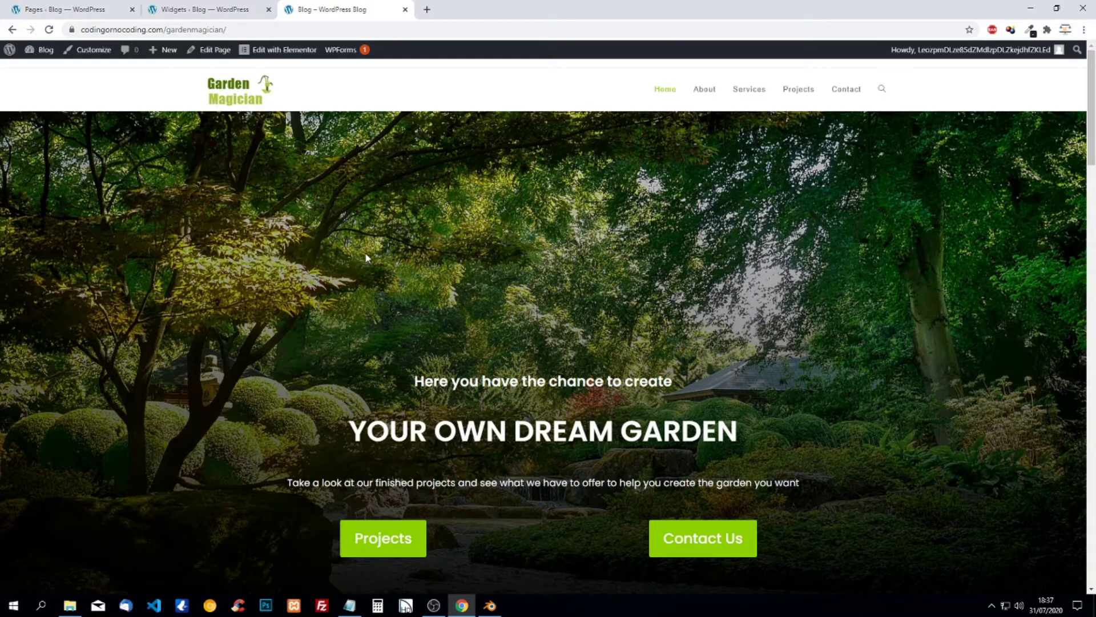
Step: Look through the finished Garden Magician home page from the hero banner to the lower sections and back
scroll(366, 260, down, 5)
scroll(365, 261, down, 7)
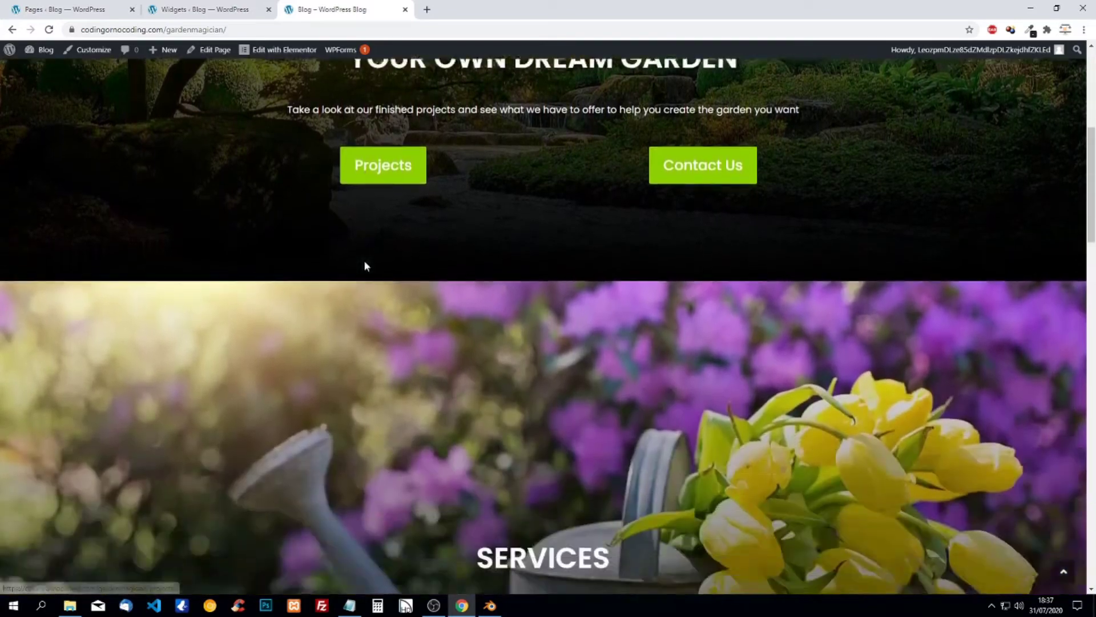
scroll(364, 264, down, 12)
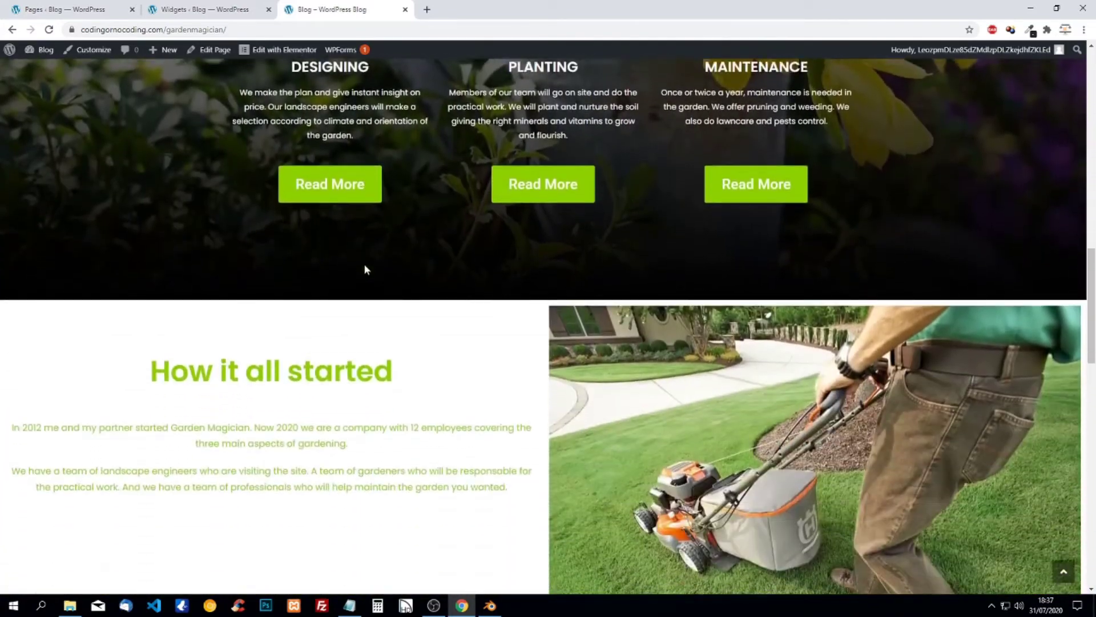
scroll(364, 286, down, 10)
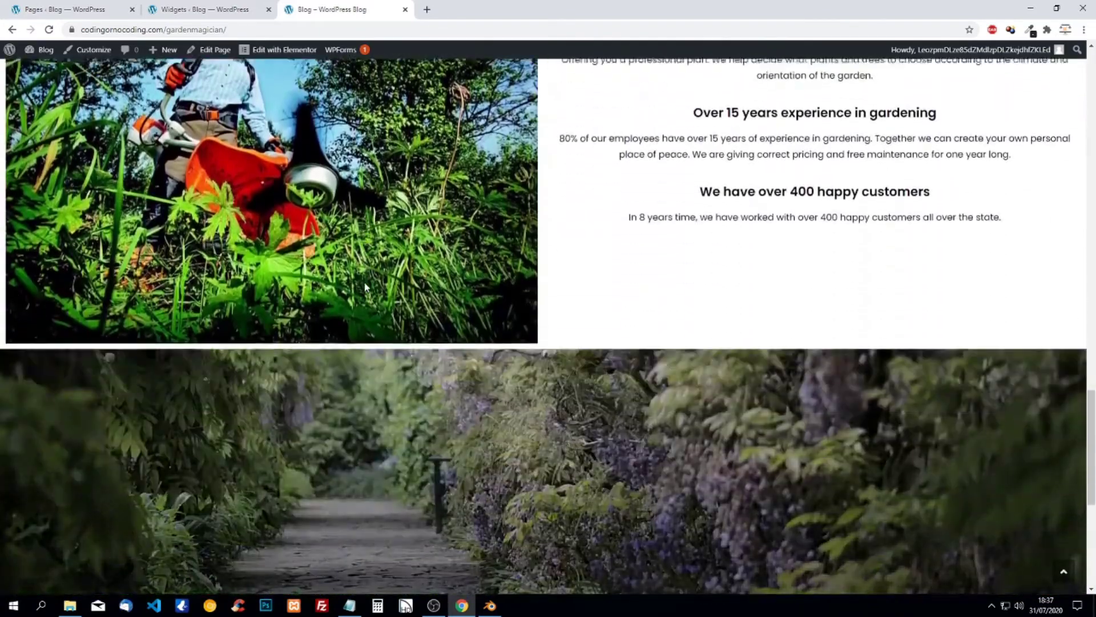
scroll(691, 363, up, 20)
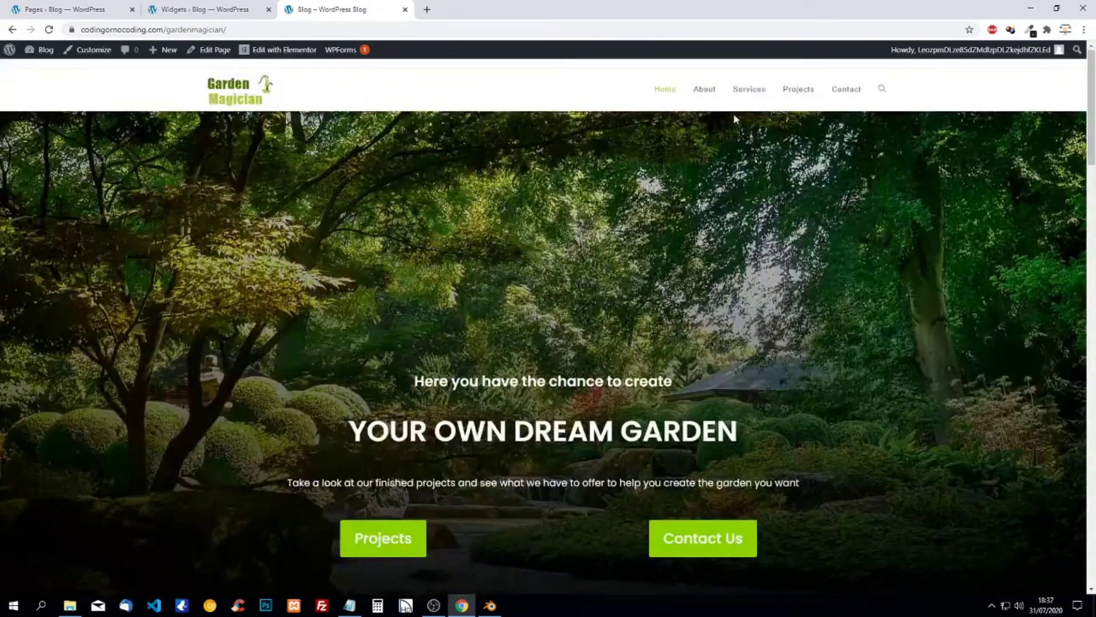
Step: Examine the content of the finished site's About and Services pages
click(706, 92)
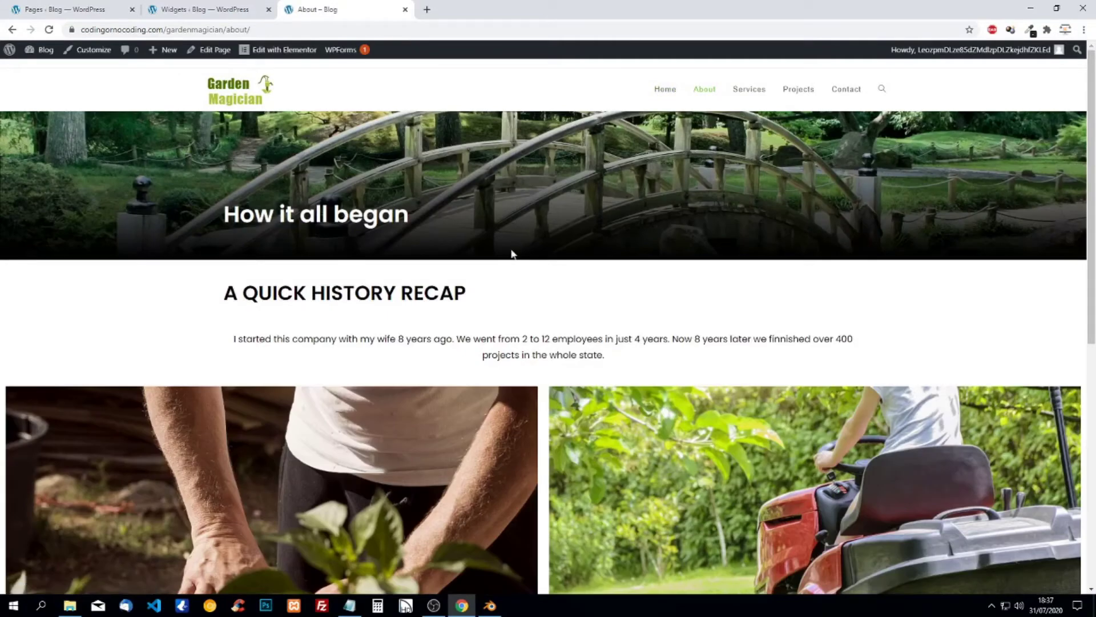
scroll(511, 252, down, 8)
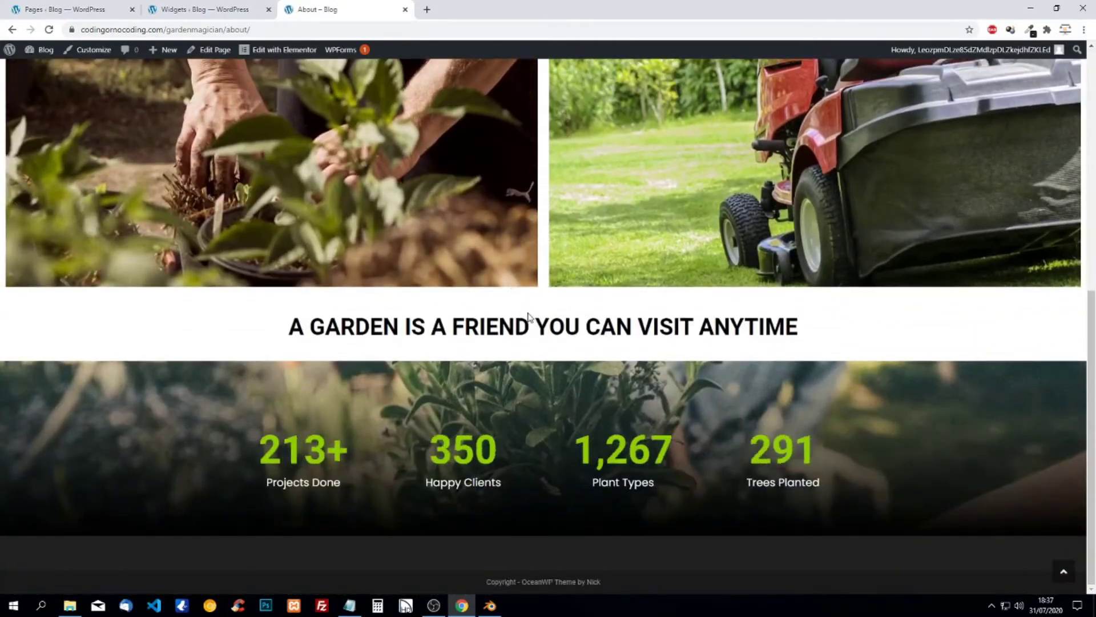
scroll(982, 386, up, 8)
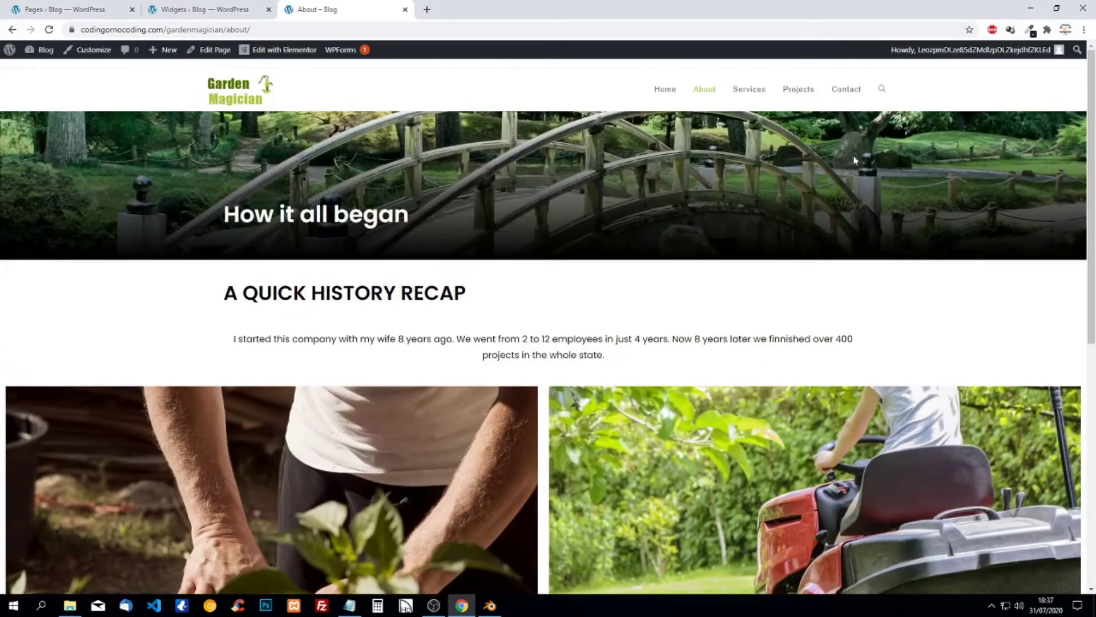
click(741, 101)
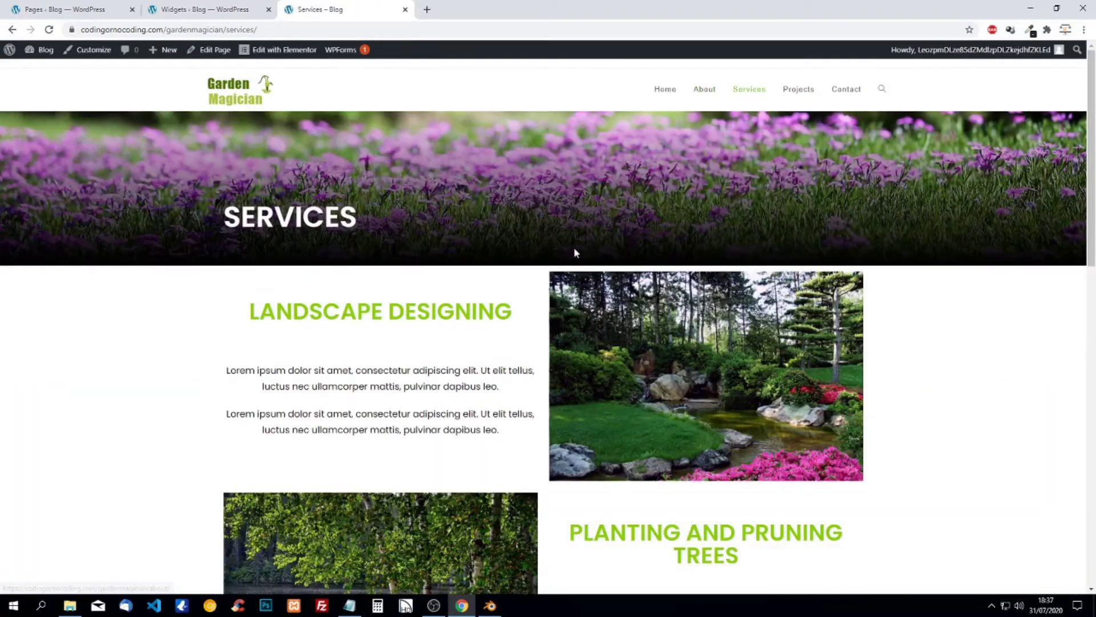
scroll(574, 248, down, 14)
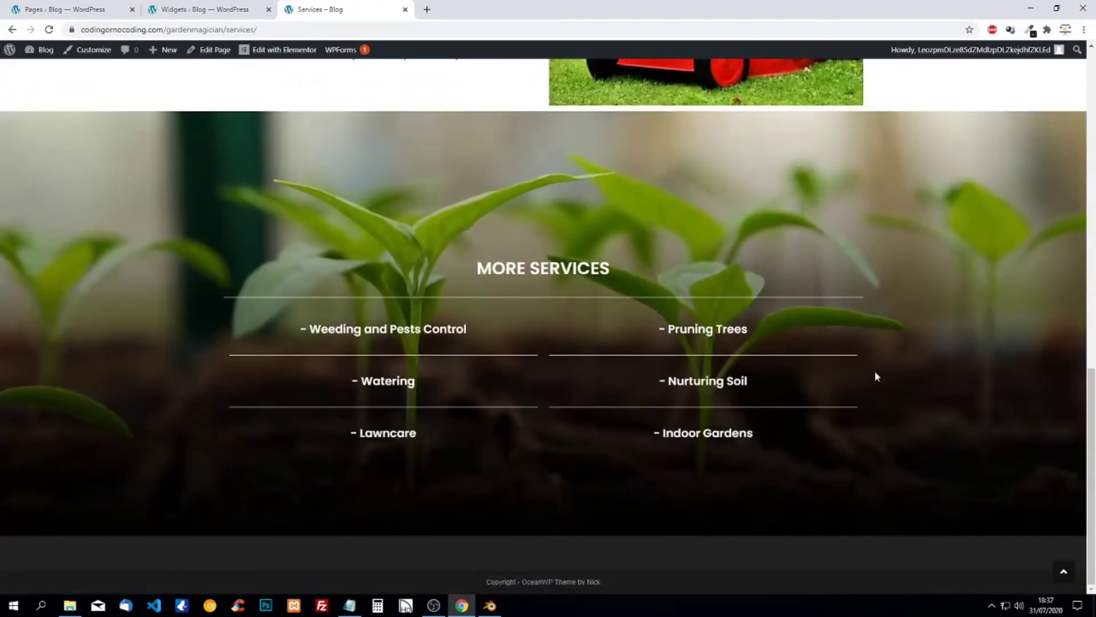
scroll(875, 375, up, 15)
Step: Examine the finished site's Projects gallery and Contact form, and return to the home page
click(805, 93)
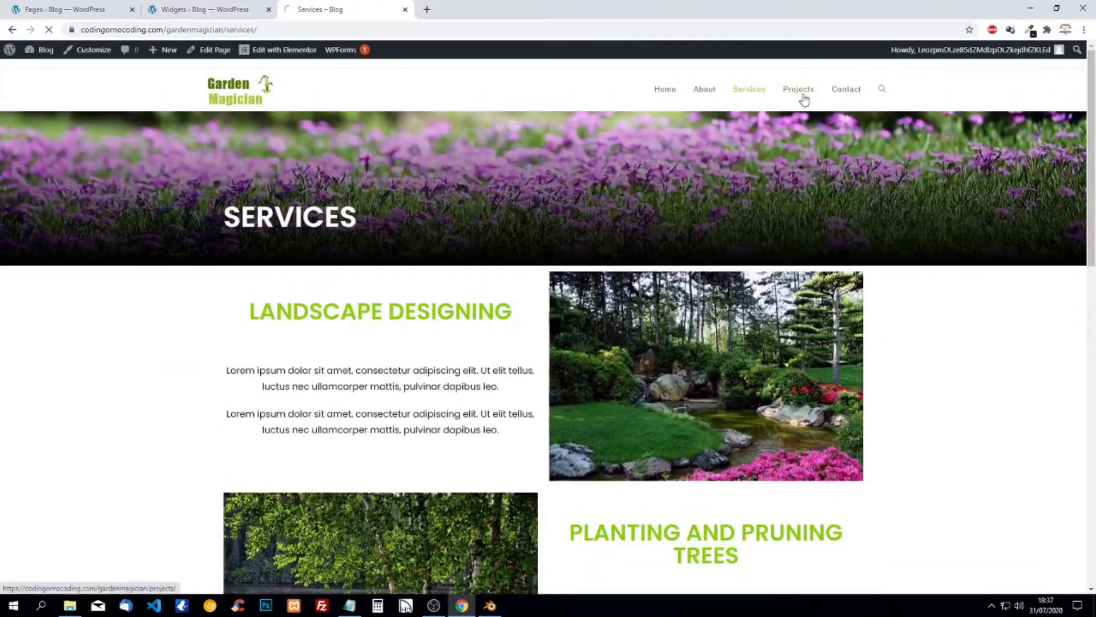
scroll(622, 268, down, 6)
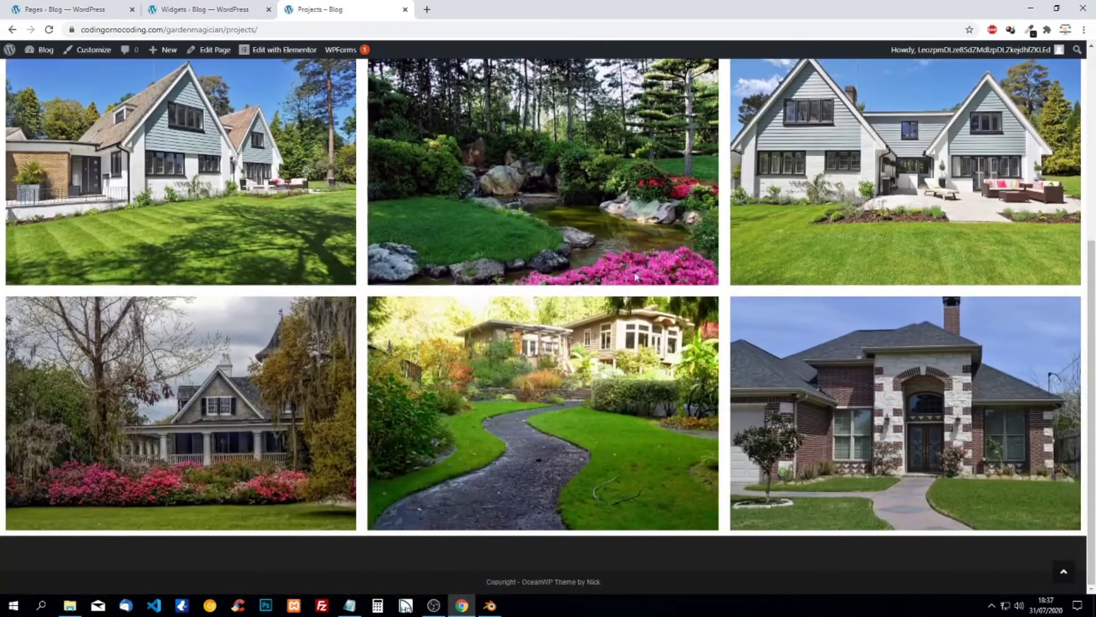
scroll(622, 265, up, 6)
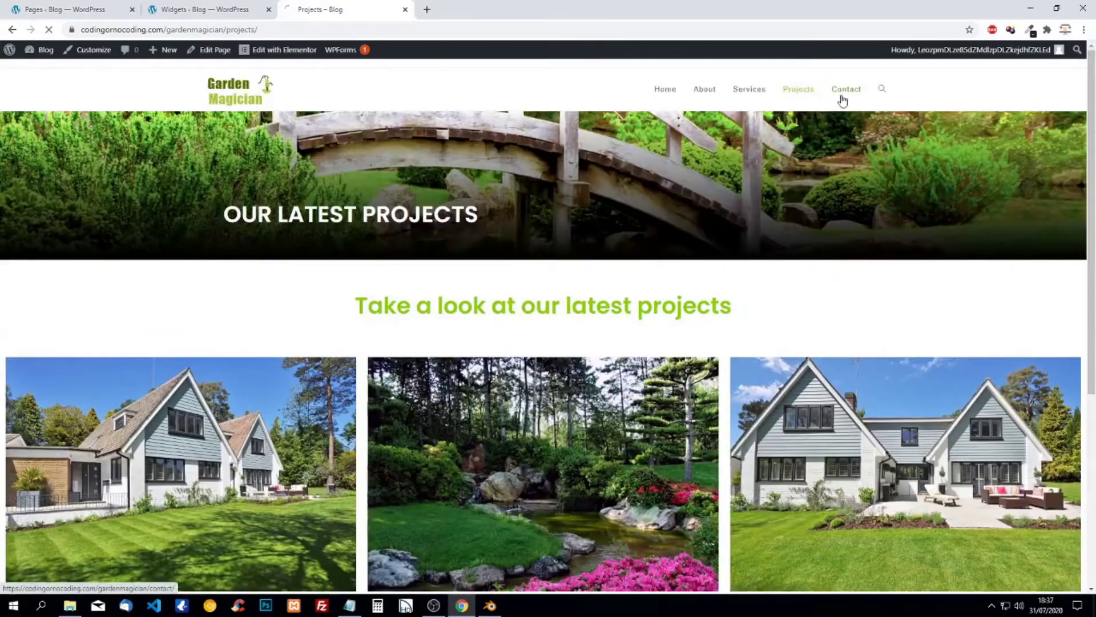
click(841, 101)
scroll(716, 229, down, 2)
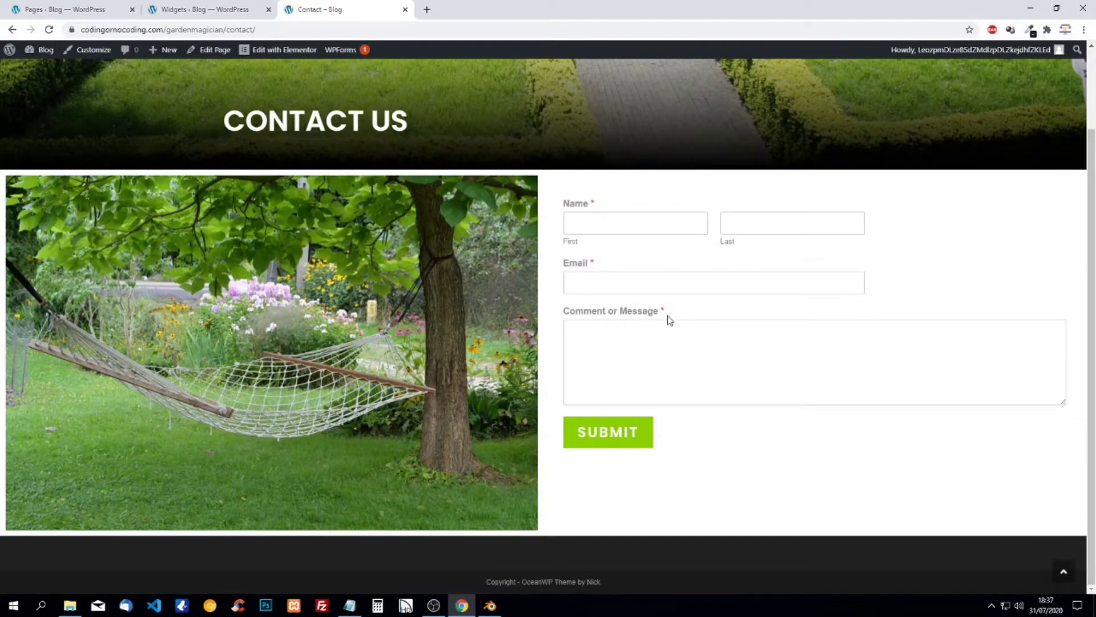
scroll(656, 316, up, 2)
click(666, 90)
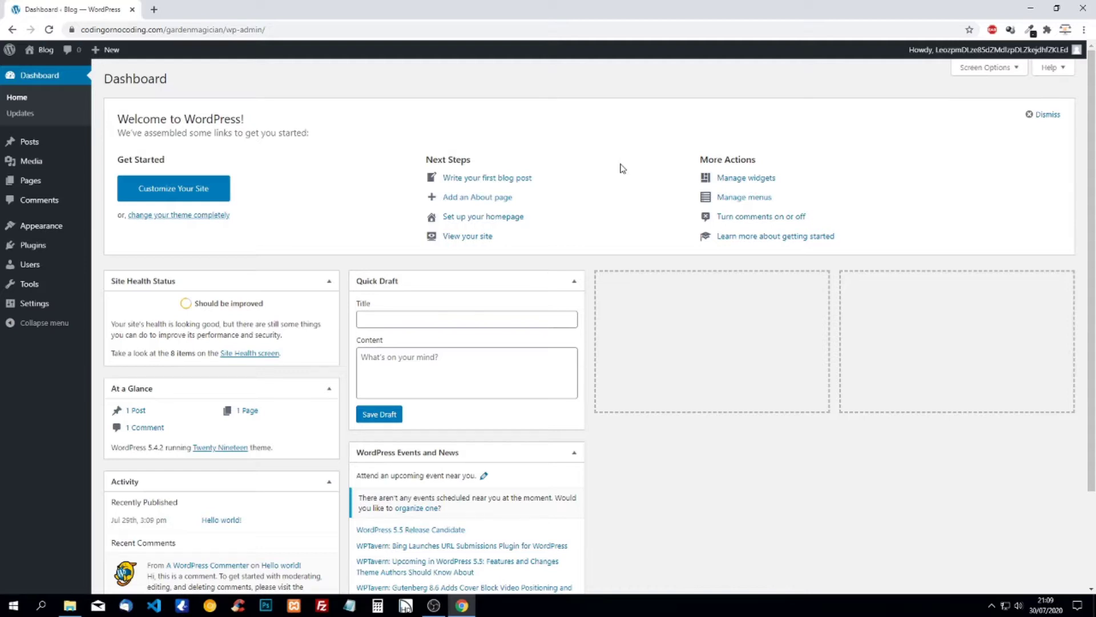
Step: Delete the preinstalled Akismet Anti-Spam and Hello Dolly plugins in one bulk action
mouse_move(41, 249)
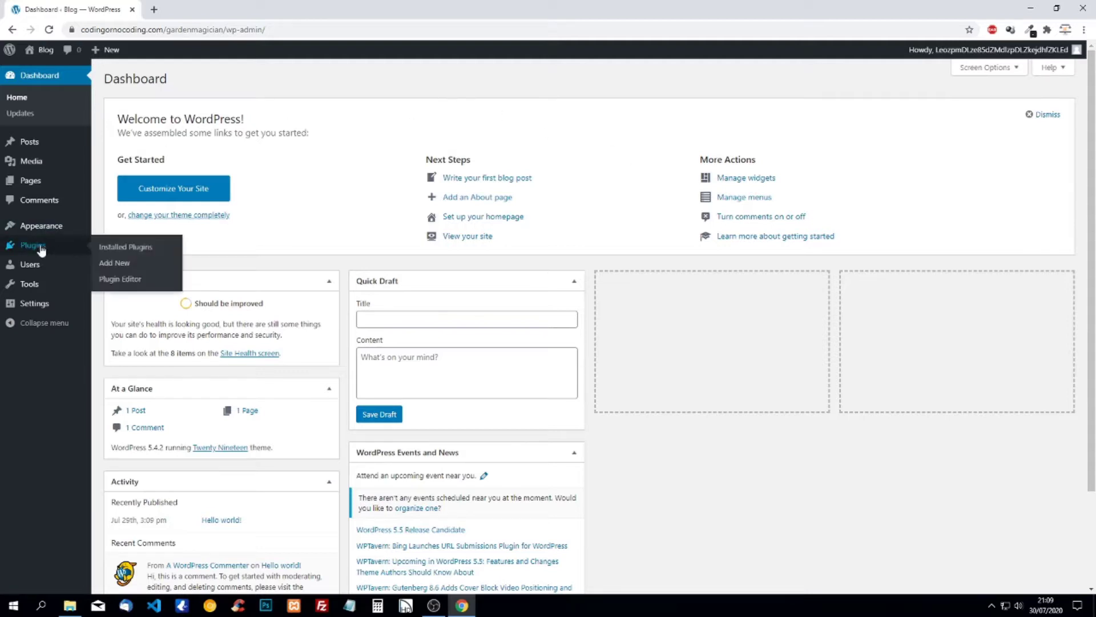
click(113, 249)
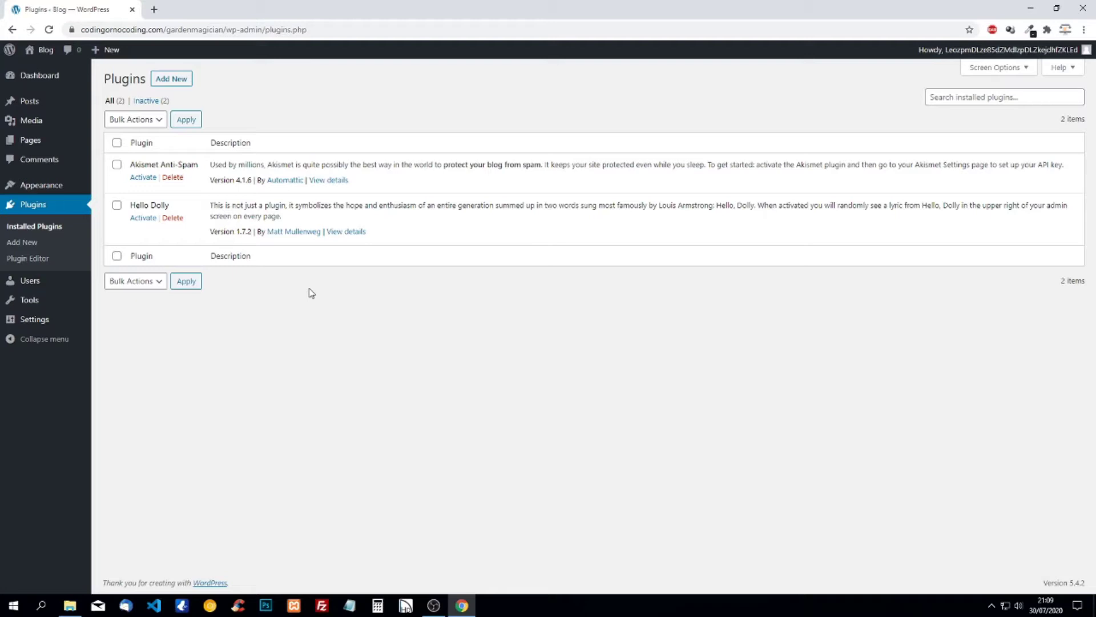
click(117, 143)
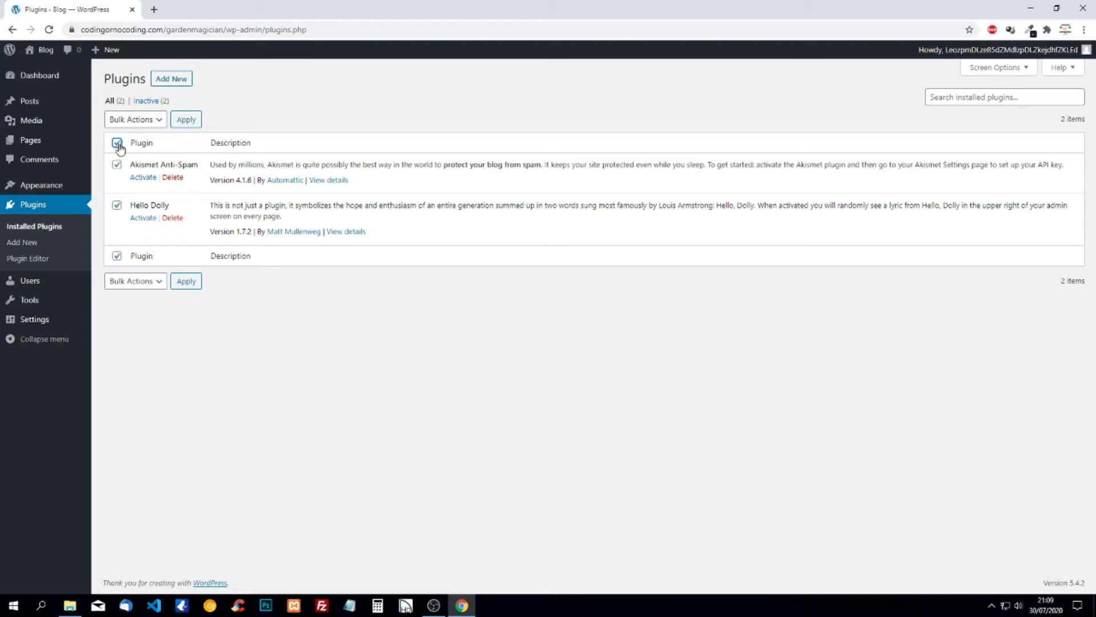
click(143, 121)
click(137, 180)
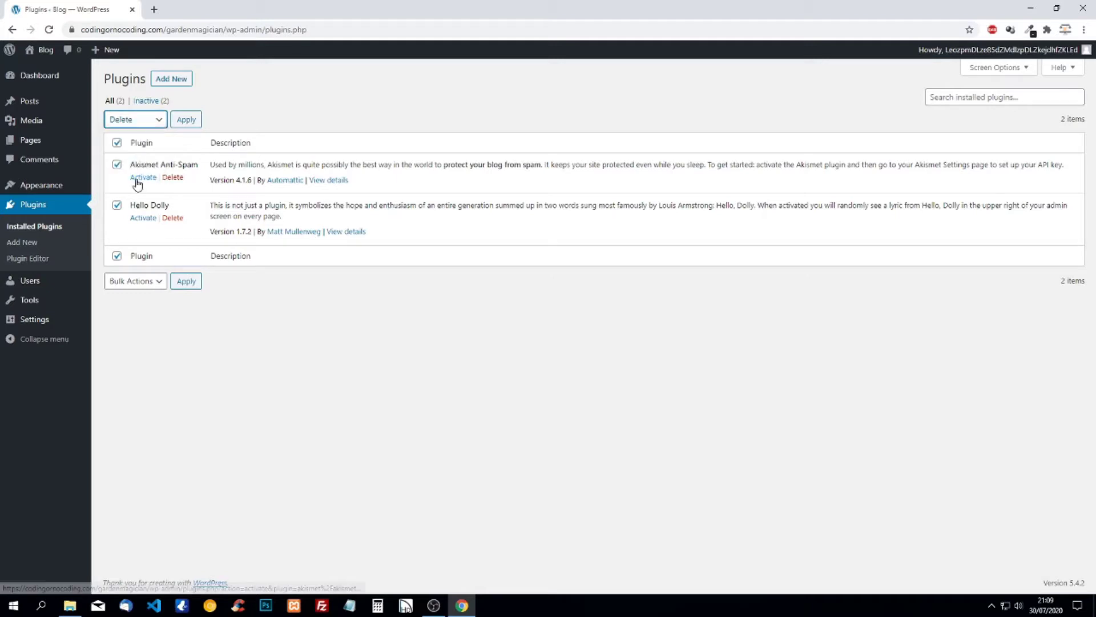
click(189, 121)
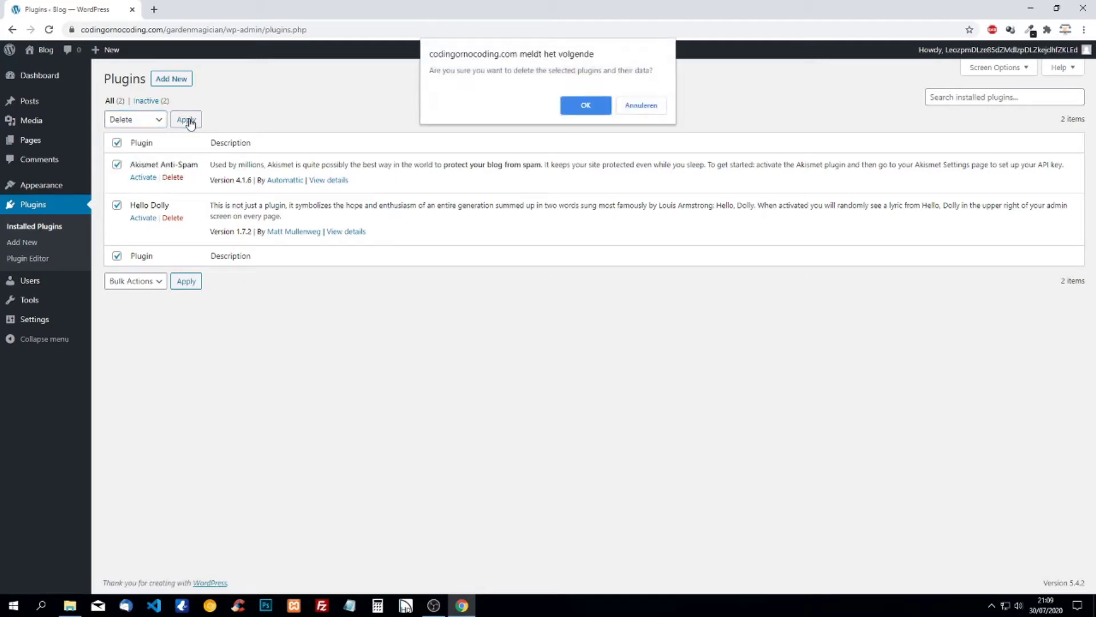
click(575, 107)
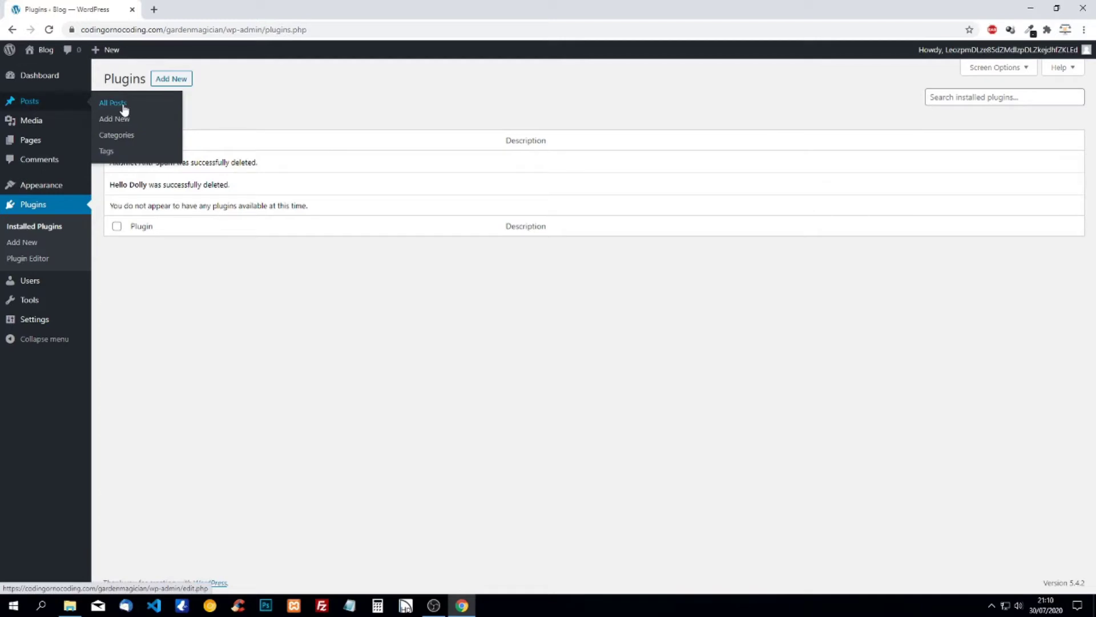
Step: Move the default "Hello world!" post to the trash
click(123, 108)
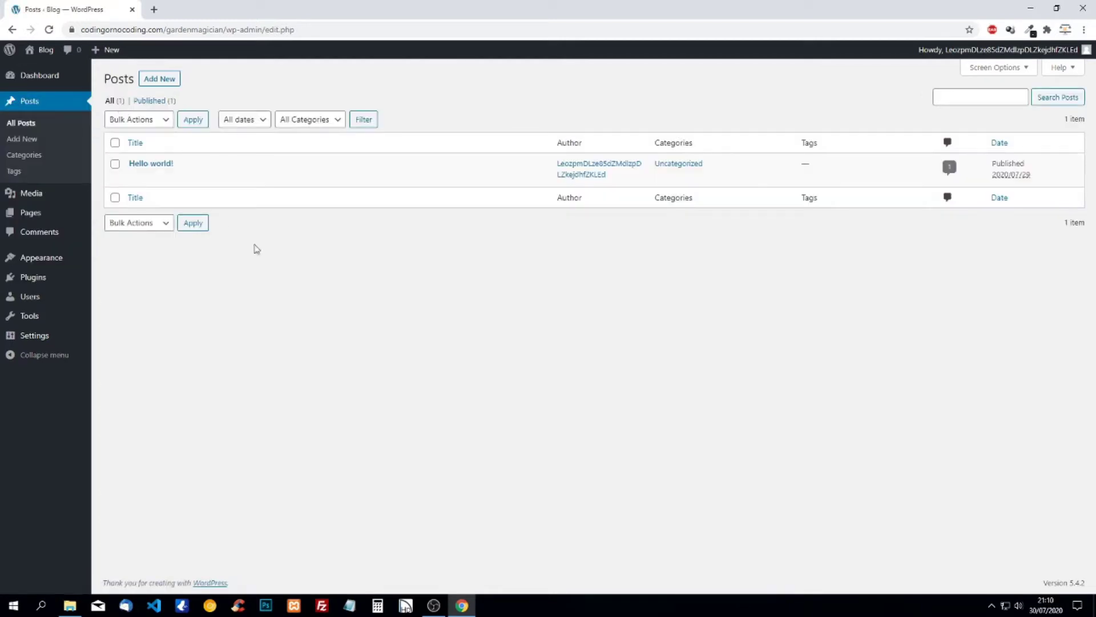
mouse_move(296, 169)
click(149, 121)
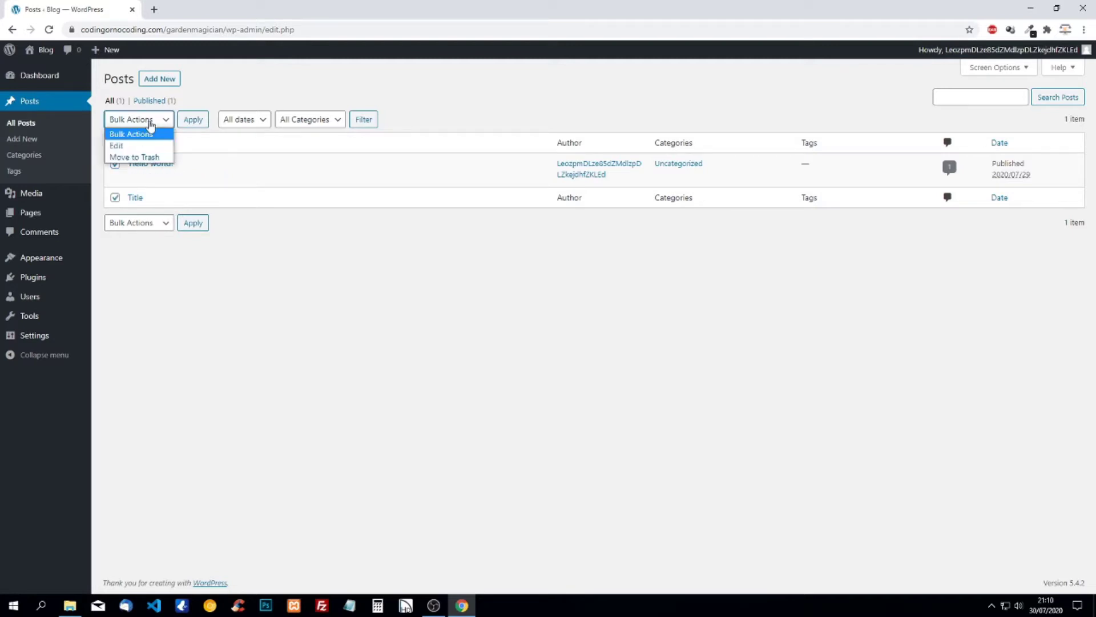
click(137, 158)
click(192, 120)
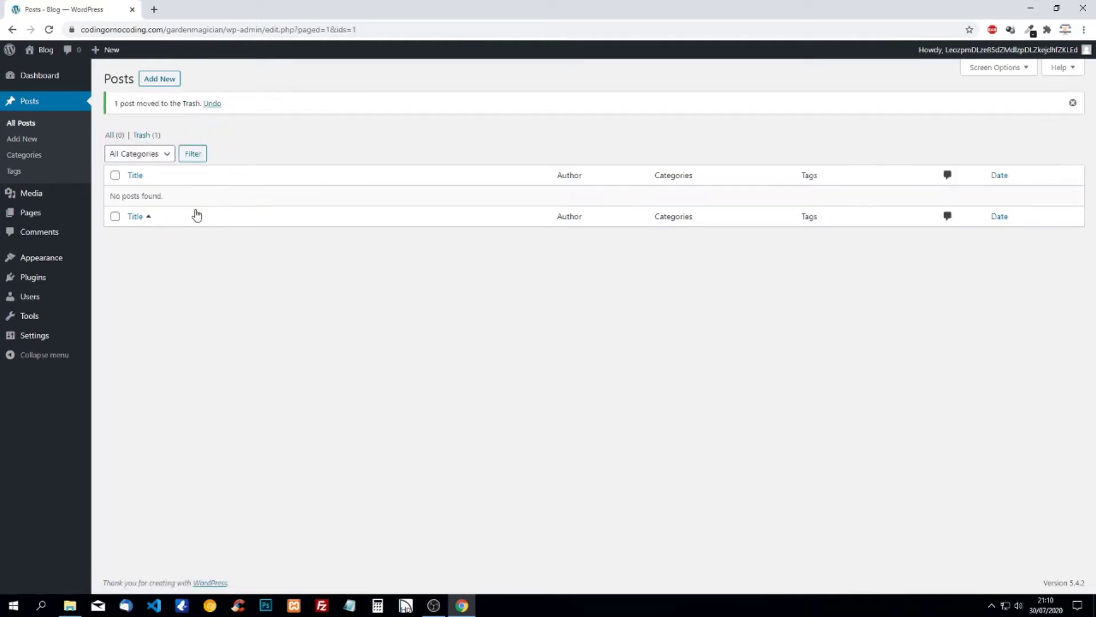
Step: Move the Privacy Policy draft and the Sample Page to the trash together
mouse_move(34, 195)
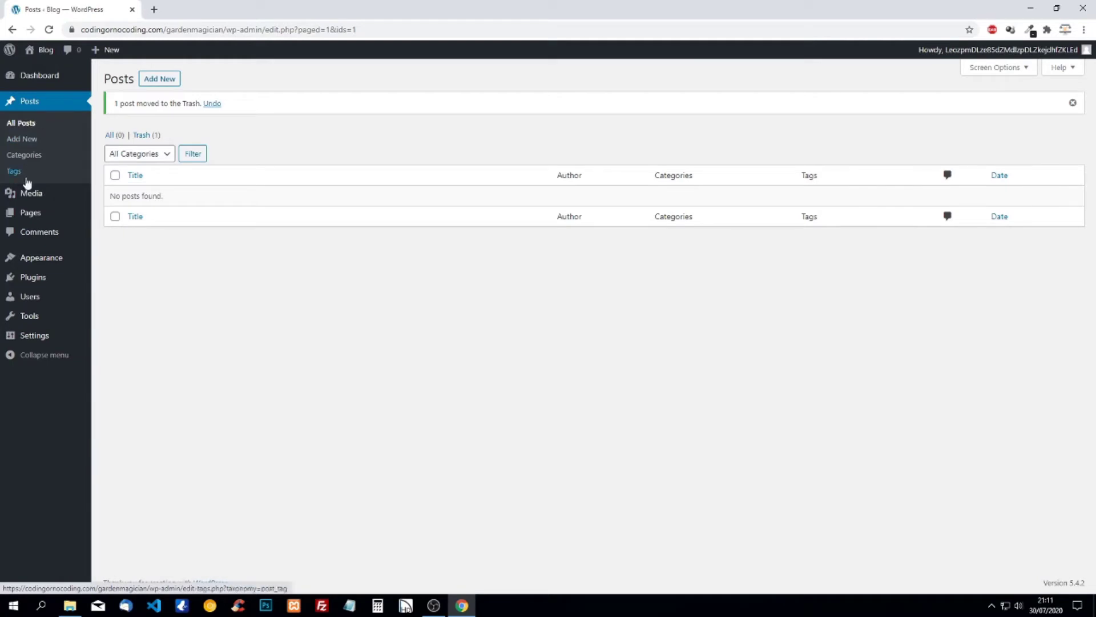
mouse_move(25, 214)
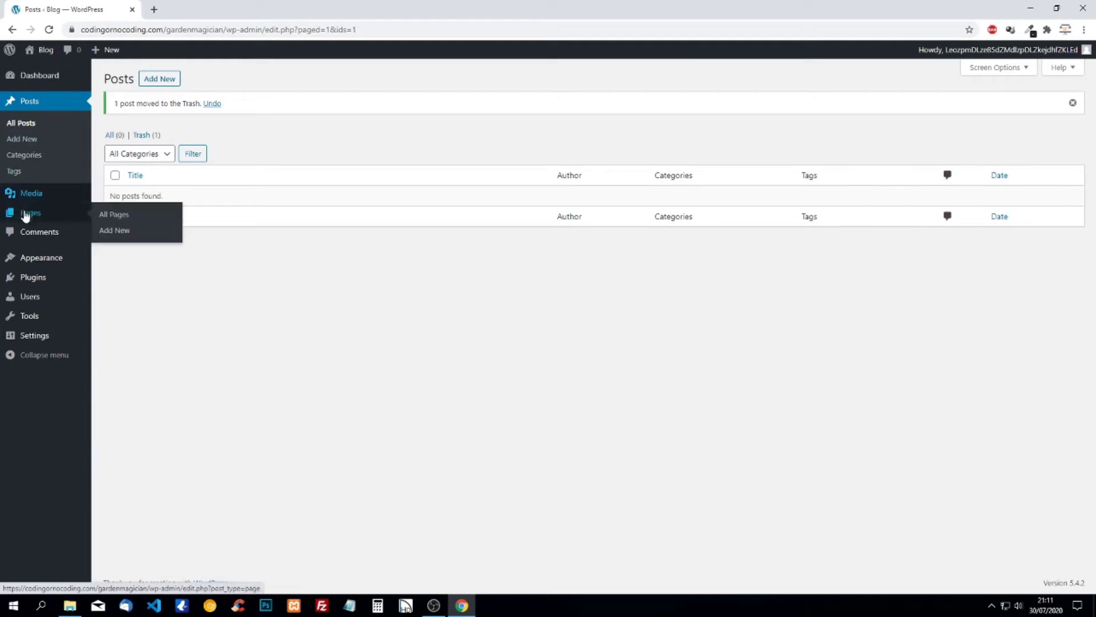
click(116, 217)
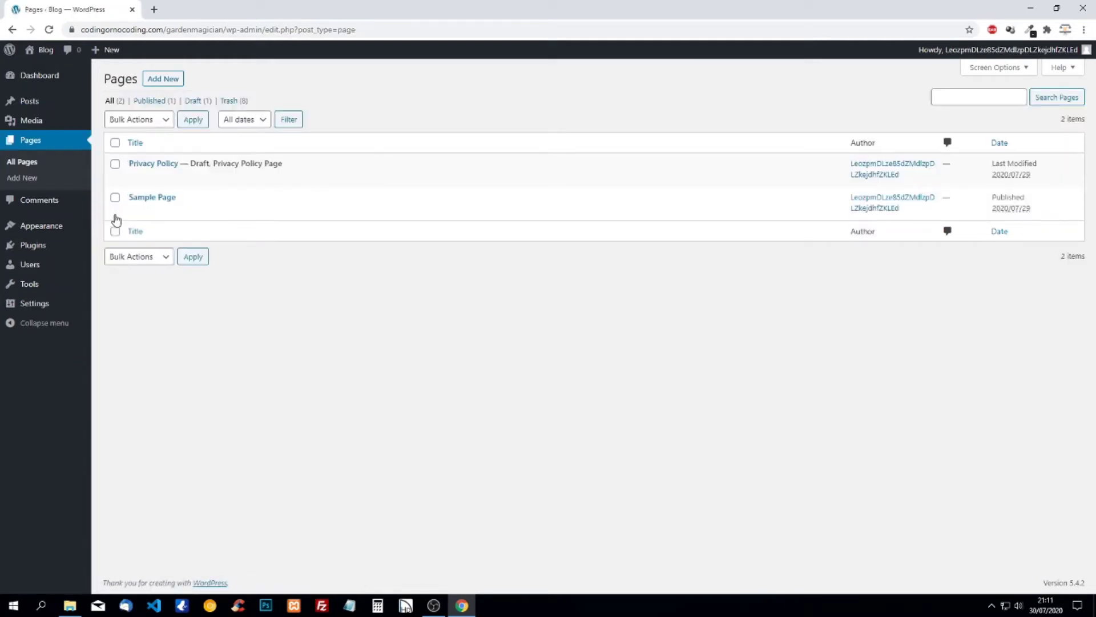
click(114, 142)
click(130, 119)
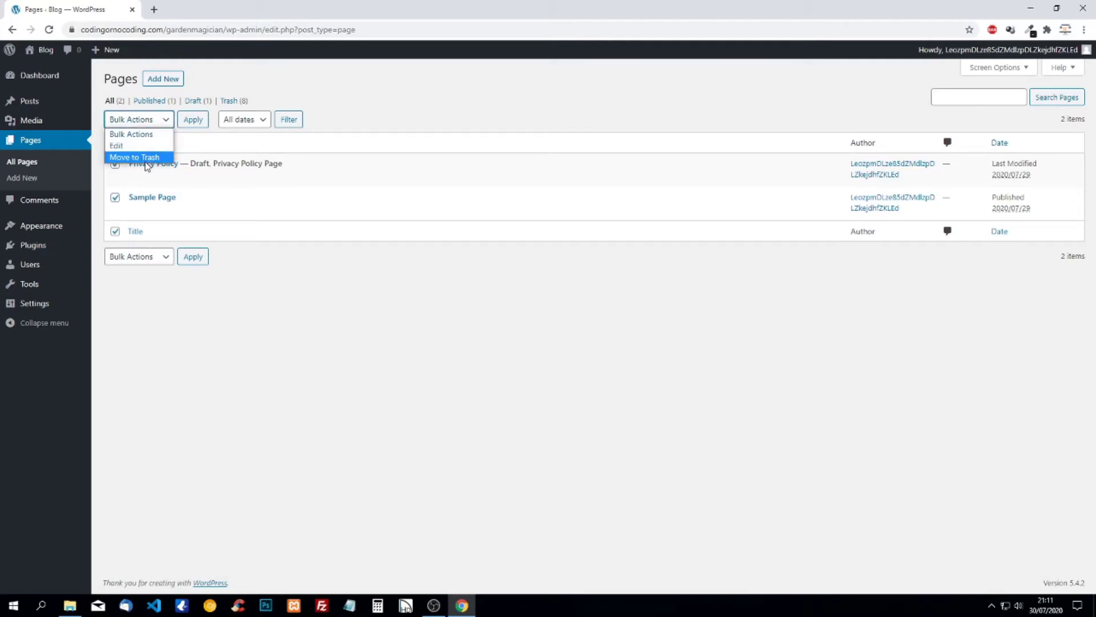
click(146, 159)
click(192, 122)
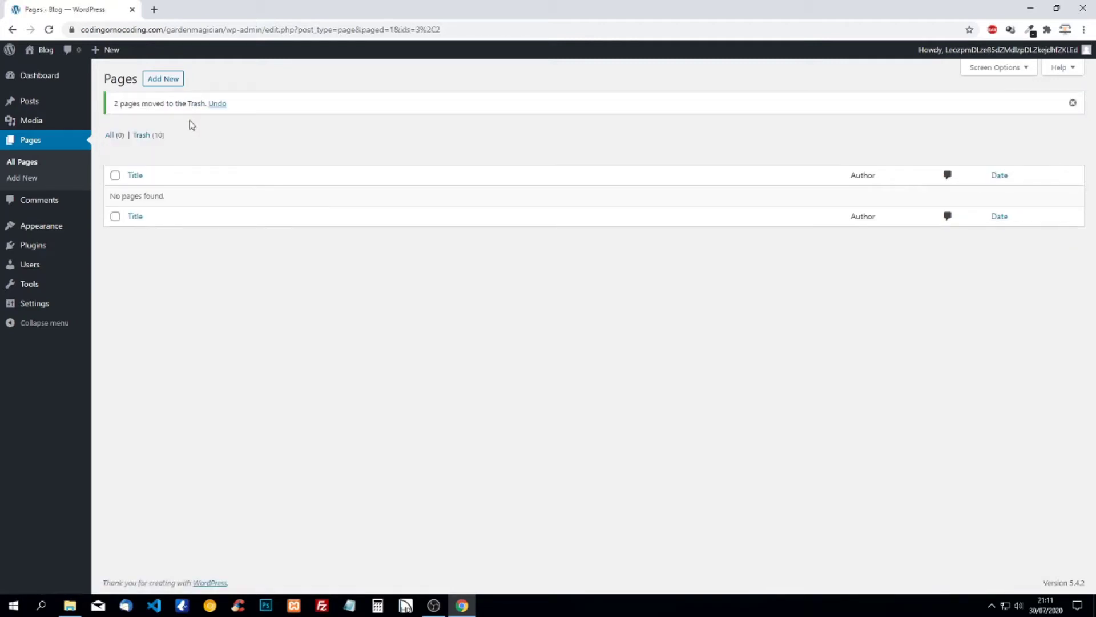
Step: Search the themes available to add for "ocean" and install the OceanWP theme
mouse_move(46, 226)
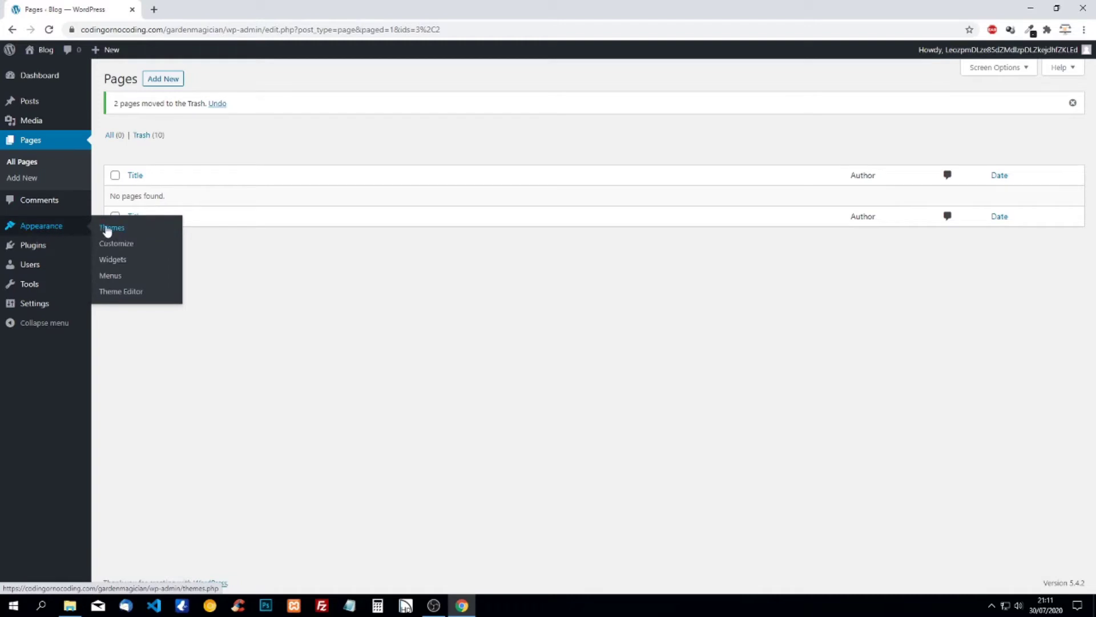
click(114, 228)
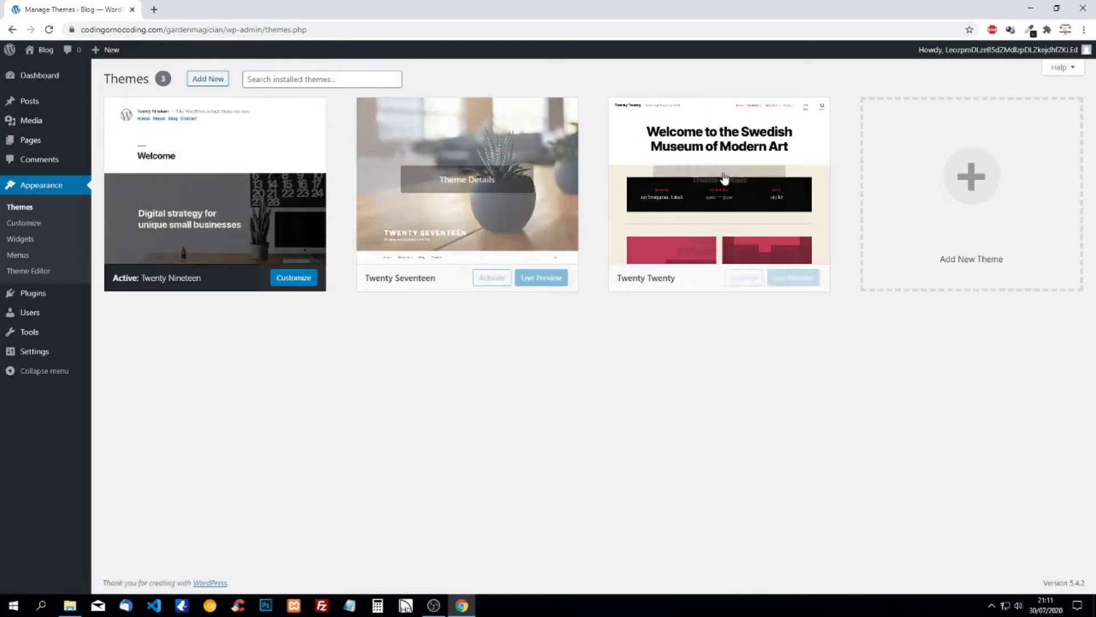
click(206, 81)
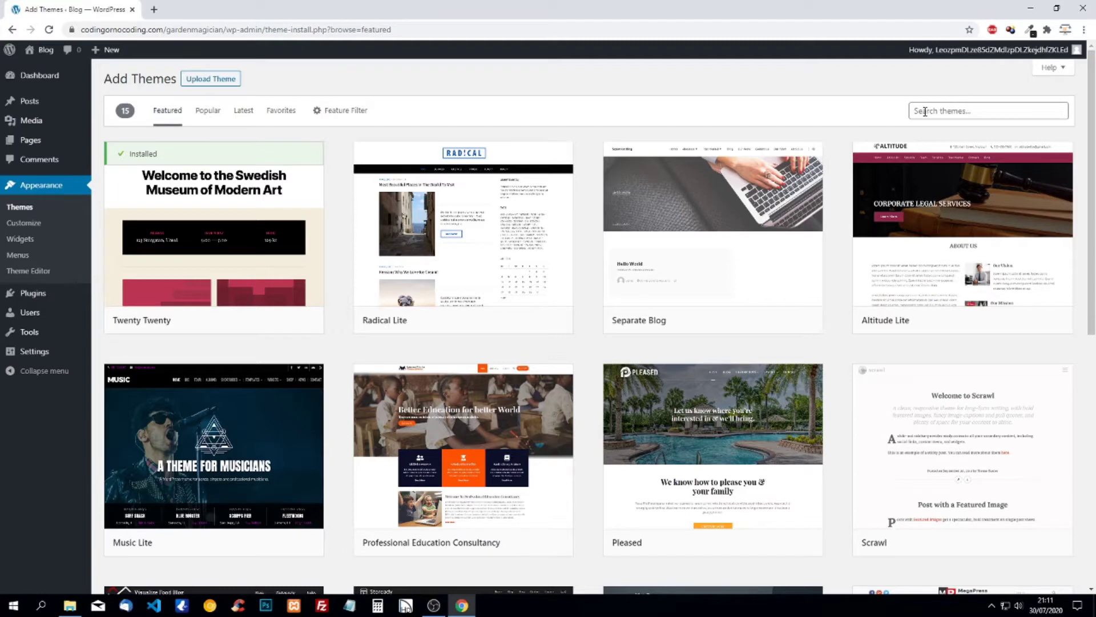
click(925, 112)
text(ocean)
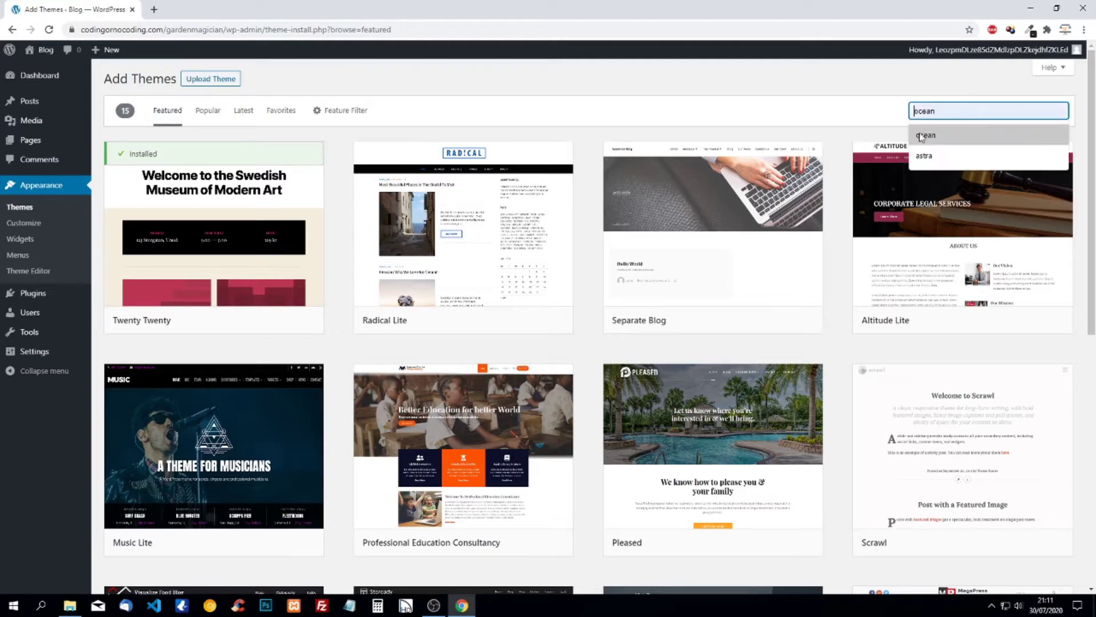
click(924, 135)
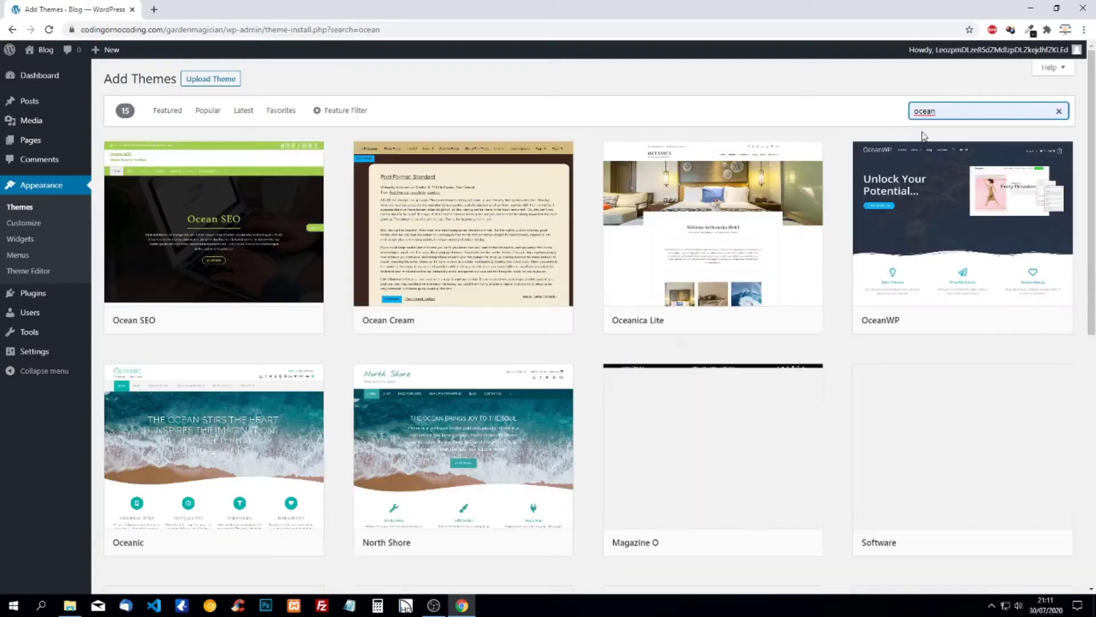
mouse_move(947, 205)
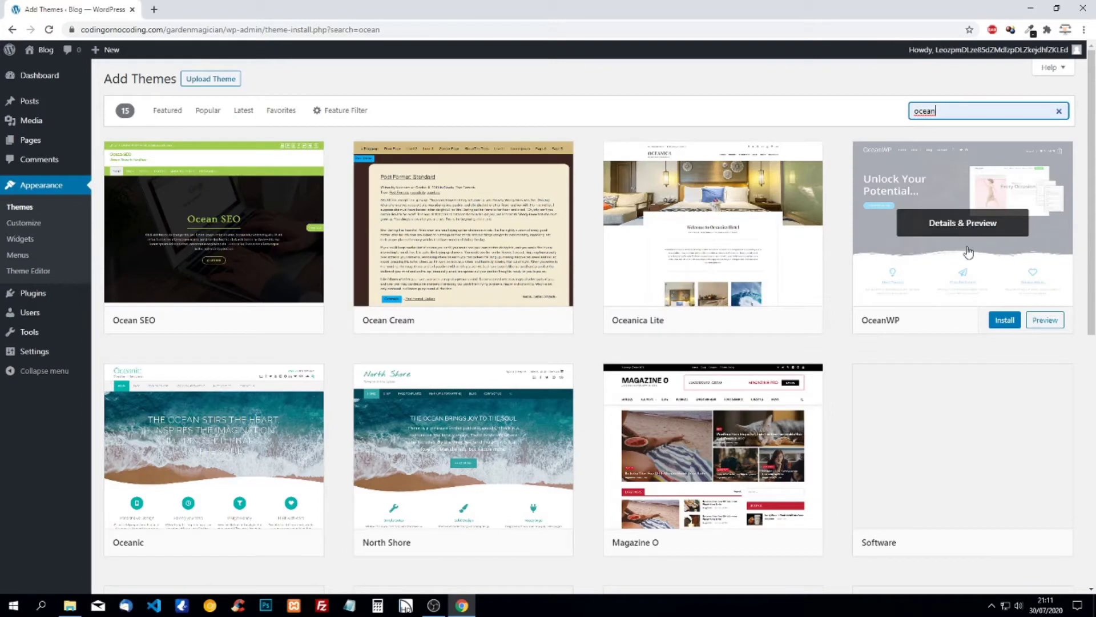
click(1003, 322)
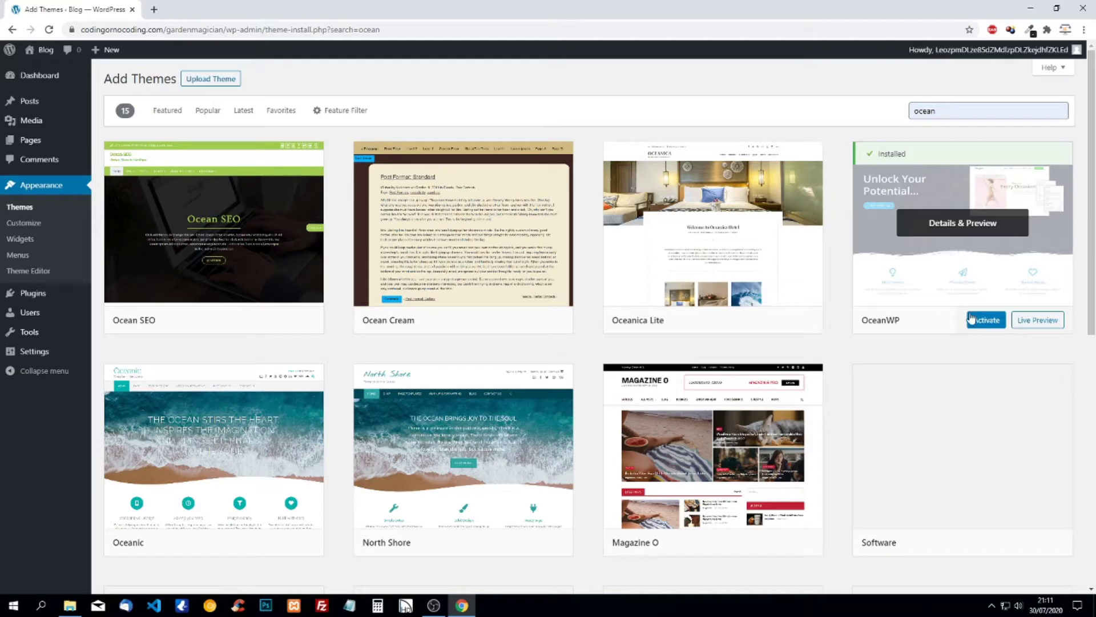
Step: Activate the OceanWP theme and delete the Twenty Twenty theme
click(983, 320)
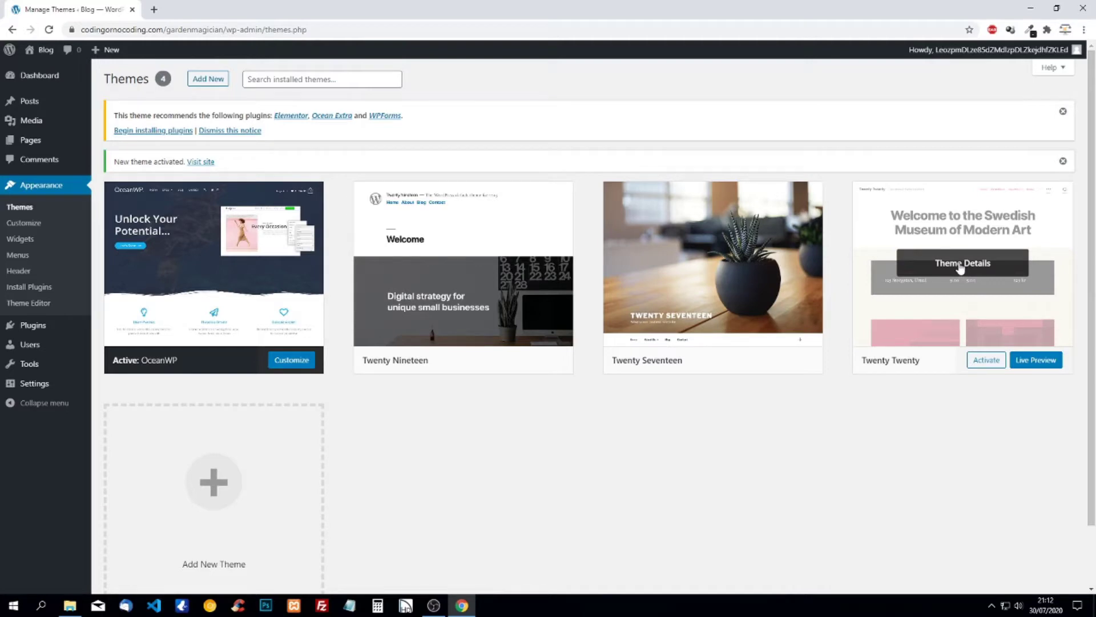
click(961, 264)
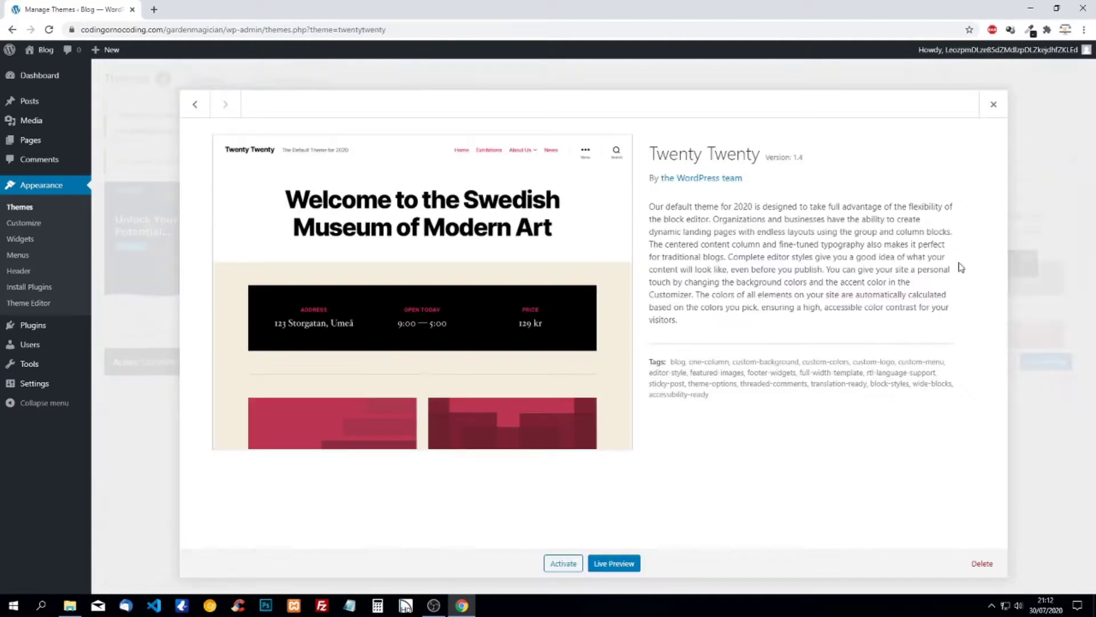
click(982, 564)
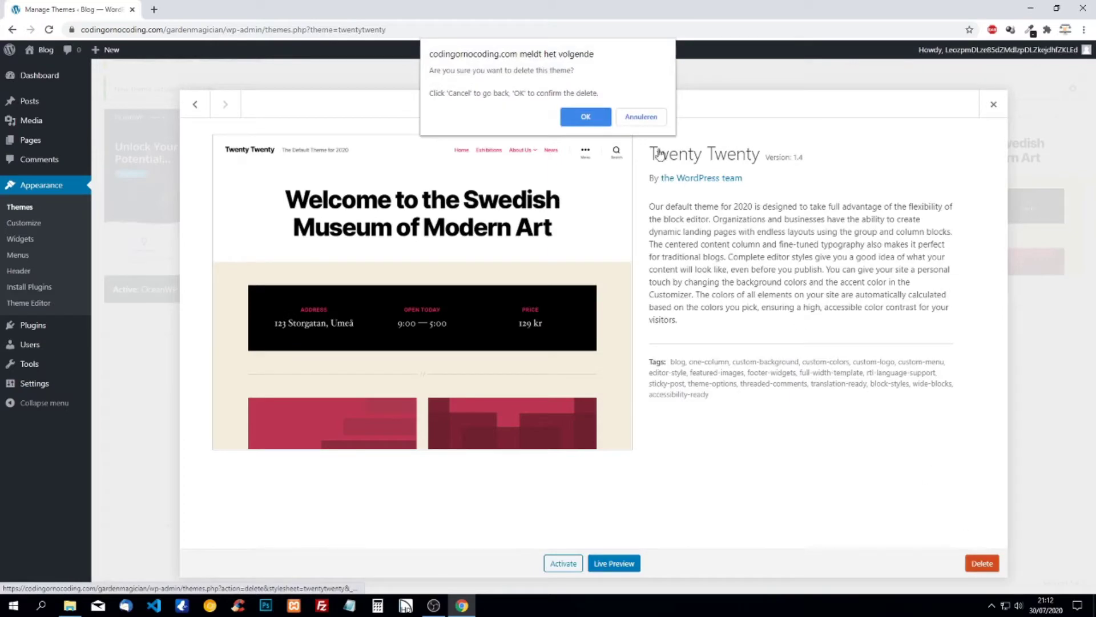
click(591, 116)
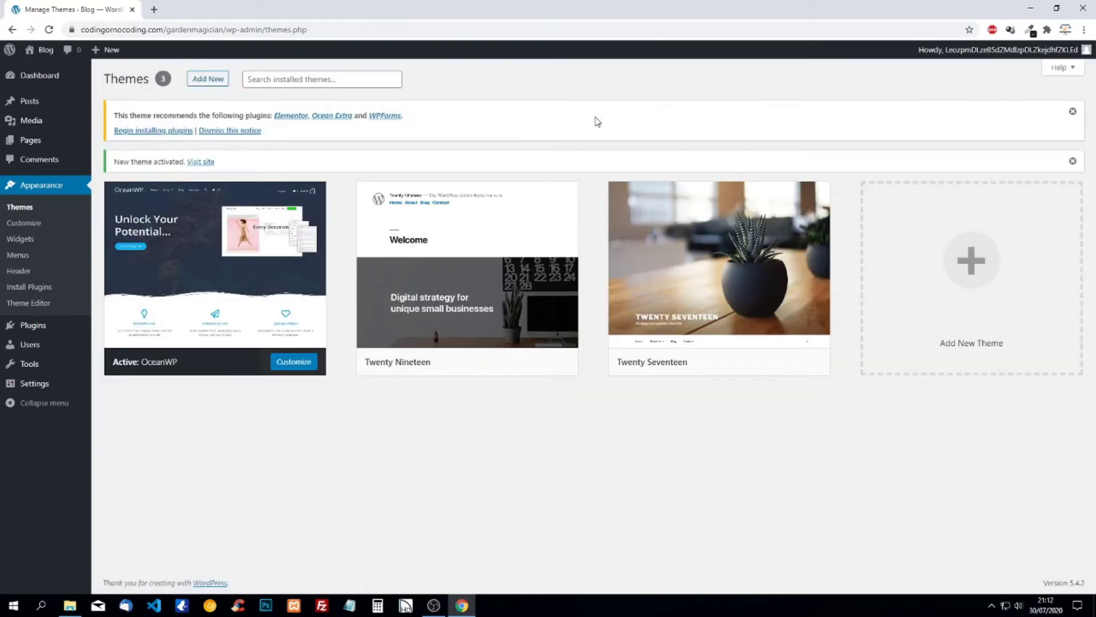
Step: Delete the unused Twenty Seventeen and Twenty Nineteen themes, leaving only OceanWP installed
click(715, 266)
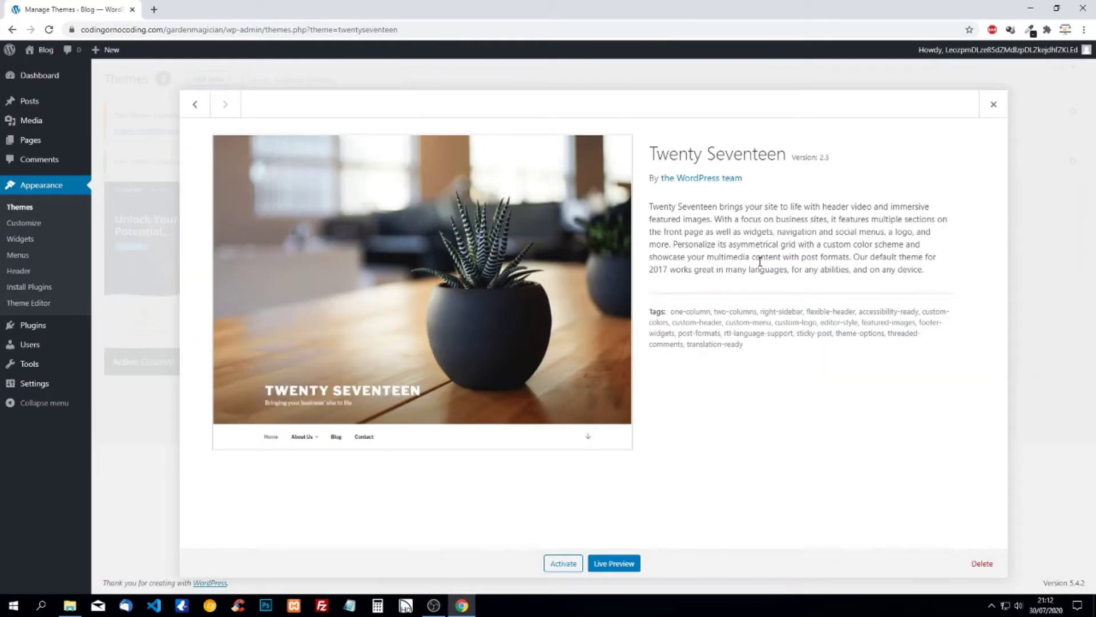
click(982, 563)
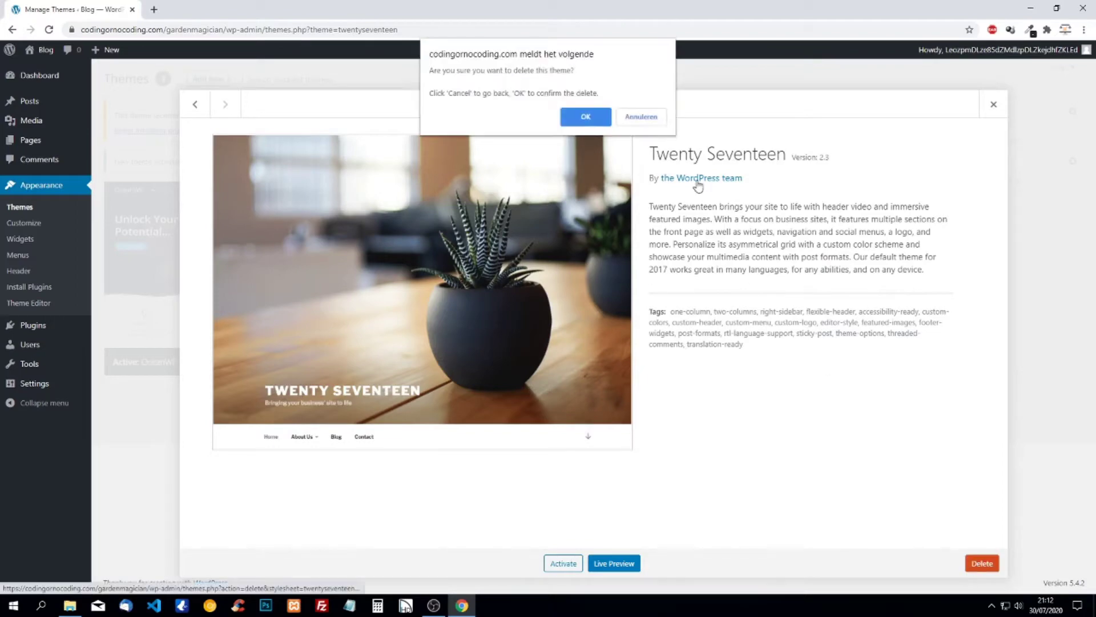
click(585, 117)
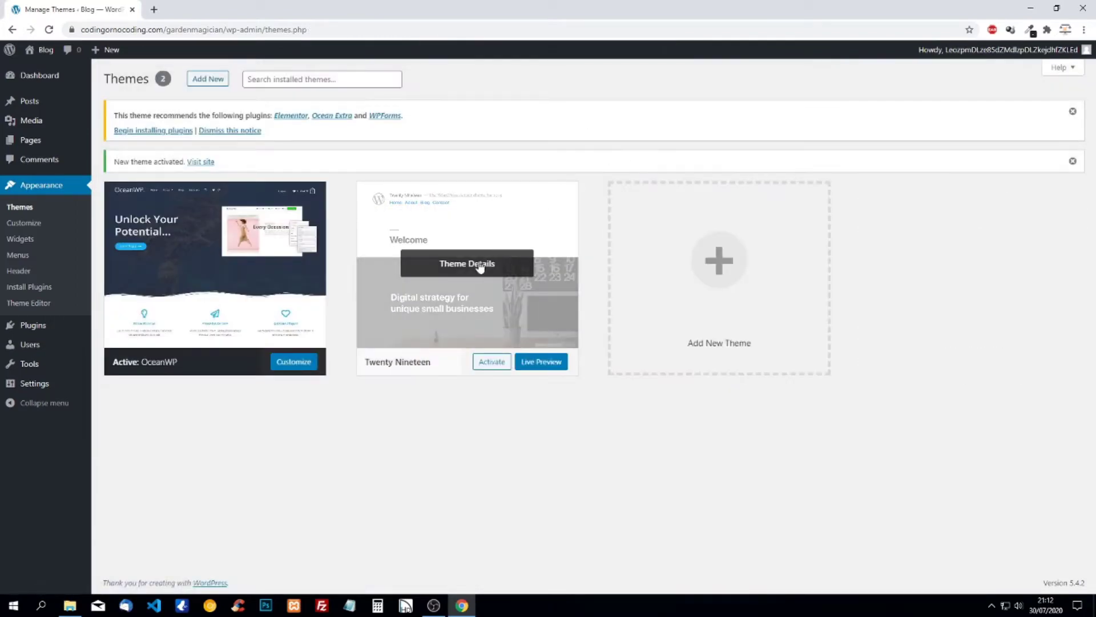
click(478, 264)
click(978, 565)
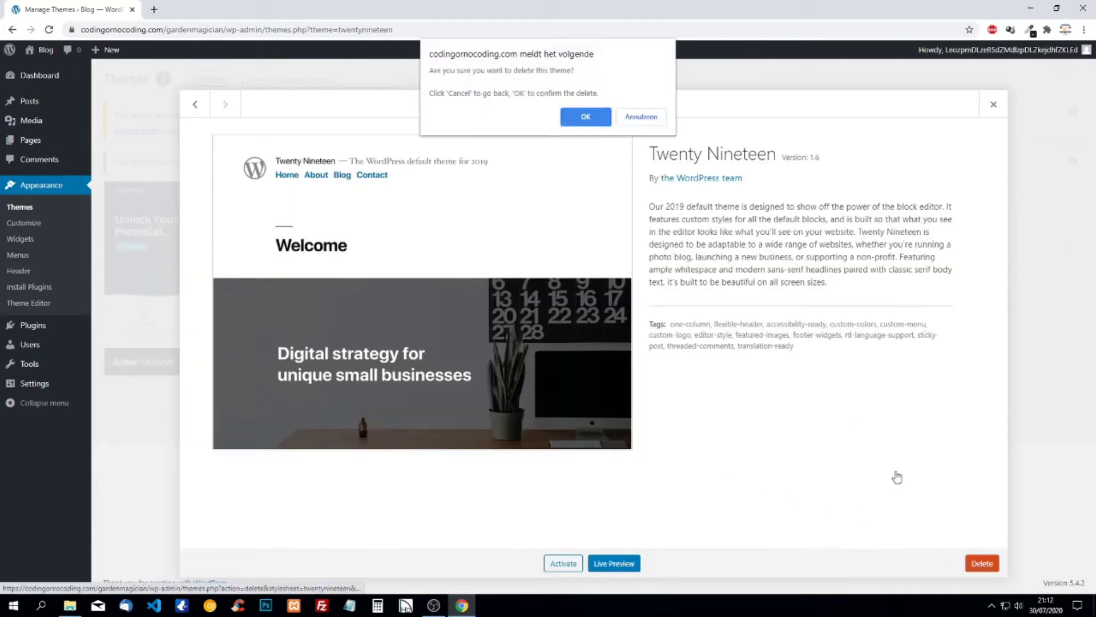
click(590, 117)
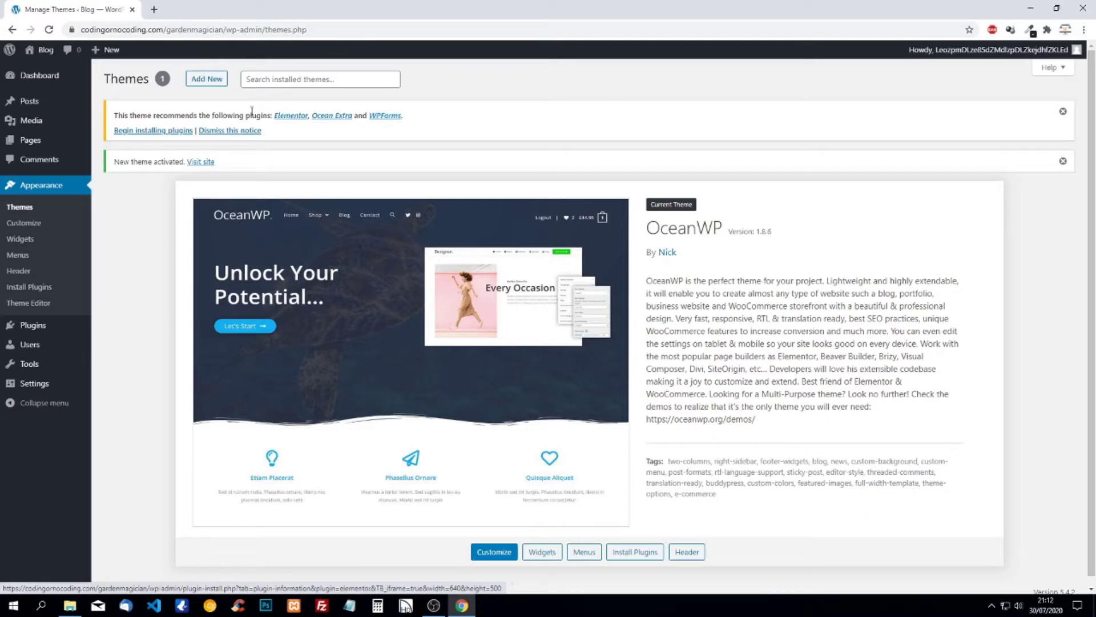
Step: Install the theme's recommended plugins Elementor, Ocean Extra and WPForms together in one bulk action
click(160, 135)
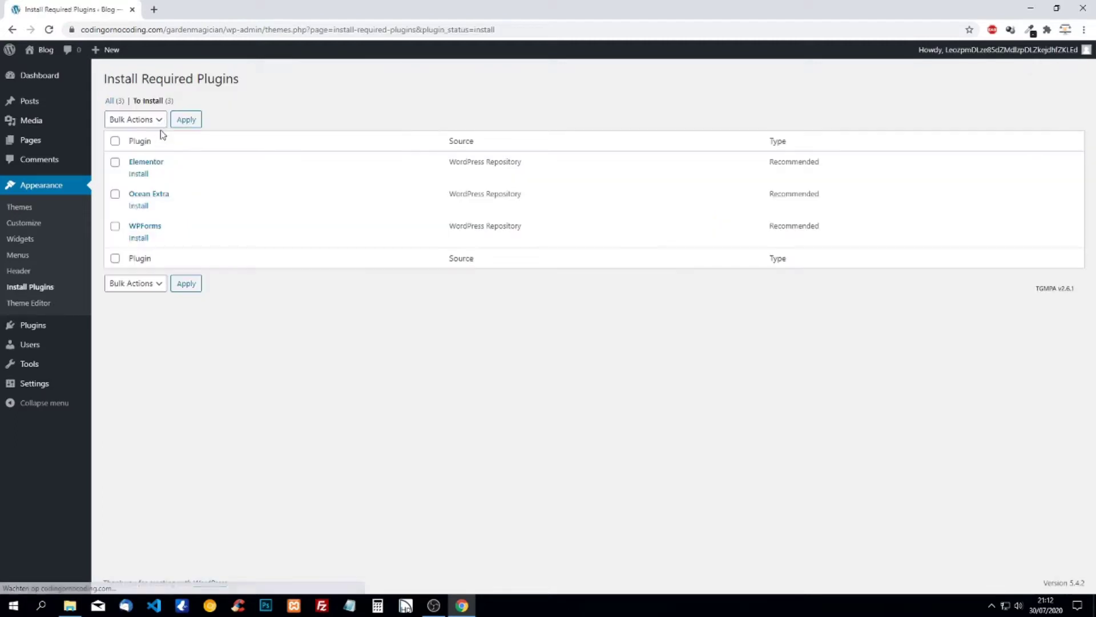
click(115, 141)
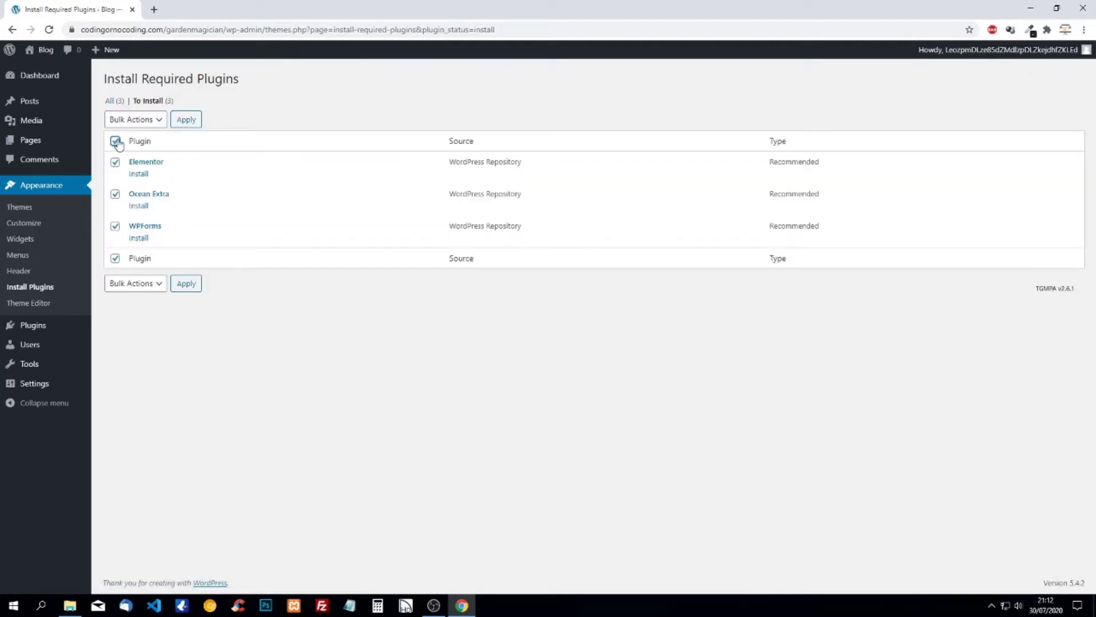
click(129, 119)
click(133, 142)
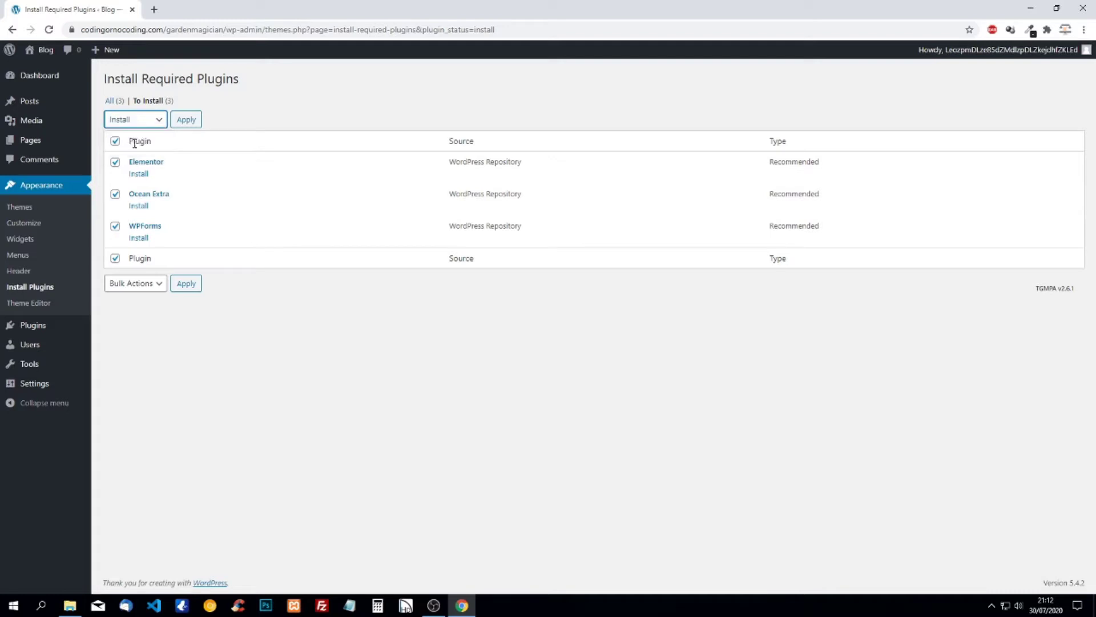
click(186, 119)
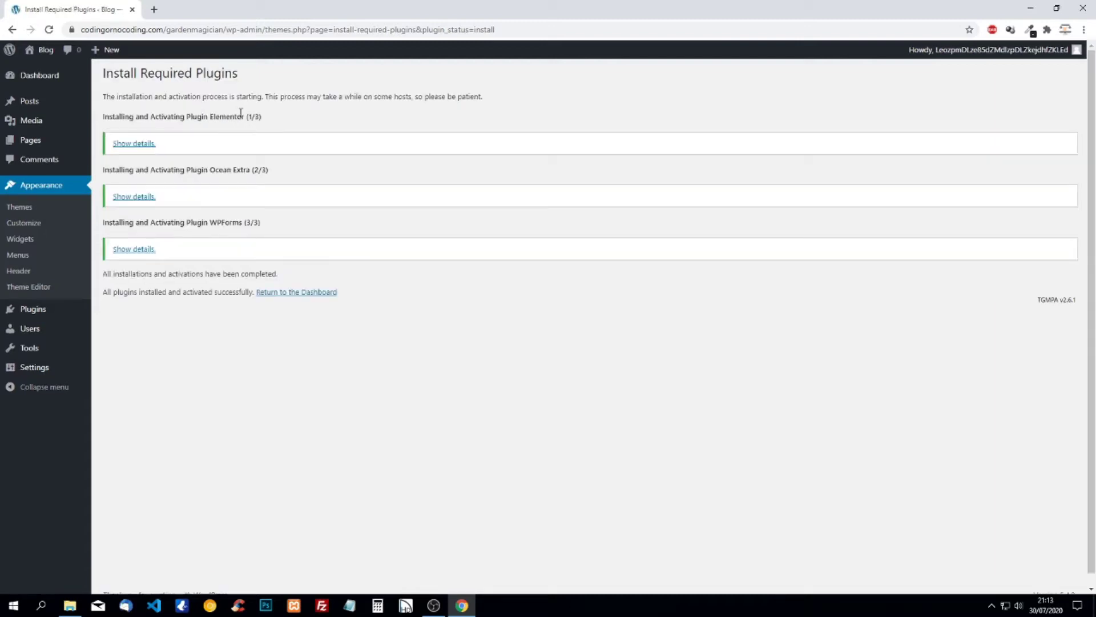
Step: Go to the installed plugins, look through the WPForms welcome page and its form builder, and close the builder without creating a form
mouse_move(71, 310)
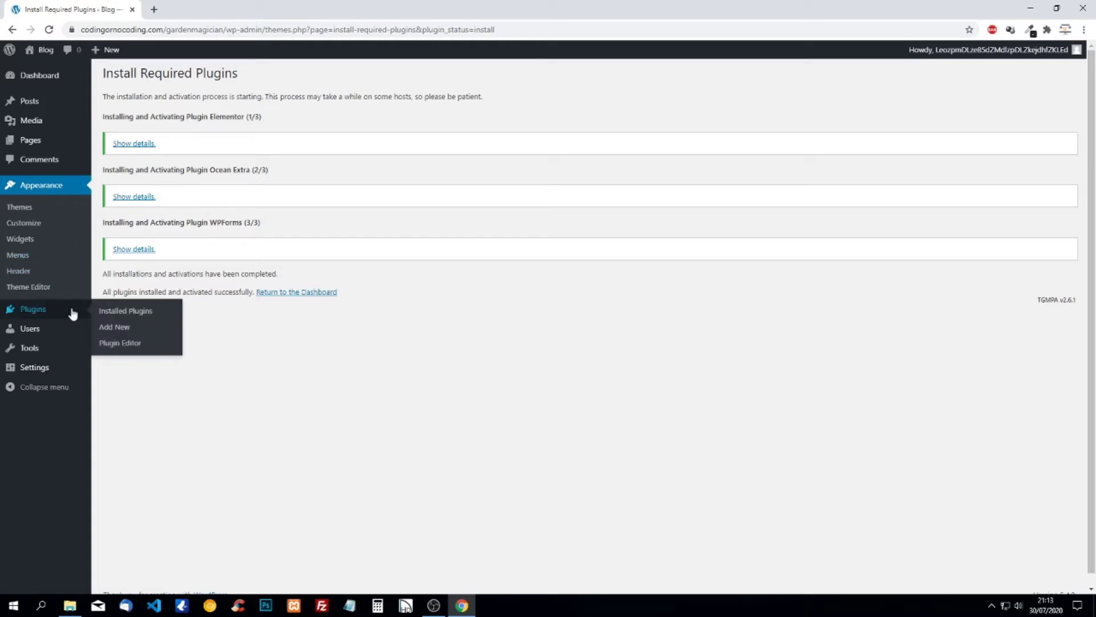
click(124, 311)
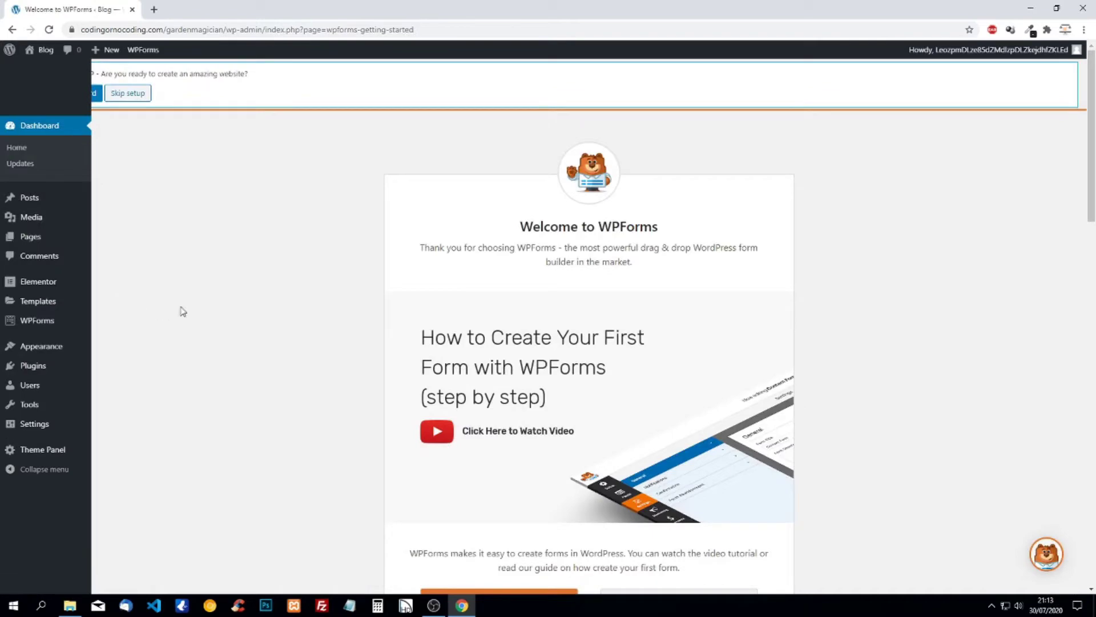
scroll(817, 246, down, 15)
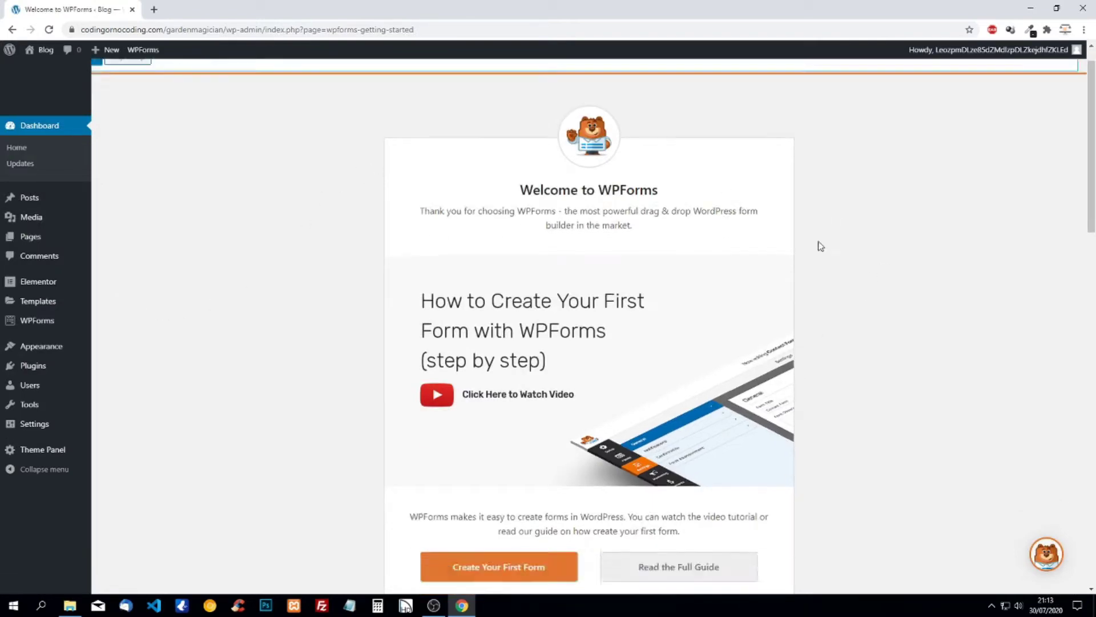
scroll(802, 350, up, 15)
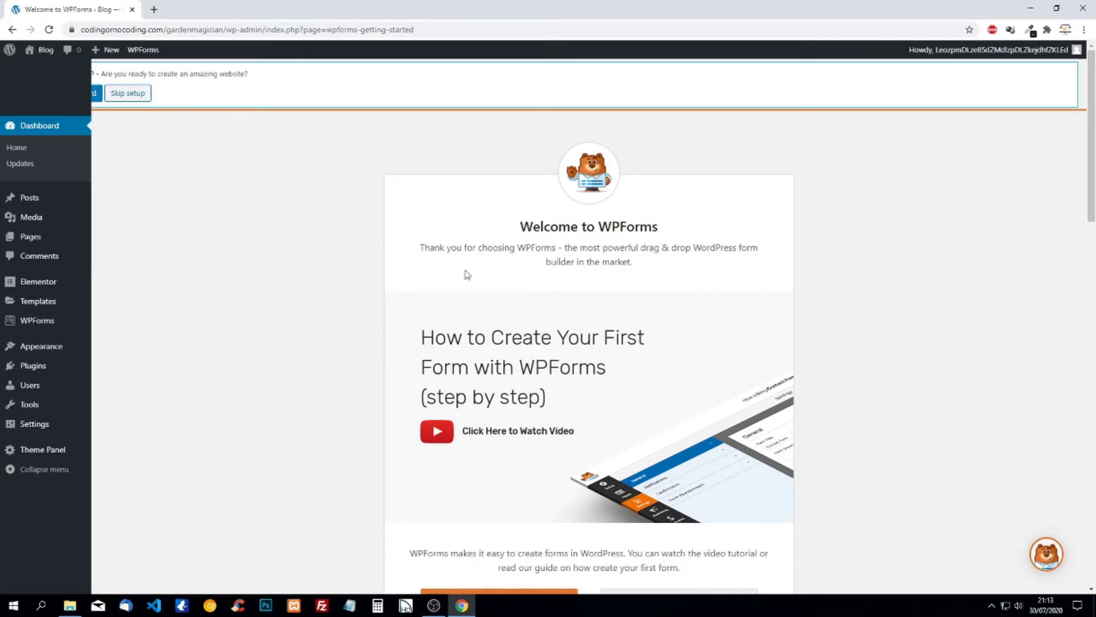
scroll(682, 181, down, 12)
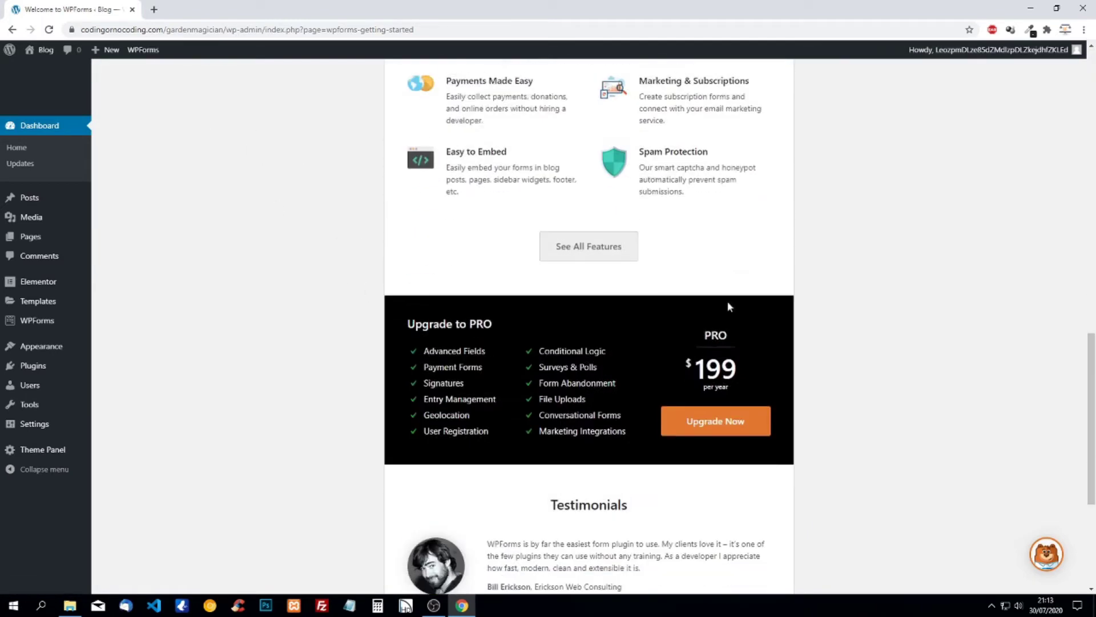
scroll(727, 307, down, 5)
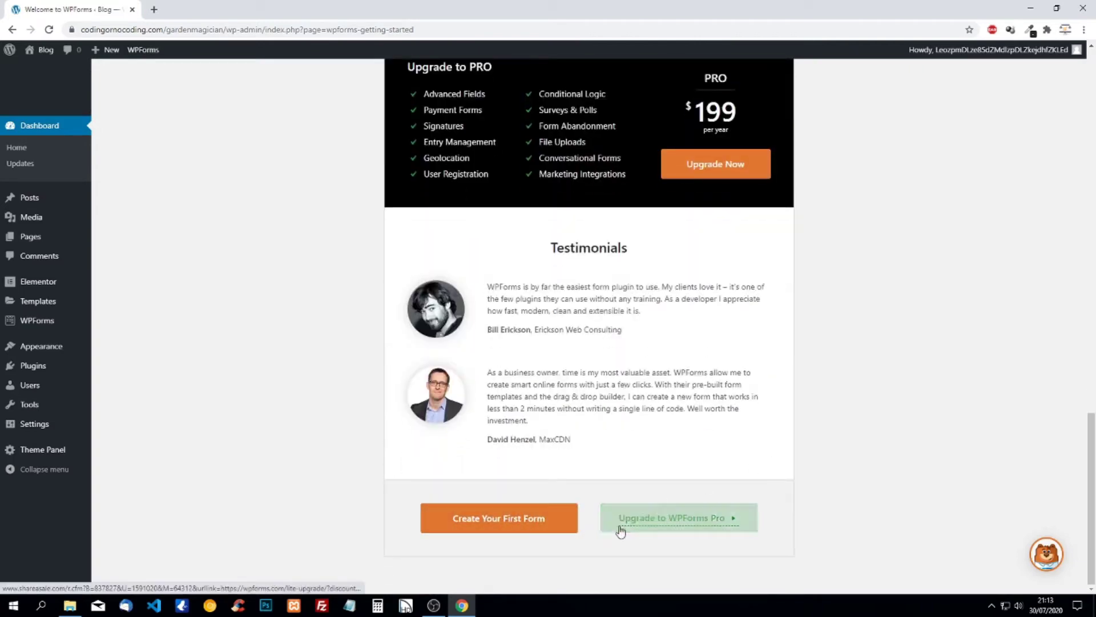
click(524, 516)
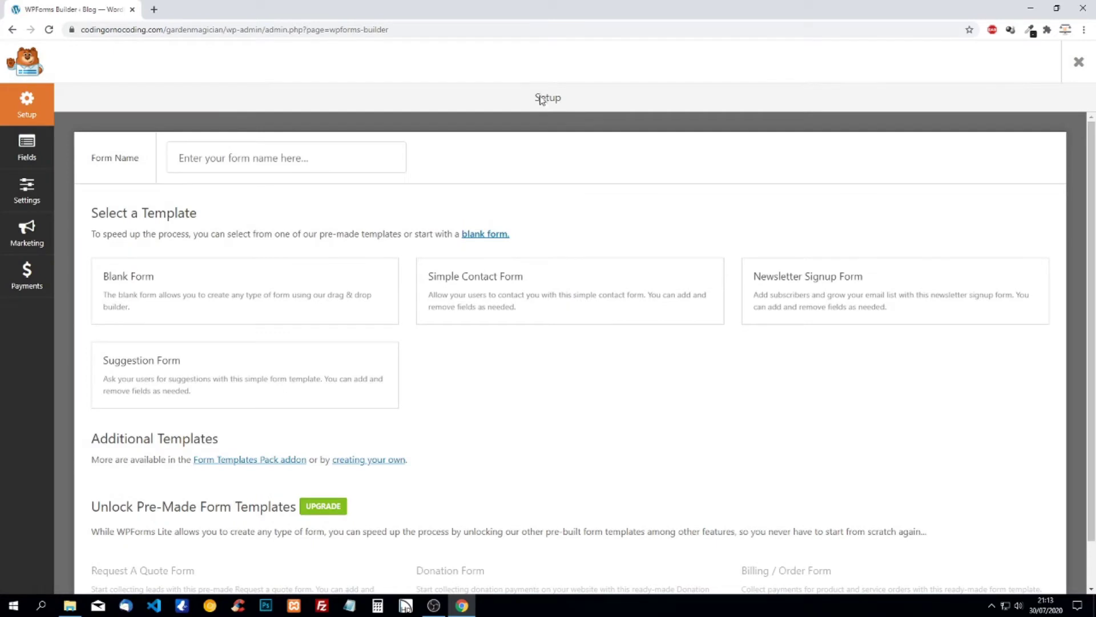
click(1074, 64)
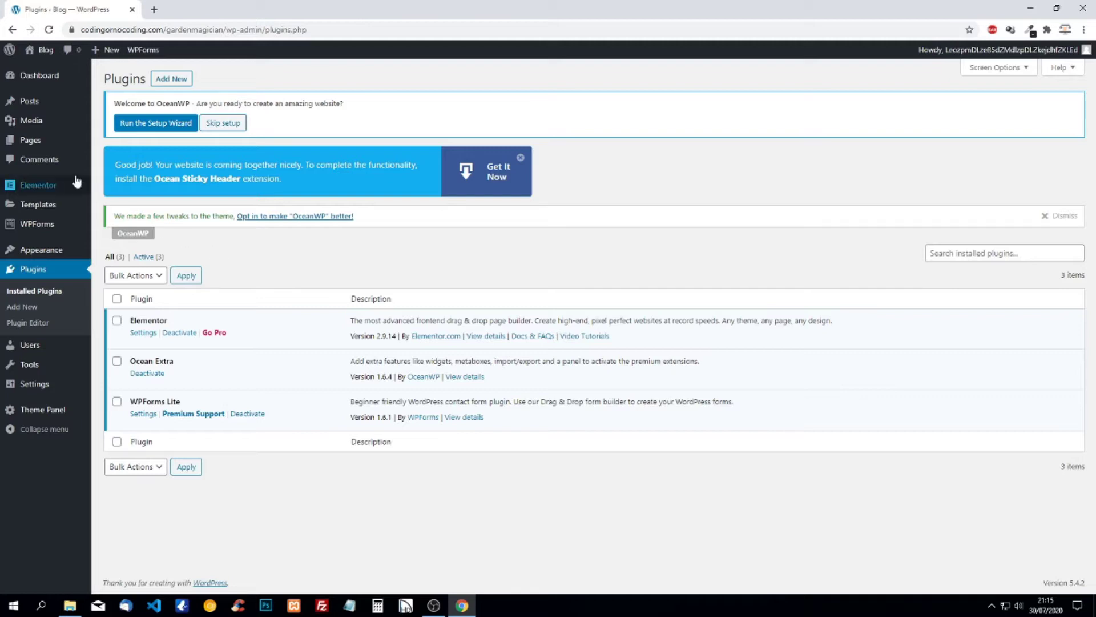
Step: Open the Pages list and a new page editor in separate browser tabs, and title the new page "Home"
mouse_move(24, 142)
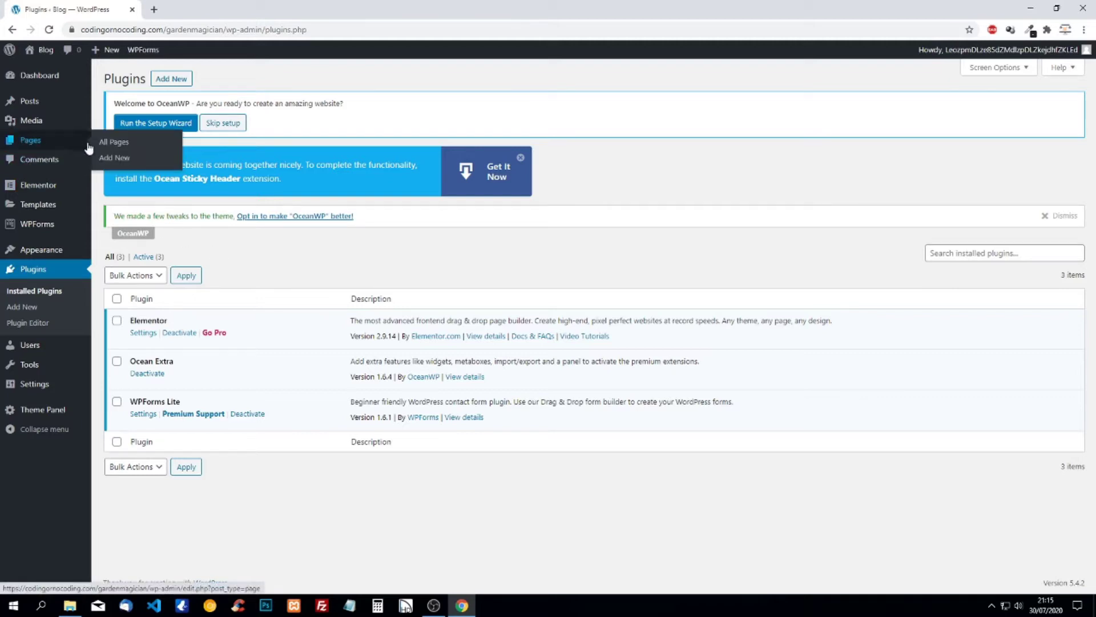
right_click(25, 140)
click(51, 147)
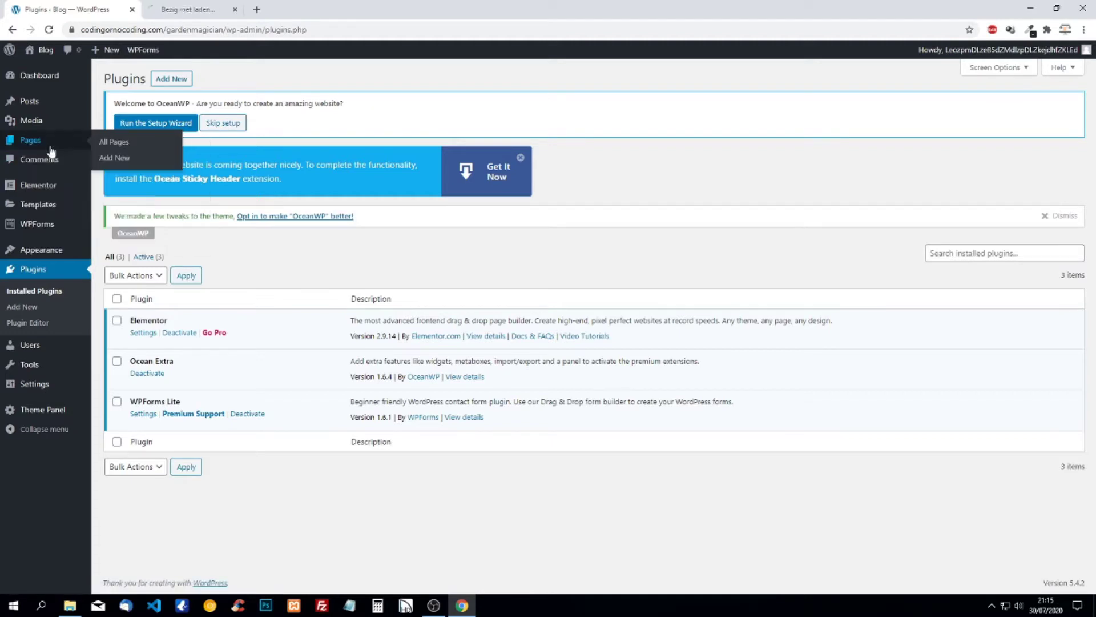
click(207, 13)
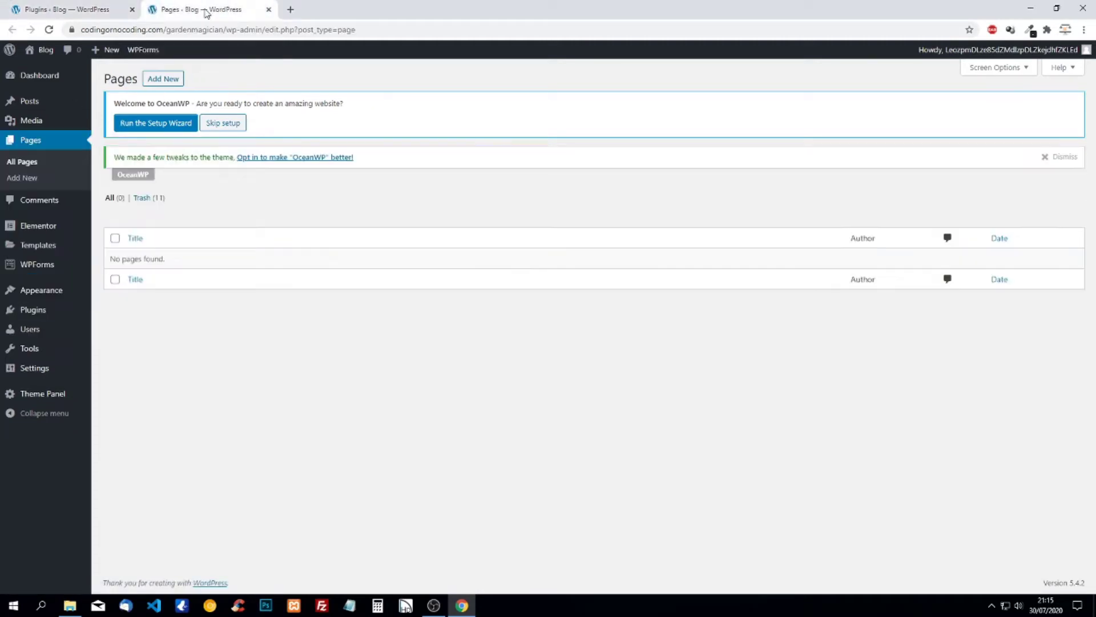
right_click(165, 83)
click(182, 86)
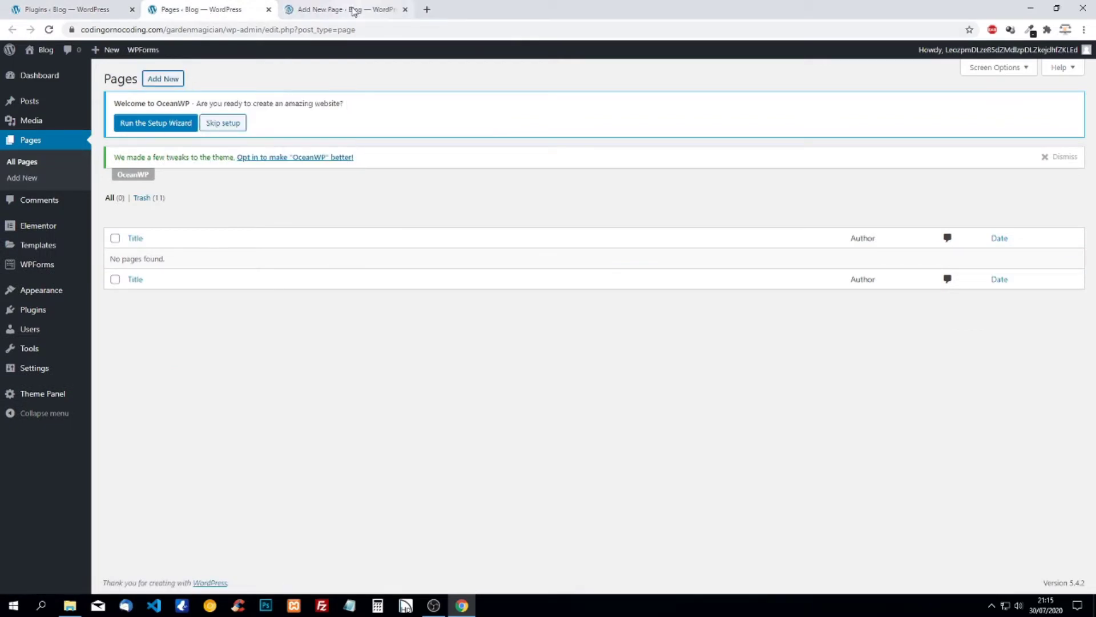
click(354, 11)
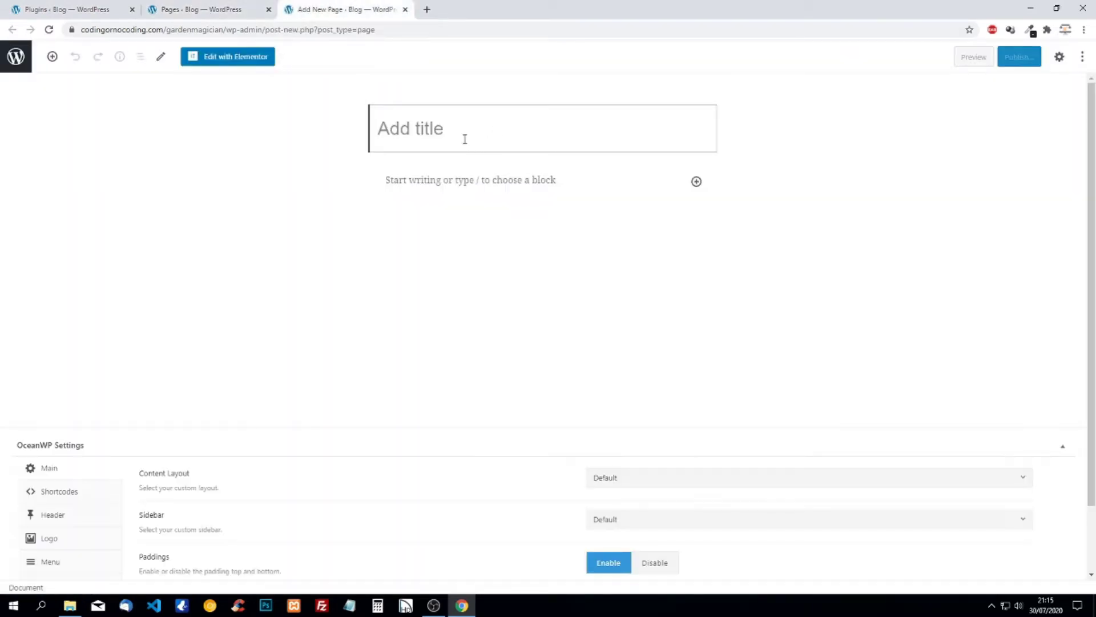
text(H)
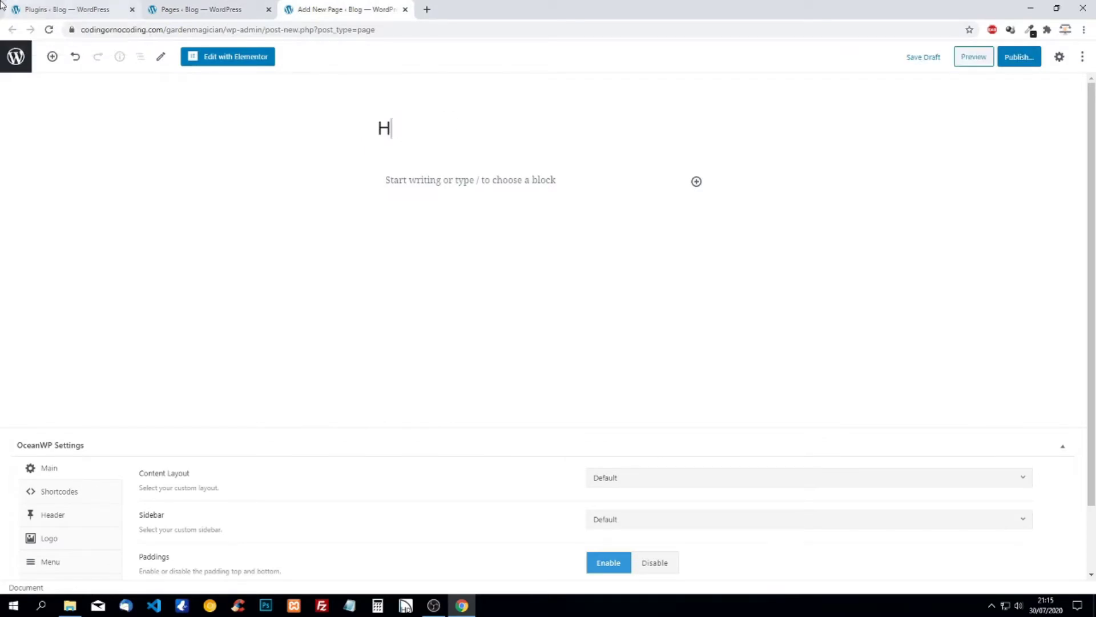
text(ome)
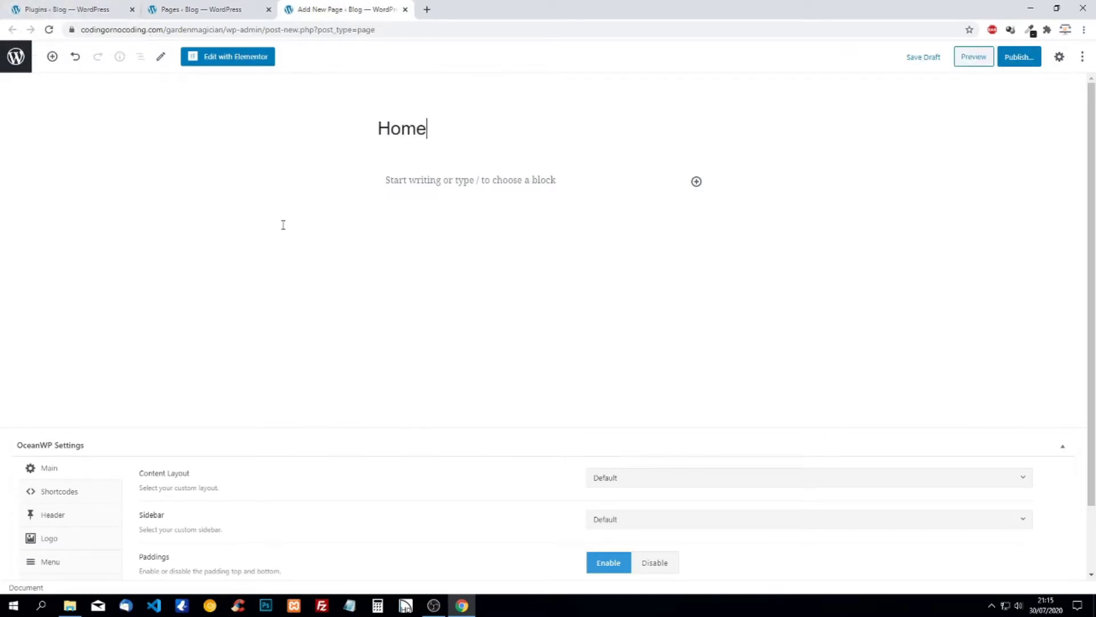
Step: In the Home page's OceanWP settings, set the content layout to 100% Full Width and disable the page title display
scroll(481, 279, down, 2)
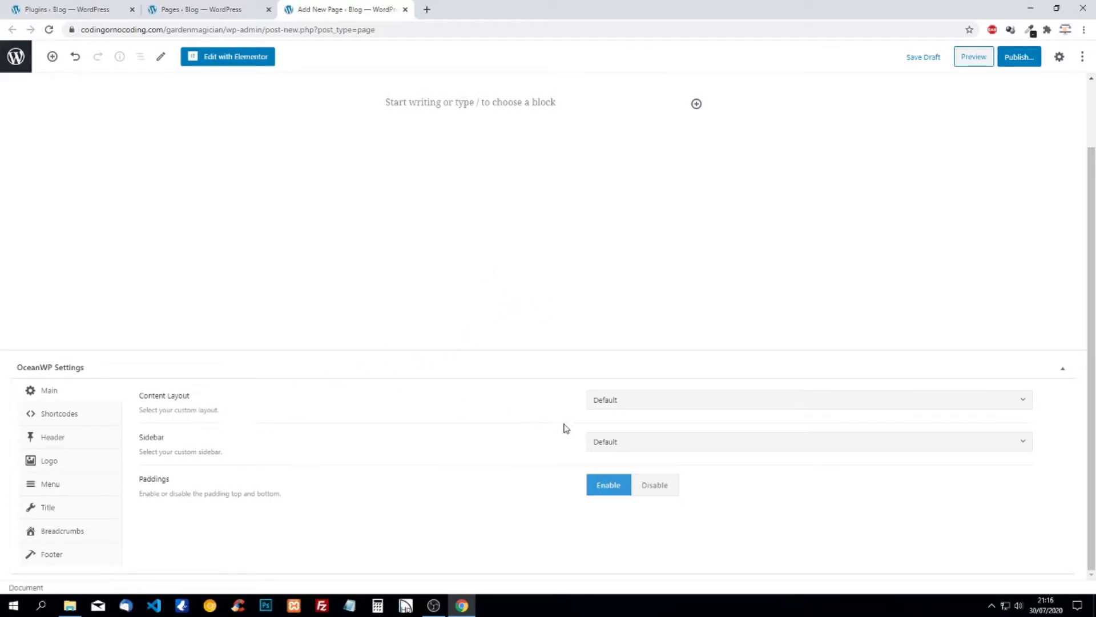
click(612, 399)
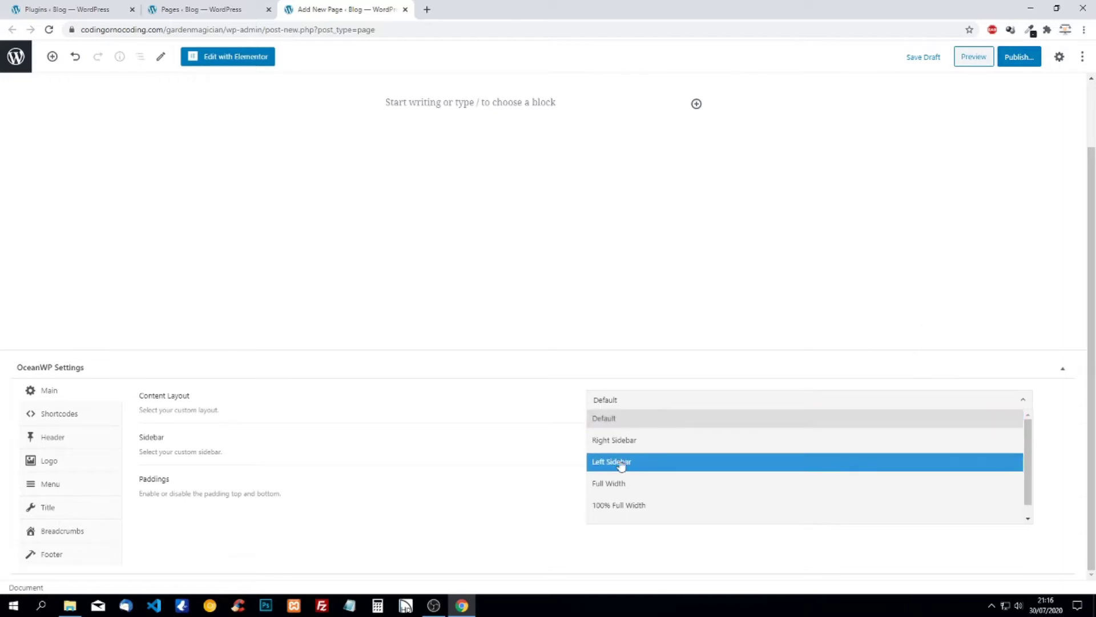
click(642, 511)
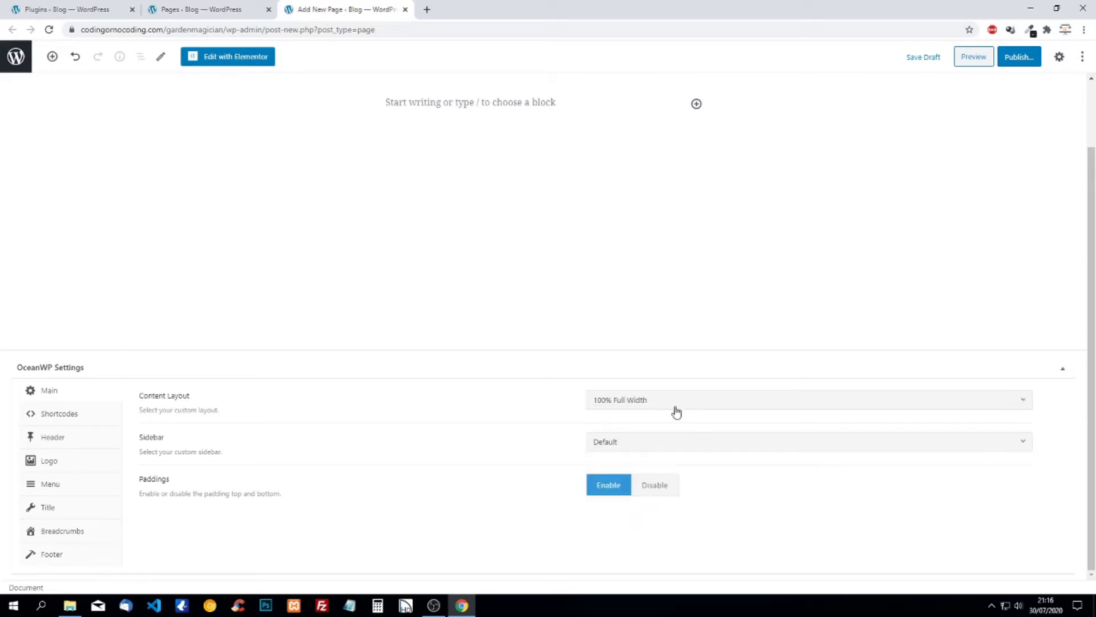
click(47, 511)
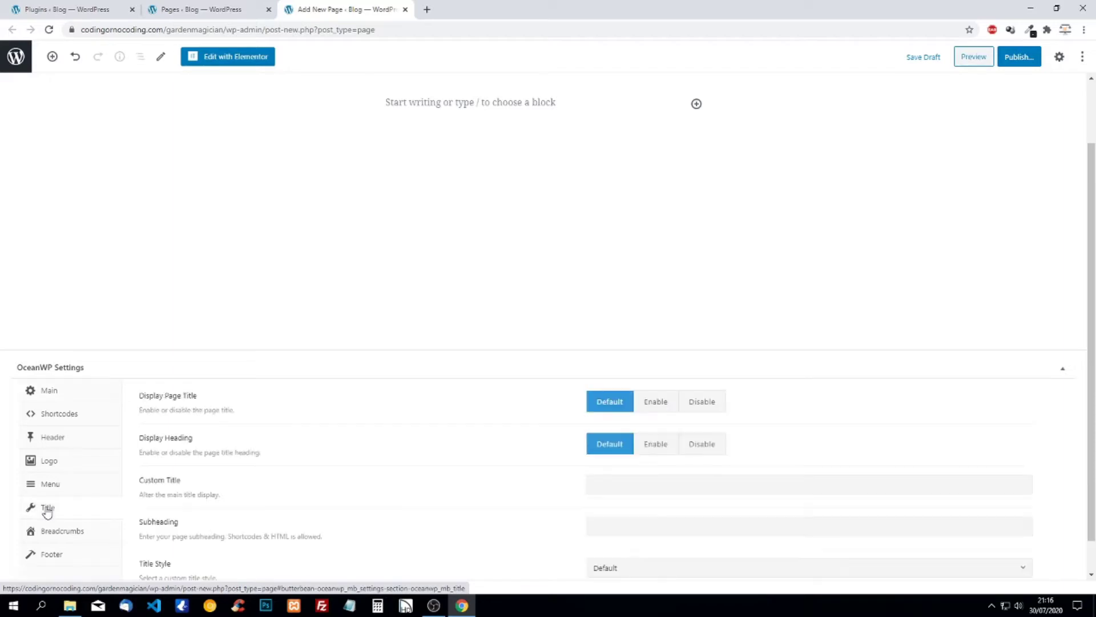
click(711, 403)
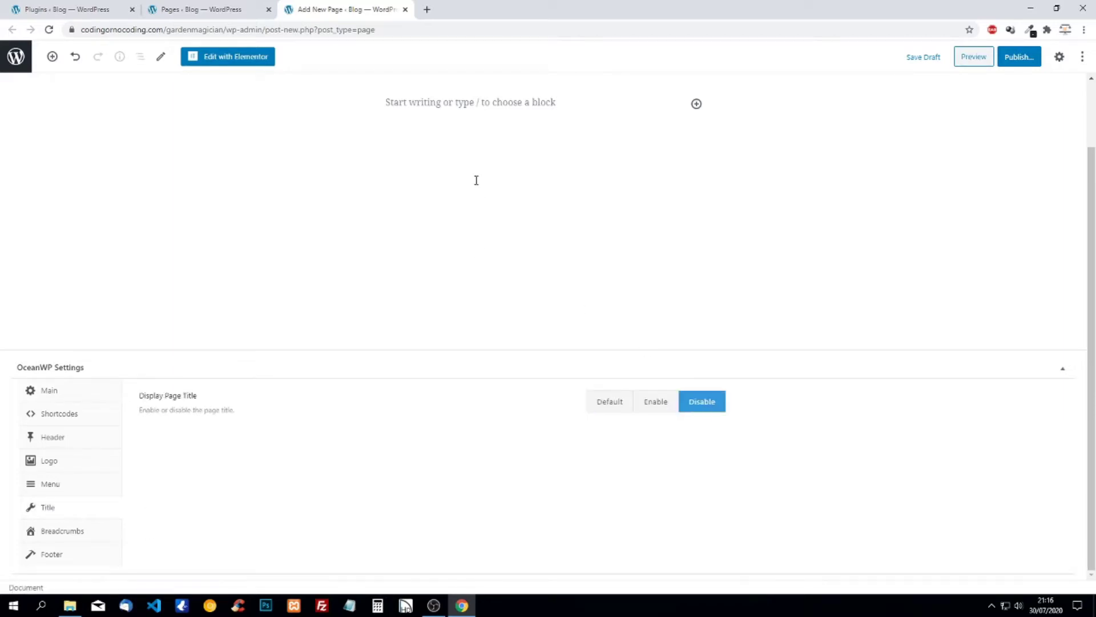
Step: Publish the Home page and confirm the pre-publish check
scroll(476, 180, up, 2)
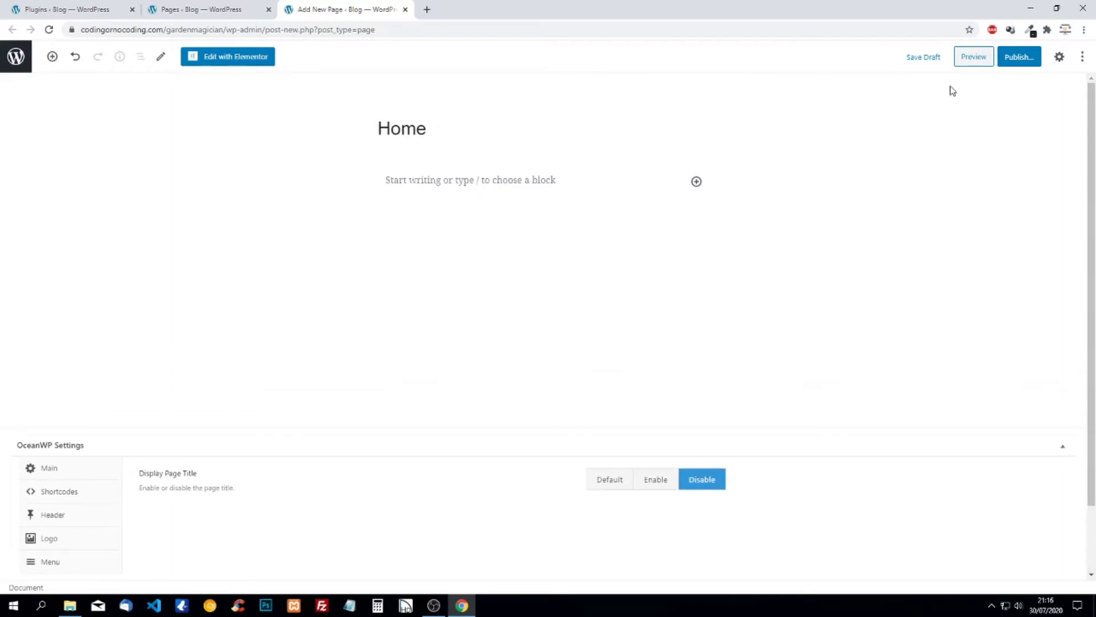
click(1019, 57)
click(1018, 57)
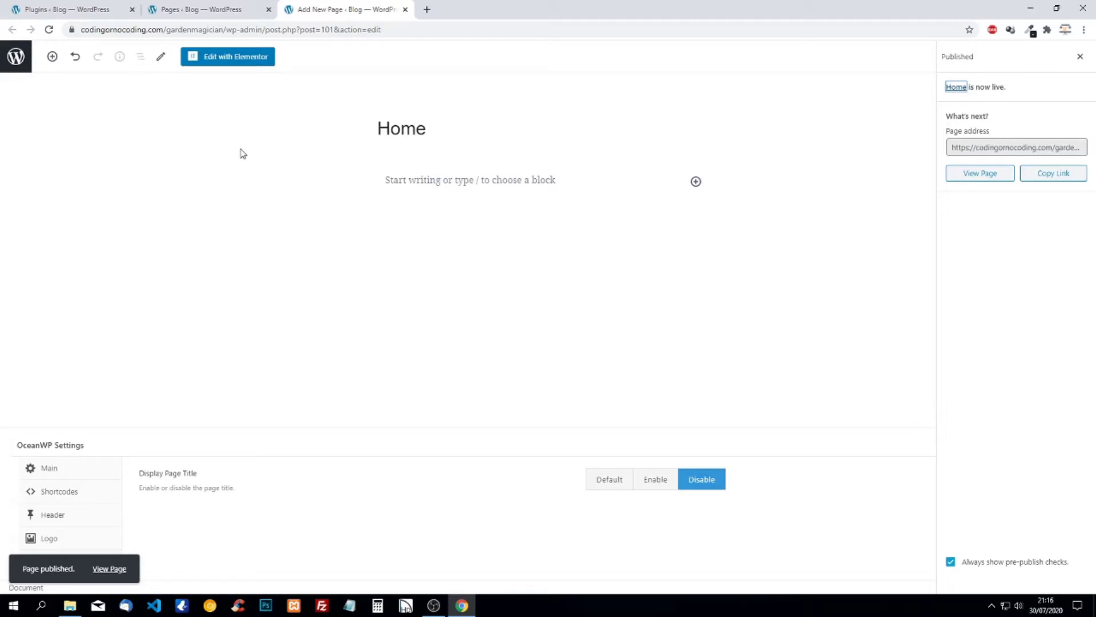
Step: Start a new page from the Pages list in a separate browser tab and title it "About"
click(204, 9)
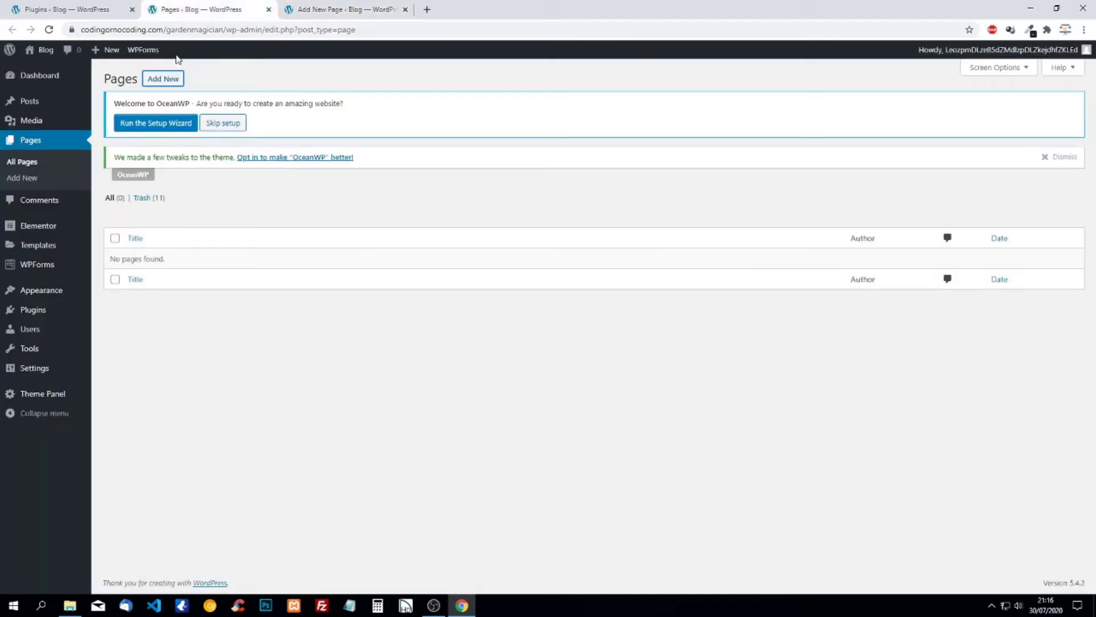
right_click(166, 80)
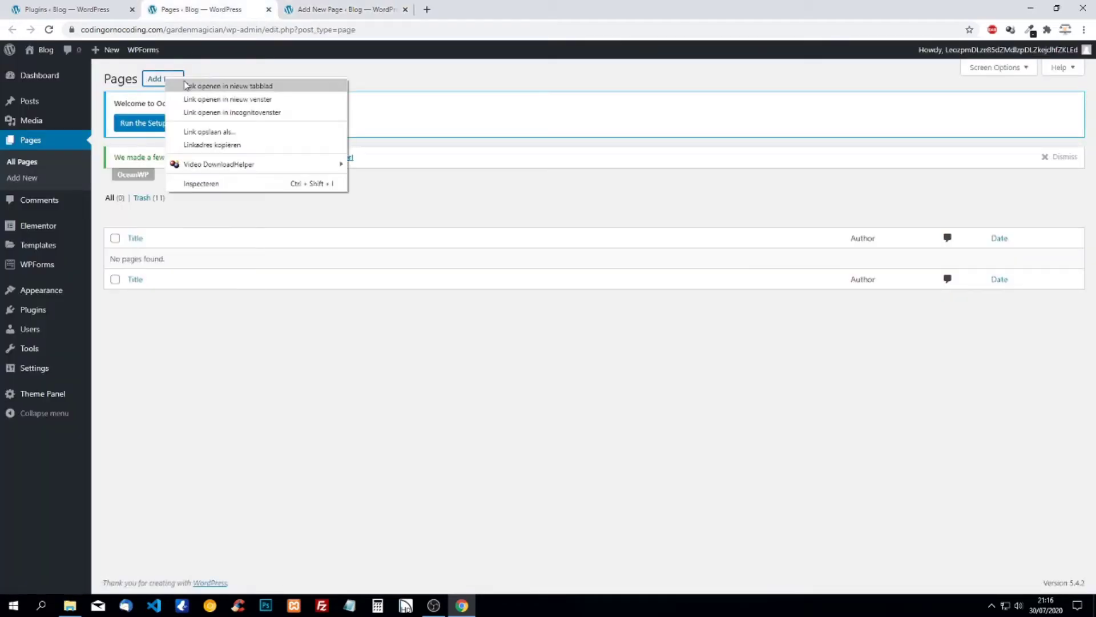
click(185, 86)
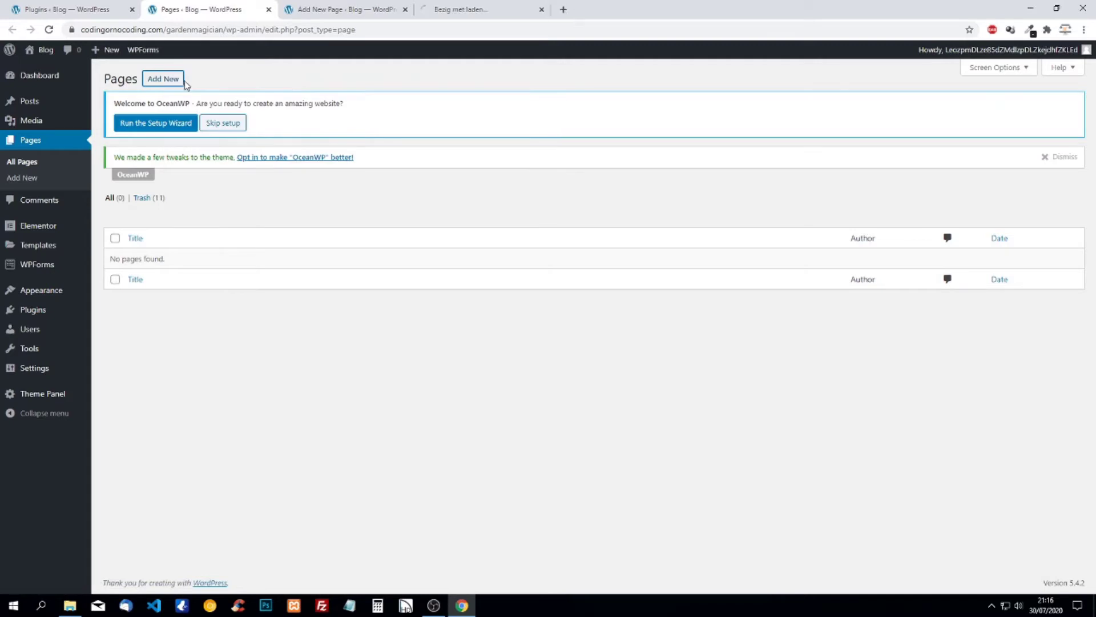
click(479, 12)
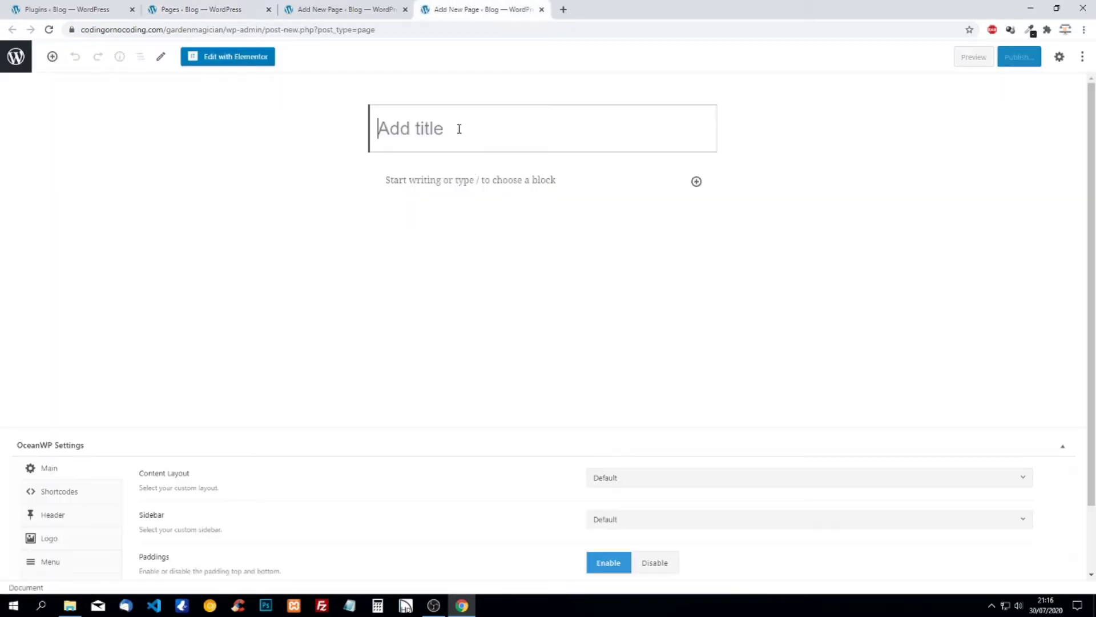
text(About)
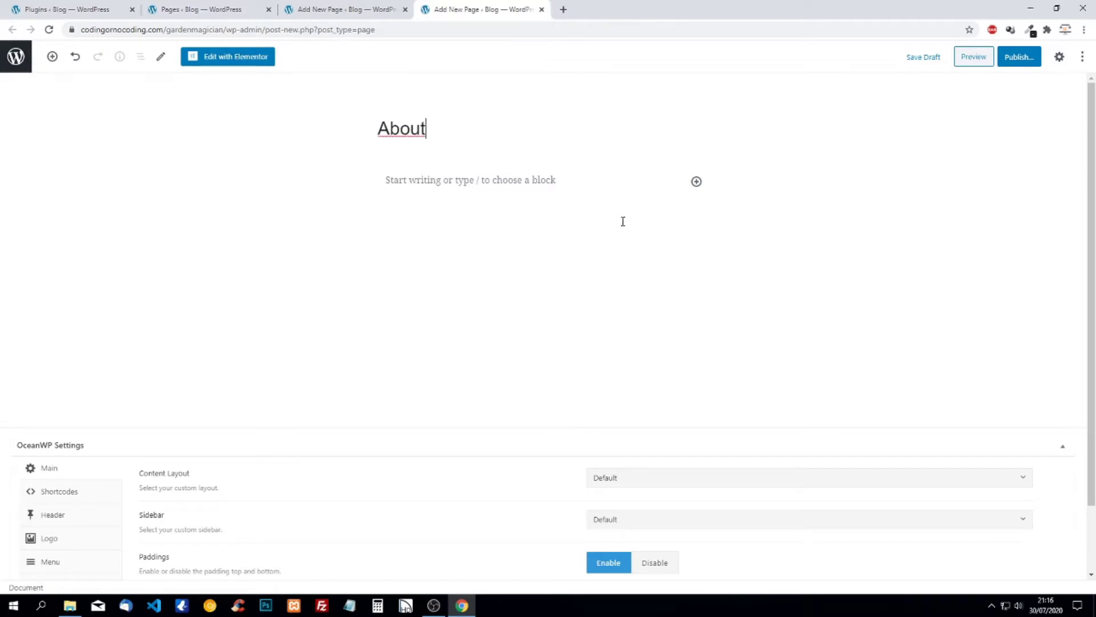
Step: Set the About page's content layout to 100% Full Width with the page title display disabled, and publish the page
scroll(628, 228, down, 1)
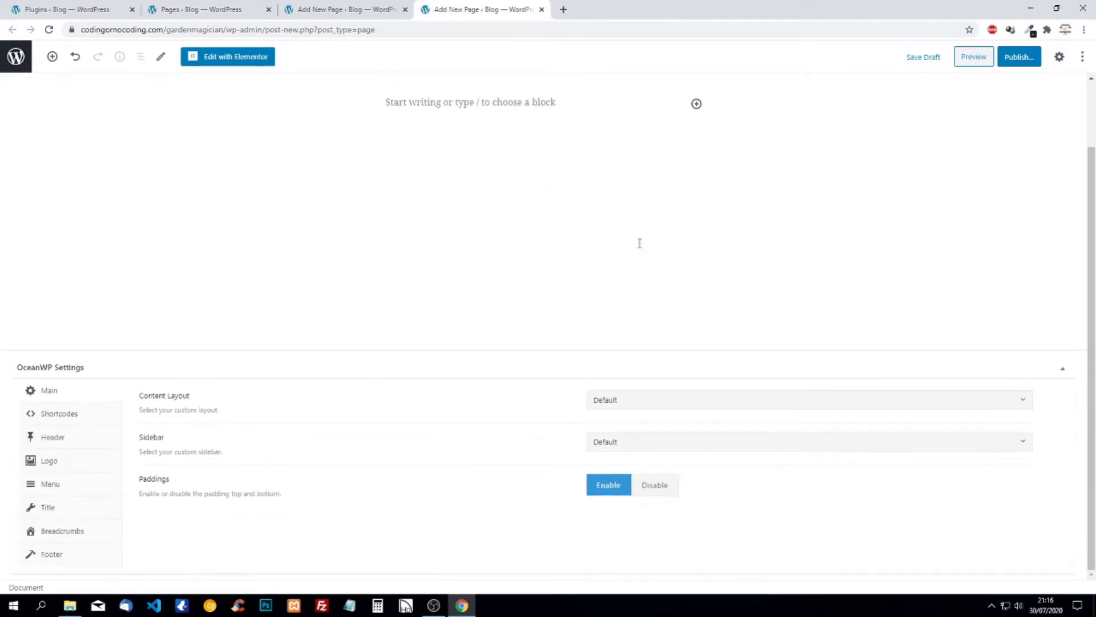
click(648, 400)
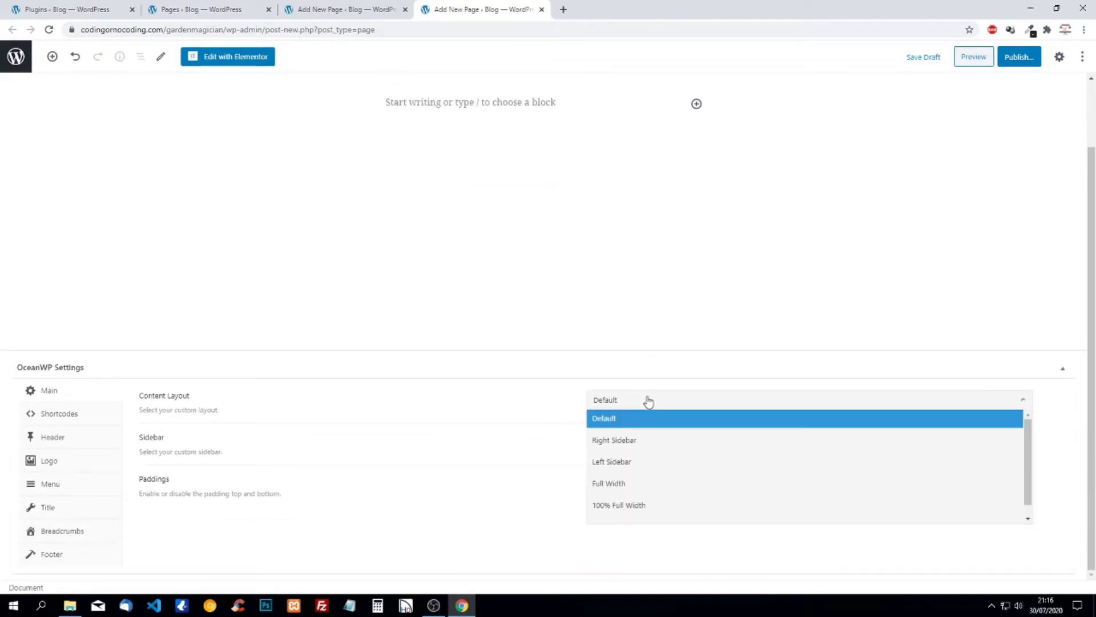
click(645, 505)
click(47, 507)
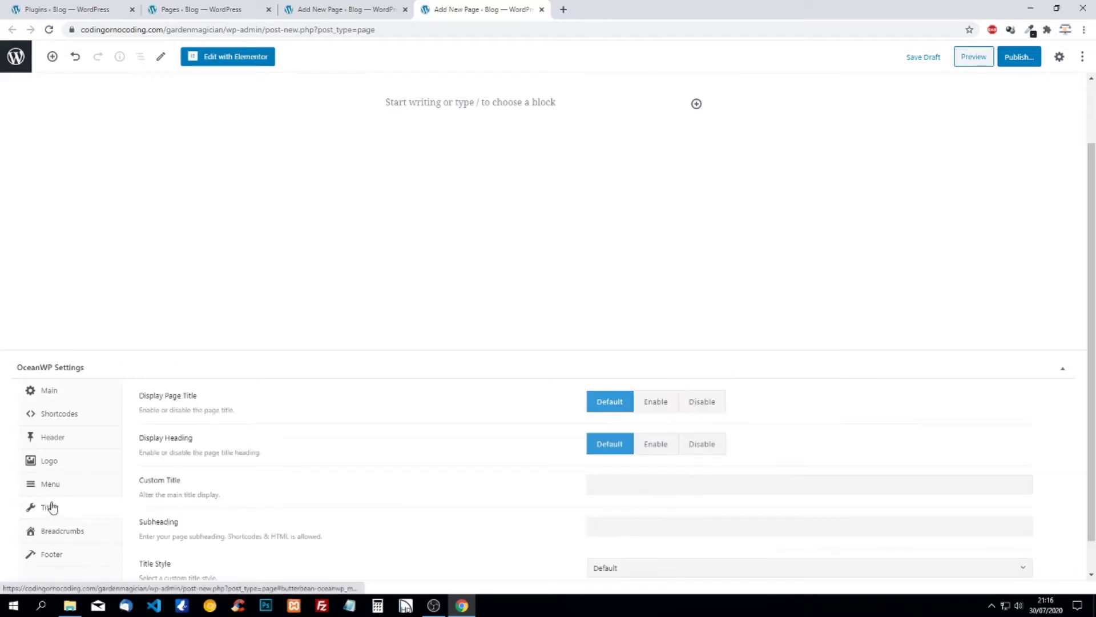
click(714, 403)
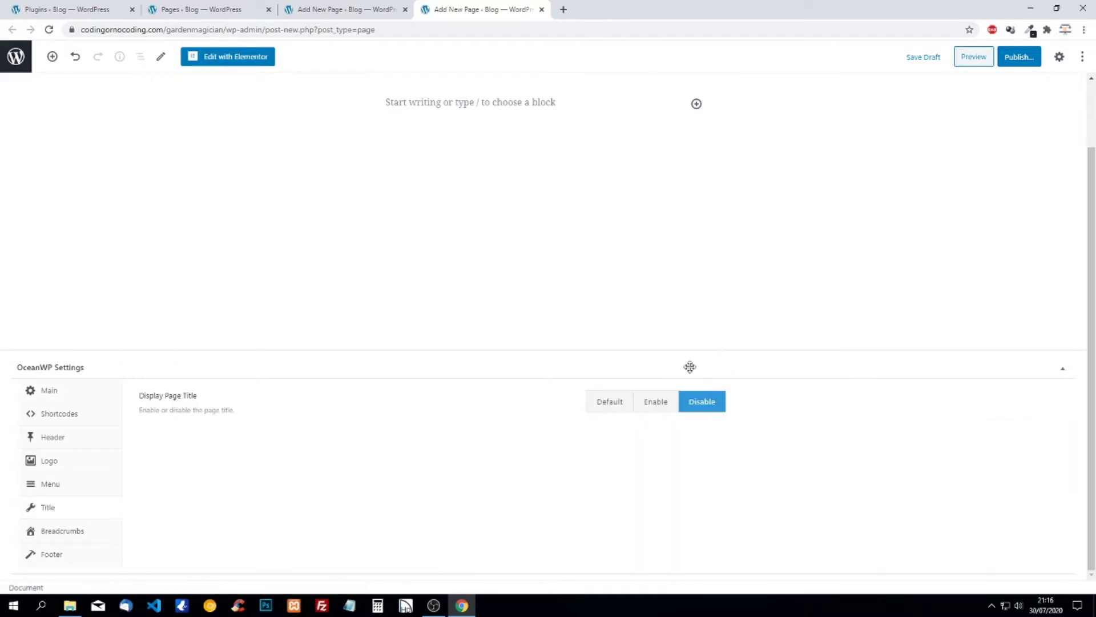
click(1008, 57)
click(1020, 59)
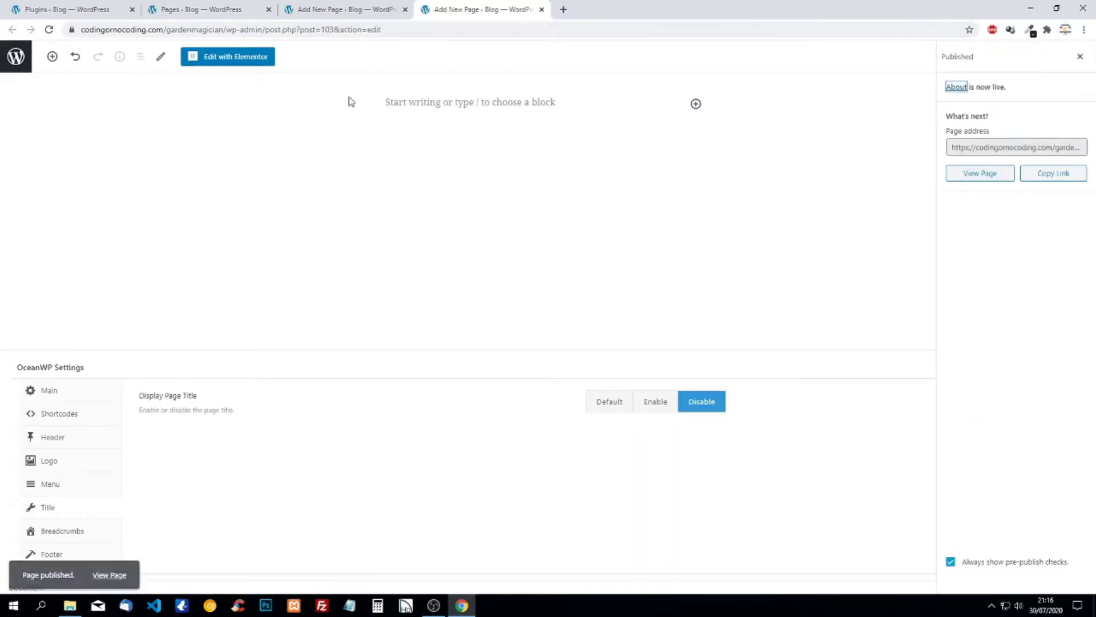
Step: Start another new page from the Pages list in a separate browser tab and title it "Projects"
click(206, 9)
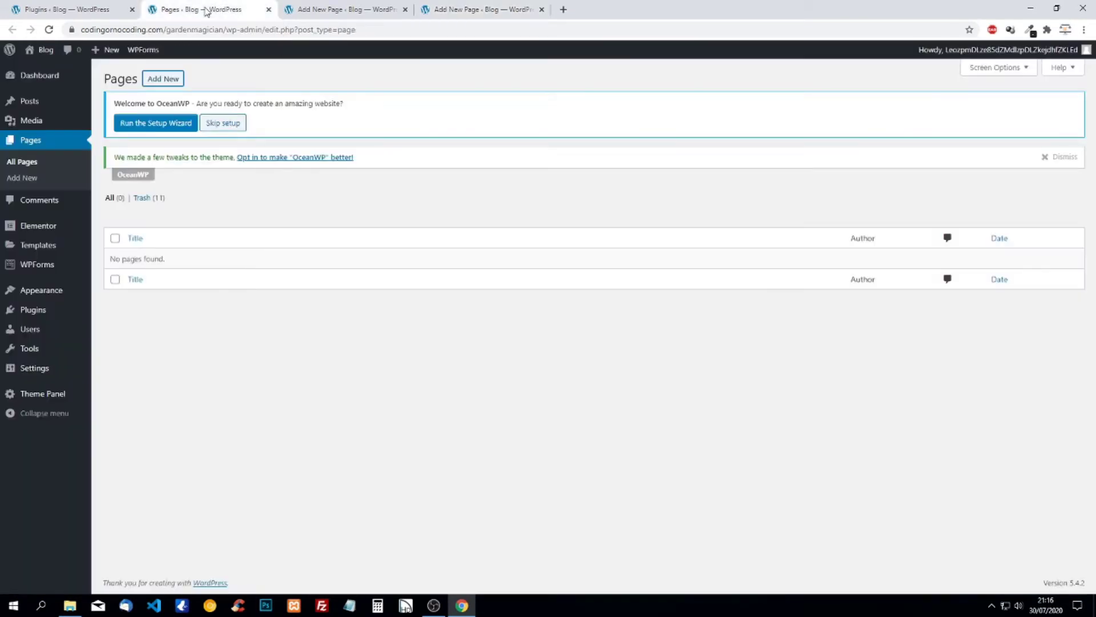
right_click(167, 79)
click(182, 88)
click(599, 12)
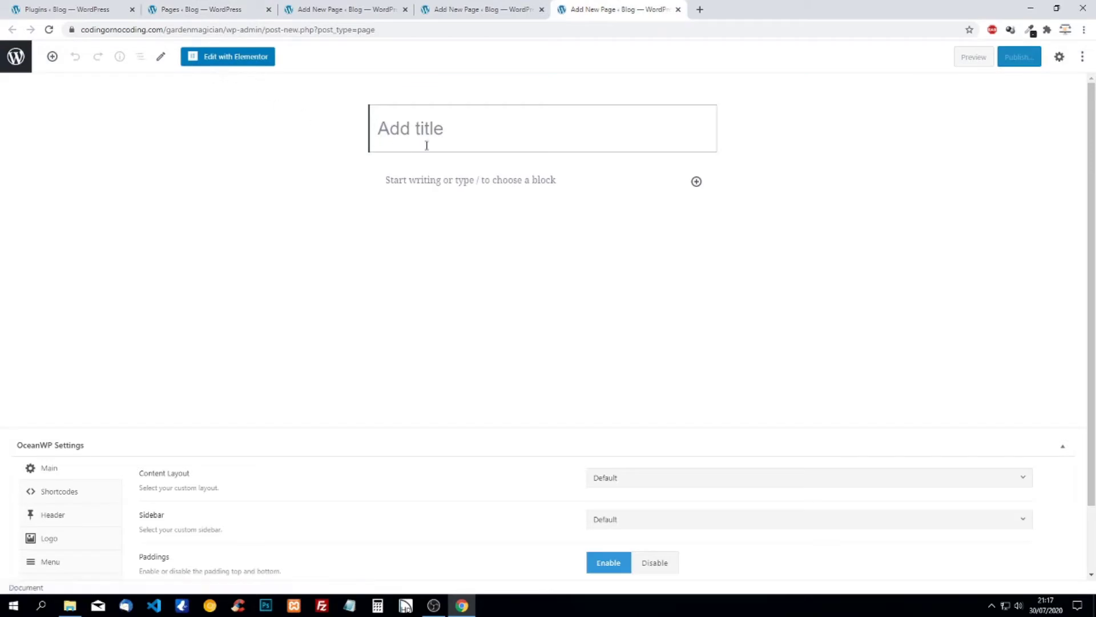
text(Prohj)
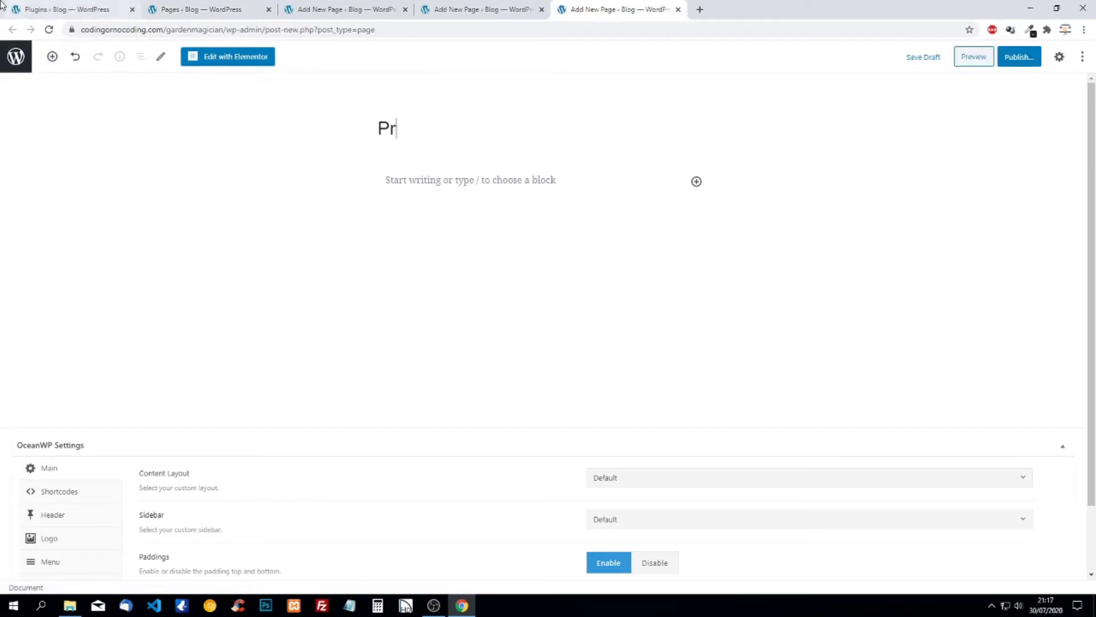
key(BackSpace)
key(BackSpace)
text(jects)
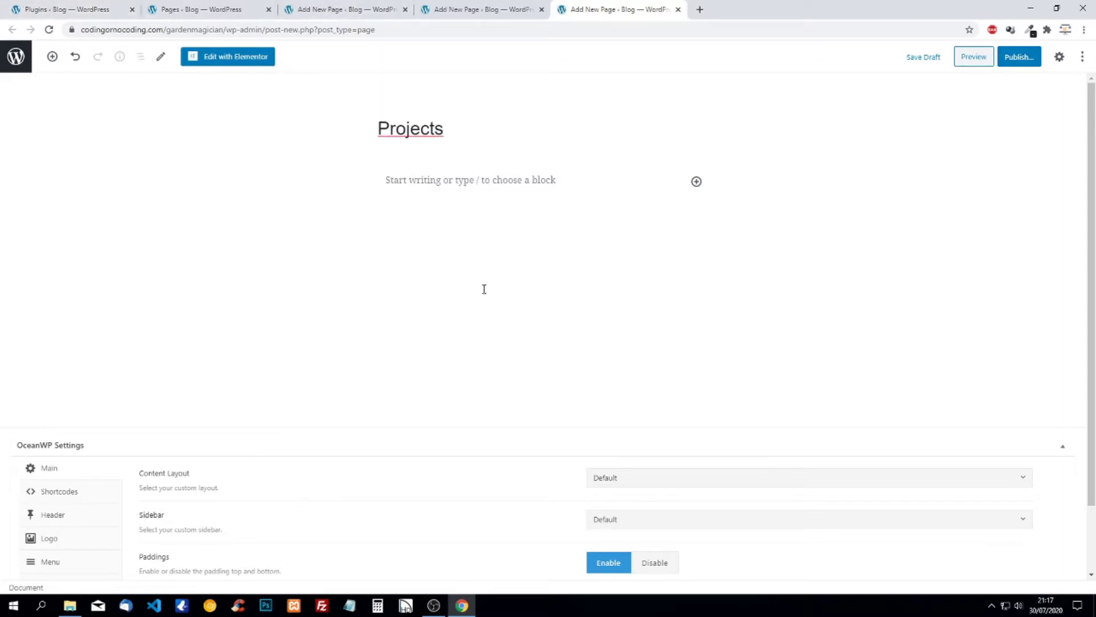
Step: Set the Projects page's content layout to 100% Full Width with the page title display disabled, and publish the page
scroll(608, 316, down, 2)
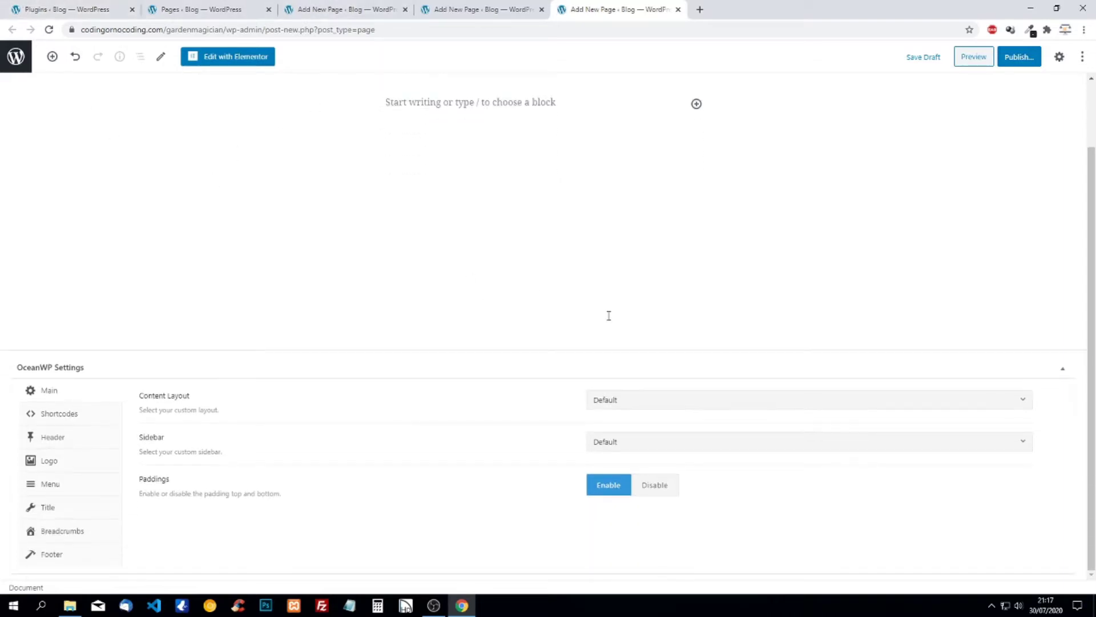
click(671, 405)
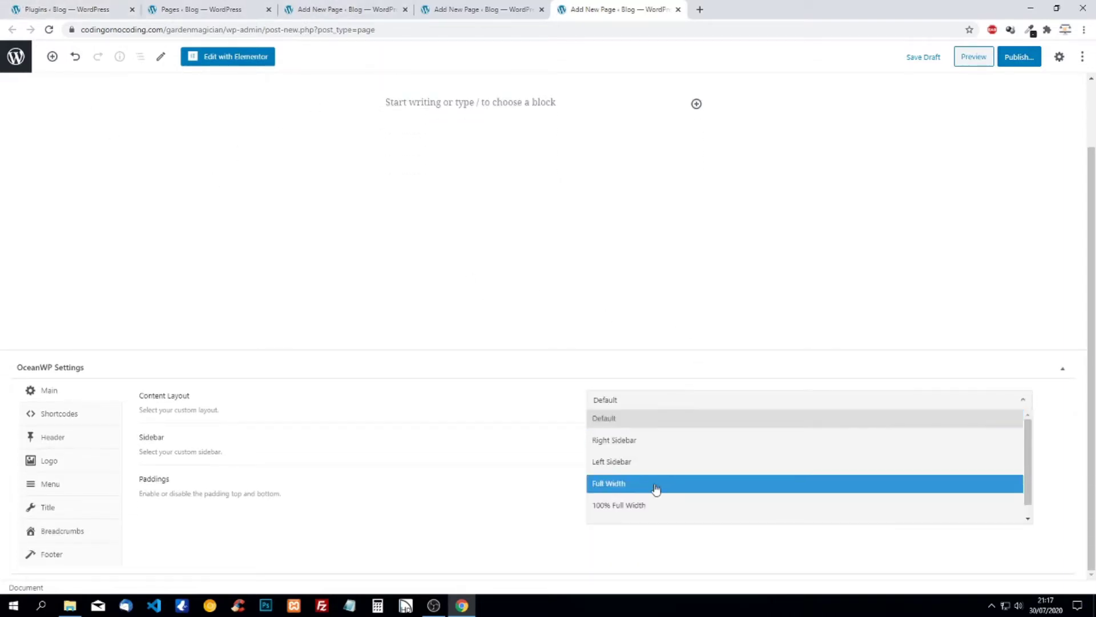
click(645, 504)
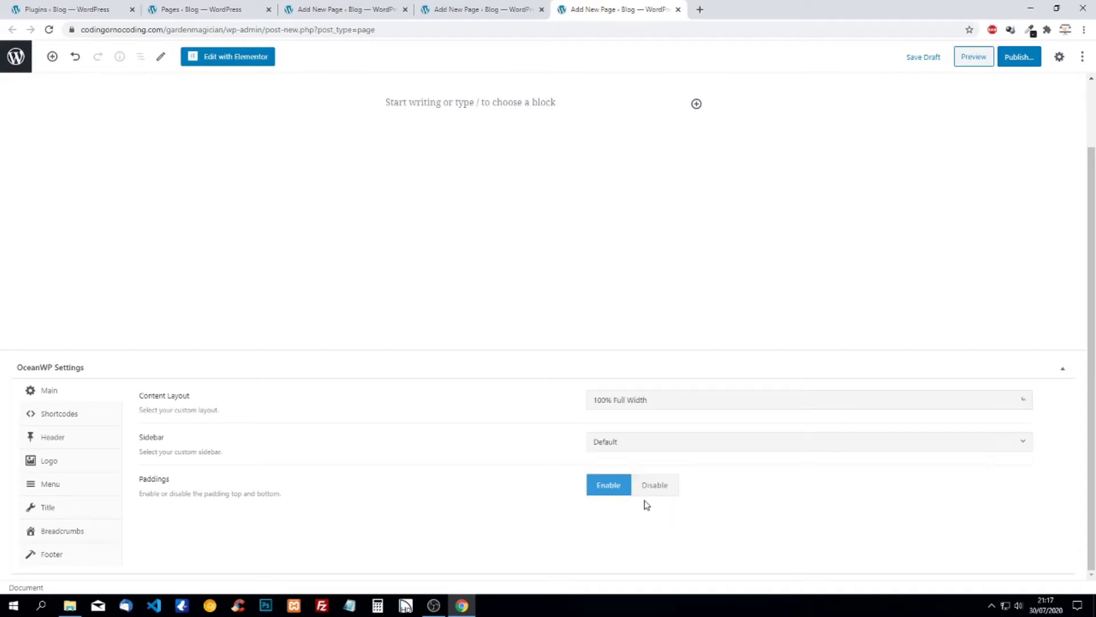
click(63, 508)
click(702, 401)
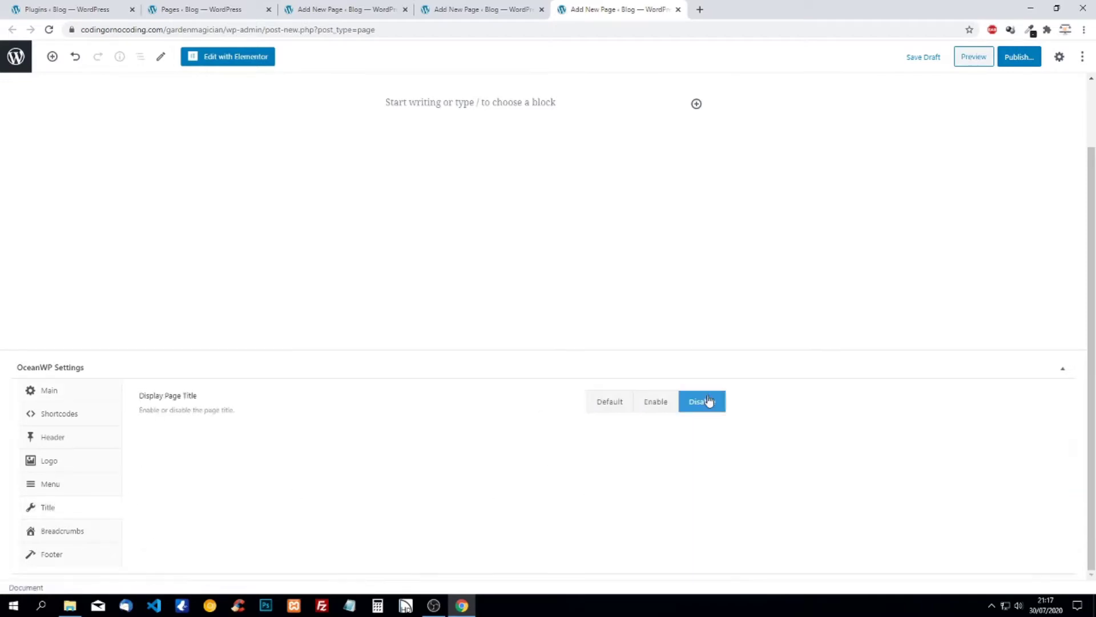
scroll(506, 238, up, 2)
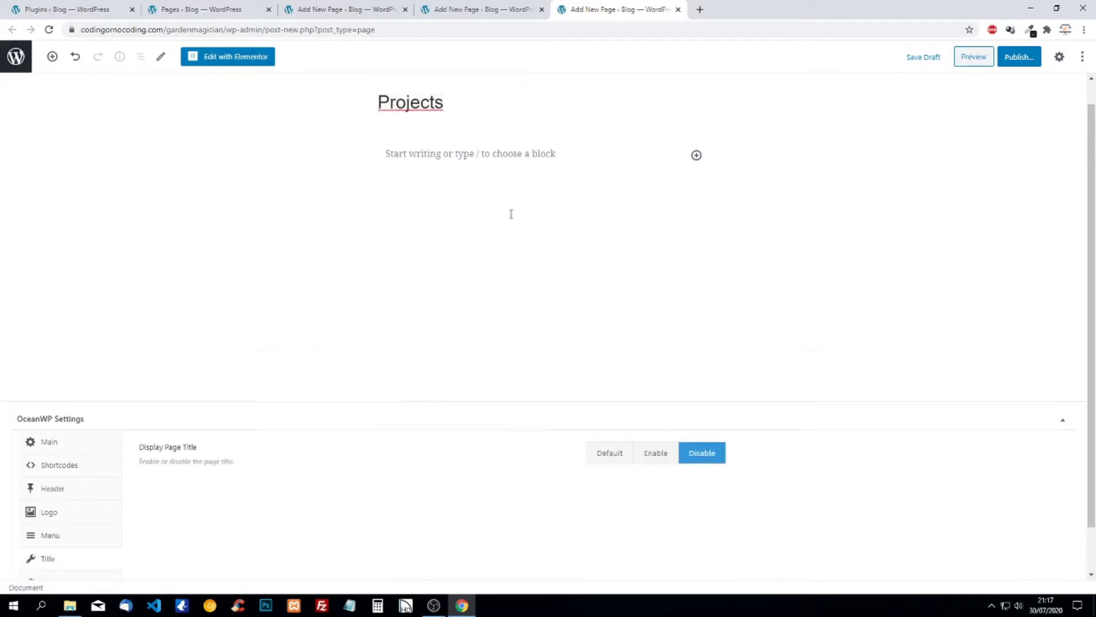
click(1018, 59)
click(1017, 58)
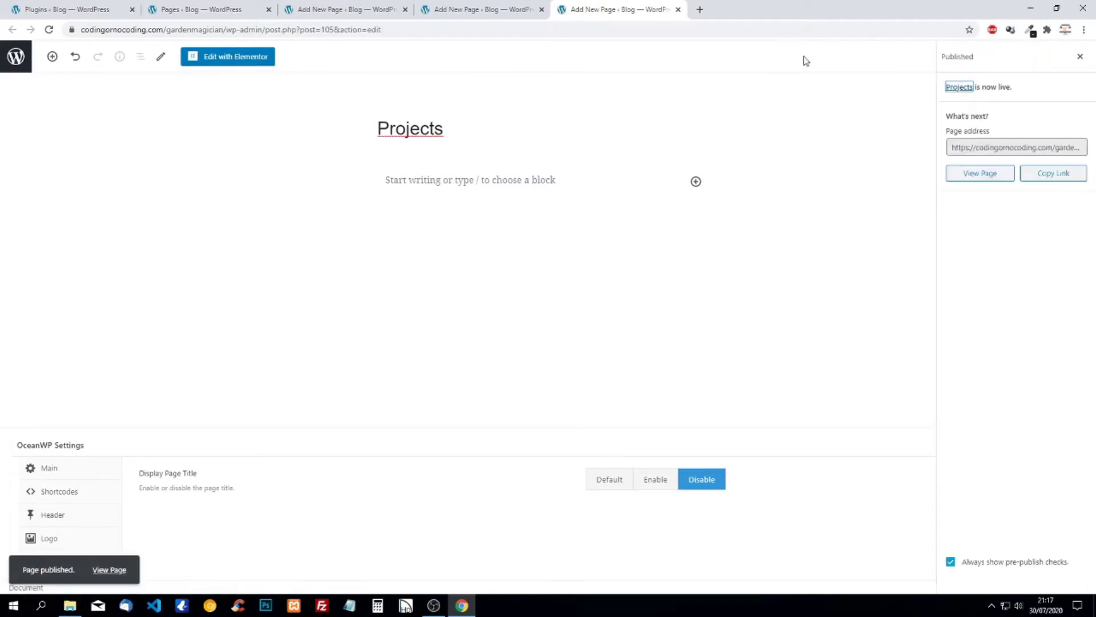
Step: Start another new page from the Pages list in a separate browser tab and title it "Services"
click(218, 10)
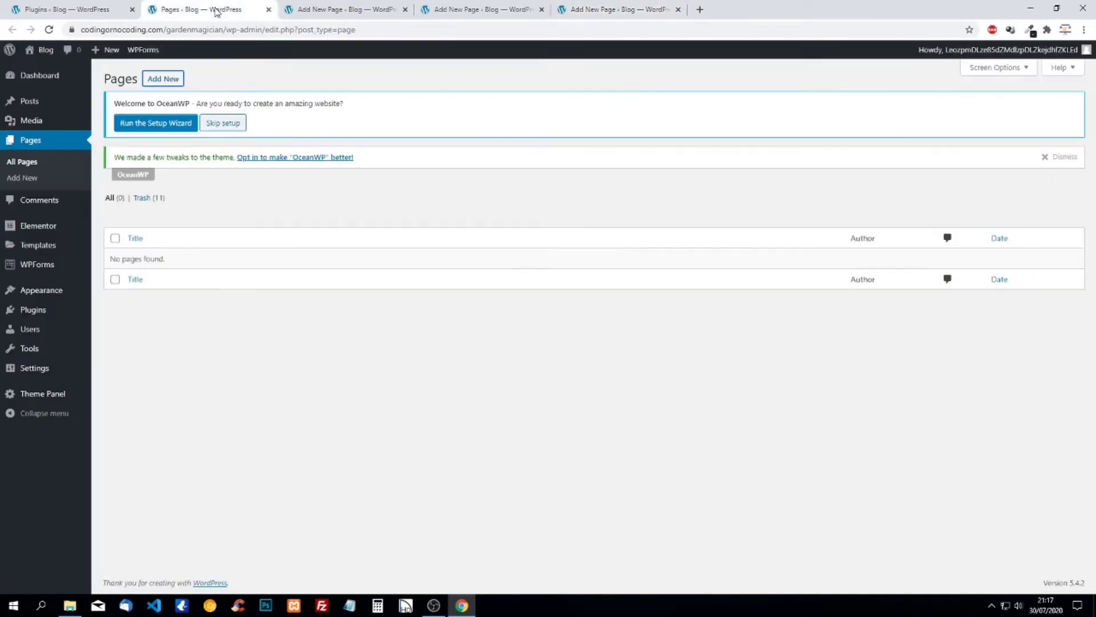
right_click(159, 81)
click(183, 89)
click(738, 10)
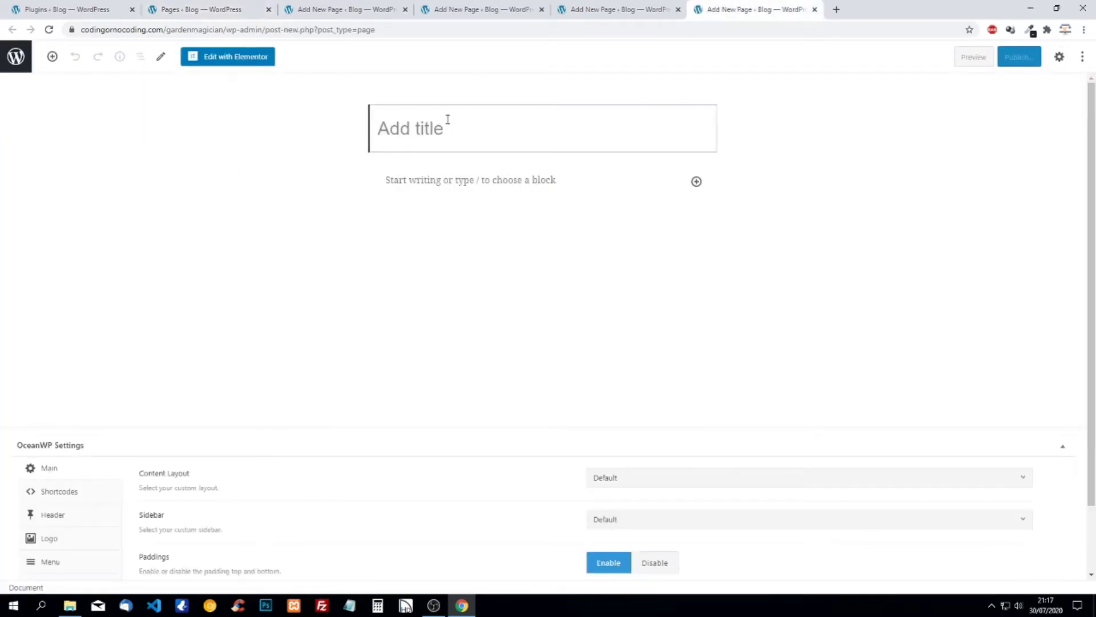
text(Services)
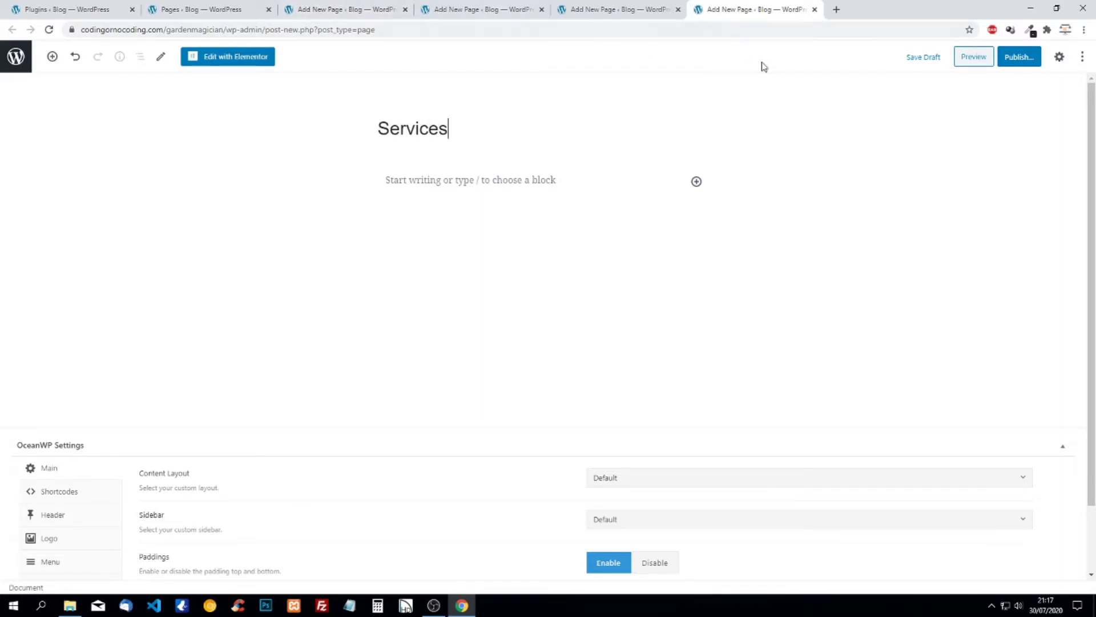
Step: Set the Services page's content layout to 100% Full Width with the page title display disabled, and publish the page
scroll(668, 243, down, 2)
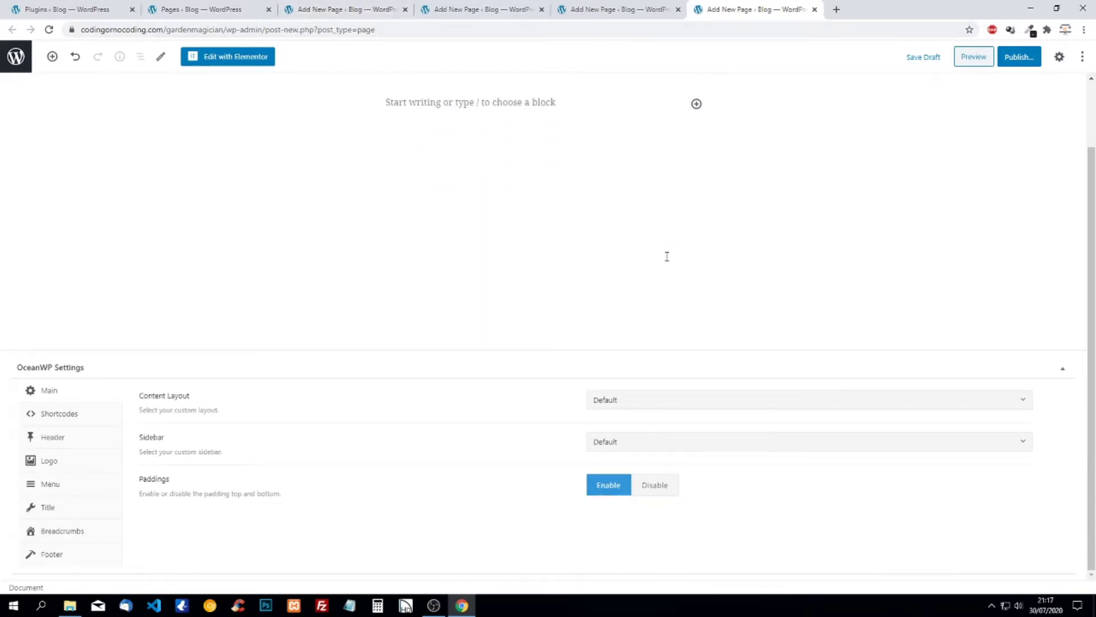
click(658, 405)
click(646, 506)
click(48, 508)
click(702, 401)
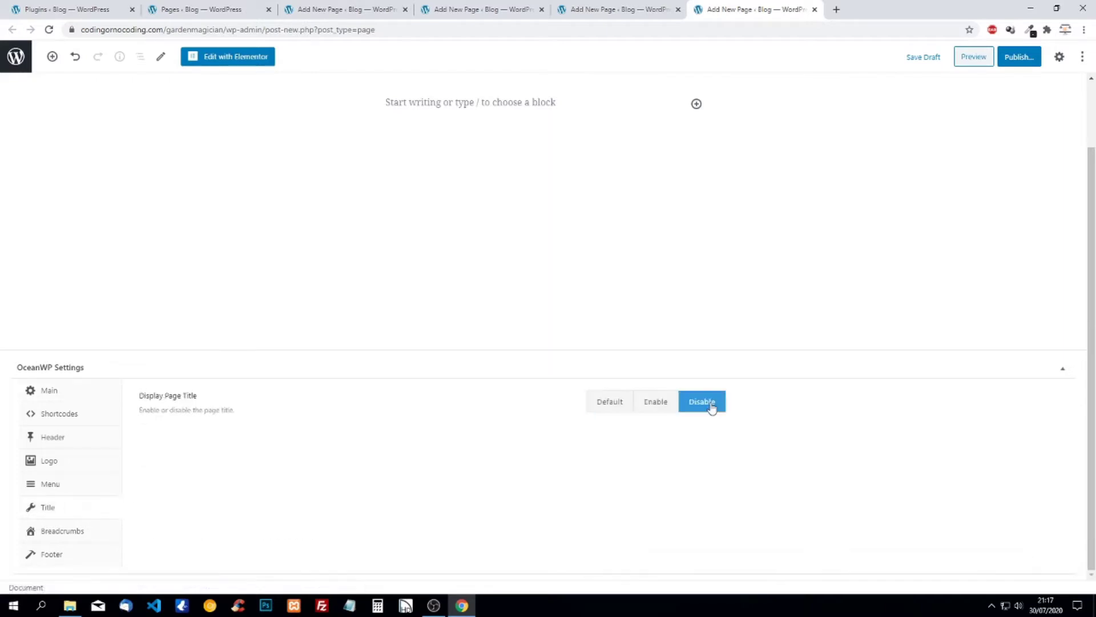
click(1019, 57)
click(1020, 60)
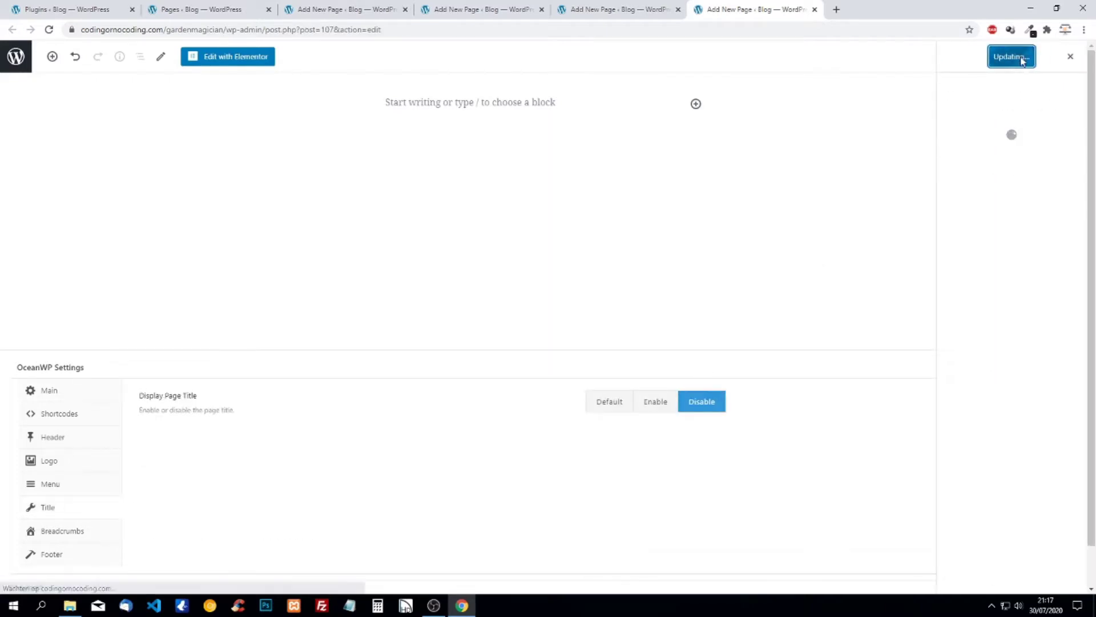
Step: Start another new page from the Pages list in a separate browser tab and title it "Contact"
click(207, 13)
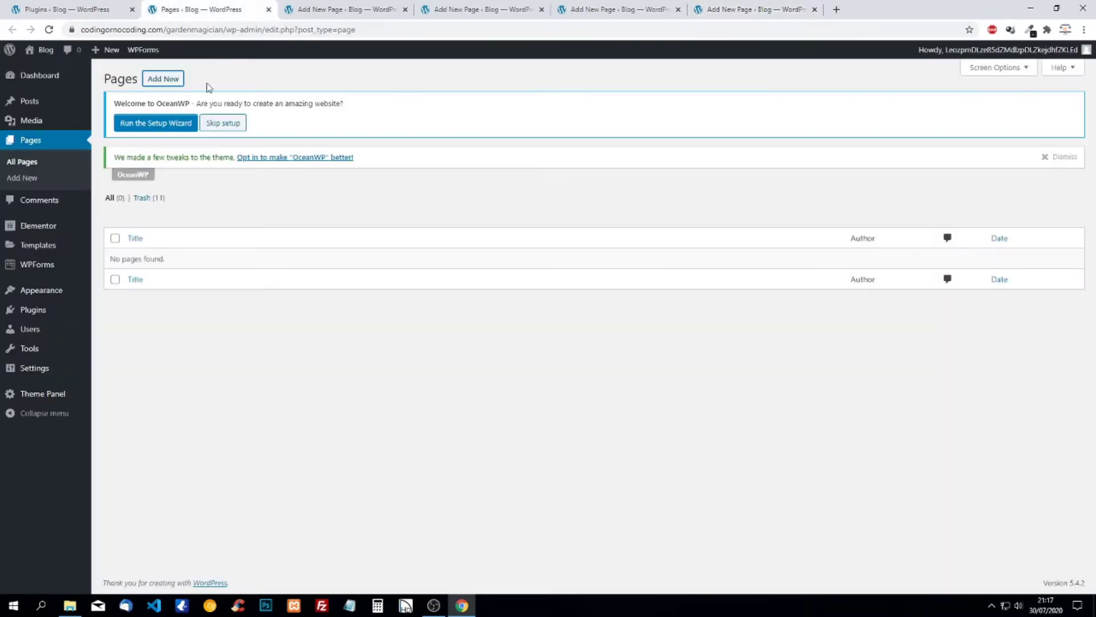
right_click(170, 82)
click(194, 91)
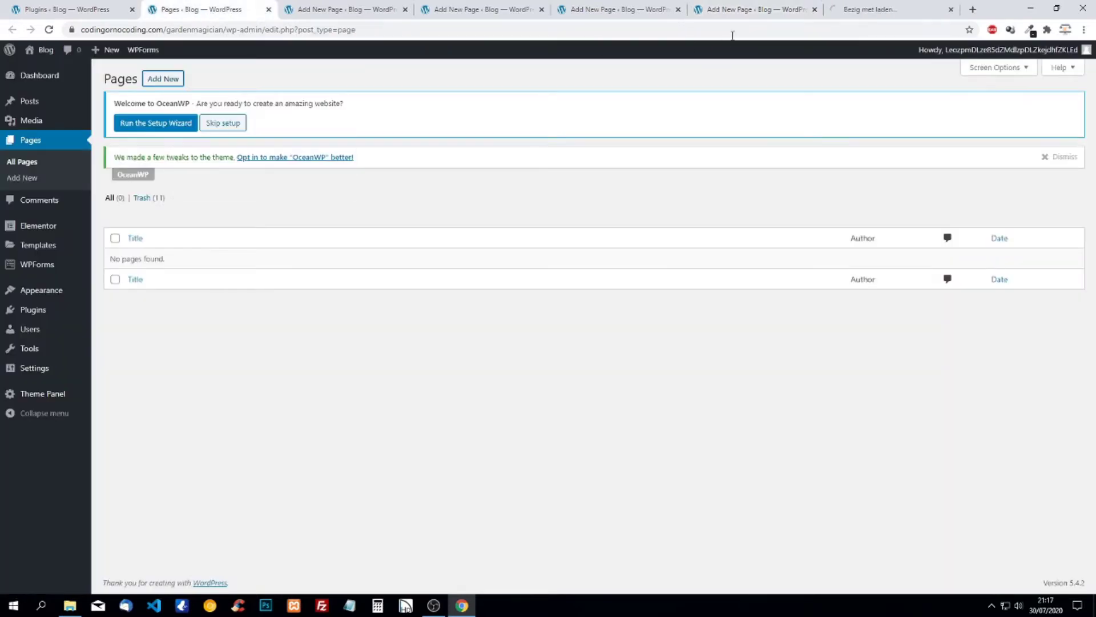
click(862, 10)
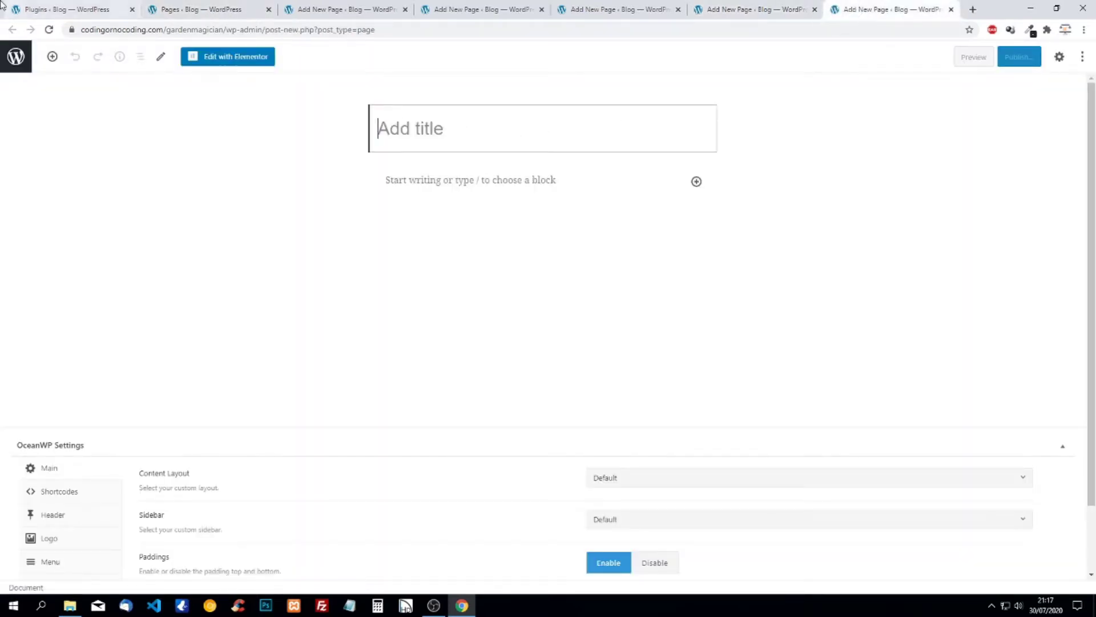
text(Contact)
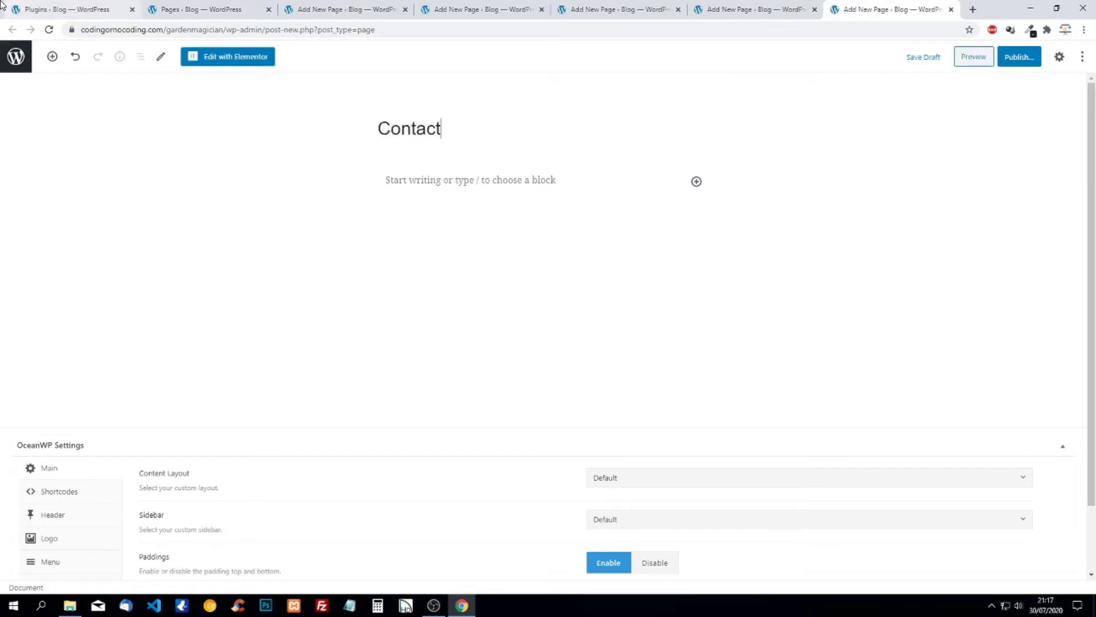
Step: Set the Contact page's content layout to 100% Full Width with the page title display disabled, and publish the page
scroll(514, 314, down, 1)
click(660, 400)
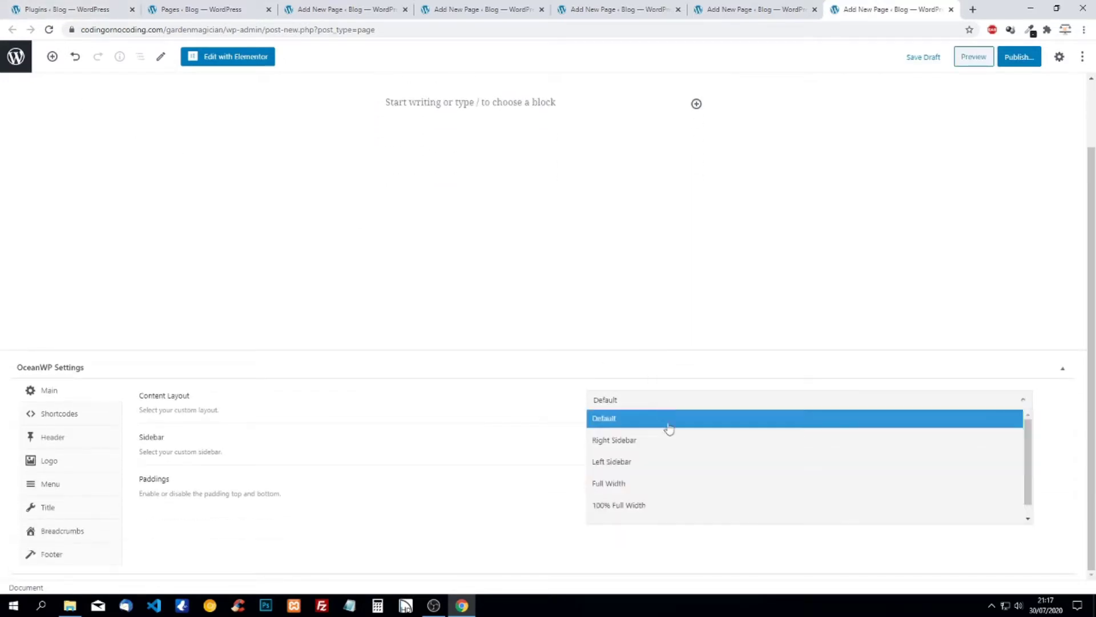
click(661, 506)
click(67, 506)
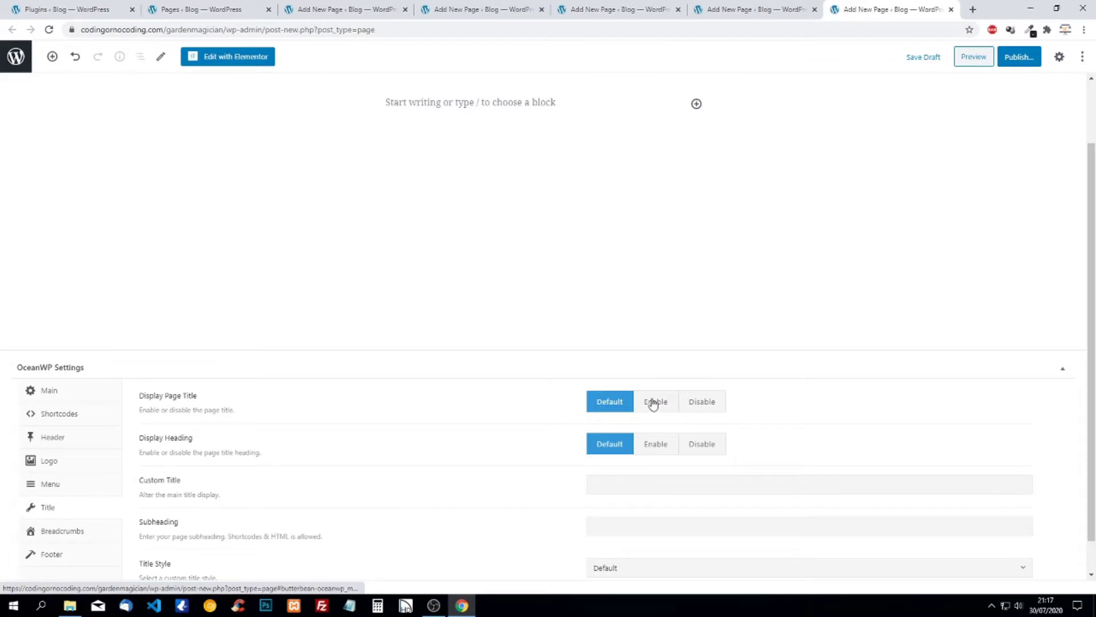
click(701, 402)
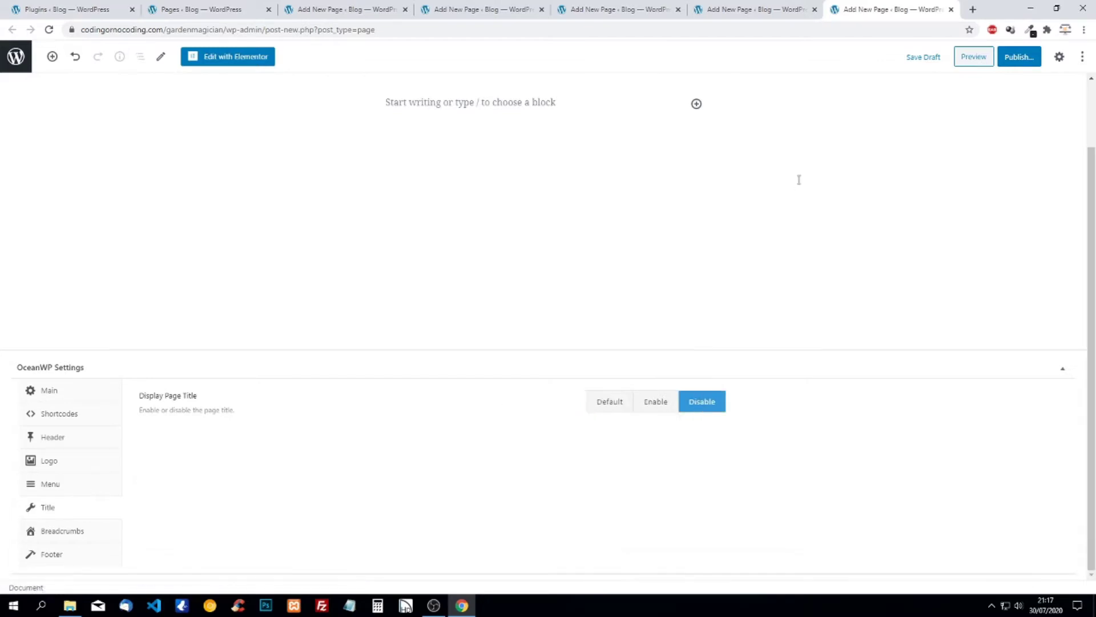
click(1017, 58)
click(1016, 57)
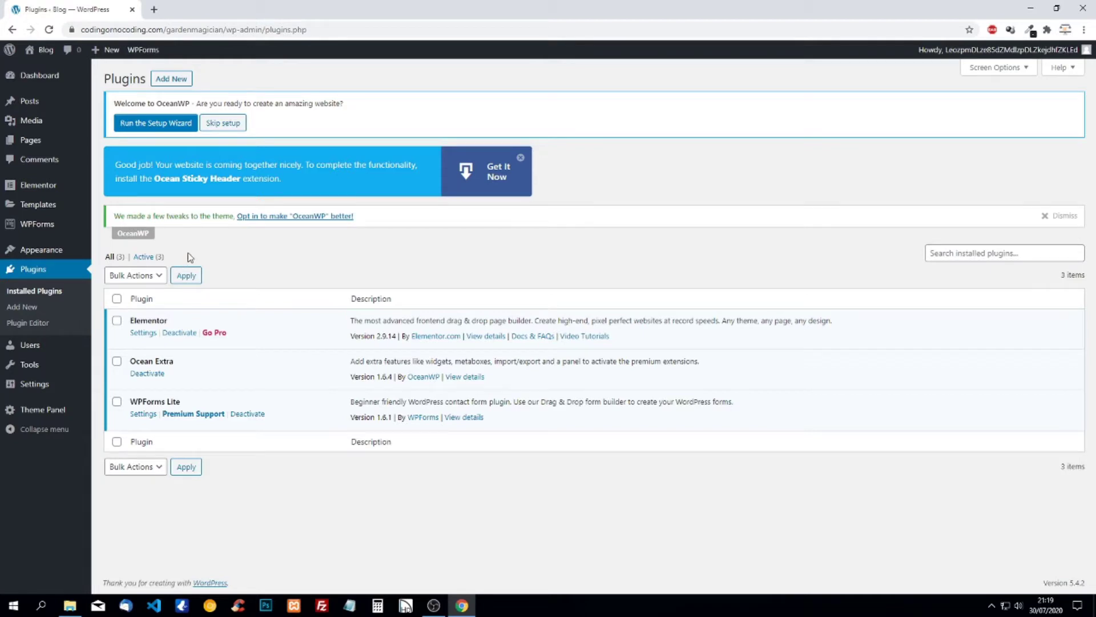
Step: Create a navigation menu named "Main" and assign it to the Main display location
mouse_move(35, 253)
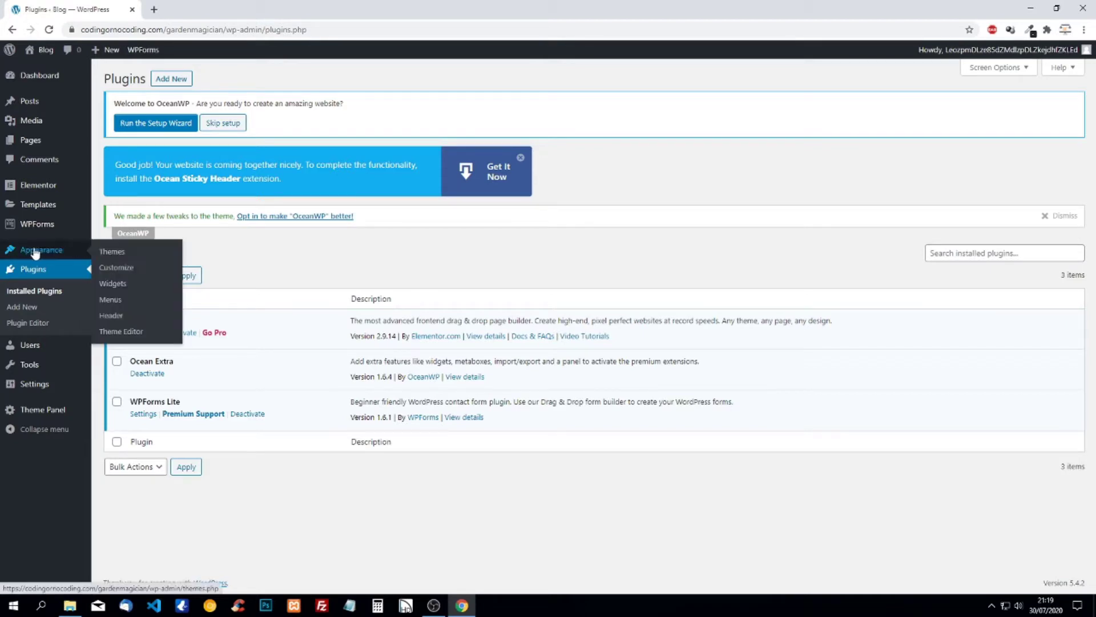
click(112, 300)
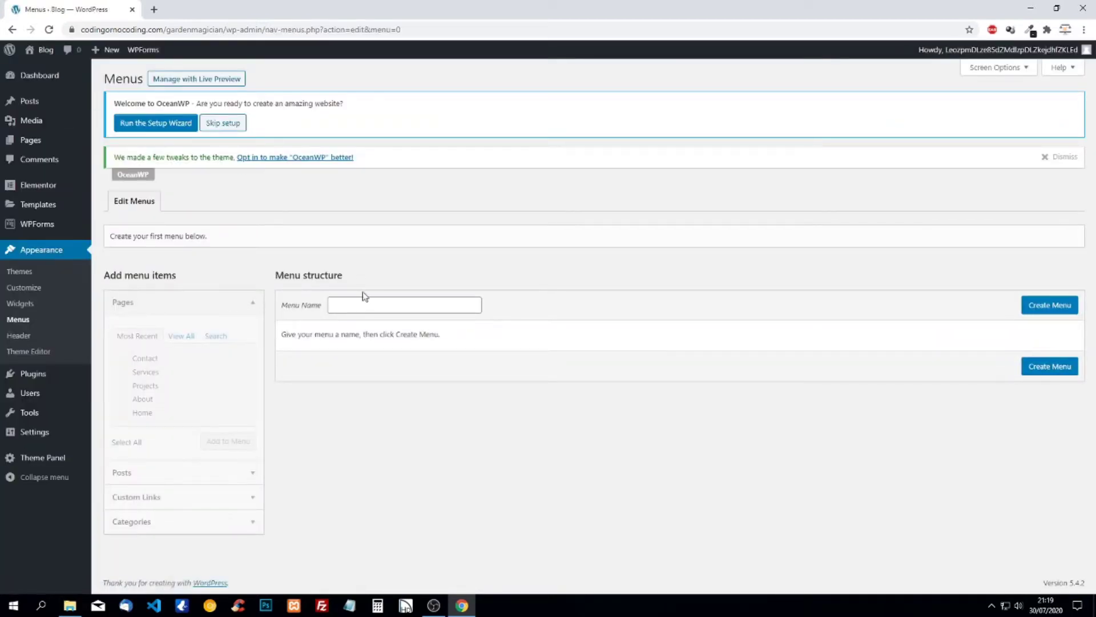
click(366, 303)
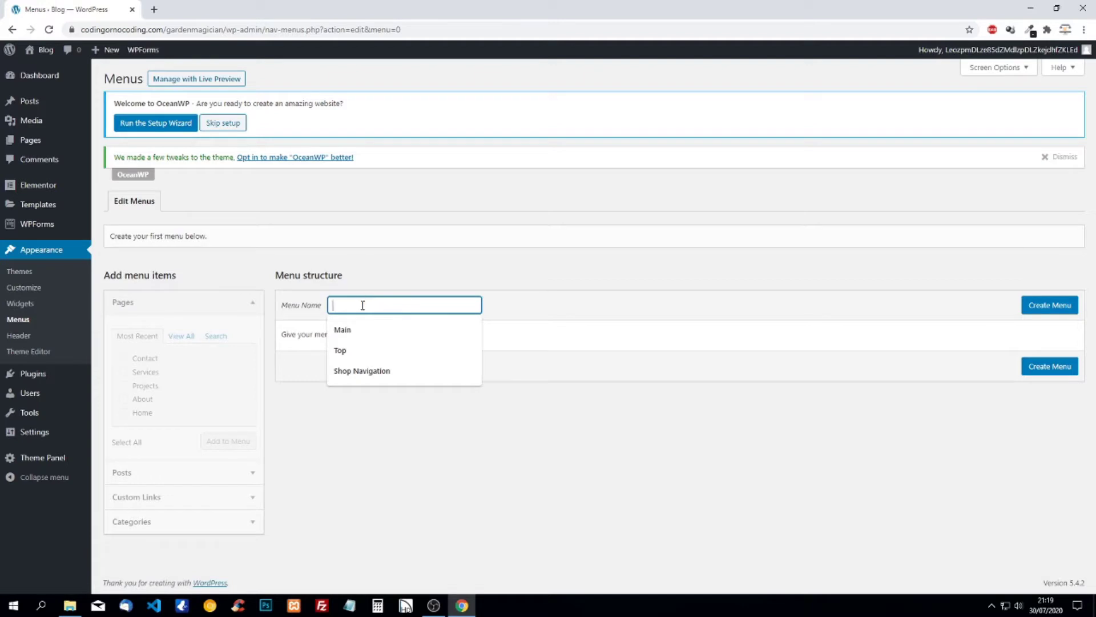
click(352, 330)
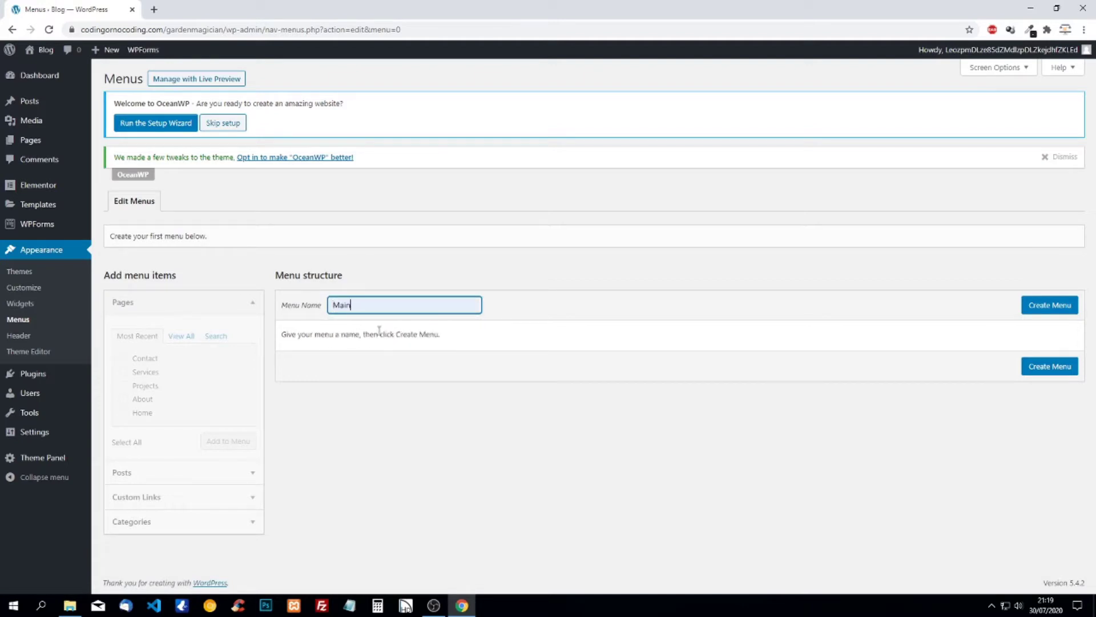
click(1045, 309)
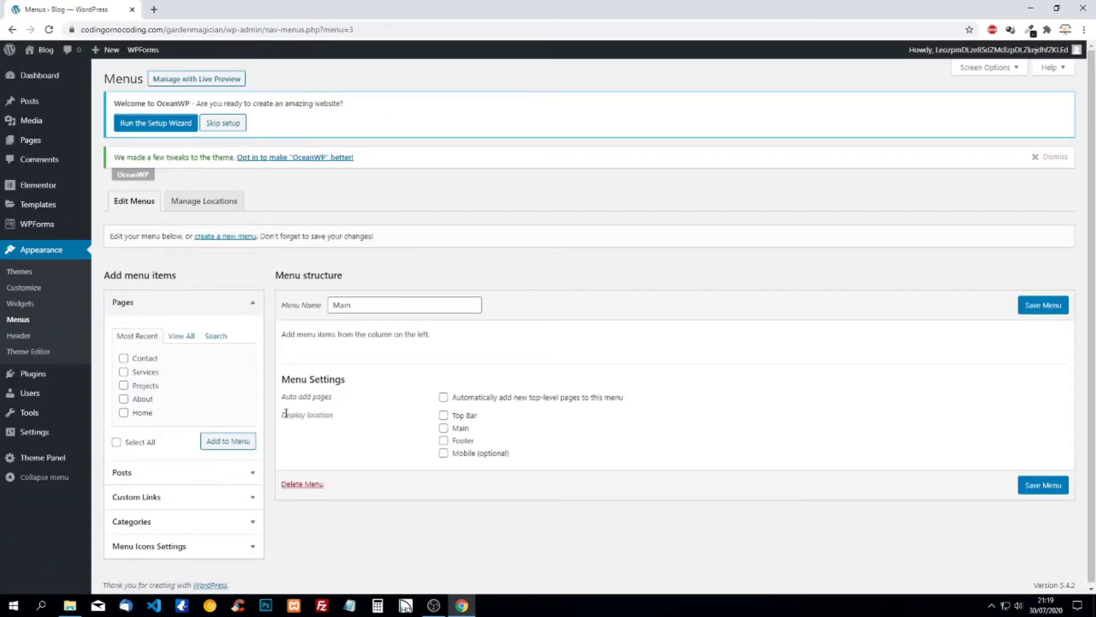
click(443, 428)
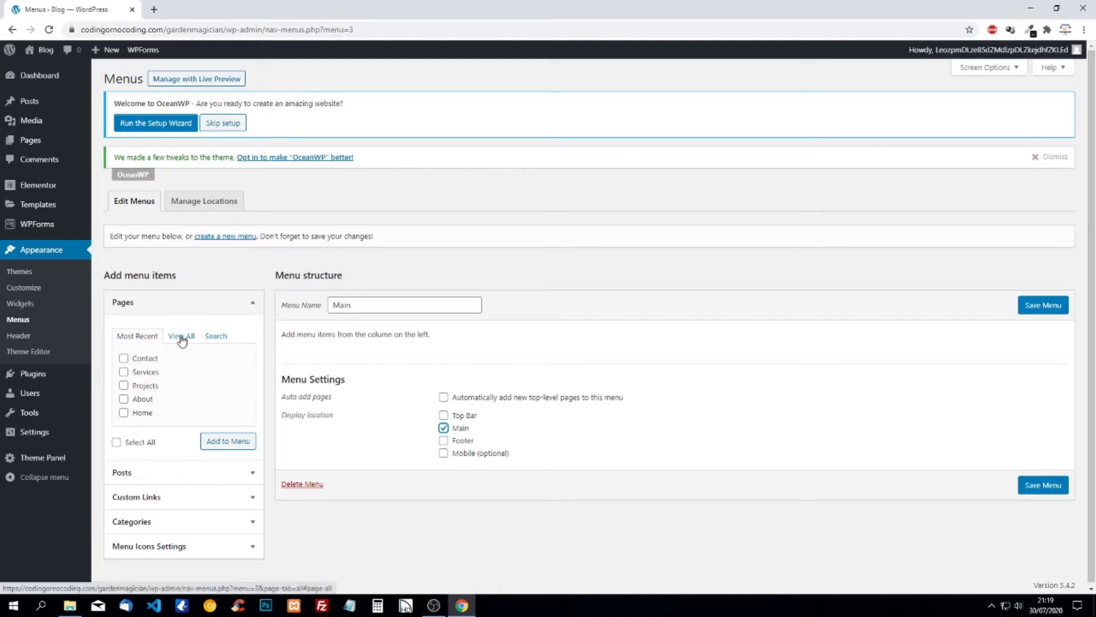
Step: Add all five pages to the menu in the order Home, About, Services, Projects, Contact, and save the menu
click(117, 442)
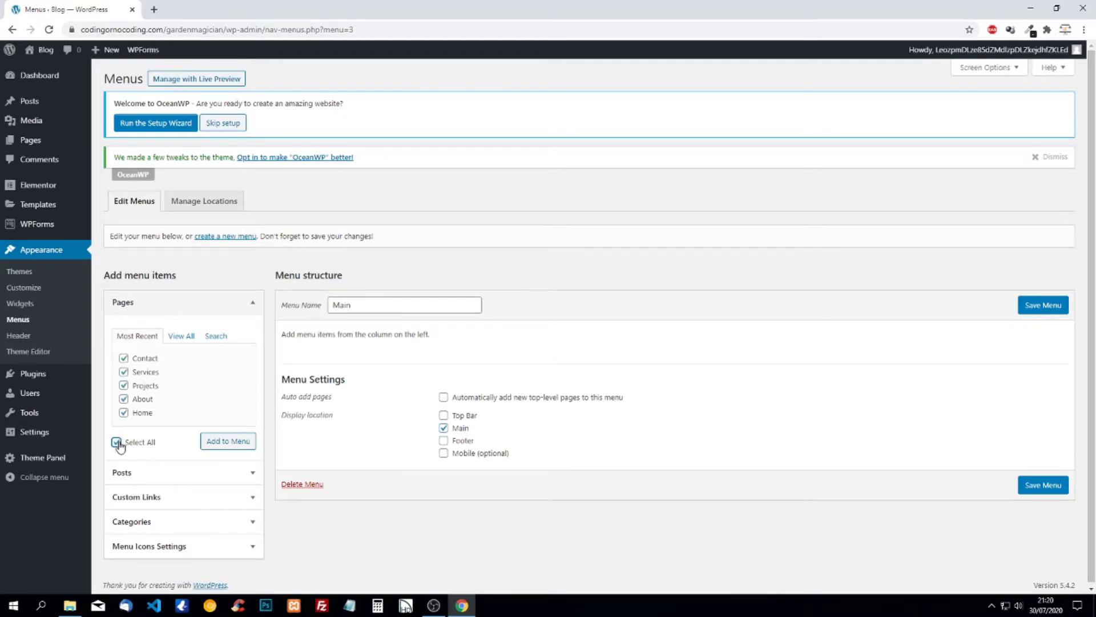
click(235, 446)
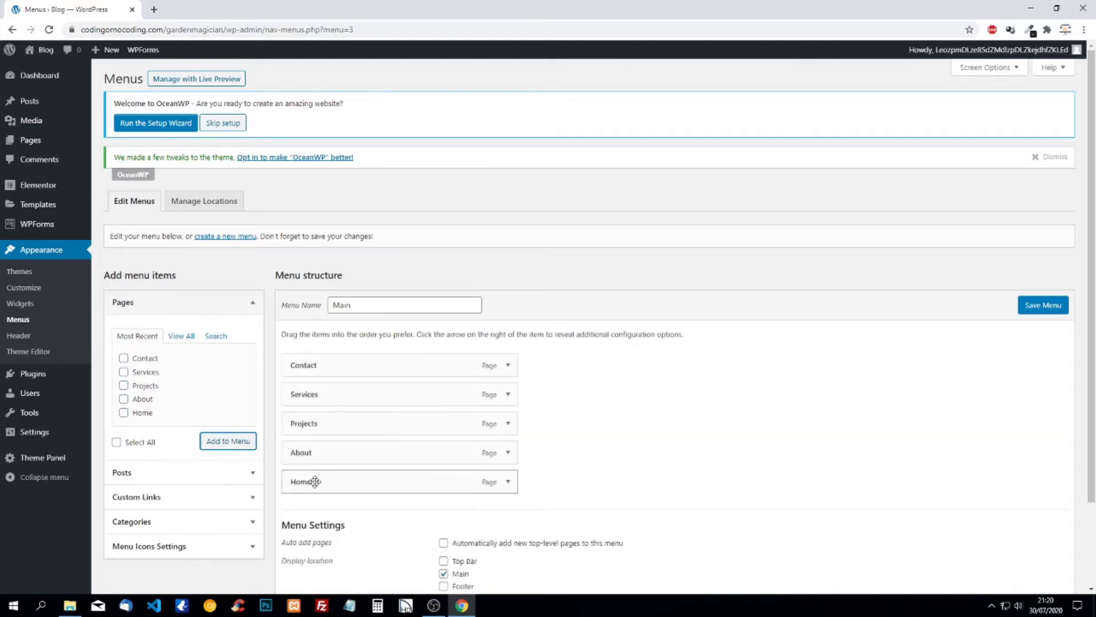
drag(318, 473, 320, 393)
click(1040, 308)
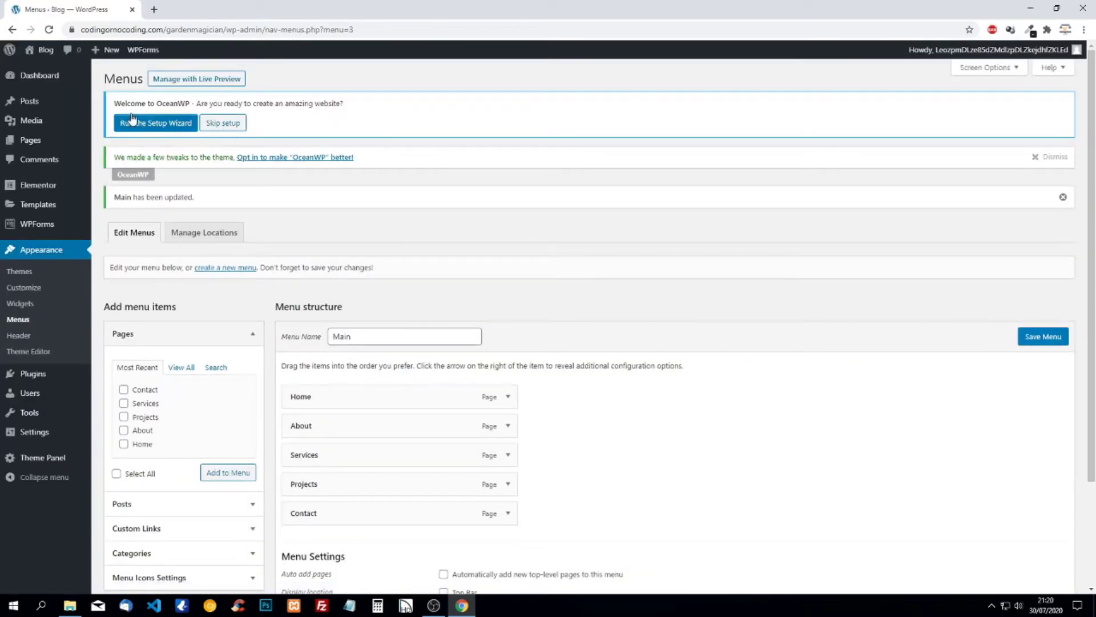
Step: View the live site in a separate browser tab to check the navigation menu, and close that tab
right_click(40, 70)
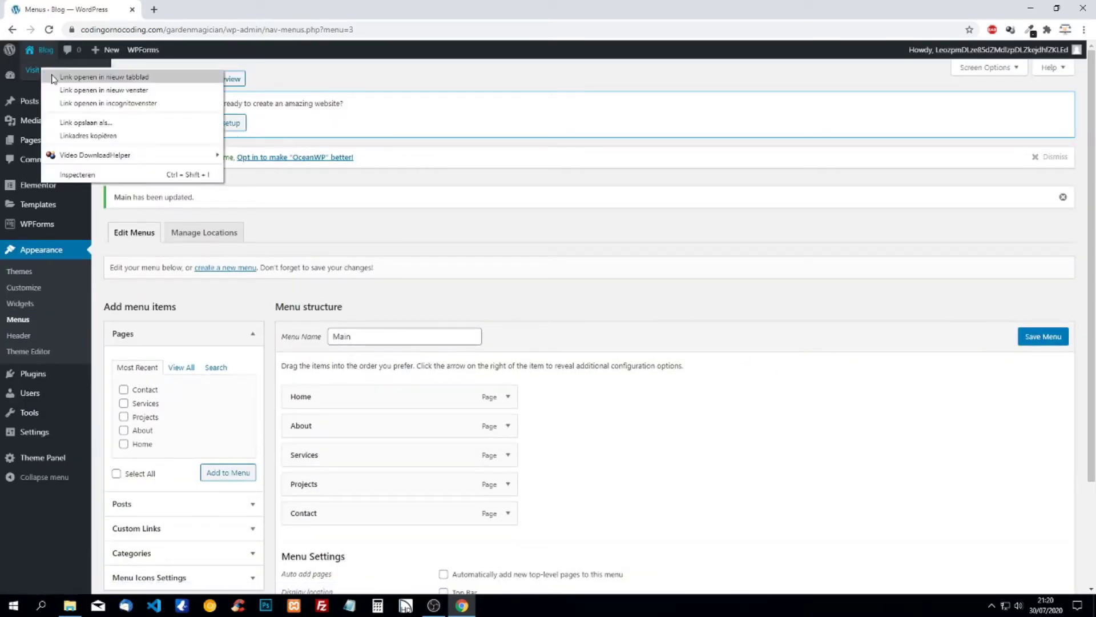
click(55, 76)
click(204, 10)
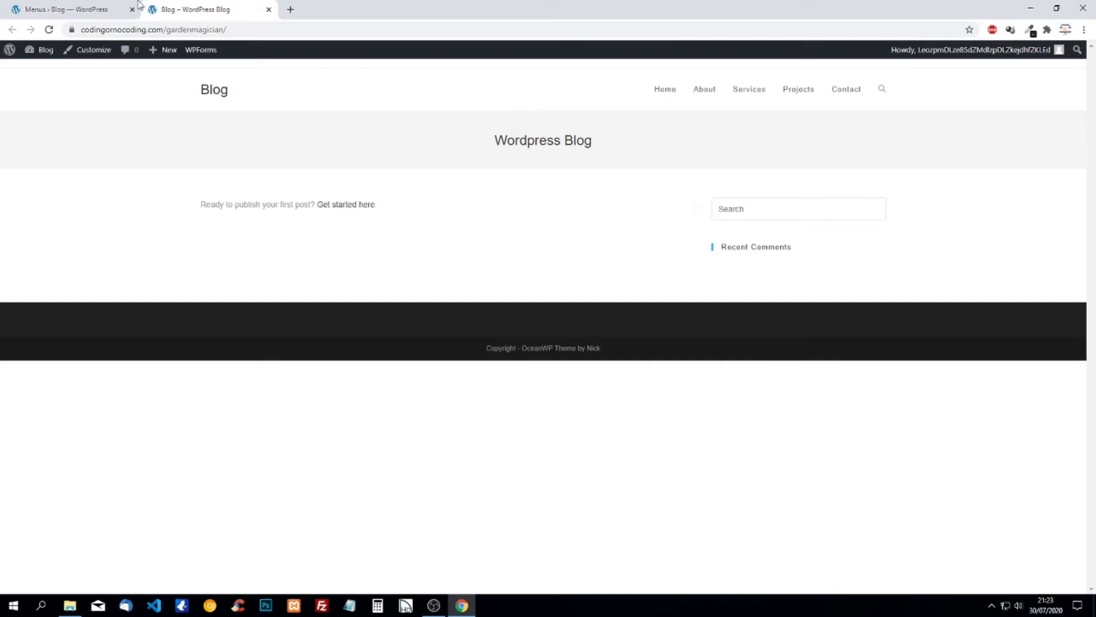
click(73, 12)
click(268, 9)
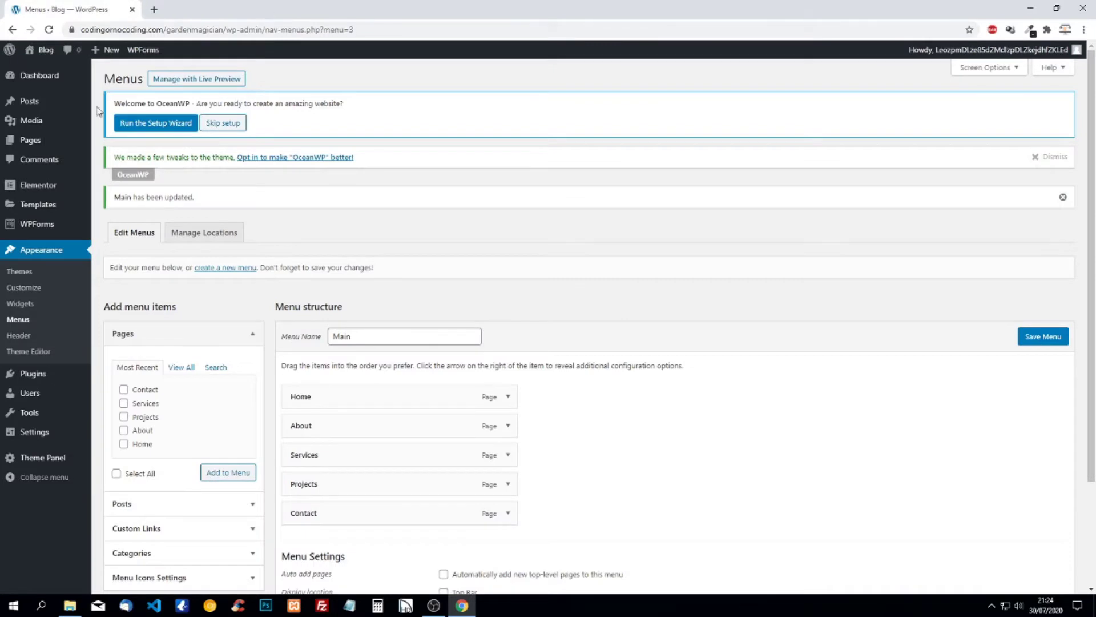
Step: Open the Home page from the Pages list and start editing it with Elementor
mouse_move(49, 139)
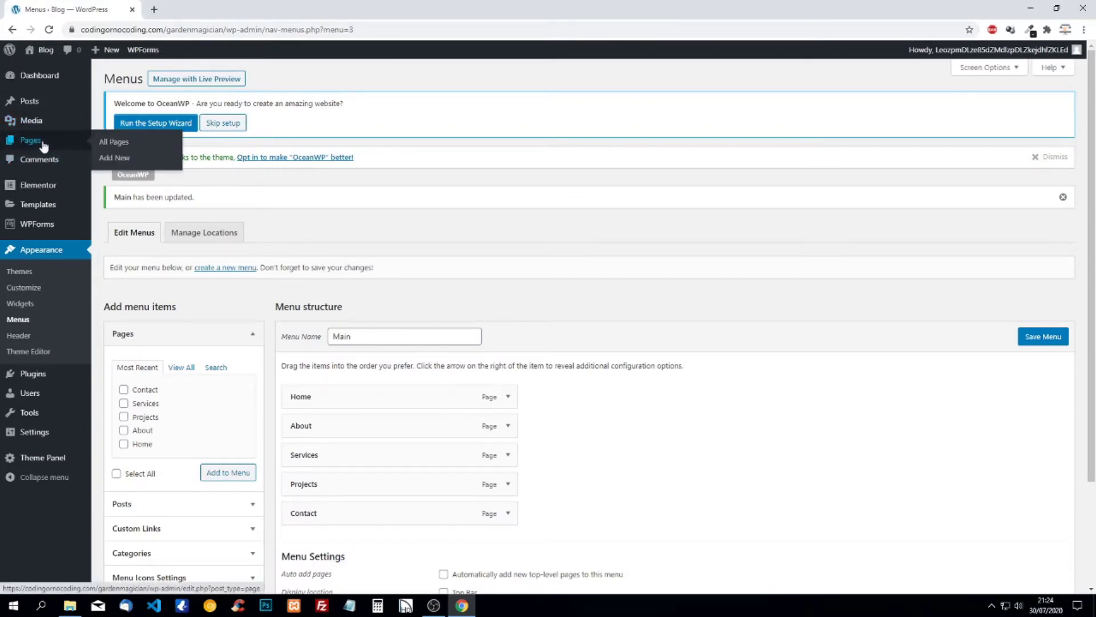
click(117, 142)
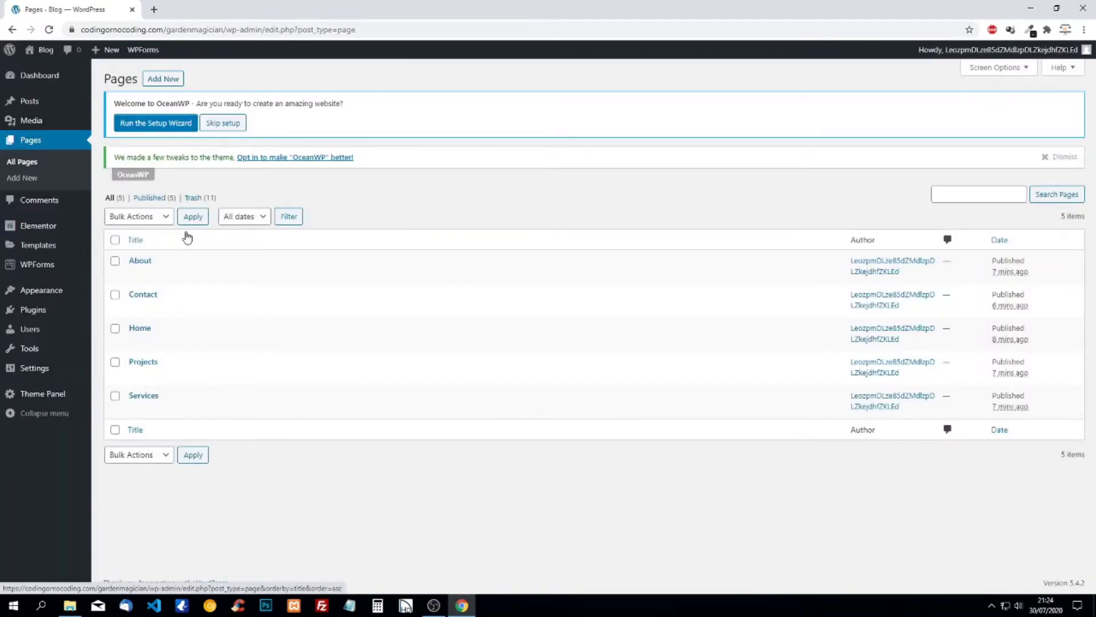
click(136, 342)
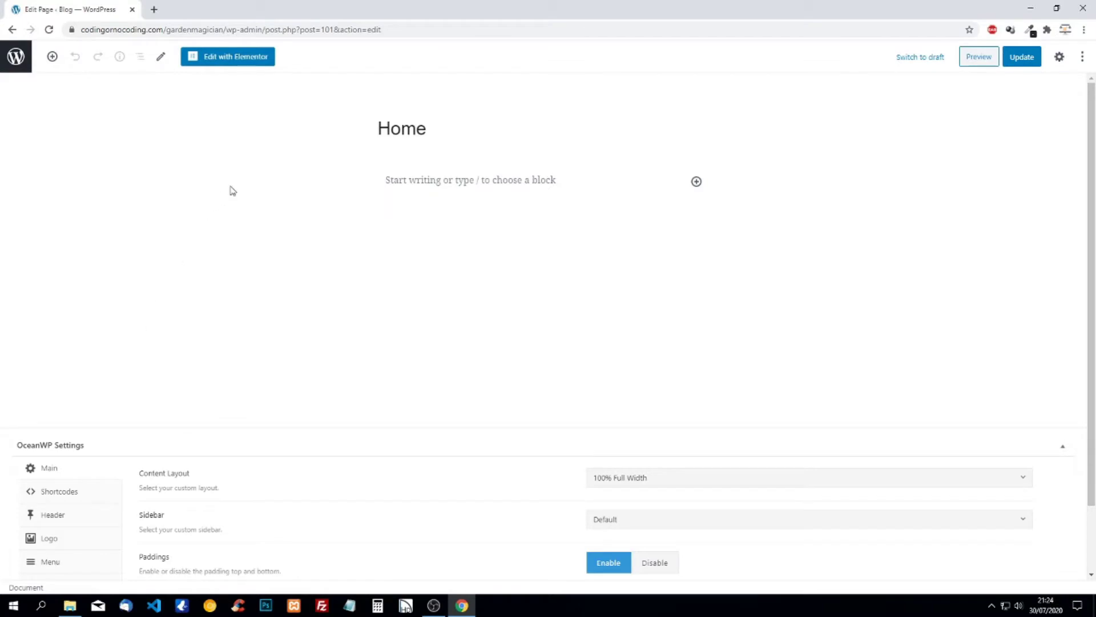
click(238, 59)
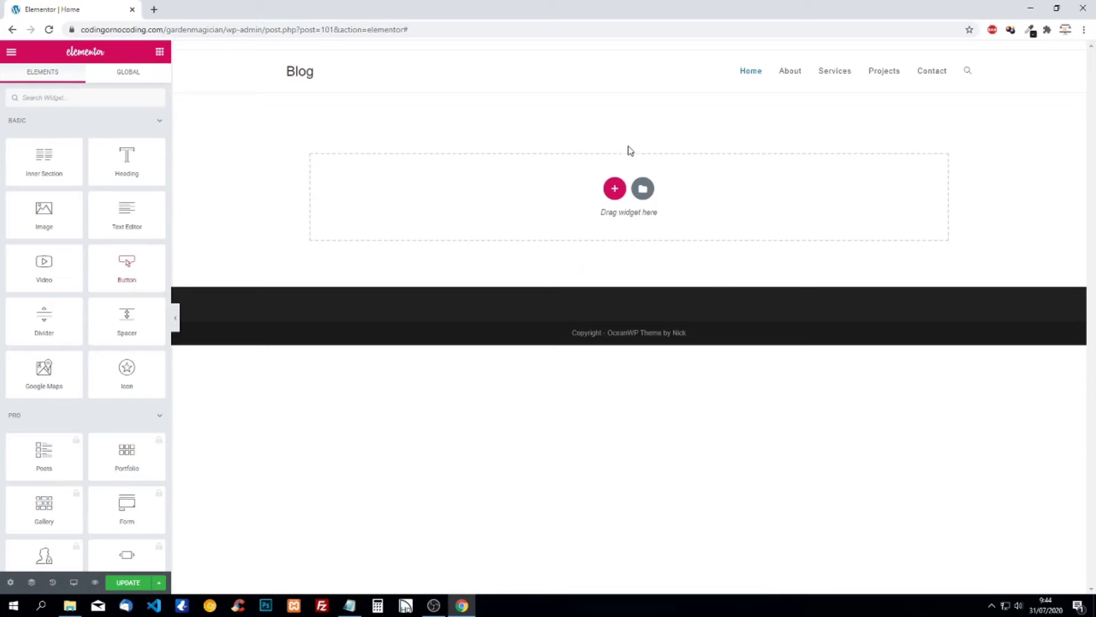
Step: Examine the ready-made page templates in the library and the available basic and Pro widgets
click(643, 190)
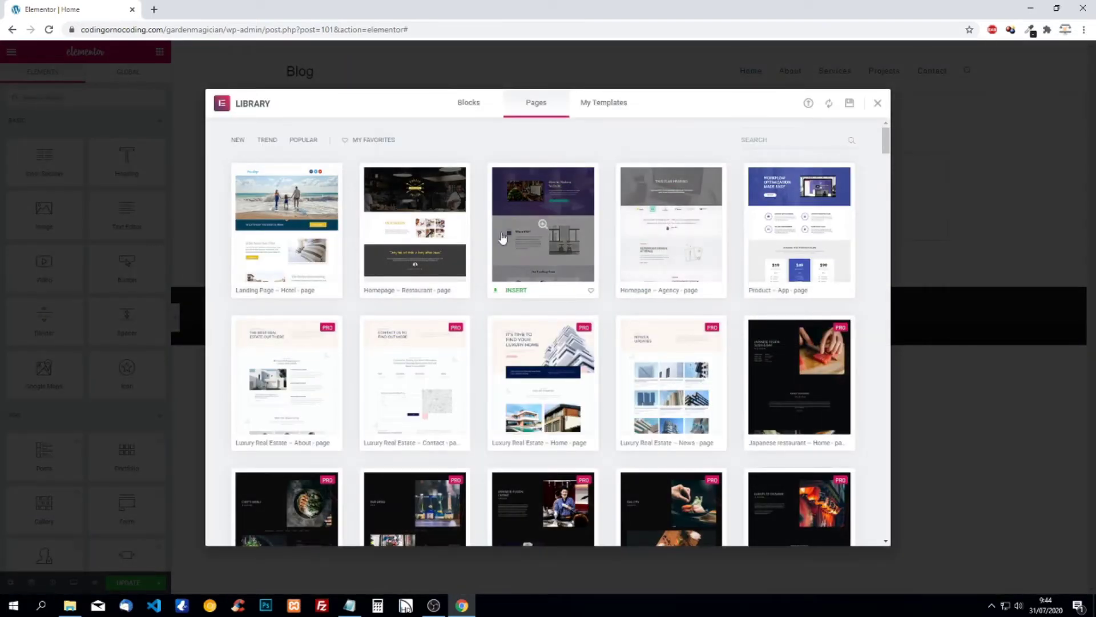
scroll(514, 240, down, 5)
scroll(529, 235, down, 3)
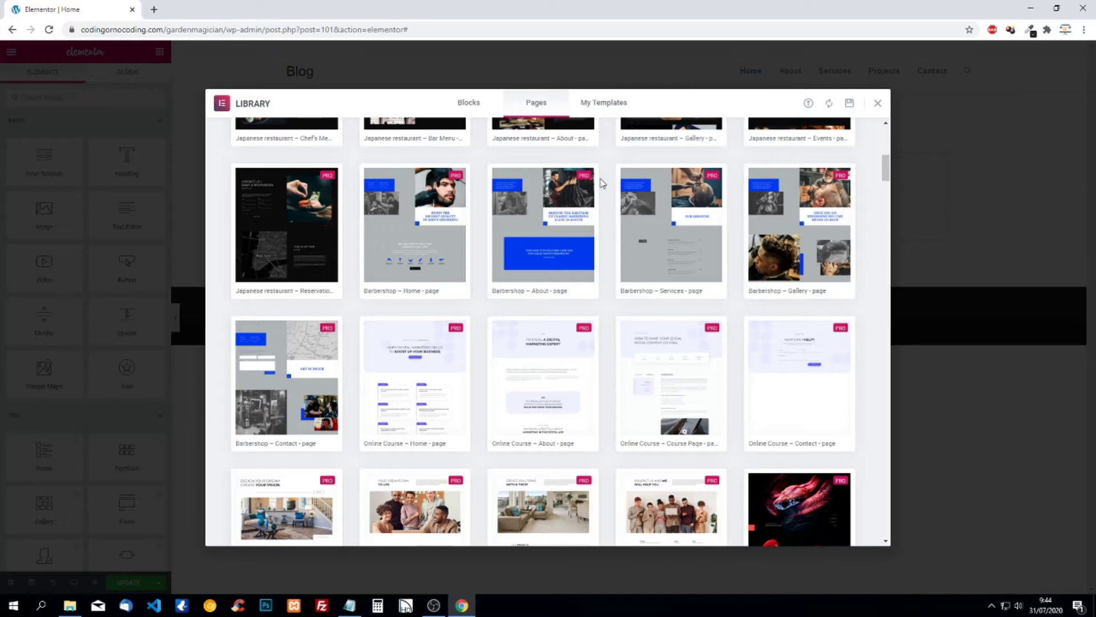
mouse_move(556, 206)
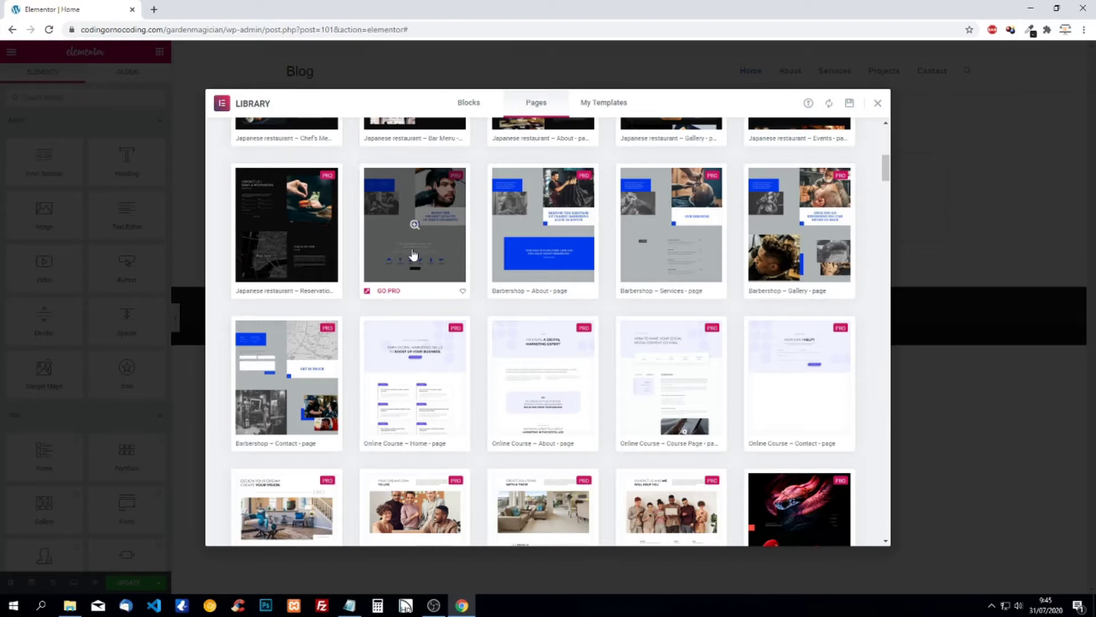
click(878, 104)
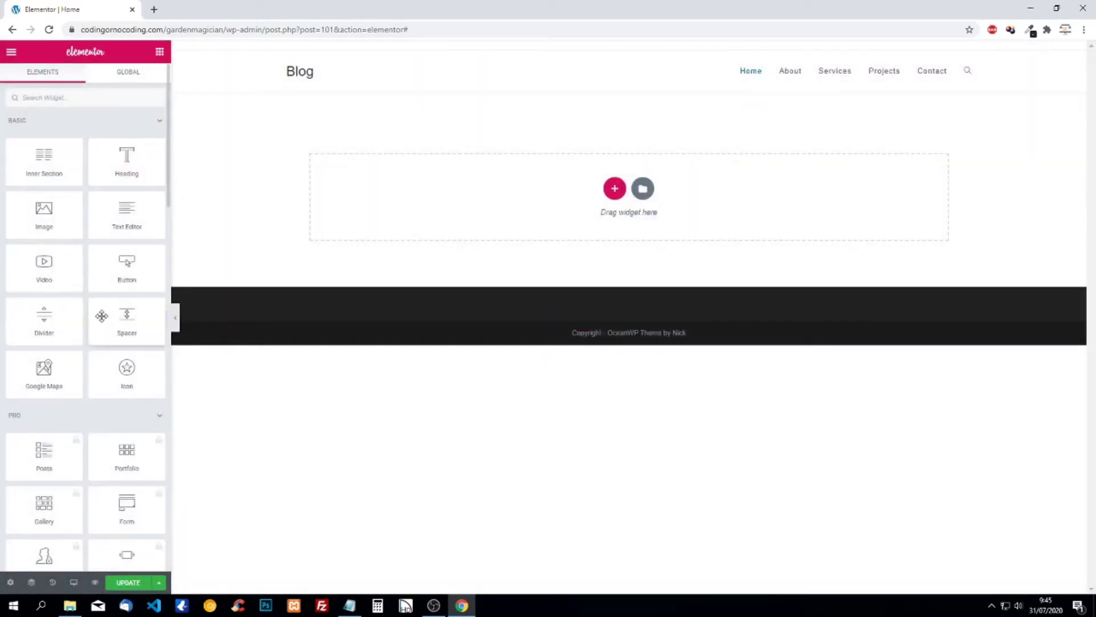
scroll(105, 255, down, 4)
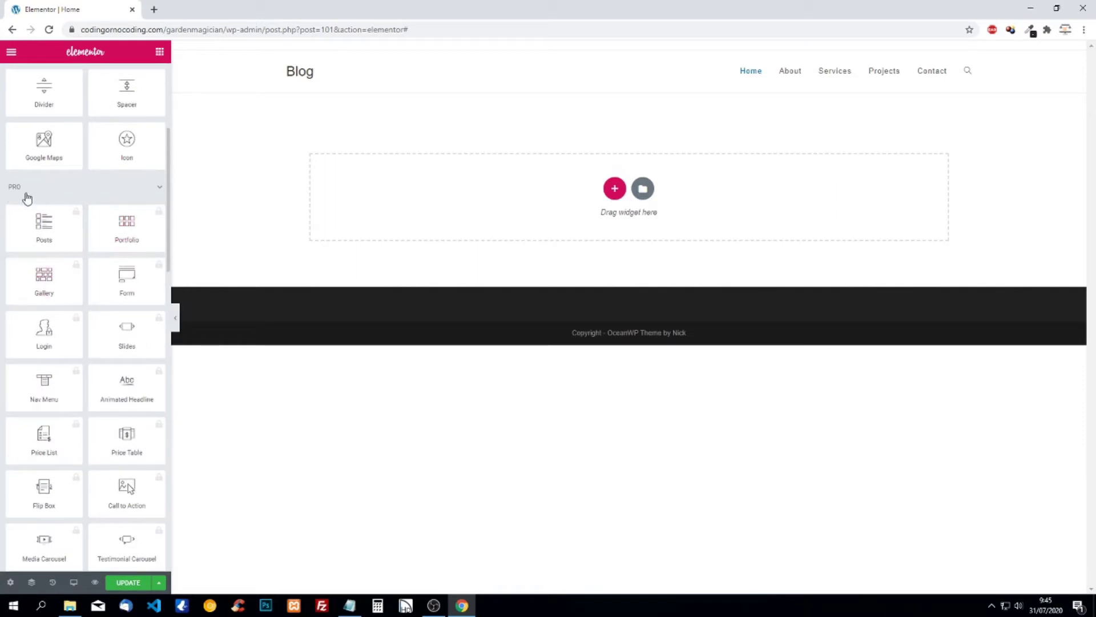
scroll(53, 240, down, 8)
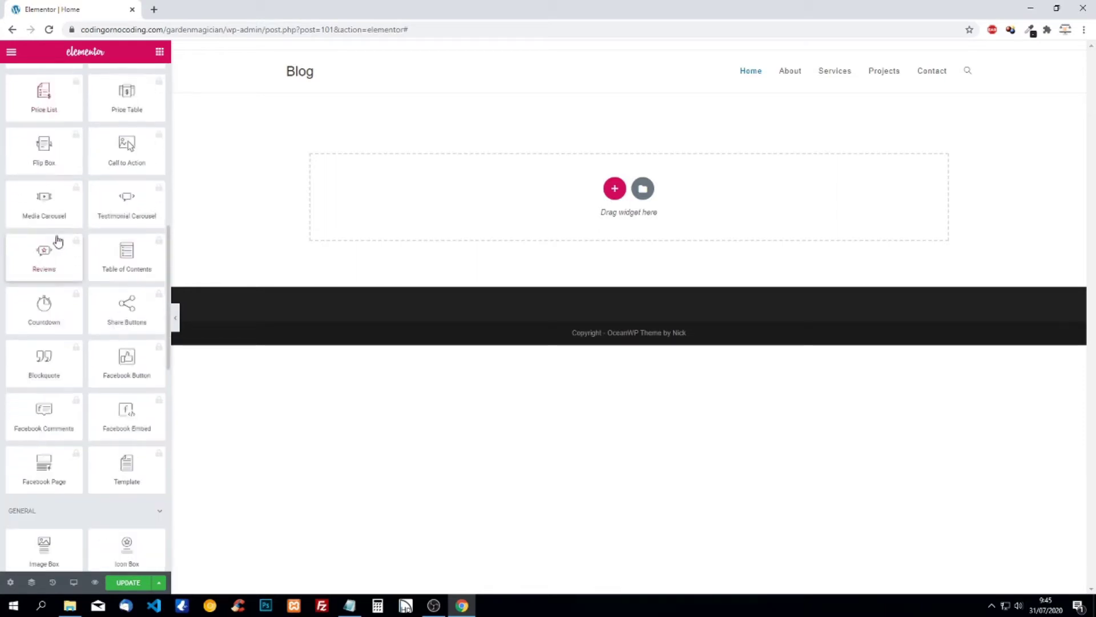
scroll(106, 243, up, 10)
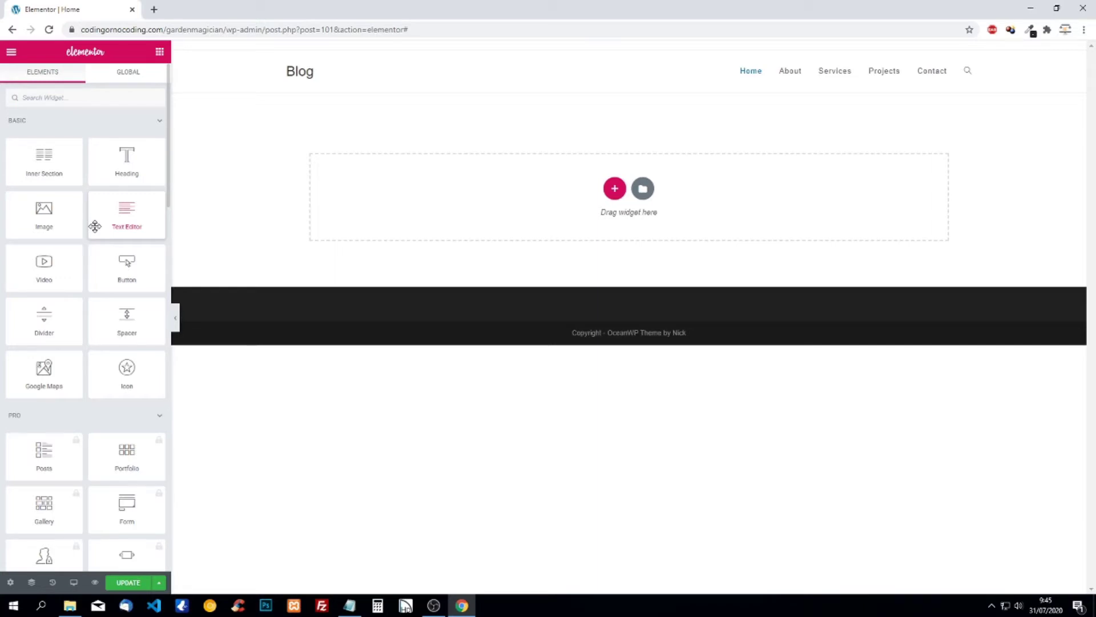
Step: Add a new section with a single-column structure to the Home page
click(616, 189)
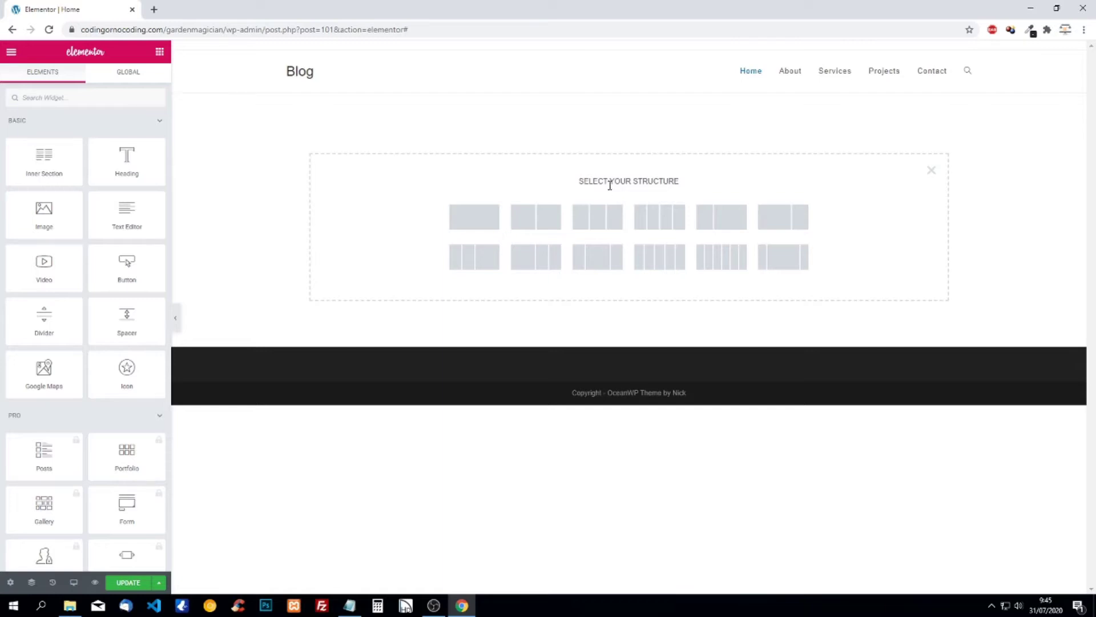
click(465, 225)
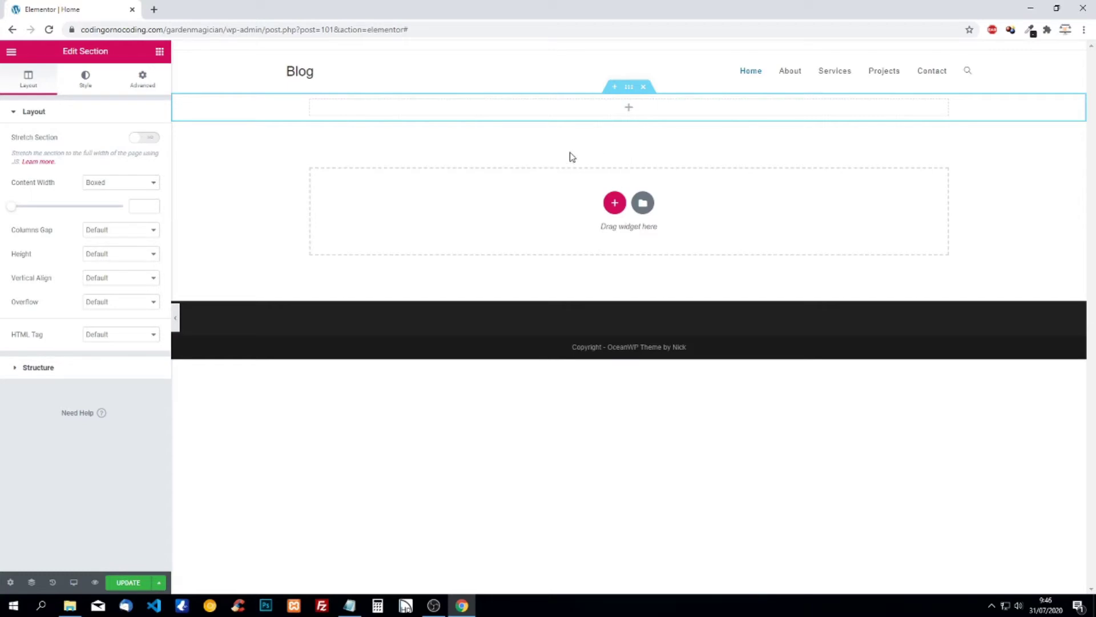
Step: Place an Image widget in the new single-column section and delete it again
click(160, 52)
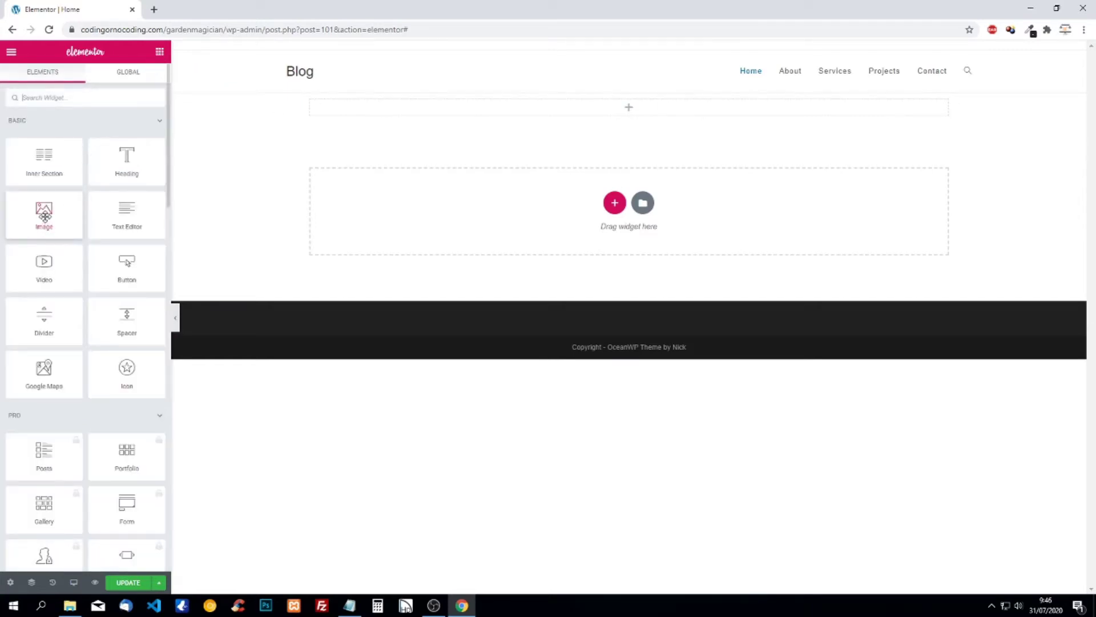
drag(44, 216, 616, 112)
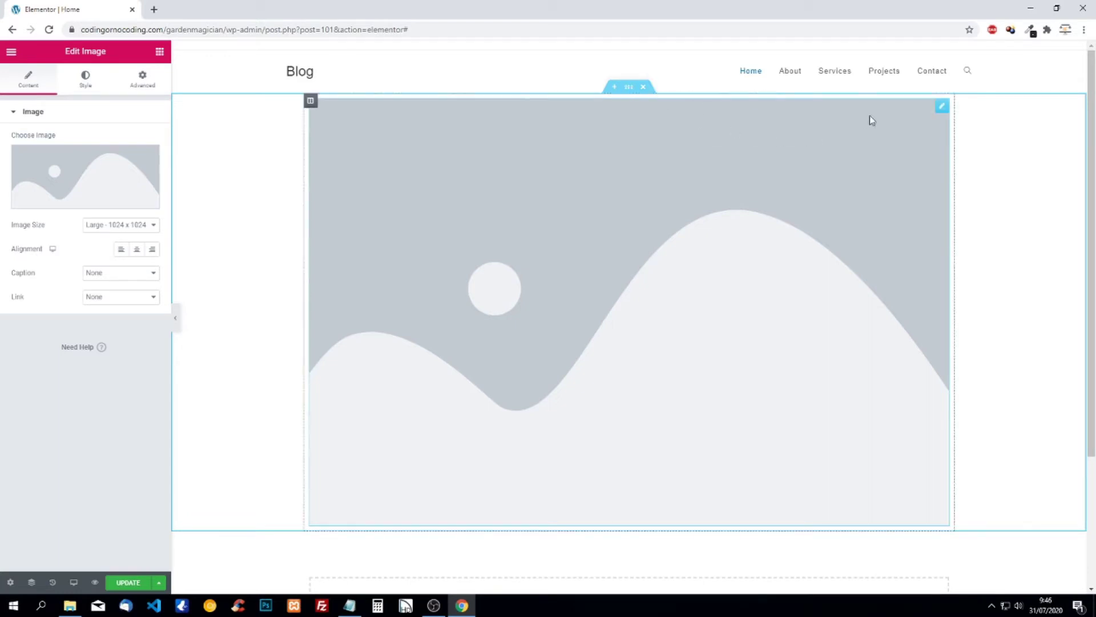
right_click(942, 107)
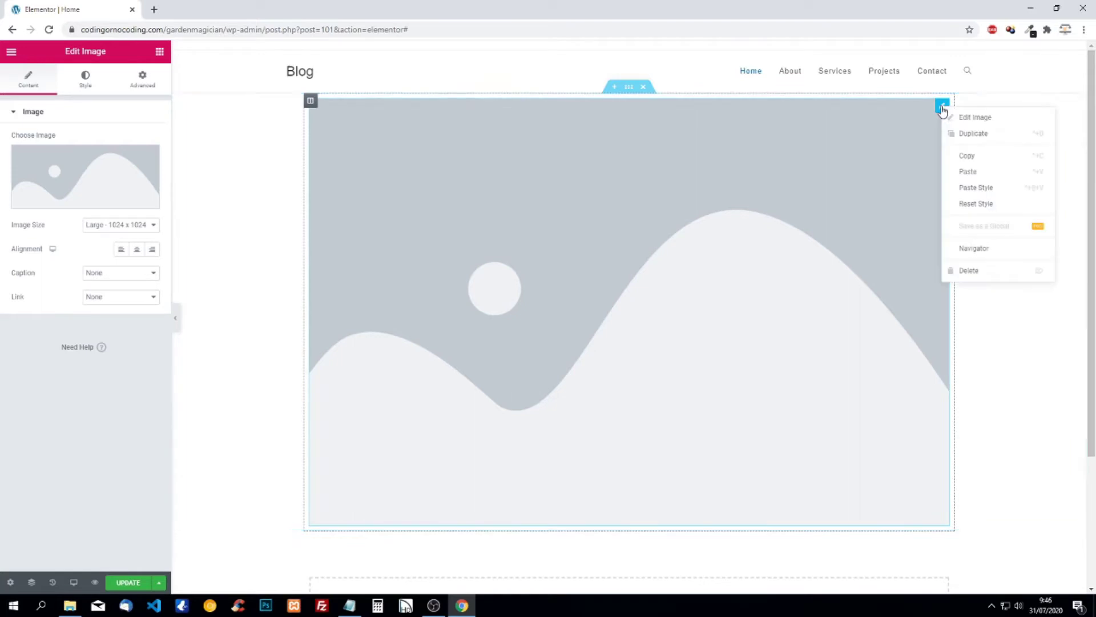
click(974, 271)
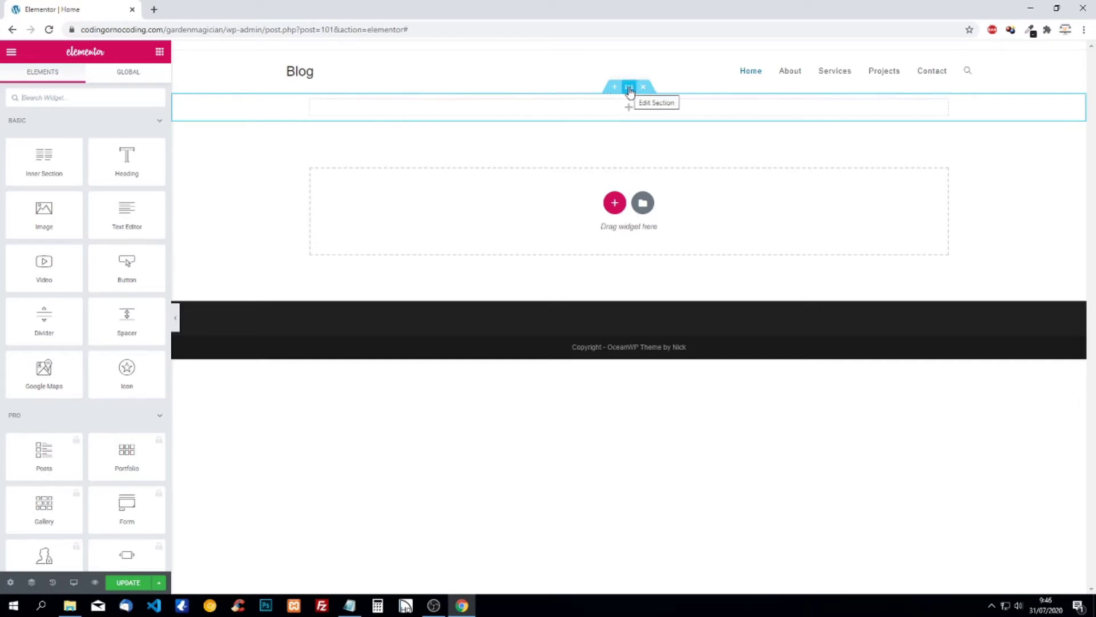
Step: Give the section a Classic background using the garden image bach-5195802_1920.jpg from the media library
click(629, 89)
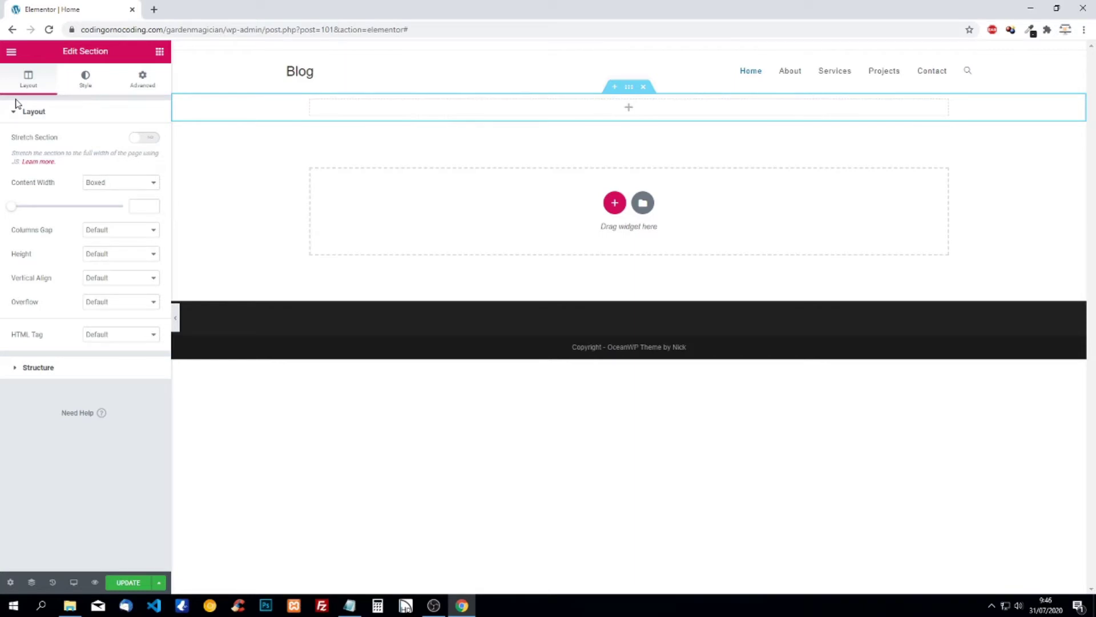
click(86, 80)
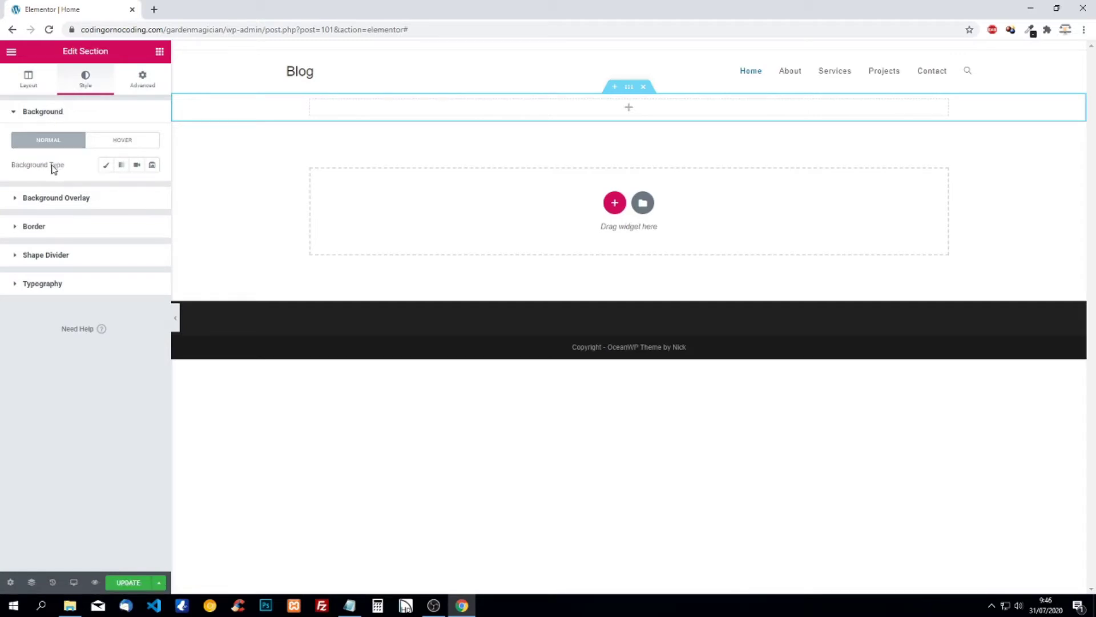
click(105, 167)
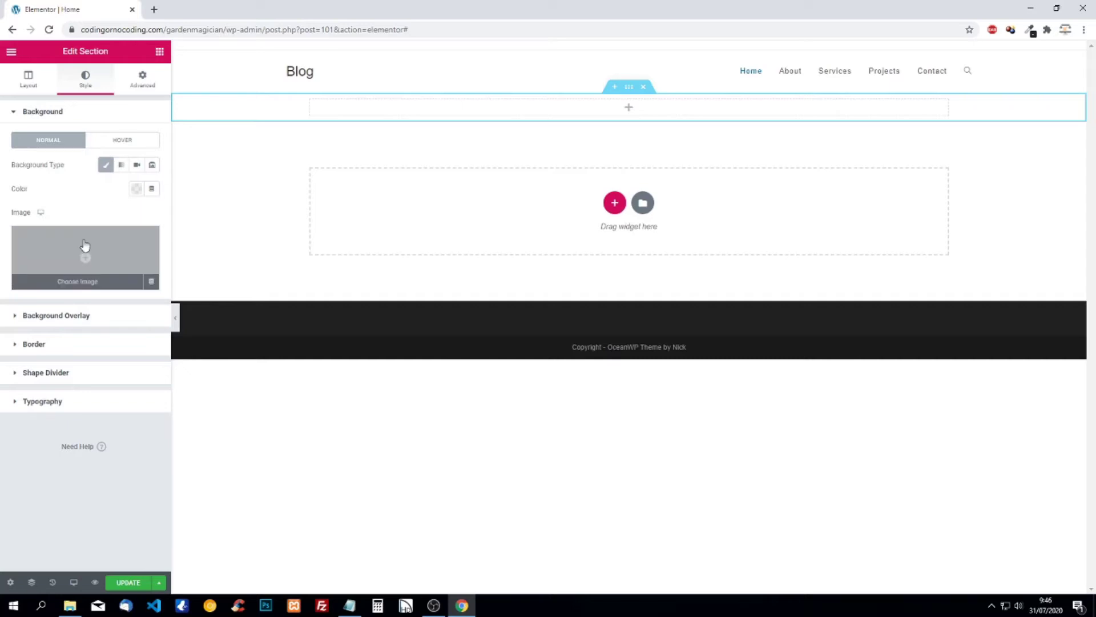
click(85, 246)
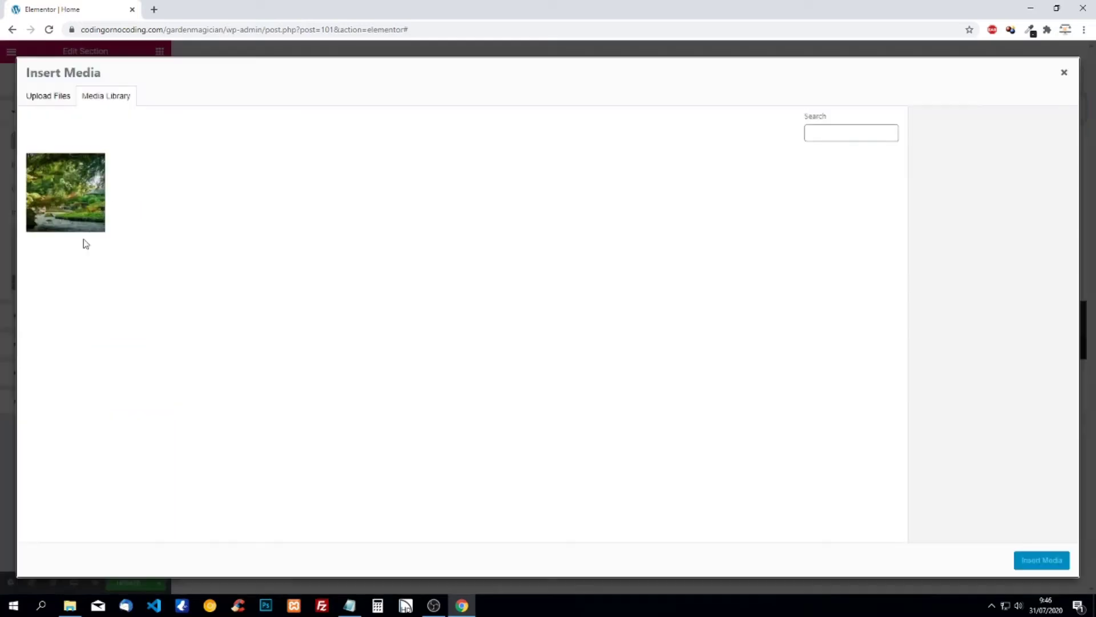
click(79, 204)
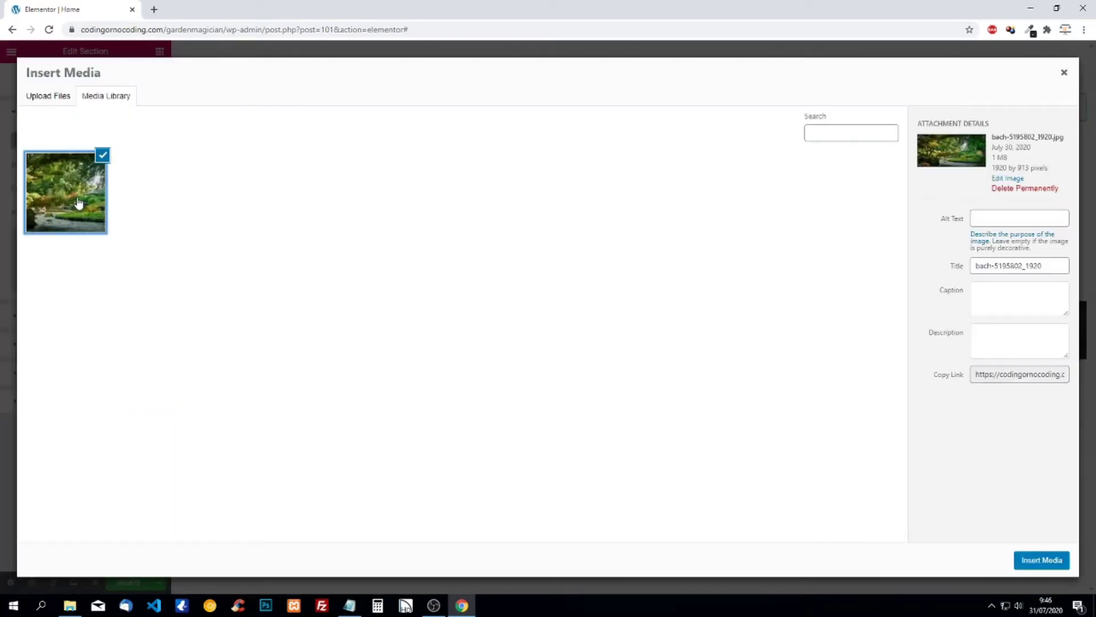
click(1027, 563)
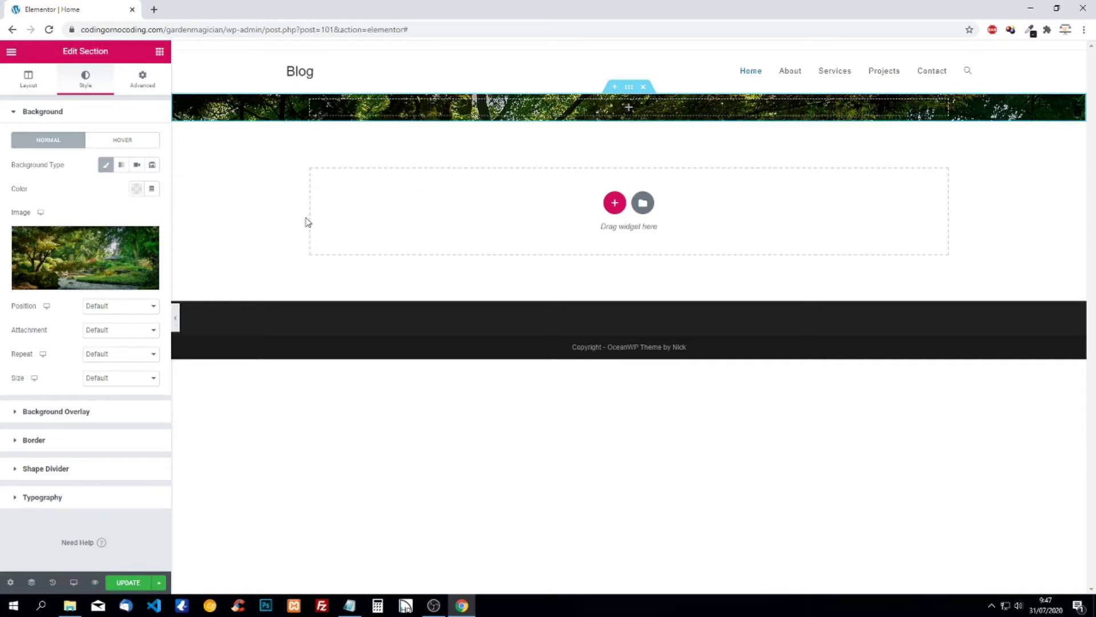
Step: Set the section's background image to Center Center position, No-repeat and Cover size
click(130, 314)
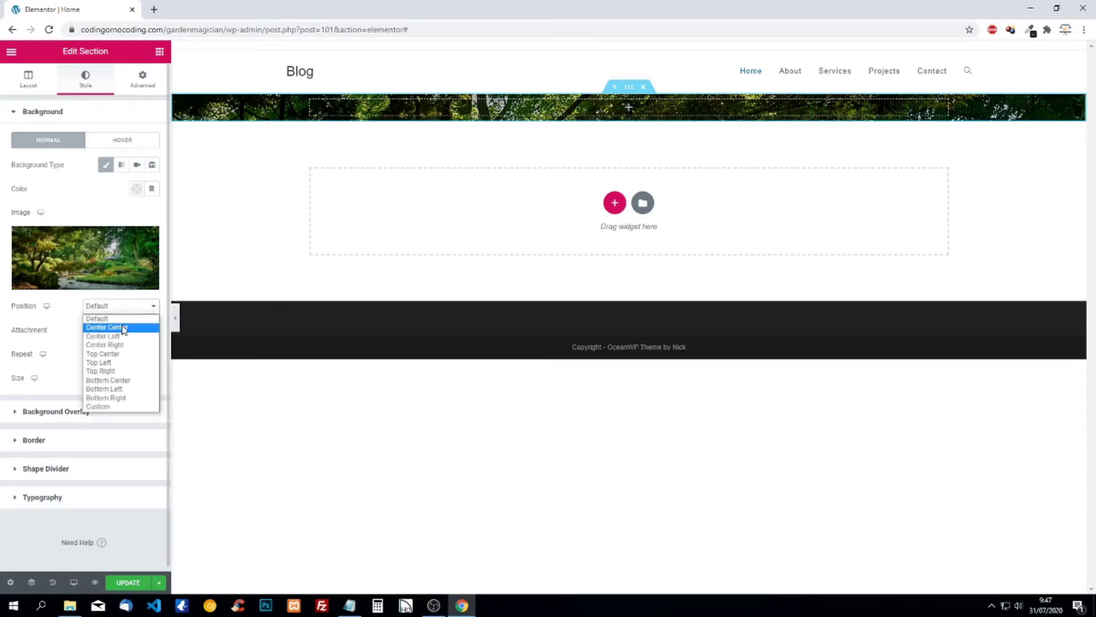
click(123, 328)
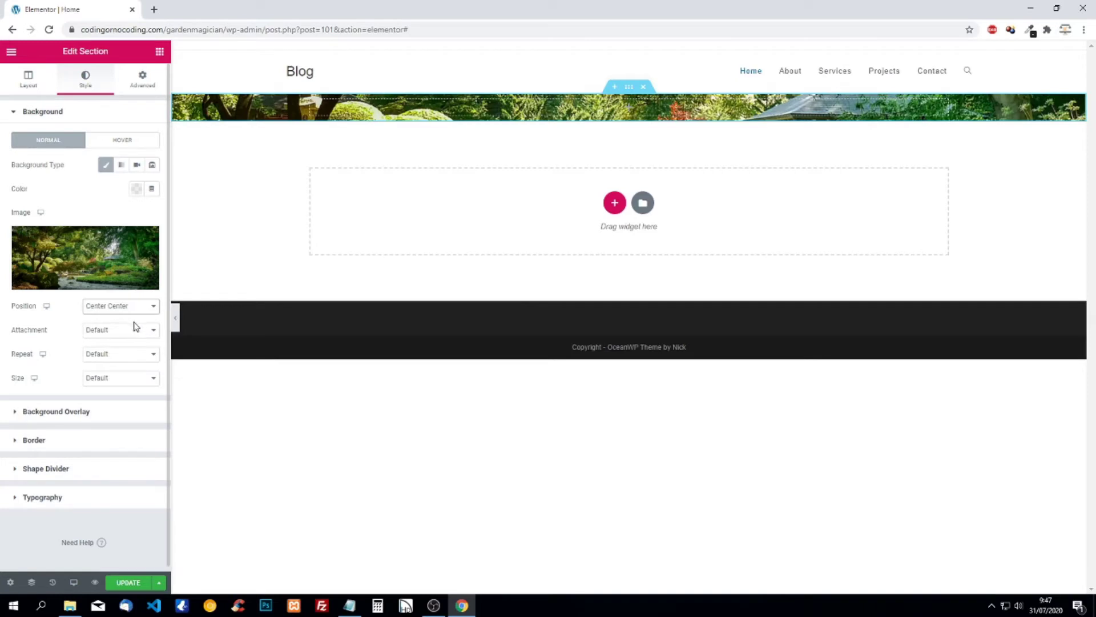
click(118, 354)
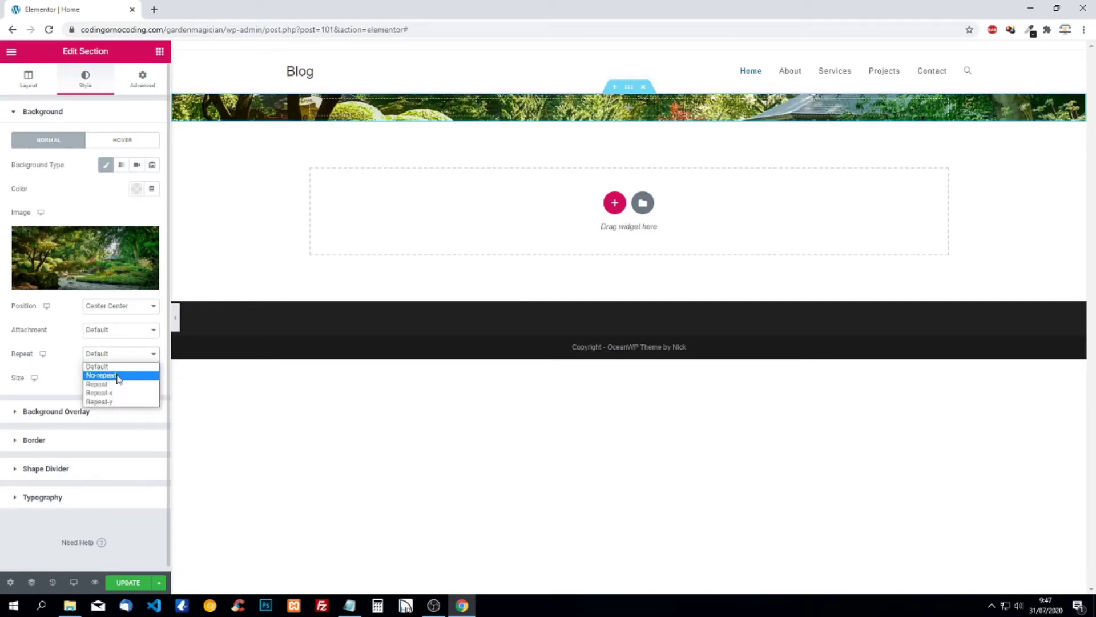
click(119, 376)
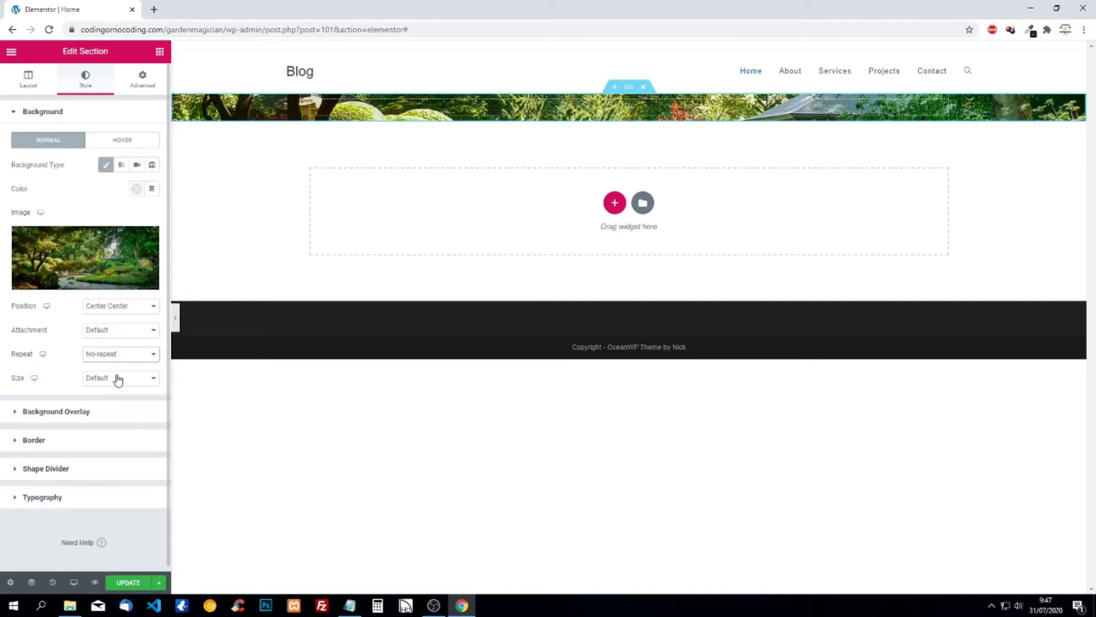
click(110, 381)
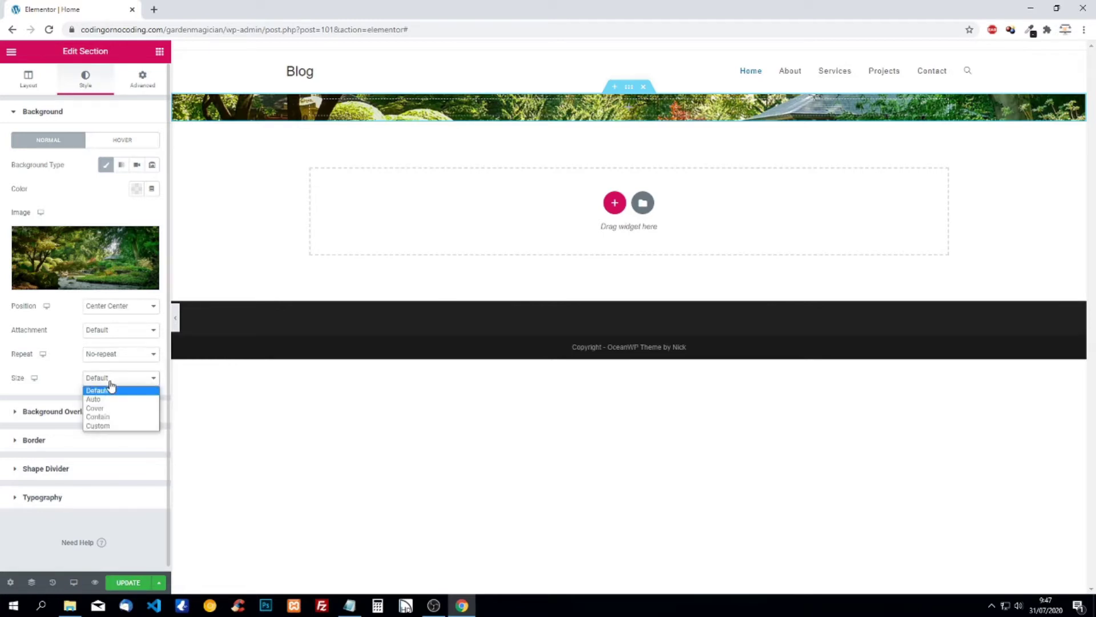
click(97, 408)
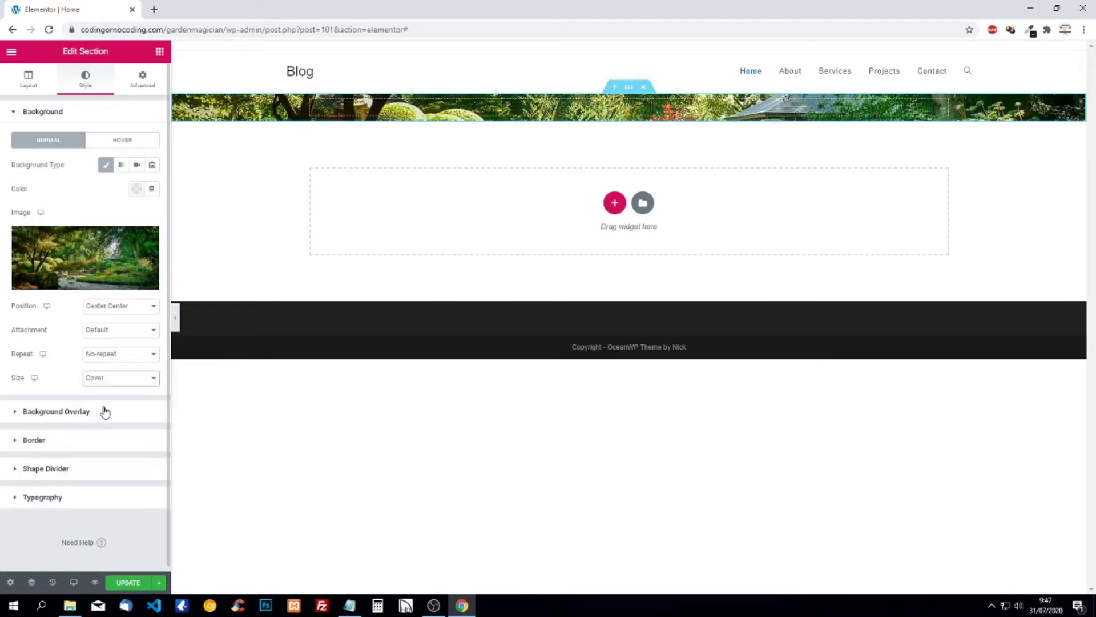
Step: Try a linked padding of 50 px on all sides of the section, and reset it to 0
click(142, 80)
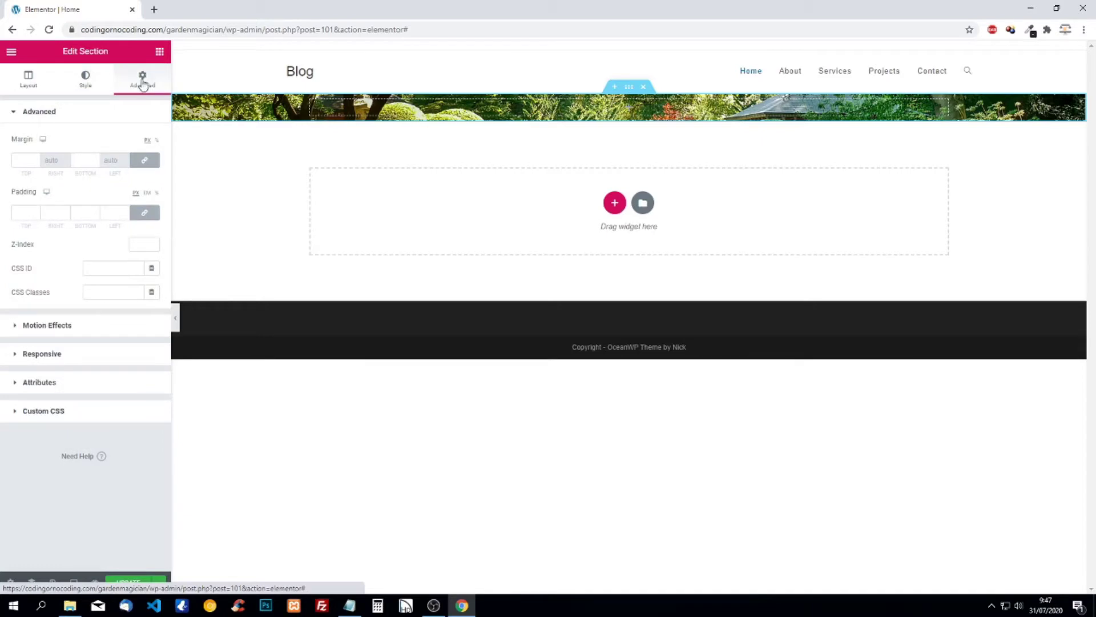
click(29, 212)
text(50)
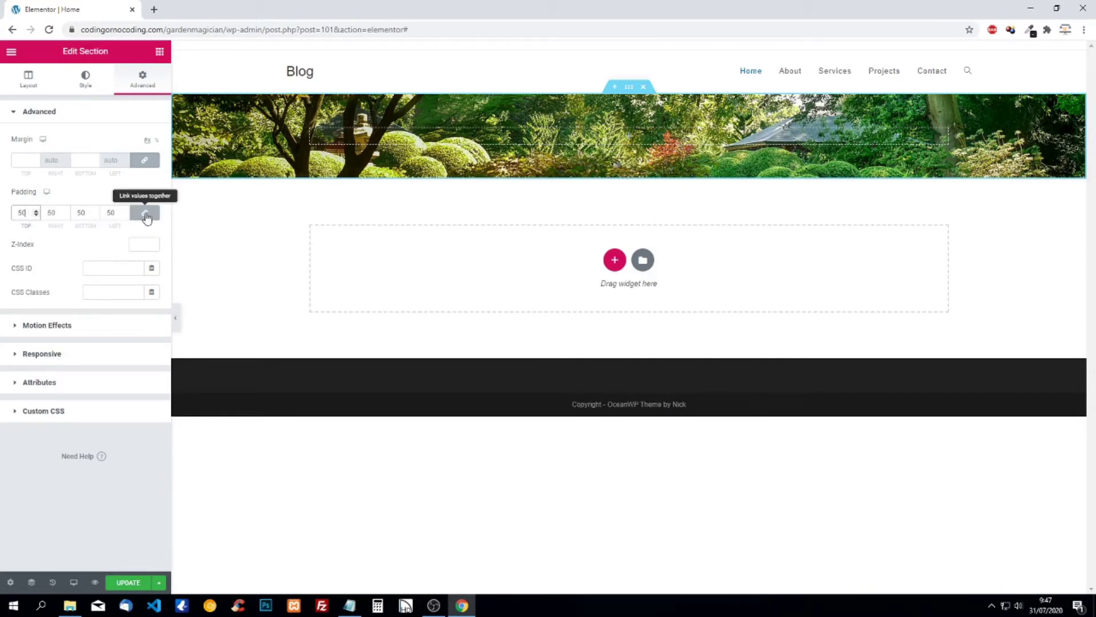
drag(25, 212, 11, 217)
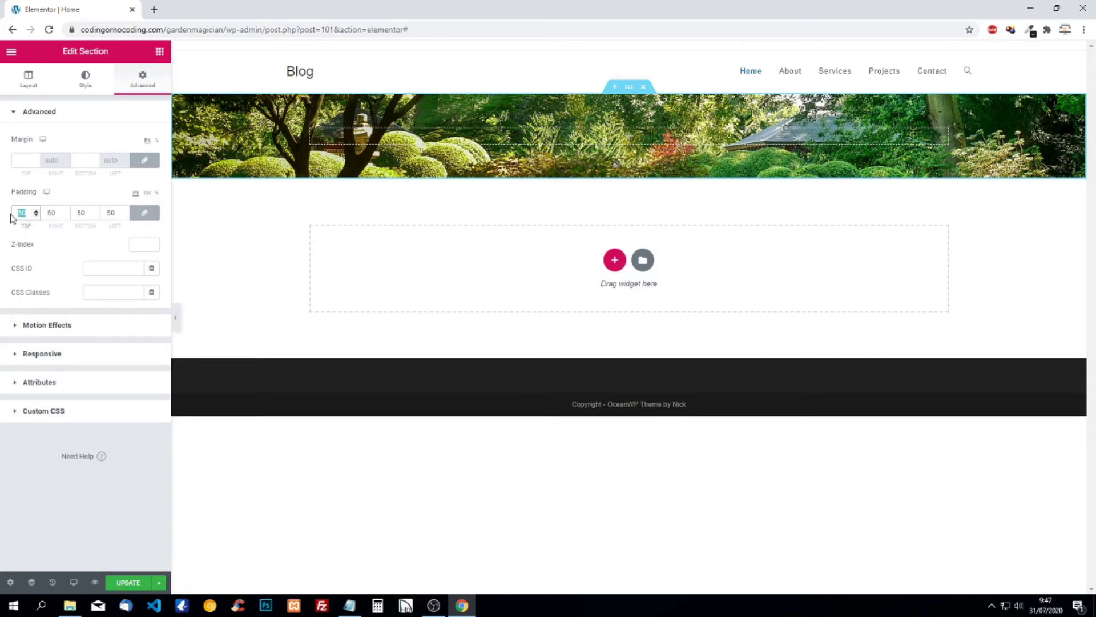
text(0)
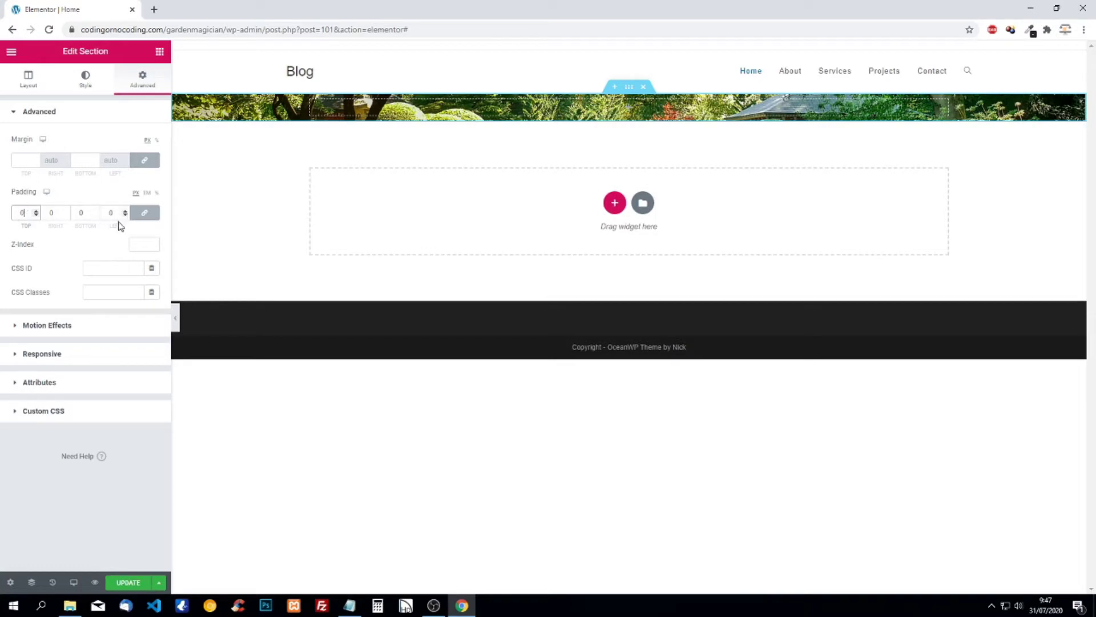
Step: Unlink the section's padding values and set the top padding to 450 px and the bottom padding to 150 px
click(147, 216)
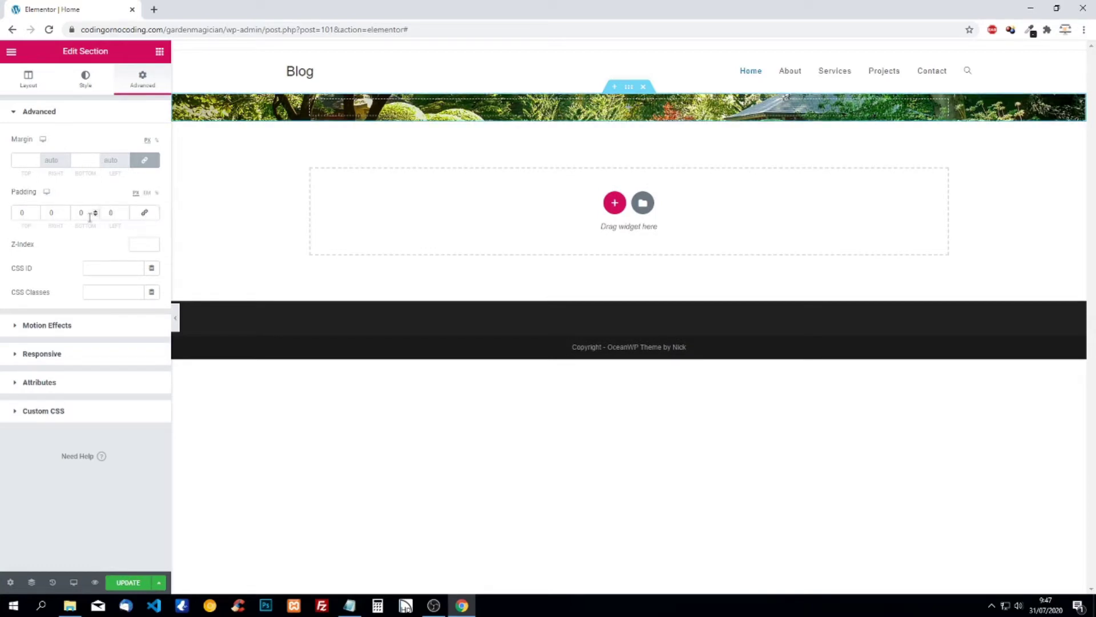
click(28, 213)
text(450)
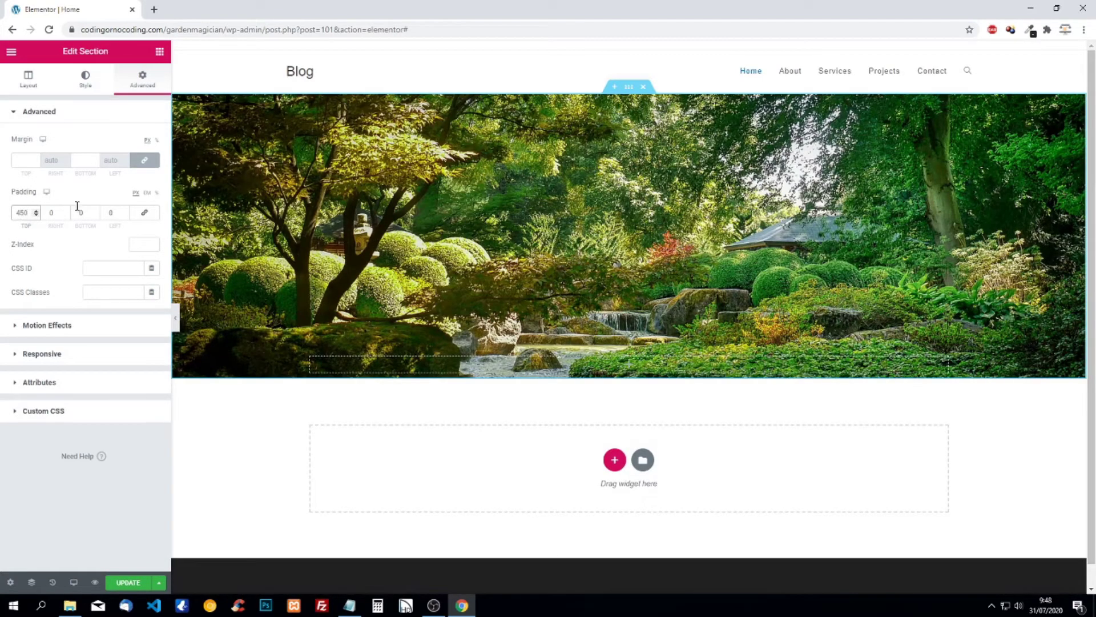
click(81, 213)
text(15)
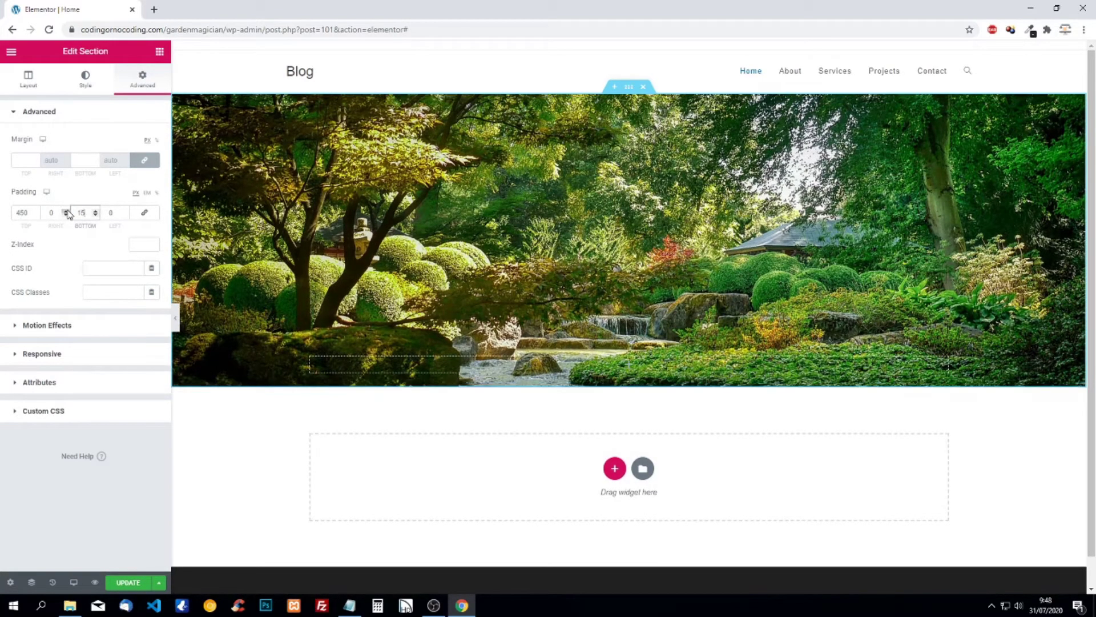
text(0)
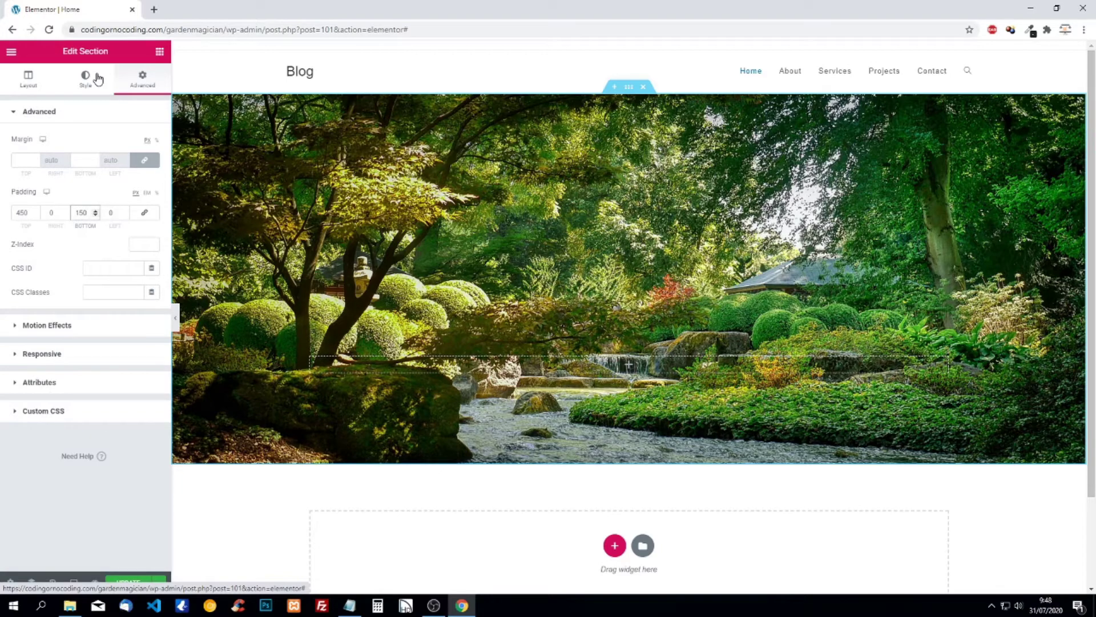
Step: Add a centered Heading widget to the garden image section with the title "Here you have the chance to create"
click(161, 53)
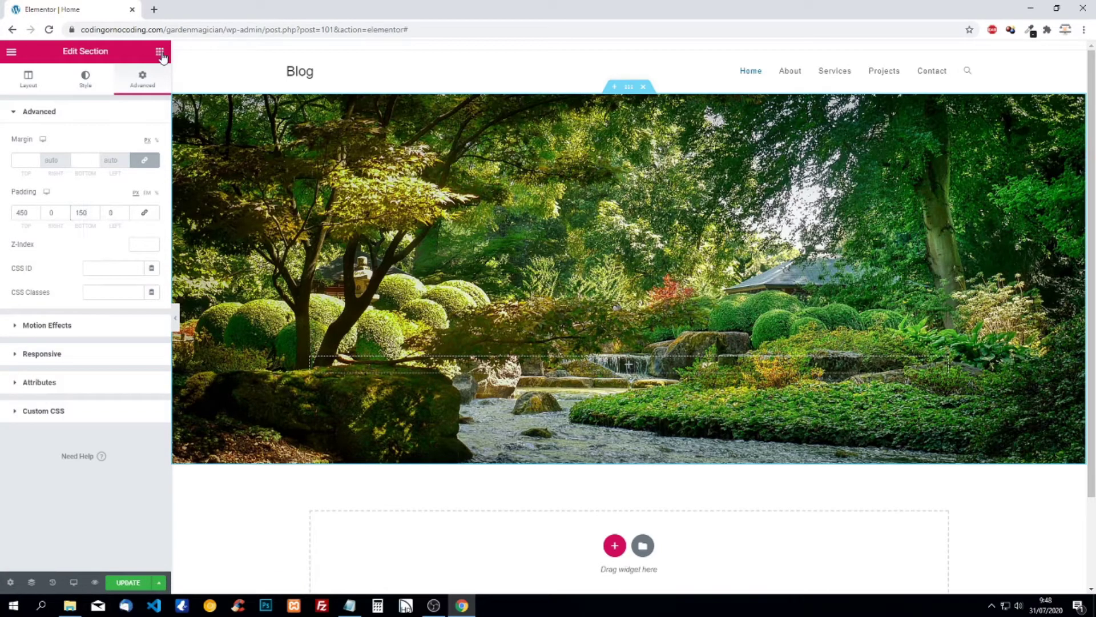
drag(117, 166, 602, 361)
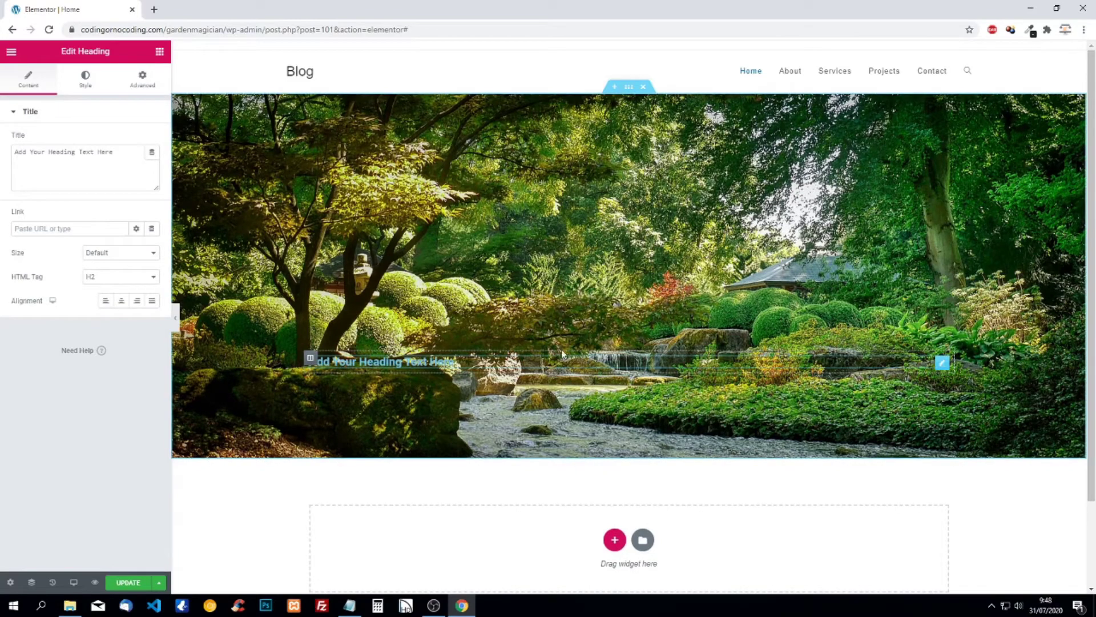
drag(117, 152, 3, 151)
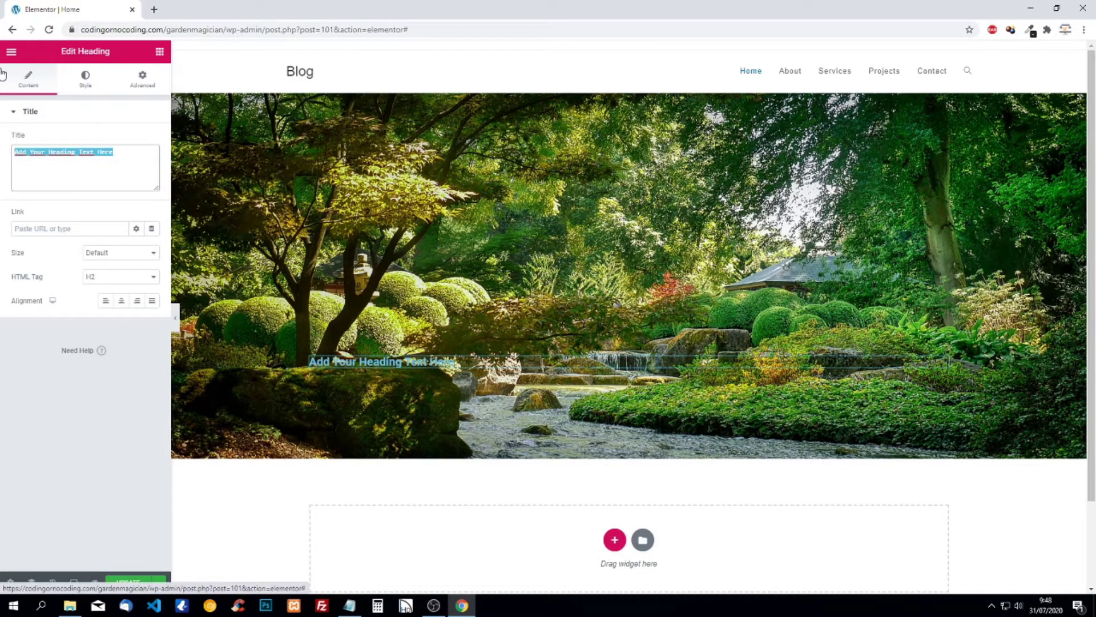
text(Here yo)
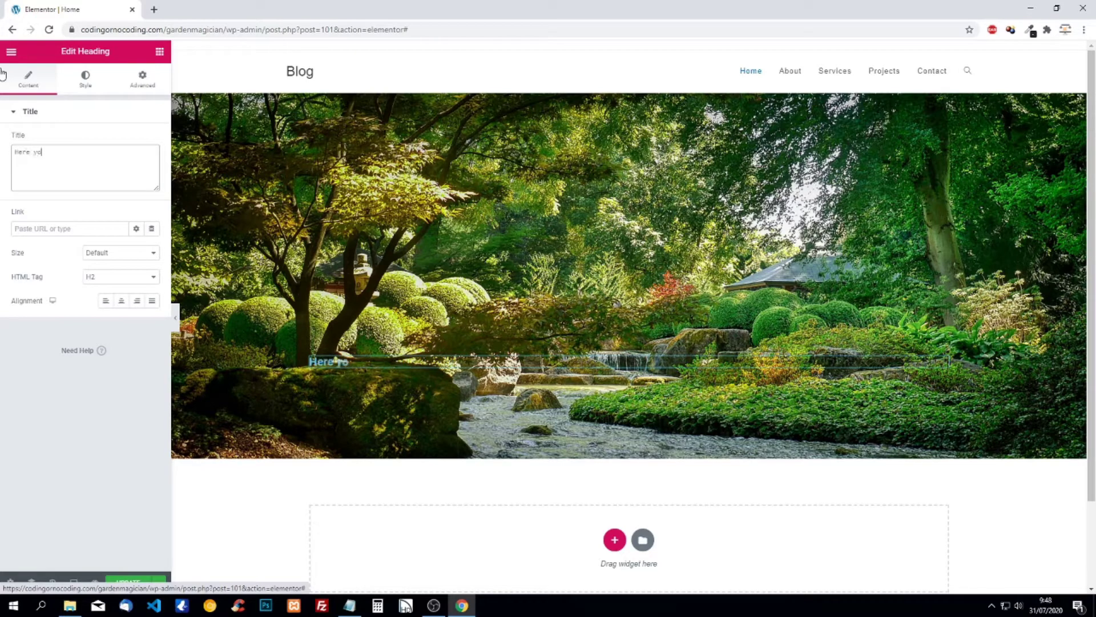
text(u have the chance)
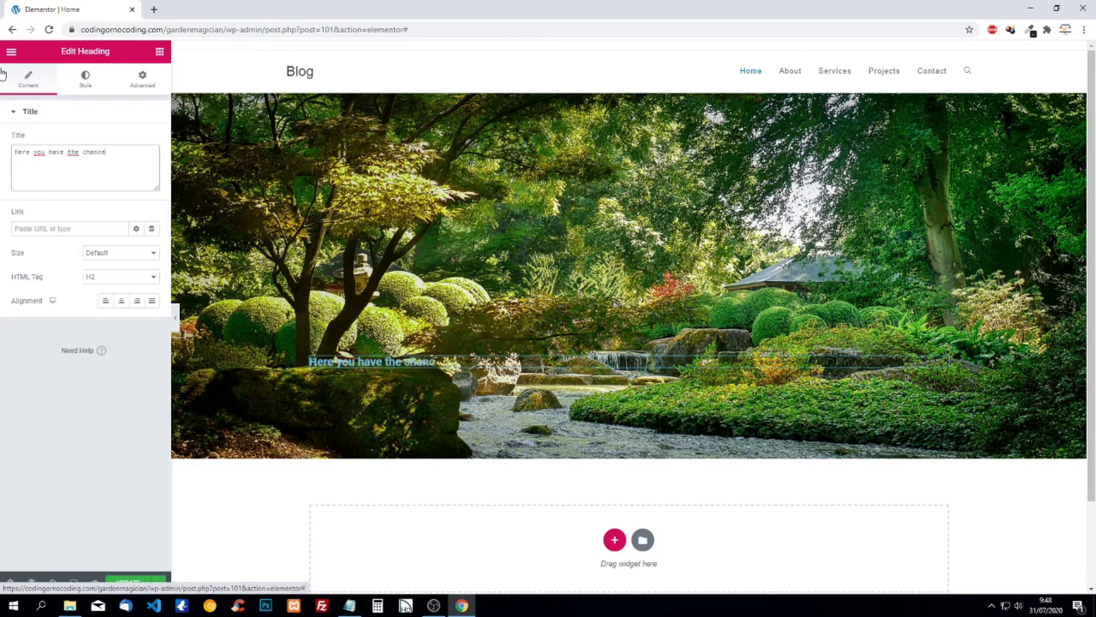
text( to create)
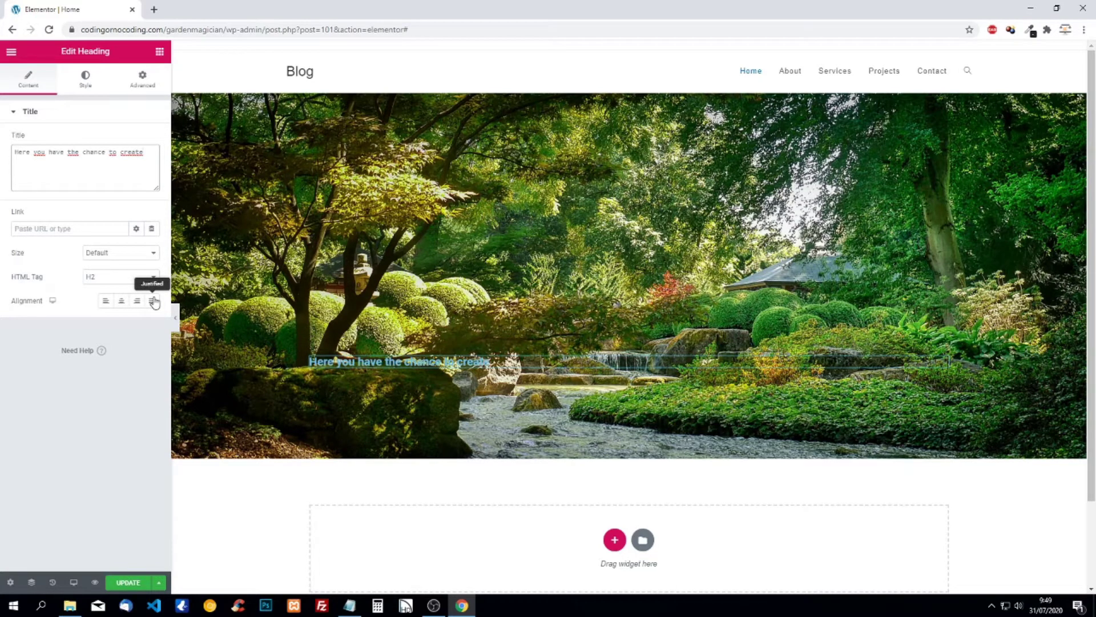
click(124, 308)
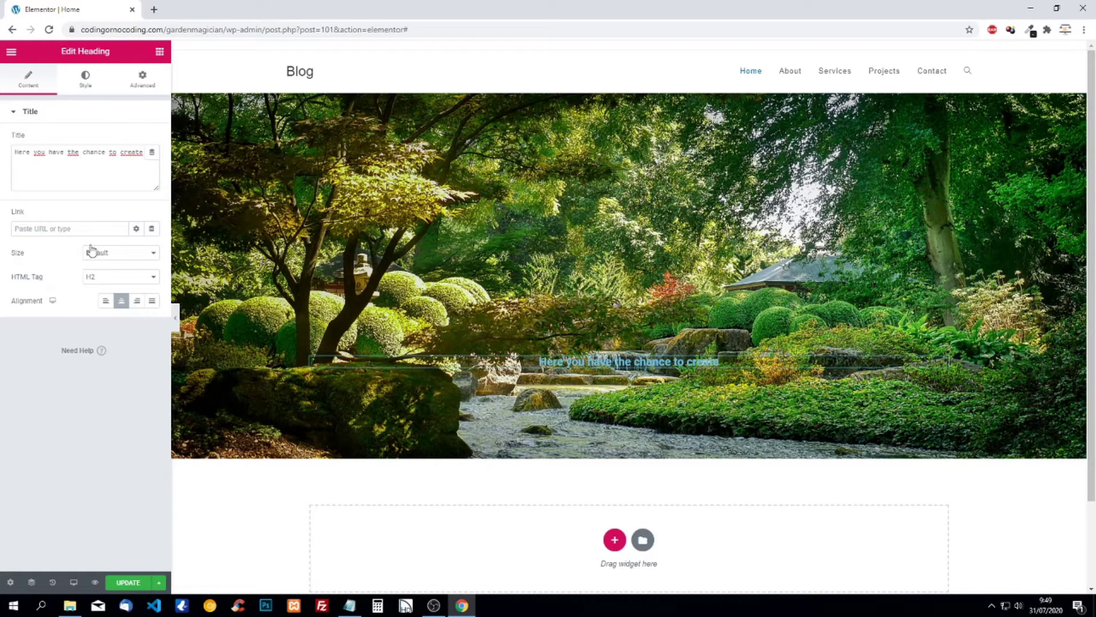
Step: Set the heading's text color to white (#FFFFFF)
click(86, 80)
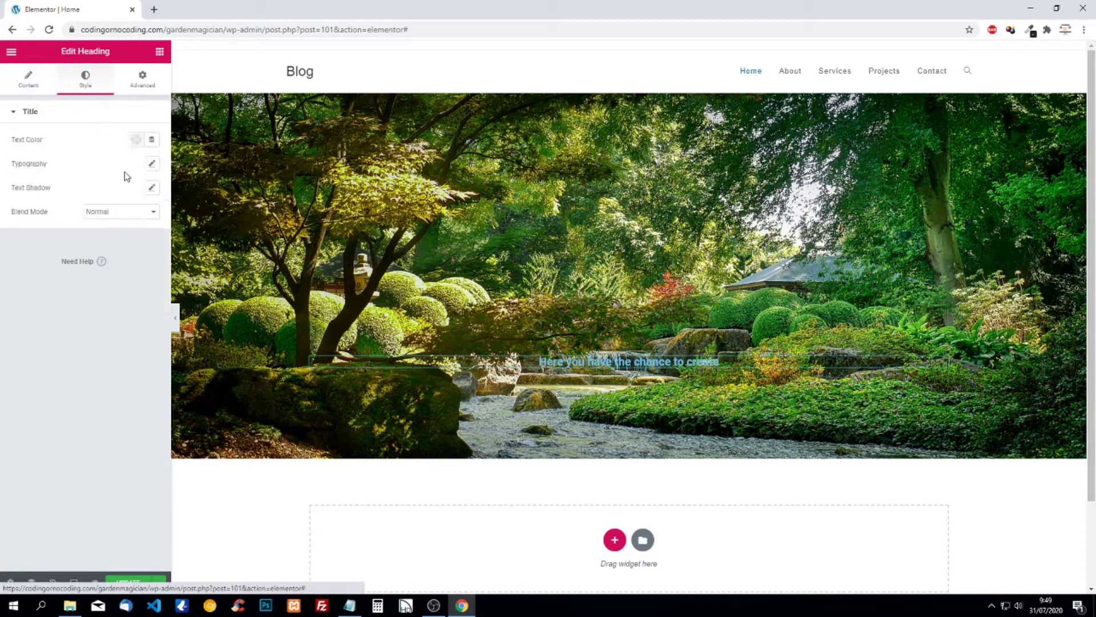
click(136, 143)
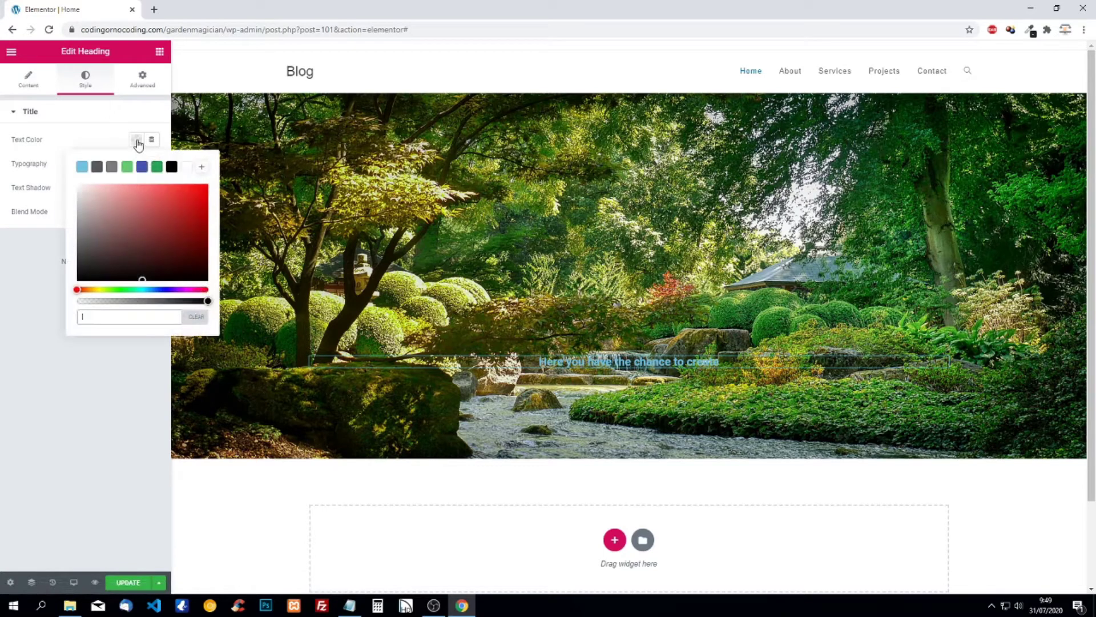
click(186, 169)
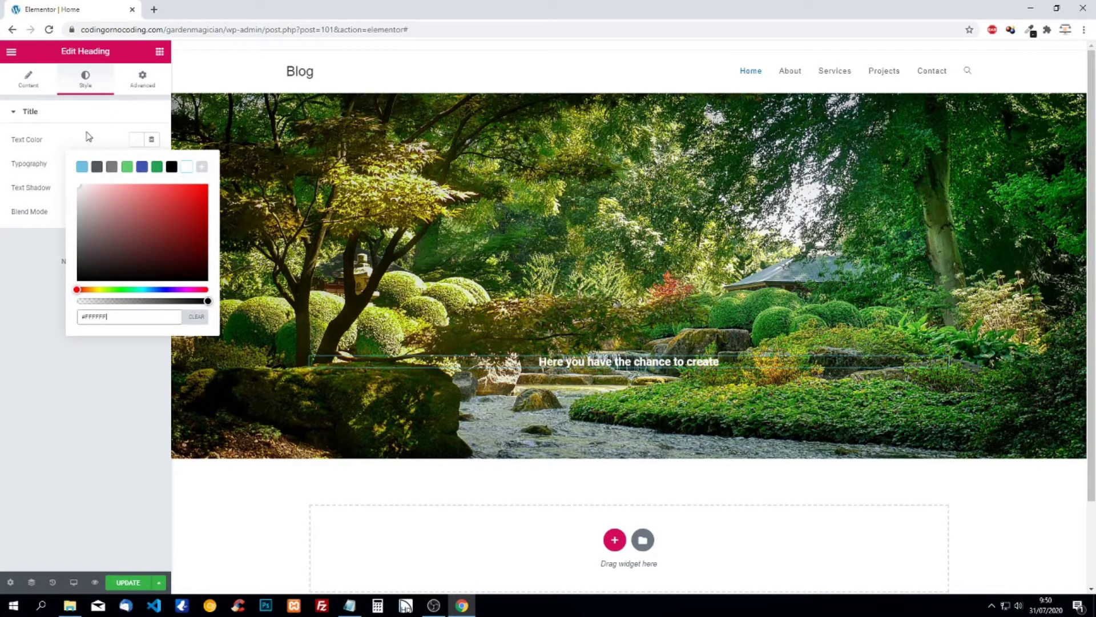
click(80, 111)
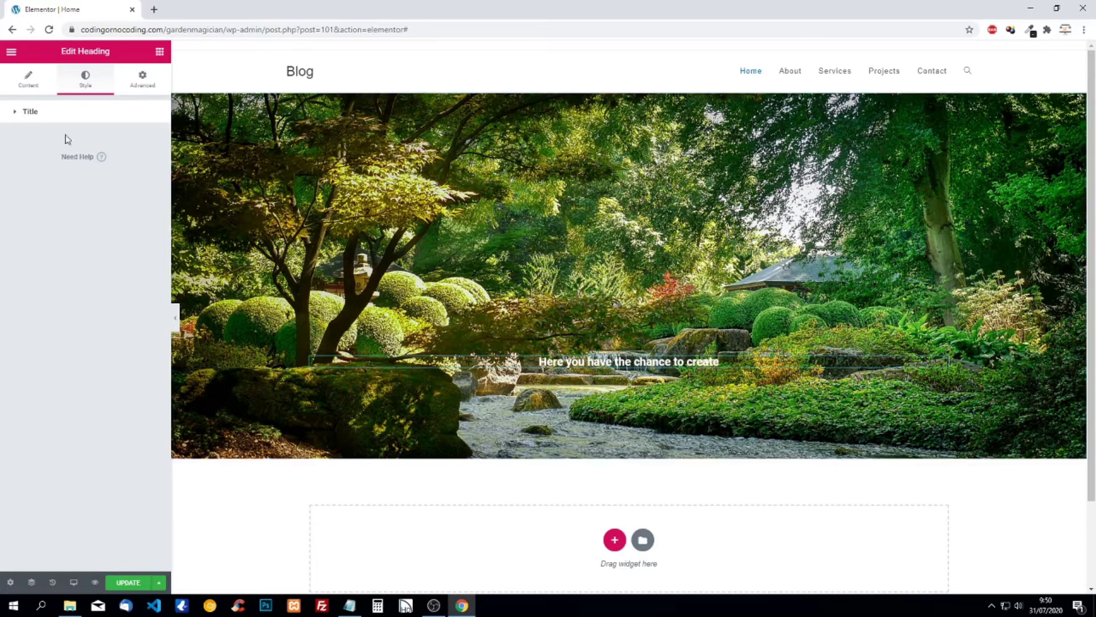
click(17, 115)
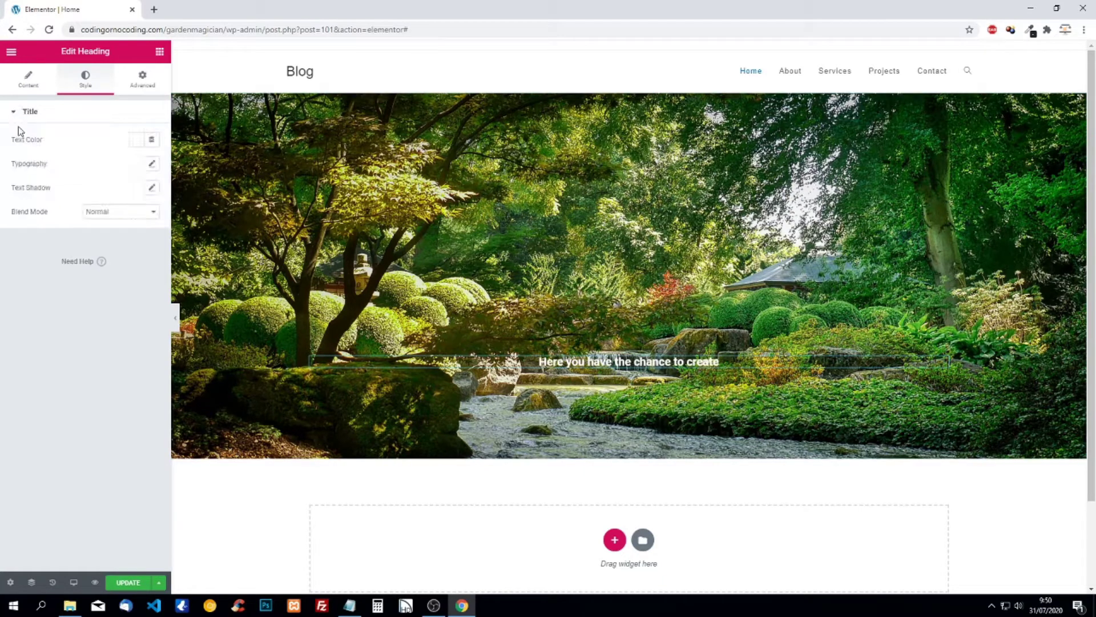
Step: Set the heading's typography to the Poppins font family at a size of 25 px
click(152, 164)
click(108, 195)
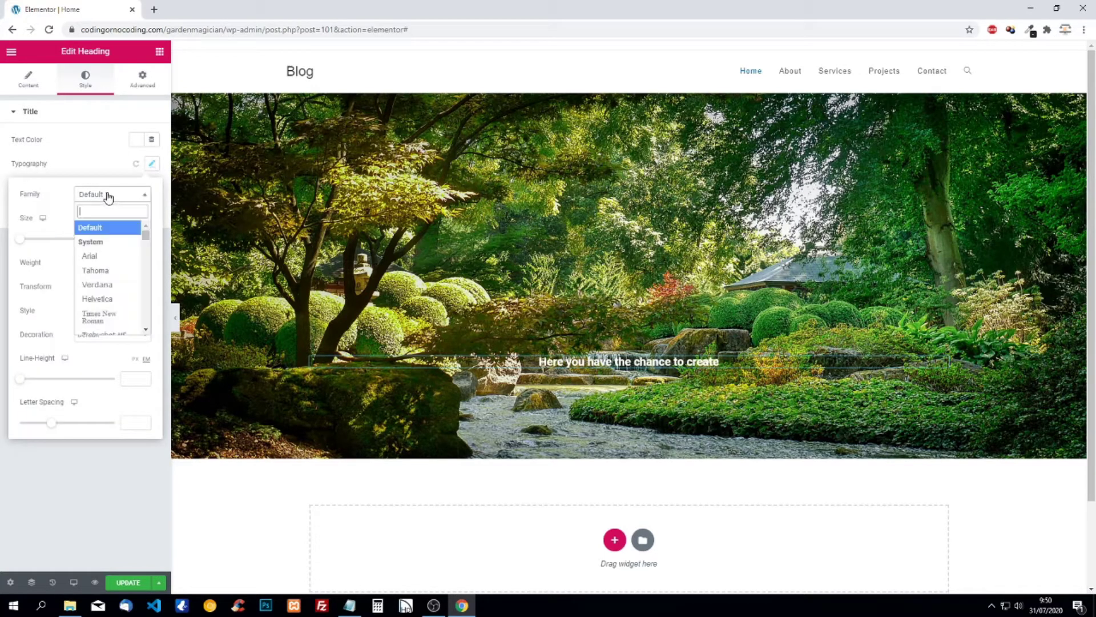
text(poppins)
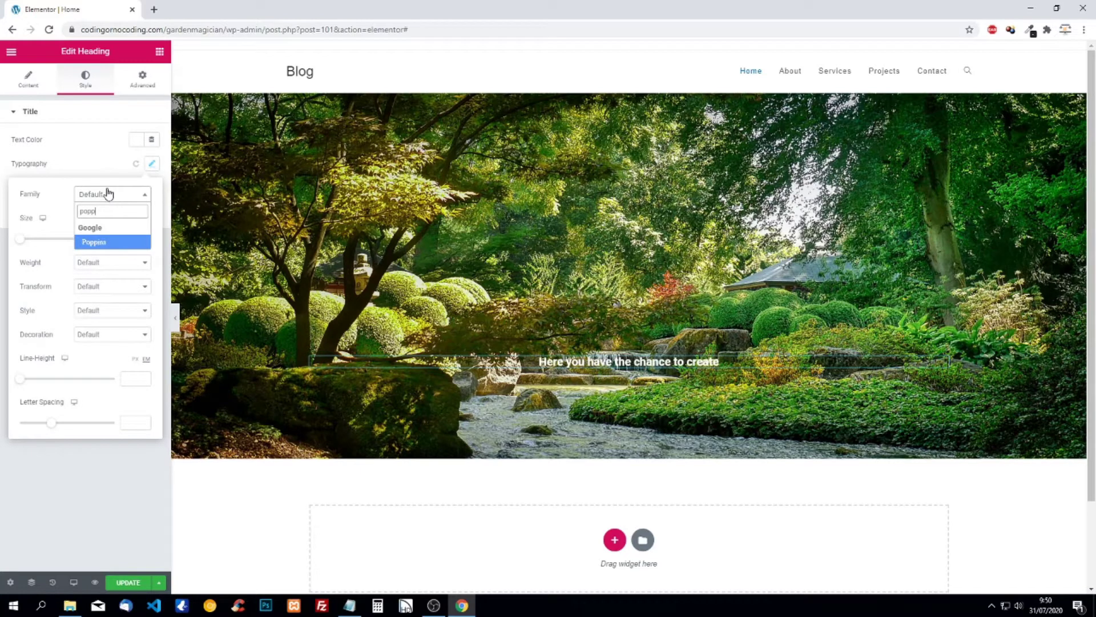
click(93, 240)
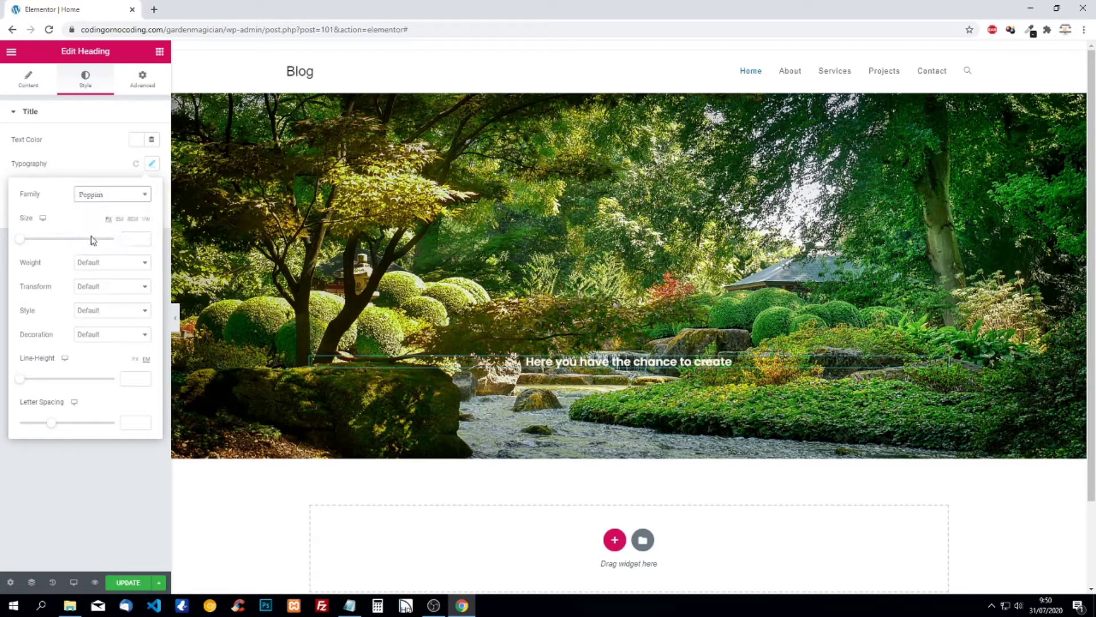
click(135, 238)
text(20)
key(BackSpace)
text(5)
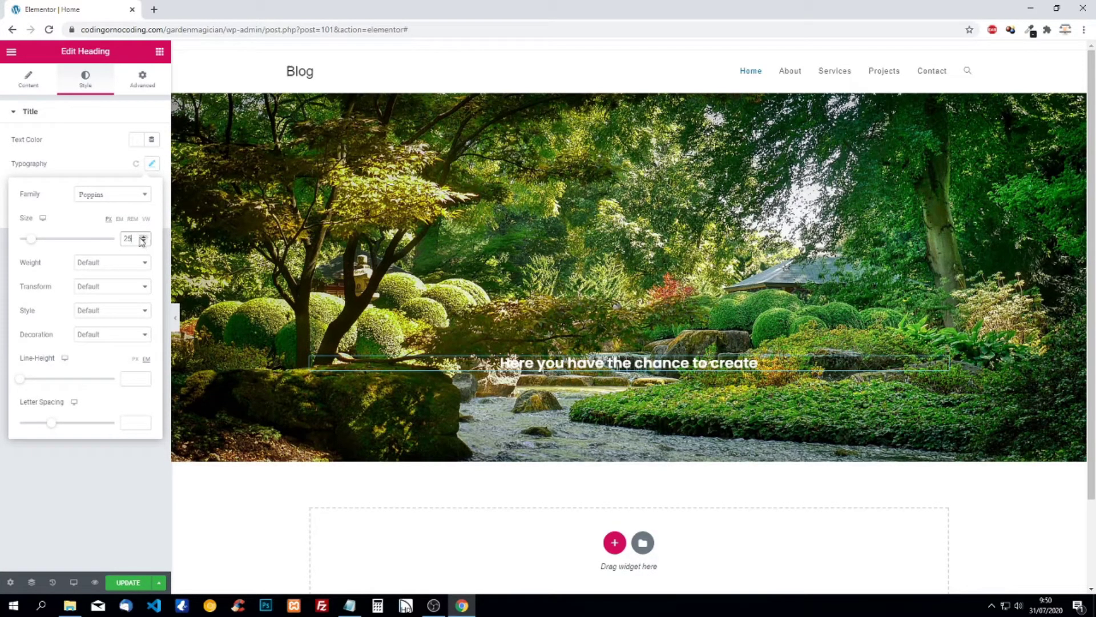
click(92, 150)
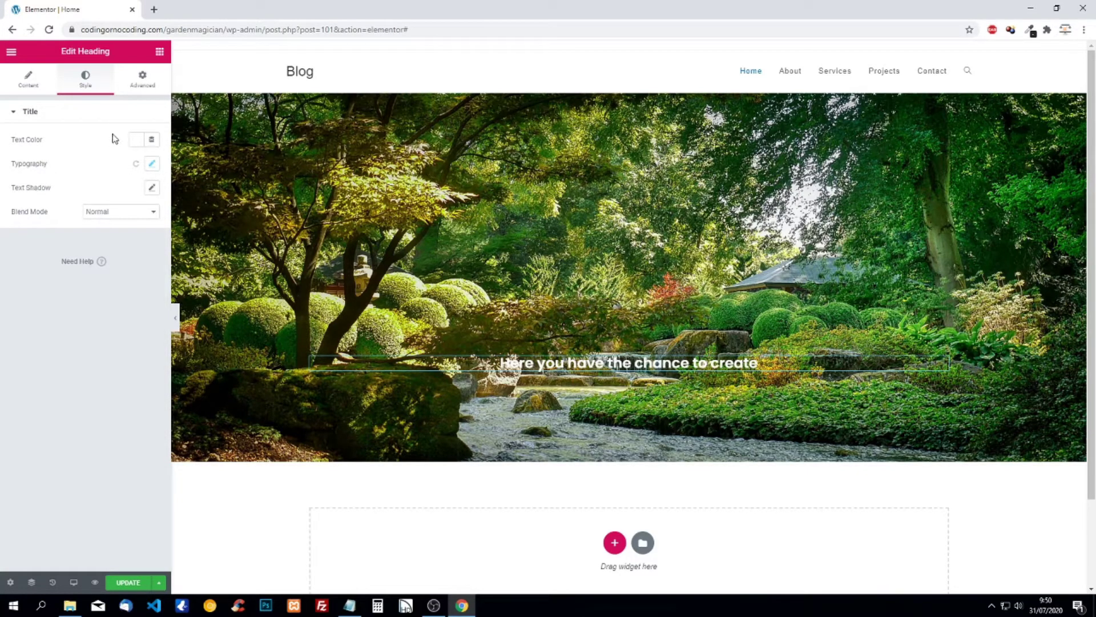
Step: Give the garden image section a gradient background overlay with a fully transparent first color (#02010100)
mouse_move(629, 91)
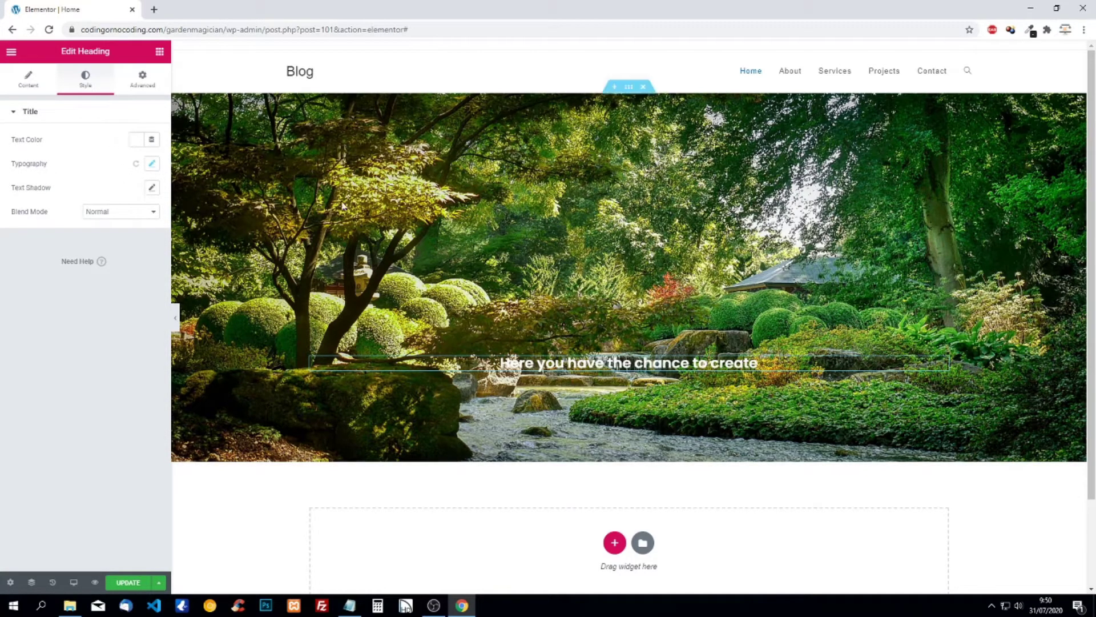
click(628, 88)
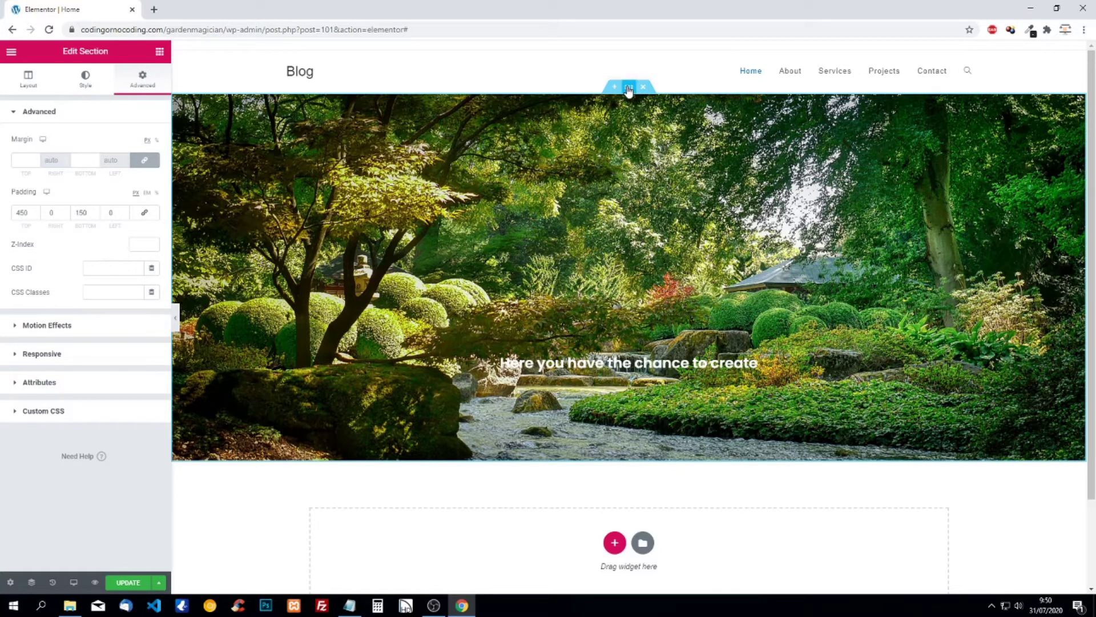
click(87, 80)
mouse_move(78, 255)
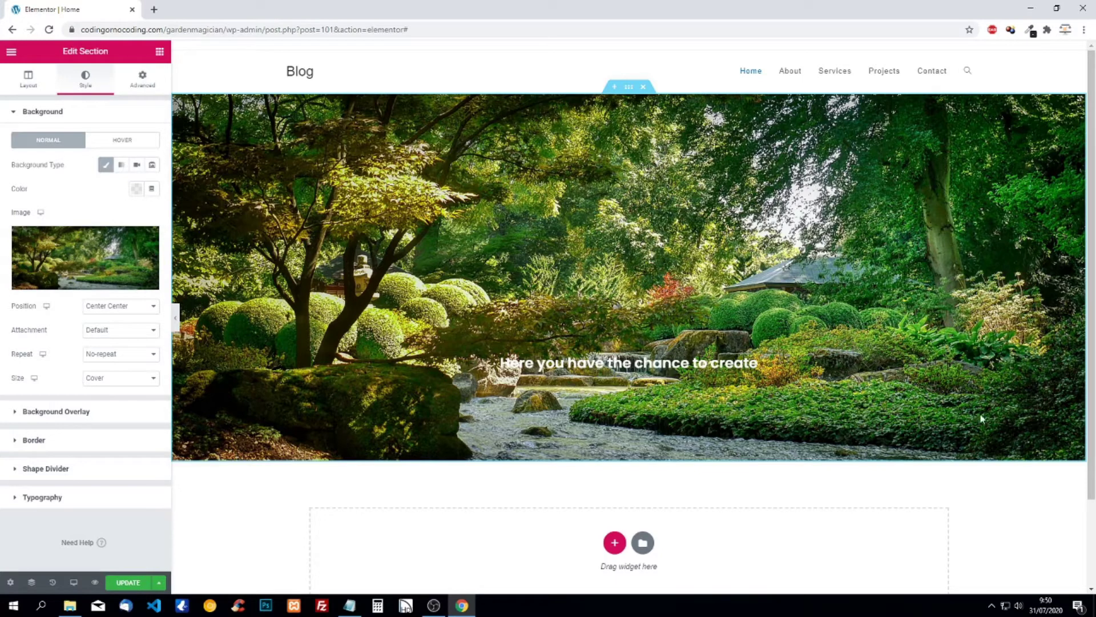
click(71, 413)
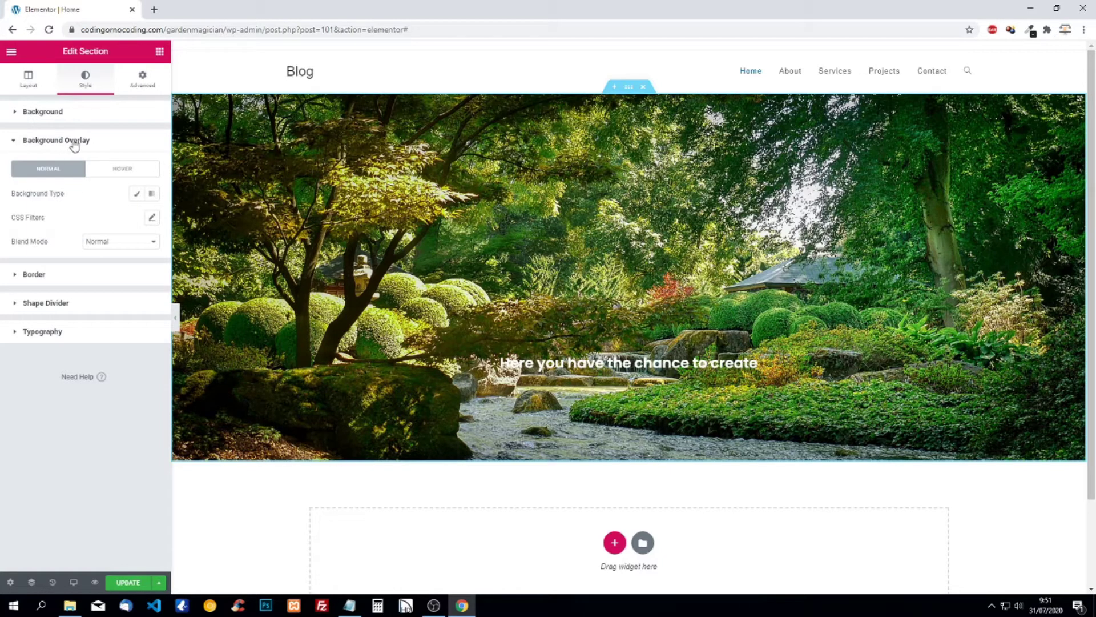
click(153, 195)
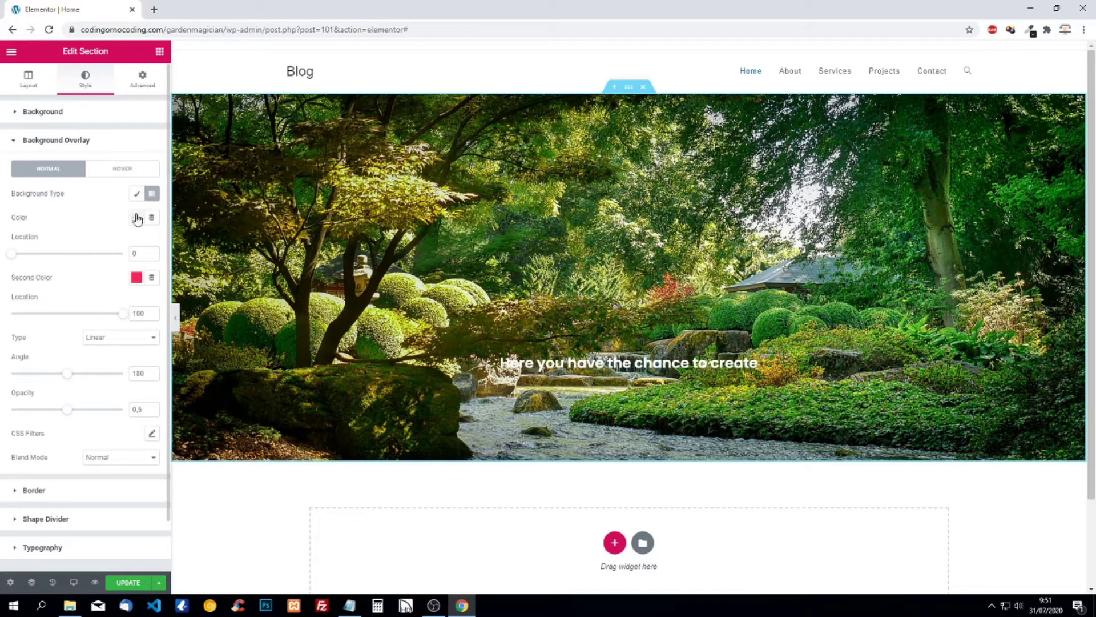
click(136, 220)
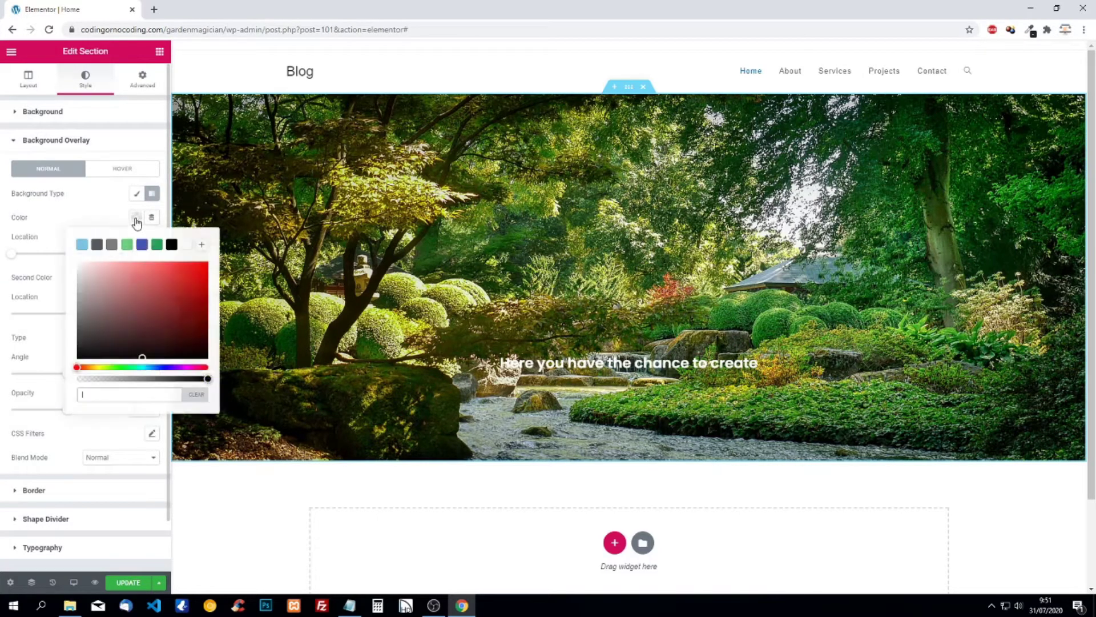
click(81, 379)
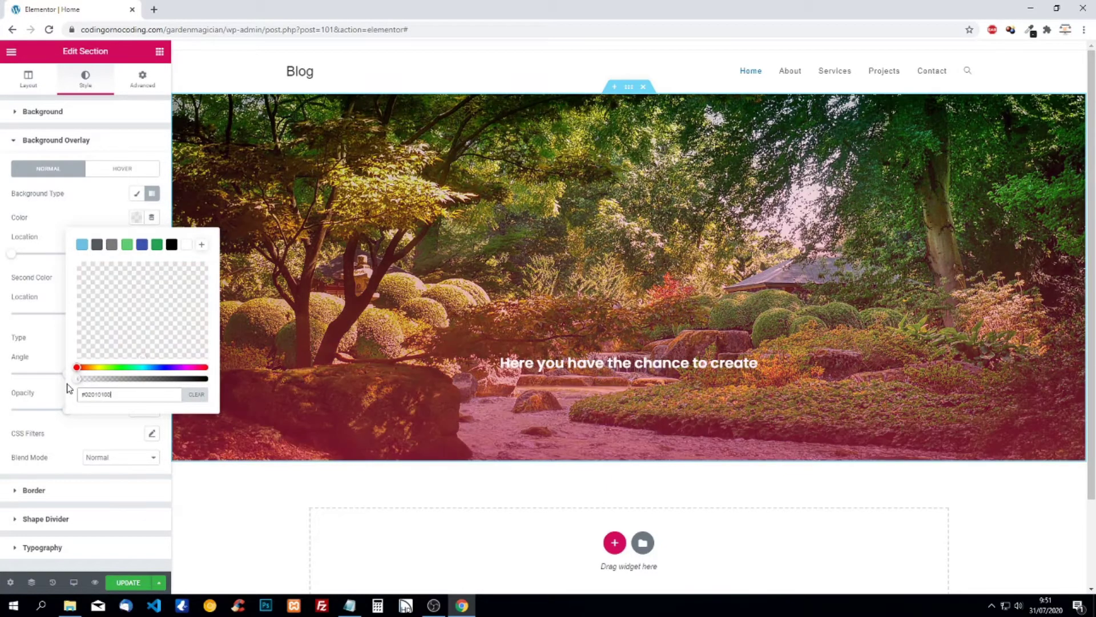
click(197, 279)
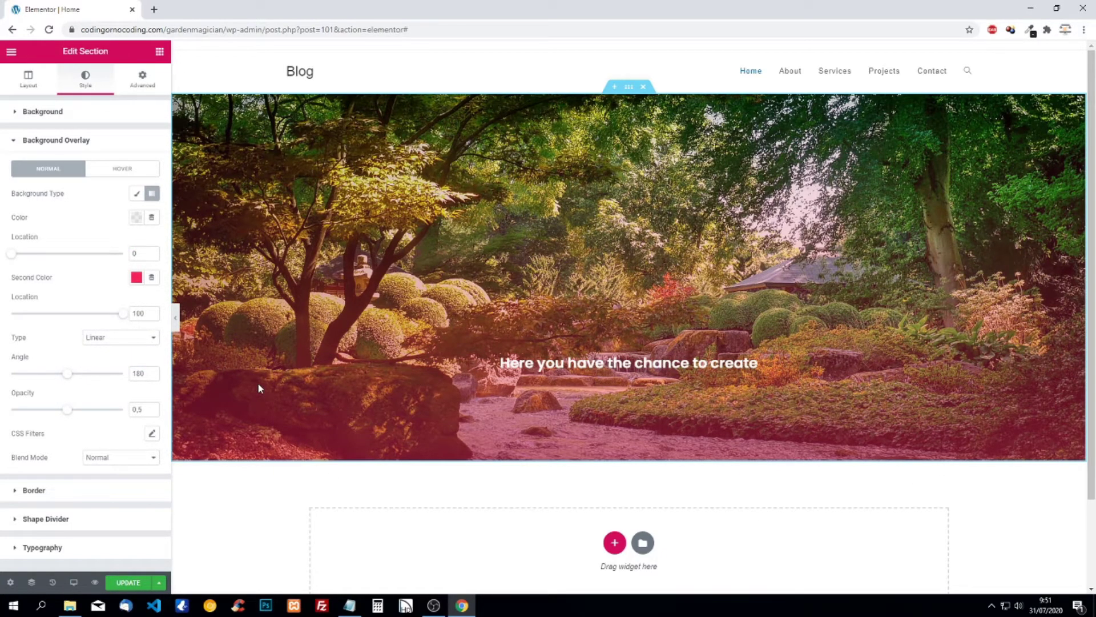
click(108, 338)
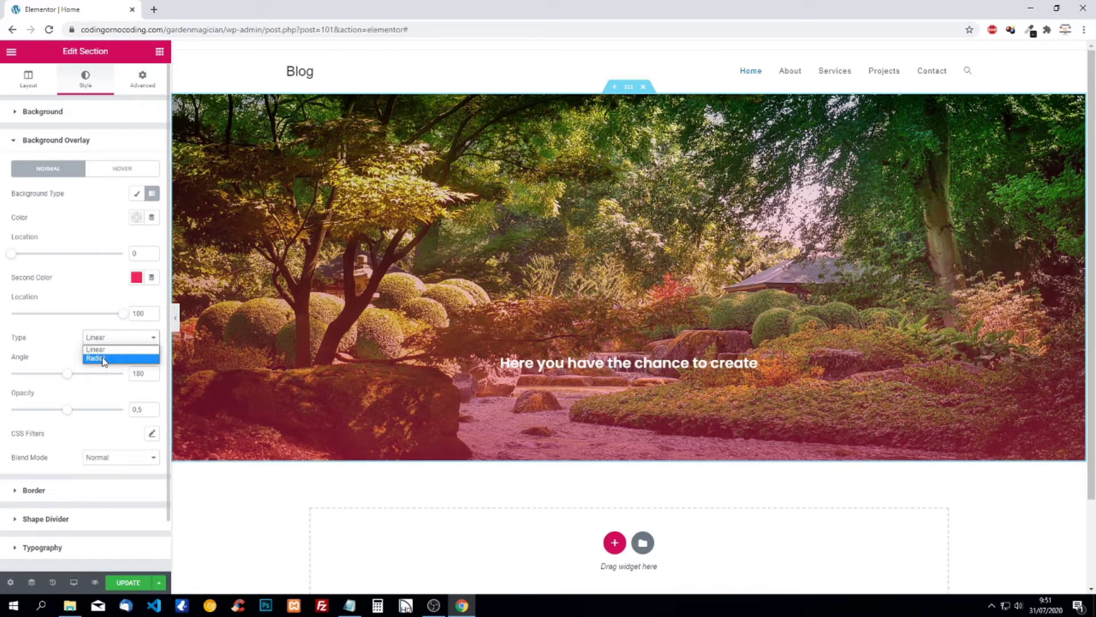
click(104, 359)
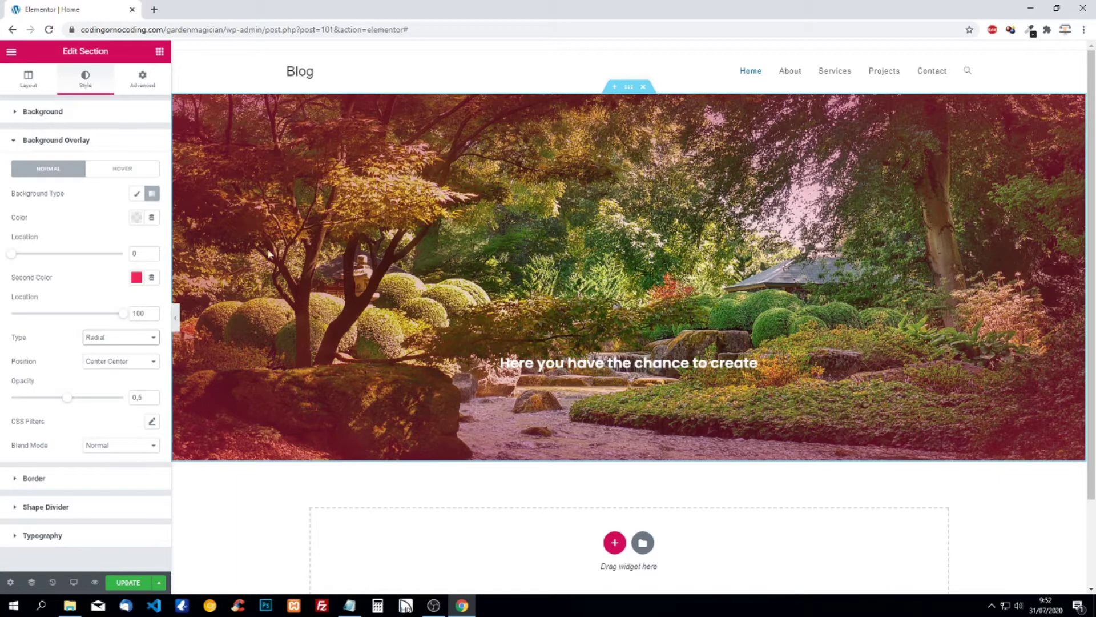
click(117, 340)
click(111, 346)
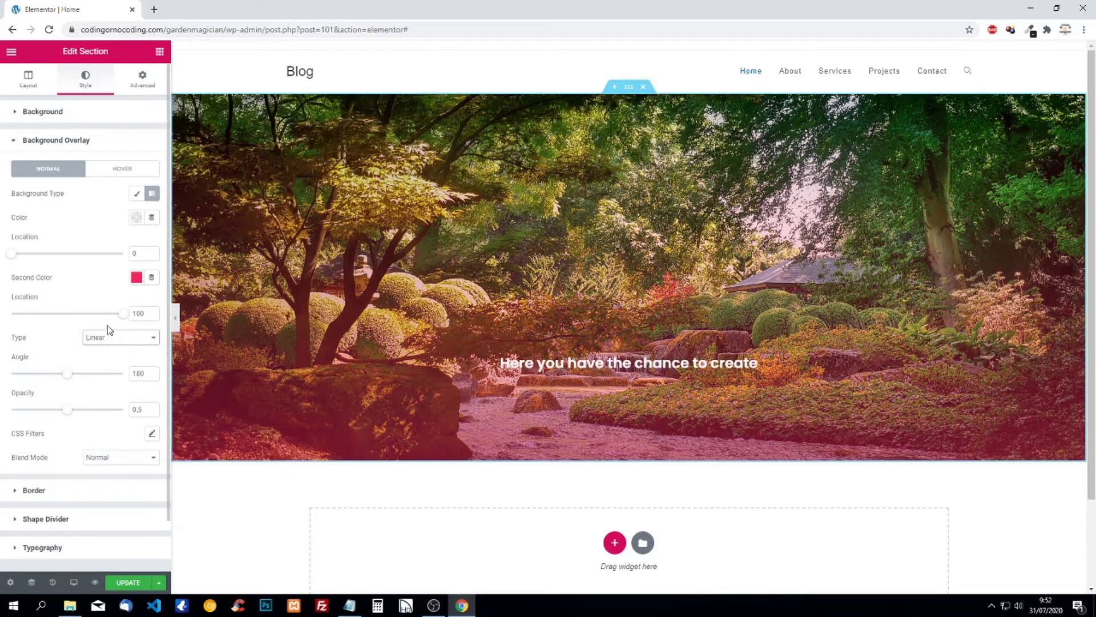
Step: Set the overlay gradient's second color to black (#000000) and the overlay opacity to 1
click(137, 279)
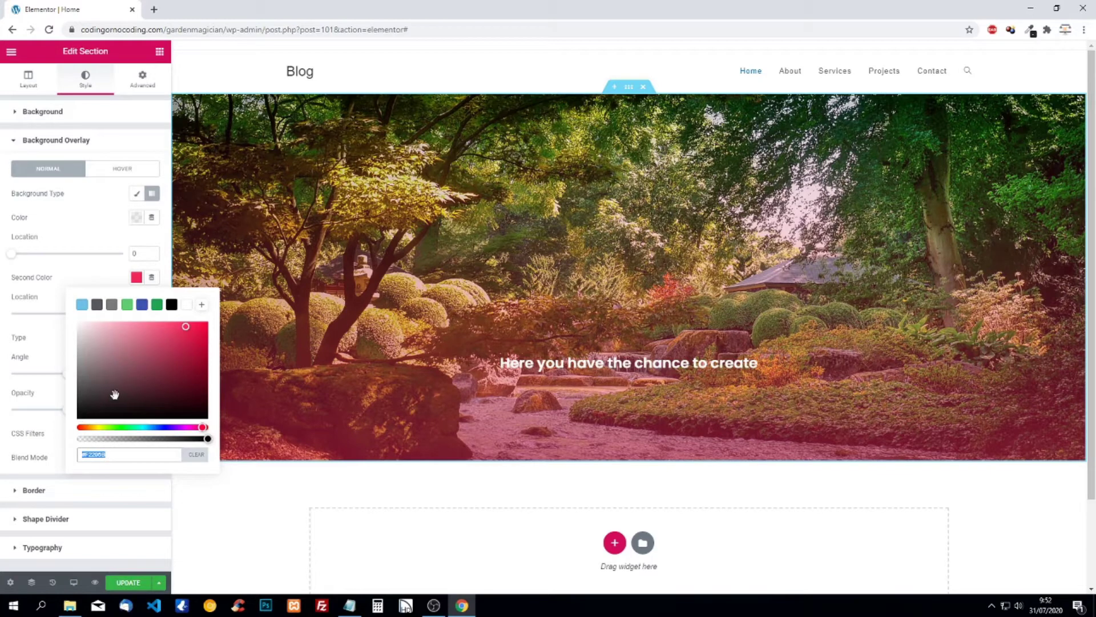
click(172, 305)
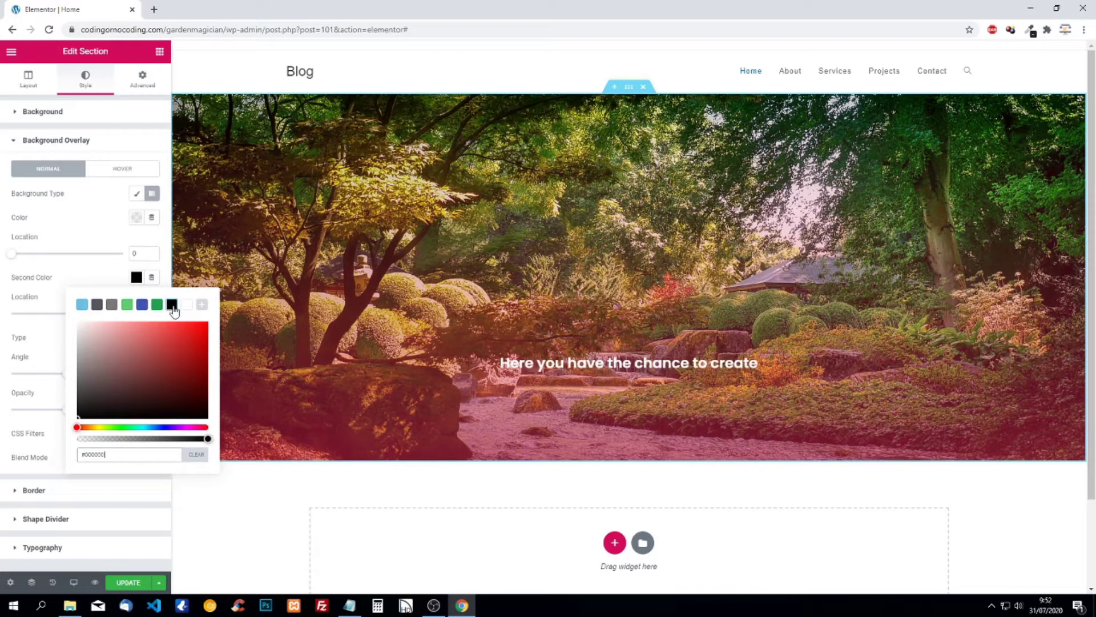
drag(183, 339, 74, 423)
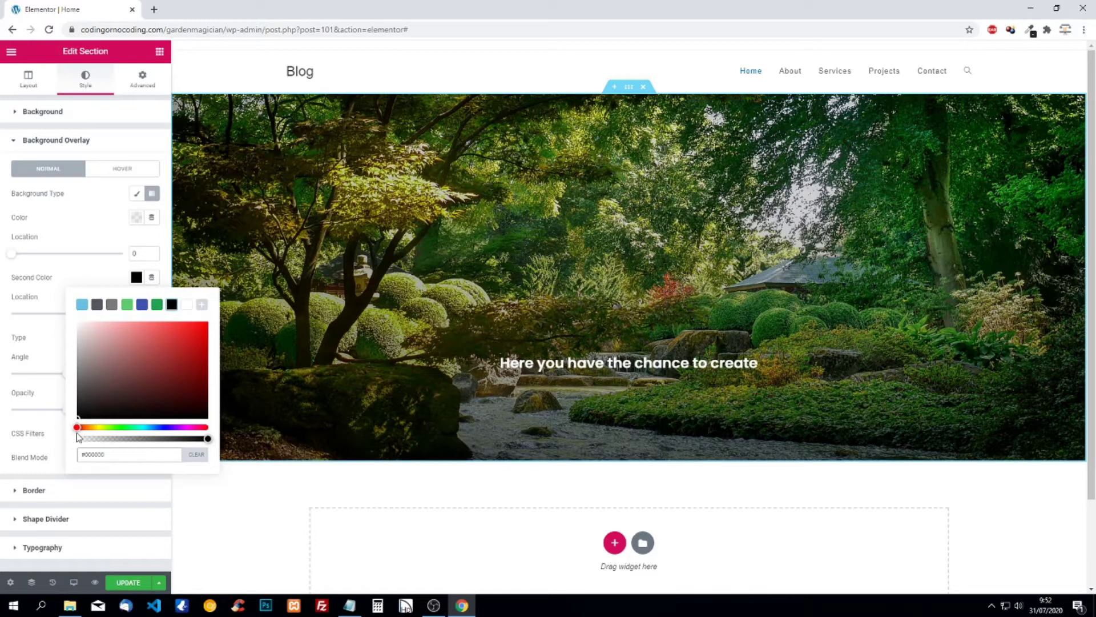
mouse_move(77, 427)
mouse_down()
mouse_move(130, 428)
mouse_move(144, 384)
mouse_move(211, 334)
mouse_up()
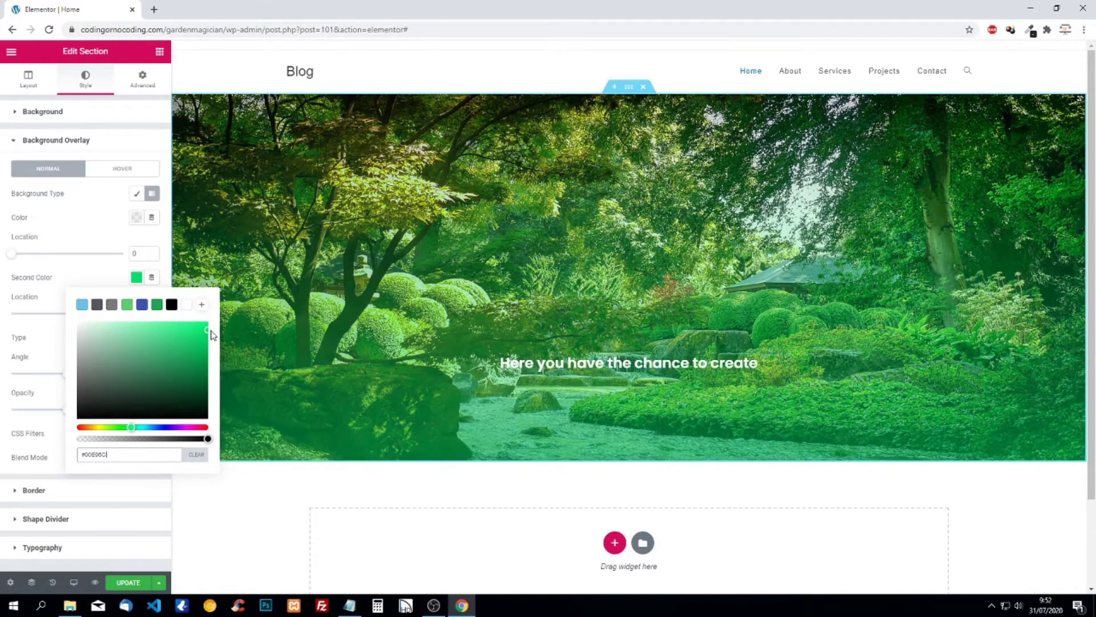
drag(156, 429, 166, 427)
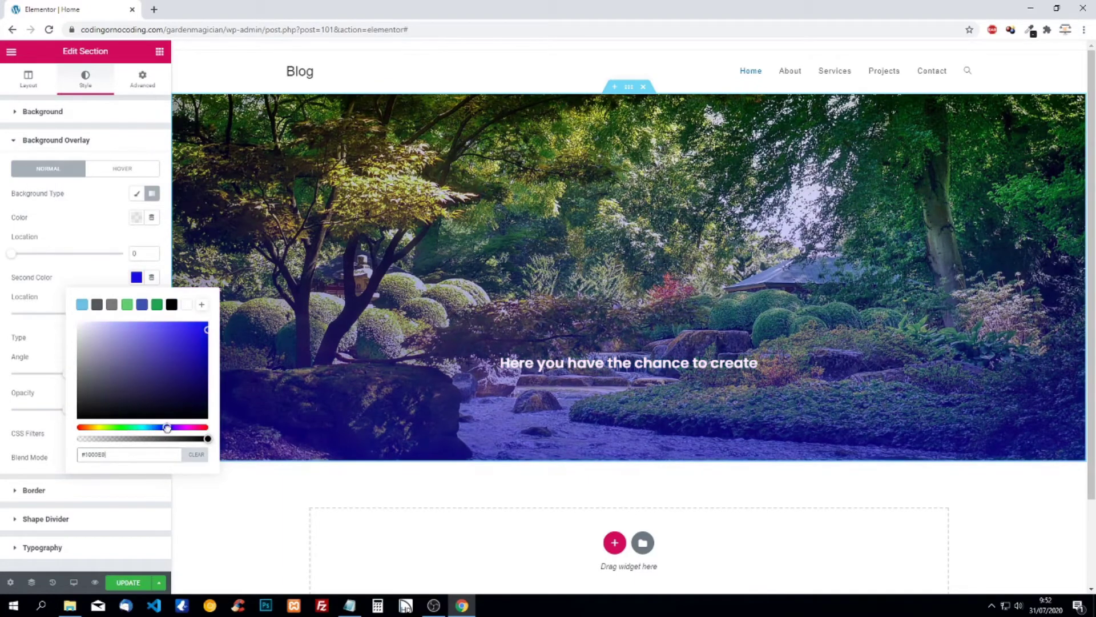
click(154, 333)
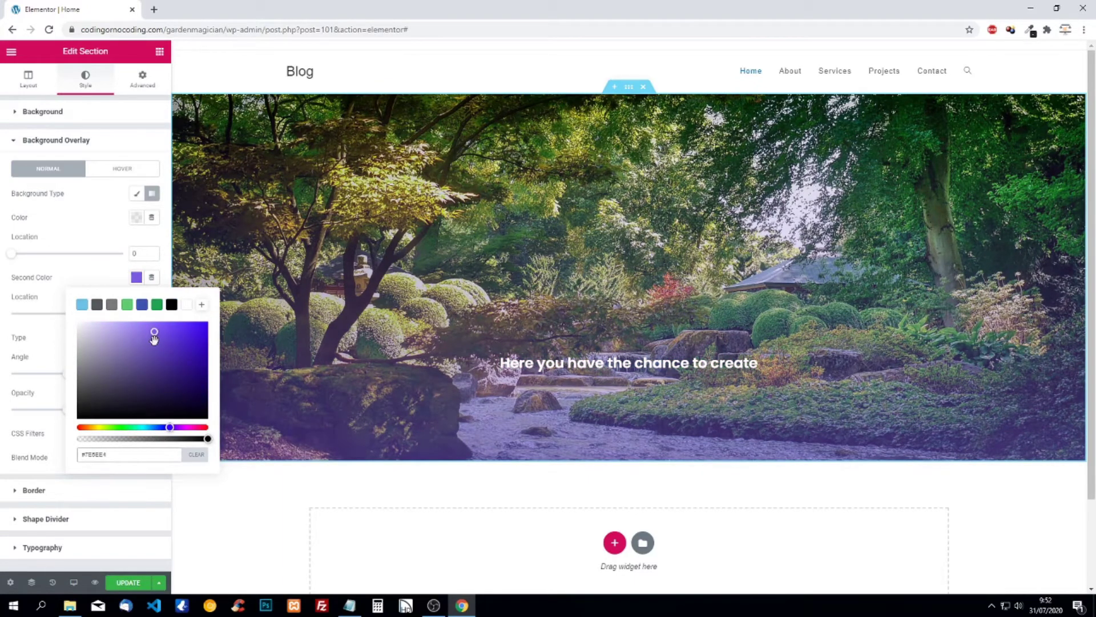
drag(154, 336, 49, 436)
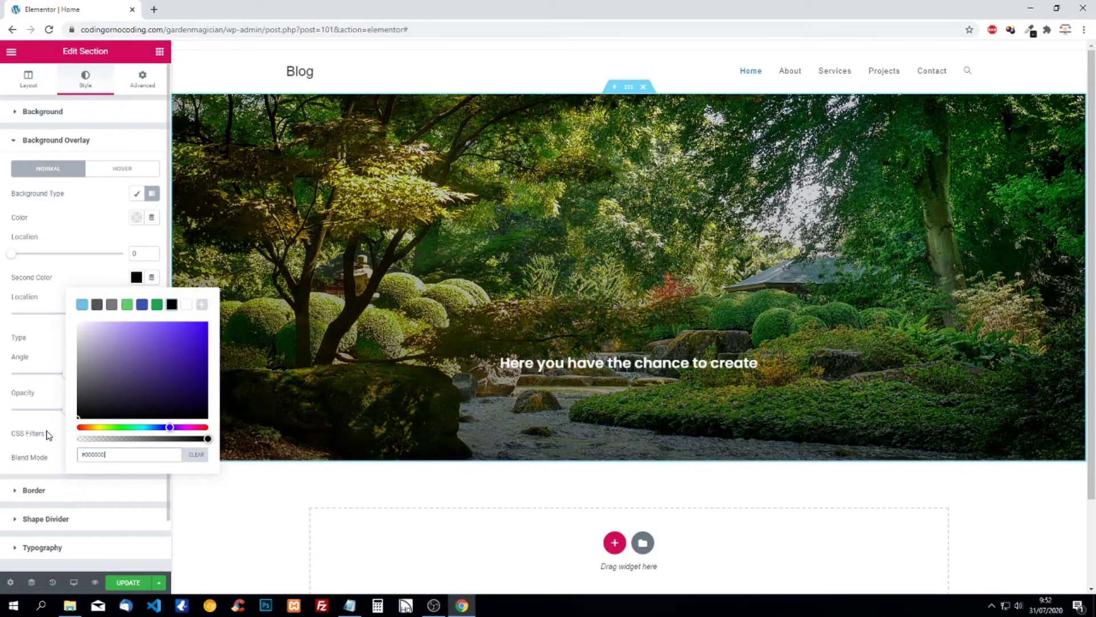
click(3, 365)
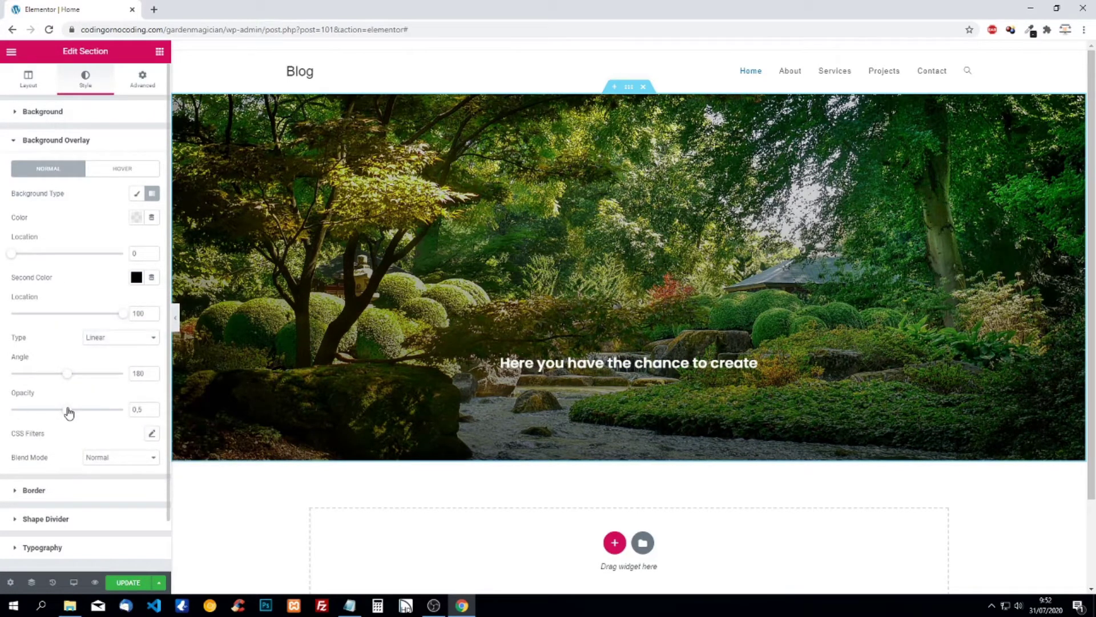
drag(68, 412, 138, 409)
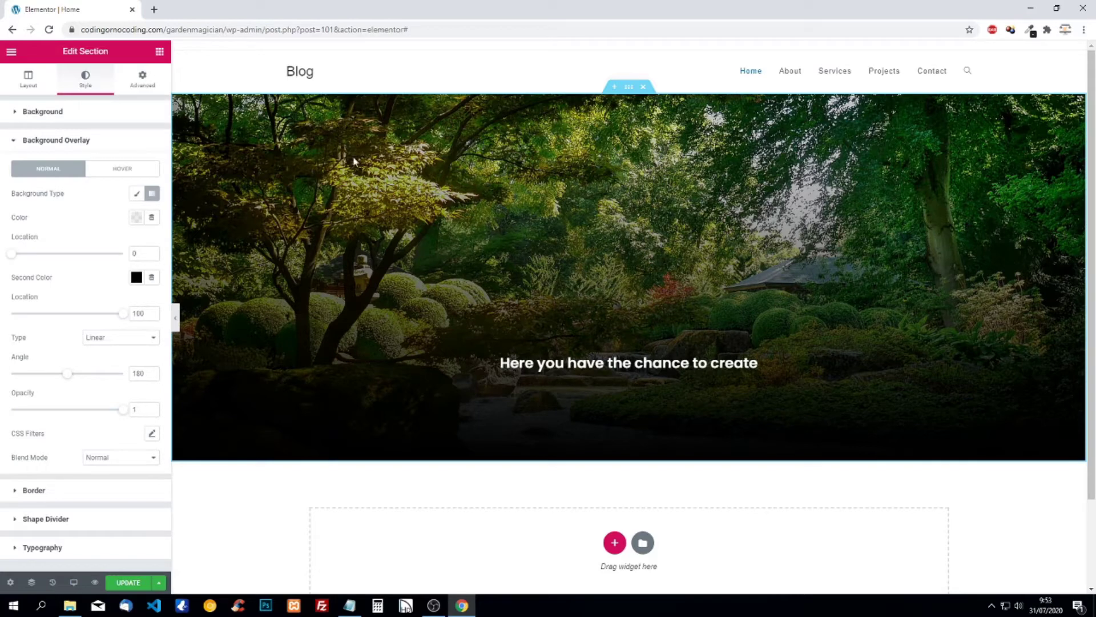
Step: Add a second Heading widget below the existing heading in the garden section with the title "Your Own Dream Garden"
click(160, 53)
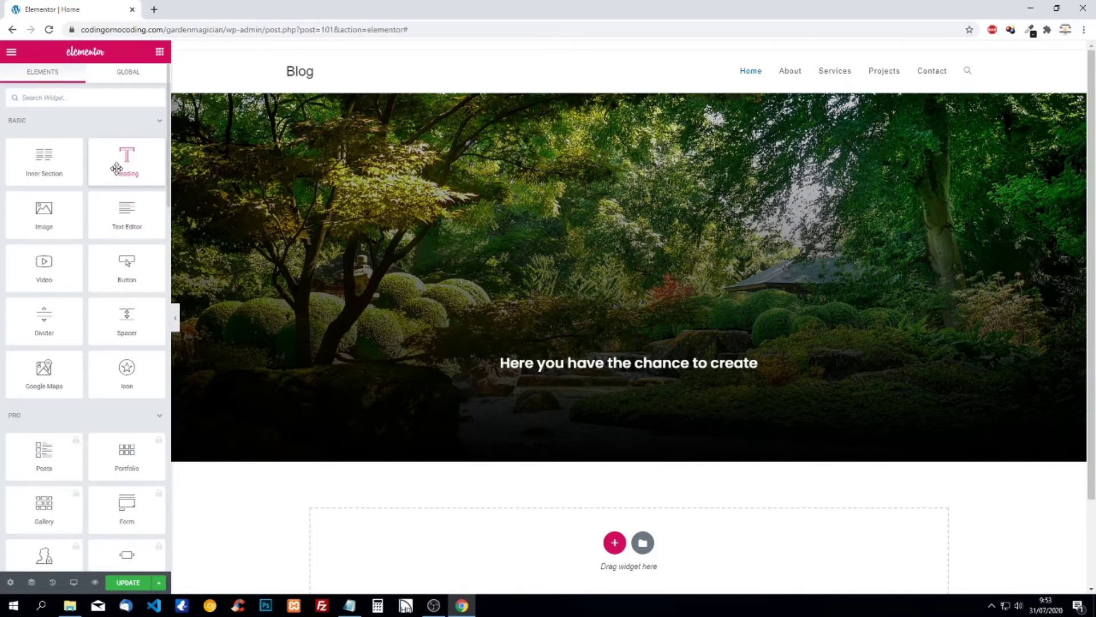
drag(122, 167, 590, 369)
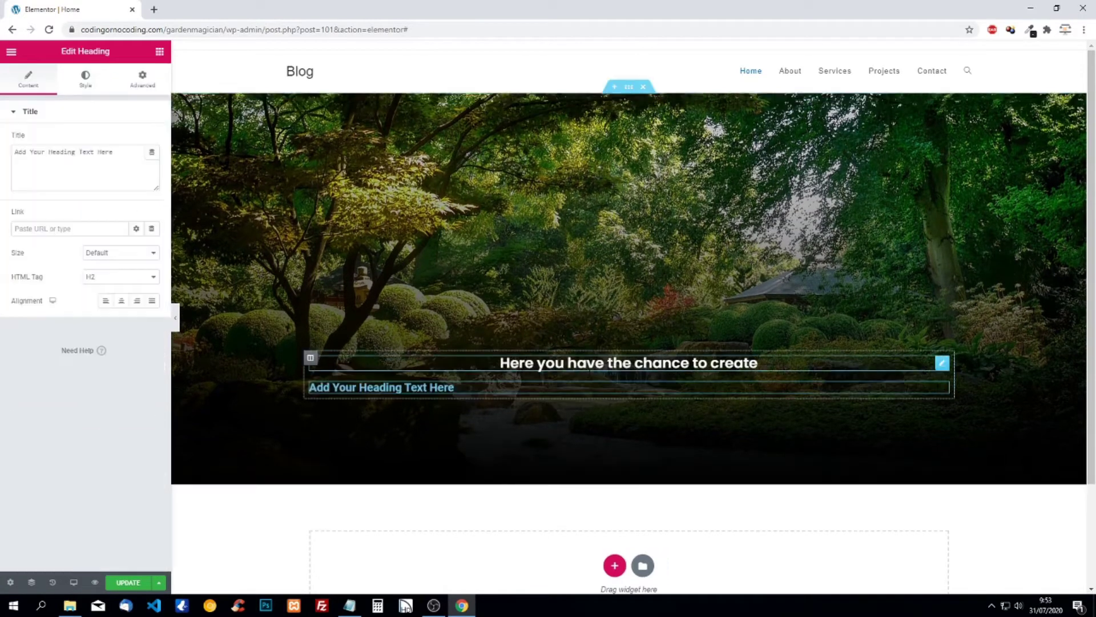
triple_click(128, 153)
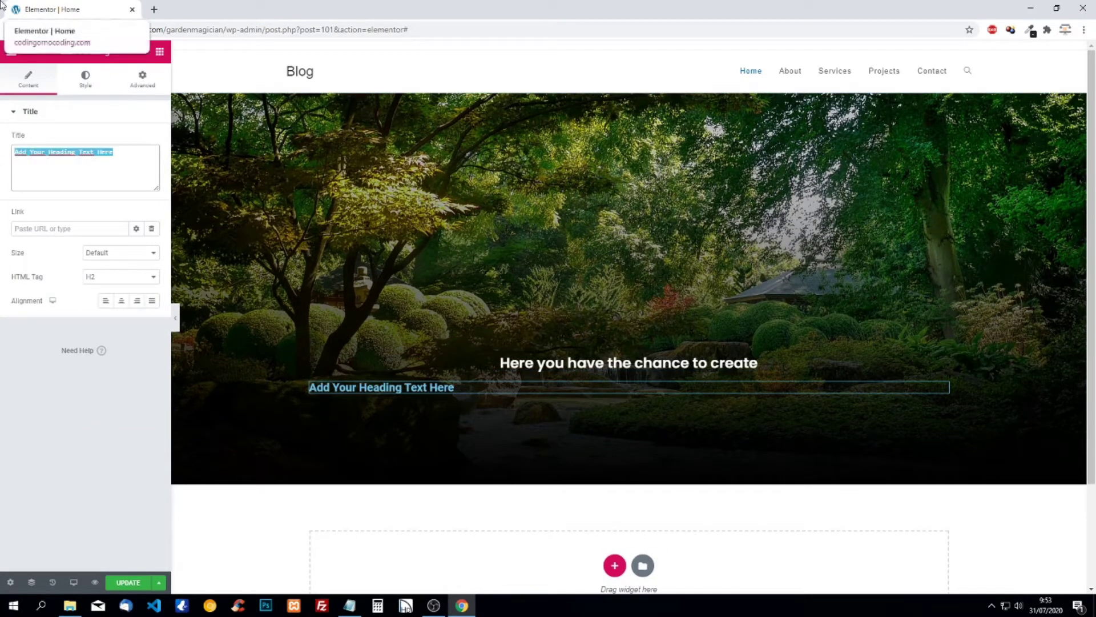
text(Your )
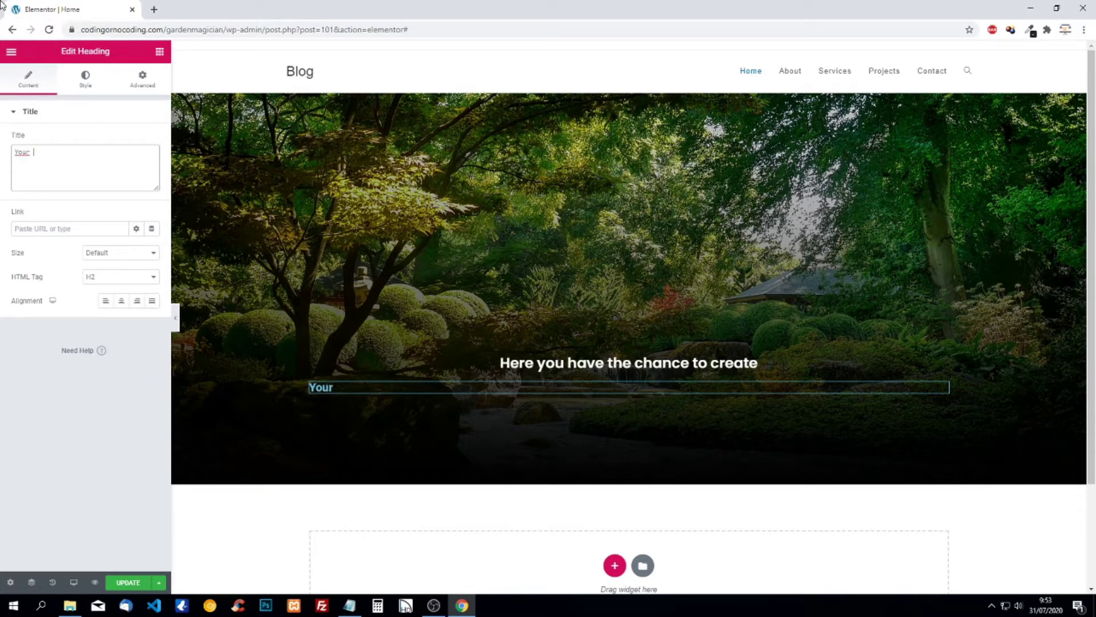
text(Own Dream Ga)
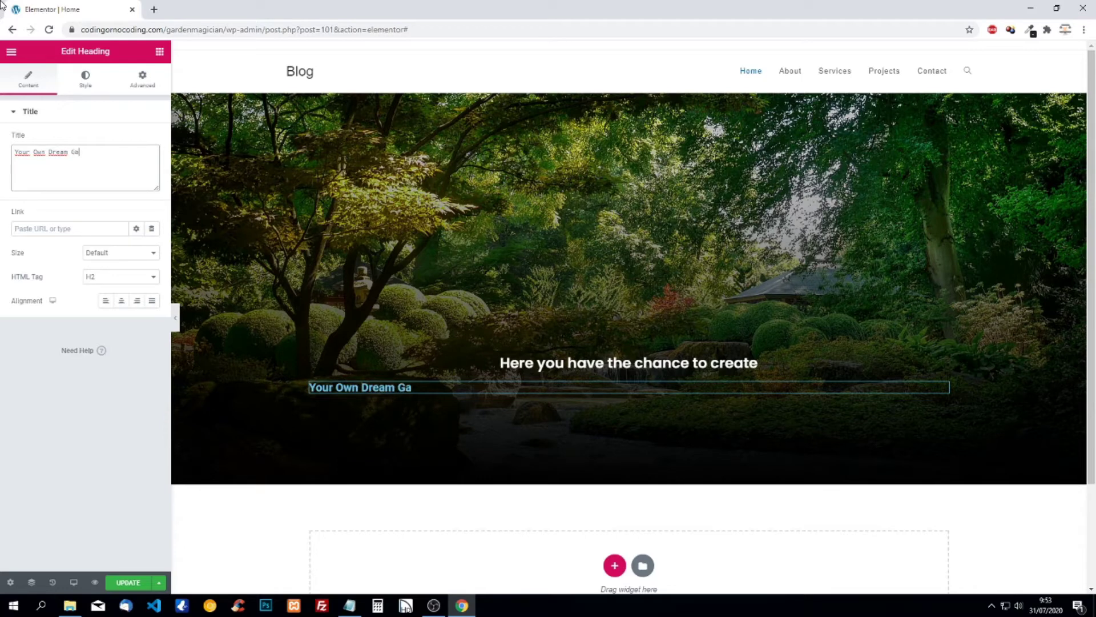
text(rden)
Step: Center the "Your Own Dream Garden" heading and set its HTML tag to H1
click(124, 304)
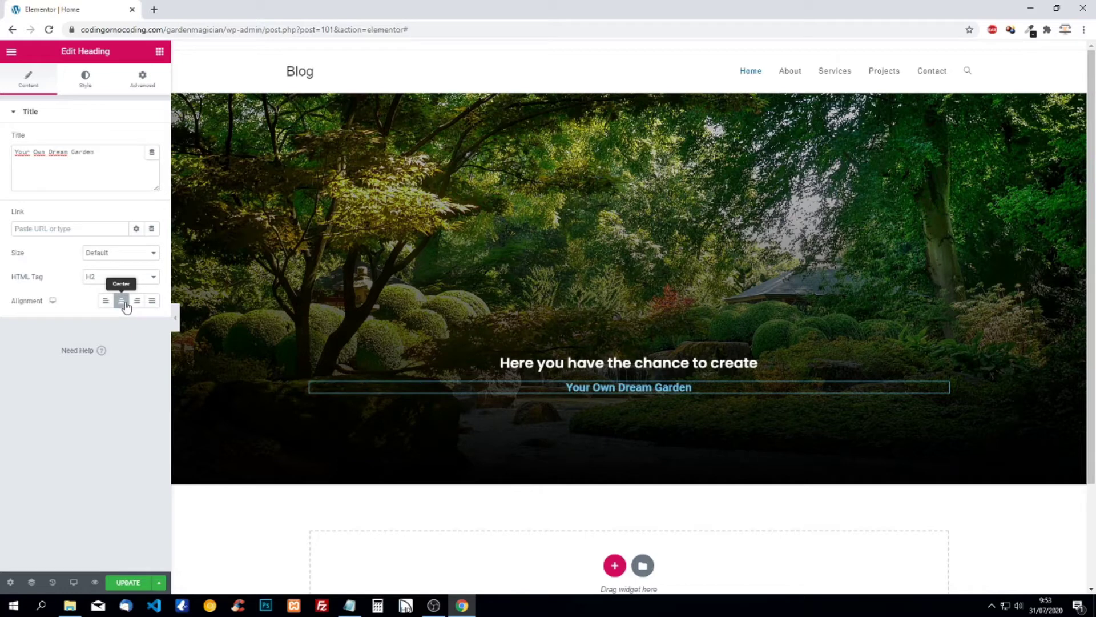
click(117, 277)
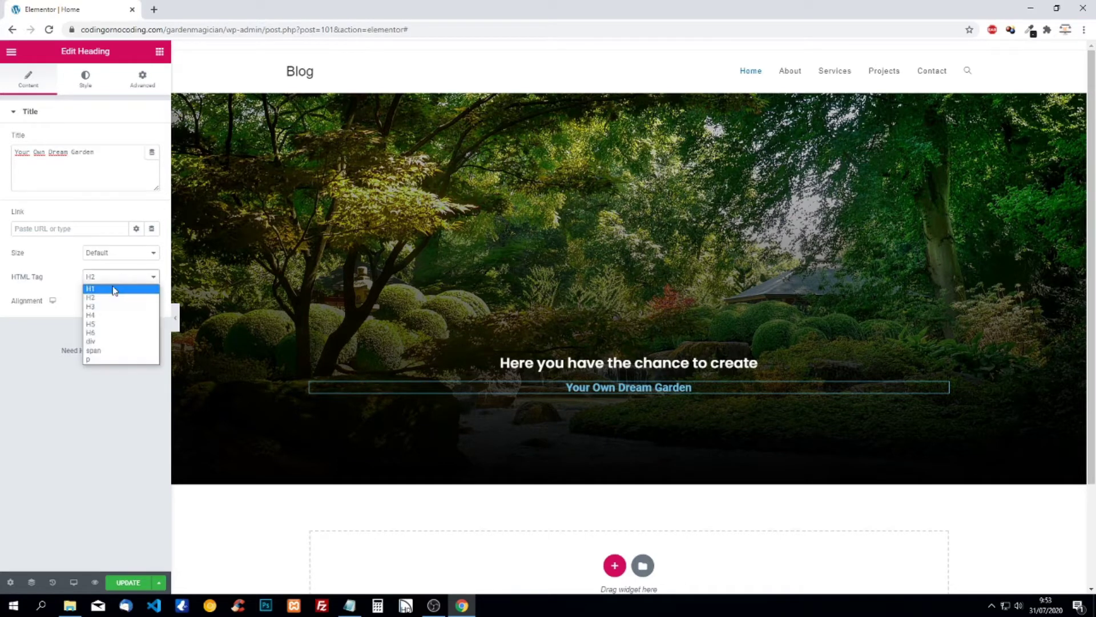
click(111, 288)
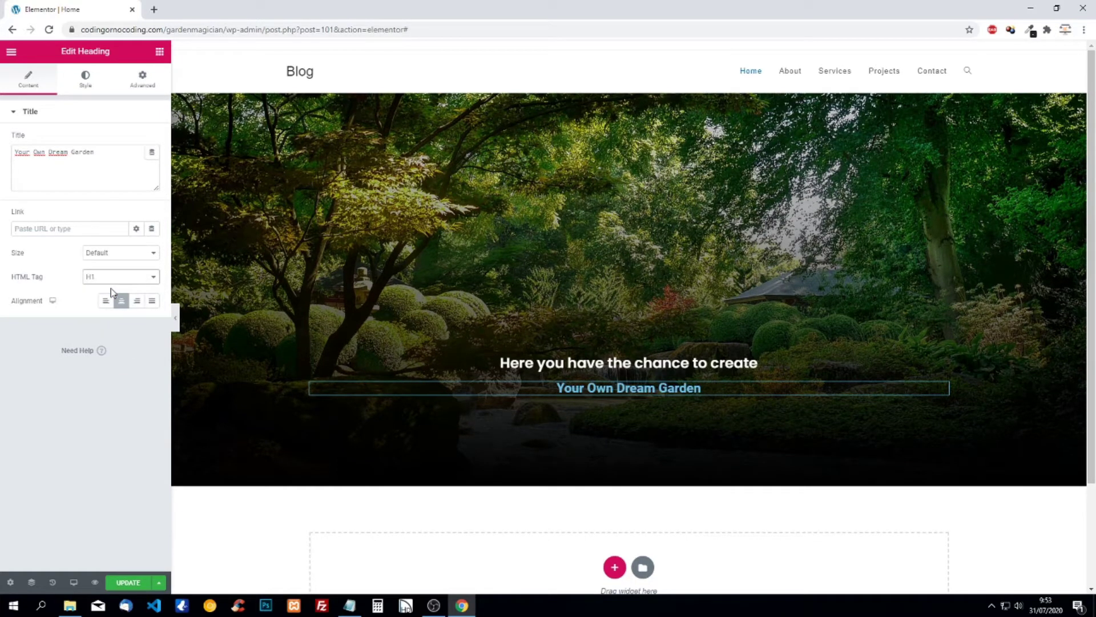
Step: Set the text color of the "Your Own Dream Garden" heading to white
click(84, 83)
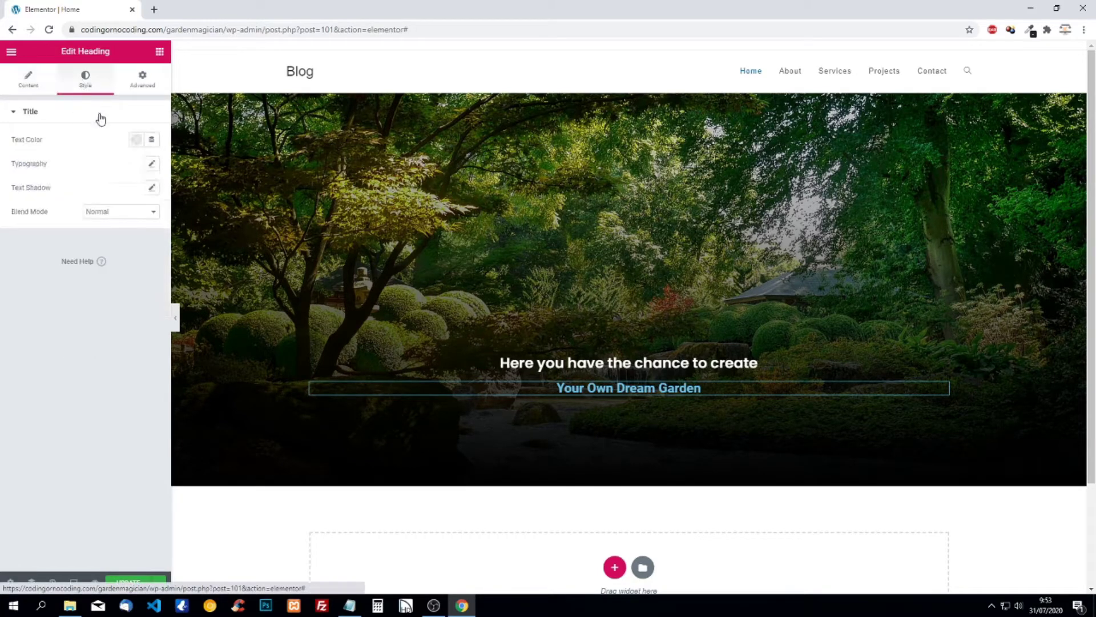
click(136, 140)
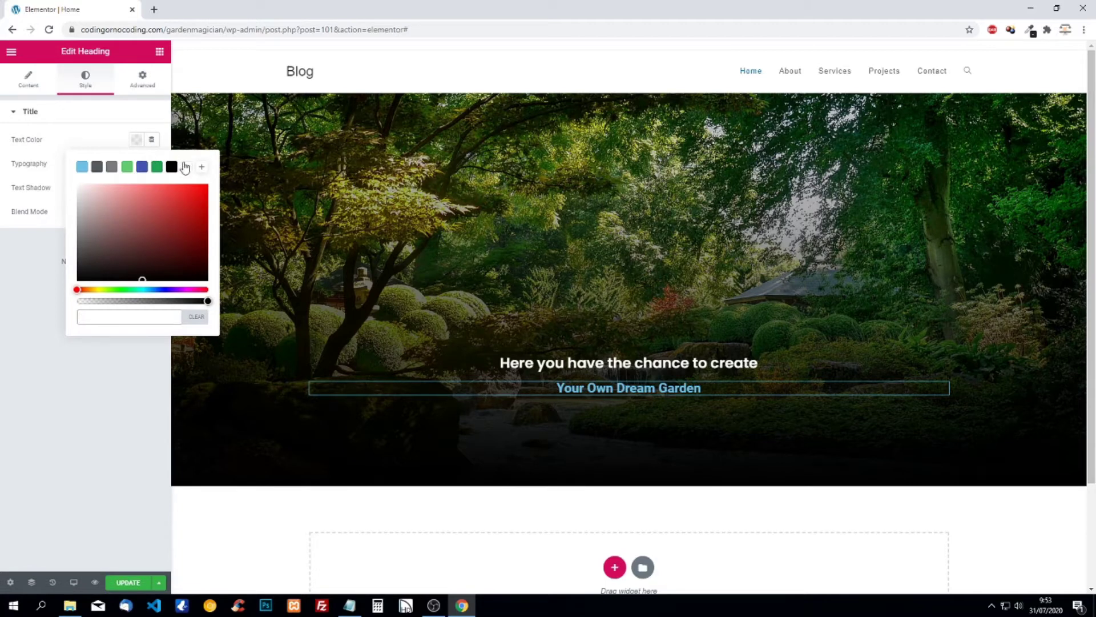
click(185, 167)
click(64, 133)
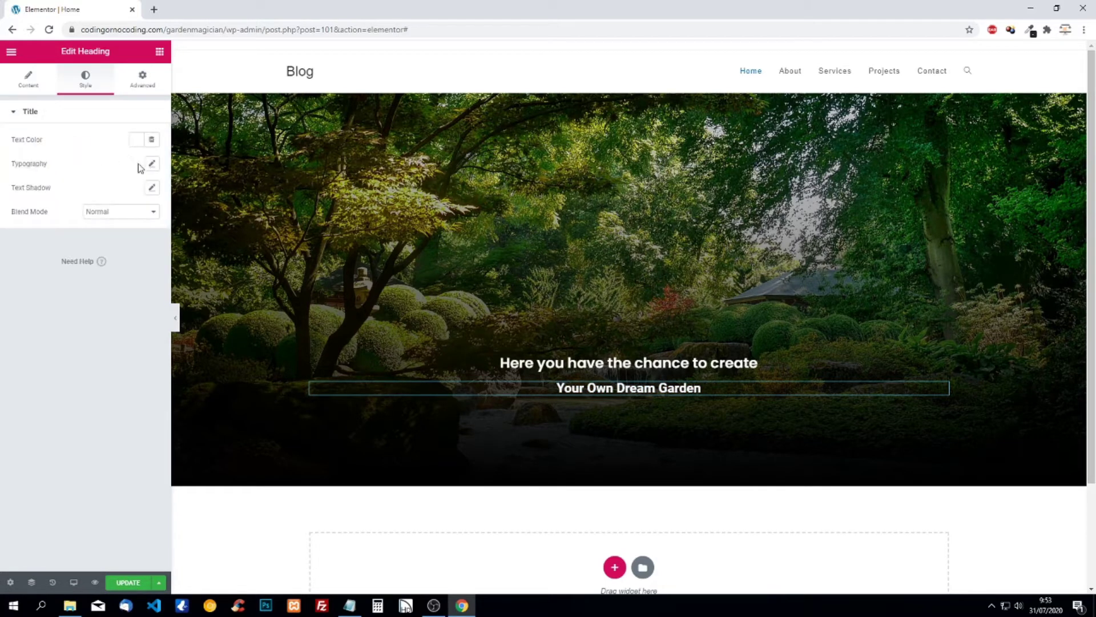
Step: Set the "Your Own Dream Garden" heading's typography to the Poppins font family at a size of 50 px
click(153, 165)
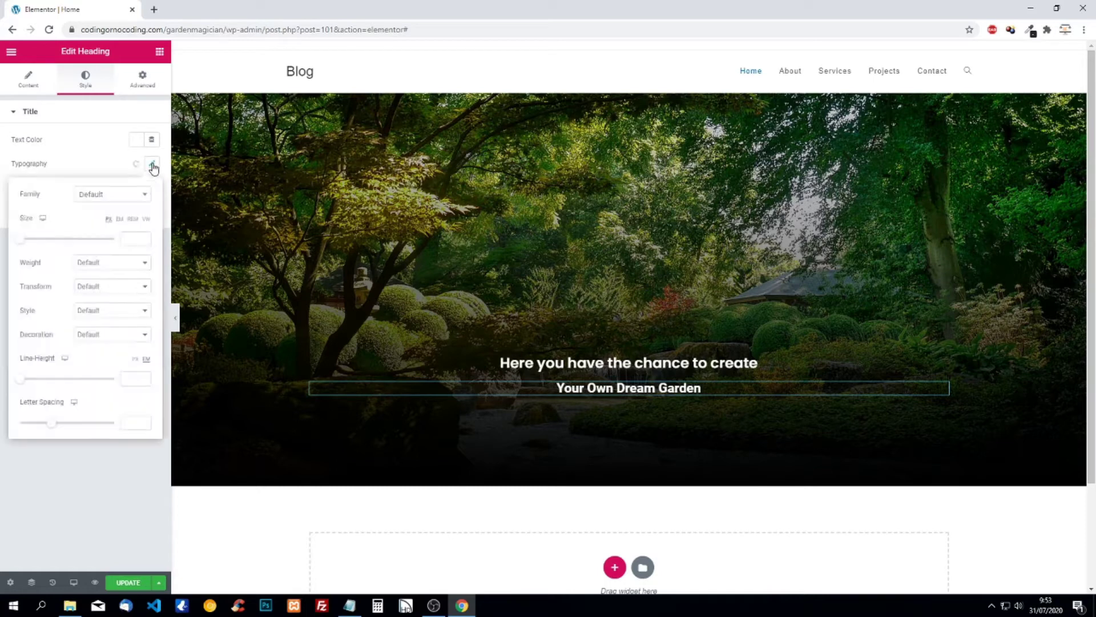
click(112, 197)
text(popp)
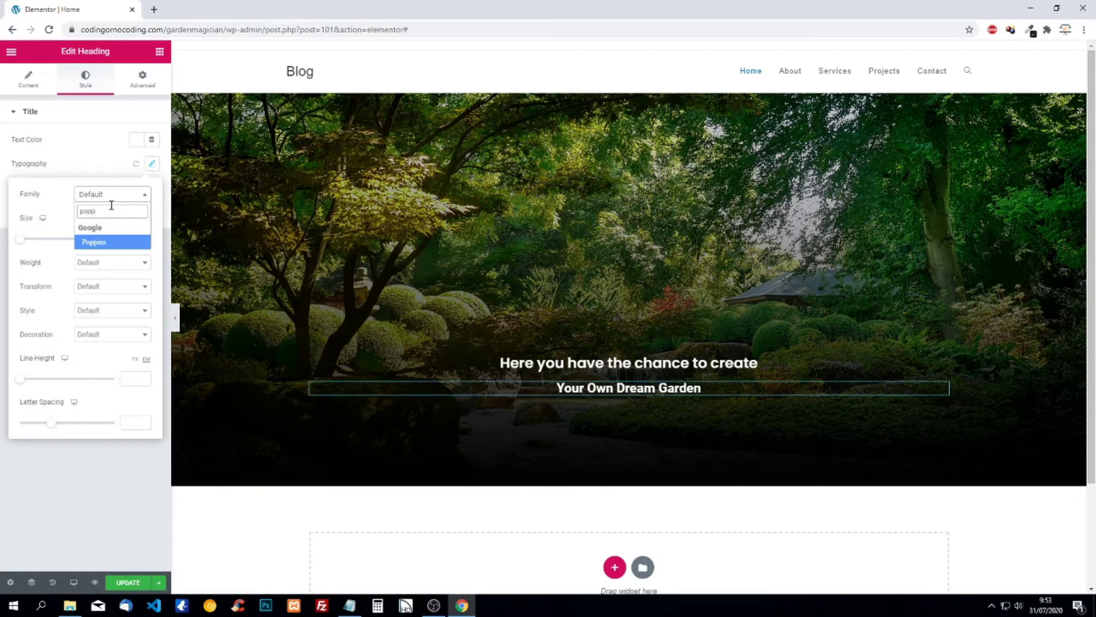
click(101, 242)
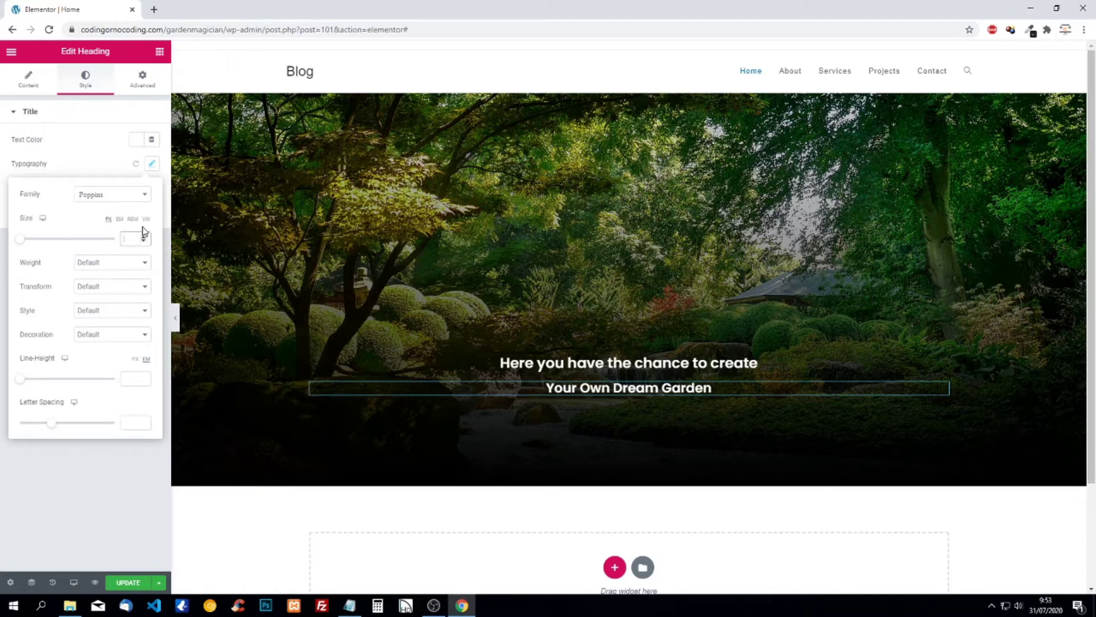
text(50)
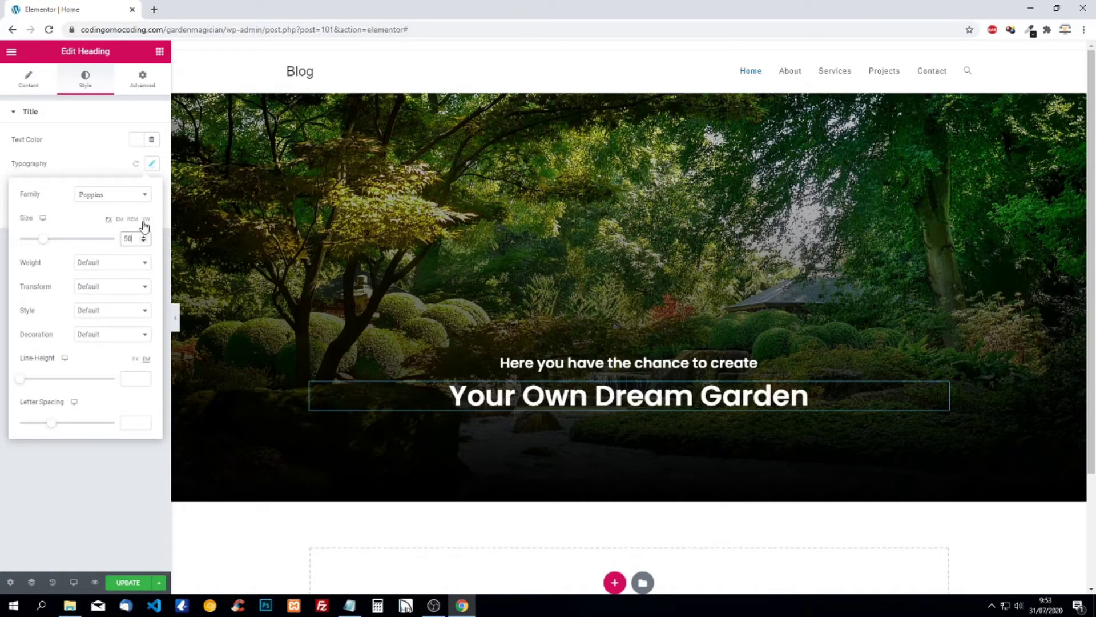
Step: Set the "Your Own Dream Garden" heading's text transform to Uppercase
click(98, 294)
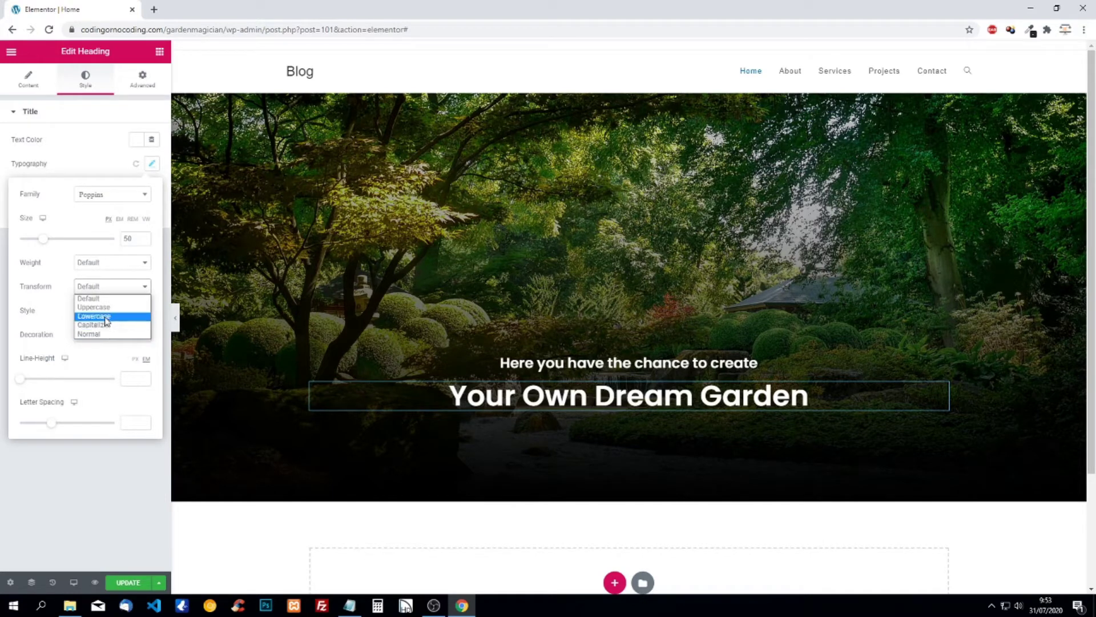
click(109, 311)
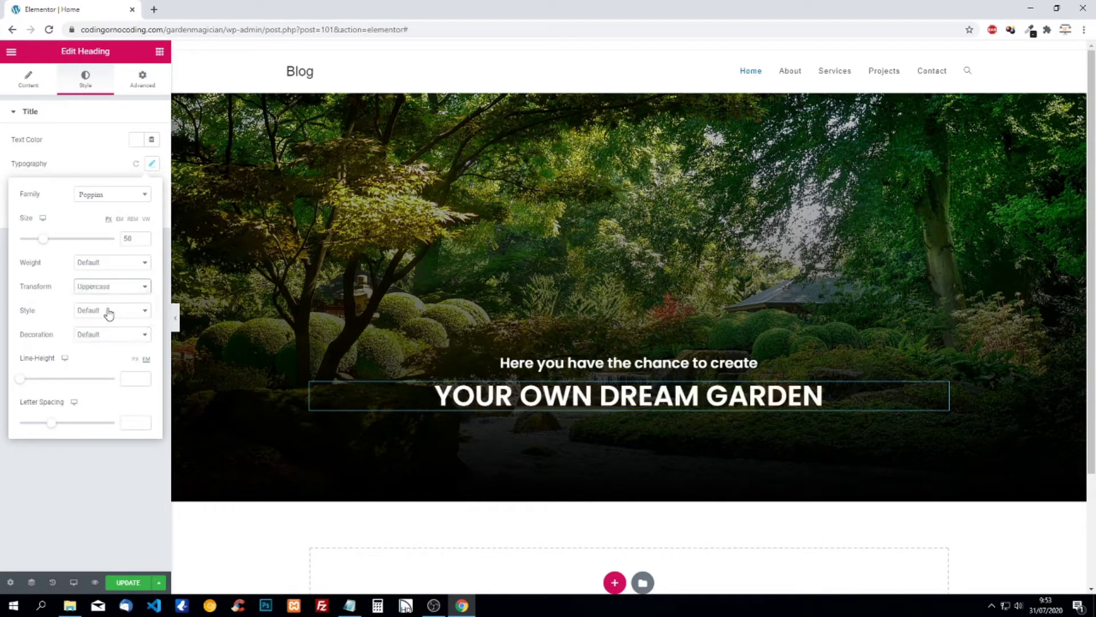
click(83, 151)
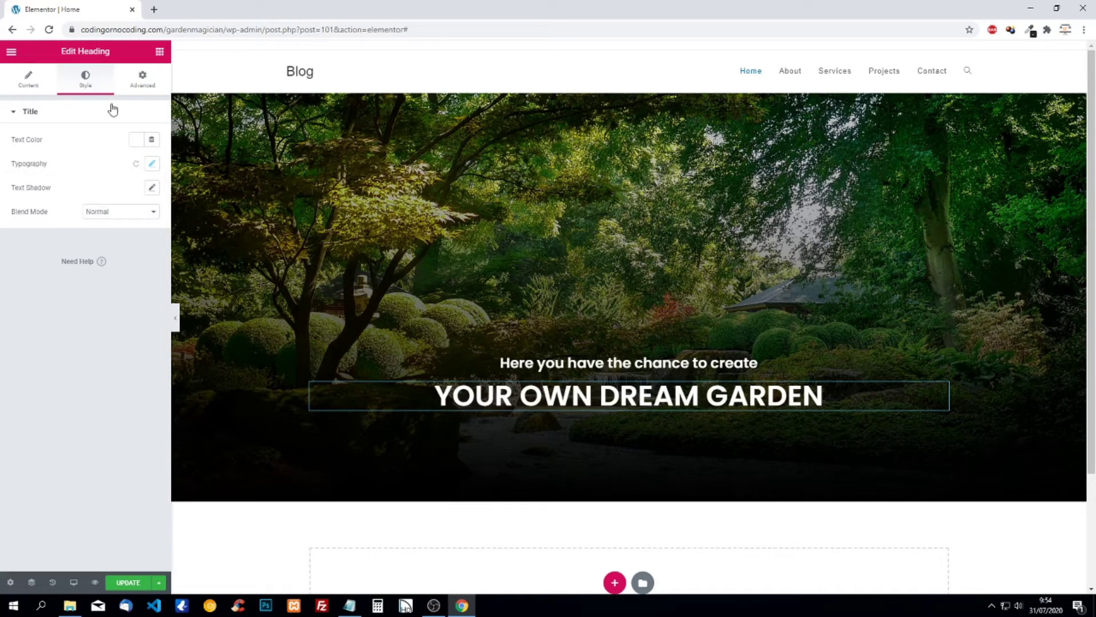
Step: Unlink the "Your Own Dream Garden" heading's padding values and set the top and bottom padding to 30 px each
click(142, 79)
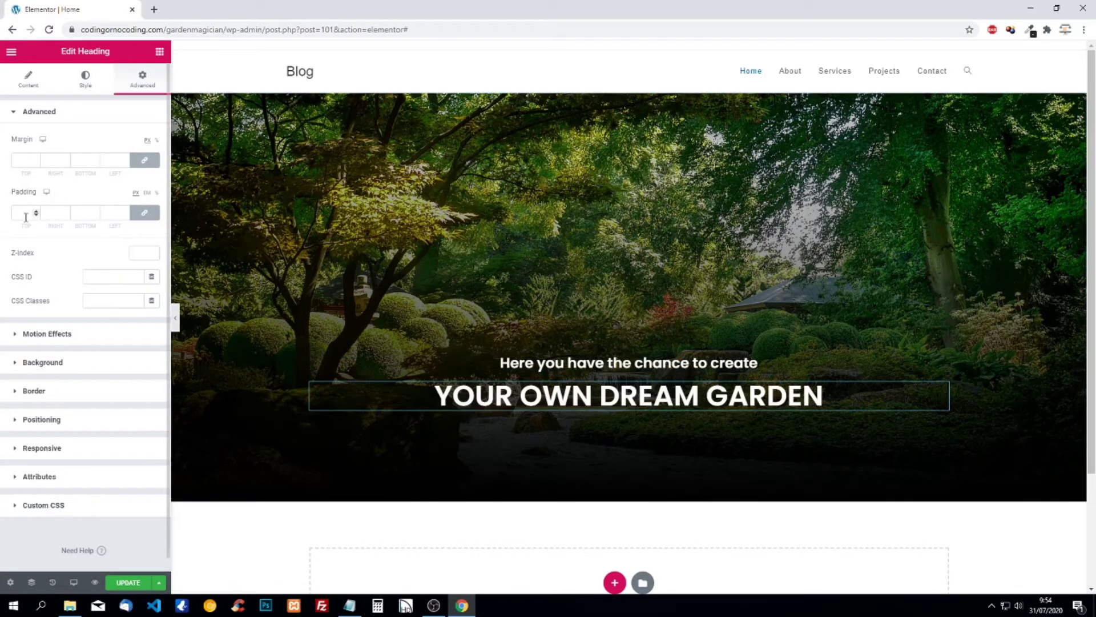
click(145, 215)
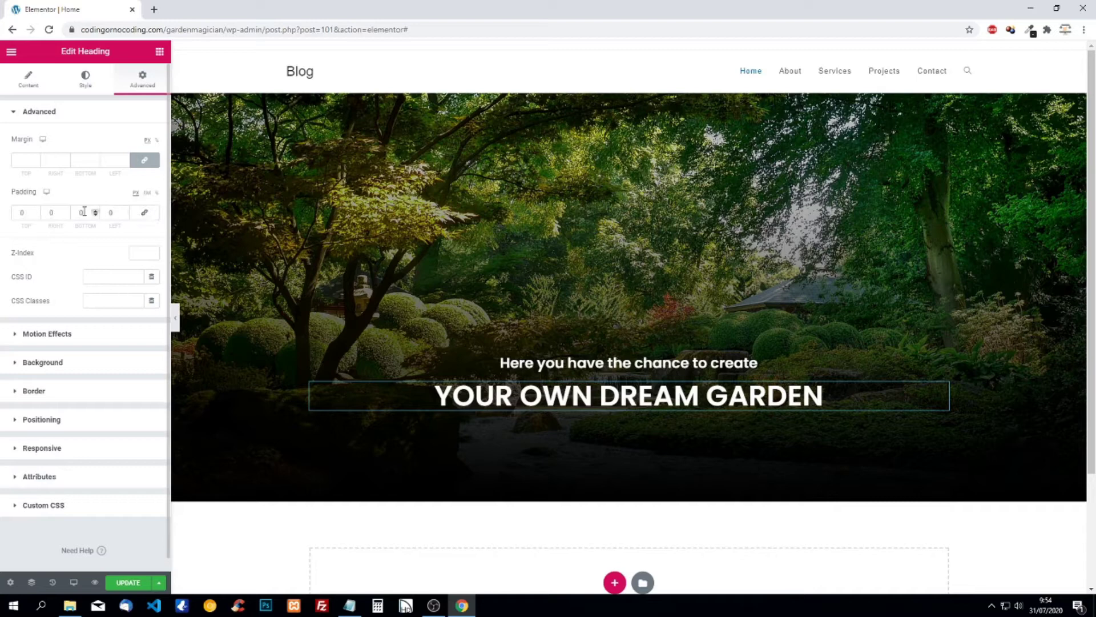
click(18, 215)
text(30)
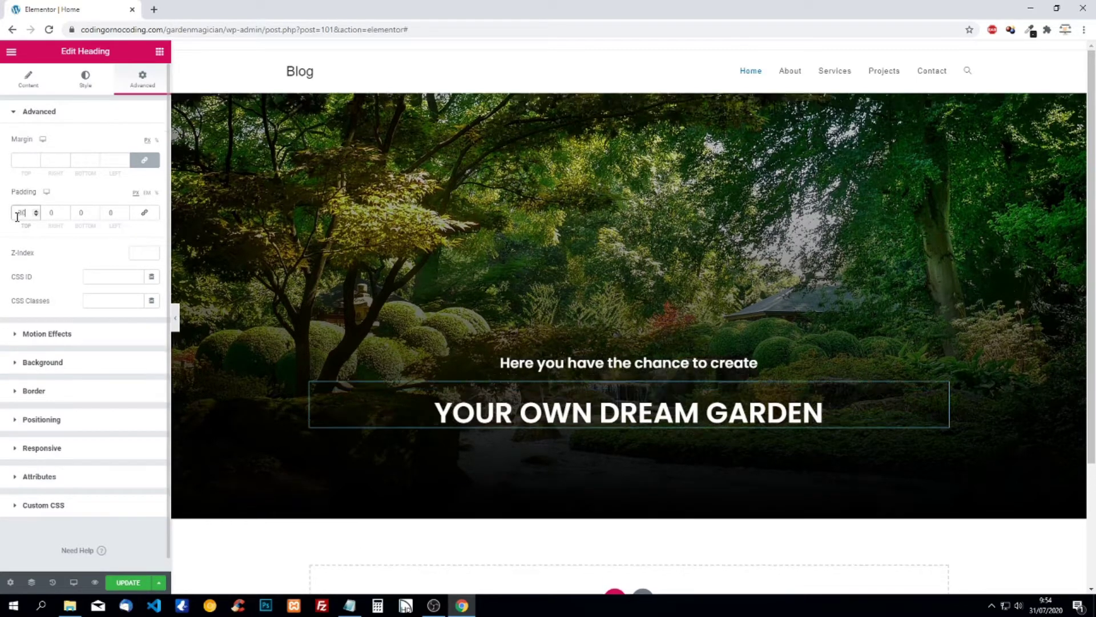
click(87, 211)
text(30)
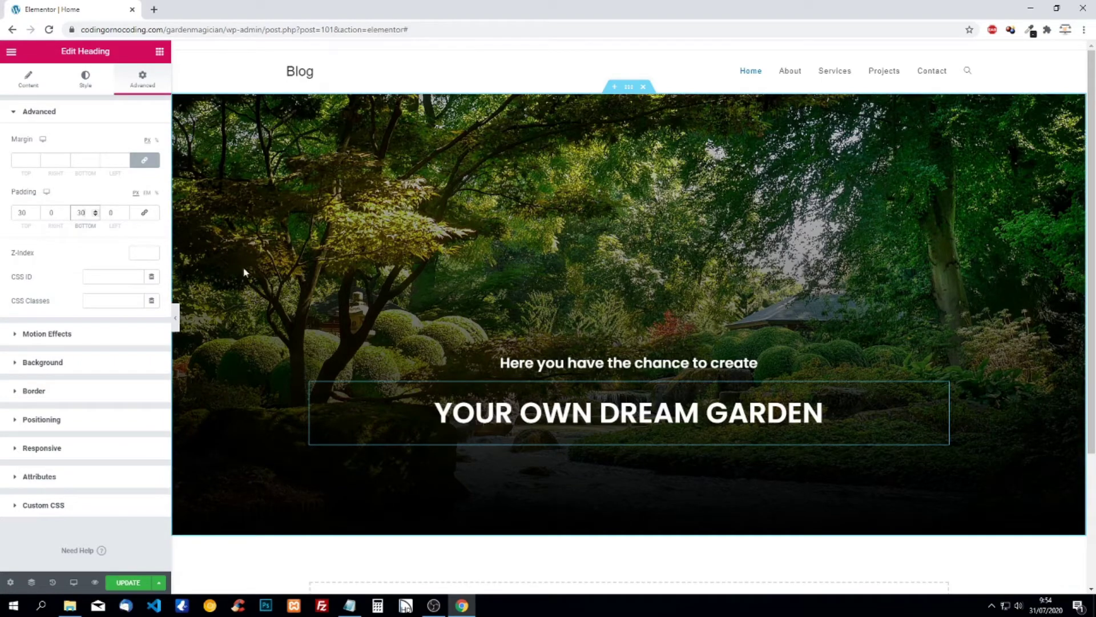
Step: Add a Text Editor widget below the main heading reading "Take a look at our finished projects and see what we have to offer to help you create the garden you want"
click(160, 53)
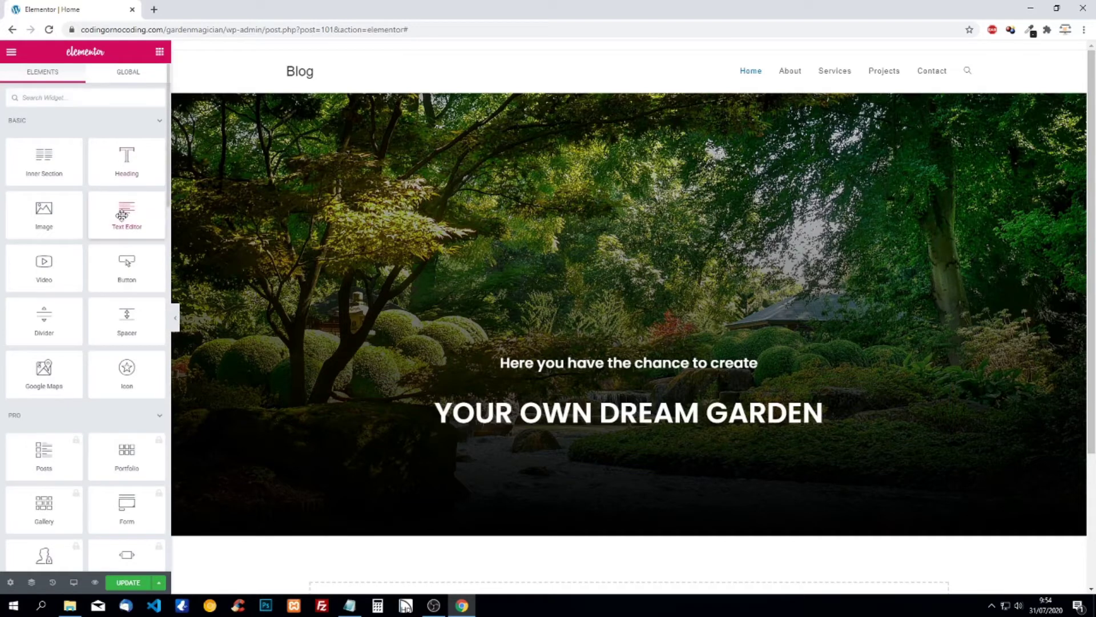
drag(122, 215, 597, 448)
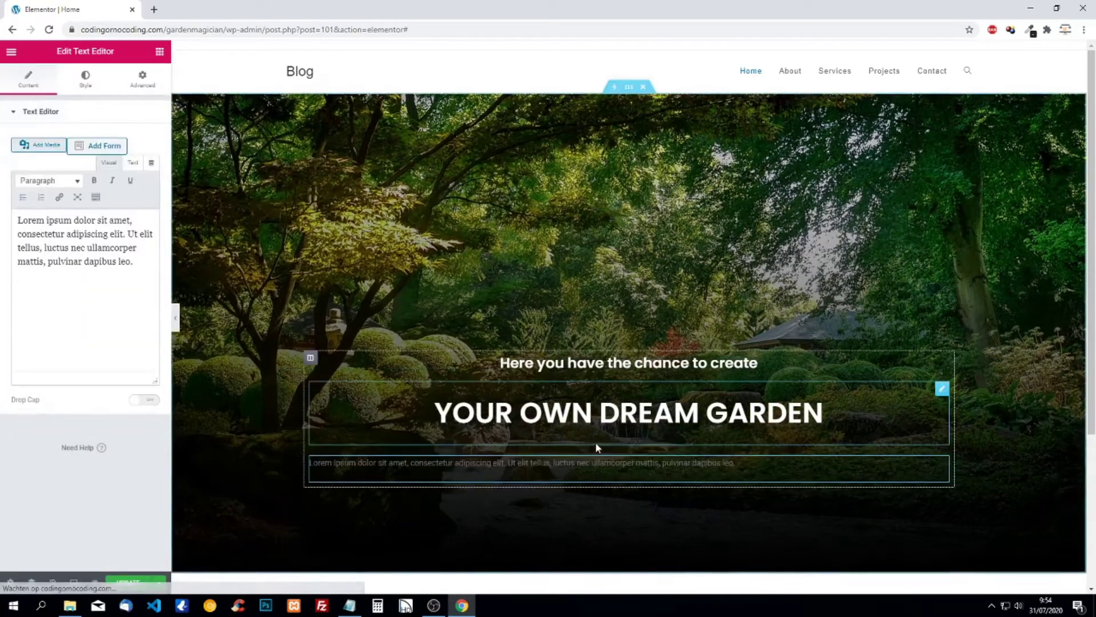
drag(140, 264, 3, 201)
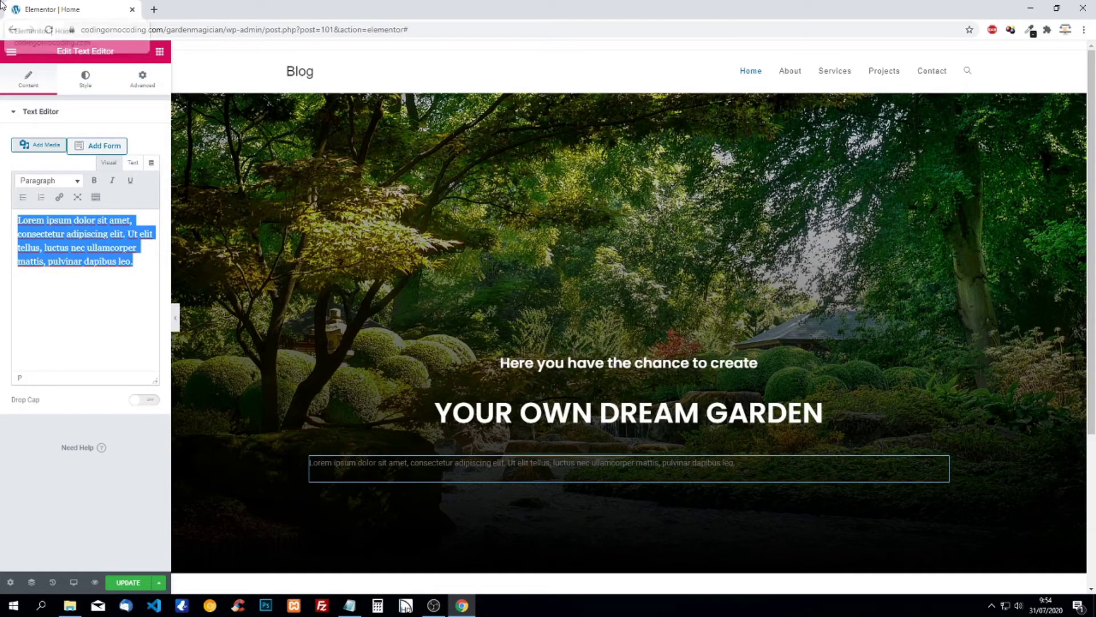
text(Take a loo)
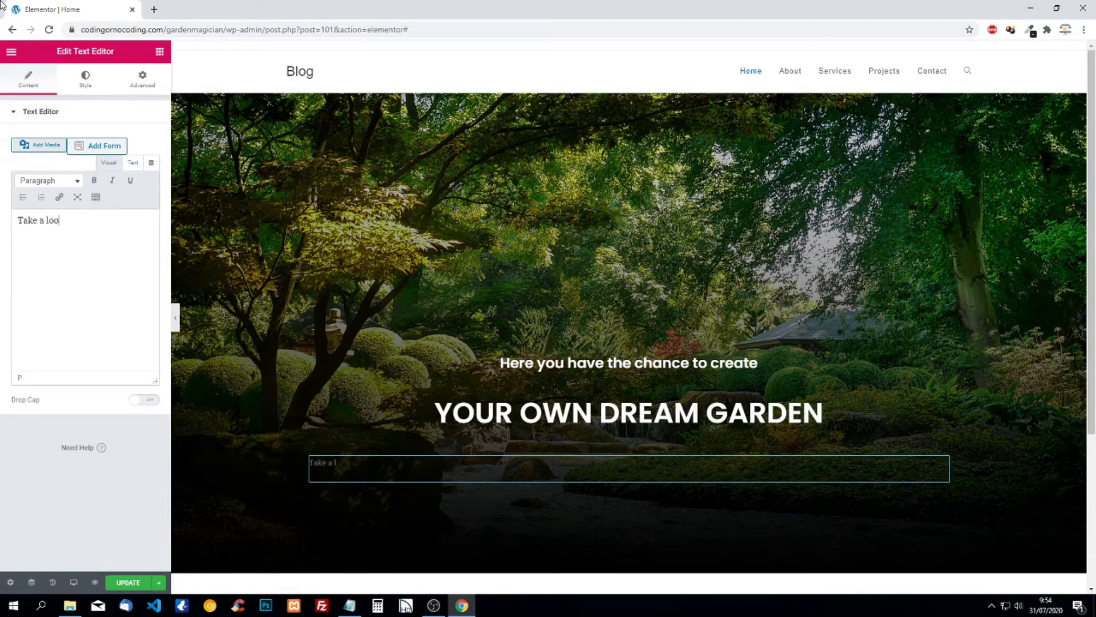
text(k at our finished pro)
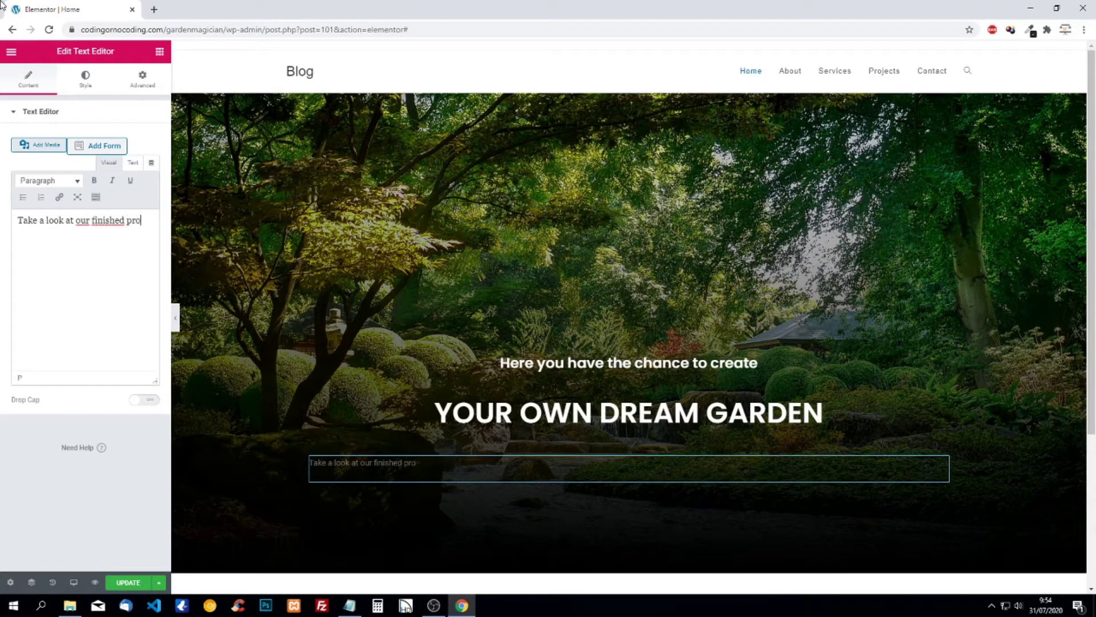
text(jects and s)
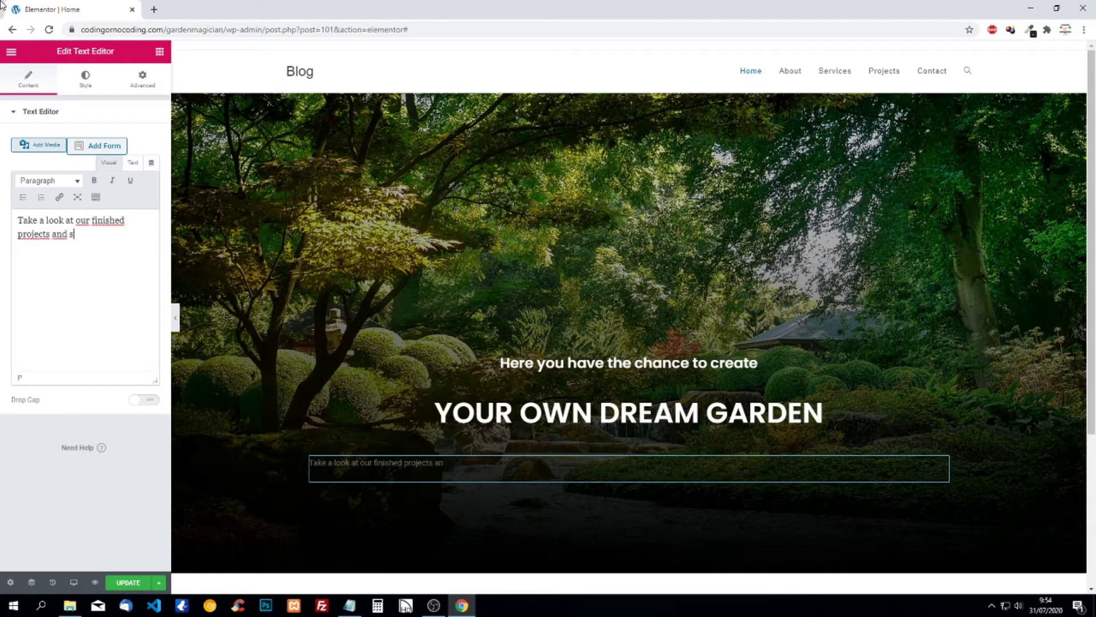
text(ee what we have to of)
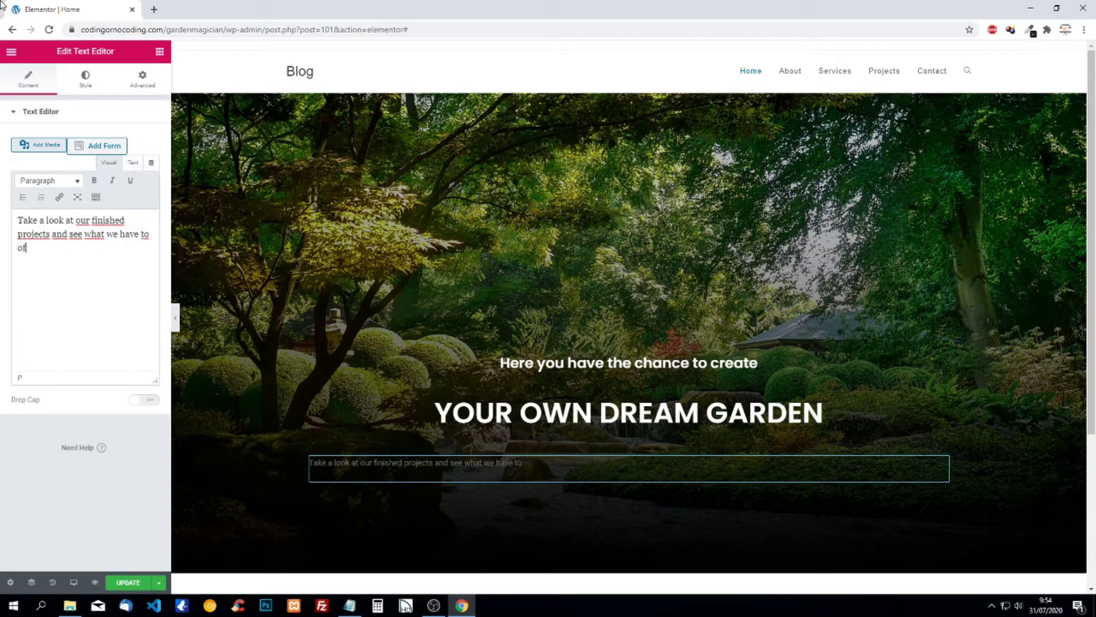
text(fer to help you cre)
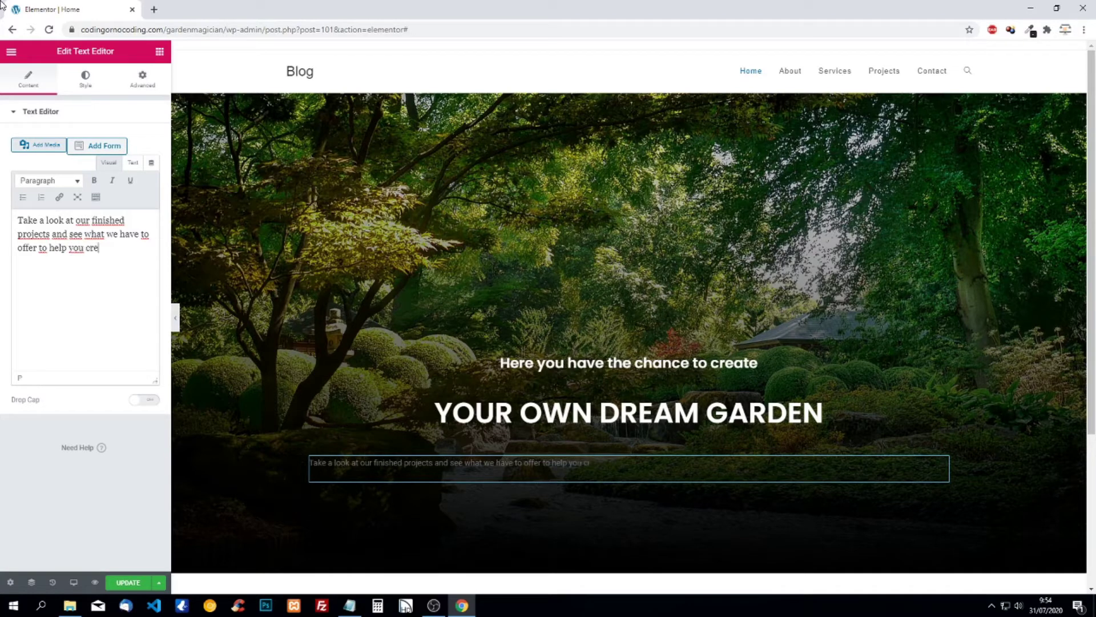
text(ate the garden you )
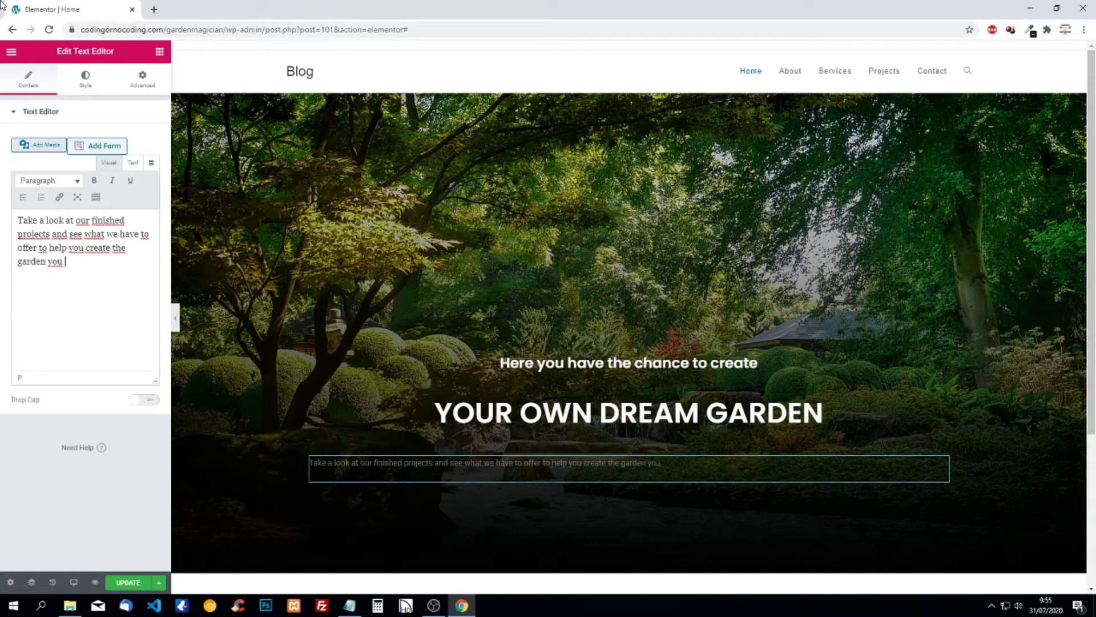
text(want)
Step: Center the hero section's paragraph text and set its text color to white (#FFFFFF)
click(85, 80)
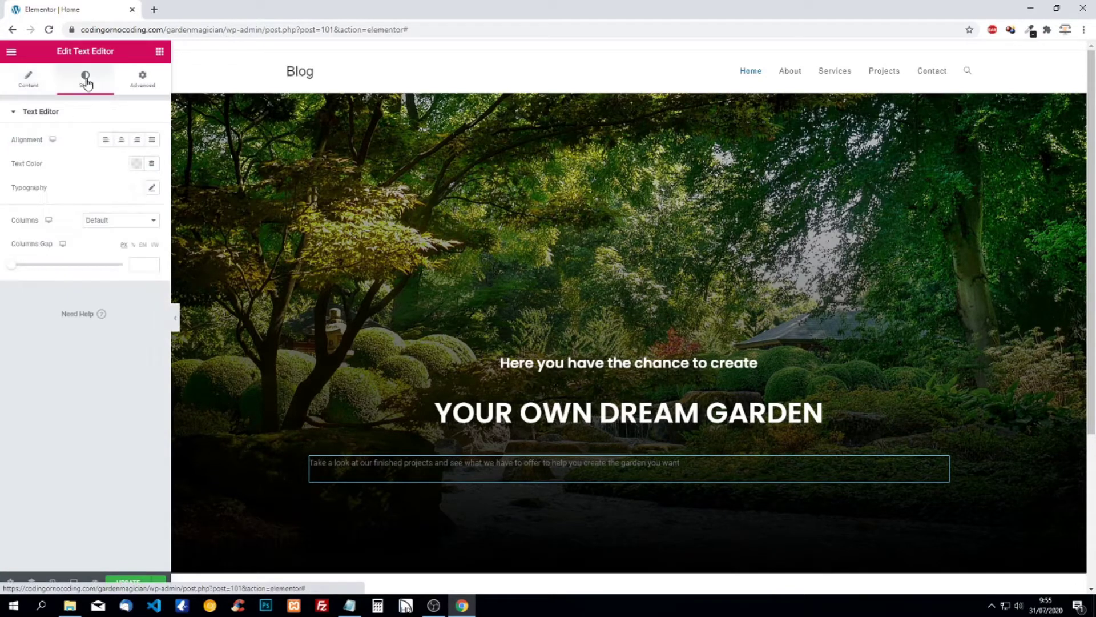
click(122, 142)
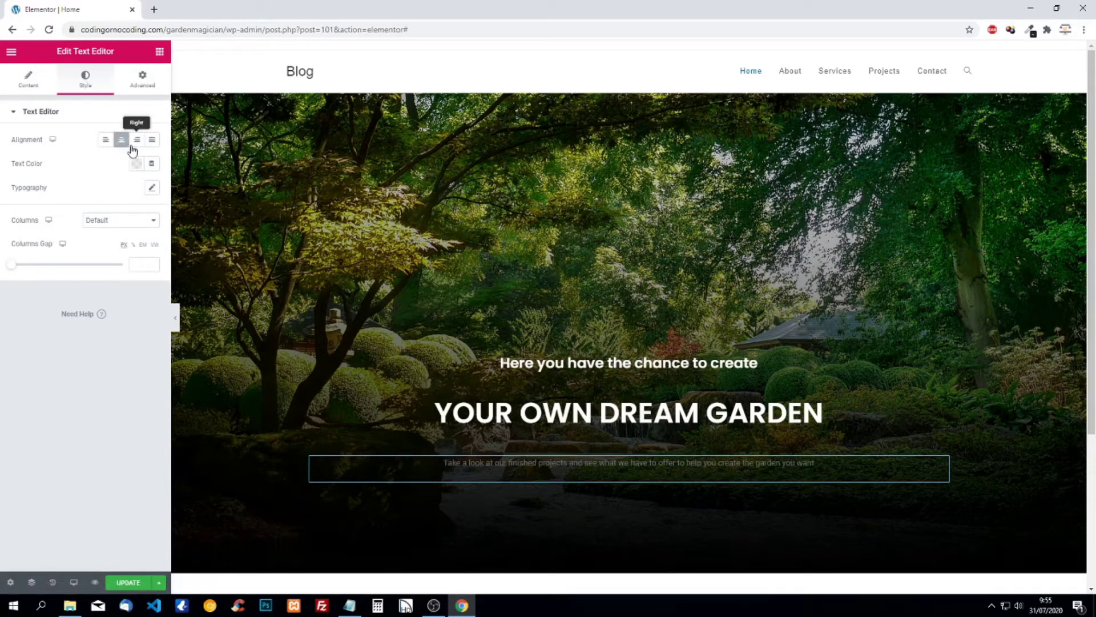
click(138, 166)
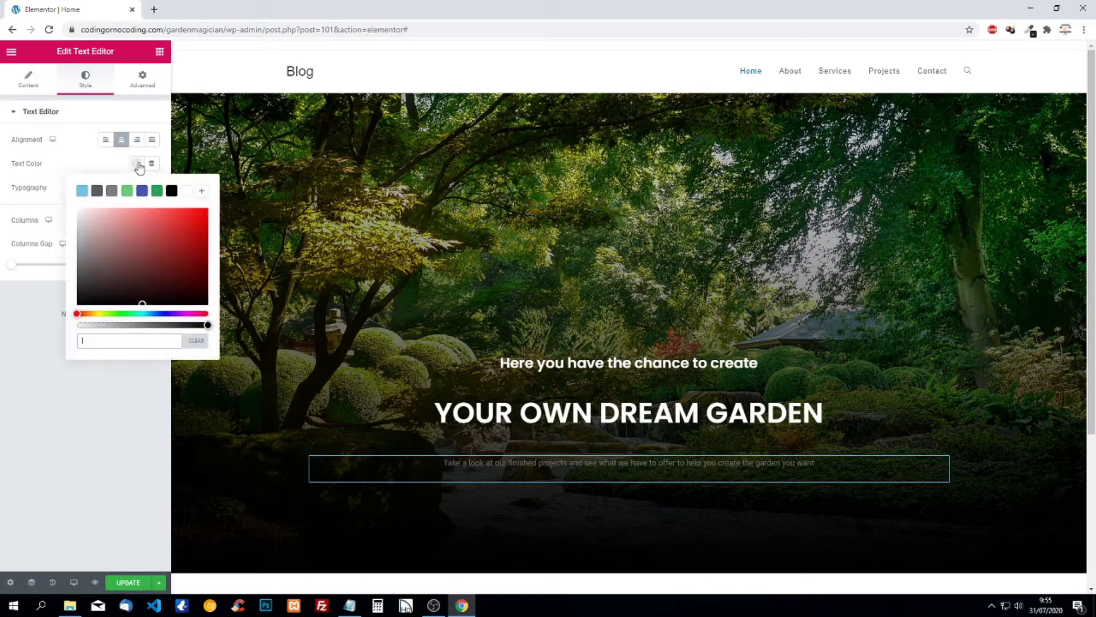
click(187, 191)
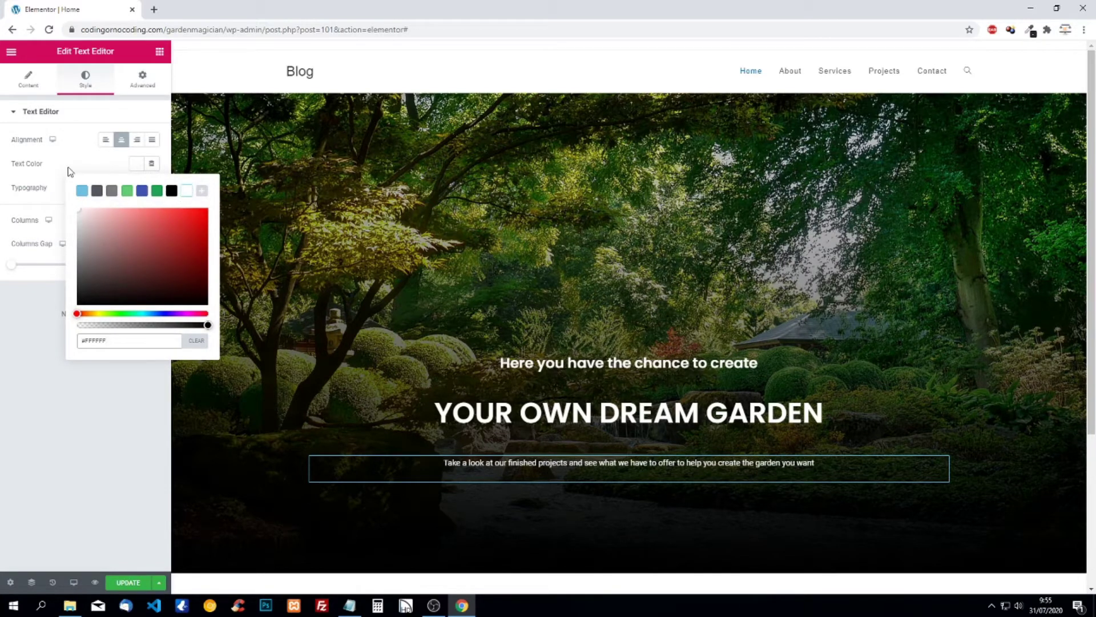
click(70, 170)
Step: Set the hero paragraph's typography to the Poppins font family at a size of 17 px
click(151, 187)
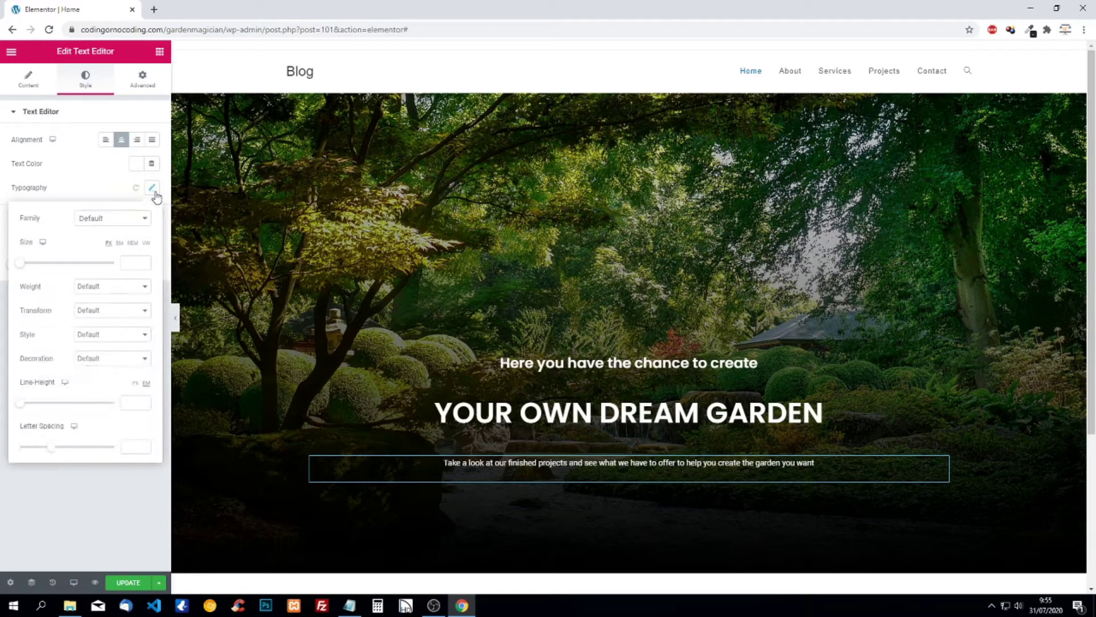
click(118, 217)
text(p)
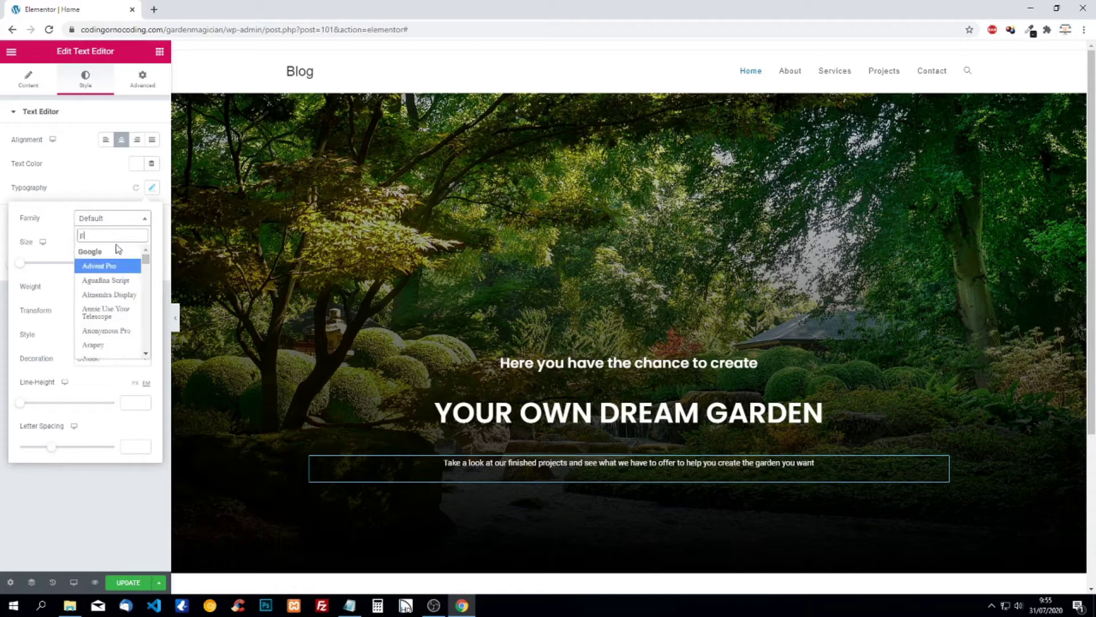
text(ol)
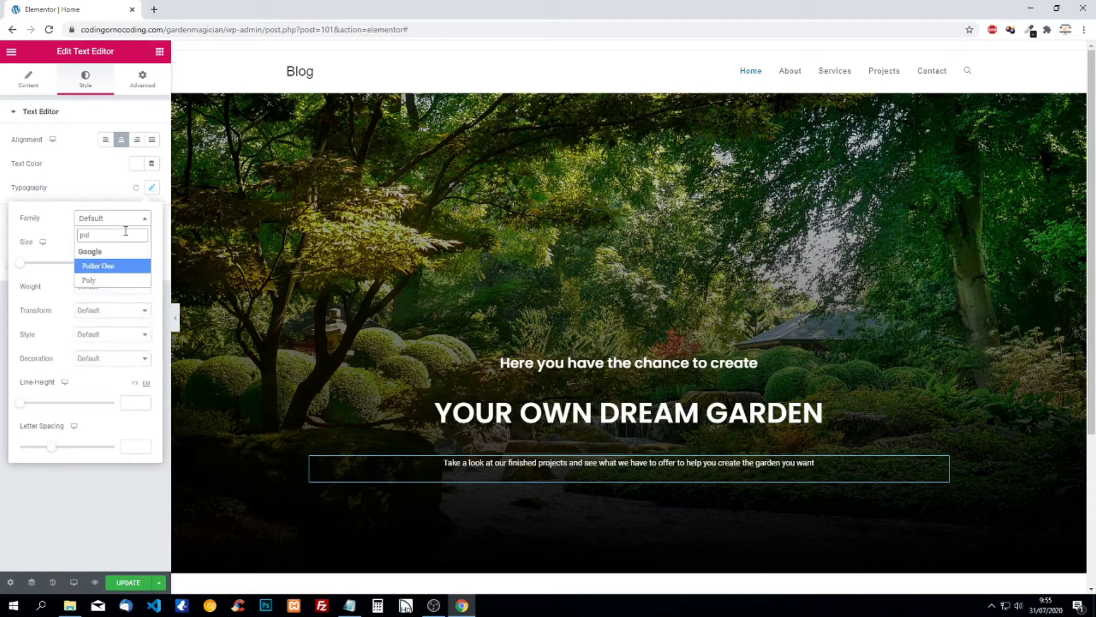
key(BackSpace)
text(p)
click(116, 269)
click(130, 262)
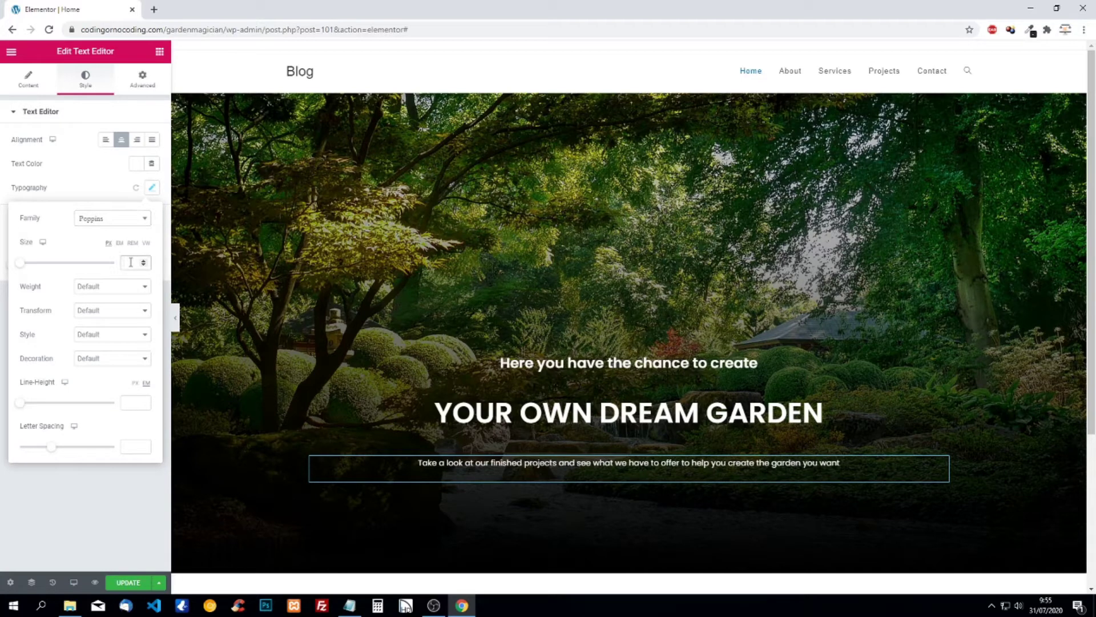
text(18)
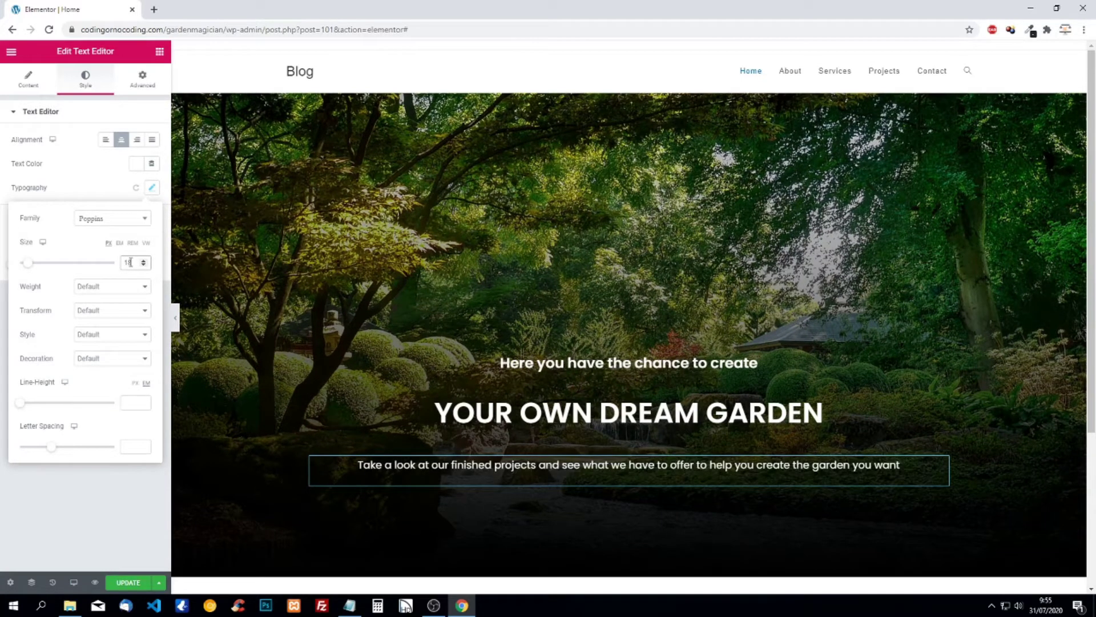
key(BackSpace)
text(6)
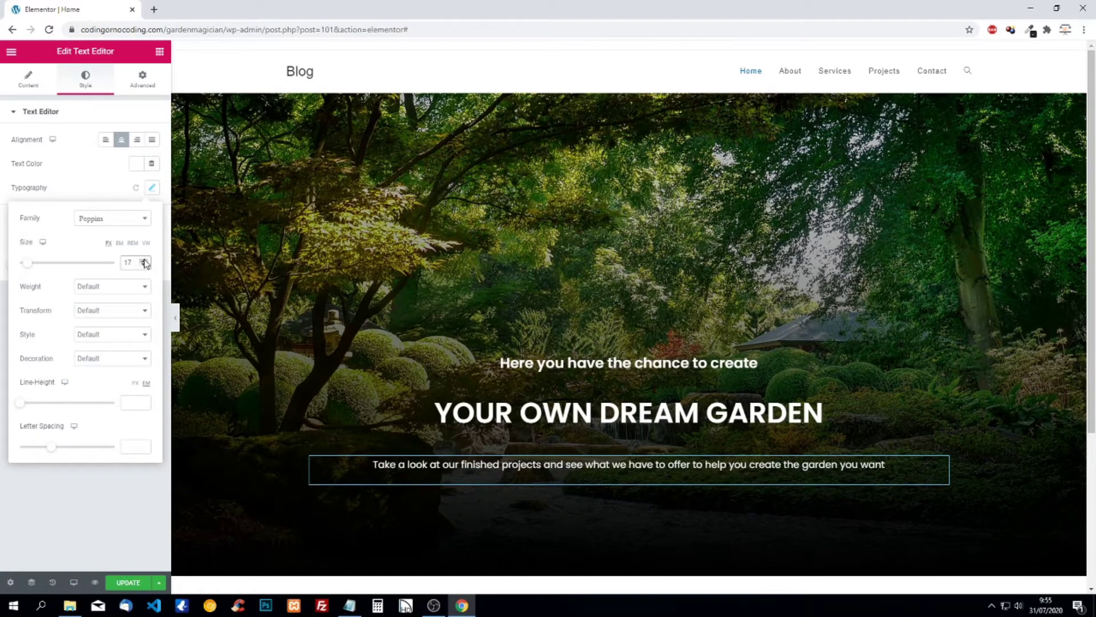
click(66, 168)
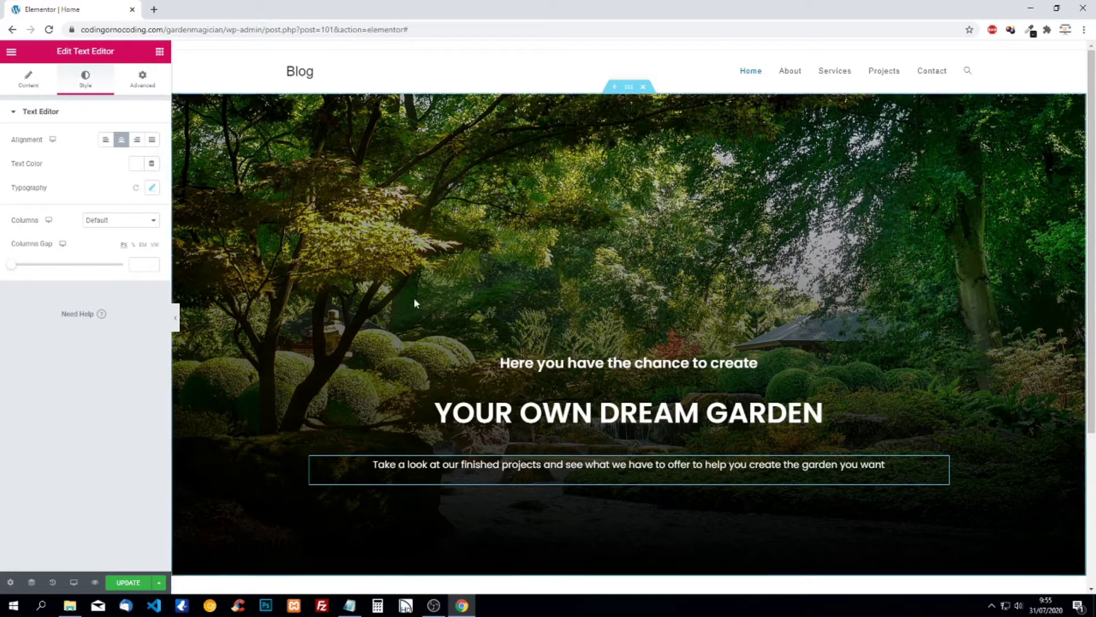
Step: Add two Button widgets below the paragraph text in the garden section
scroll(417, 297, down, 2)
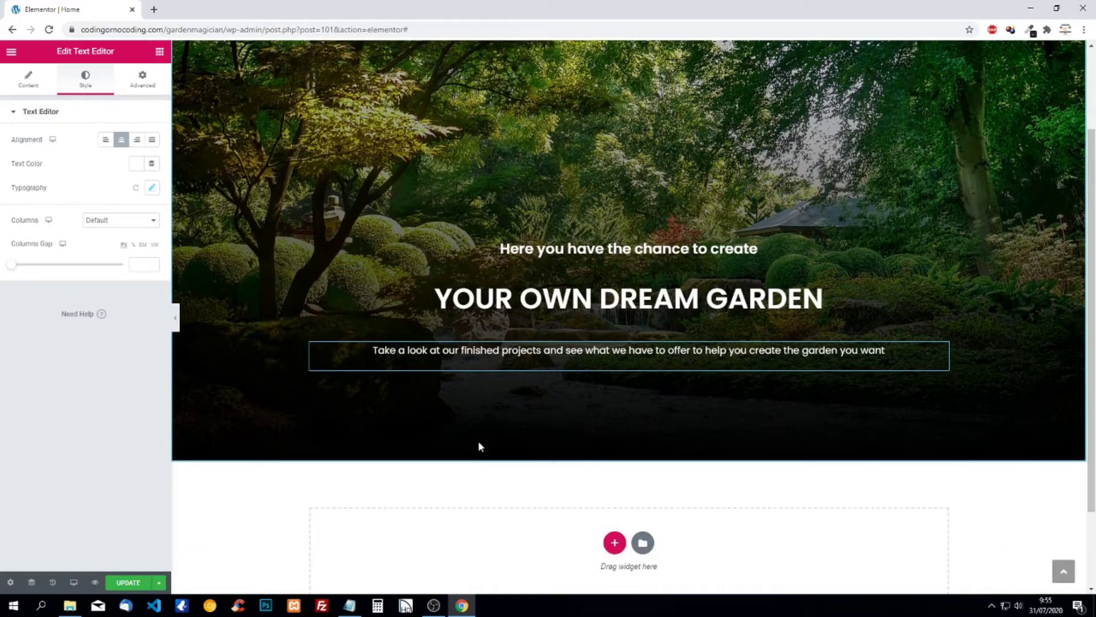
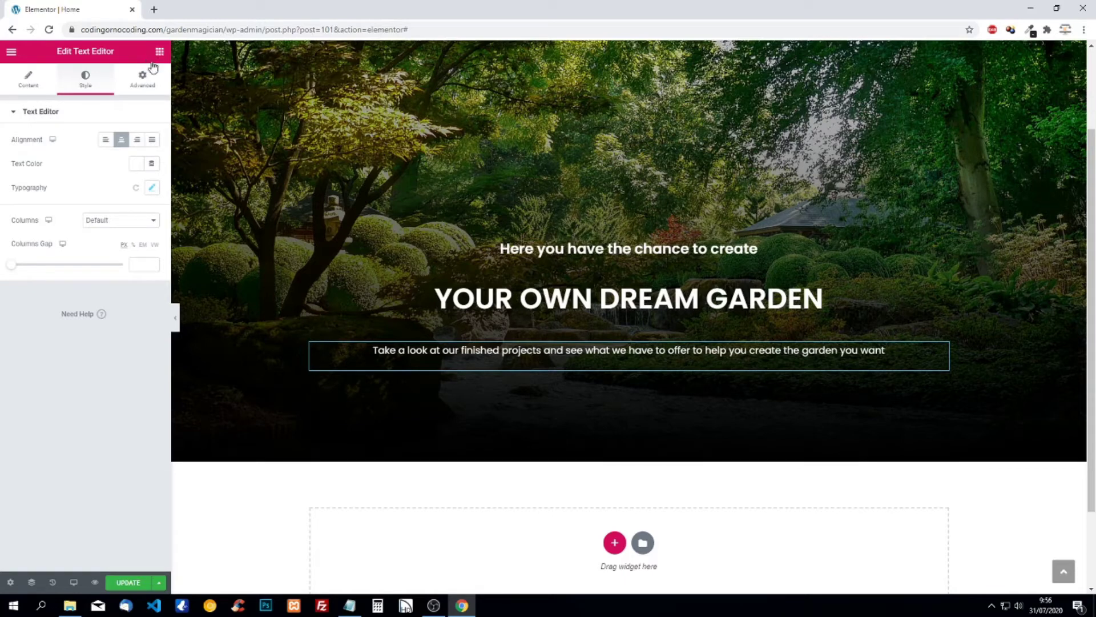
click(160, 53)
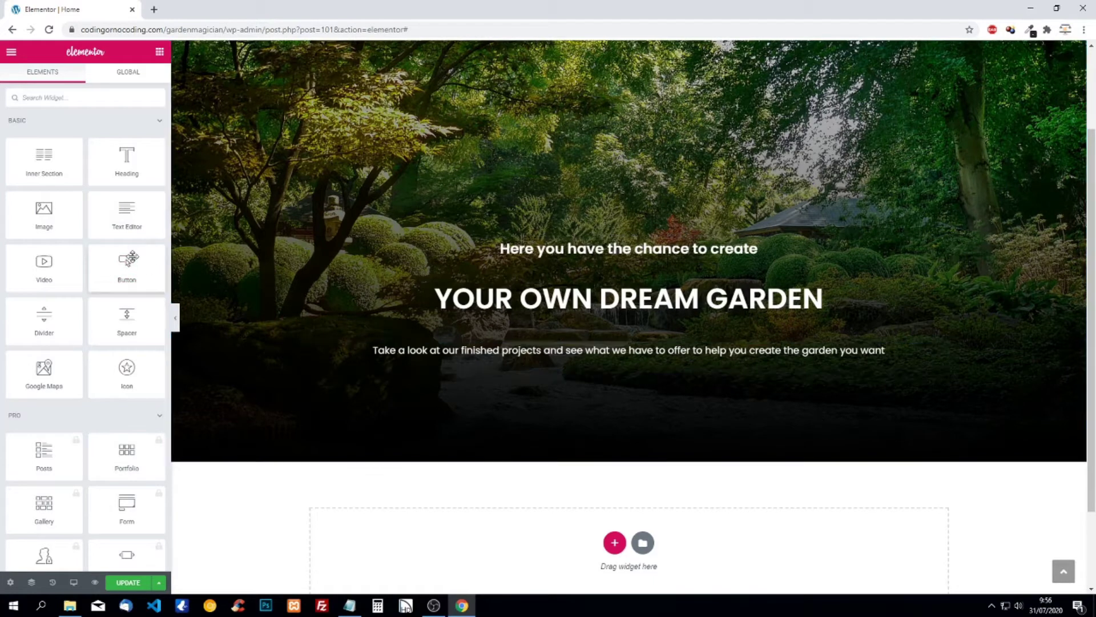
drag(126, 262, 502, 368)
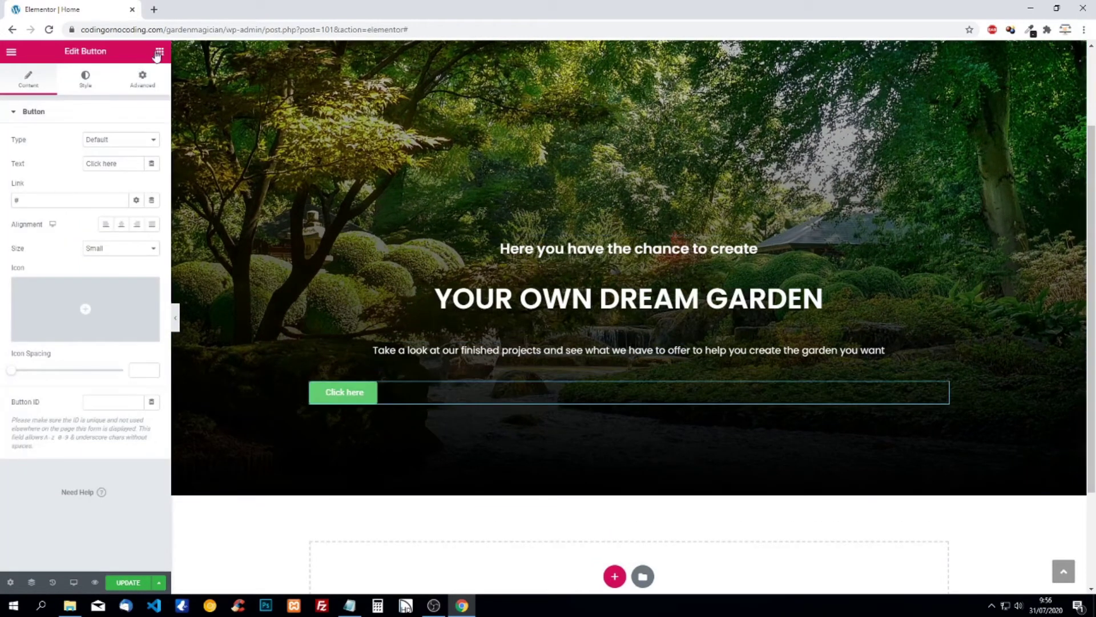
click(159, 51)
drag(126, 267, 814, 391)
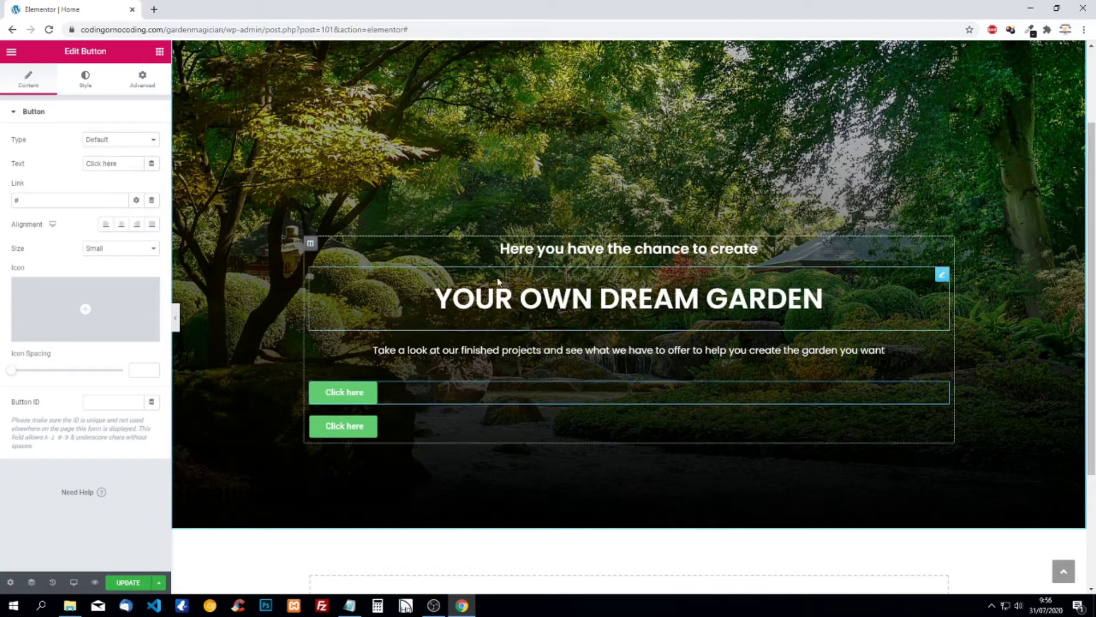
Step: Delete both Button widgets from the garden section
right_click(939, 390)
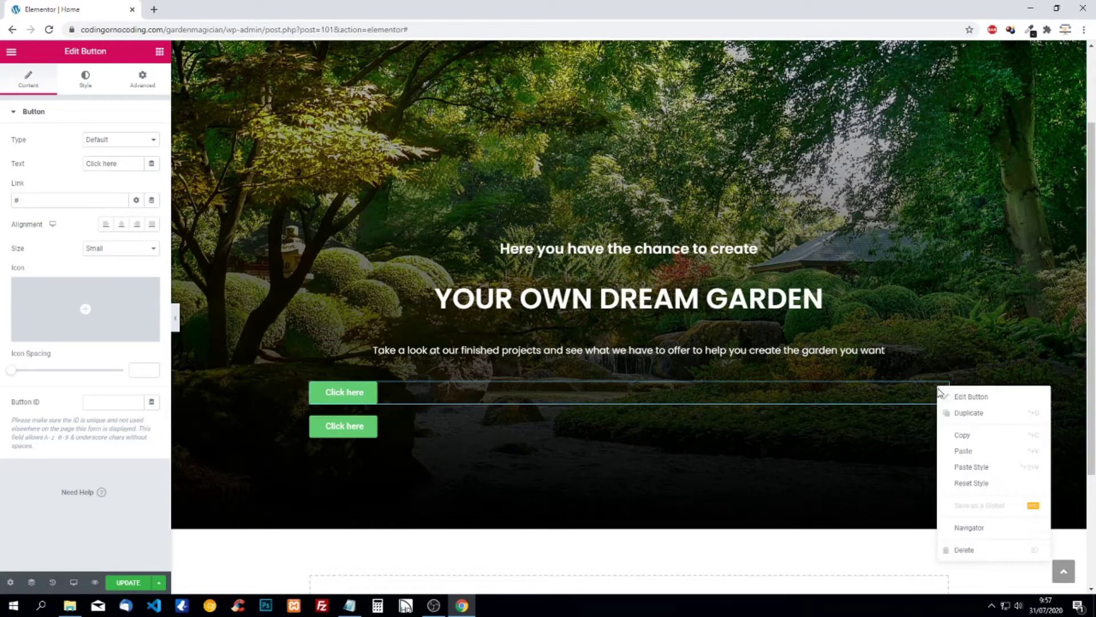
click(966, 551)
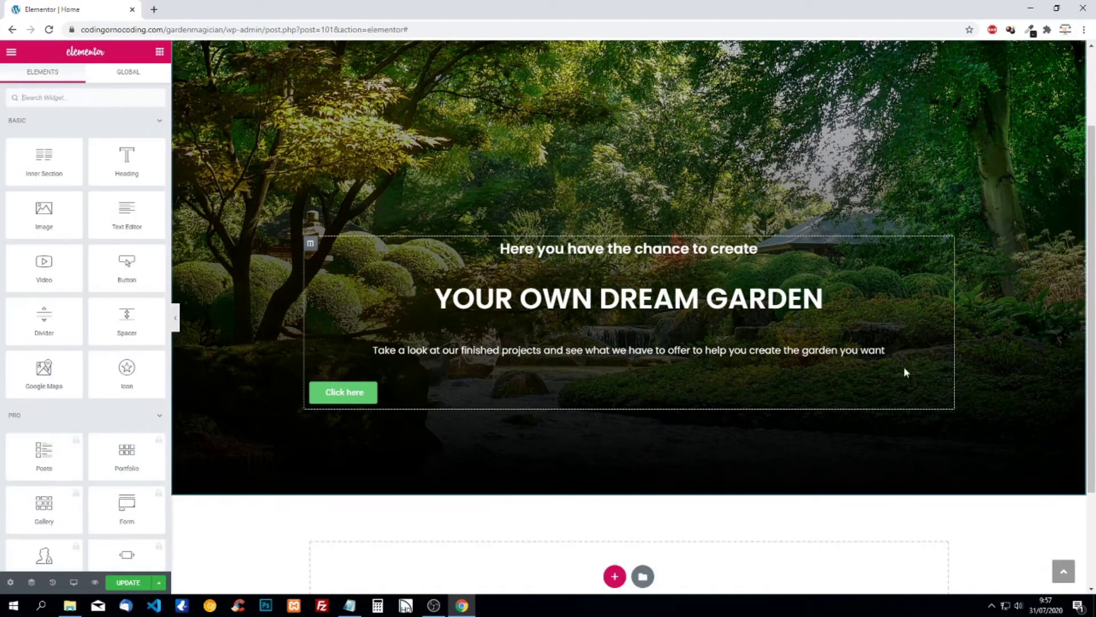
right_click(939, 390)
click(965, 551)
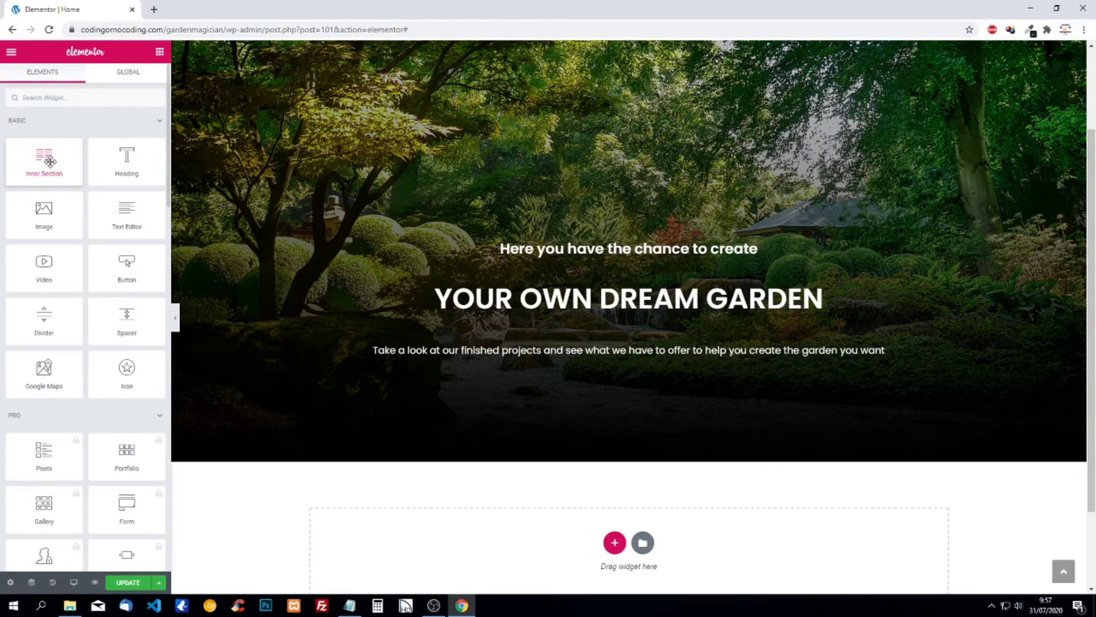
Step: Add a two-column inner section below the hero paragraph and place a Button widget with the text "Projects" in its first column
drag(50, 162, 616, 361)
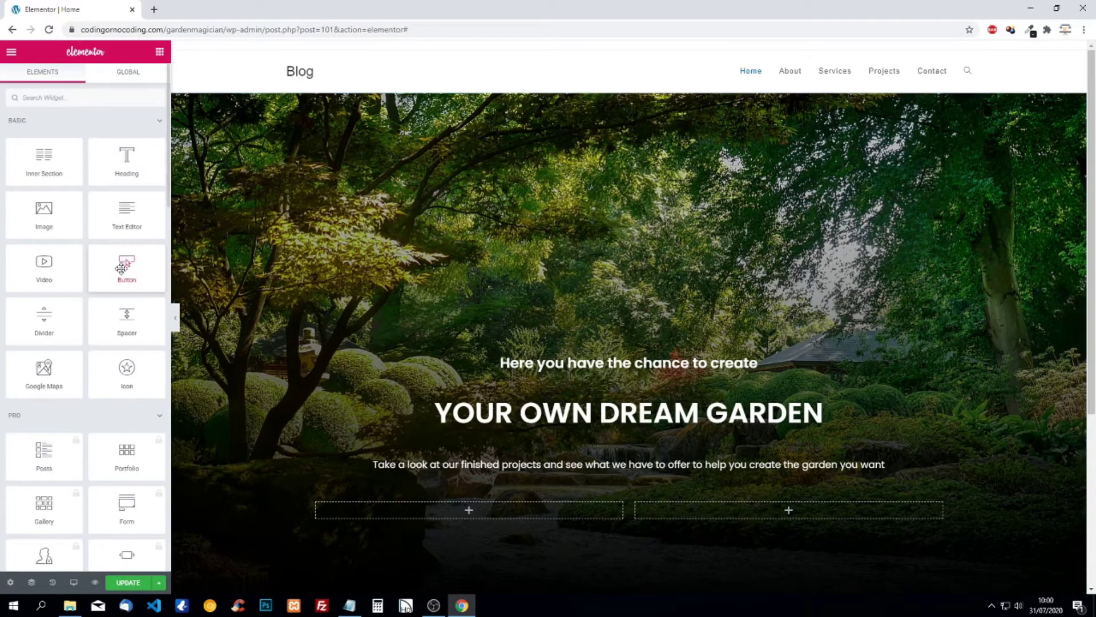
drag(127, 266, 466, 508)
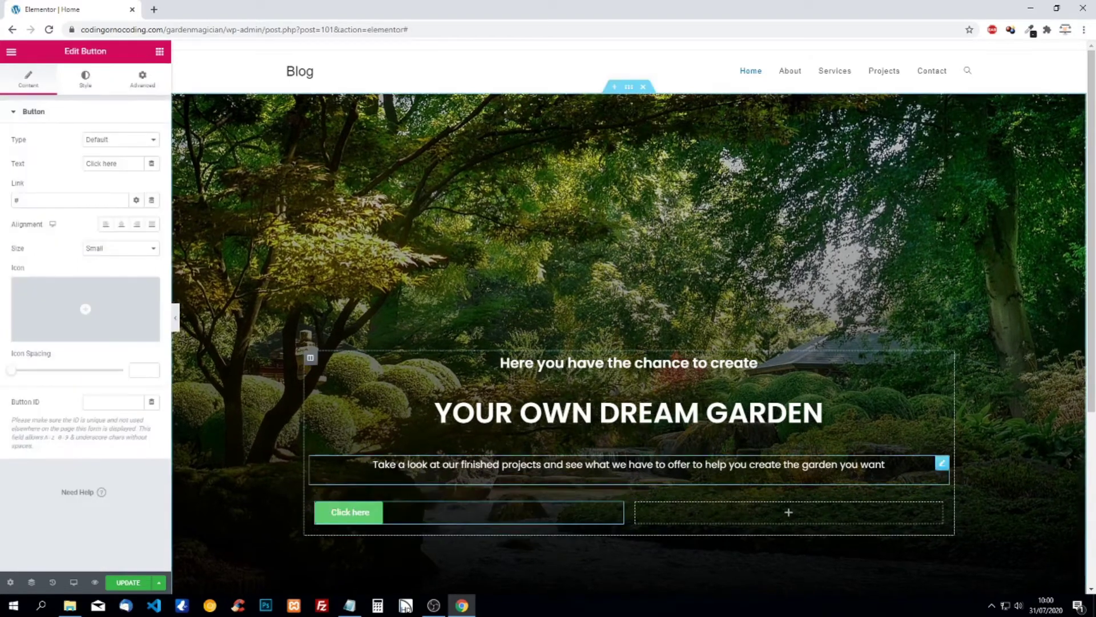
click(117, 165)
key(ctrl+a)
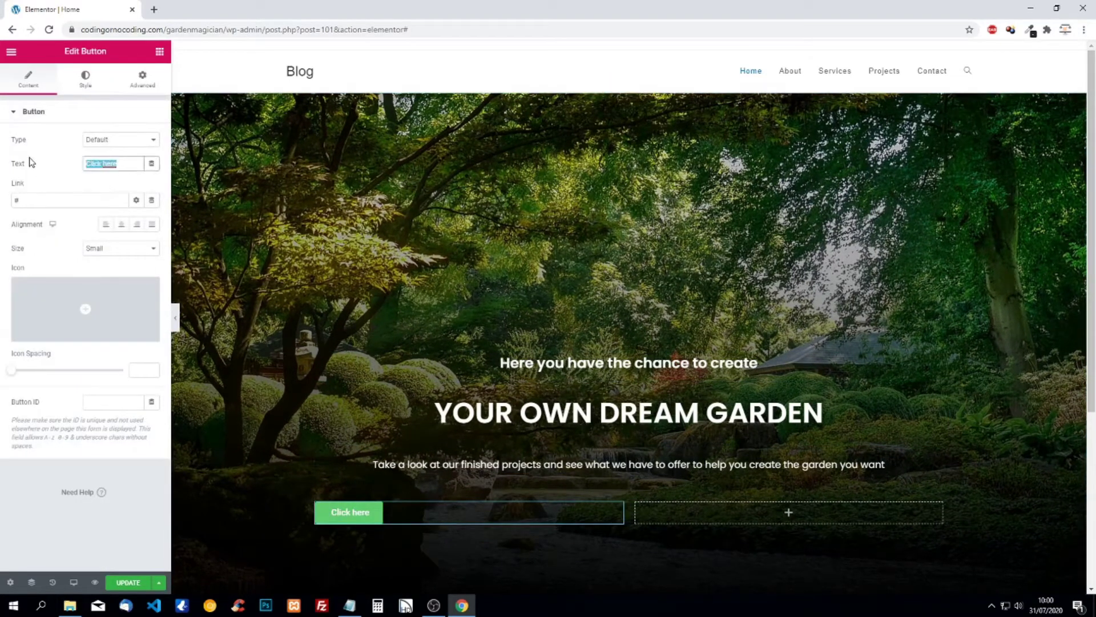
text(Pro)
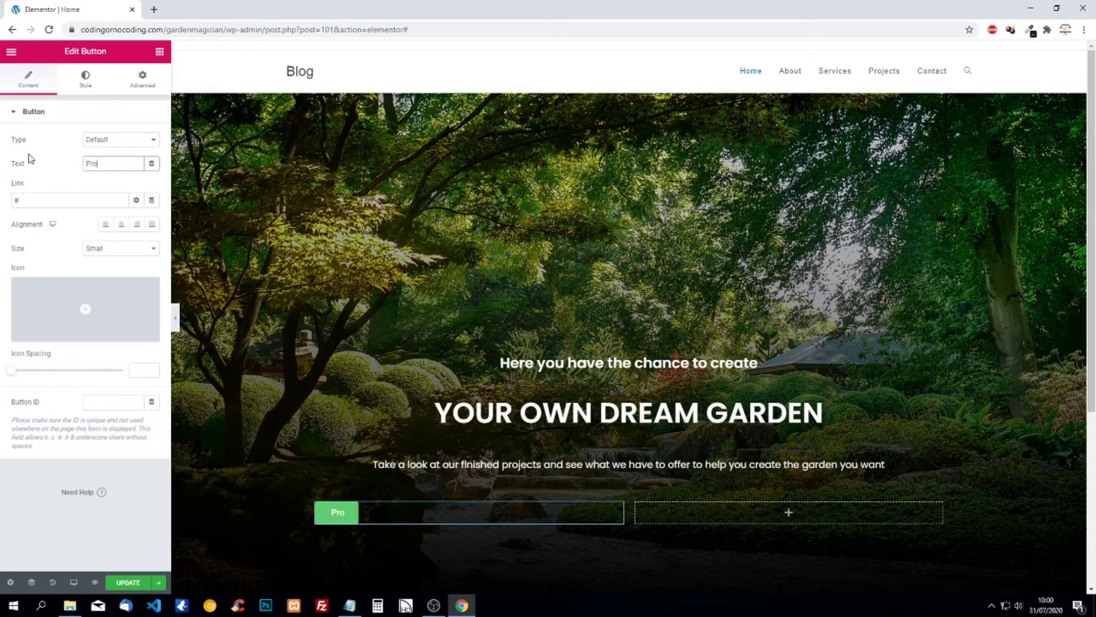
text(jects)
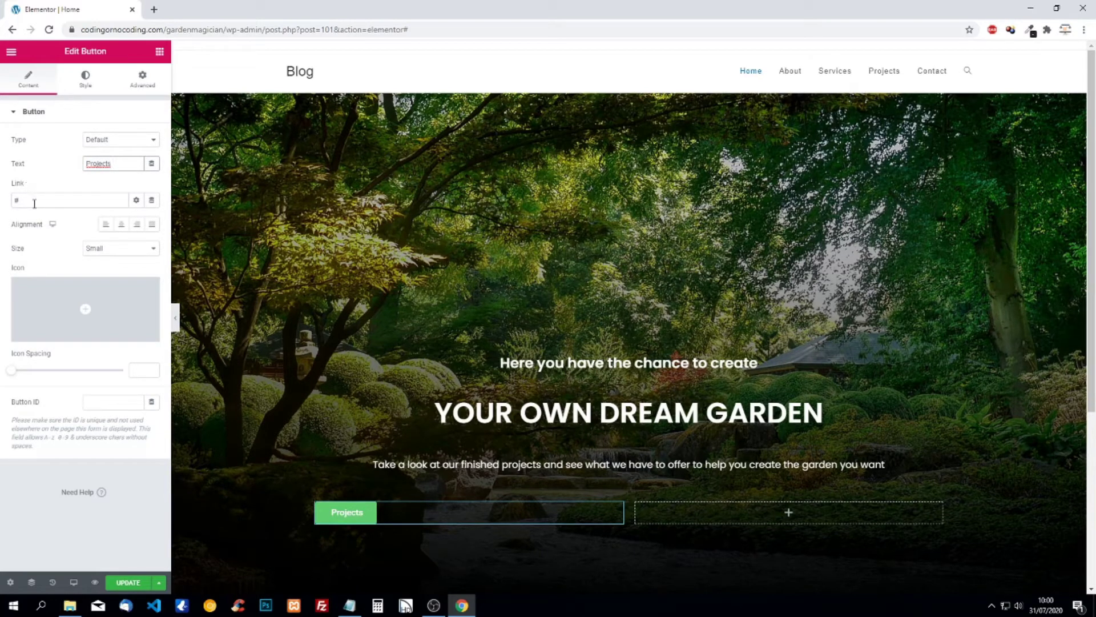
Step: Link the Projects button to the Projects page and center it in its column
double_click(29, 201)
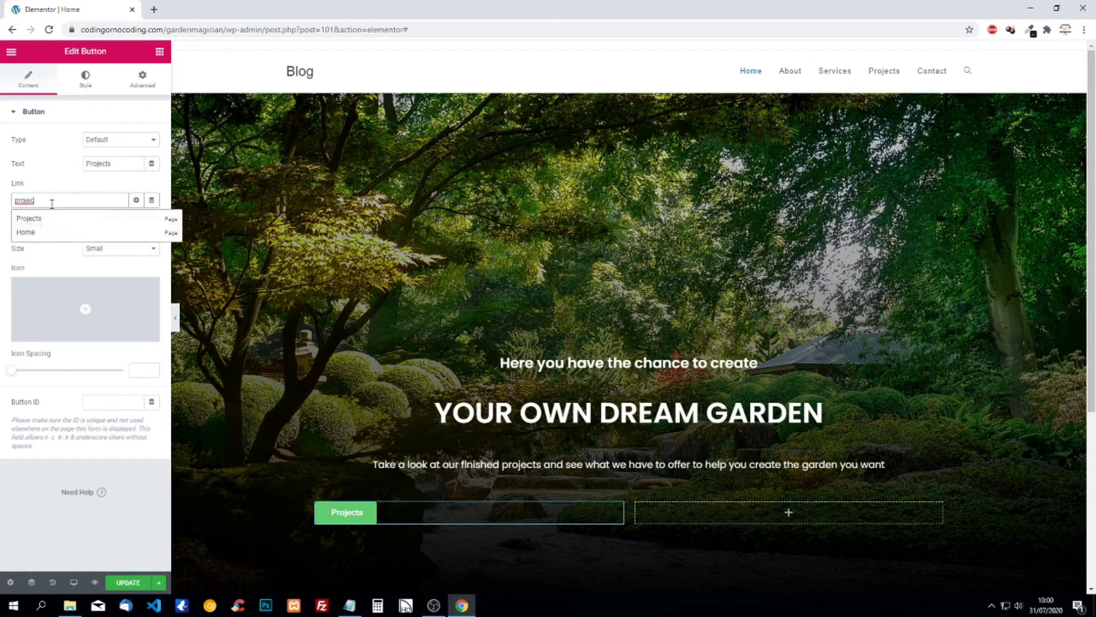
click(45, 222)
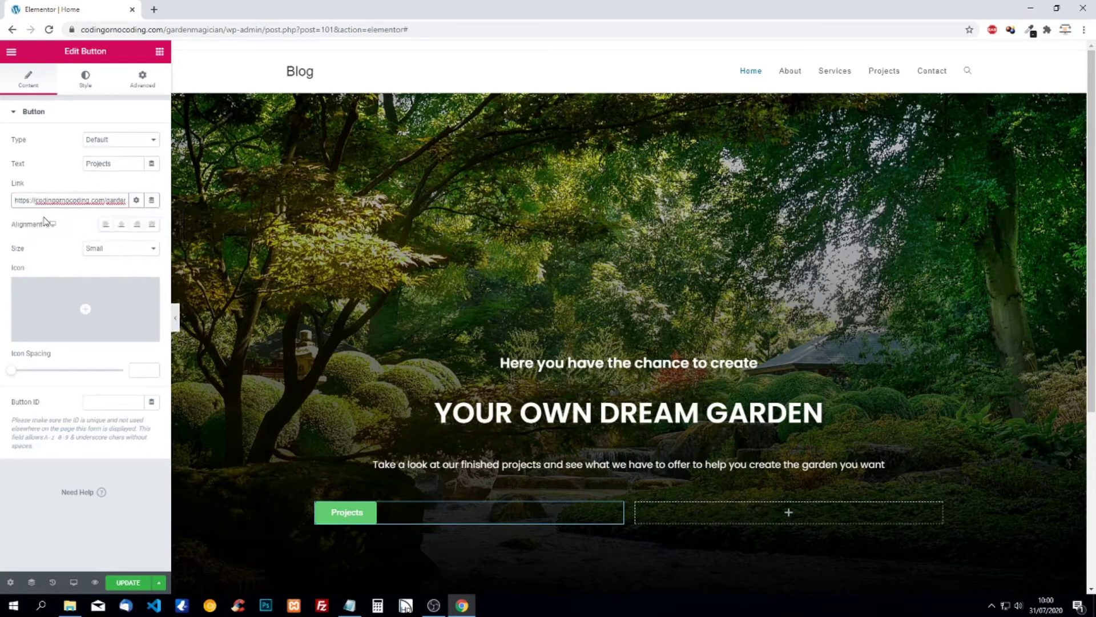
click(122, 225)
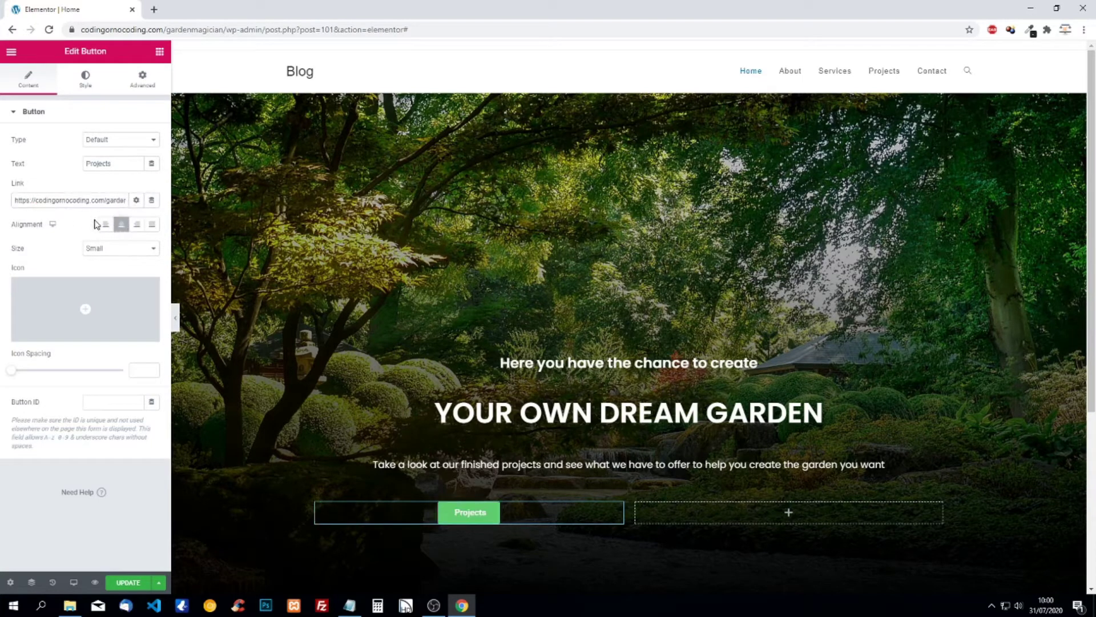
Step: Set the Projects button's typography to the Poppins font family
click(86, 82)
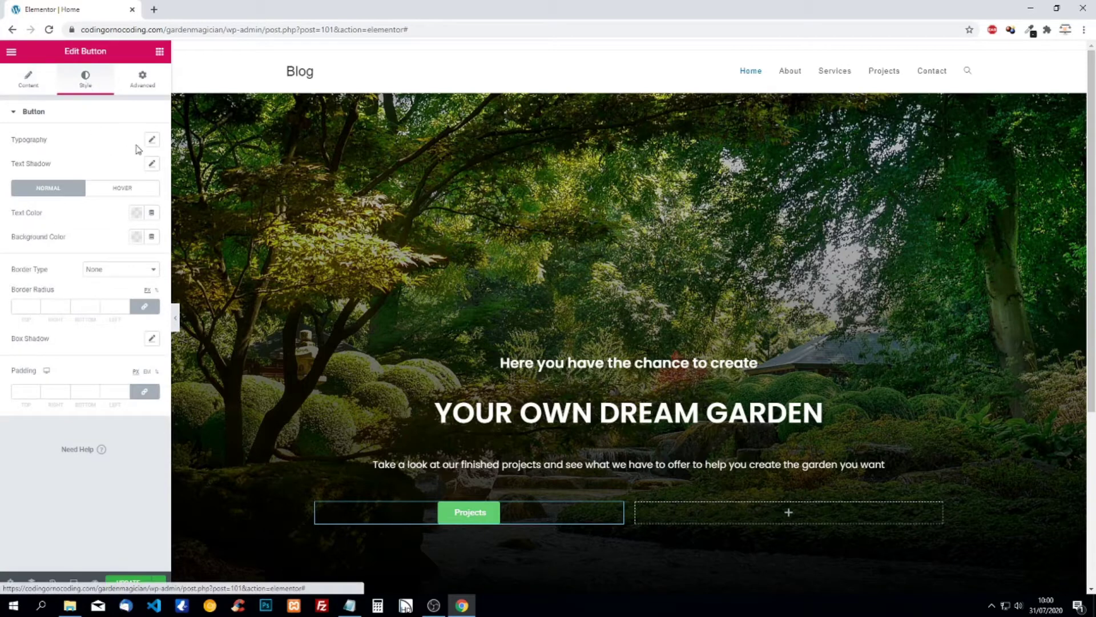
click(153, 141)
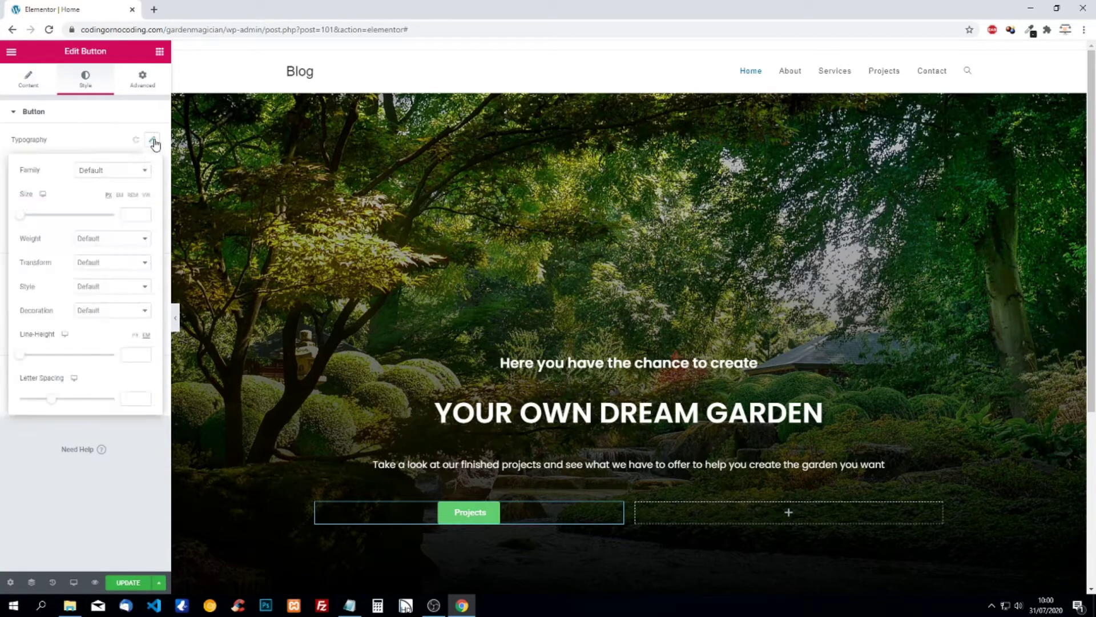
click(117, 169)
text(pop)
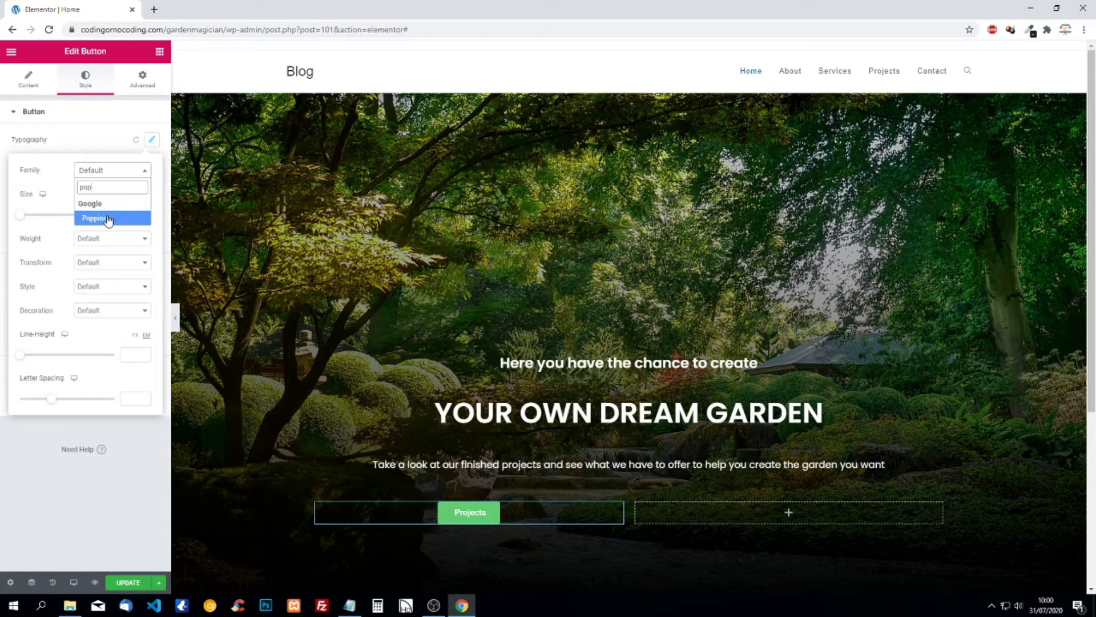
click(109, 220)
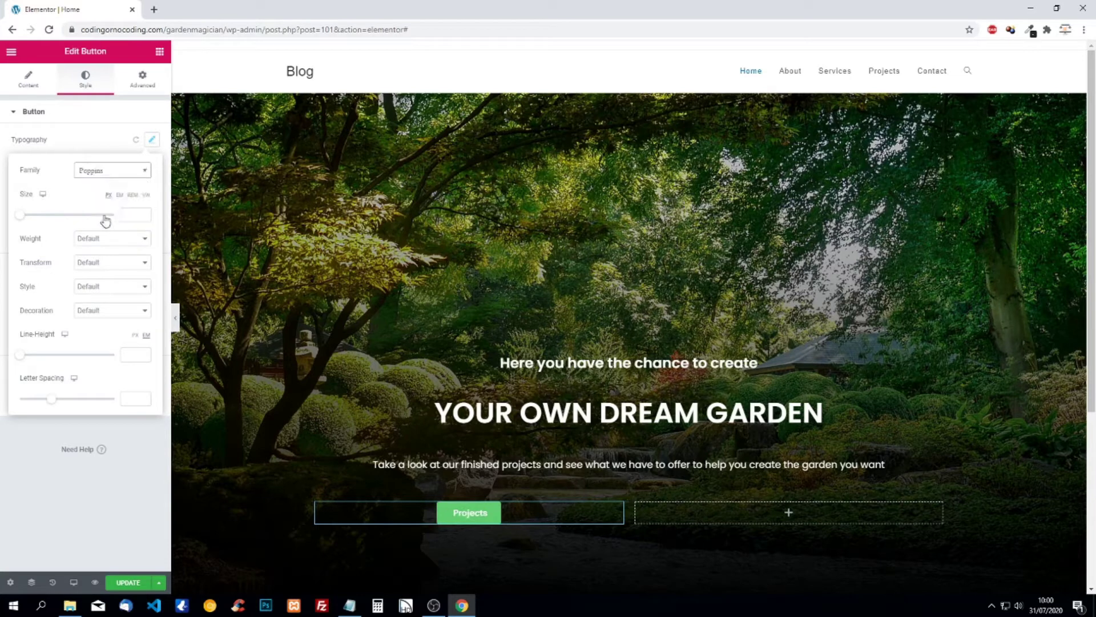
click(84, 141)
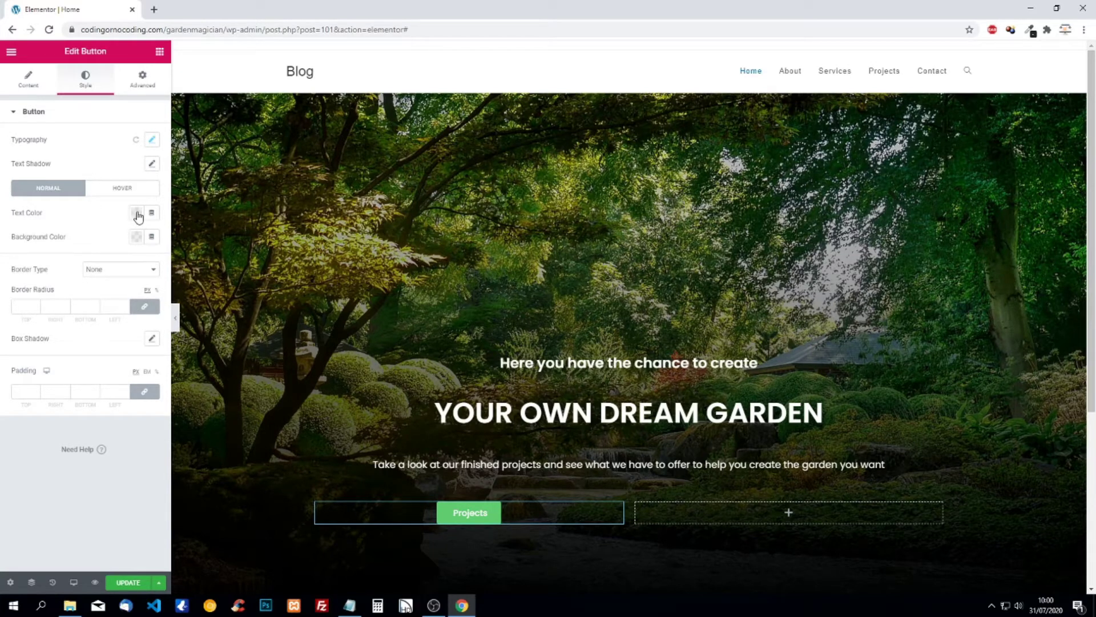
Step: Set the Projects button's background color to green (#8cd100)
click(137, 238)
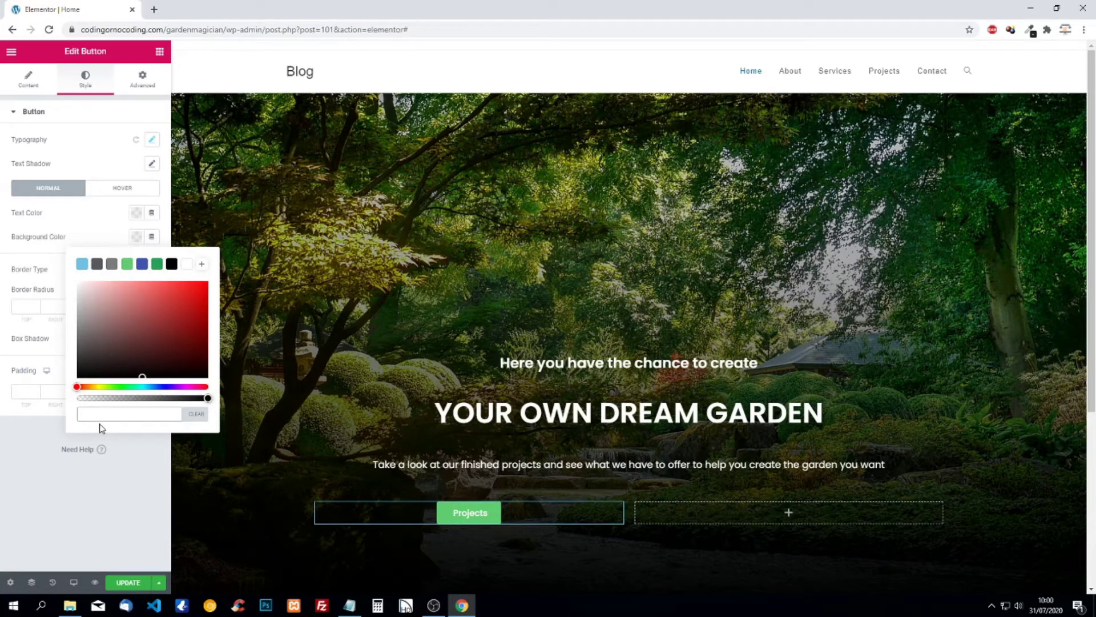
text(#8cd100)
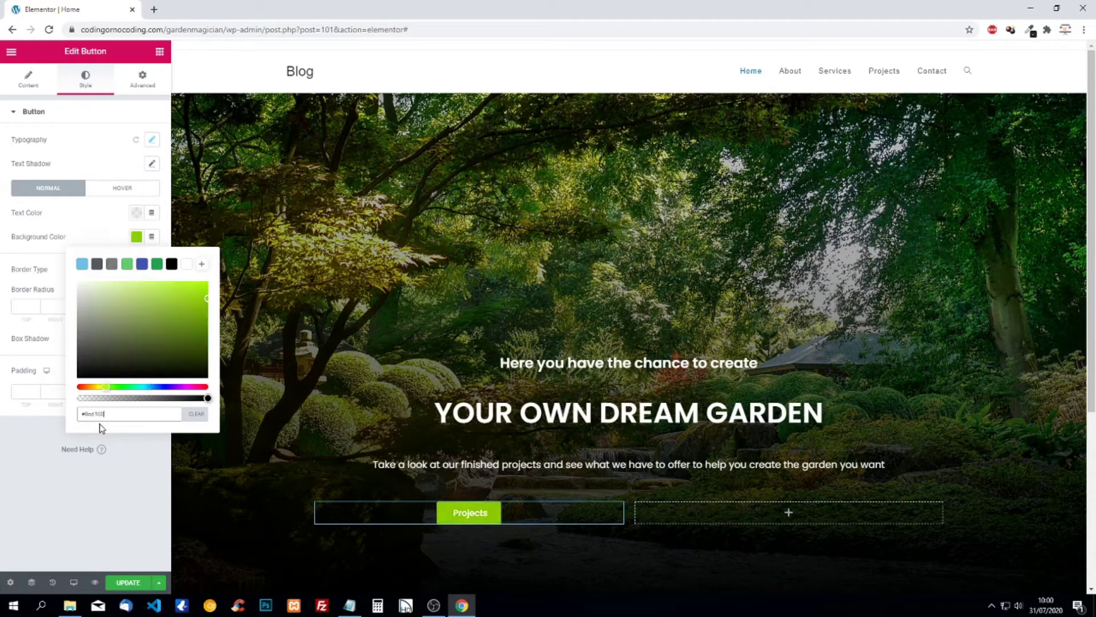
click(100, 477)
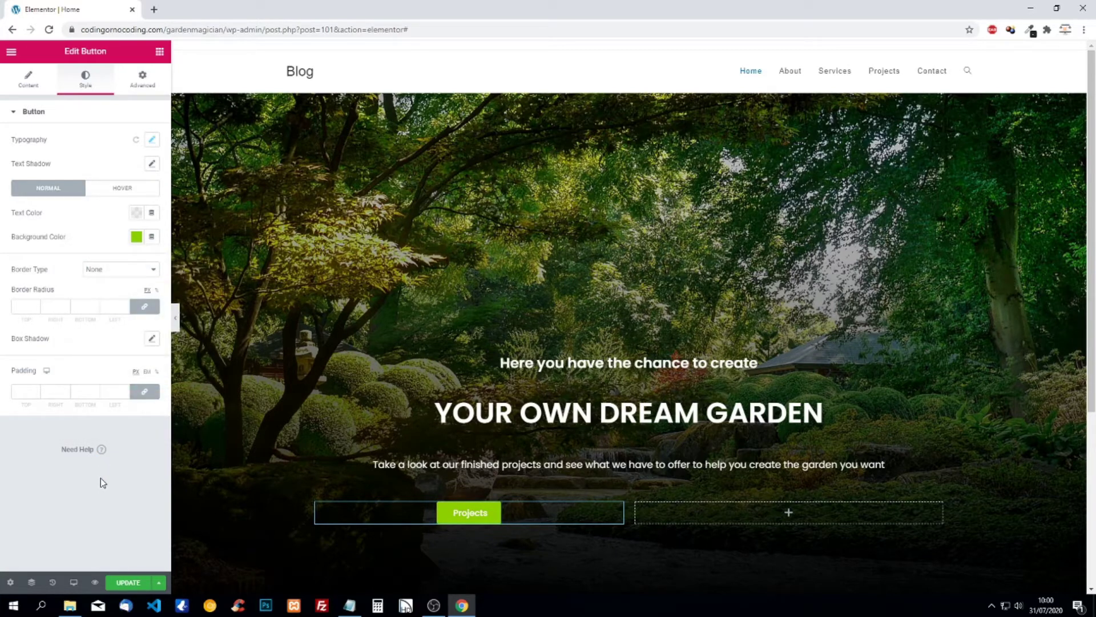
Step: Try a uniform padding of 20 px on the Projects button, then reset it to 0
click(146, 393)
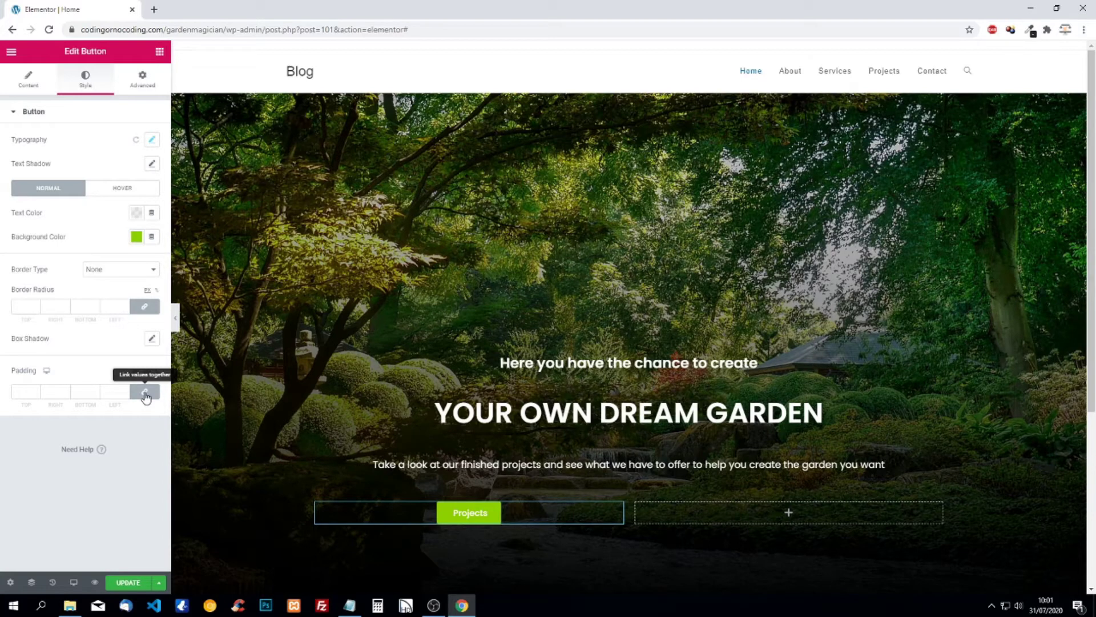
click(25, 389)
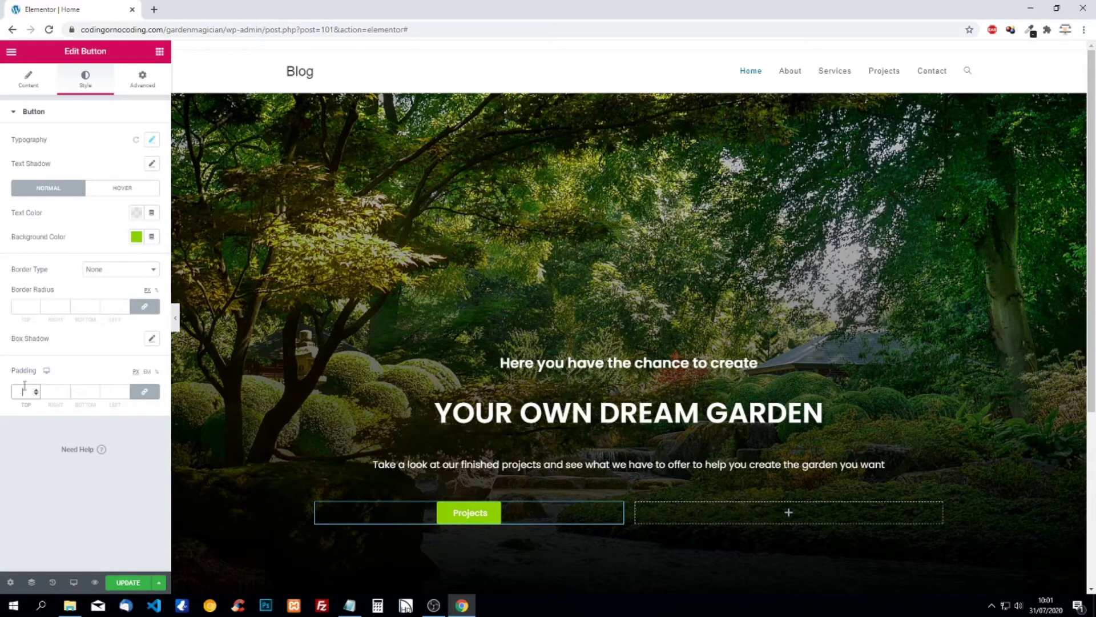
text(20)
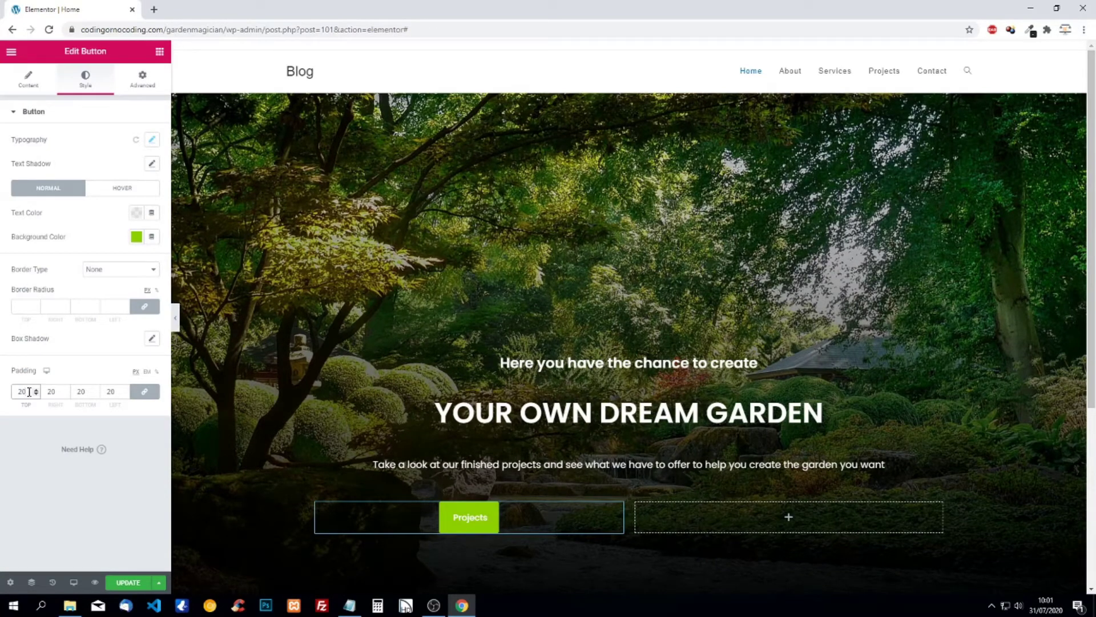
drag(29, 391, 16, 391)
text(0)
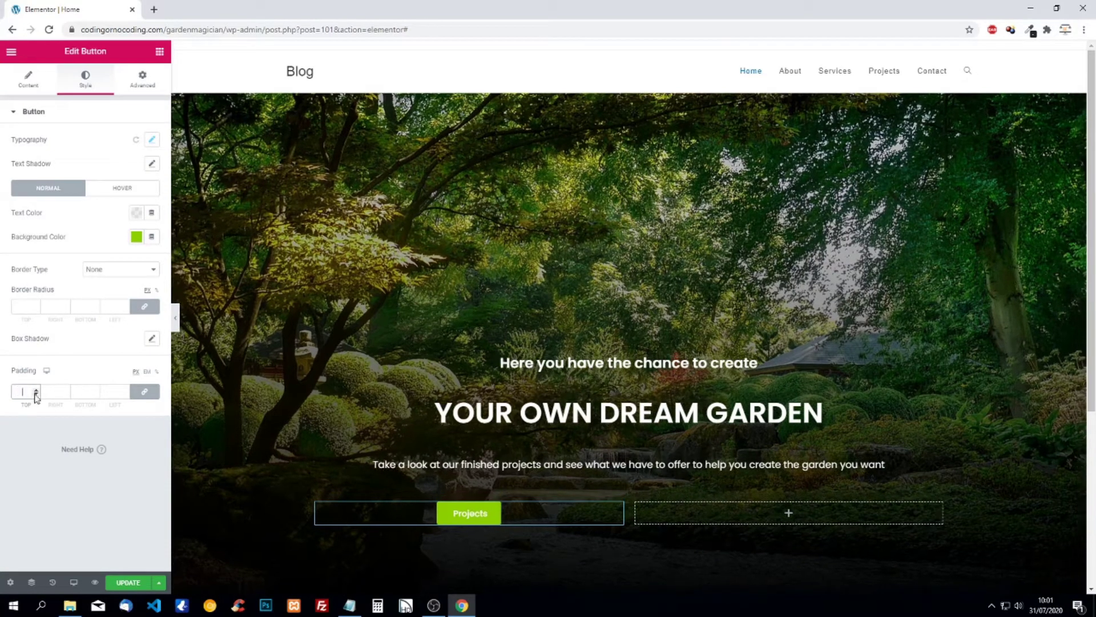
Step: Unlink the Projects button's padding values and set 20 px for top and bottom and 25 px for right and left
click(144, 391)
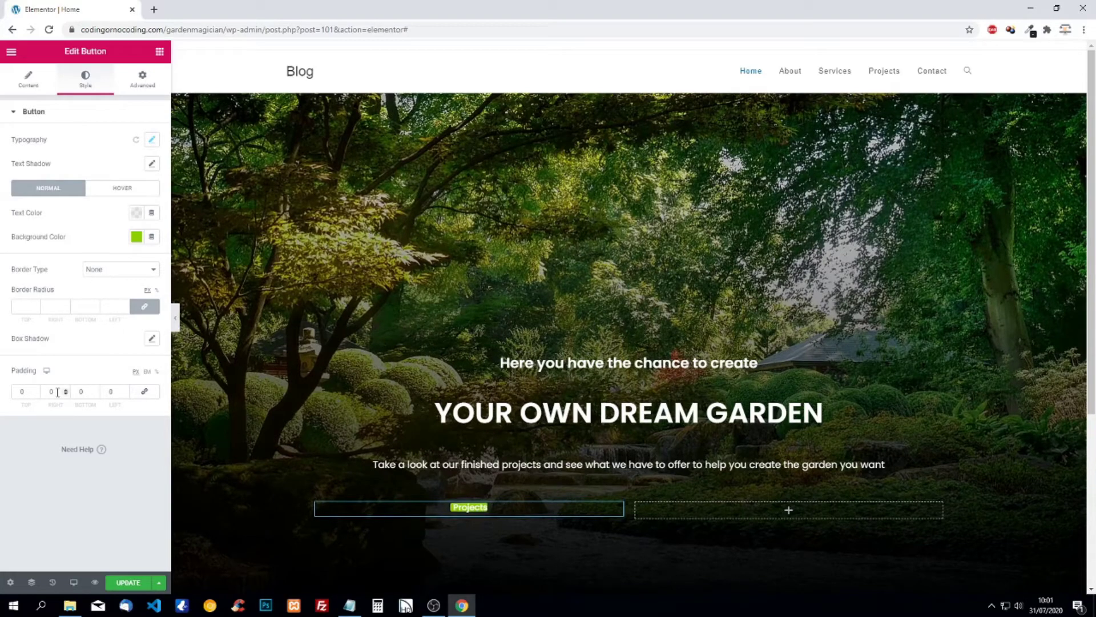
double_click(45, 391)
text(25)
double_click(101, 391)
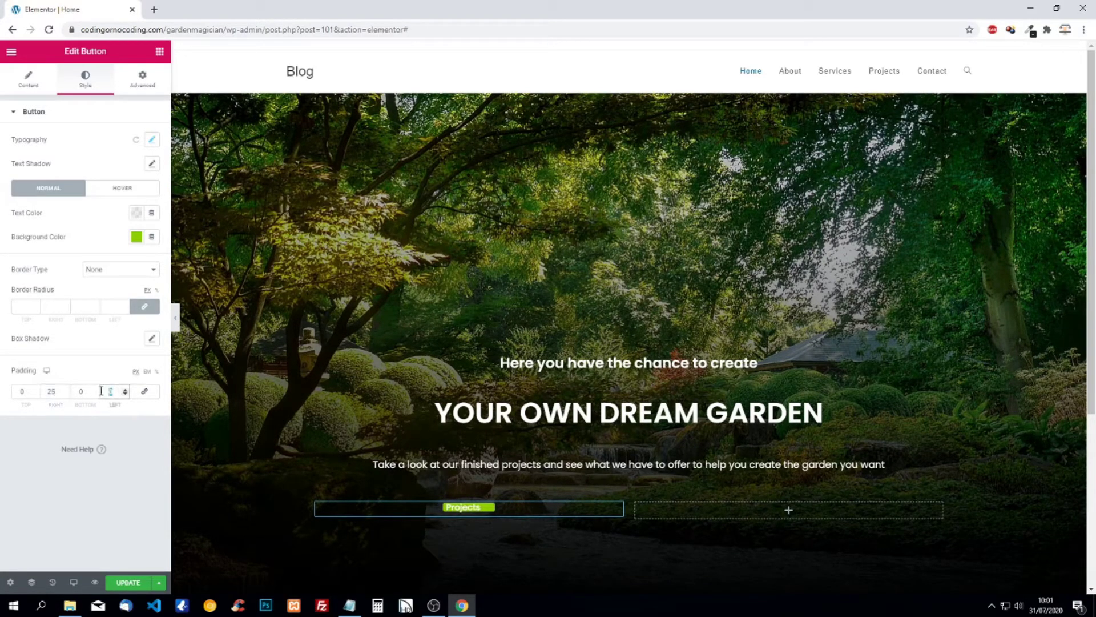
text(25)
double_click(21, 392)
text(20)
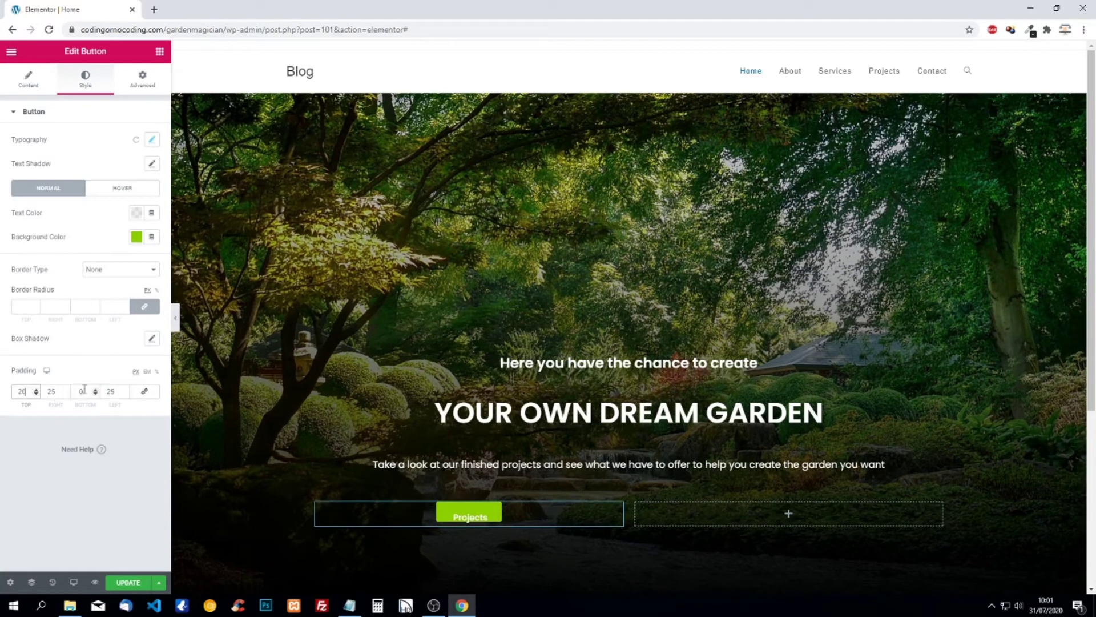
double_click(81, 391)
text(20)
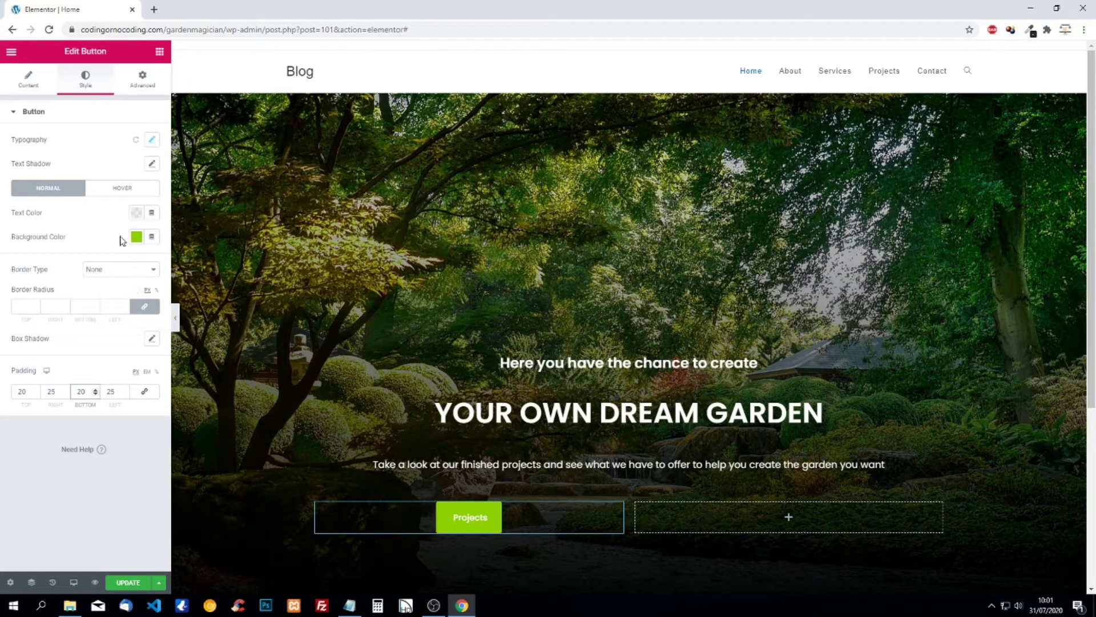
Step: Set the Projects button's font size to 25 px
click(153, 142)
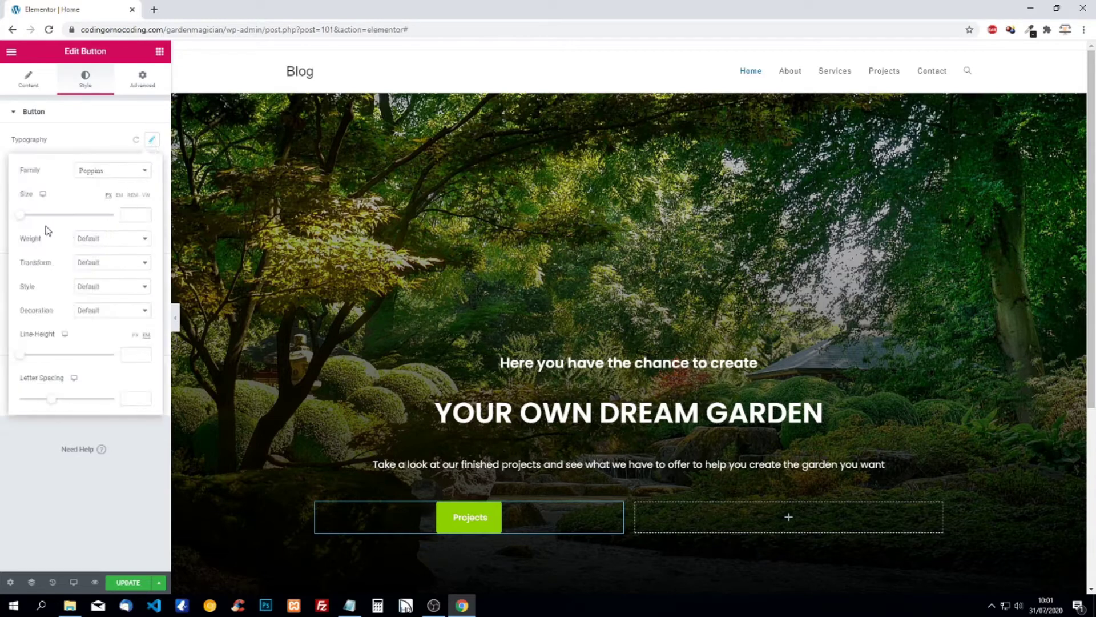
drag(20, 215, 33, 217)
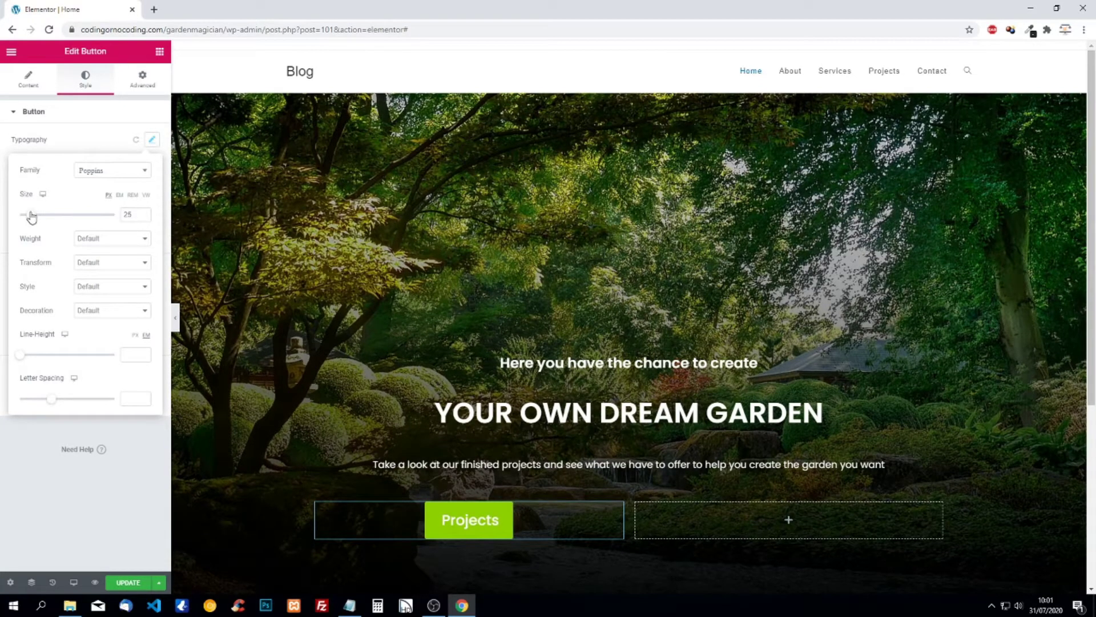
click(90, 152)
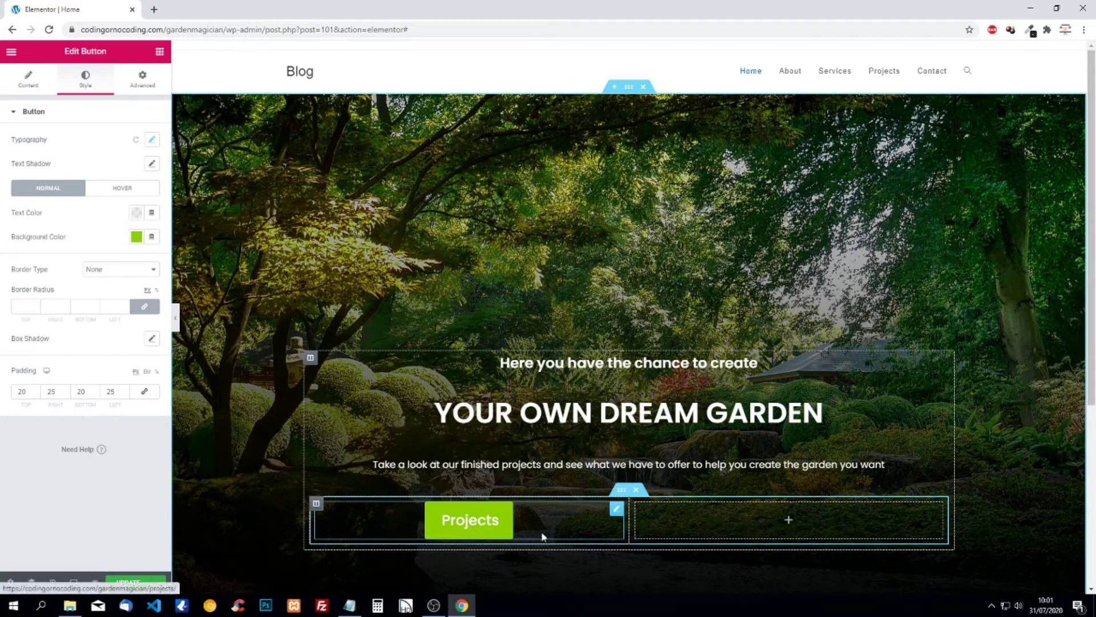
Step: Copy the styled Projects button and paste it into the empty second column of the inner section
right_click(475, 520)
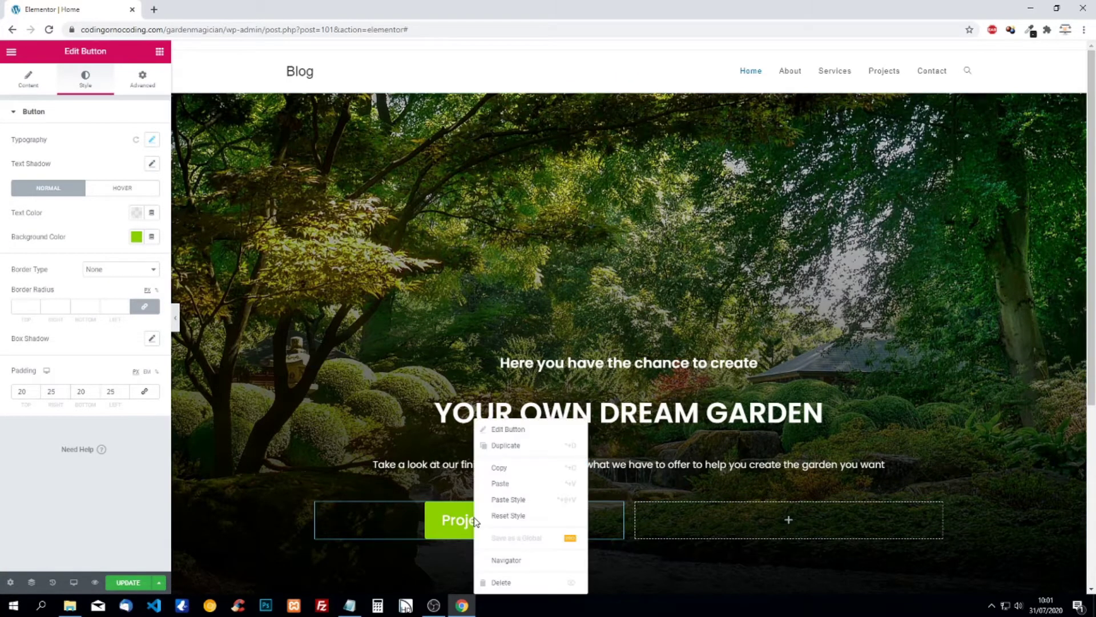
click(501, 477)
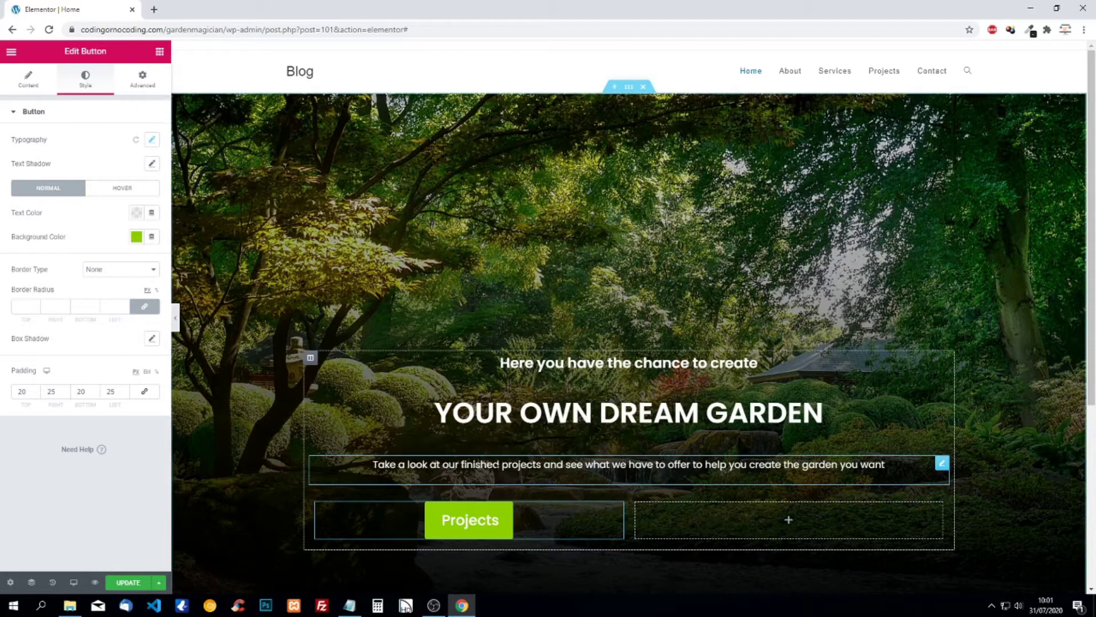
right_click(726, 521)
click(760, 506)
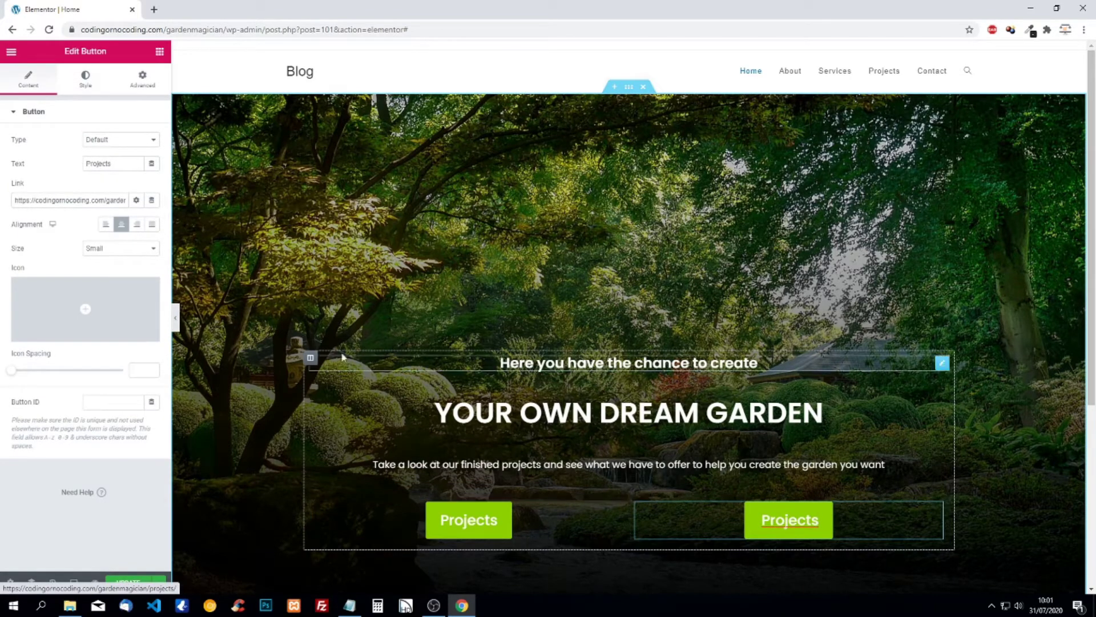
Step: Change the text of the copied button in the second column to "Contact Us"
drag(129, 163, 3, 160)
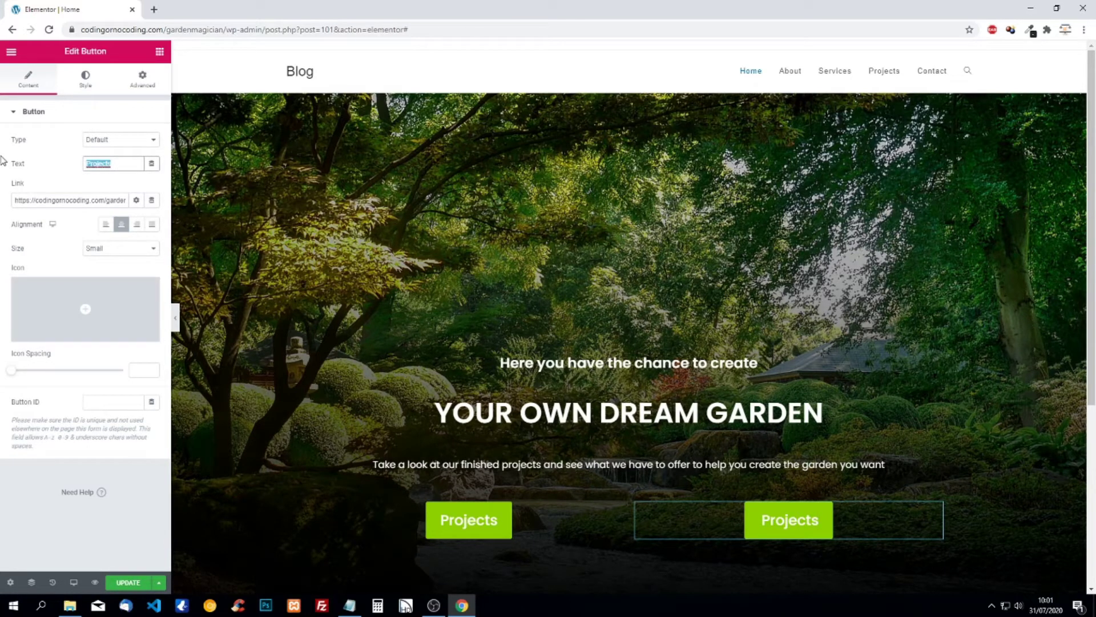
text(Cont)
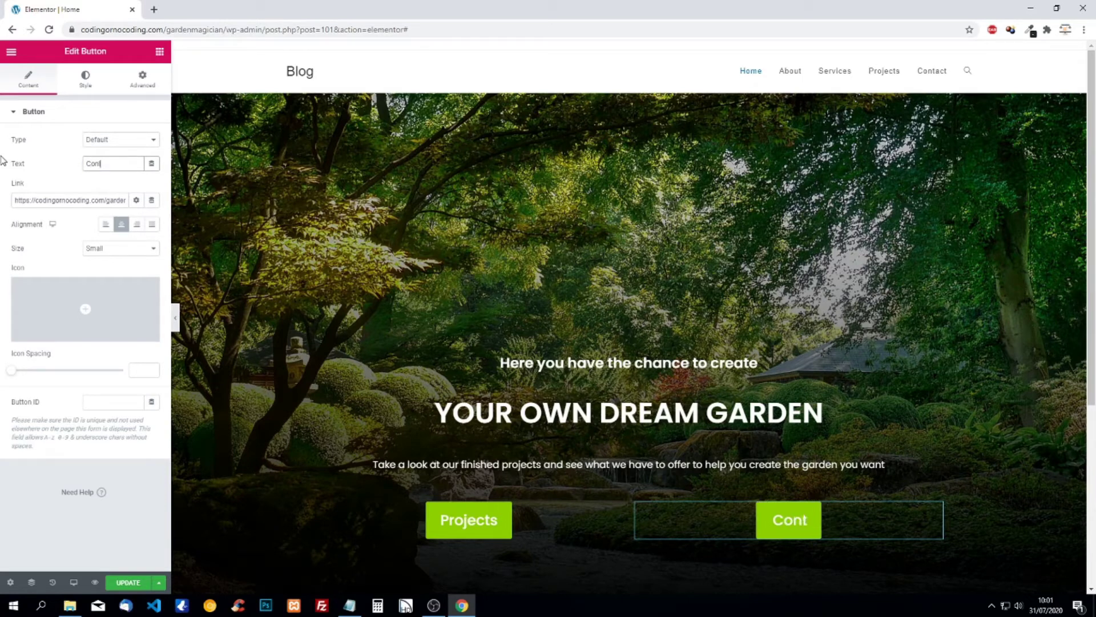
text(act)
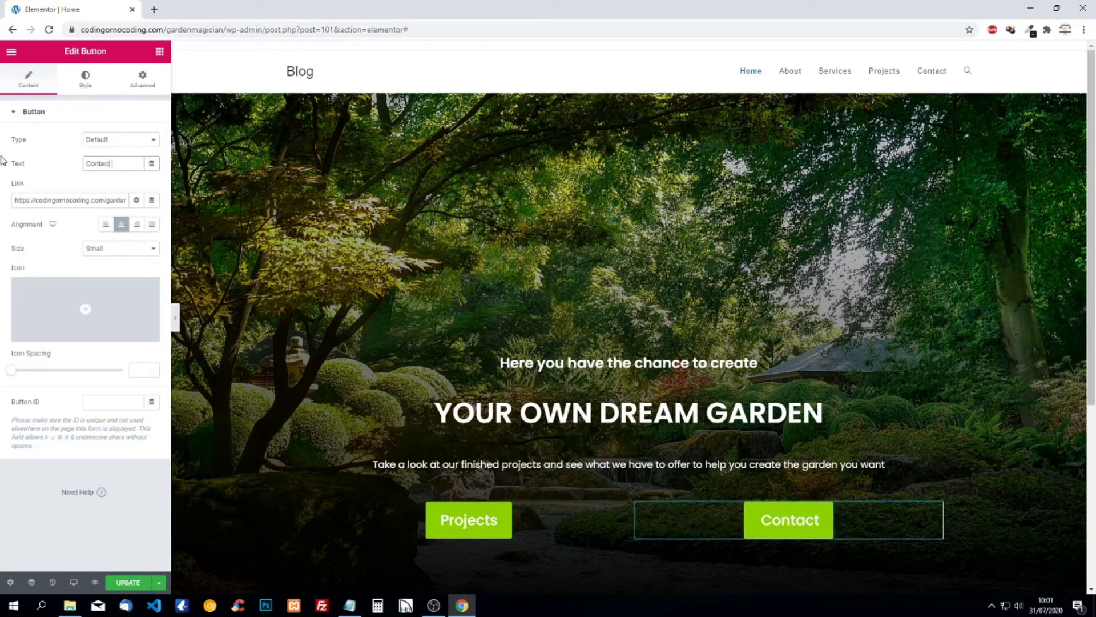
text( Us)
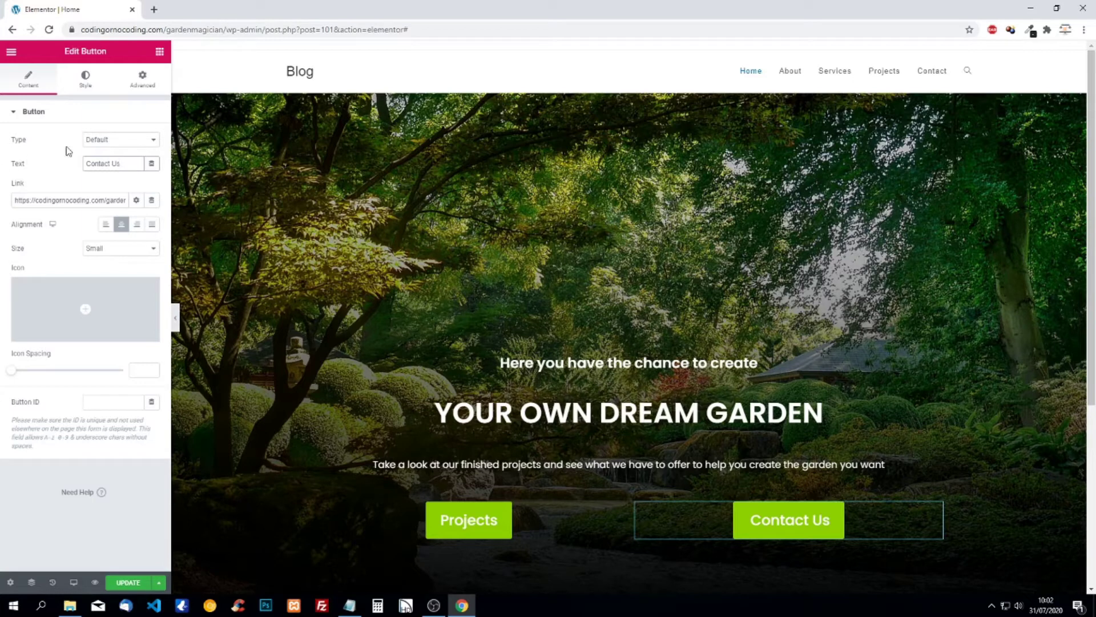
Step: Replace the Contact Us button's link with the site's contact page, found by searching for "cont"
triple_click(91, 200)
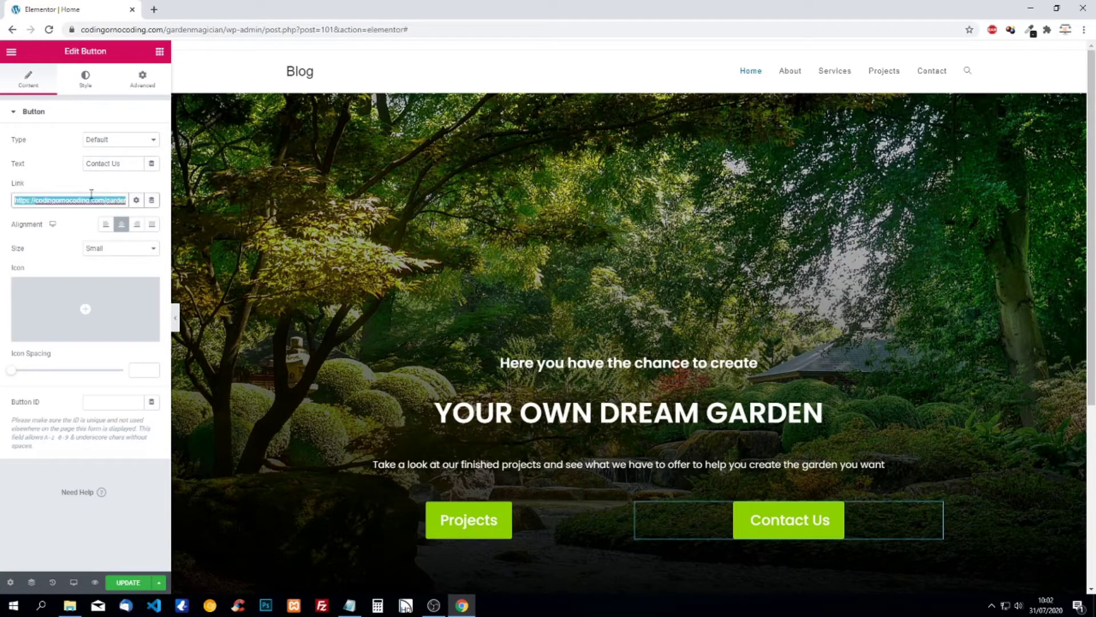
text(c)
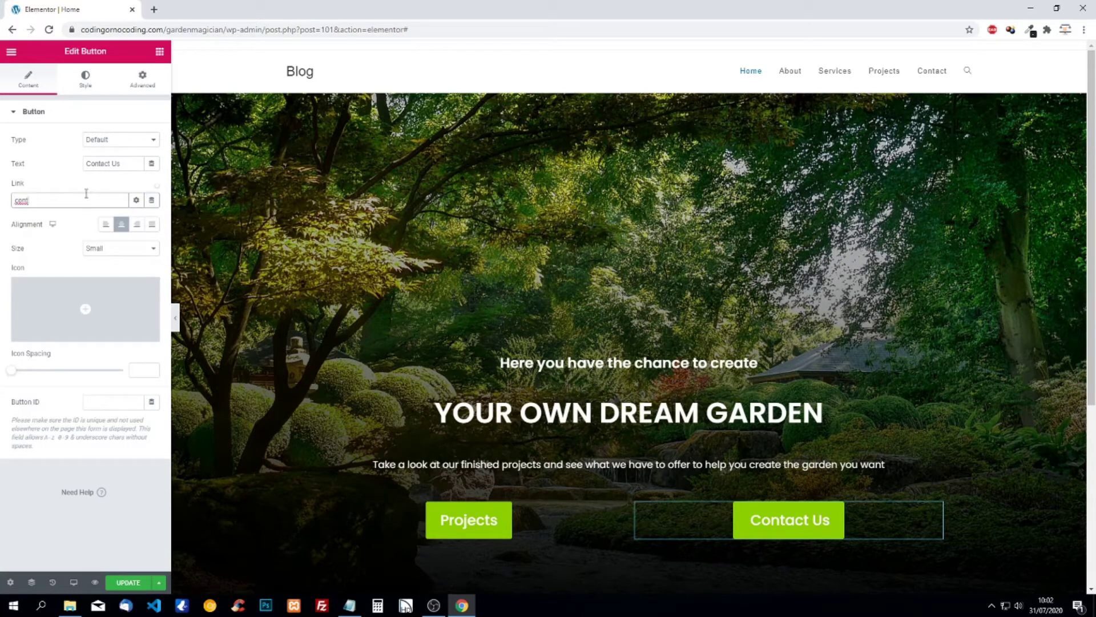
text(ont)
click(62, 220)
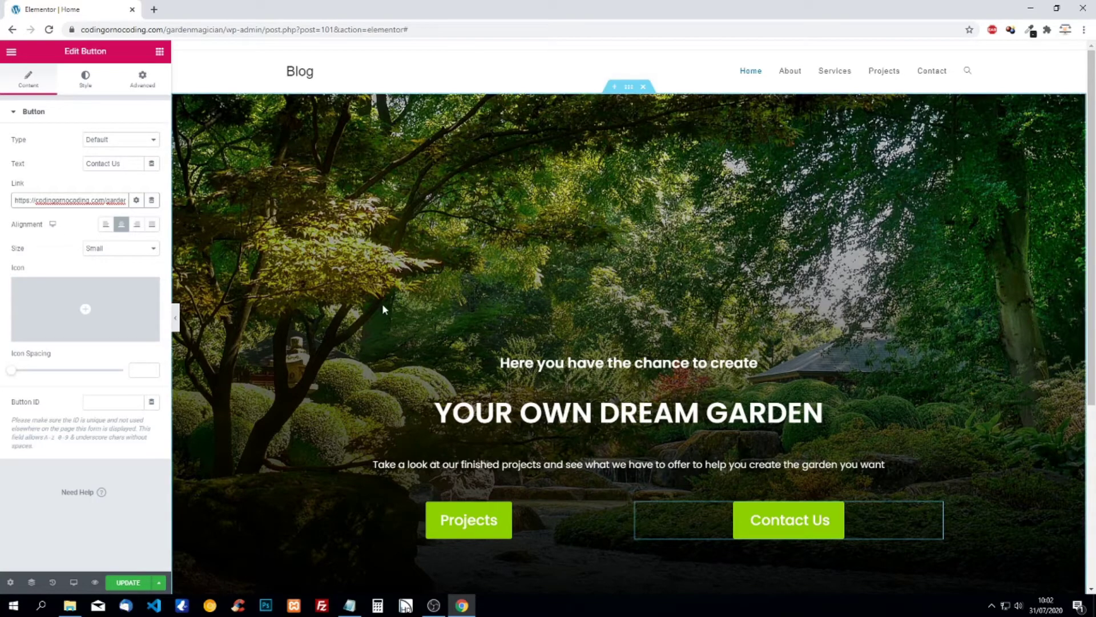
Step: Update the page and add a new single-column section below the hero section
scroll(365, 309, down, 3)
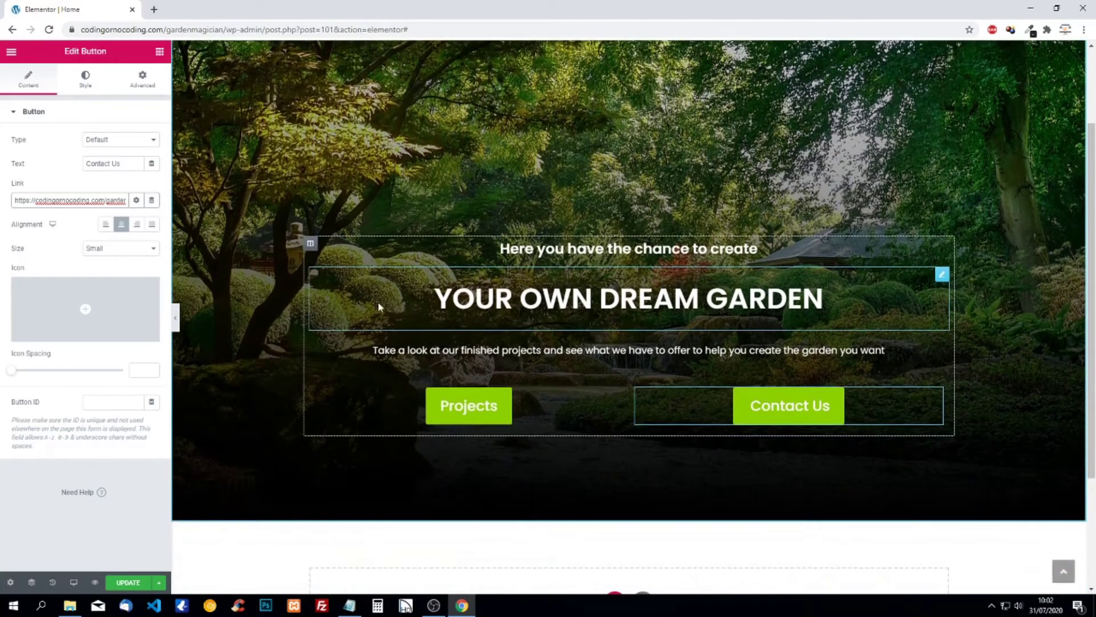
scroll(362, 321, down, 2)
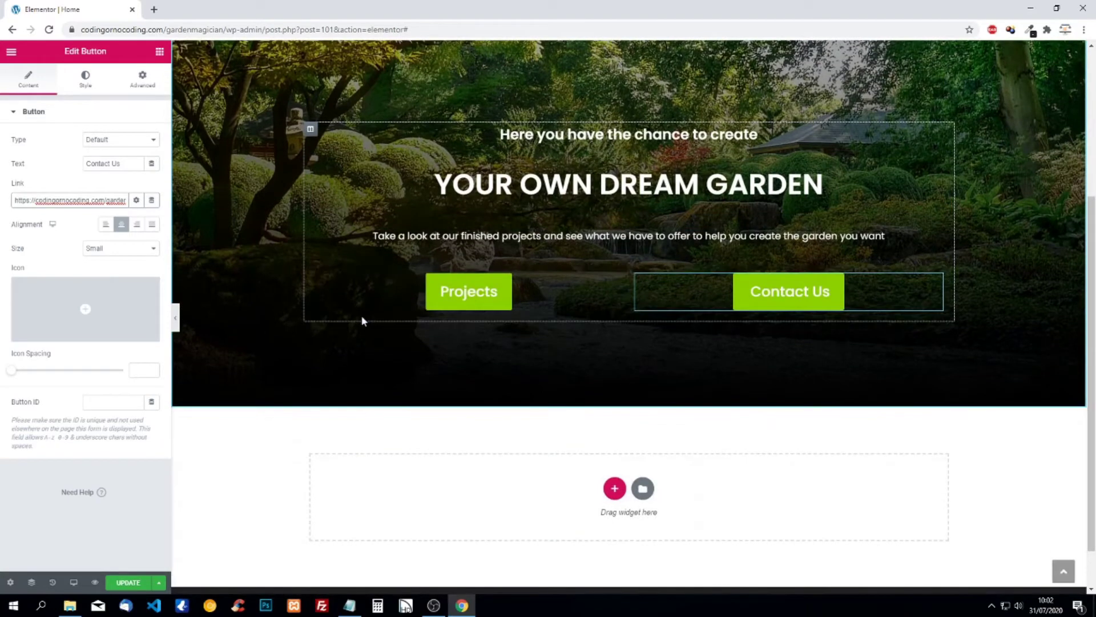
scroll(362, 321, down, 1)
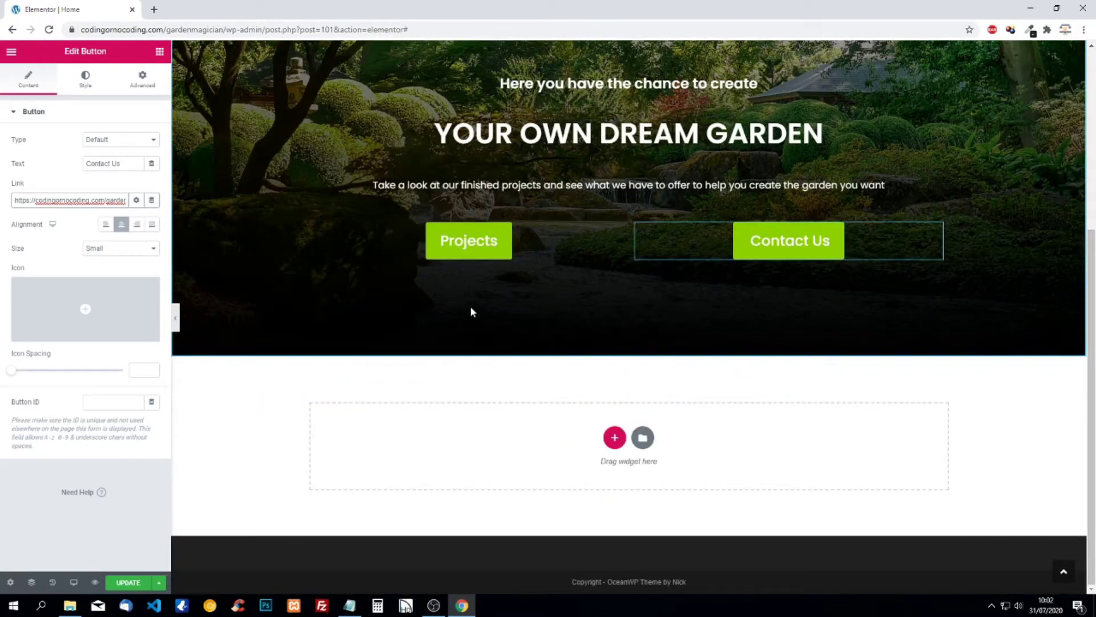
click(128, 582)
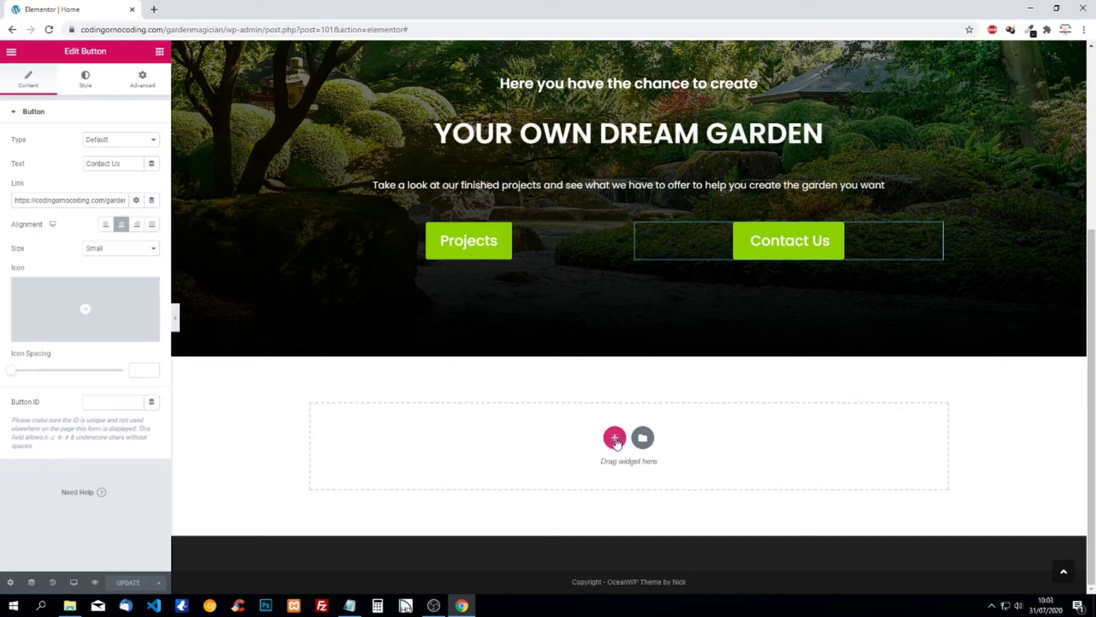
click(615, 439)
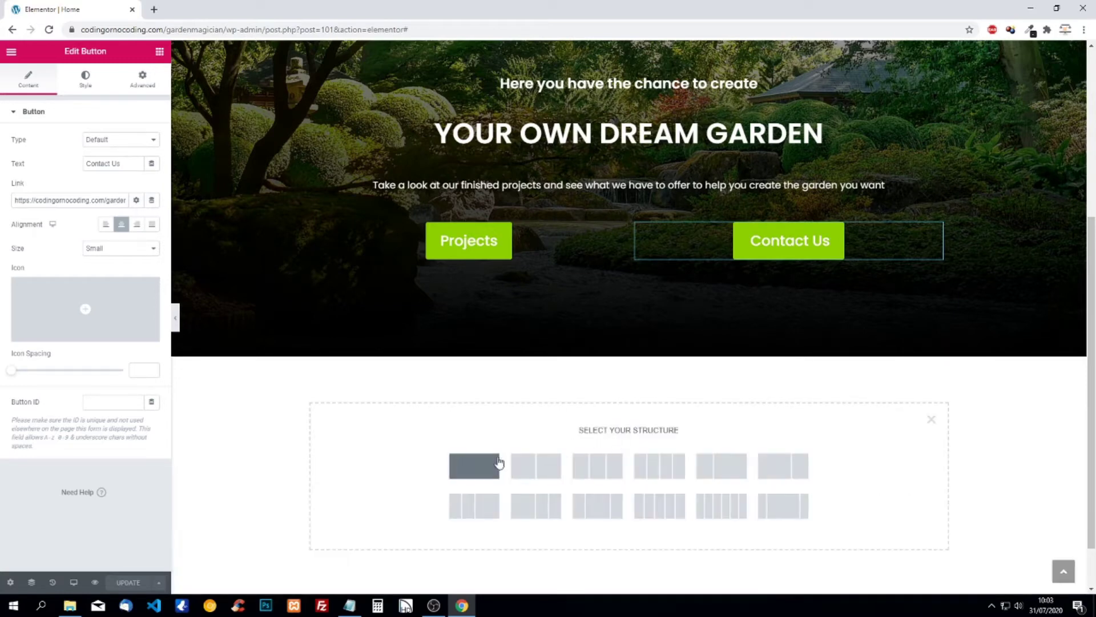
click(474, 466)
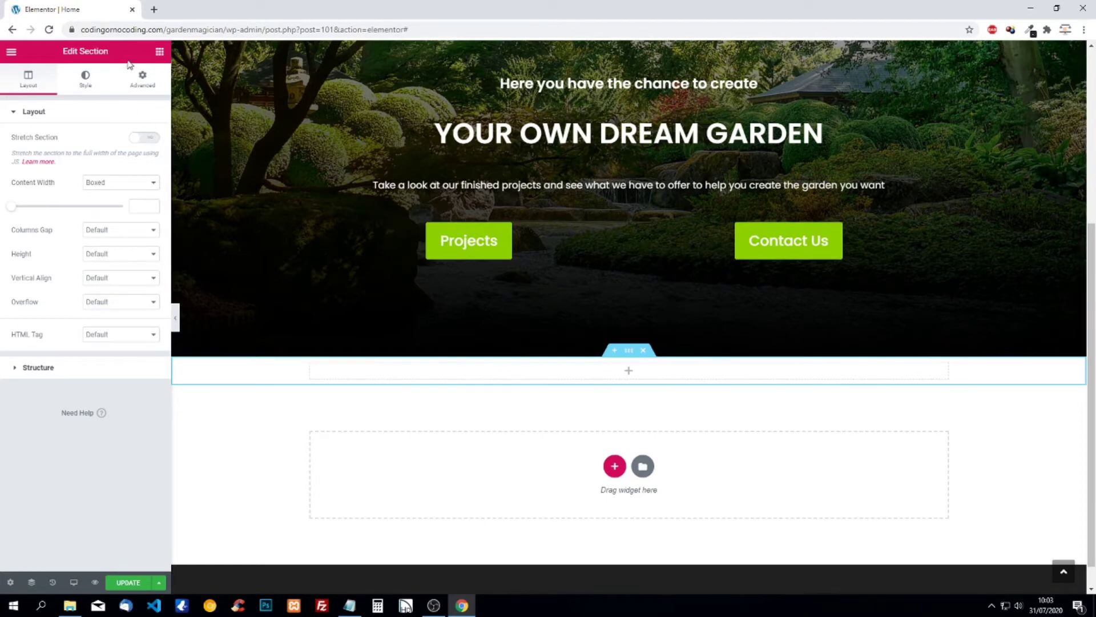
Step: Give the new section a classic background using the uploaded image watering-can-4206260_1920.jpg from the Homepage media folder
click(85, 79)
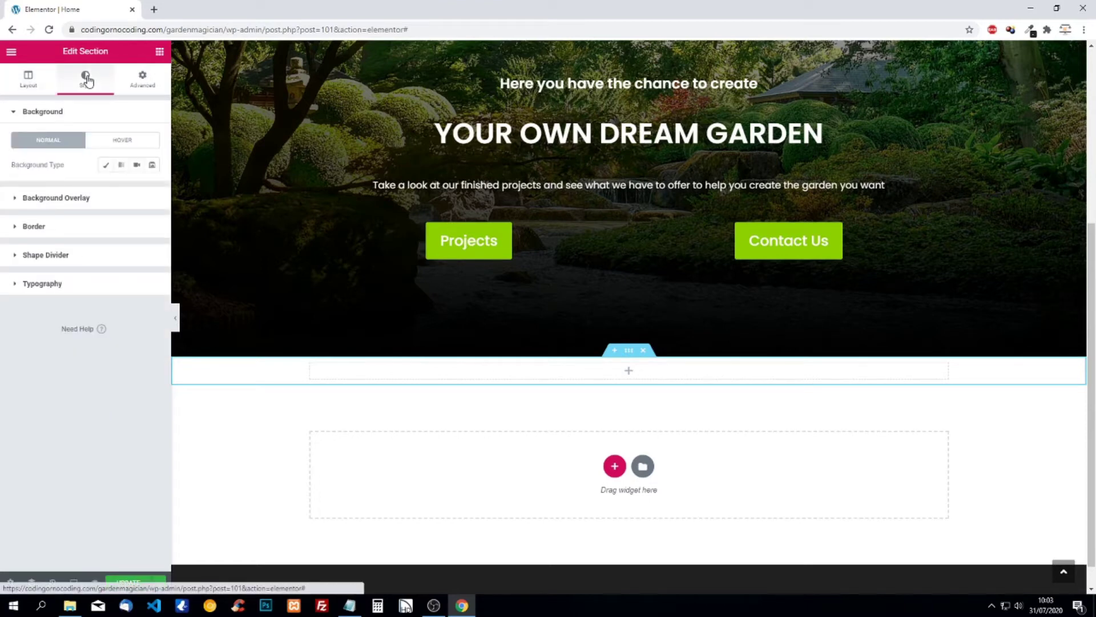
click(106, 167)
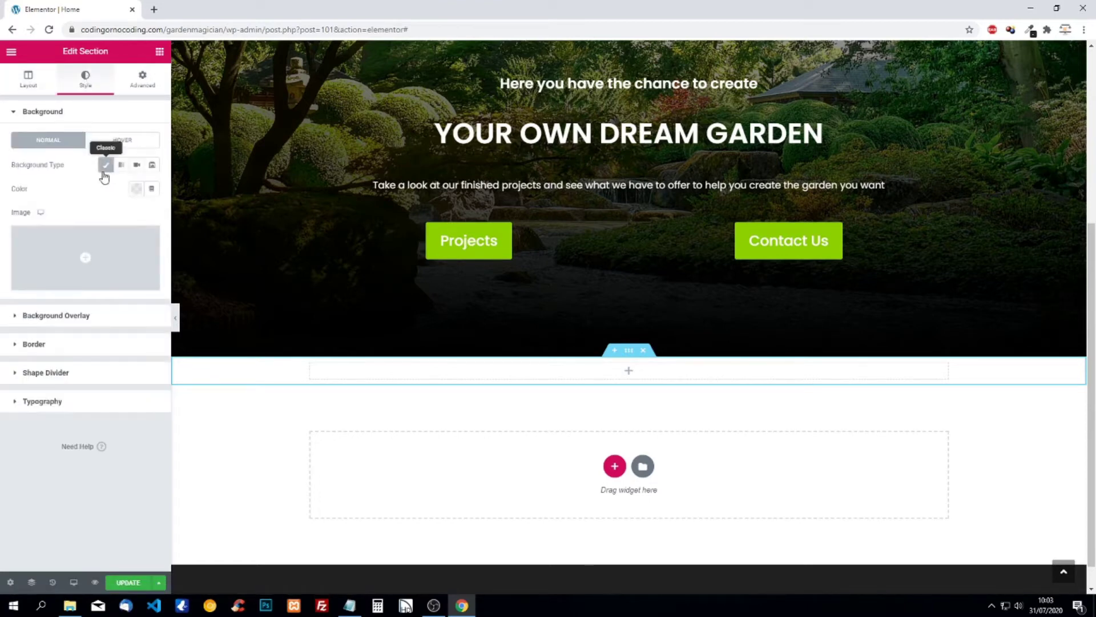
click(104, 249)
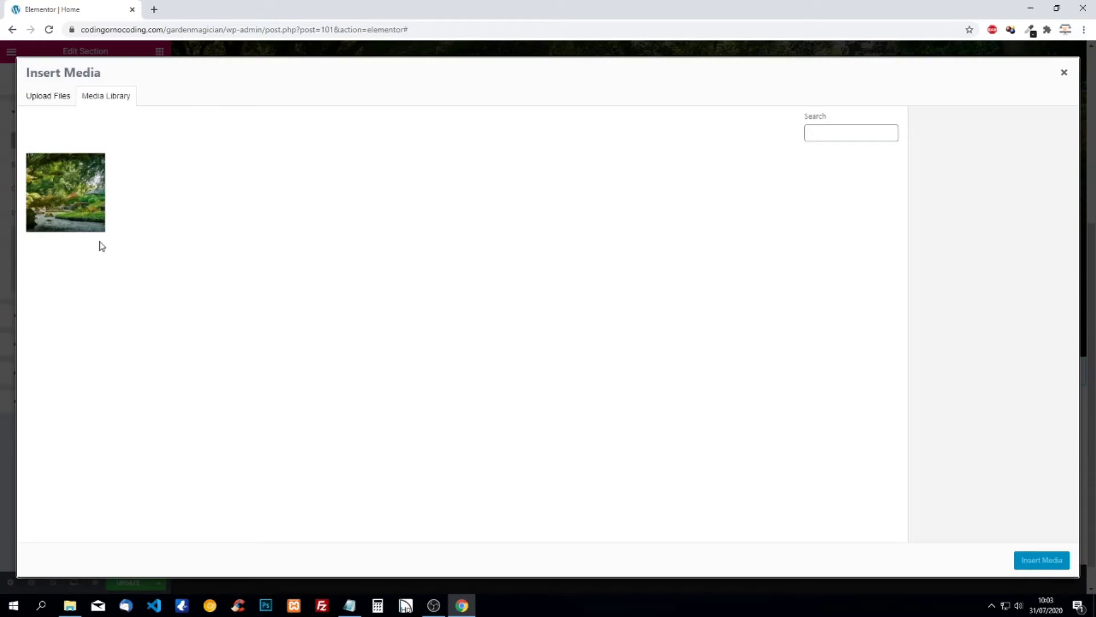
click(69, 605)
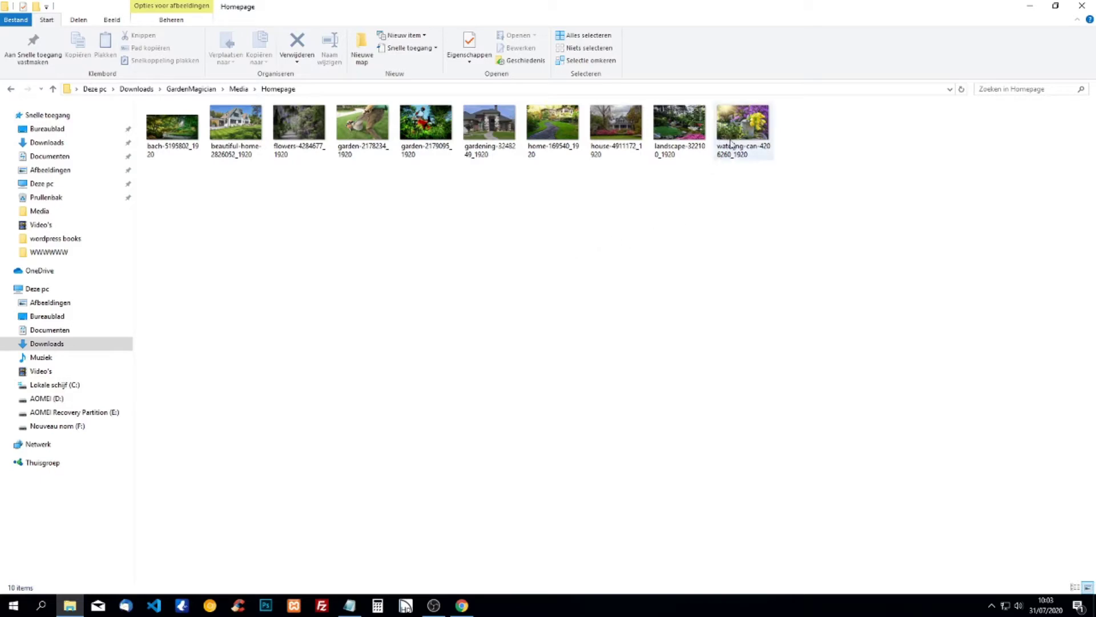
drag(740, 129, 291, 272)
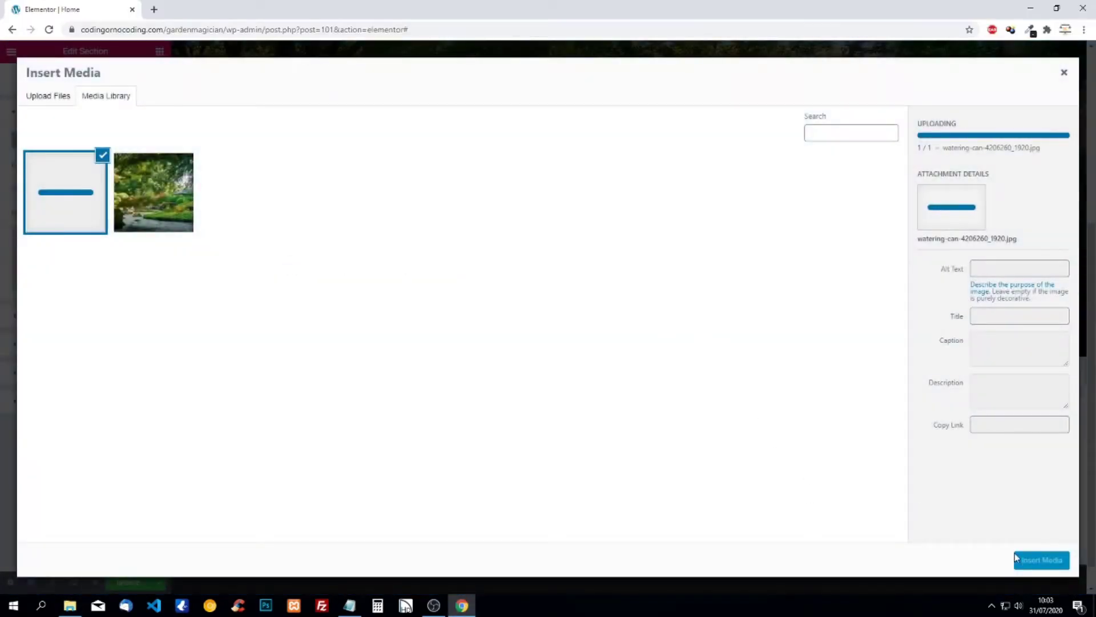
click(1041, 560)
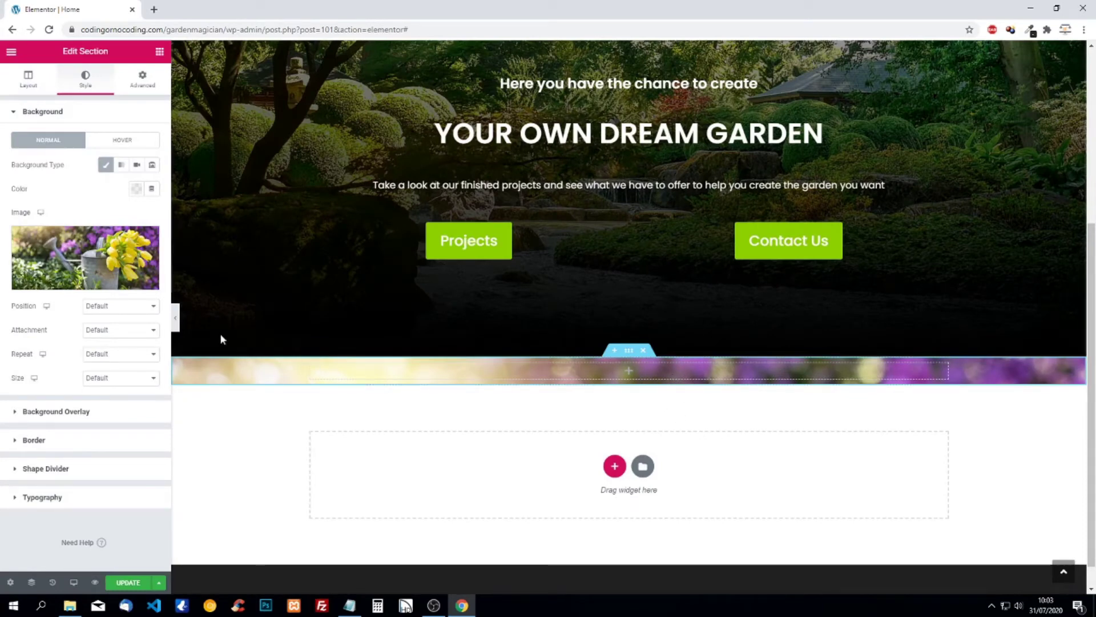
Step: Set the section's background image to Center Center position, No-repeat and Cover size
click(111, 307)
click(112, 327)
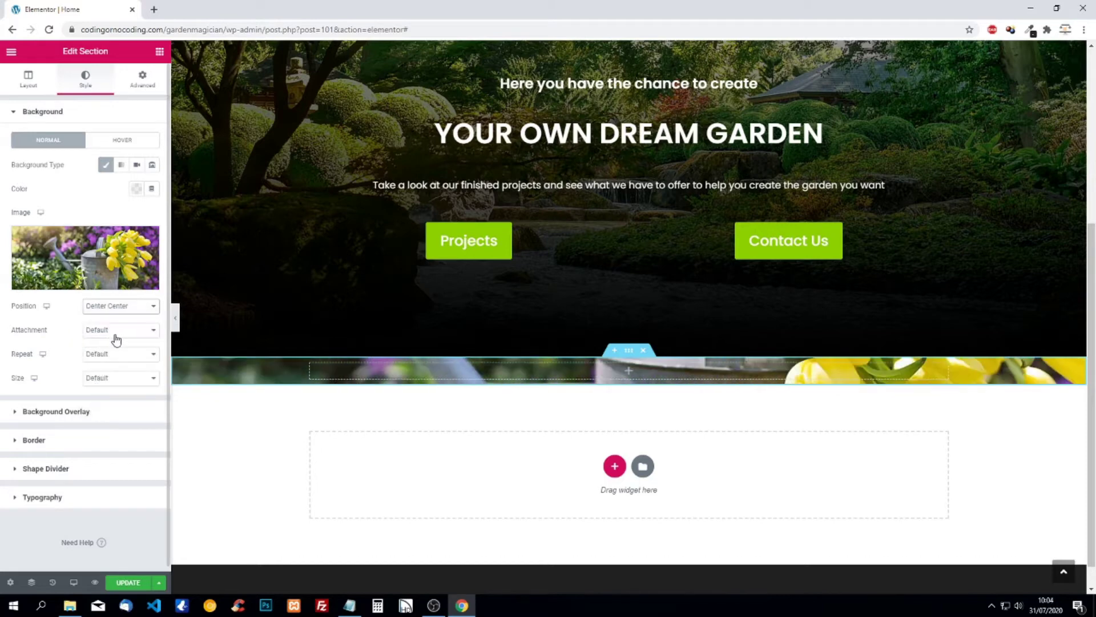
click(111, 357)
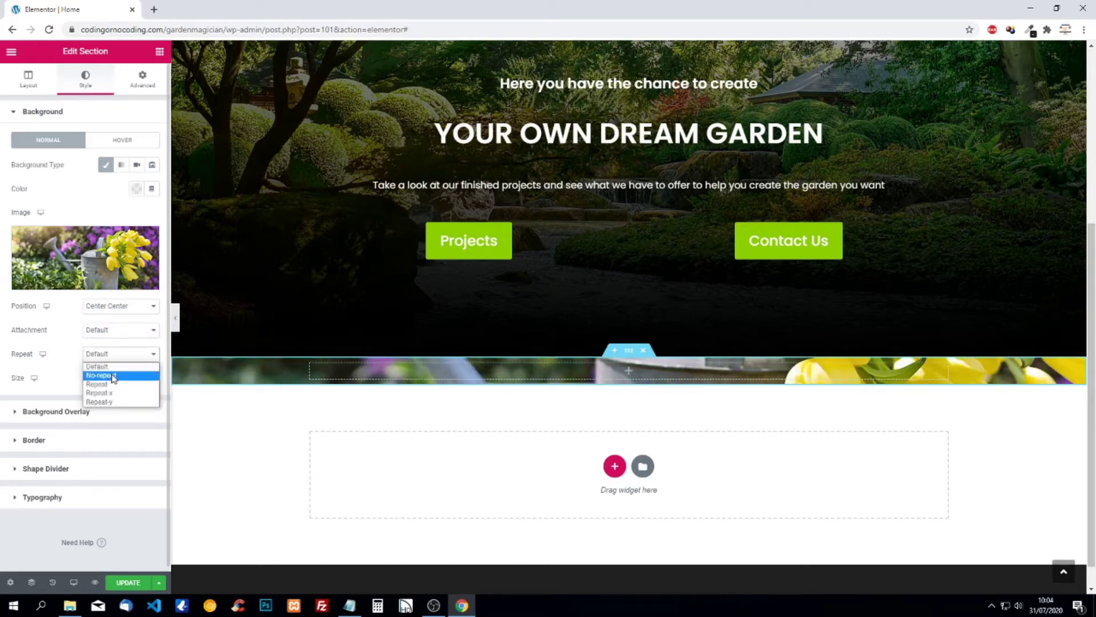
click(110, 374)
click(113, 381)
click(110, 407)
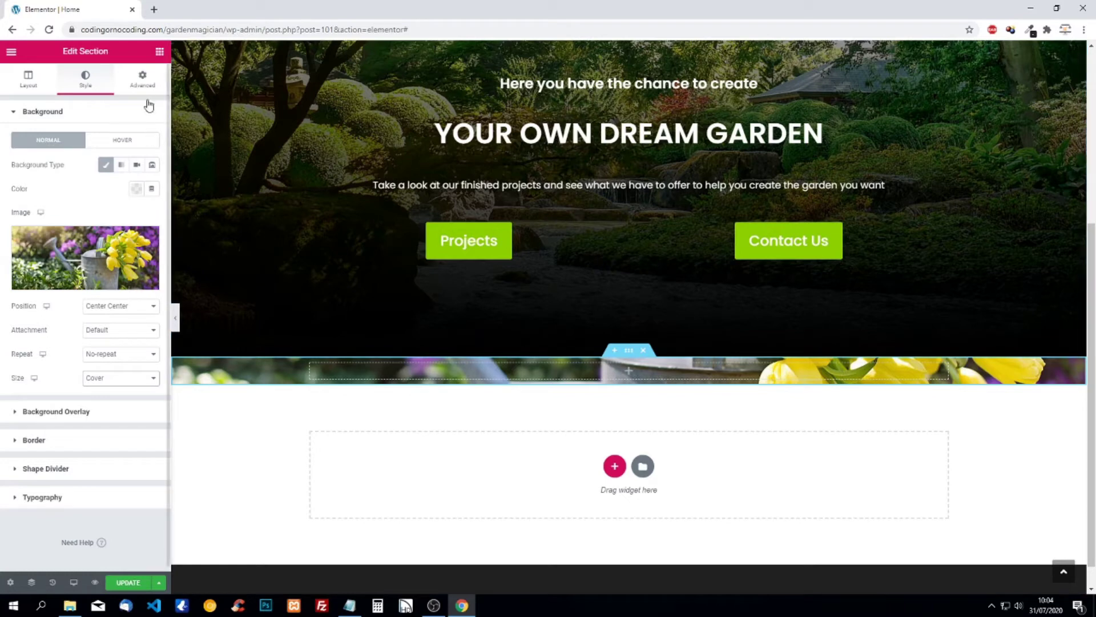
Step: Unlink the section's padding values and set 450 px for the top and 150 px for the bottom
click(142, 80)
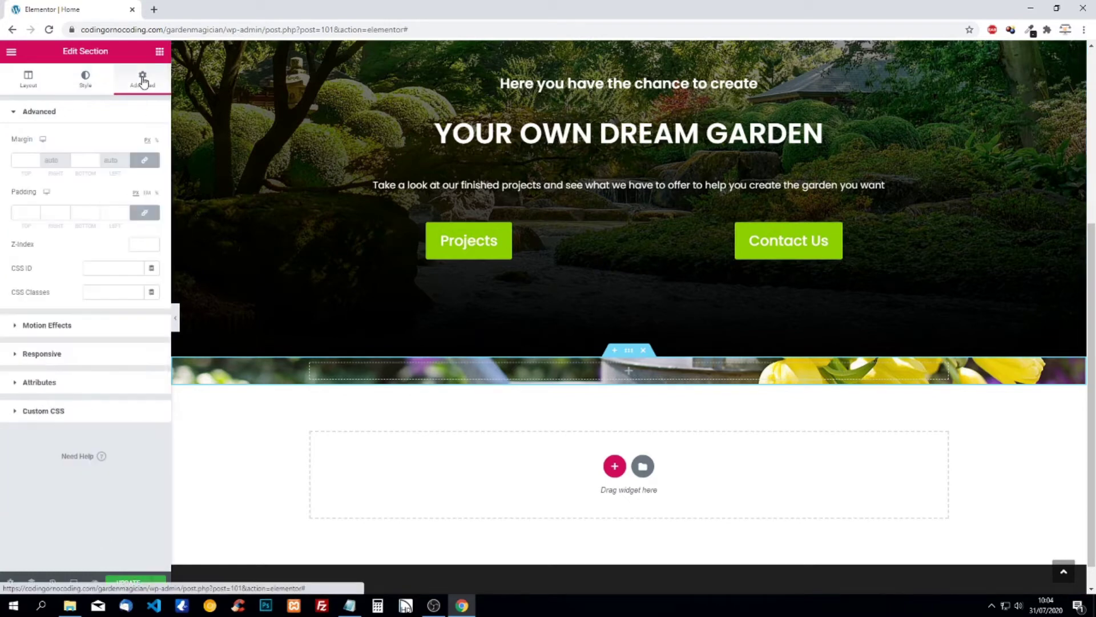
click(144, 212)
click(21, 215)
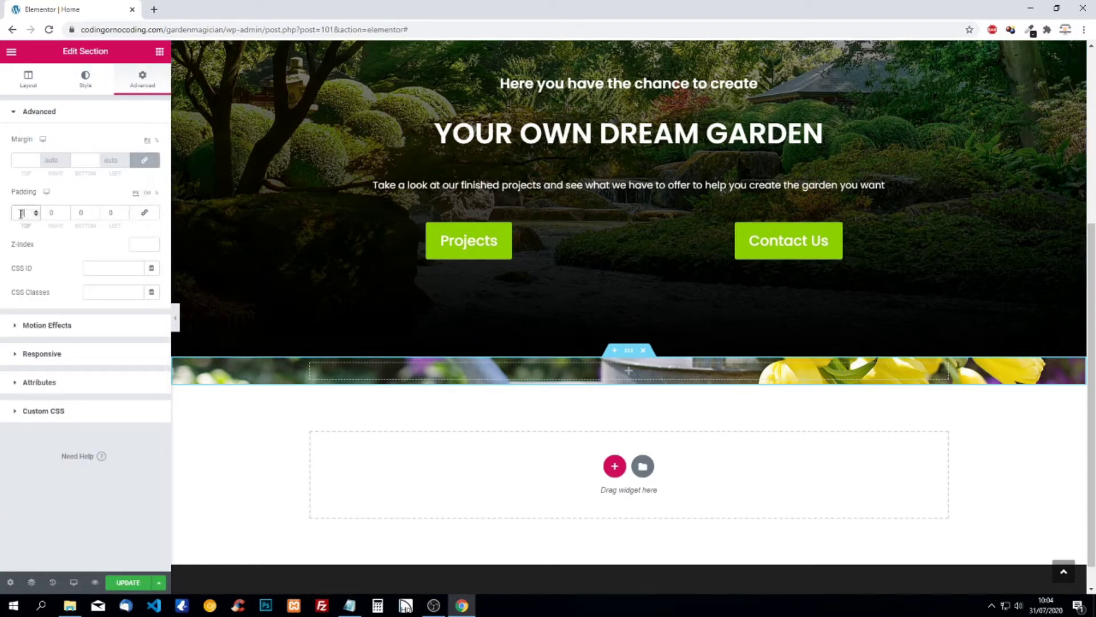
text(450)
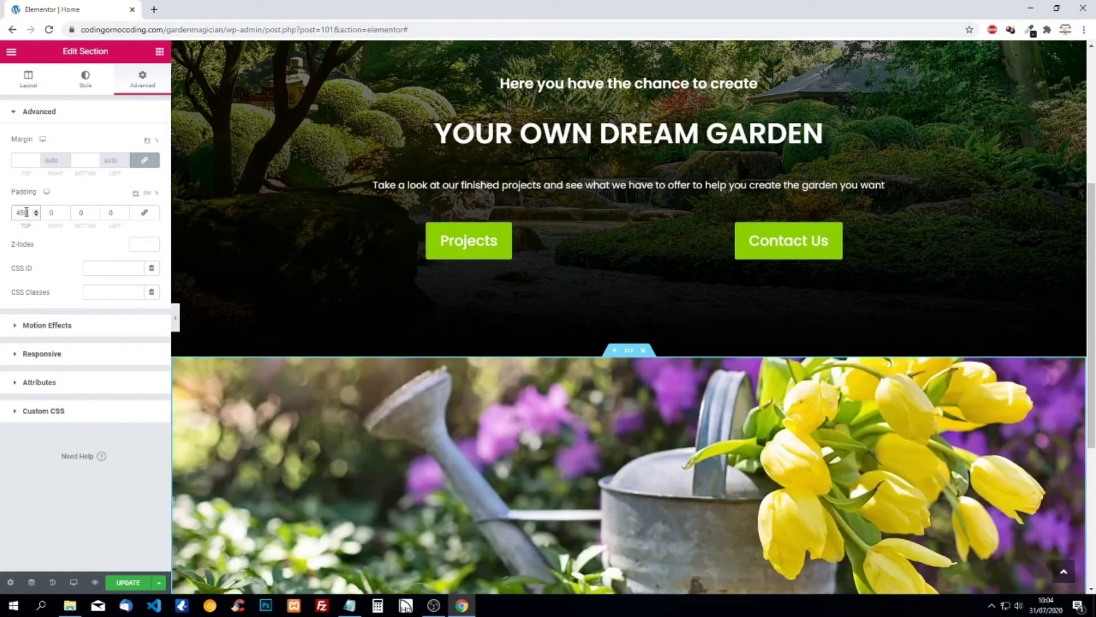
click(82, 212)
text(150)
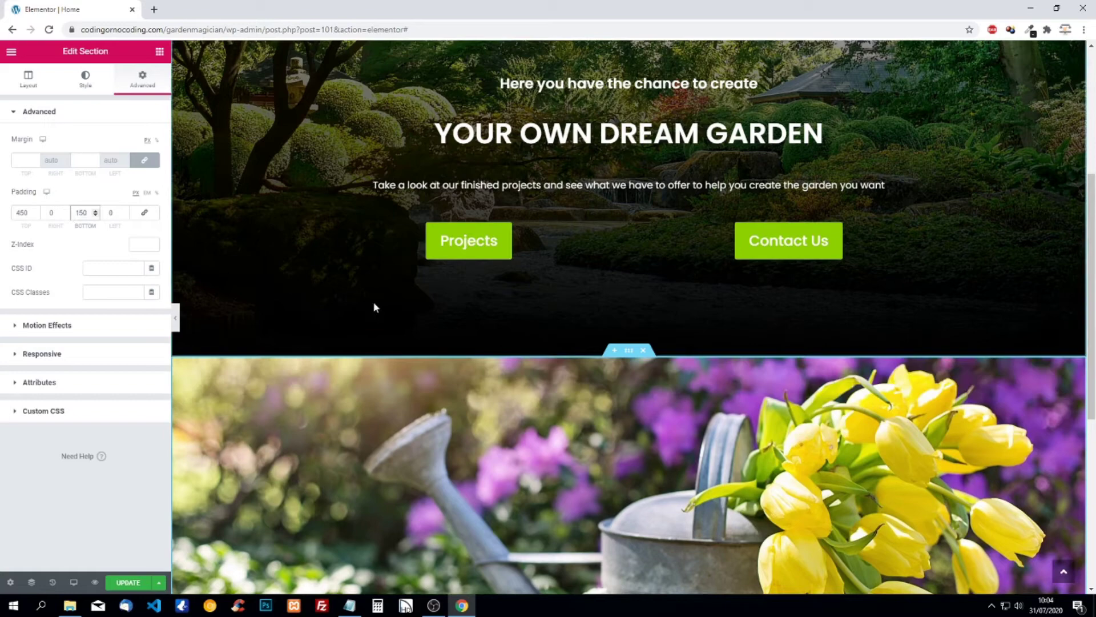
scroll(373, 307, down, 6)
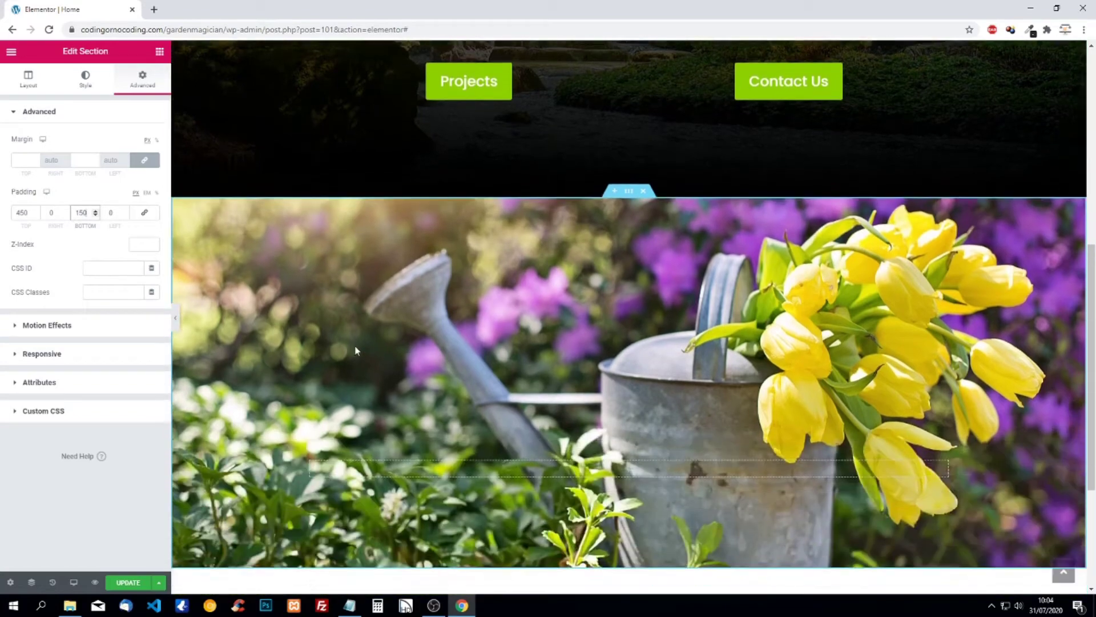
scroll(364, 310, up, 2)
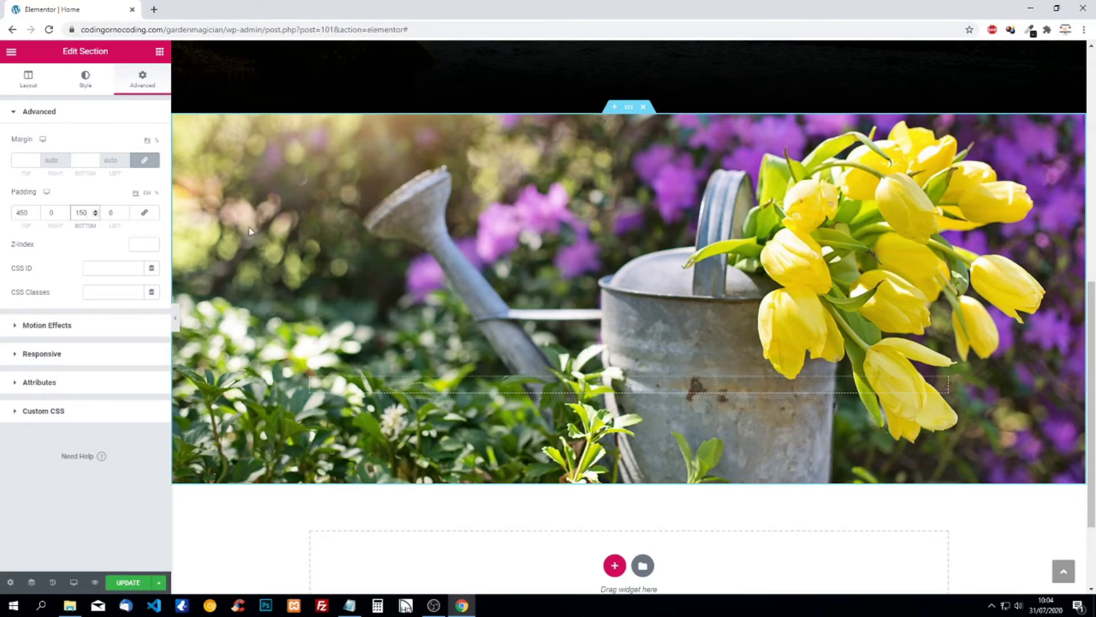
Step: Add a gradient background overlay to the watering-can section with a fully transparent first color
click(86, 79)
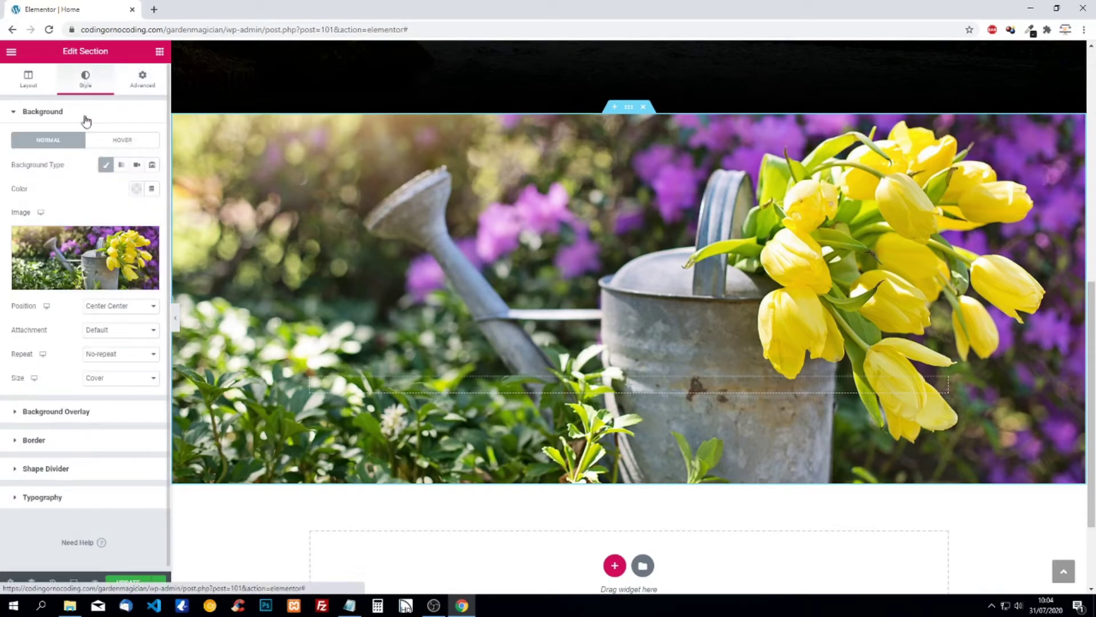
click(61, 411)
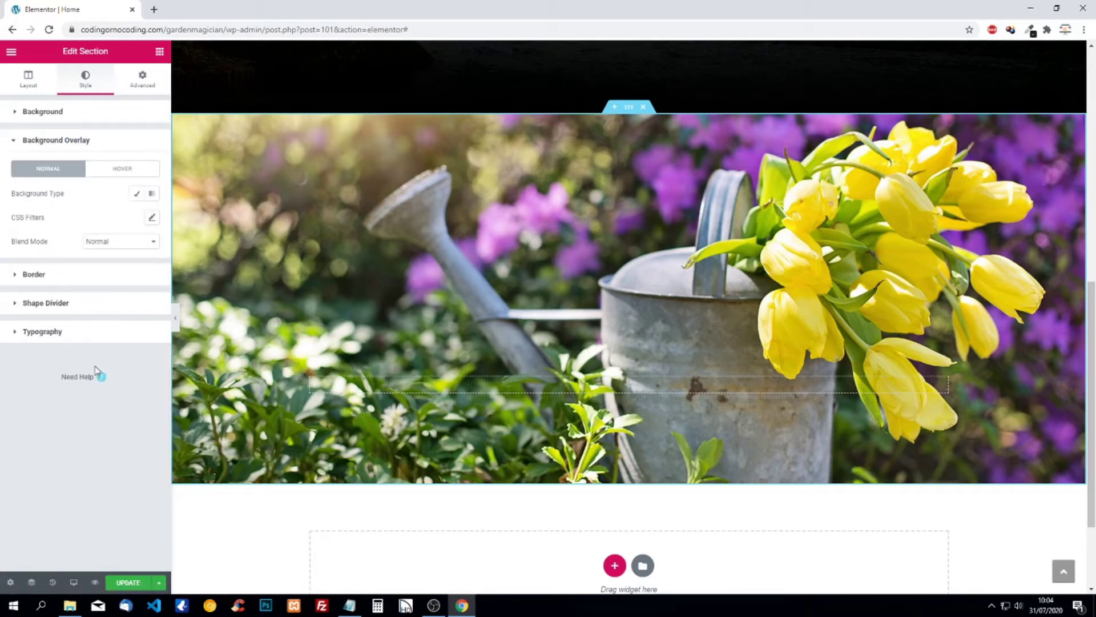
click(153, 194)
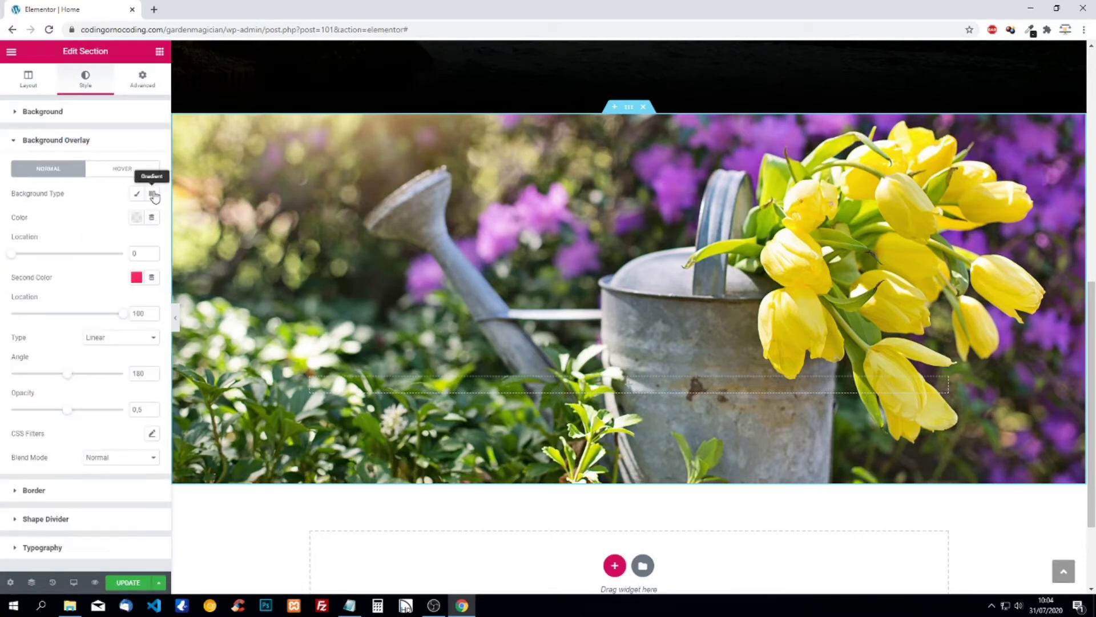
click(135, 219)
drag(83, 379, 65, 387)
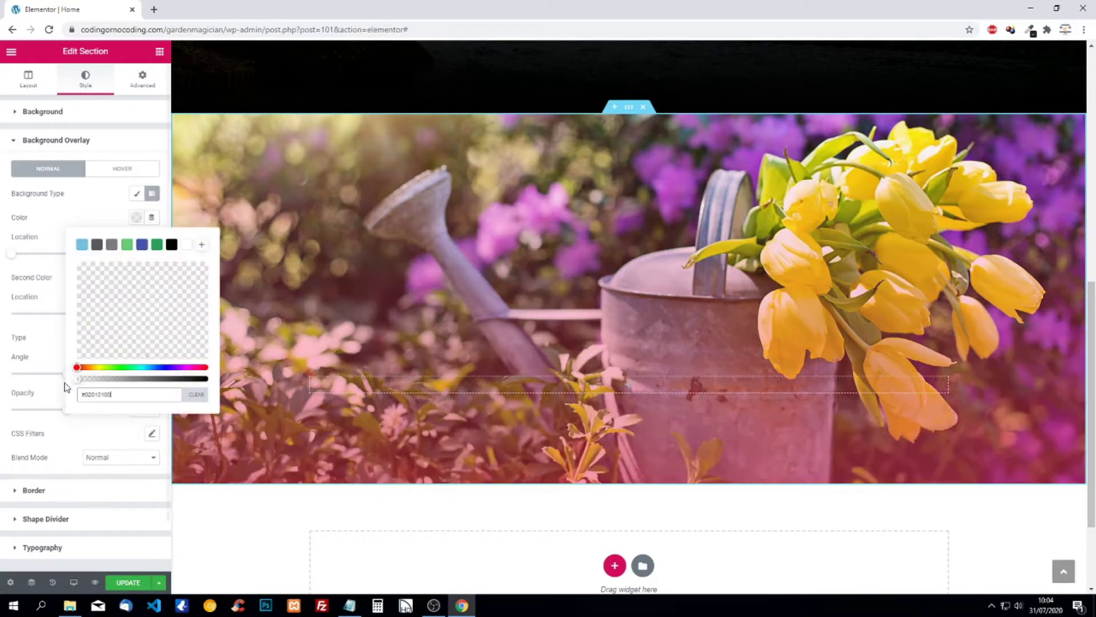
click(14, 366)
Step: Set the overlay gradient's second color to black and raise the overlay opacity to 1
click(135, 277)
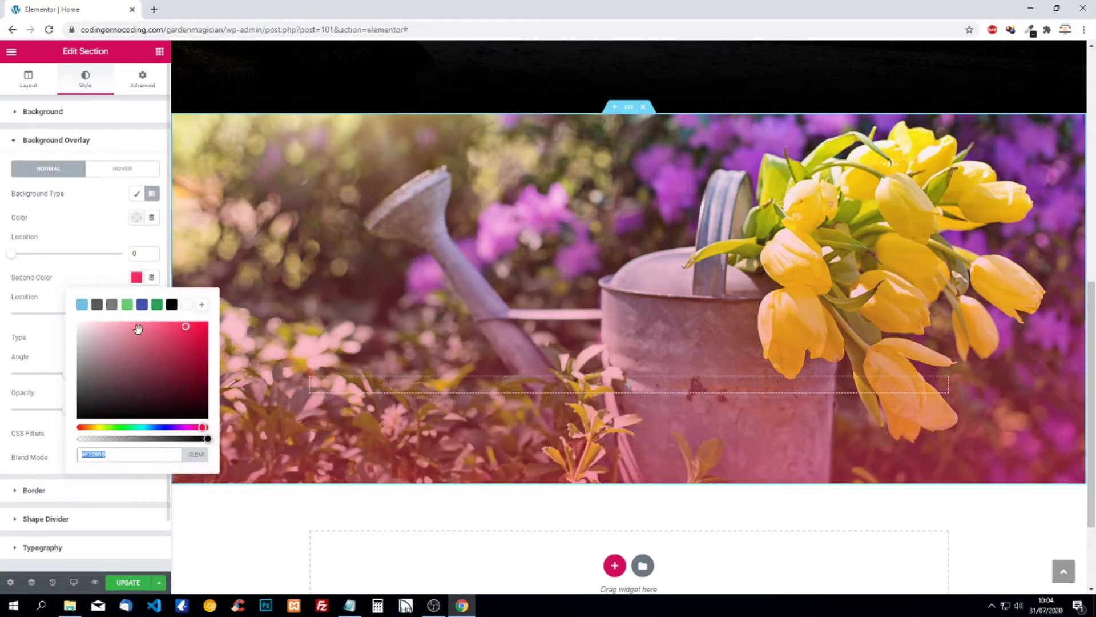
drag(138, 329, 79, 416)
click(32, 420)
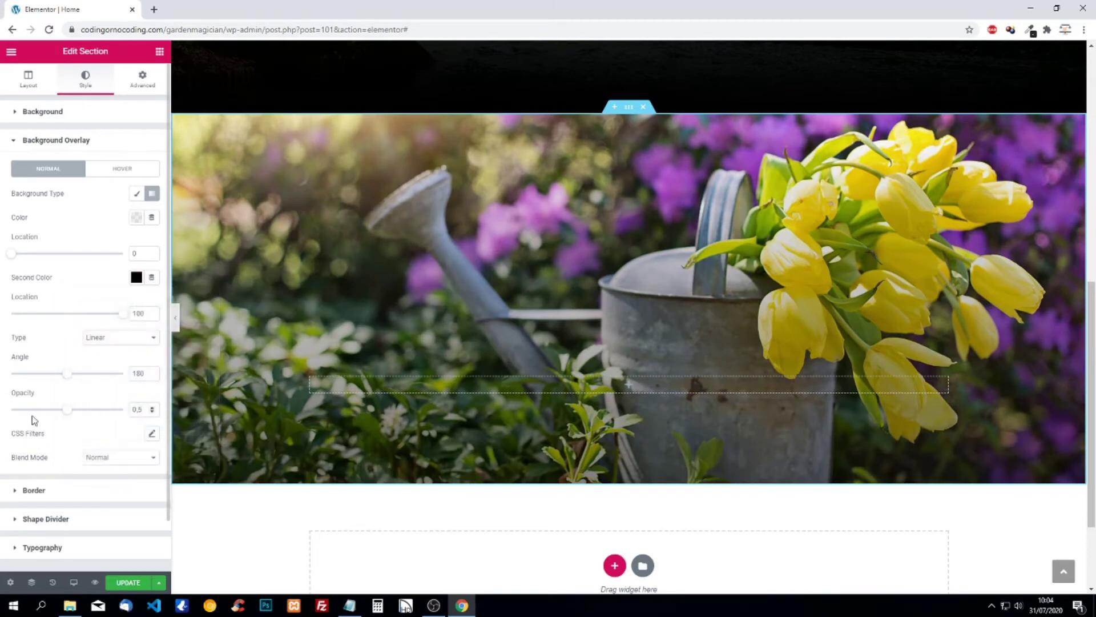
drag(68, 409, 139, 416)
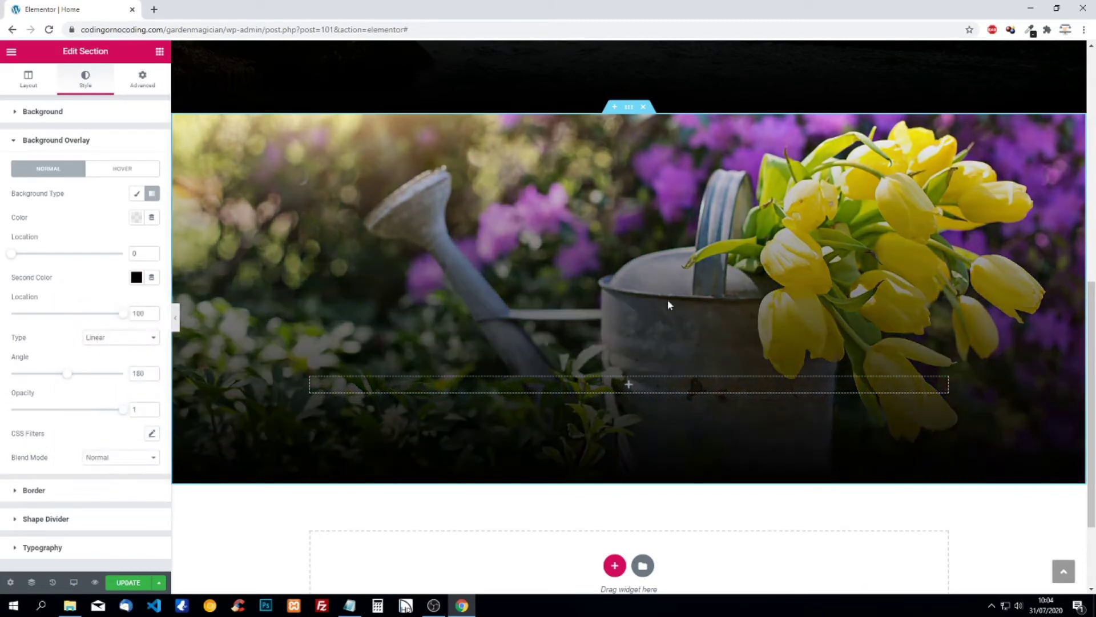
Step: Add a heading widget to the watering-can section with the title "Services" and center alignment
click(159, 51)
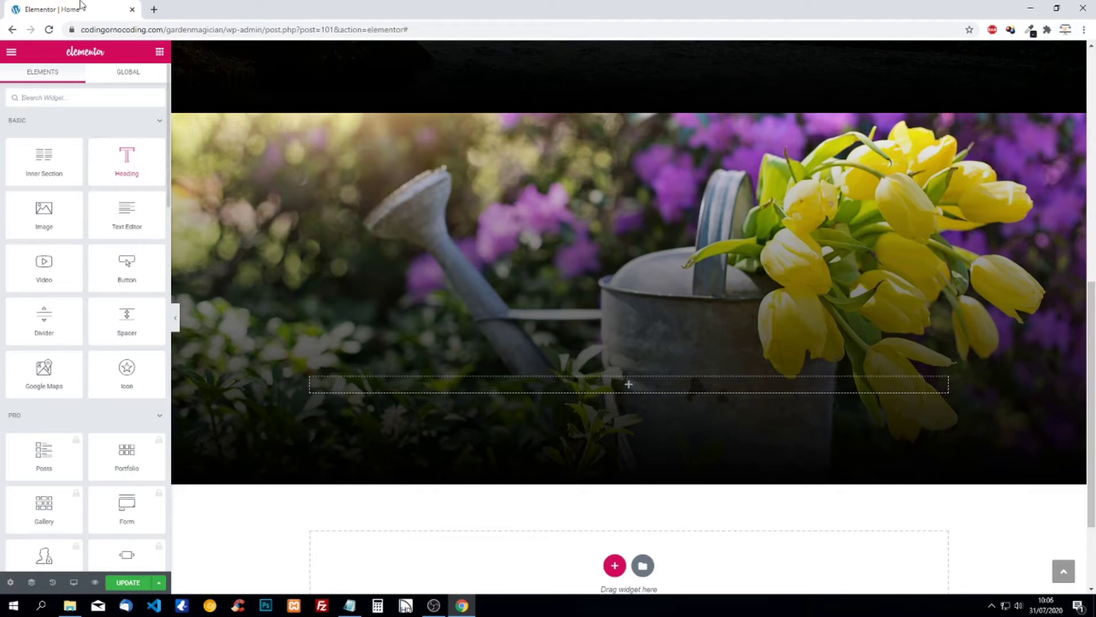
drag(118, 164, 614, 358)
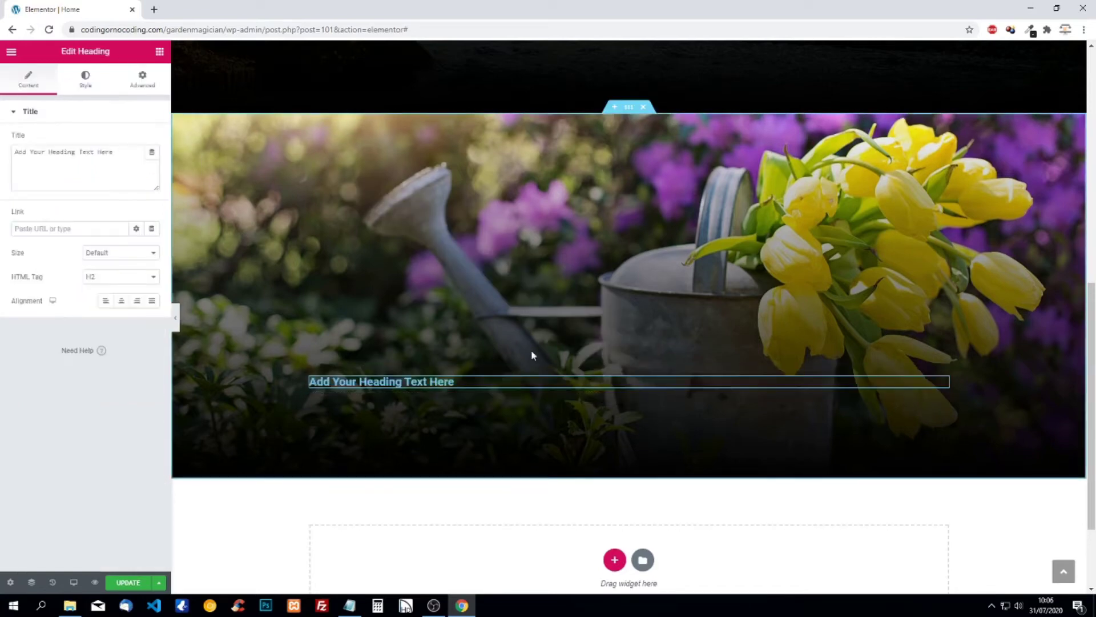
drag(142, 156, 2, 137)
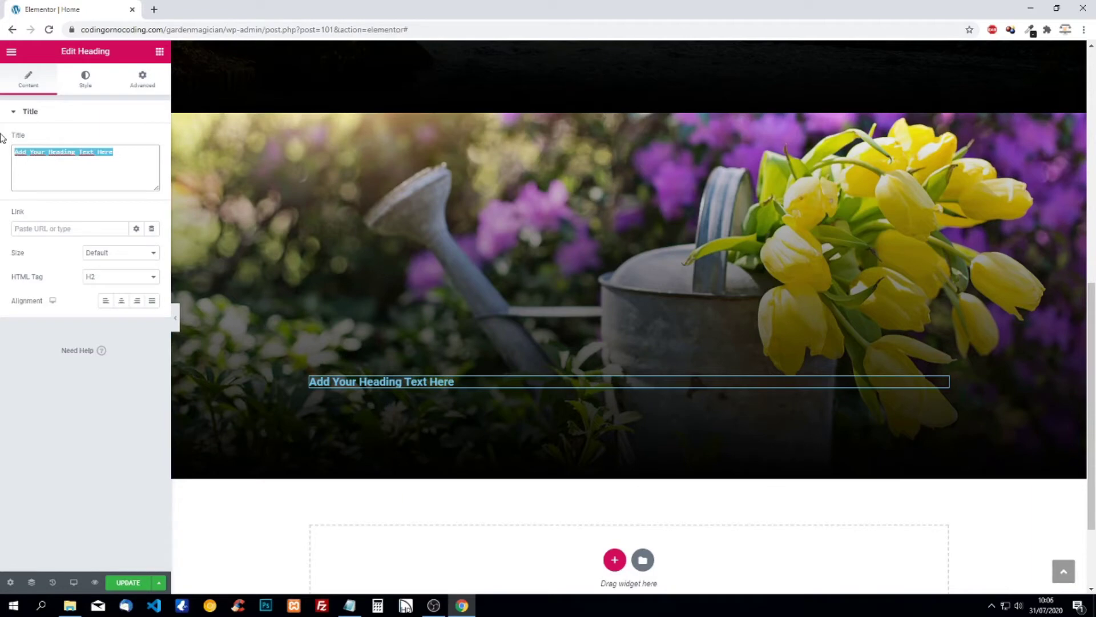
text(Servic)
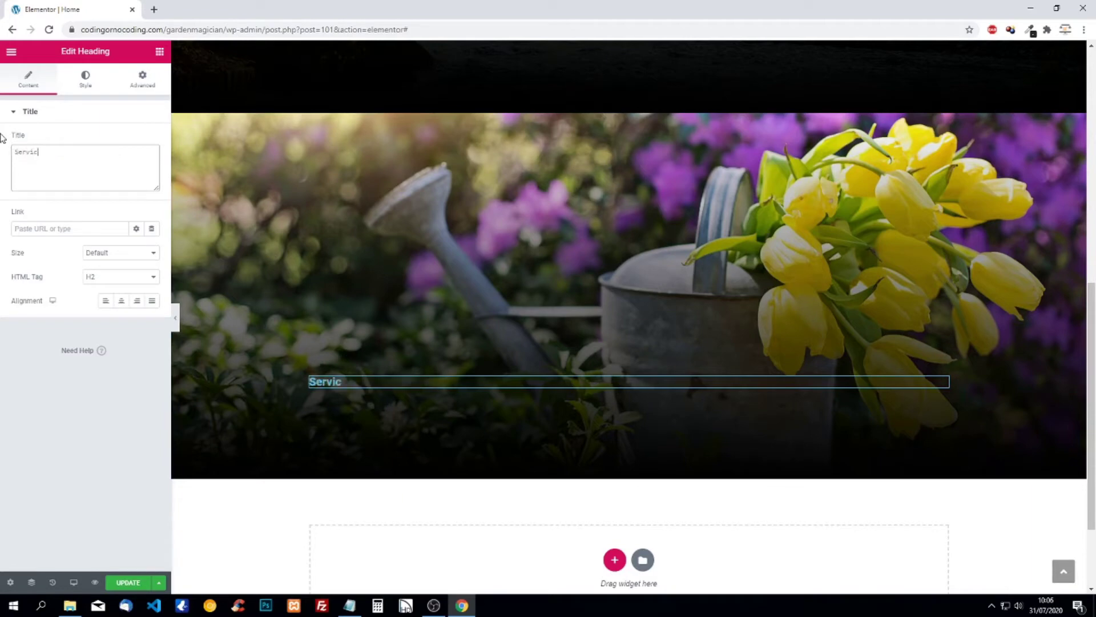
text(es)
click(122, 304)
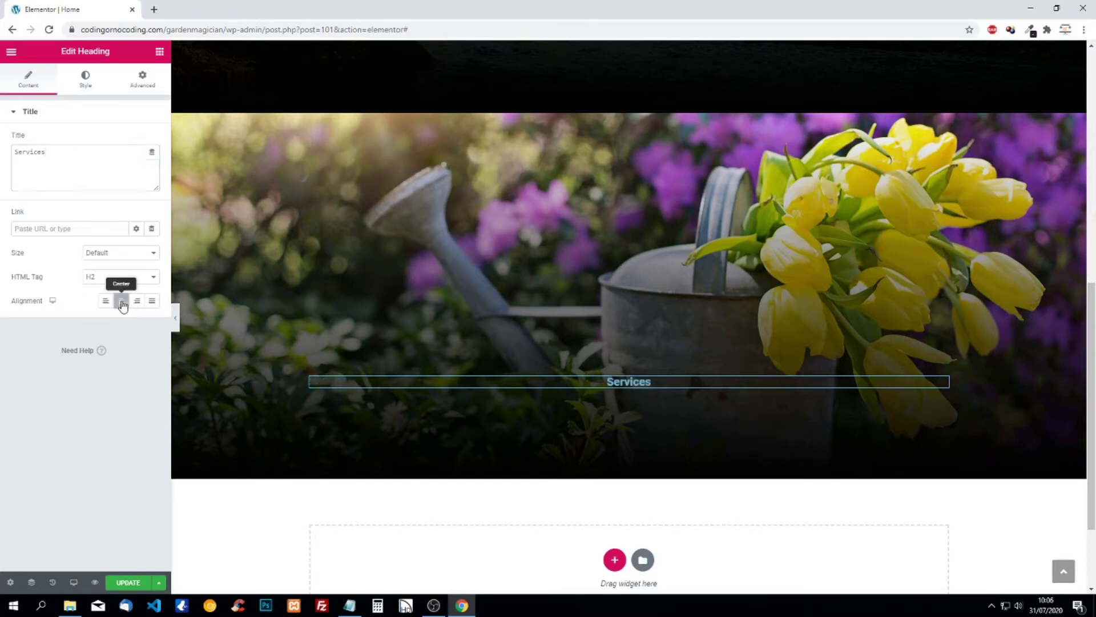
Step: Set the Services heading's text color to white
click(85, 80)
click(136, 139)
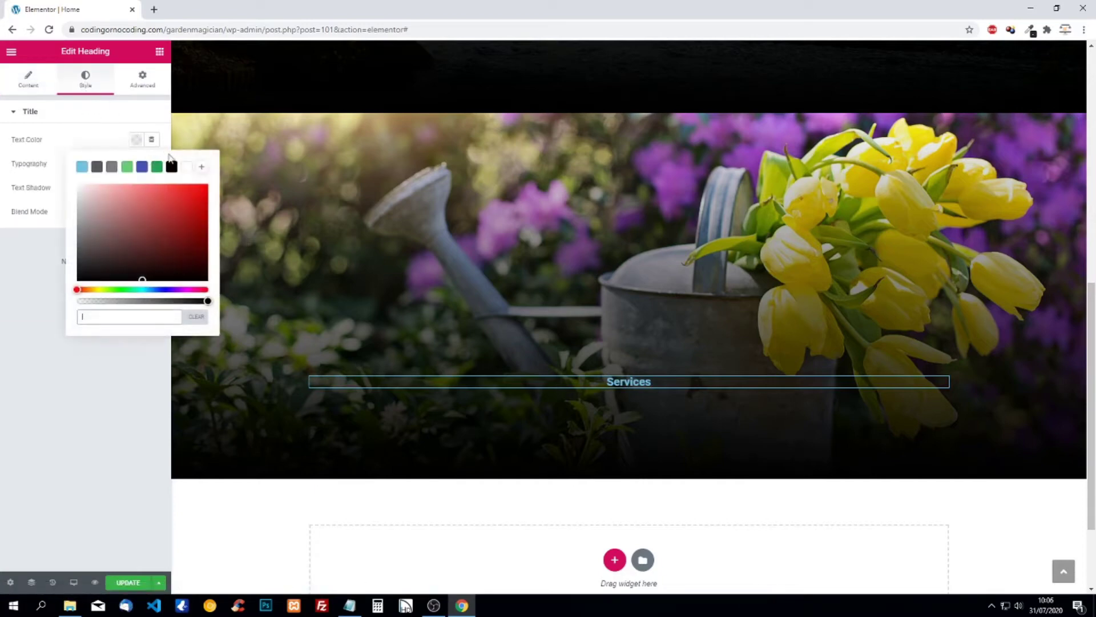
click(186, 168)
click(68, 121)
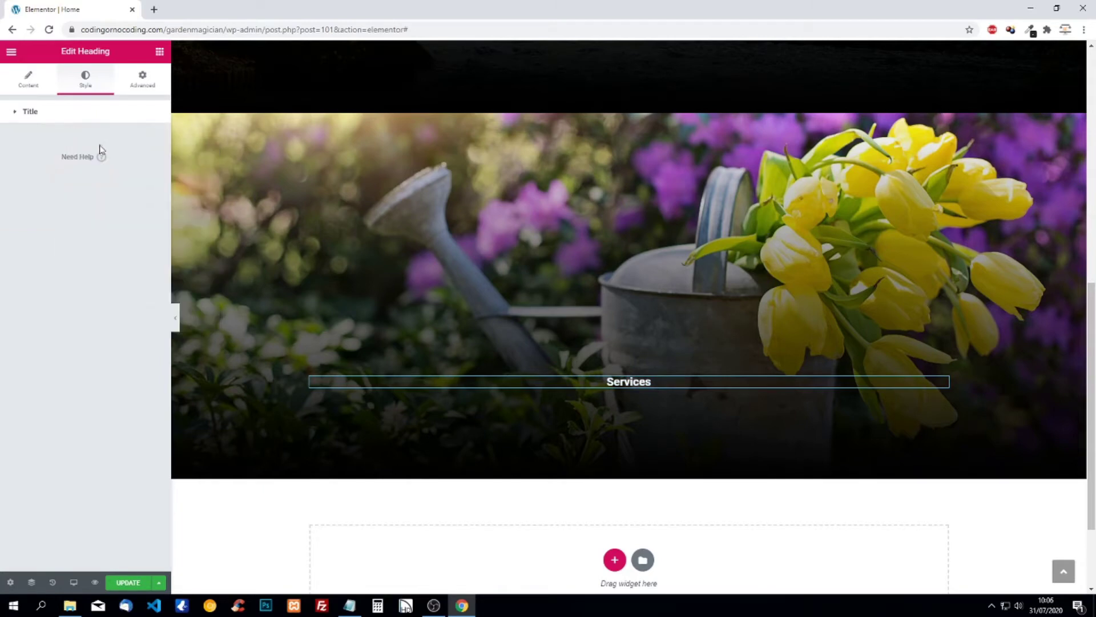
click(18, 114)
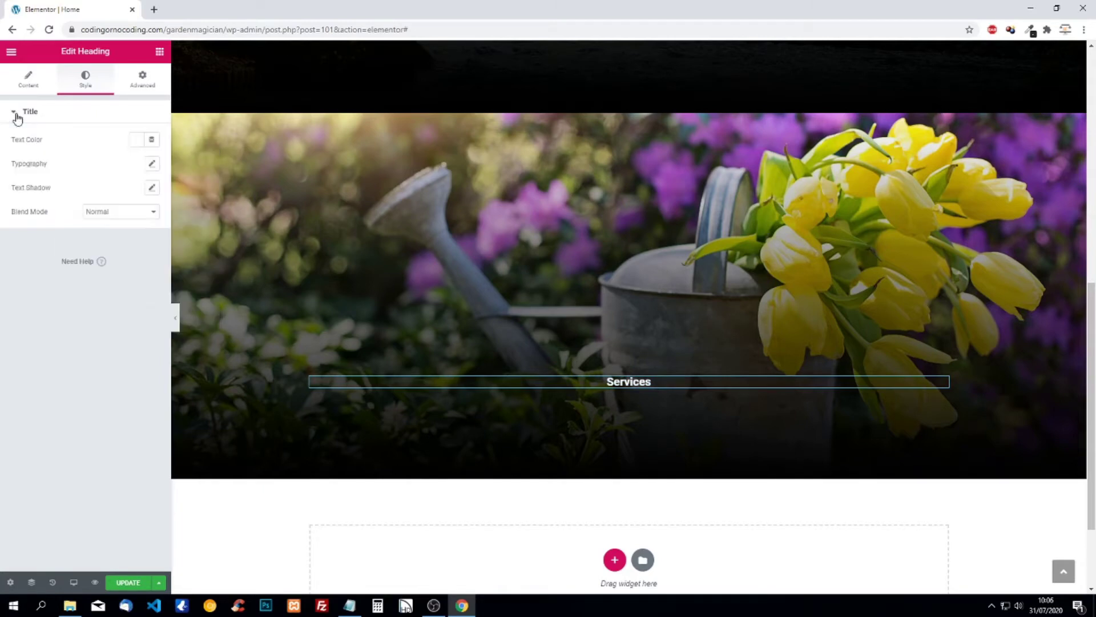
Step: Set the Services heading's font family to Poppins
click(151, 163)
click(125, 195)
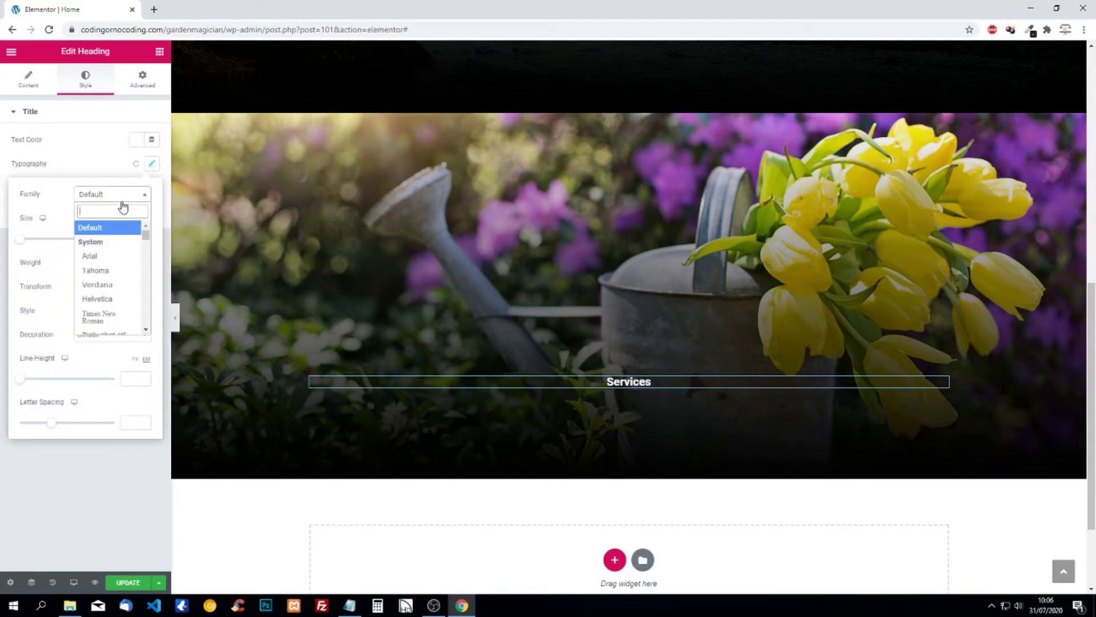
text(pop)
click(102, 241)
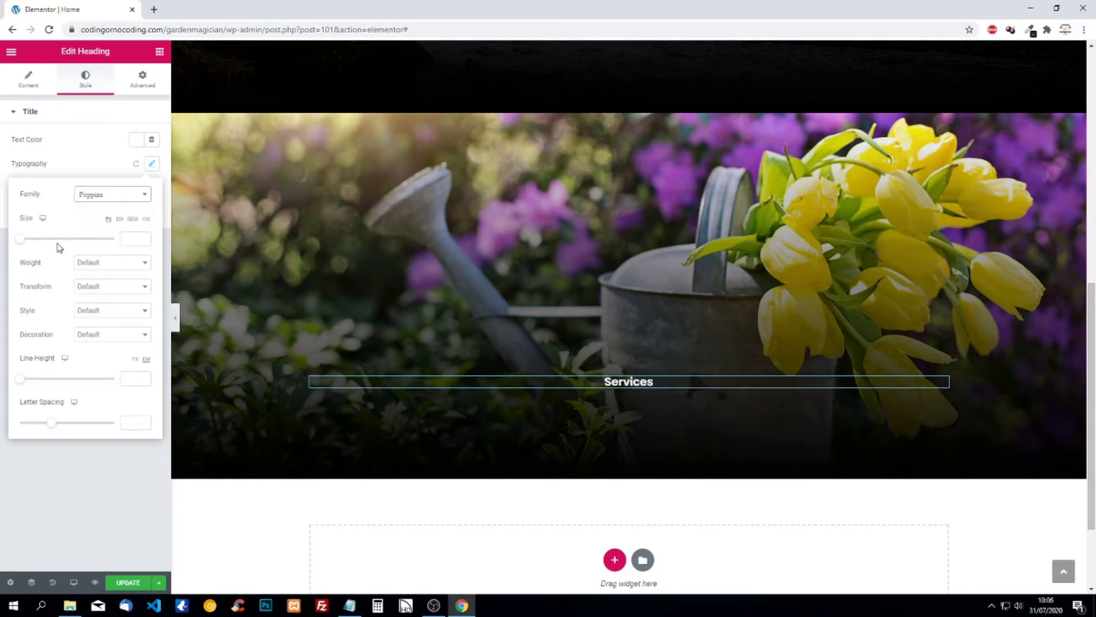
Step: Set the Services heading's font size to 50 px and its text transform to Uppercase
click(126, 237)
text(40)
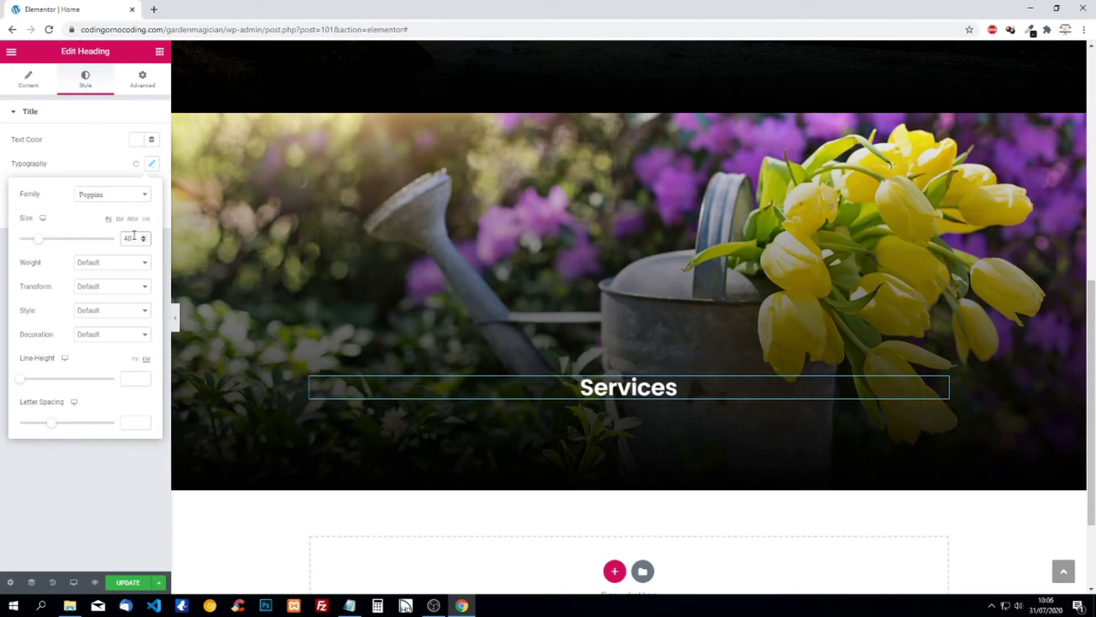
key(Up)
key(Up)
key(Up)
key(Up)
key(Up)
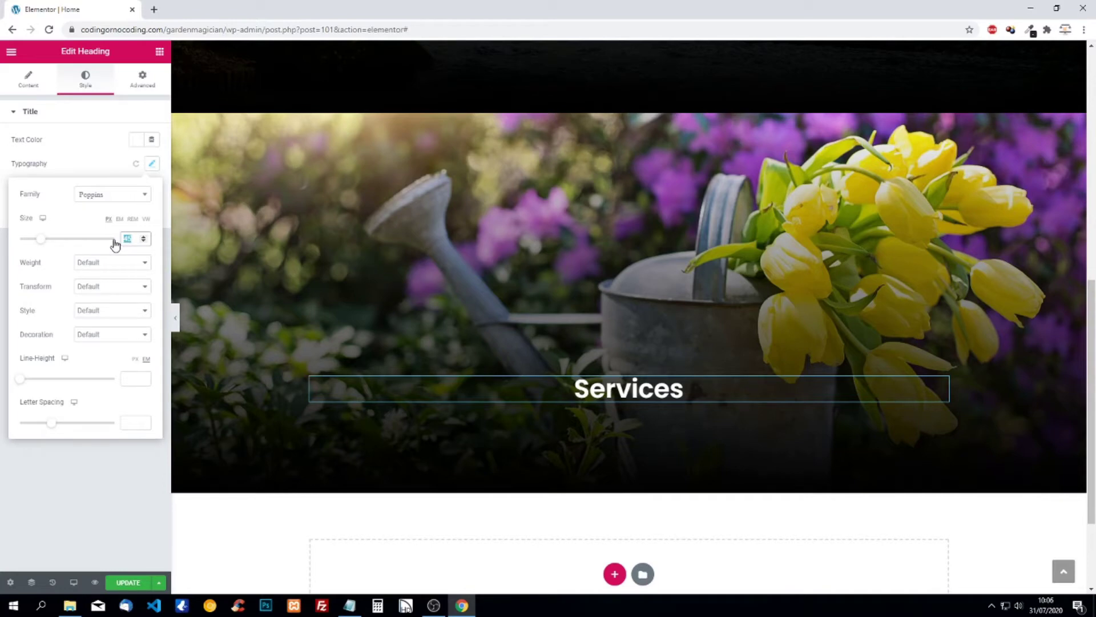
text(50)
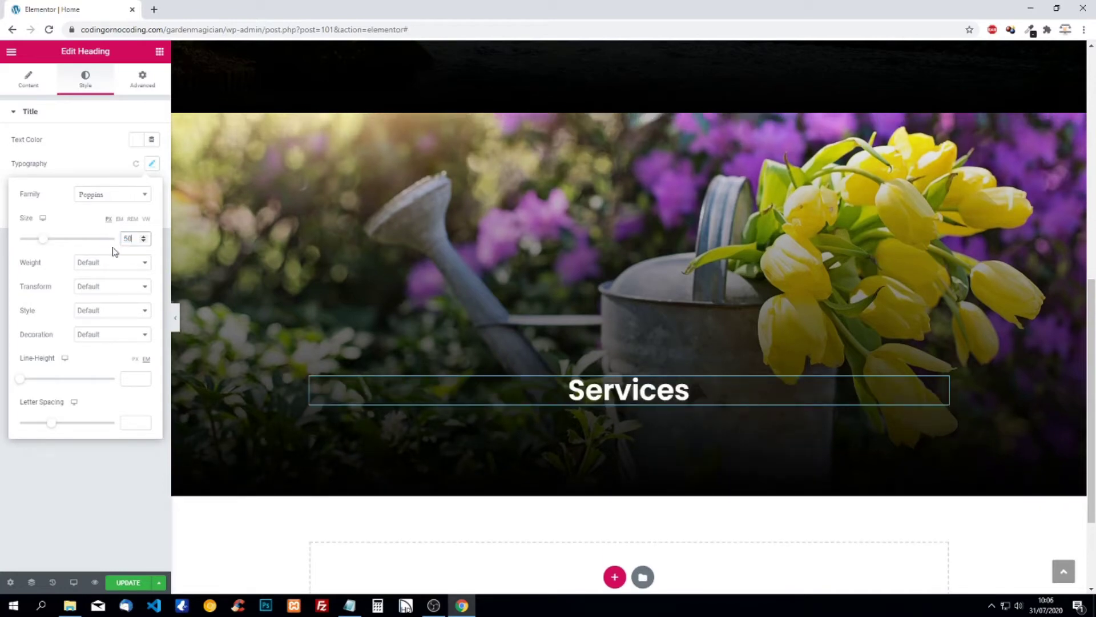
click(106, 288)
click(110, 306)
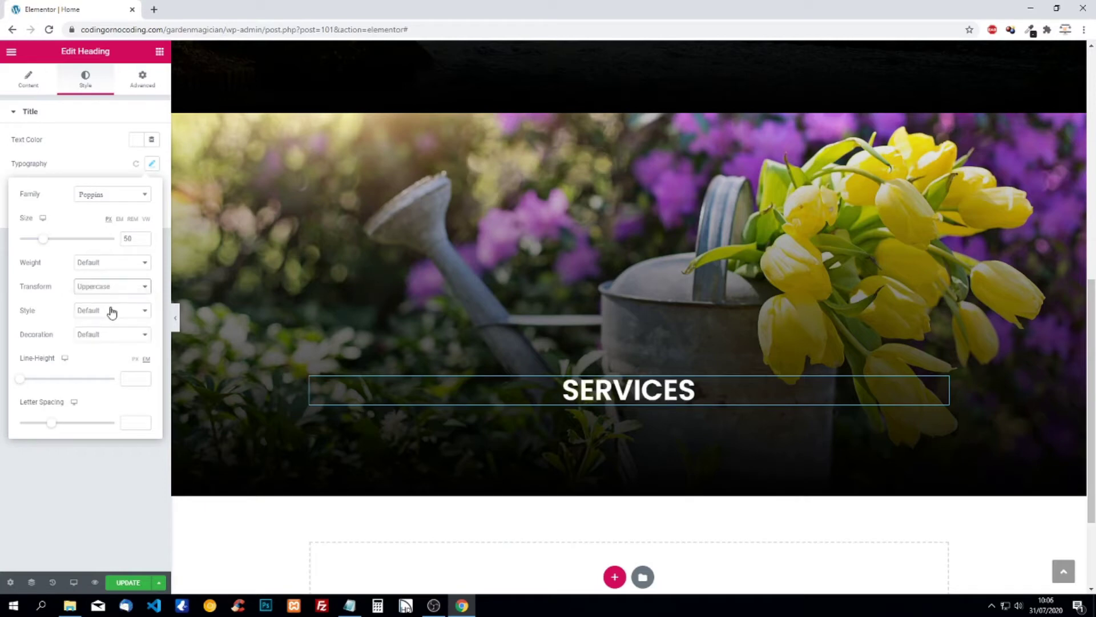
click(78, 166)
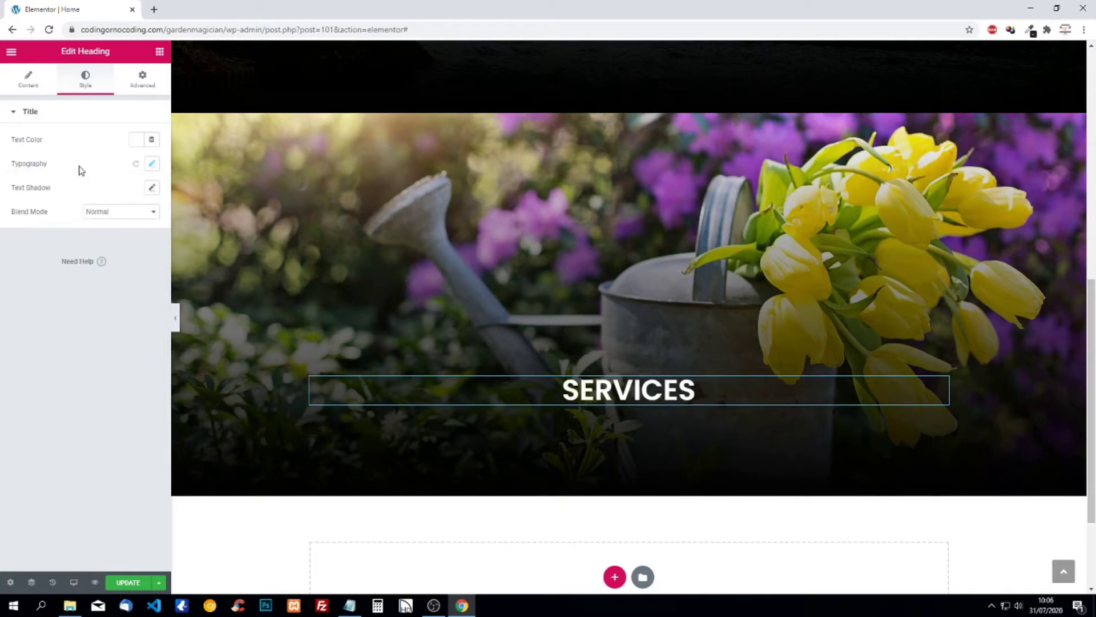
Step: Unlink the Services heading's padding values and set the bottom padding to 25 px
click(142, 79)
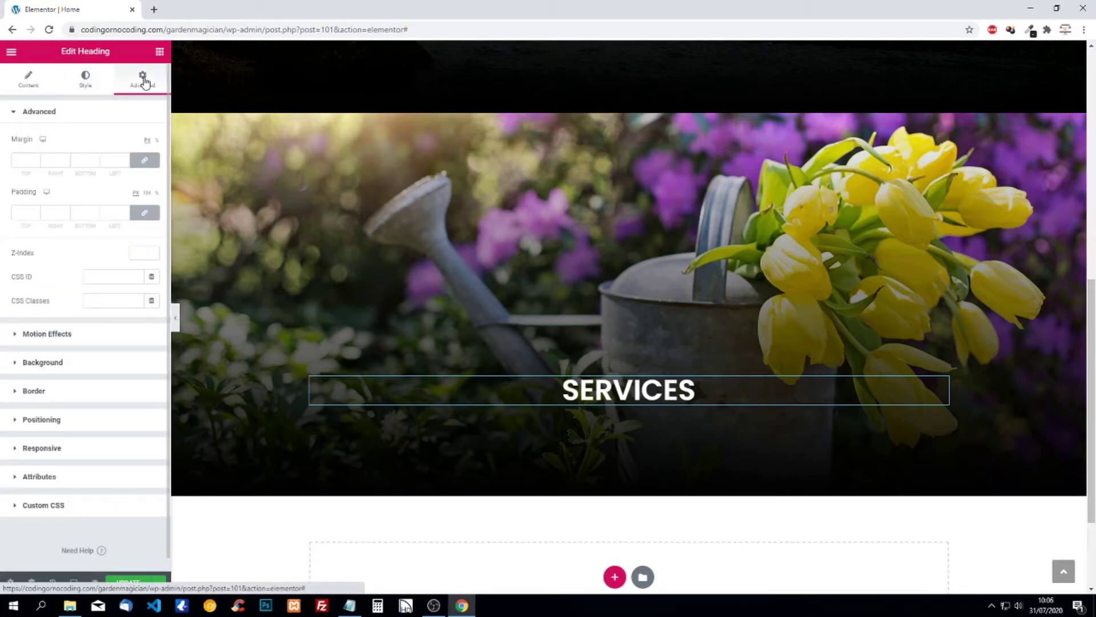
click(144, 212)
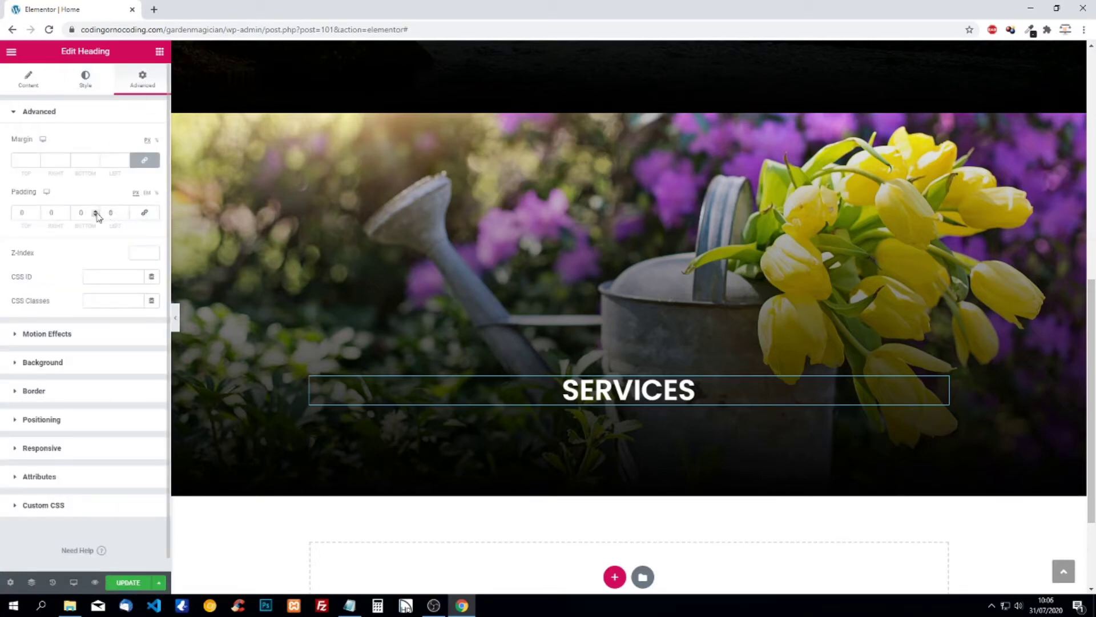
click(95, 210)
click(95, 210)
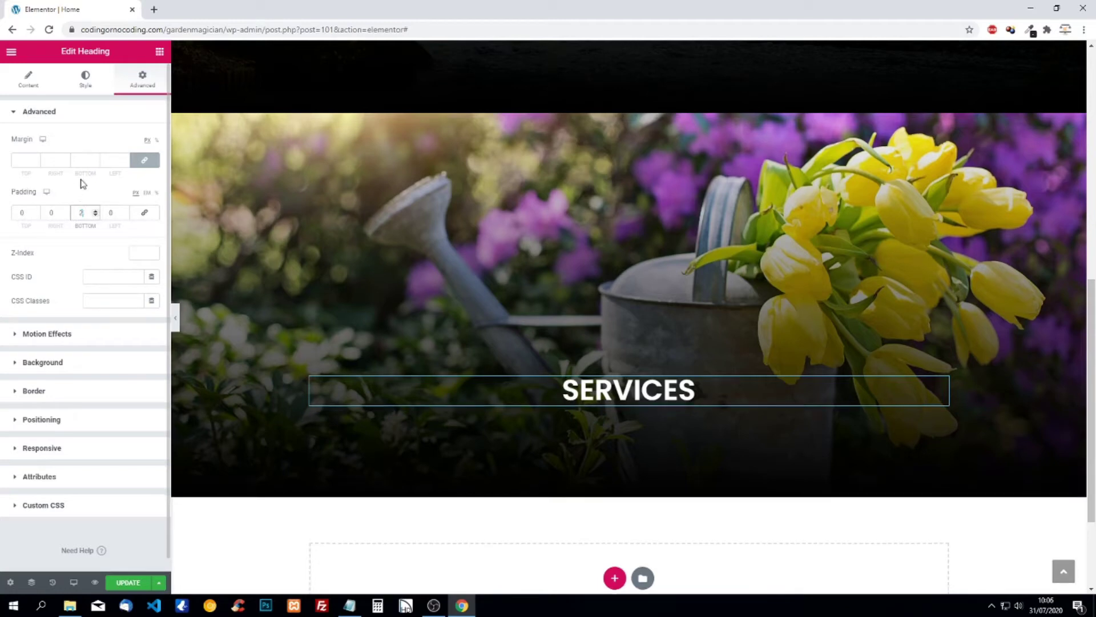
text(5)
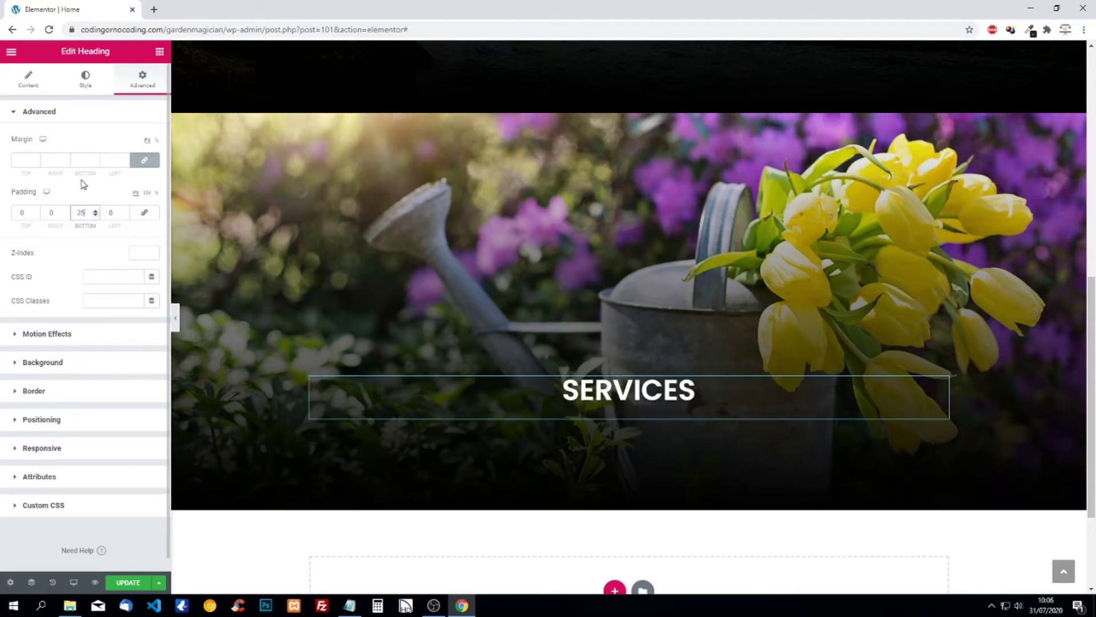
Step: Add a second heading below Services with the title "Close encounter with nature" and center alignment
click(160, 52)
drag(120, 171, 625, 413)
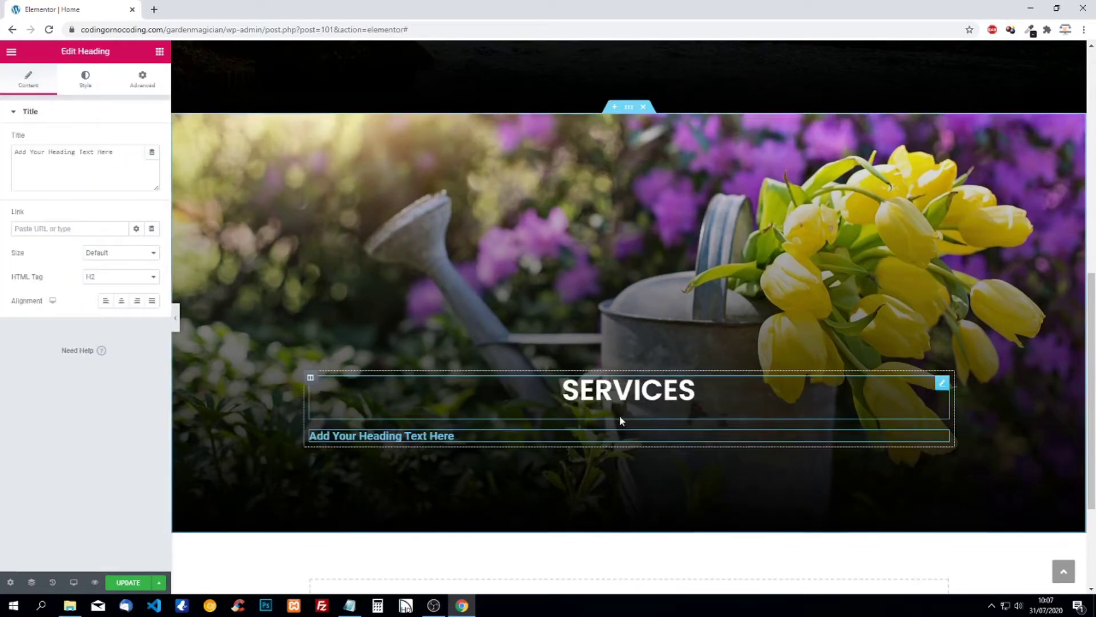
drag(113, 152, 2, 5)
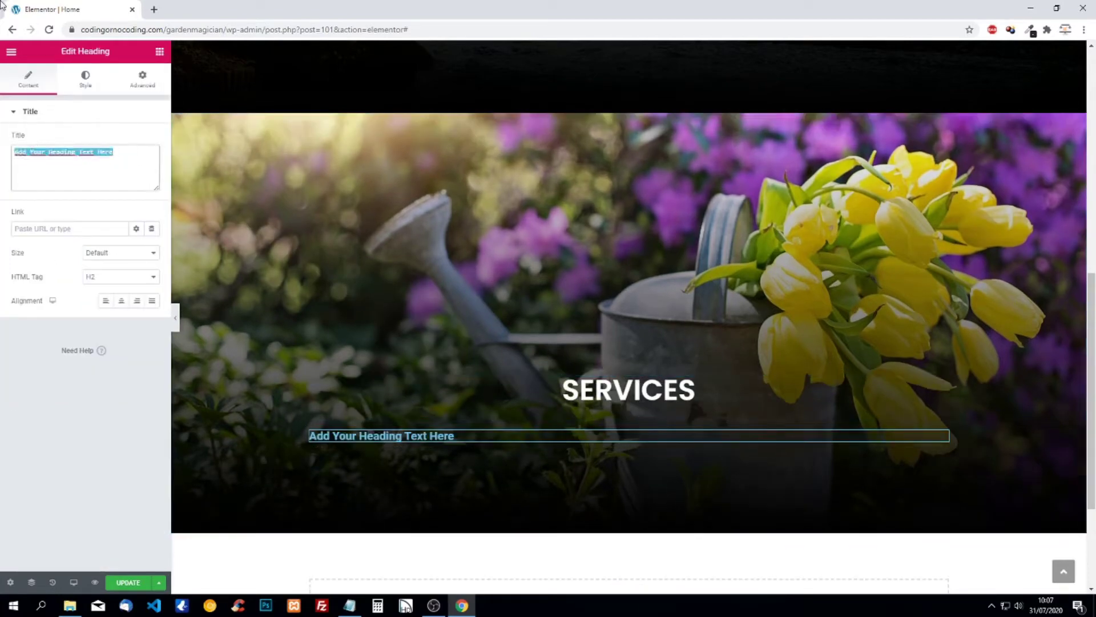
text(Close eq)
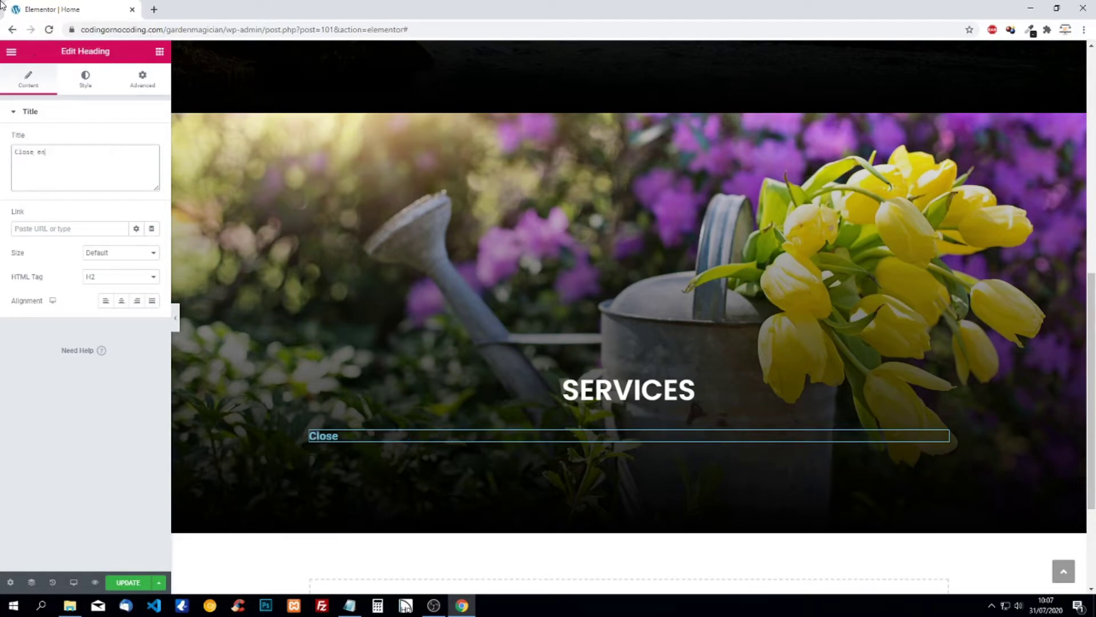
key(BackSpace)
text(ncounter with natyre)
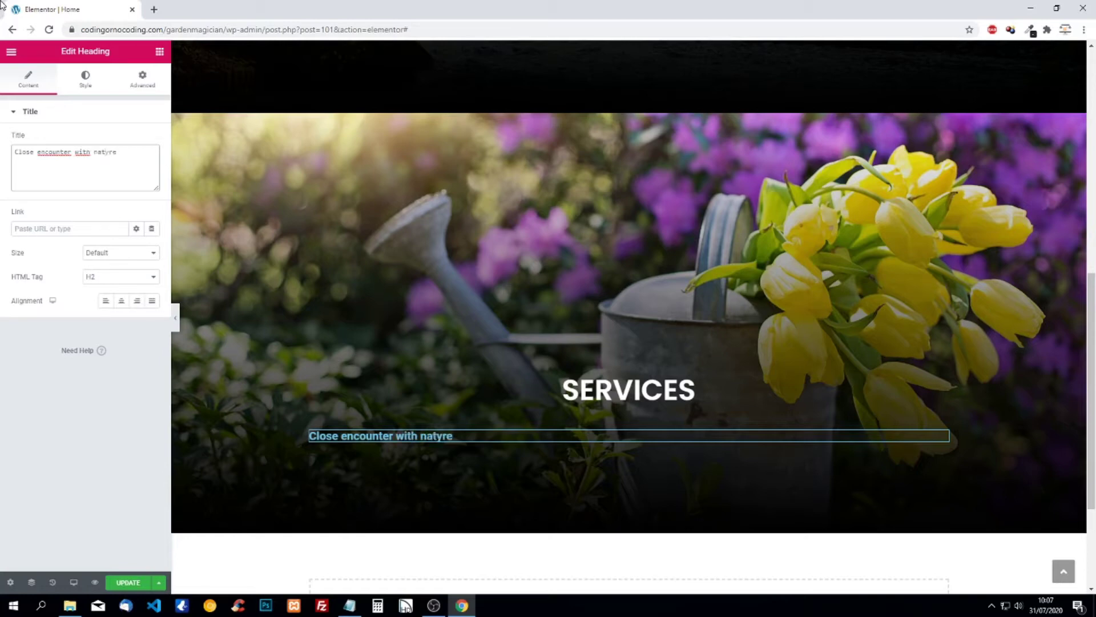
key(BackSpace)
key(BackSpace)
key(BackSpace)
text(ure)
click(122, 301)
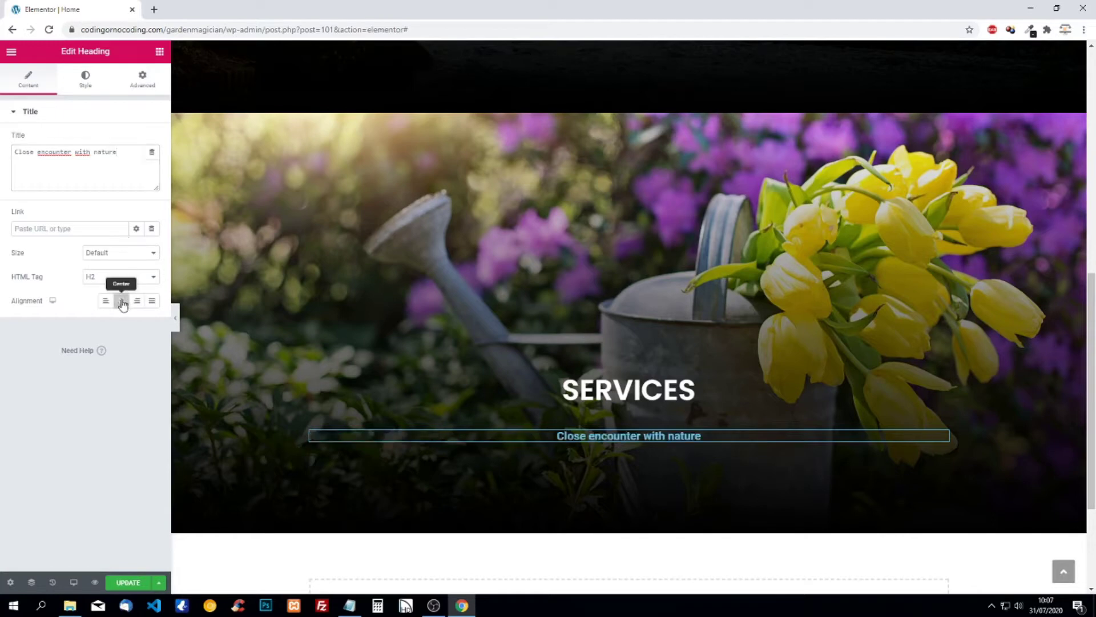
Step: Set the text color of the "Close encounter with nature" heading to white (#FFFFFF)
click(85, 79)
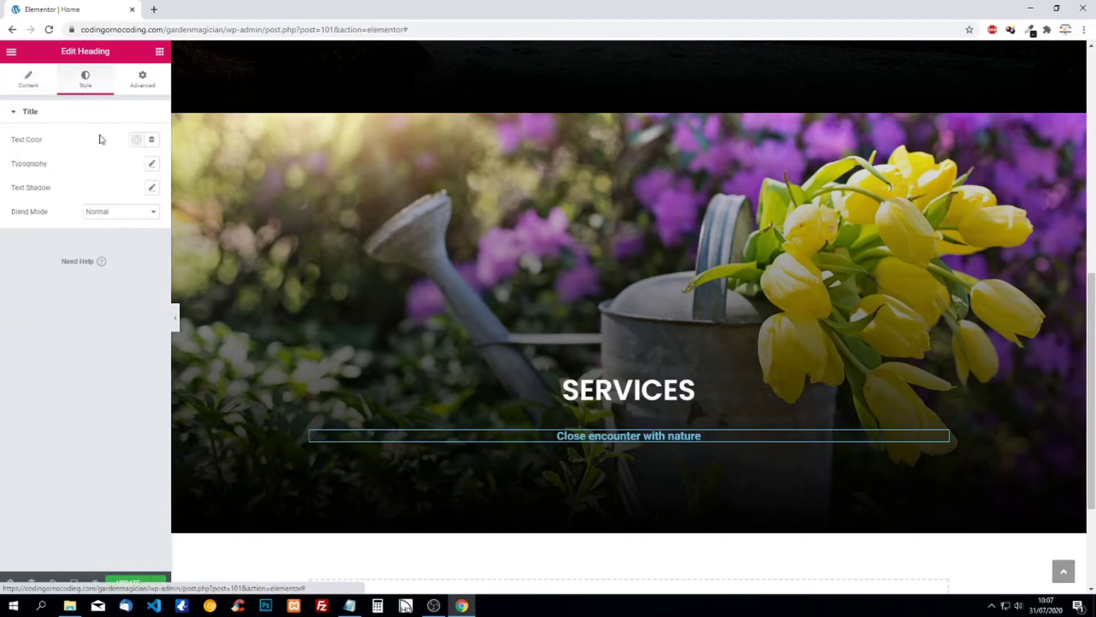
click(136, 139)
click(187, 166)
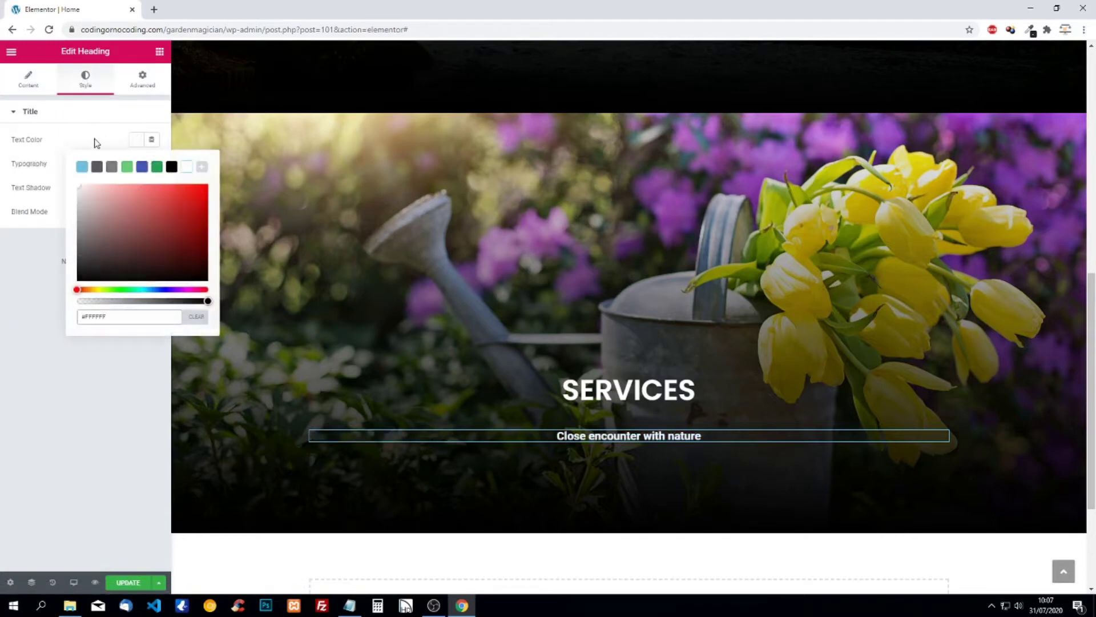
click(96, 143)
Step: Set the typography of the "Close encounter with nature" heading to Poppins at 25 px
click(151, 163)
click(94, 195)
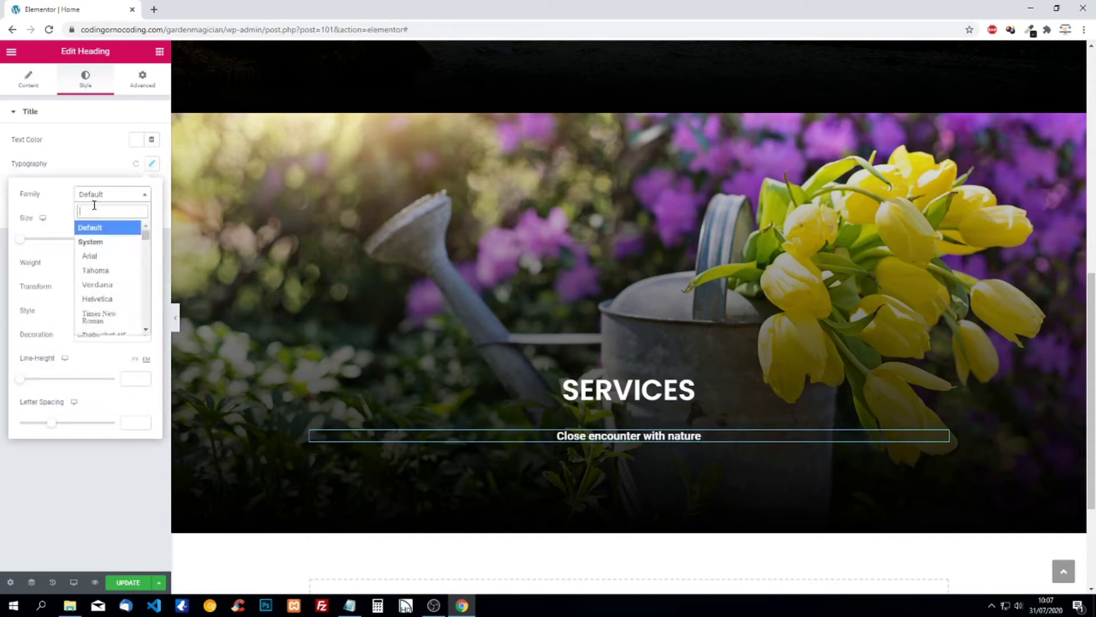
text(pop)
click(95, 240)
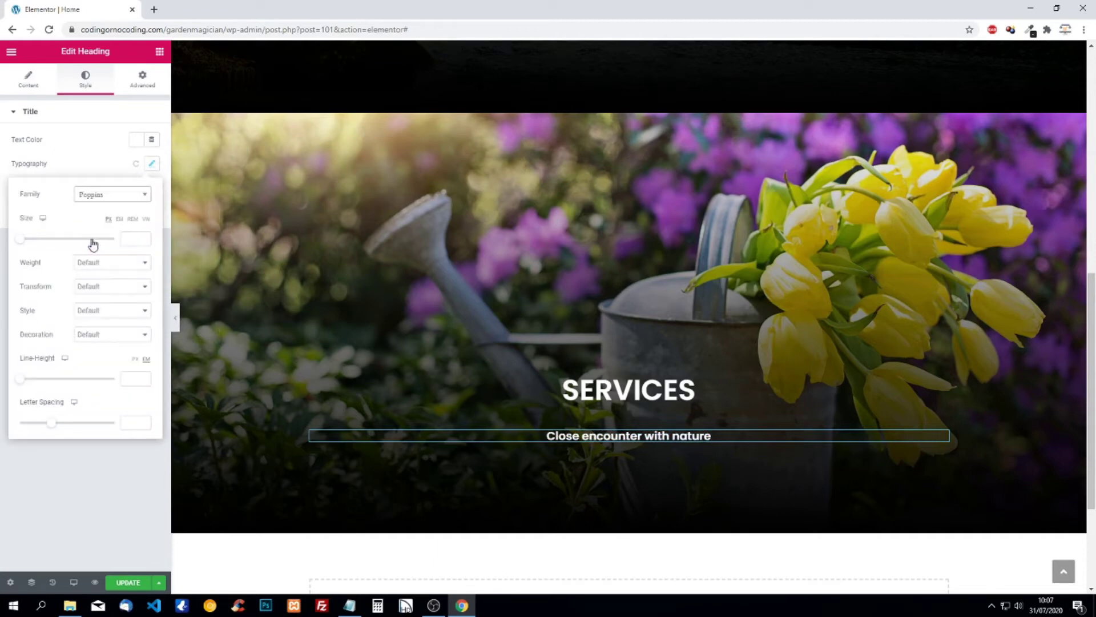
click(133, 240)
text(25)
click(83, 154)
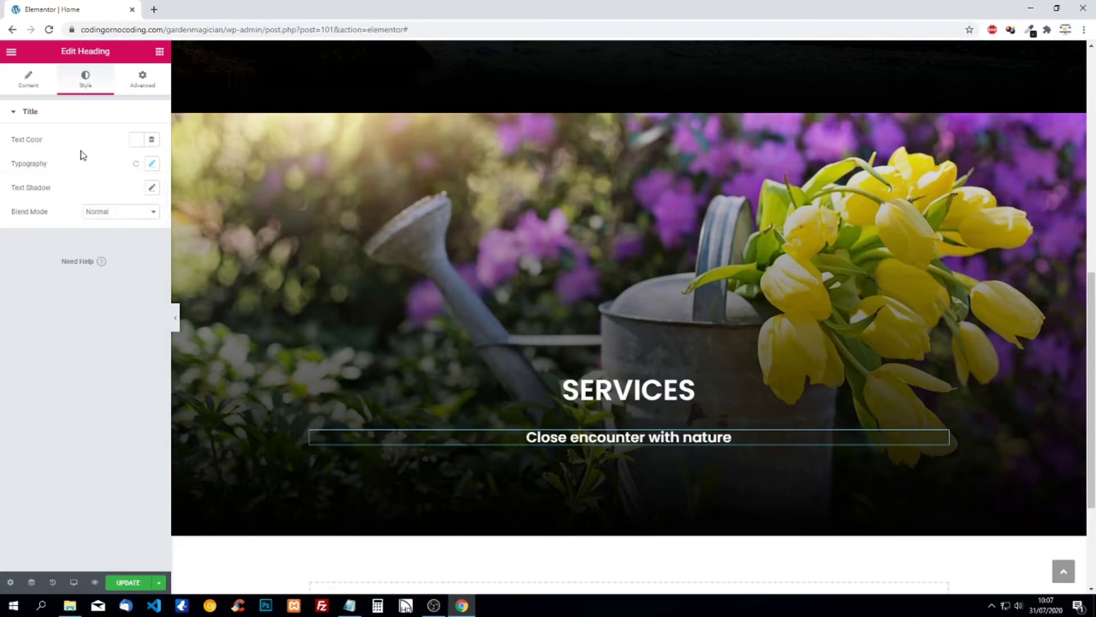
Step: Unlink the second heading's padding values and set its bottom padding to 25 px
click(143, 80)
click(144, 212)
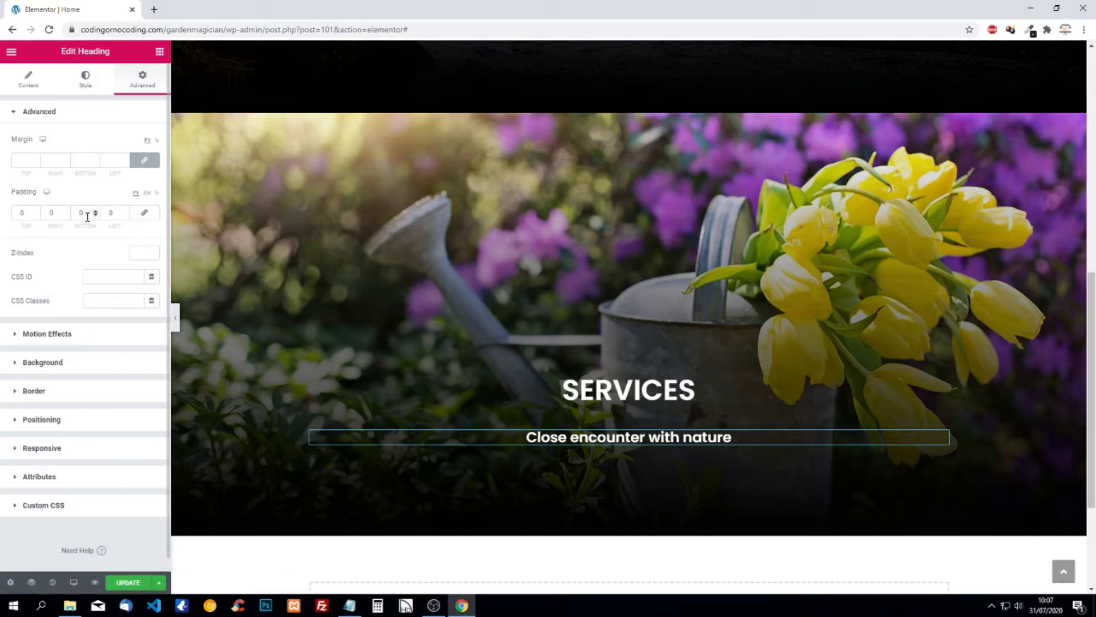
click(81, 213)
text(25)
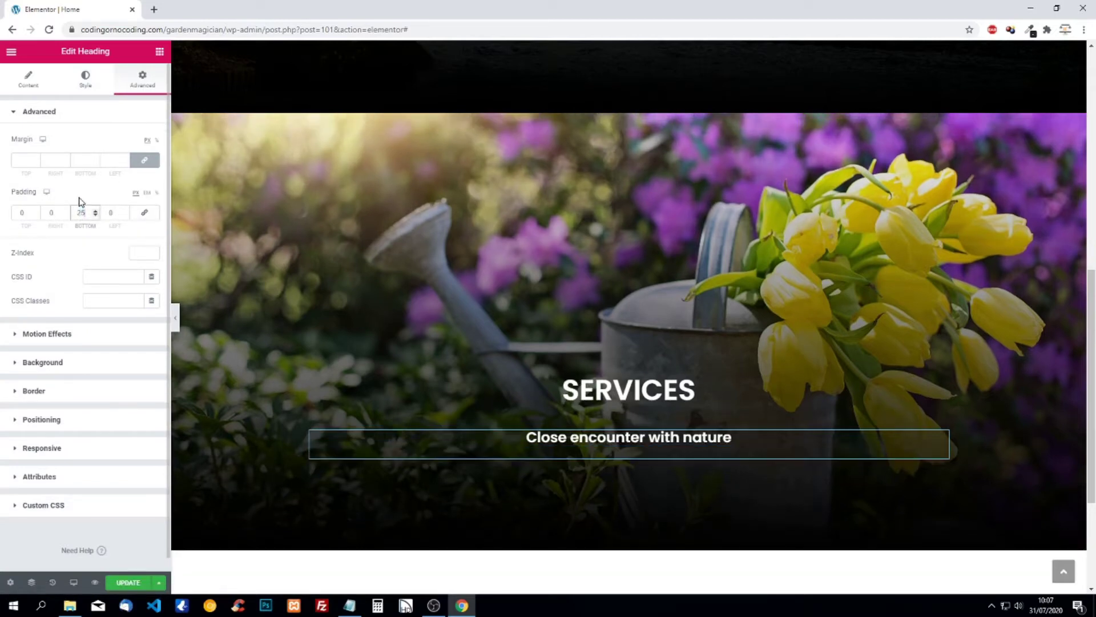
Step: Add an inner section below the "Close encounter with nature" heading and give it a third column
click(159, 51)
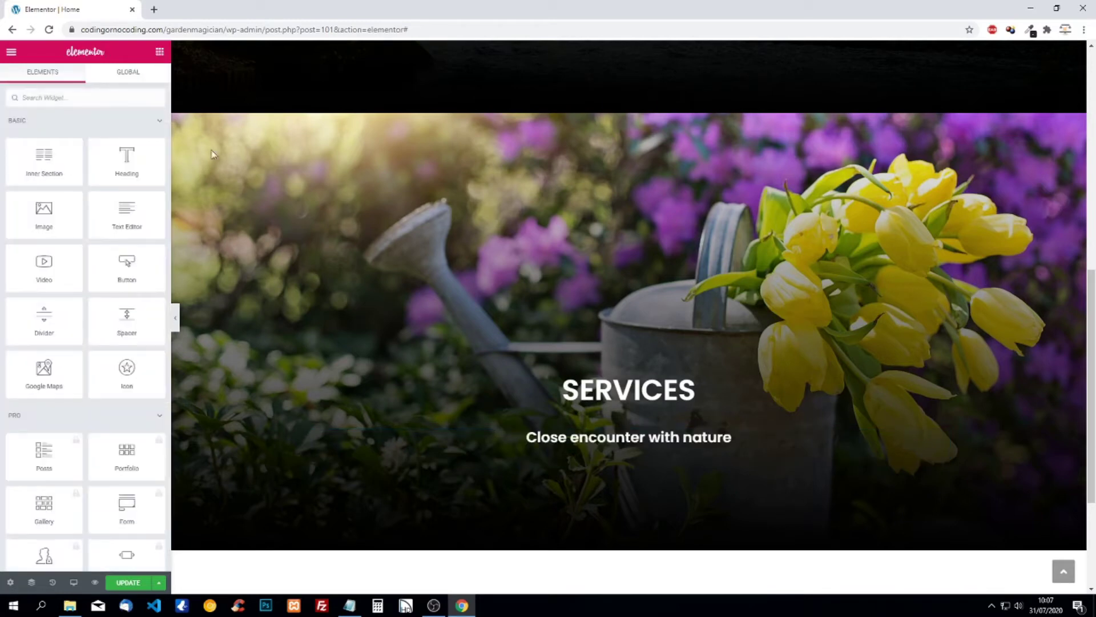
scroll(469, 451, down, 2)
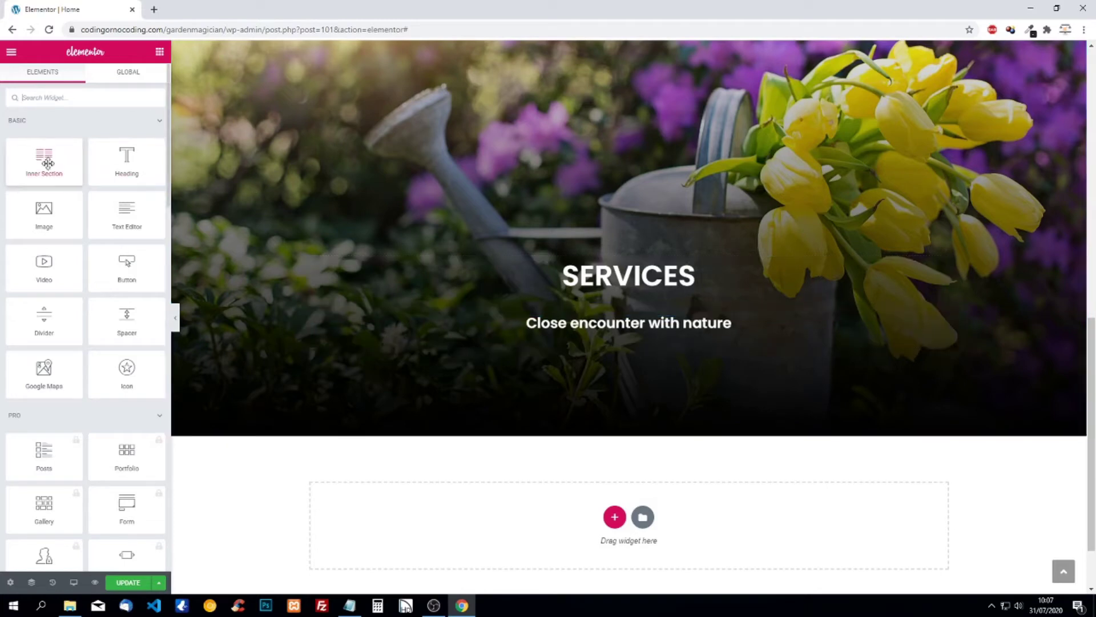
drag(46, 164, 626, 342)
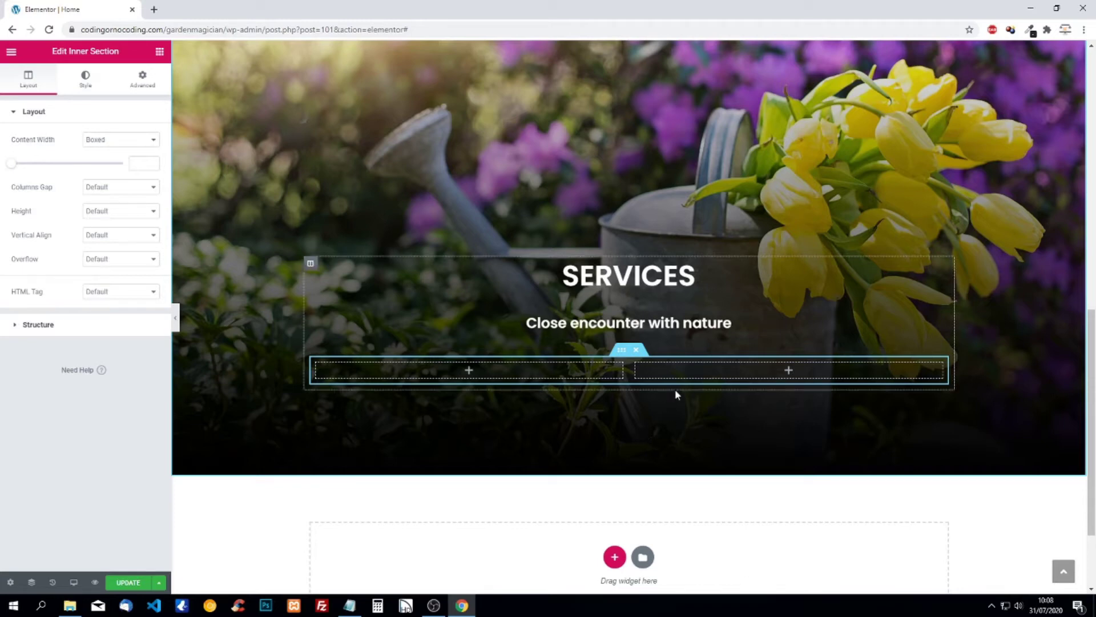
right_click(314, 363)
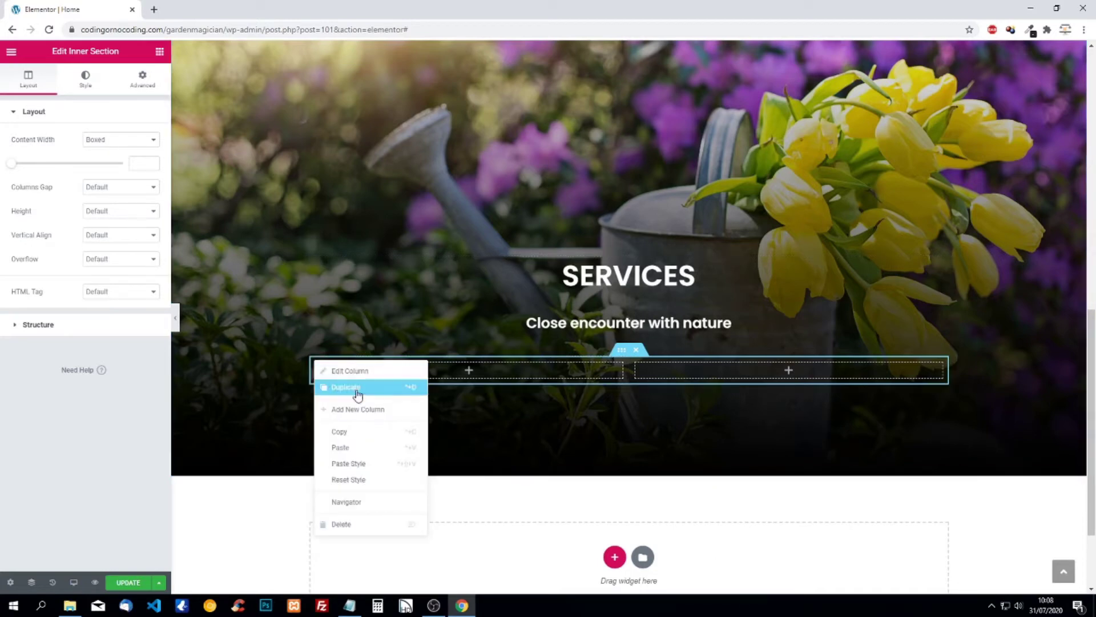
click(359, 410)
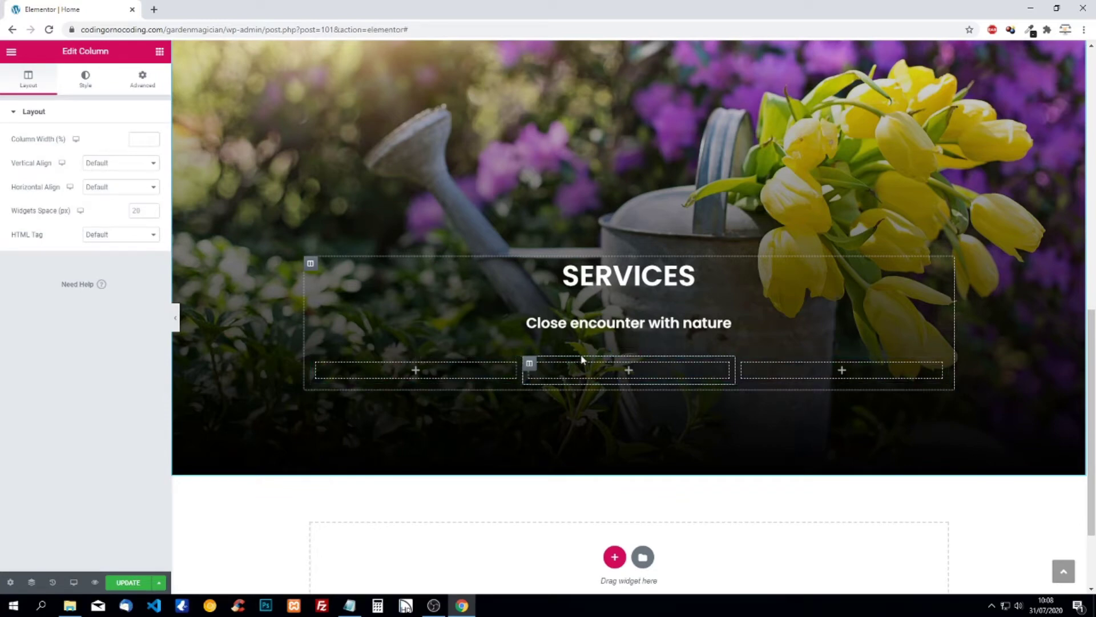
Step: Duplicate the three-column inner section to make a second row of columns beneath it
right_click(626, 355)
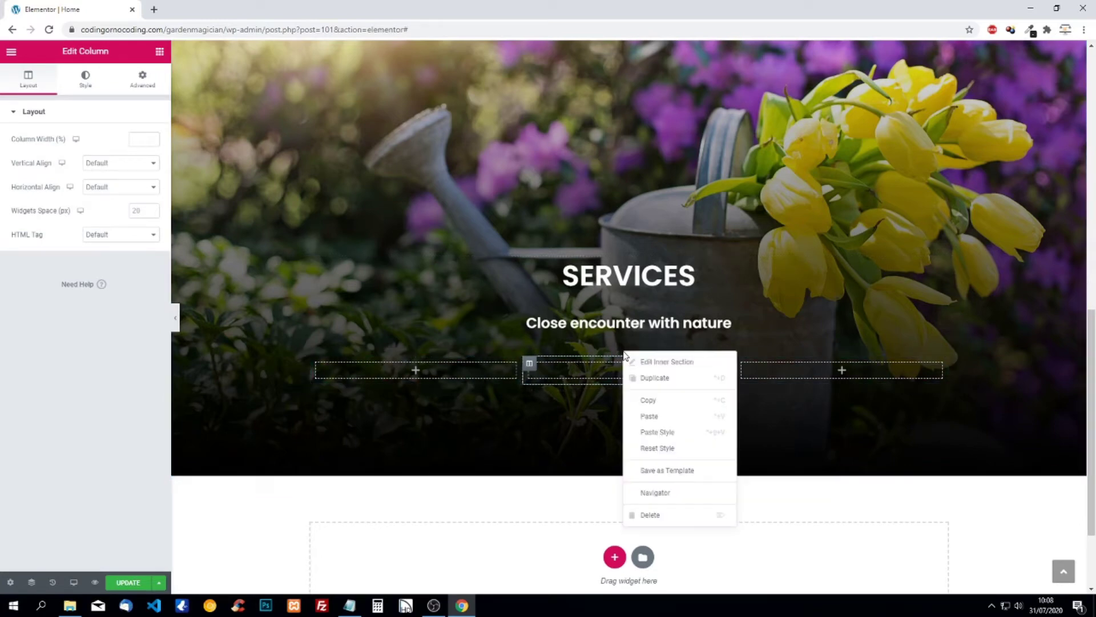
click(642, 408)
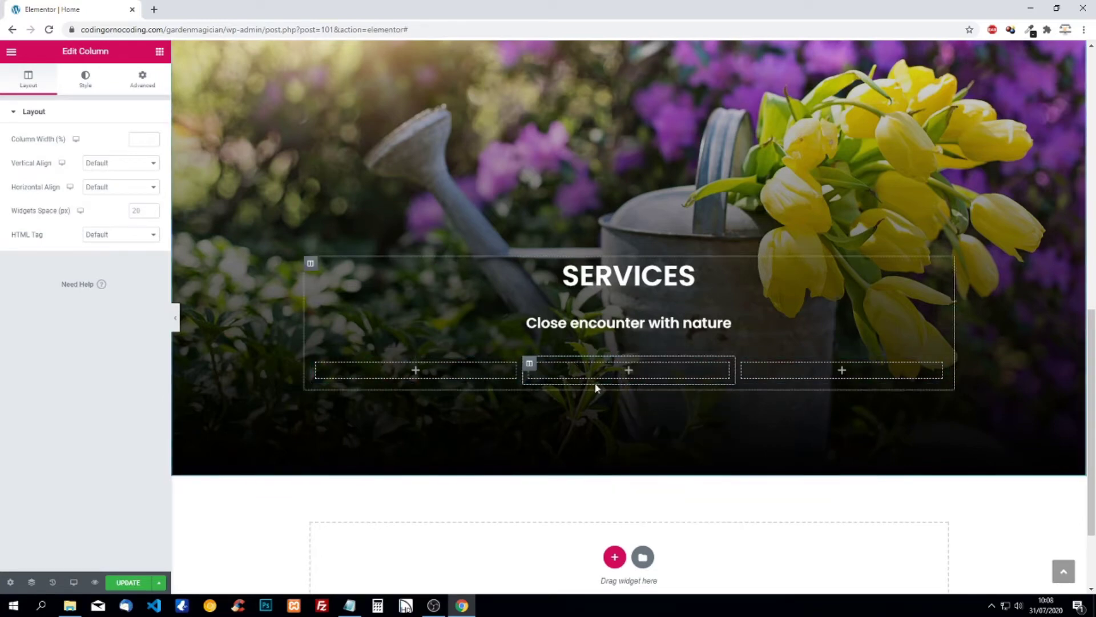
right_click(565, 388)
click(594, 470)
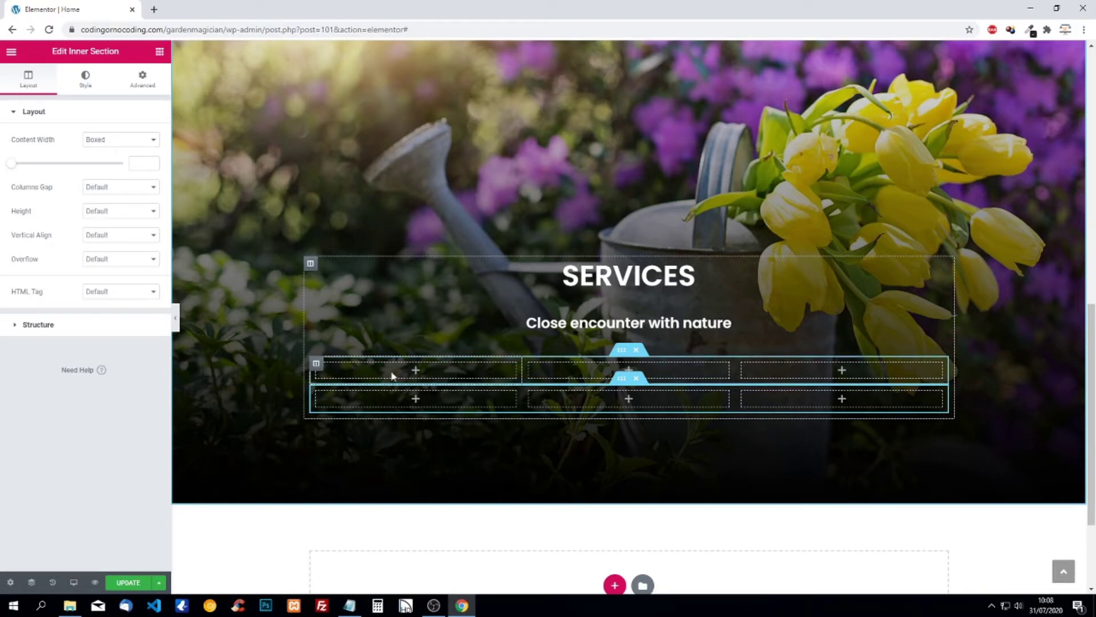
Step: Add a heading titled "Designing" with center alignment to the first column of the upper inner section
click(159, 51)
drag(140, 177, 404, 367)
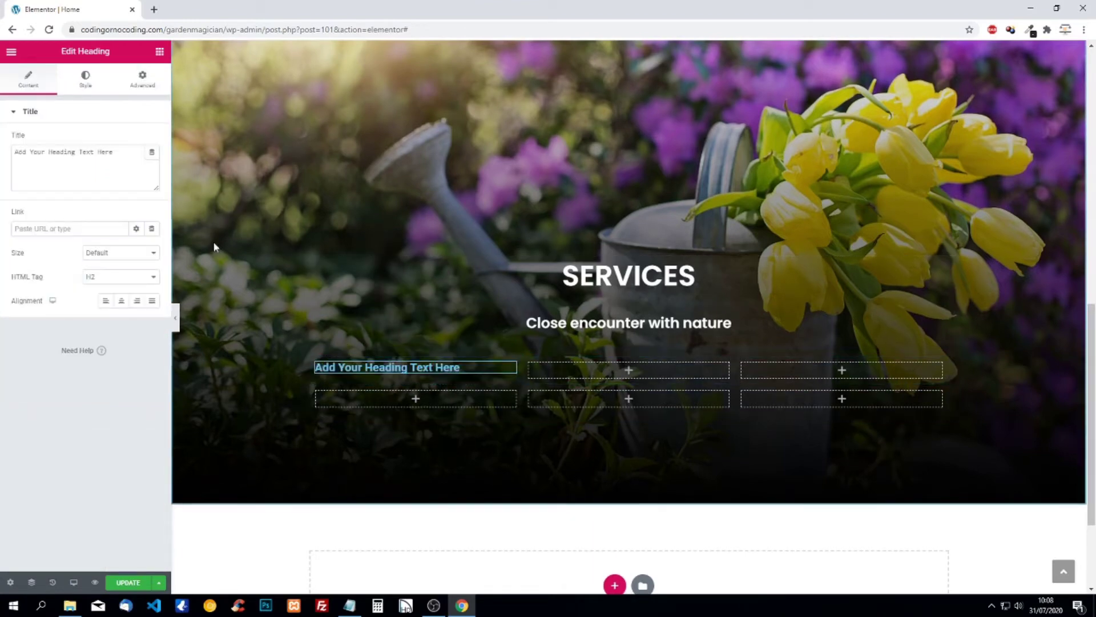
drag(117, 153, 3, 154)
text(Designing)
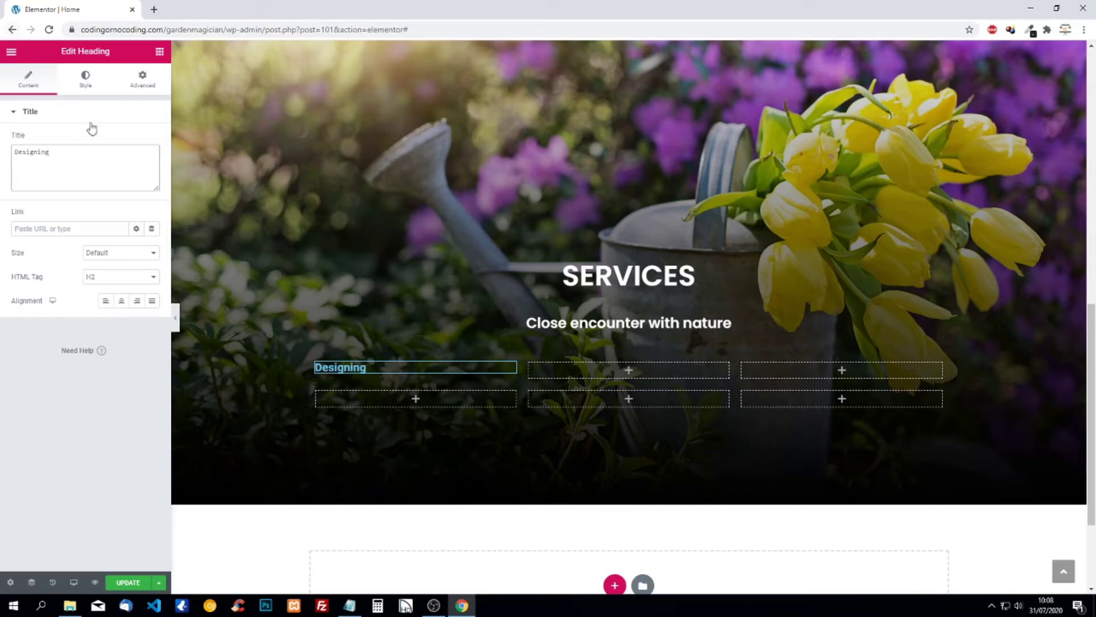
click(121, 301)
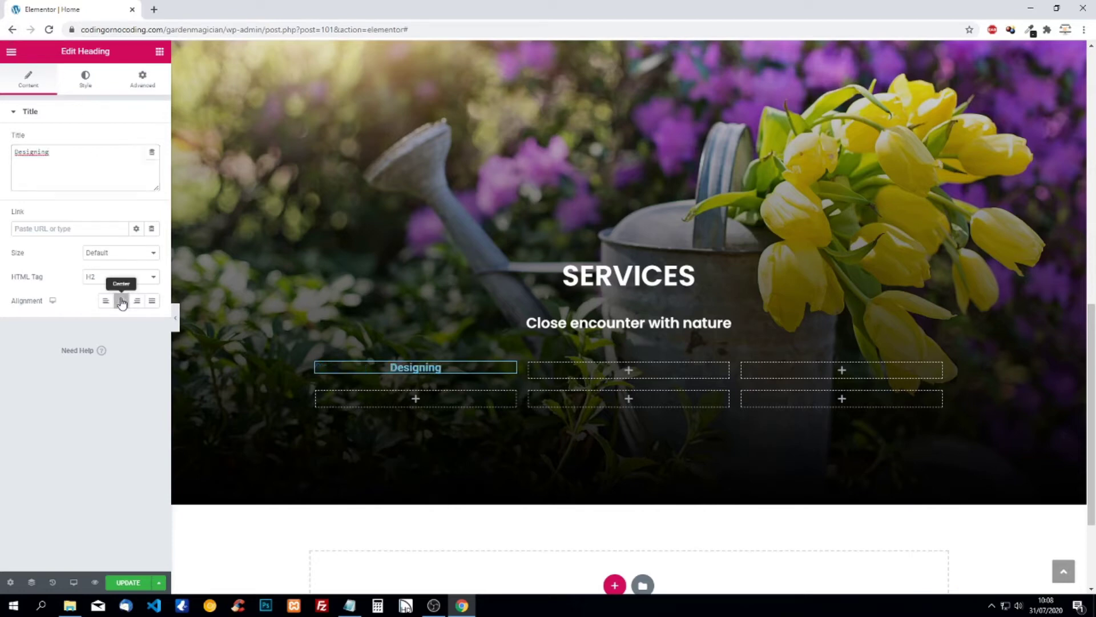
Step: Set the text color of the "Designing" heading to white (#FFFFFF)
click(87, 80)
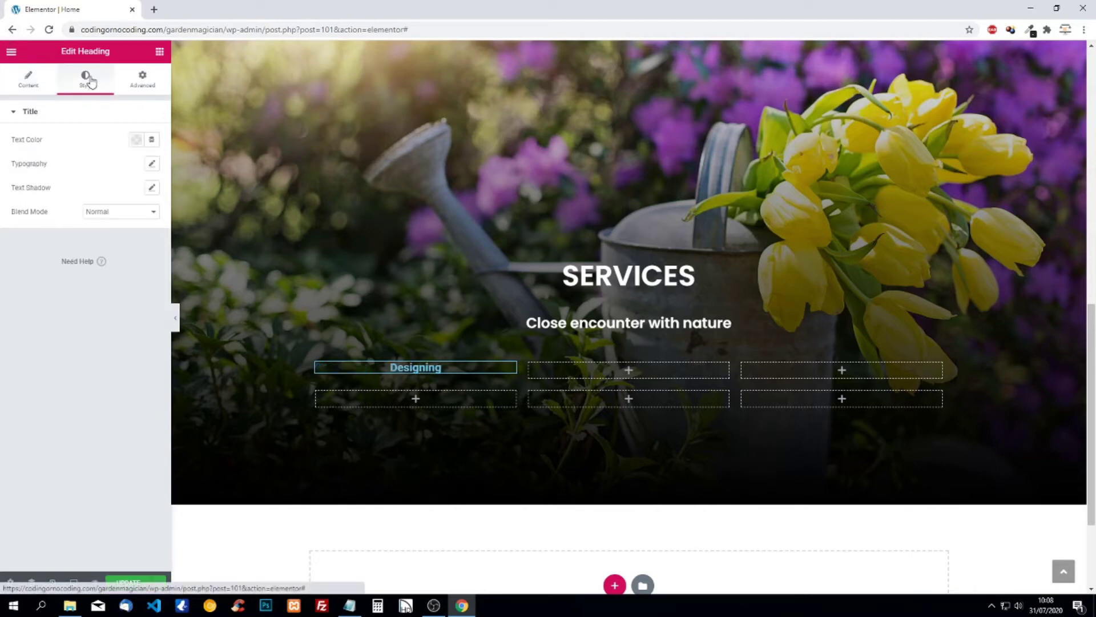
click(136, 140)
click(186, 167)
click(76, 139)
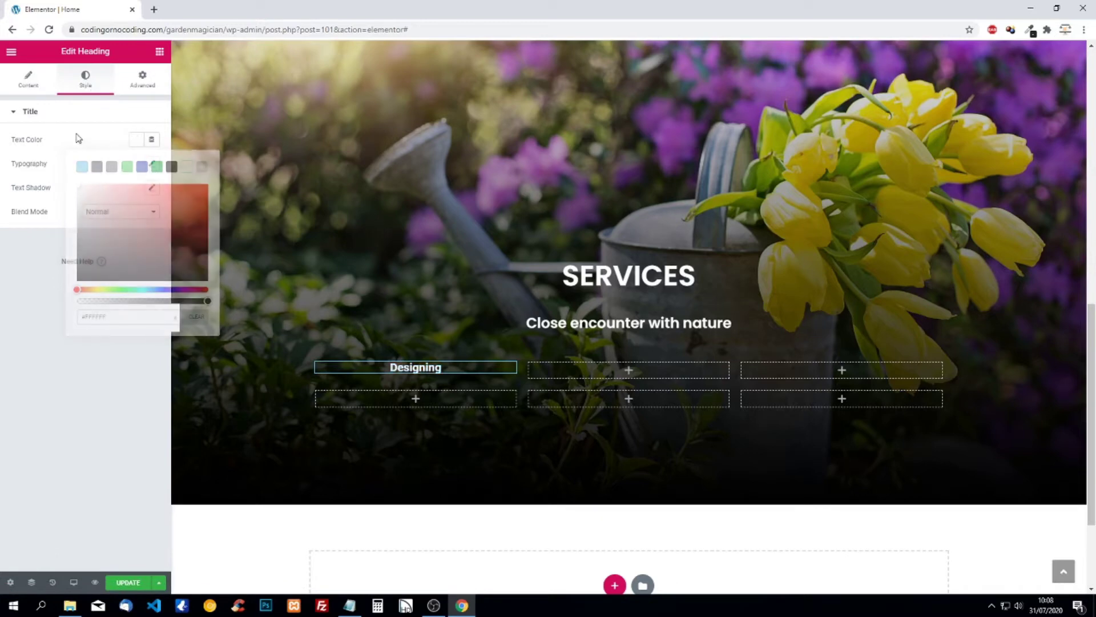
Step: Set the typography of the "Designing" heading to Poppins at 25 px with the Uppercase transform
click(152, 163)
click(127, 195)
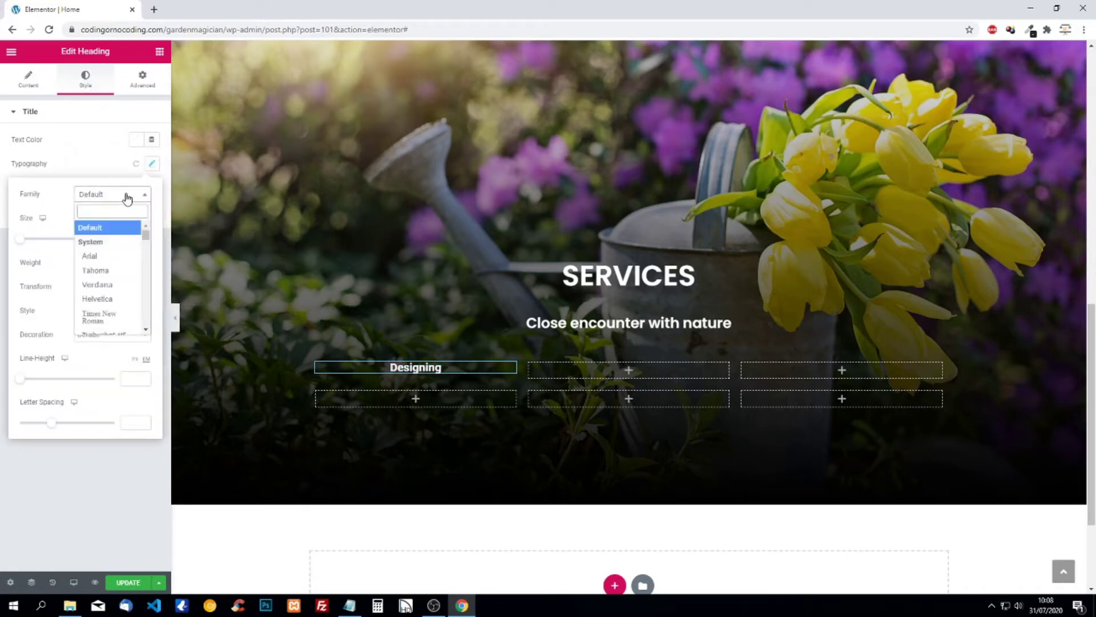
text(pop)
click(108, 242)
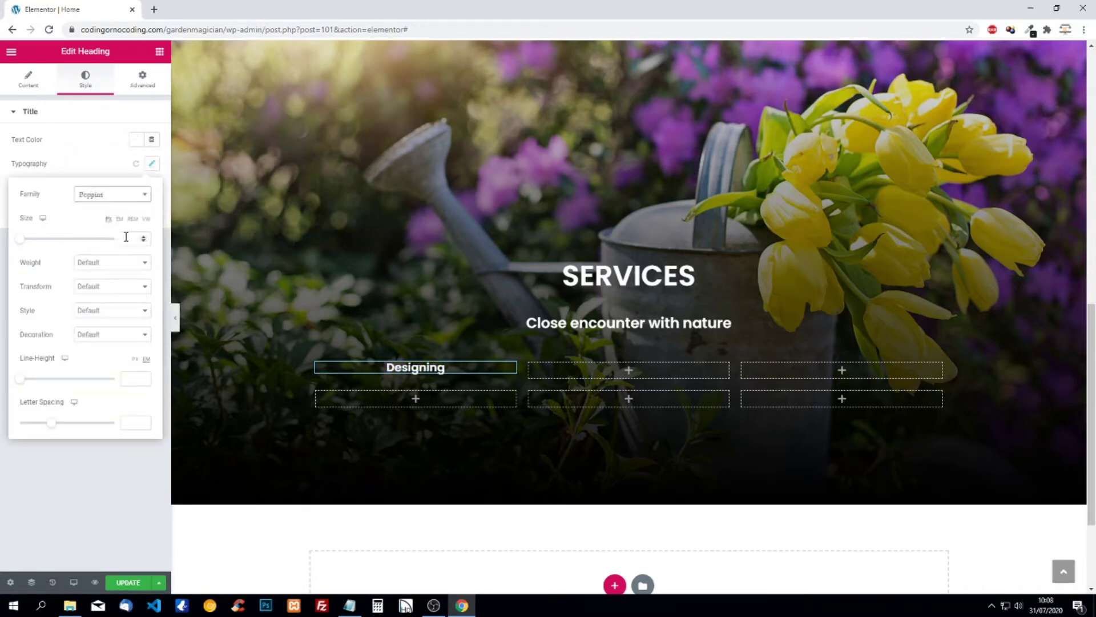
click(125, 239)
text(25)
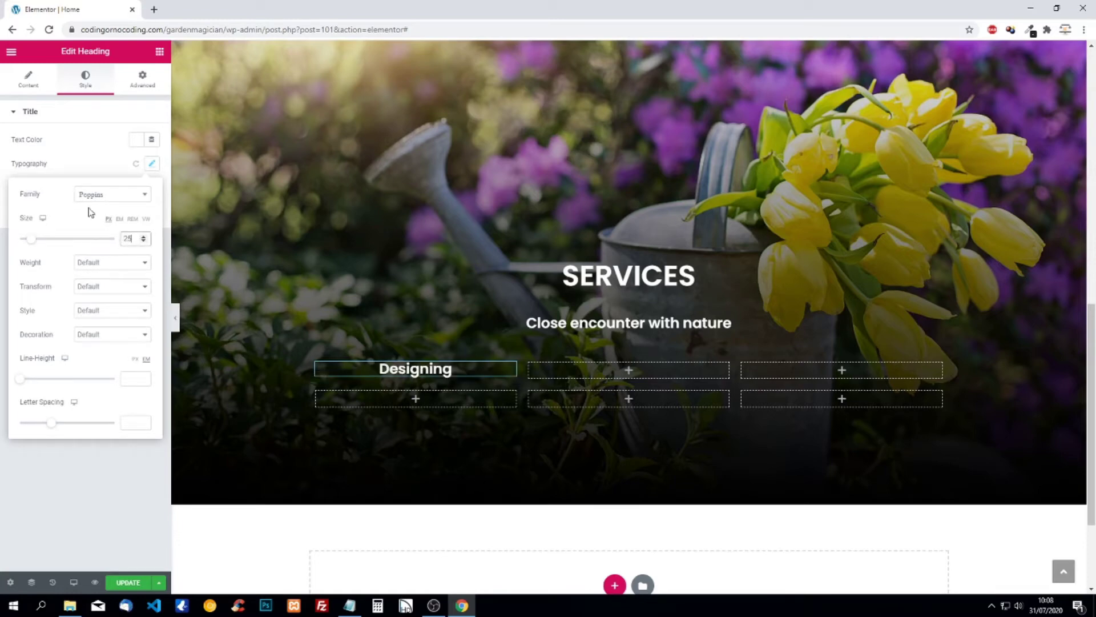
click(105, 286)
click(105, 307)
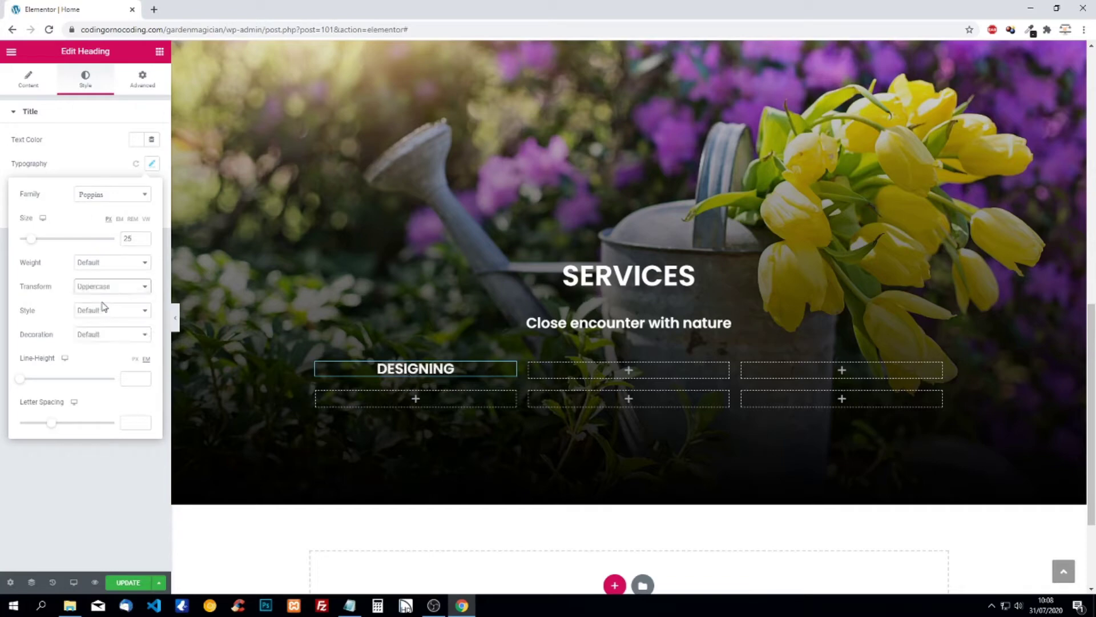
click(97, 158)
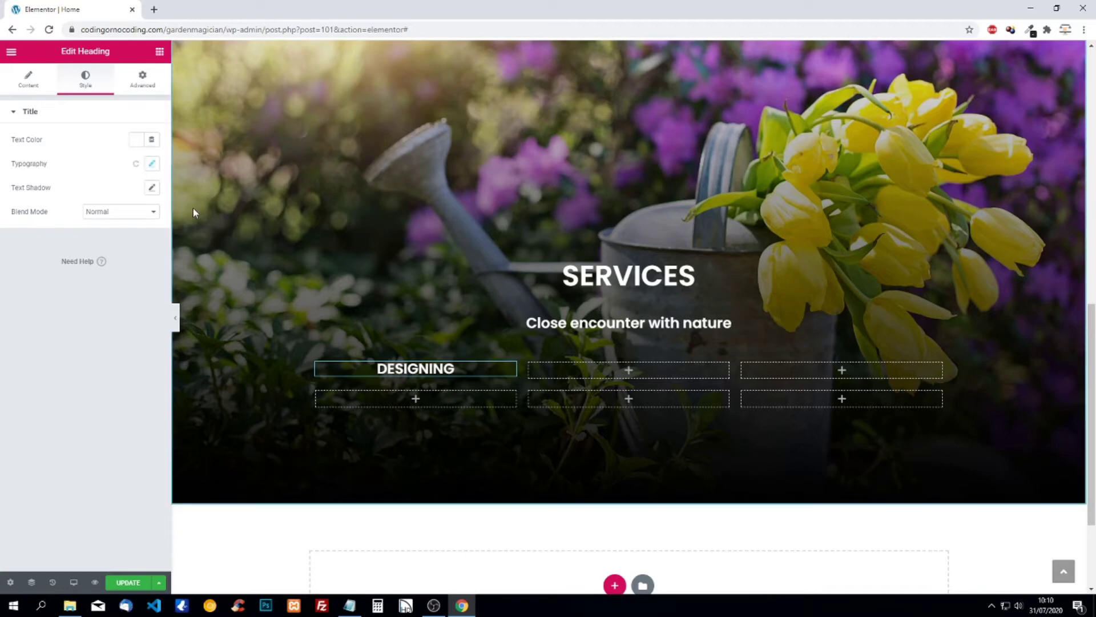
Step: Add a text editor widget below the "Designing" heading and select all of its placeholder text
click(159, 53)
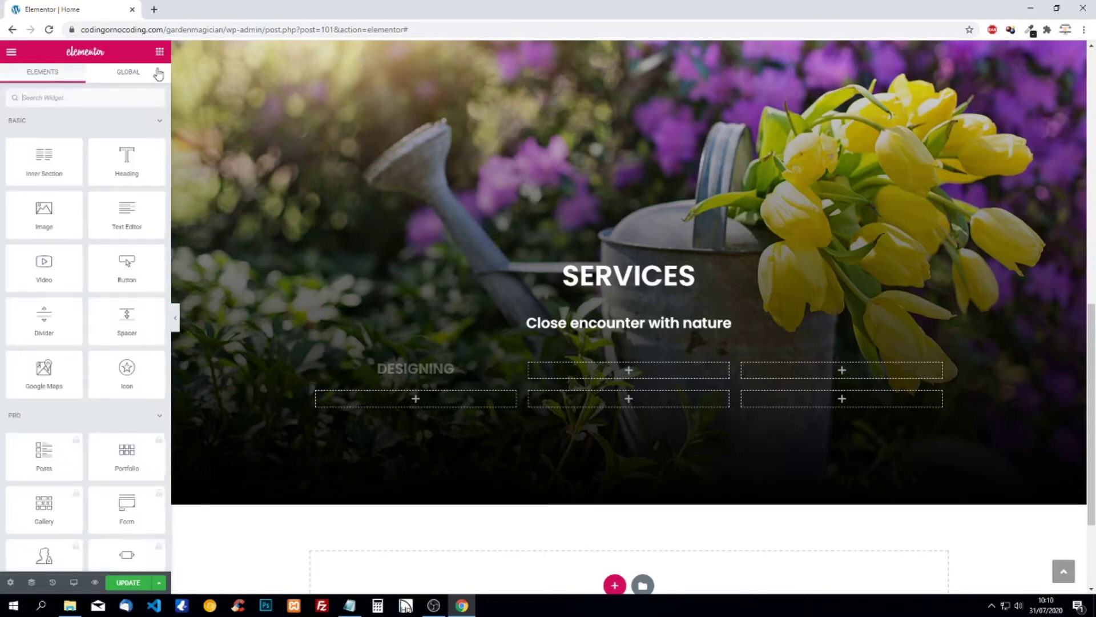
drag(124, 216, 400, 382)
key(ctrl+a)
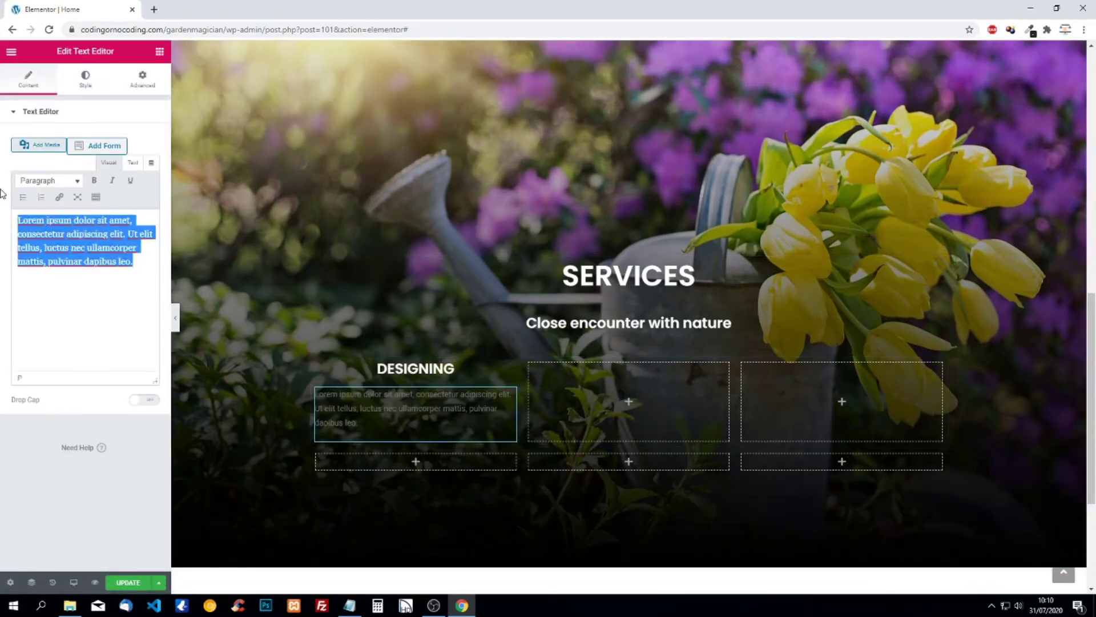
Step: Replace the placeholder paragraph under DESIGNING with "We make the plan and give instant insight on price."
text(We)
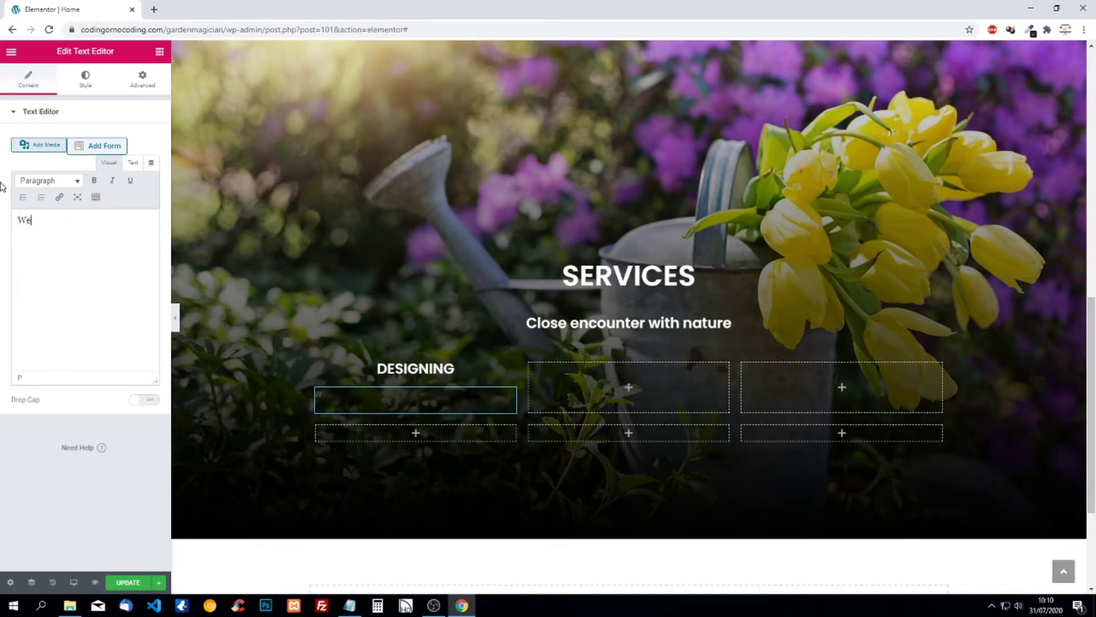
text( make the plan )
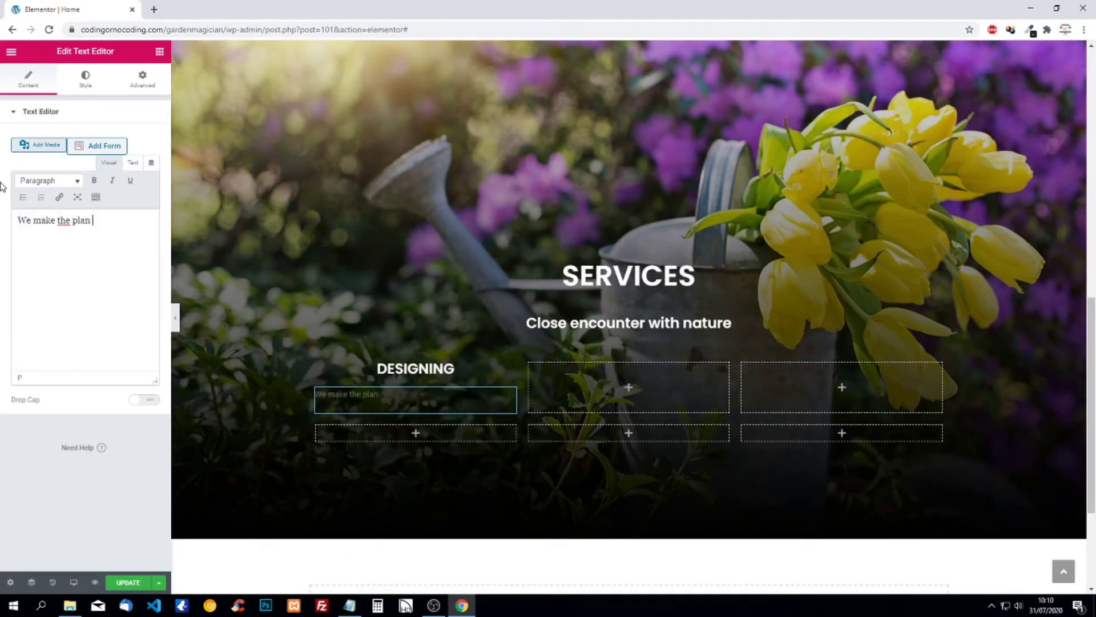
text(and give instant )
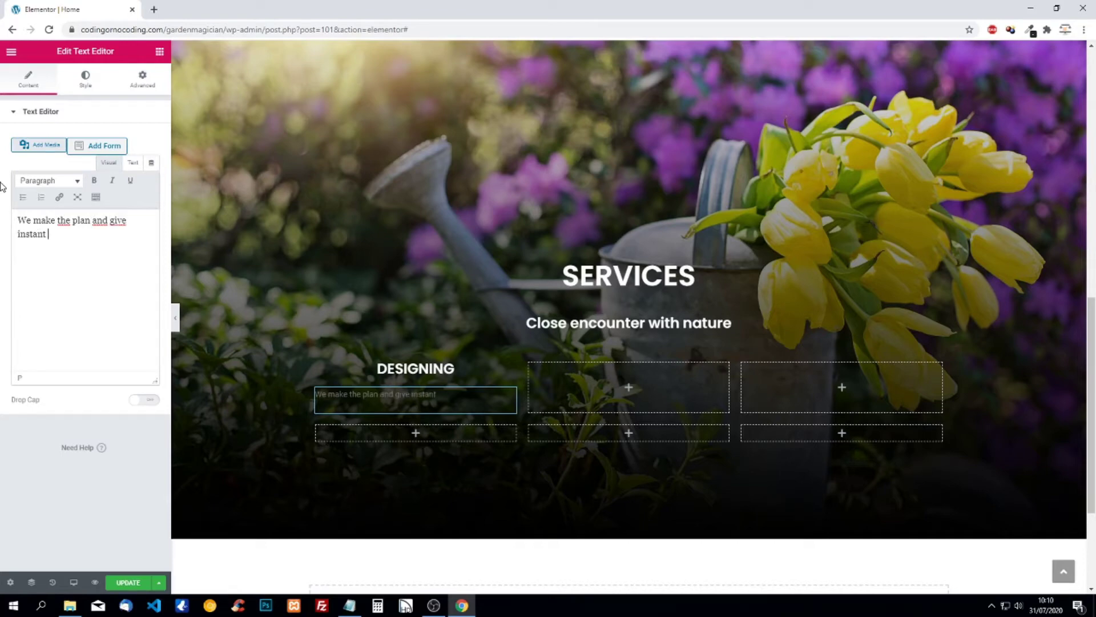
text(insight on price.)
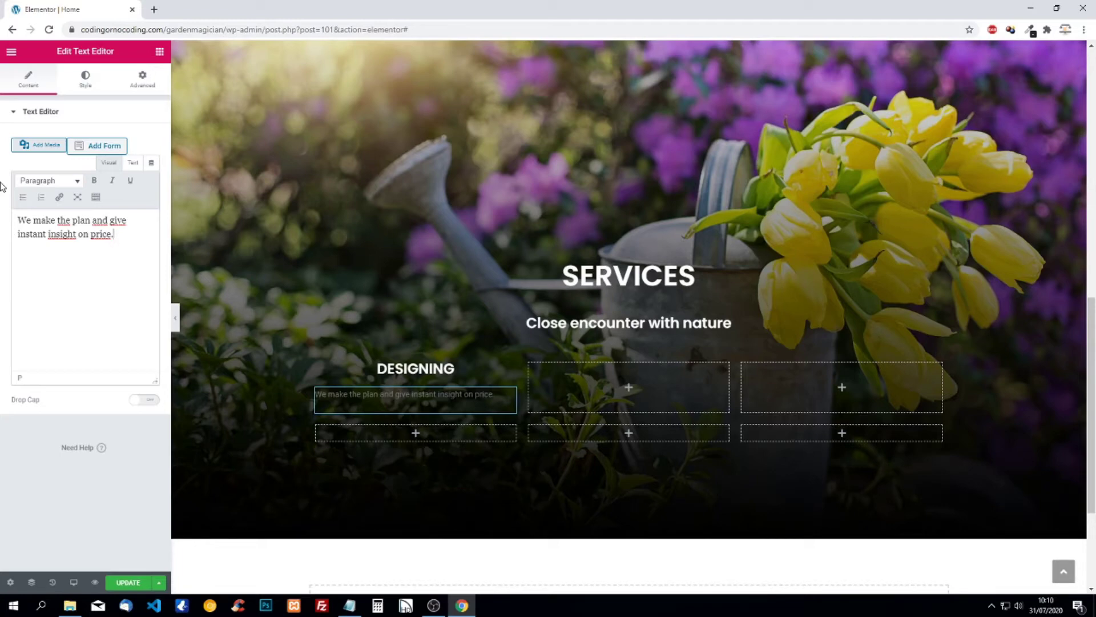
Step: Continue the DESIGNING paragraph with "Our landscape engineers will make a selection according to climate and orientation of the garden."
text(dsc)
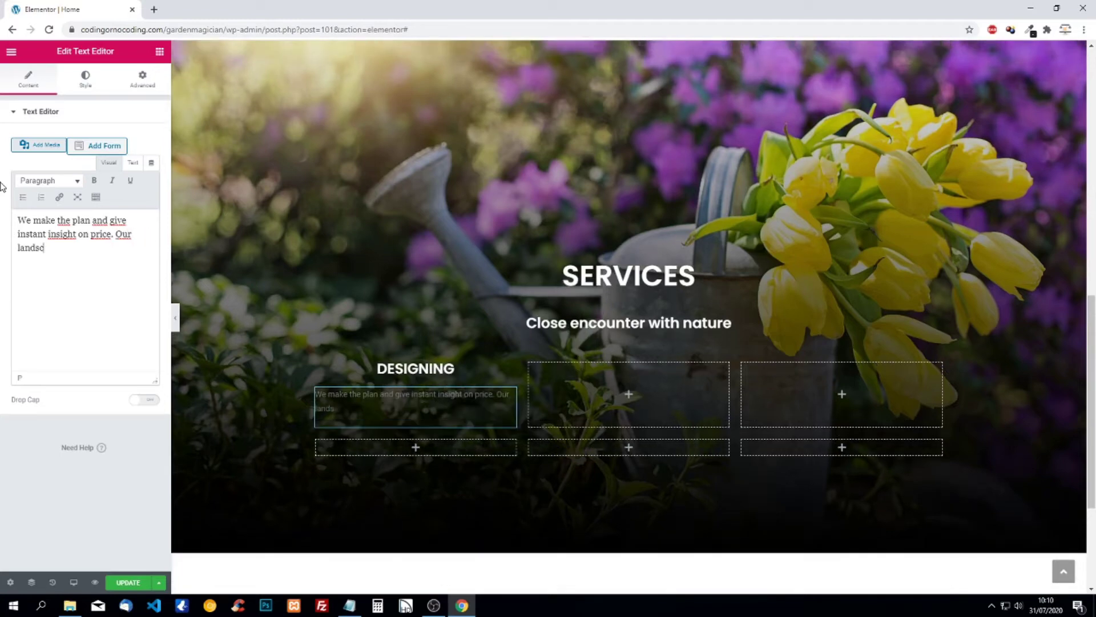
text(ape engineers )
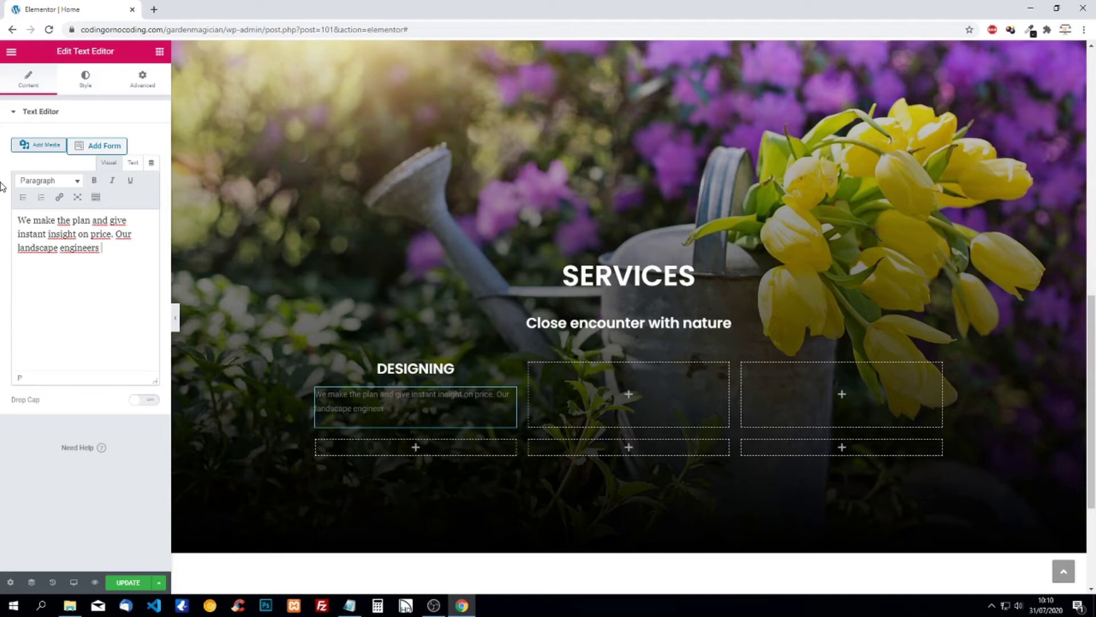
text(will make a selection according to clim)
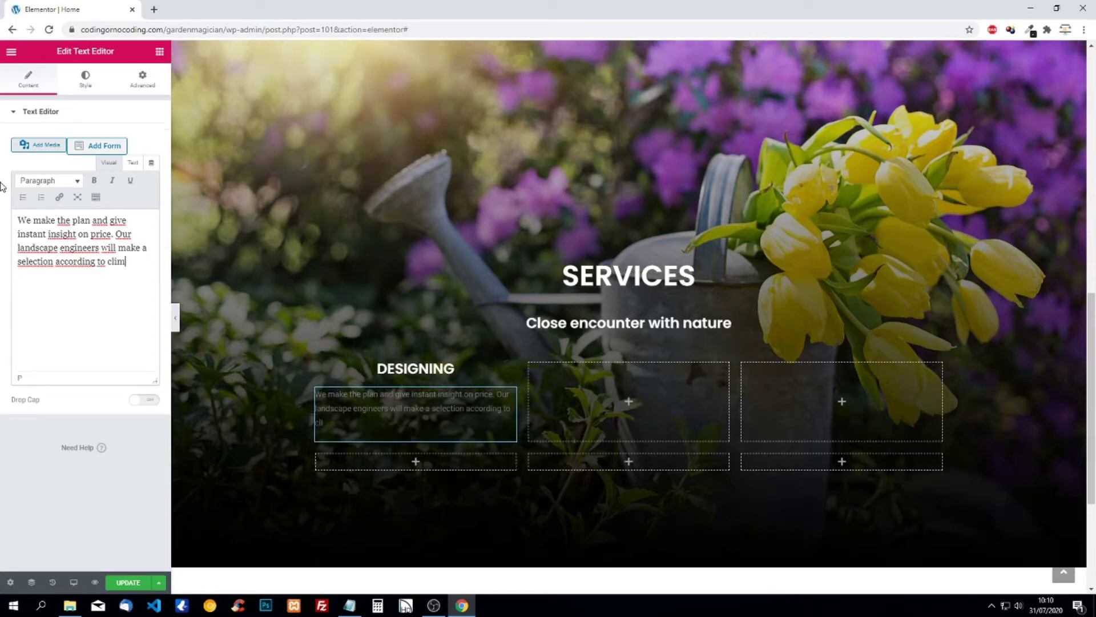
text(ate and orient)
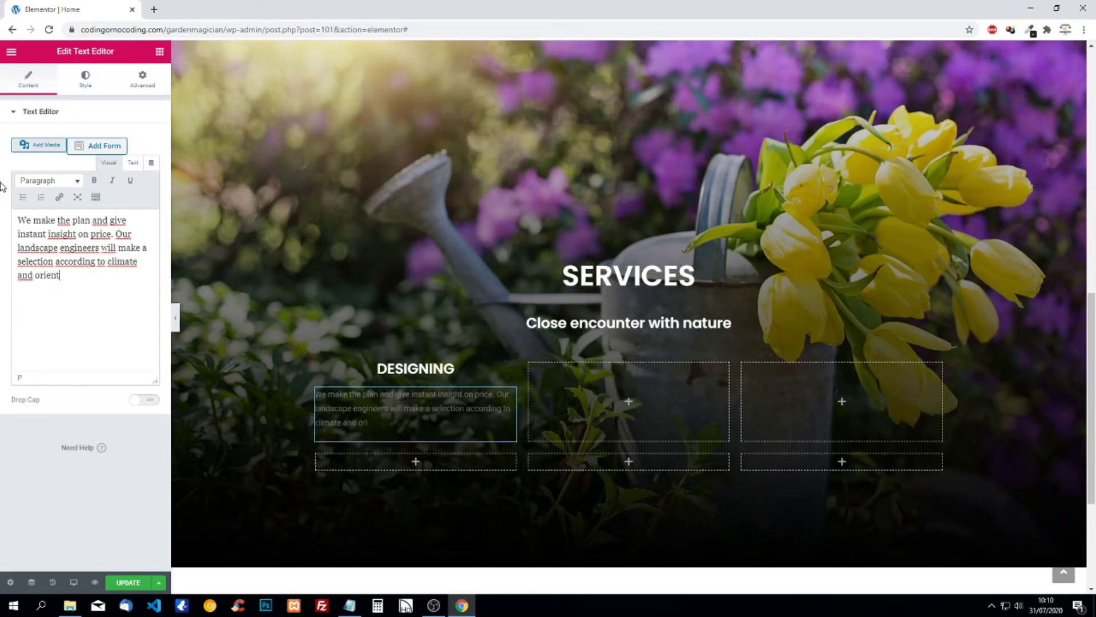
text(ation of the ga)
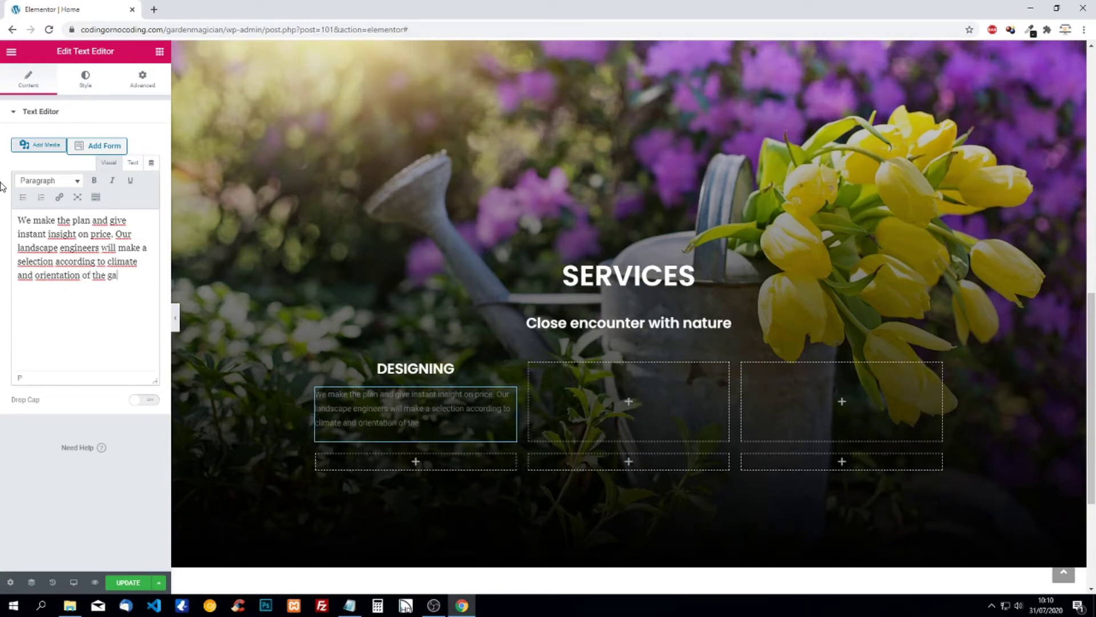
text(rden.)
Step: Center the DESIGNING paragraph and set its text color to white (#FFFFFF)
click(85, 80)
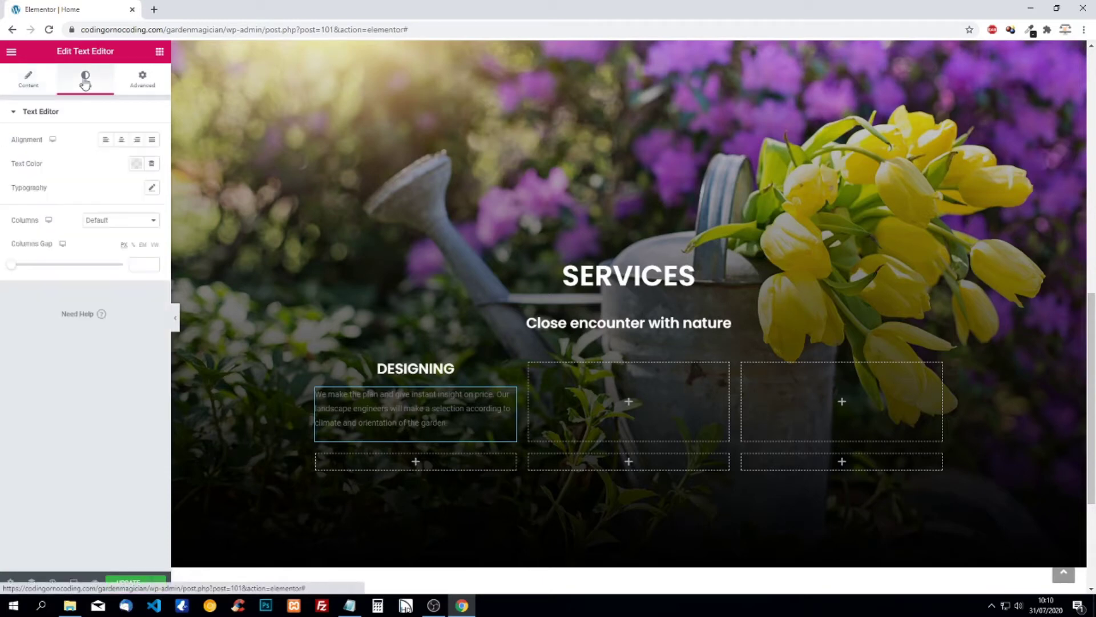
click(120, 141)
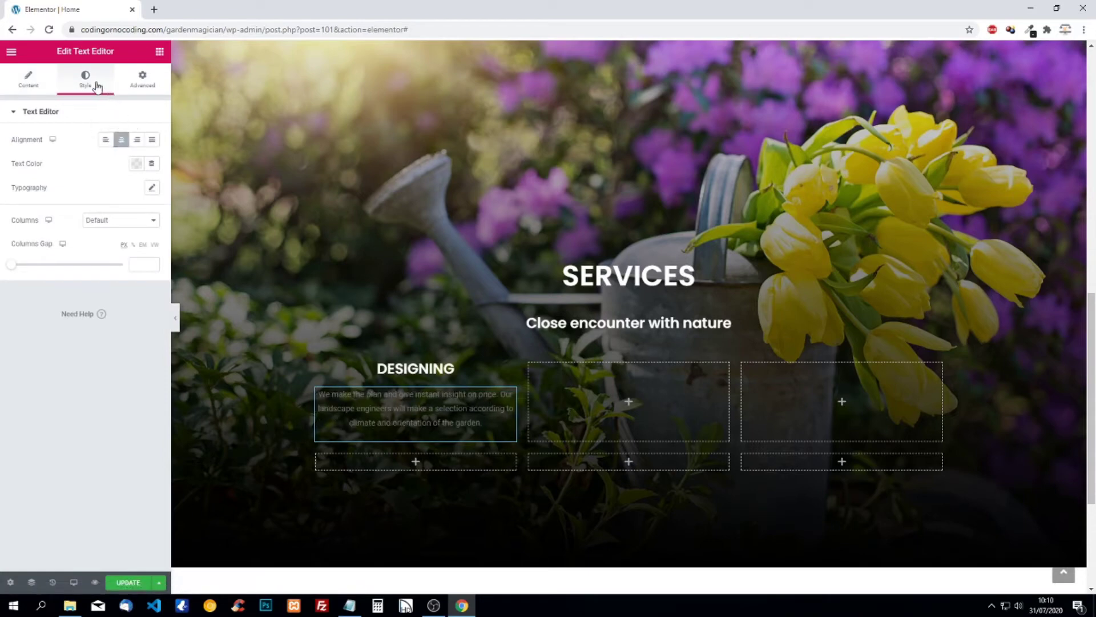
click(137, 165)
click(186, 190)
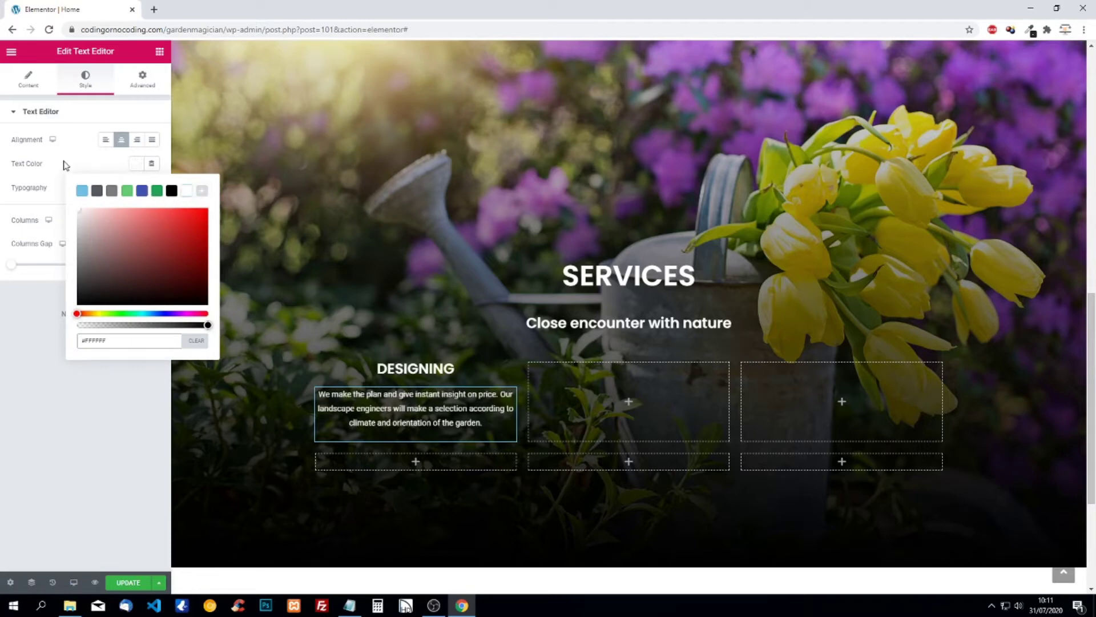
click(65, 165)
Step: Set the DESIGNING paragraph's font family to Poppins
click(151, 187)
click(109, 222)
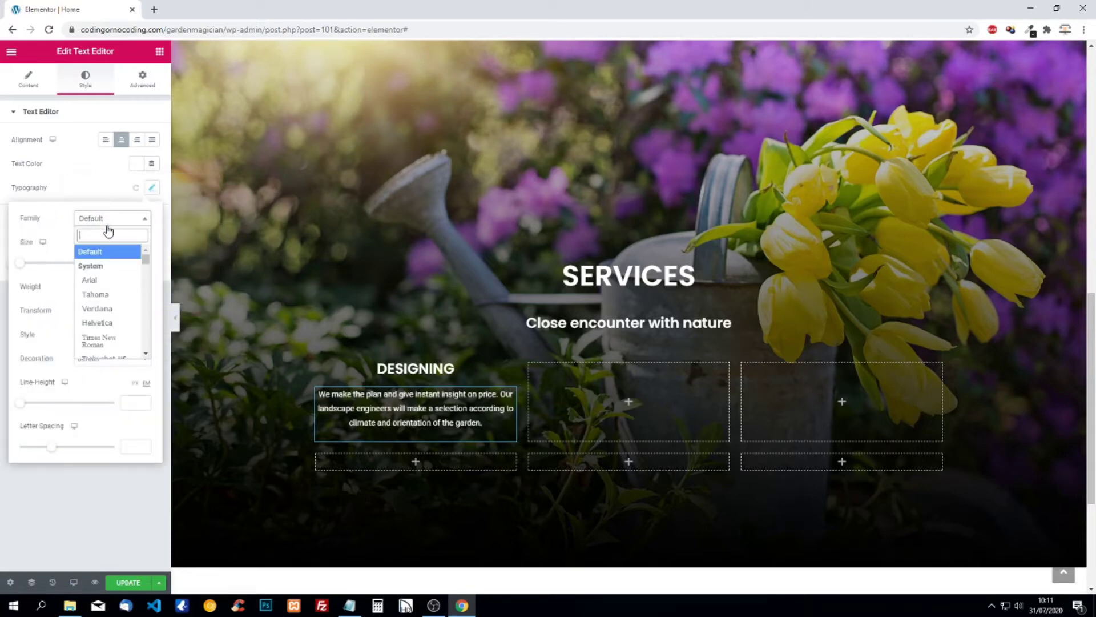
text(poppins)
click(99, 266)
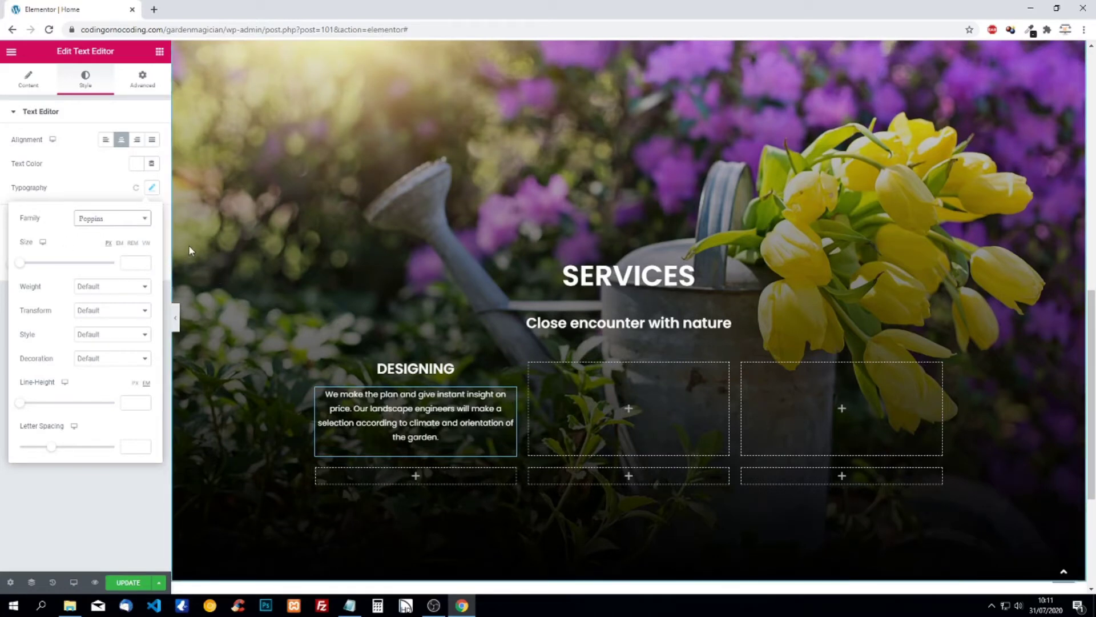
click(80, 178)
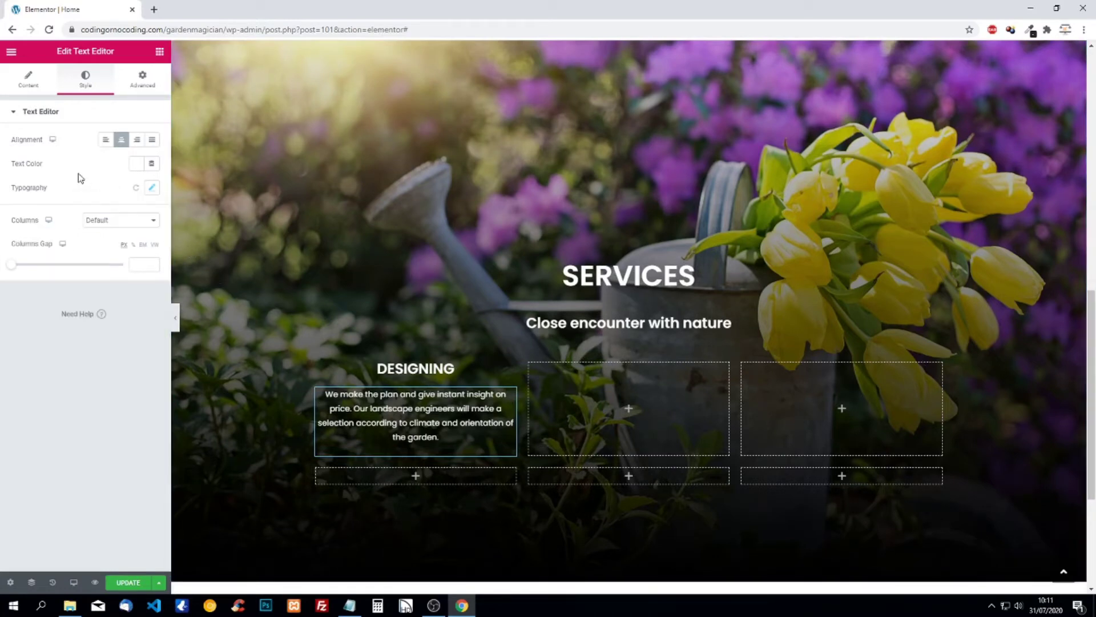
Step: Add a Button widget in the empty column below the DESIGNING paragraph and link it to the site's services page
click(160, 52)
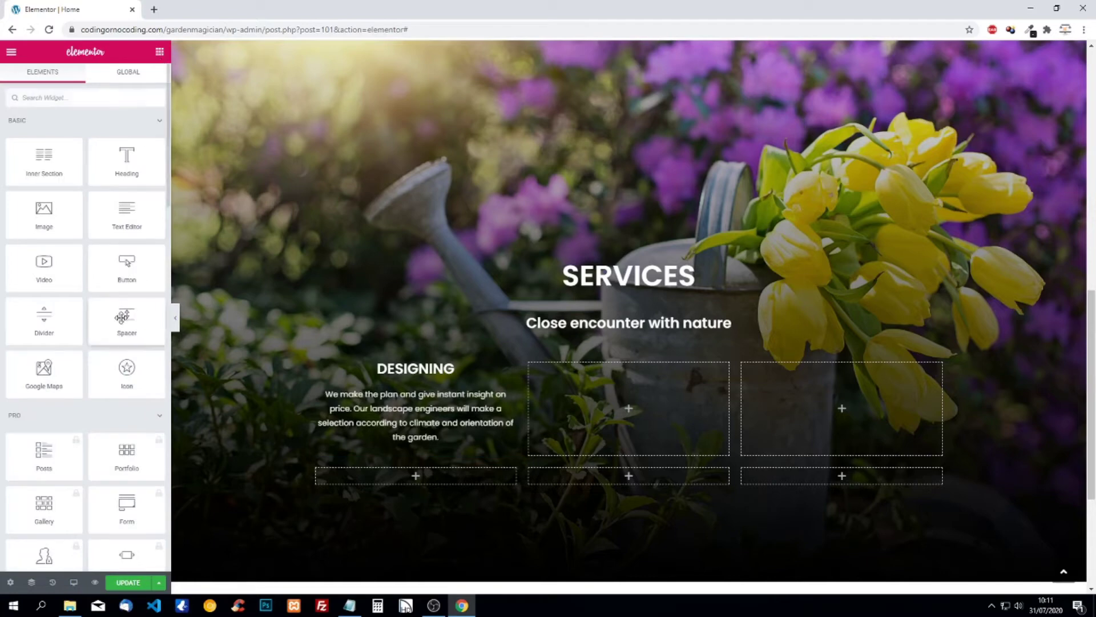
drag(126, 268, 408, 470)
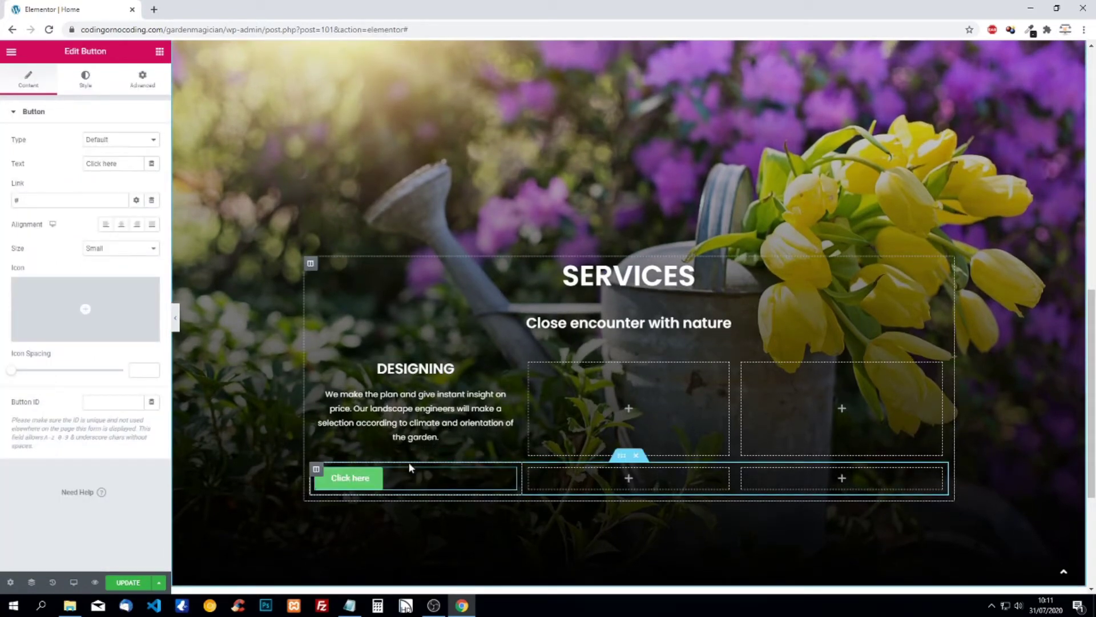
drag(71, 201, 2, 205)
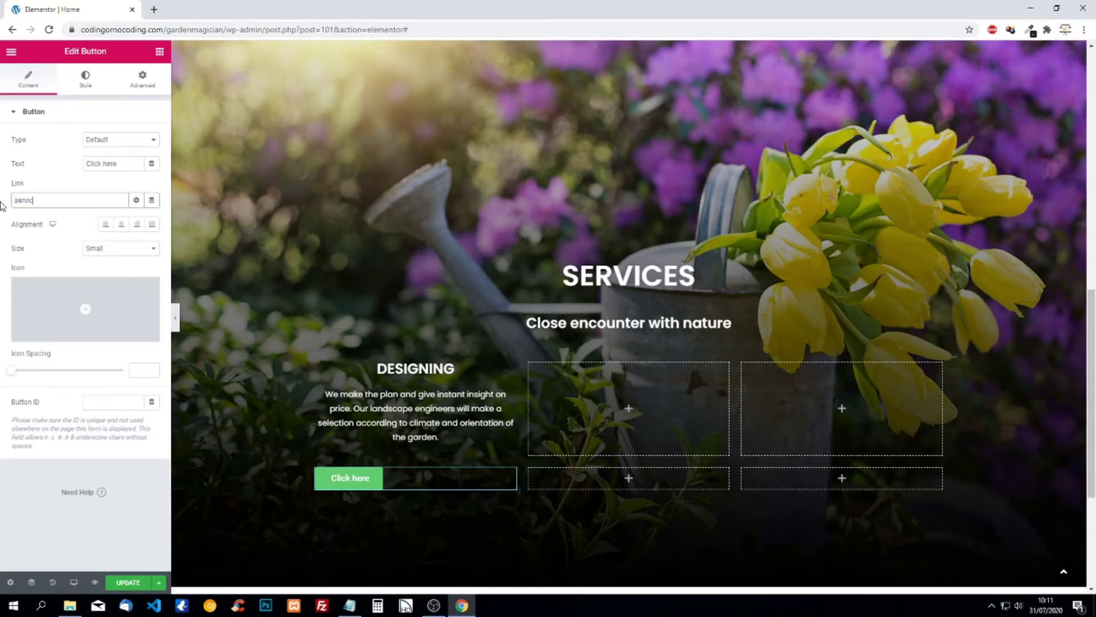
text(services)
click(48, 217)
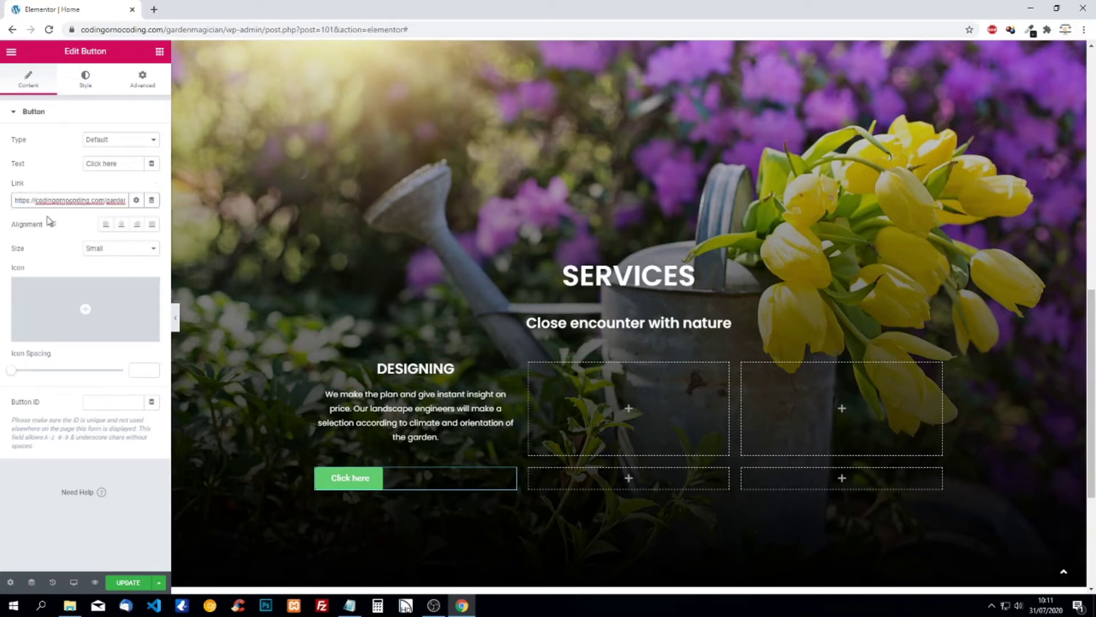
Step: Change the button's label to "Read More" and center the button in its column
drag(124, 163, 49, 158)
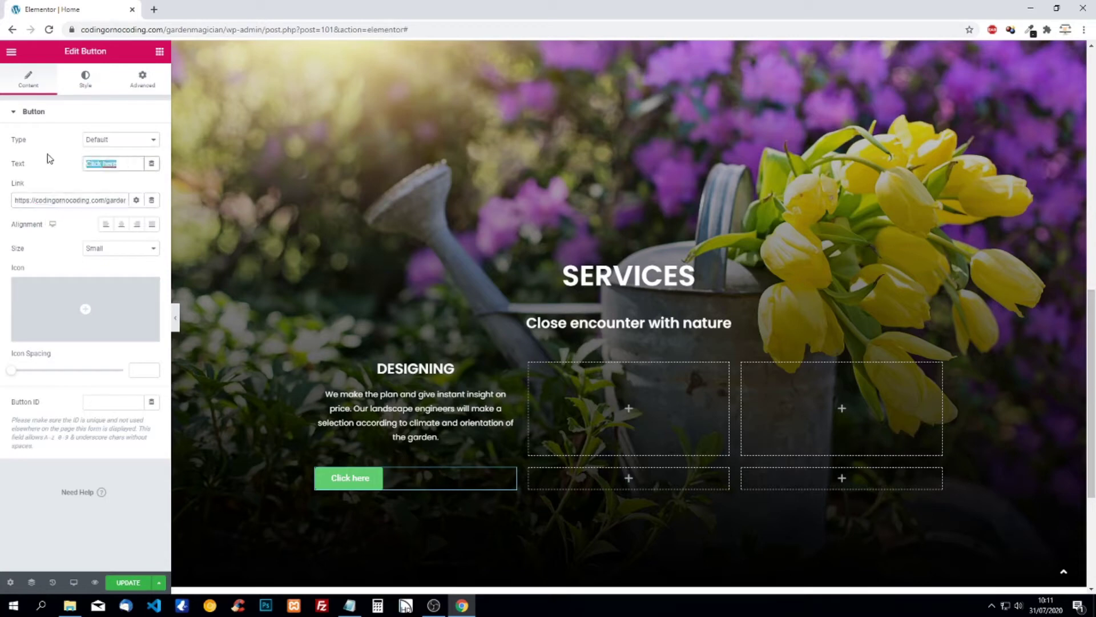
text(Read More)
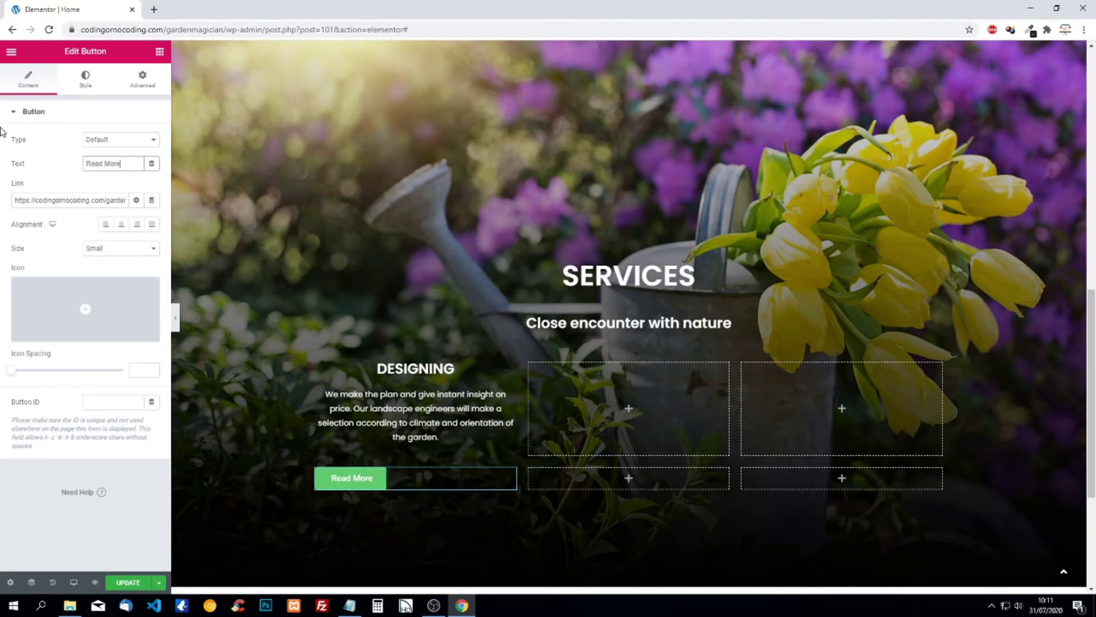
click(121, 233)
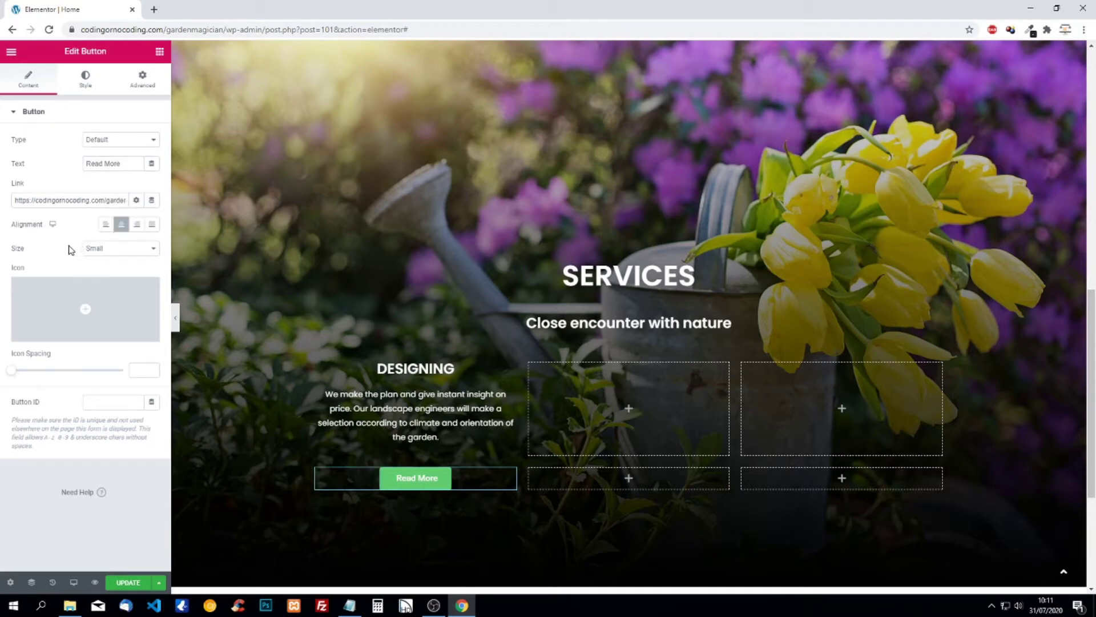
Step: Set the Read More button's normal background color to the green #8ec100
click(85, 82)
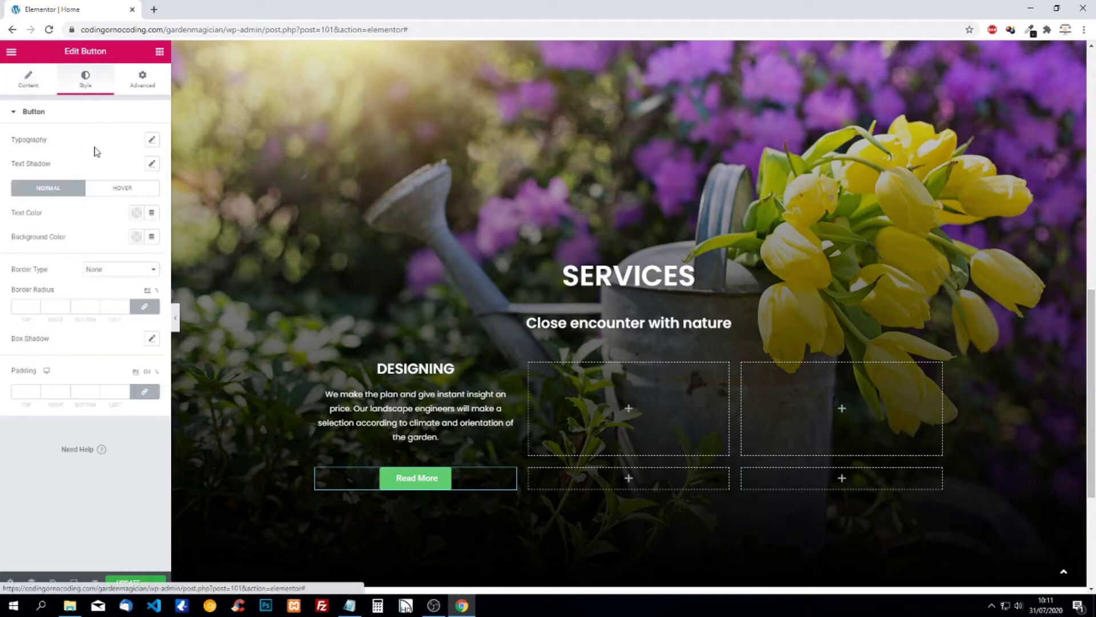
click(135, 236)
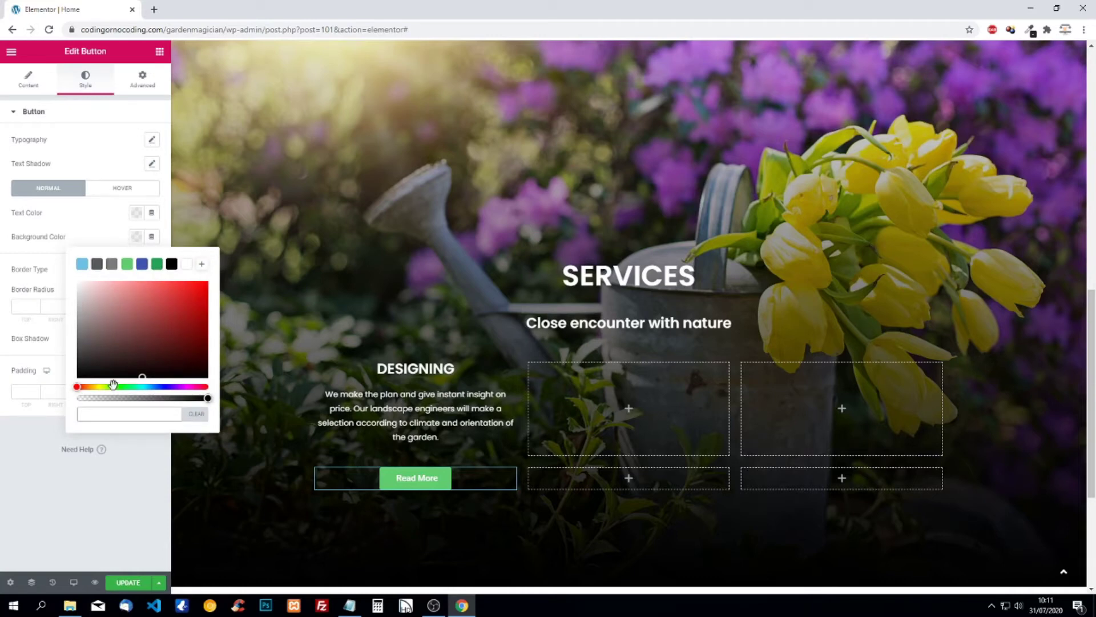
text(#8ec100)
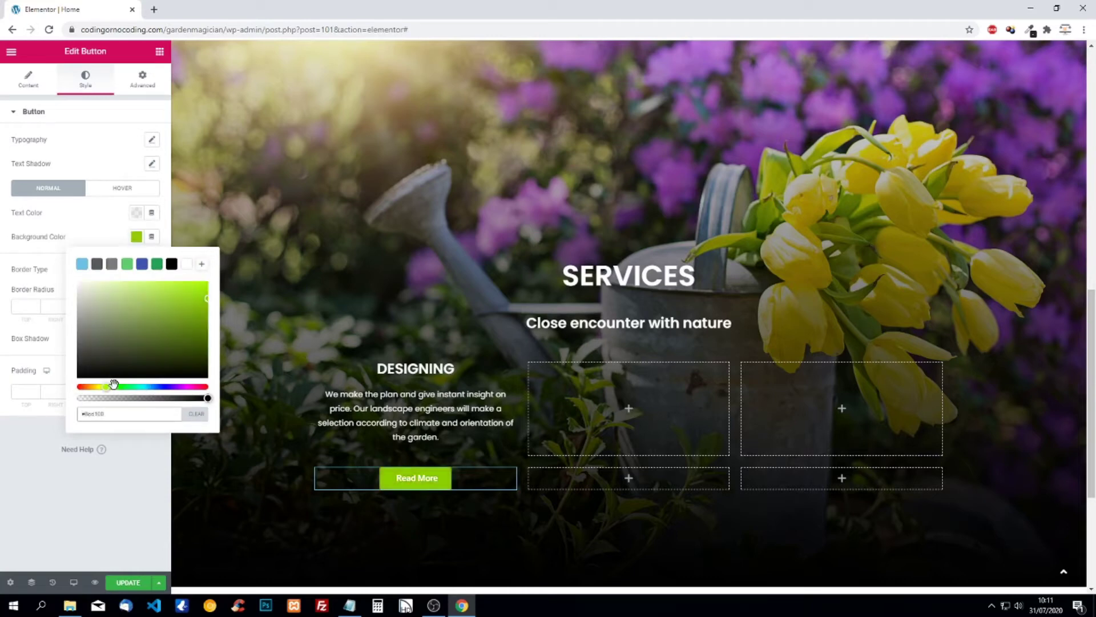
click(29, 451)
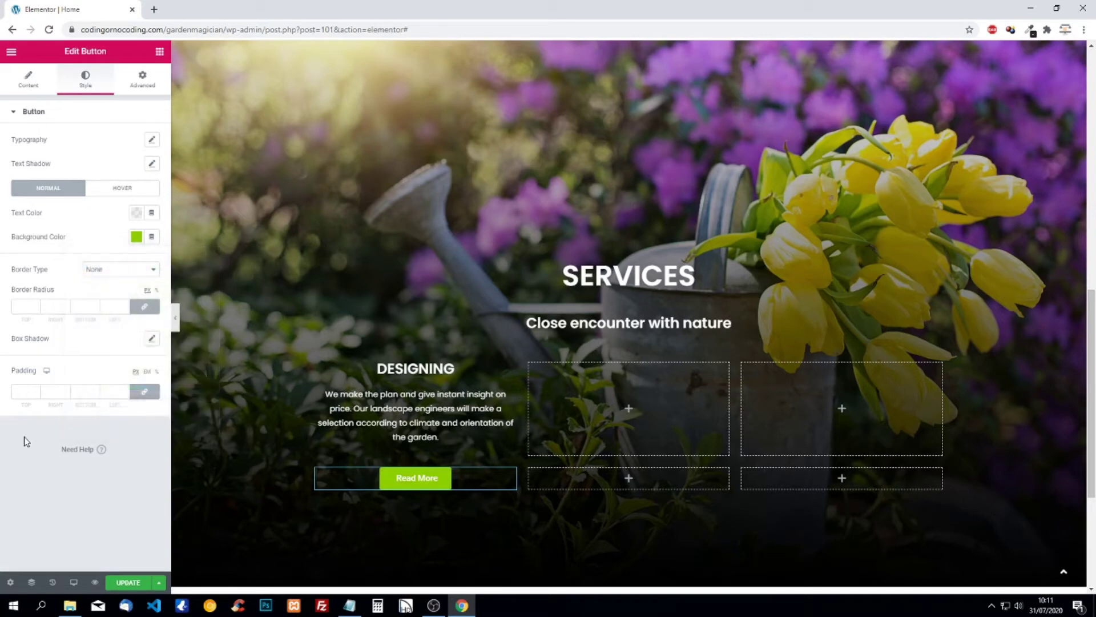
Step: Unlink the Read More button's padding values and set 20 px for top and bottom and 30 px for right and left
click(125, 393)
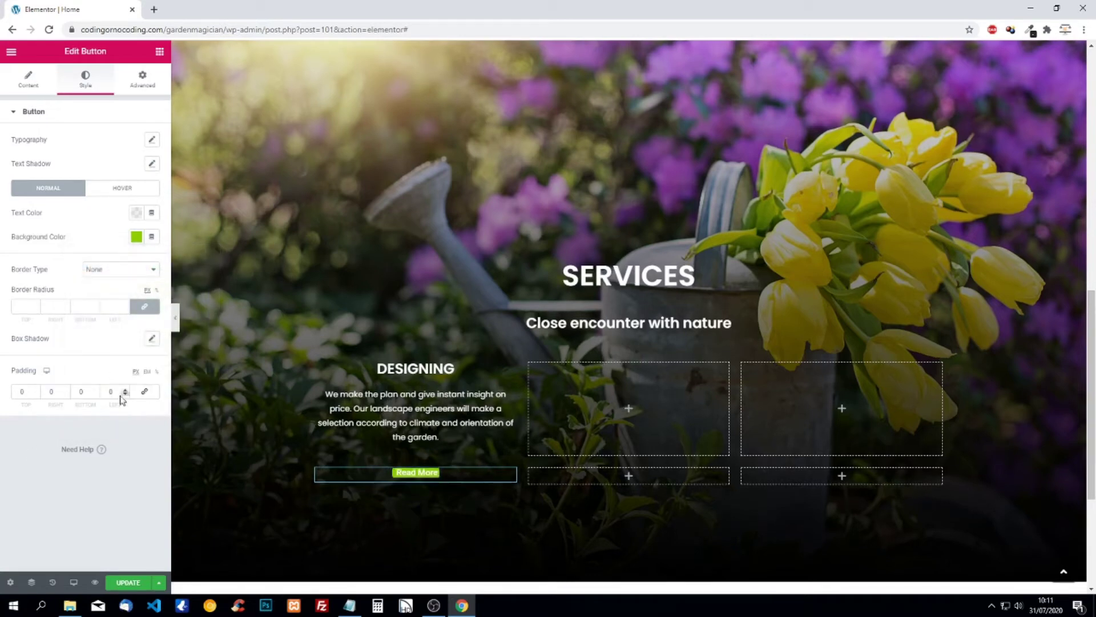
double_click(22, 393)
text(20)
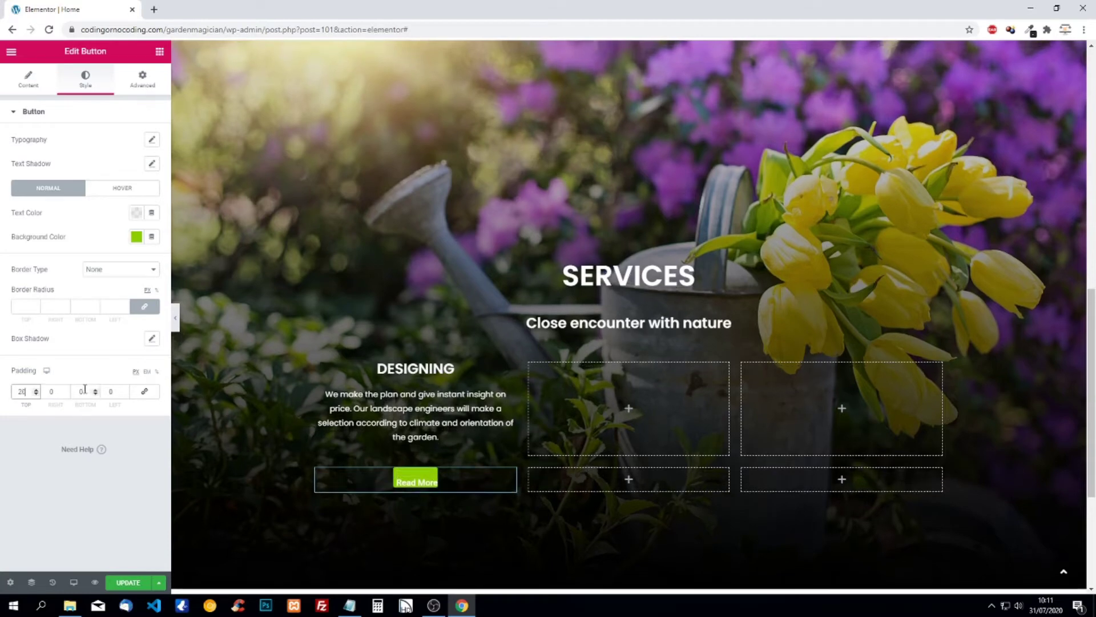
double_click(73, 391)
text(20)
double_click(50, 392)
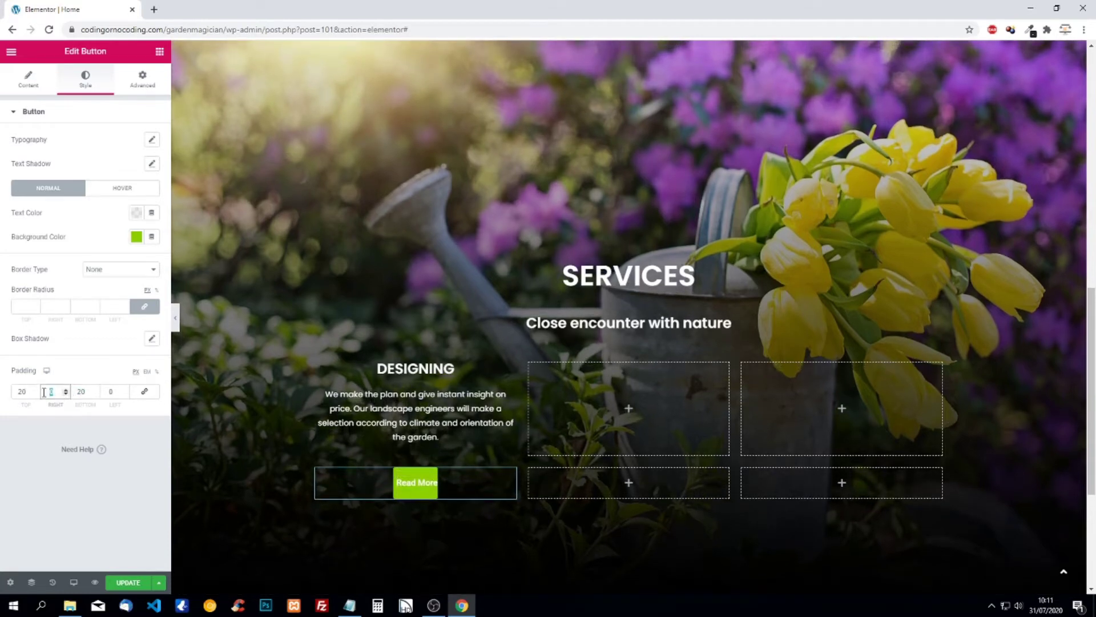
text(30)
double_click(113, 392)
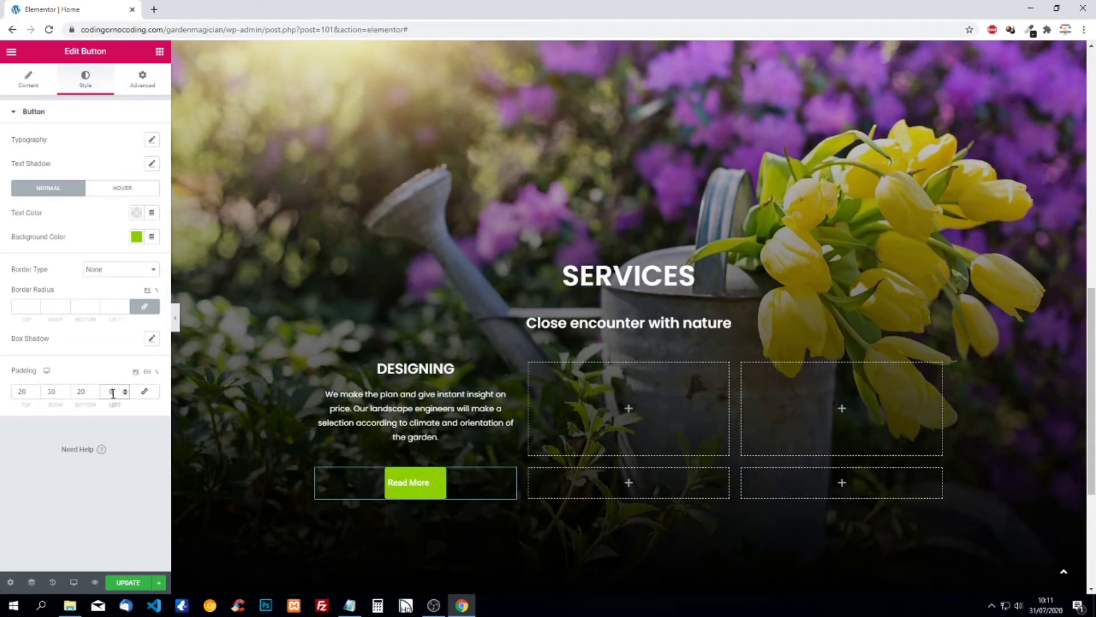
text(30)
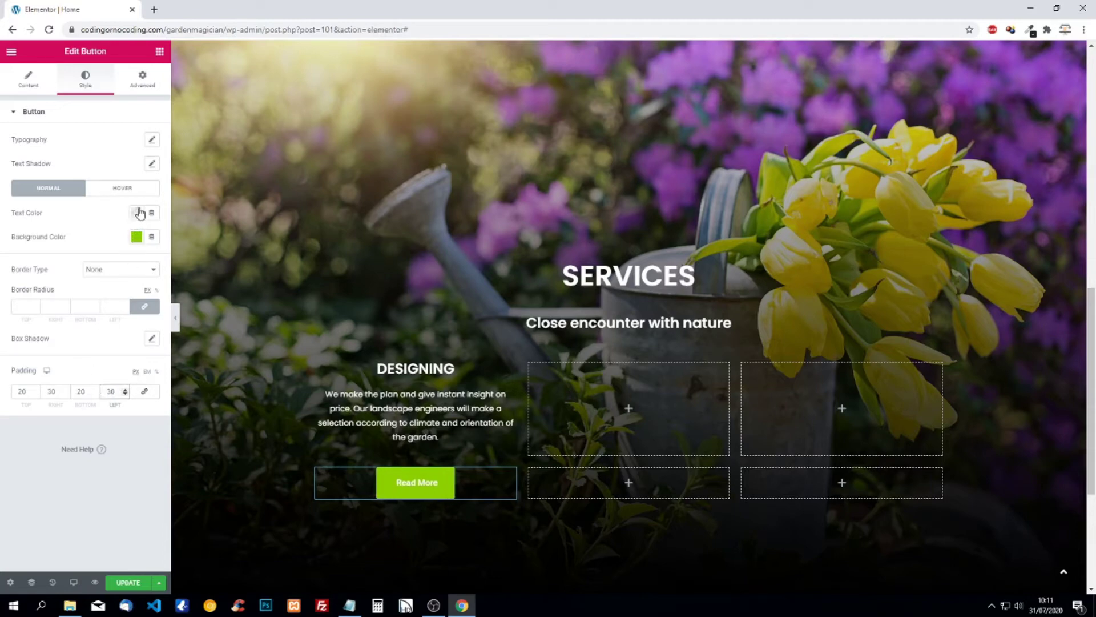
Step: Increase the Read More button's font size to about 25 px and return to the widget list
click(151, 140)
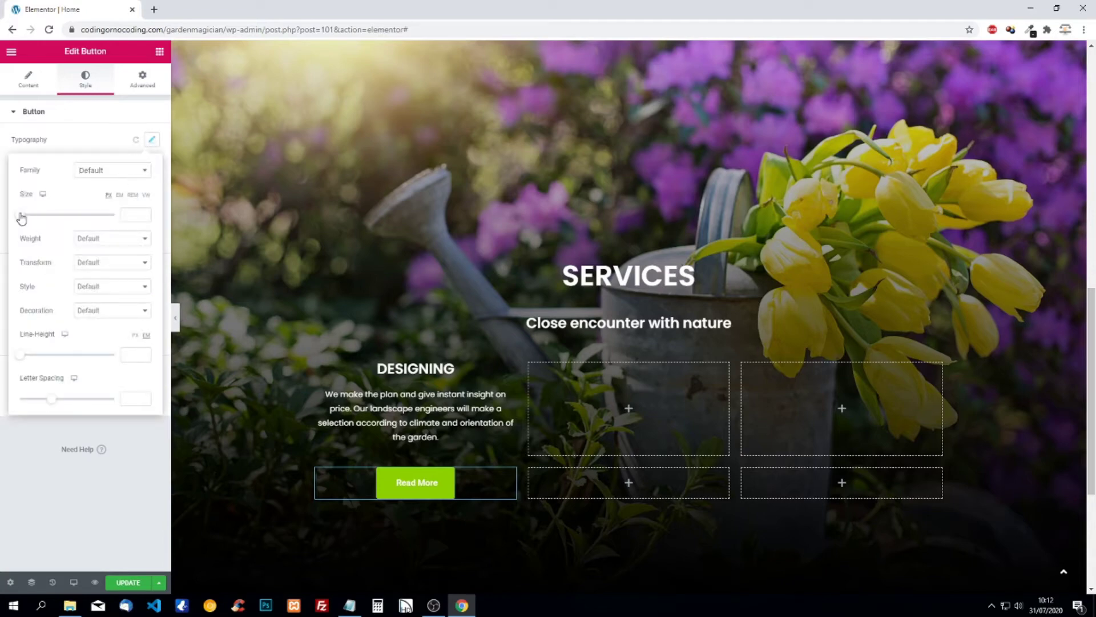
drag(21, 217, 33, 217)
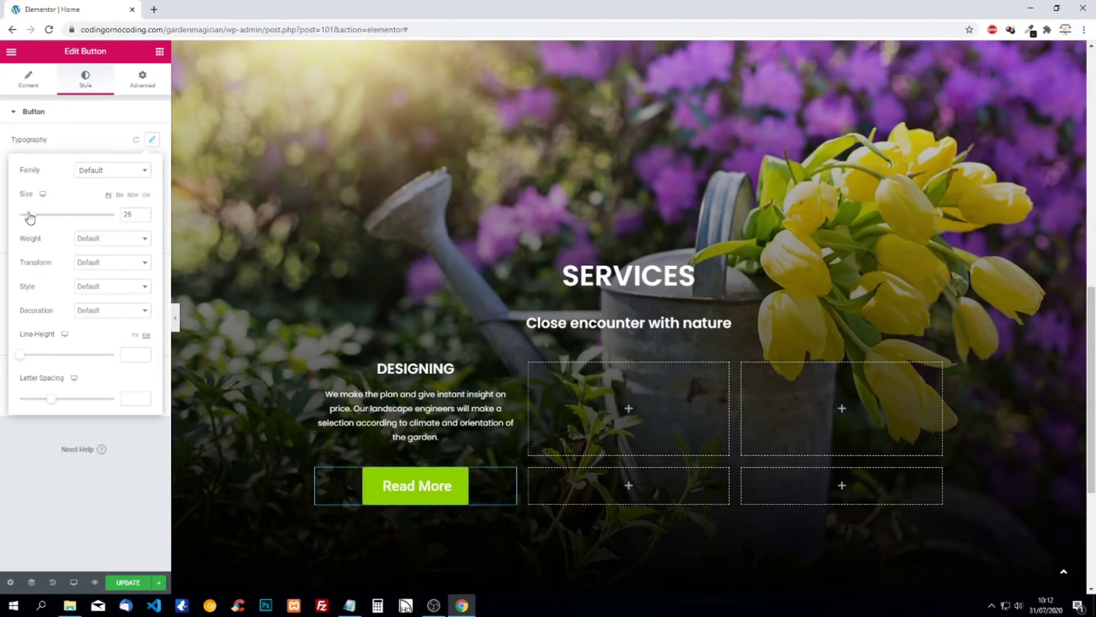
click(160, 53)
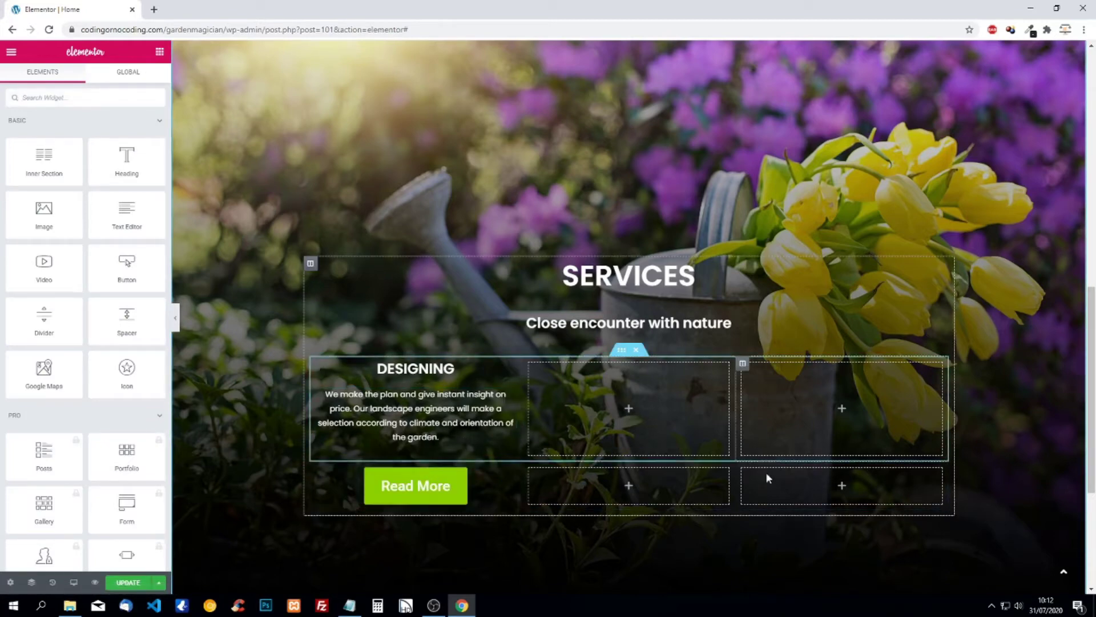
Step: Copy the green Read More button into the empty middle and third columns of the button row
right_click(432, 485)
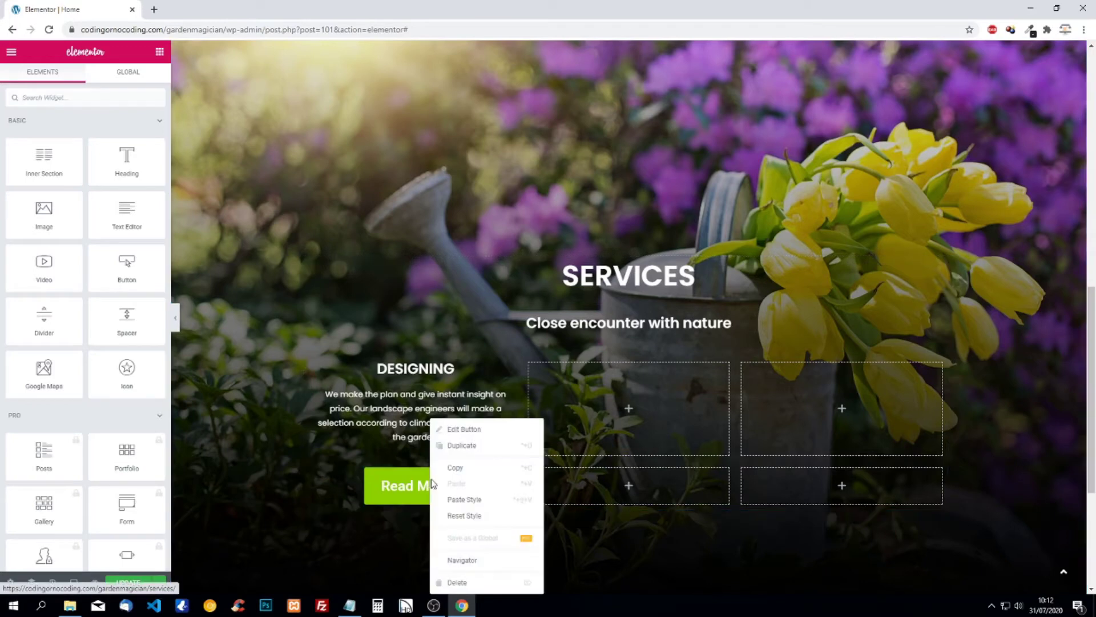
click(457, 473)
right_click(630, 491)
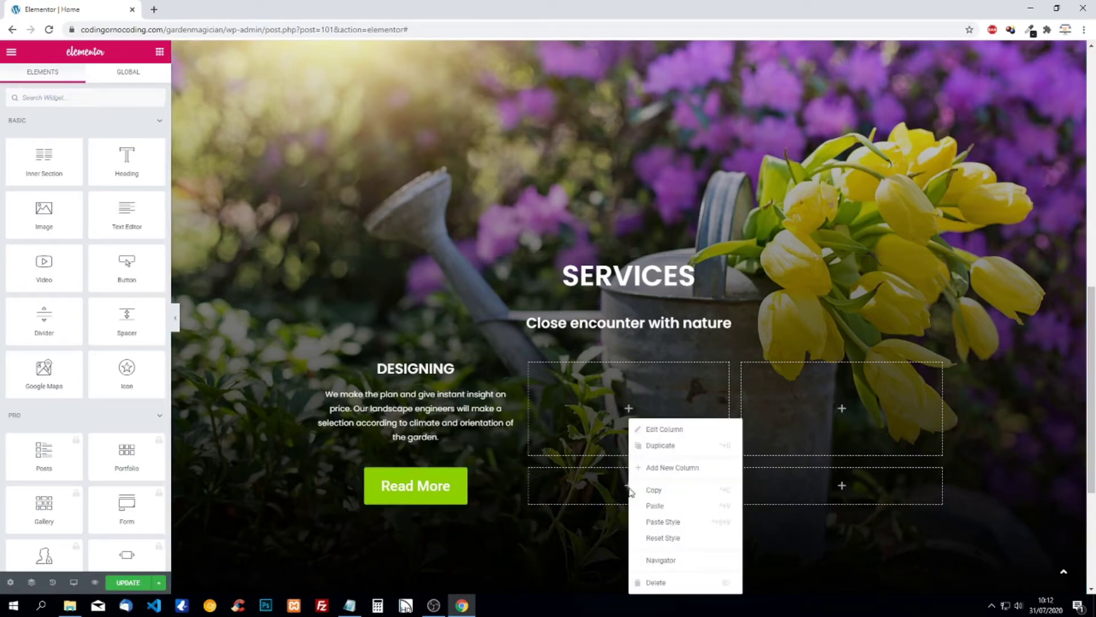
click(659, 506)
right_click(795, 489)
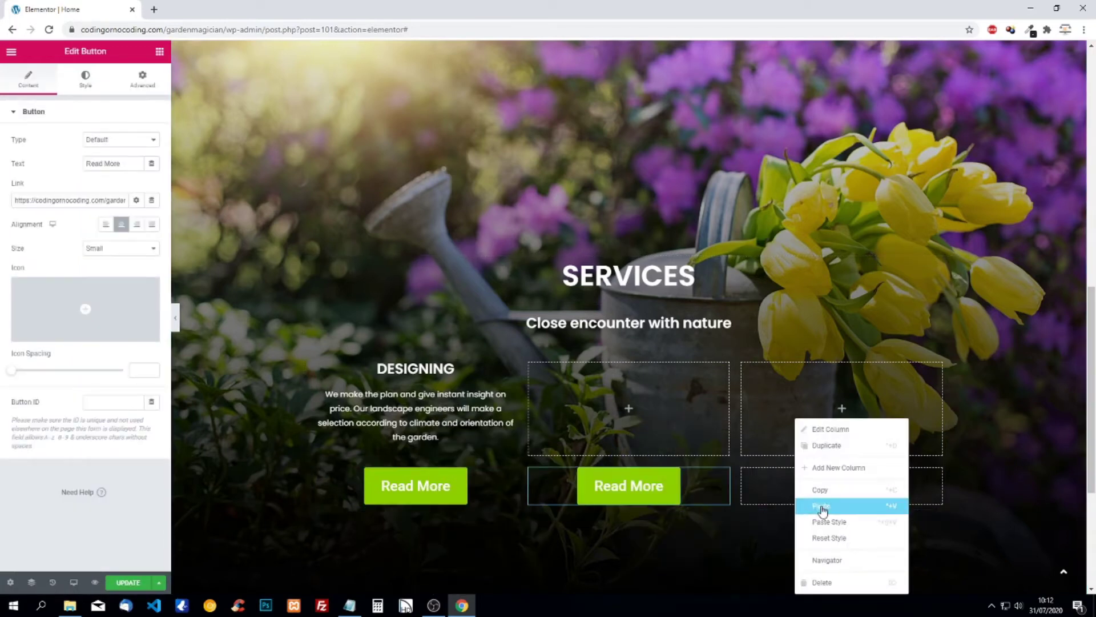
click(816, 506)
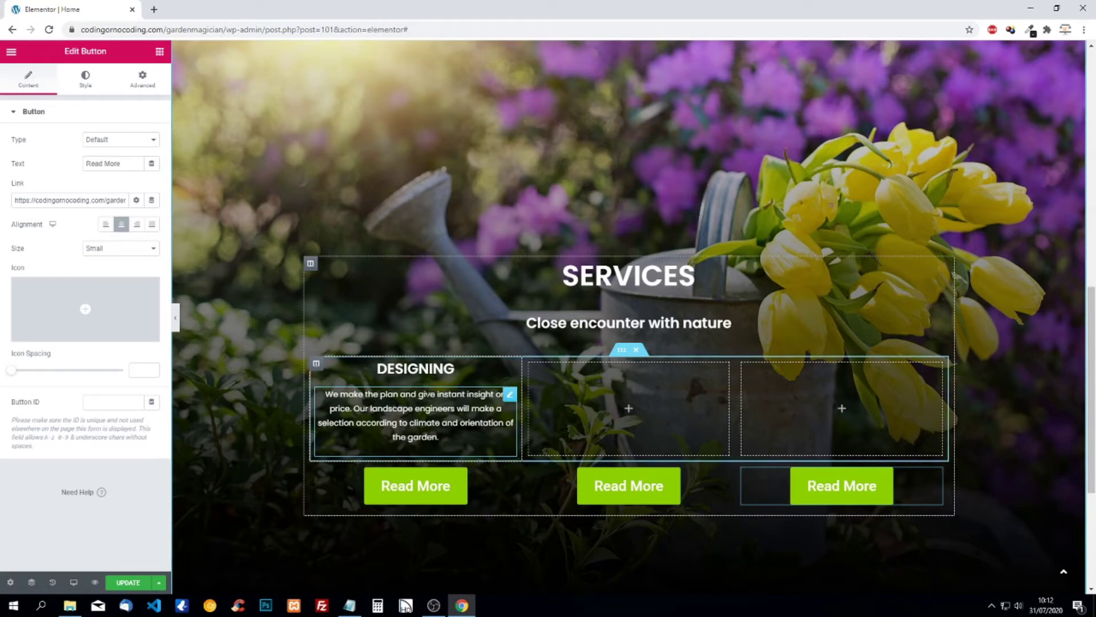
Step: Copy the Designing heading into the empty middle and third columns of the service description row
right_click(509, 369)
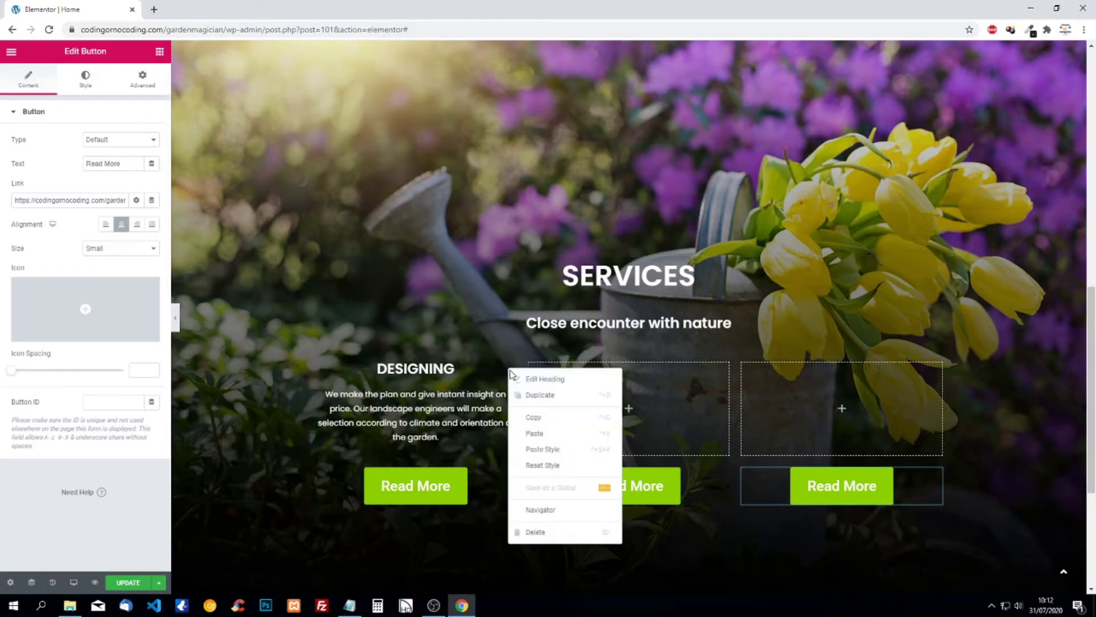
click(542, 424)
right_click(599, 377)
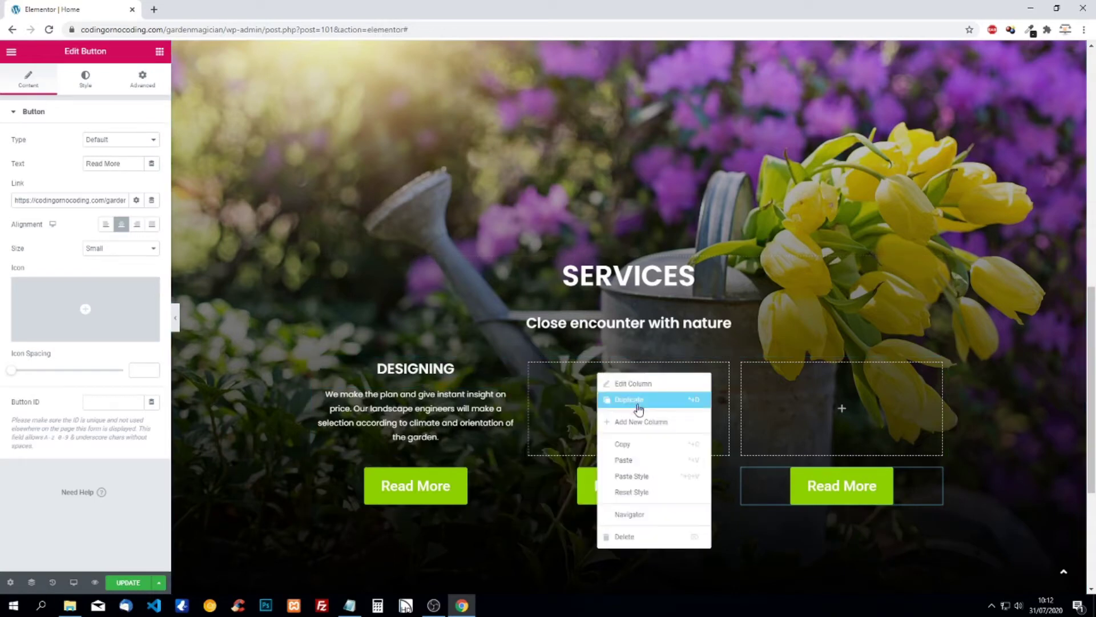
click(634, 460)
right_click(810, 368)
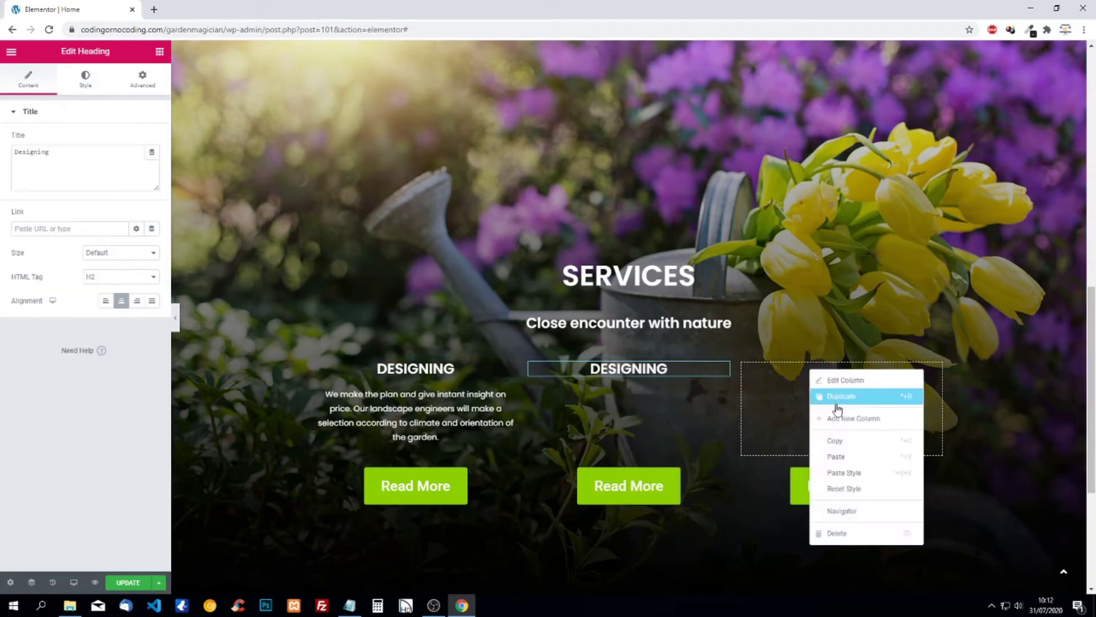
click(838, 456)
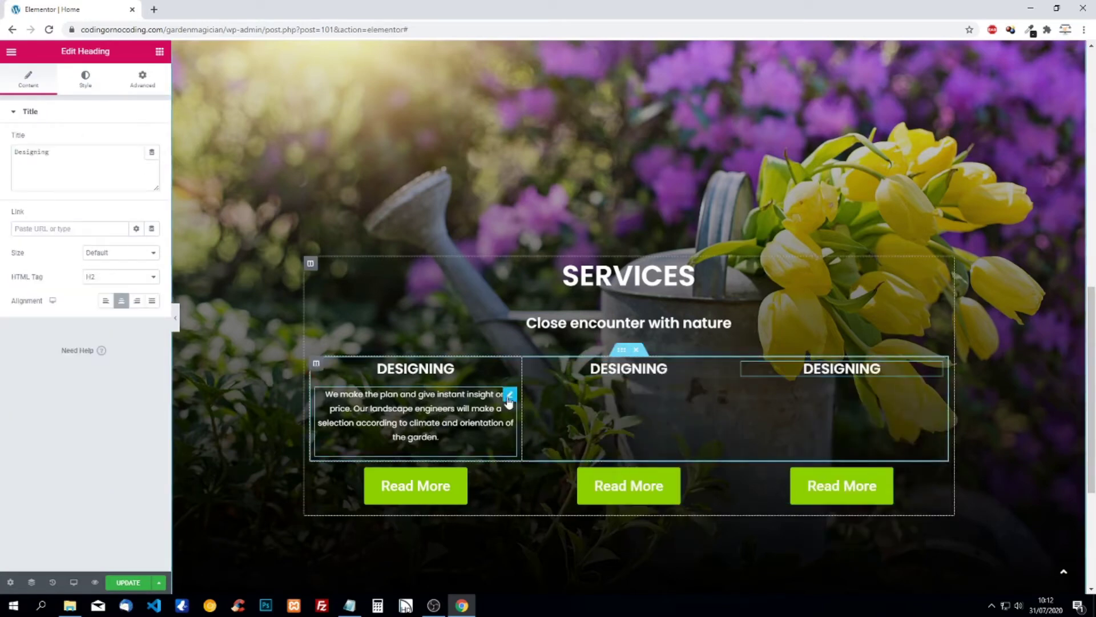
Step: Copy the description text under the first Designing heading and paste it below the headings in the other two columns
right_click(512, 400)
click(526, 453)
right_click(602, 409)
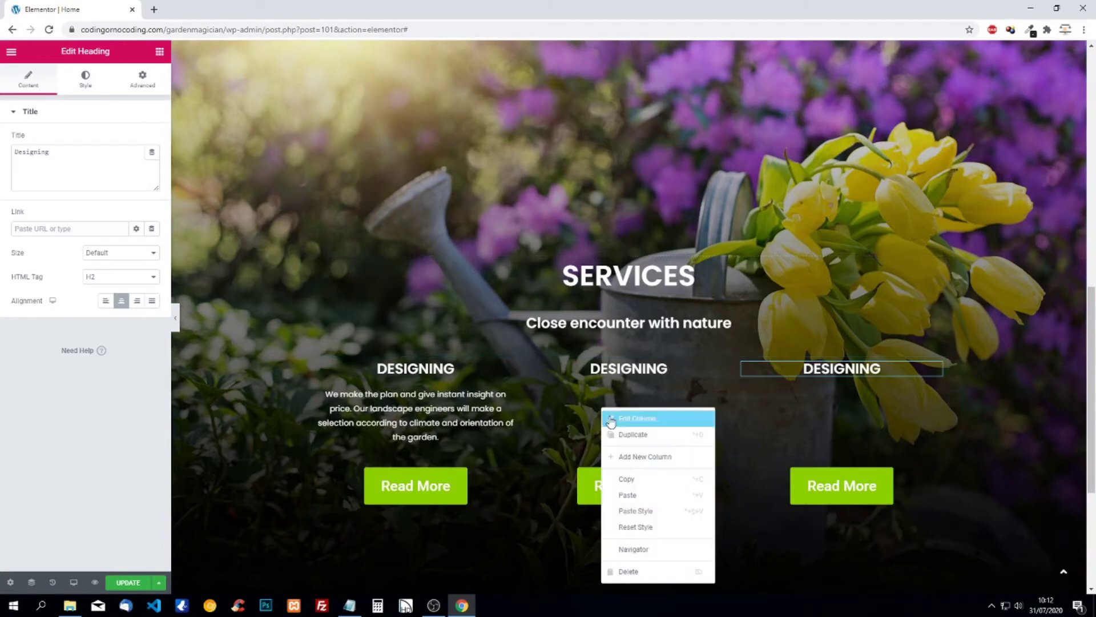
click(630, 494)
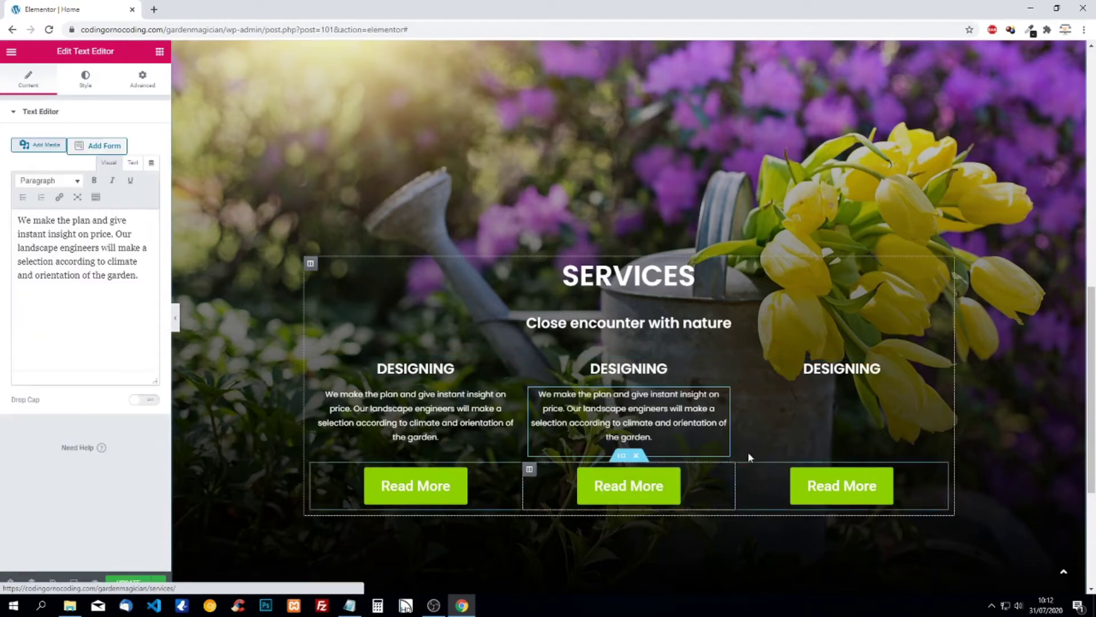
right_click(828, 404)
click(853, 492)
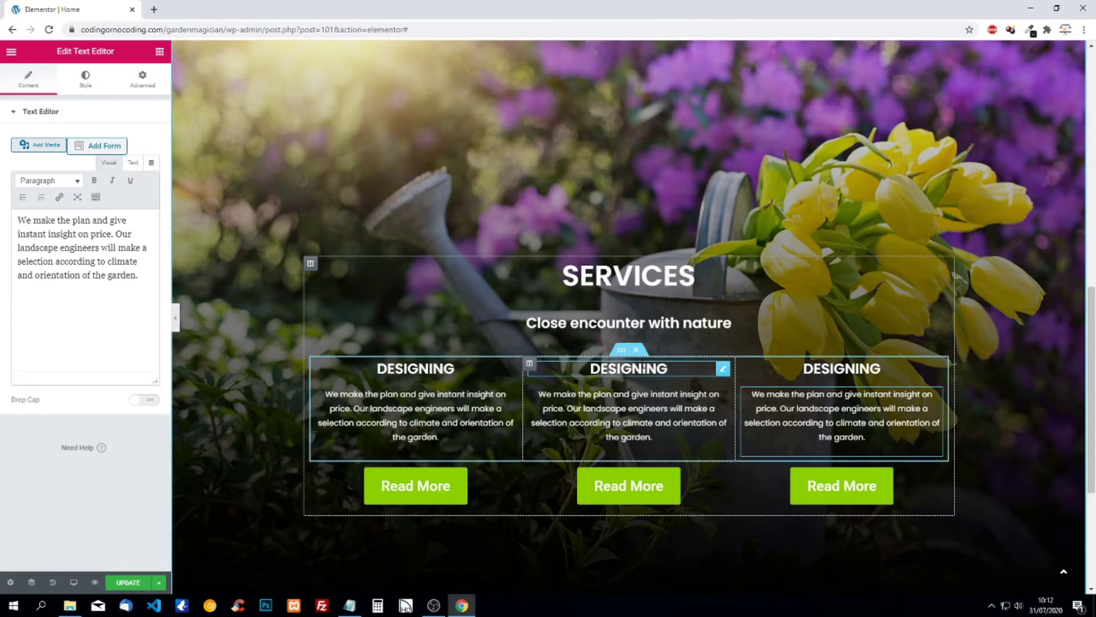
Step: Change the middle column's heading to "Planting" and the third column's heading to "Maintenance"
click(644, 368)
drag(94, 155, 3, 150)
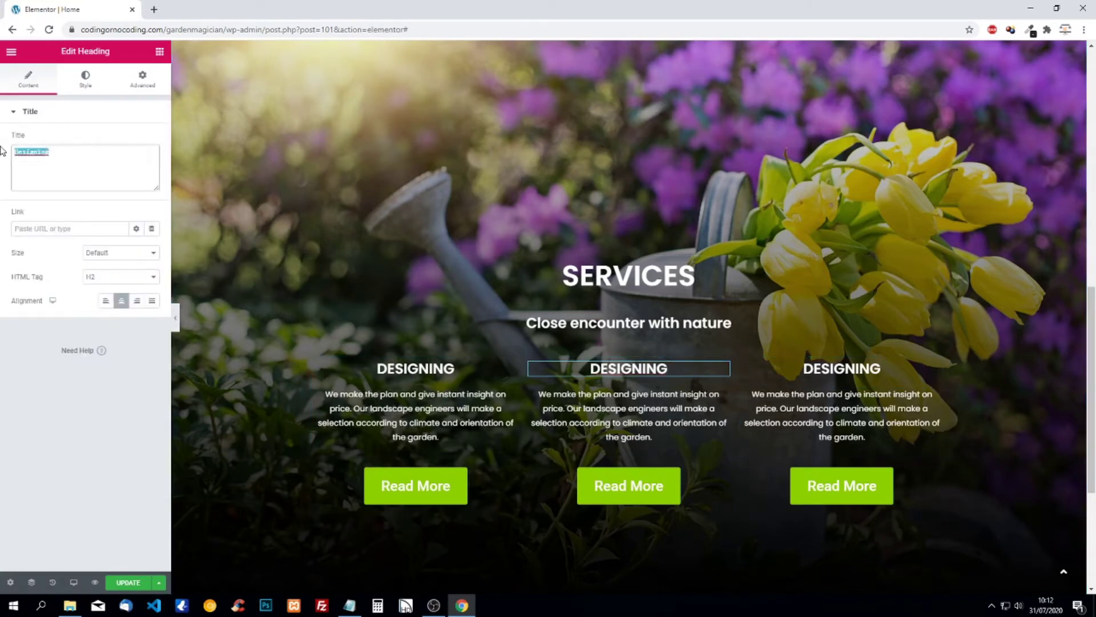
text(Planting)
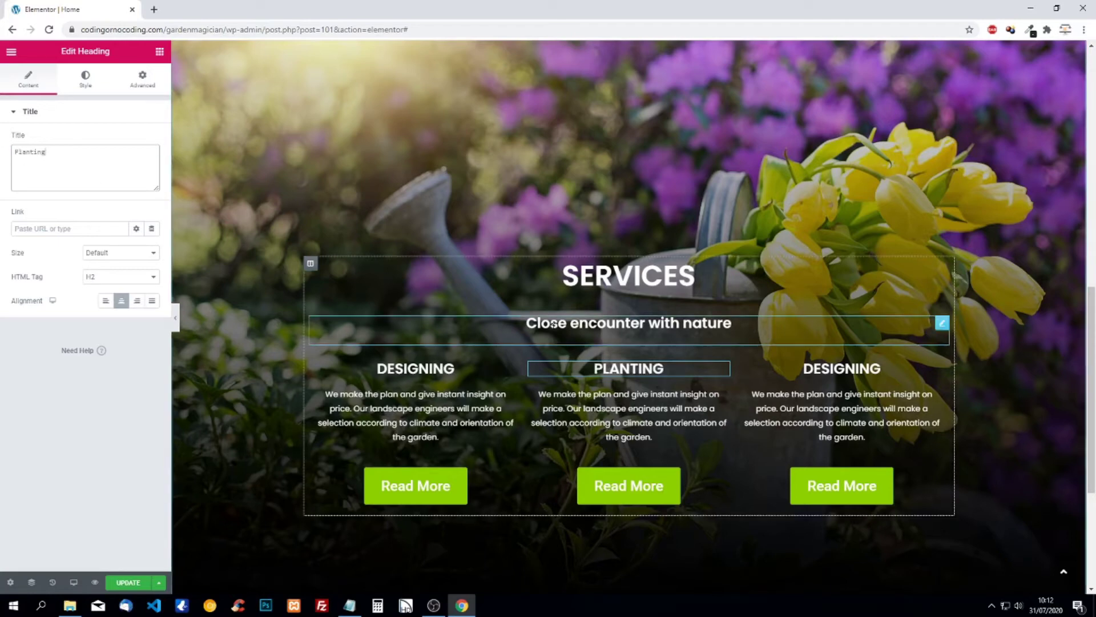
click(823, 368)
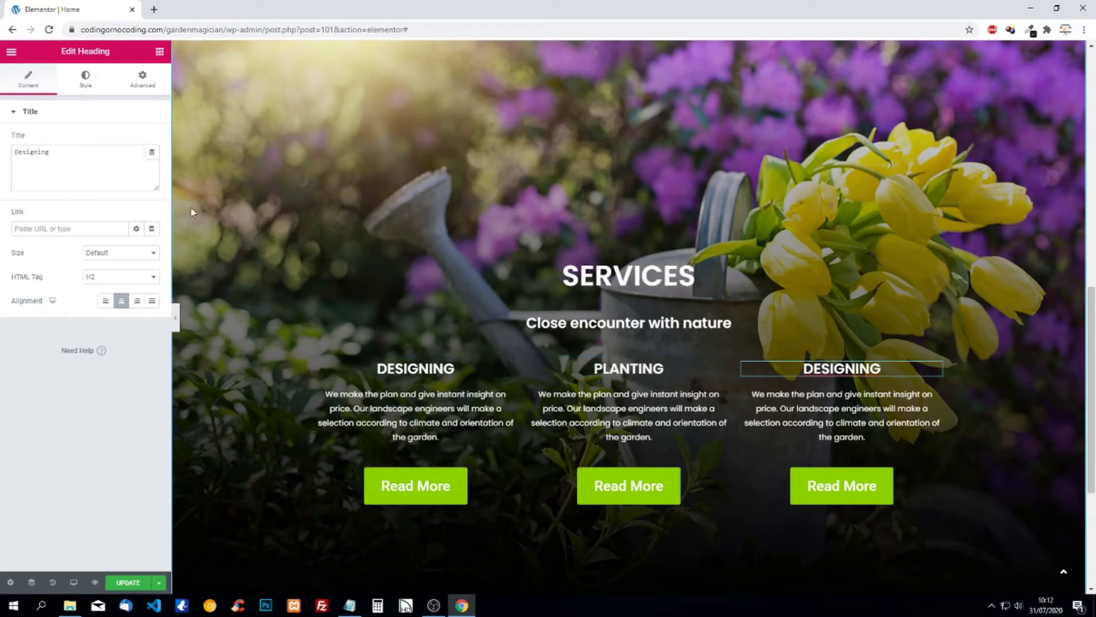
drag(63, 153, 3, 151)
text(Maintenance)
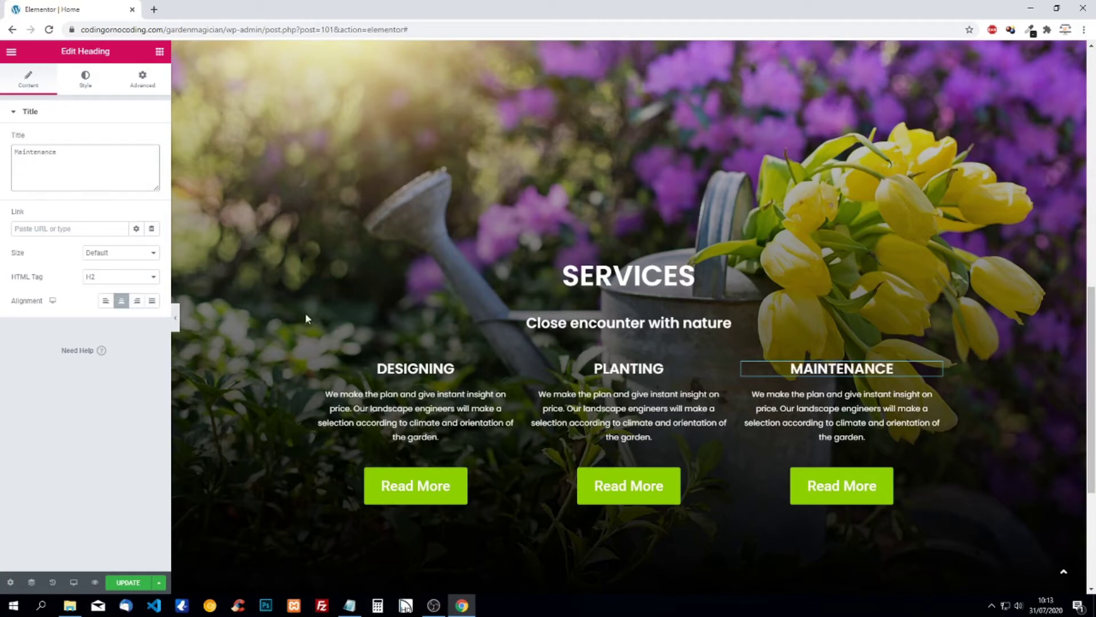
Step: Replace the Planting description with "Members of our team will go on site and do the practical work."
click(619, 410)
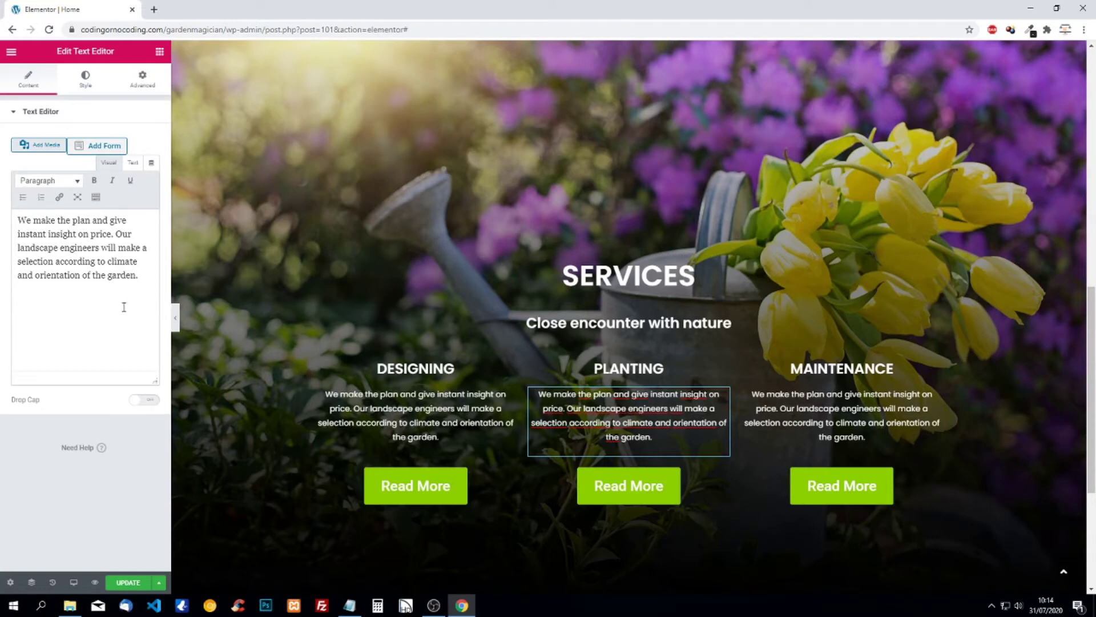
drag(144, 274, 8, 181)
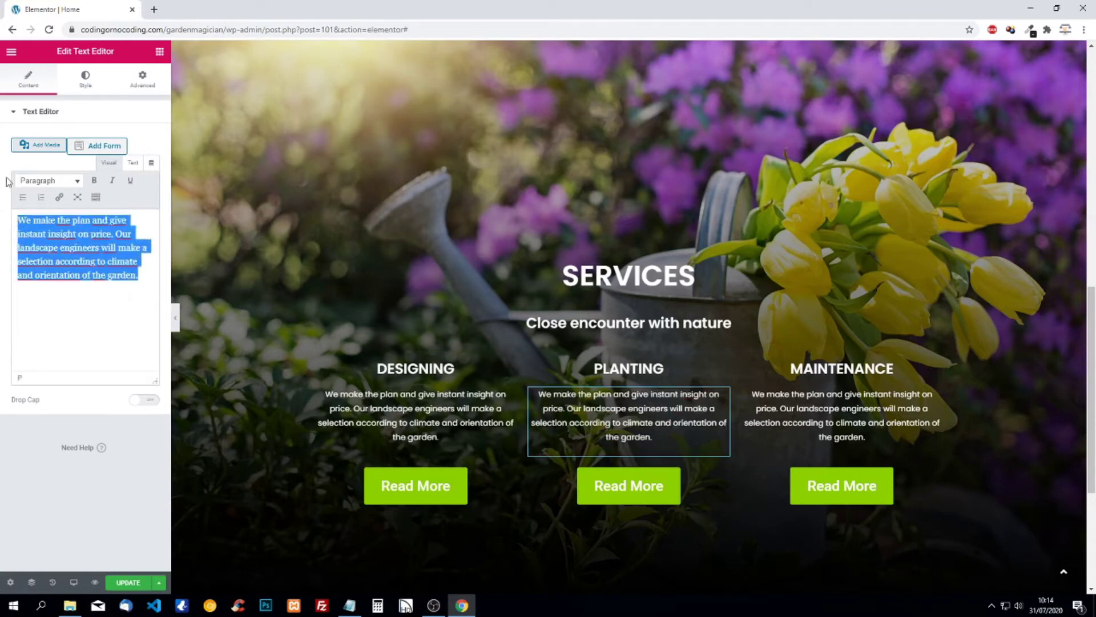
text(Members opt)
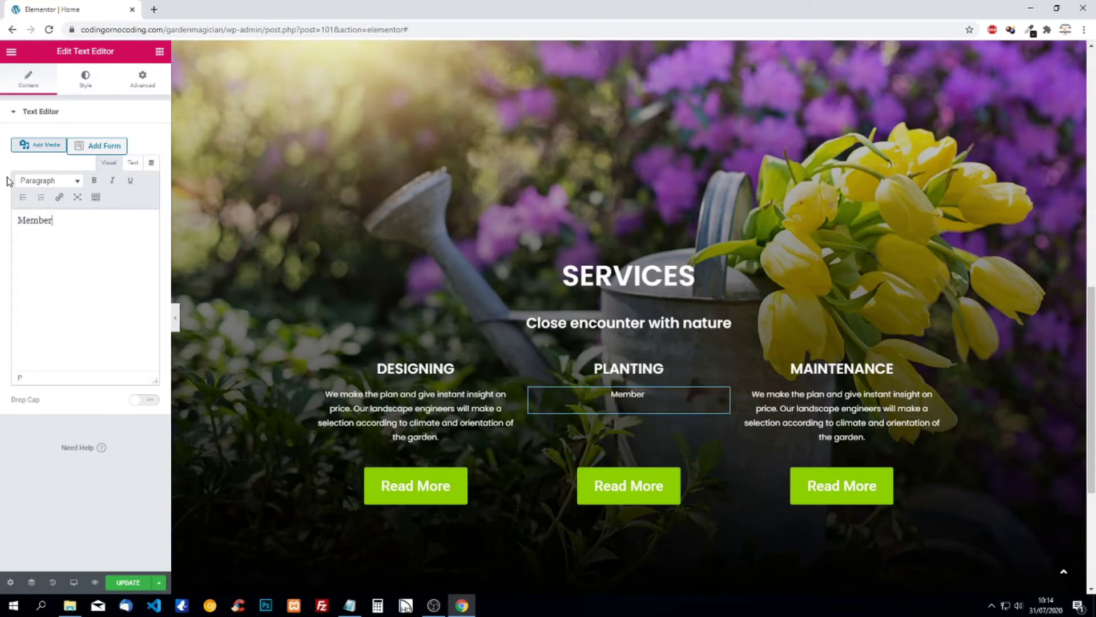
key(BackSpace)
key(BackSpace)
text(f our team will go)
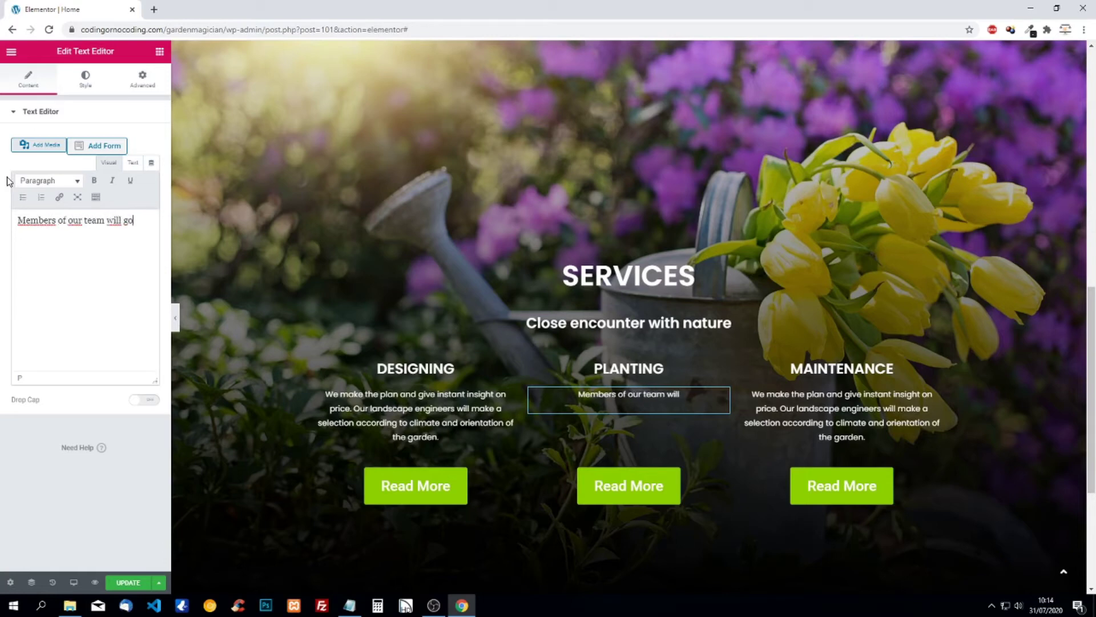
text( on site and )
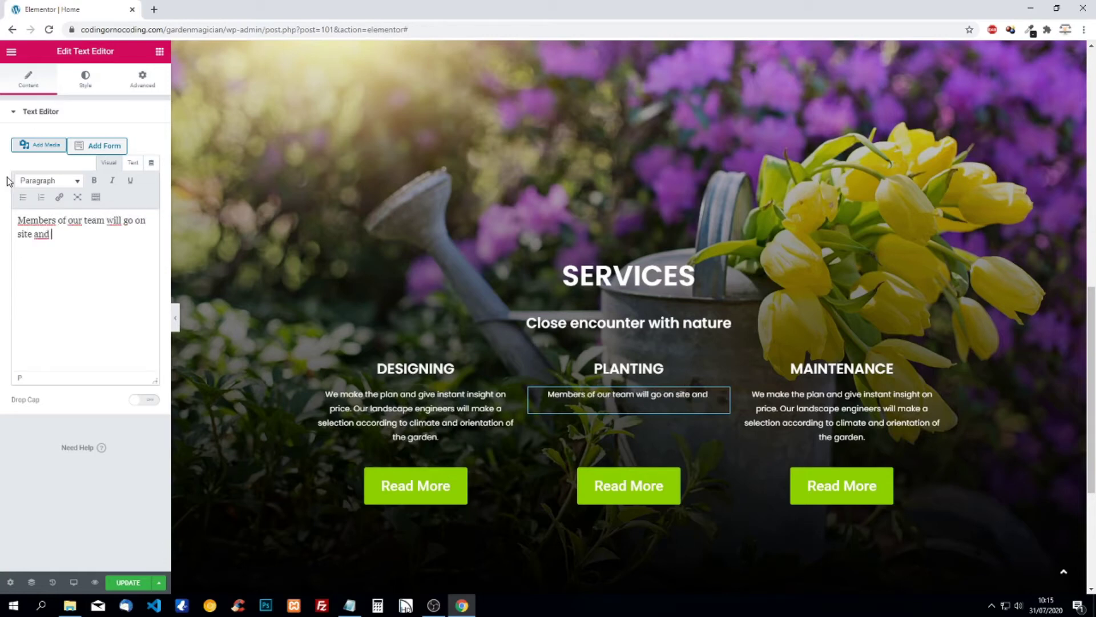
text(do the practical)
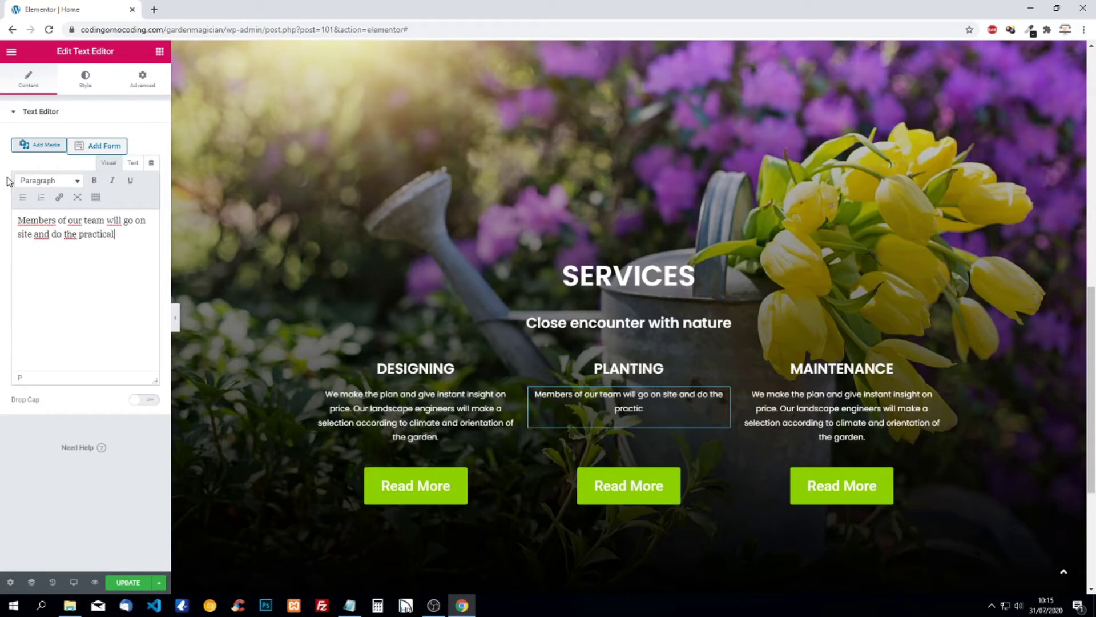
text( work. We wil)
Step: Continue the Planting description with "We will plant and nurture the soil giving the right minerals and vitamins to grow and flourish."
text(ant )
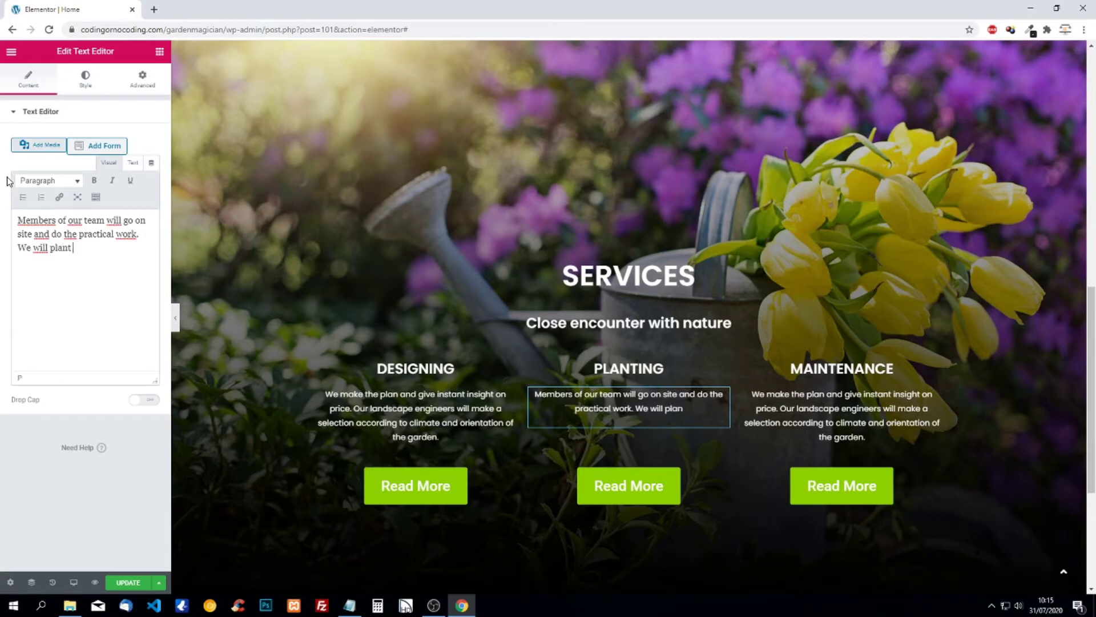
text(and nurtu)
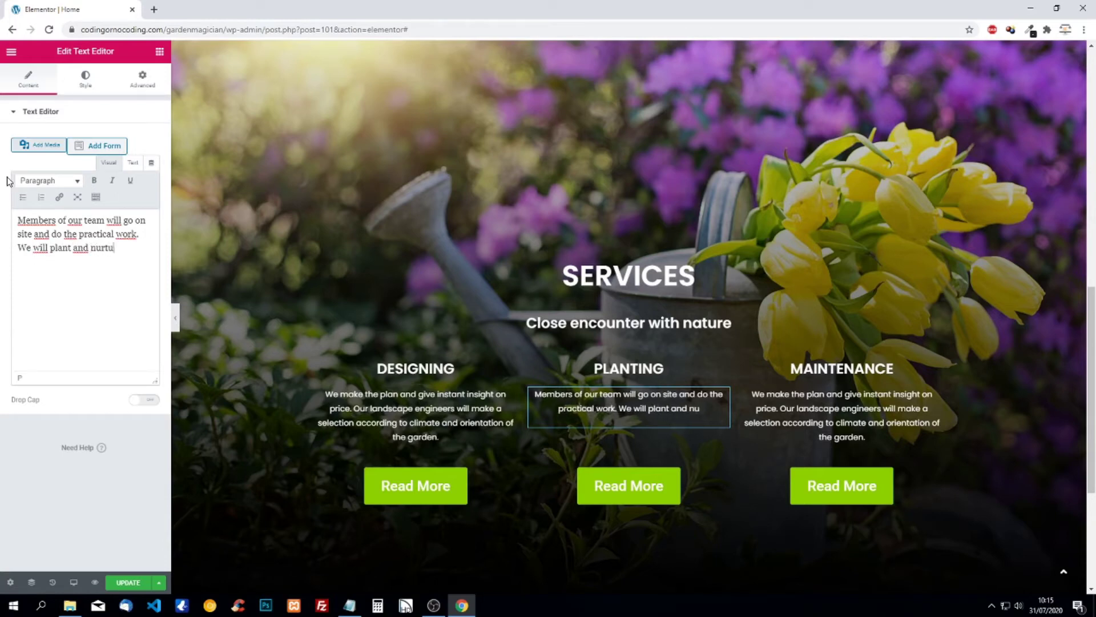
text(re the soil guiding)
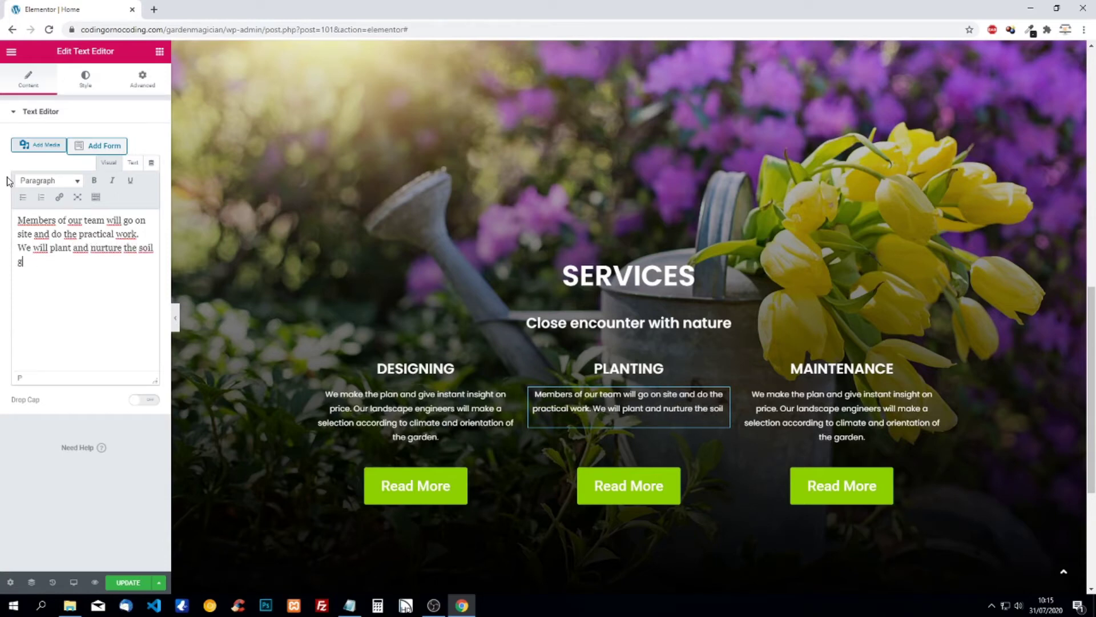
key(BackSpace)
key(BackSpace)
key(BackSpace)
key(BackSpace)
key(BackSpace)
key(BackSpace)
text(iving the rig)
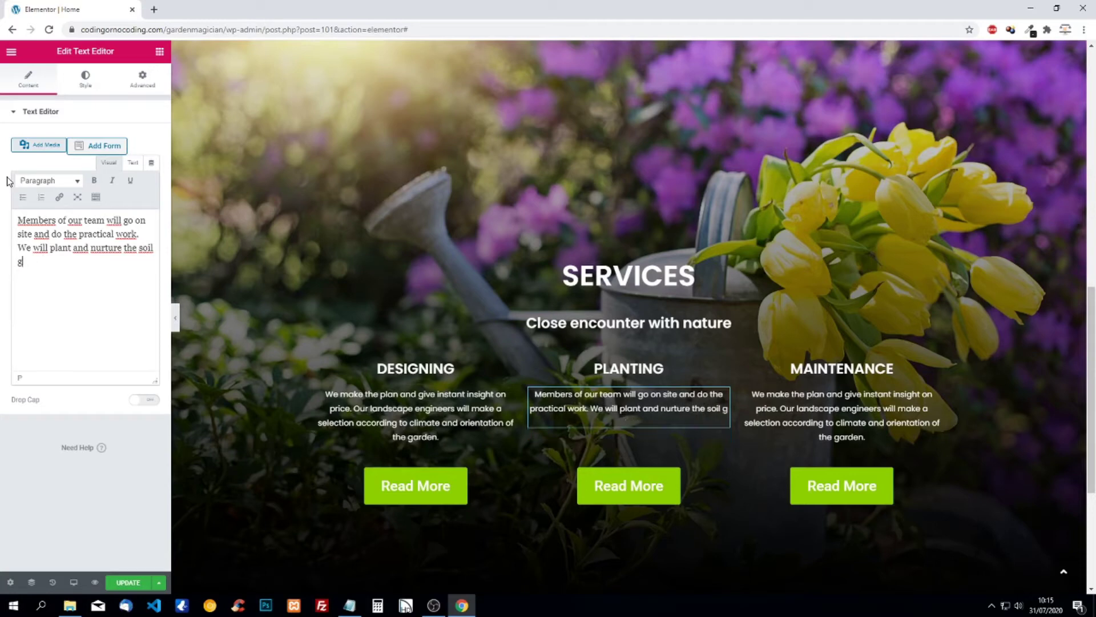
text(ht )
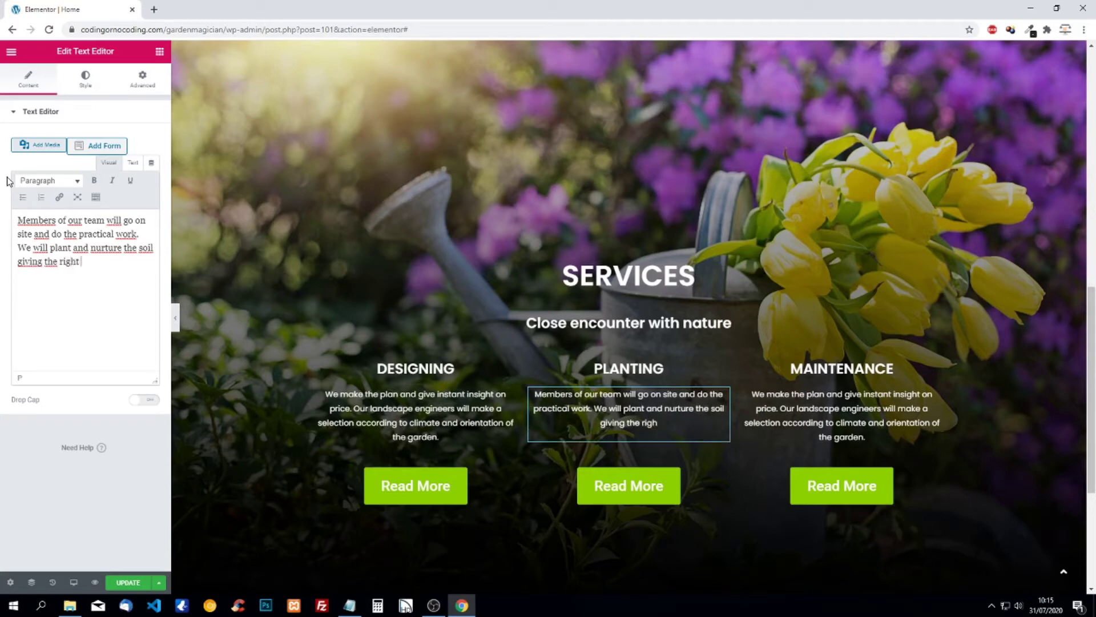
text(minerals and)
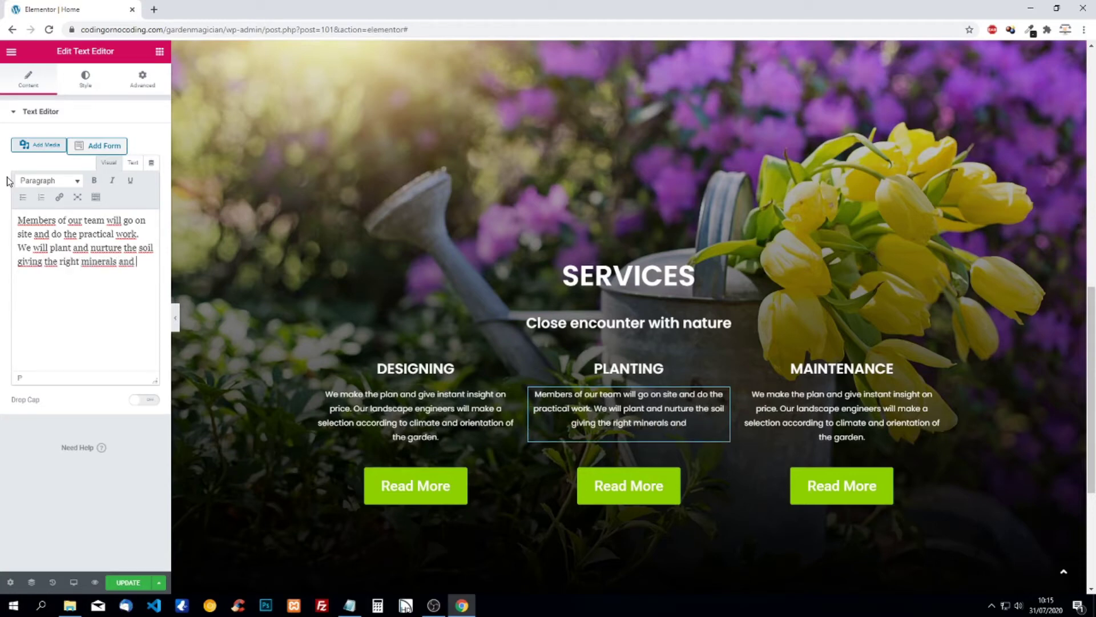
text( vit)
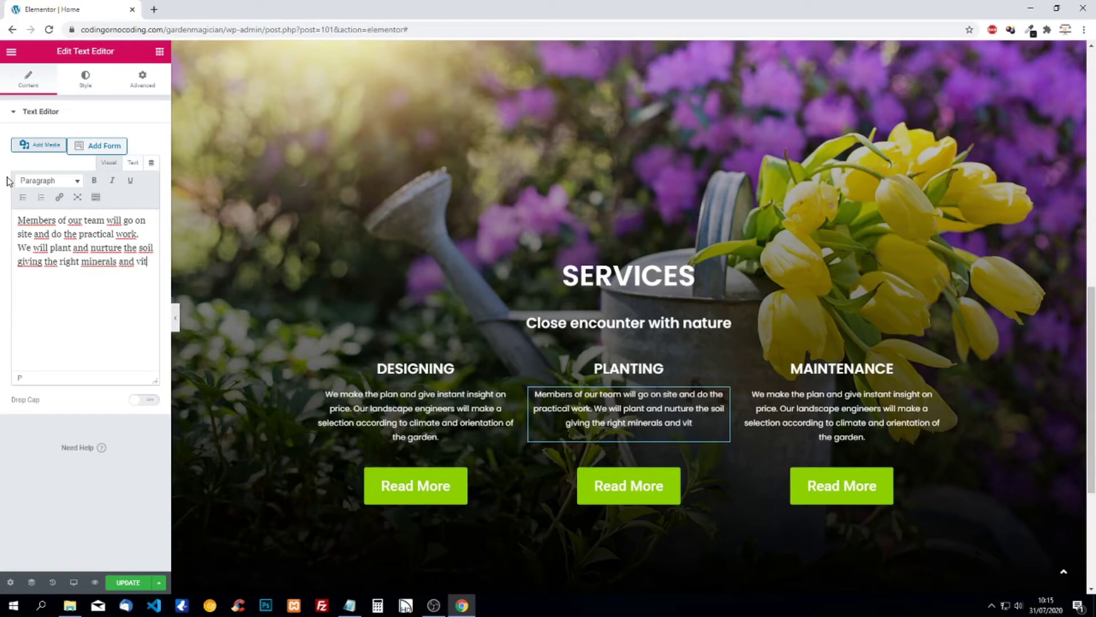
text(amins to g)
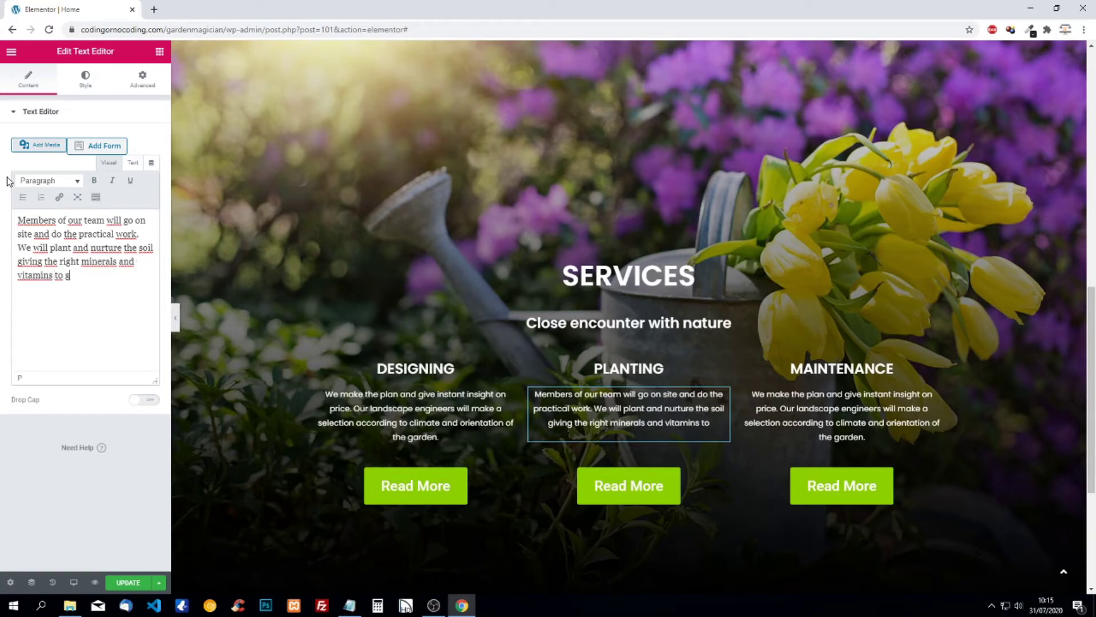
text(row and flourish.)
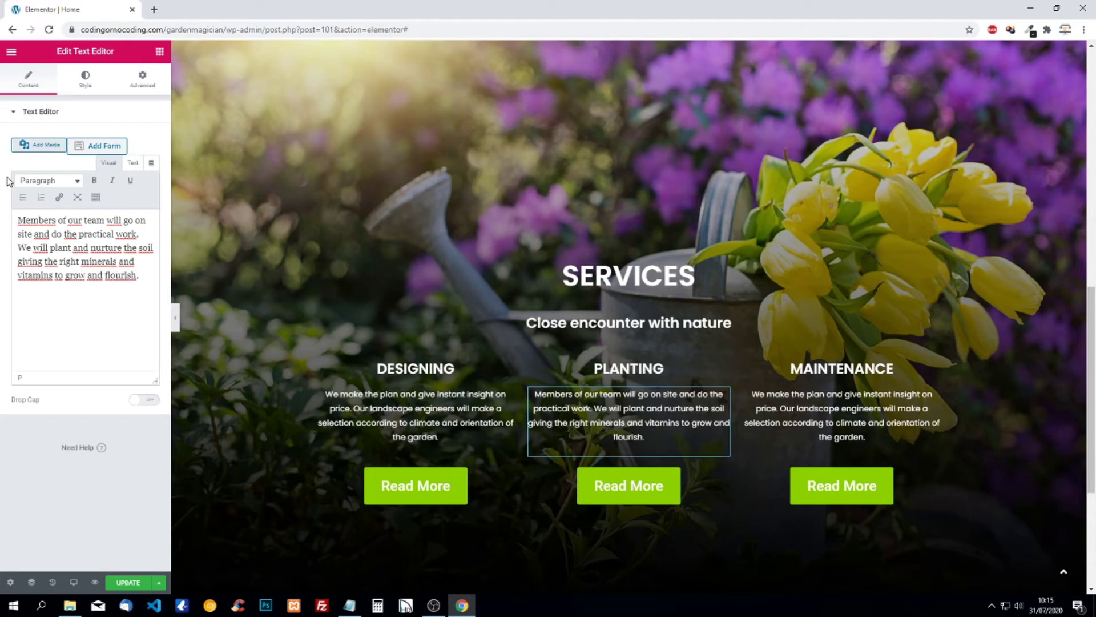
Step: Replace the Maintenance description with "Once or twice a year, maintenance is needed in the garden. We offer pruning and weeding"
click(936, 394)
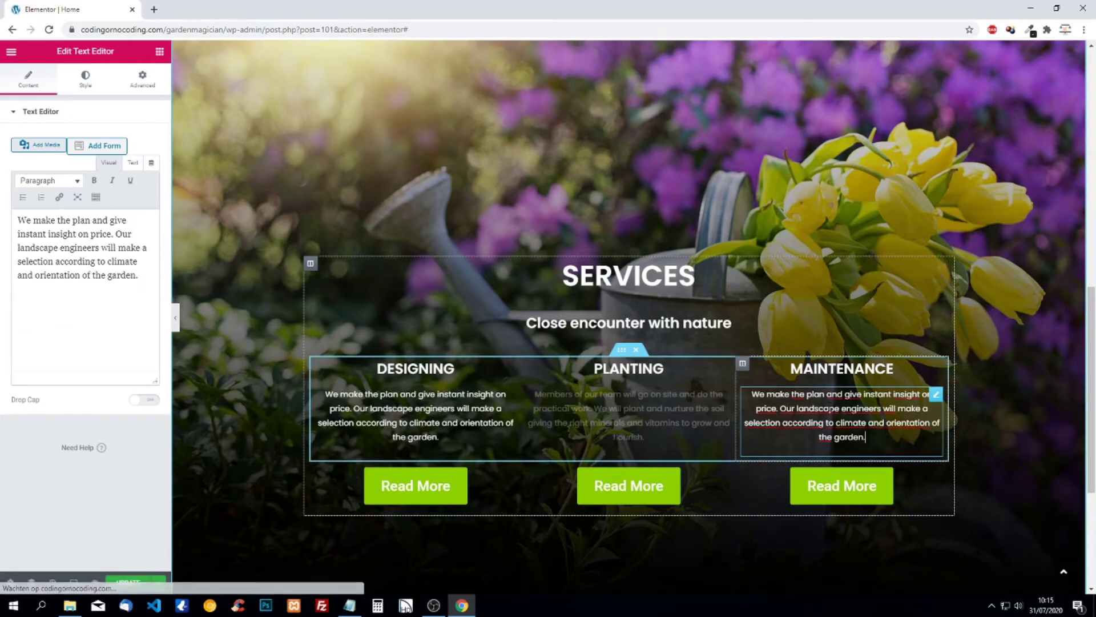
drag(149, 276, 1, 201)
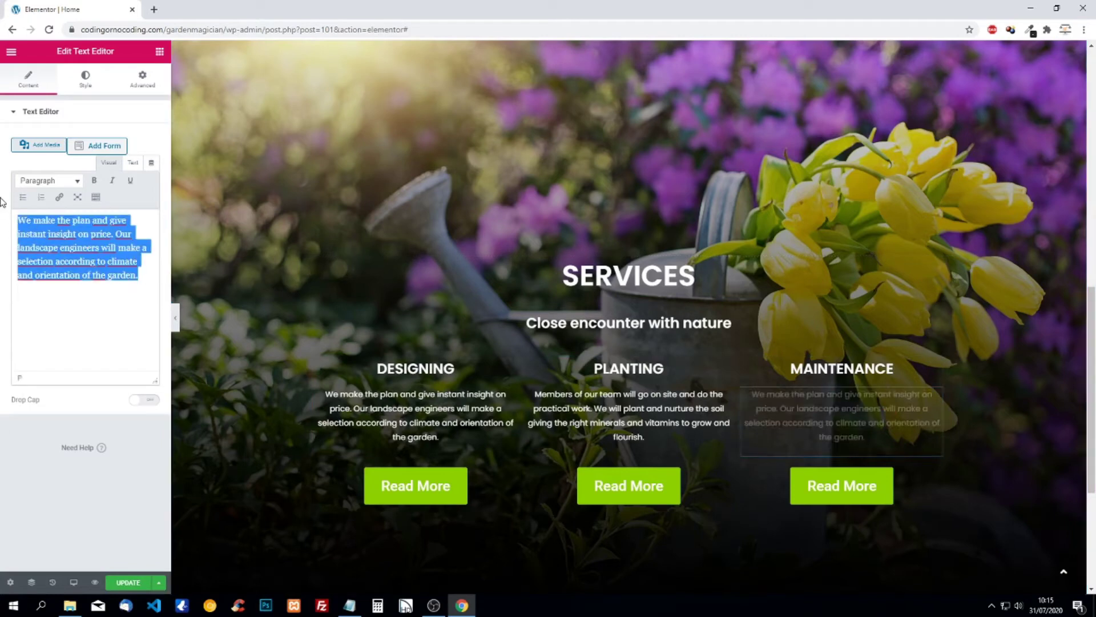
text(Once o)
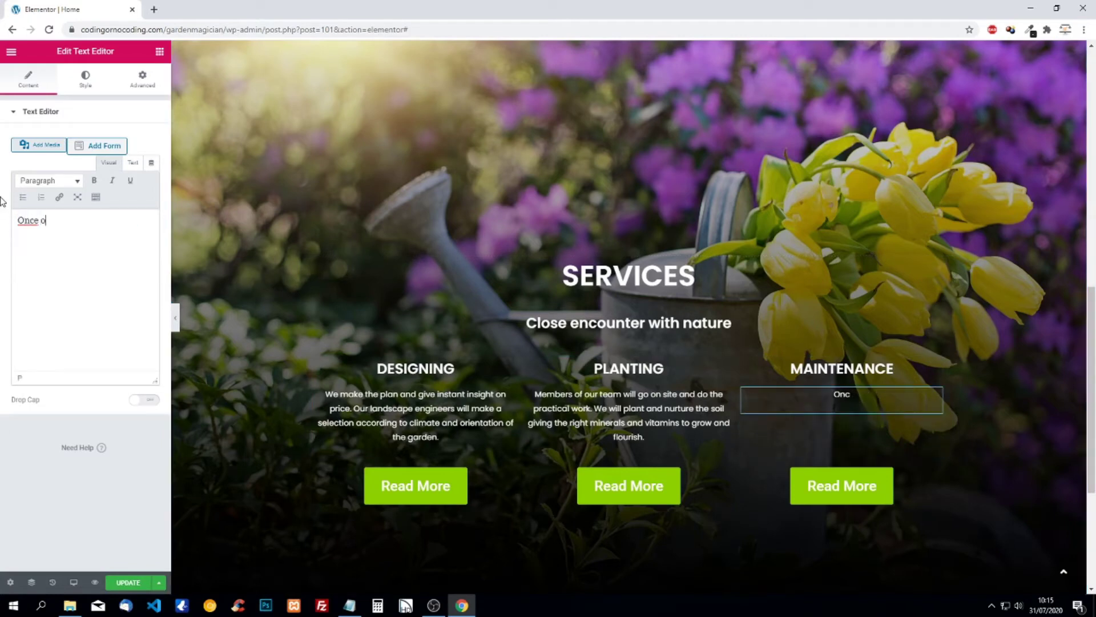
text(r twice a year, m)
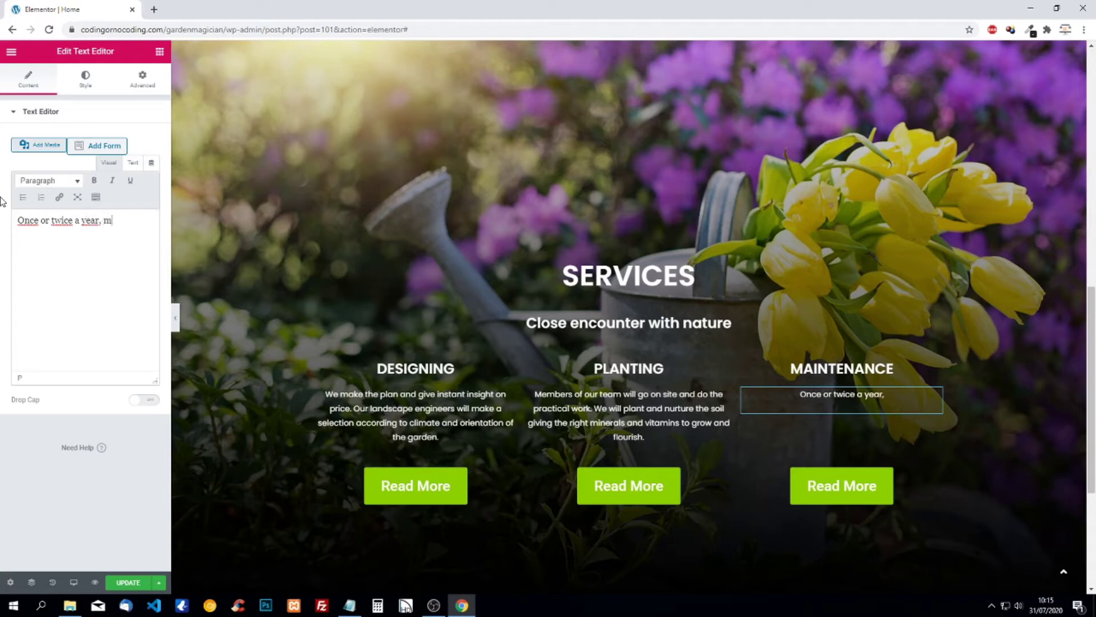
text(aintenance is nee)
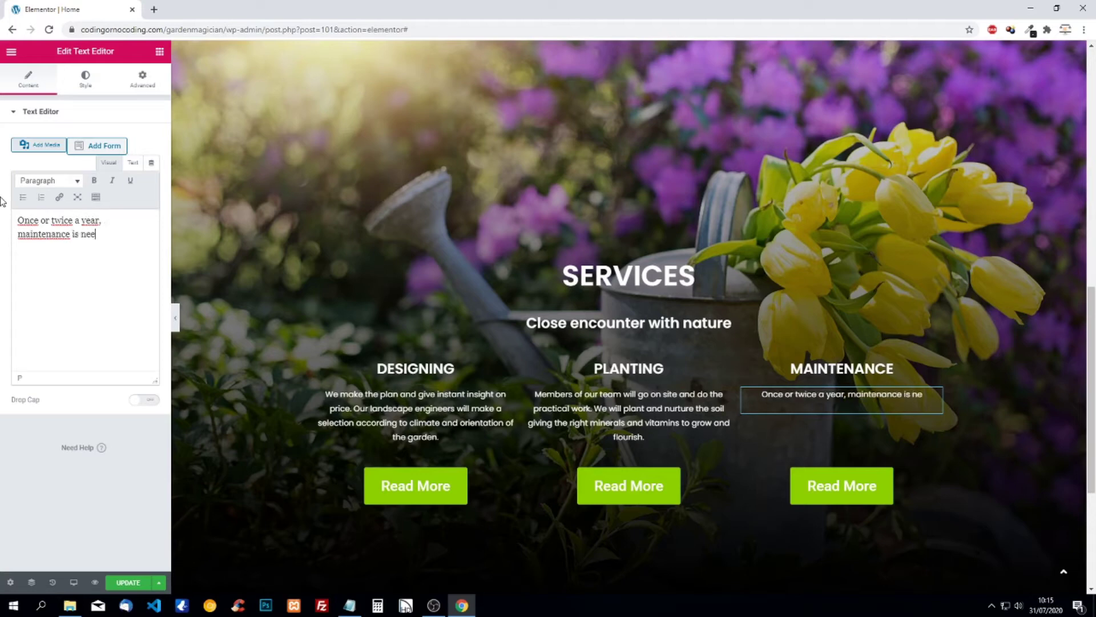
text(ded in the gard)
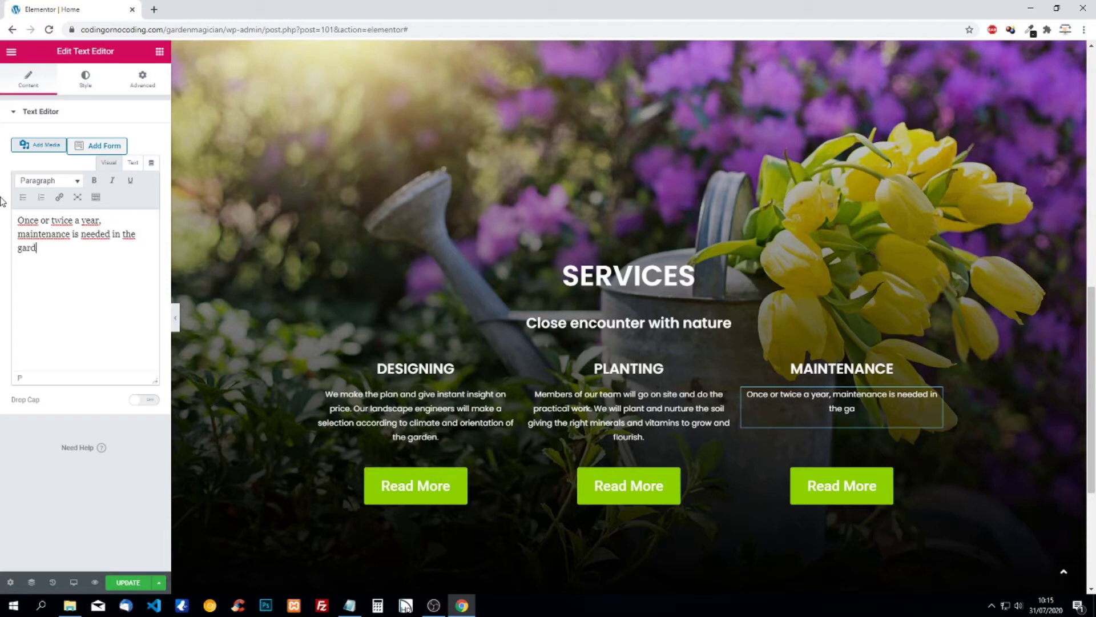
text(en. We offer pruning a)
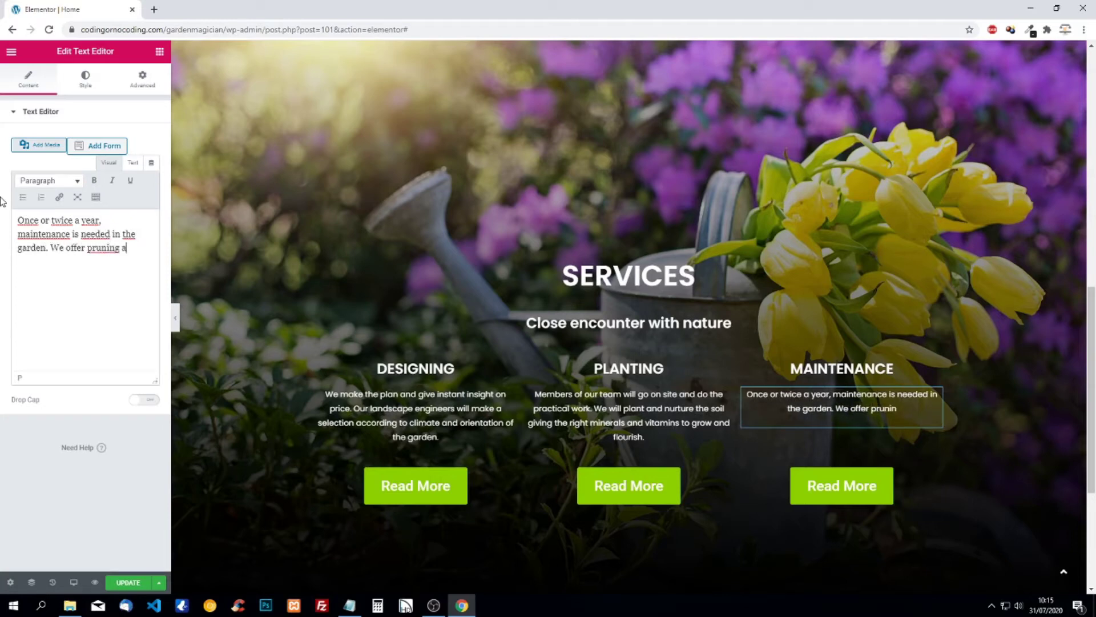
text(nd weeding)
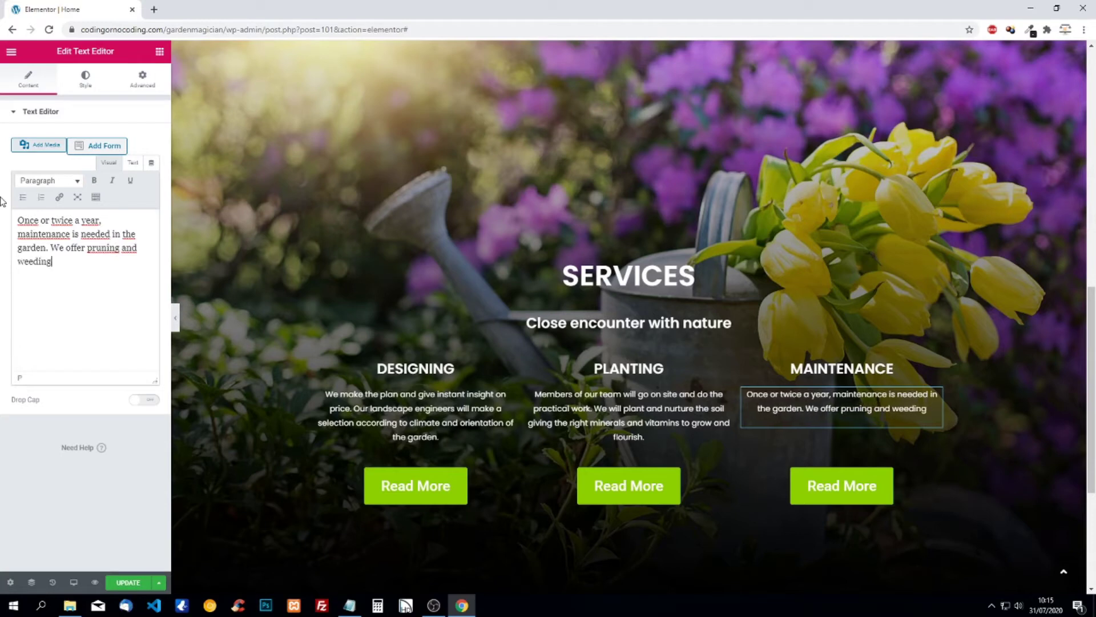
Step: Continue the Maintenance description with a new sentence: "We also do lawncare and pests control."
text(. We also)
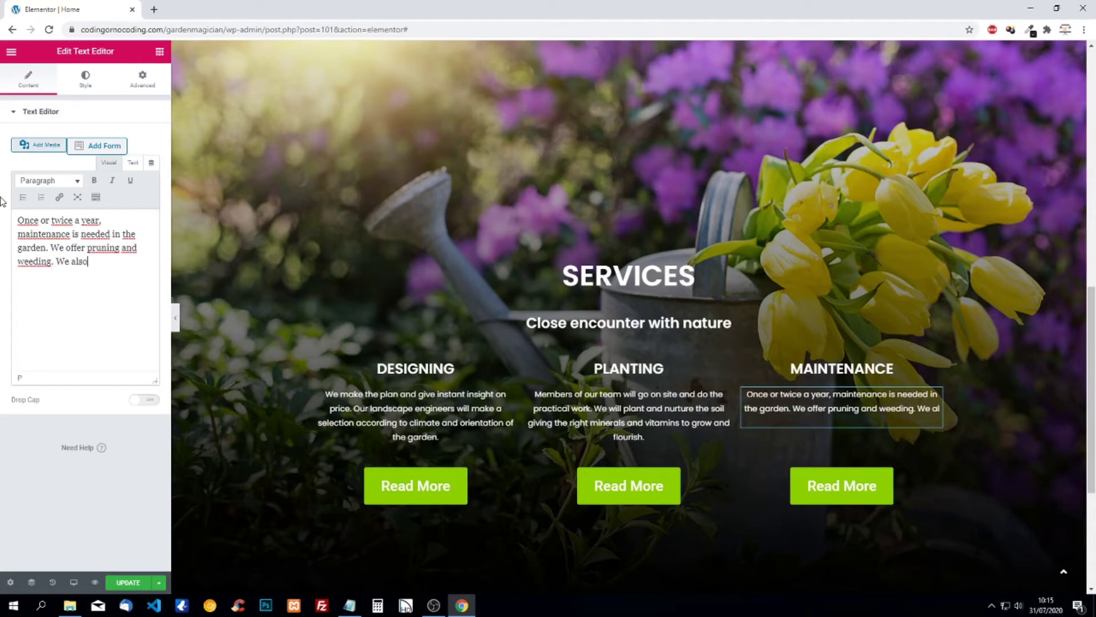
text( do lawn)
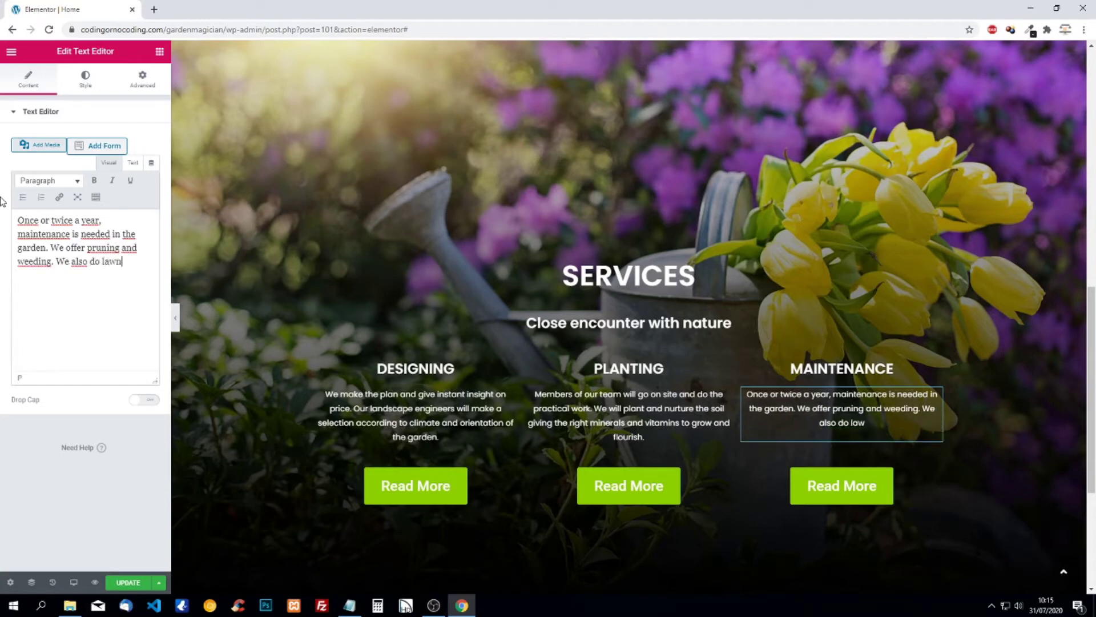
text(care and pests)
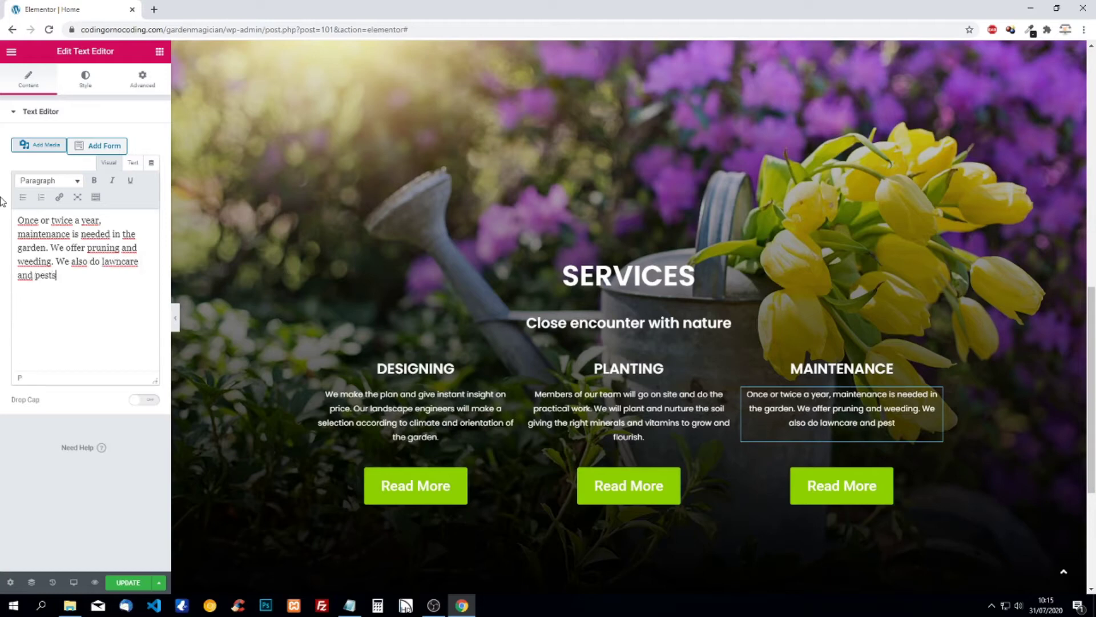
text( control.)
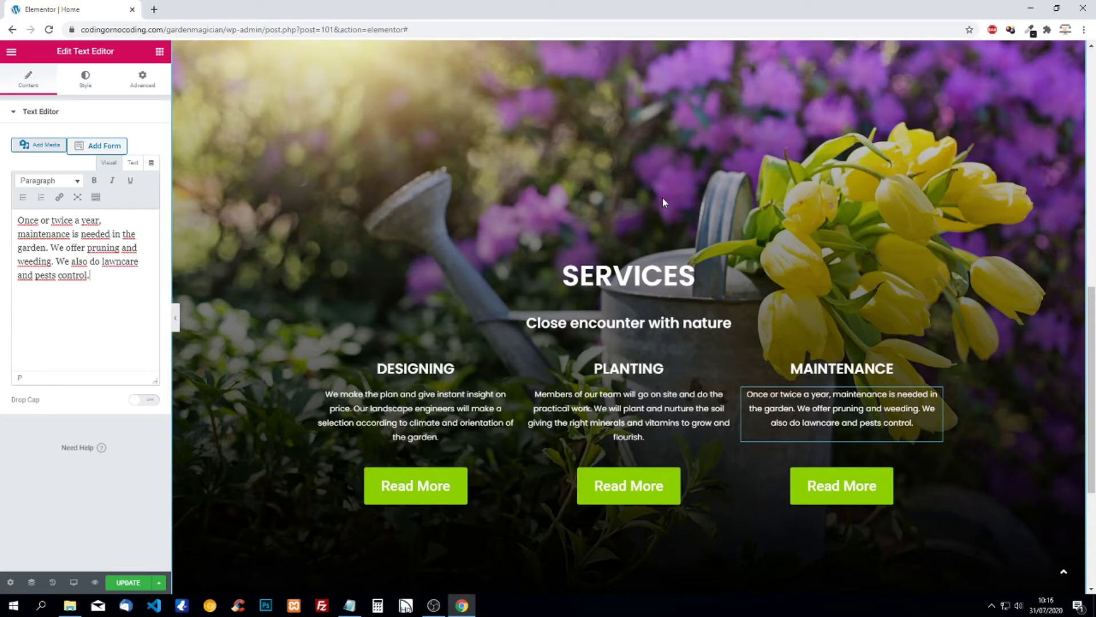
Step: Add a new section with two equal columns below the Services section
scroll(666, 200, down, 1)
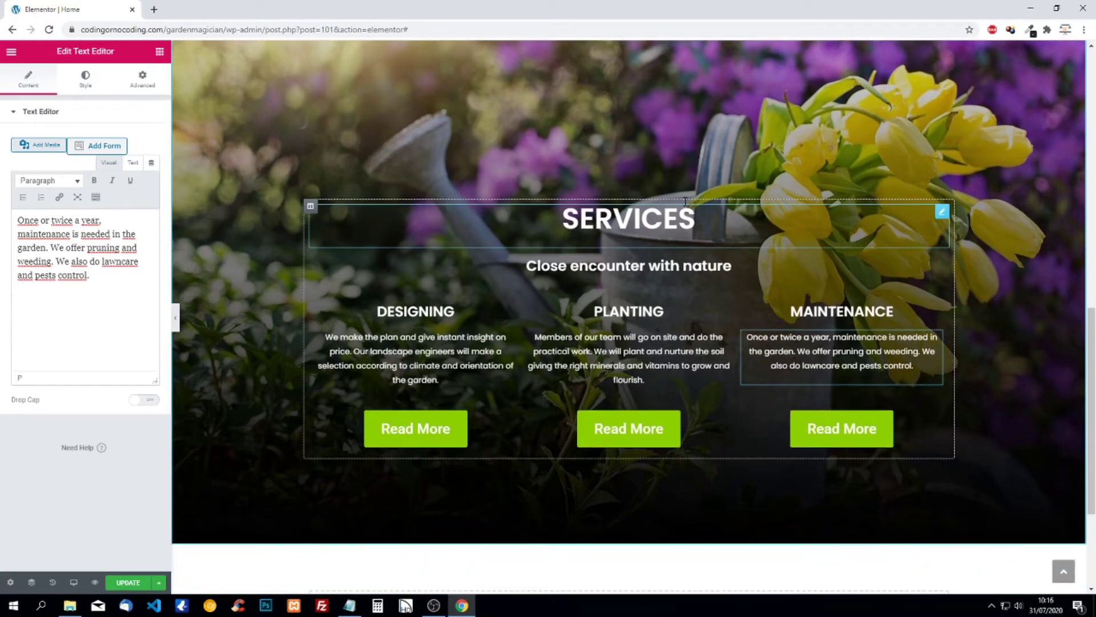
scroll(679, 206, down, 3)
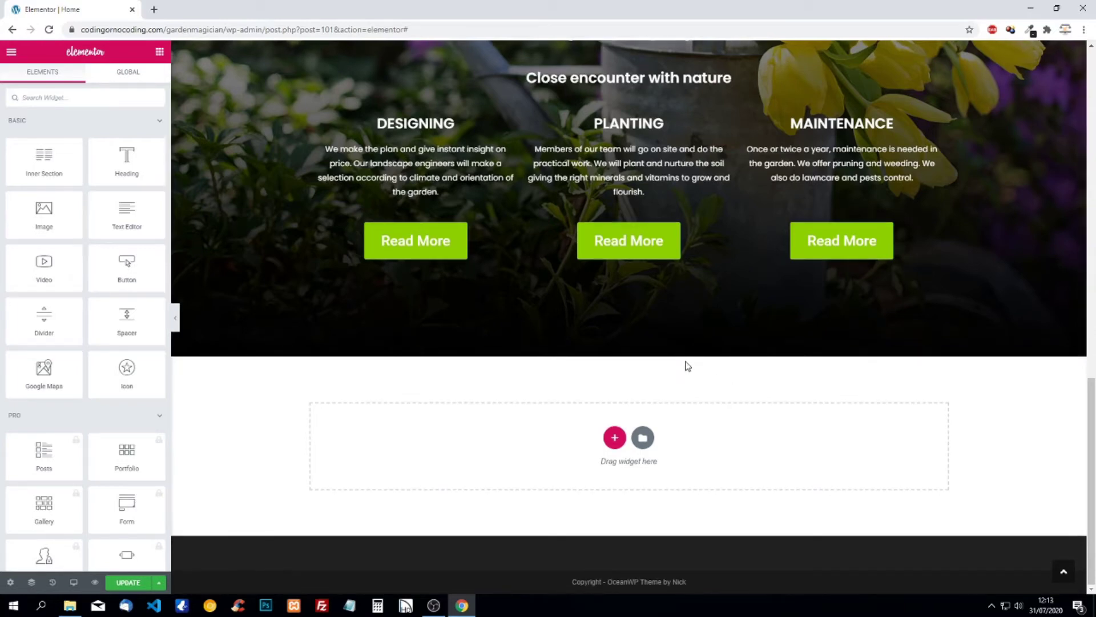
click(615, 439)
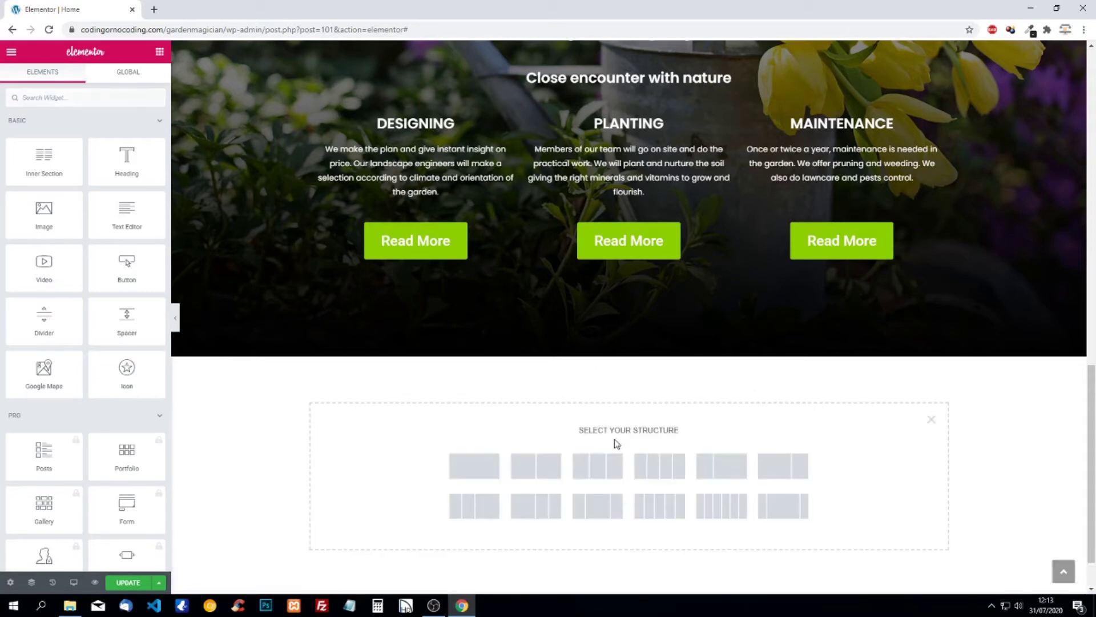
click(542, 469)
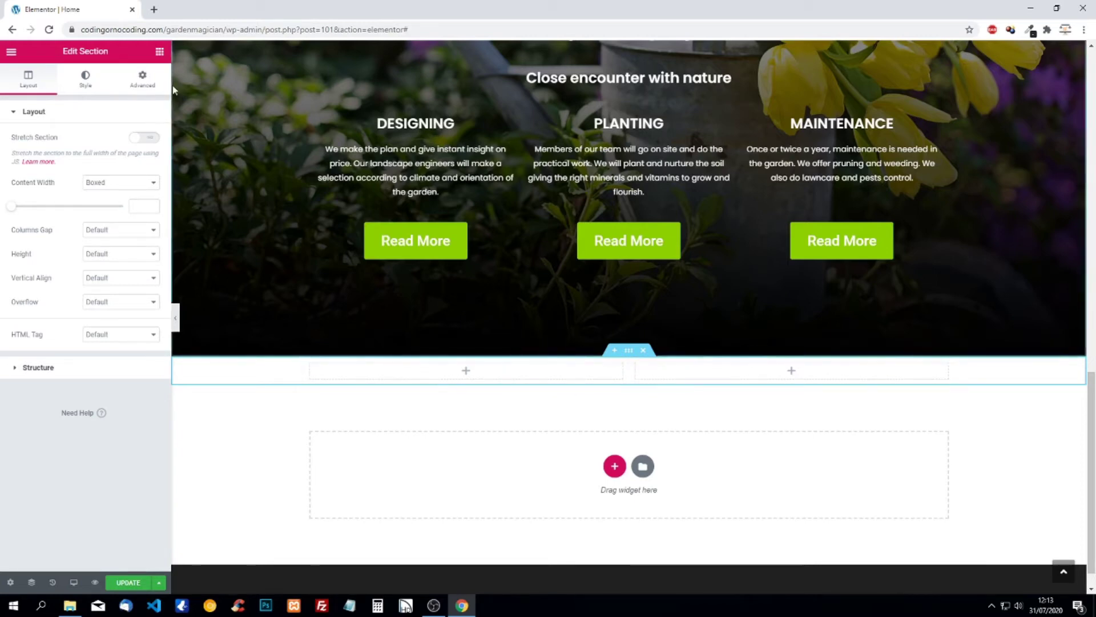
Step: Place an Image widget in the new section's second column and insert garden-2178234_1920.jpg, uploaded from the Homepage folder
click(159, 52)
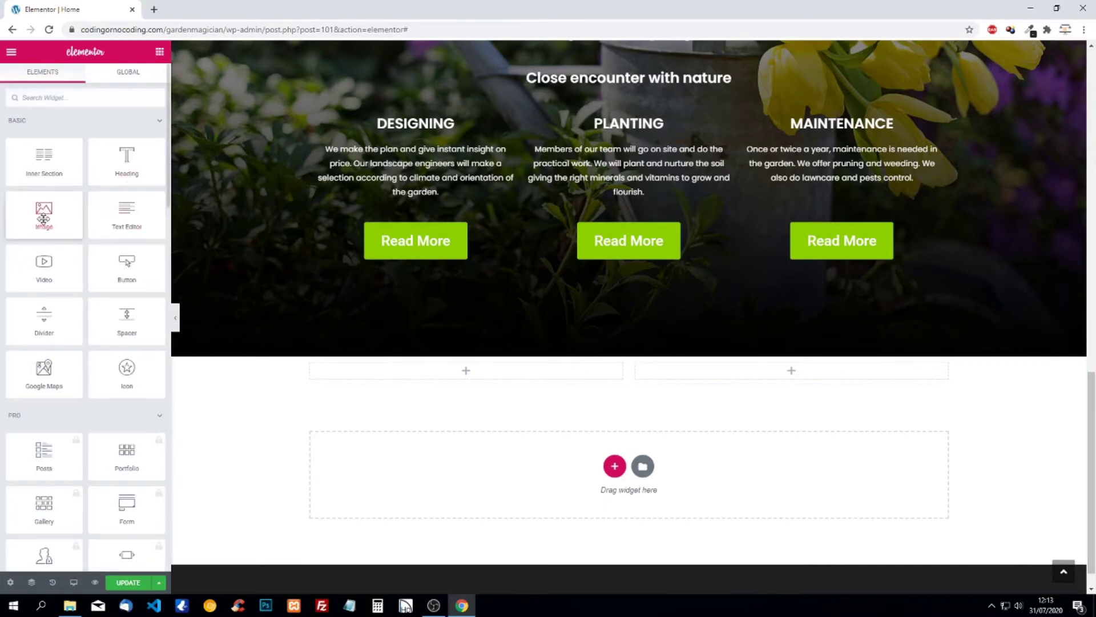
drag(44, 219, 780, 371)
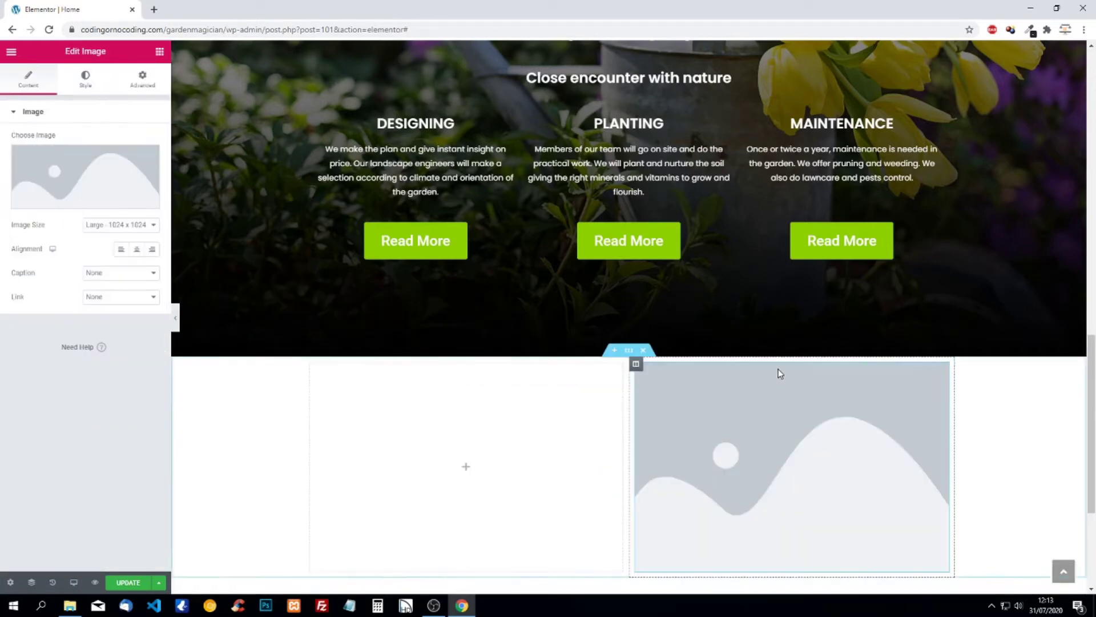
click(80, 177)
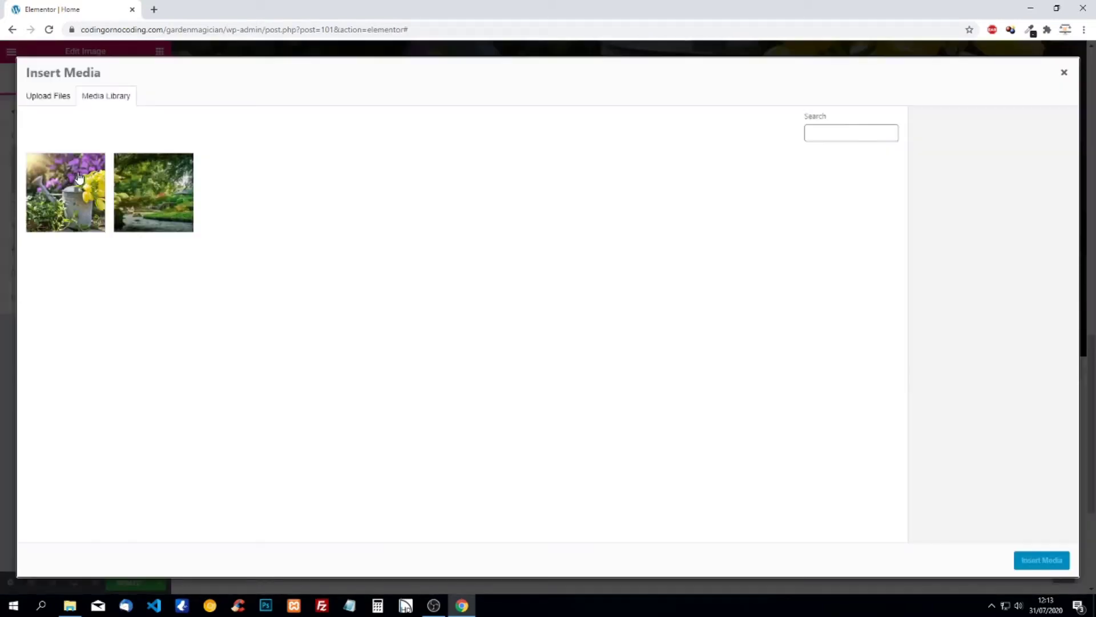
click(72, 608)
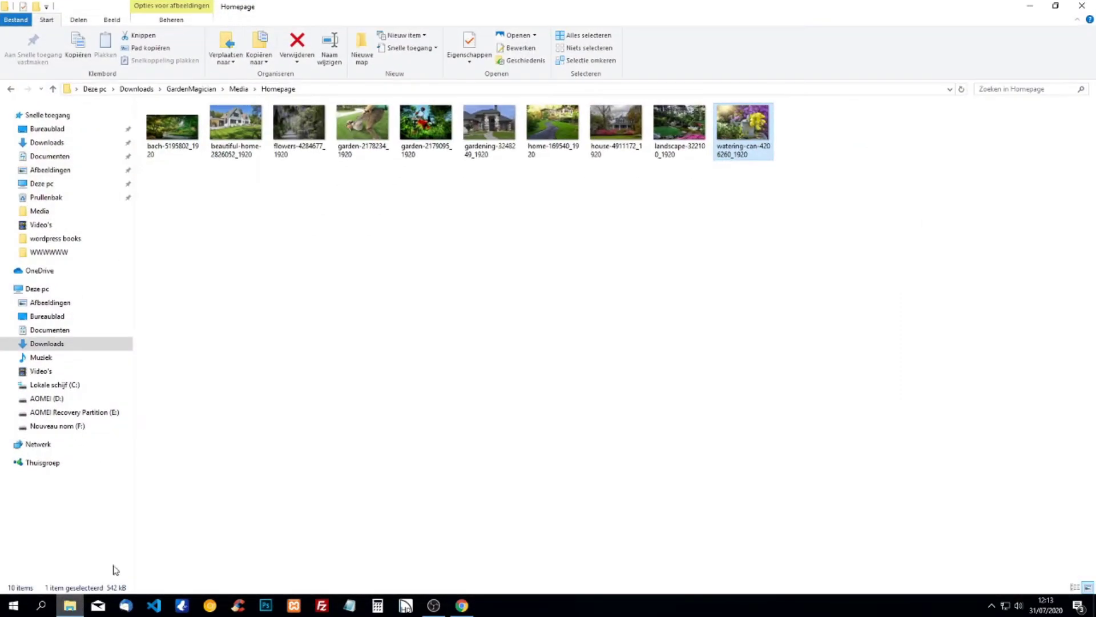
drag(375, 132, 498, 394)
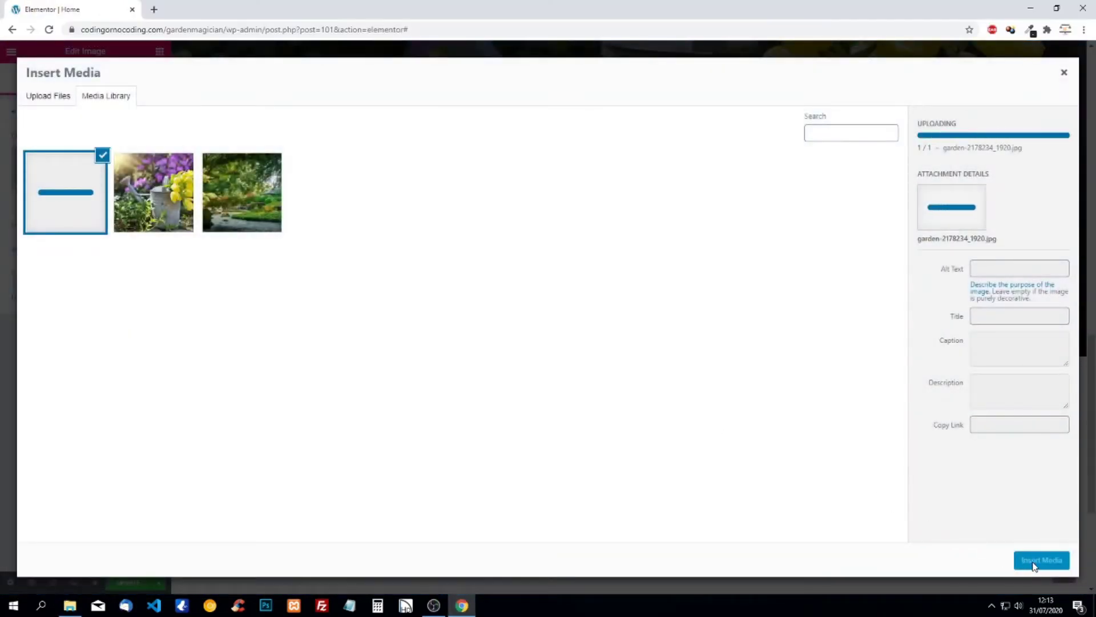
click(1040, 561)
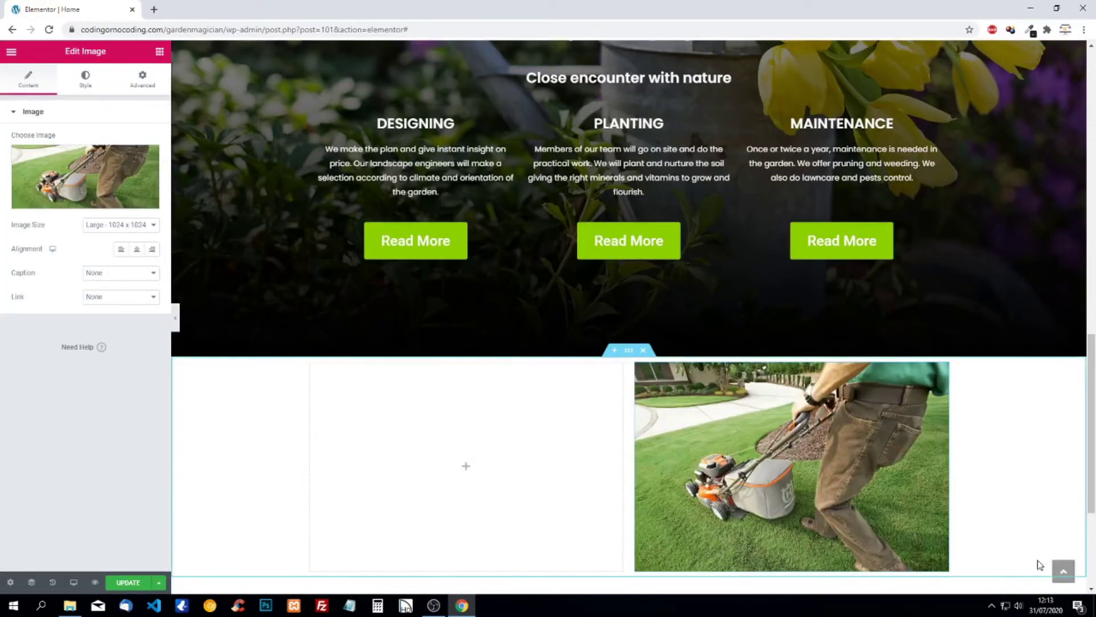
Step: Set the content width of the new two-column section to Full Width
scroll(923, 458, down, 1)
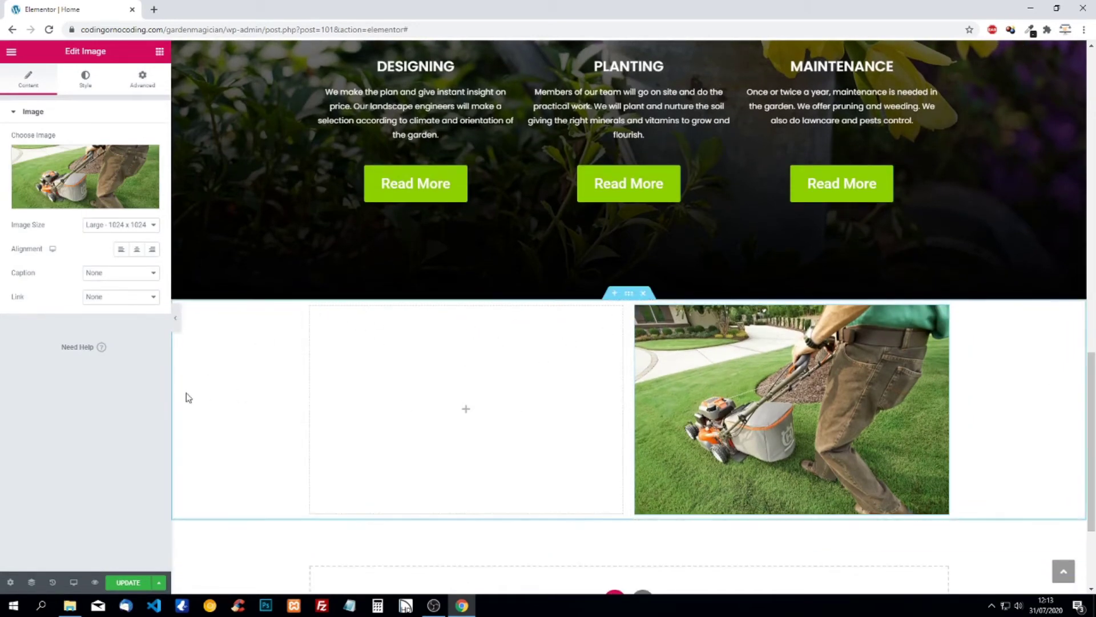
click(629, 294)
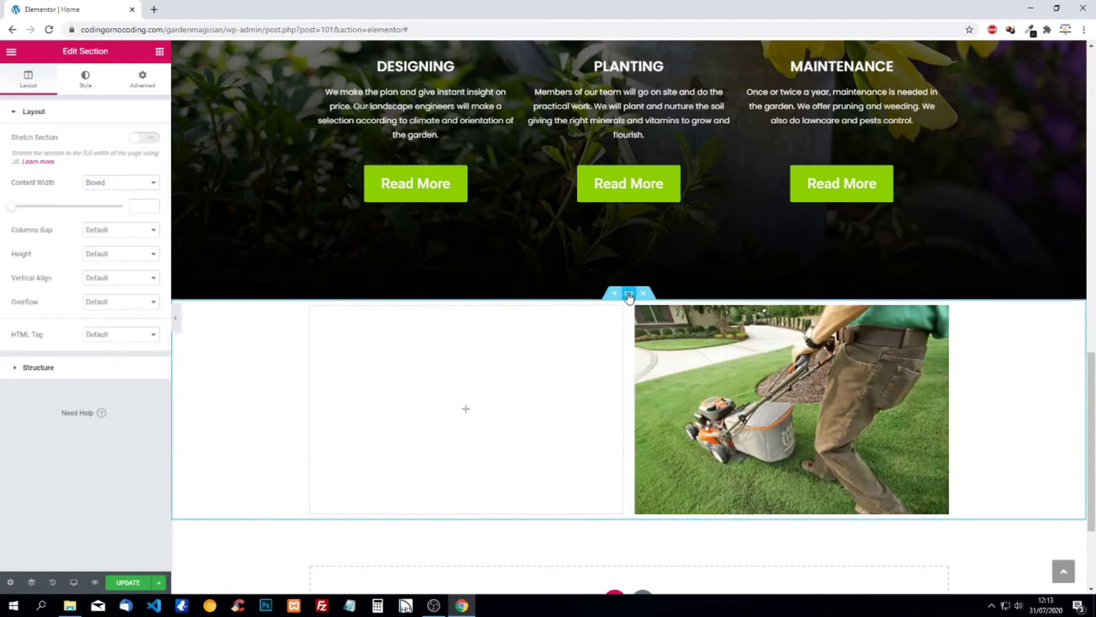
click(115, 183)
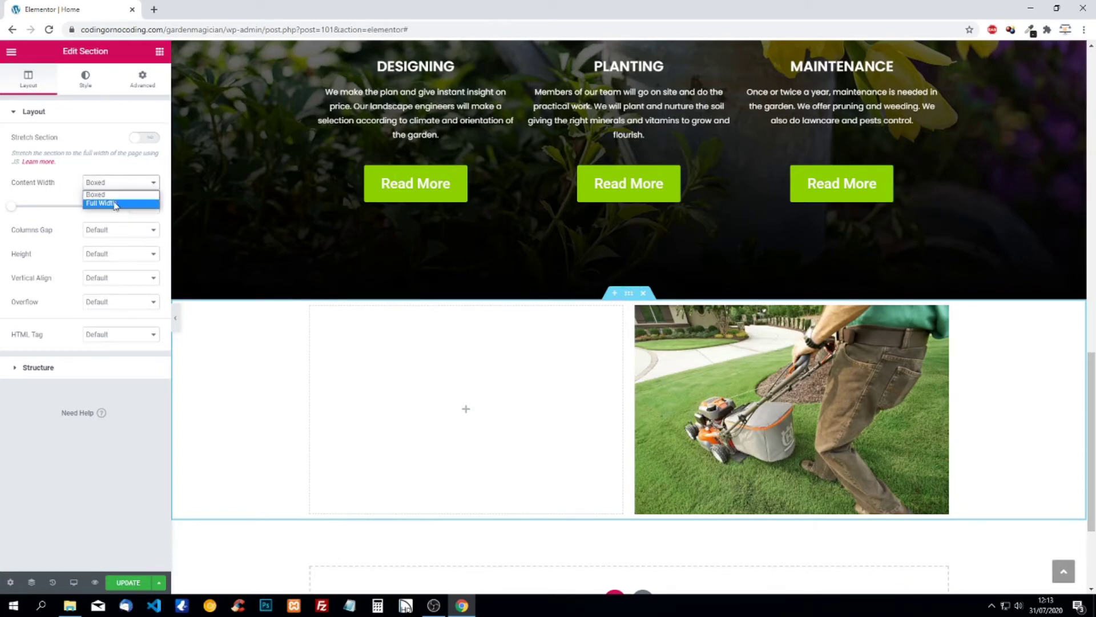
click(114, 203)
scroll(580, 306, down, 2)
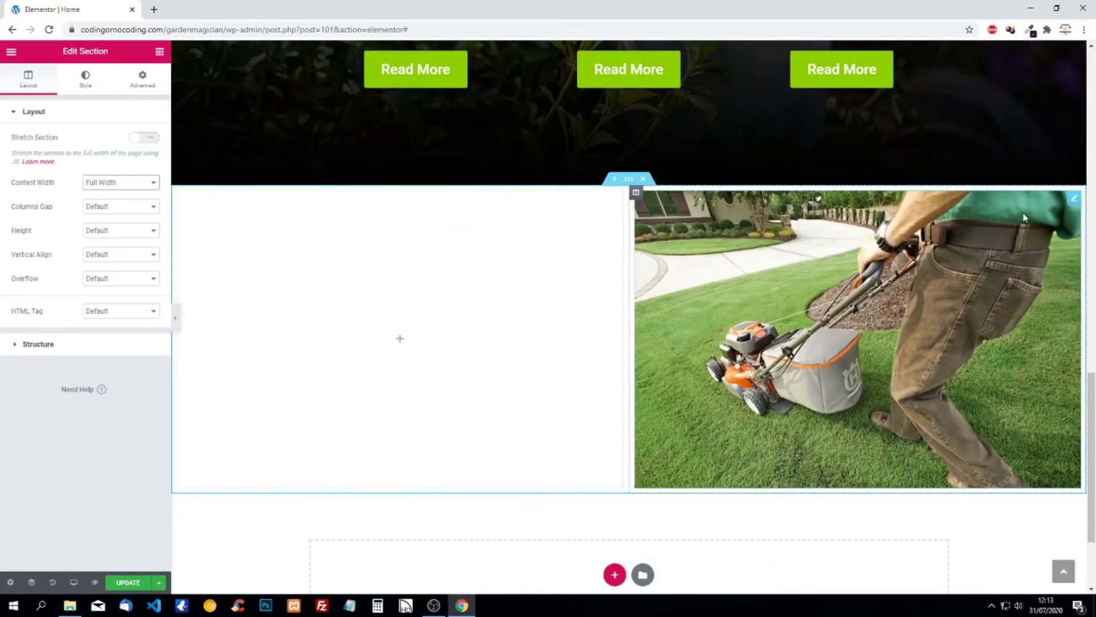
Step: Add a centred heading reading "How it all started" to the empty column beside the lawn mower image
click(160, 51)
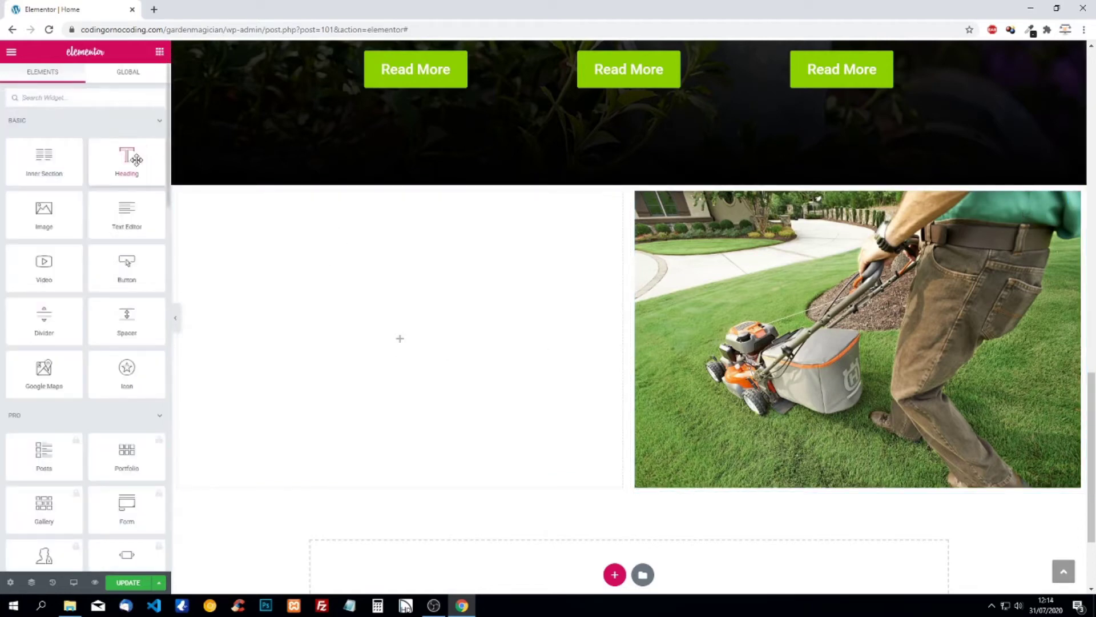
drag(136, 159, 346, 236)
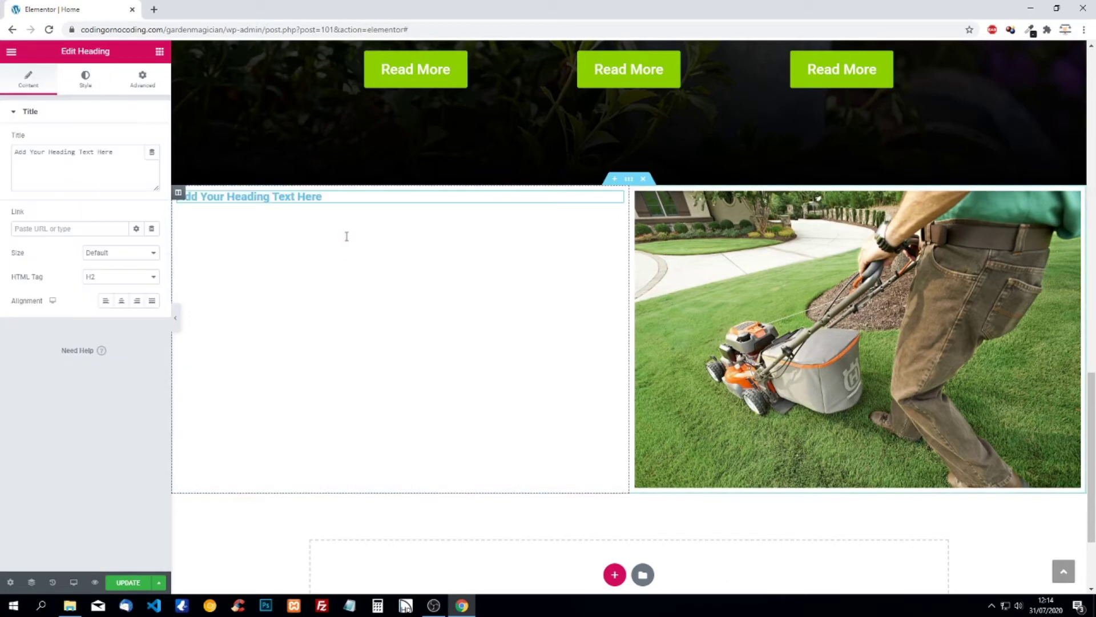
drag(121, 150, 17, 153)
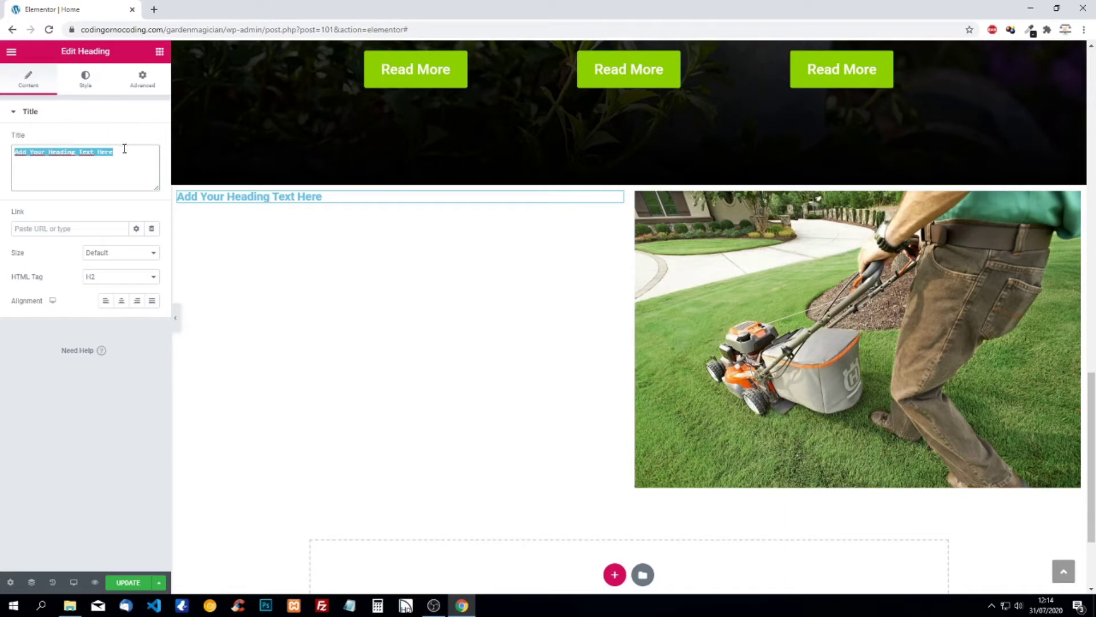
text(How it all started)
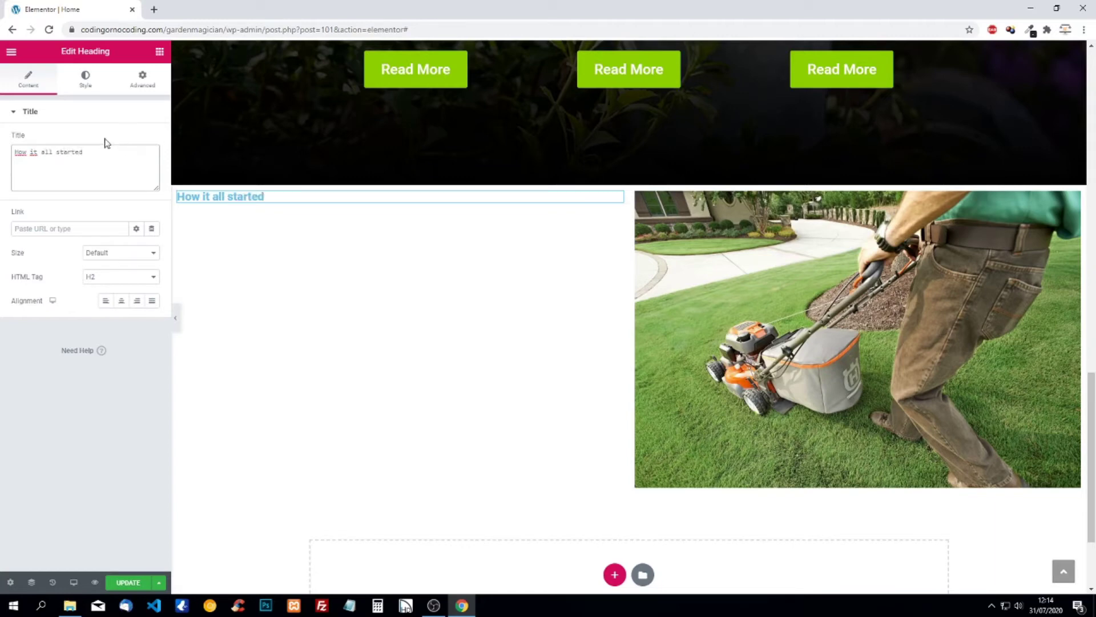
click(121, 302)
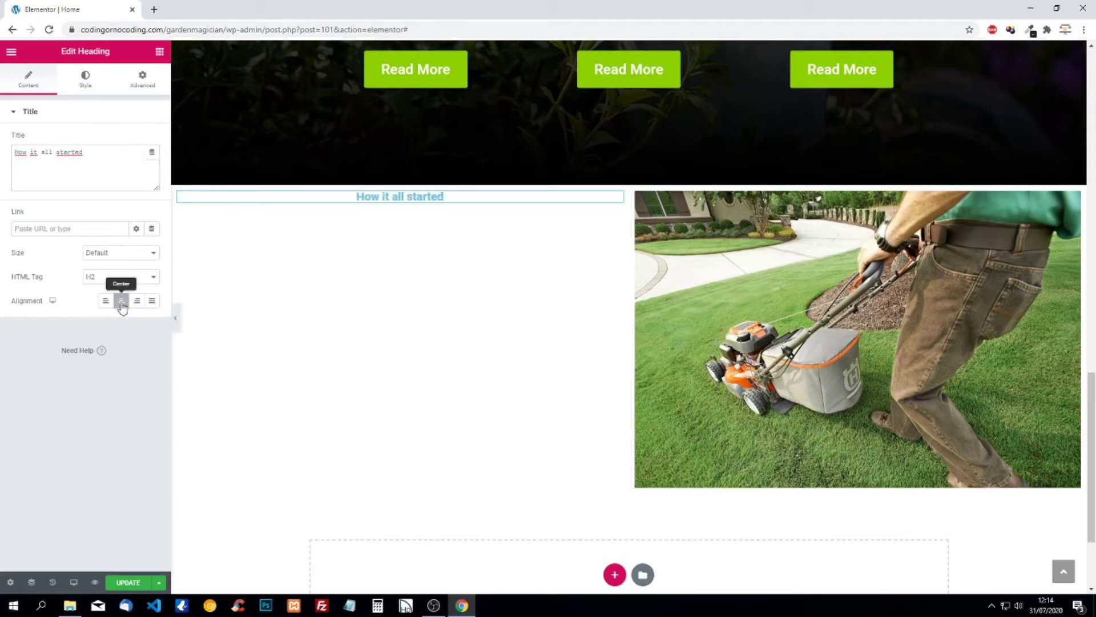
Step: Set the text colour of the "How it all started" heading to #8cd100
click(98, 93)
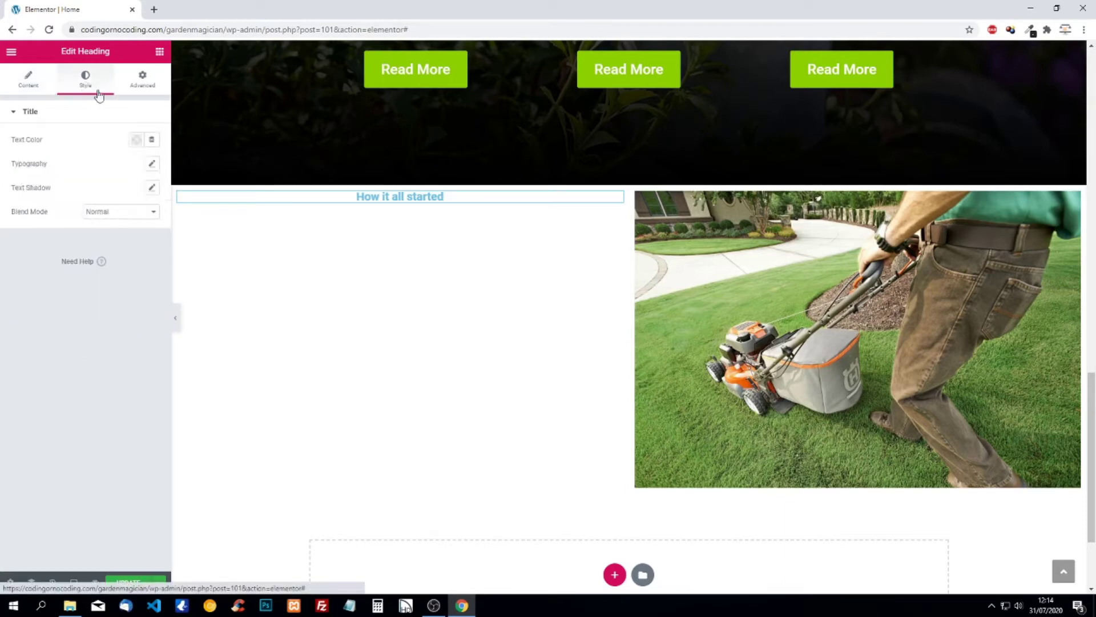
click(137, 139)
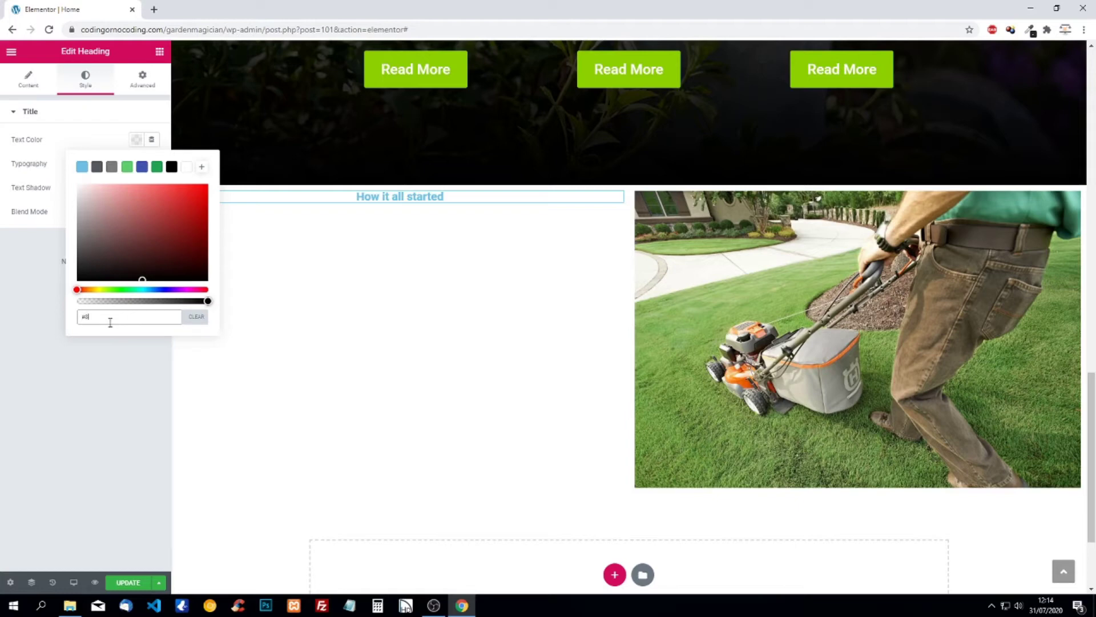
text(#8cc100)
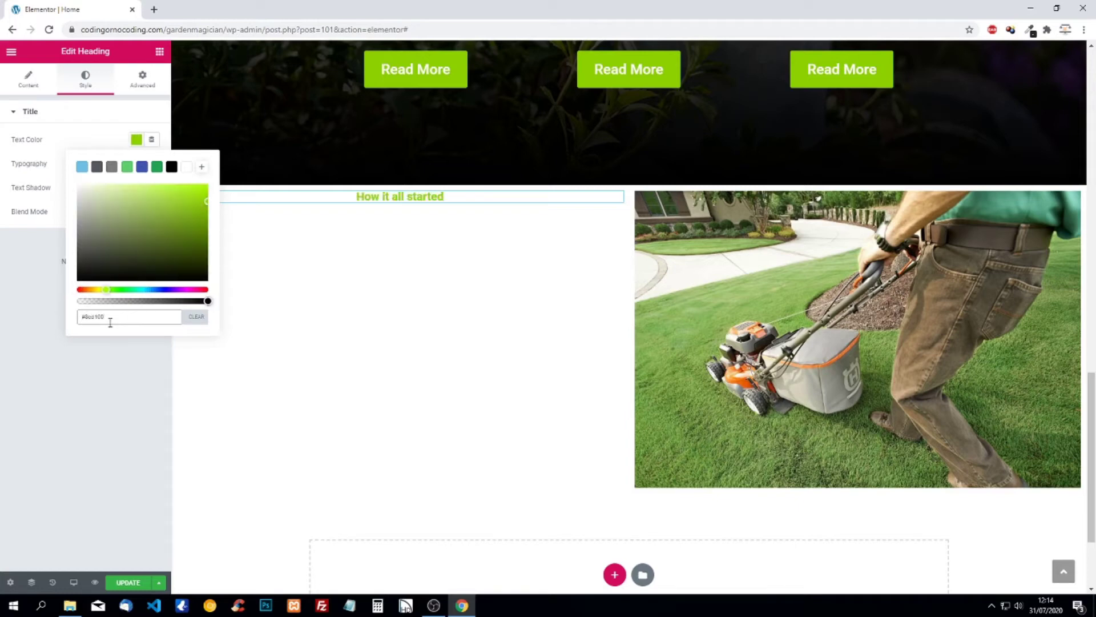
click(106, 377)
Step: Set the "How it all started" heading's typography to the Poppins font family at size 50 px
click(151, 164)
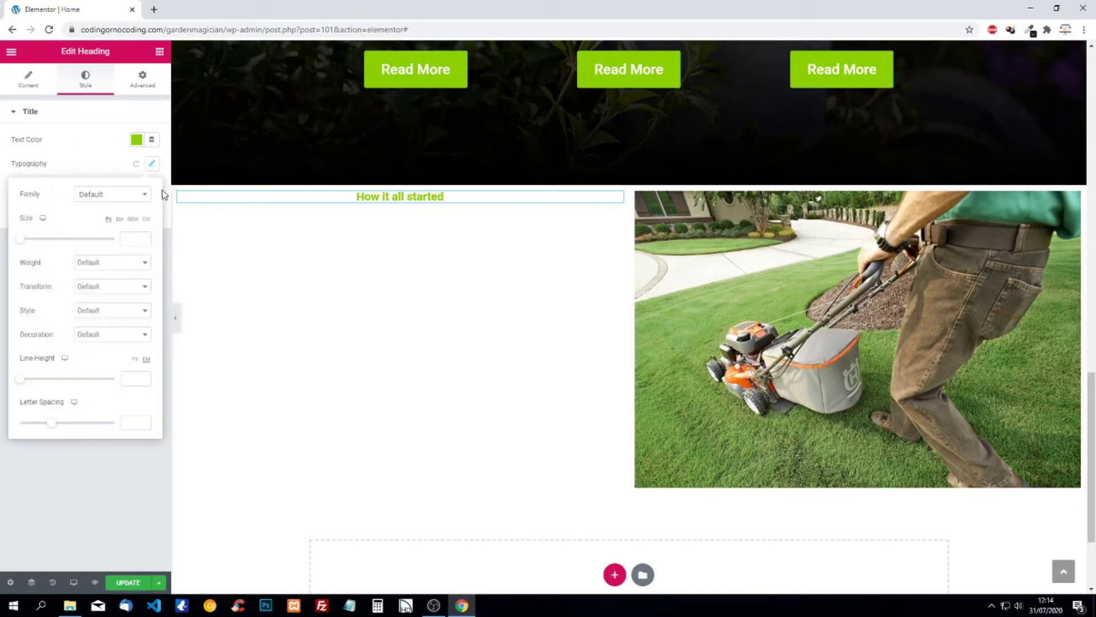
click(130, 198)
text(poppi)
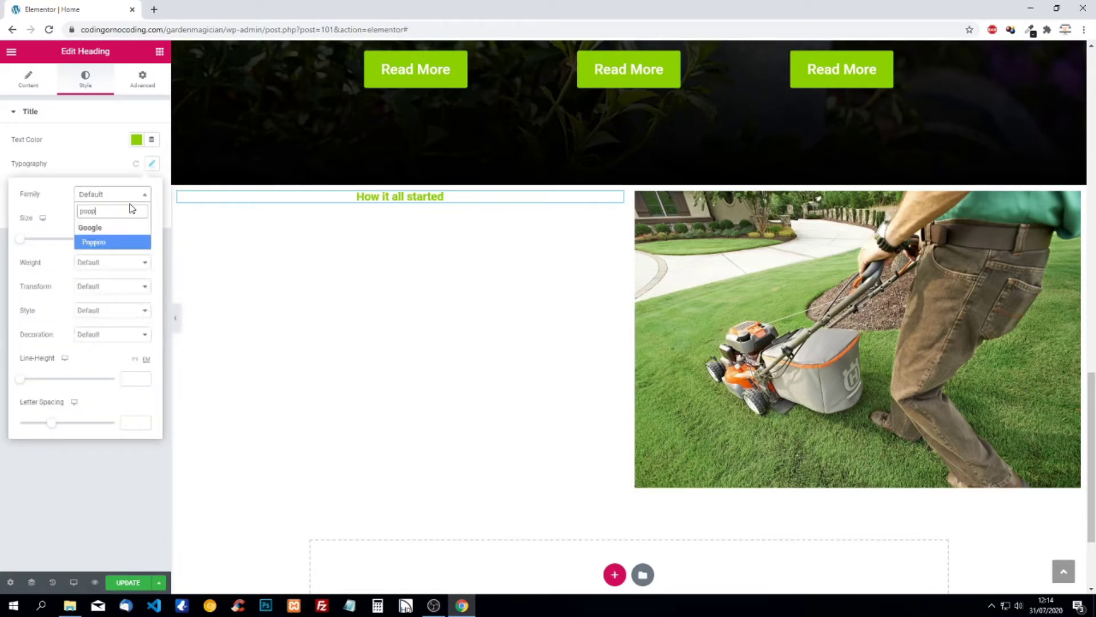
click(96, 243)
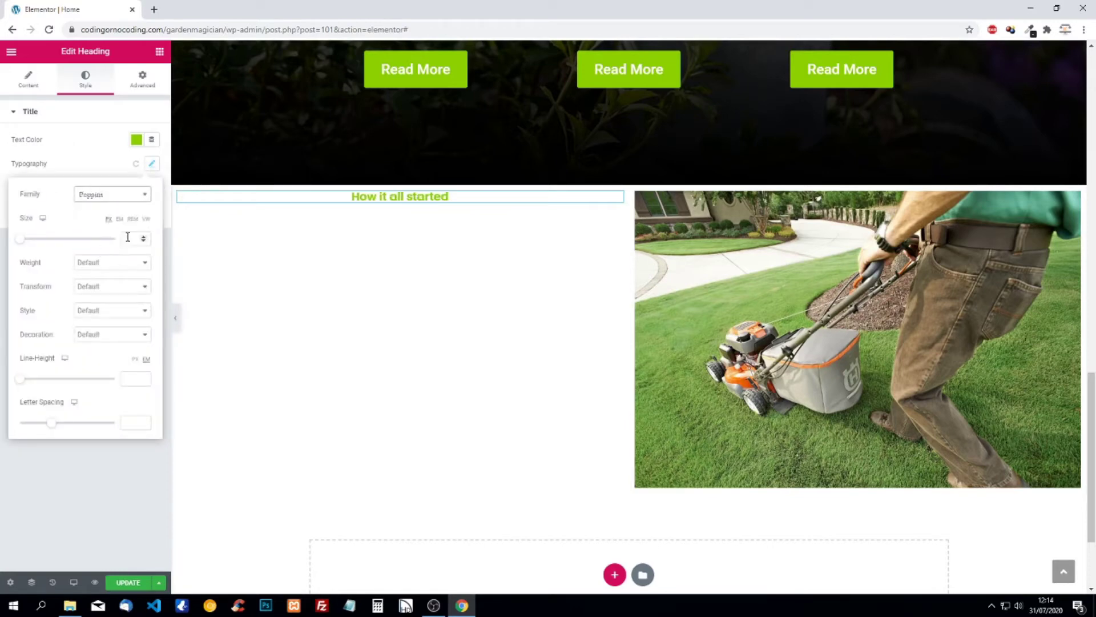
click(128, 237)
text(50)
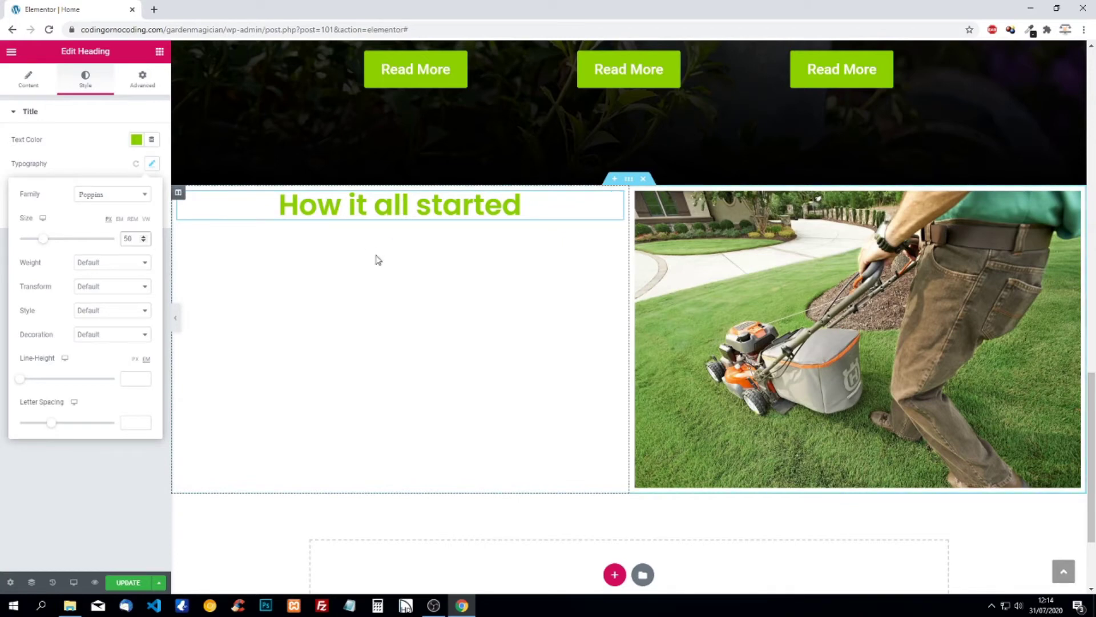
click(97, 142)
Step: Unlink the heading's padding values and set the top padding to 50 px and the bottom padding to 25 px
click(143, 80)
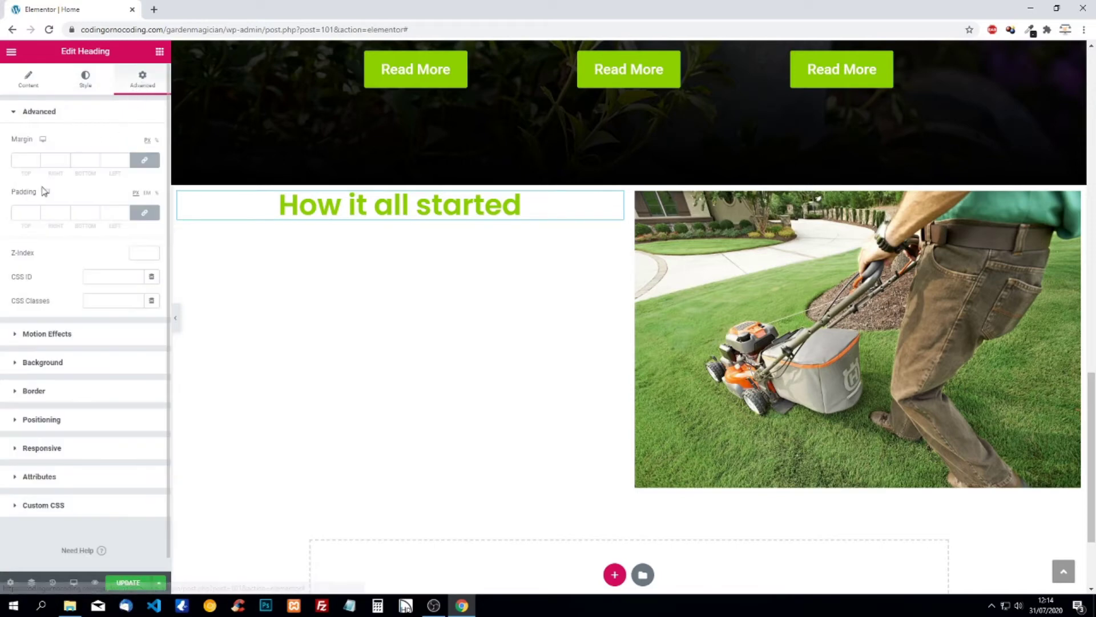
click(144, 214)
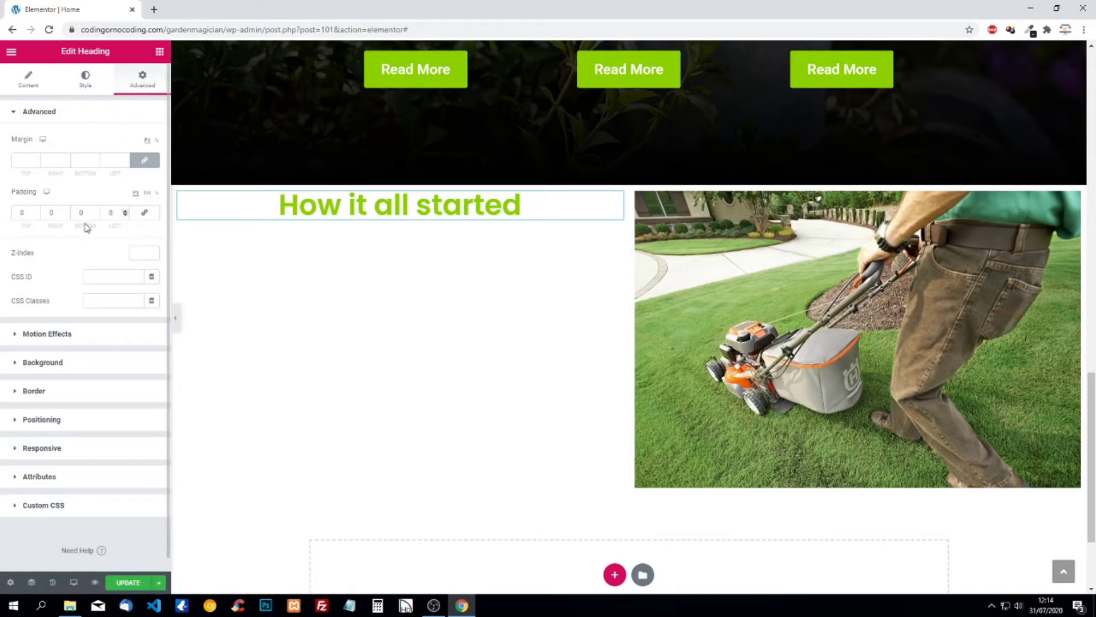
click(23, 212)
text(30)
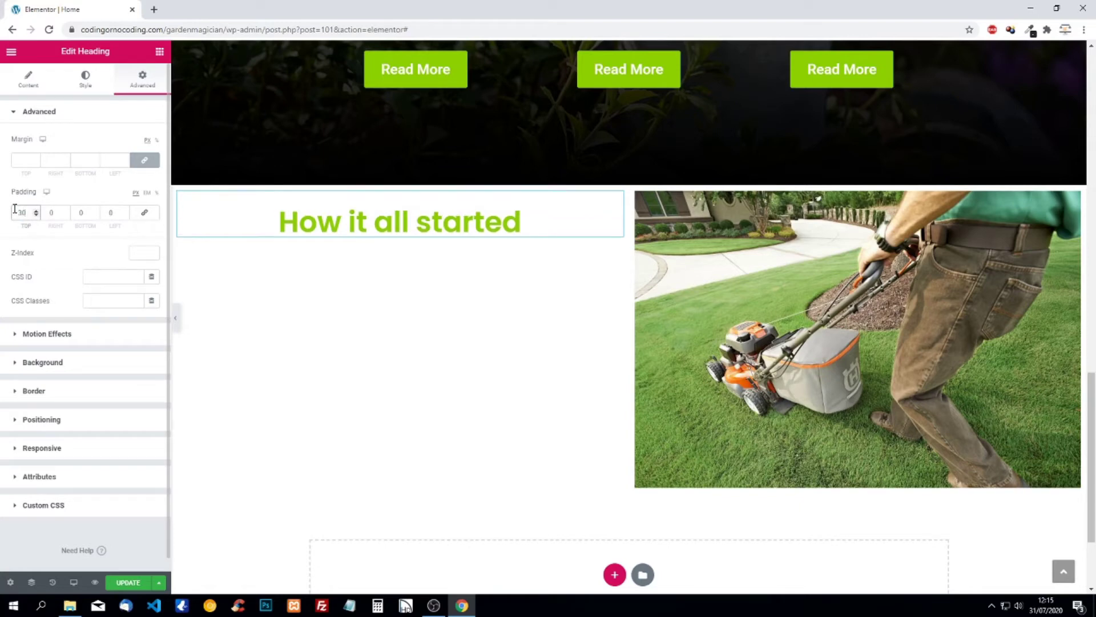
key(BackSpace)
key(BackSpace)
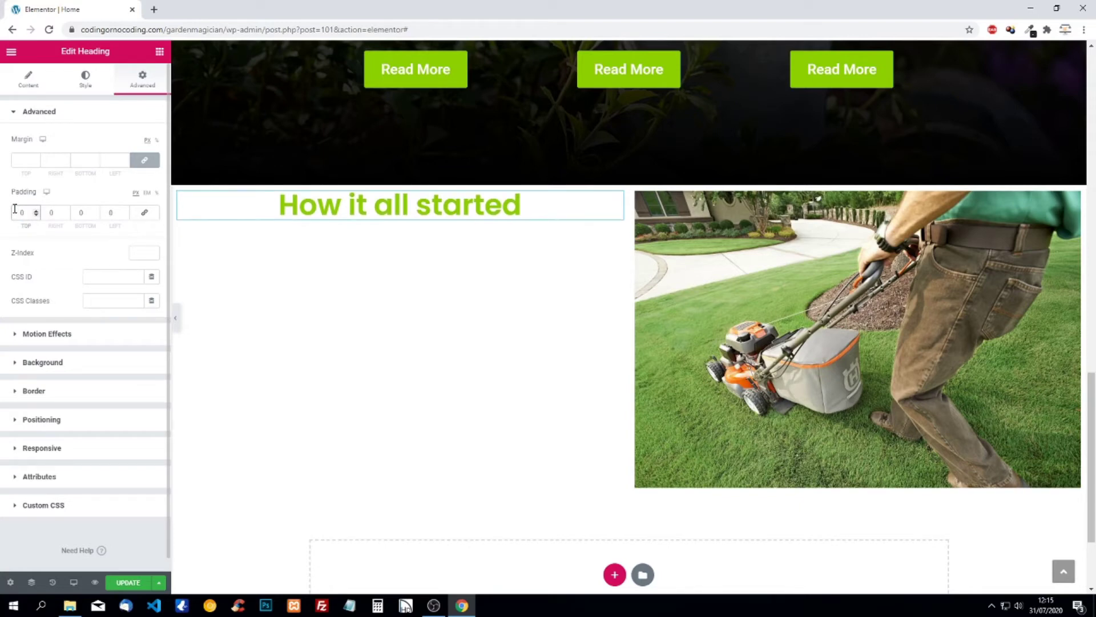
text(50)
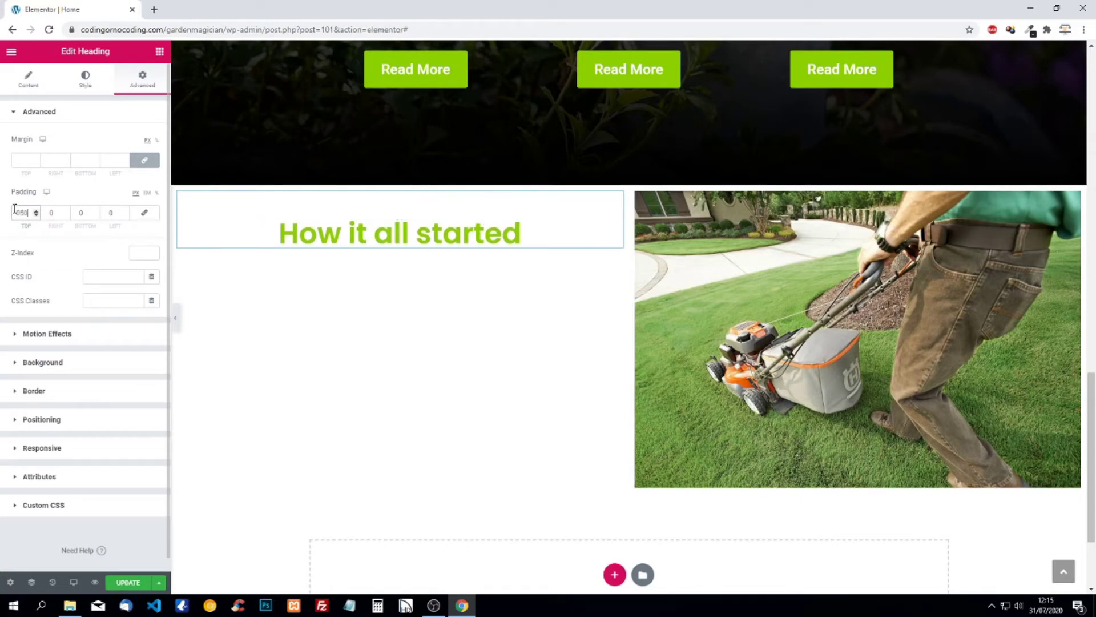
click(81, 213)
text(25)
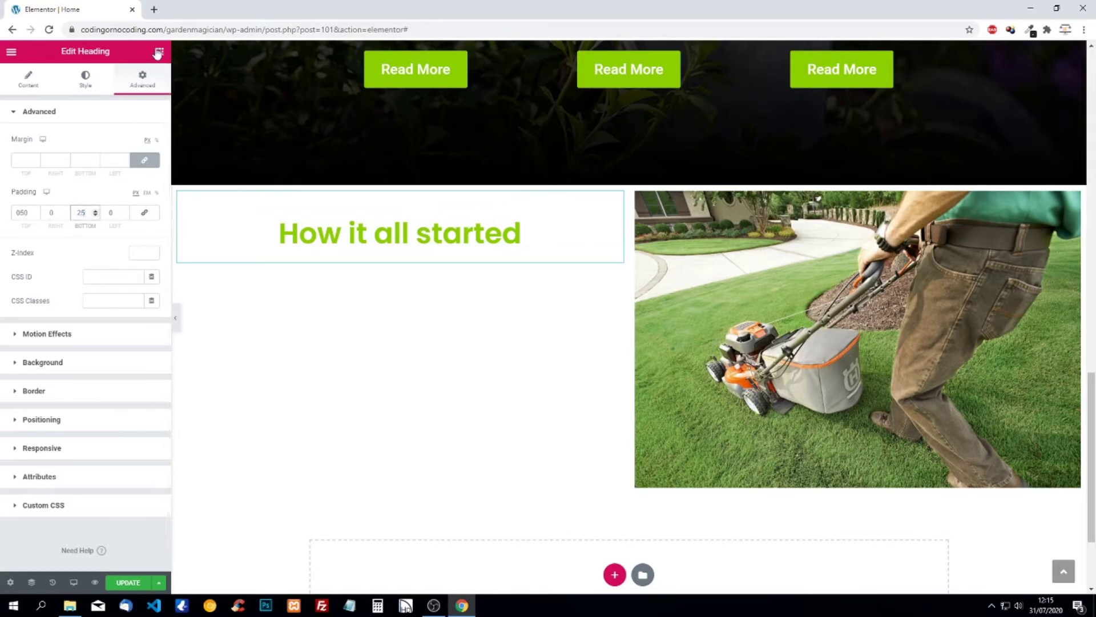
Step: Add a Text Editor widget directly below the "How it all started" heading
click(159, 52)
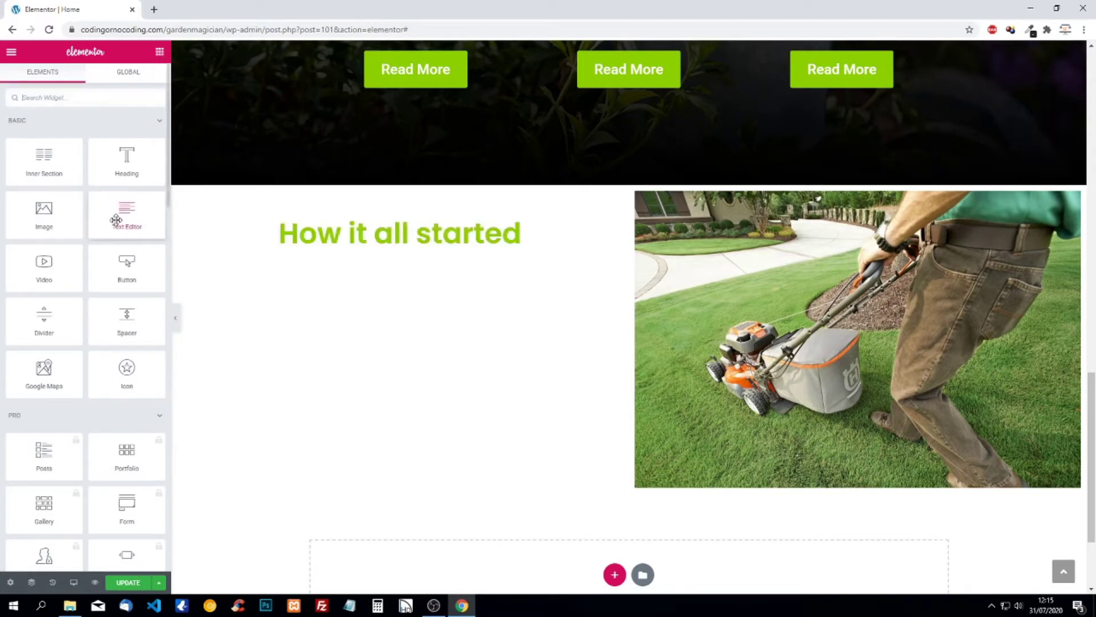
drag(116, 218, 201, 246)
drag(316, 268, 318, 262)
Step: Replace the Text Editor's placeholder text with "In 2012 me and my partner started Garden Magician."
drag(137, 259, 4, 218)
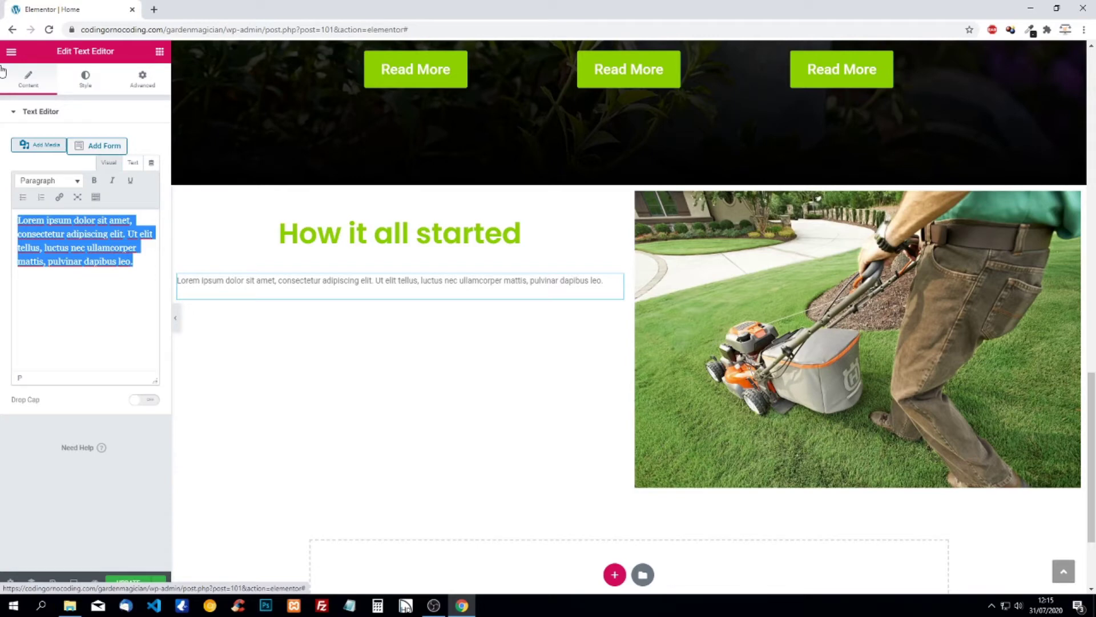
text(In 2012)
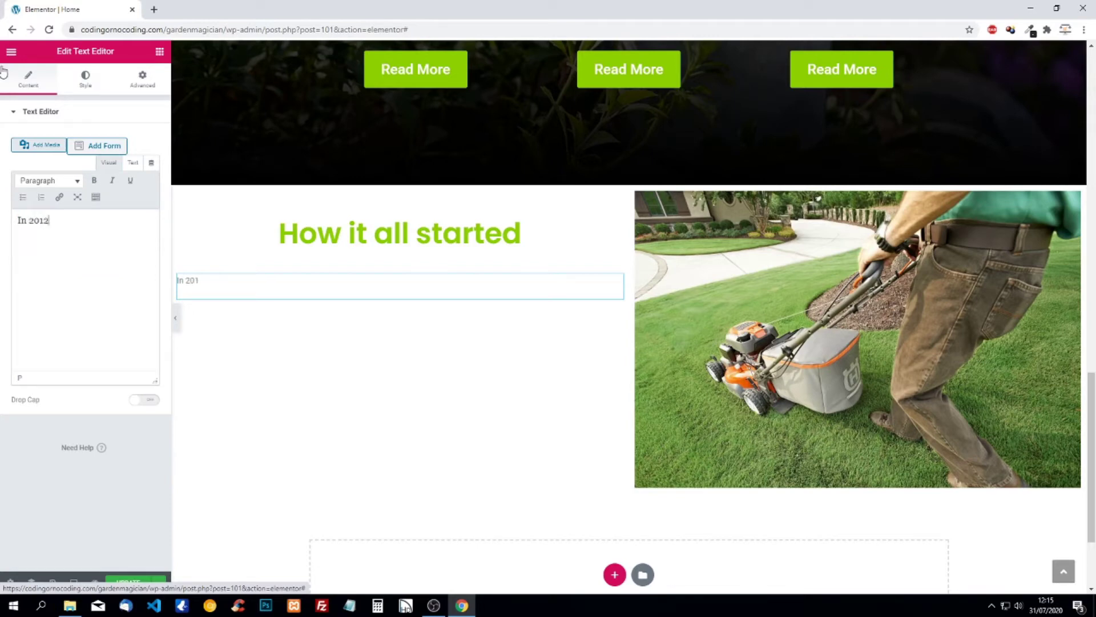
text( me and my wi)
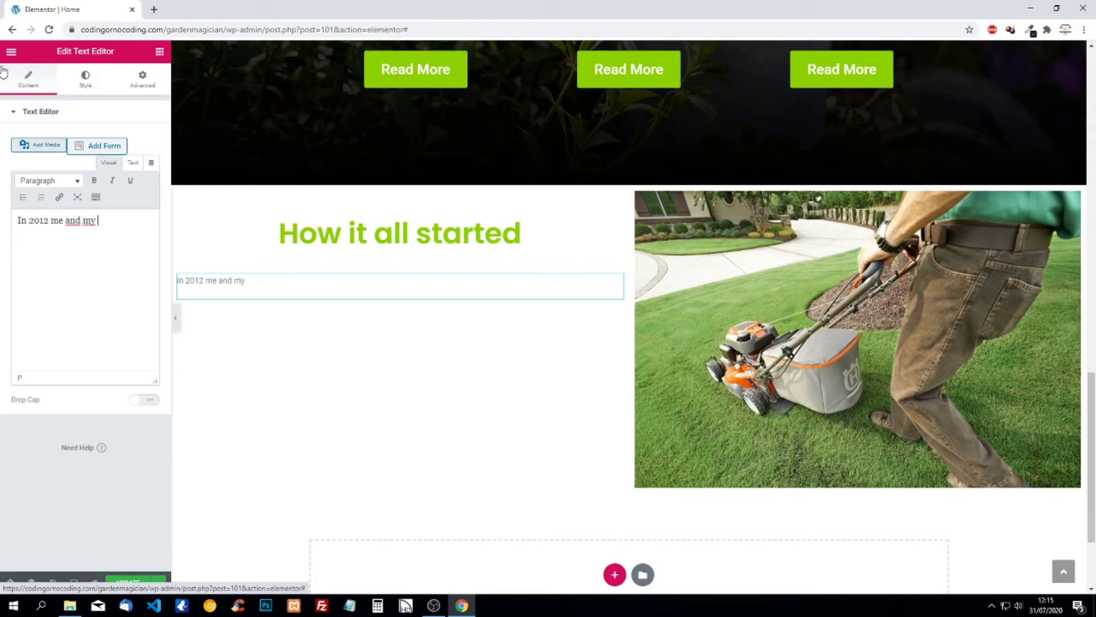
key(BackSpace)
text(partner started Gard)
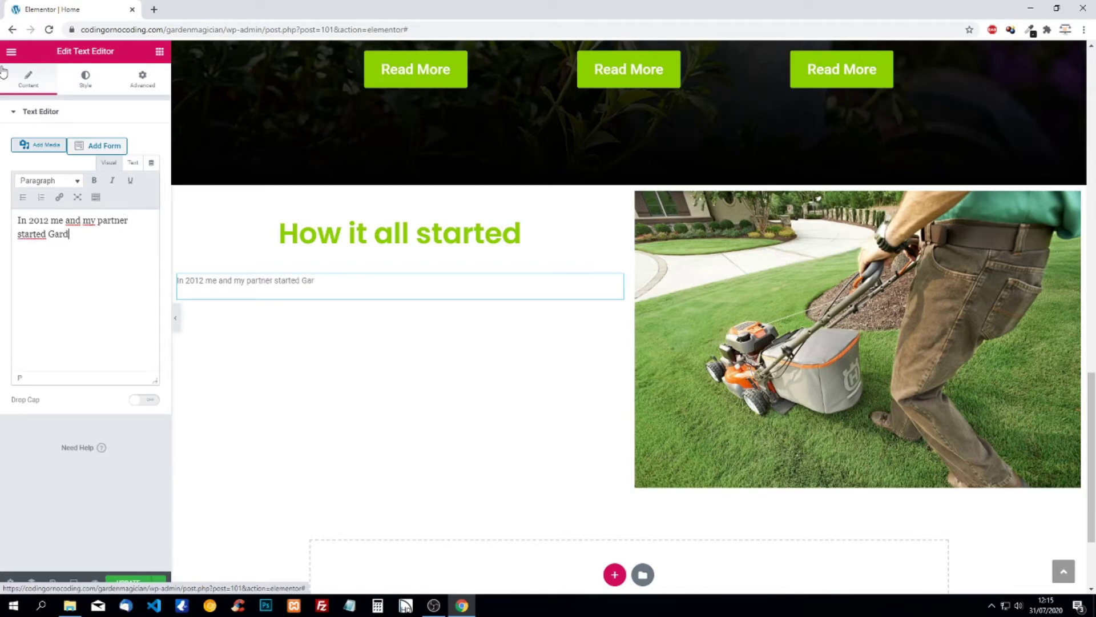
text(en Magician.)
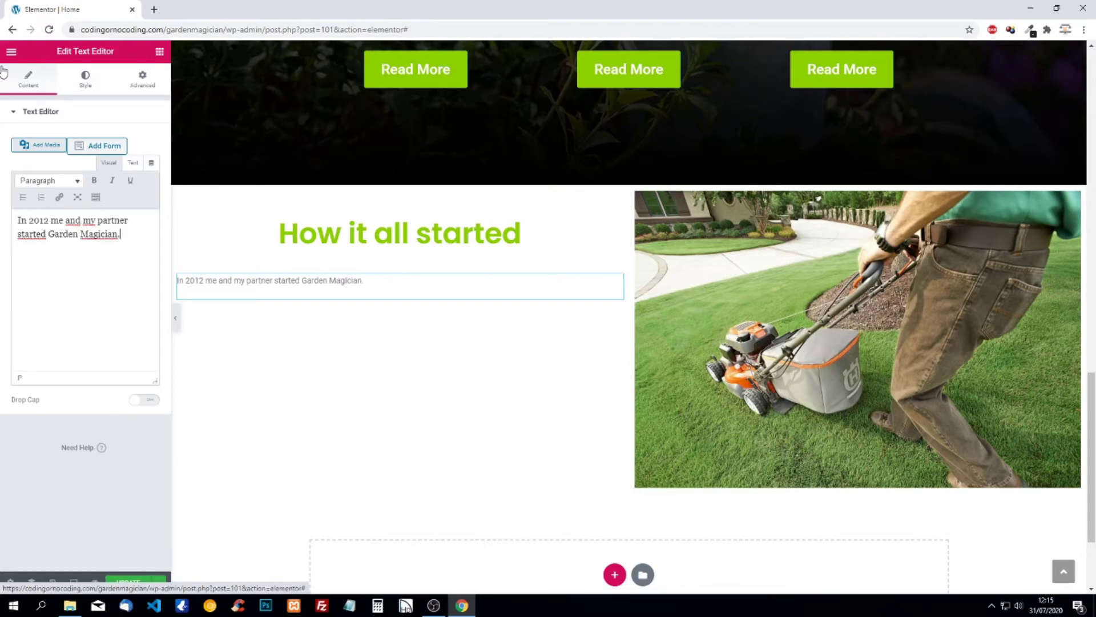
Step: Continue the first paragraph with "Now 2020 we are a company with 12 employees covering the three main aspects of gardening."
text( Now 2020 we are )
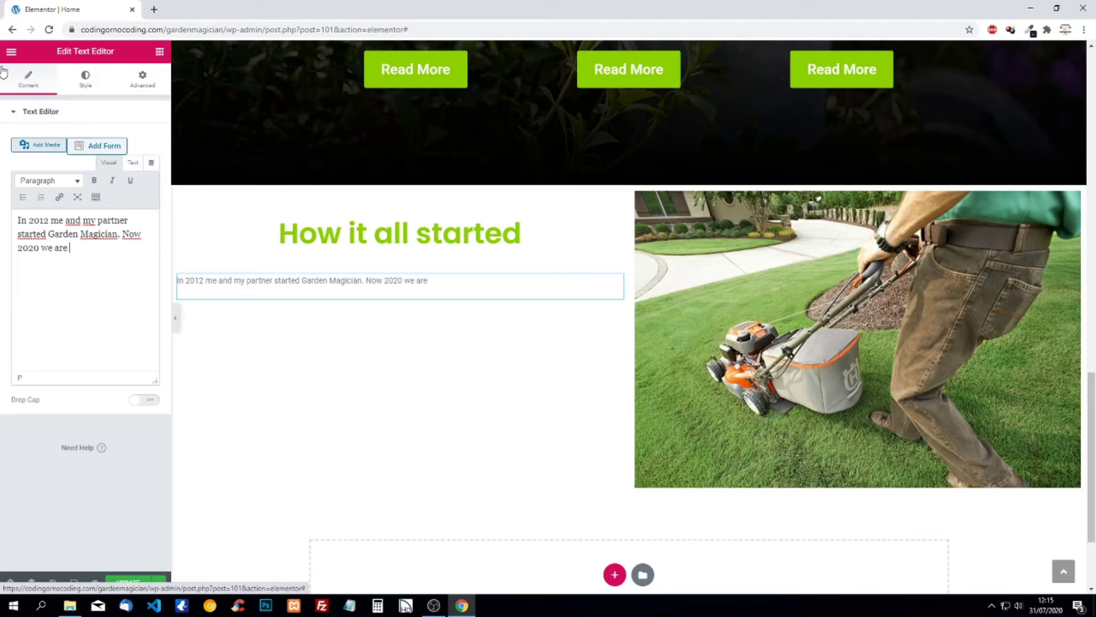
text(a company w)
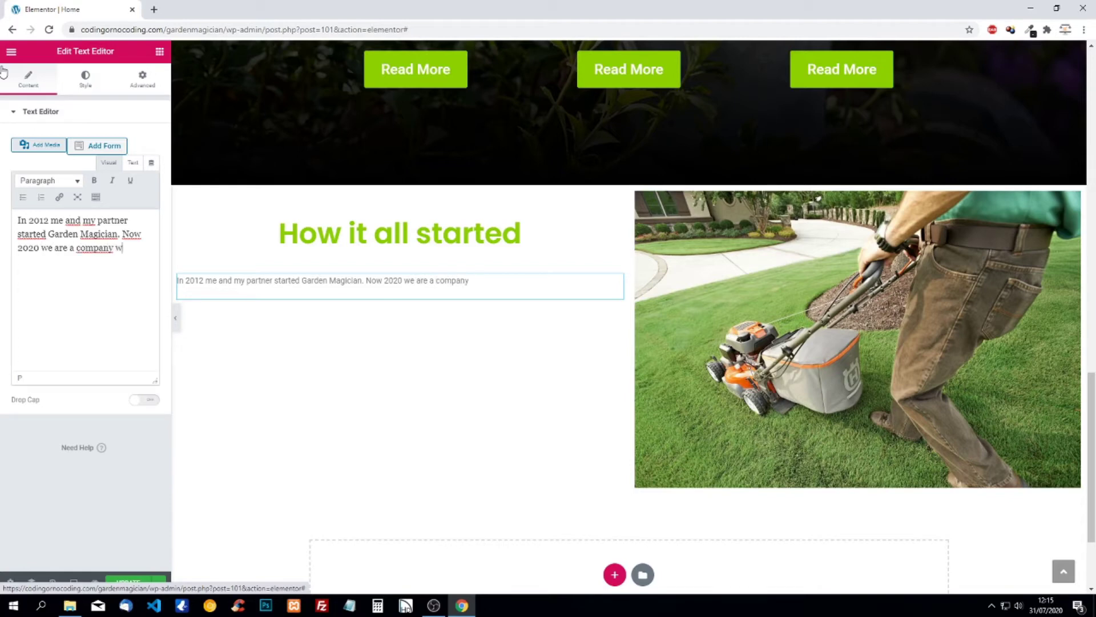
text(ith 12 employ)
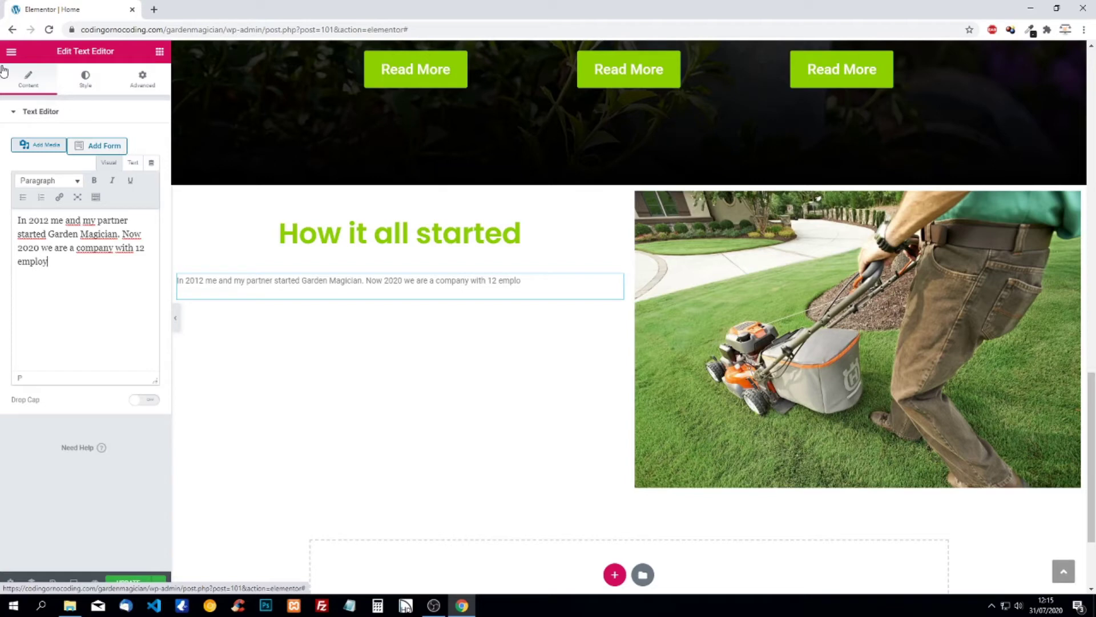
text(ees covering the three )
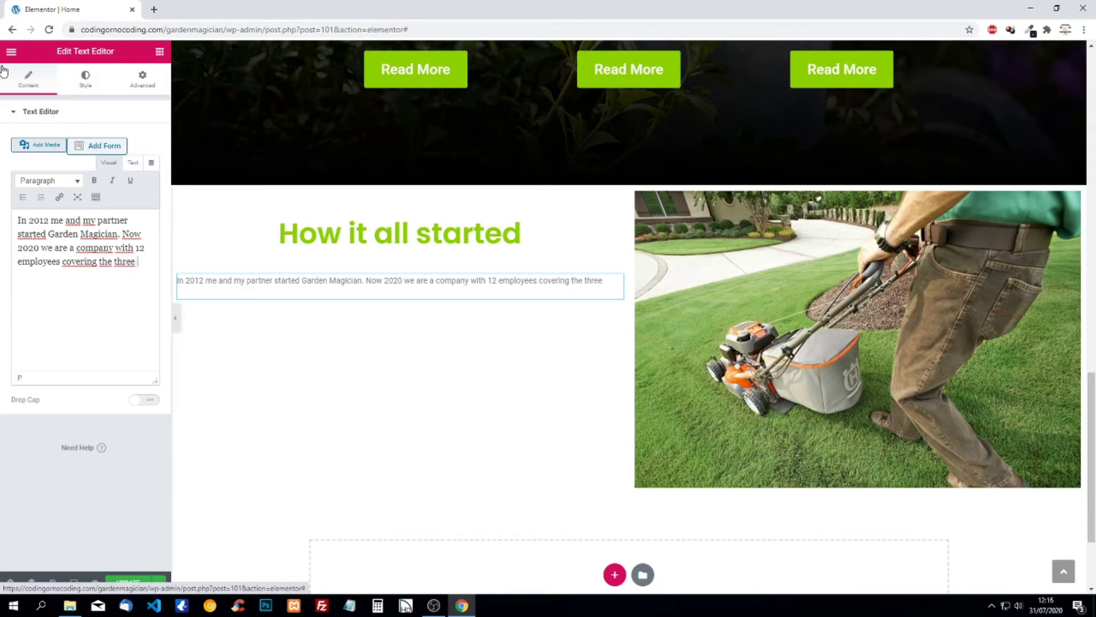
text(main aspects)
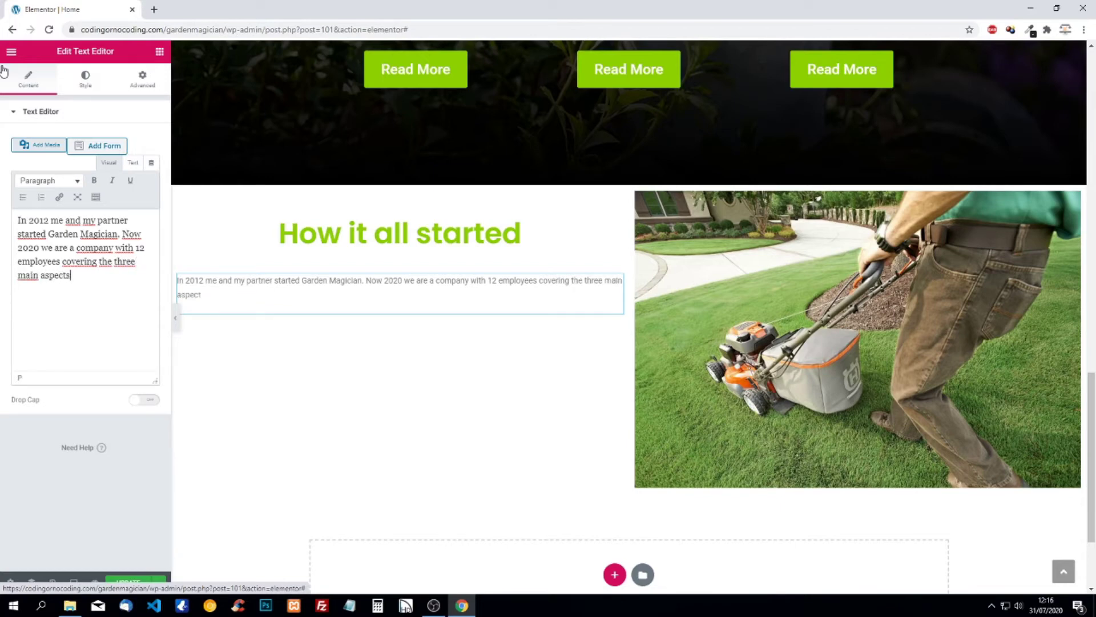
text( of gardening.)
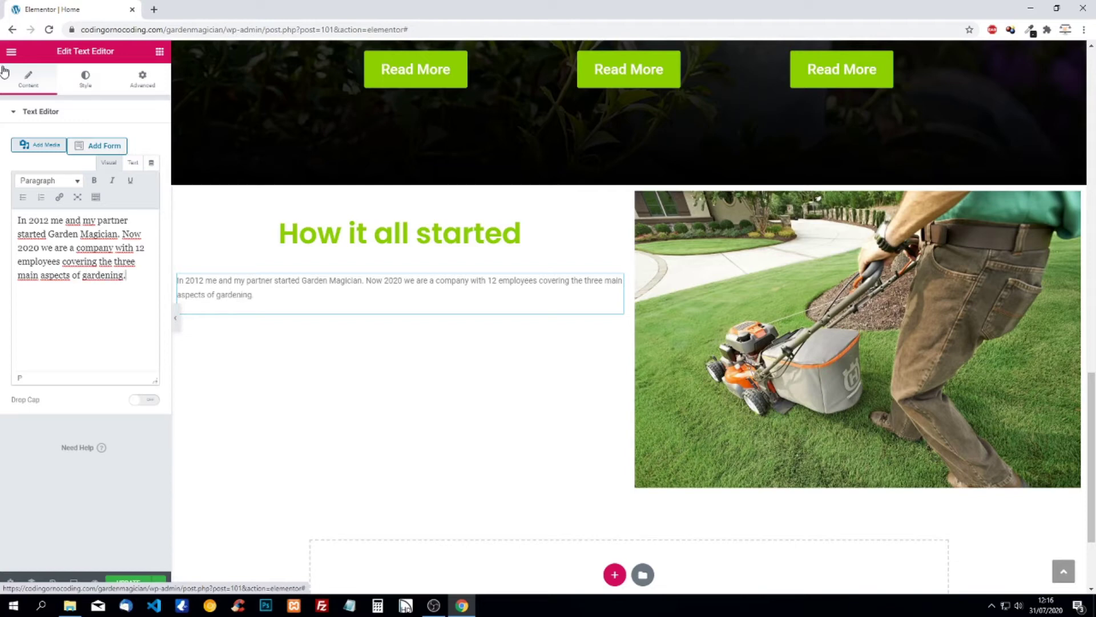
Step: Start a second paragraph with the sentence "We have a team of landscape engineers who are visiting the site."
key(Return)
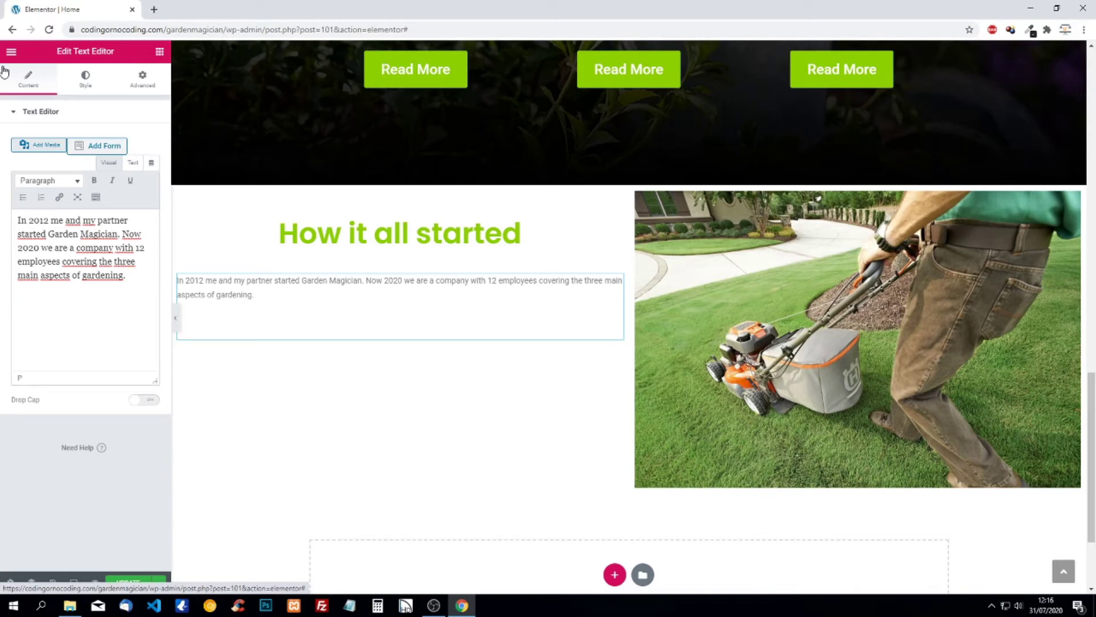
text(We have a team of l)
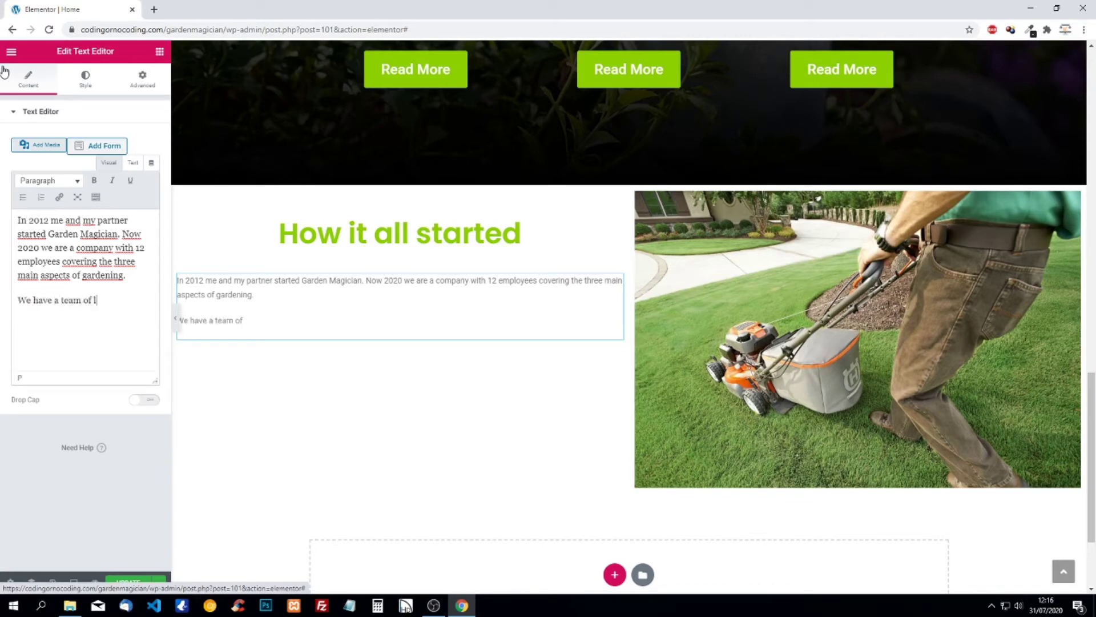
text(andscape engineers)
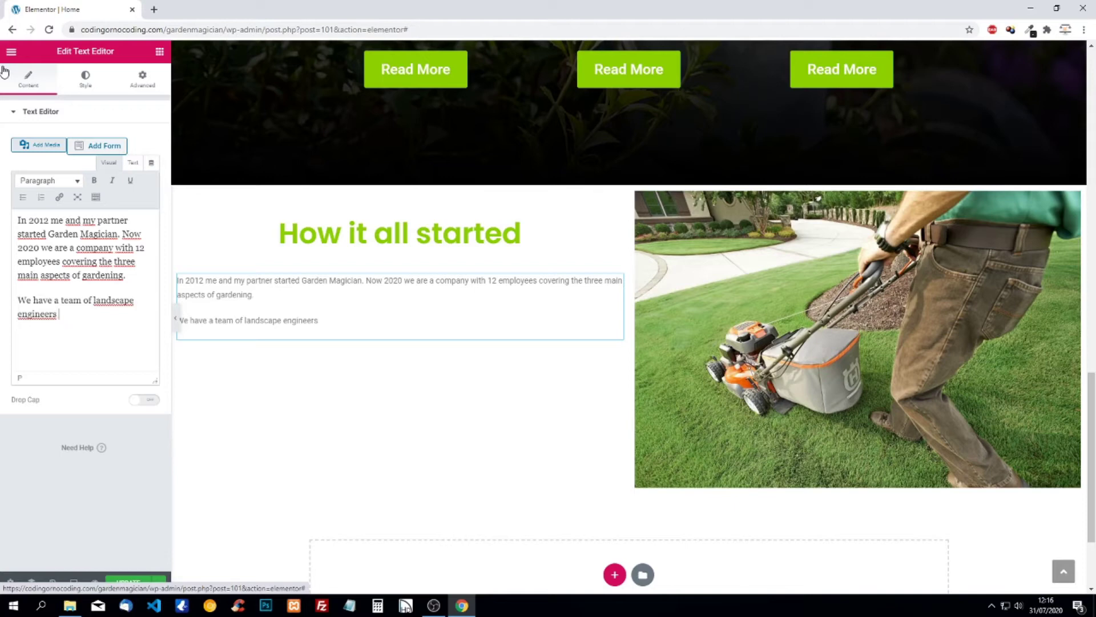
text(who are visiting the)
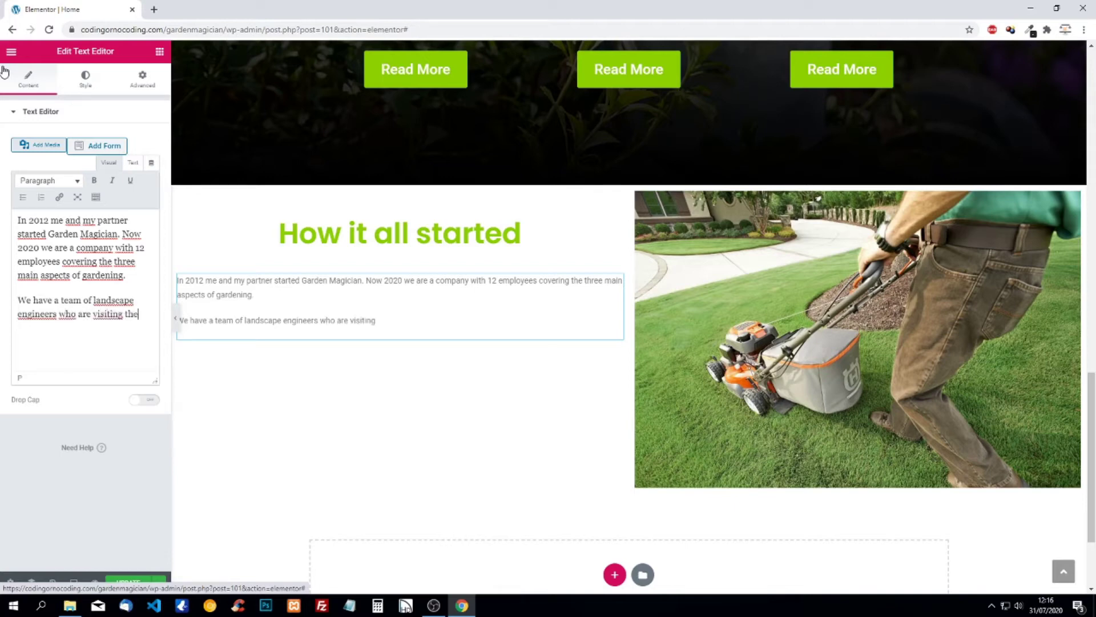
text( site. A team of gar)
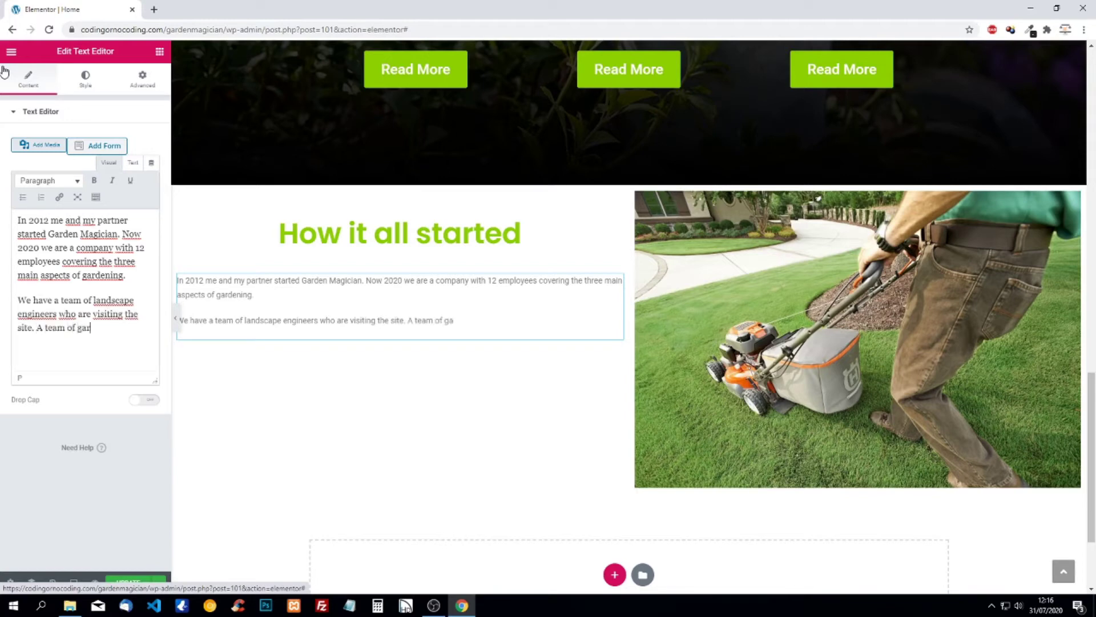
Step: Complete the second paragraph's next sentence as "A team of gardeners who will be responsable for the practical work"
text(deners who wi)
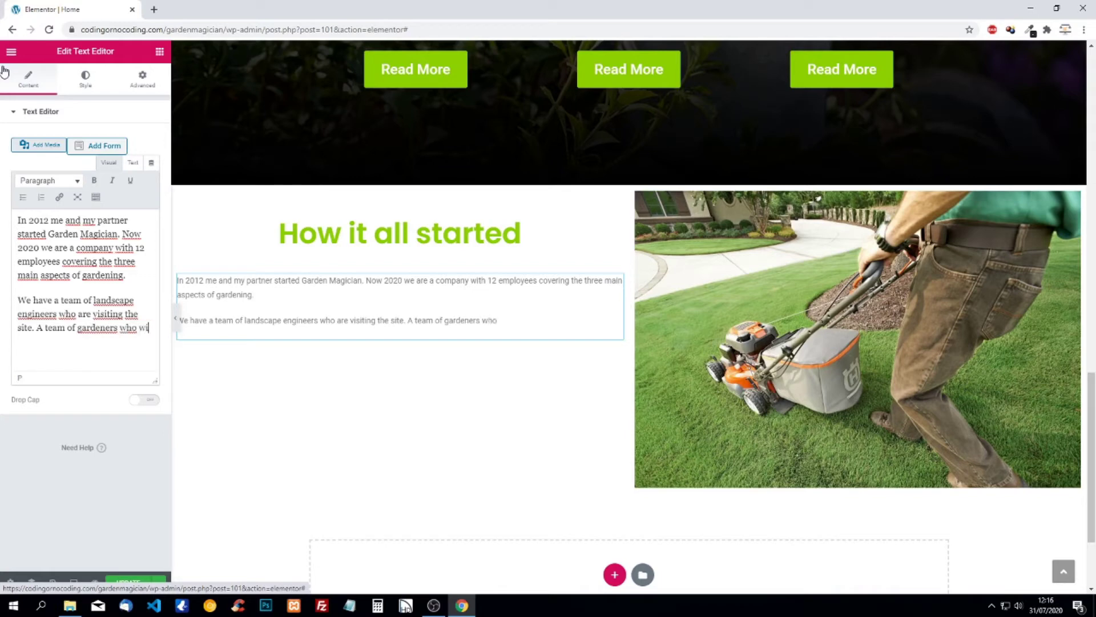
text(ll be respons)
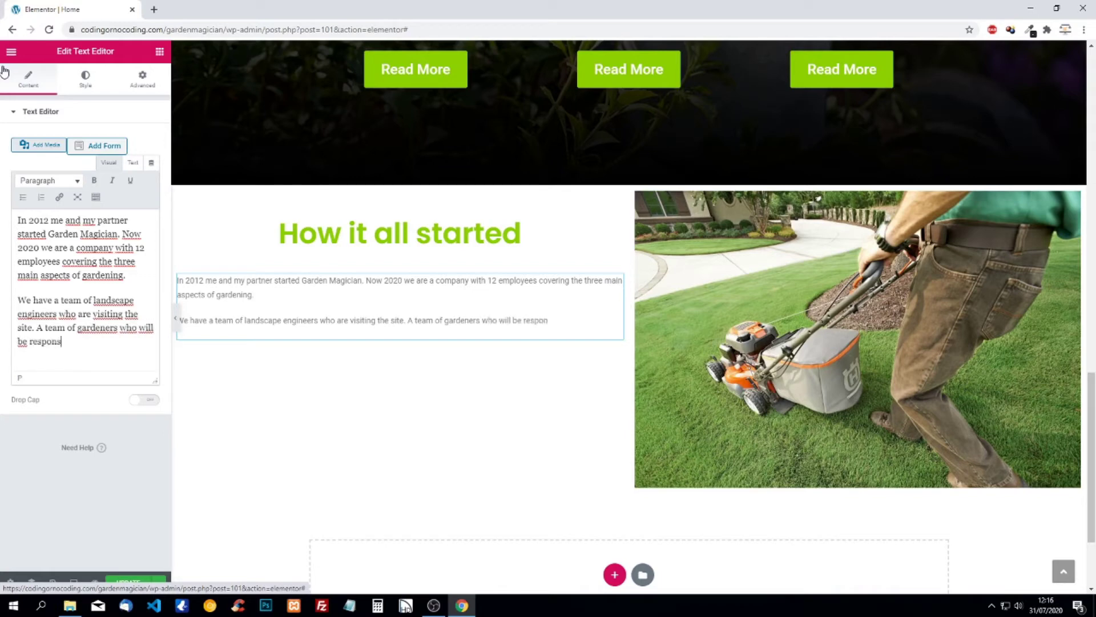
text(able for the practical work)
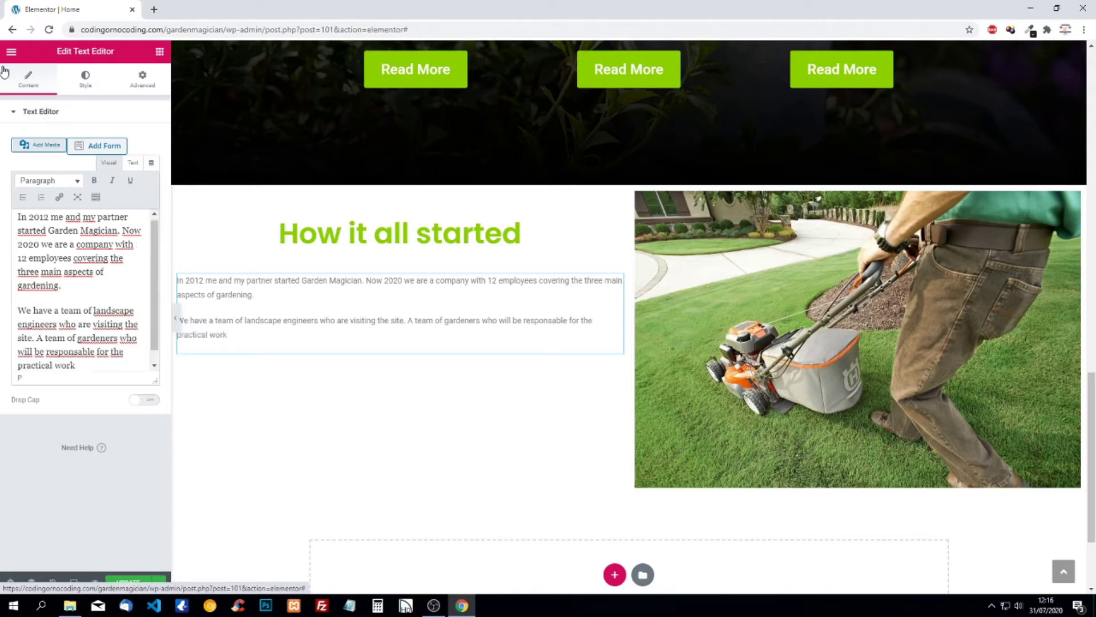
Step: Finish the second paragraph with "And we have a team of professionals who will help maintain the garden you wanted."
text(. And we have a team)
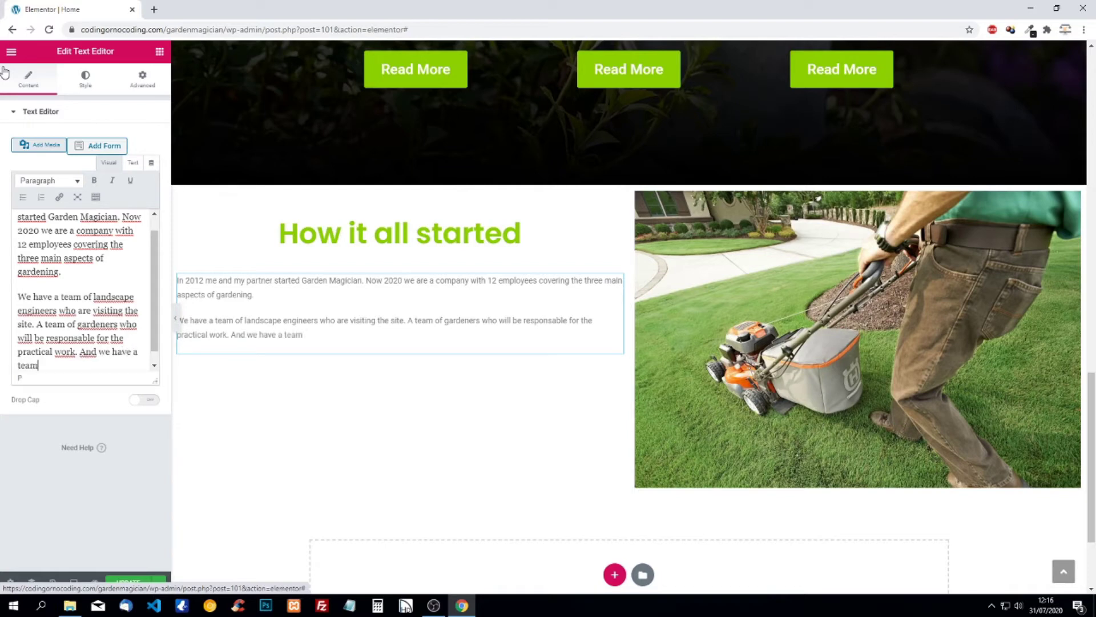
text( of professi)
text(onal)
text(s who will )
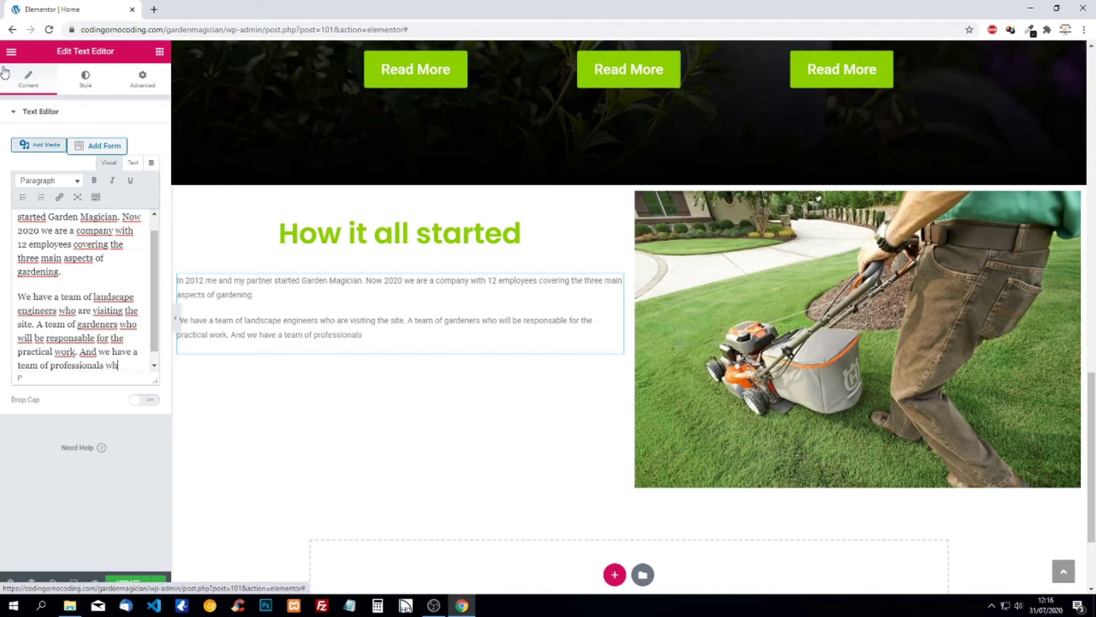
text(he)
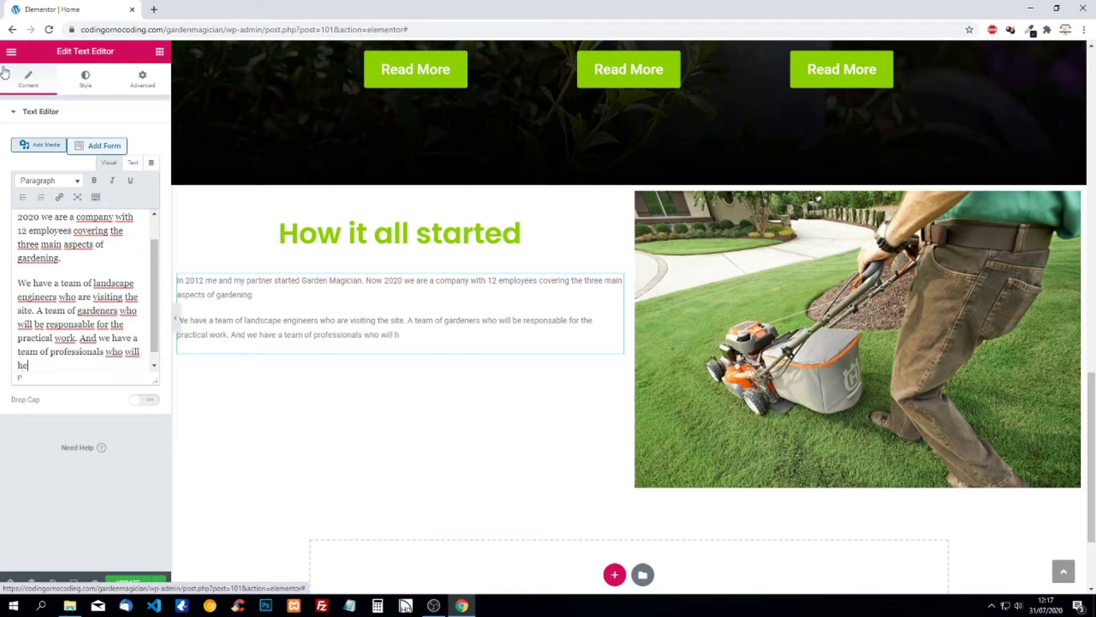
text(lp maintain the garden )
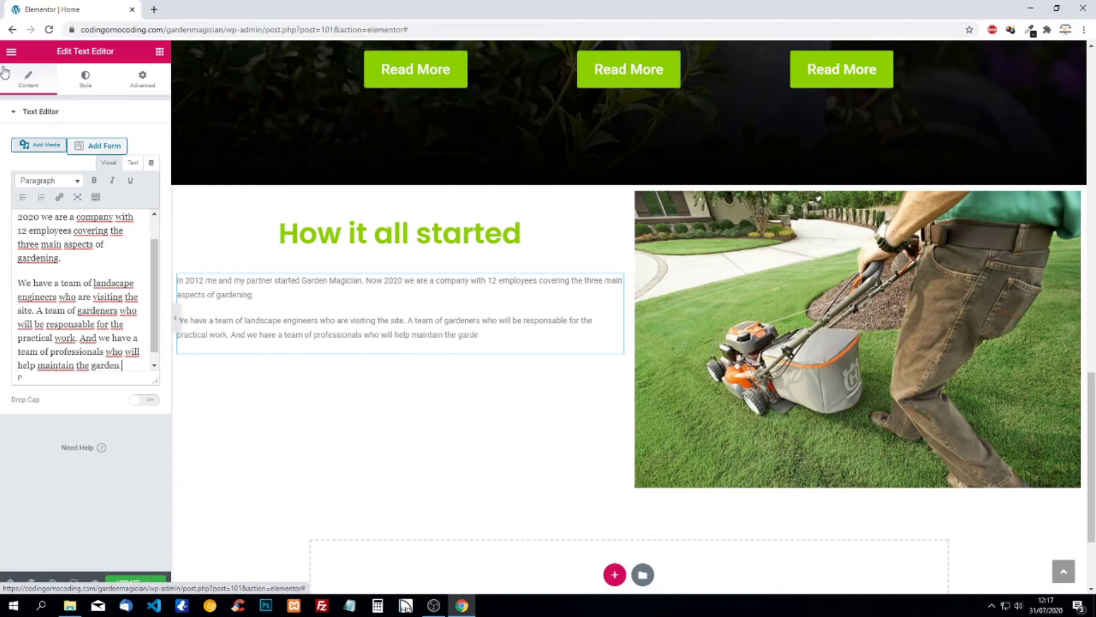
text(you wanted)
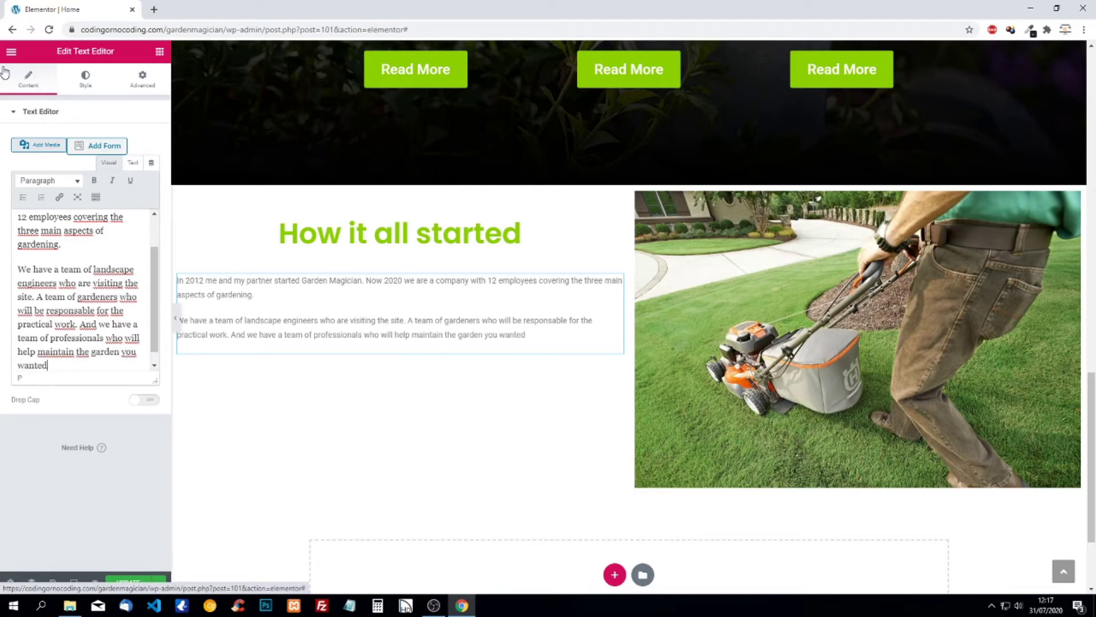
text(.)
Step: Center the descriptive text and set its text color to #8bd100
click(84, 85)
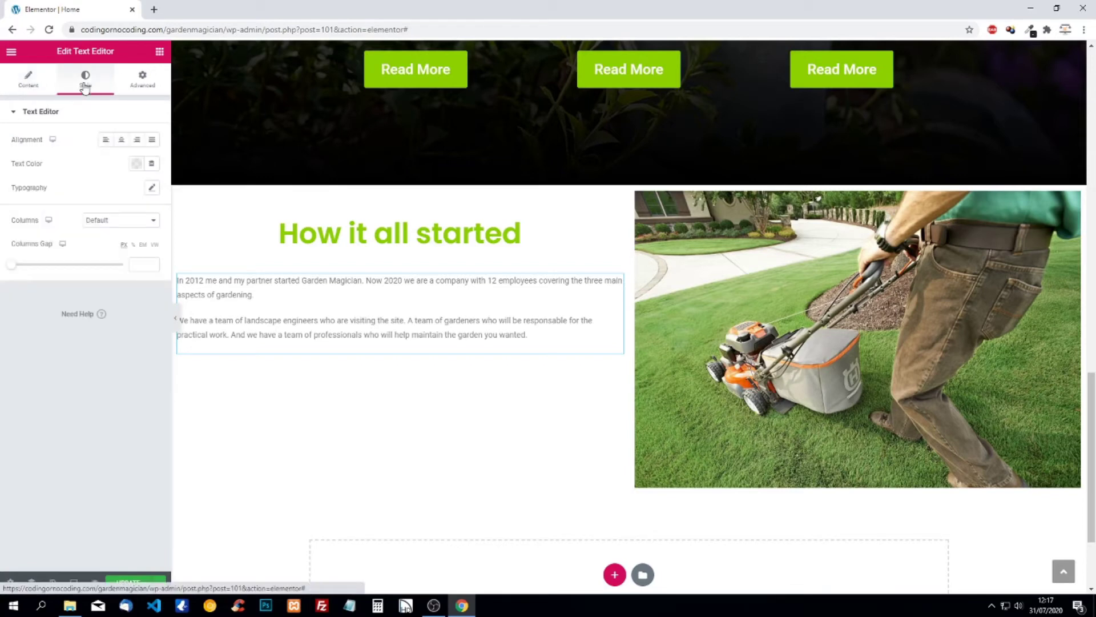
click(121, 140)
click(137, 164)
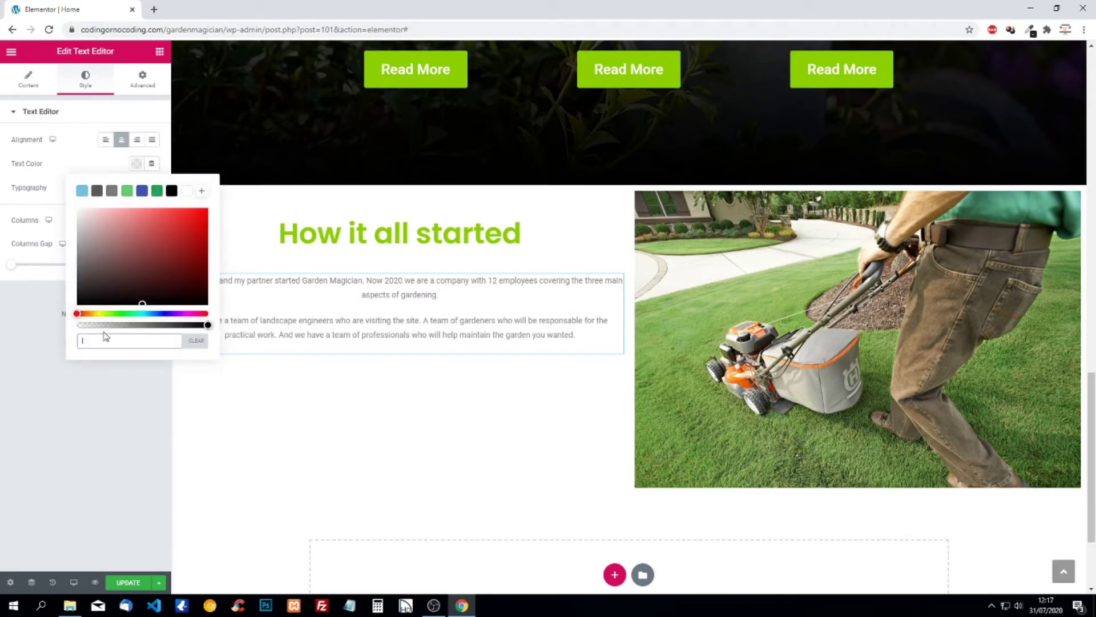
text(#8bd100)
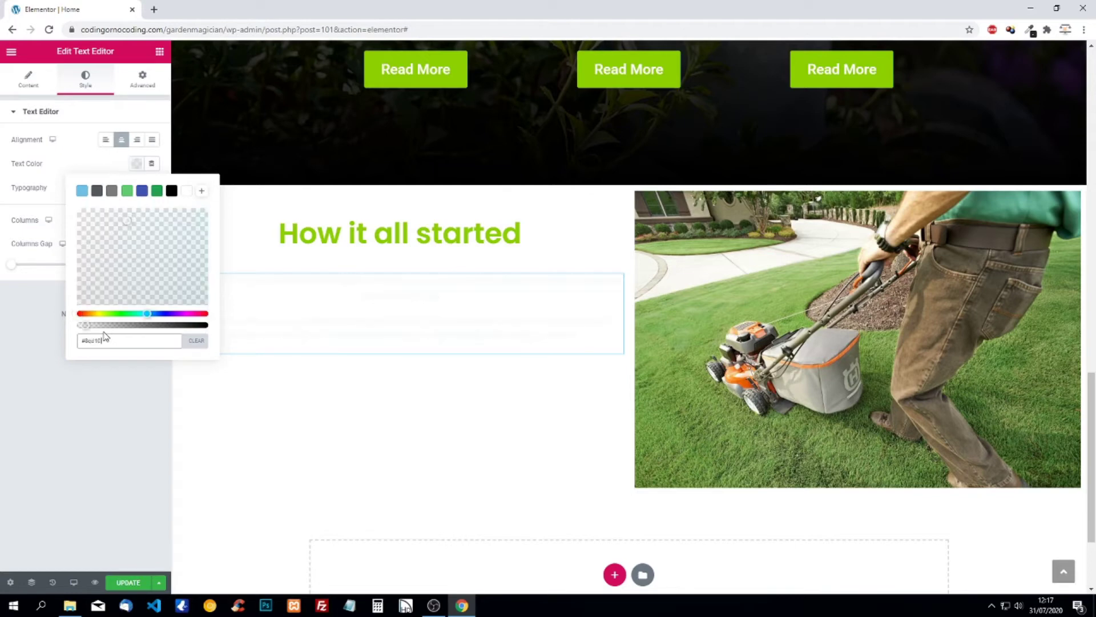
click(125, 384)
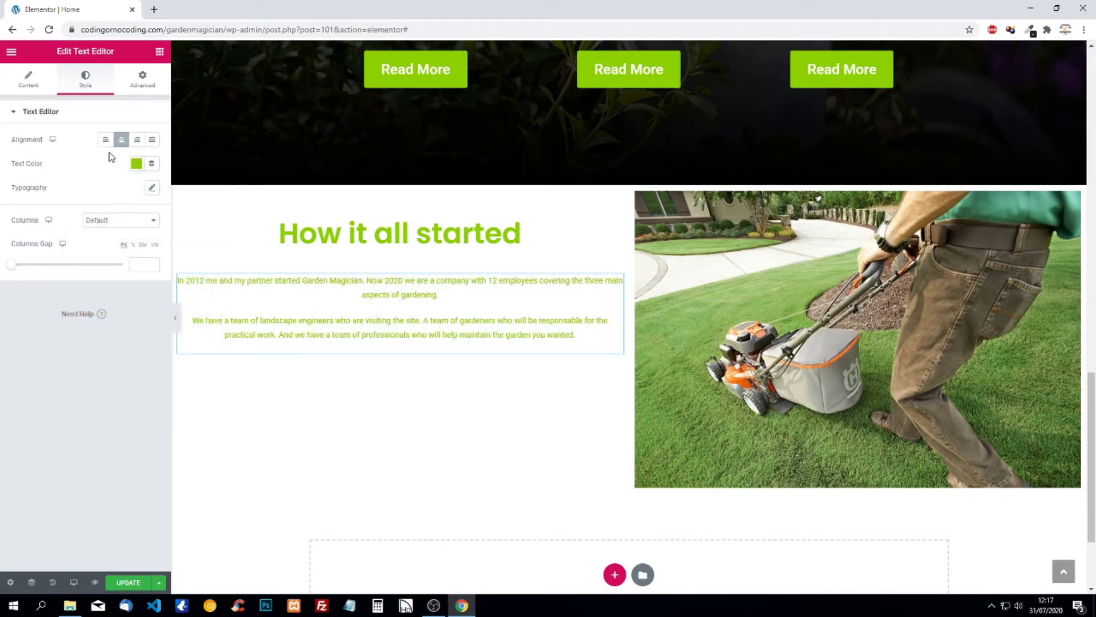
Step: Set the descriptive text's typography family to Poppins
click(152, 188)
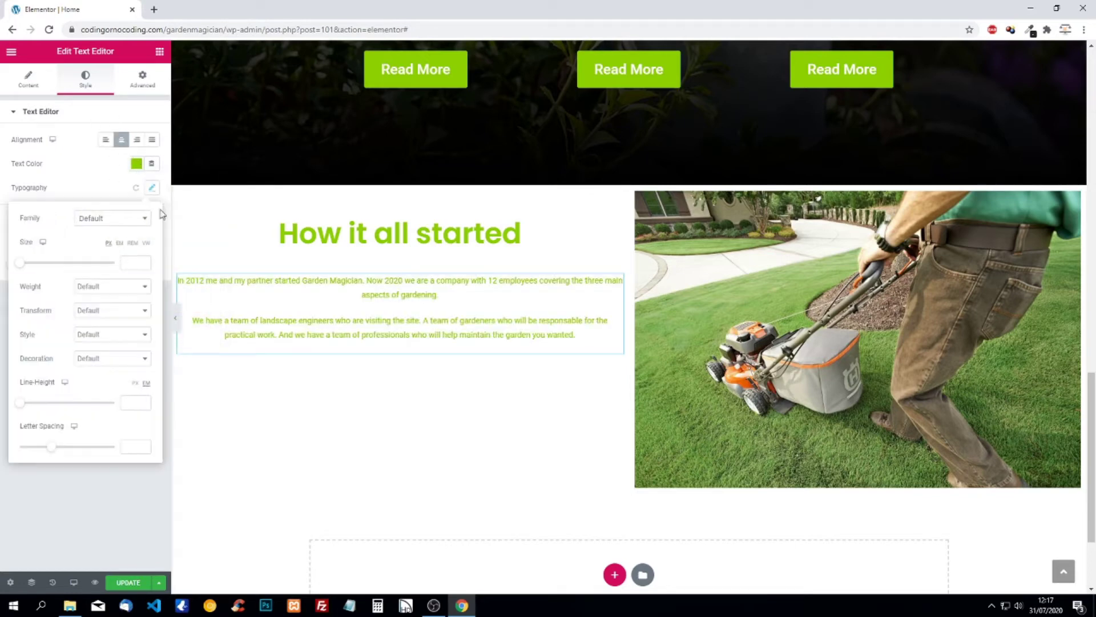
click(135, 219)
text(popp)
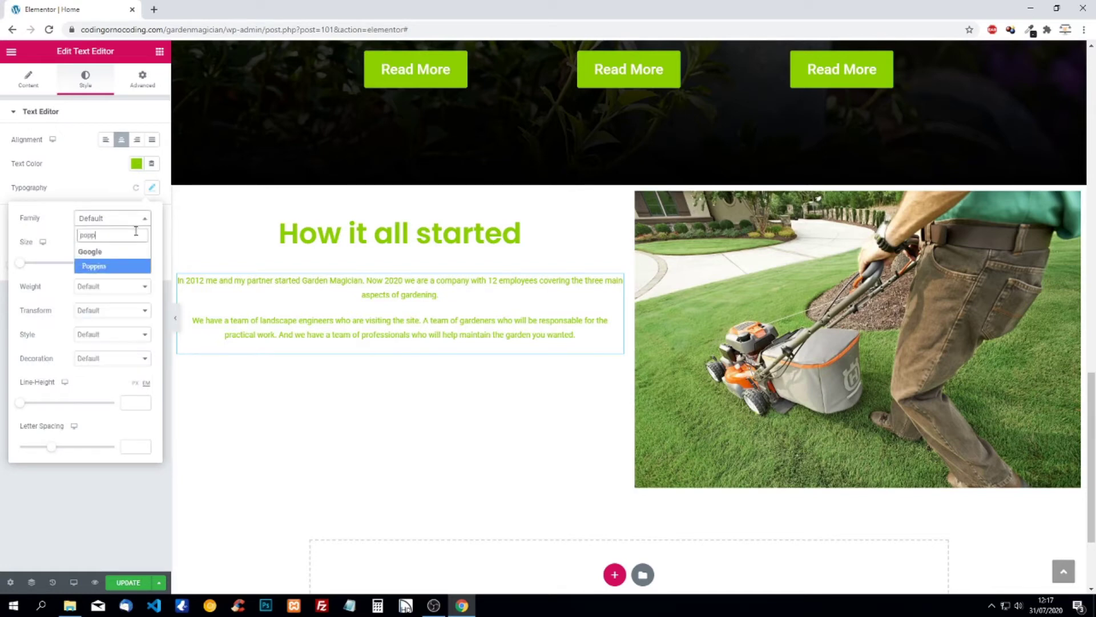
click(114, 272)
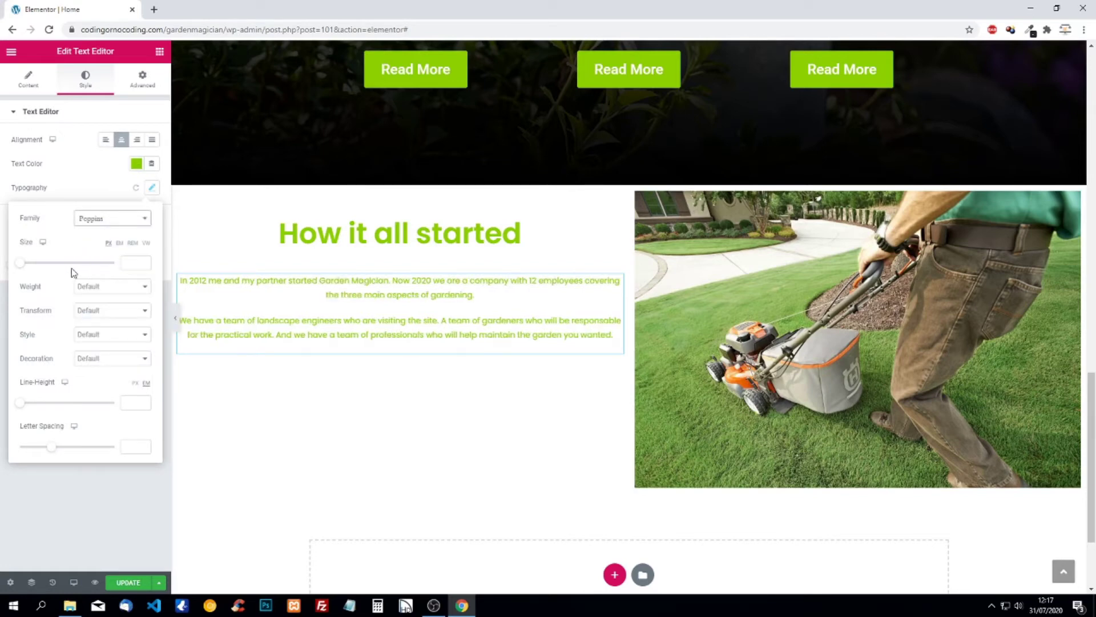
Step: Set the descriptive text's font size to 16 px
click(129, 264)
text(20)
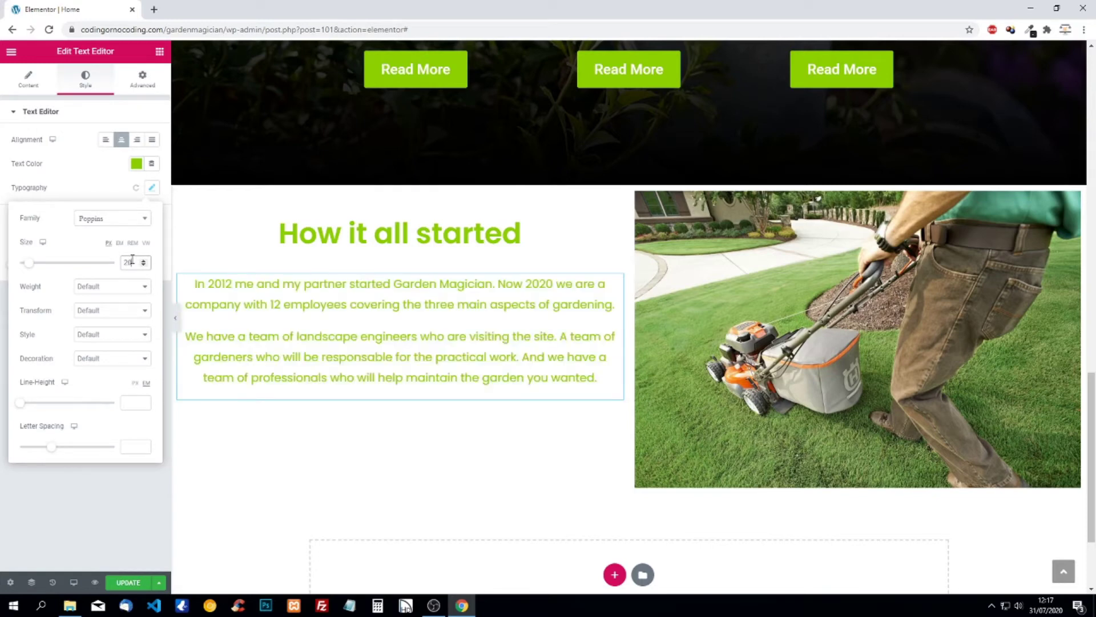
key(BackSpace)
key(BackSpace)
text(17)
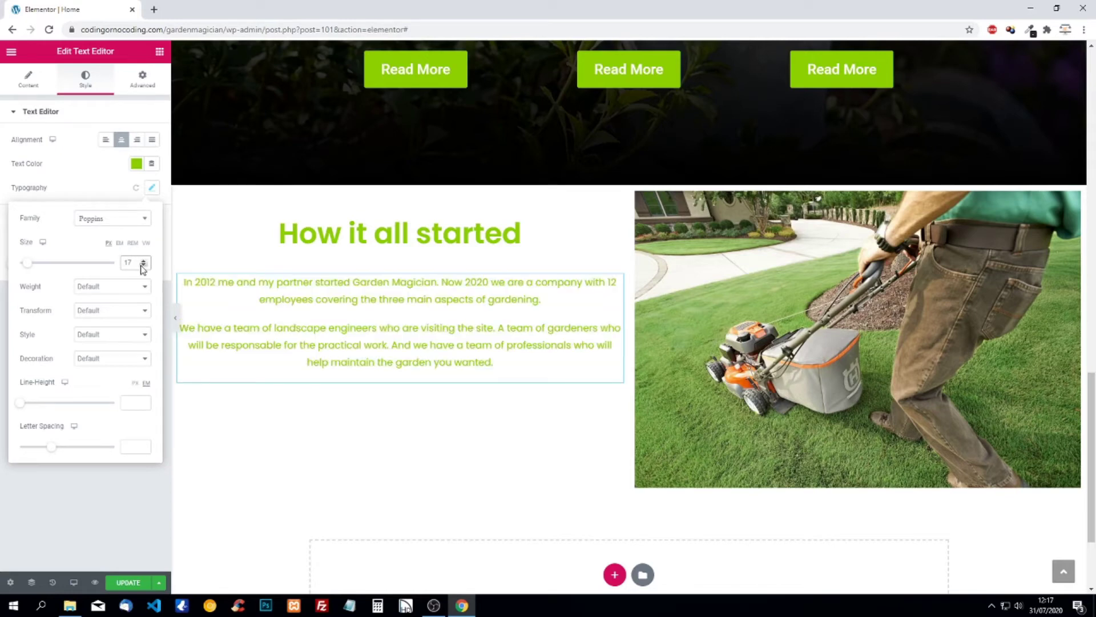
click(143, 261)
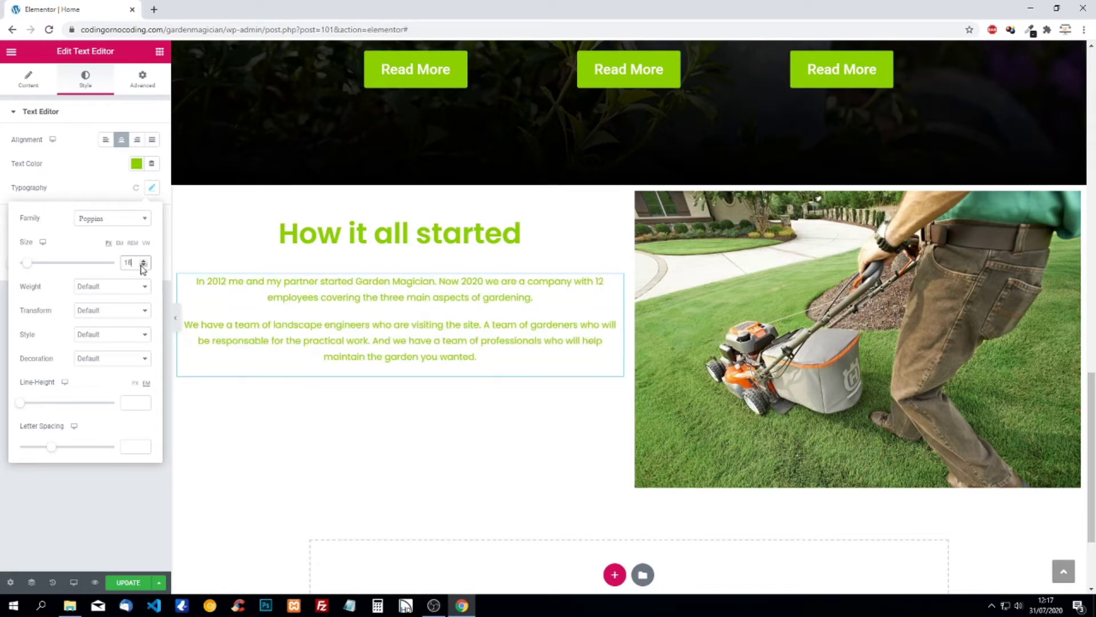
click(84, 182)
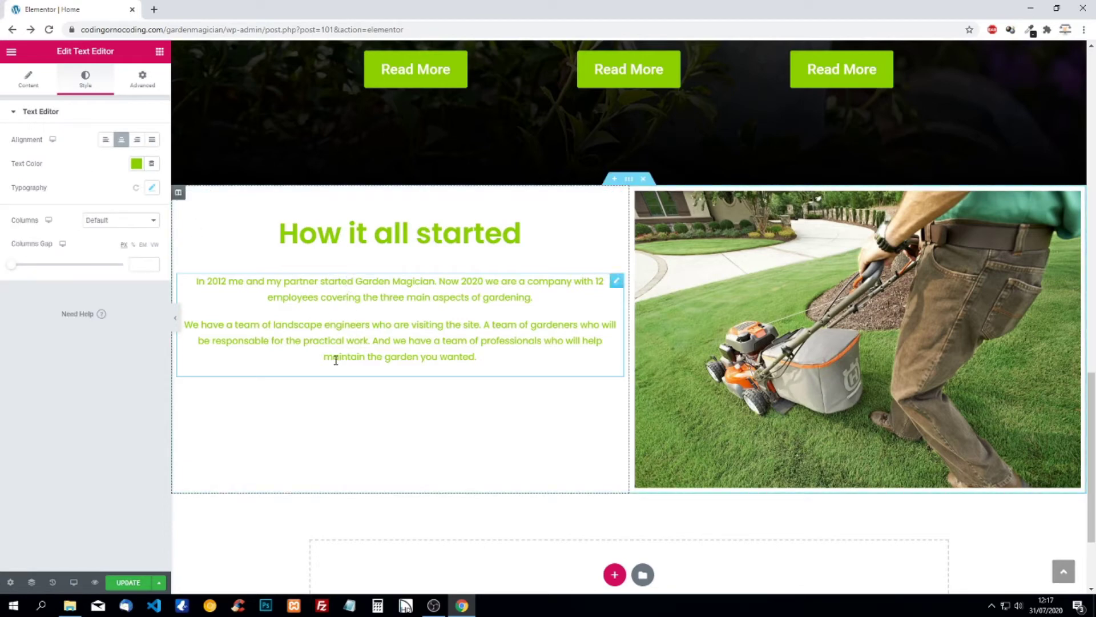
Step: Set the "How it all started" heading's padding to 90 px at the top and 40 px at the bottom
click(408, 236)
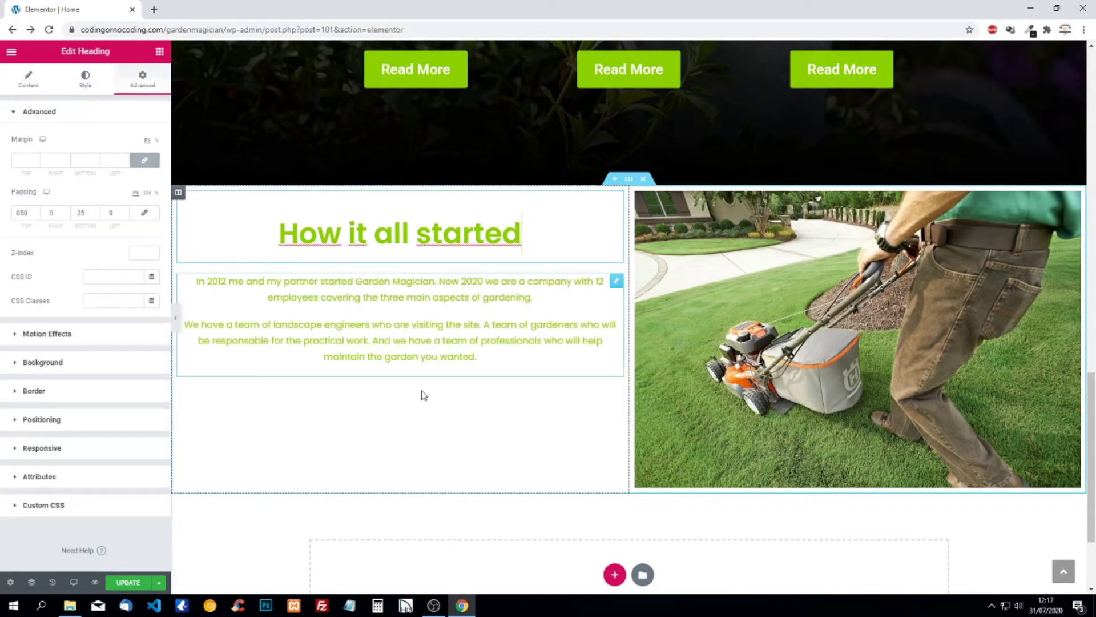
click(159, 52)
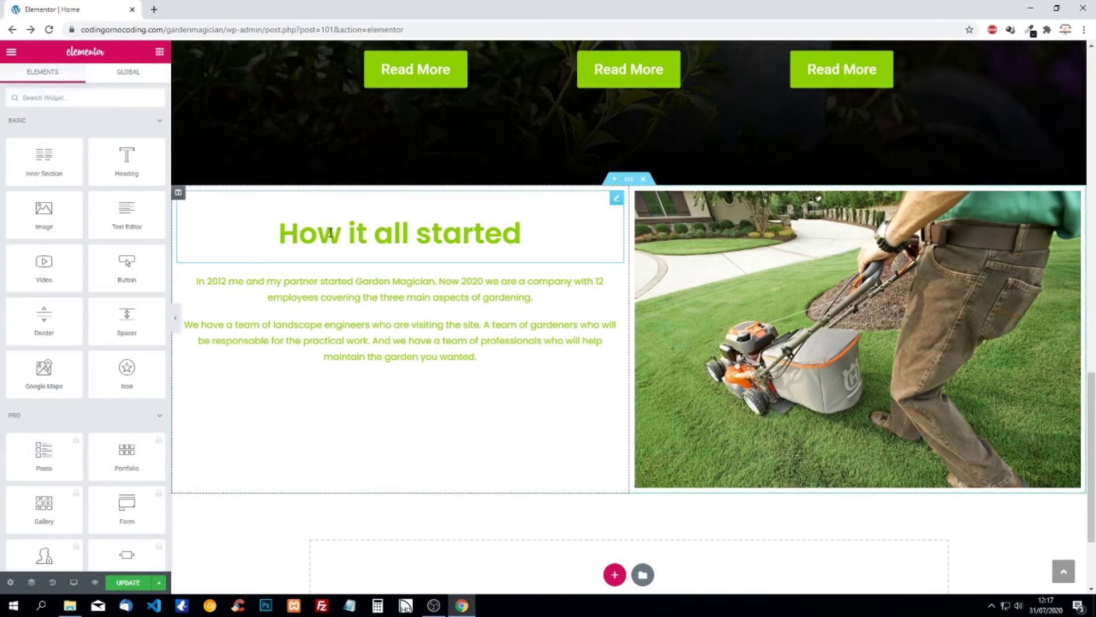
click(284, 210)
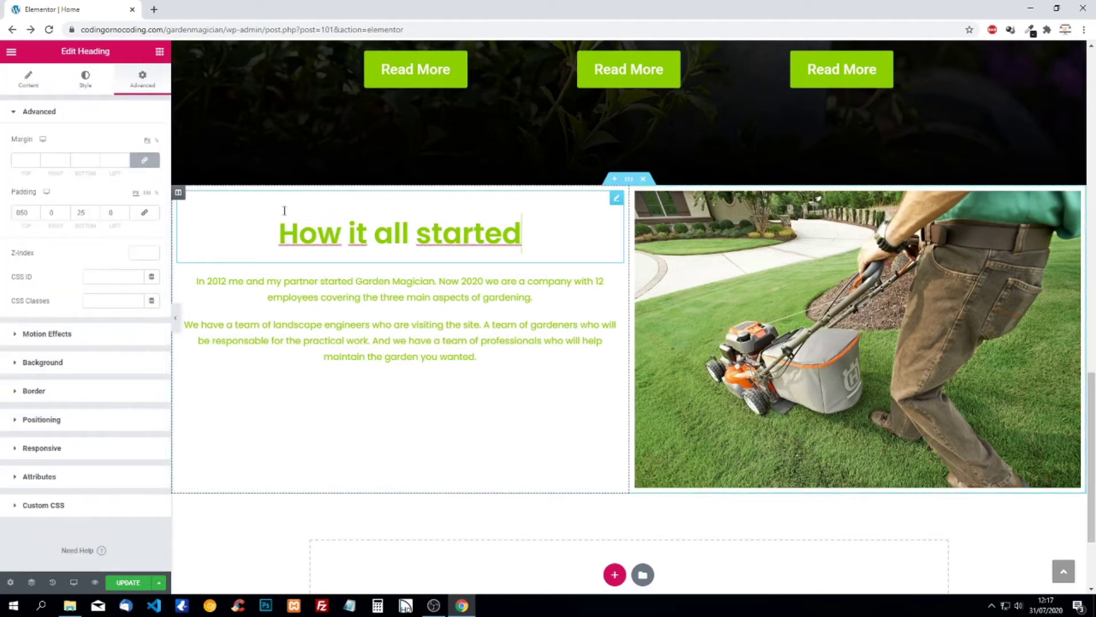
double_click(20, 212)
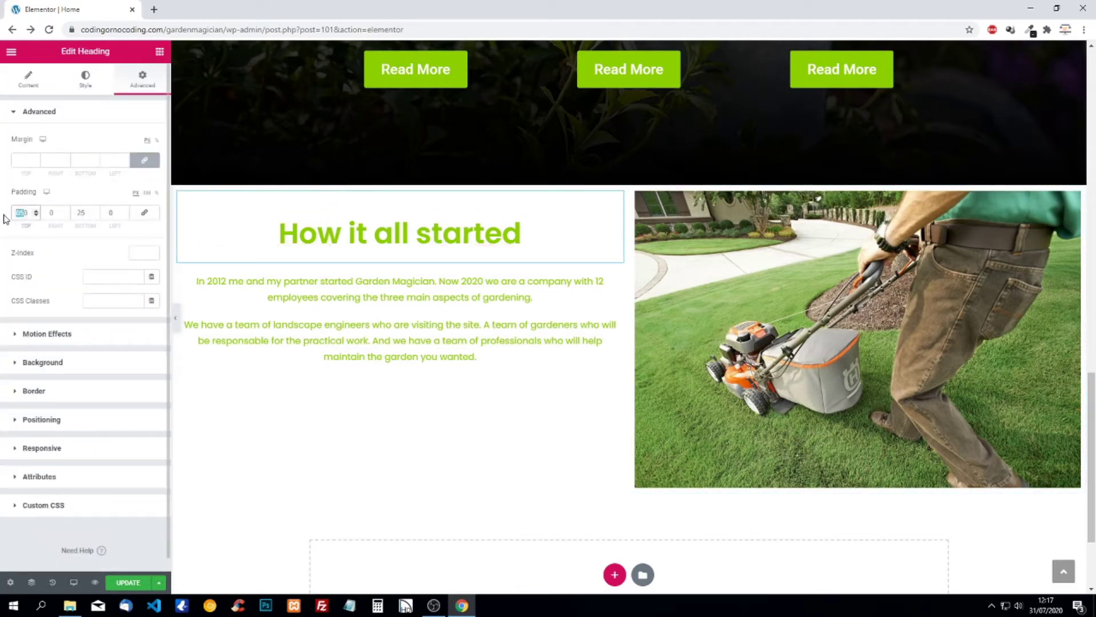
text(80)
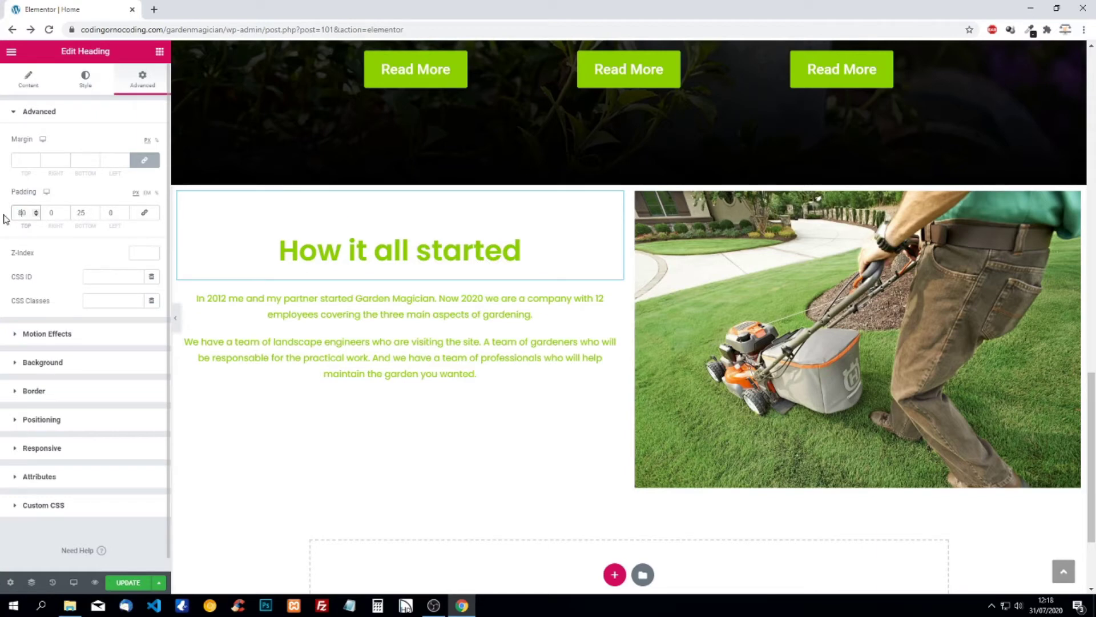
double_click(83, 214)
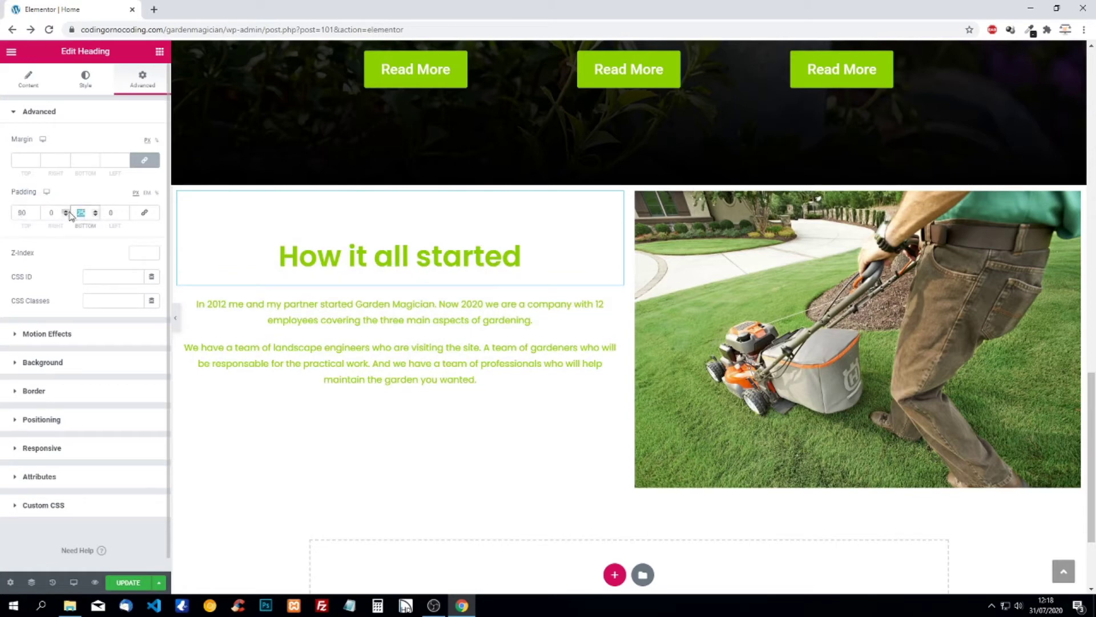
text(40)
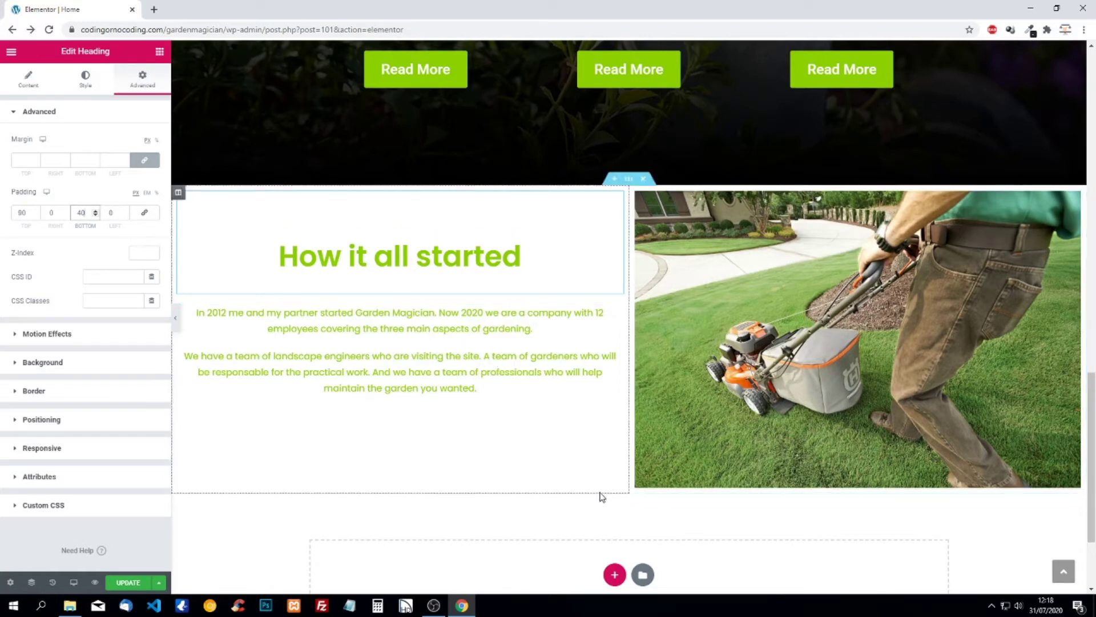
scroll(600, 494, down, 2)
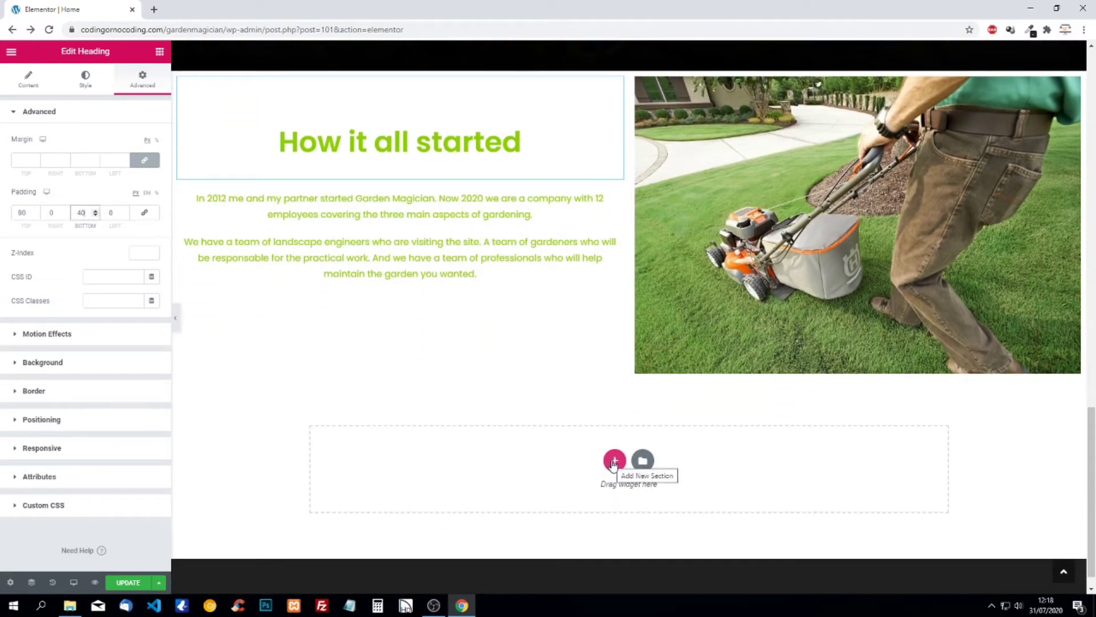
scroll(599, 325, up, 1)
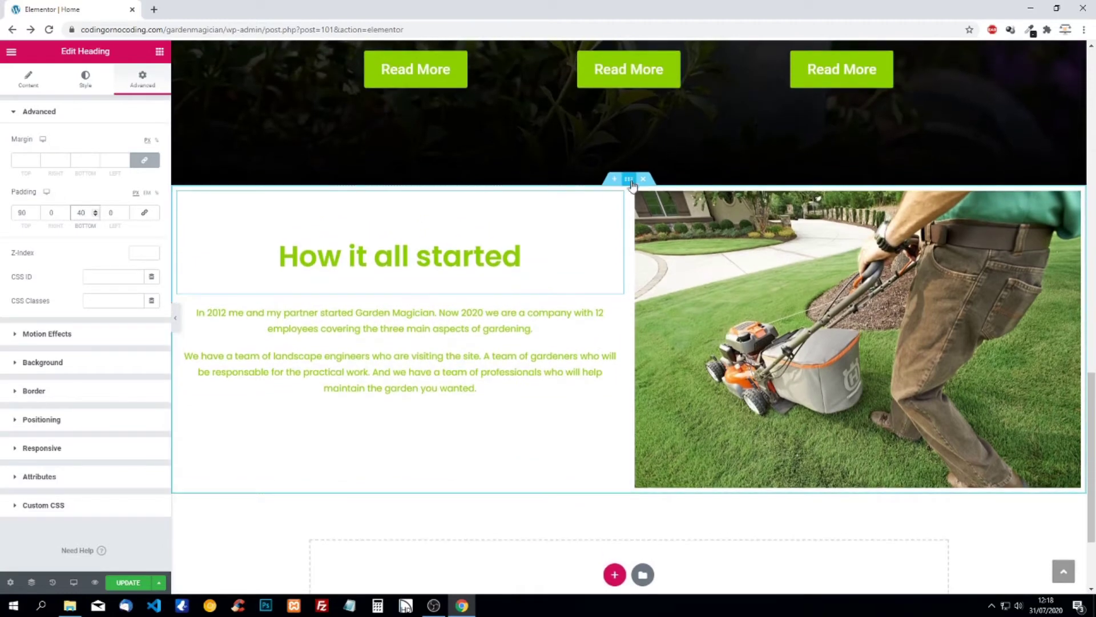
right_click(631, 181)
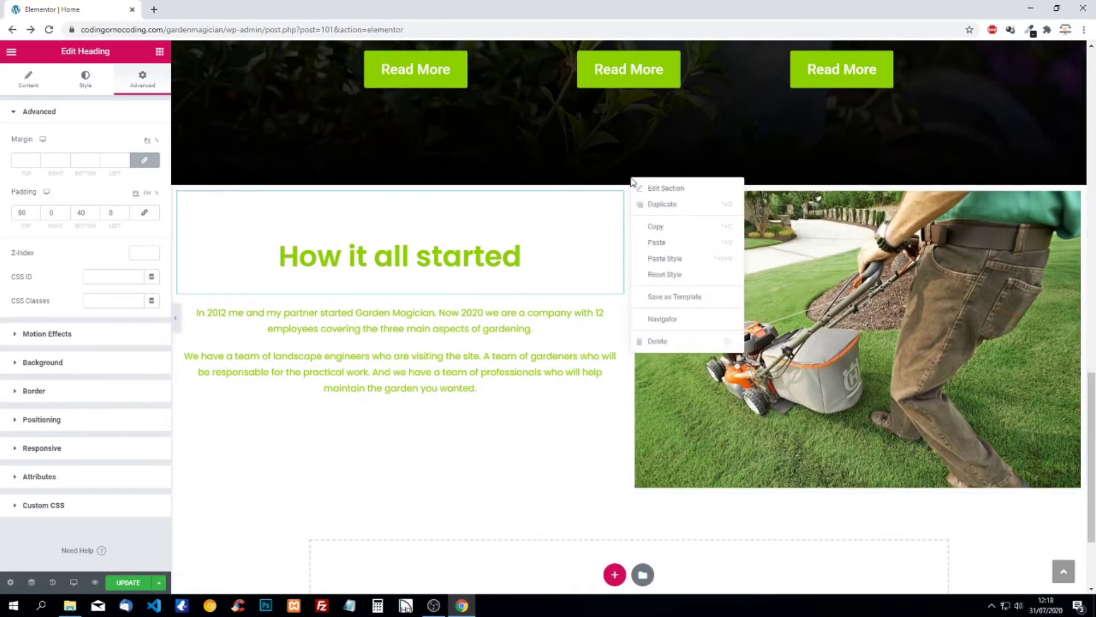
click(524, 327)
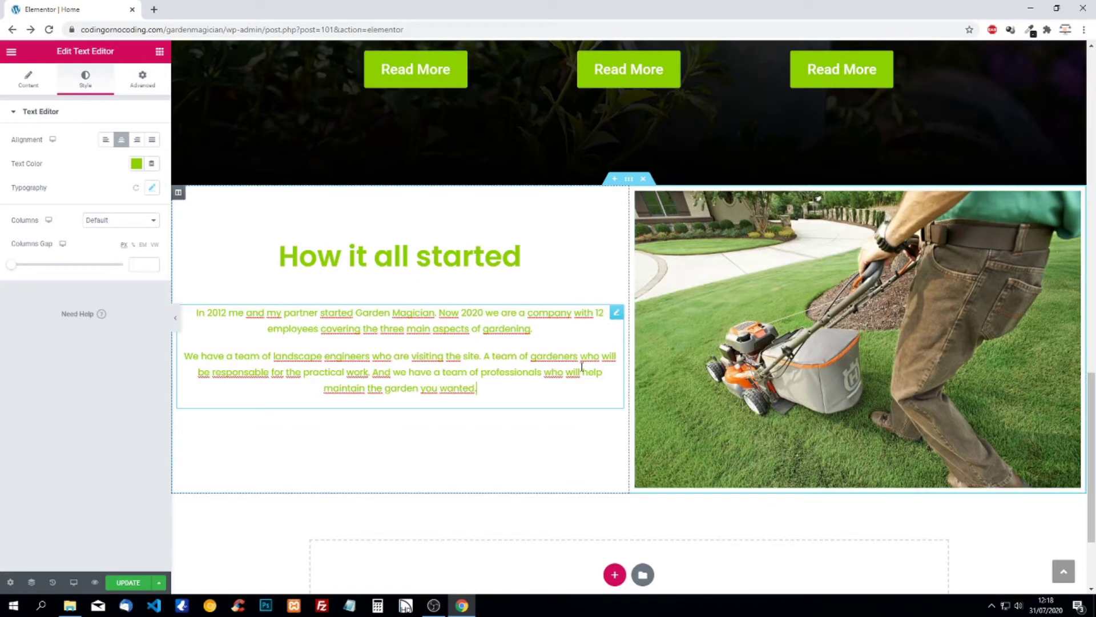
Step: Add a new section with two equal columns below "How it all started" and set its content width to Full Width
scroll(582, 367, down, 2)
click(615, 460)
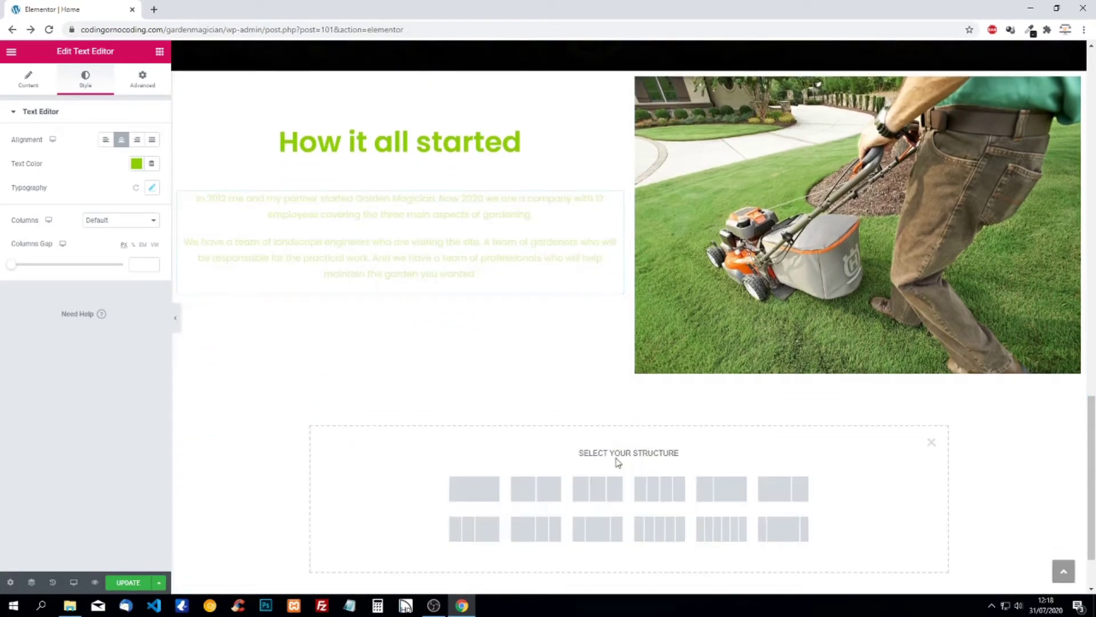
click(539, 495)
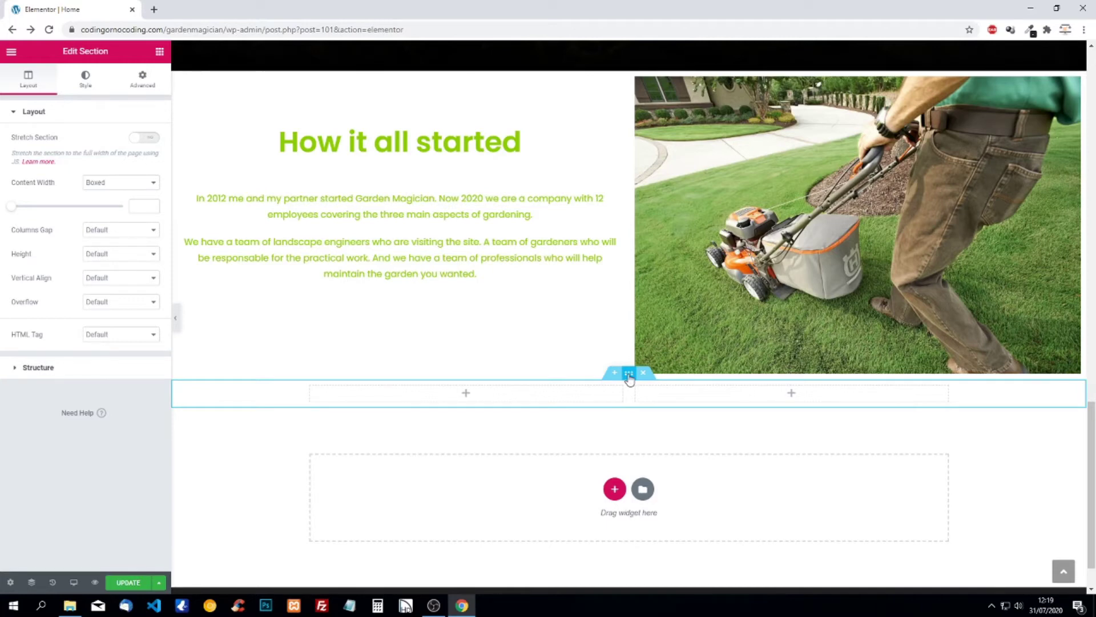
click(96, 183)
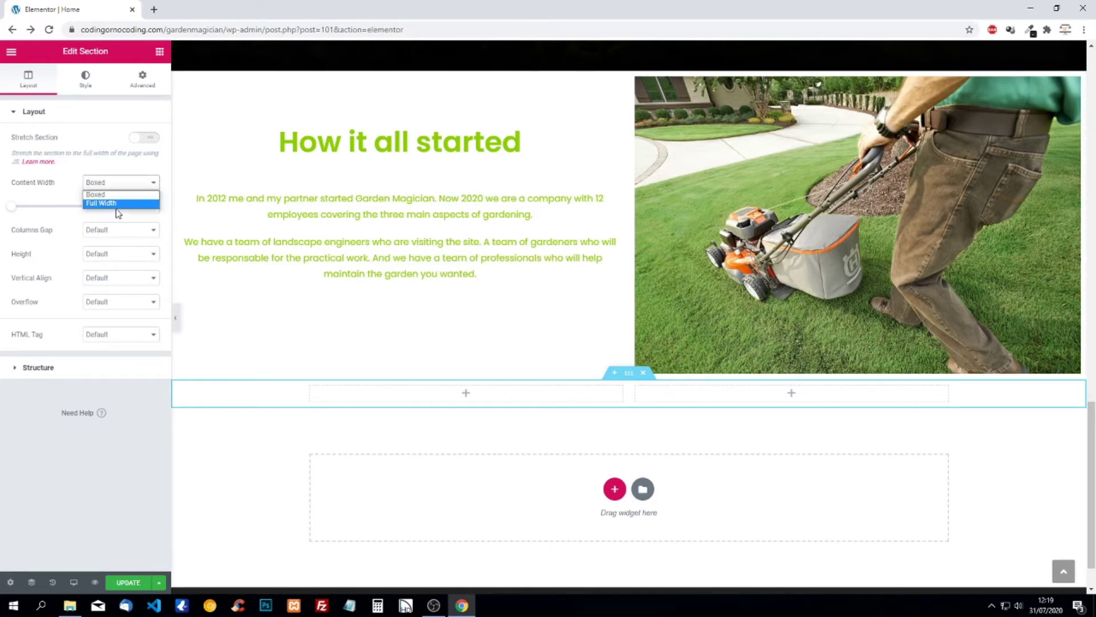
click(117, 205)
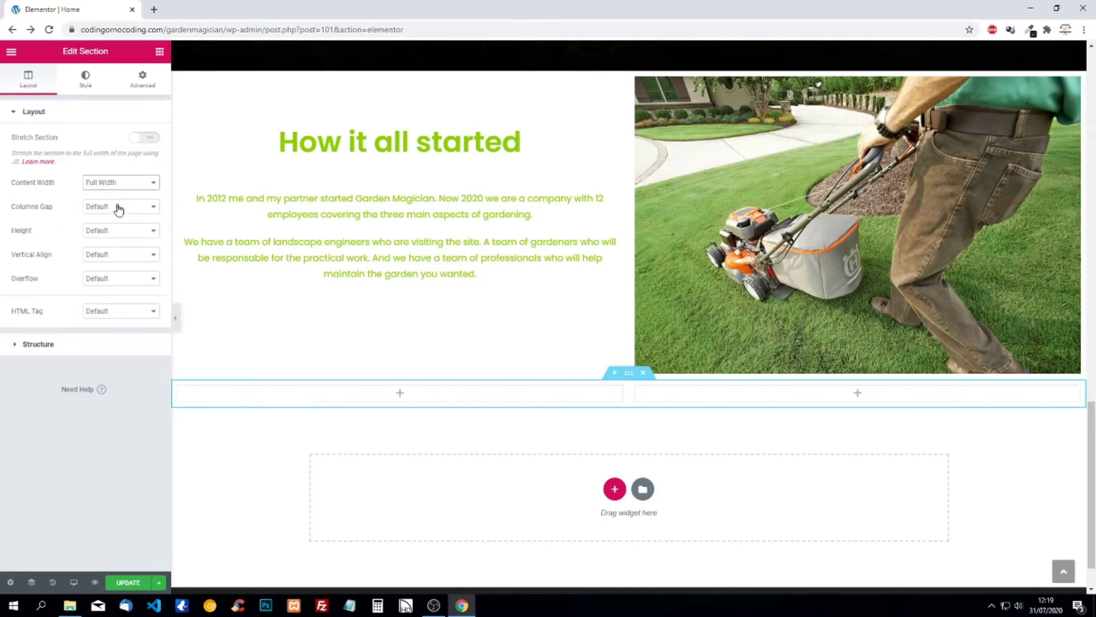
Step: Place an Image widget in the first column of the new two-column section
click(159, 52)
drag(49, 219, 392, 396)
scroll(394, 360, down, 2)
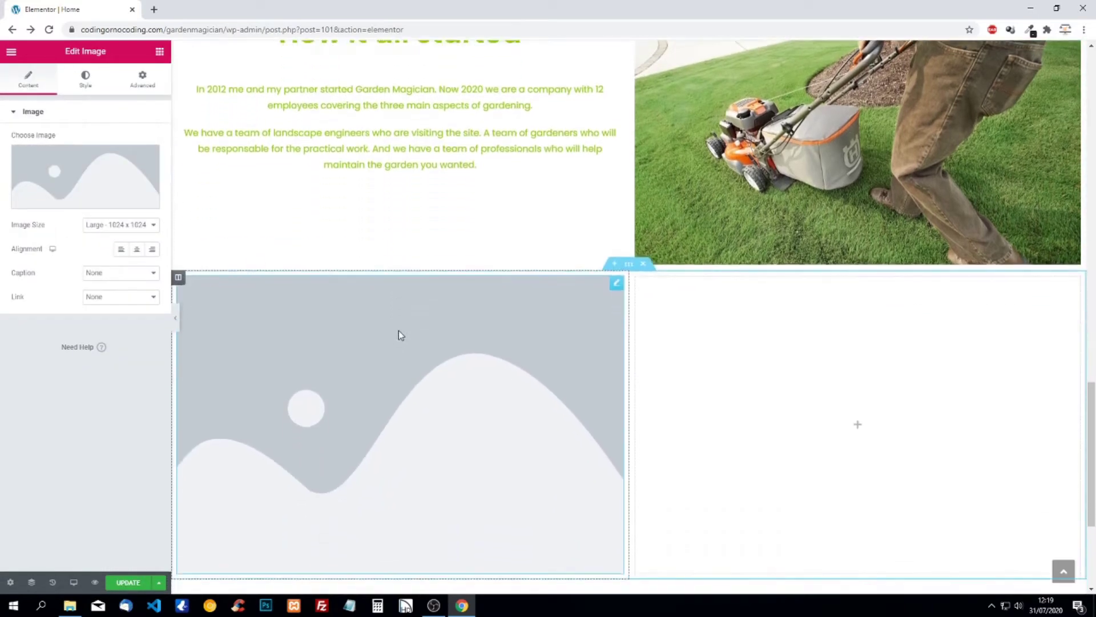
Step: Upload garden-2179095_1920 from the Homepage folder and insert it into the new section's Image widget
click(113, 181)
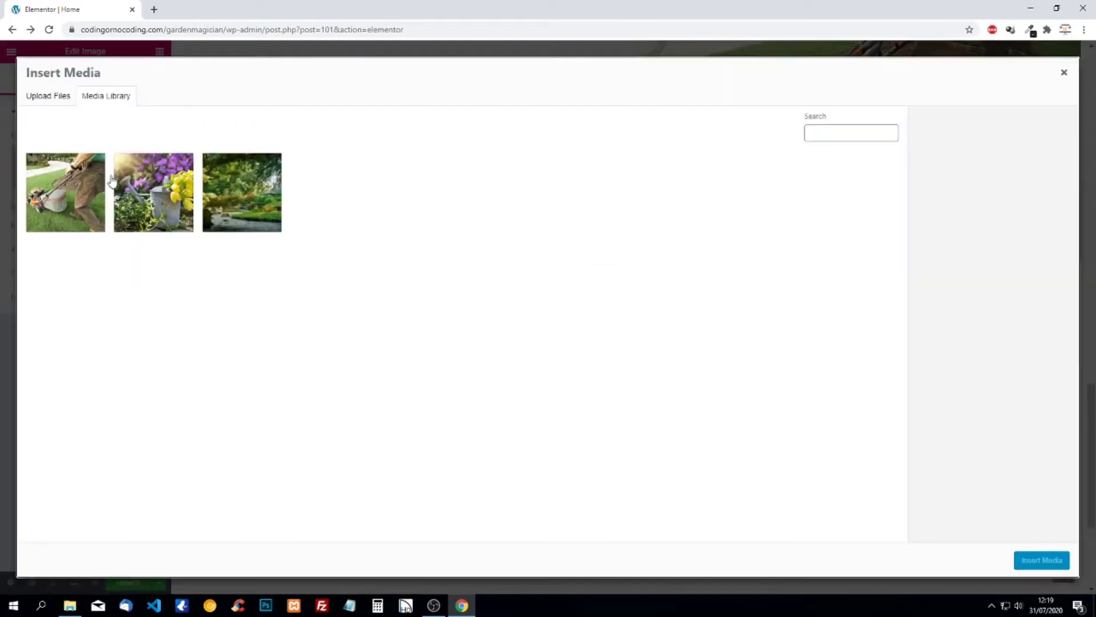
click(70, 605)
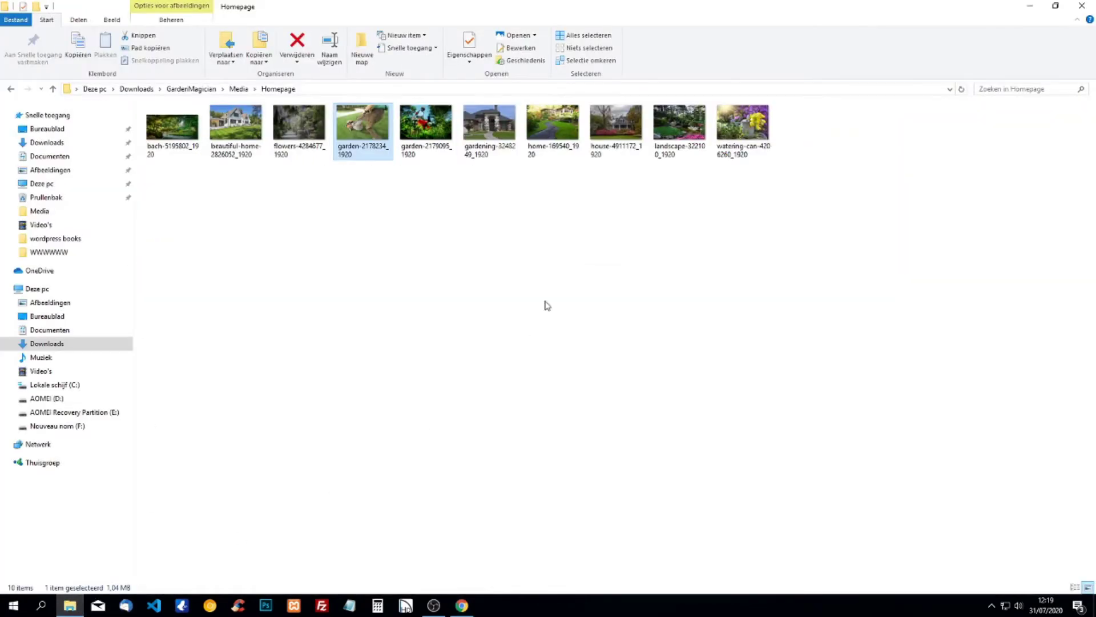
drag(427, 131, 815, 437)
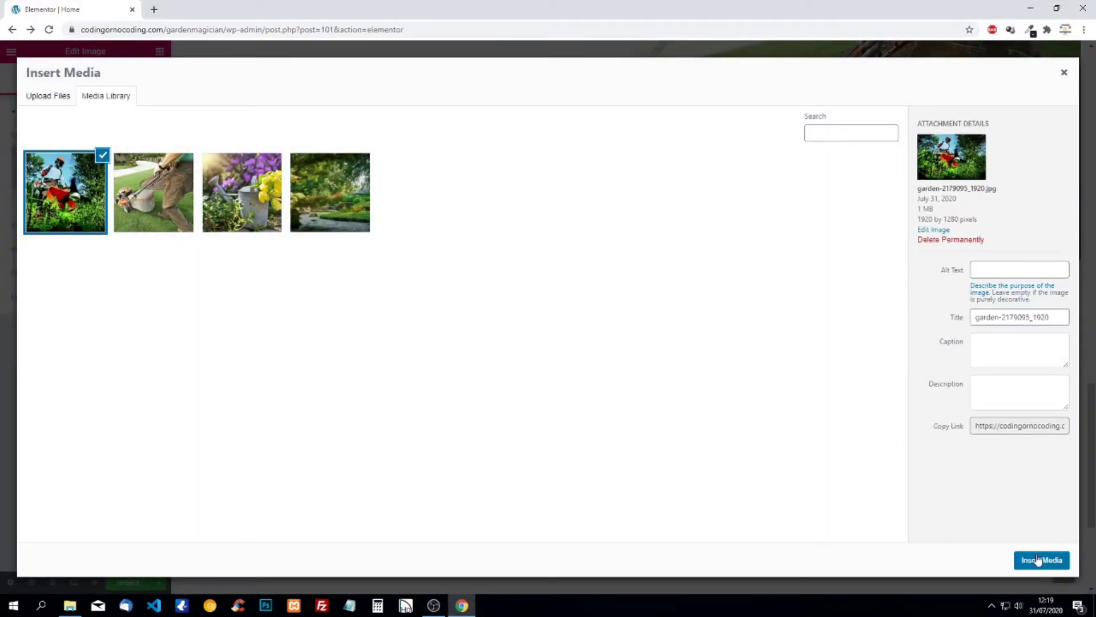
click(1038, 560)
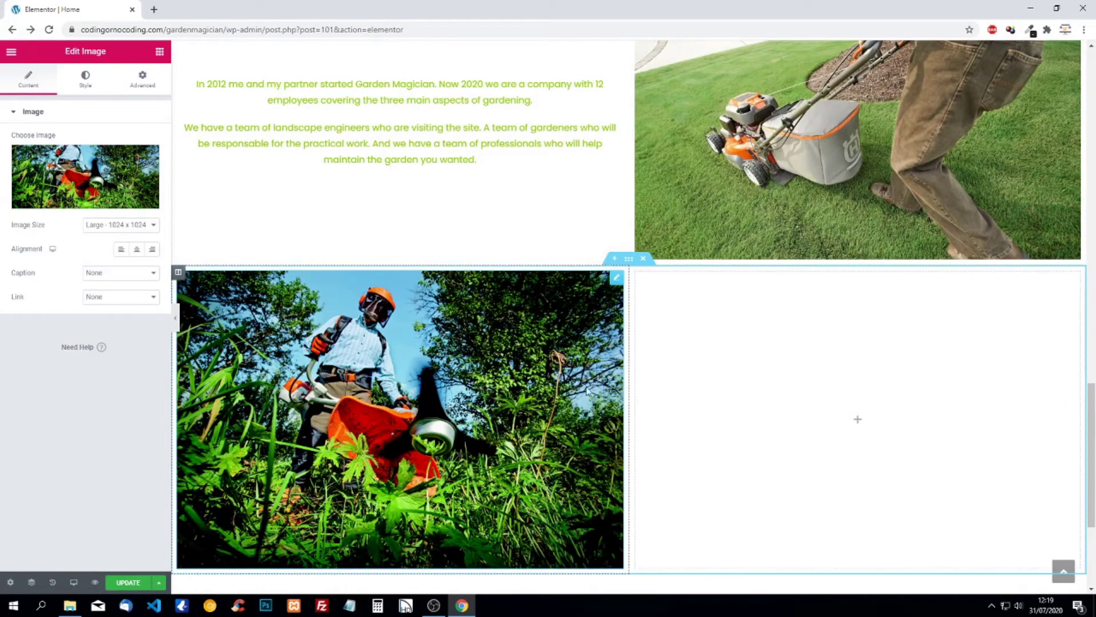
Step: Add a centred heading reading "Why you should consider hiring us?" to the empty column beside the new image
scroll(588, 388, down, 1)
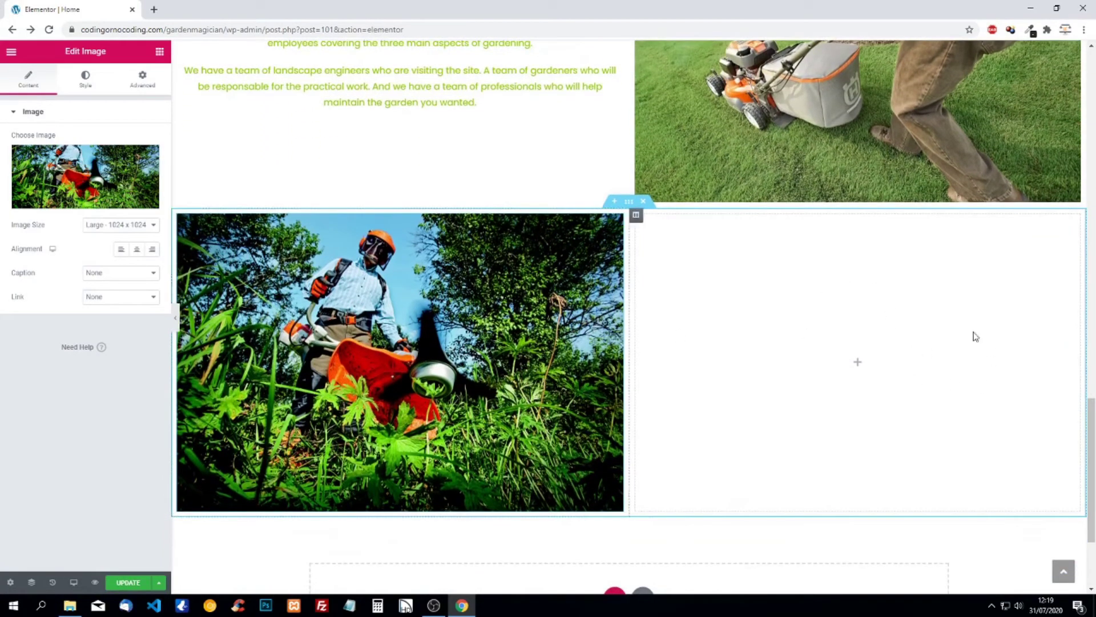
click(160, 52)
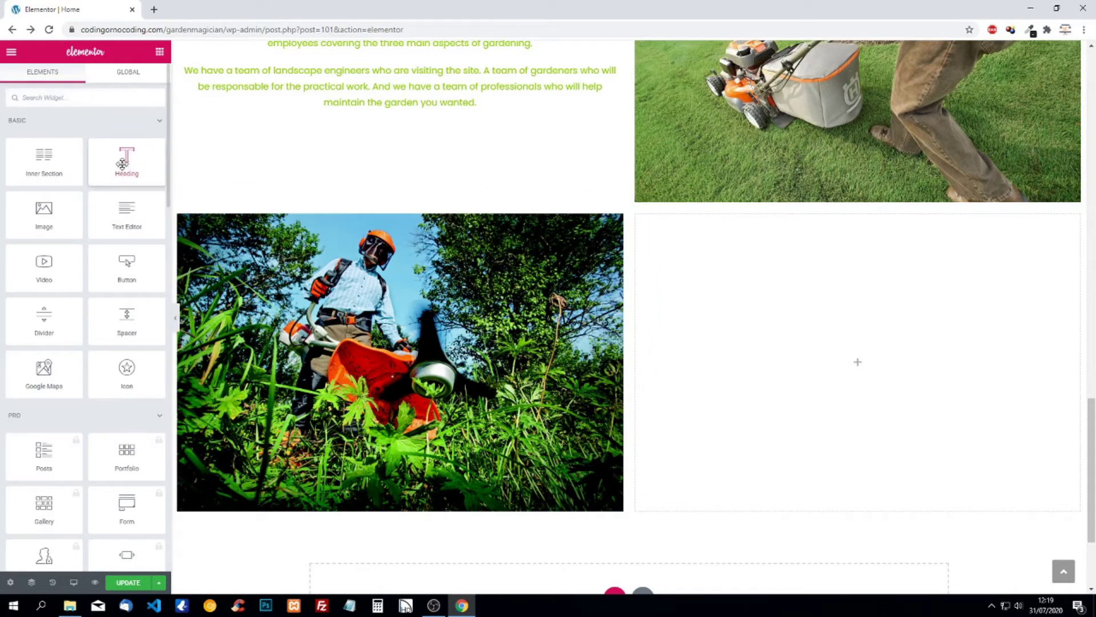
drag(122, 164, 769, 250)
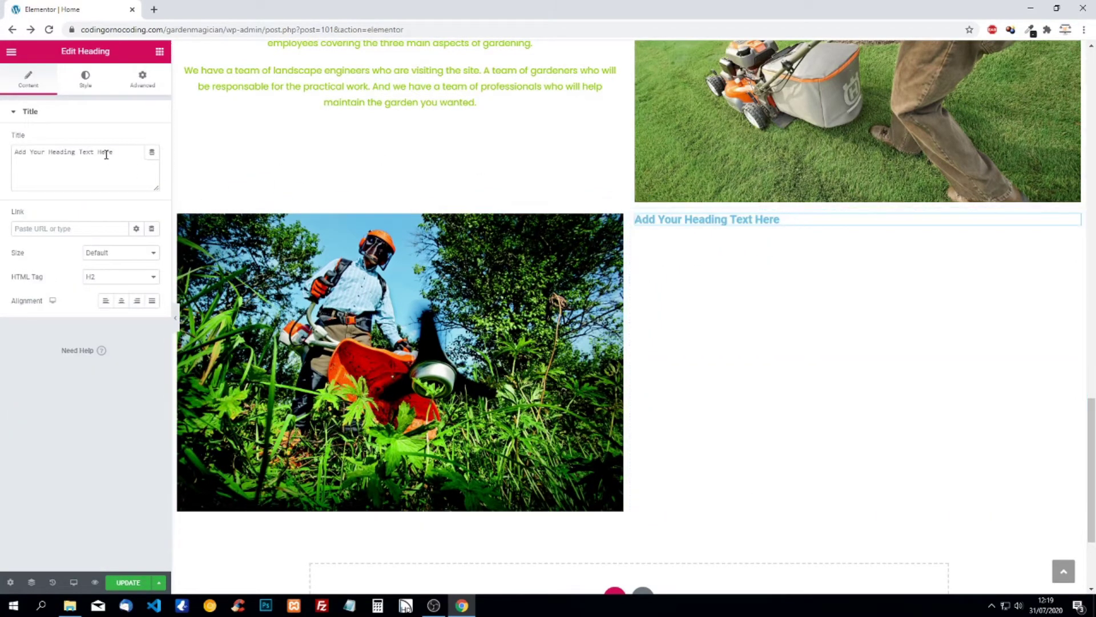
drag(113, 153, 2, 151)
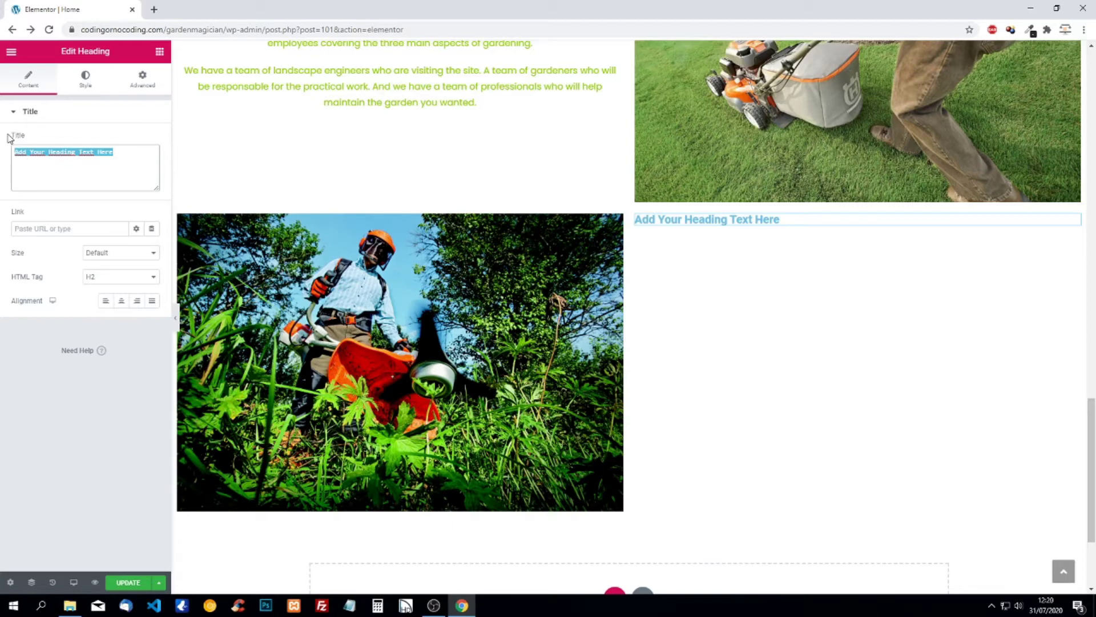
text(Wh)
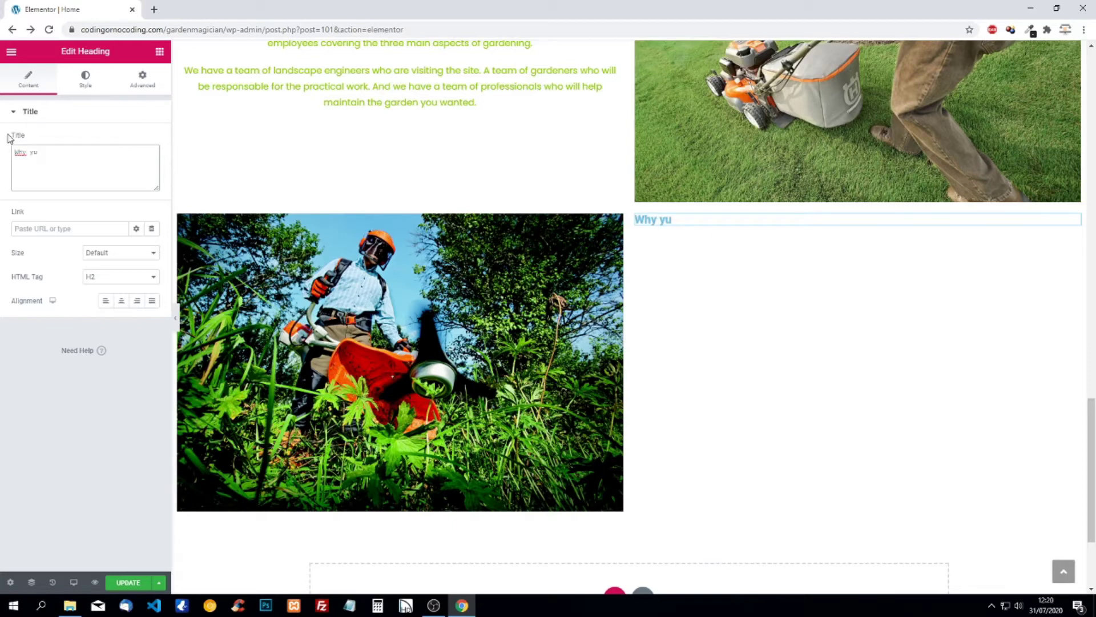
text(y you should cons)
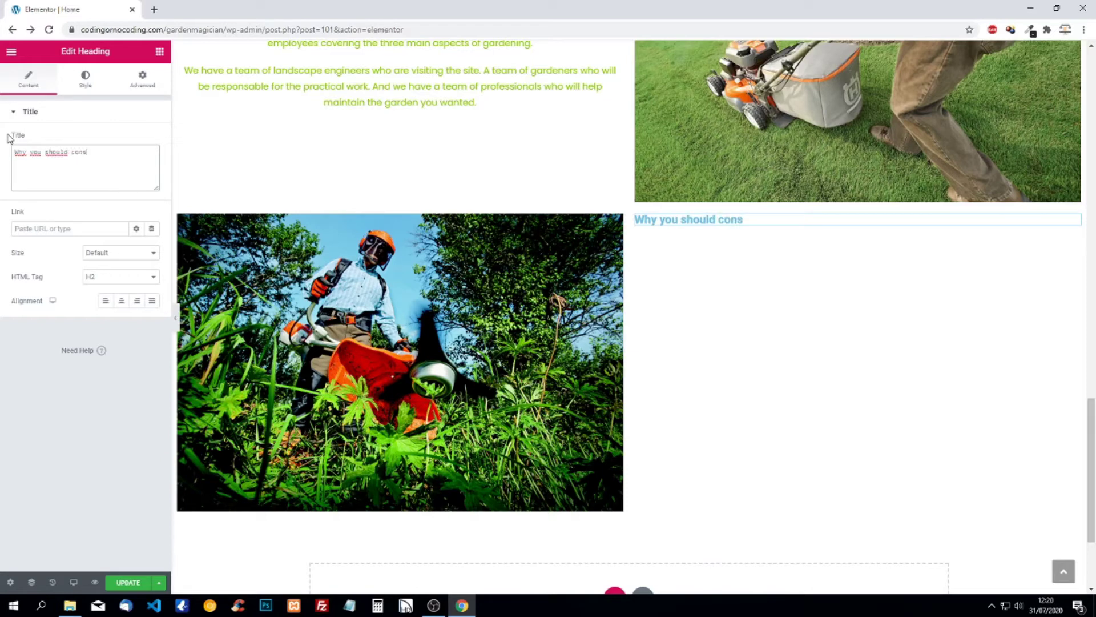
text(ider hiring us?)
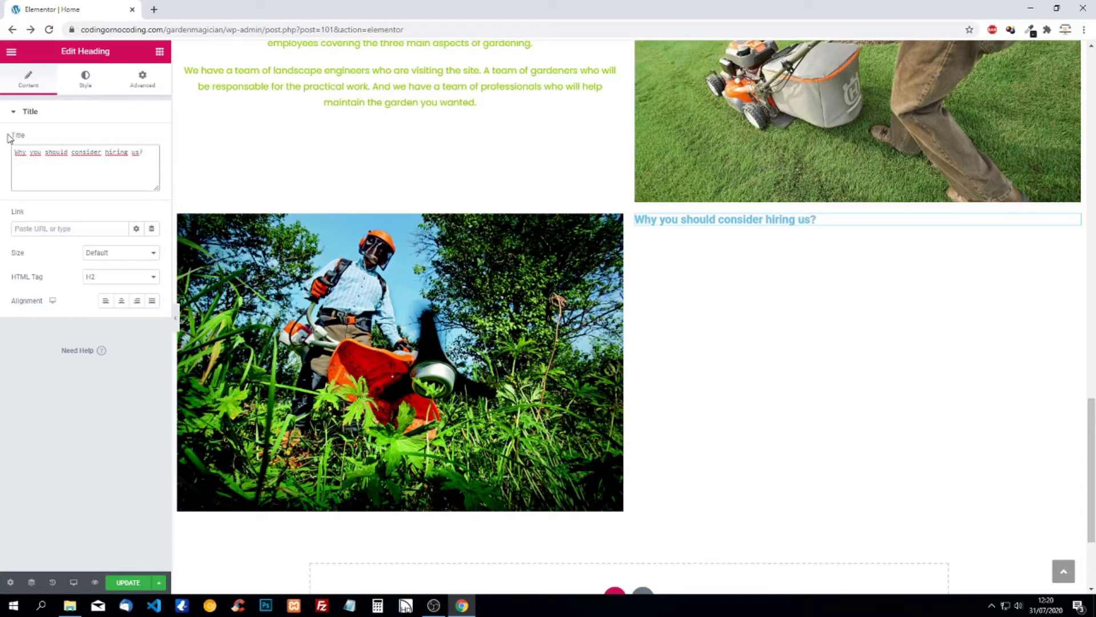
click(121, 301)
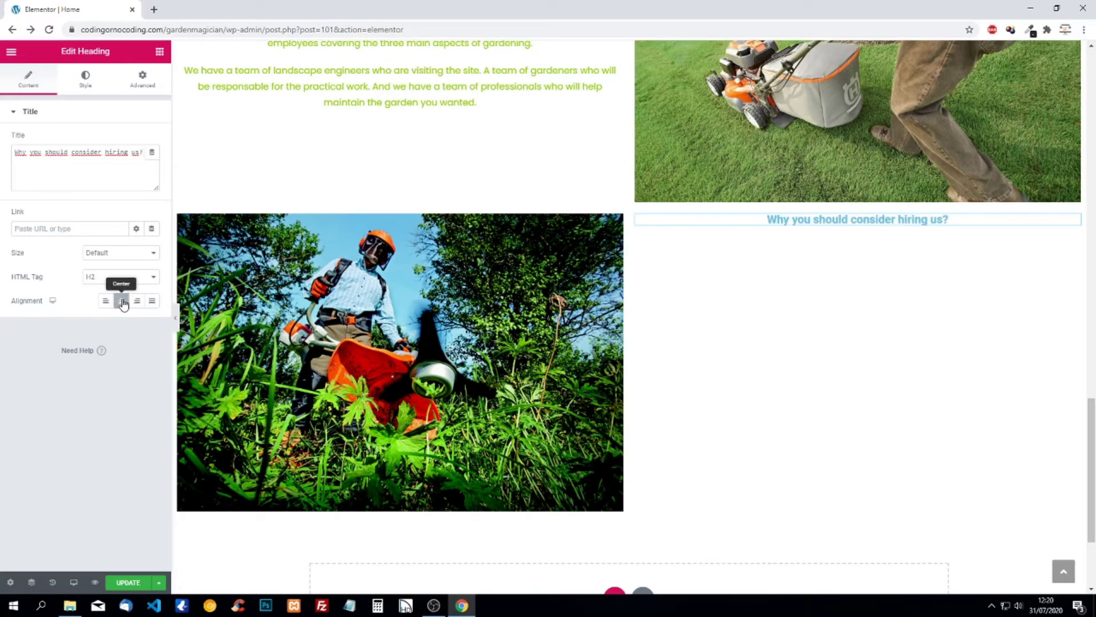
Step: Set the "Why you should consider hiring us?" heading's text color to #8cc100
click(86, 81)
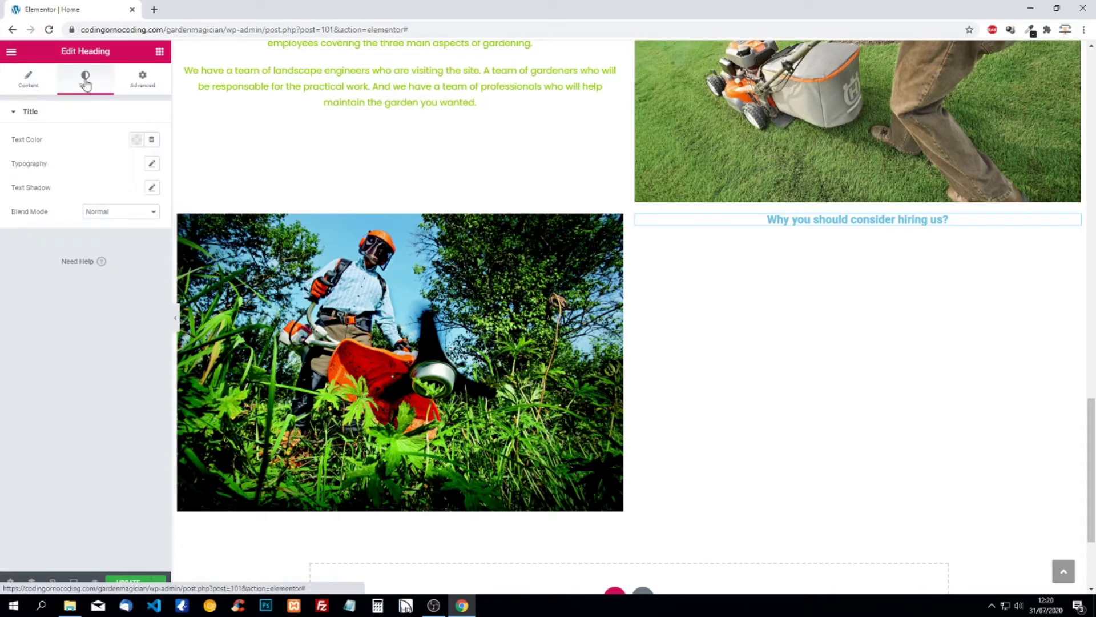
click(137, 142)
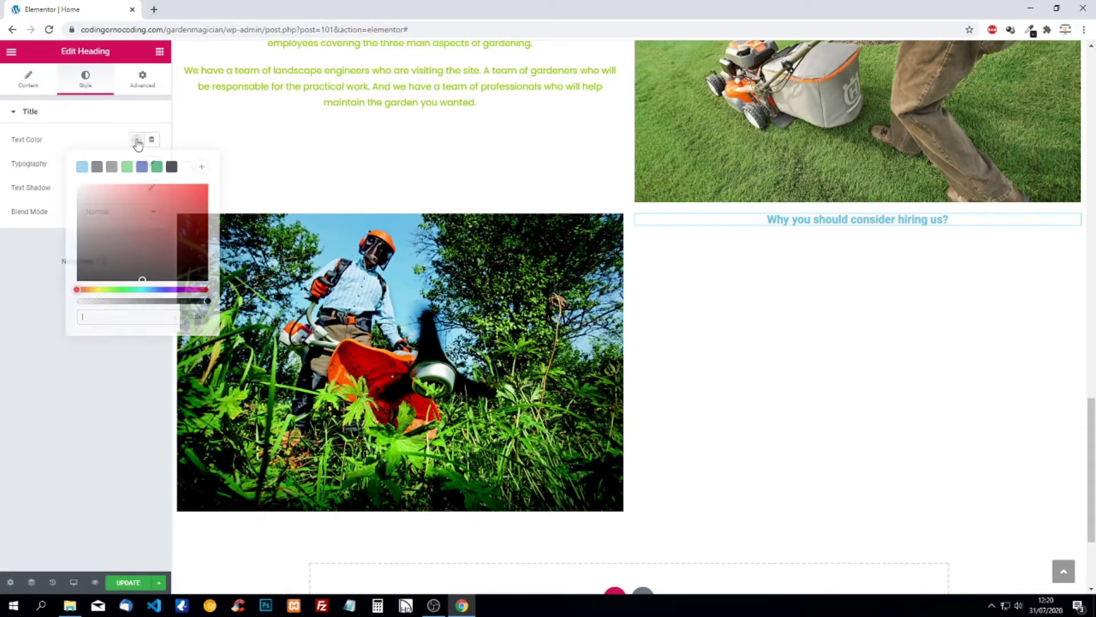
click(144, 315)
text(#8cc100)
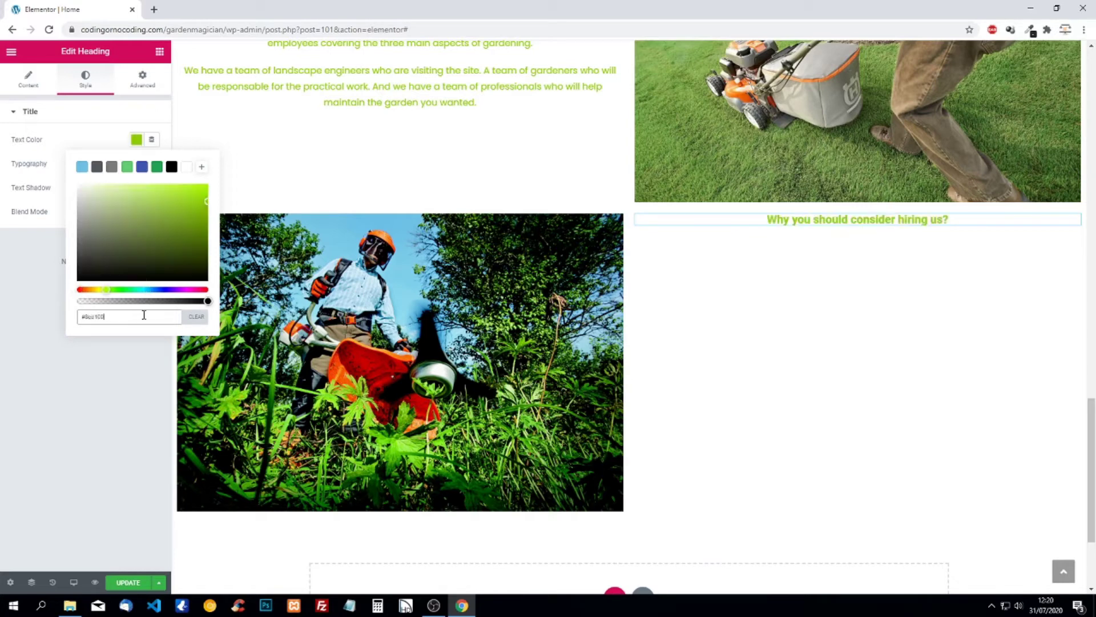
click(101, 378)
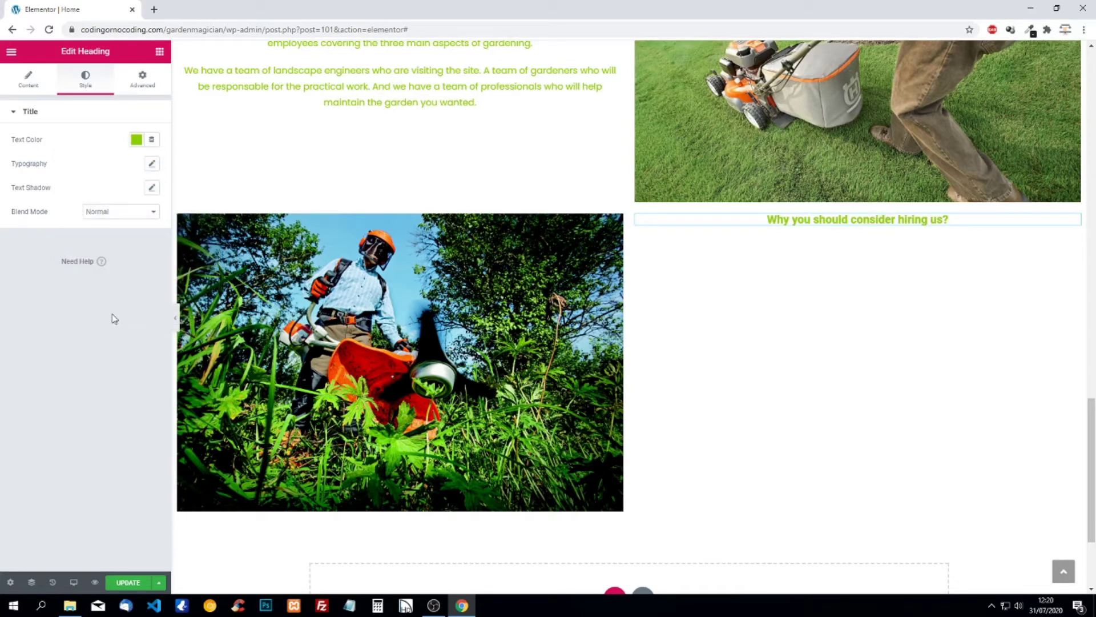
Step: Set the "Why you should consider hiring us?" heading's font to Poppins at 50 px
click(151, 164)
click(124, 194)
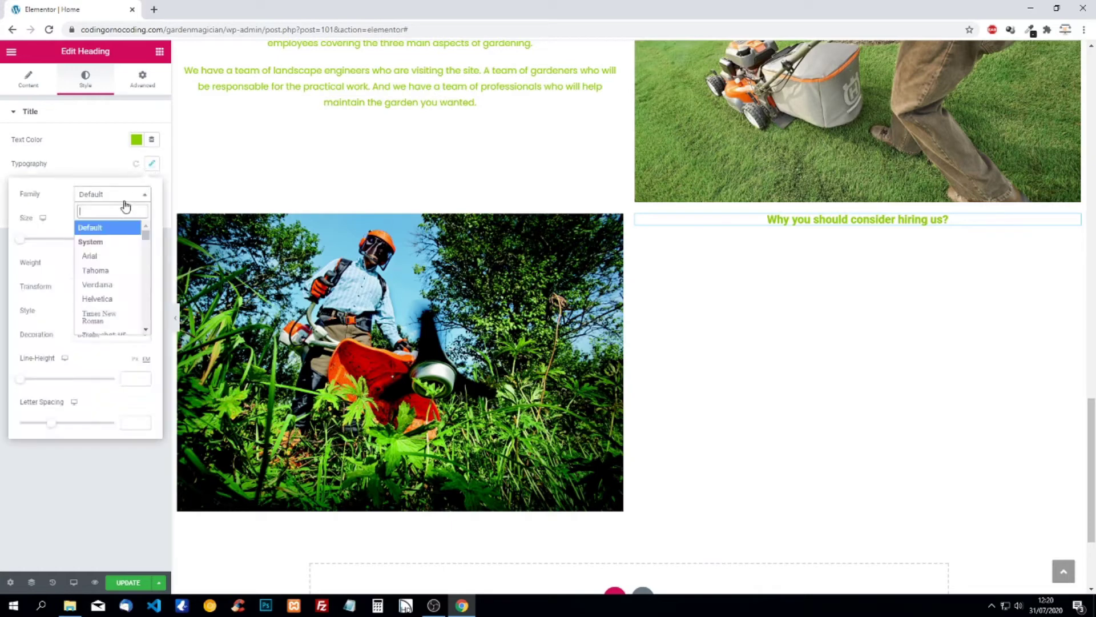
text(popp)
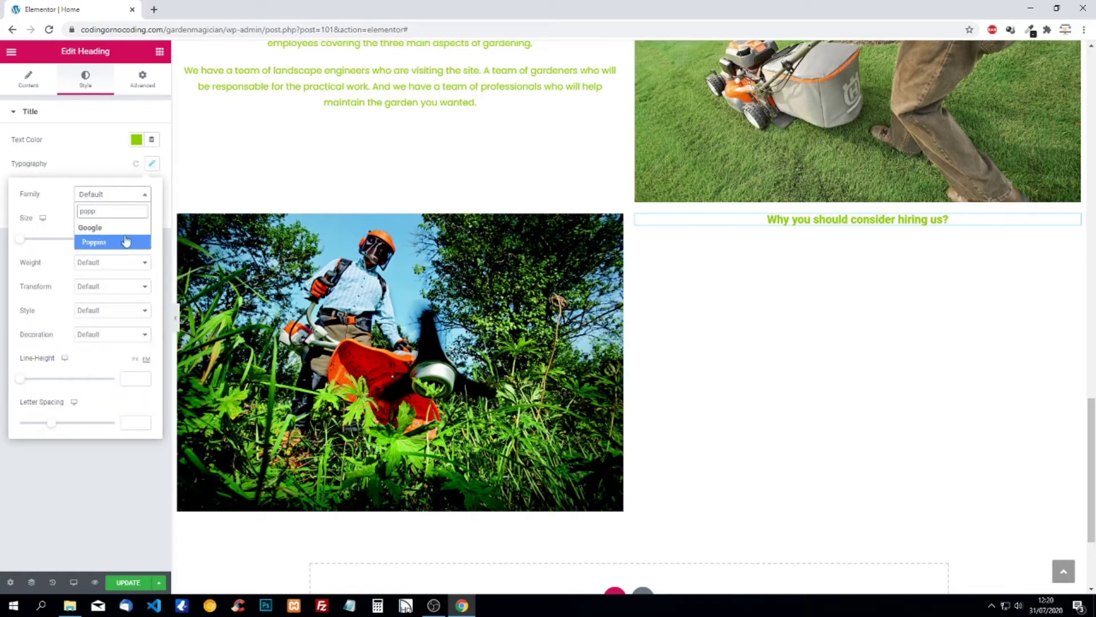
click(124, 241)
click(128, 240)
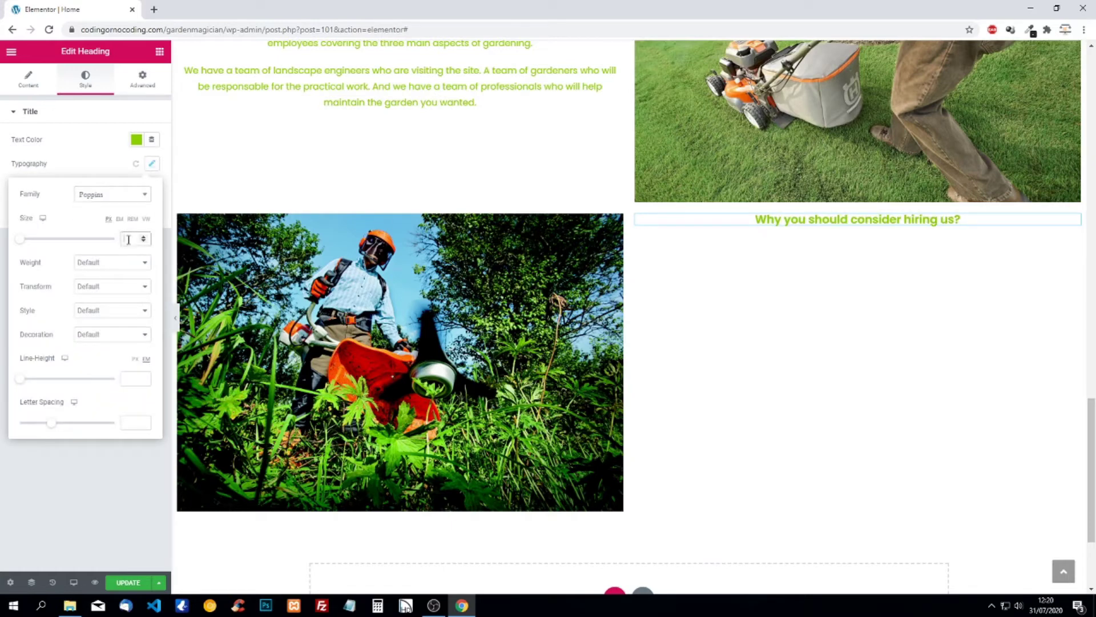
text(50)
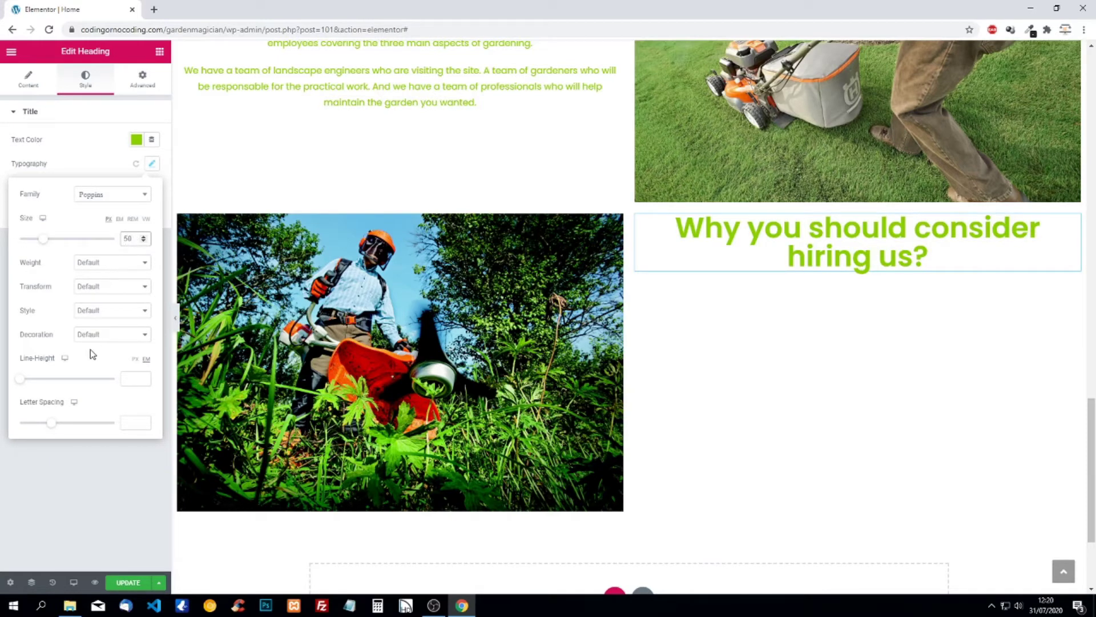
click(85, 158)
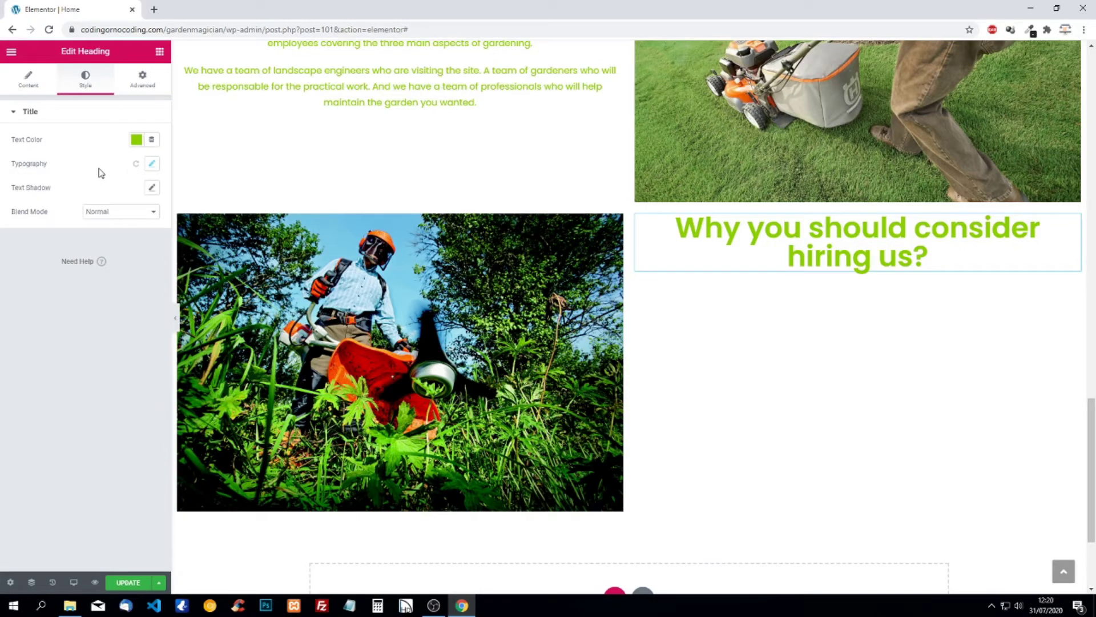
Step: Add a second heading reading "Professional Team" below "Why you should consider hiring us?"
click(160, 51)
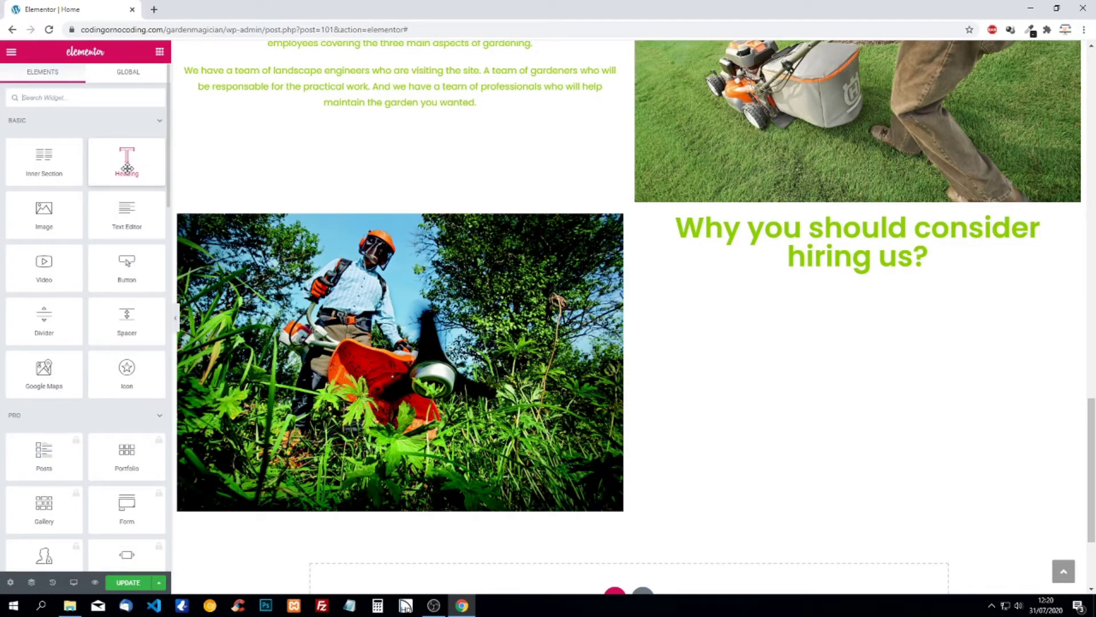
drag(127, 168, 851, 273)
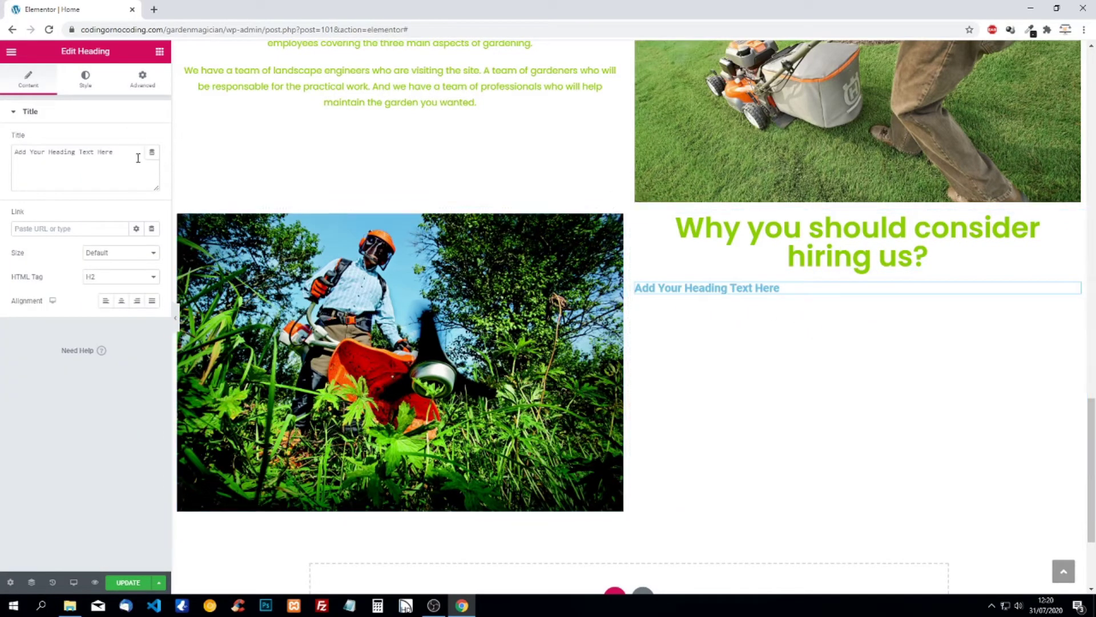
drag(137, 153, 2, 155)
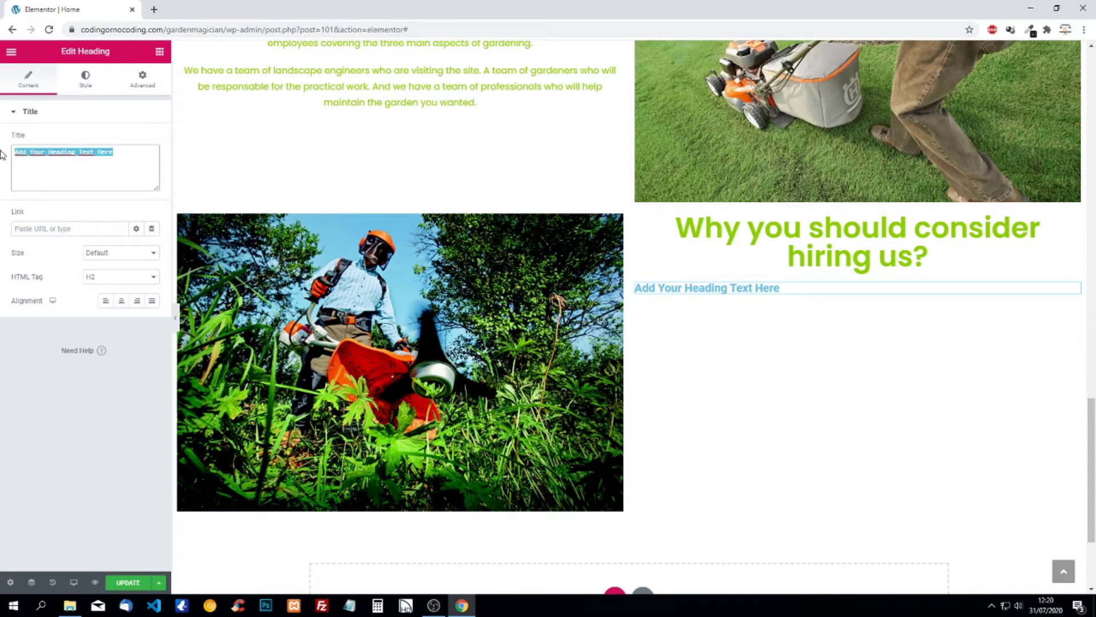
text(Professional )
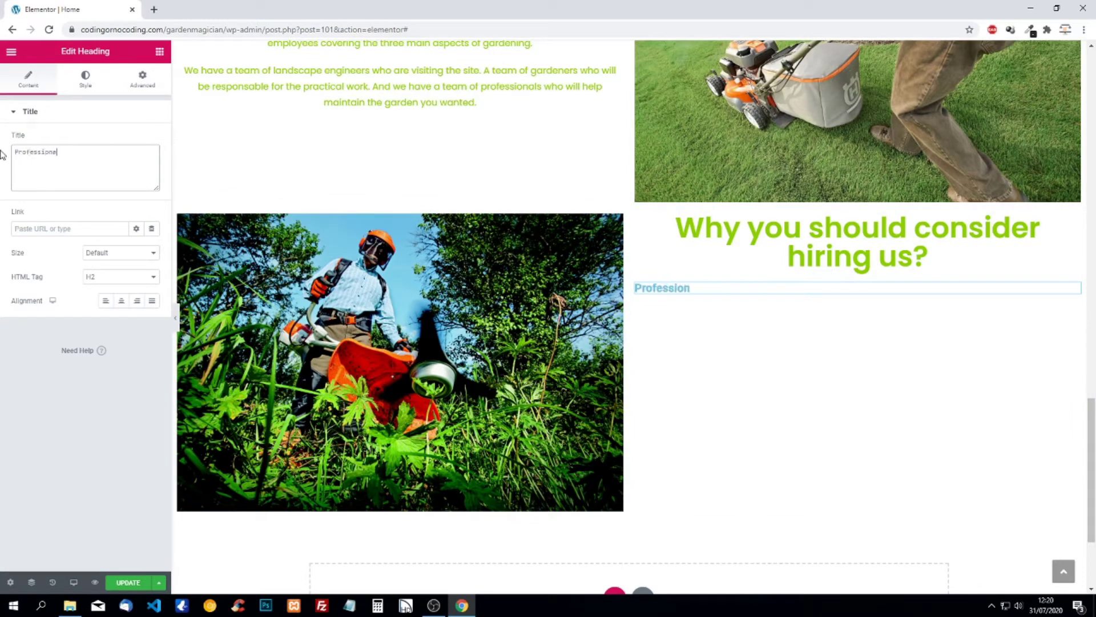
text(Team)
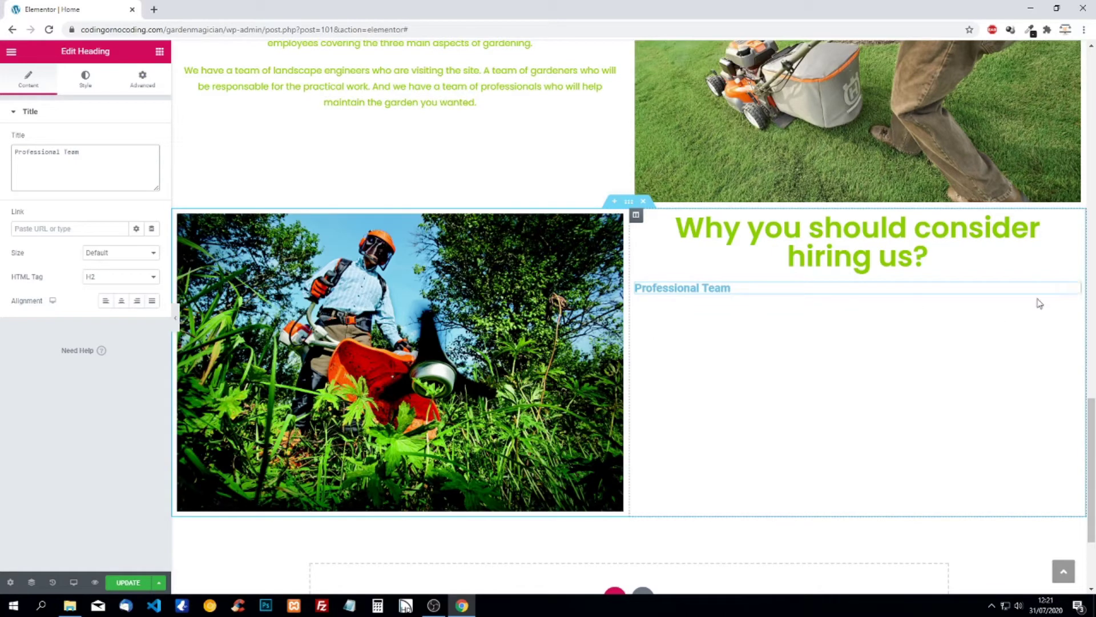
Step: Copy the "Professional Team" heading and paste it twice into the same column
right_click(1072, 289)
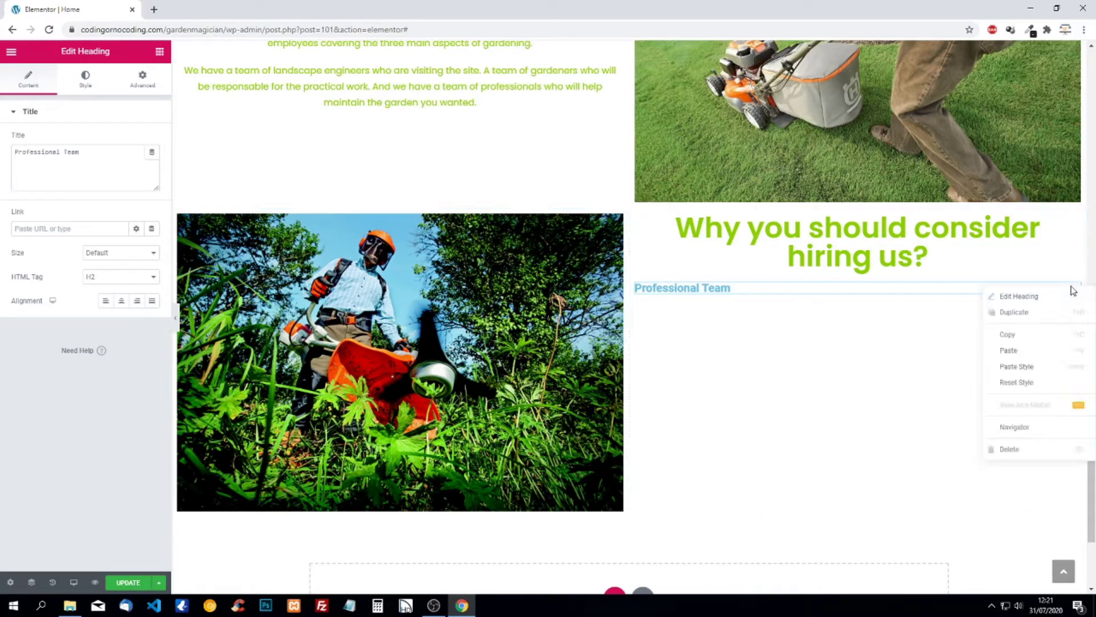
click(1022, 334)
right_click(674, 325)
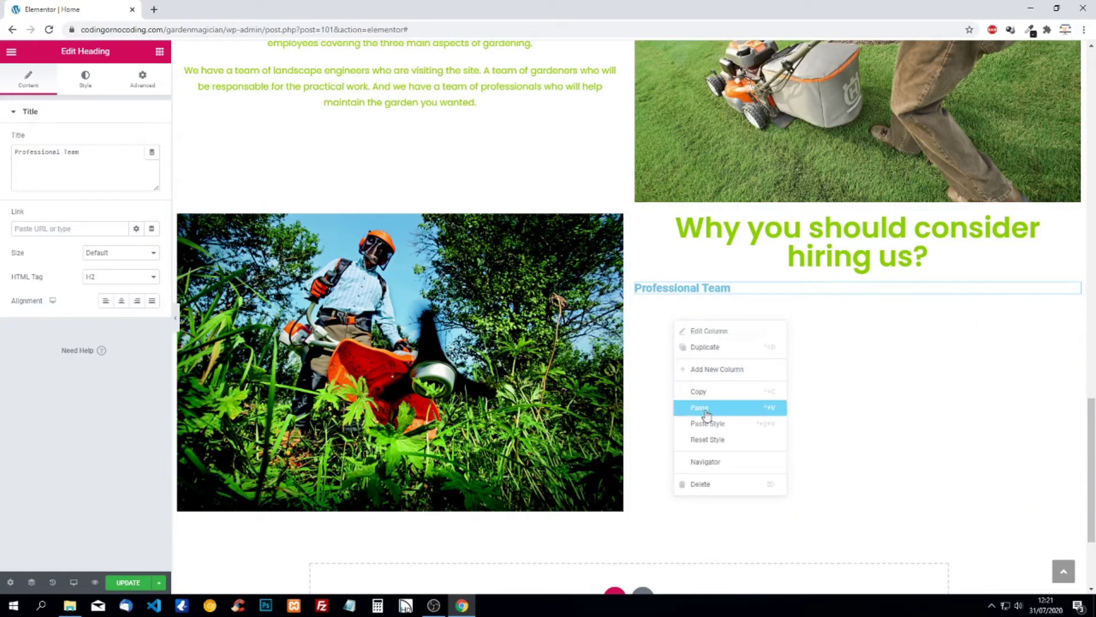
click(705, 406)
right_click(706, 346)
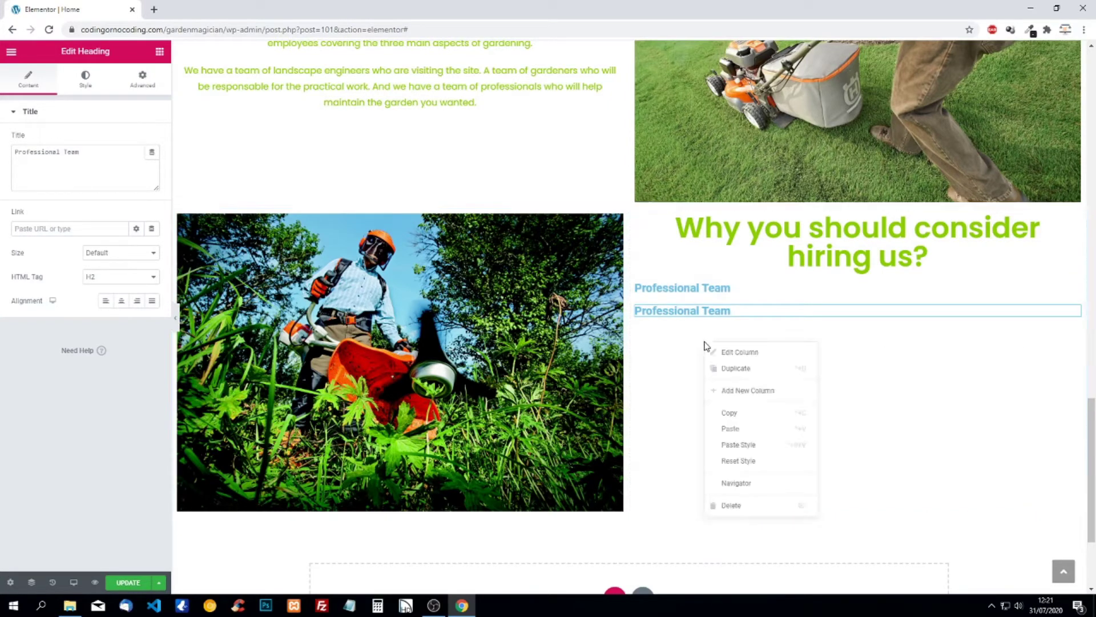
click(727, 426)
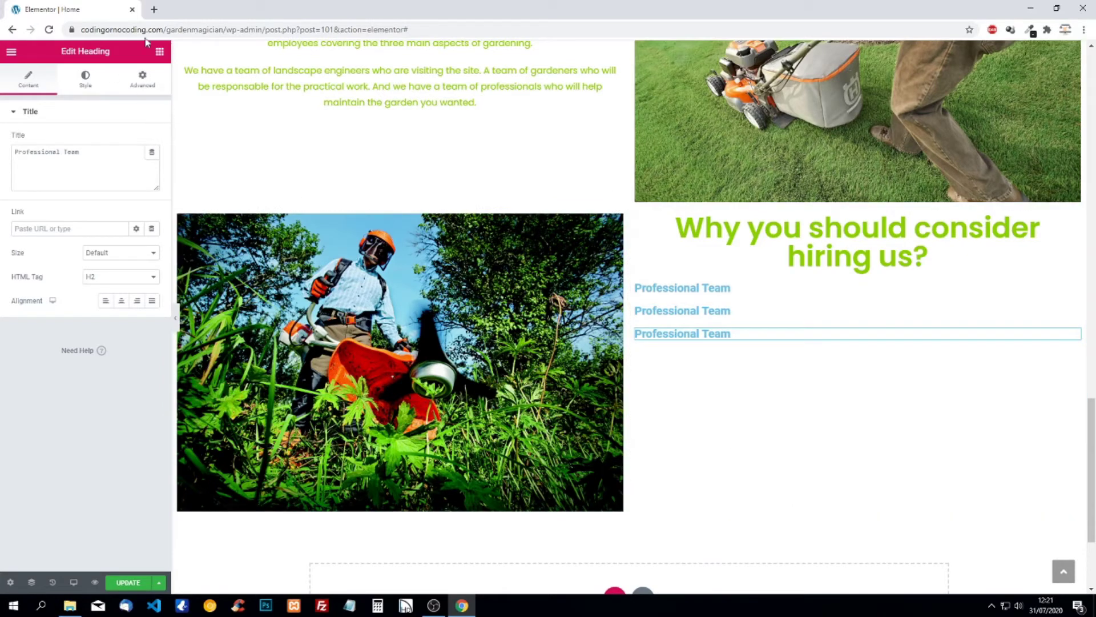
Step: Place a Text Editor widget directly below the first "Professional Team" heading
click(159, 51)
drag(126, 214, 711, 290)
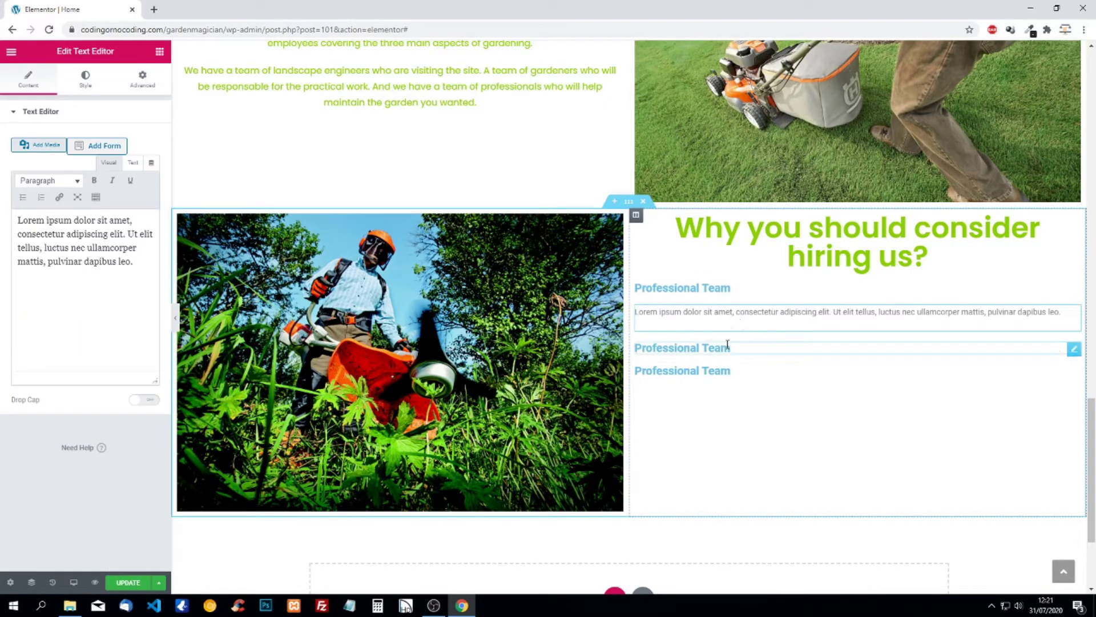
Step: Delete the two duplicate "Professional Team" headings below the text block
right_click(1072, 350)
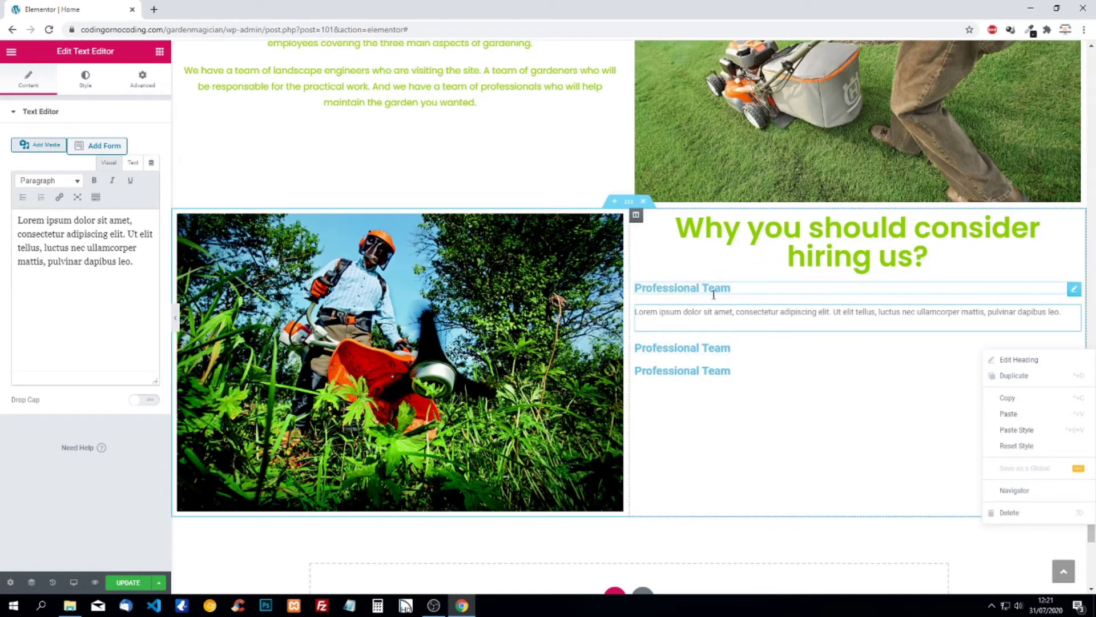
click(1014, 512)
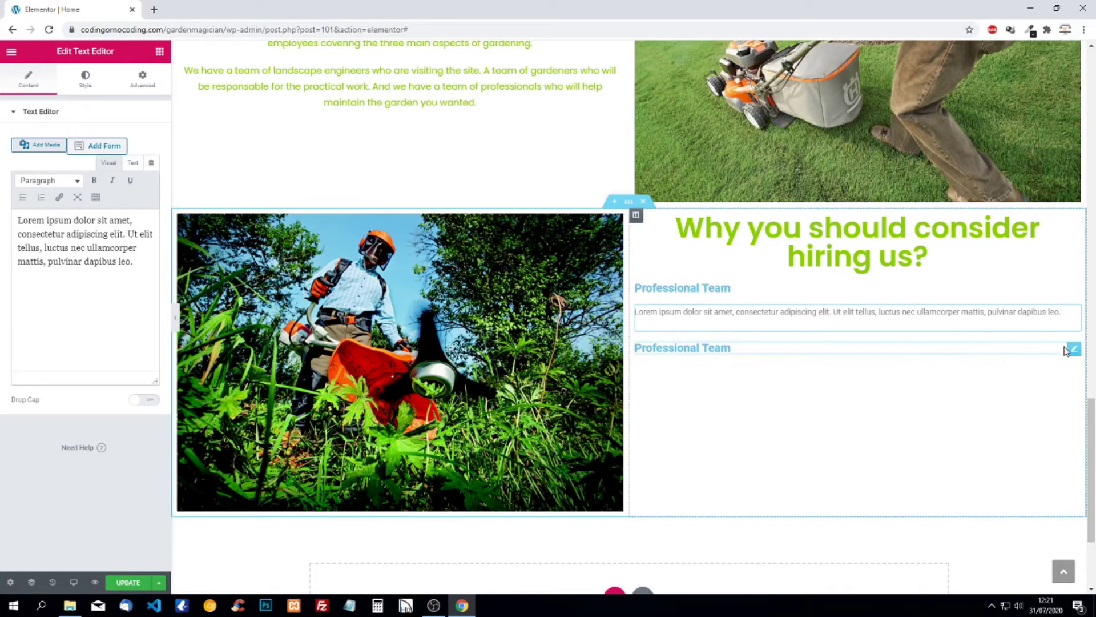
right_click(1075, 354)
click(1025, 513)
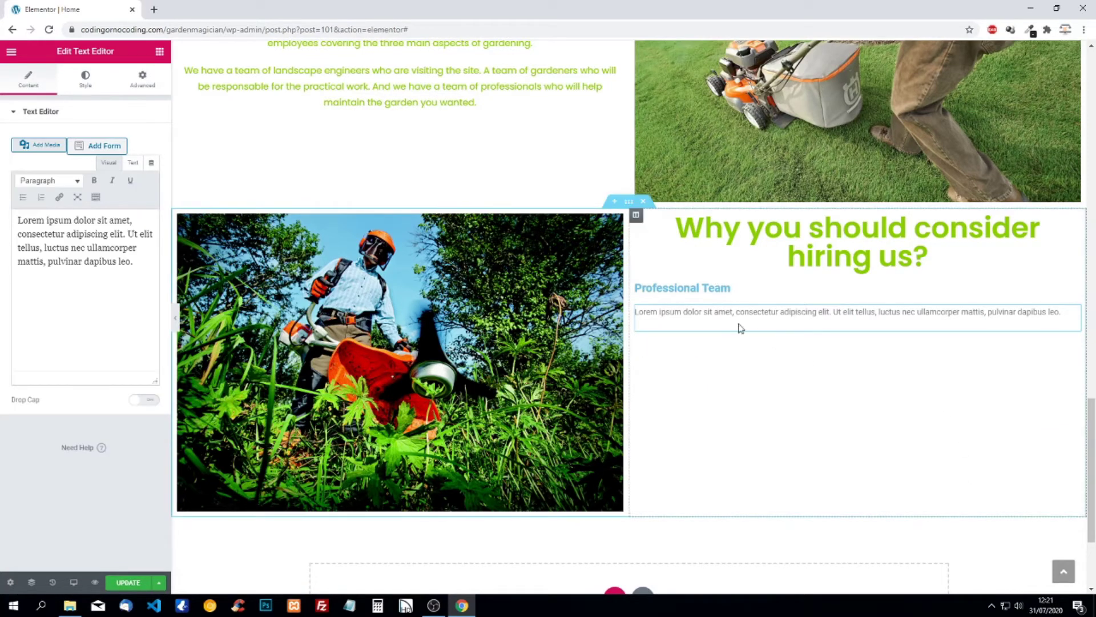
Step: Set the "Professional Team" heading's text color to black (#000000)
click(681, 287)
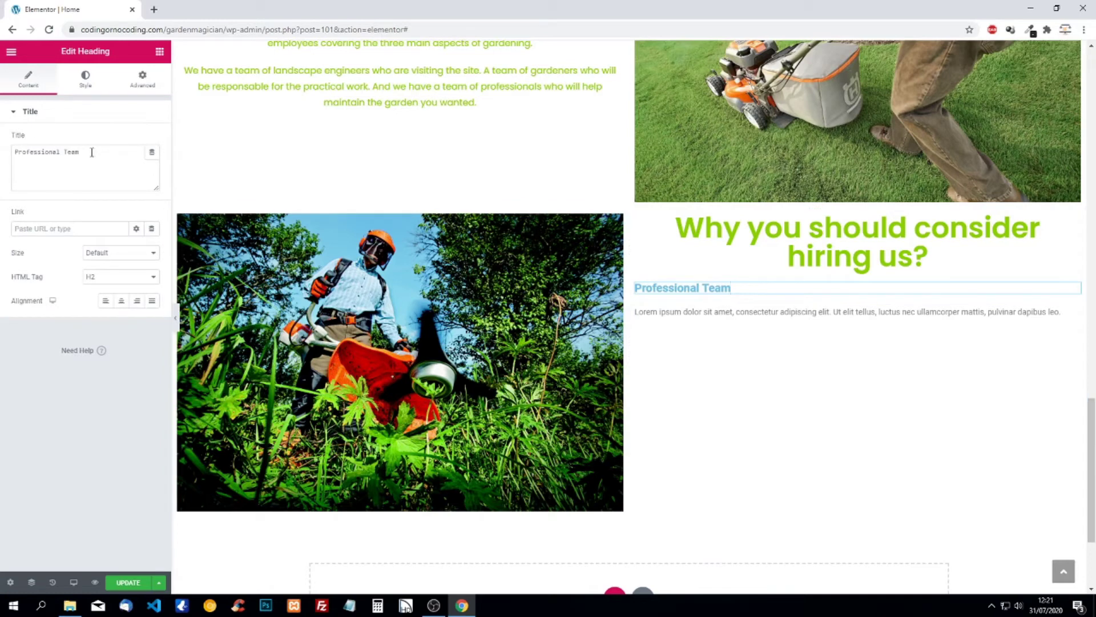
click(85, 79)
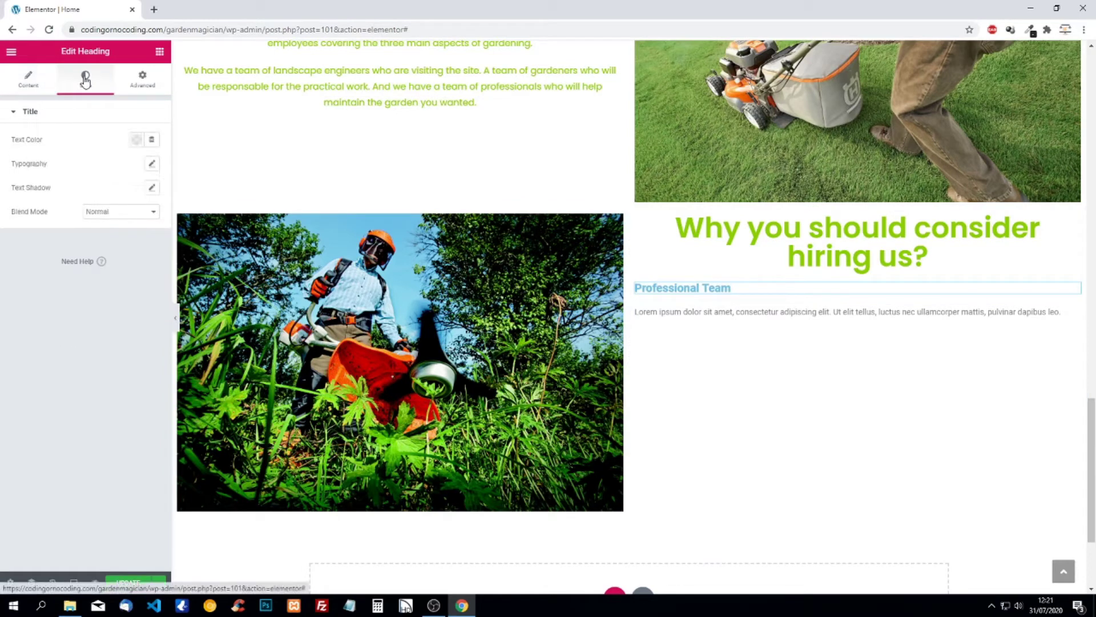
click(136, 140)
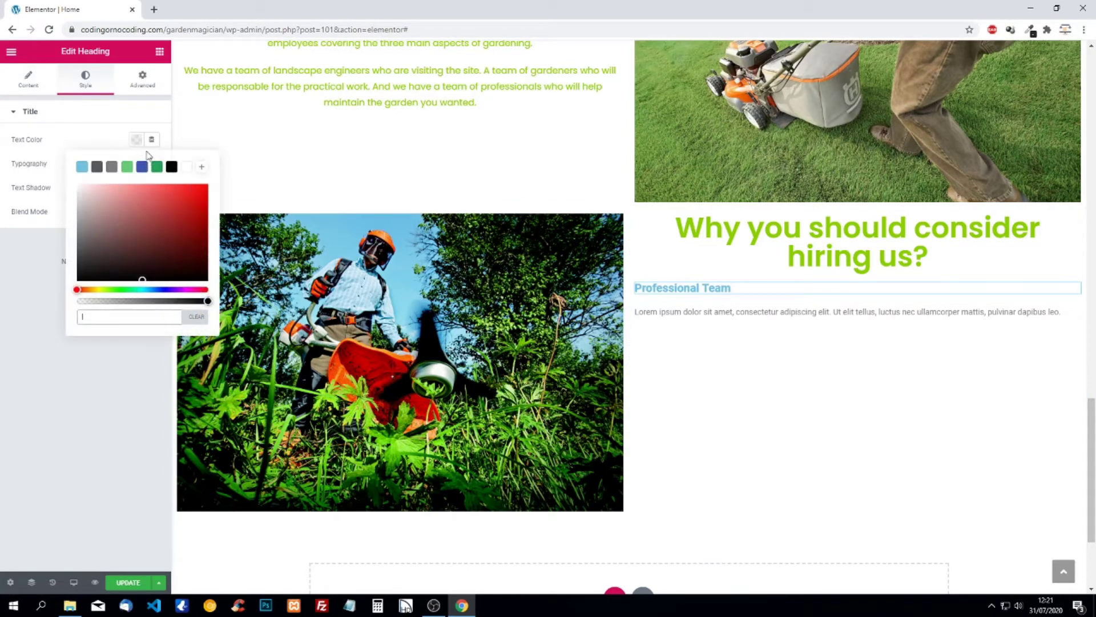
click(172, 167)
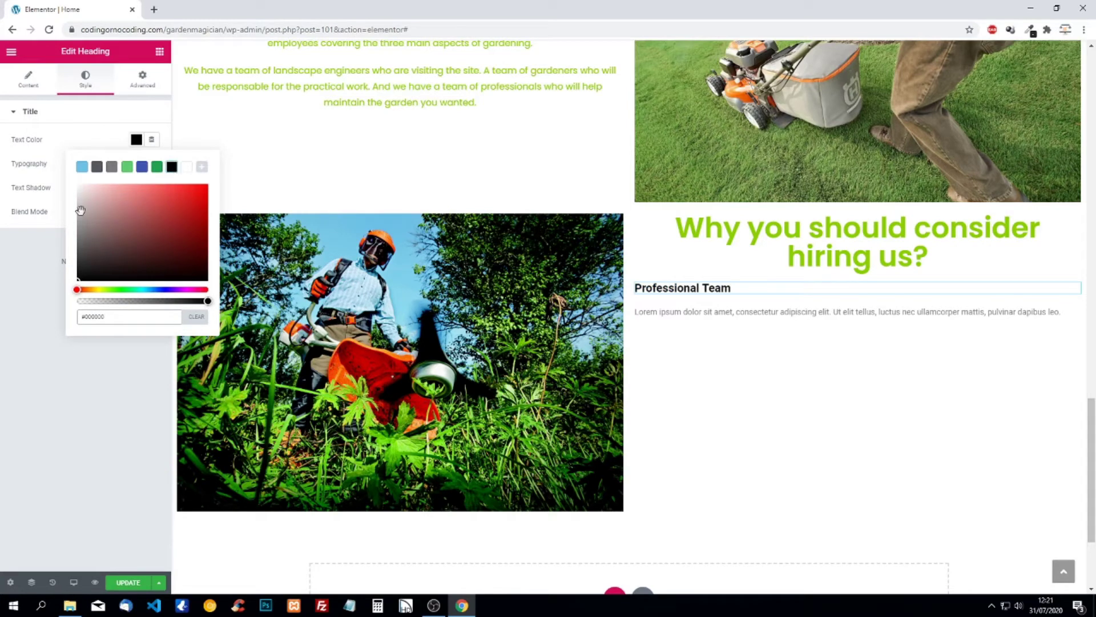
click(9, 303)
Step: Set the "Professional Team" heading's typography to the Poppins font family at size 22 px
click(150, 166)
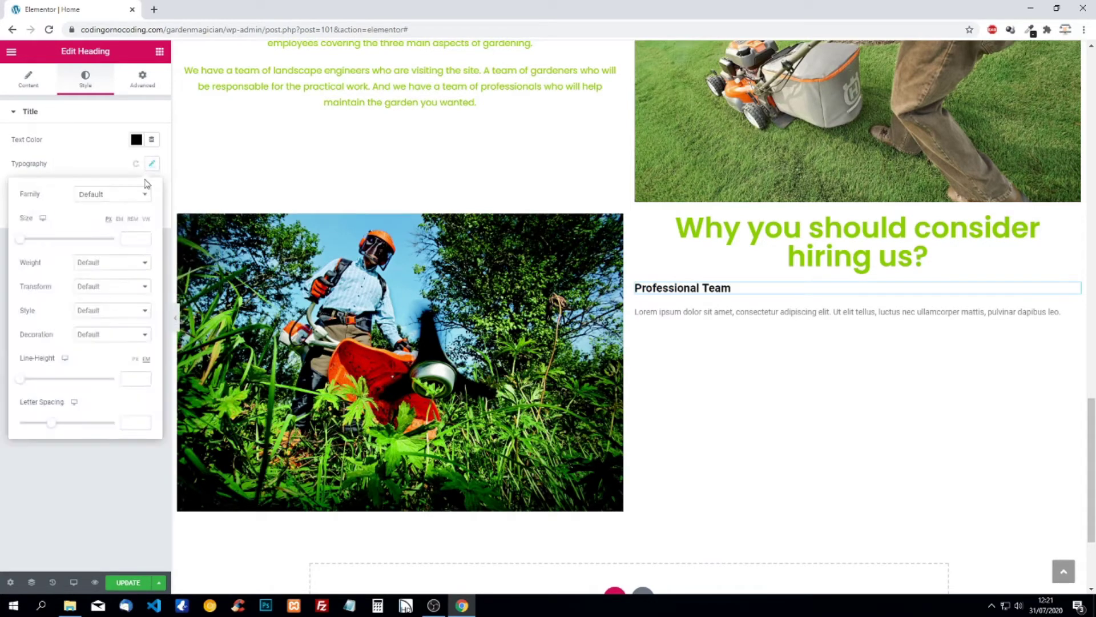
click(120, 199)
text(popp)
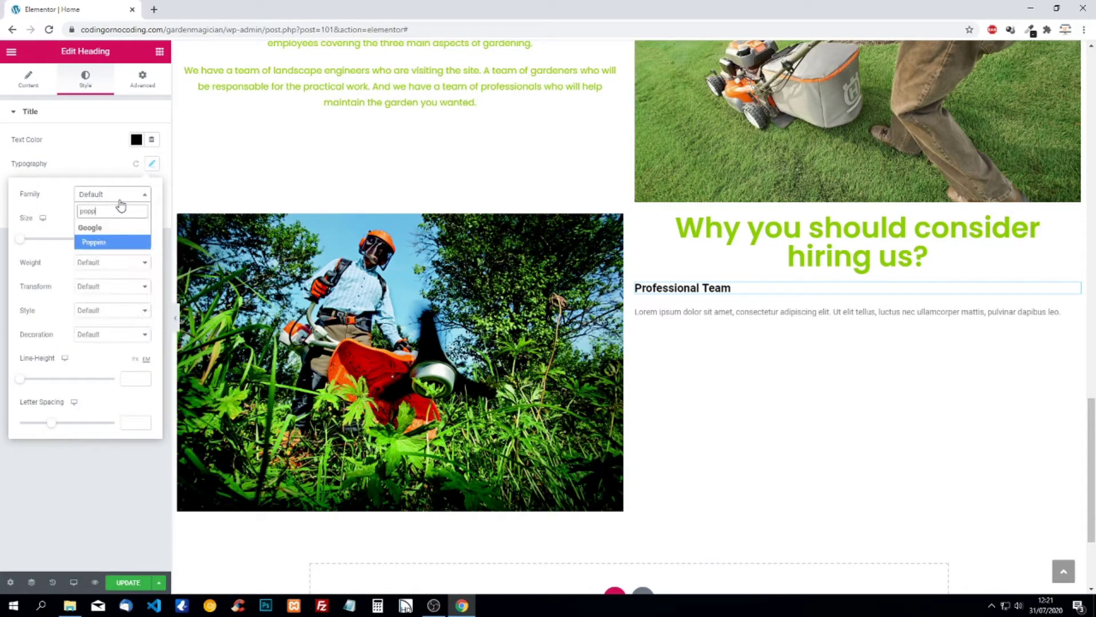
click(126, 240)
click(134, 238)
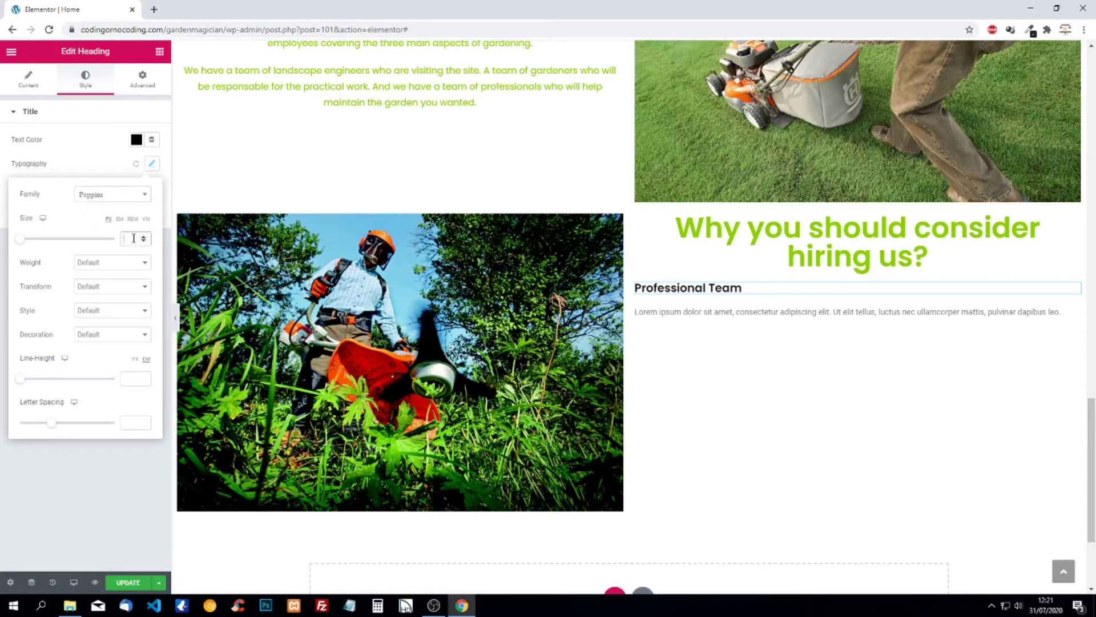
text(20)
key(BackSpace)
text(2)
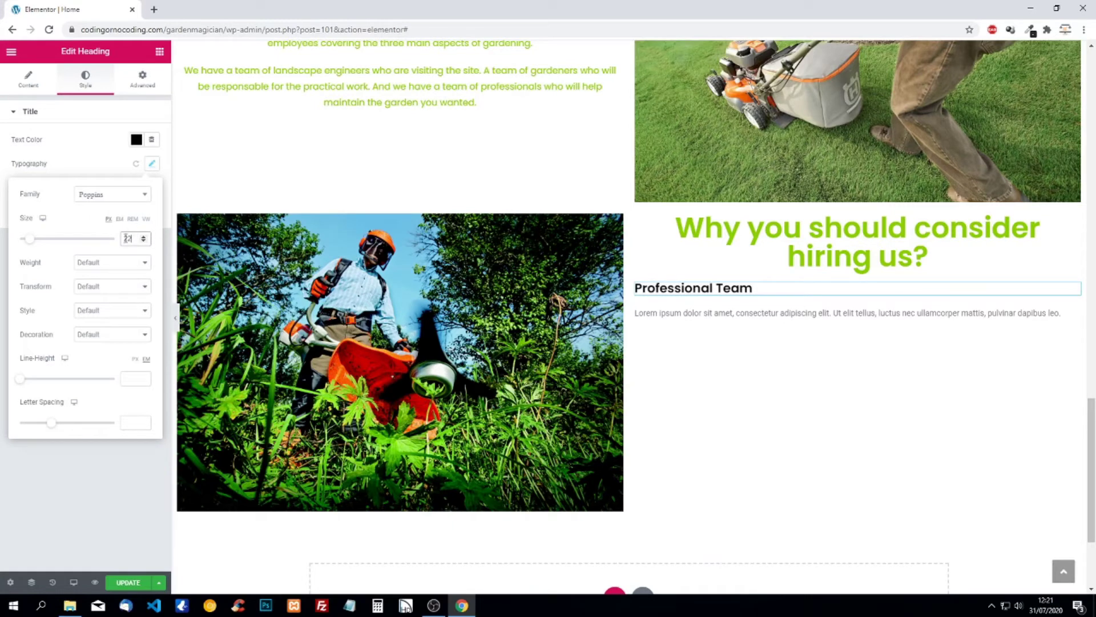
click(85, 158)
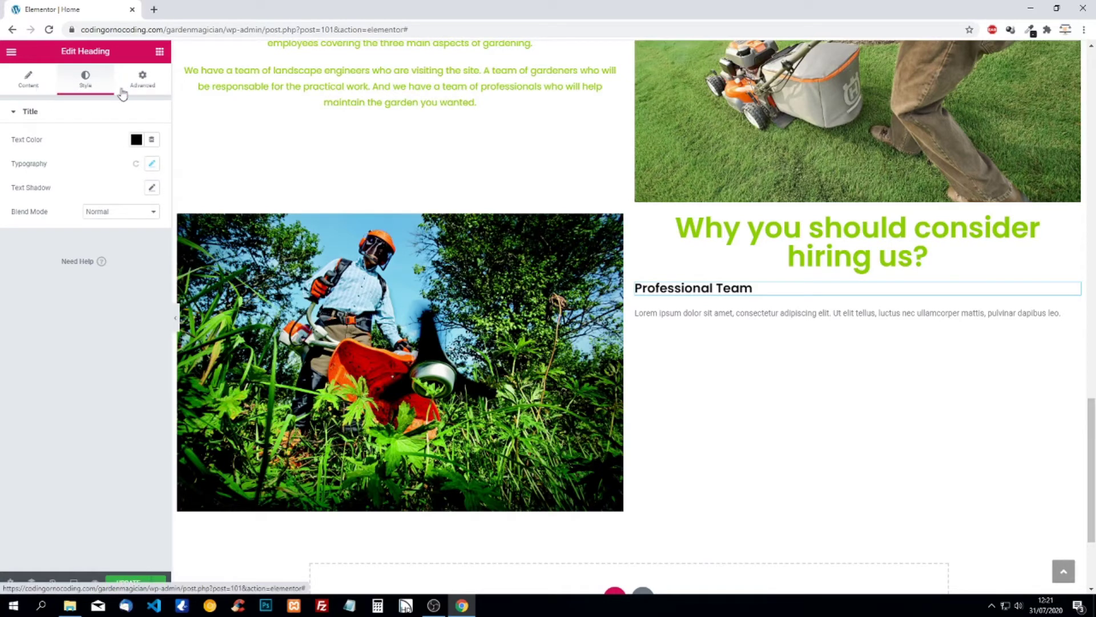
Step: Center-align the "Professional Team" heading within its column
click(141, 89)
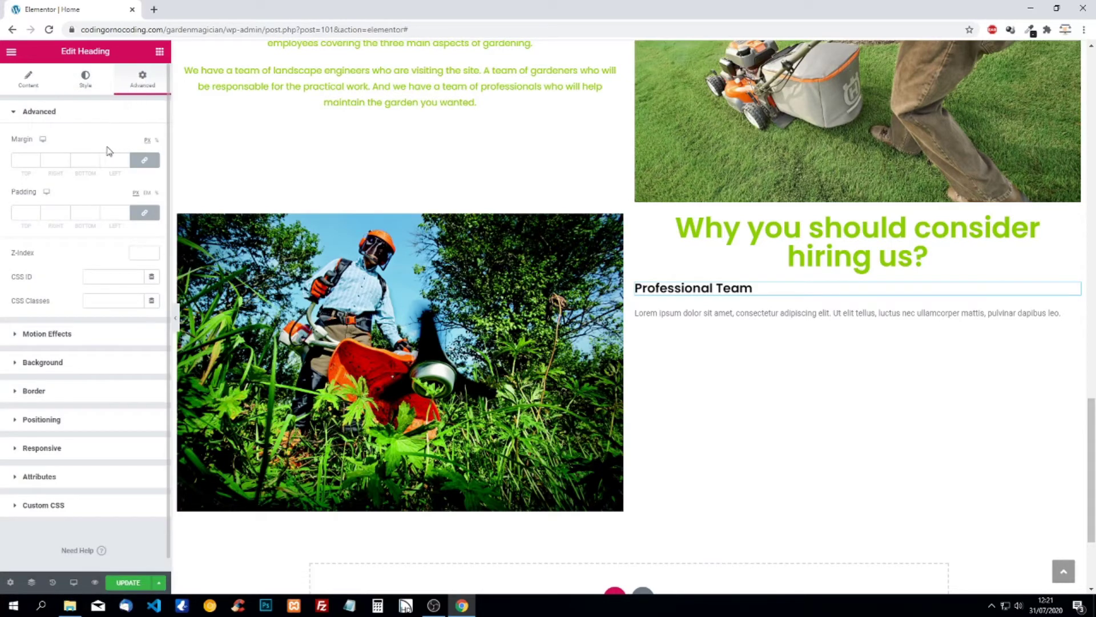
click(32, 84)
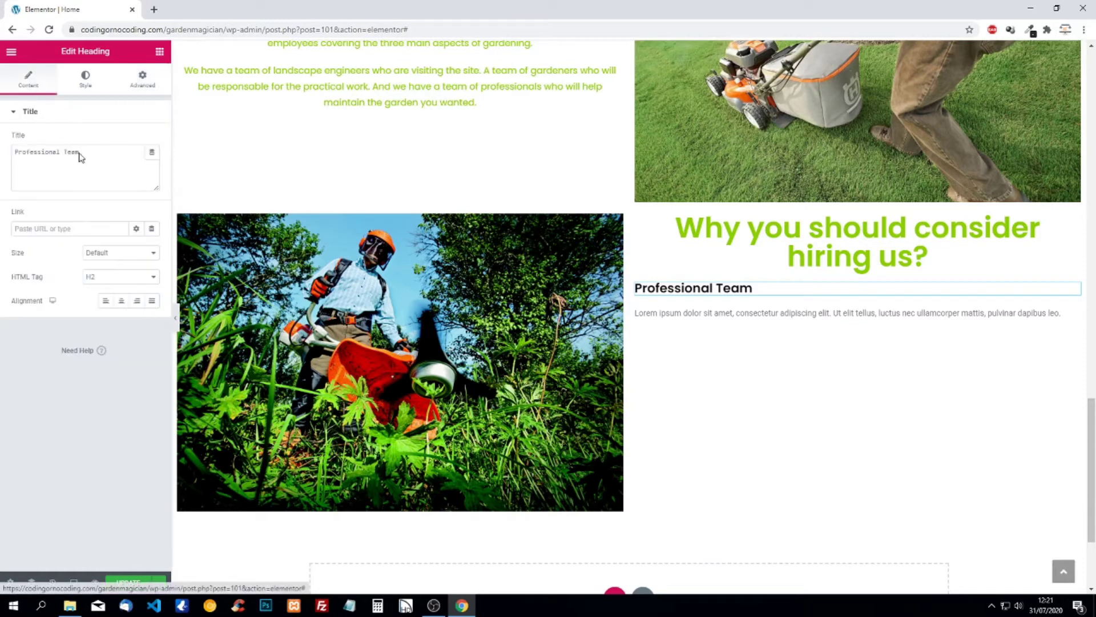
click(121, 302)
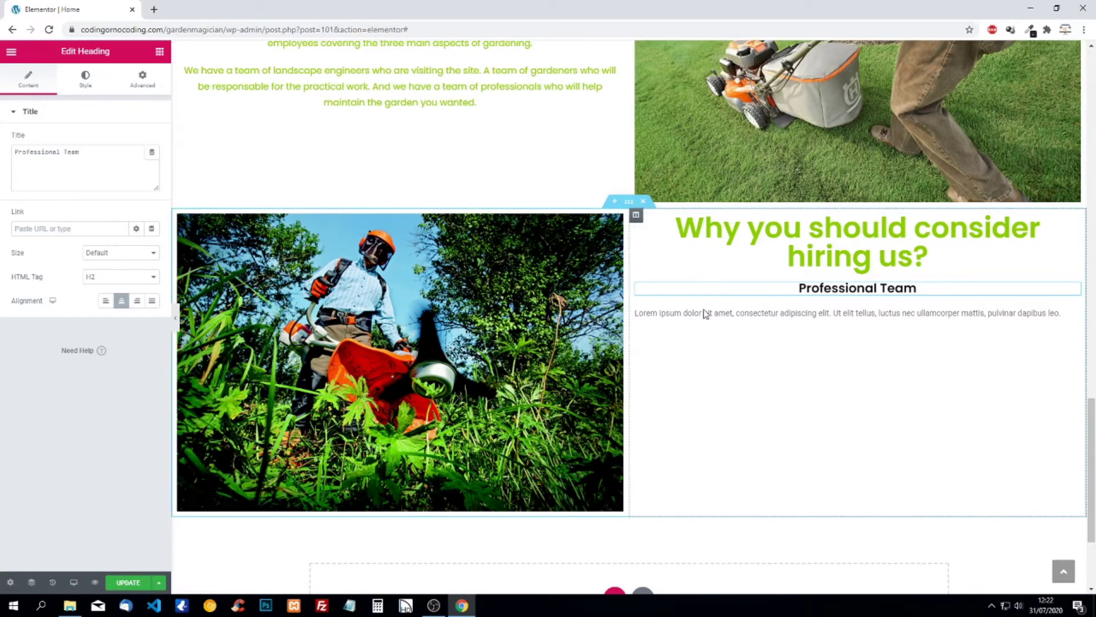
Step: Replace the placeholder text with "Offering you a professional plan. We help decide what plants and trees to choose according to the climate and orientation of the garden."
click(738, 312)
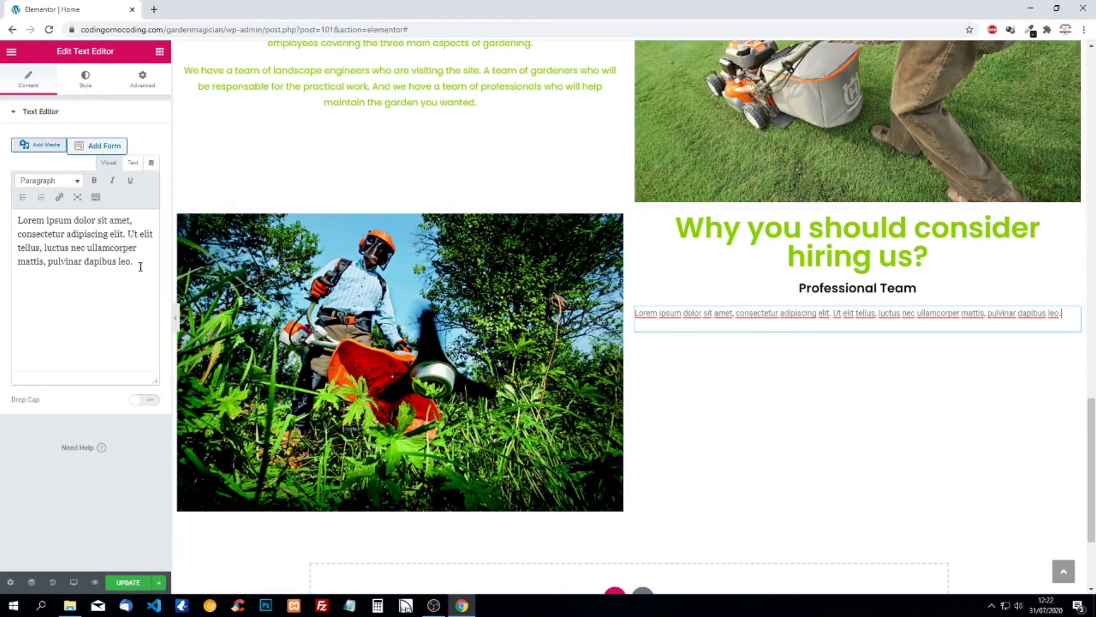
drag(140, 266, 5, 215)
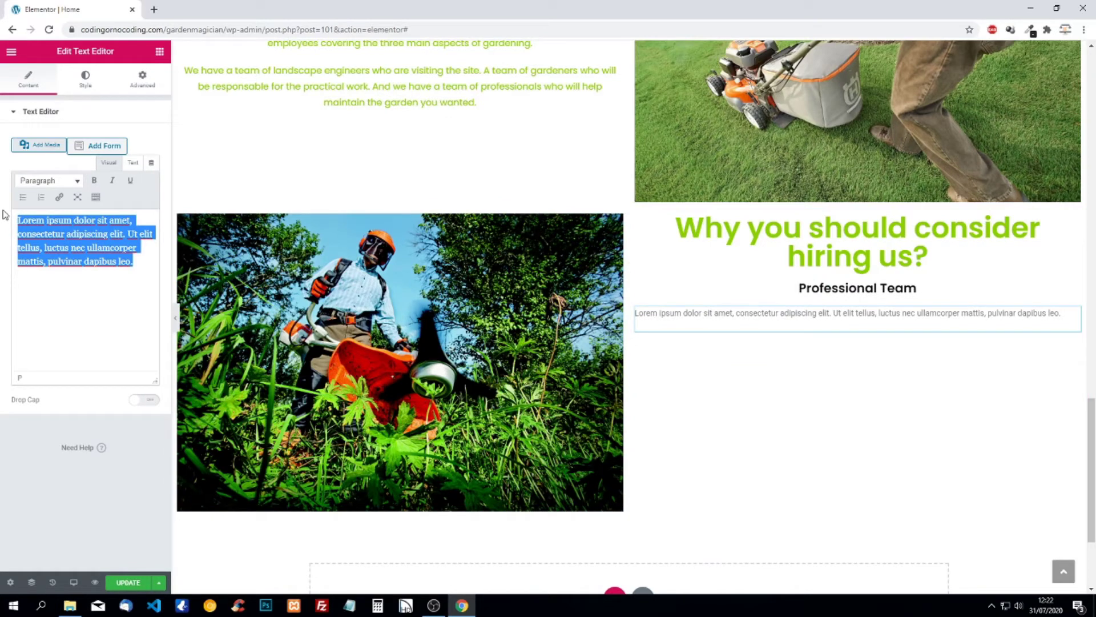
text(Offering yo)
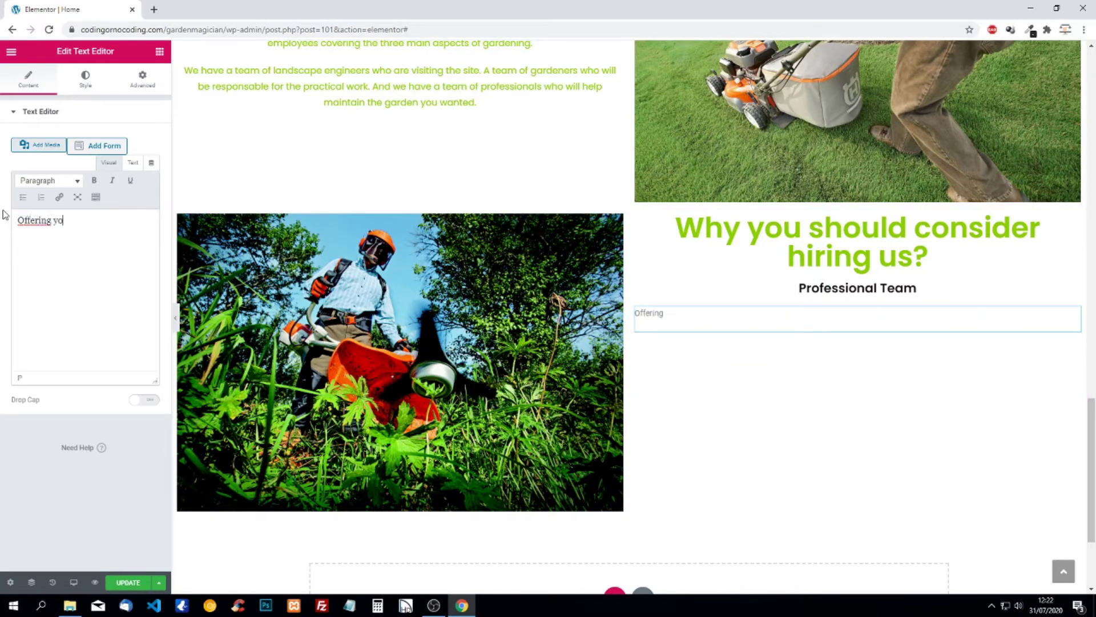
text(u a profession)
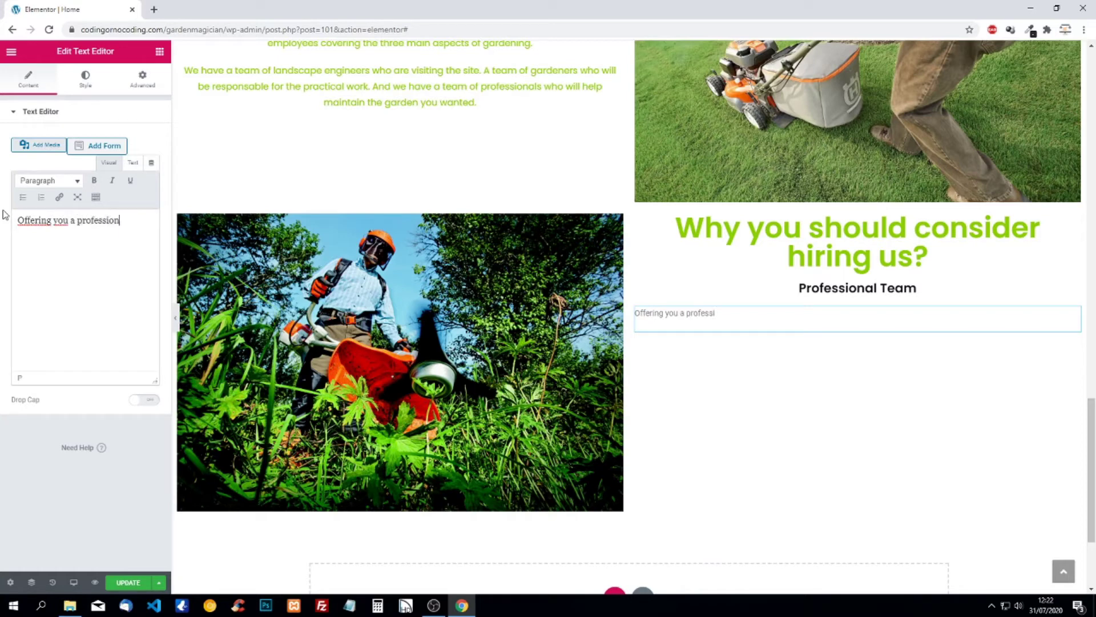
text(al plan. We help decide)
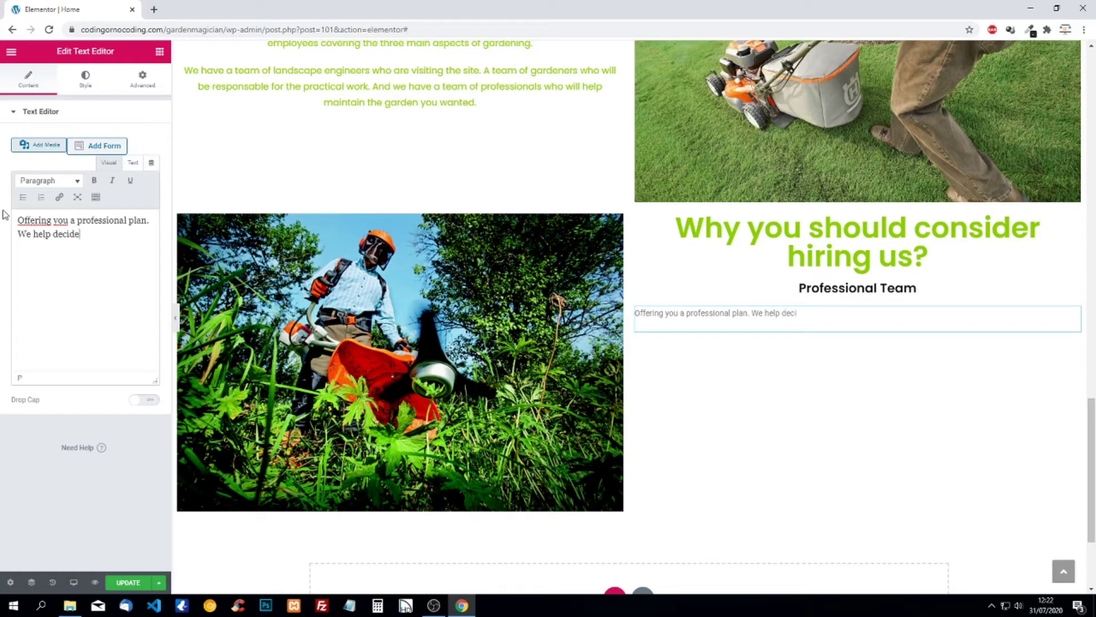
text( what plants a)
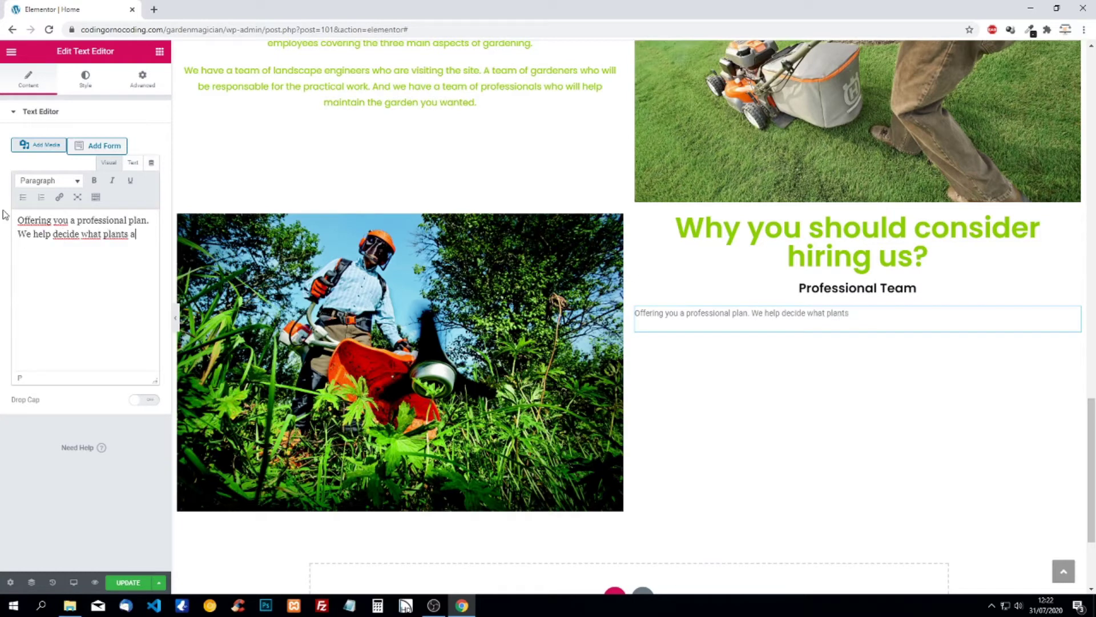
text(nd trees to ch)
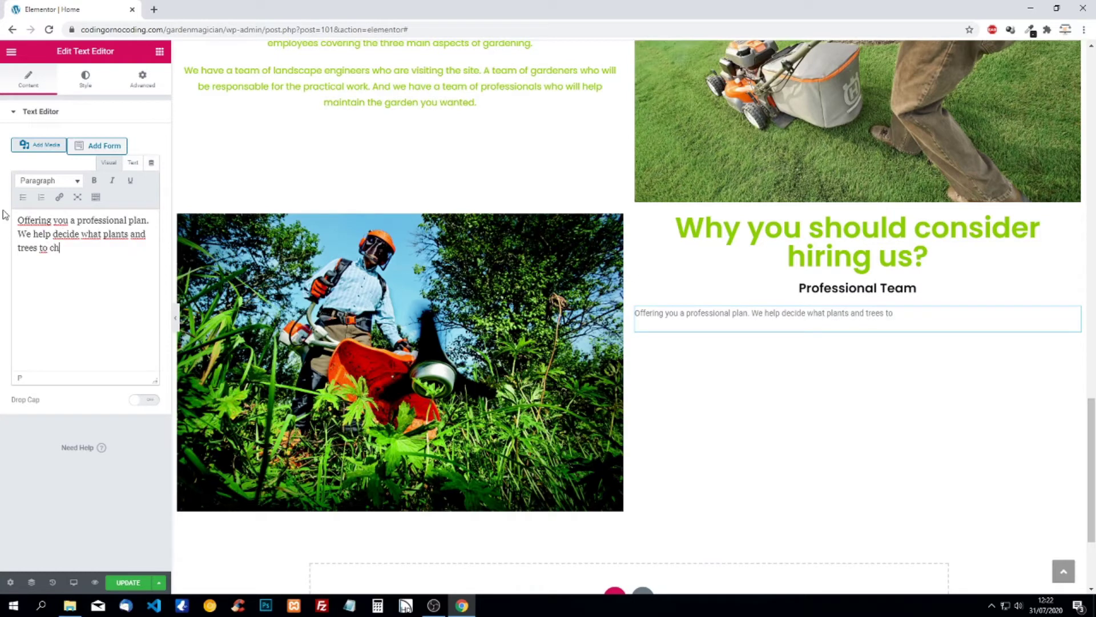
text(oose according)
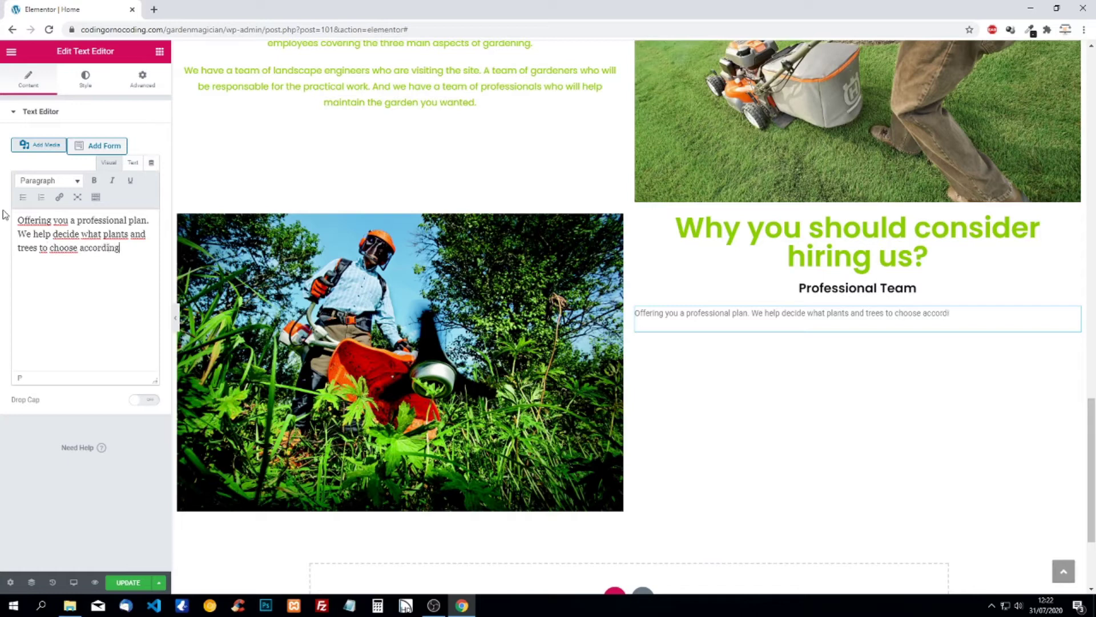
text( to the climate )
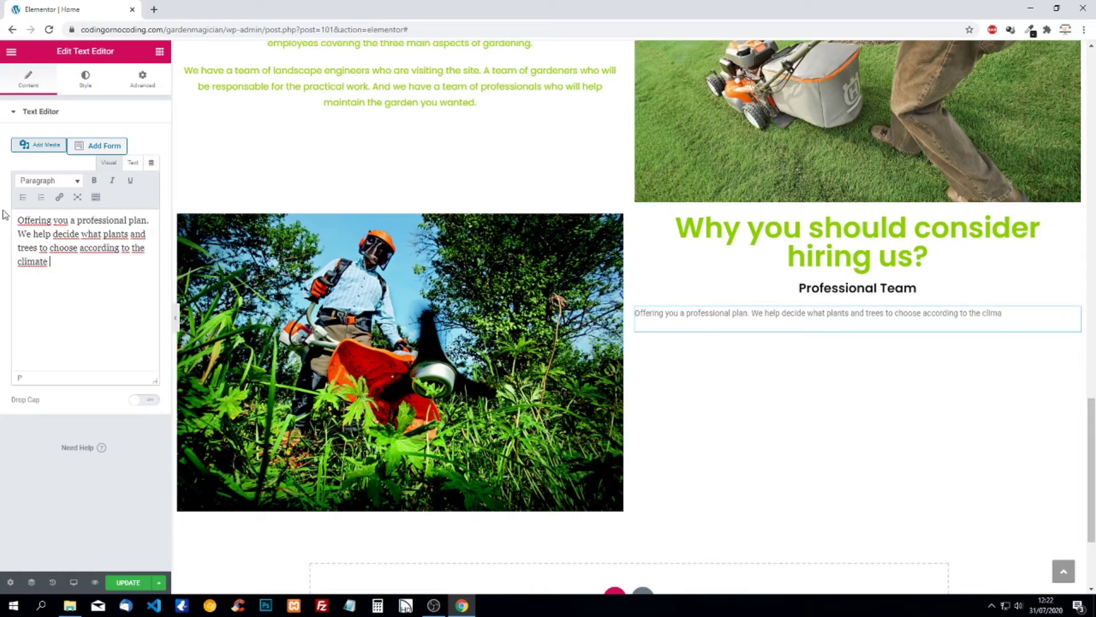
text(and orientation)
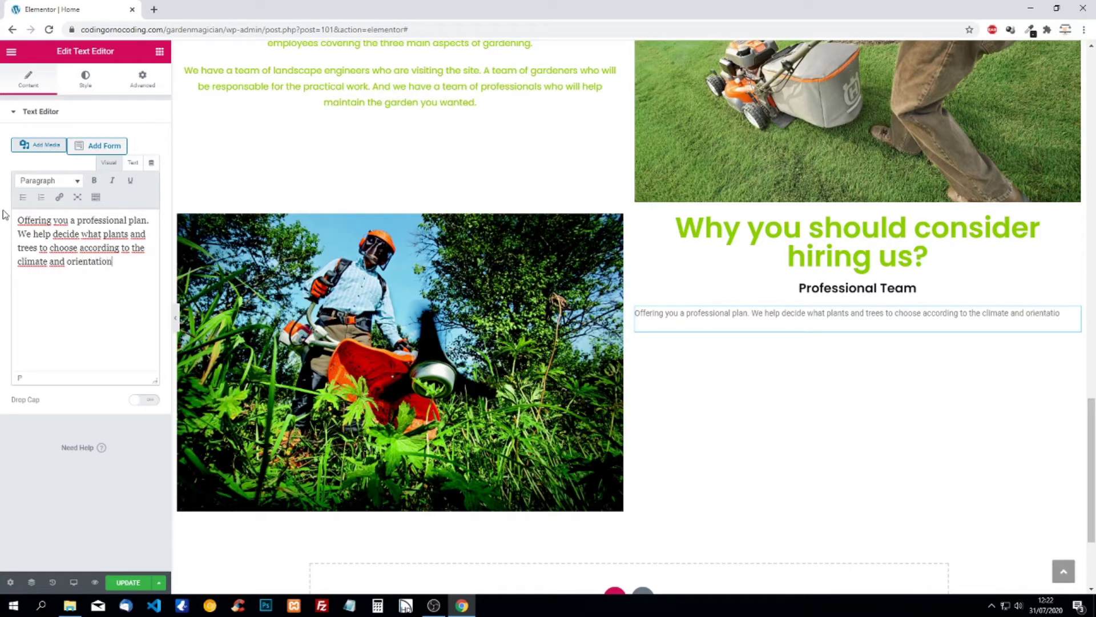
text( of the garden.)
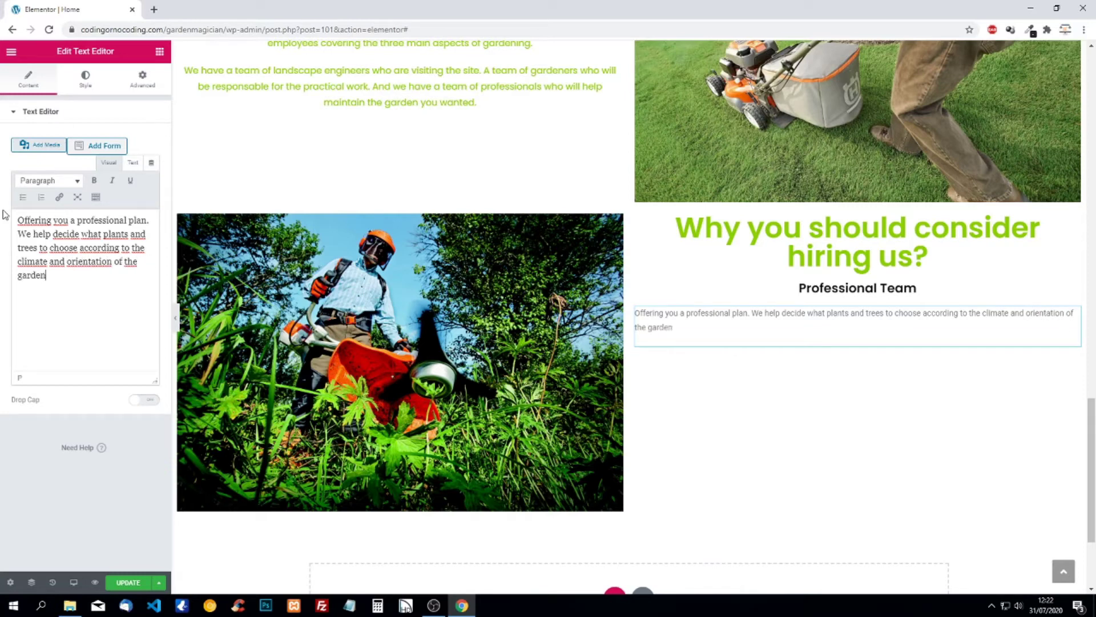
Step: Center-align the text block below "Professional Team" and set its text color to black
click(84, 79)
click(121, 139)
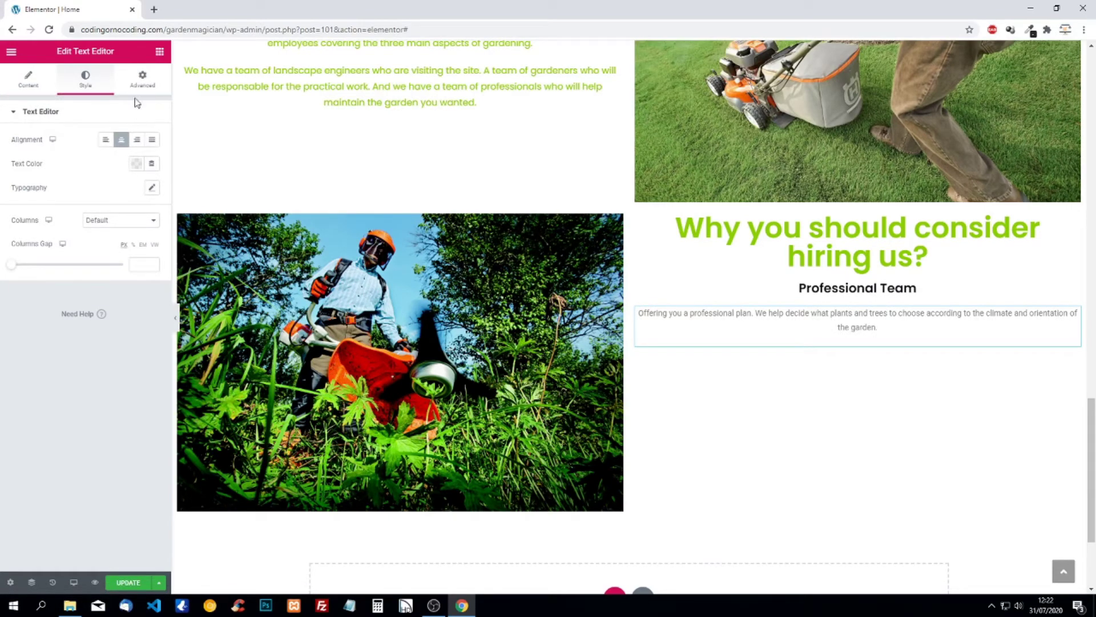
click(136, 163)
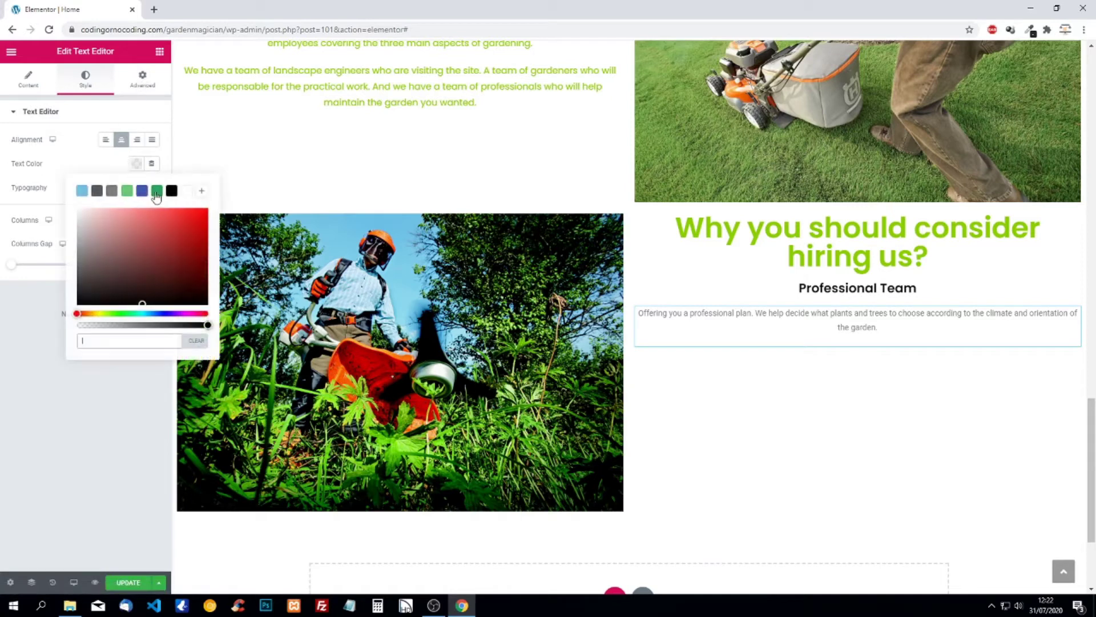
click(171, 190)
click(152, 187)
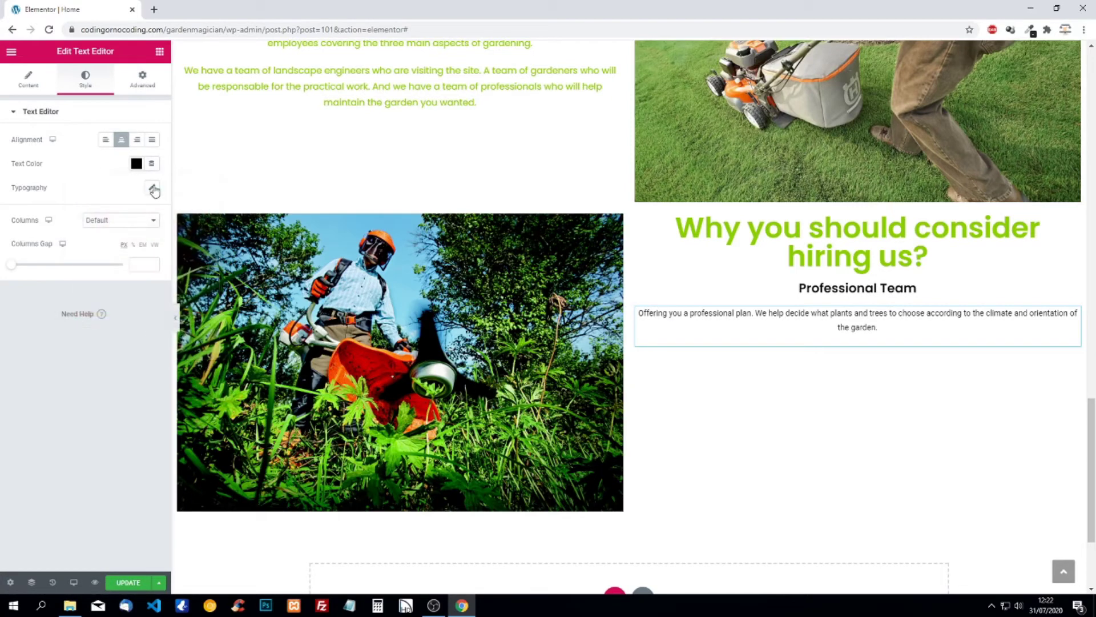
Step: Set the font family of the text block below "Professional Team" to Poppins
click(152, 187)
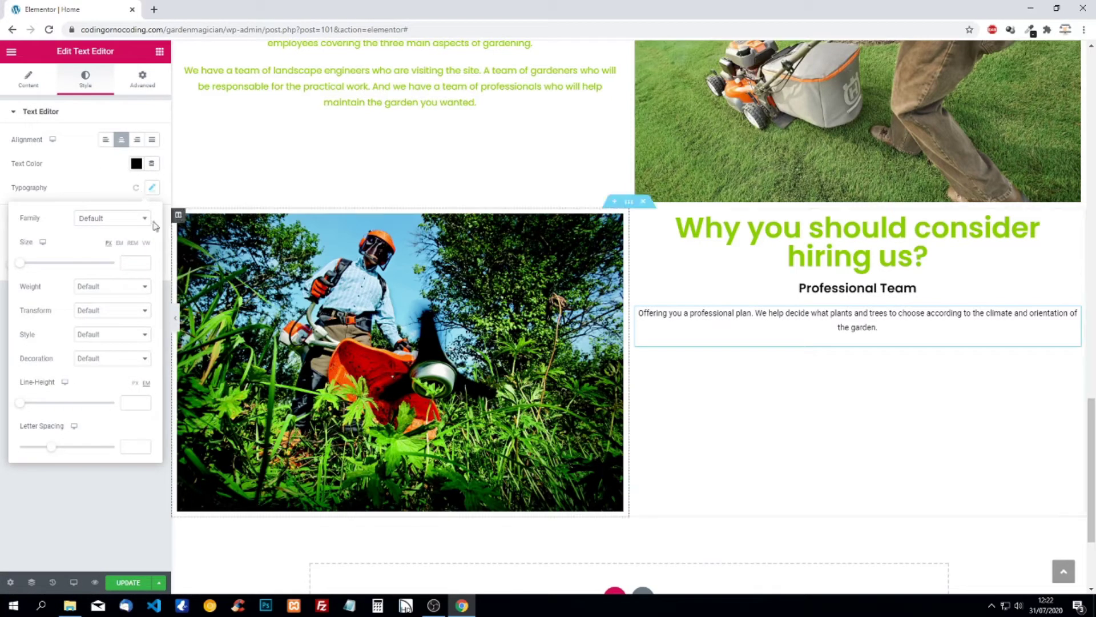
click(126, 224)
text(pop)
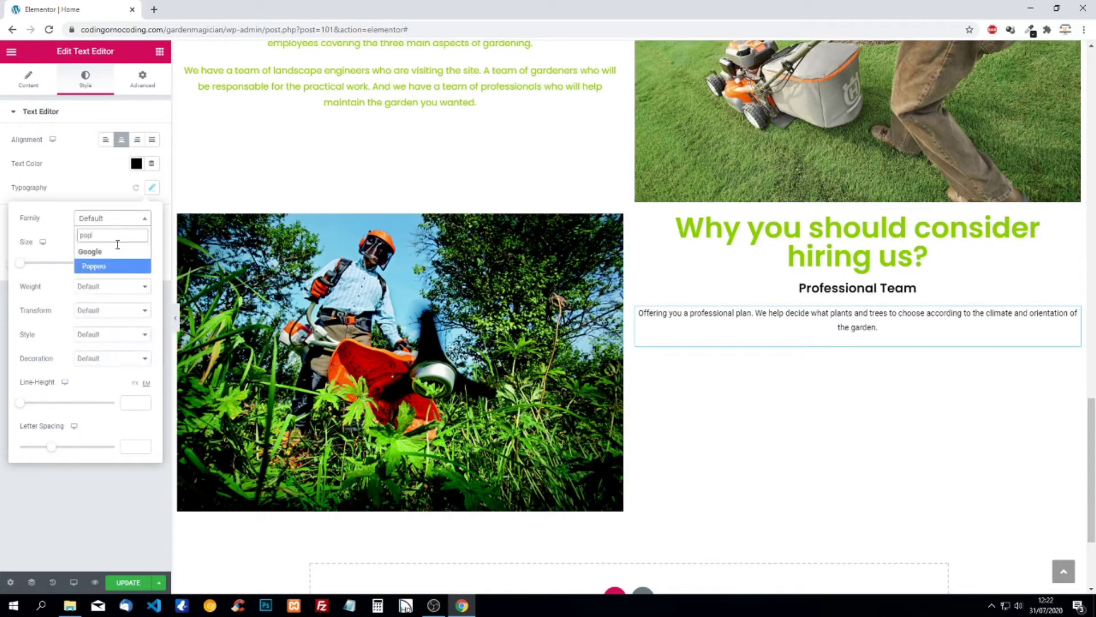
click(107, 266)
click(129, 261)
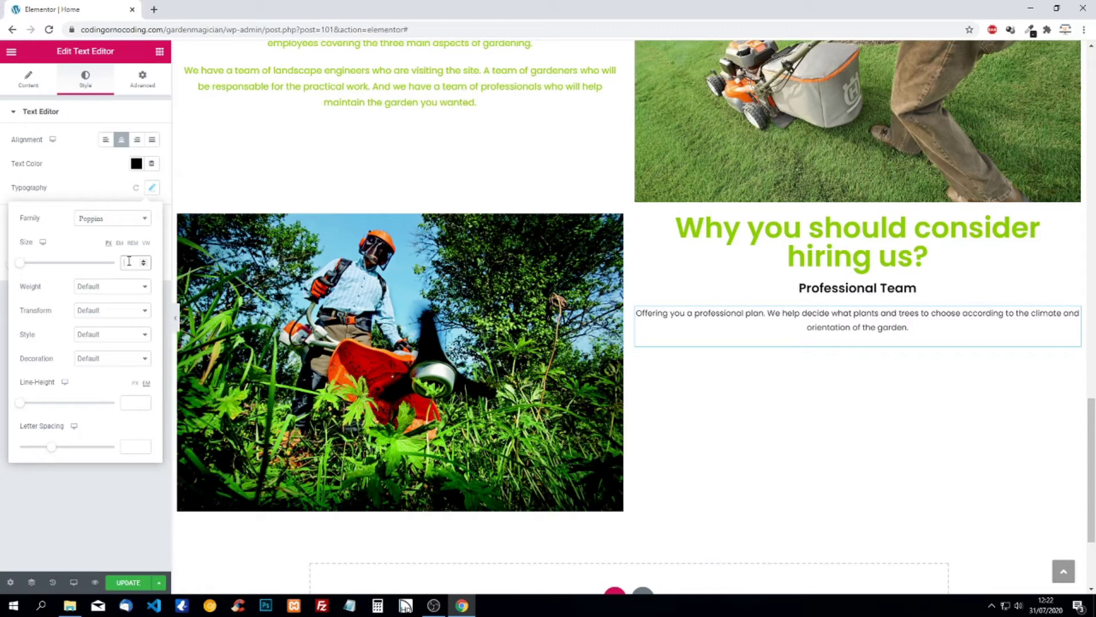
Step: Check the green paragraph's font size and set the text block below "Professional Team" to 16 px
click(347, 101)
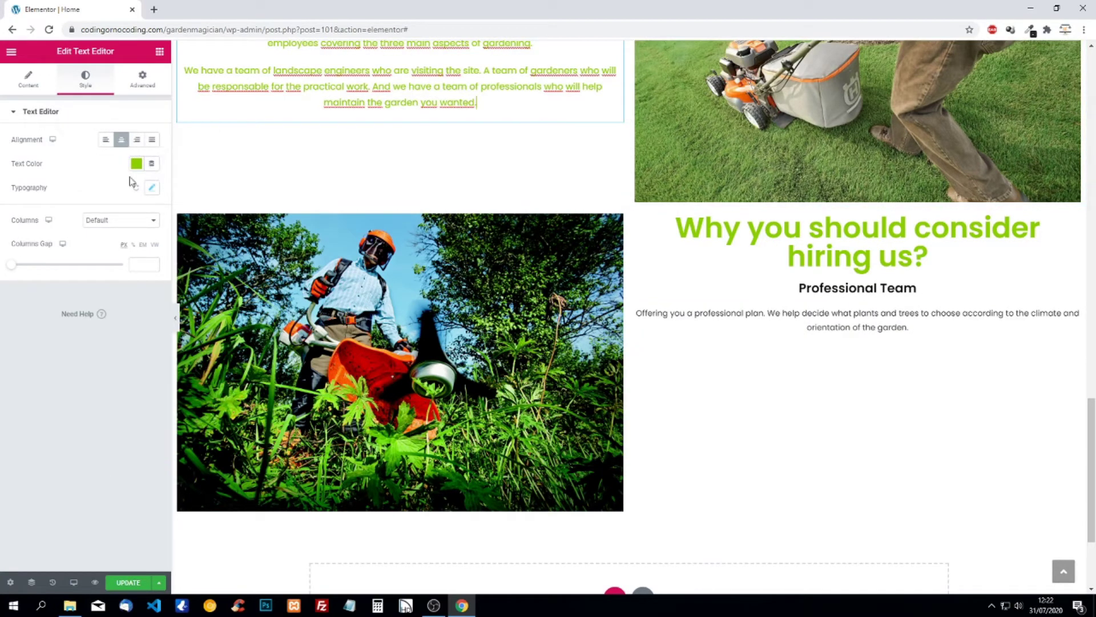
click(152, 189)
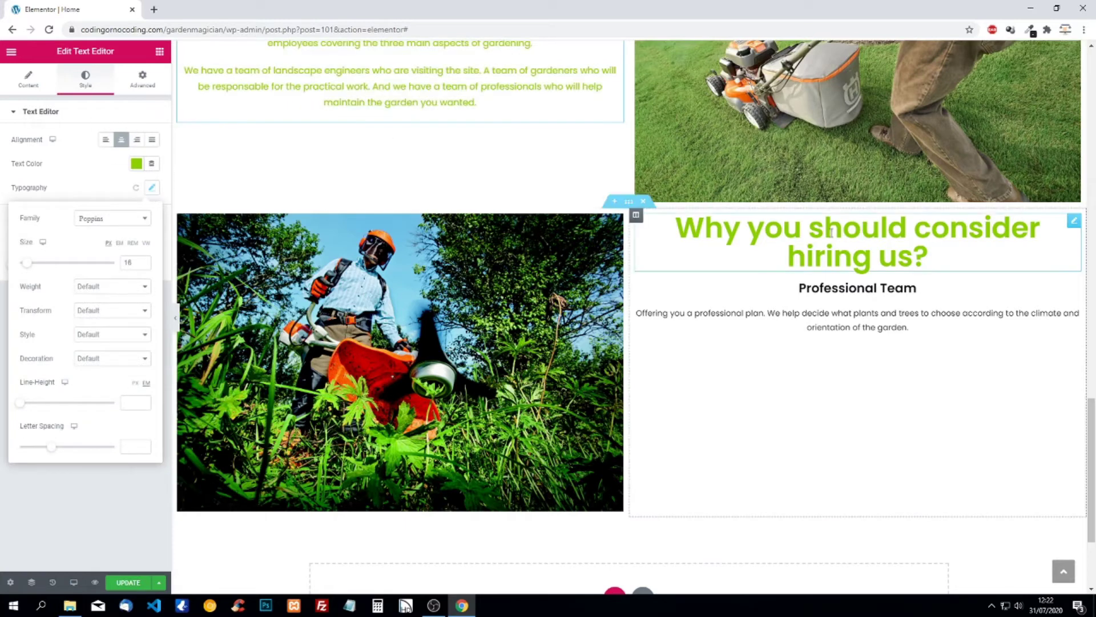
click(820, 313)
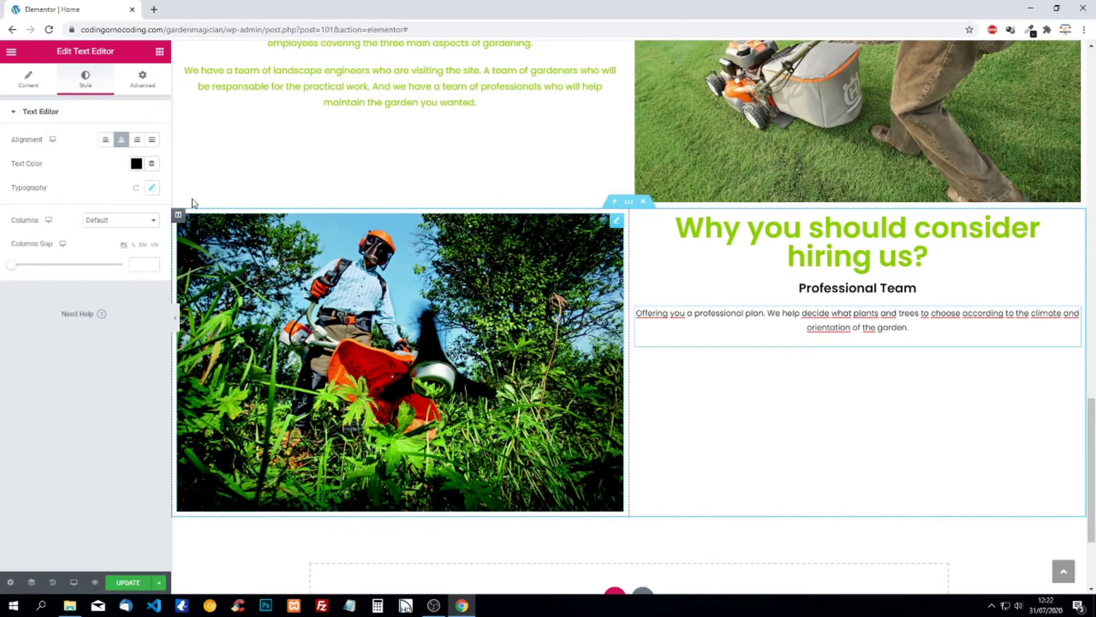
click(152, 191)
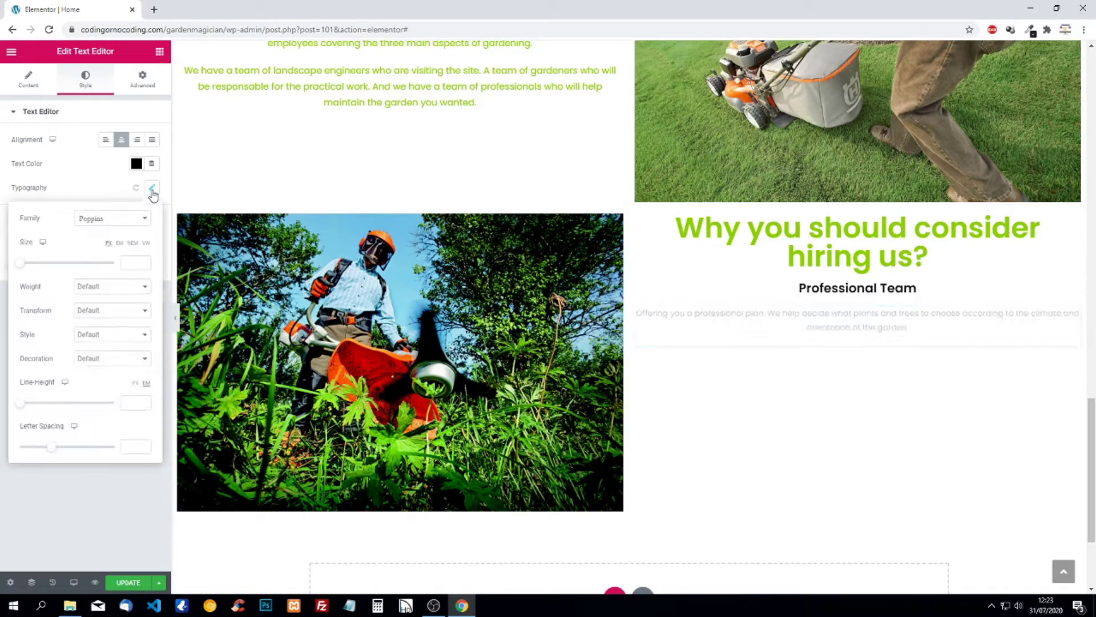
click(136, 266)
text(16)
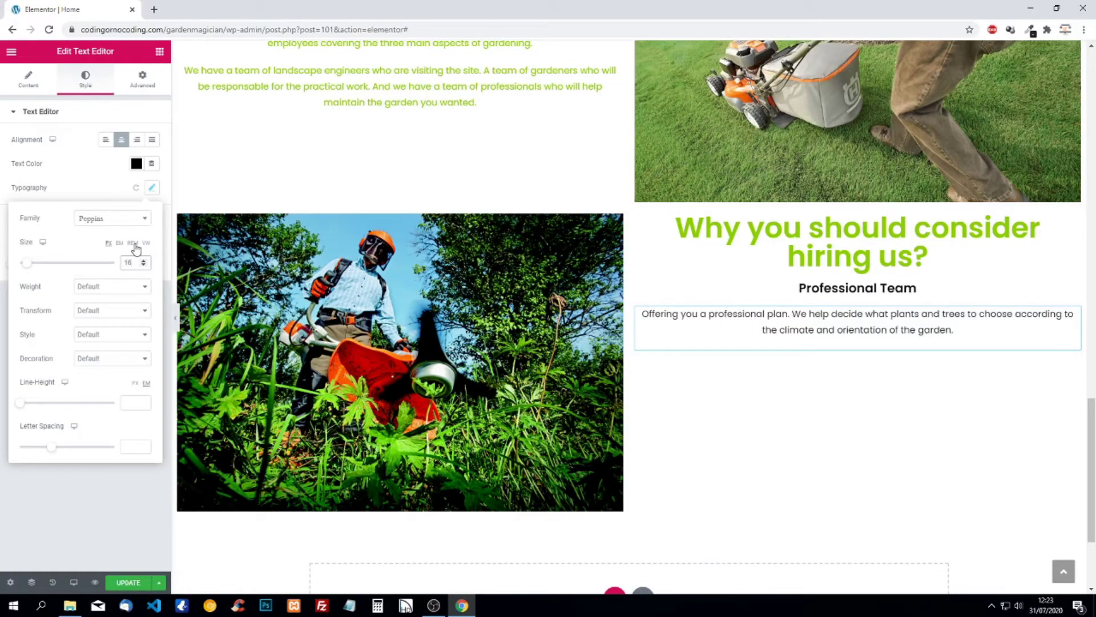
click(89, 174)
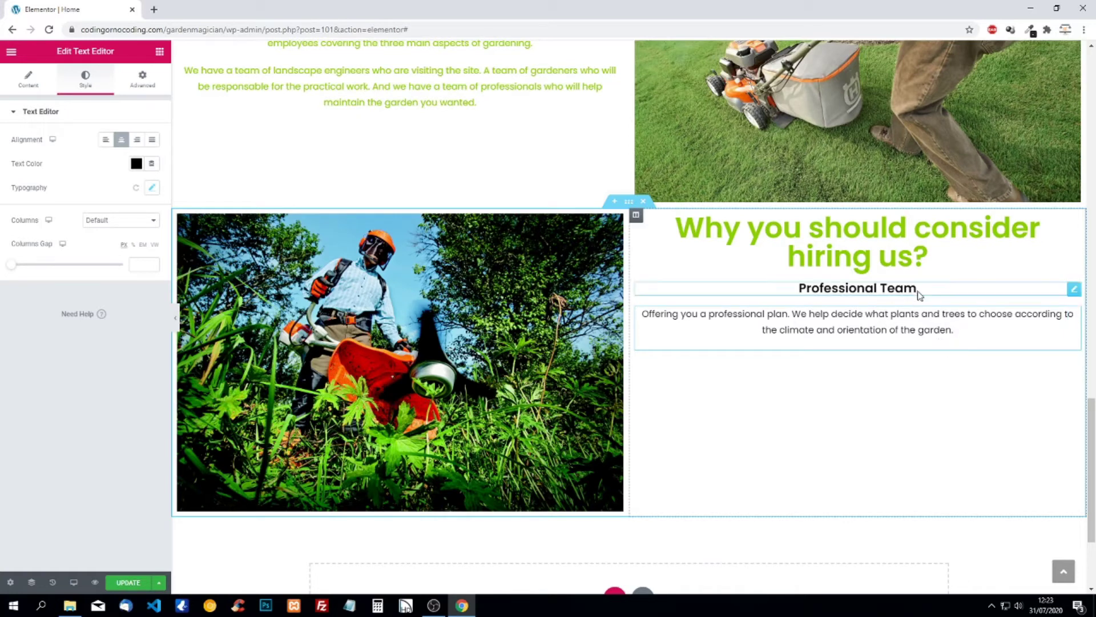
Step: Copy the "Professional Team" heading and paste two copies below the text block in the same column
right_click(1071, 290)
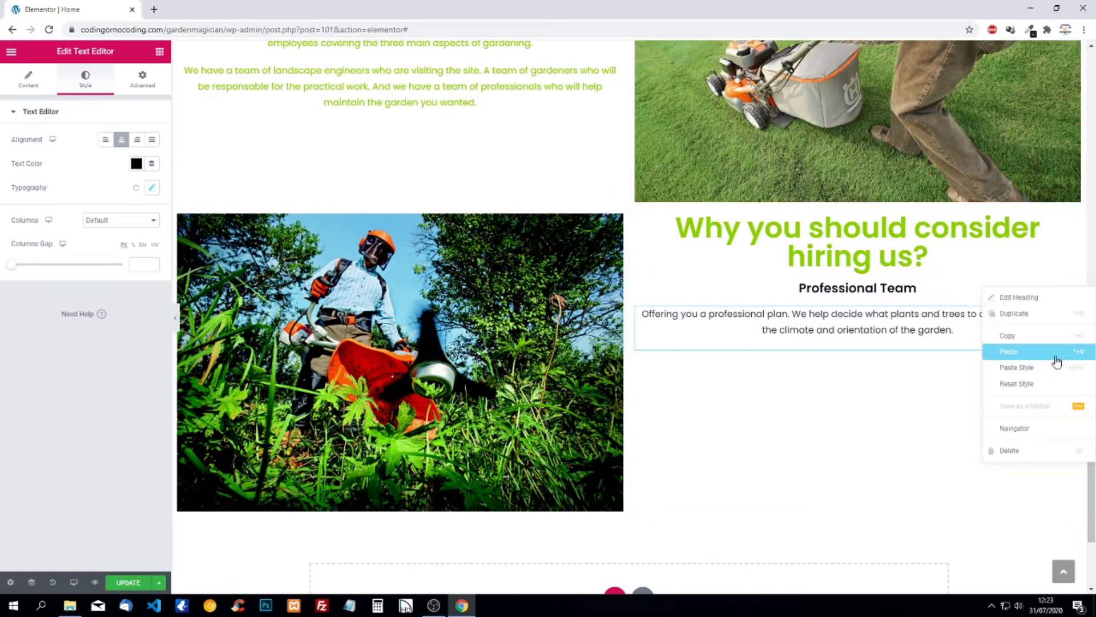
click(1016, 338)
right_click(860, 374)
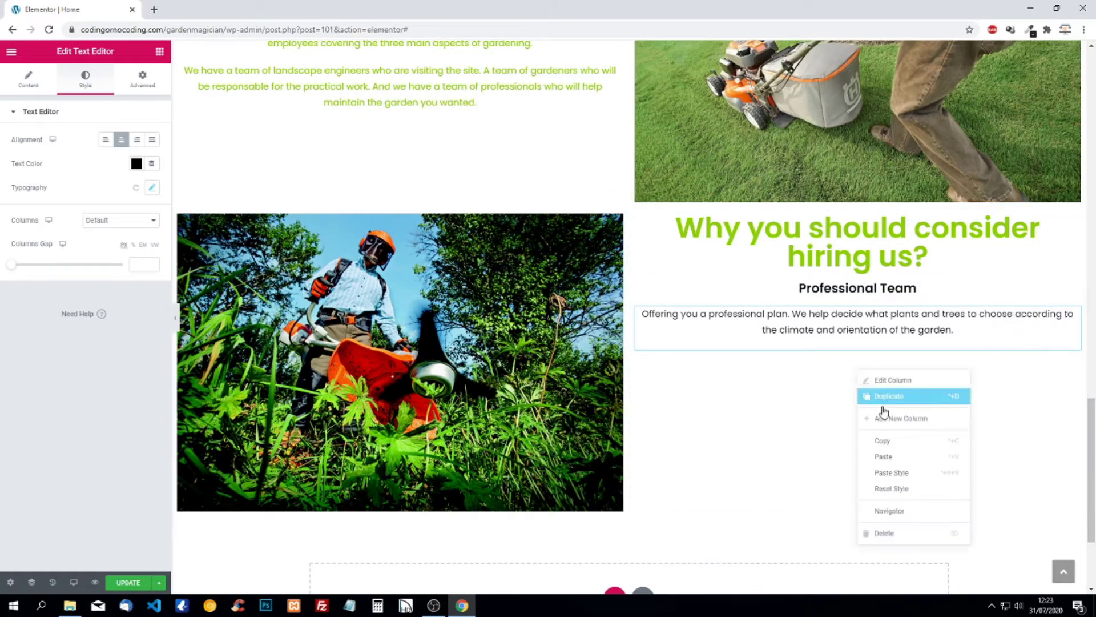
click(885, 456)
right_click(840, 410)
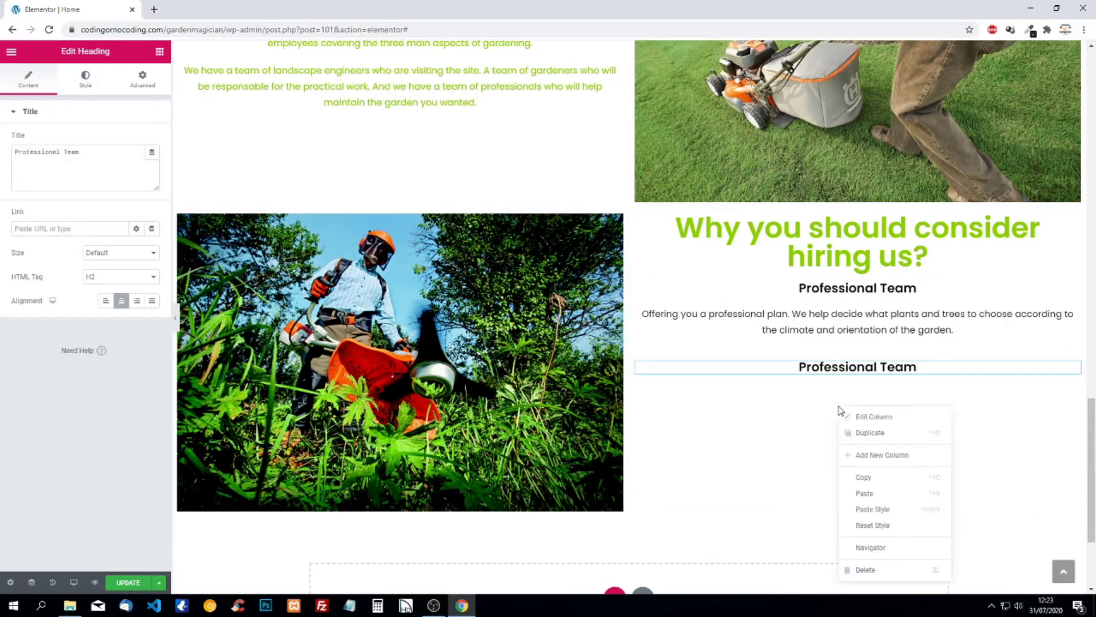
click(865, 494)
Step: Paste two copies of the "Offering you a professional plan" text block into the column and arrange one below each pasted heading
right_click(1069, 313)
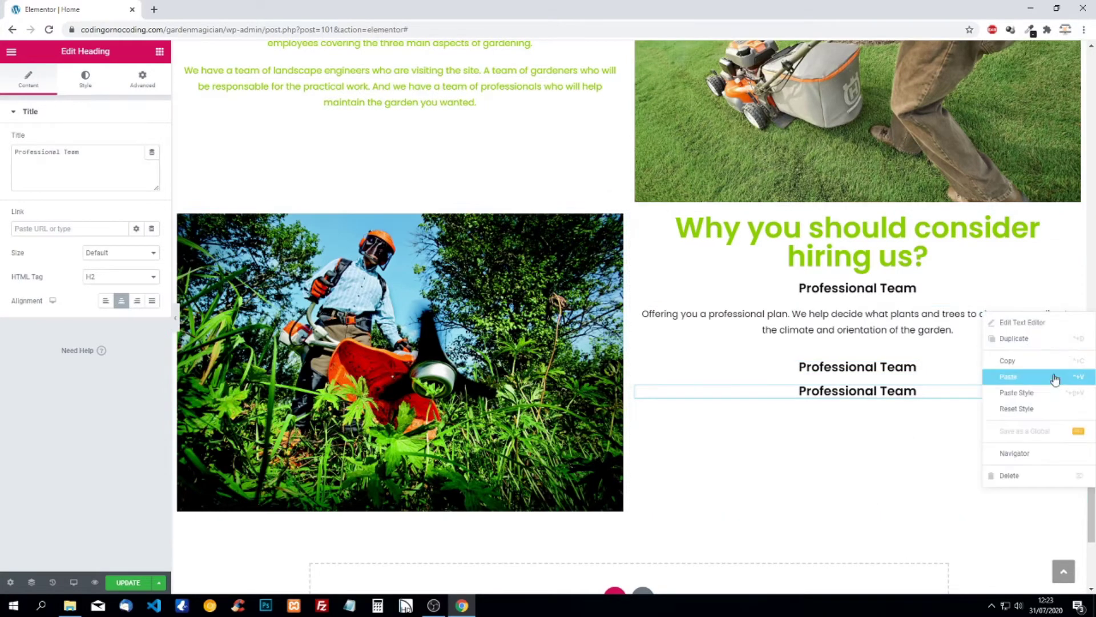
click(1025, 363)
right_click(901, 384)
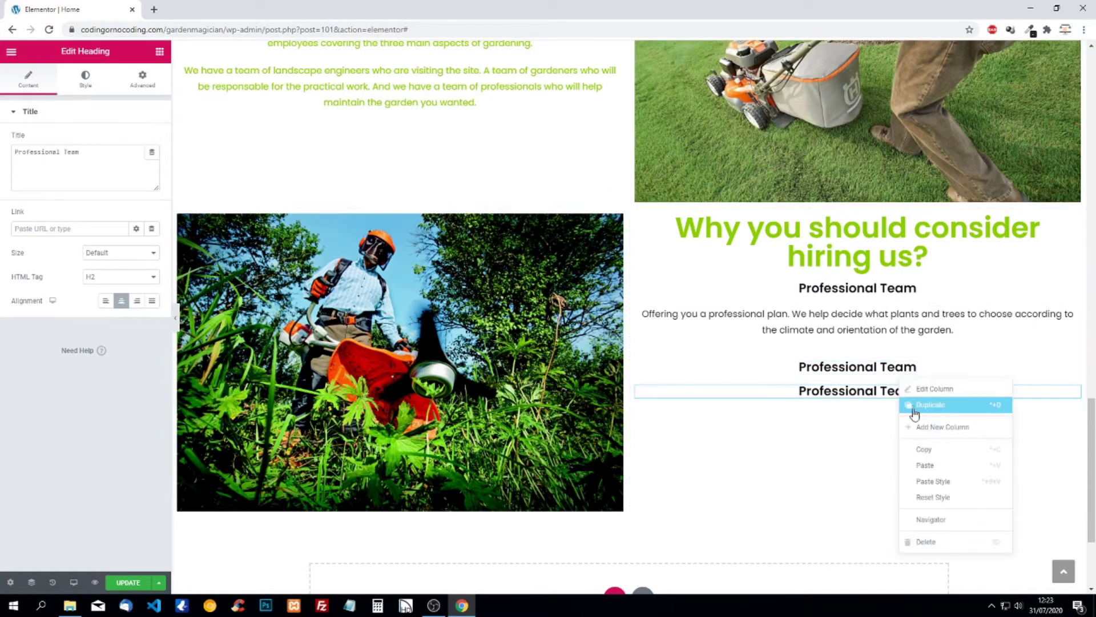
click(908, 454)
right_click(869, 381)
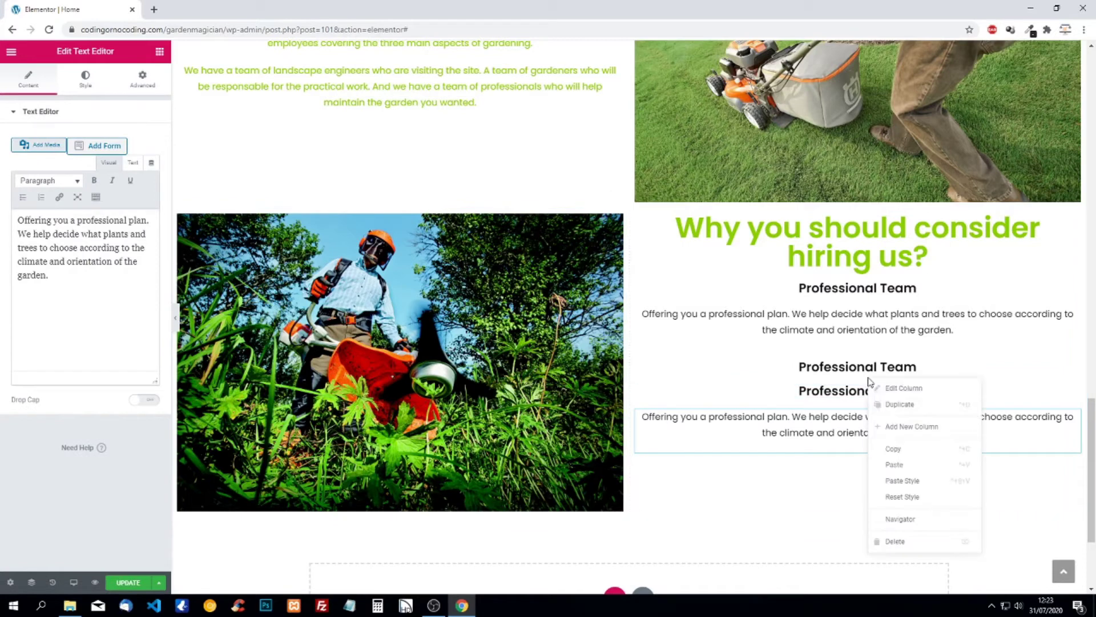
click(889, 463)
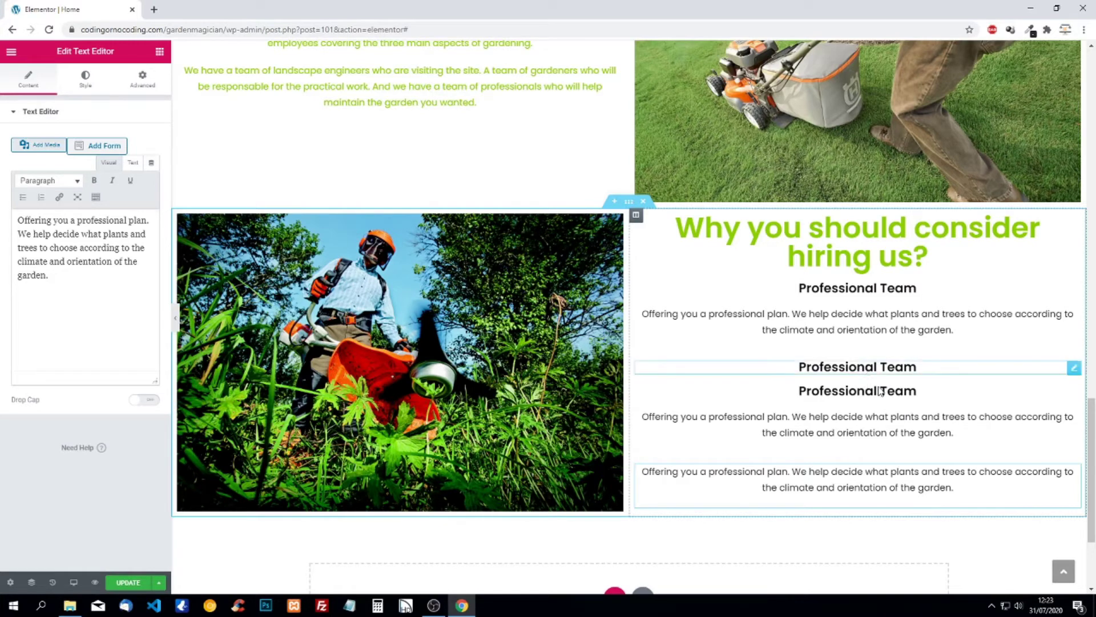
drag(1071, 478, 991, 387)
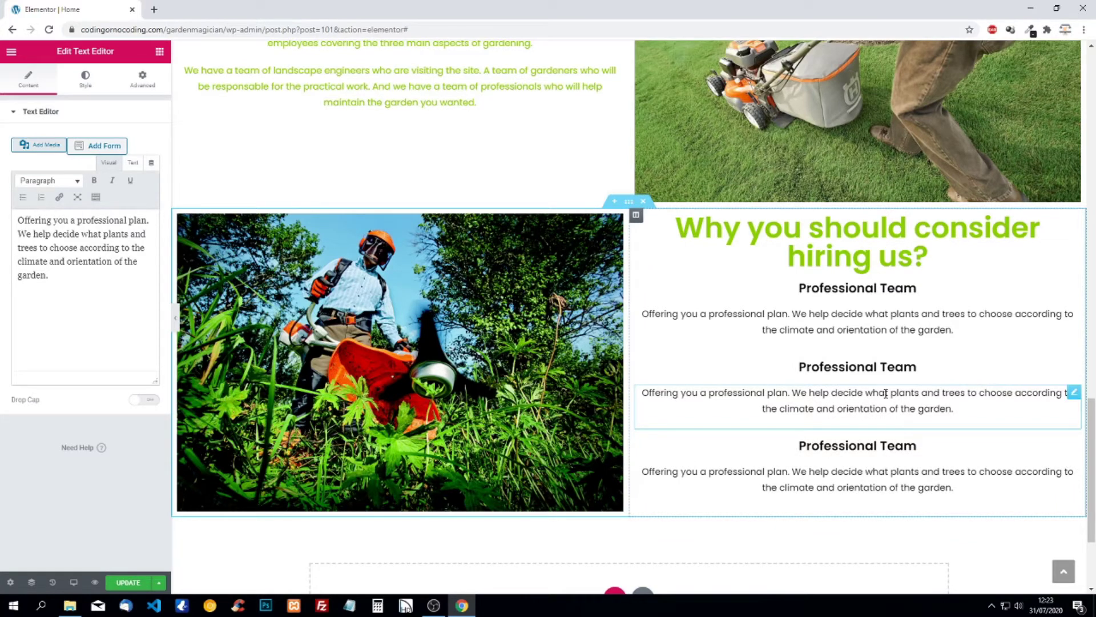
Step: Change the second "Professional Team" heading to "Over 15 years experience in gardening"
click(887, 366)
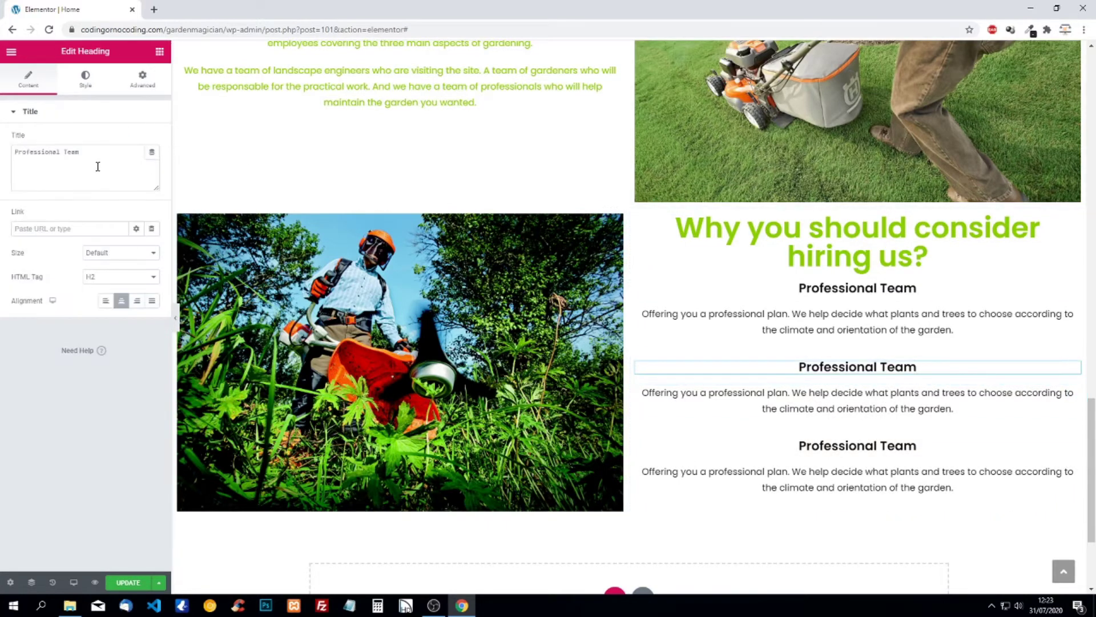
drag(81, 152, 4, 155)
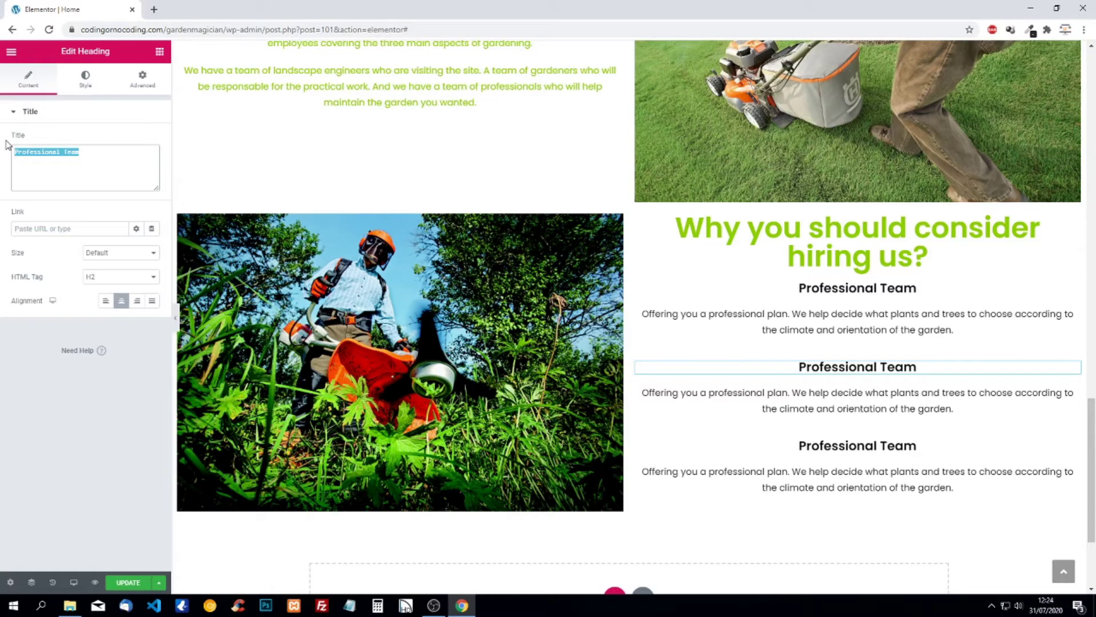
text(Ov)
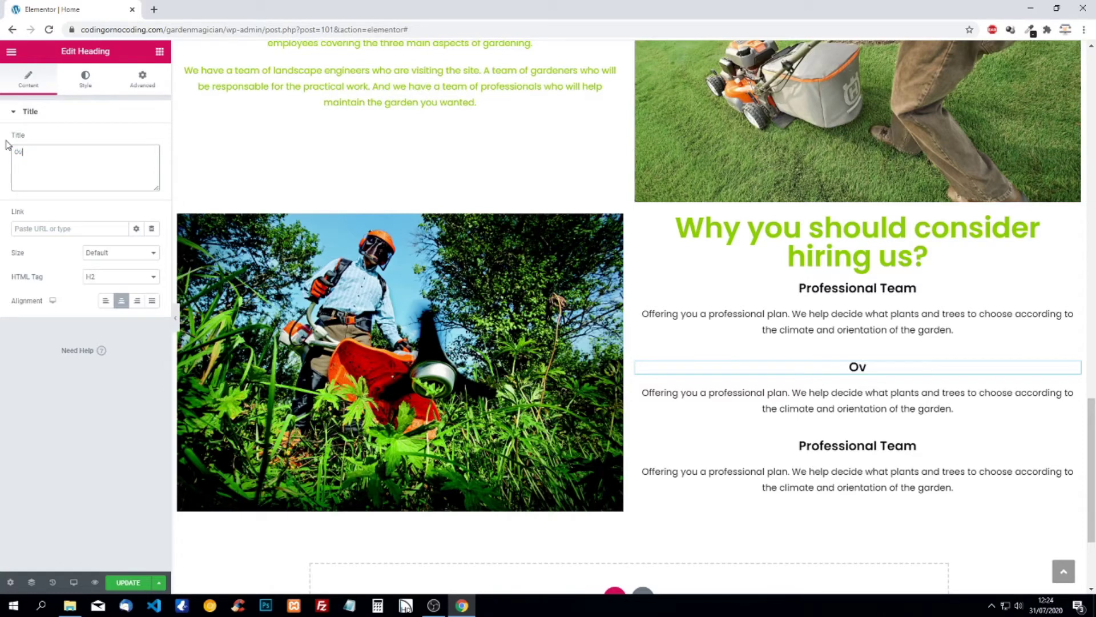
text(er 15 years ex)
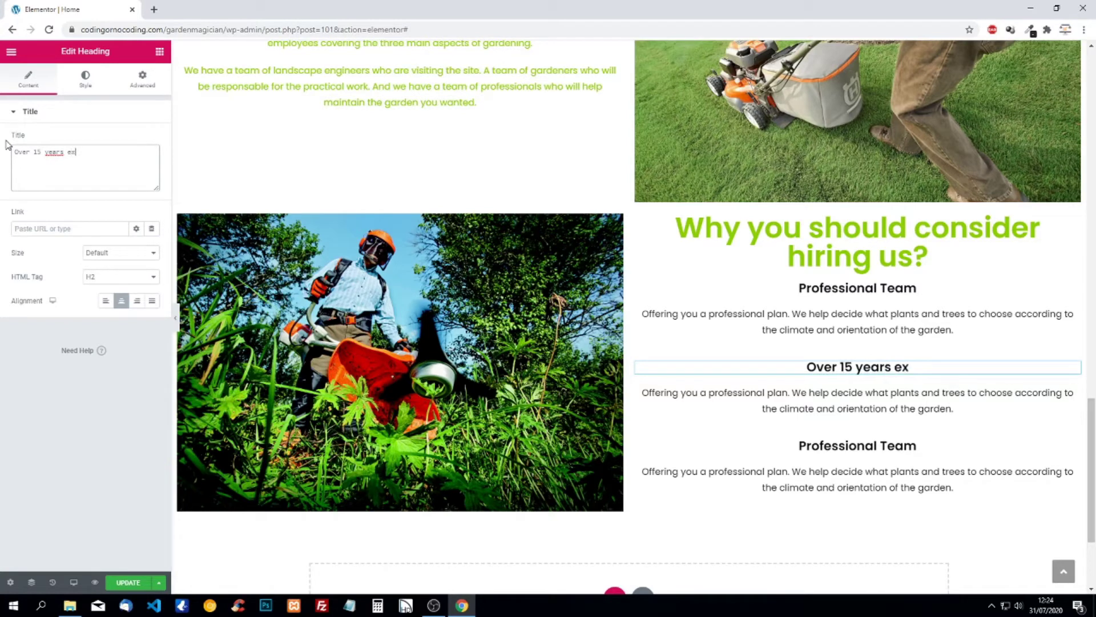
text(perience in )
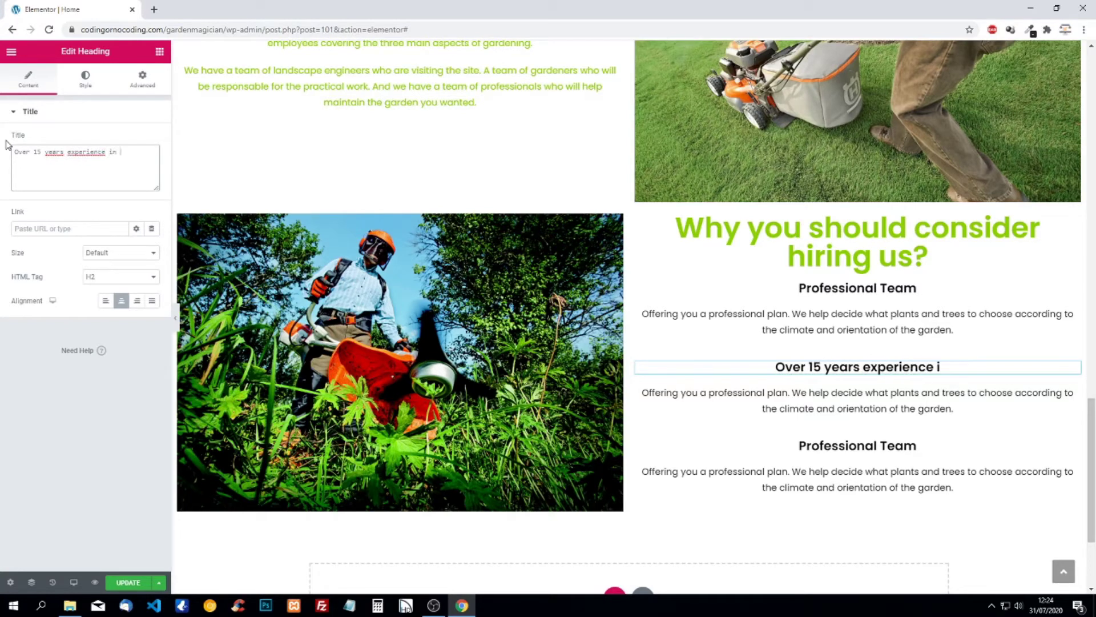
text(gardening)
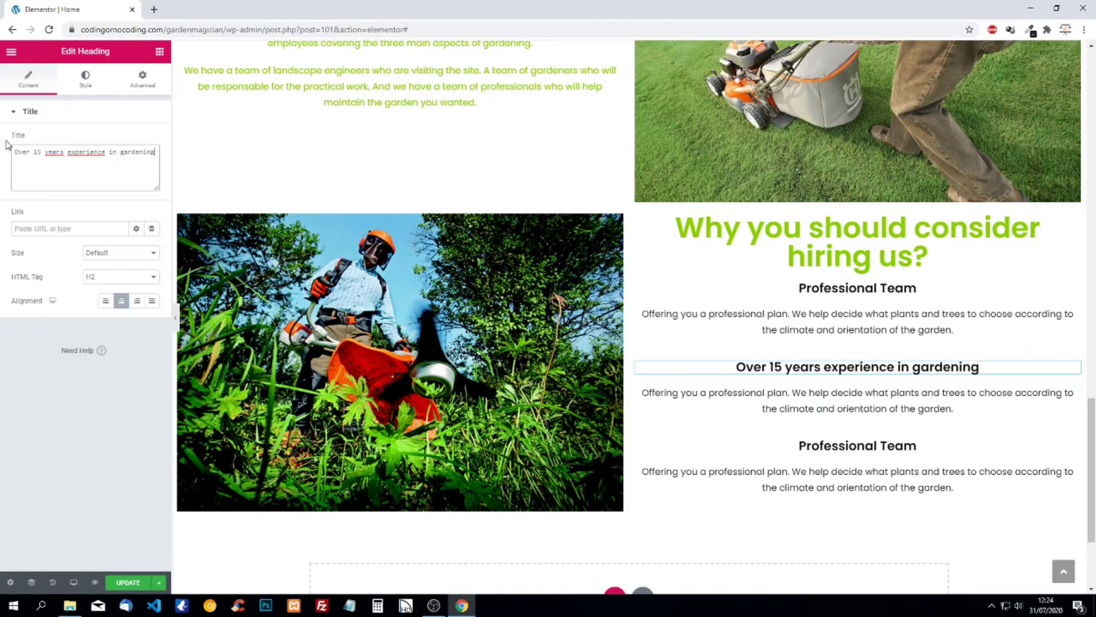
Step: Replace the text below "Over 15 years experience in gardening" with text starting "80% of our employees have over 15 years of experience in gardening."
click(767, 395)
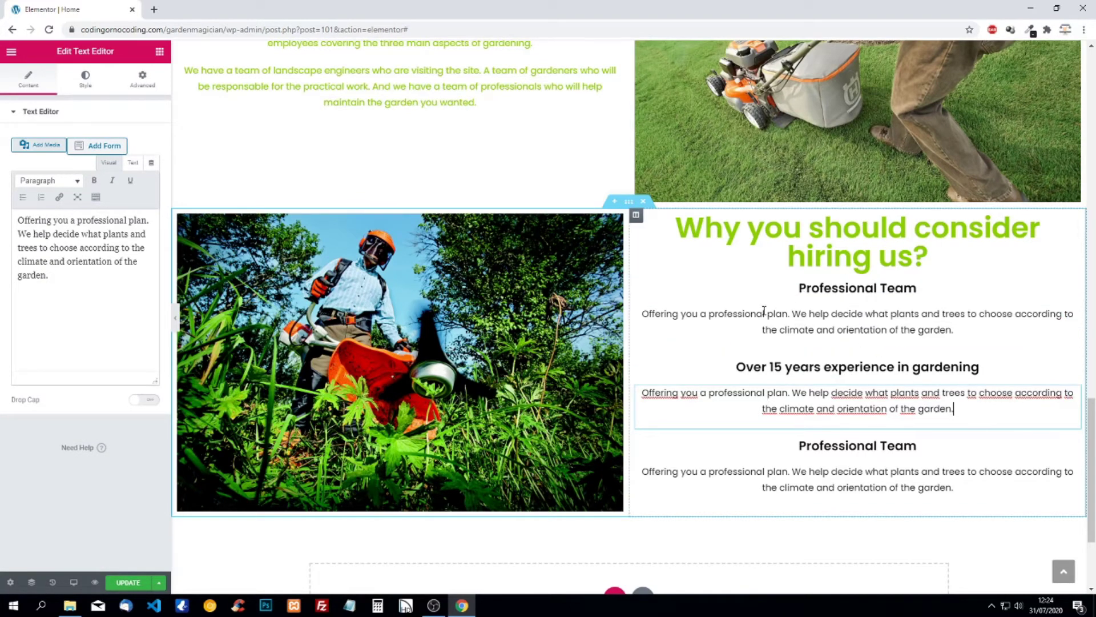
click(717, 393)
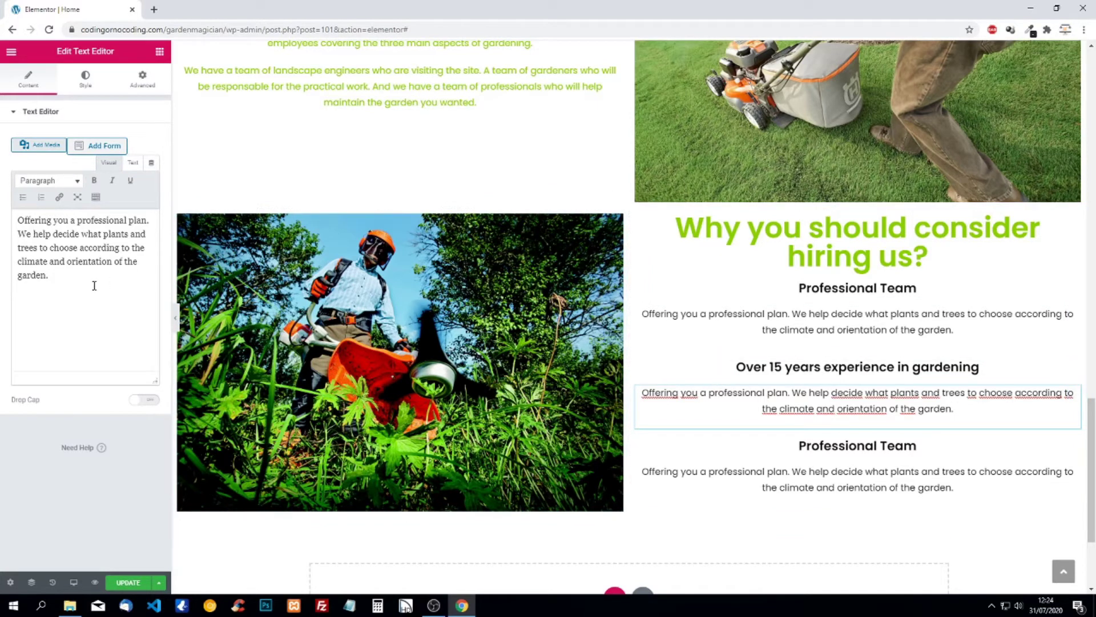
drag(93, 284, 2, 197)
text(80)
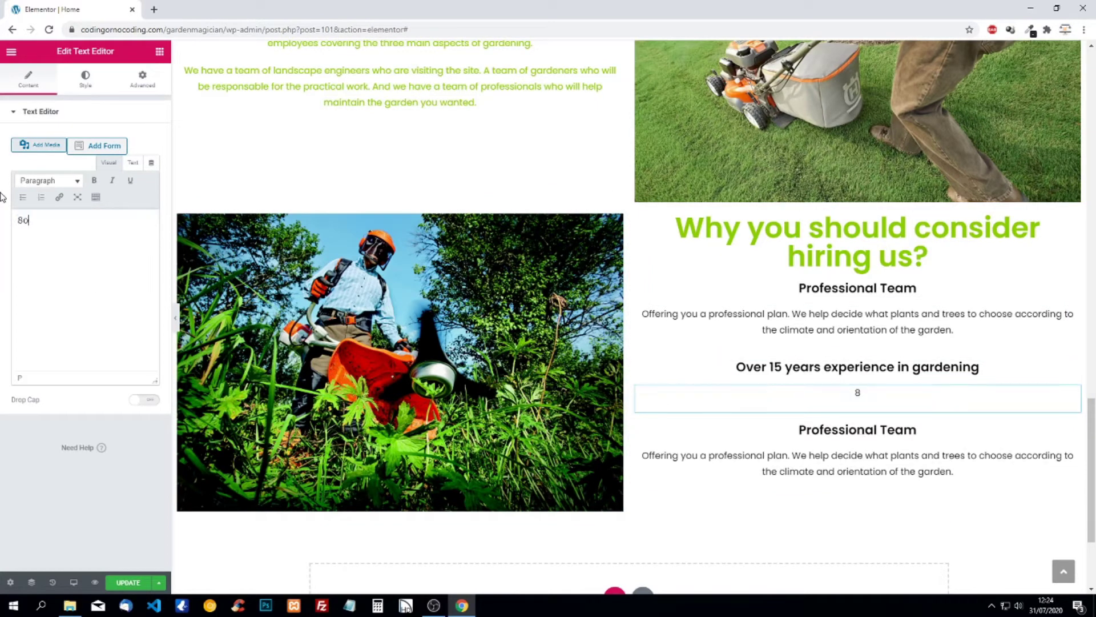
text(% of our emplo)
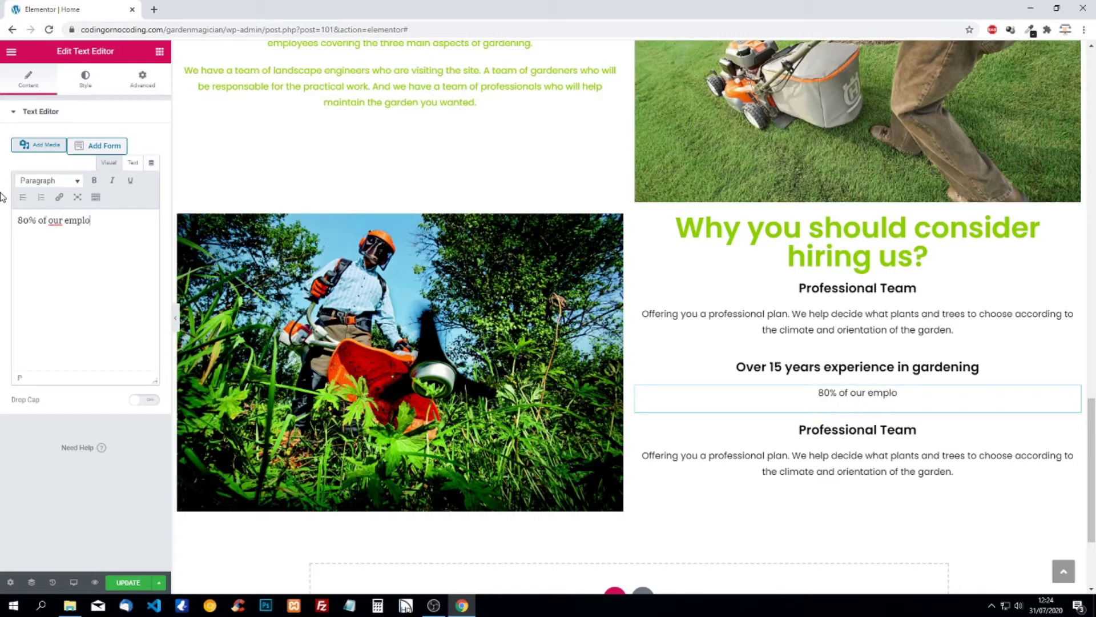
text(yees have o)
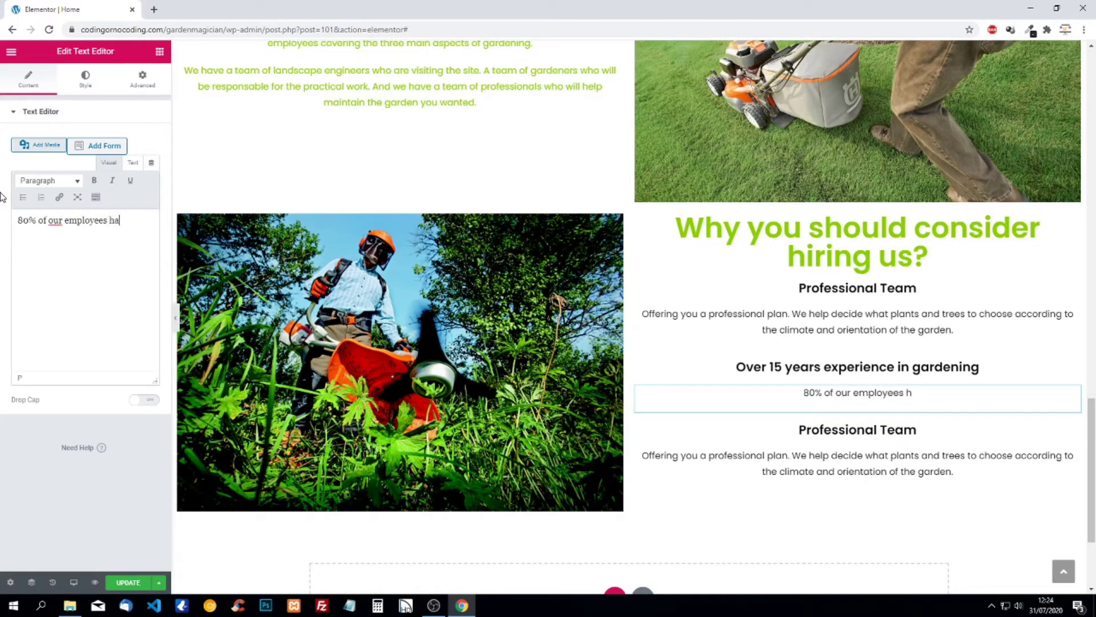
text(ver 15 y)
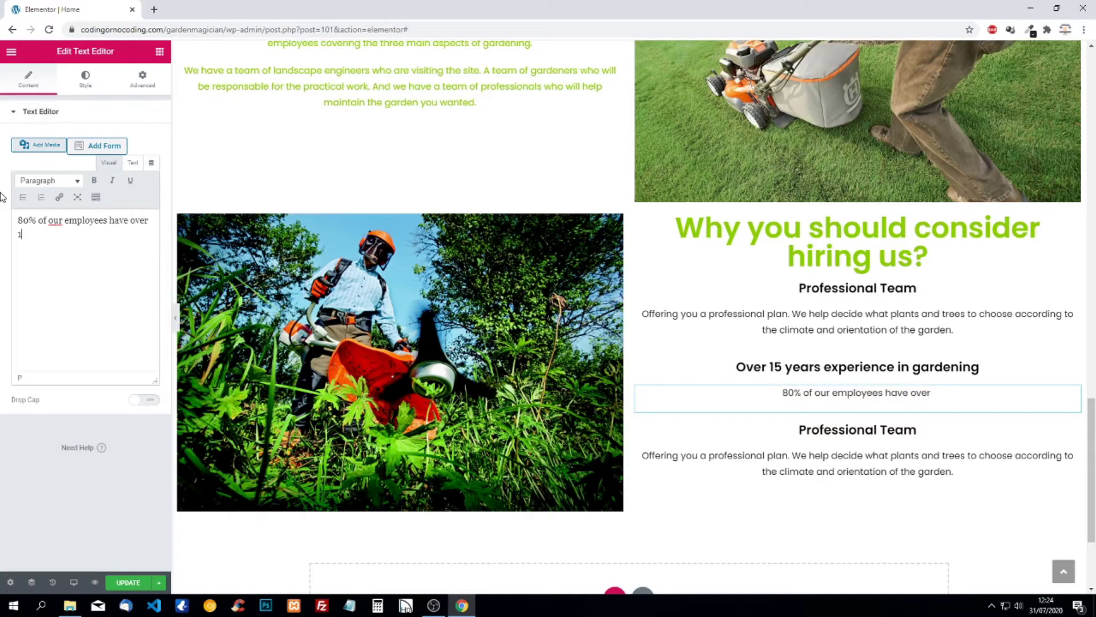
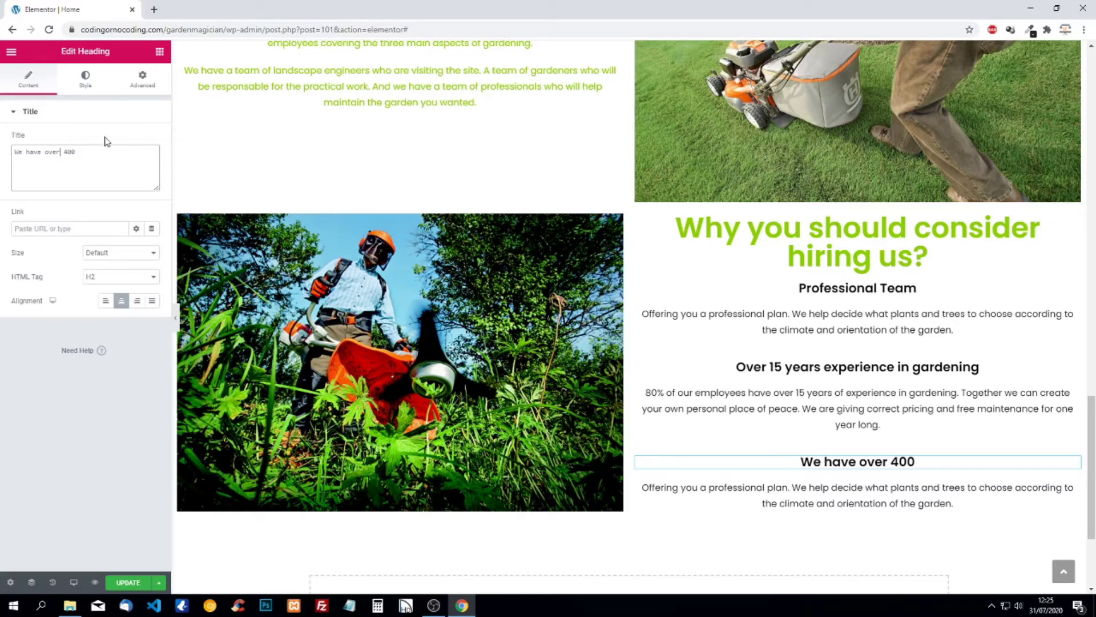
Step: Complete the third heading so that it reads "We have over 400 happy customers"
click(107, 148)
text(ha)
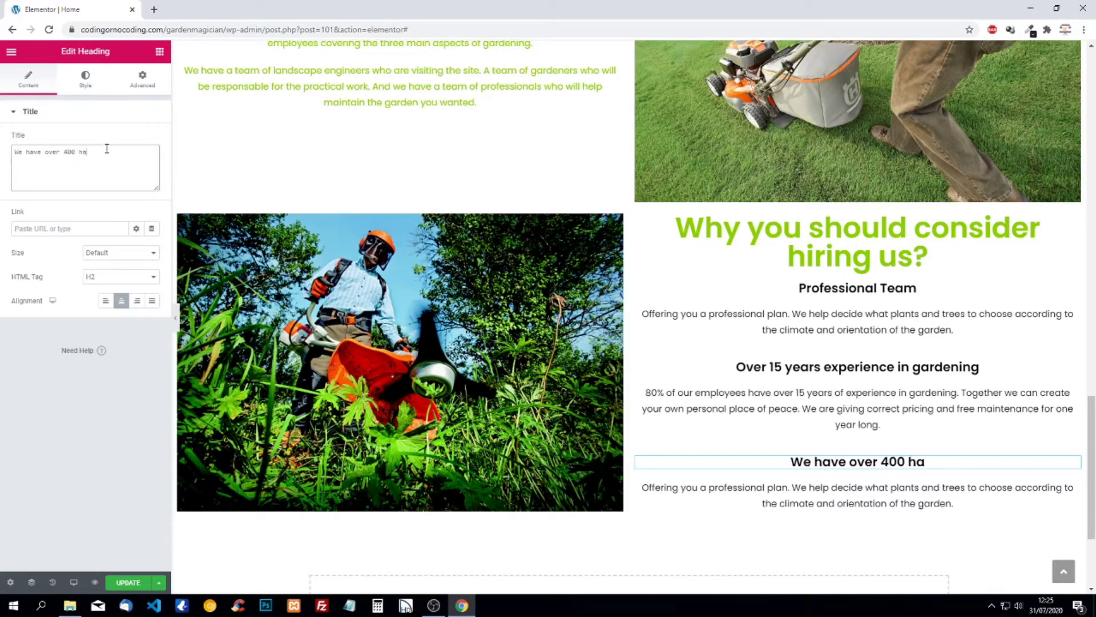
text(ppy customers)
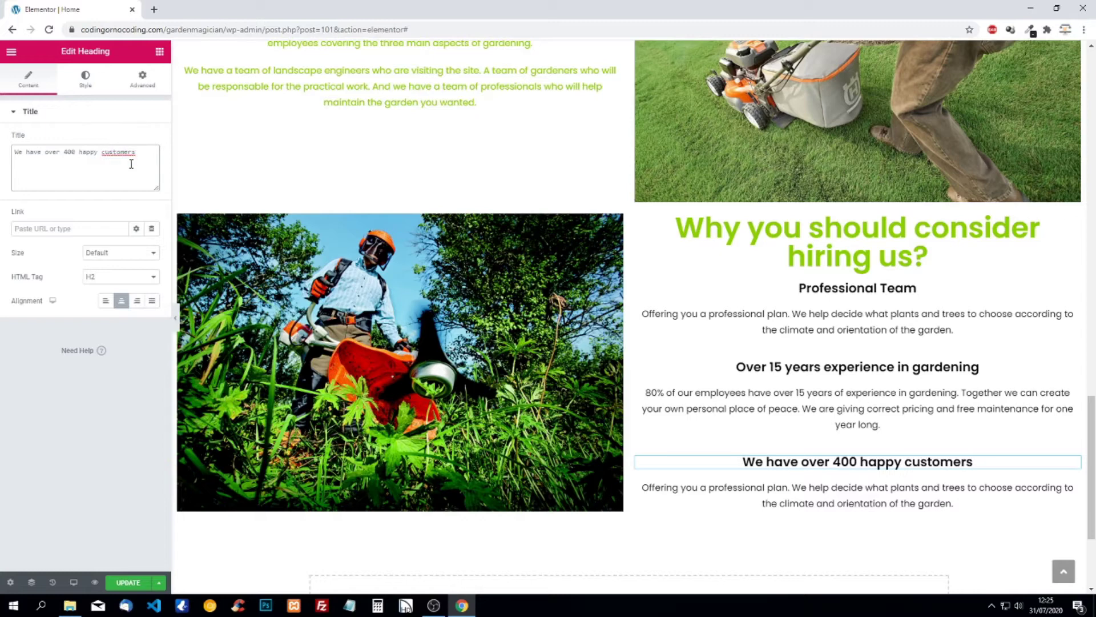
Step: Replace the text below the third heading with "In 8 years time, we have worked with over 400 happy customers all over the state."
click(775, 496)
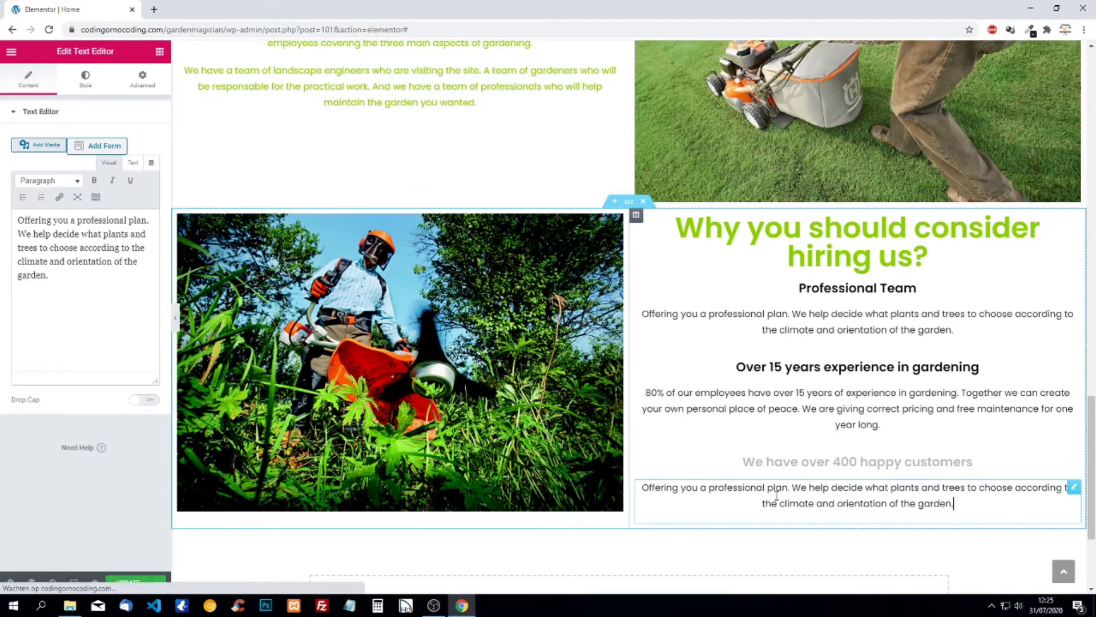
drag(68, 276, 2, 221)
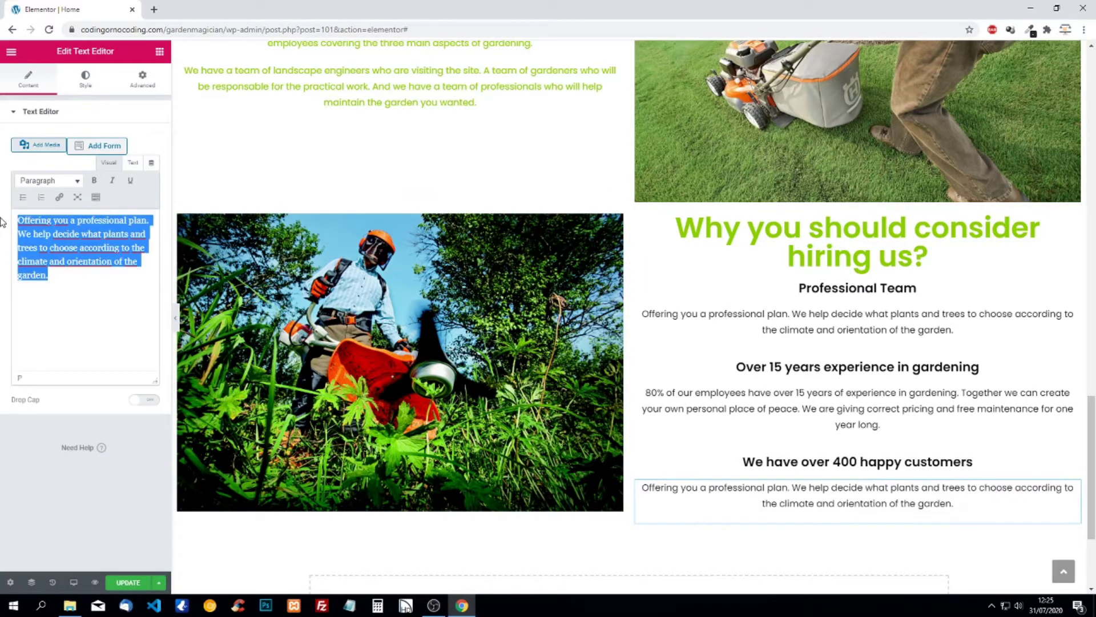
text(In 8 y)
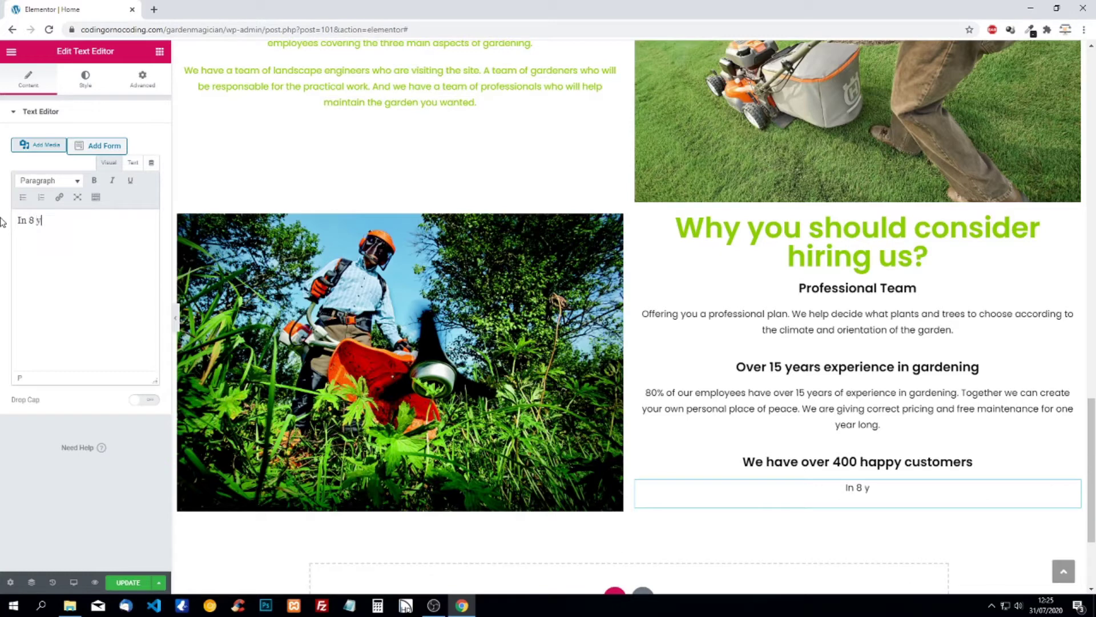
text(ears time, we ha)
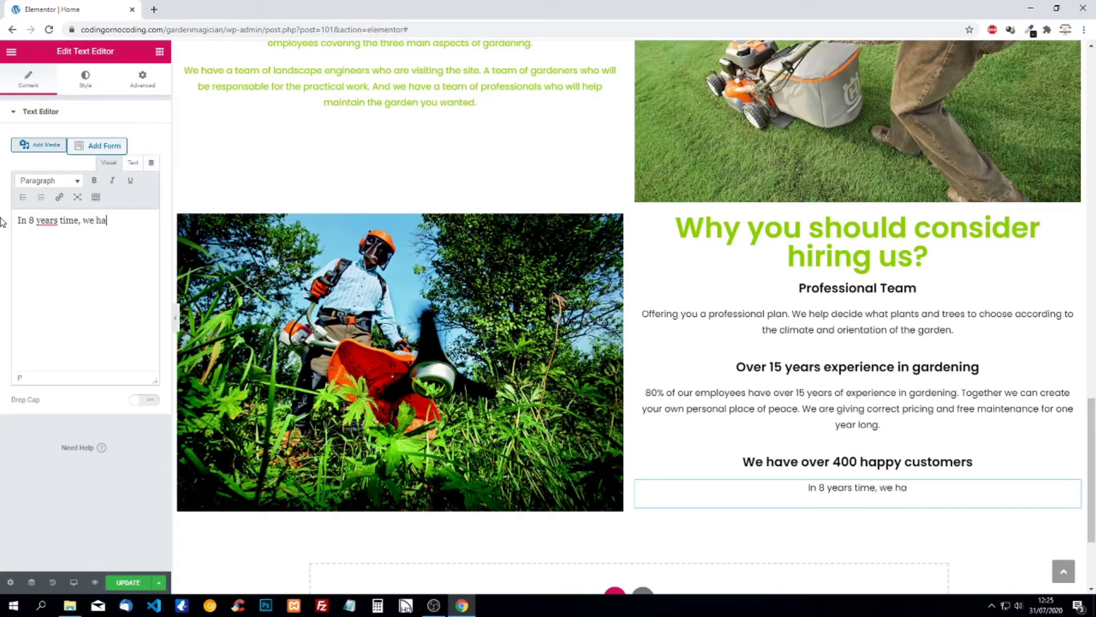
text(ve worked wi)
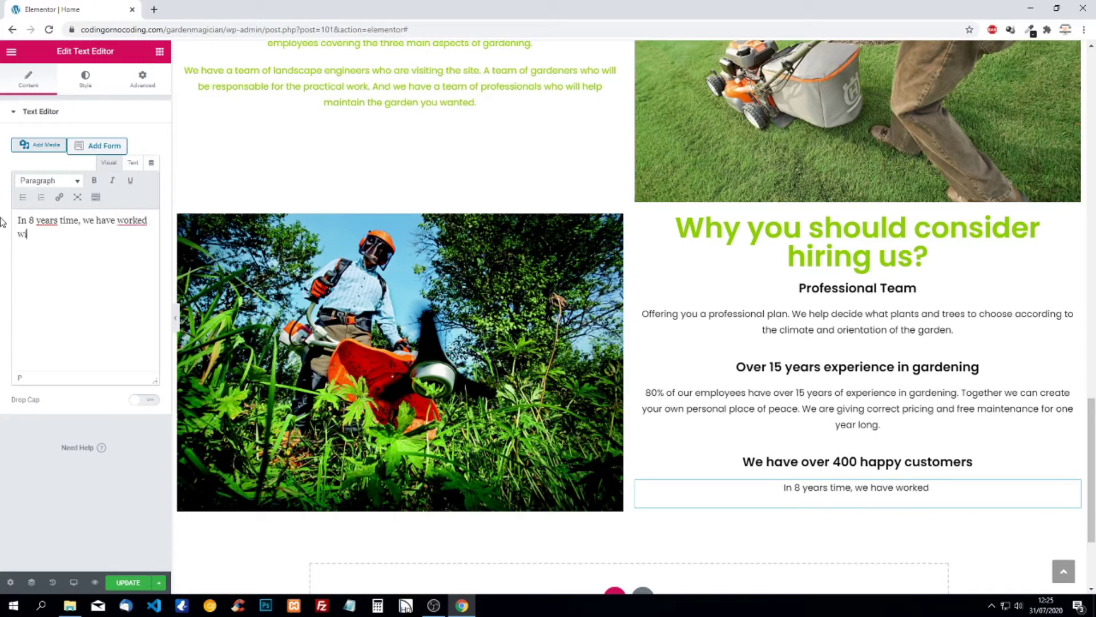
text(th over 400)
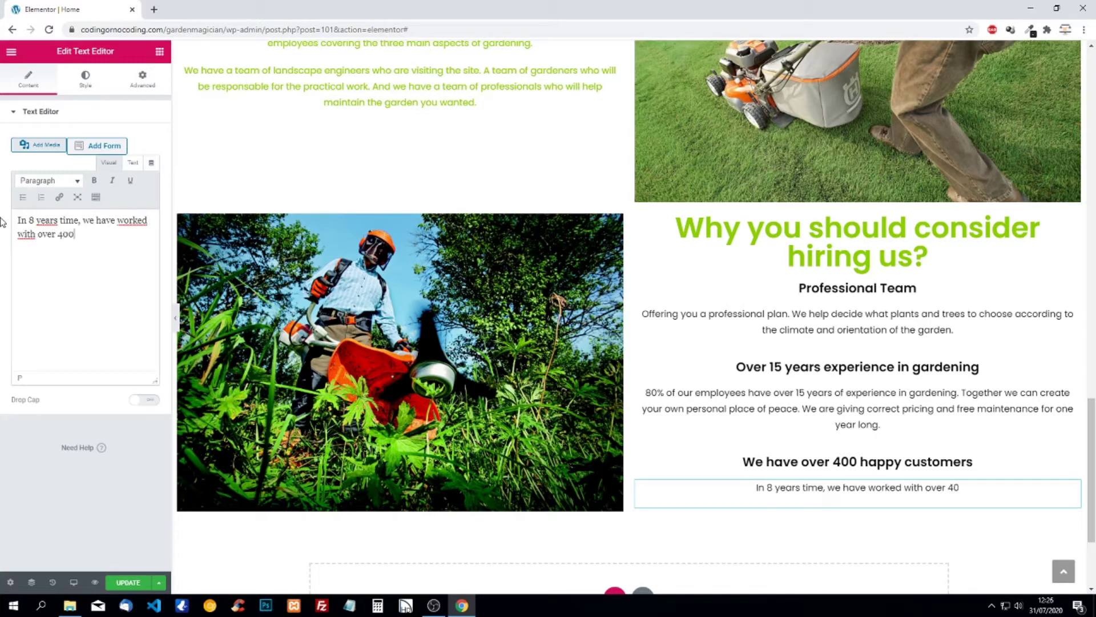
text( happy)
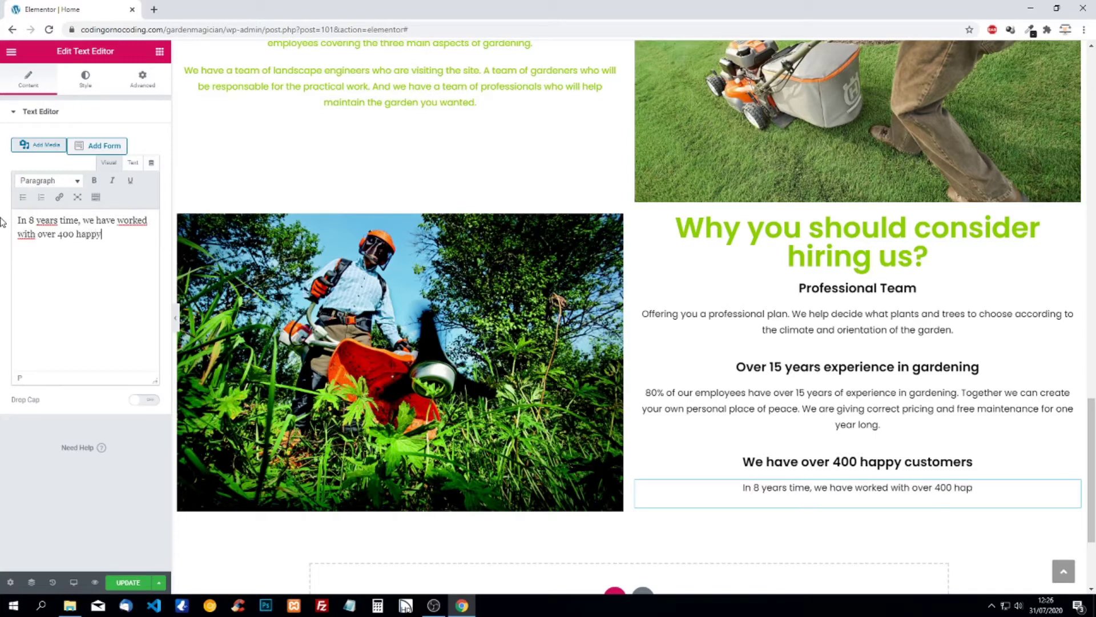
text( customers )
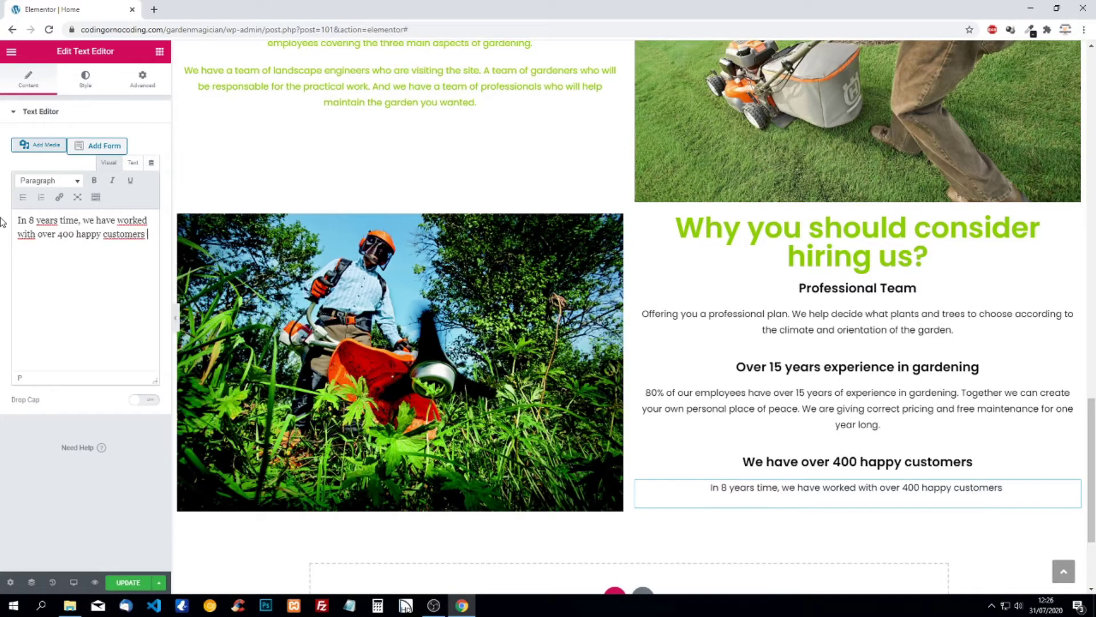
text(all over the)
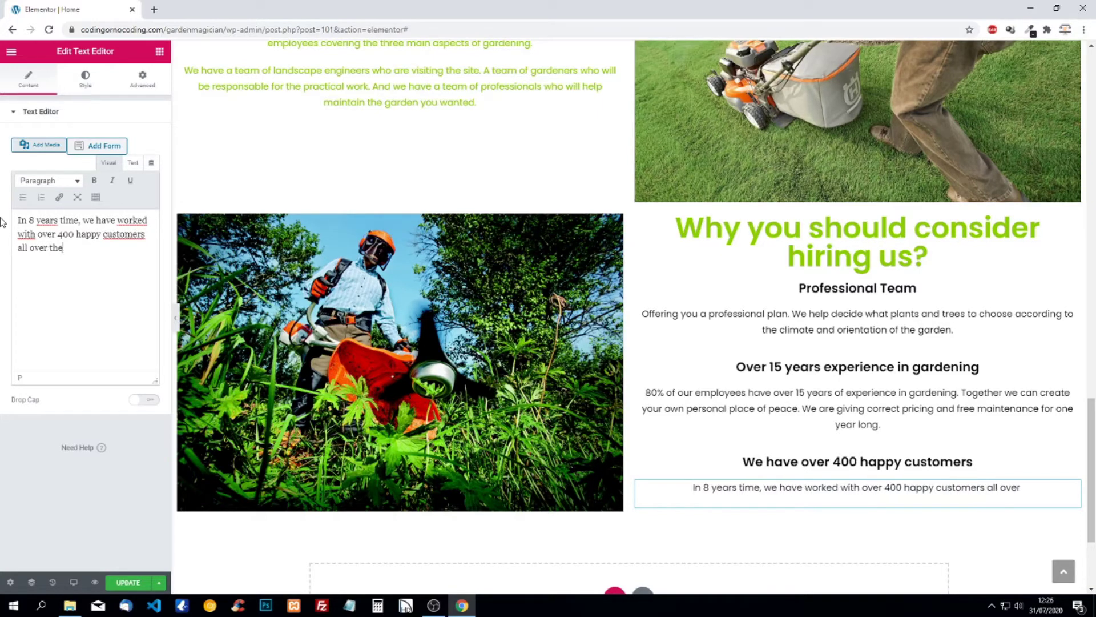
text( state.)
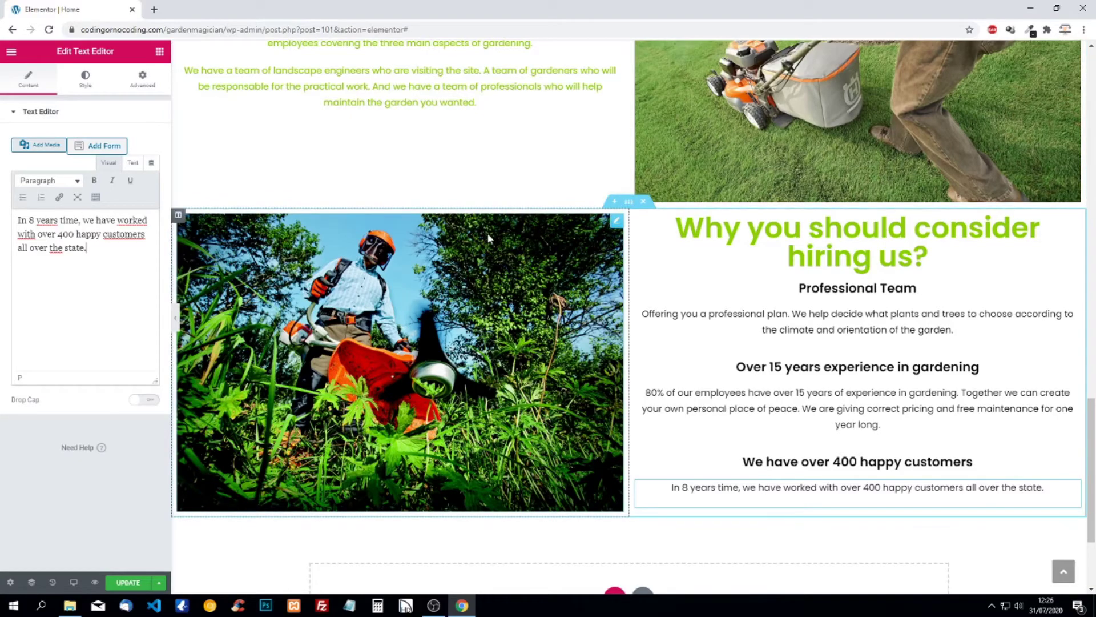
scroll(495, 252, down, 2)
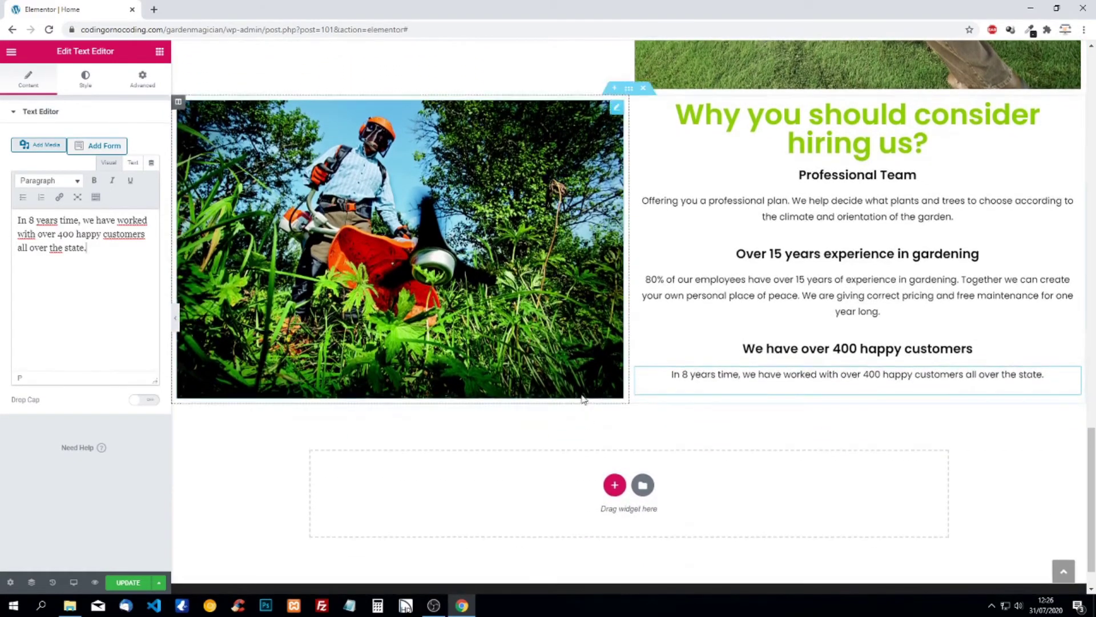
scroll(582, 399, up, 13)
scroll(577, 323, up, 10)
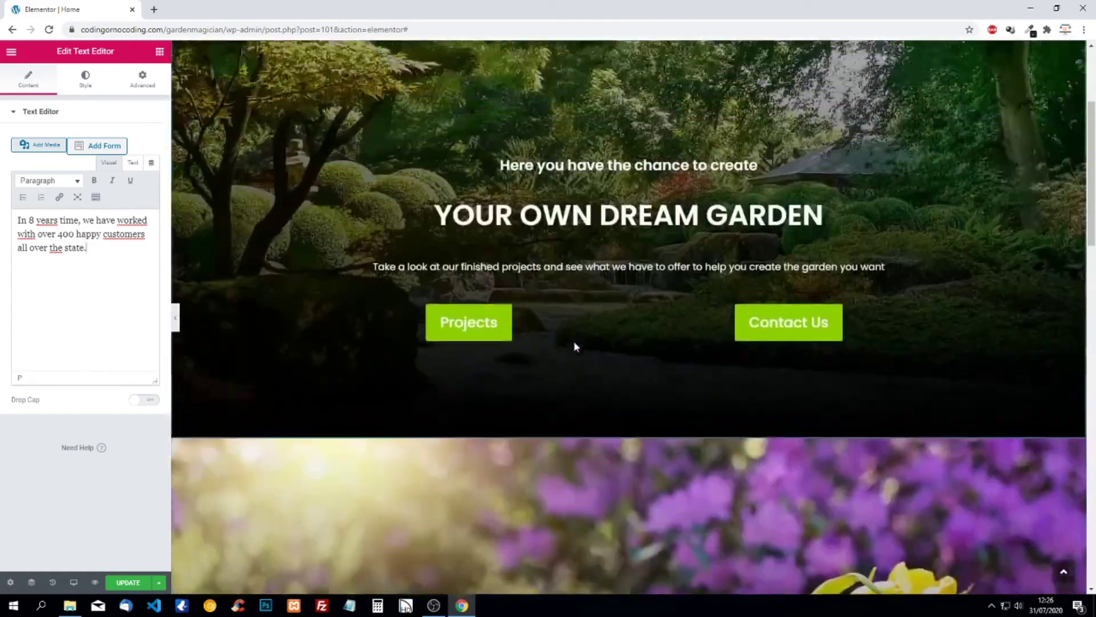
Step: Try a top padding of 50 on the "Why you should consider hiring us?" heading and set it back to 0
scroll(591, 267, down, 12)
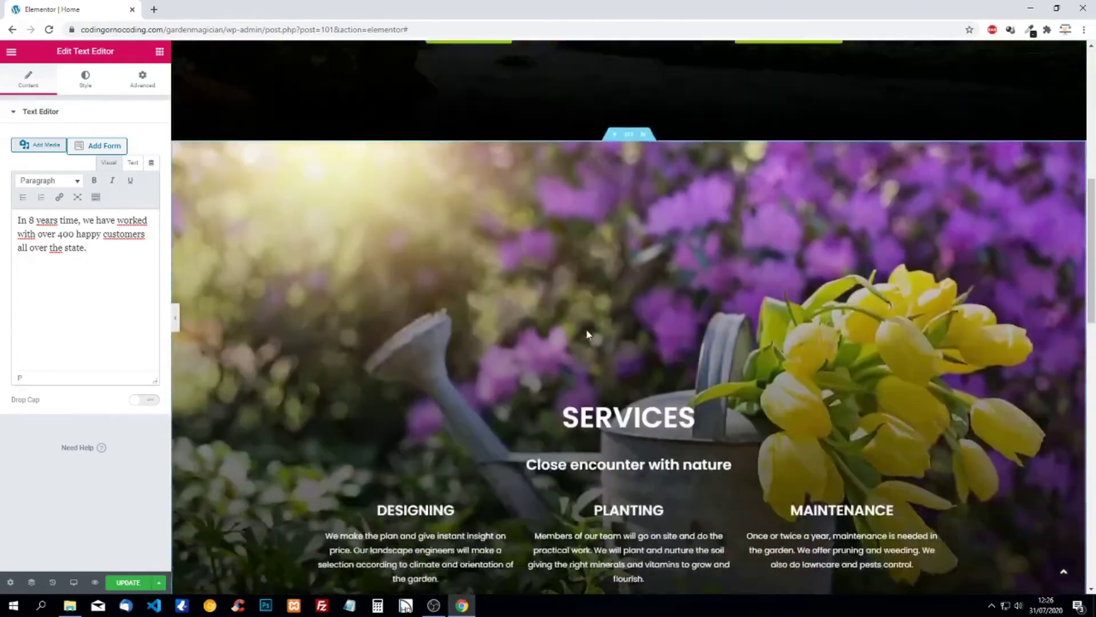
scroll(587, 355, down, 8)
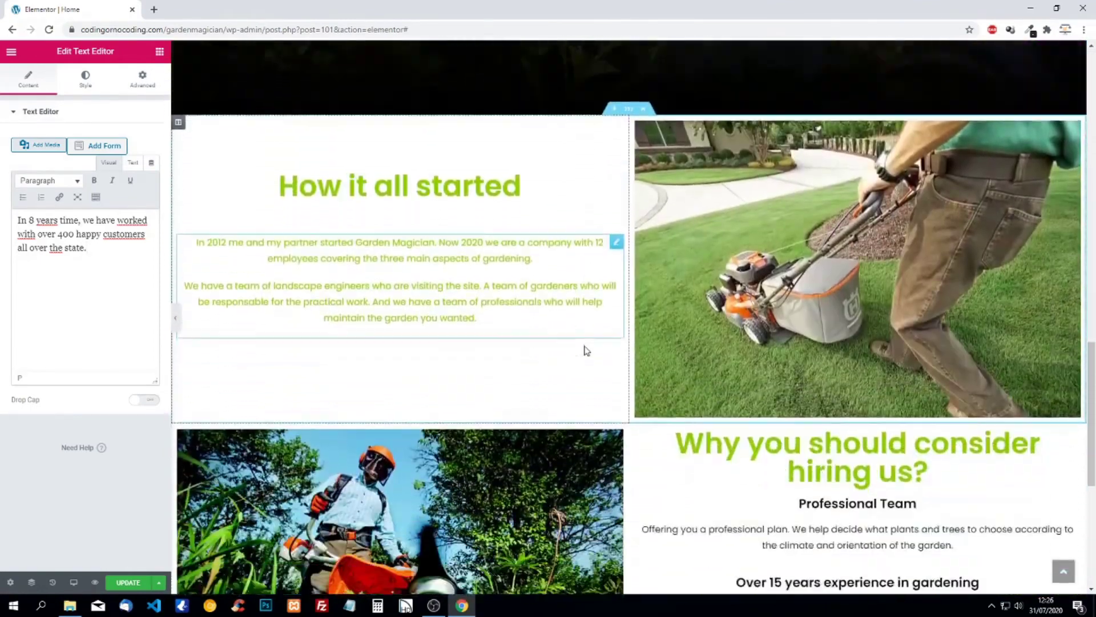
scroll(573, 348, down, 5)
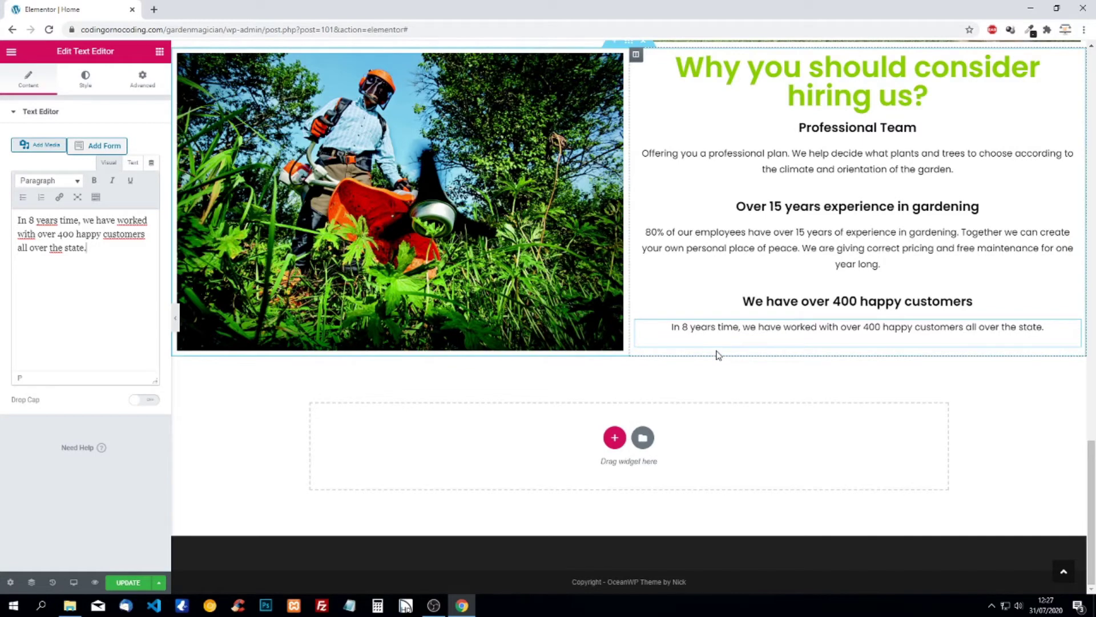
scroll(717, 354, up, 2)
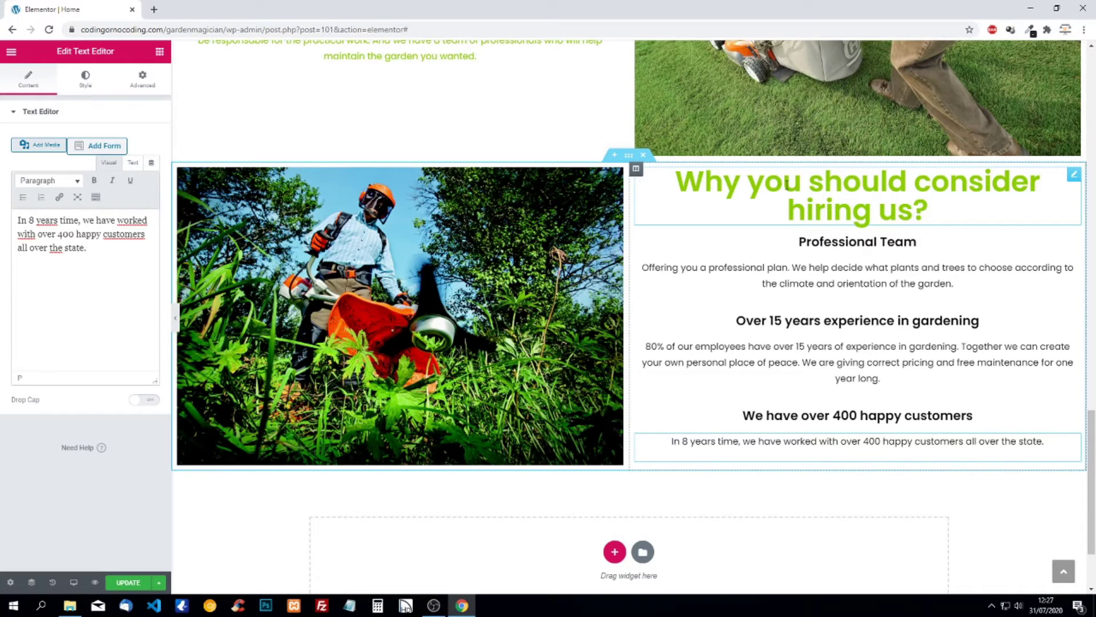
click(788, 184)
click(142, 78)
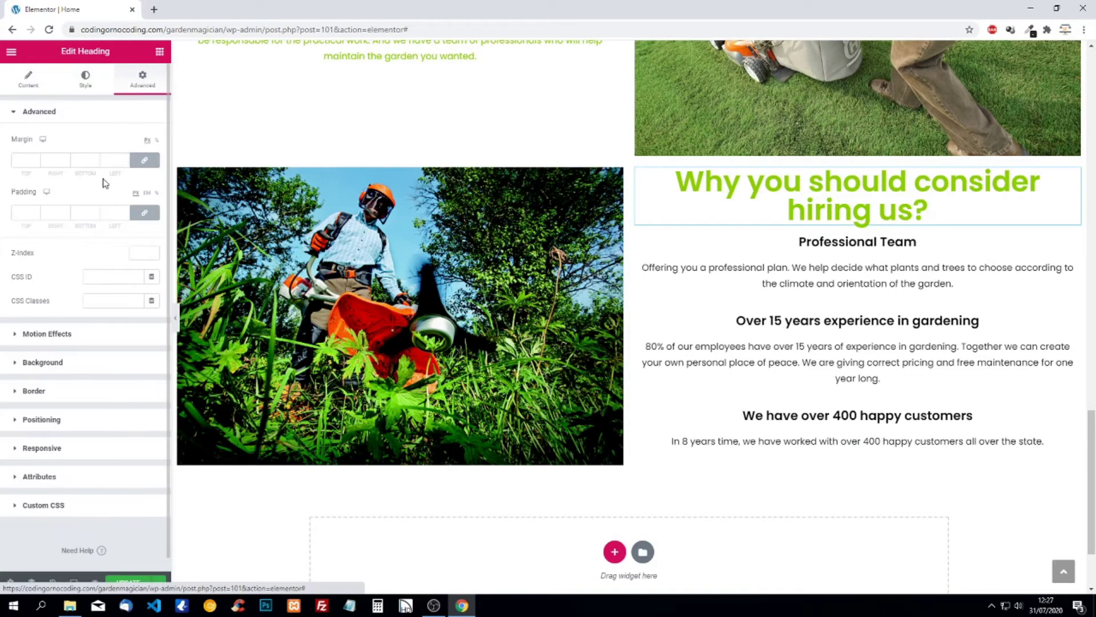
click(145, 213)
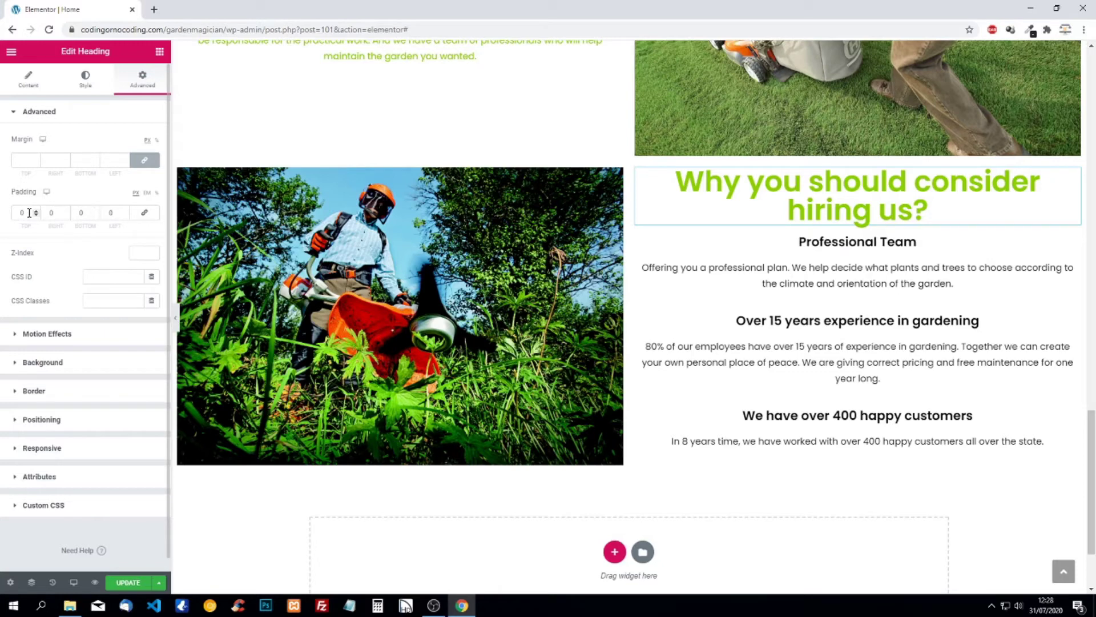
double_click(12, 214)
text(50)
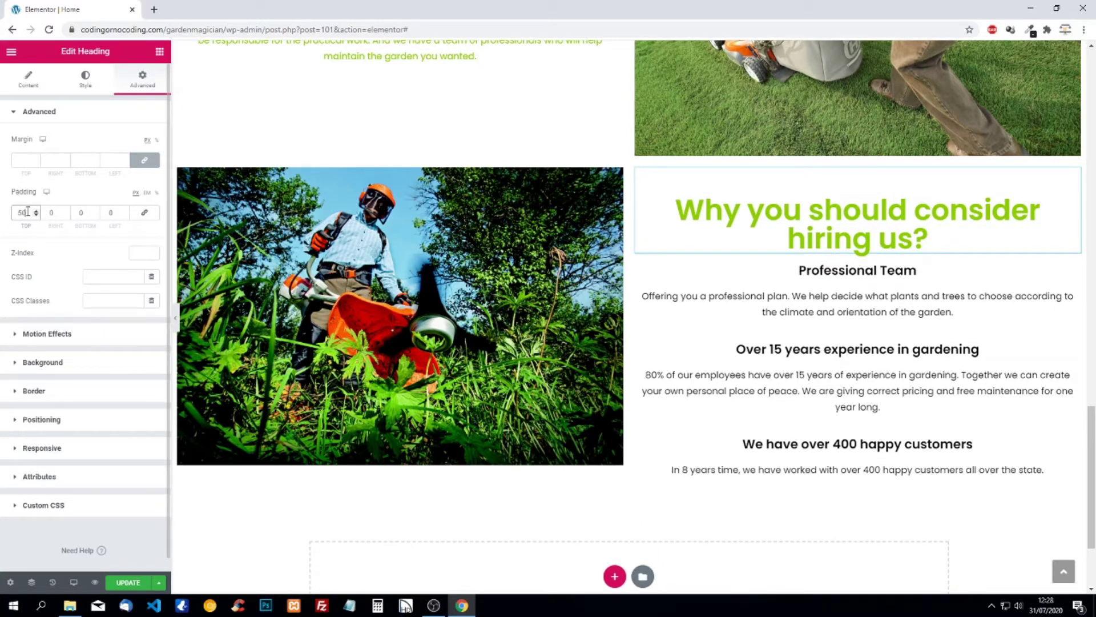
drag(28, 211, 9, 213)
text(0)
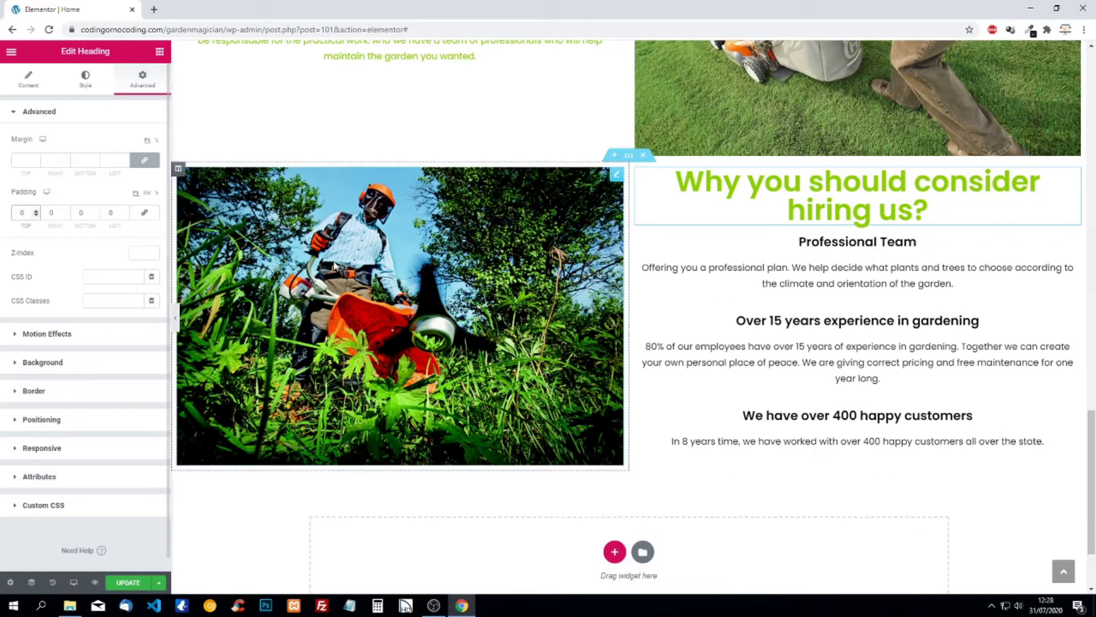
Step: Add a new single-column section below the "Why you should consider hiring us?" section
scroll(599, 323, down, 2)
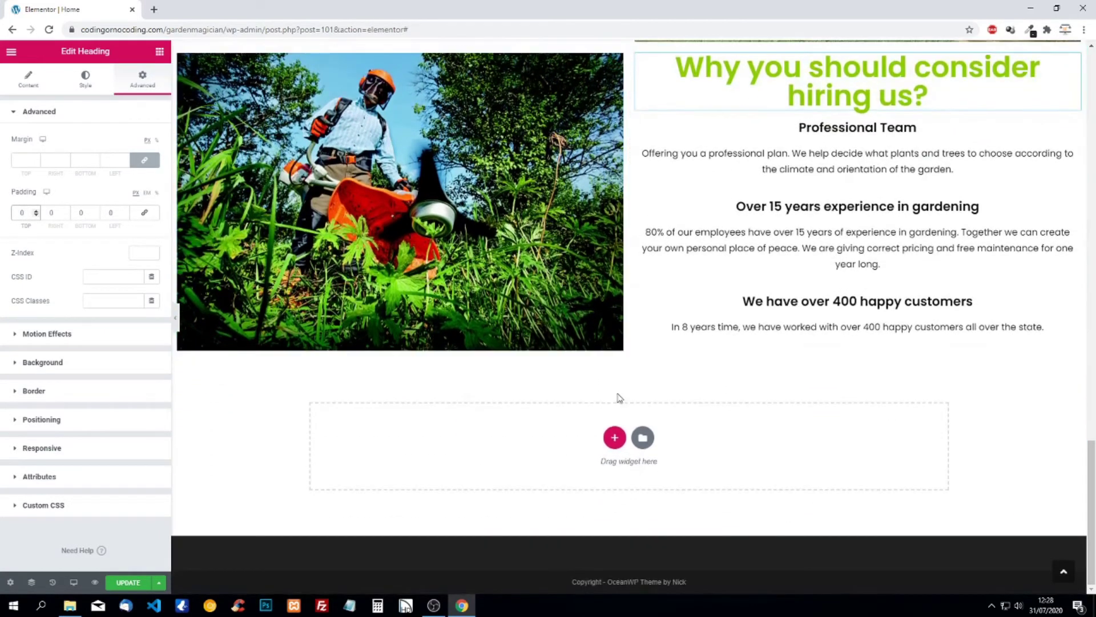
click(615, 438)
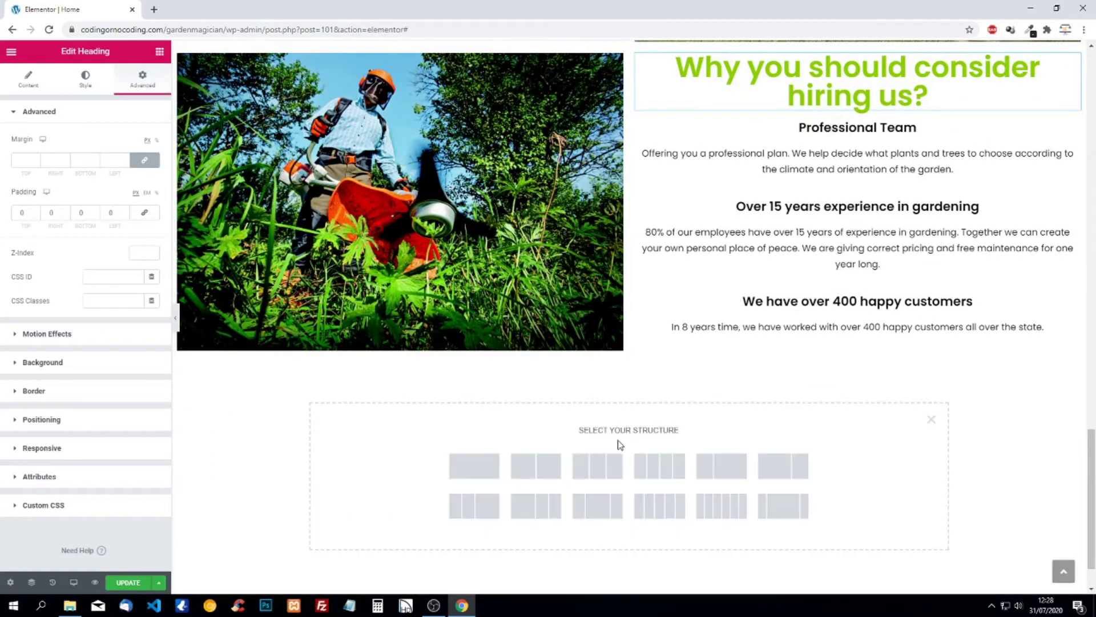
click(480, 468)
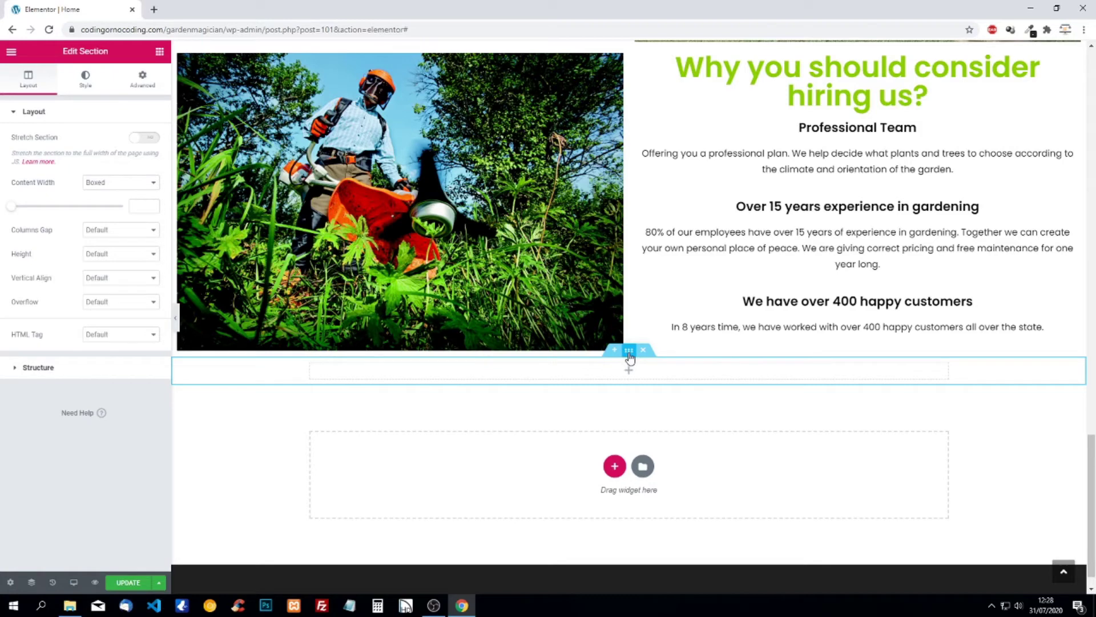
Step: Give the new section a classic background with the image flowers-4284677_1920, uploaded from the Homepage folder
click(87, 80)
click(105, 165)
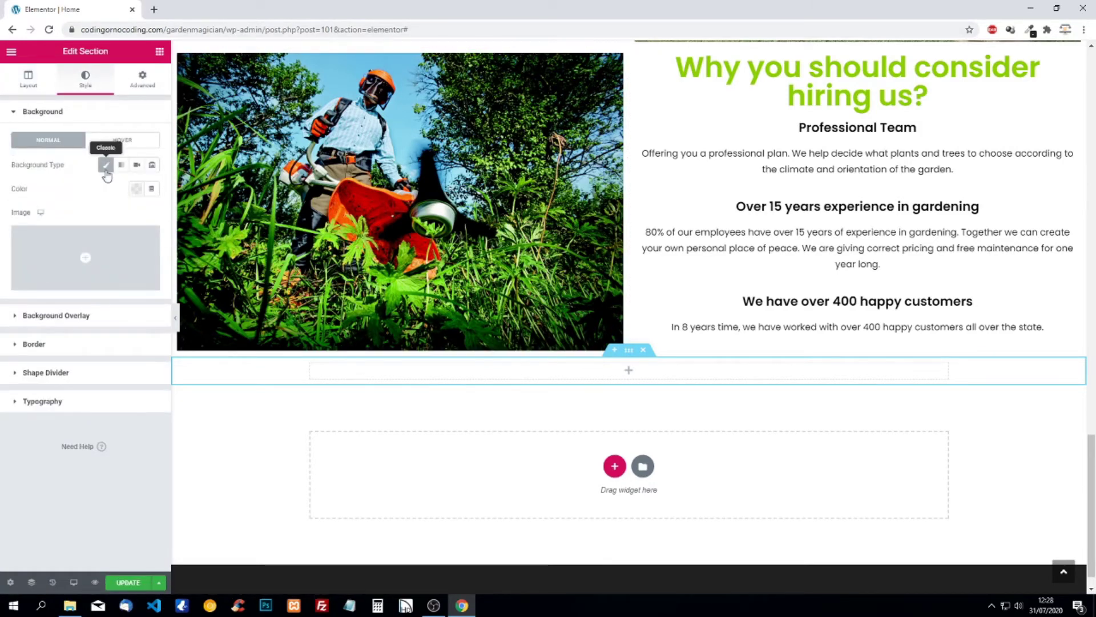
click(91, 246)
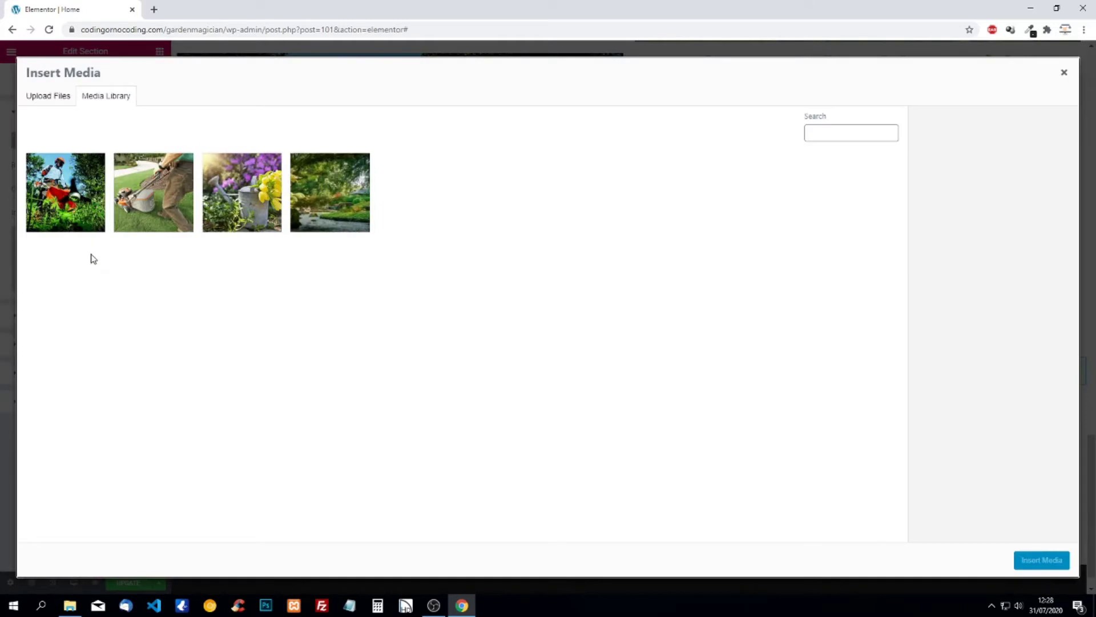
click(74, 599)
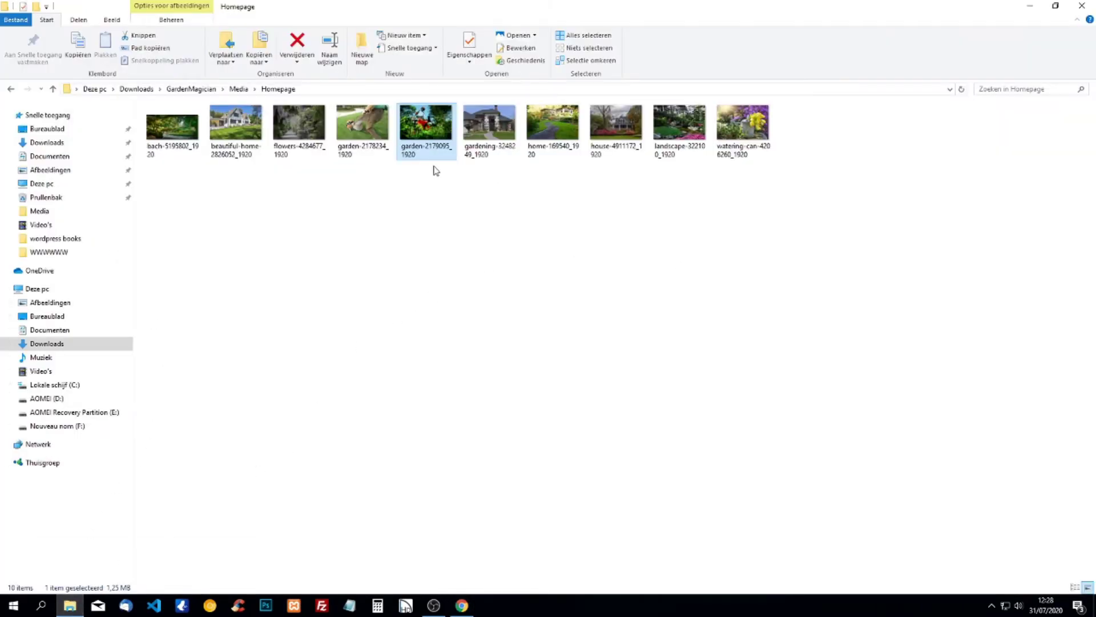
drag(311, 132, 441, 421)
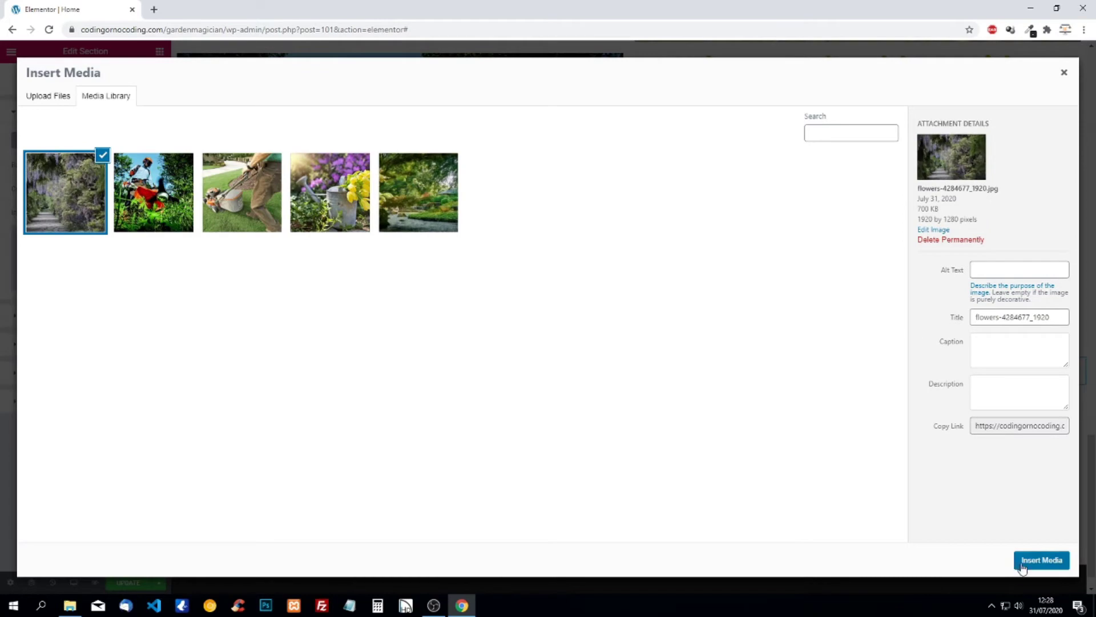
click(1041, 561)
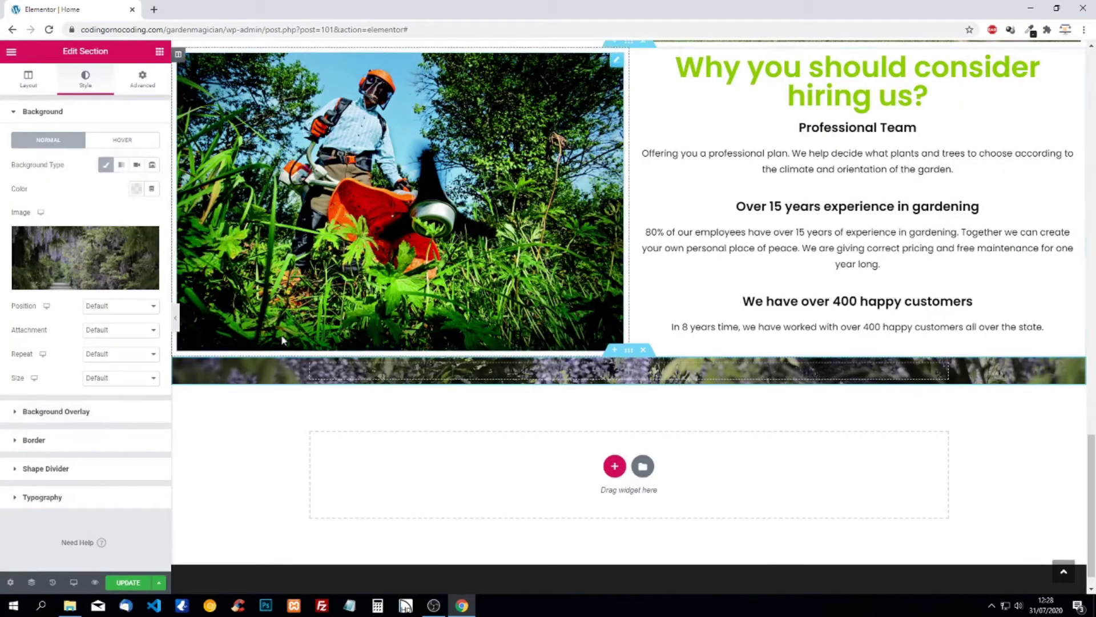
Step: Set the background image's position to Center Center, attachment to Fixed, repeat to No-repeat and size to Cover
click(124, 308)
click(122, 326)
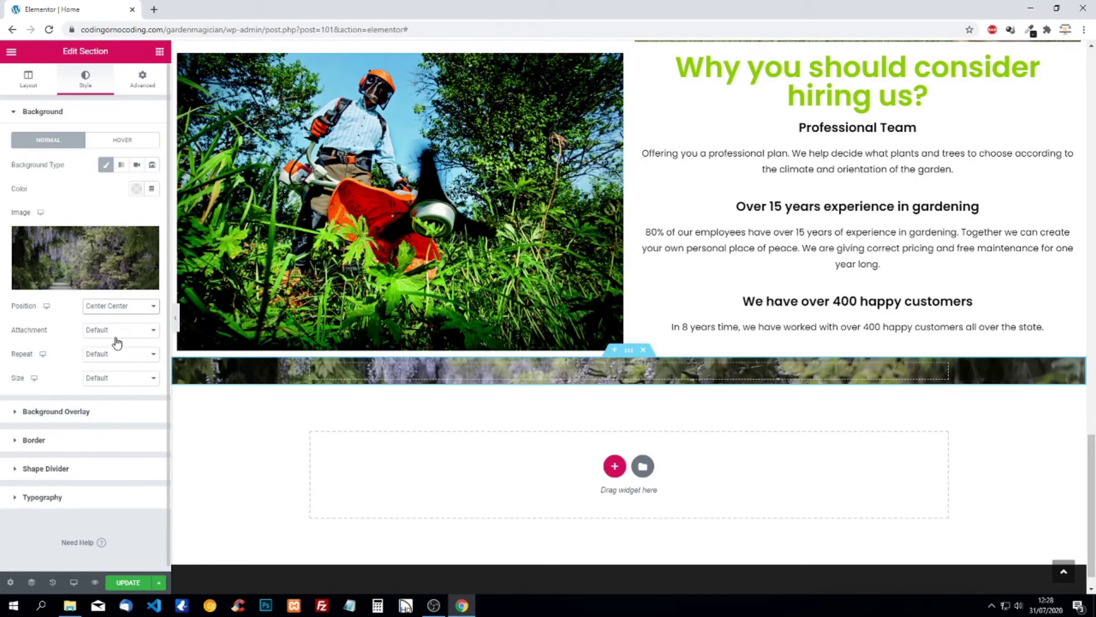
click(112, 331)
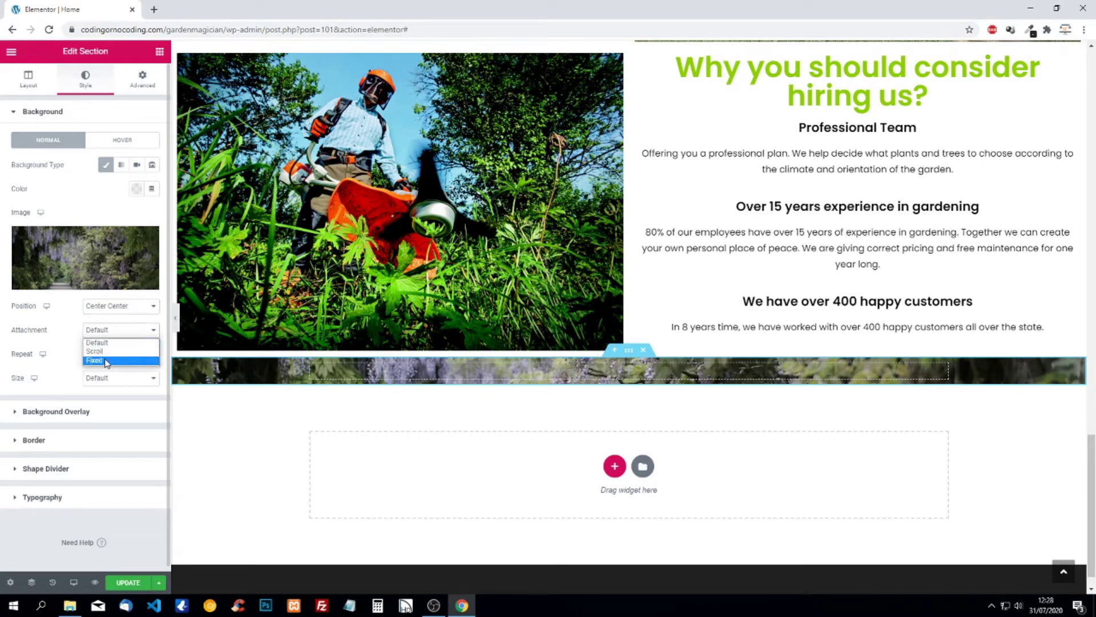
click(103, 360)
click(111, 372)
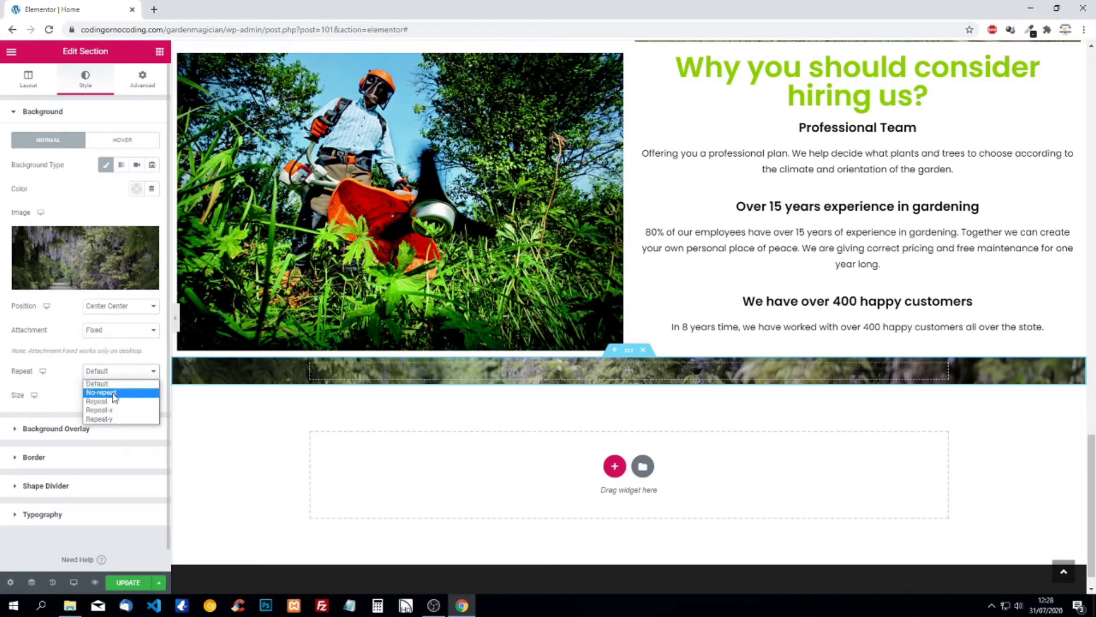
click(111, 392)
click(117, 396)
click(117, 426)
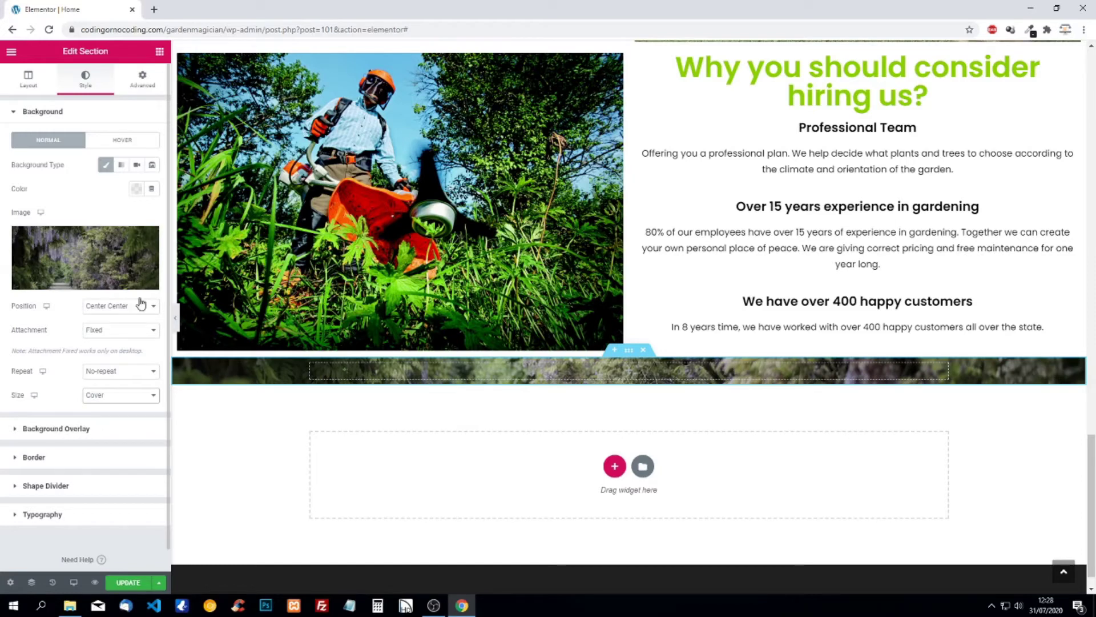
Step: Unlink the new section's padding values and set the top padding to 450 and the bottom padding to 150
click(143, 80)
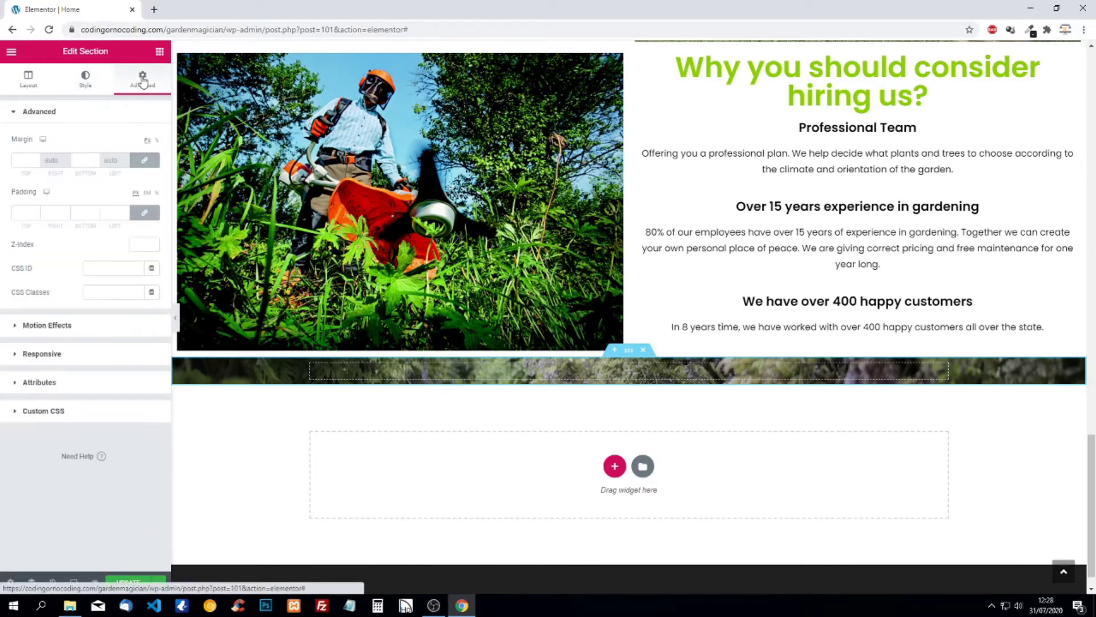
click(144, 212)
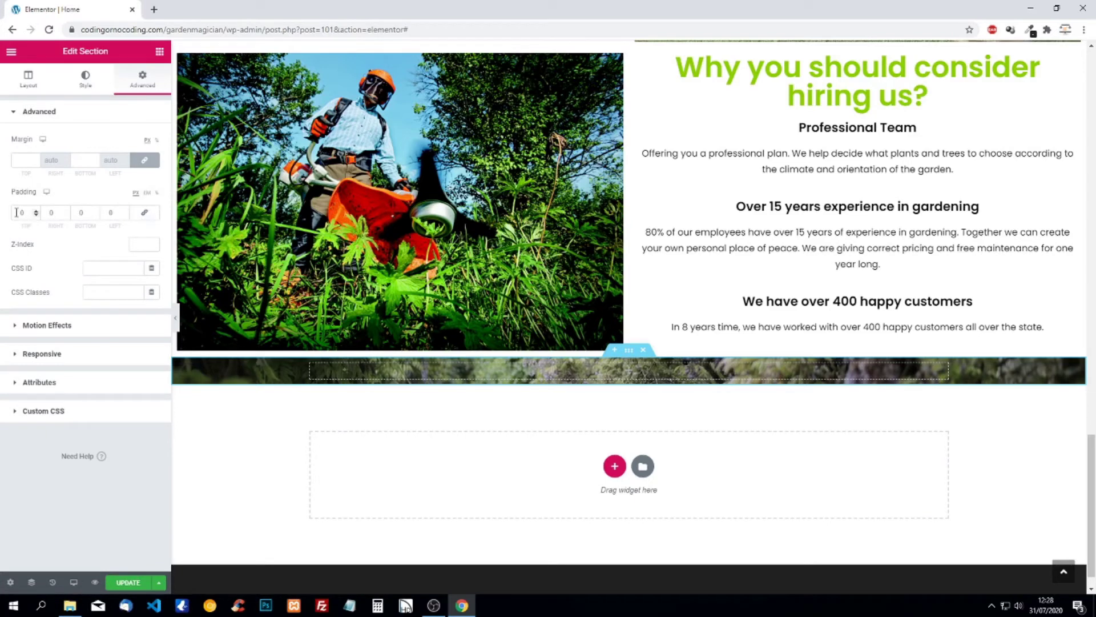
click(23, 215)
text(450)
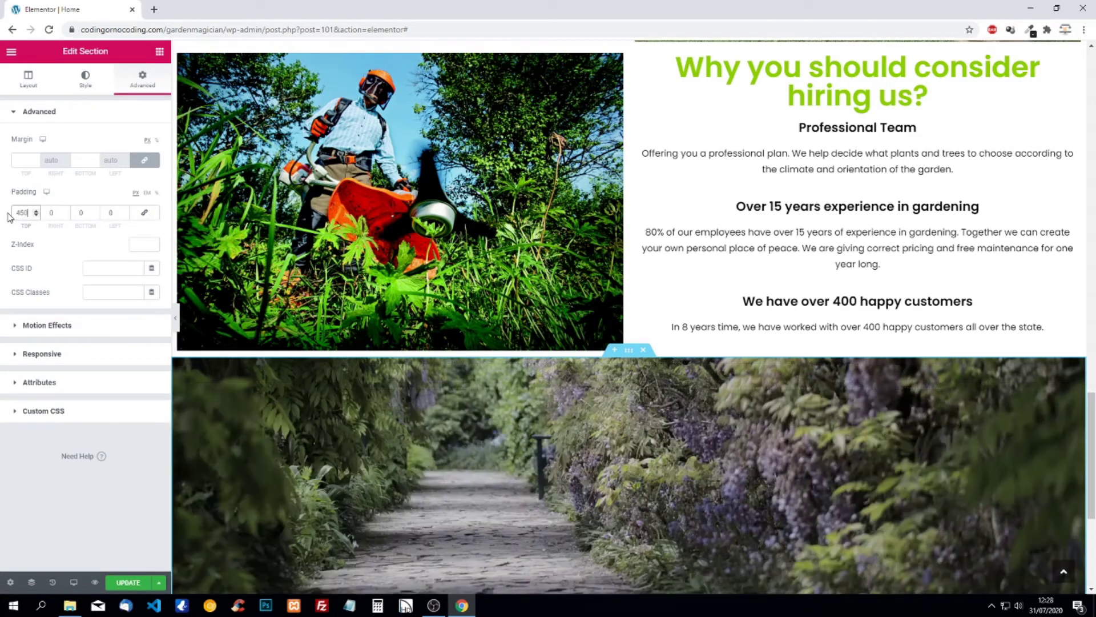
click(89, 211)
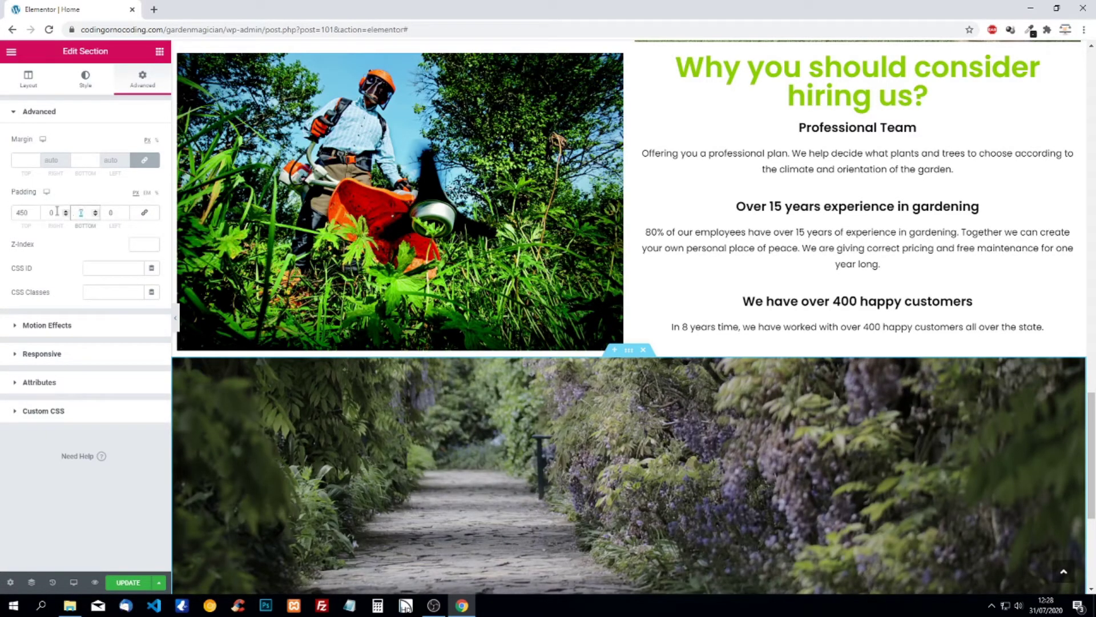
text(150)
scroll(368, 322, down, 8)
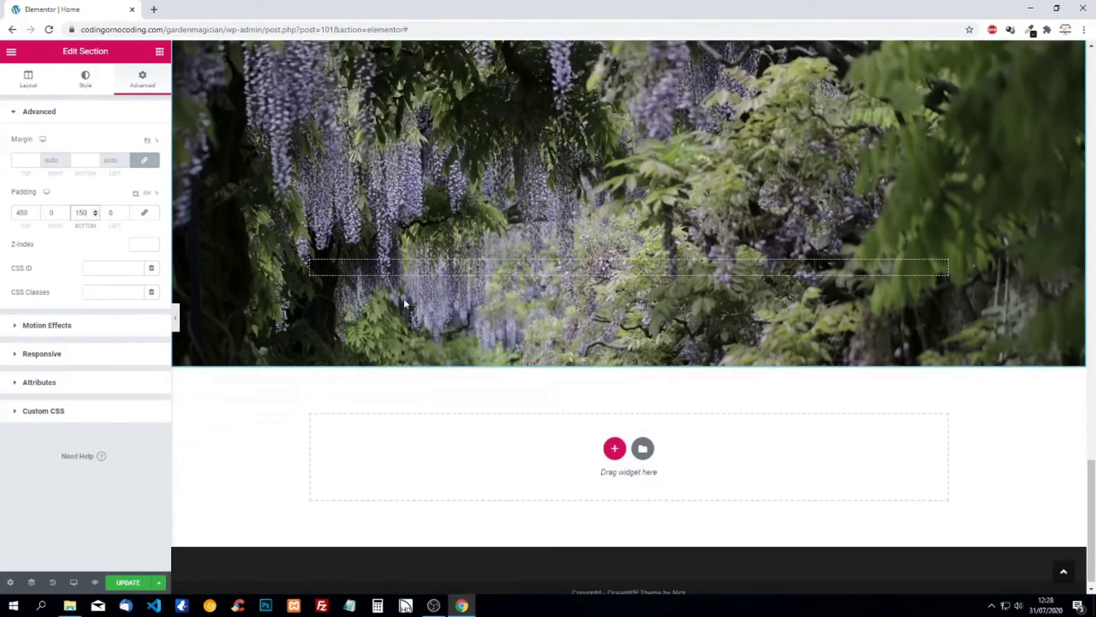
scroll(403, 298, up, 1)
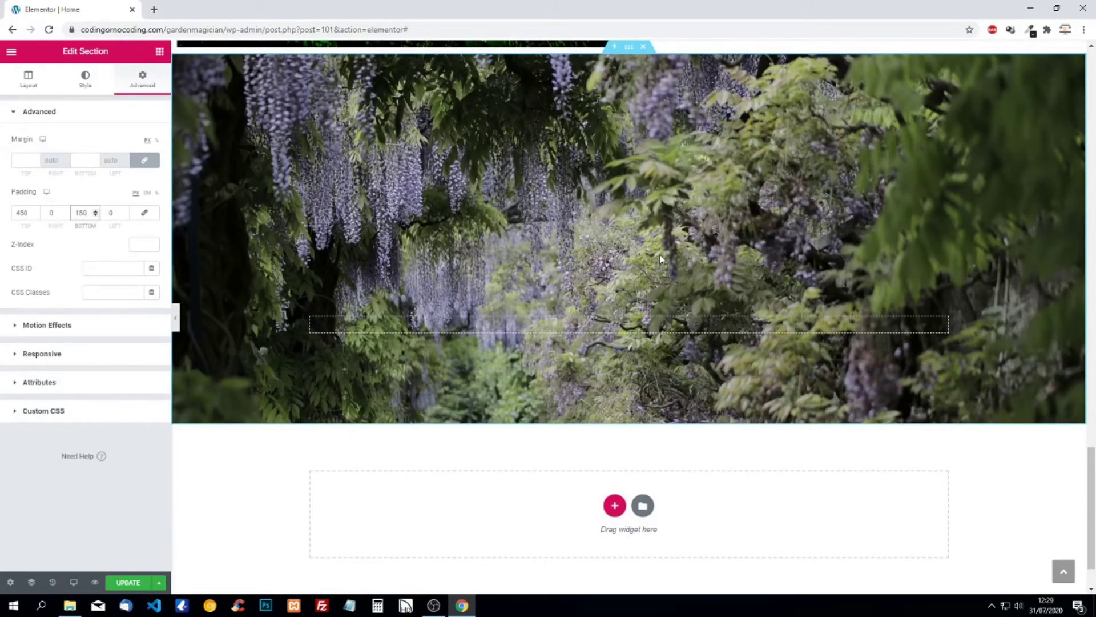
scroll(591, 272, up, 1)
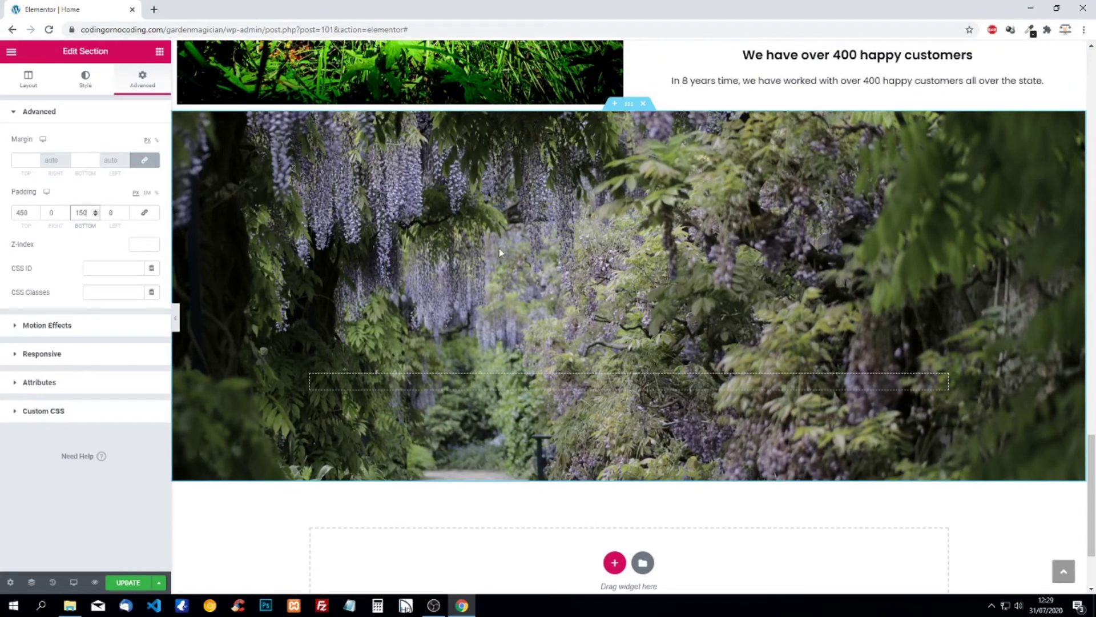
Step: Add a centered heading reading "Here are a few of our projects" to the new background-image section
click(161, 53)
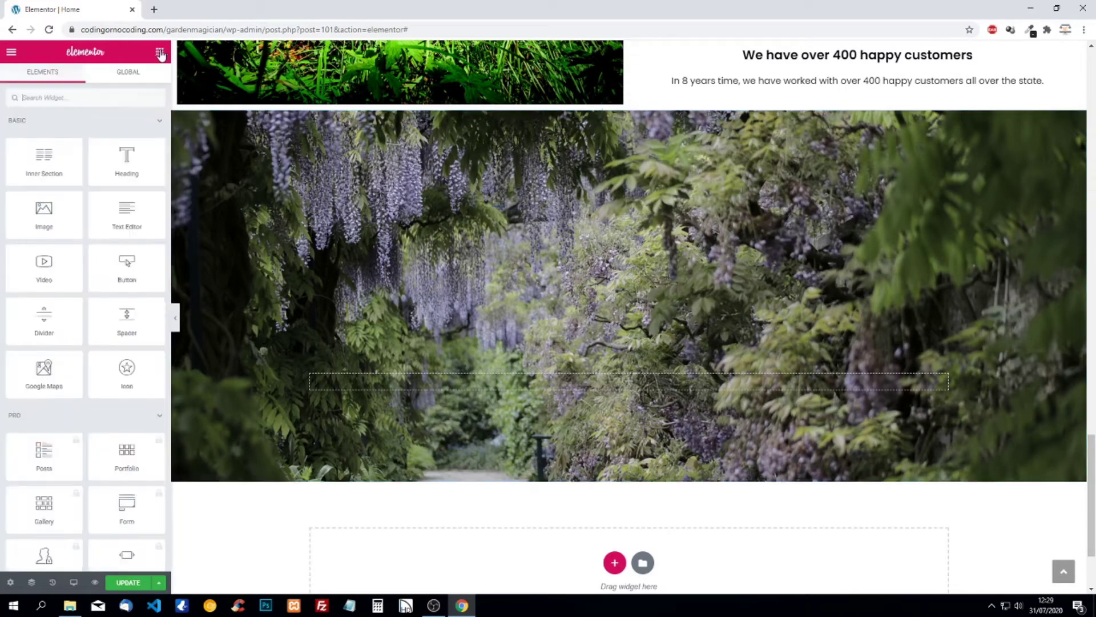
drag(127, 160, 605, 368)
drag(122, 165, 2, 140)
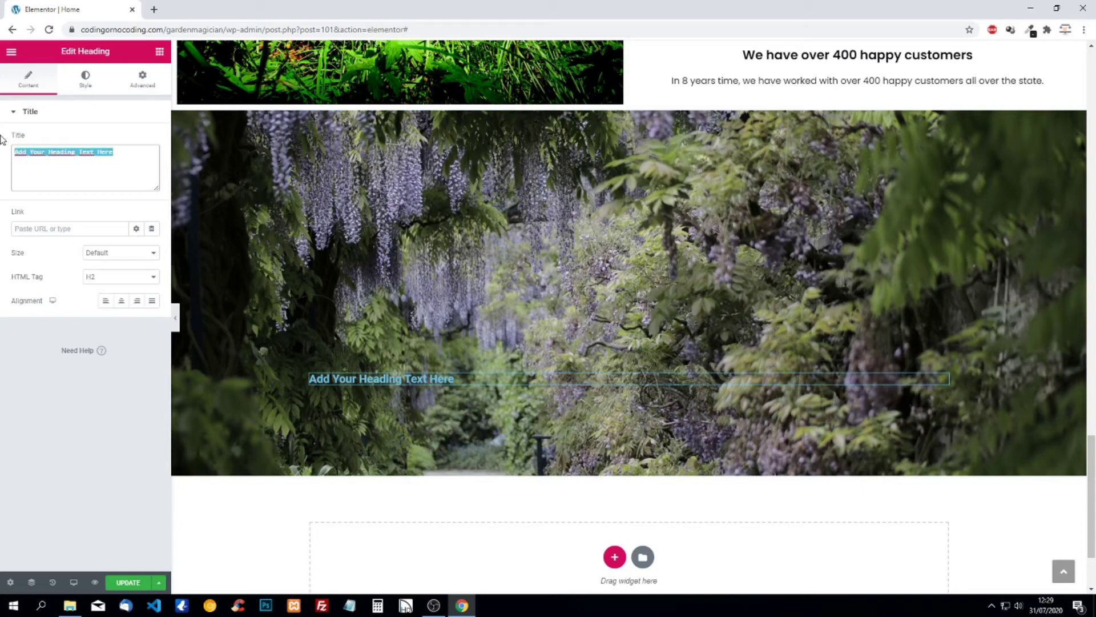
text(Here are a few of)
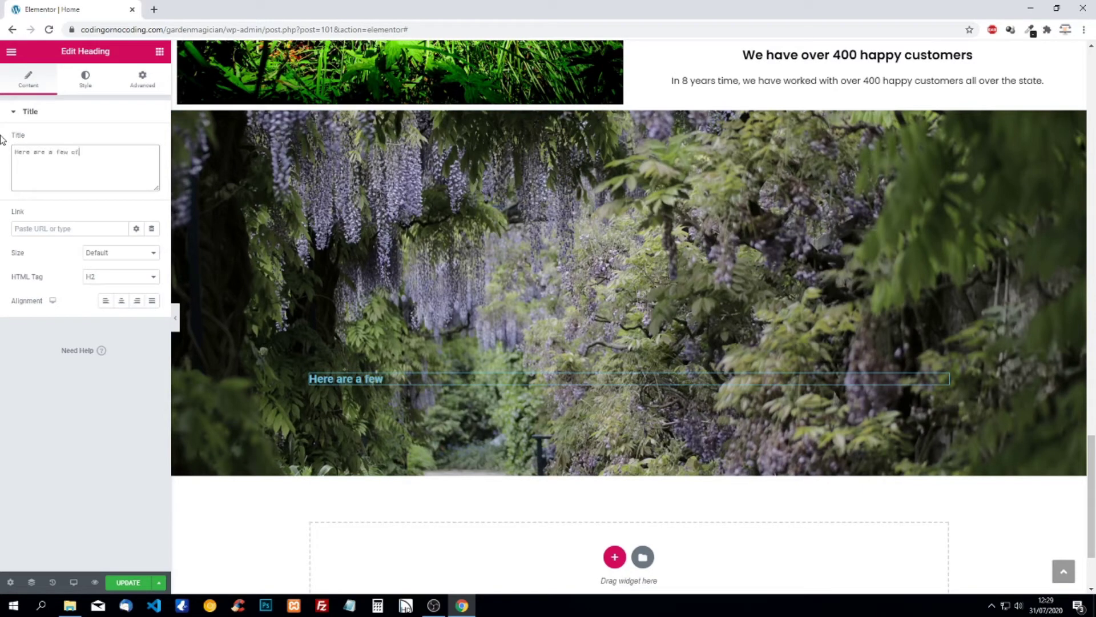
text( our projects)
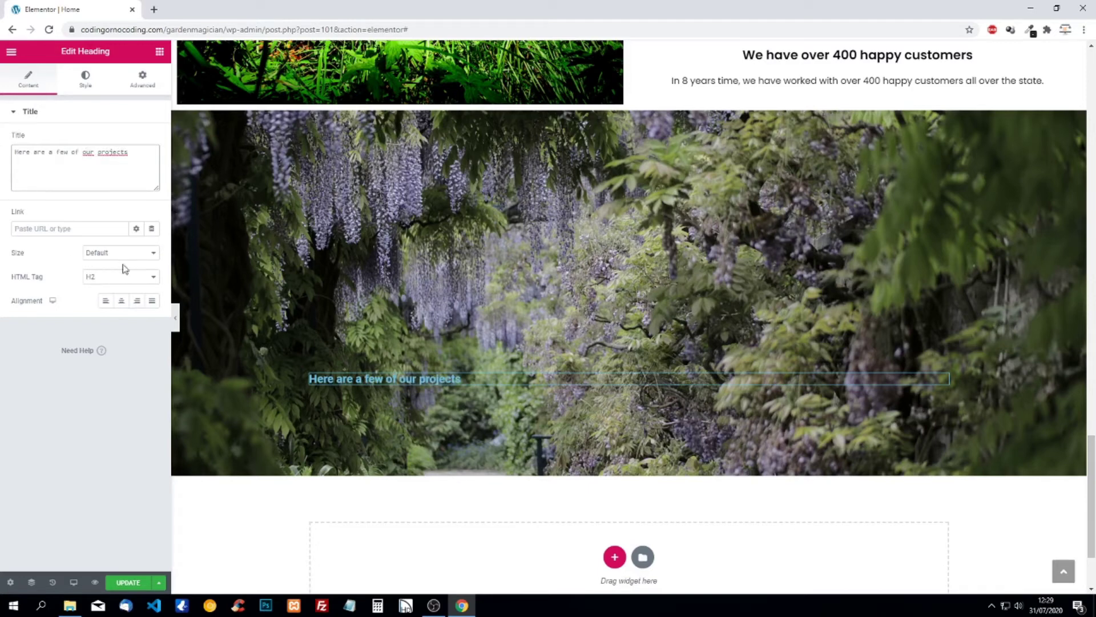
click(122, 302)
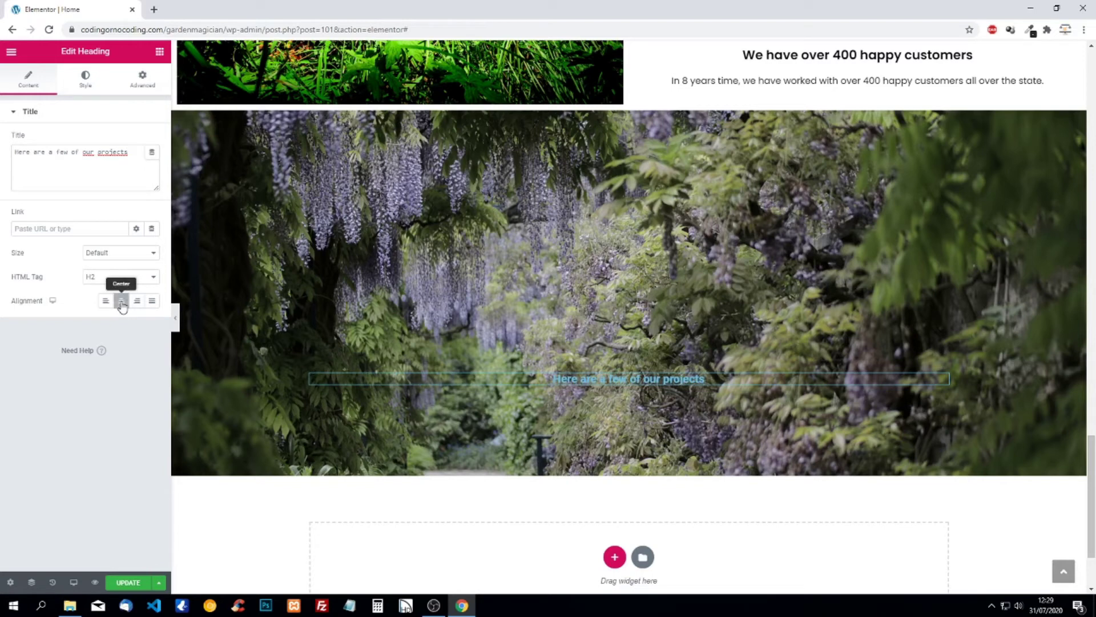
Step: Set the text color of the projects heading to white (#FFFFFF)
click(86, 81)
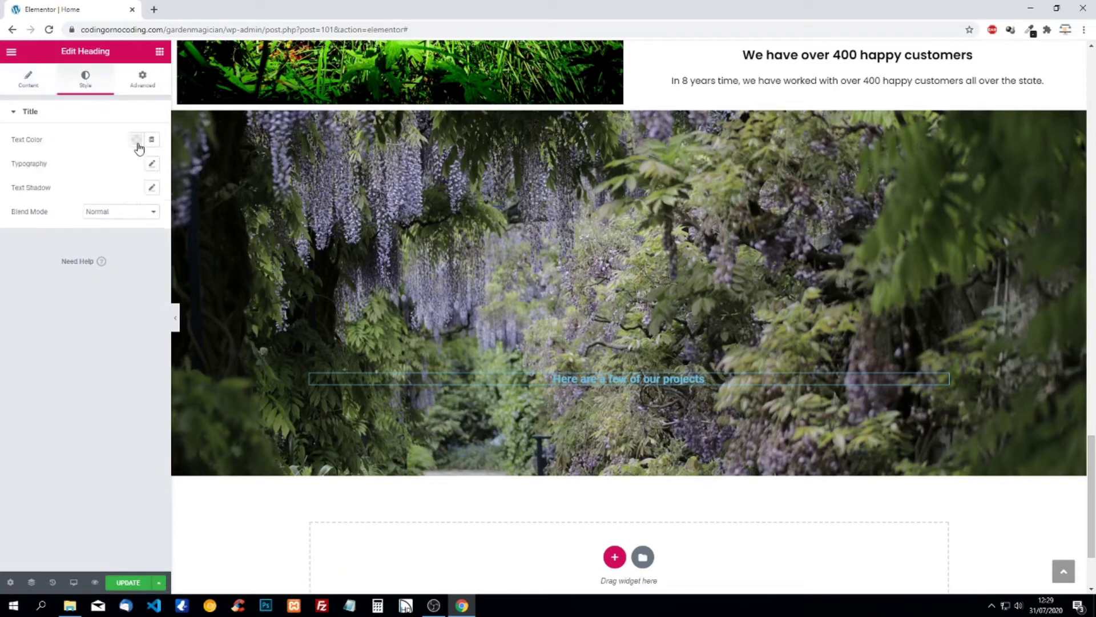
click(137, 139)
click(184, 167)
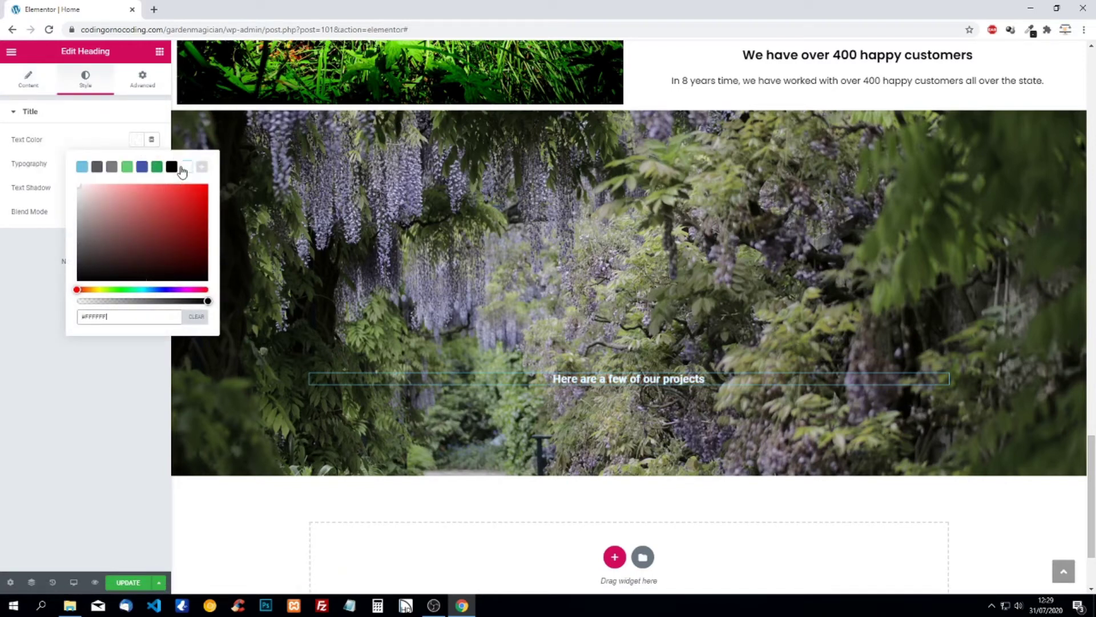
click(36, 273)
Step: Set the projects heading's typography to the Poppins family, size 40 px, with an Uppercase transform
click(152, 164)
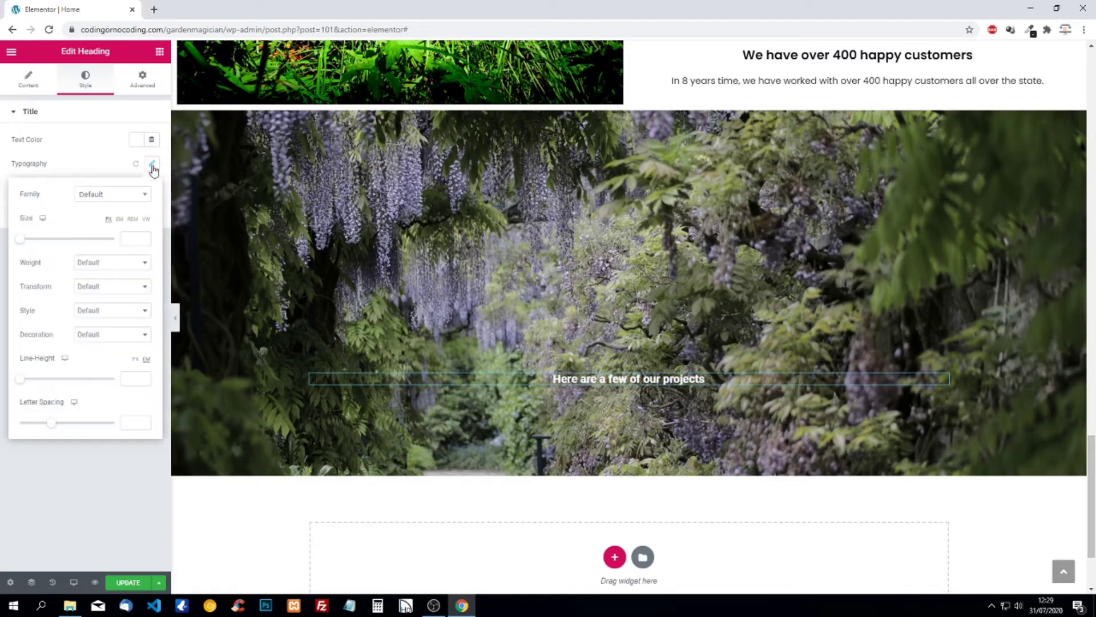
click(131, 197)
text(pop)
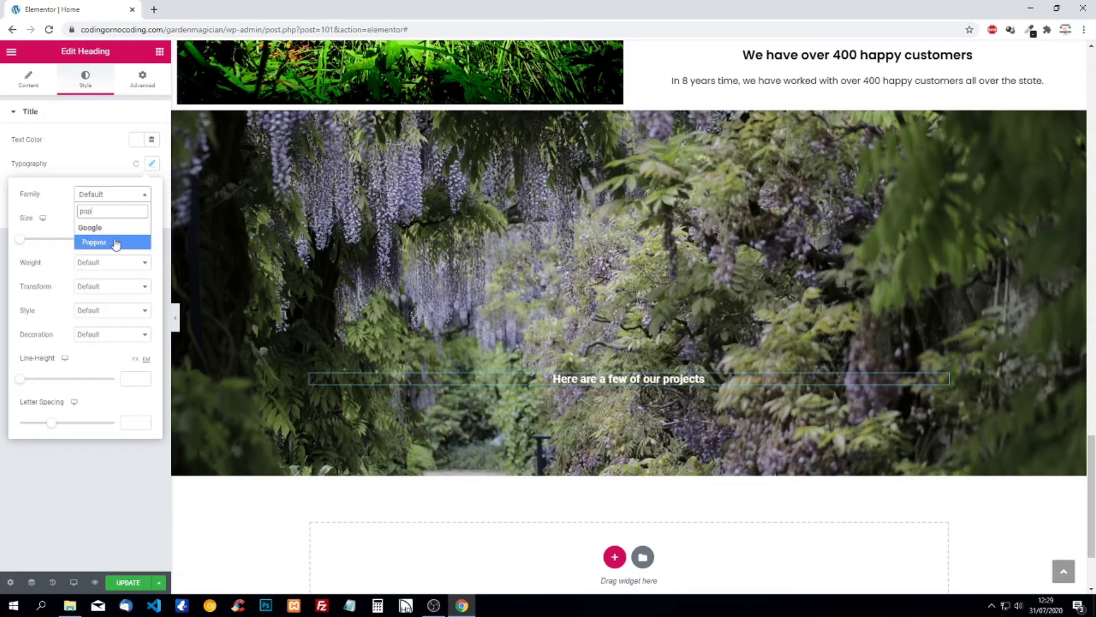
click(115, 243)
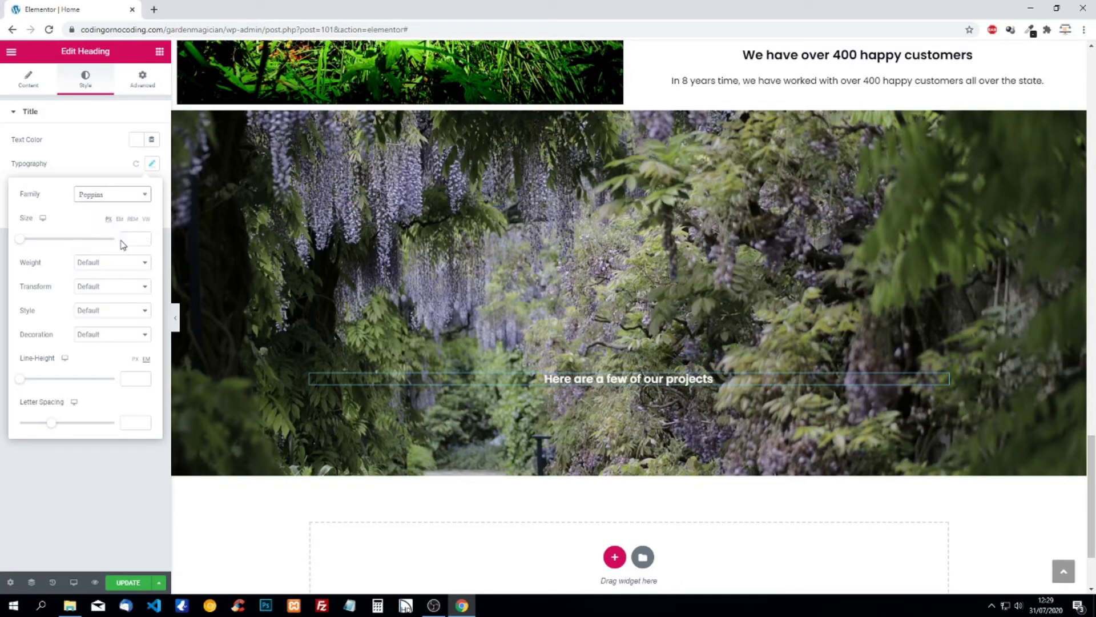
text(40)
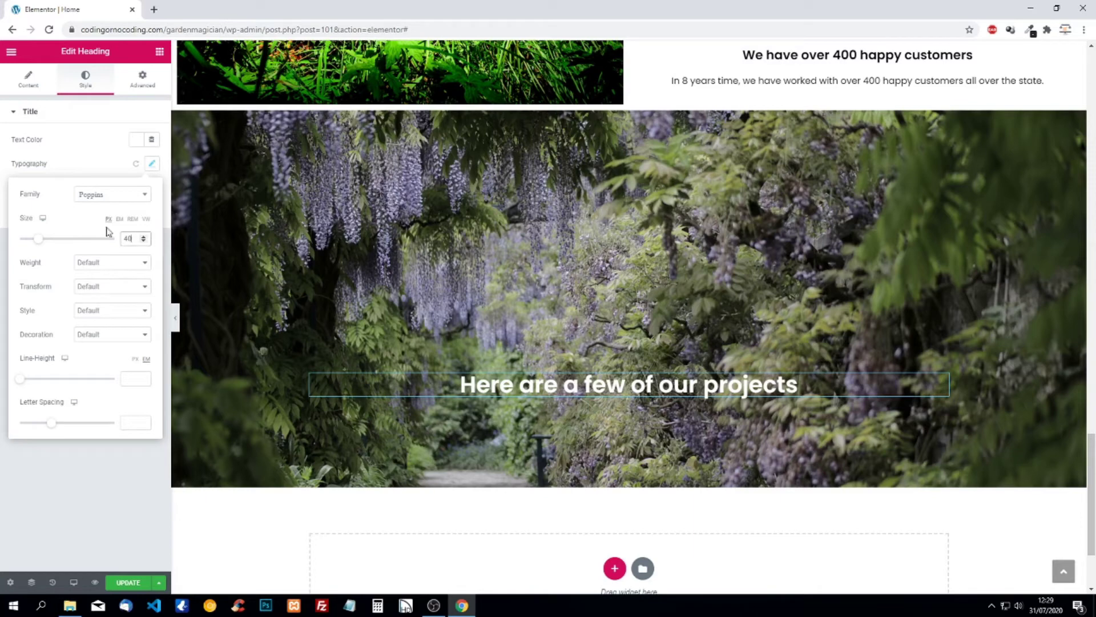
click(111, 294)
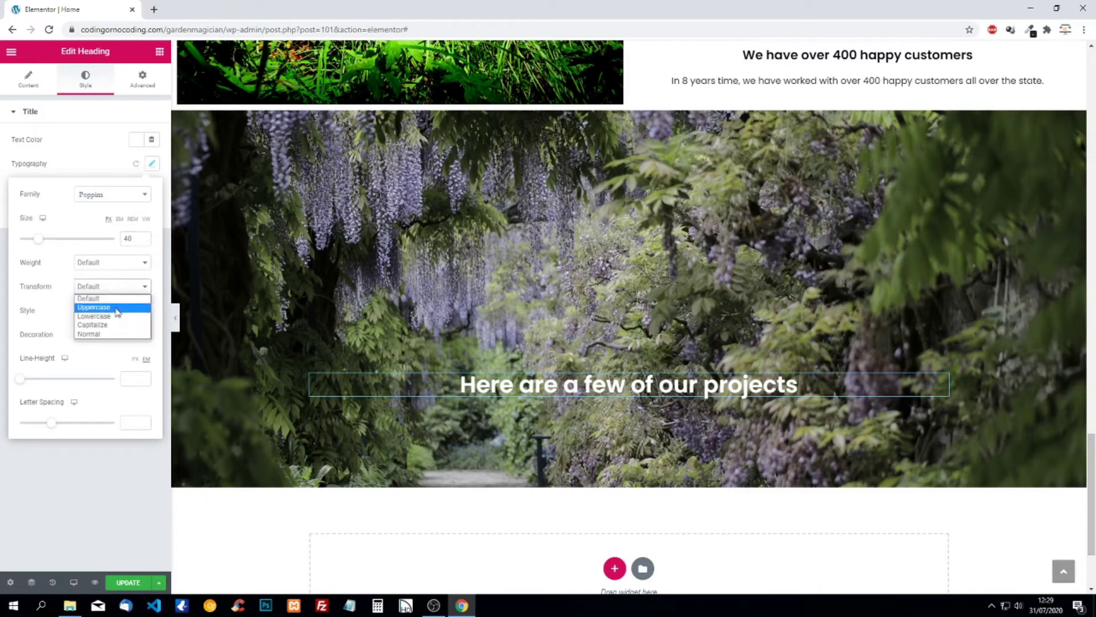
click(115, 309)
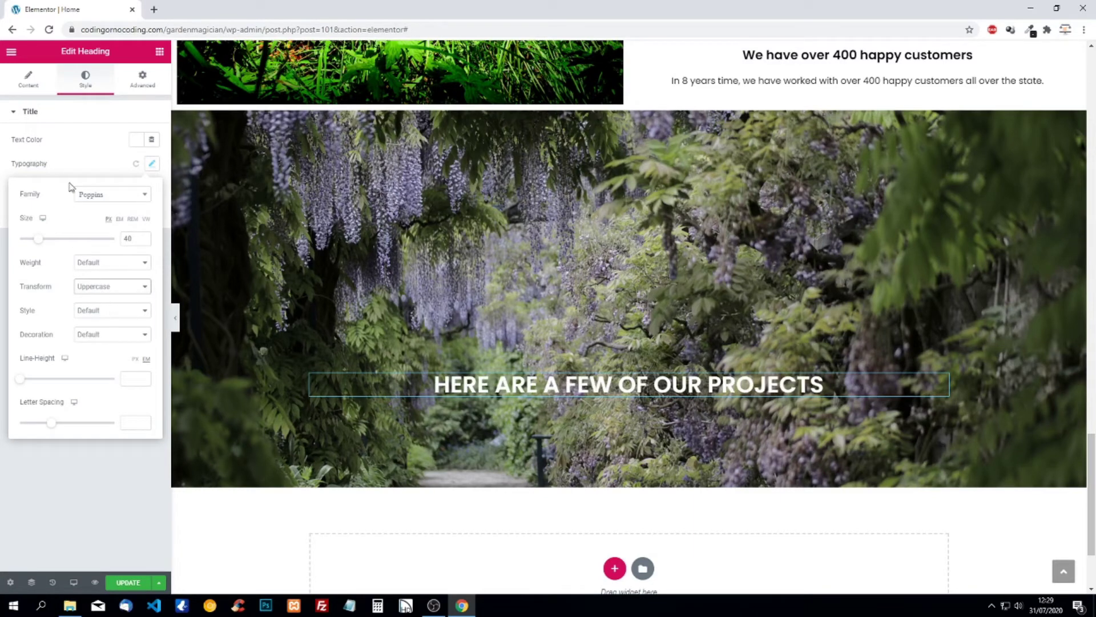
click(76, 145)
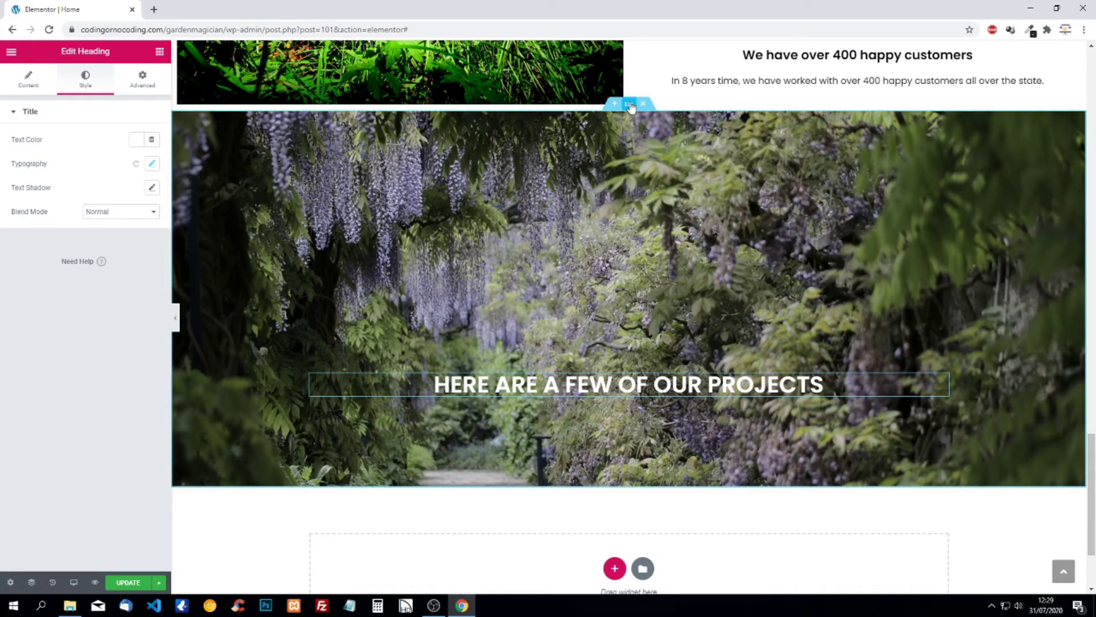
Step: Give the projects section a gradient background overlay fading from fully transparent to black, with opacity 1
click(629, 105)
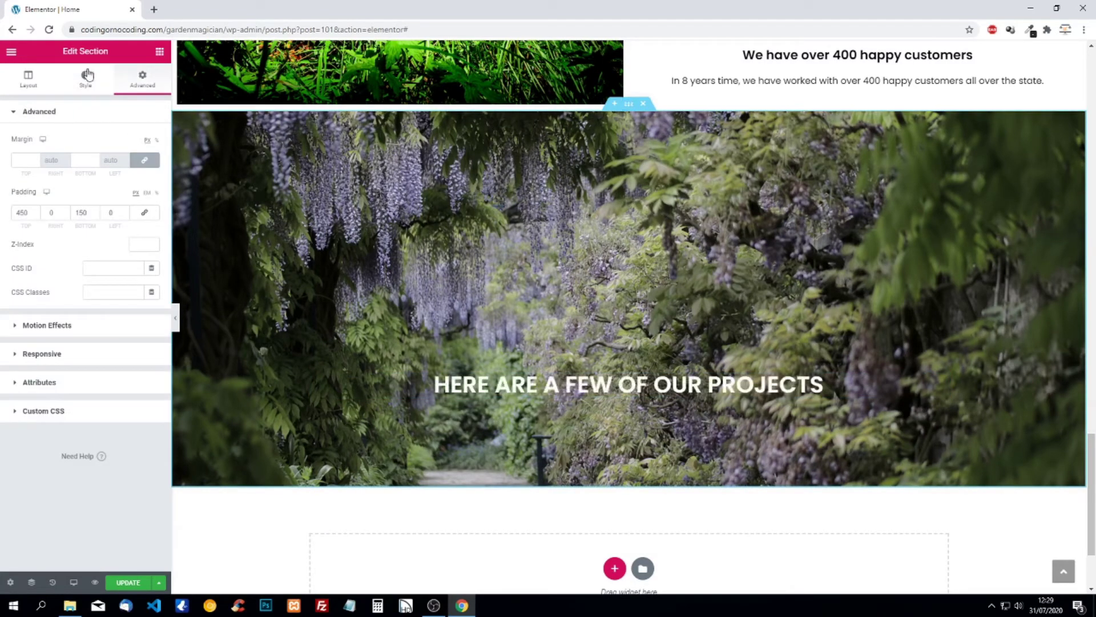
click(86, 76)
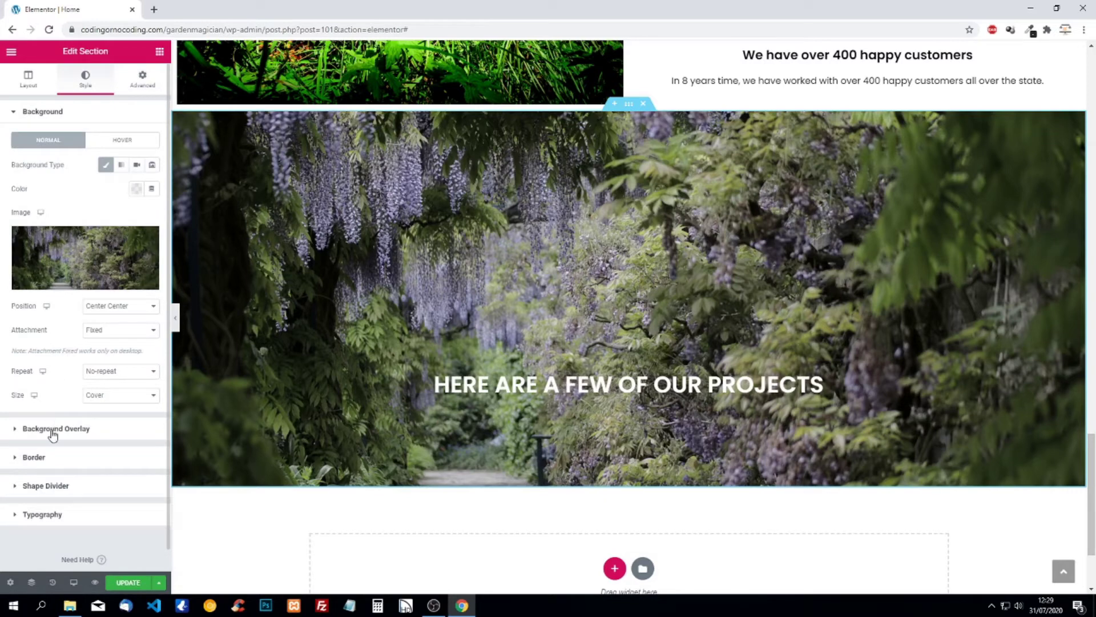
click(53, 433)
click(152, 198)
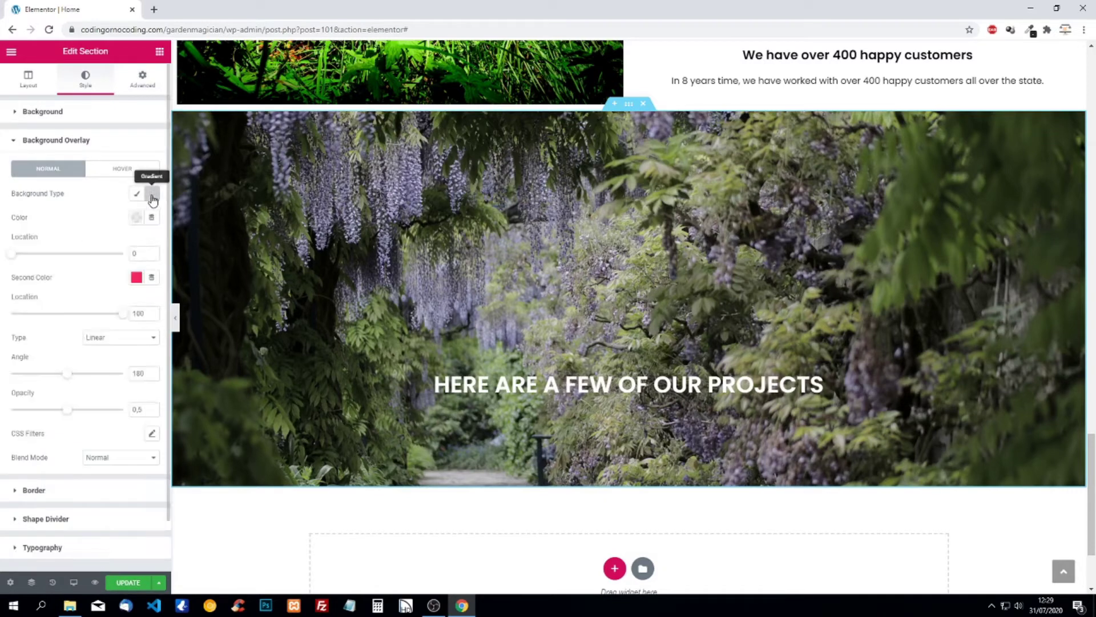
click(136, 218)
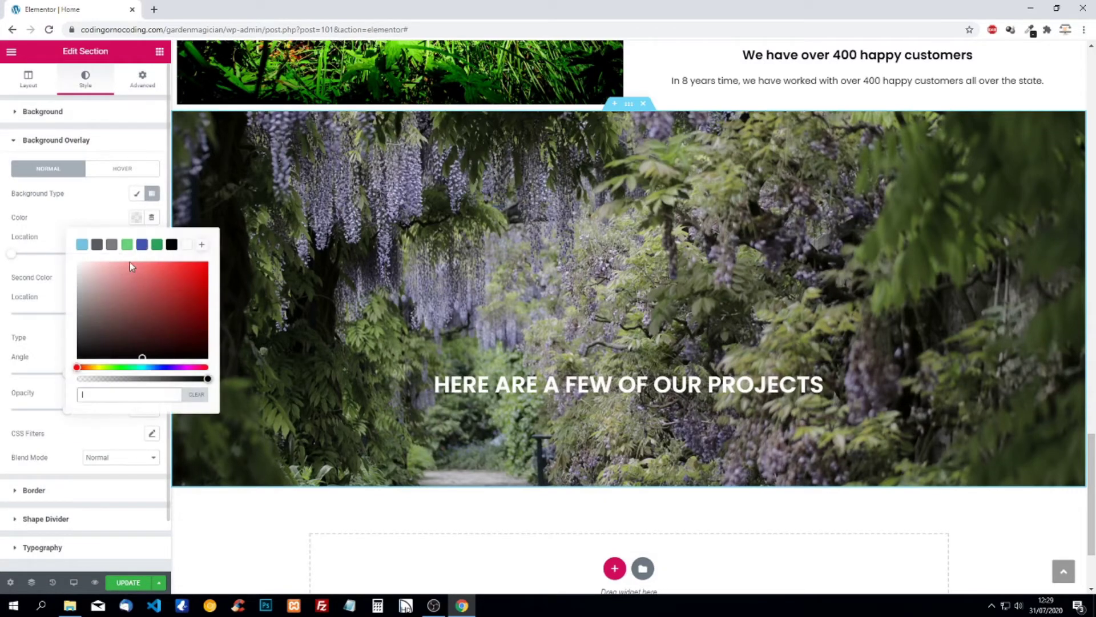
click(80, 378)
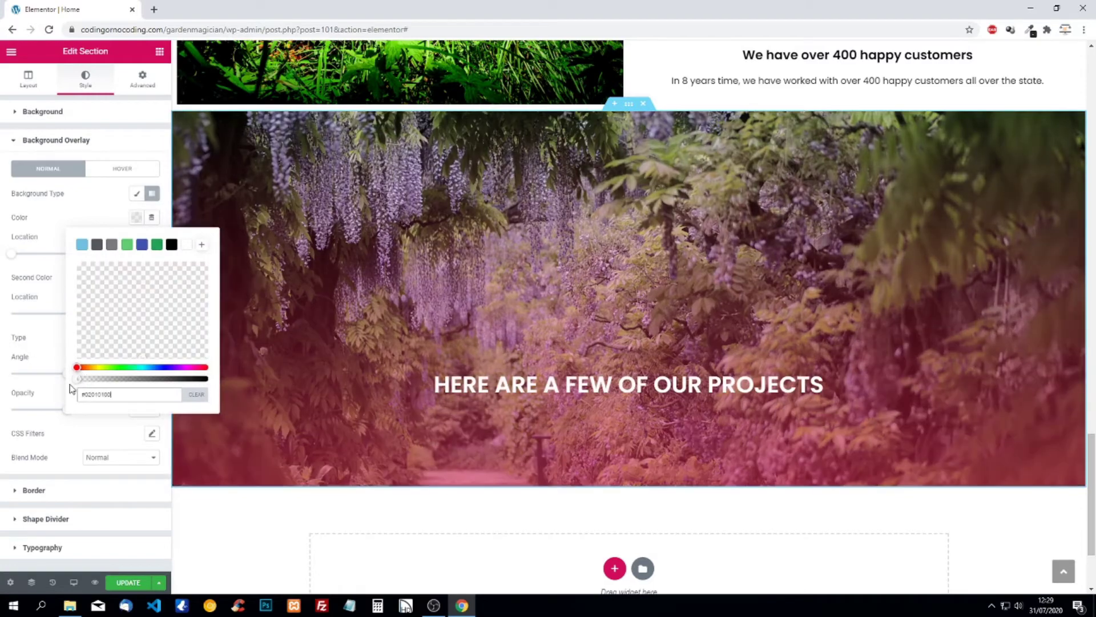
click(3, 343)
drag(100, 392, 129, 411)
click(6, 384)
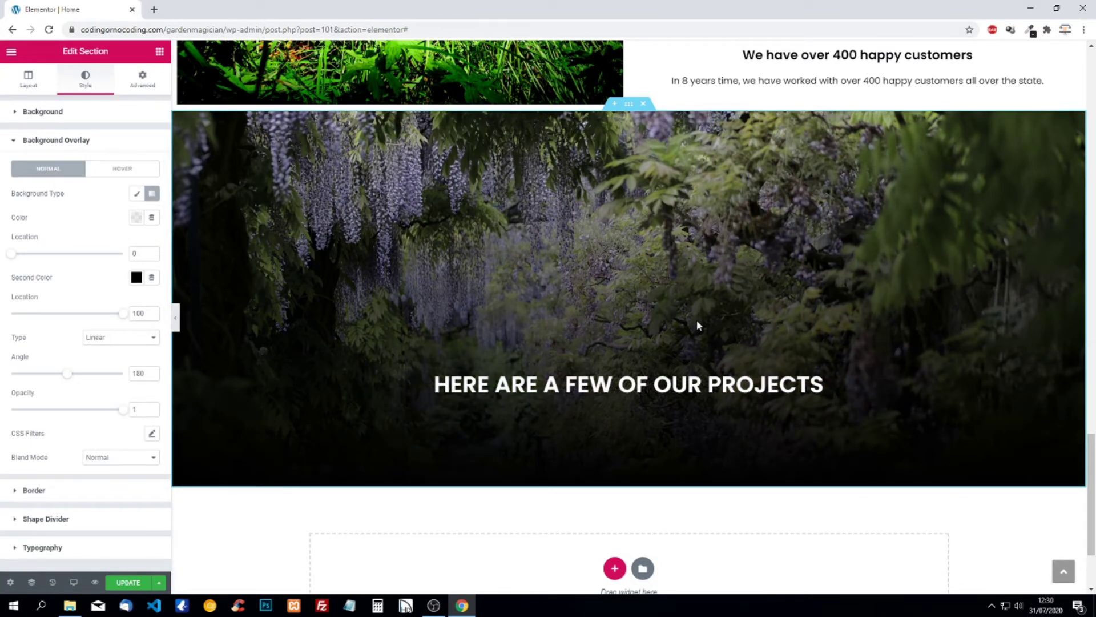
Step: Add an Image Carousel widget directly below the projects heading
click(159, 60)
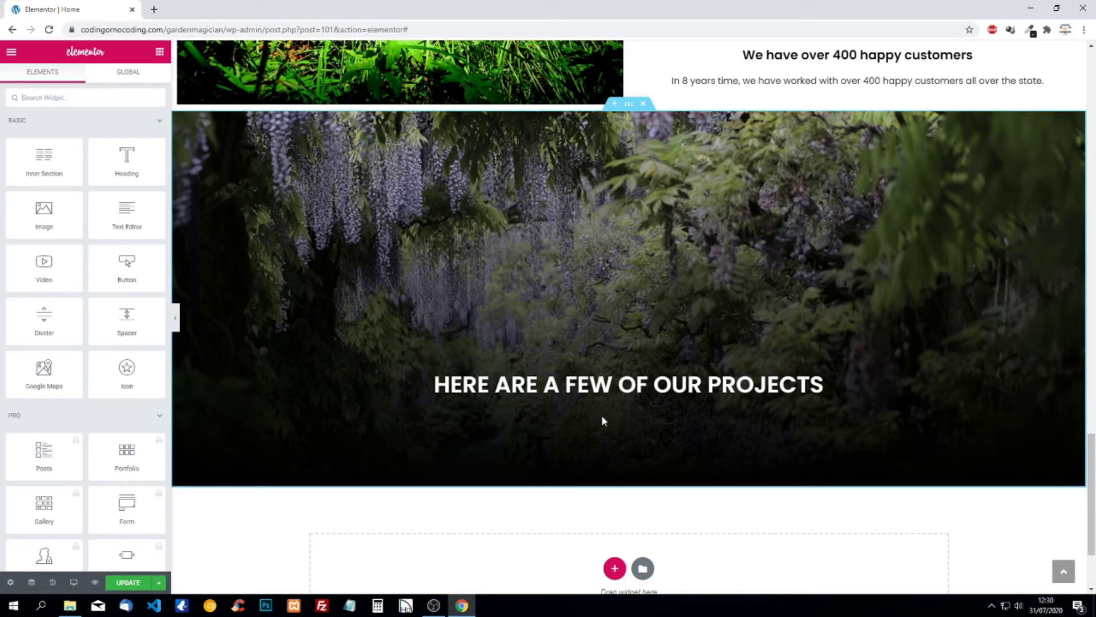
click(50, 98)
text(car)
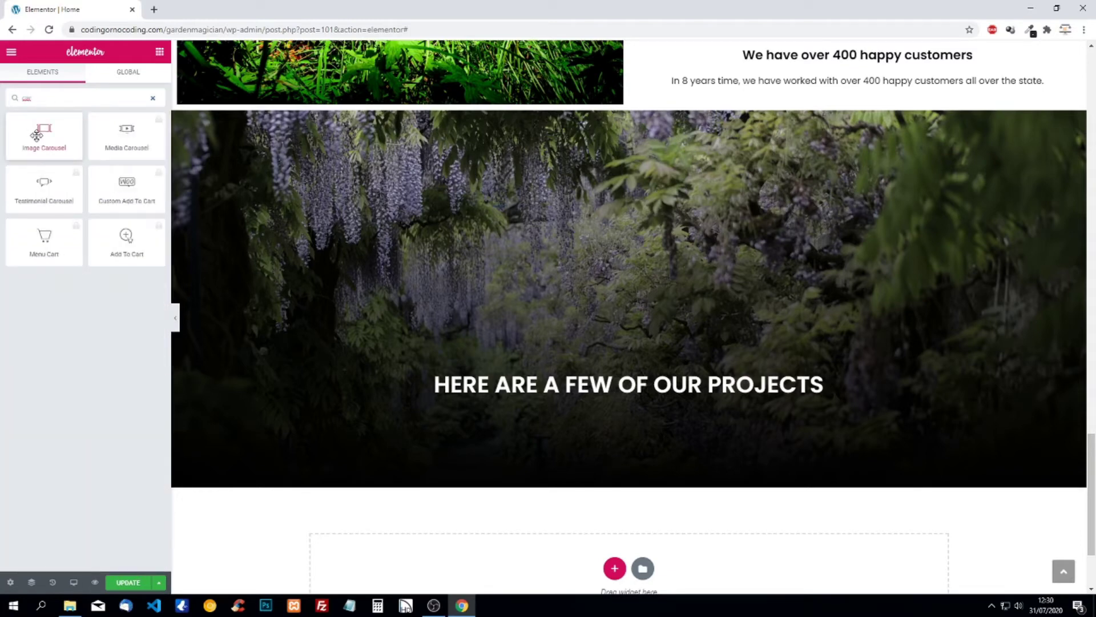
drag(36, 136, 602, 400)
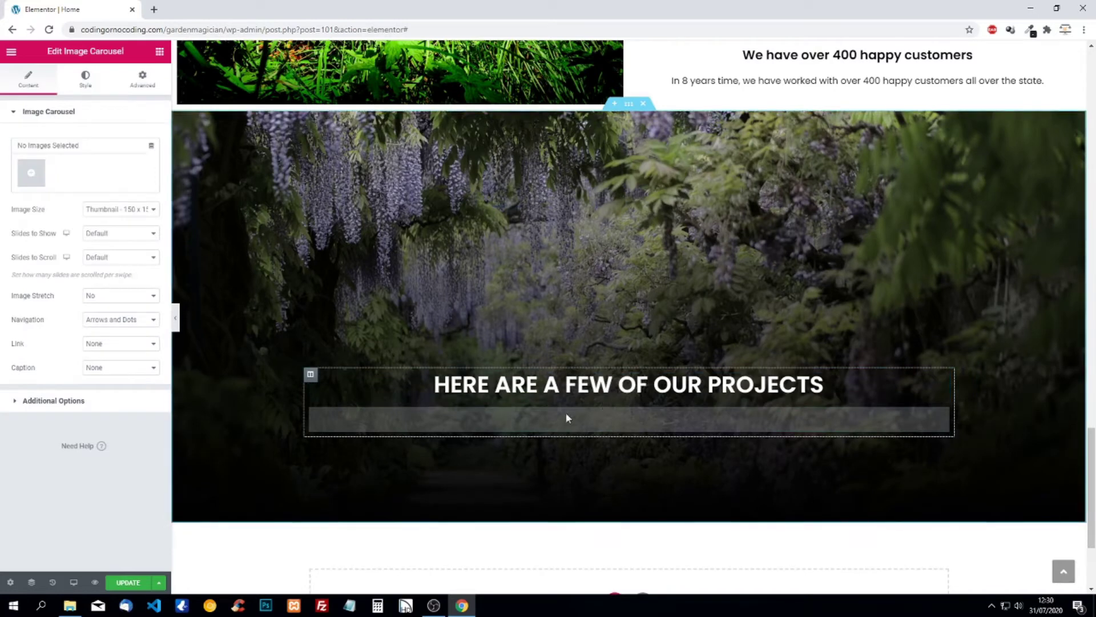
Step: Upload the beautiful-home, gardening, home, house and landscape images from the Homepage folder and insert them as the carousel's gallery
click(33, 177)
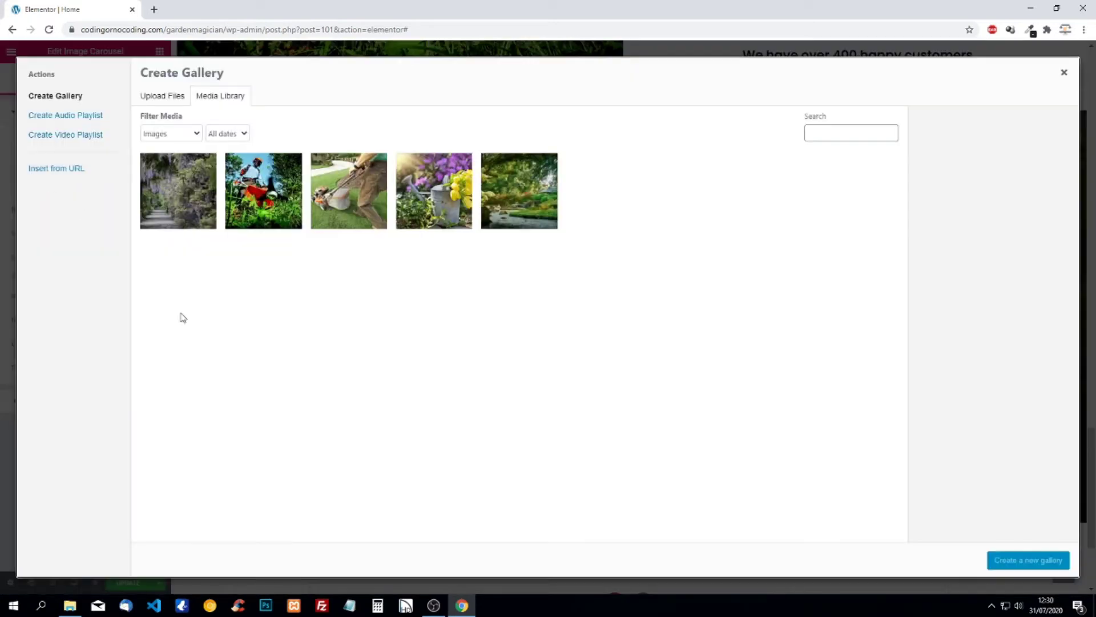
click(71, 606)
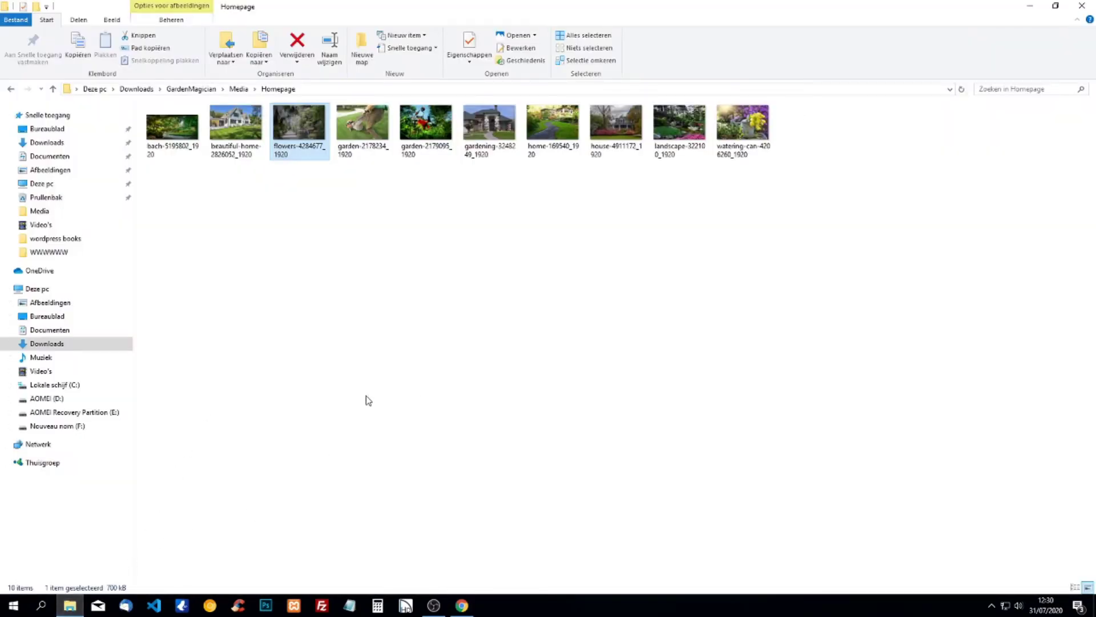
click(680, 138)
ctrl+click(622, 125)
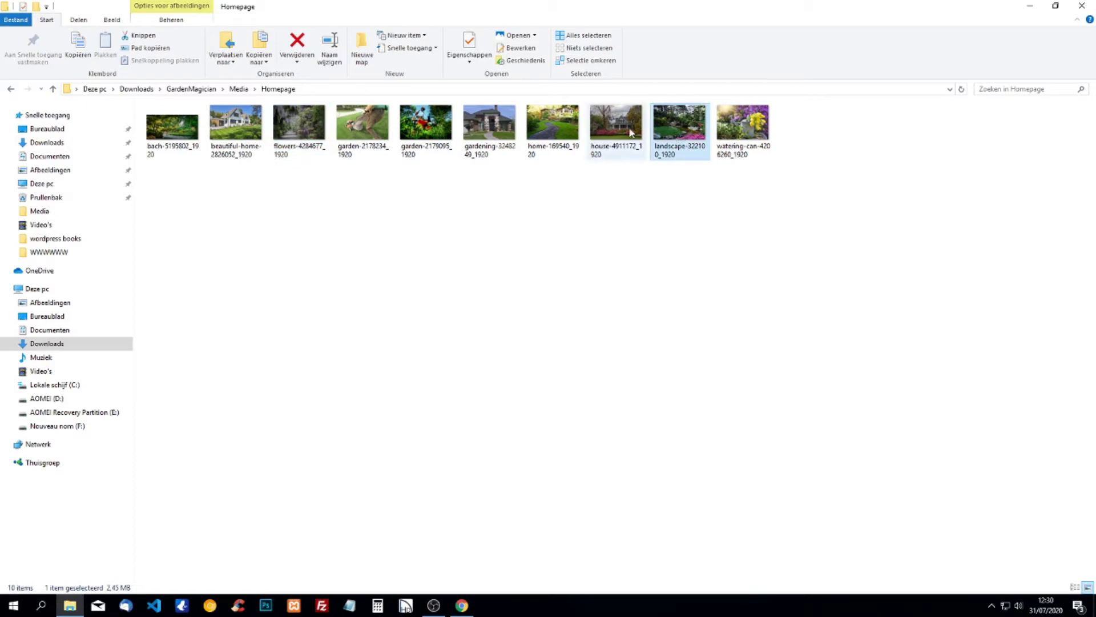
ctrl+click(559, 125)
ctrl+click(494, 133)
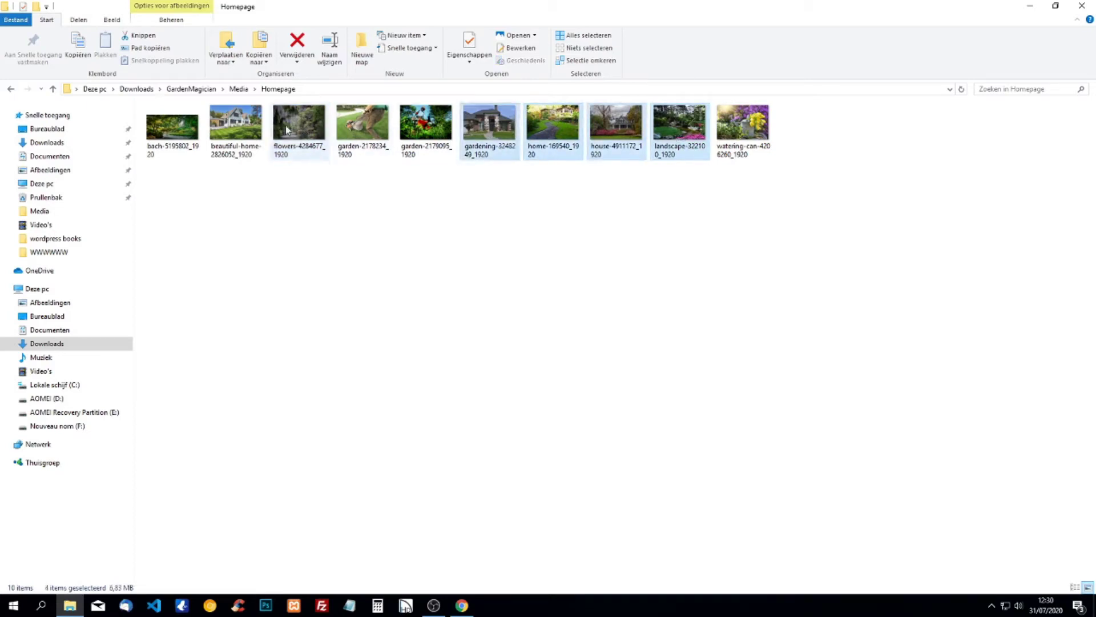
ctrl+click(242, 126)
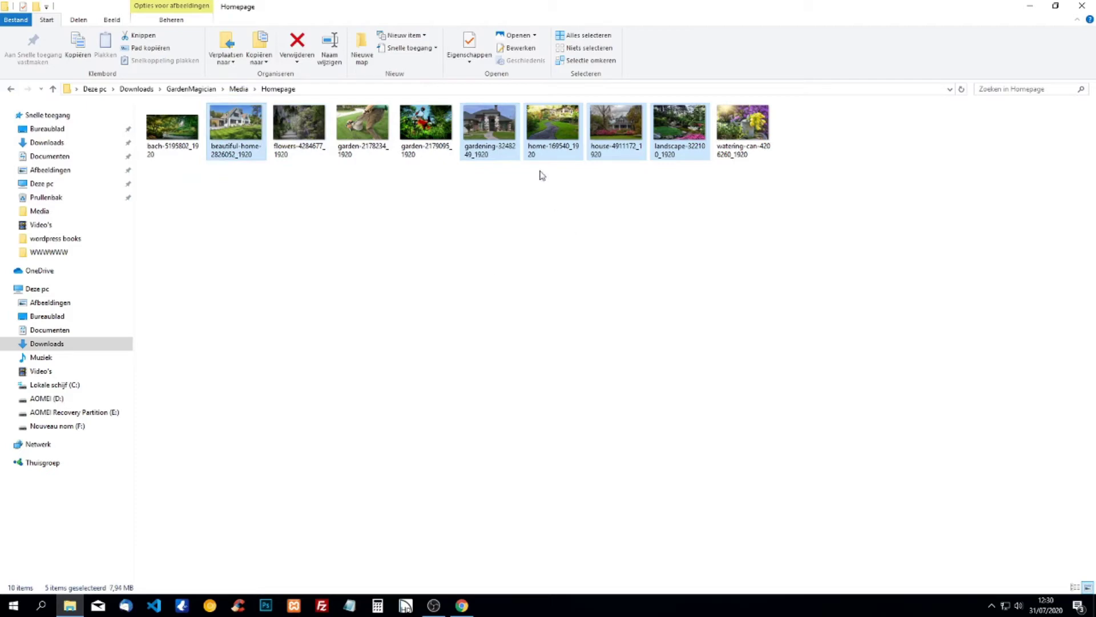
drag(492, 132, 428, 379)
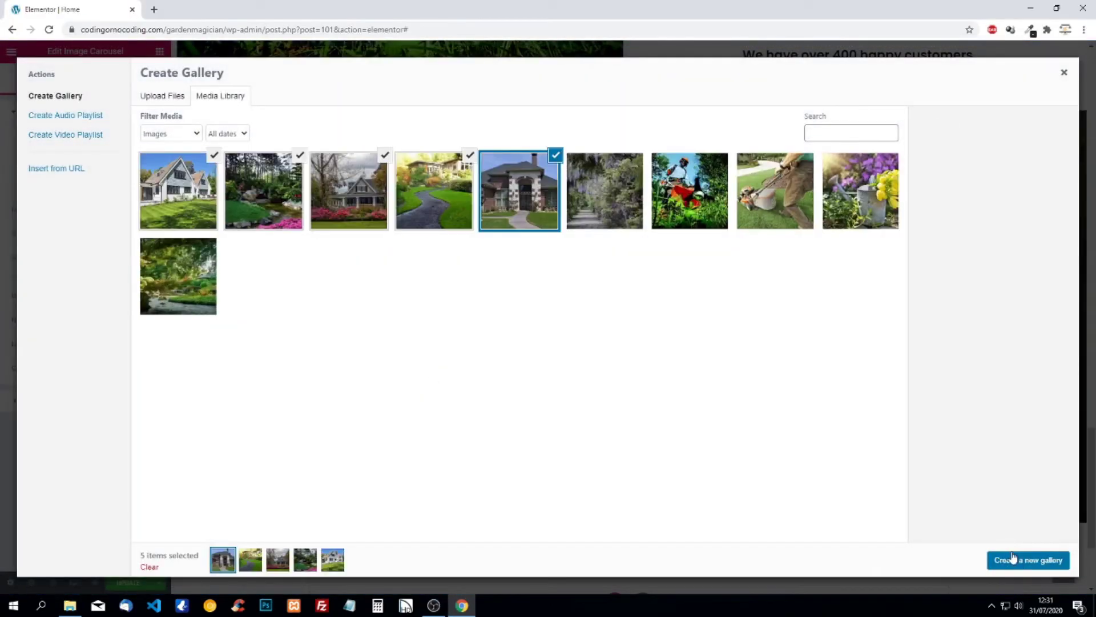
click(1012, 559)
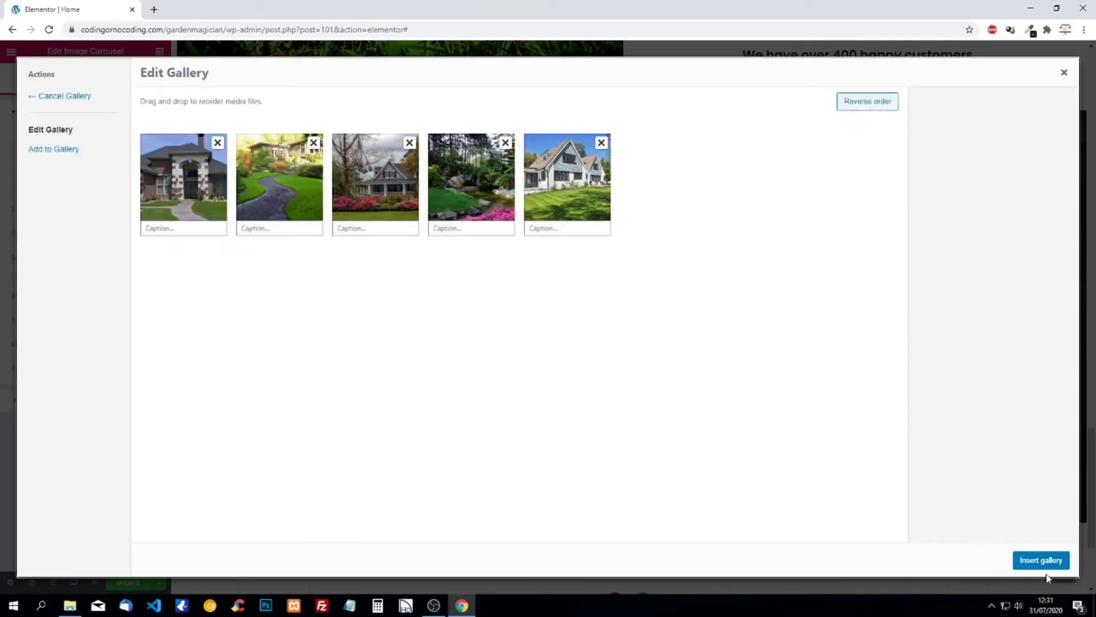
click(1046, 562)
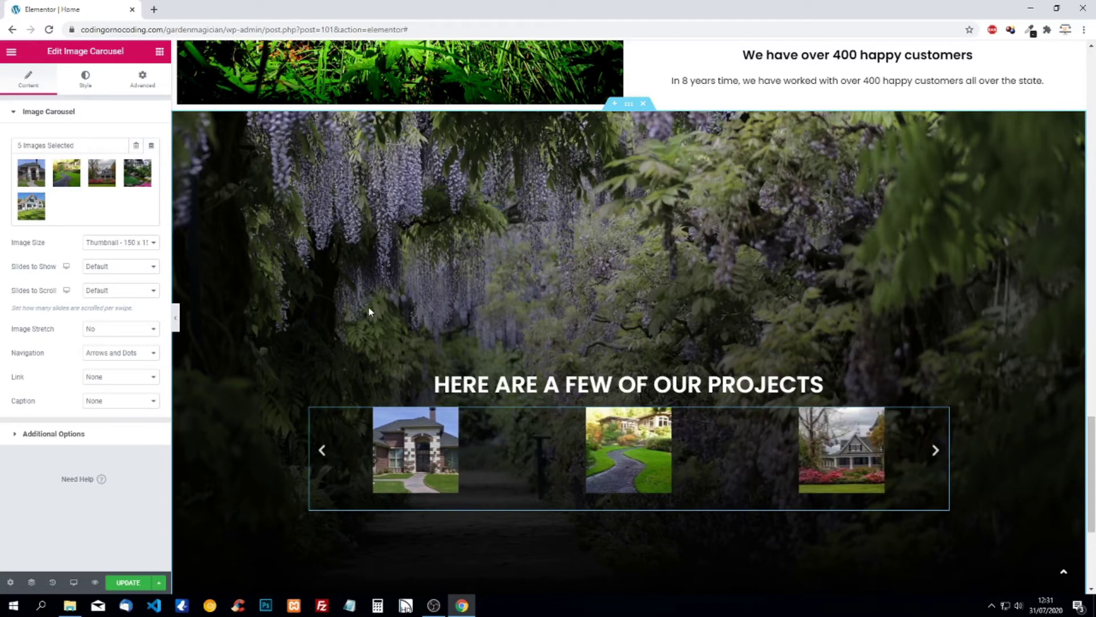
Step: Set the carousel's image size to Medium - 300 x 300 and its slides to show to 3
click(128, 244)
click(124, 265)
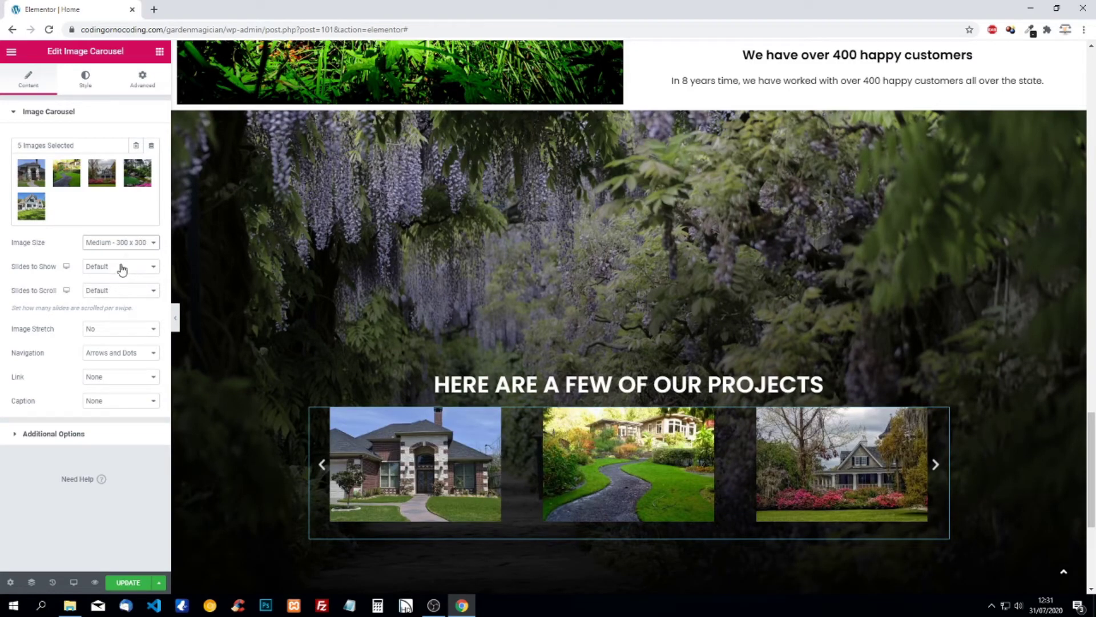
click(116, 272)
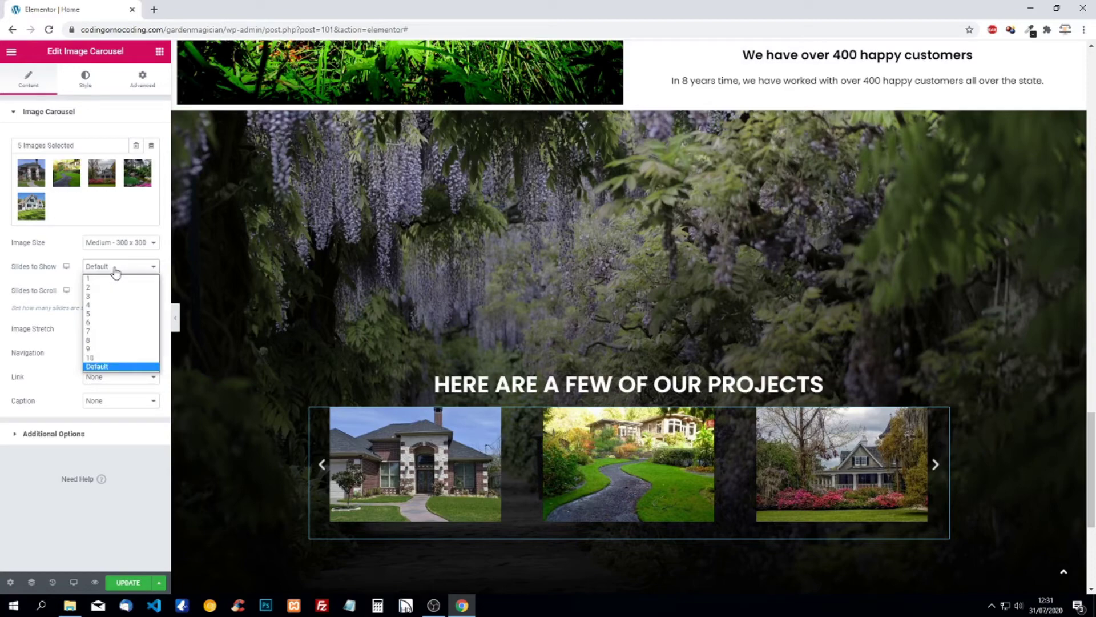
click(99, 279)
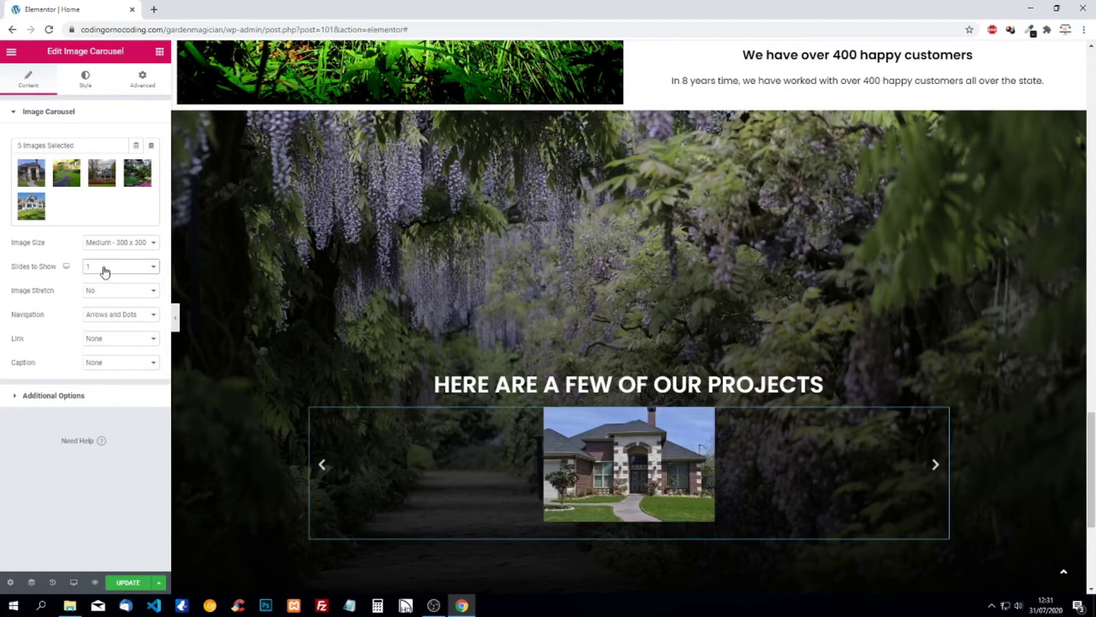
click(104, 272)
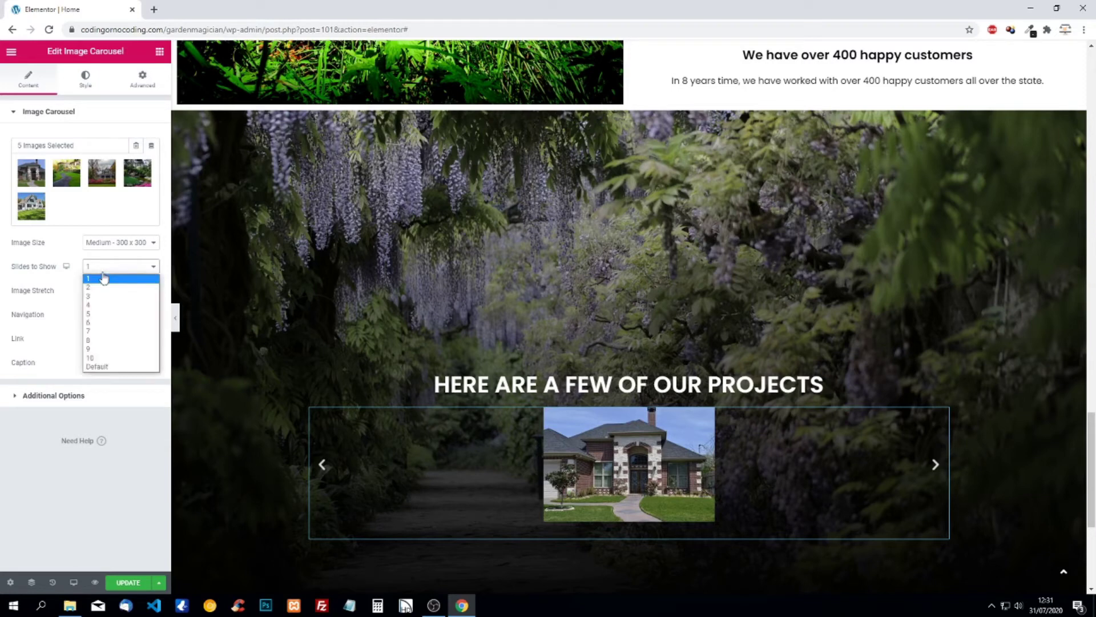
click(102, 301)
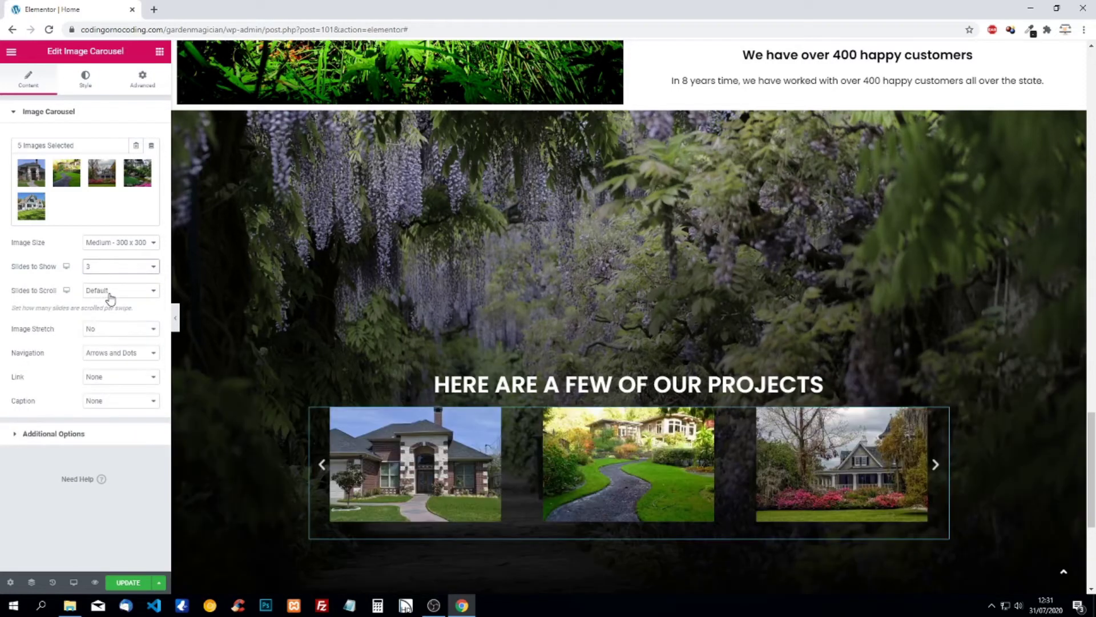
Step: Preview the carousel's next slides and set its navigation to Arrows
click(111, 296)
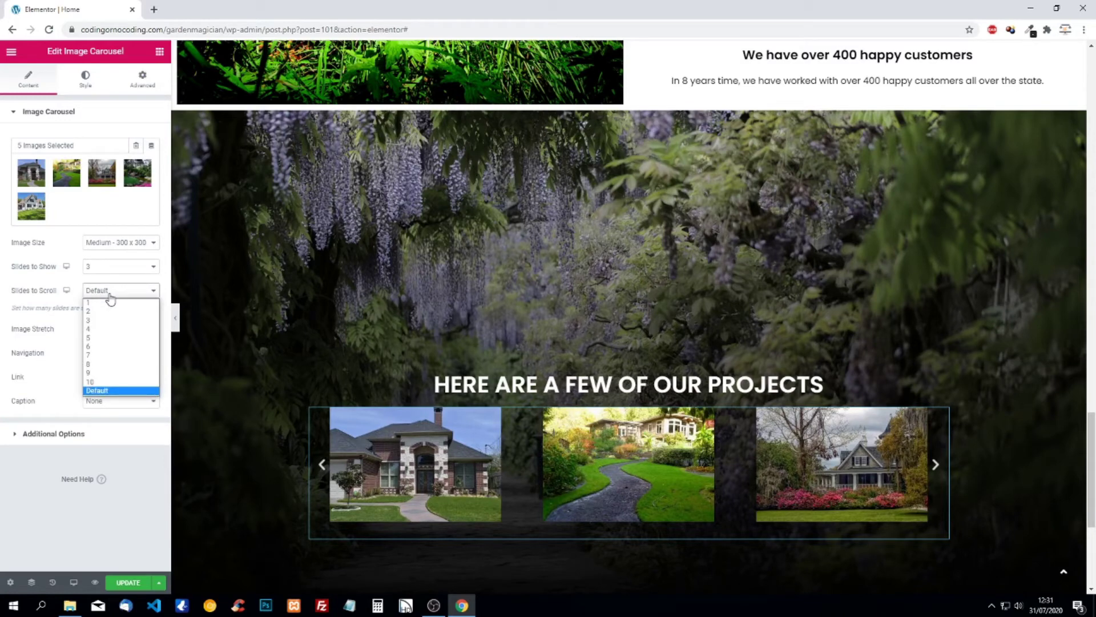
click(936, 465)
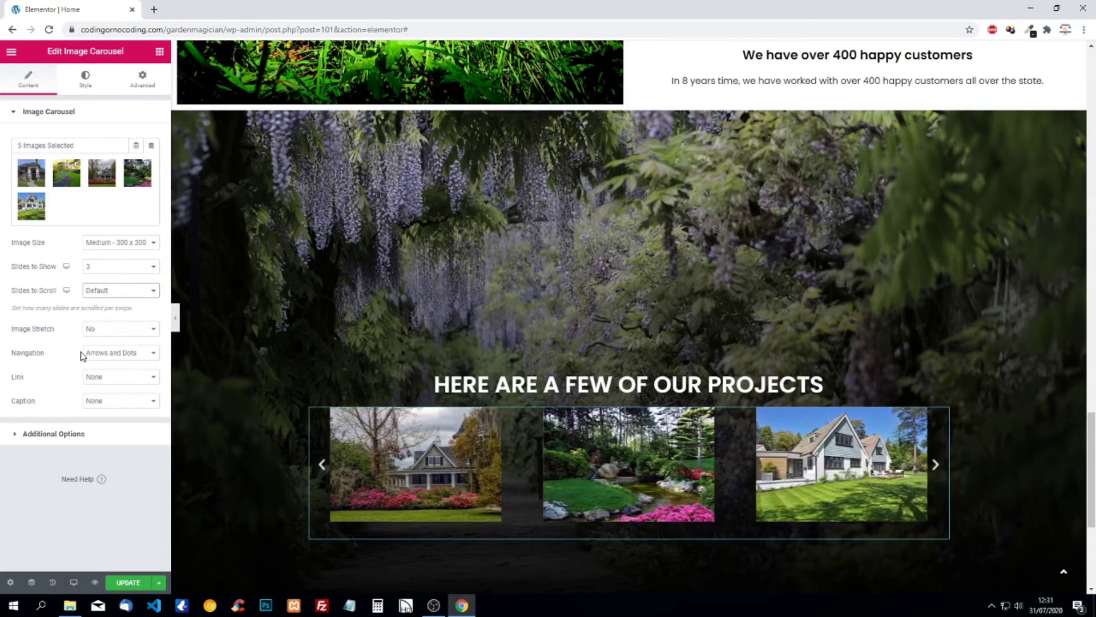
click(108, 353)
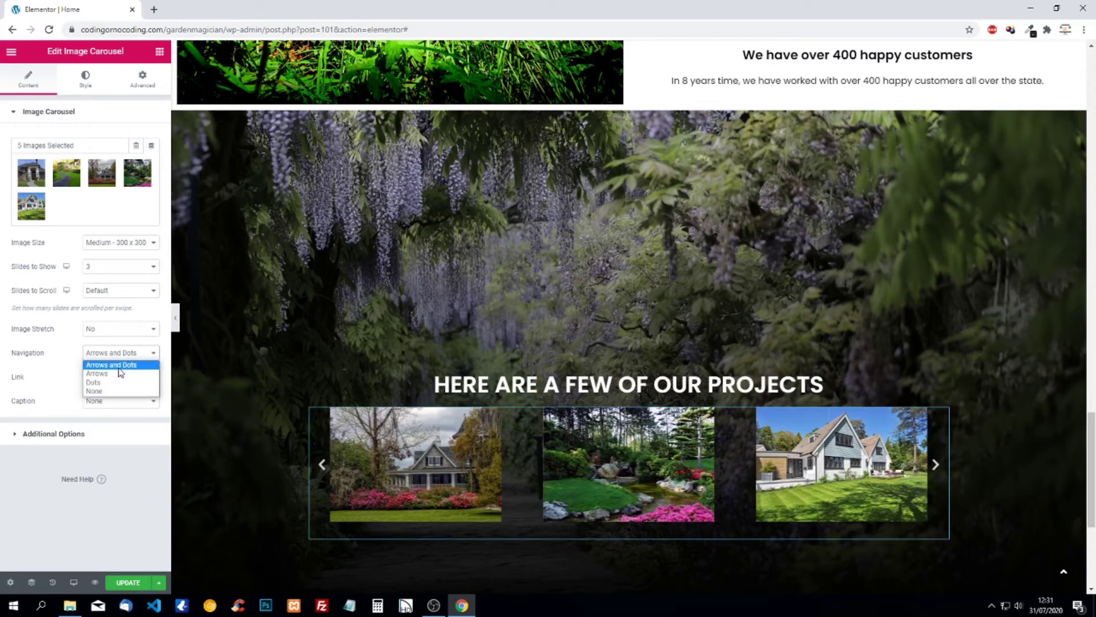
click(119, 374)
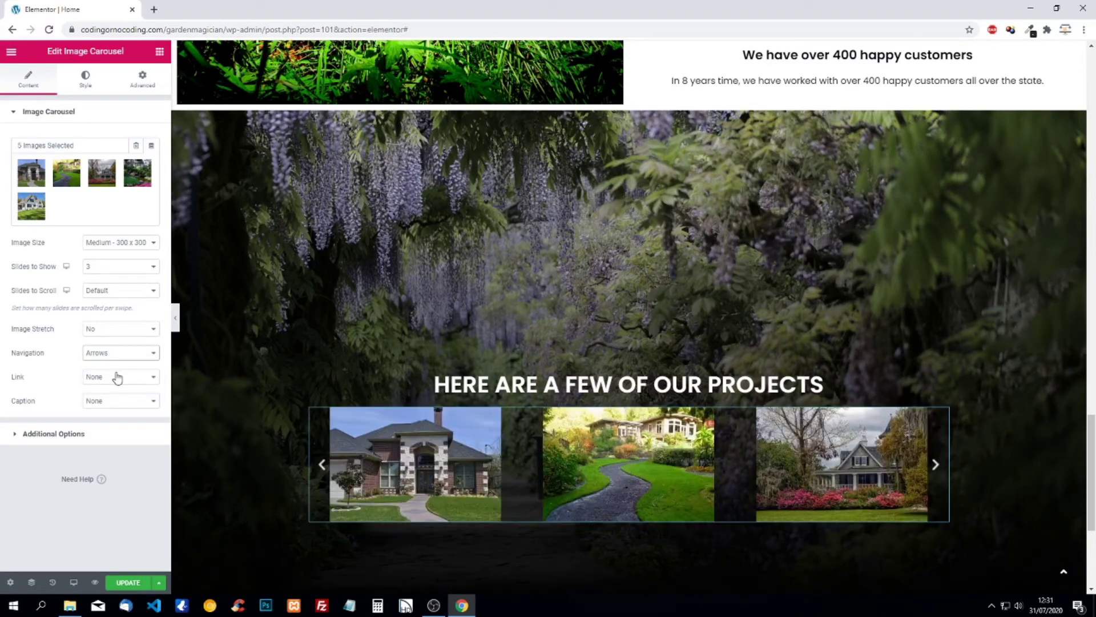
Step: Try Dots as the image carousel's navigation, and settle on Arrows and Dots
click(112, 353)
click(106, 384)
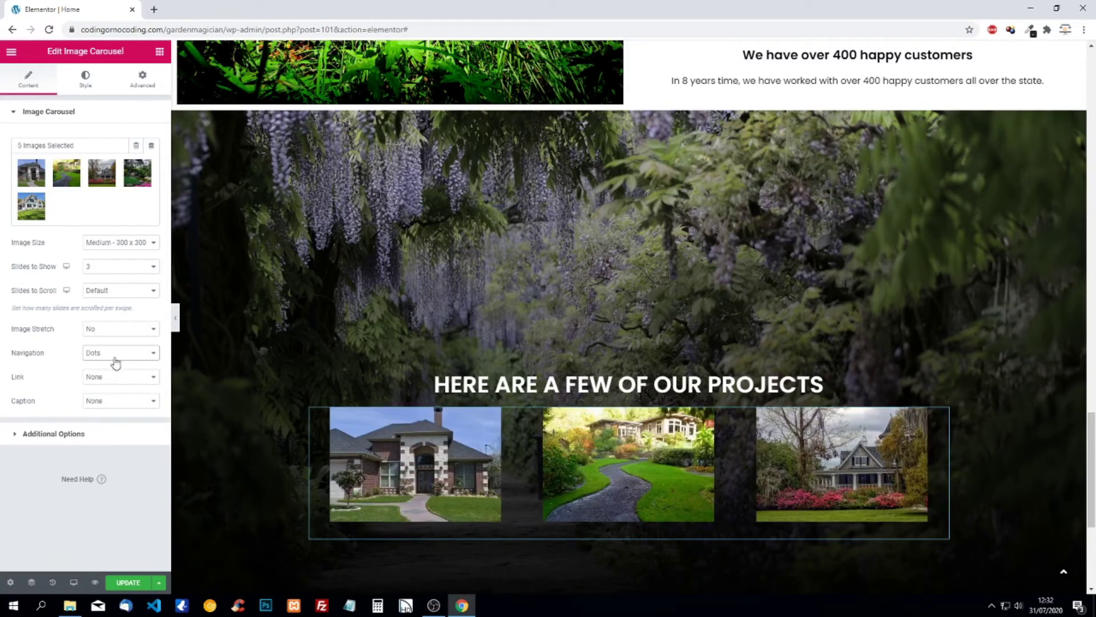
click(107, 354)
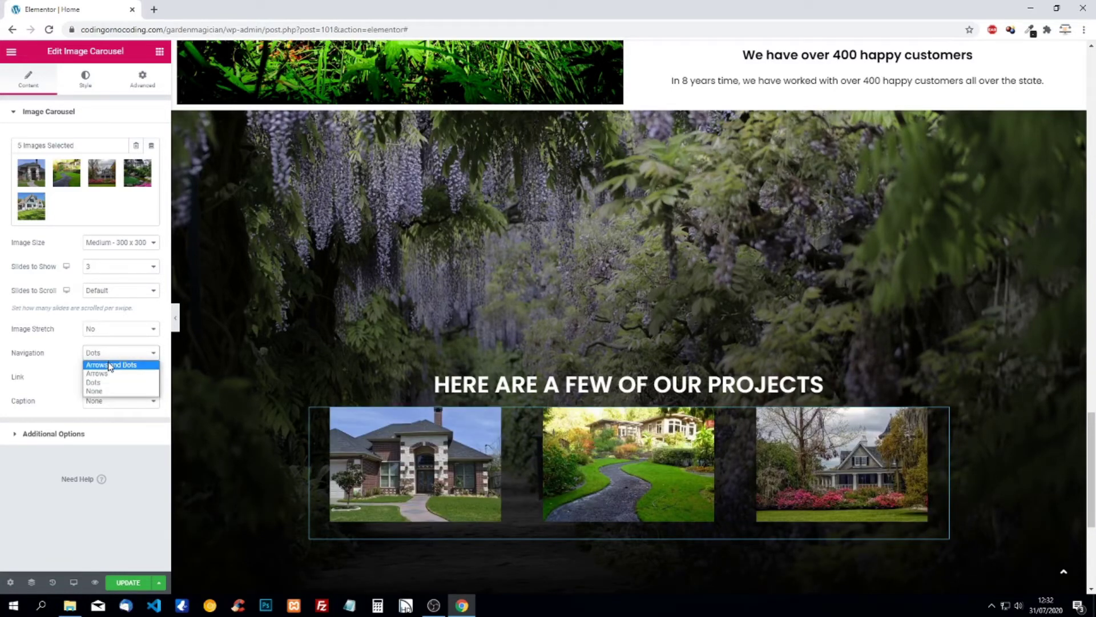
click(110, 365)
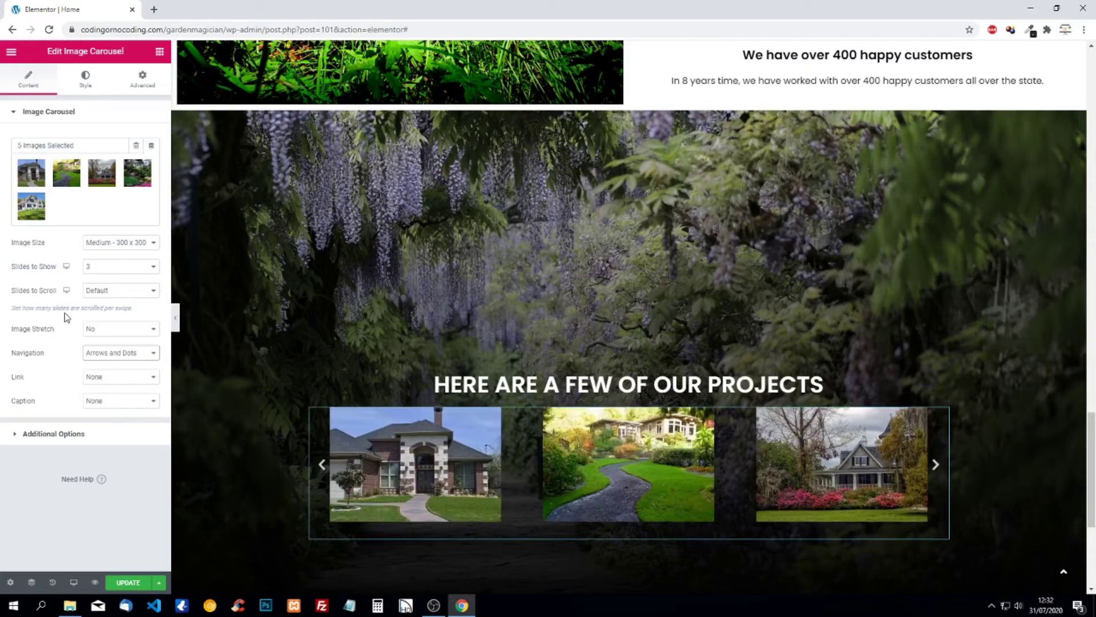
Step: Link the image carousel to the Projects page through a custom URL
click(110, 379)
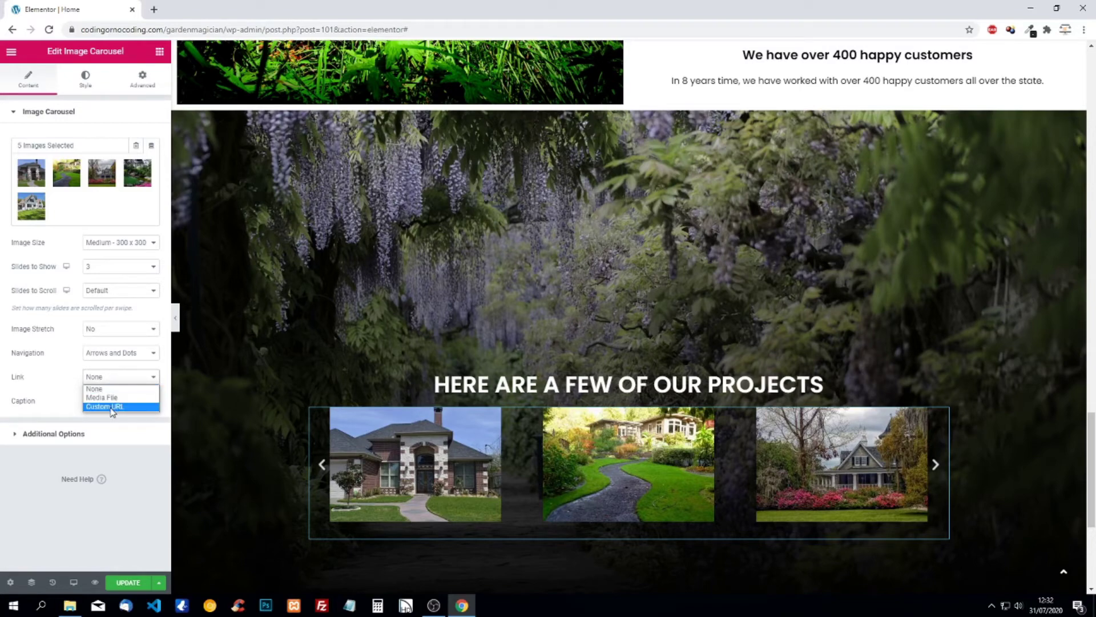
click(109, 406)
click(73, 400)
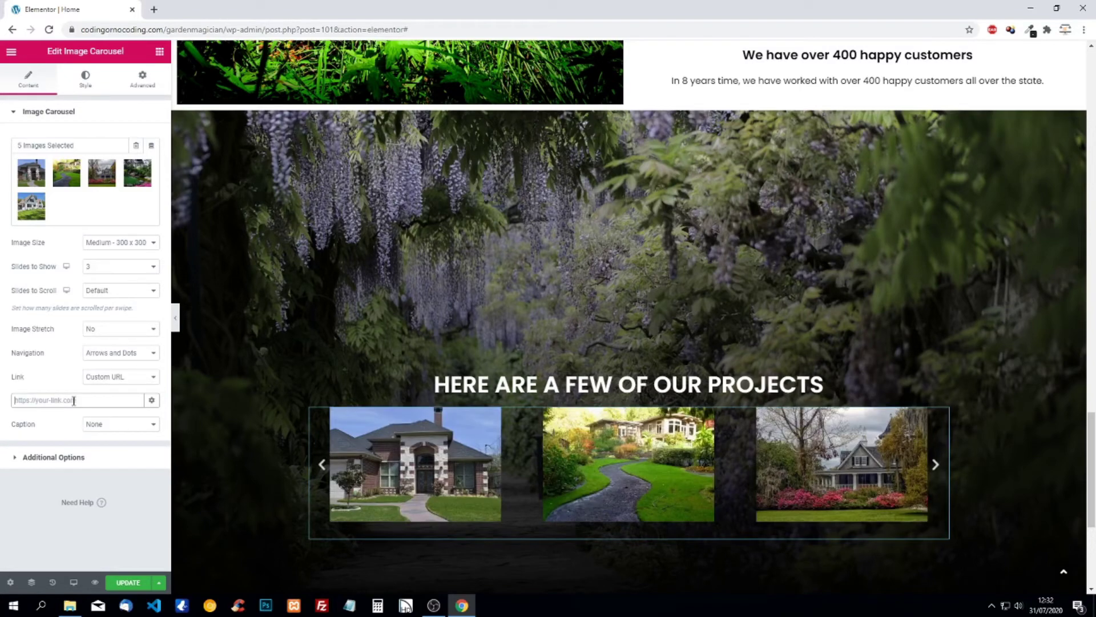
text(proj)
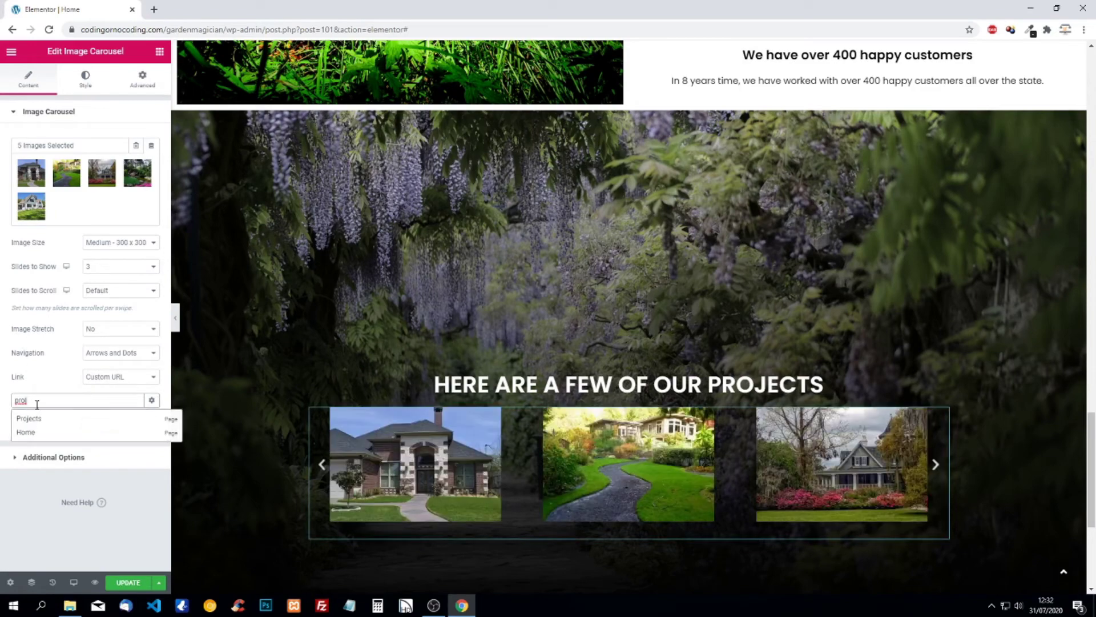
click(30, 418)
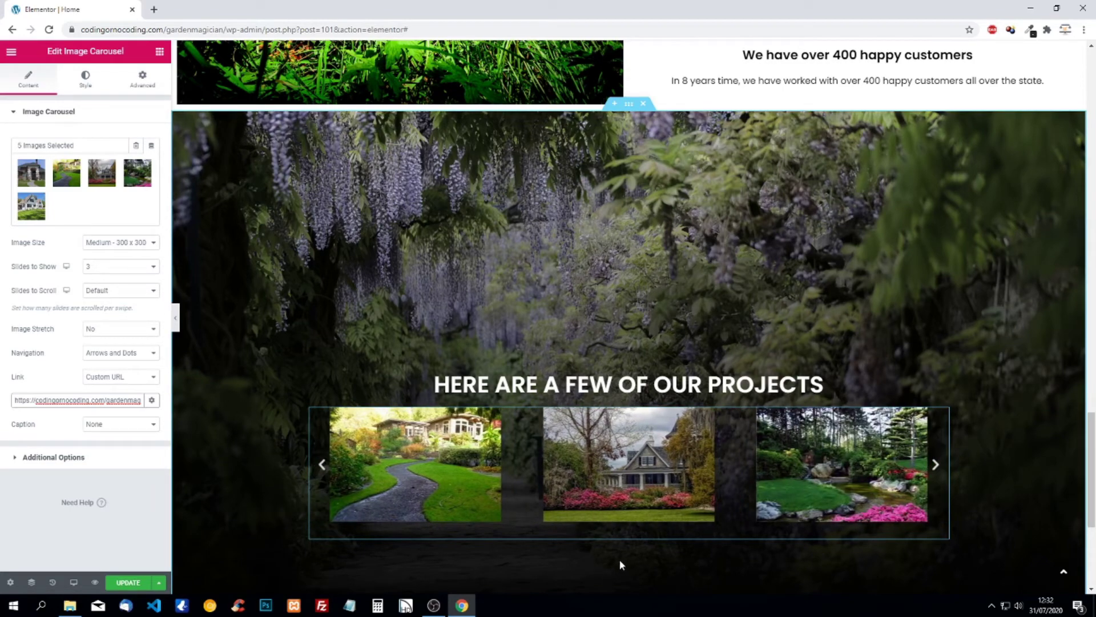
Step: Add a center-aligned Button widget below the image carousel with the text See All
click(159, 52)
drag(127, 266, 604, 547)
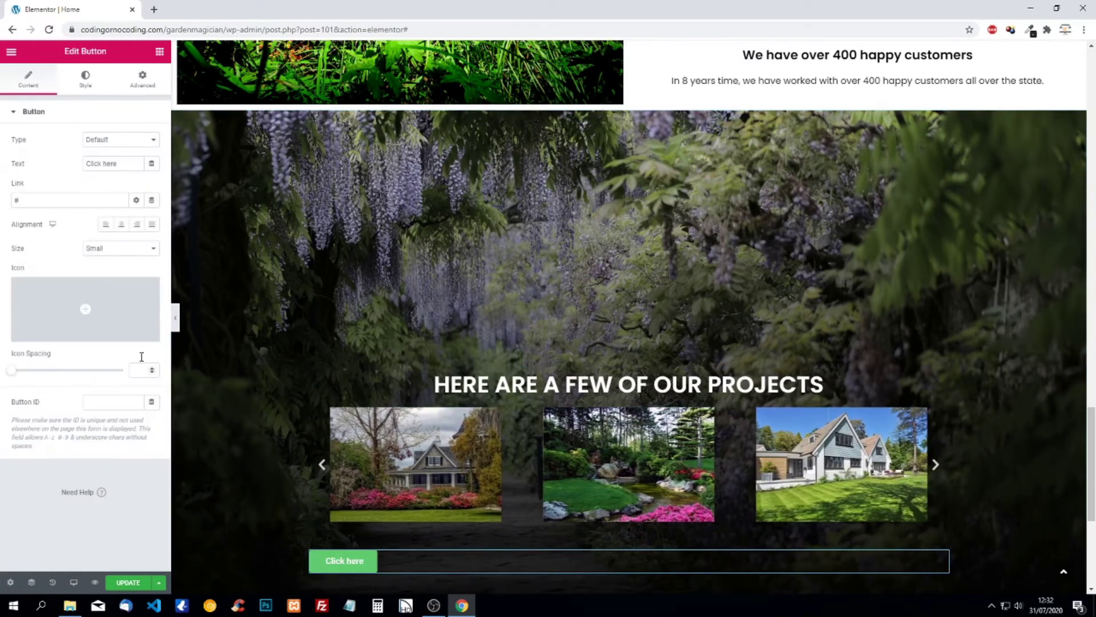
click(121, 225)
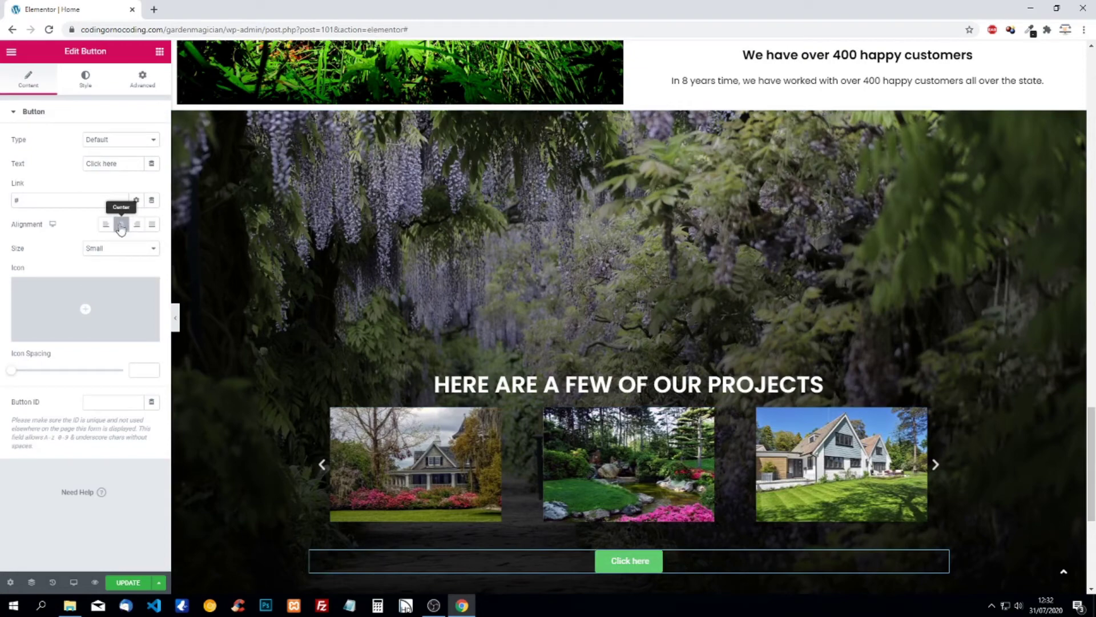
drag(120, 163, 41, 158)
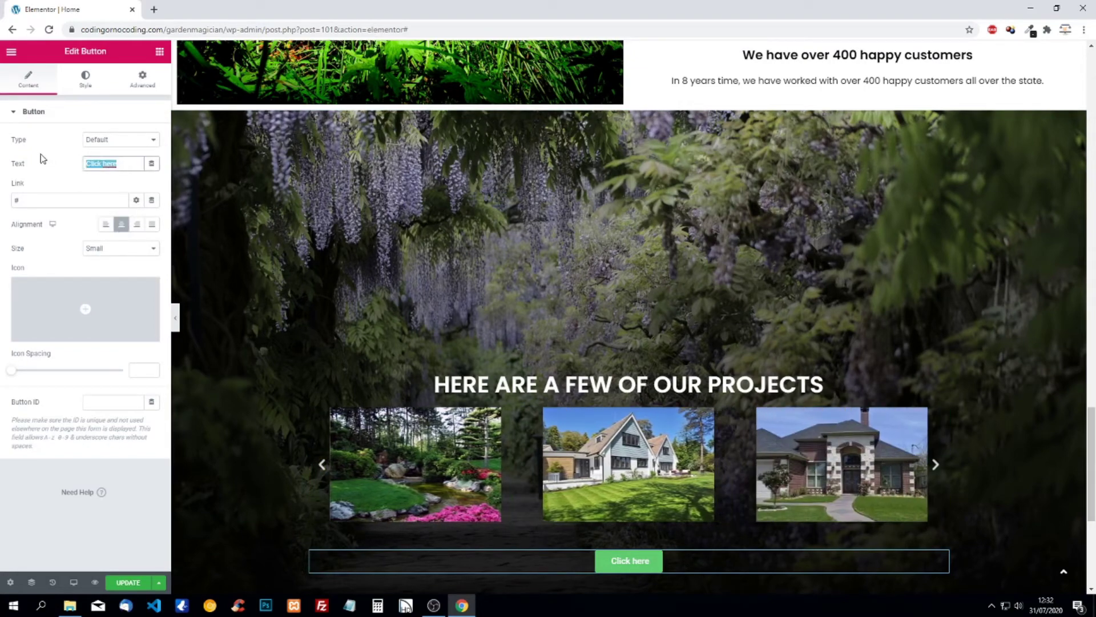
text(See All)
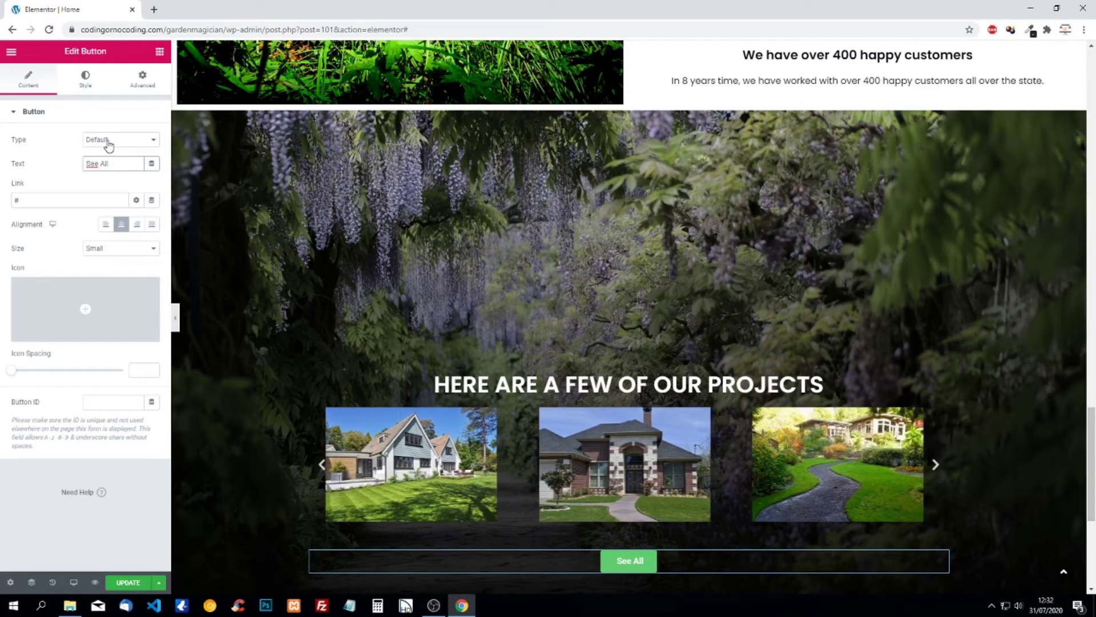
Step: Link the See All button to the Projects page
key(Tab)
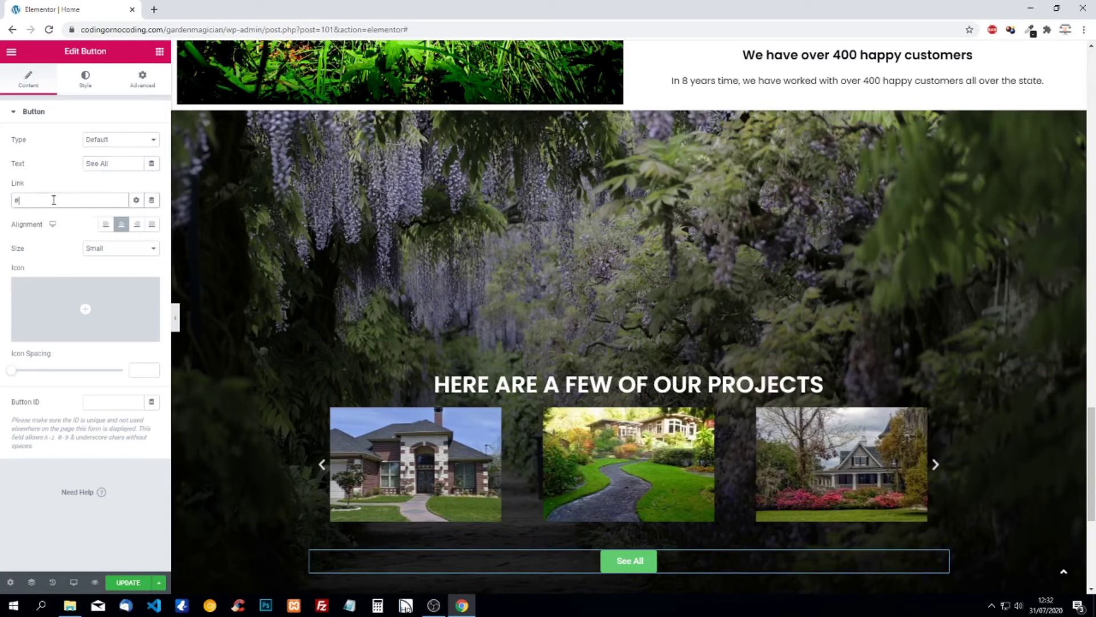
text(proje)
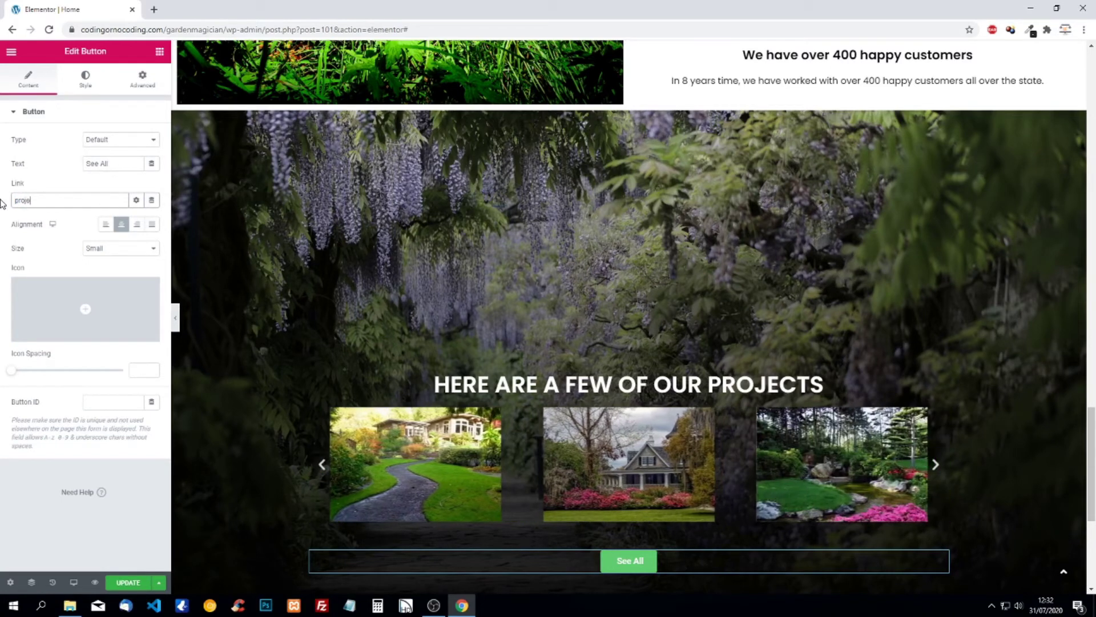
text(ct)
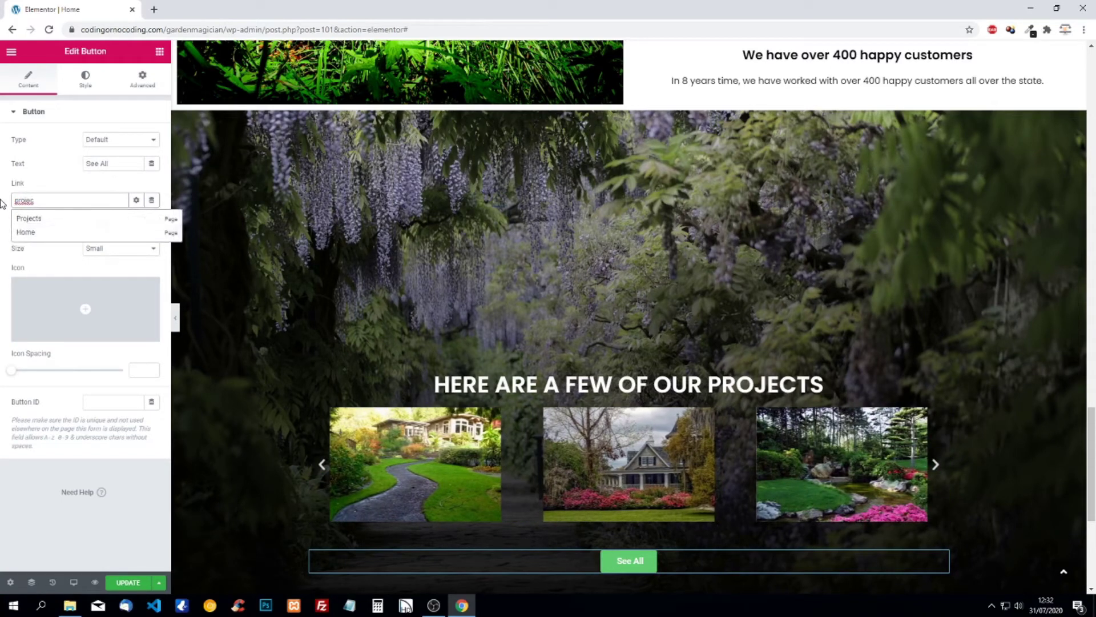
click(51, 223)
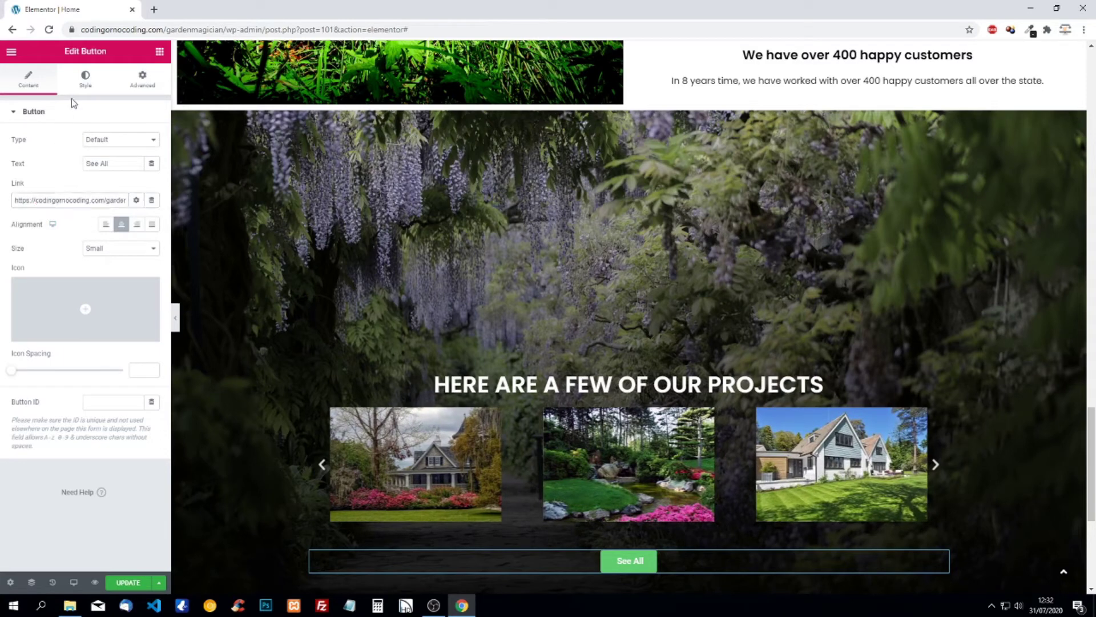
Step: Set the See All button's background color to #8cd100
click(85, 79)
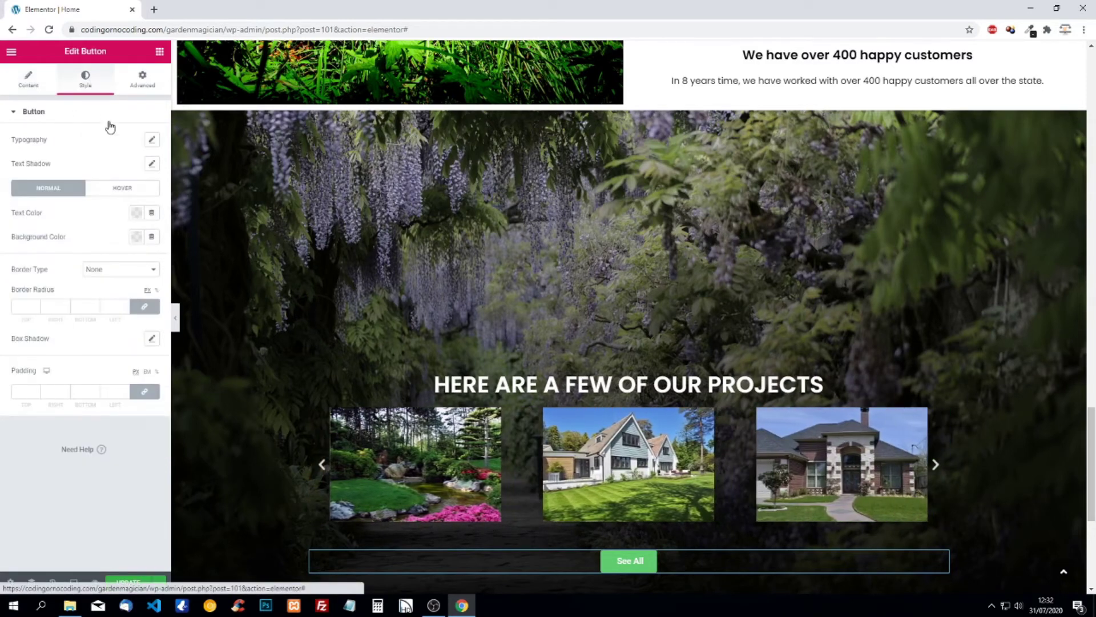
click(136, 236)
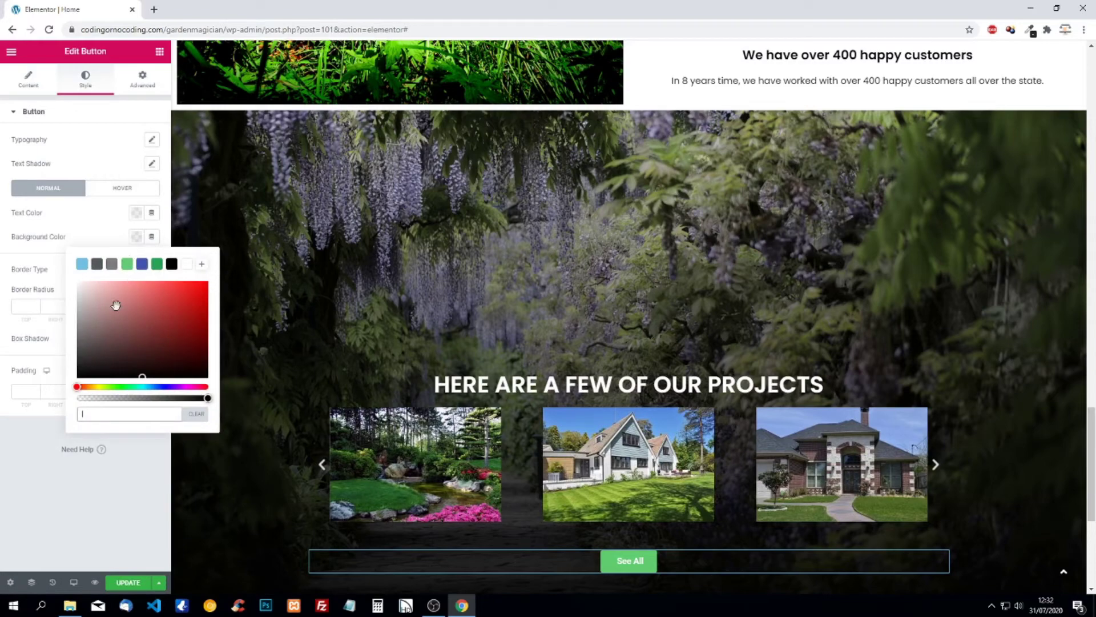
click(108, 416)
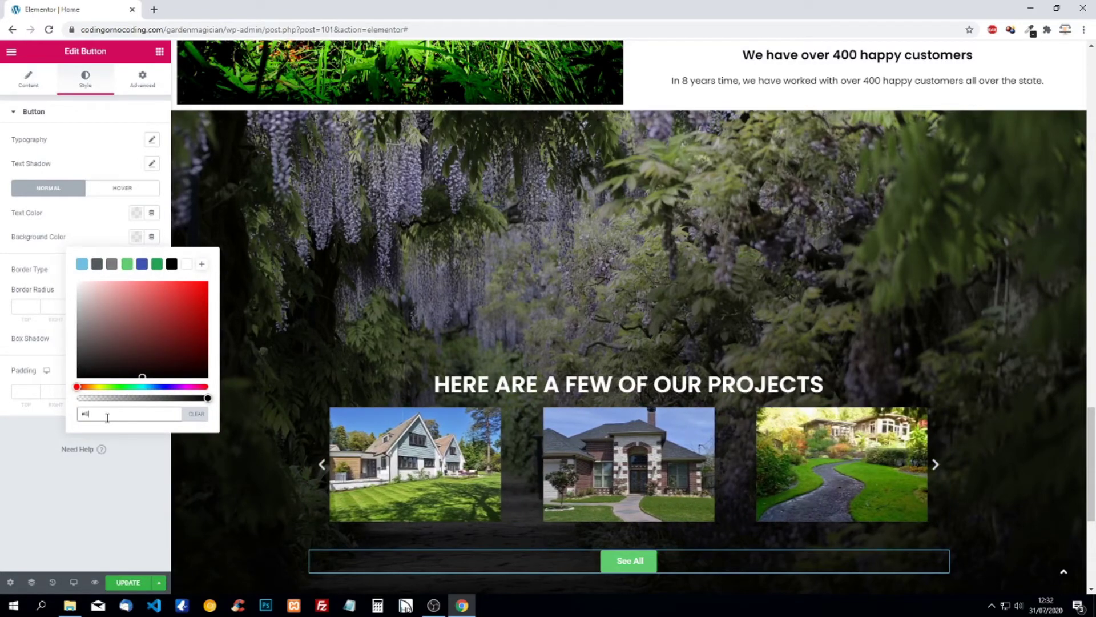
text(#8cd100)
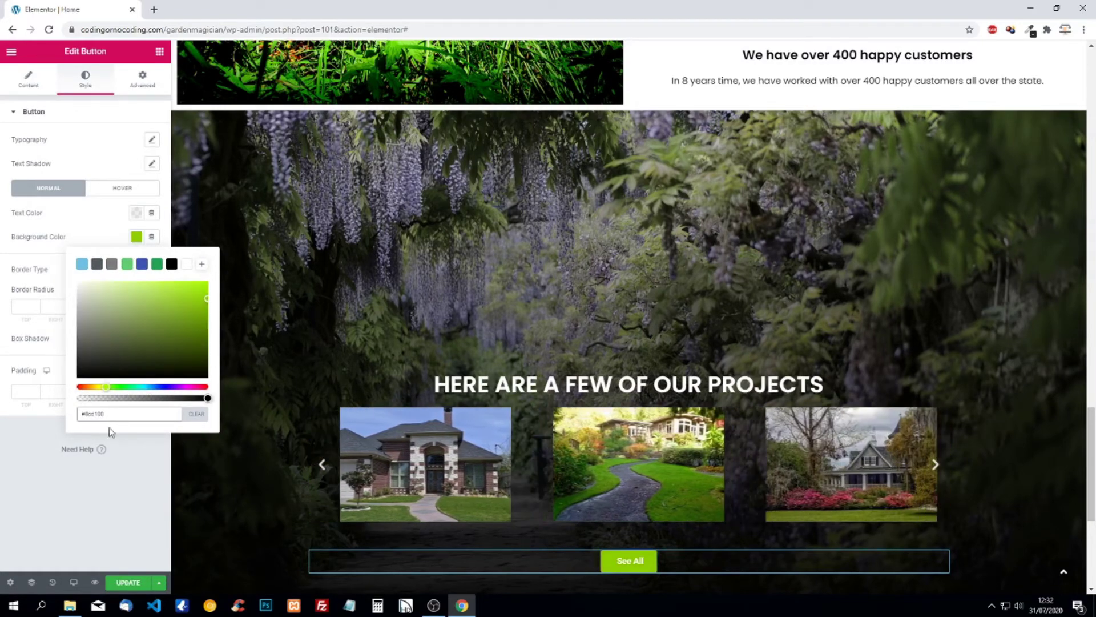
click(100, 490)
Step: Unlink the See All button's padding values and set top and bottom to 20 and right and left to 30
click(144, 391)
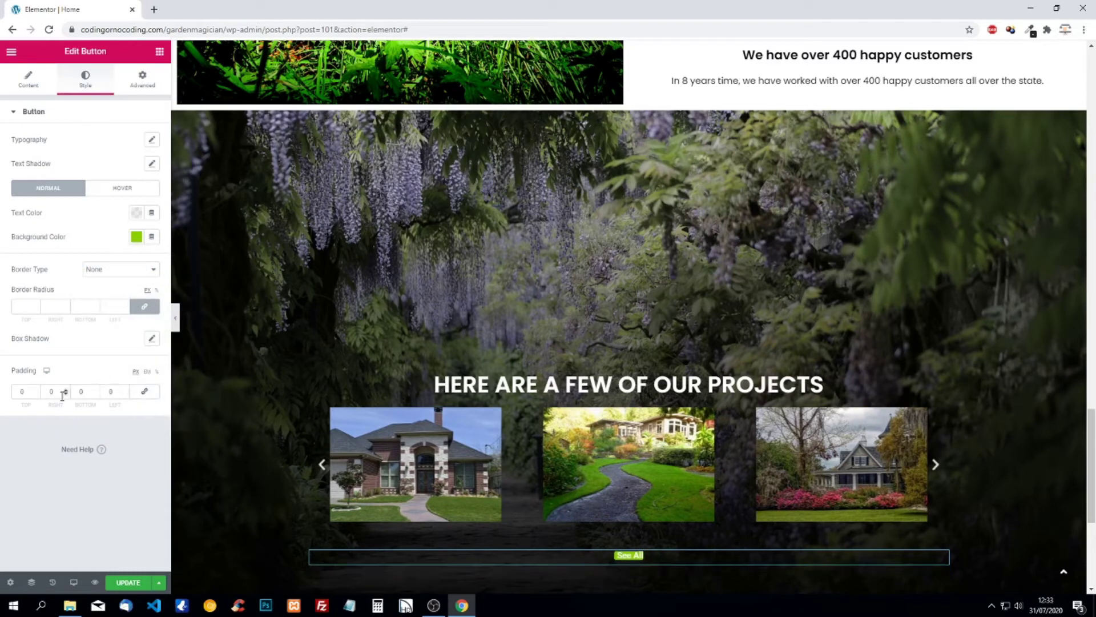
click(23, 392)
text(20)
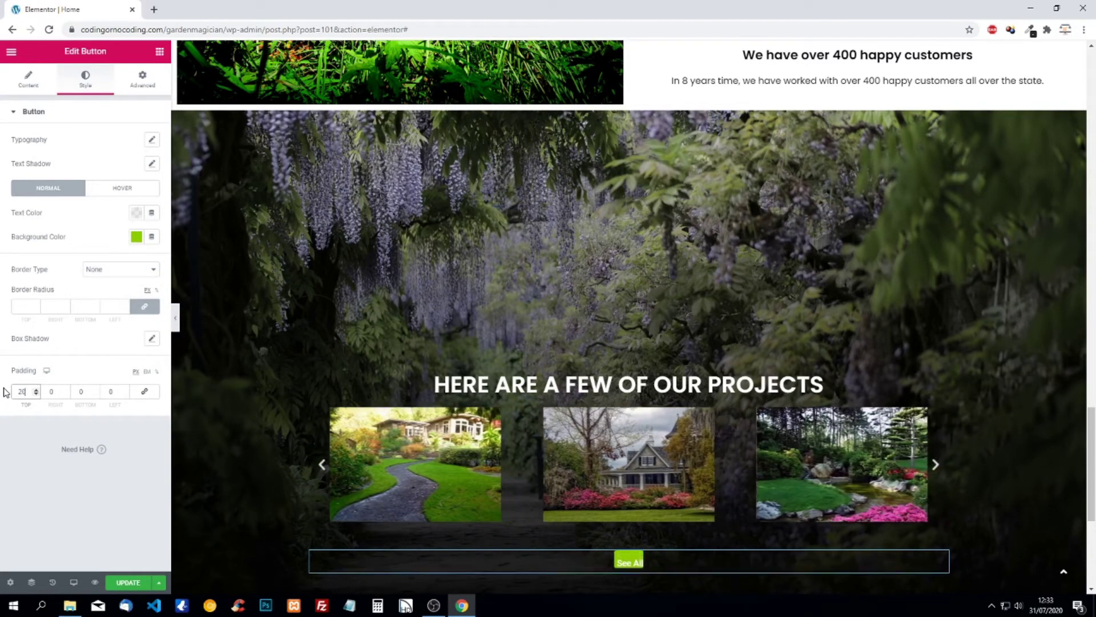
click(80, 391)
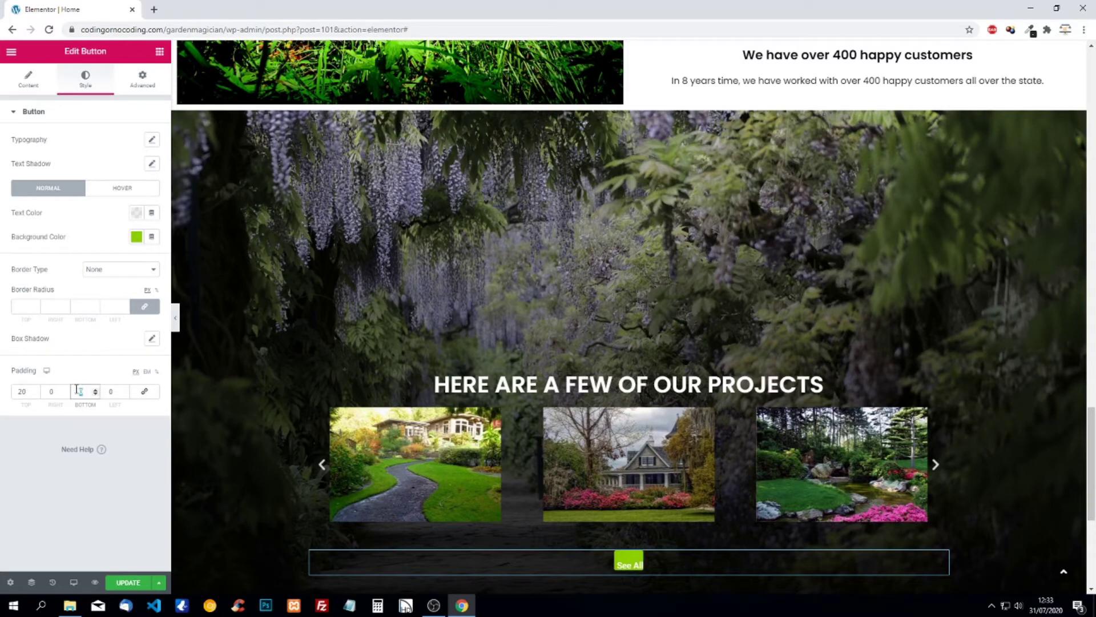
text(20)
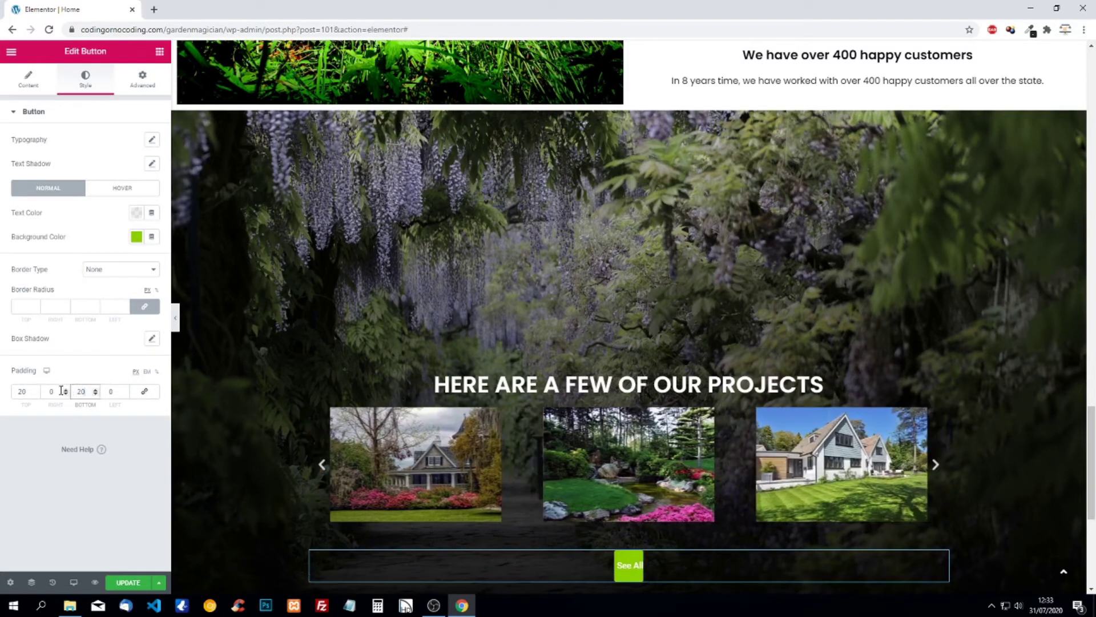
click(48, 391)
text(30)
click(112, 392)
text(30)
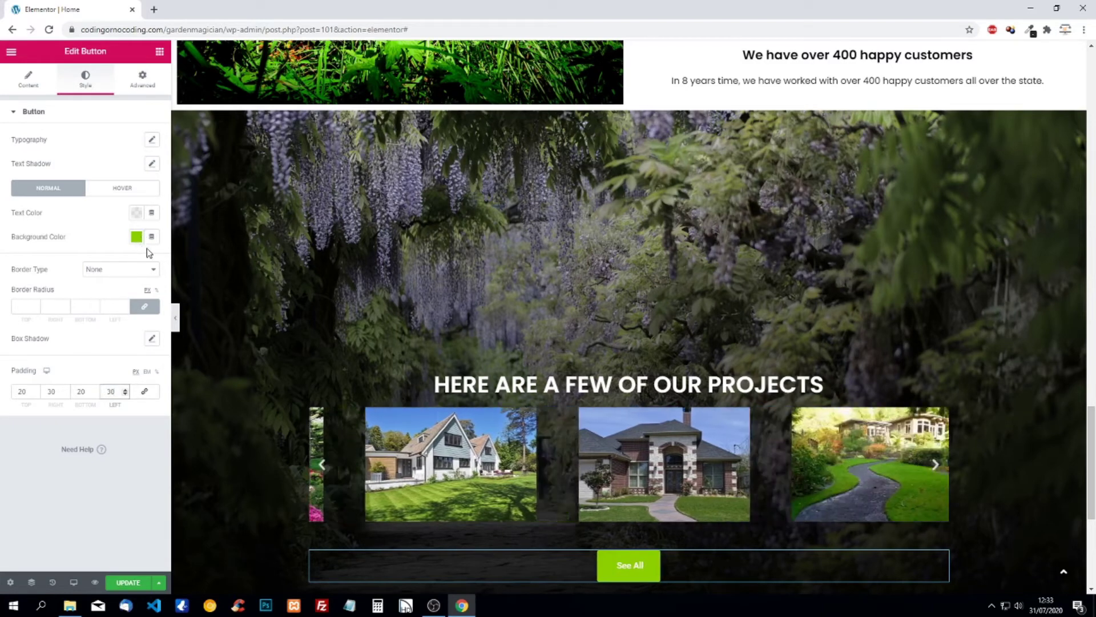
Step: Set the See All button's typography to the Poppins font at size 25 px
click(152, 141)
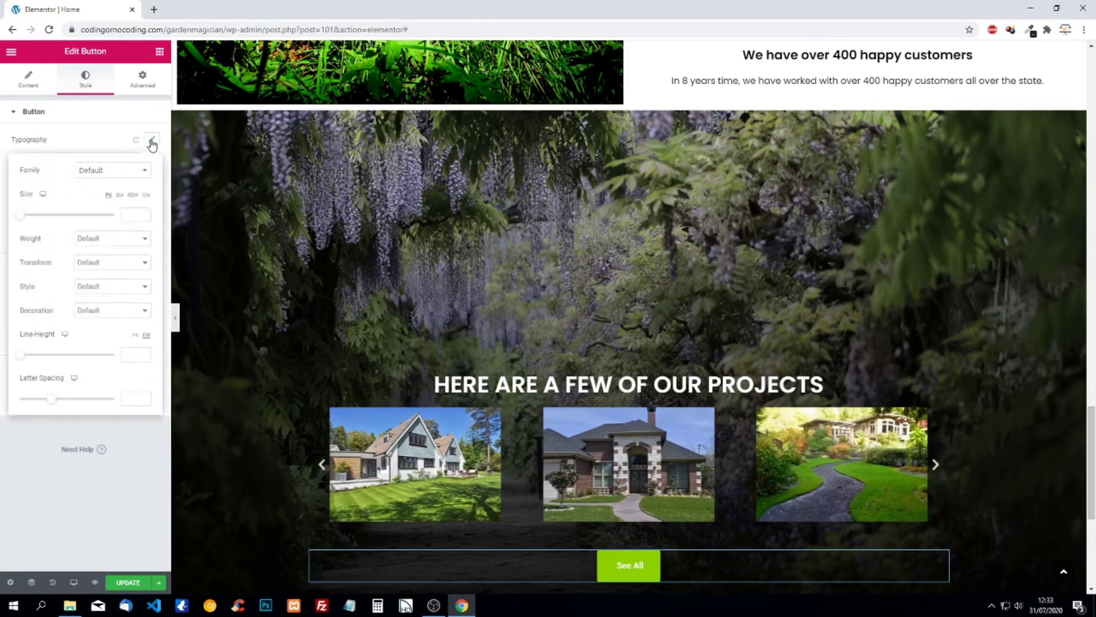
click(118, 171)
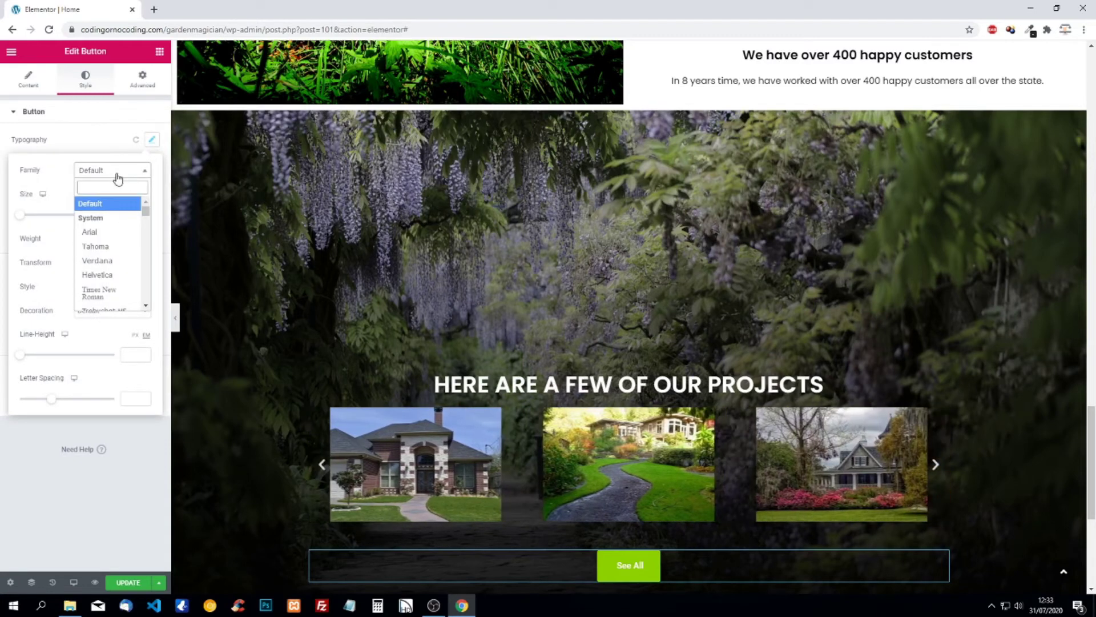
text(pop)
click(95, 215)
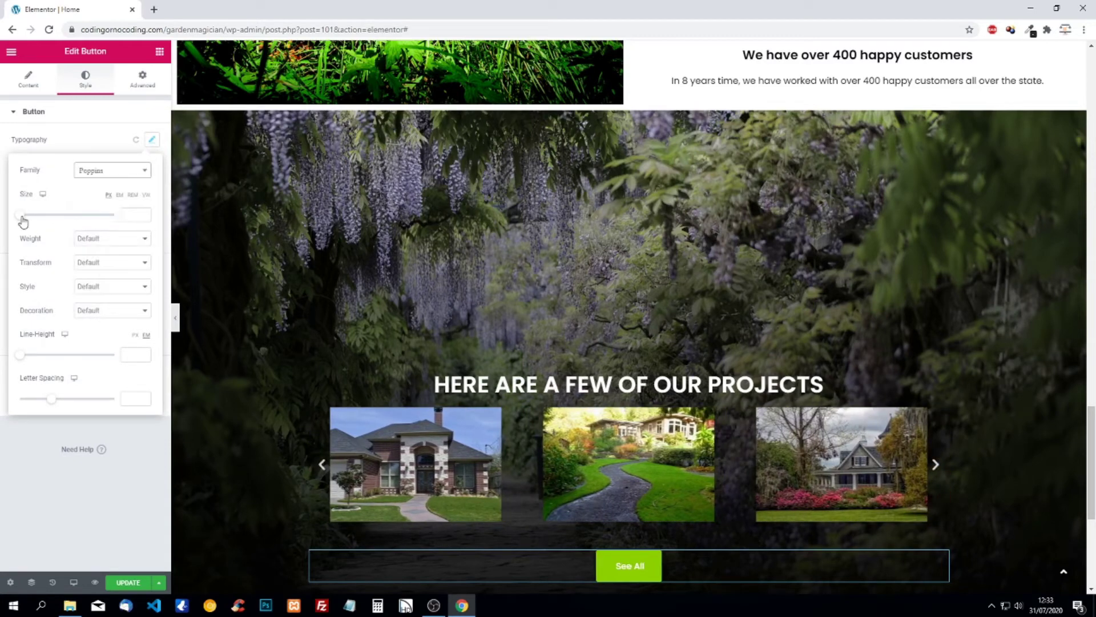
drag(22, 219, 33, 221)
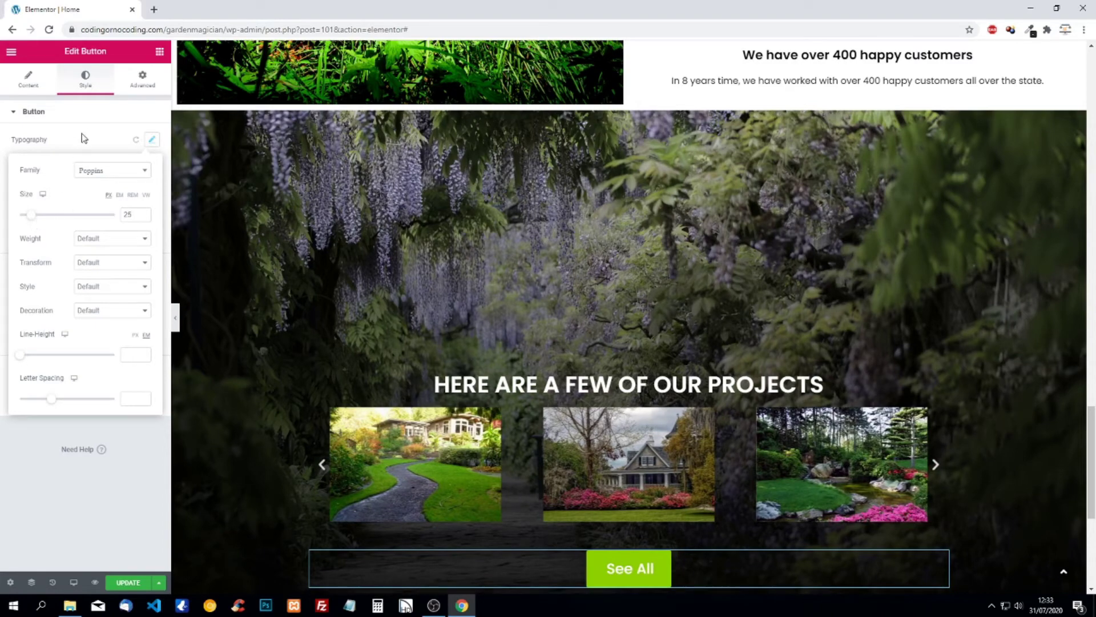
click(85, 112)
Step: Save the changes made to the Home page
scroll(466, 301, down, 3)
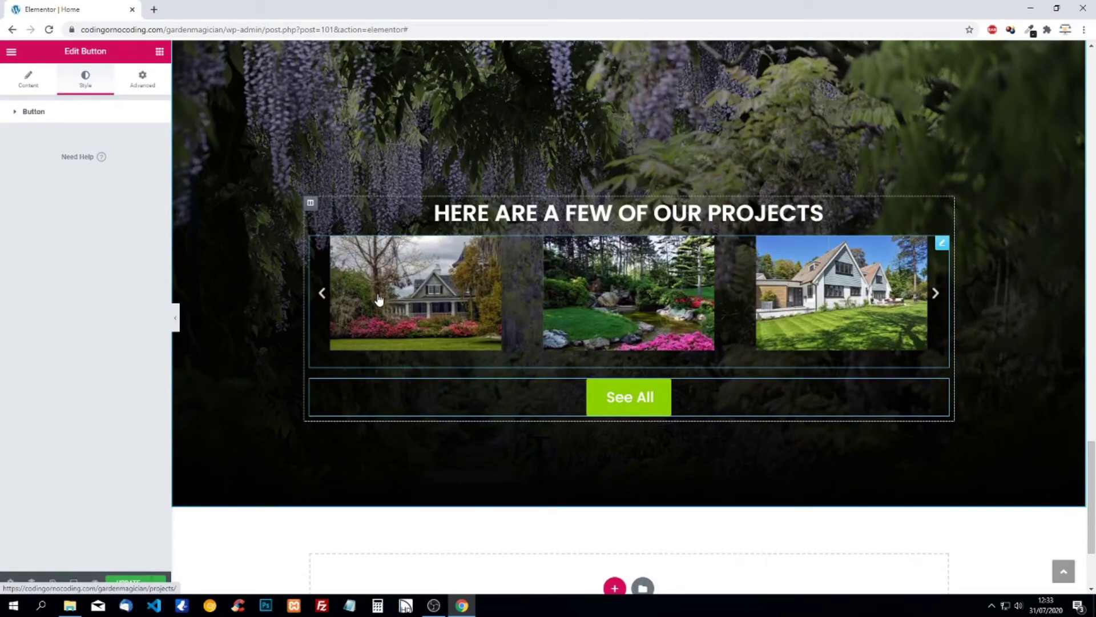
scroll(262, 297, down, 1)
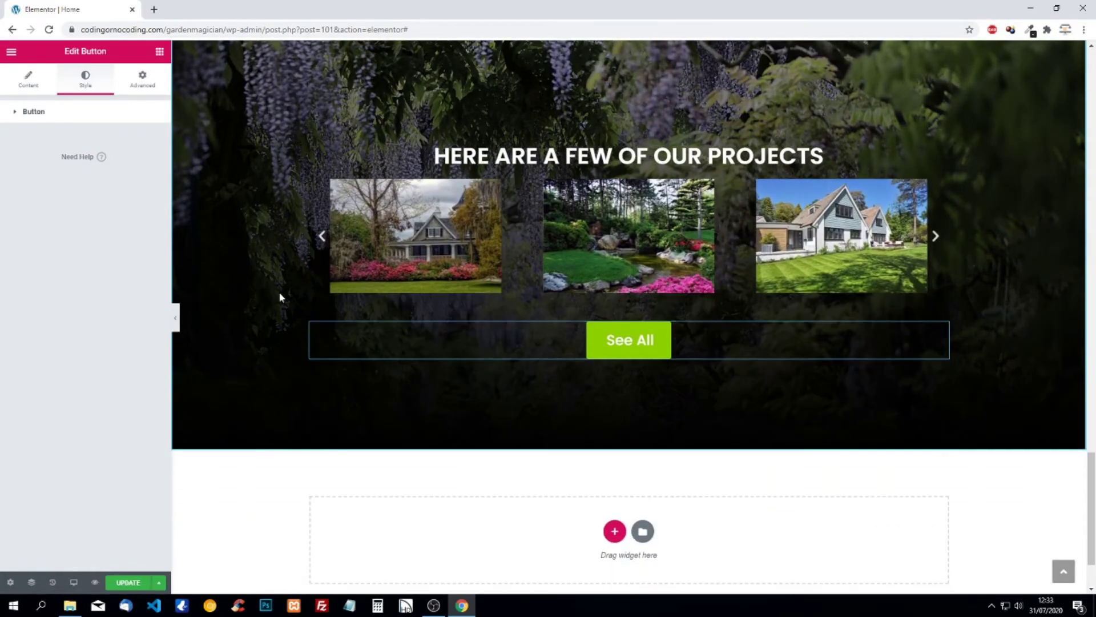
click(127, 582)
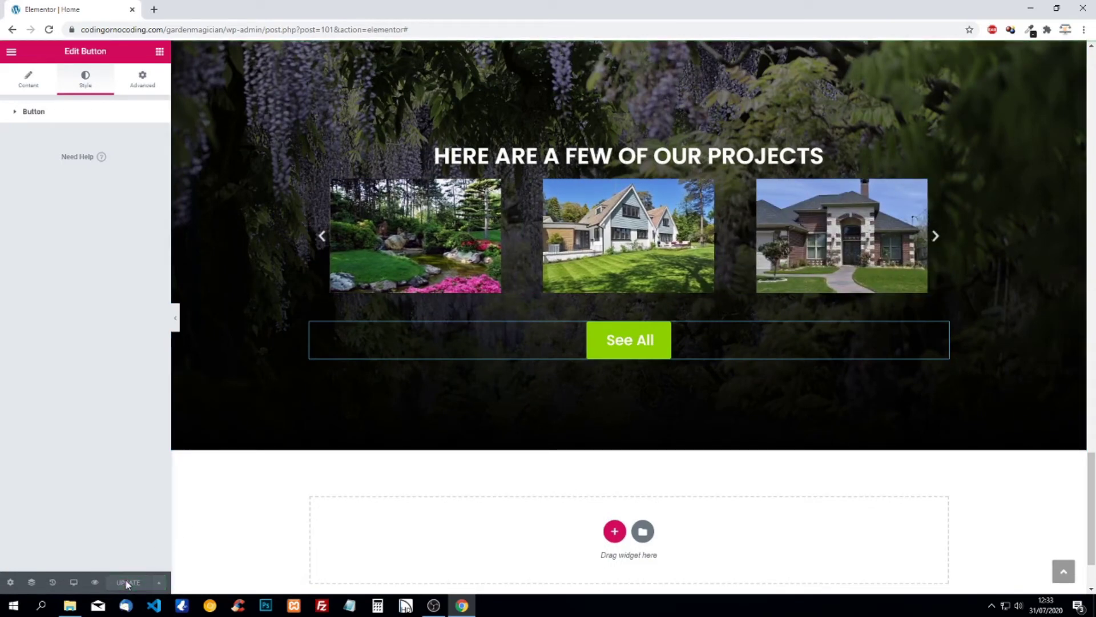
Step: Exit the Home page editor to the dashboard and open the About page for editing with Elementor
scroll(556, 398, up, 15)
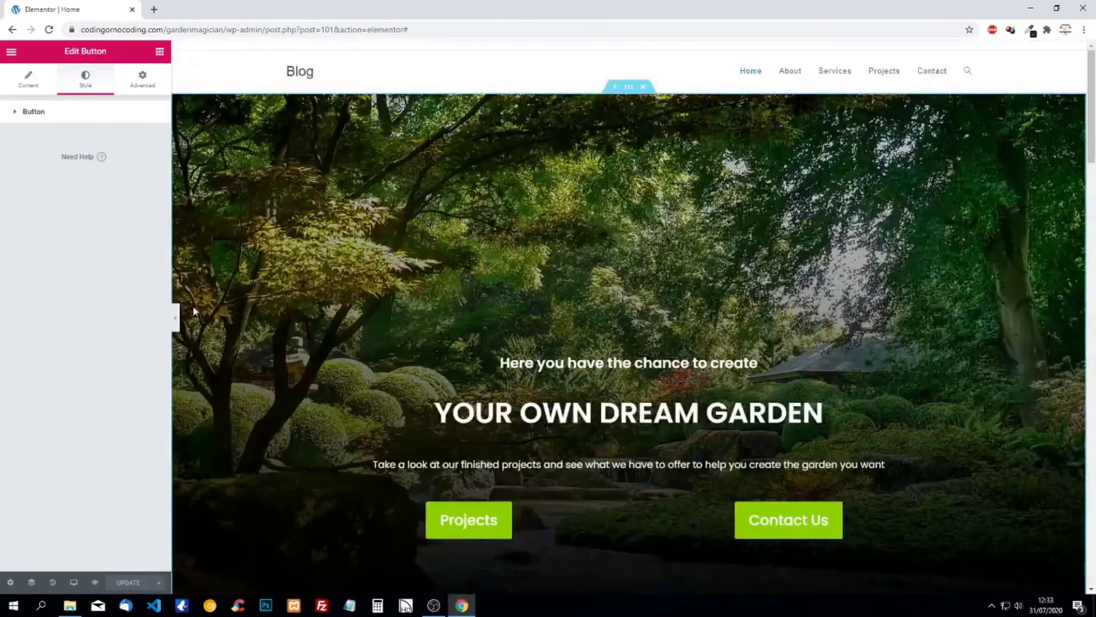
click(11, 583)
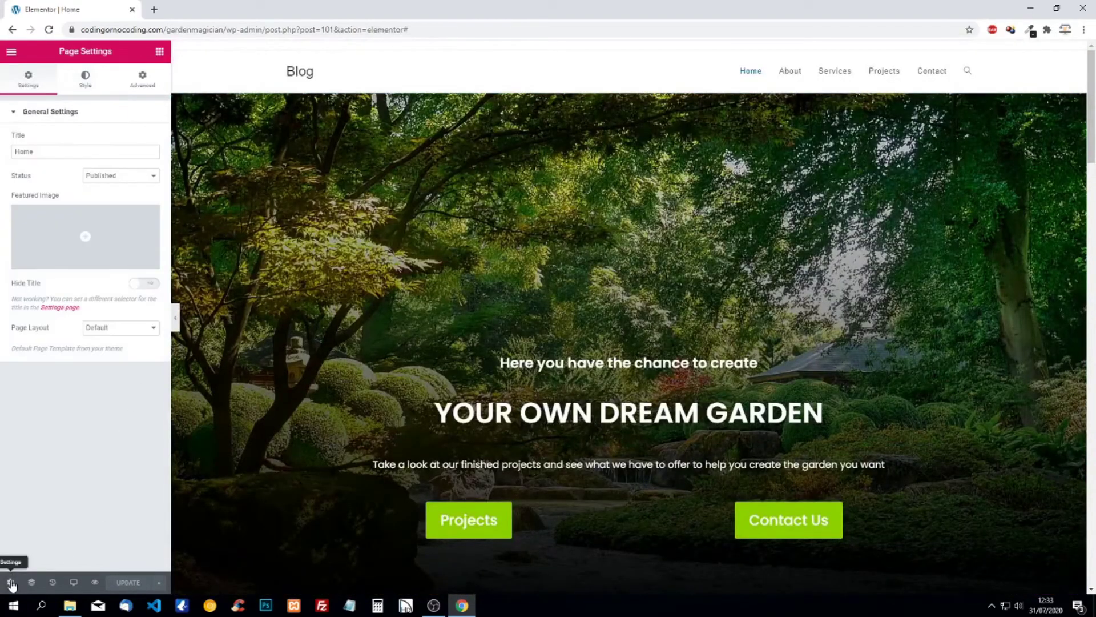
click(11, 52)
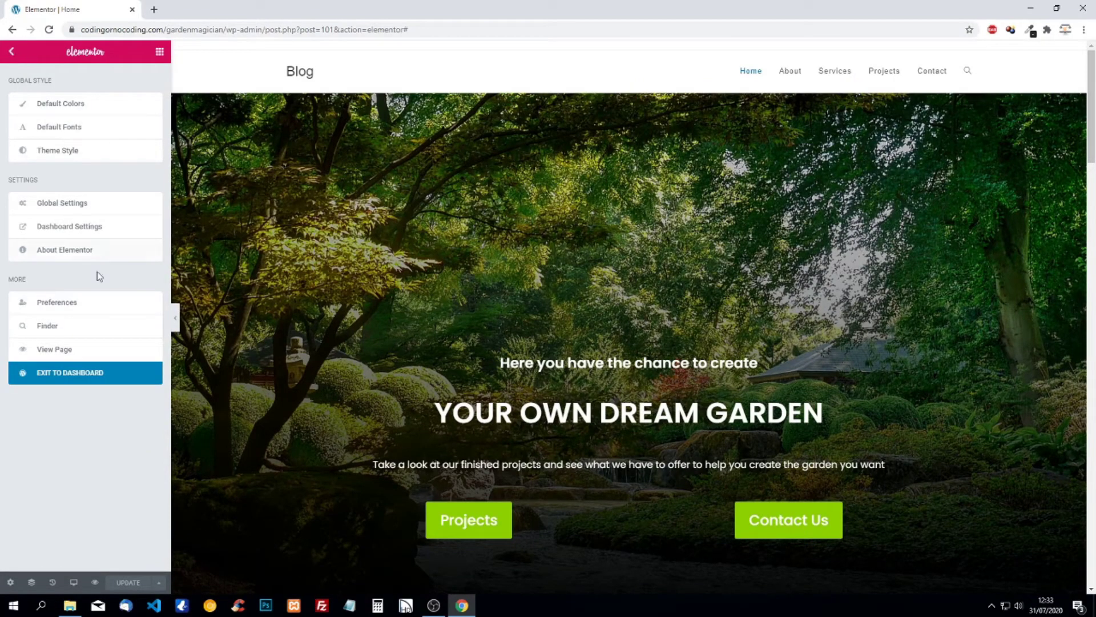
click(57, 374)
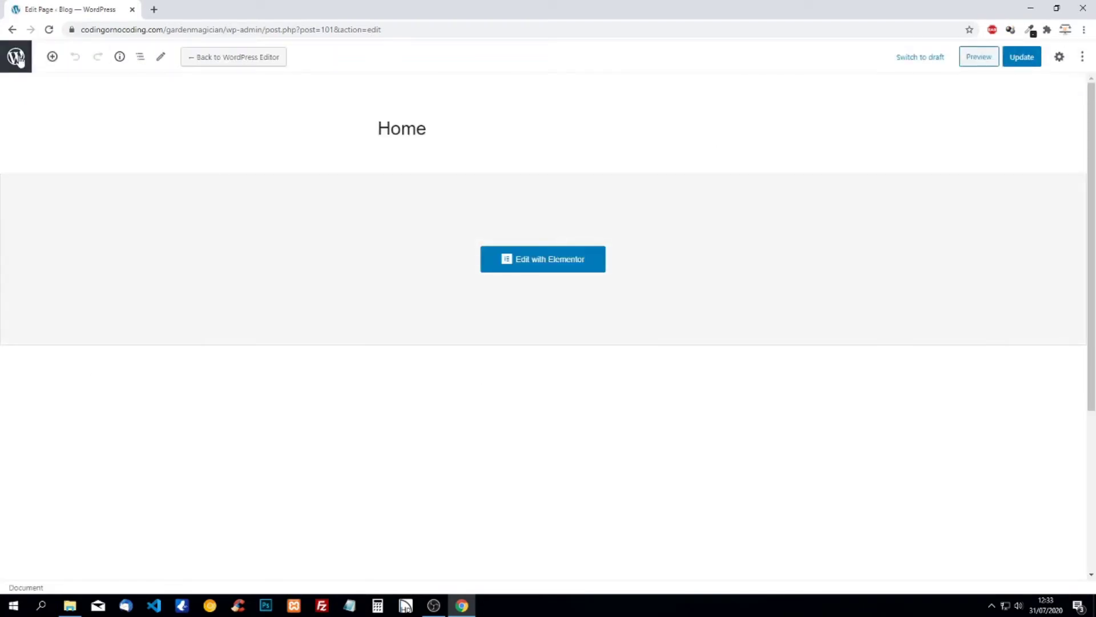
click(16, 58)
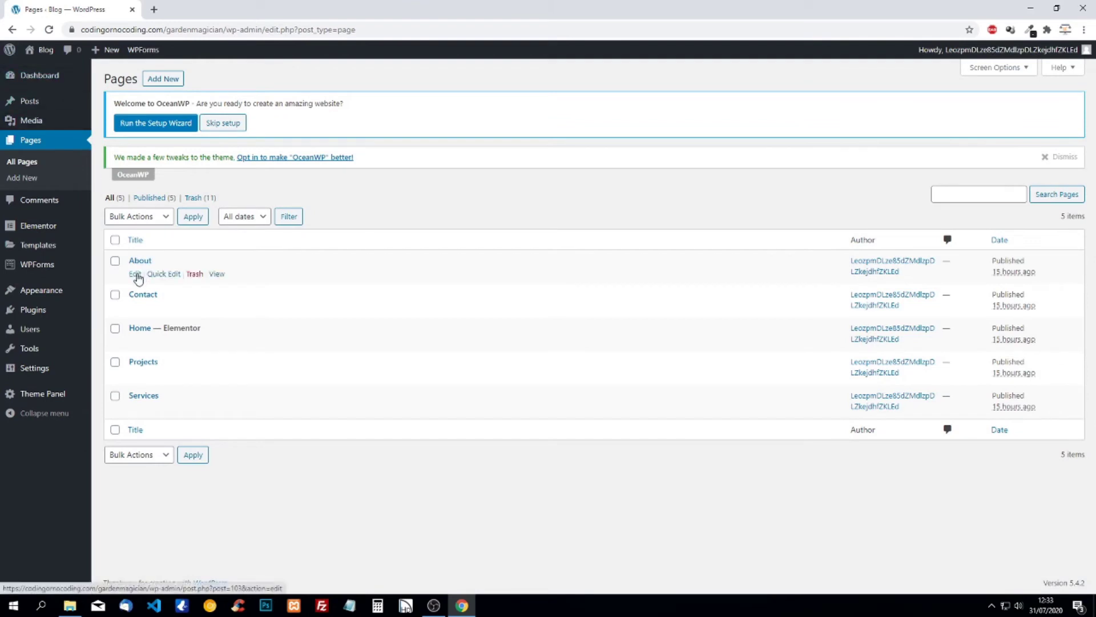
click(135, 274)
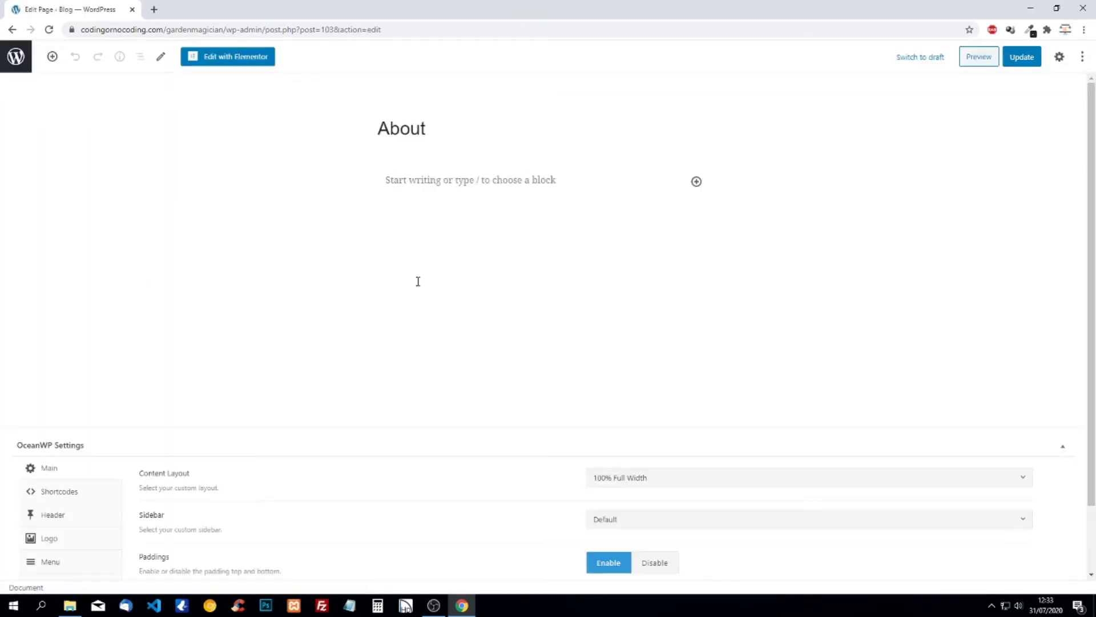
click(236, 57)
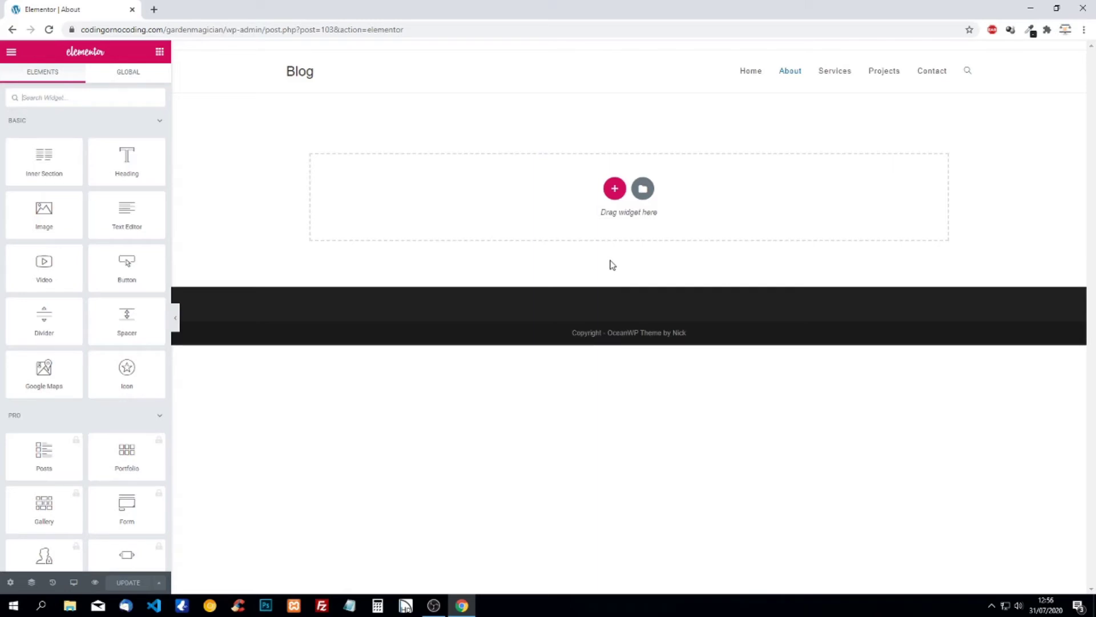
Step: Add a single-column section to the About page and set its background type to Classic
click(614, 188)
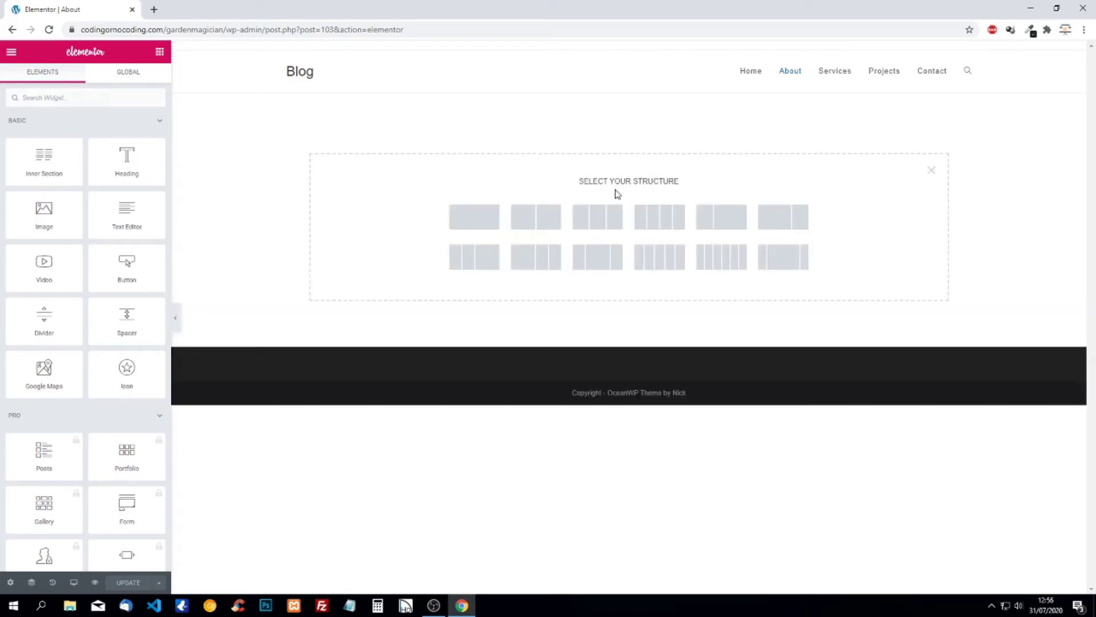
click(488, 219)
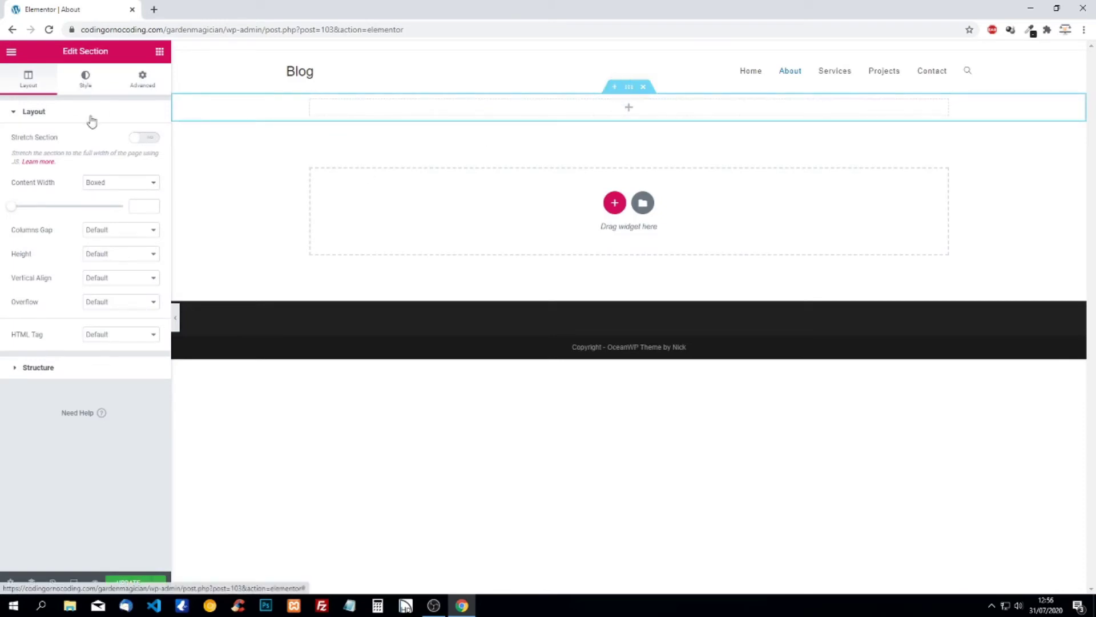
click(85, 79)
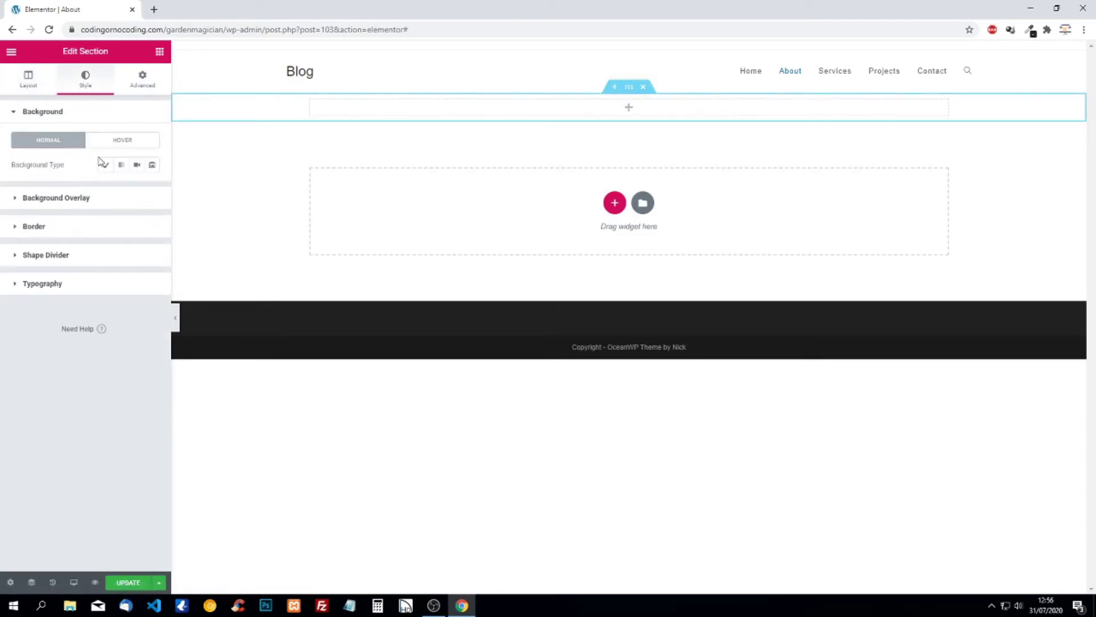
click(107, 165)
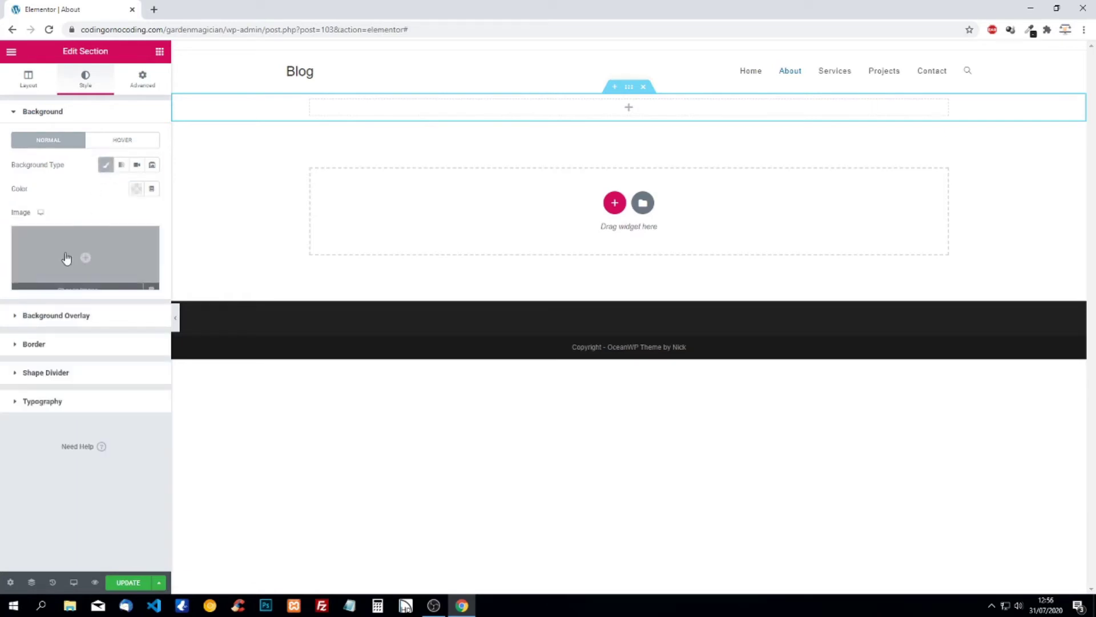
Step: Upload bridge-53769_1920 from the About media folder and insert it as the section's background image
click(62, 254)
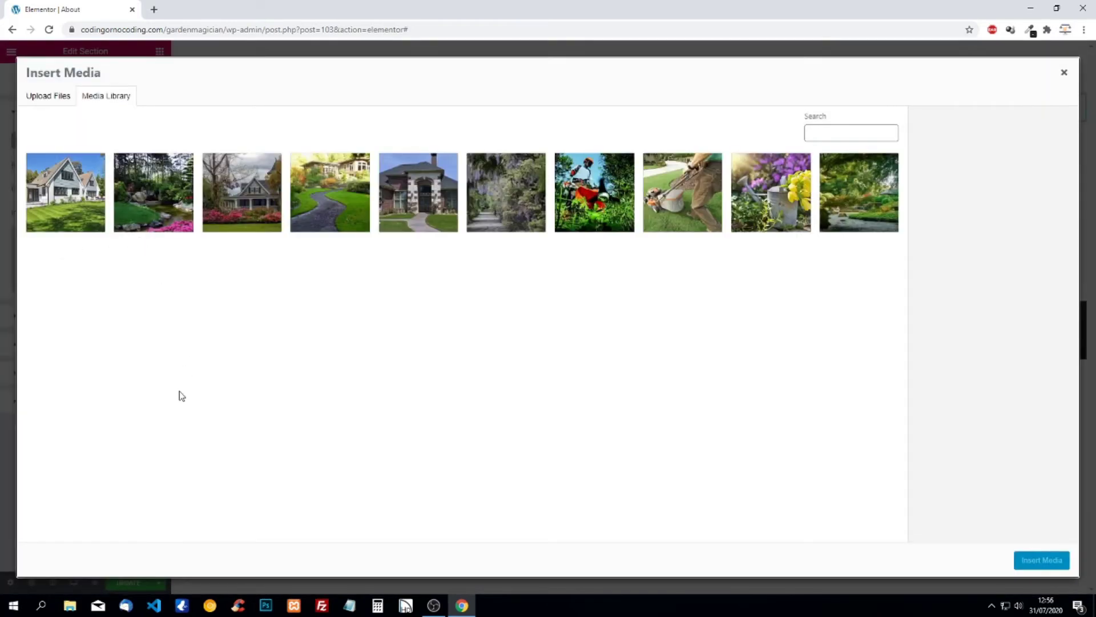
click(71, 604)
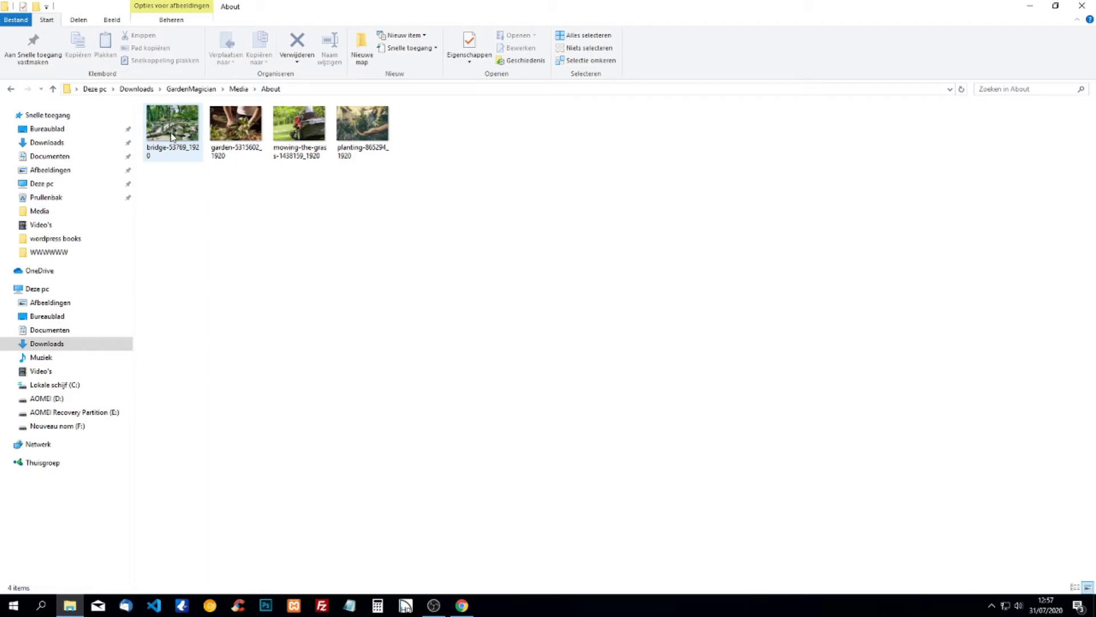
click(1029, 6)
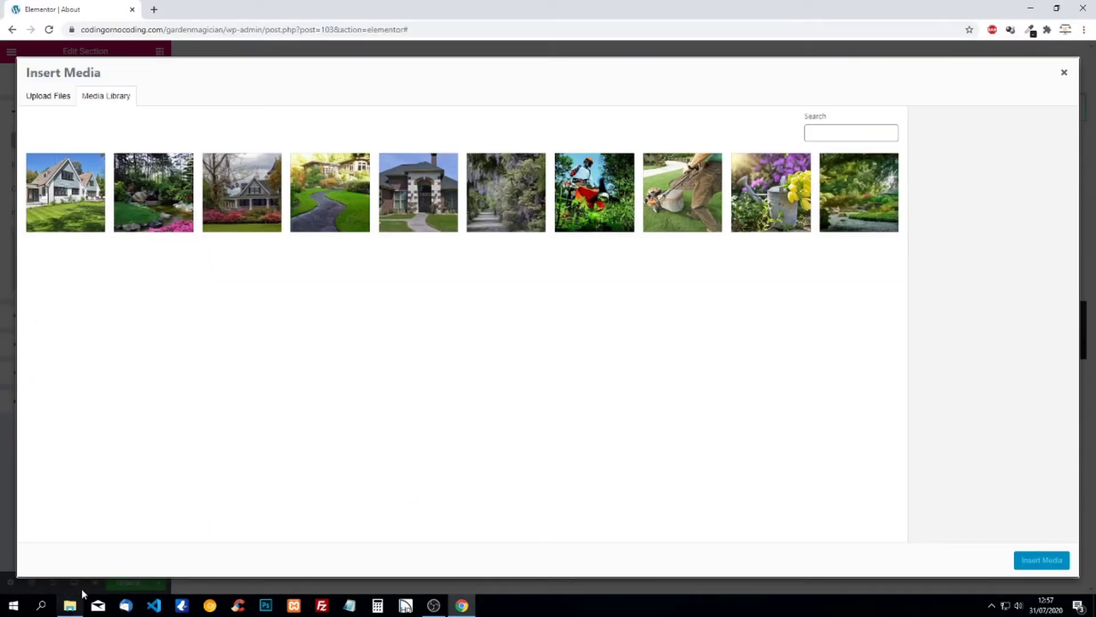
click(71, 605)
drag(171, 128, 445, 347)
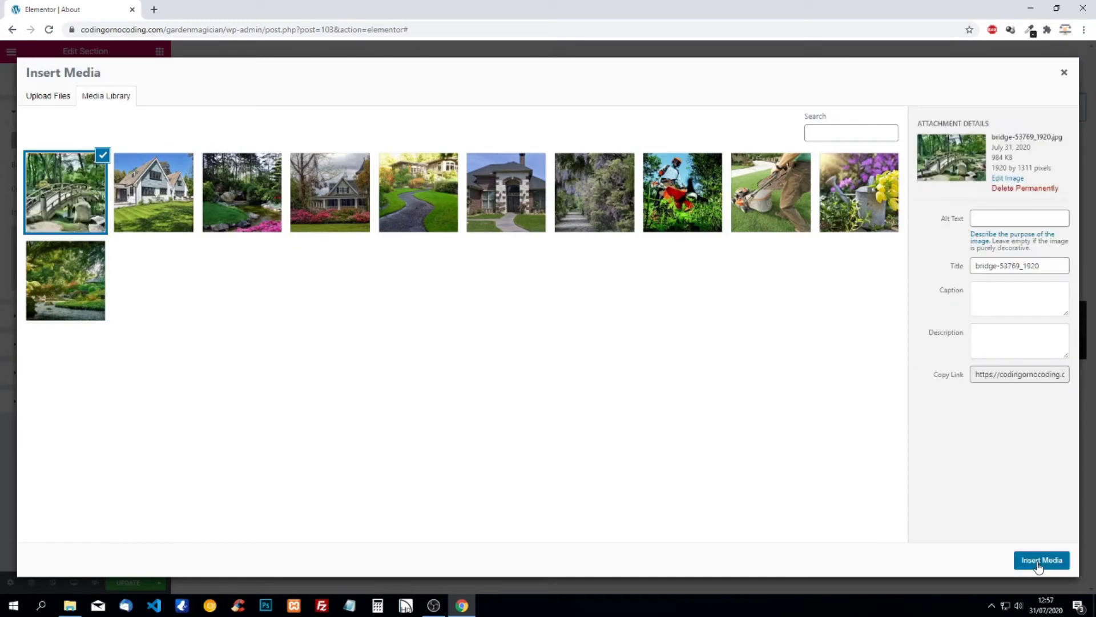
click(1040, 563)
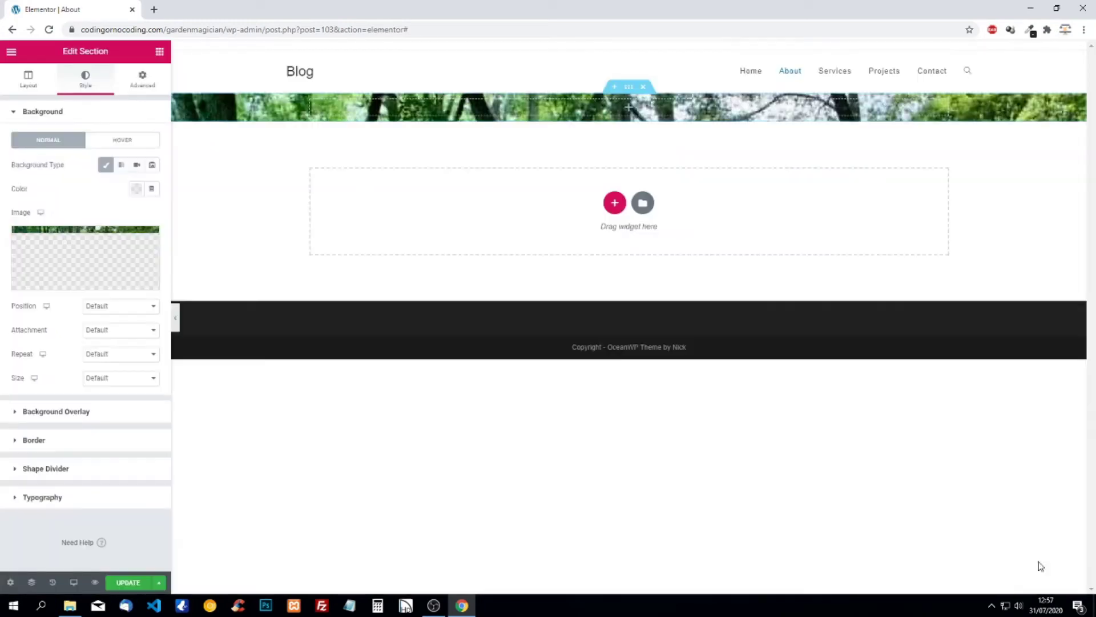
Step: Set the background image's position to Center Center, its repeat to No-repeat and its size to Cover
click(114, 306)
click(112, 326)
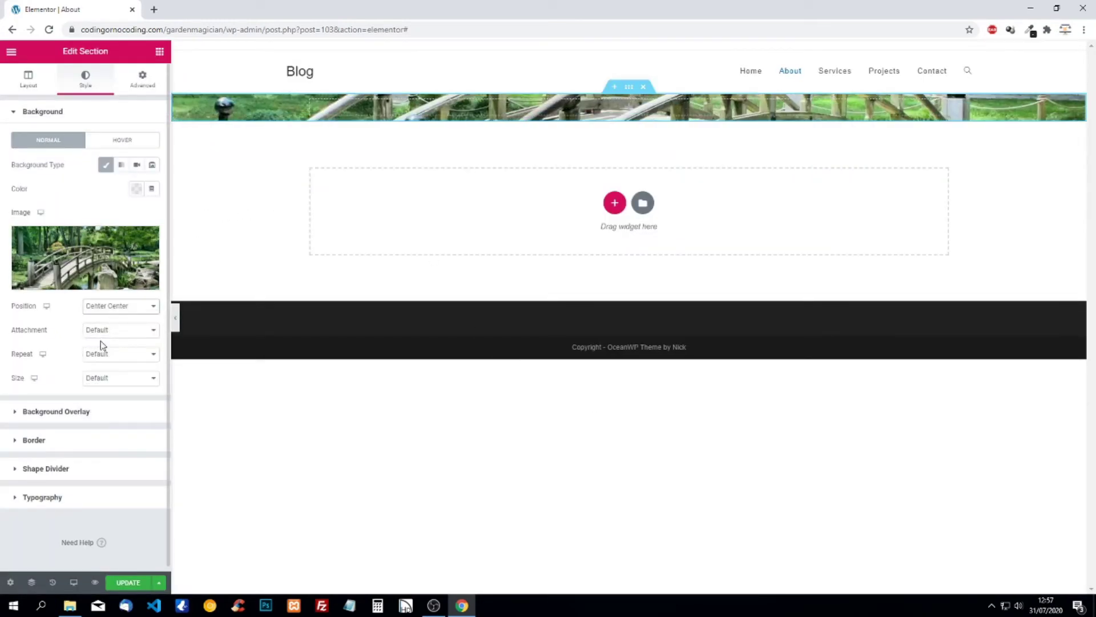
click(105, 332)
click(57, 336)
click(119, 358)
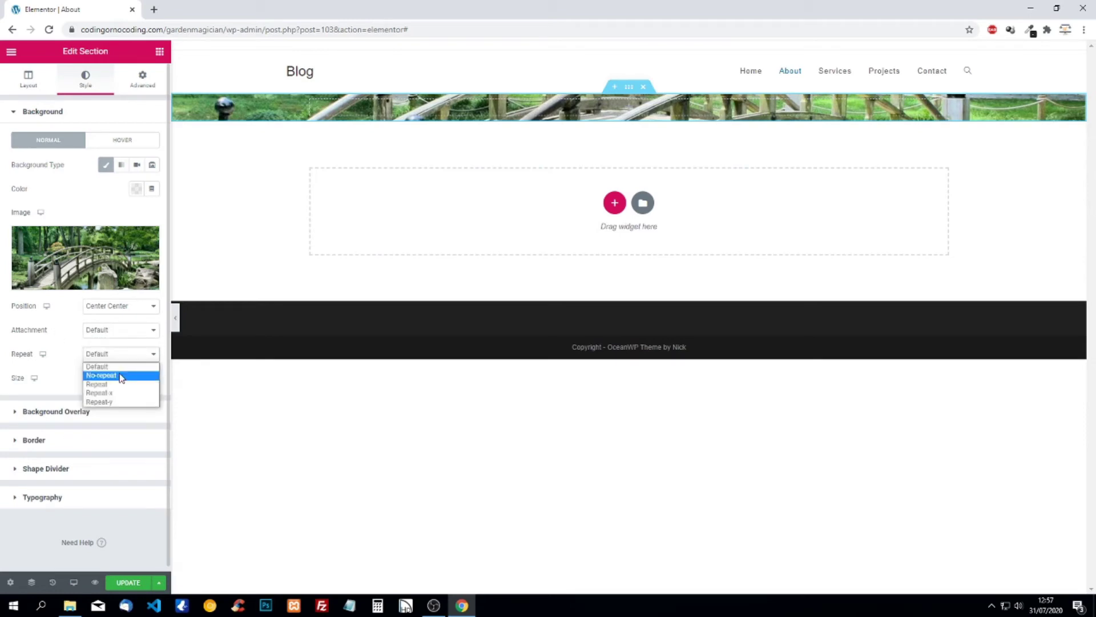
click(113, 375)
click(114, 379)
click(110, 409)
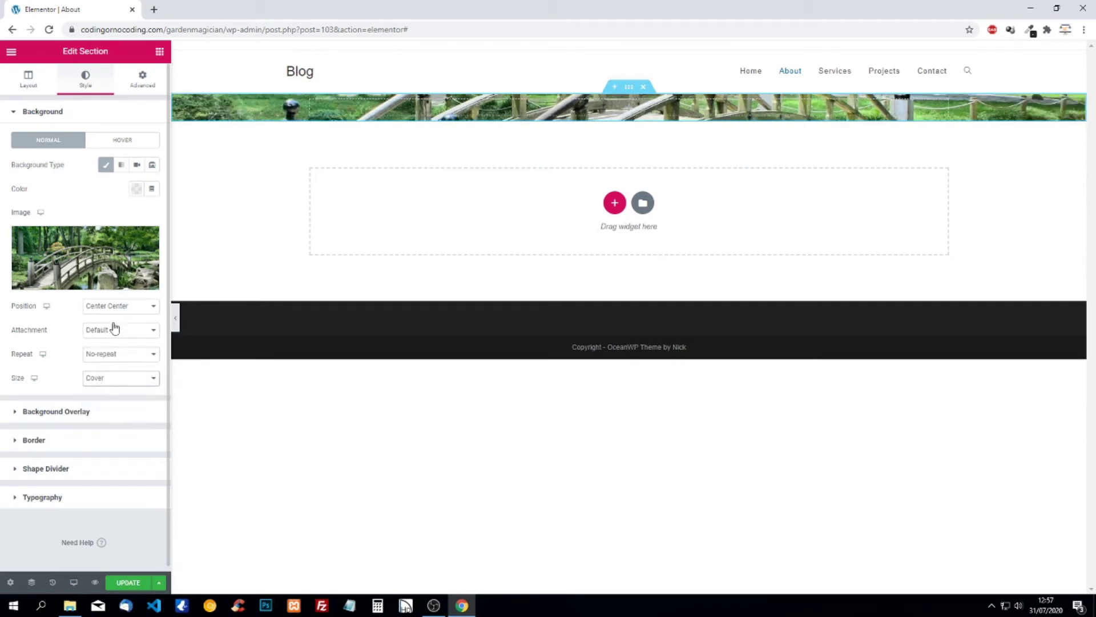
Step: Unlink the section's padding values and set the top padding to 150 px and the bottom padding to 50 px
click(142, 80)
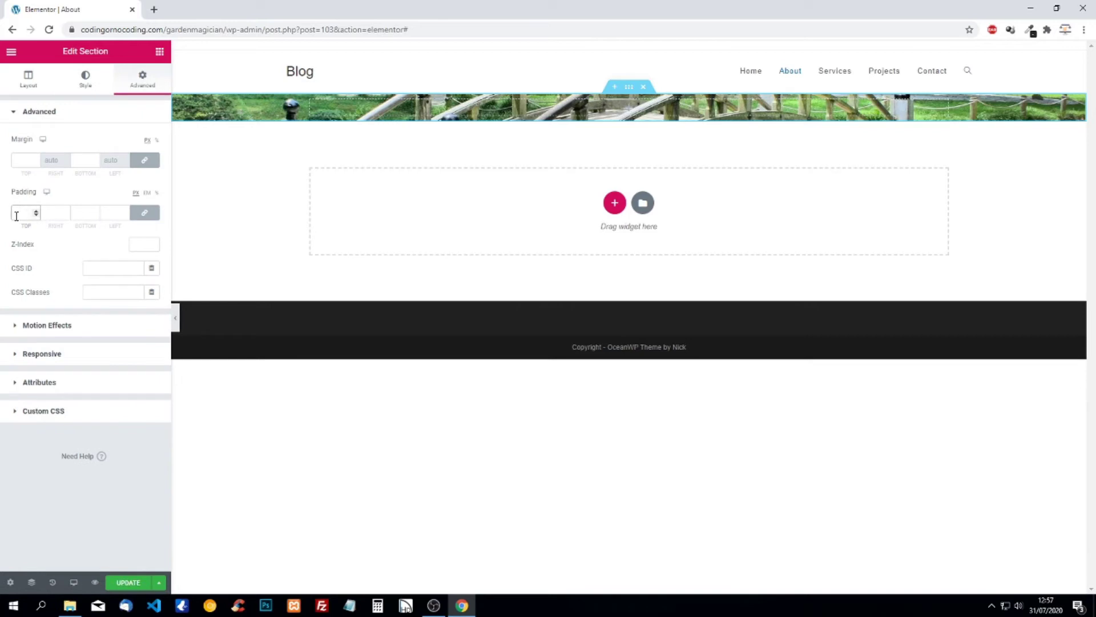
click(145, 212)
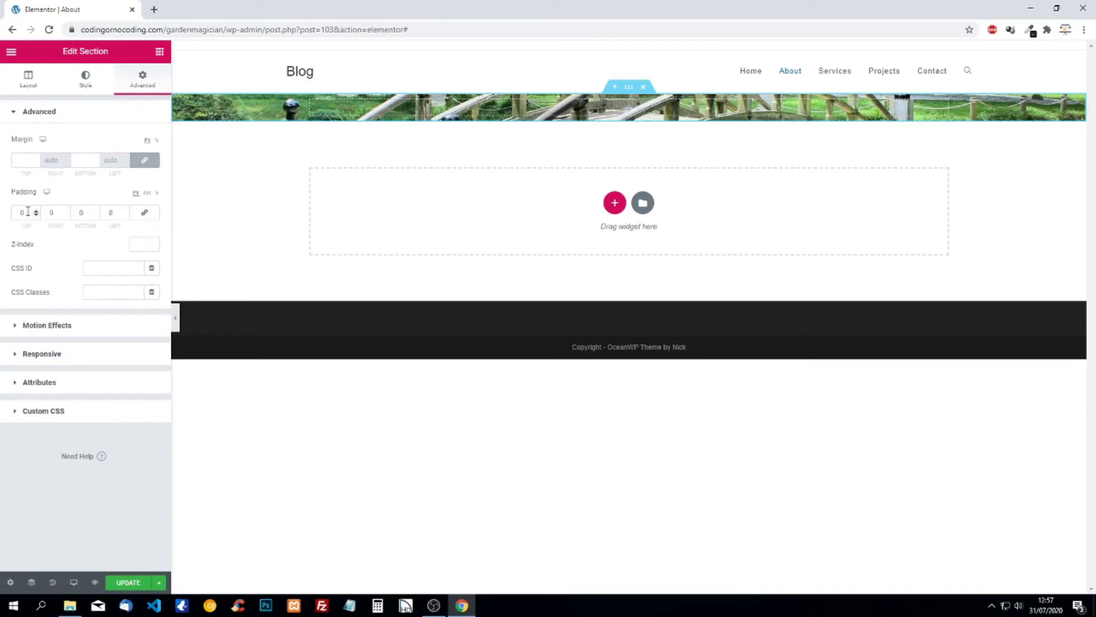
drag(25, 213, 10, 213)
text(150)
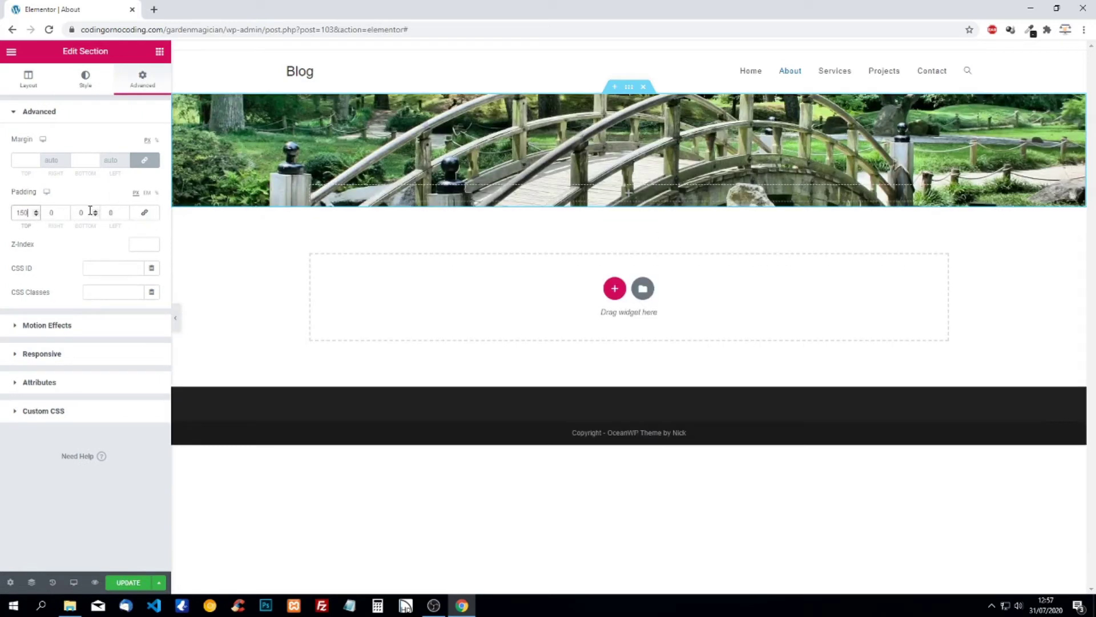
drag(92, 213, 69, 215)
text(50)
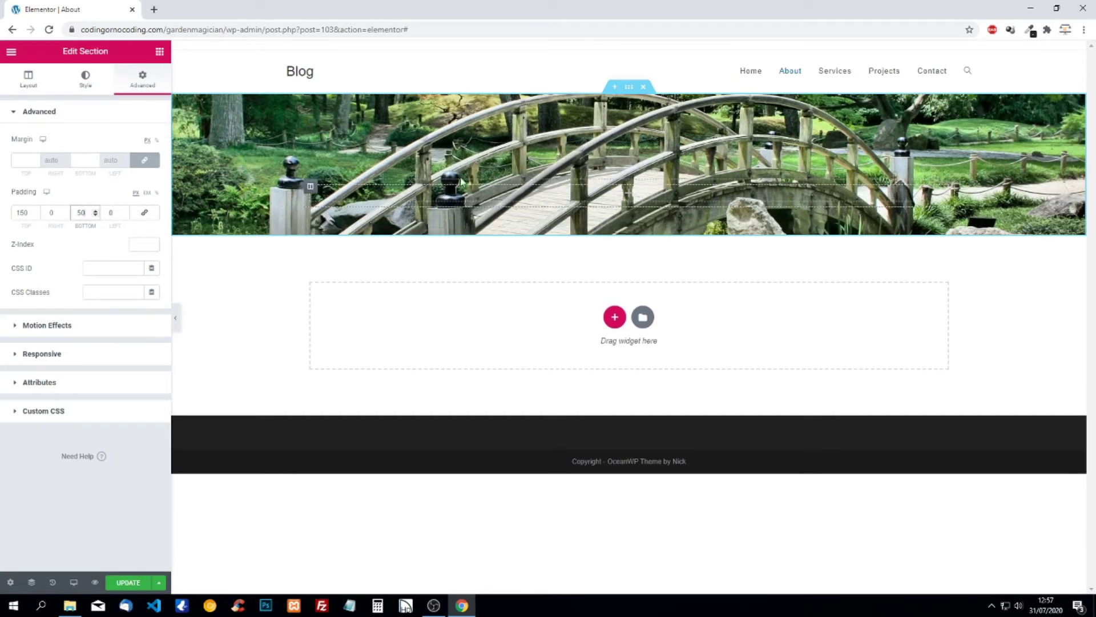
Step: Add a left-aligned heading reading "How it all began" to the bridge section
click(160, 52)
drag(127, 162, 355, 190)
drag(118, 159, 2, 175)
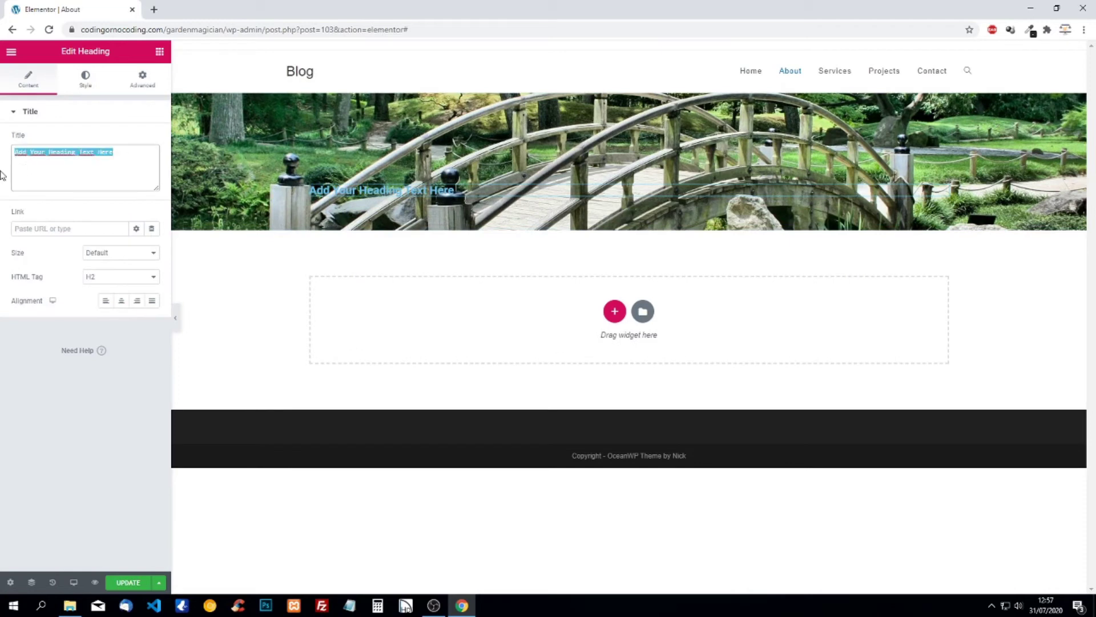
text(How it all began)
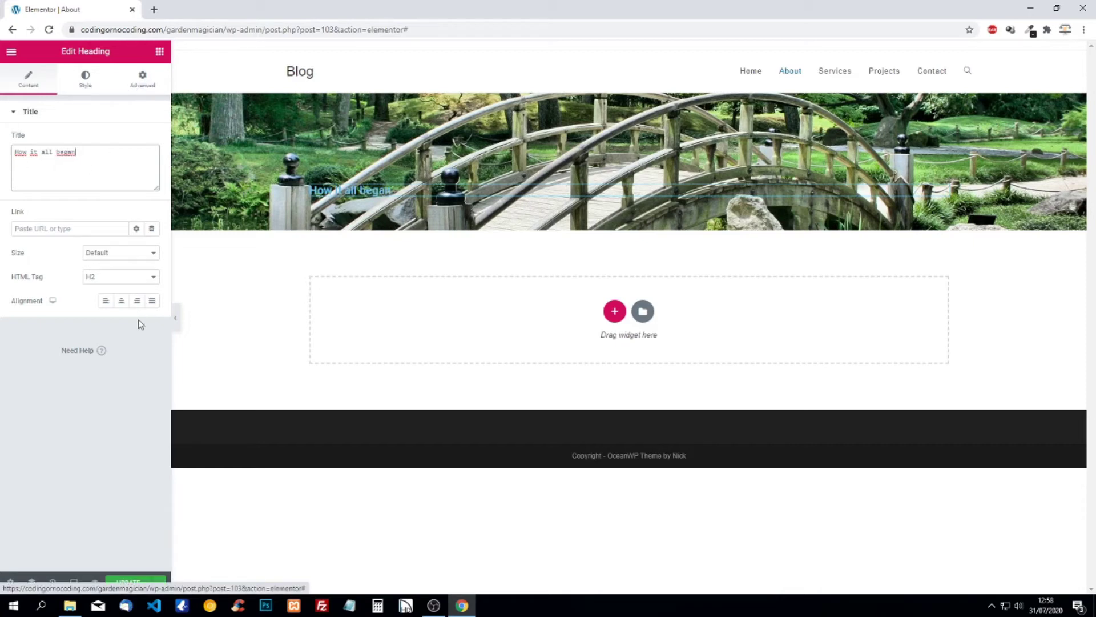
click(122, 301)
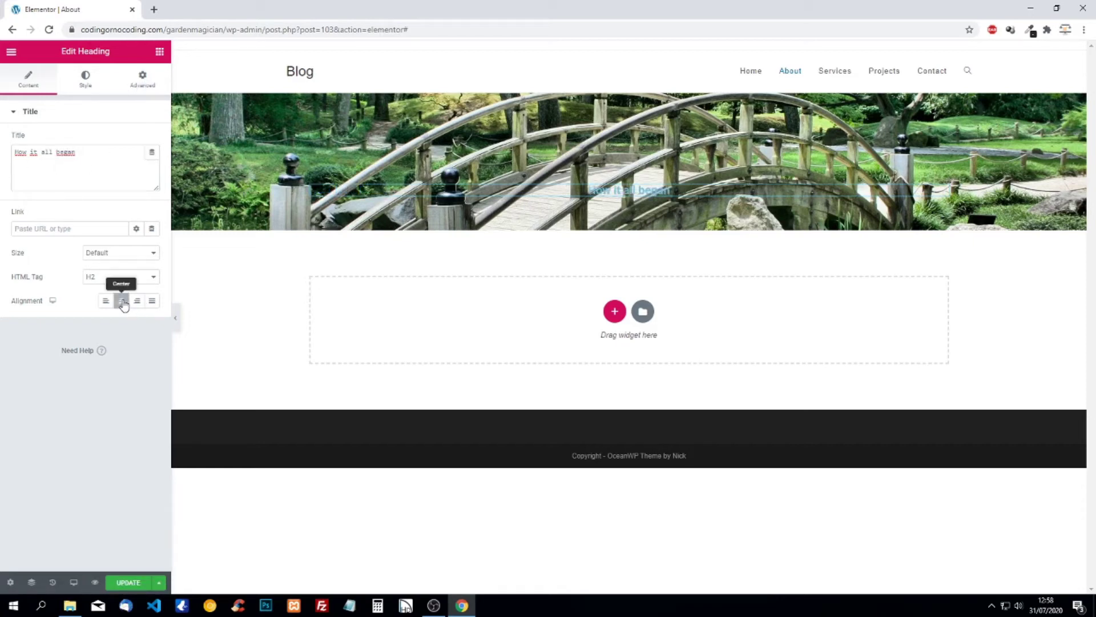
click(106, 300)
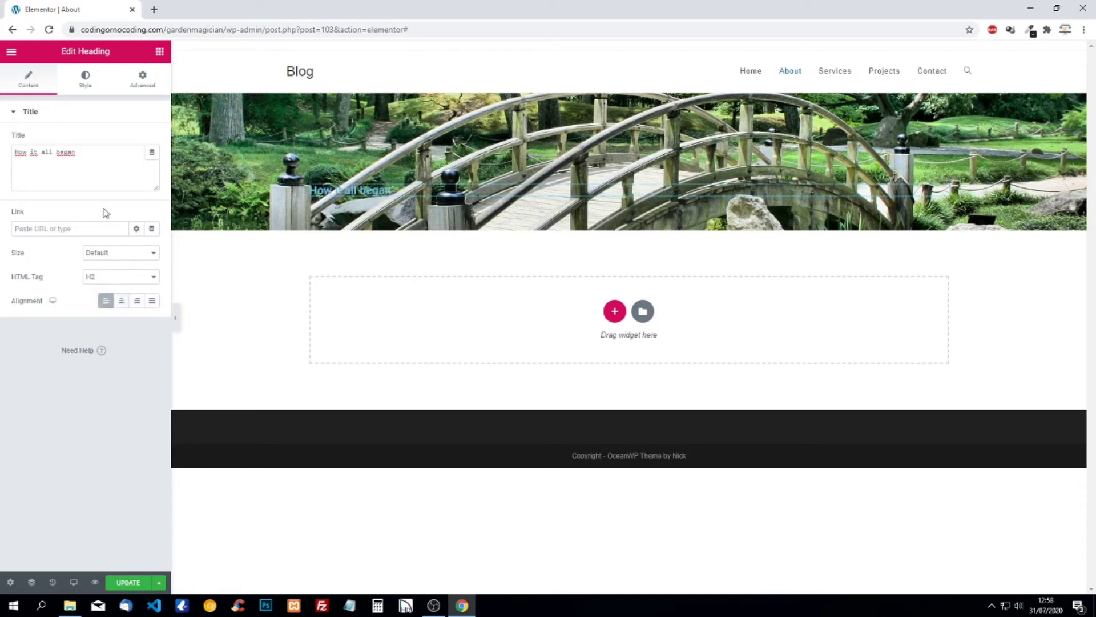
Step: Set the text colour of the "How it all began" heading to white (#FFFFFF)
click(87, 79)
click(137, 139)
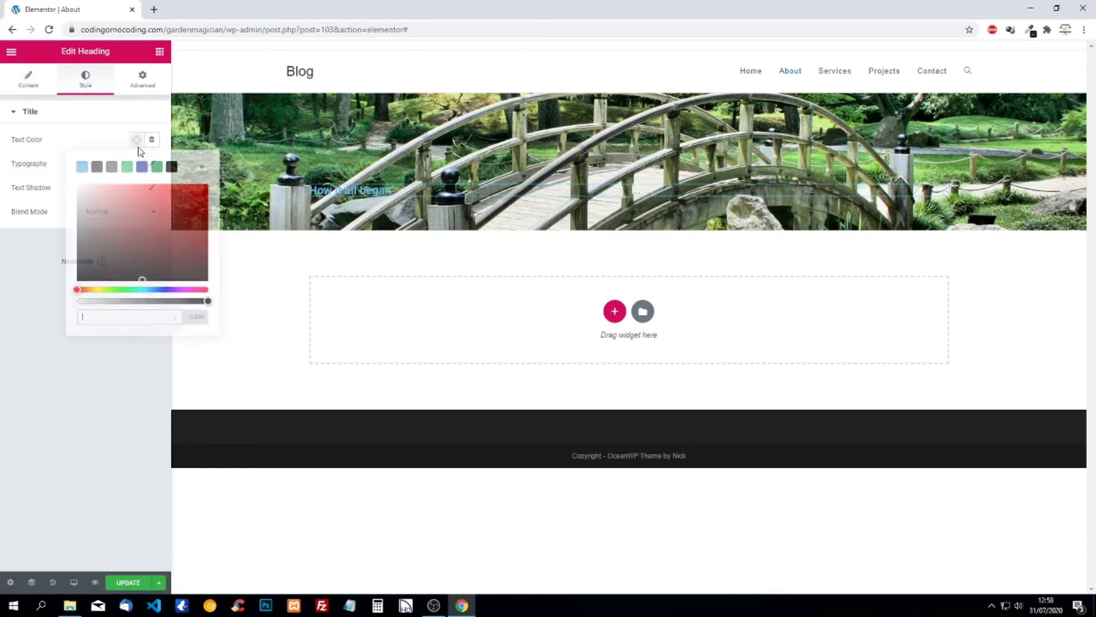
click(186, 167)
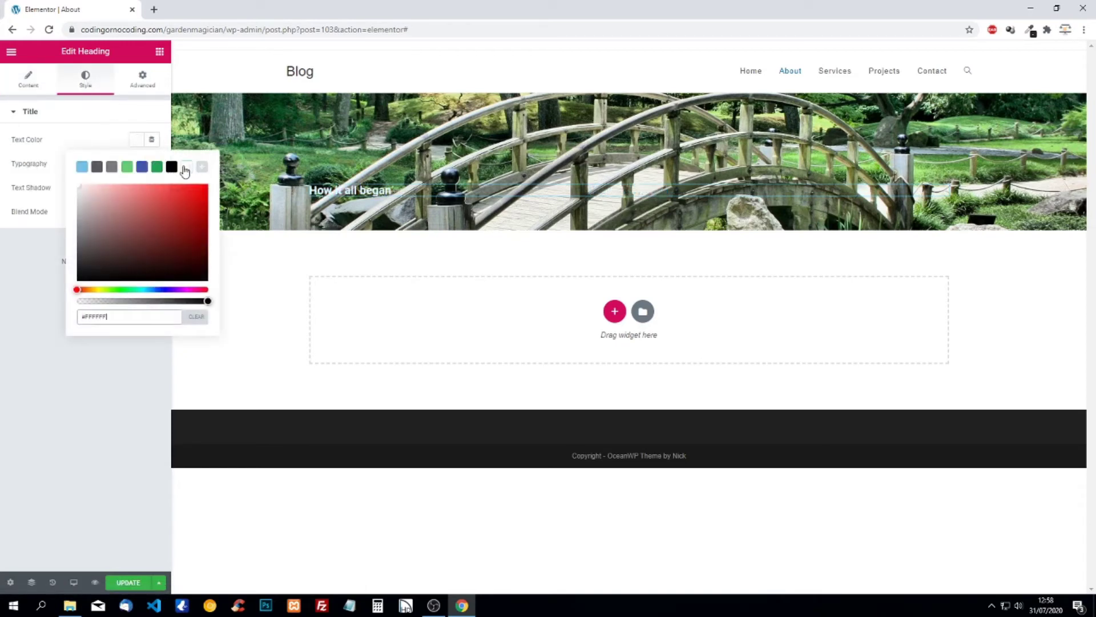
click(85, 142)
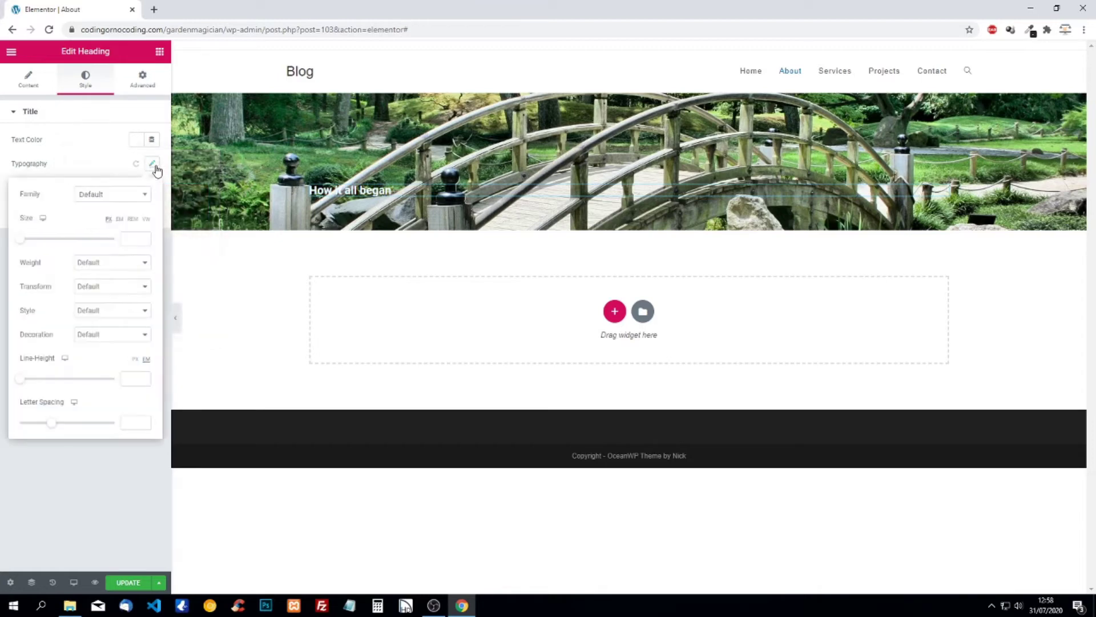
Step: Set the "How it all began" heading's font family to Poppins and its size to about 40 px
click(152, 163)
click(126, 195)
text(popp)
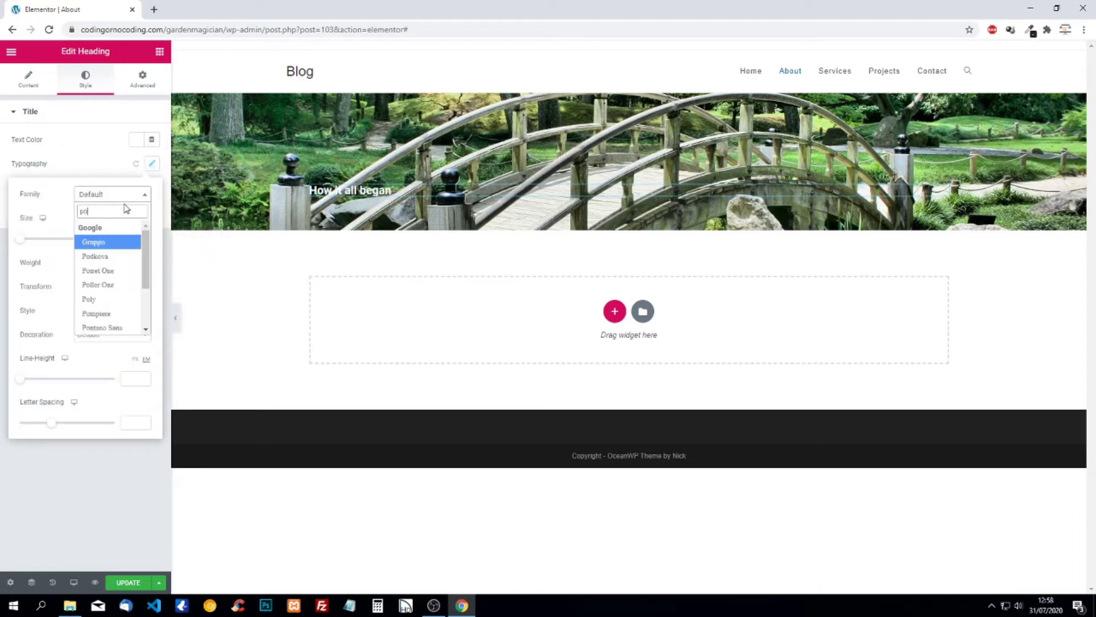
click(110, 237)
click(128, 236)
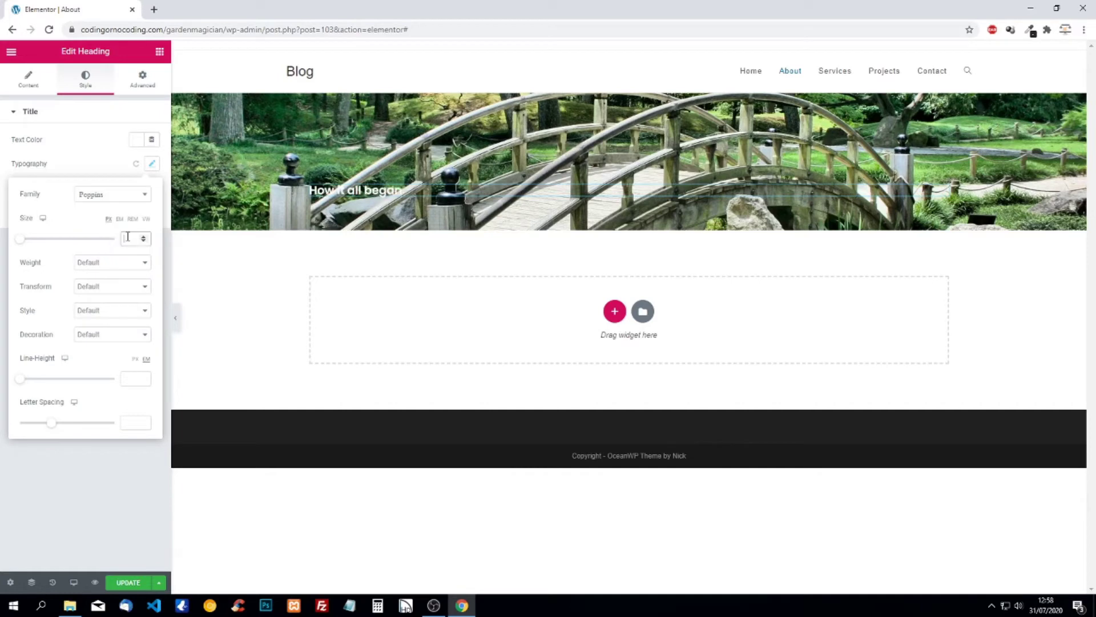
text(30)
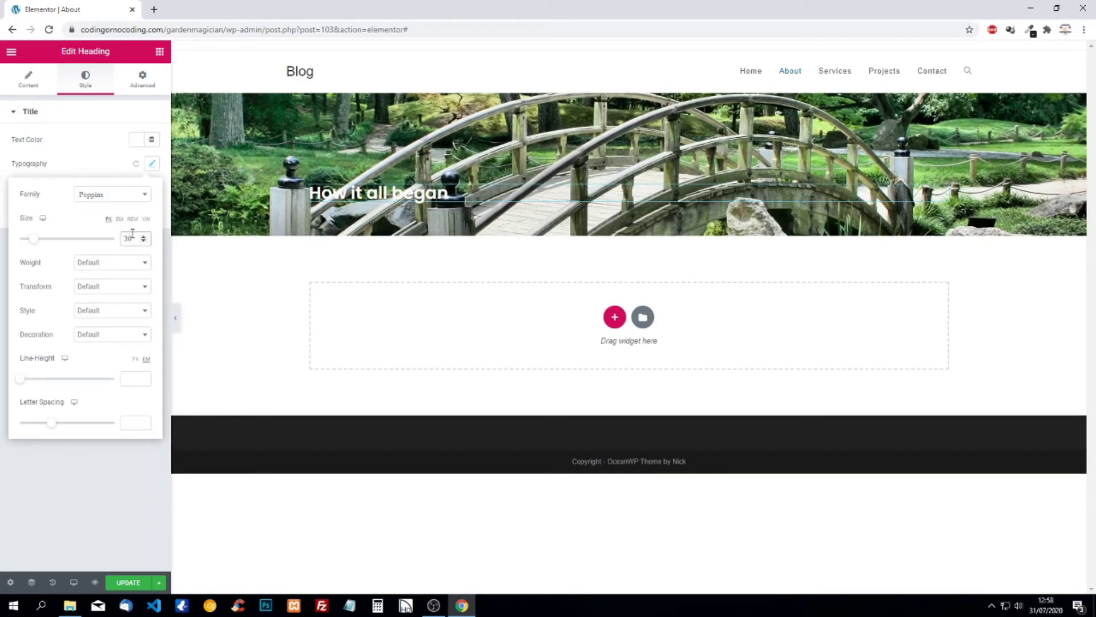
scroll(144, 237, up, 7)
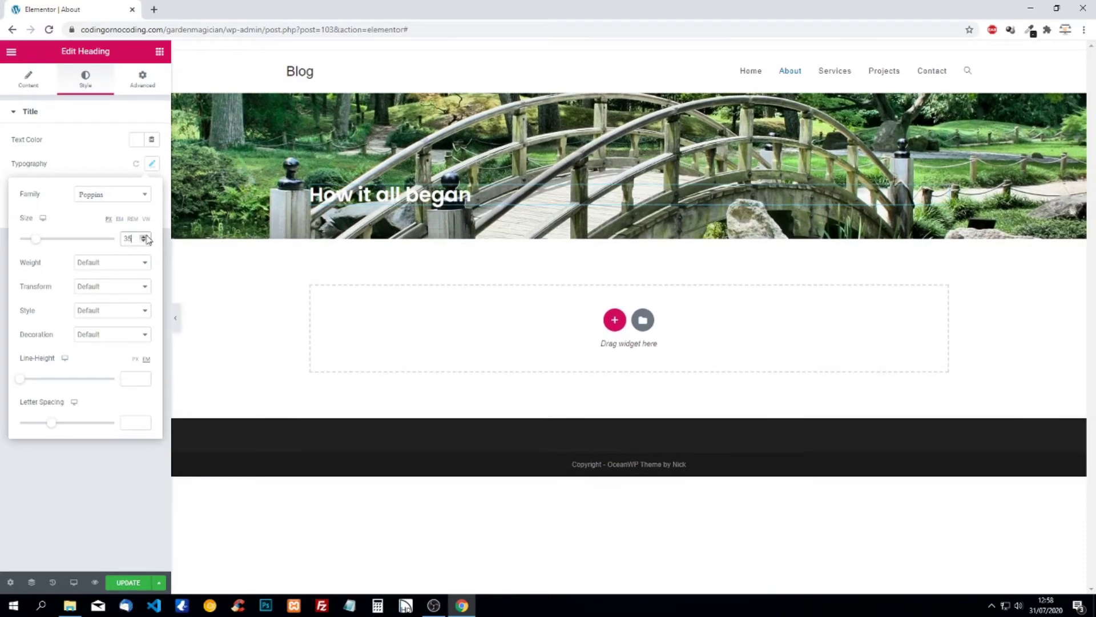
scroll(146, 240, up, 3)
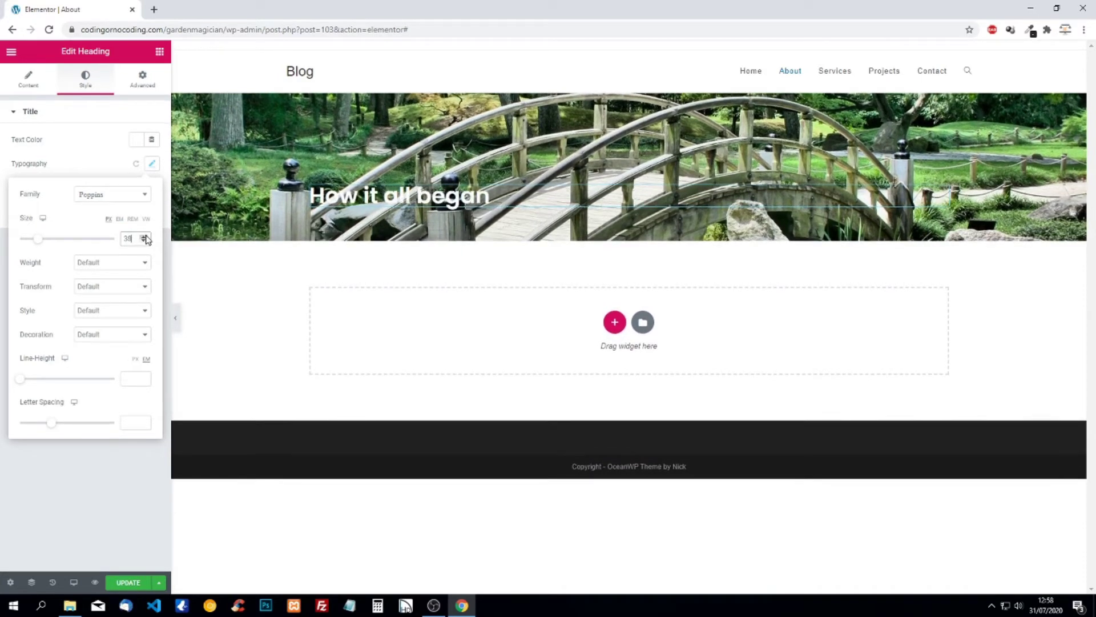
click(87, 156)
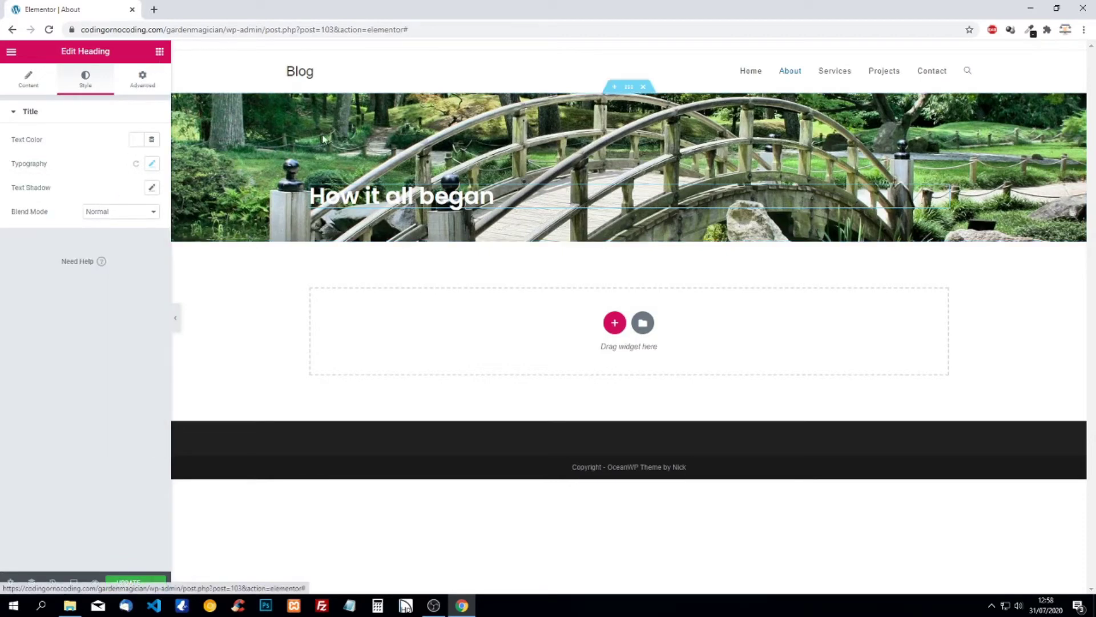
Step: Give the bridge section a gradient background overlay with a fully transparent first colour
click(629, 87)
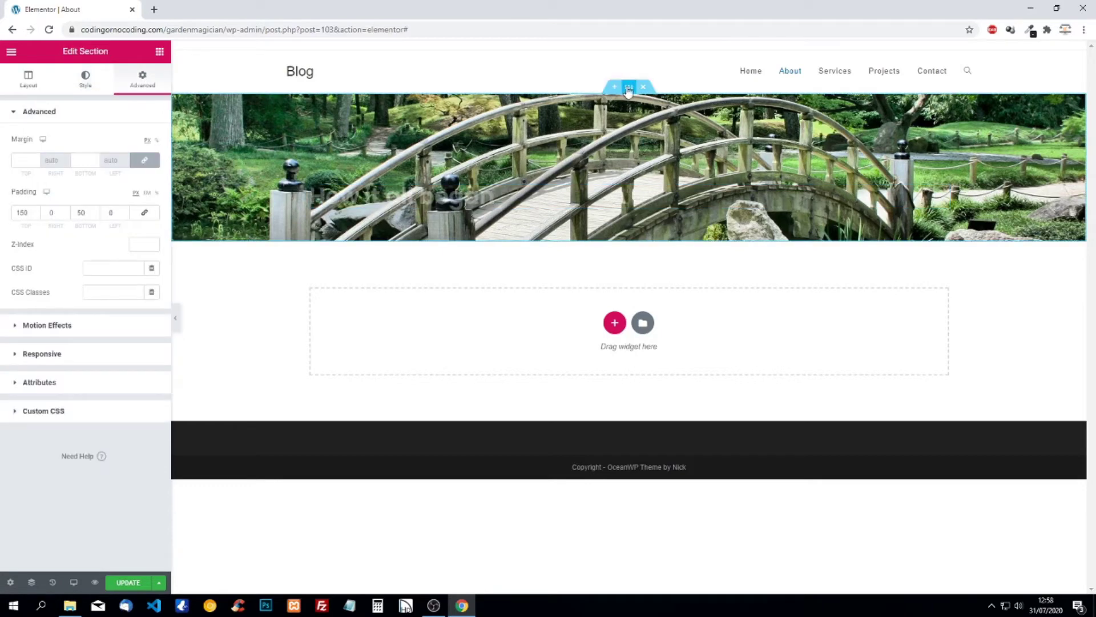
click(86, 78)
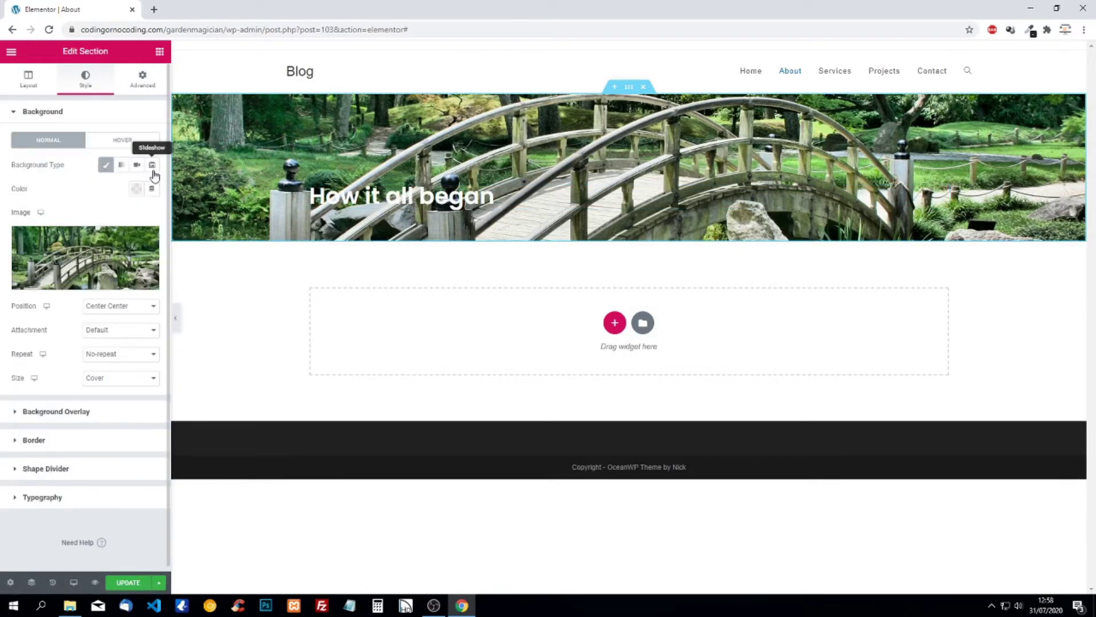
click(95, 415)
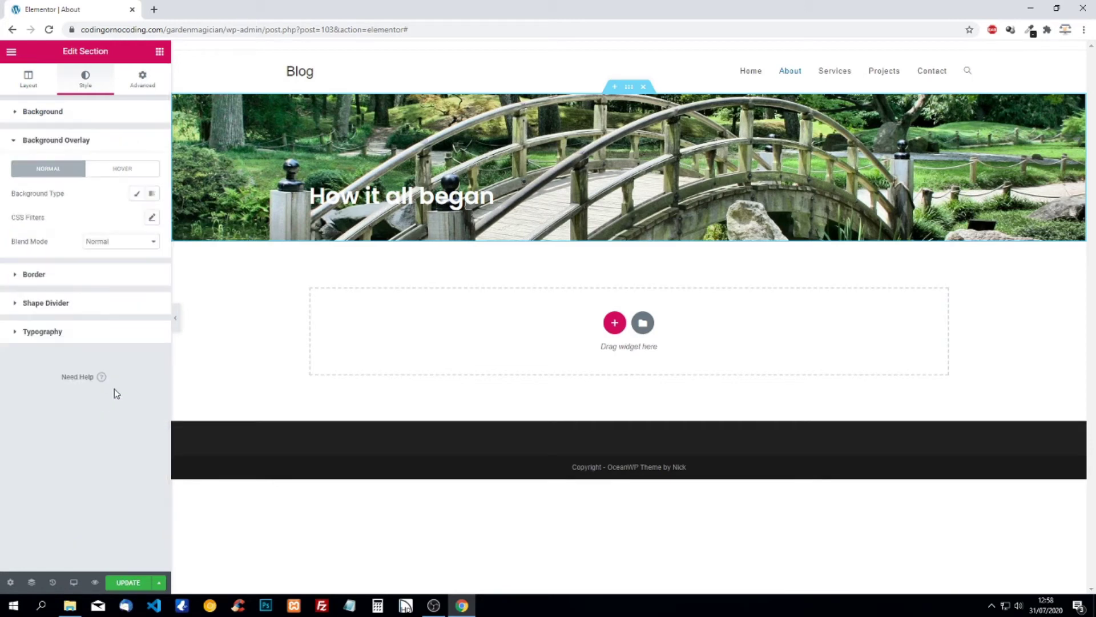
click(151, 193)
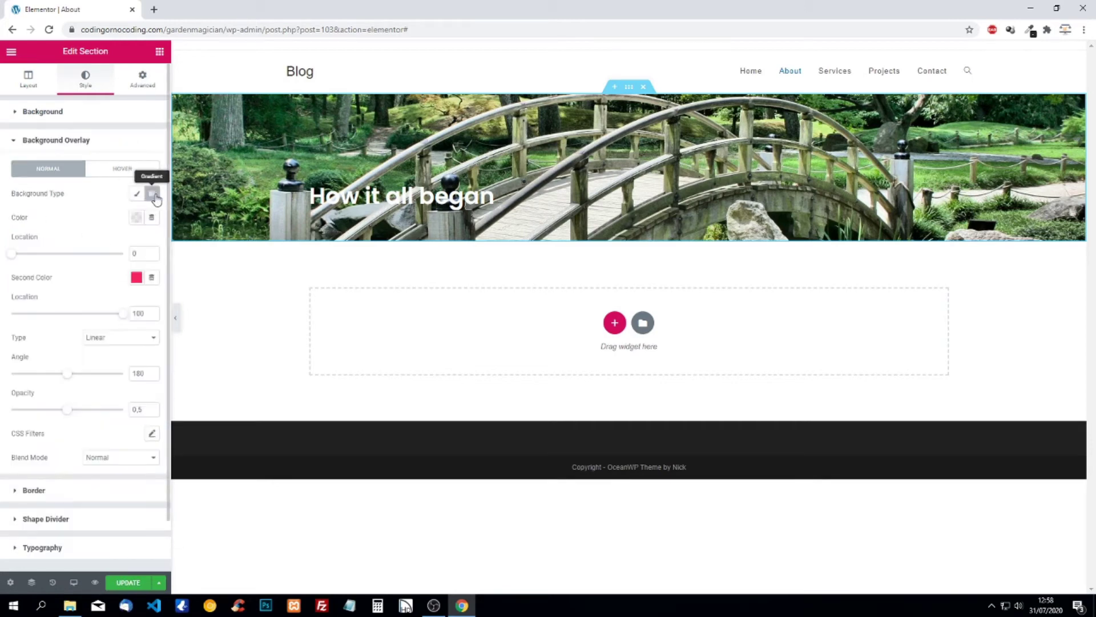
click(137, 218)
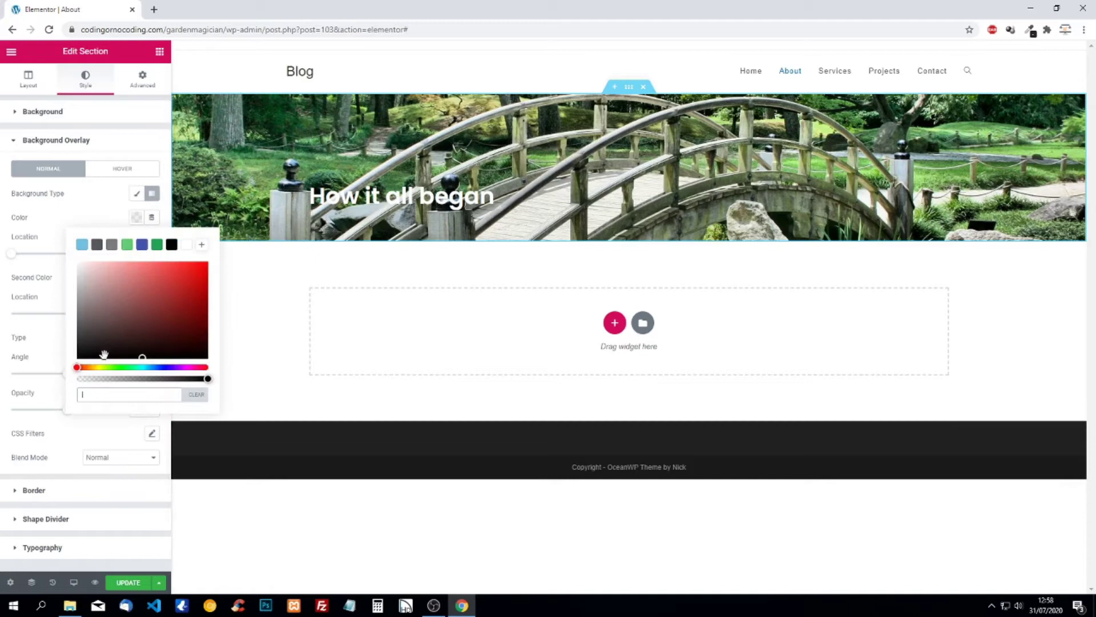
click(81, 378)
click(42, 344)
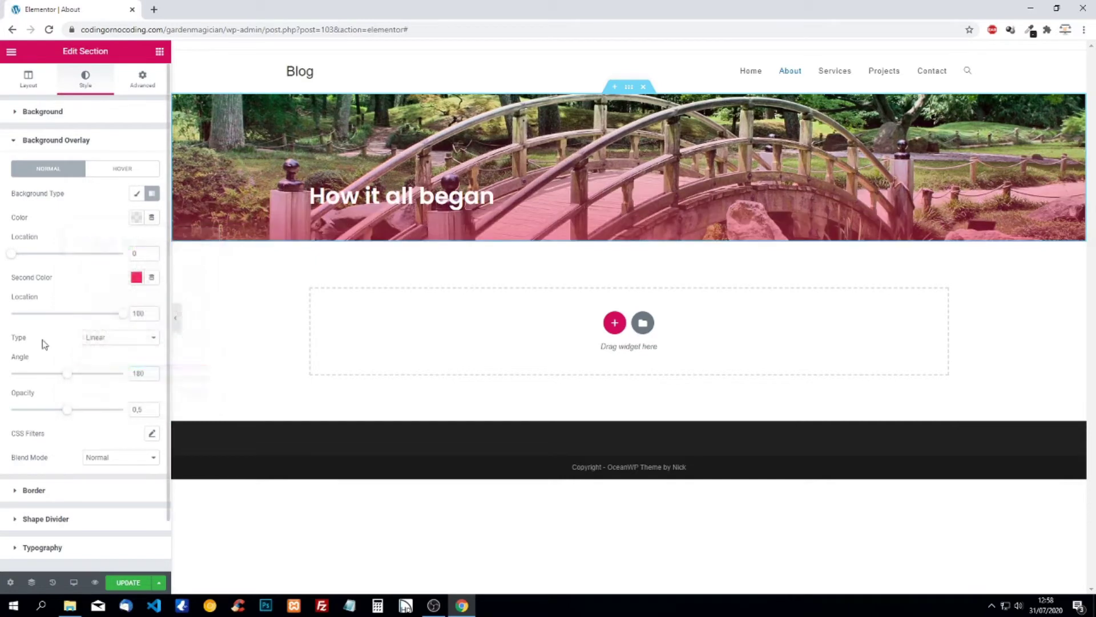
Step: Set the overlay gradient's second colour to black and the overlay's opacity to 1
click(135, 279)
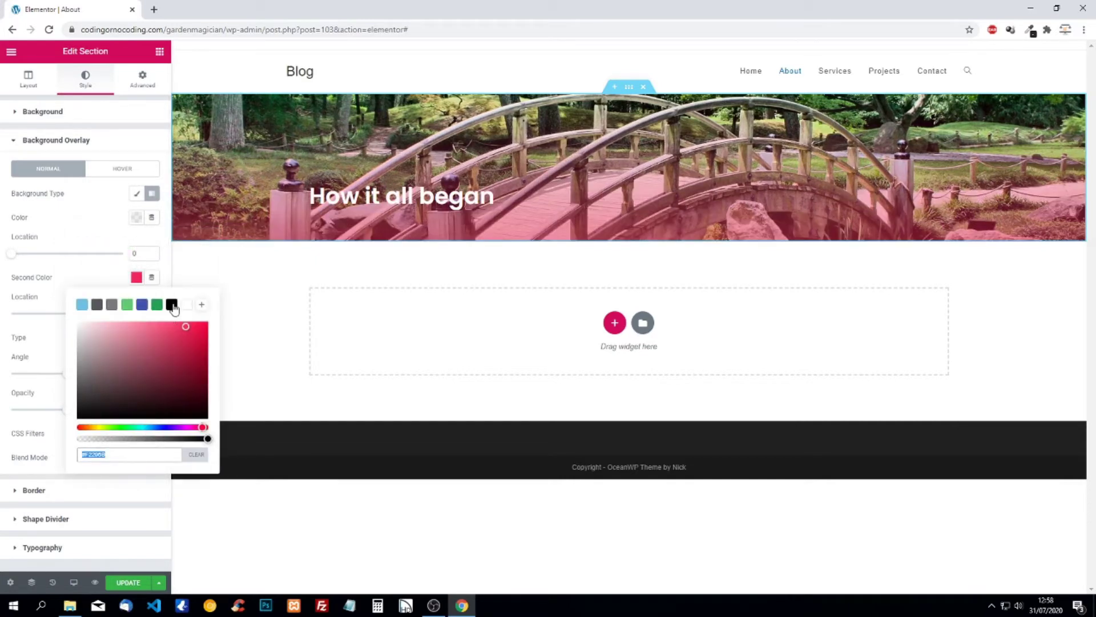
click(173, 305)
click(8, 402)
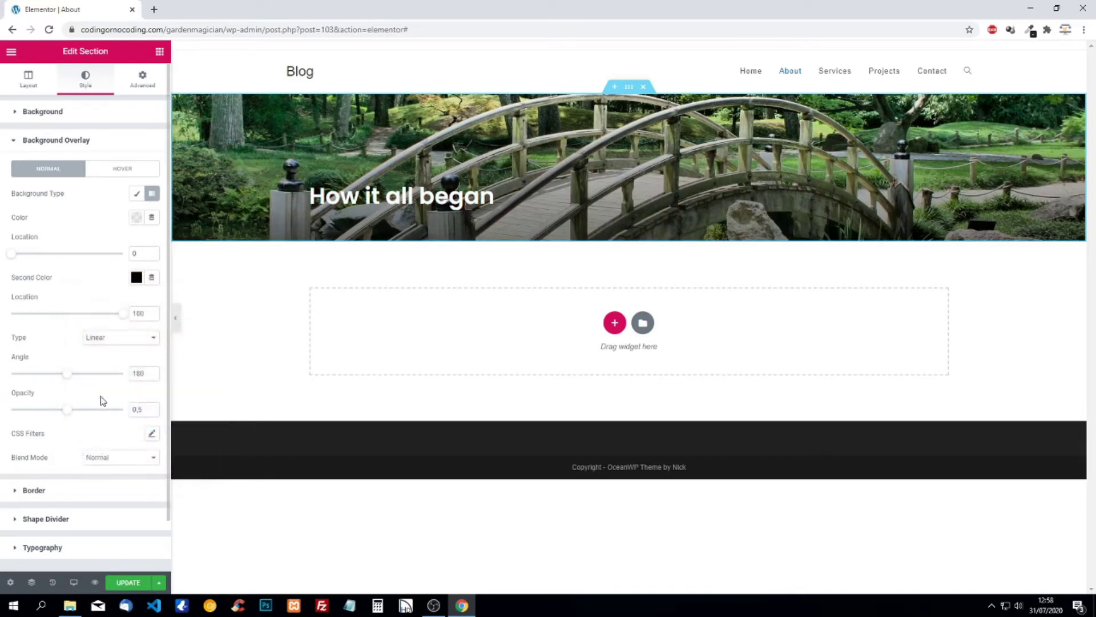
drag(67, 409, 123, 410)
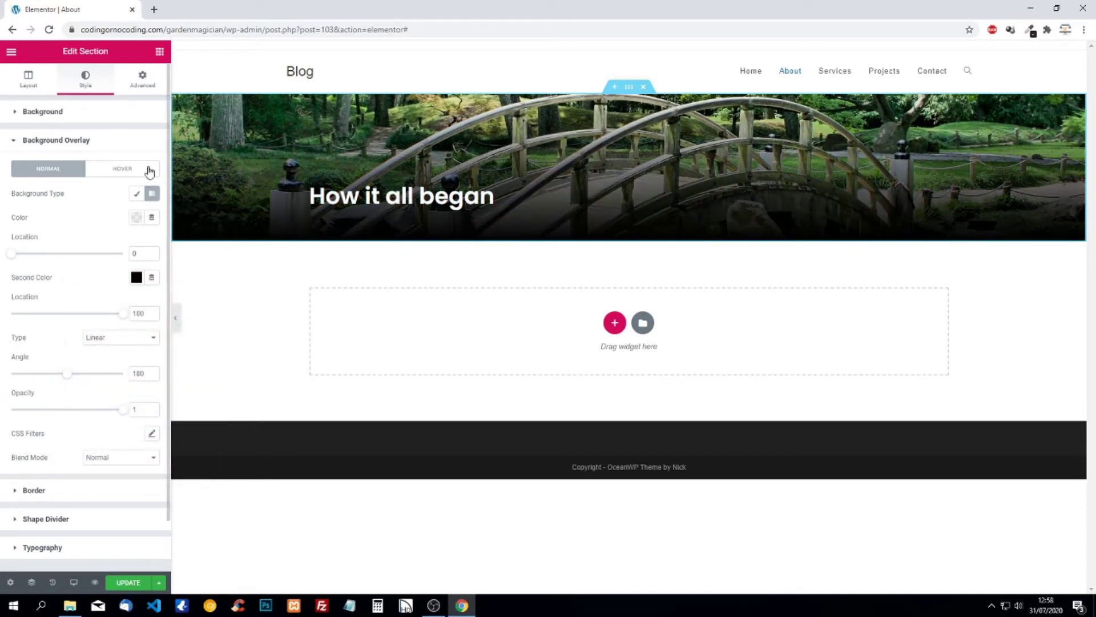
Step: Add a single-column section below the bridge section and place a heading reading "A Quick history recap" in it
click(159, 51)
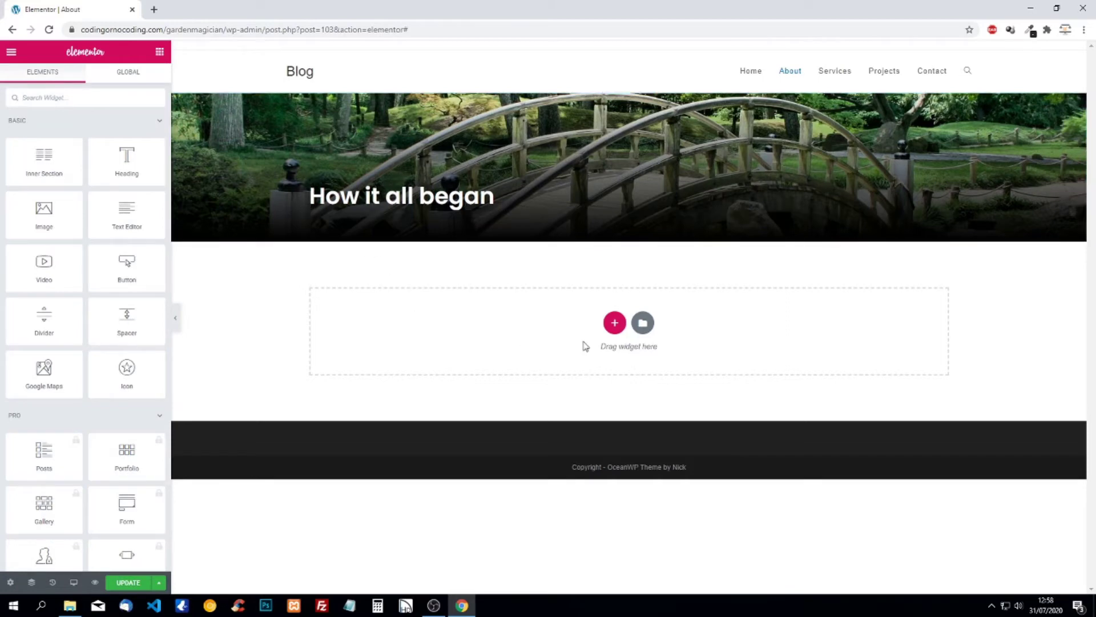
click(614, 322)
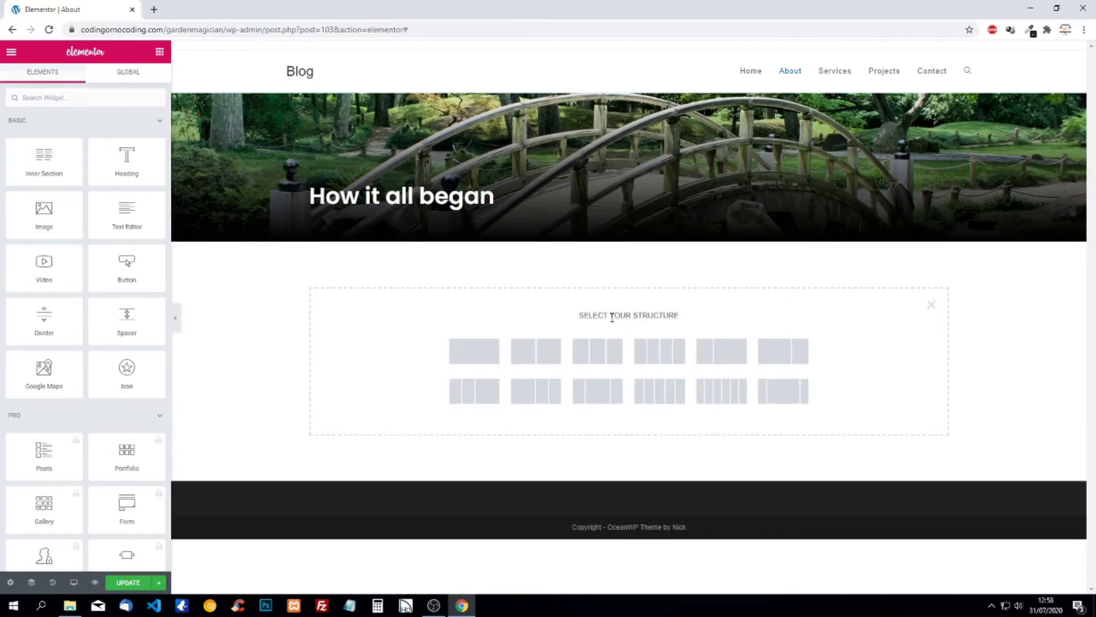
click(494, 349)
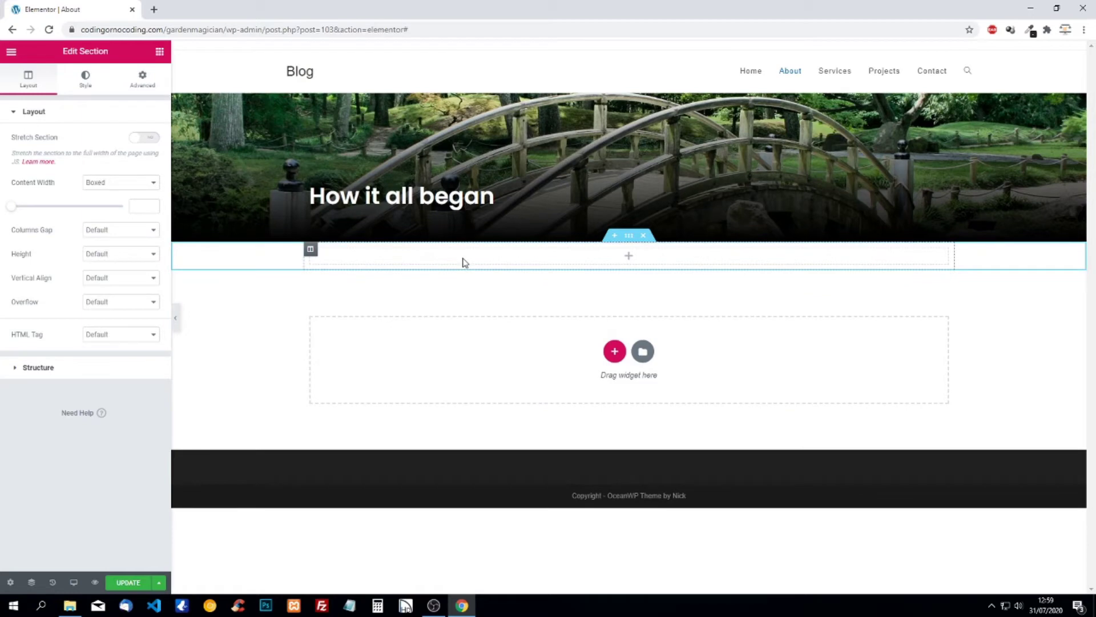
click(160, 51)
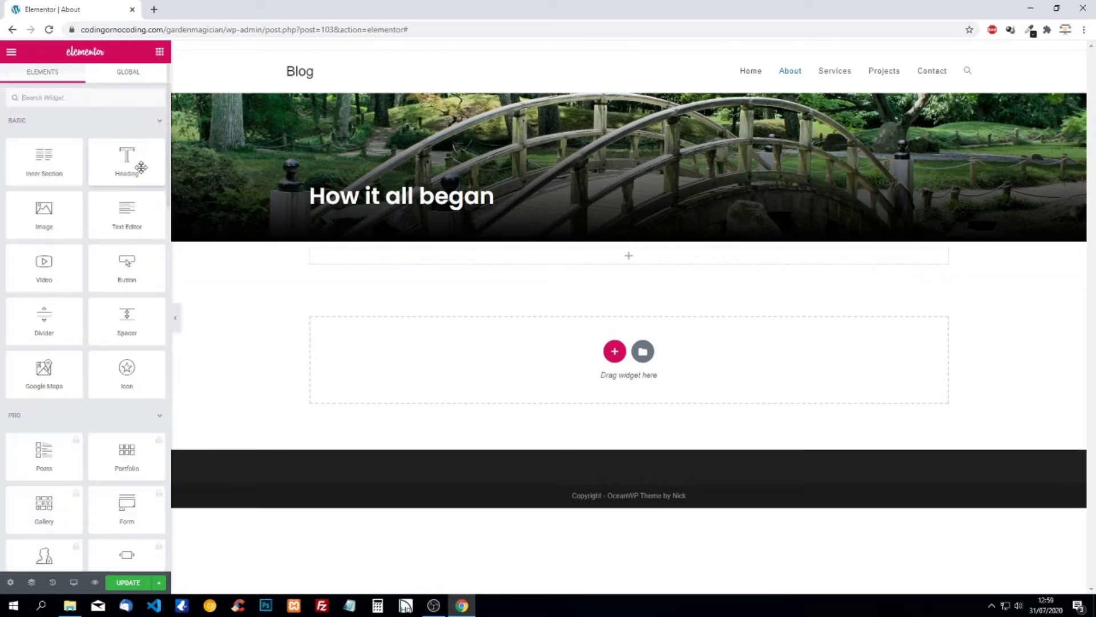
drag(126, 159, 400, 253)
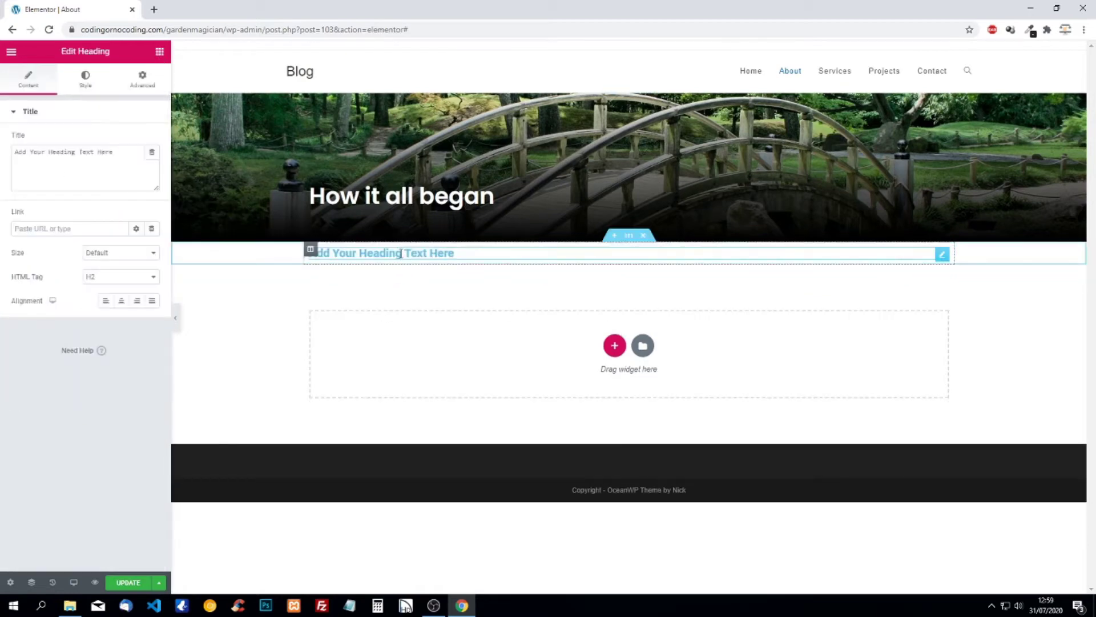
drag(114, 152, 3, 159)
text(A Quick history recap)
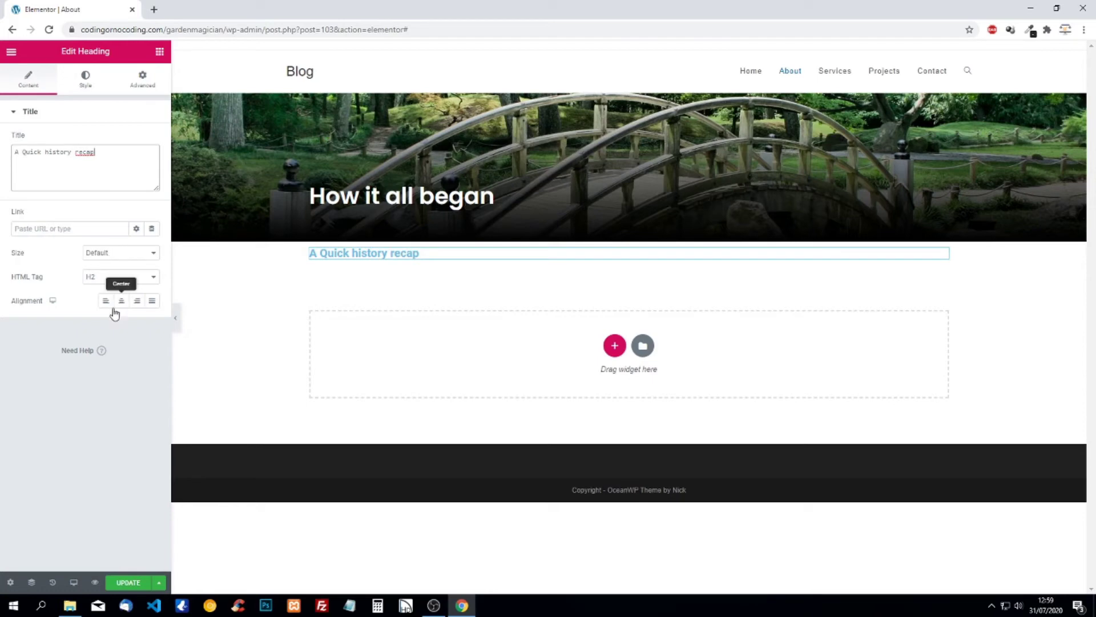
Step: Set the text colour of the "A Quick history recap" heading to black (#000000)
click(85, 77)
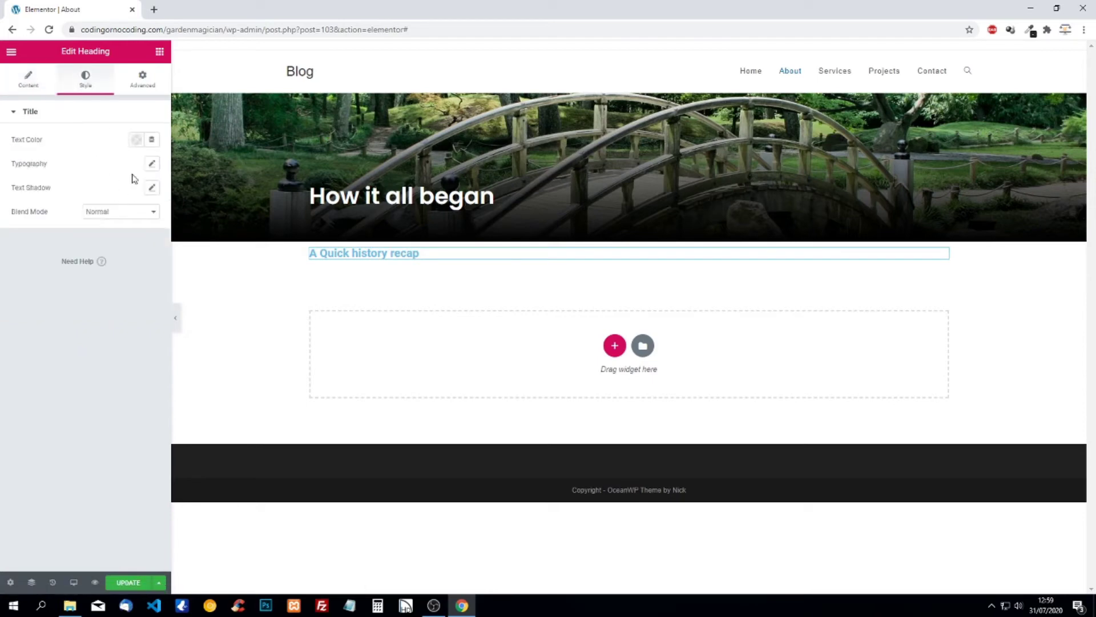
click(135, 139)
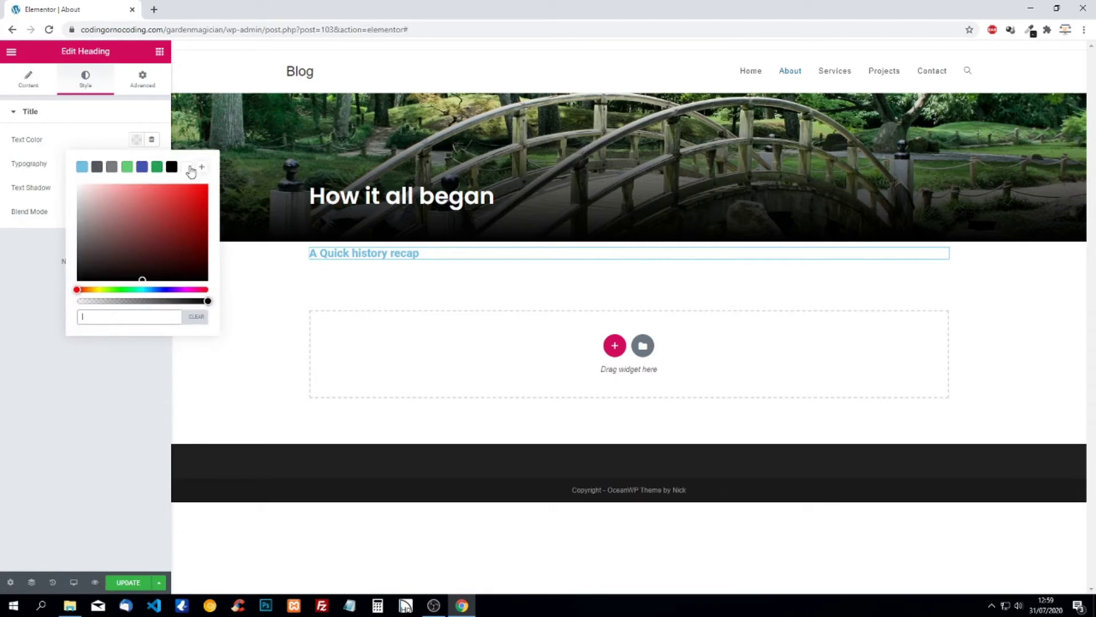
click(172, 167)
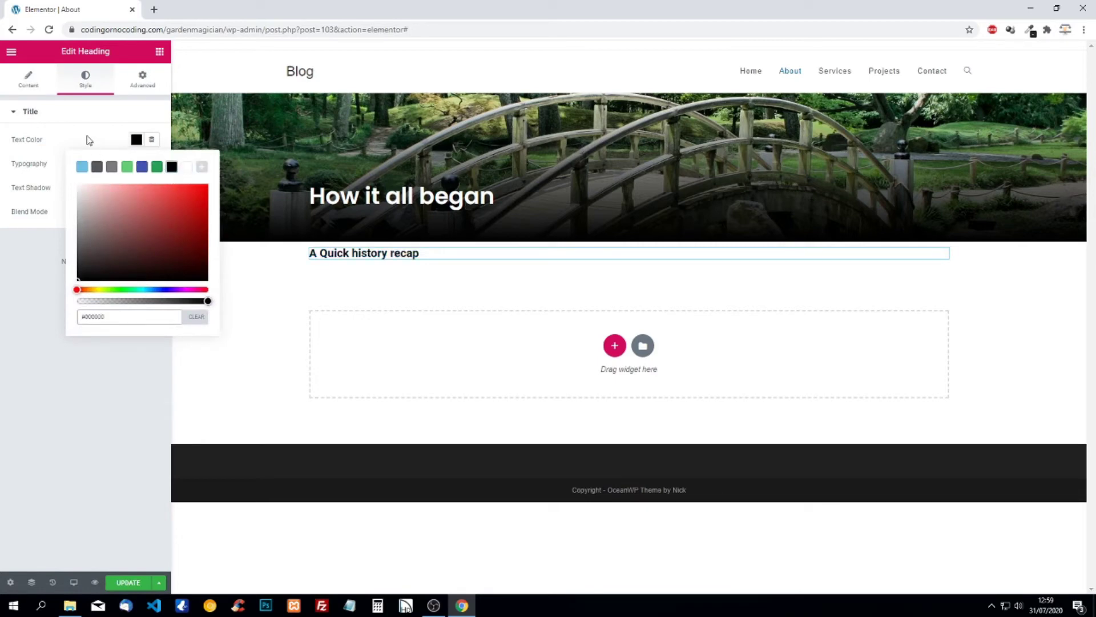
click(89, 140)
Step: Set the history recap heading's font family to Poppins and its size to 40 px
click(151, 164)
click(123, 194)
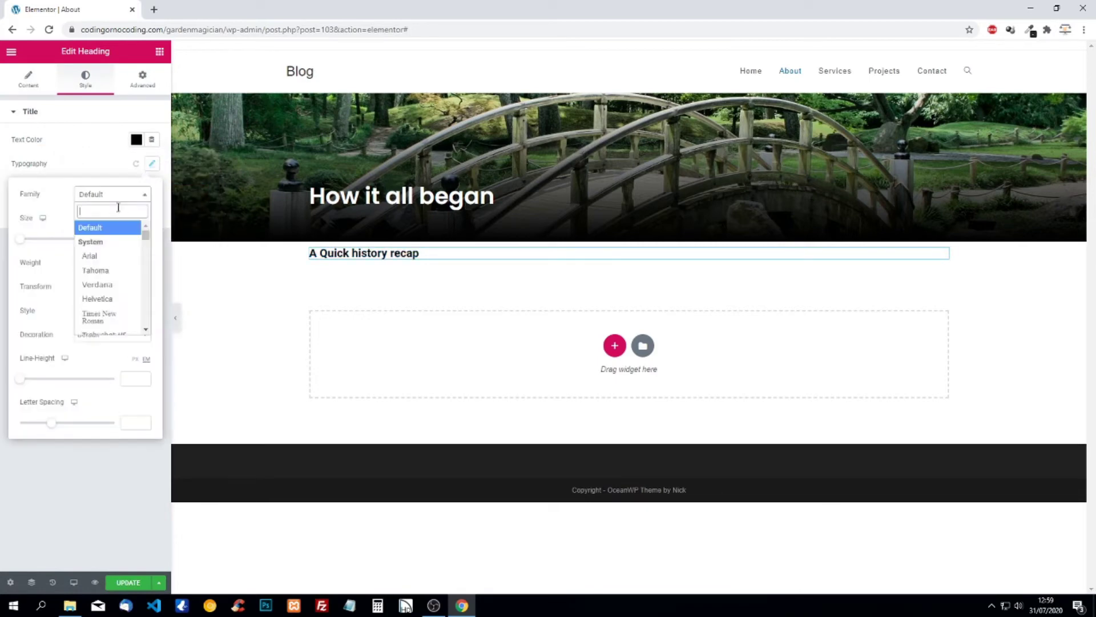
text(pop)
click(100, 243)
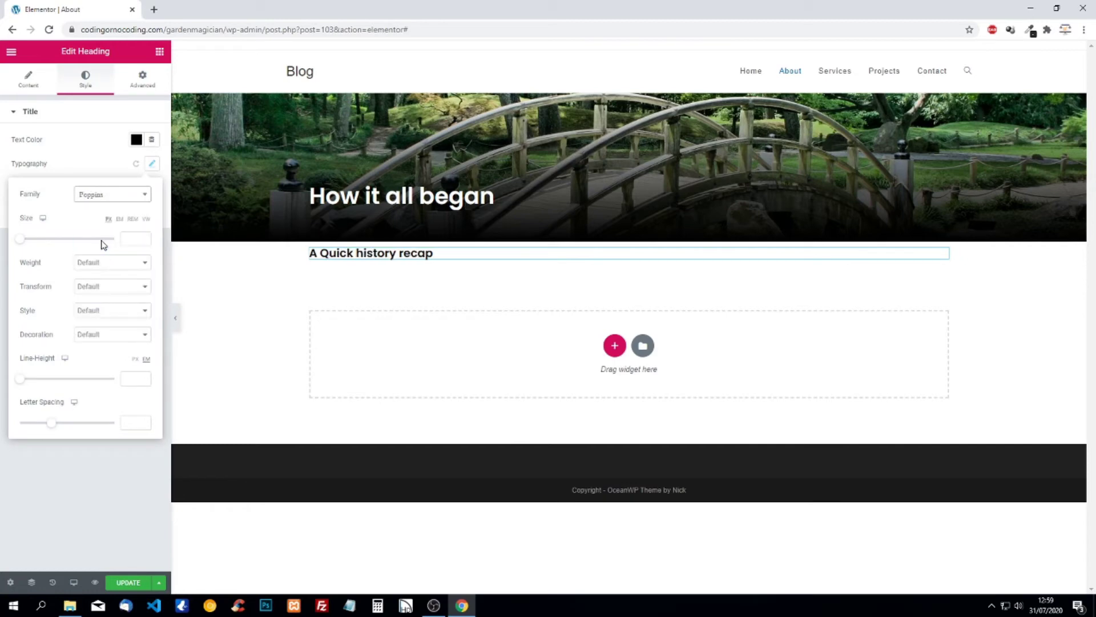
click(131, 243)
text(40)
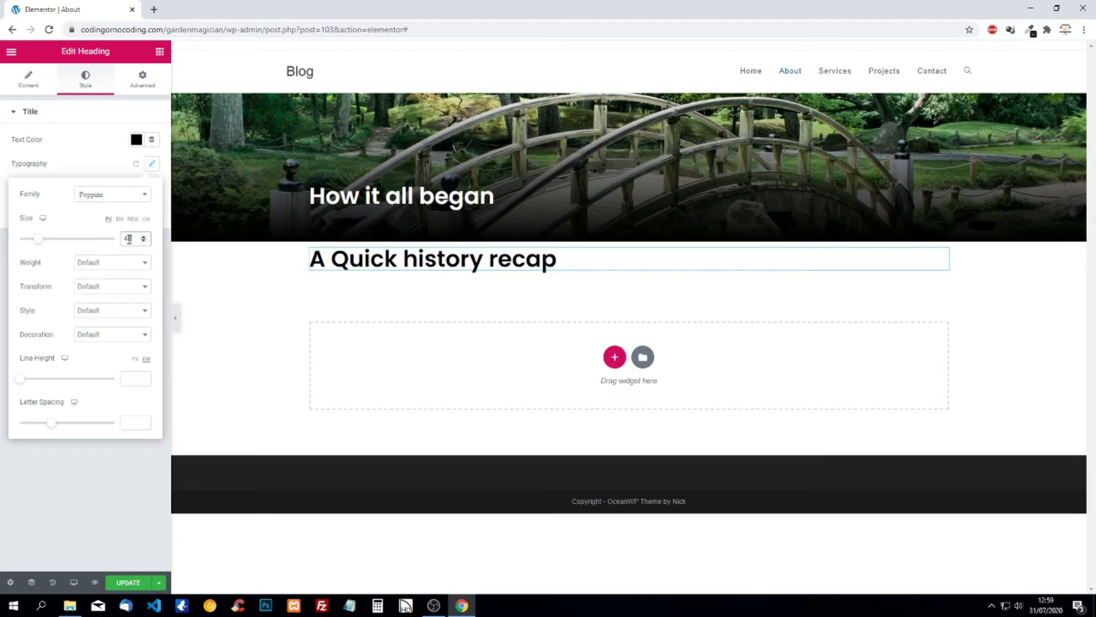
Step: Transform the history recap heading to uppercase and set its font size to 35 px
click(97, 287)
click(94, 307)
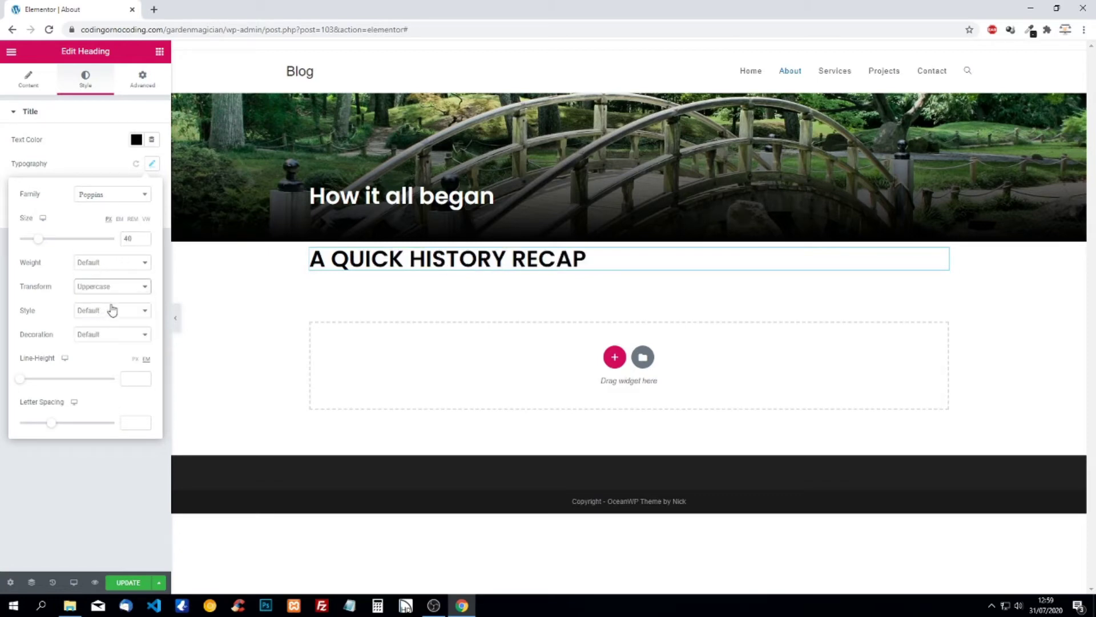
drag(132, 240, 117, 238)
text(35)
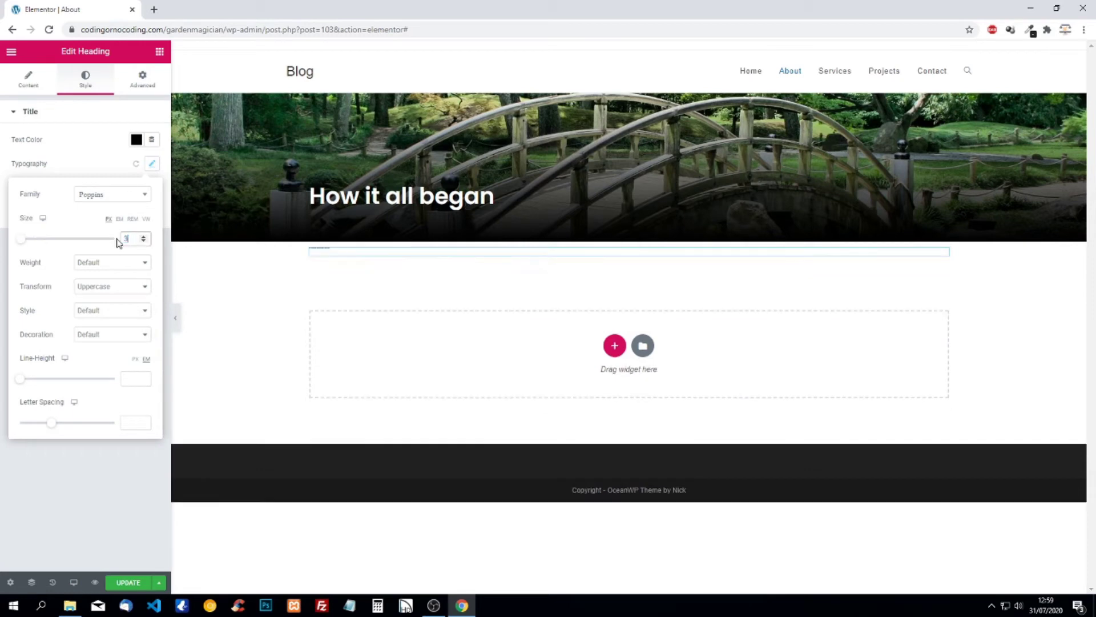
click(96, 150)
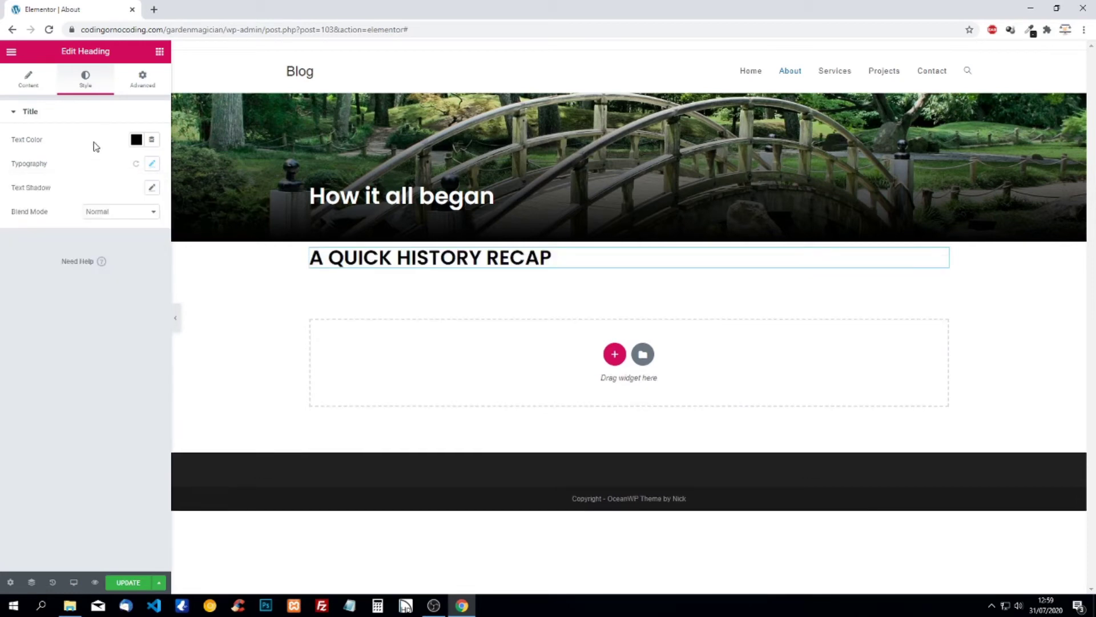
Step: Add a text block below the heading: "I started this company with my wife 8 years ago. We went from 2 to 12 employees in just 4 years."
click(160, 52)
drag(127, 214, 392, 264)
drag(161, 282, 1, 218)
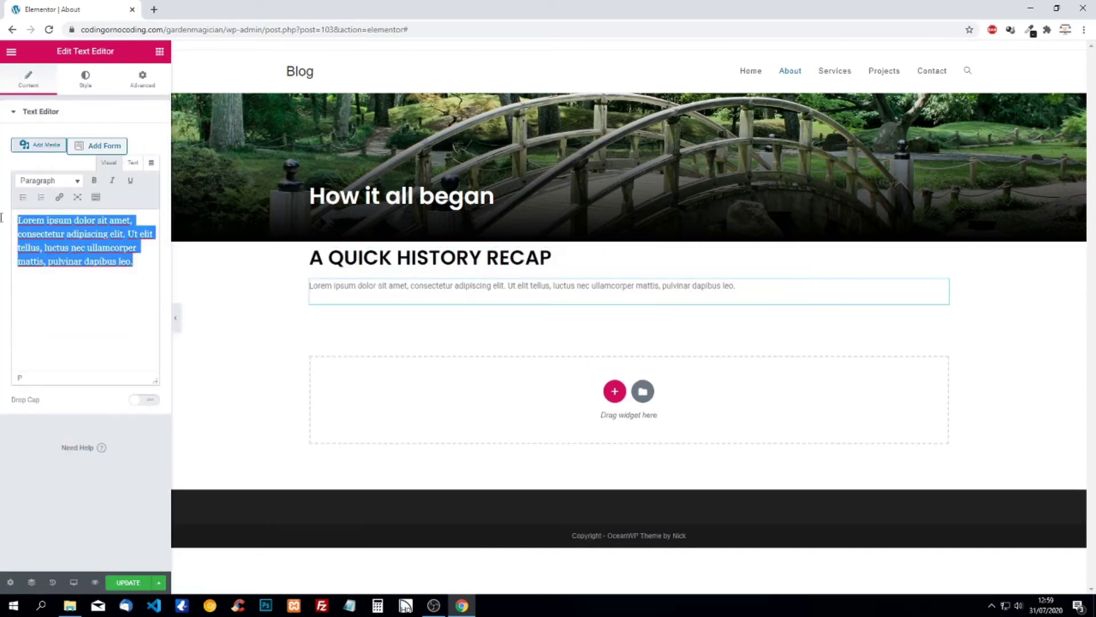
key(BackSpace)
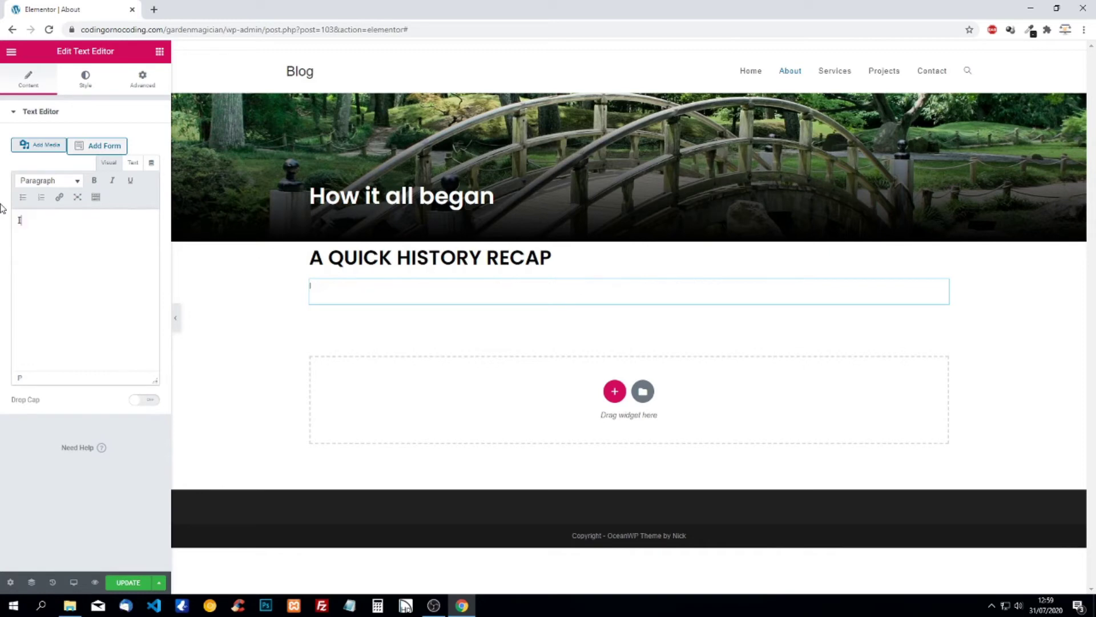
text(I stazr)
text(ed this company)
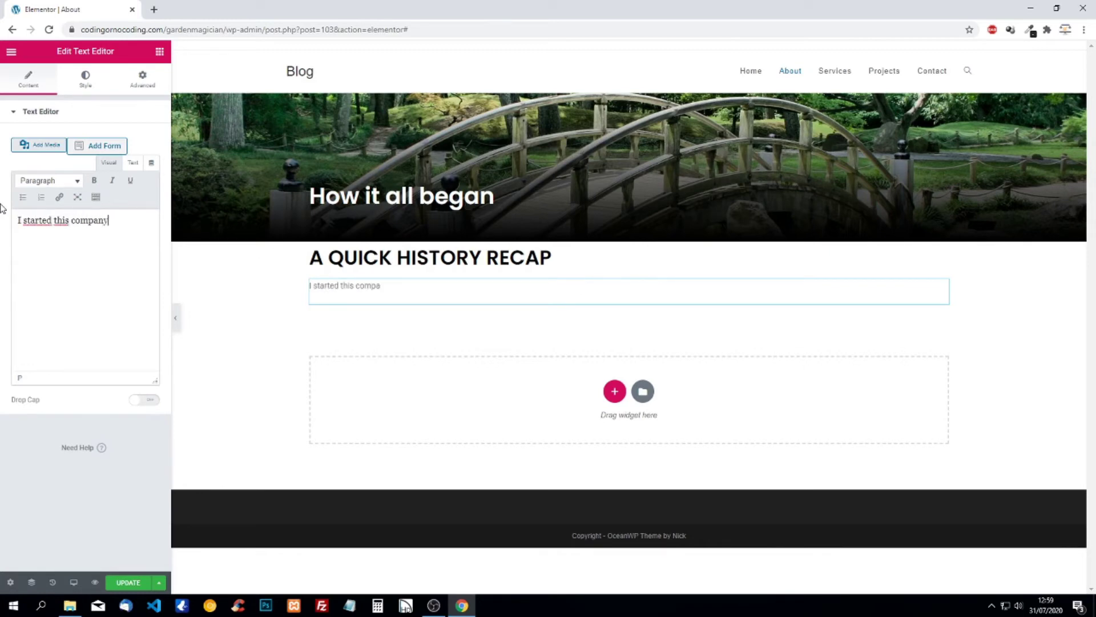
text( with my wife)
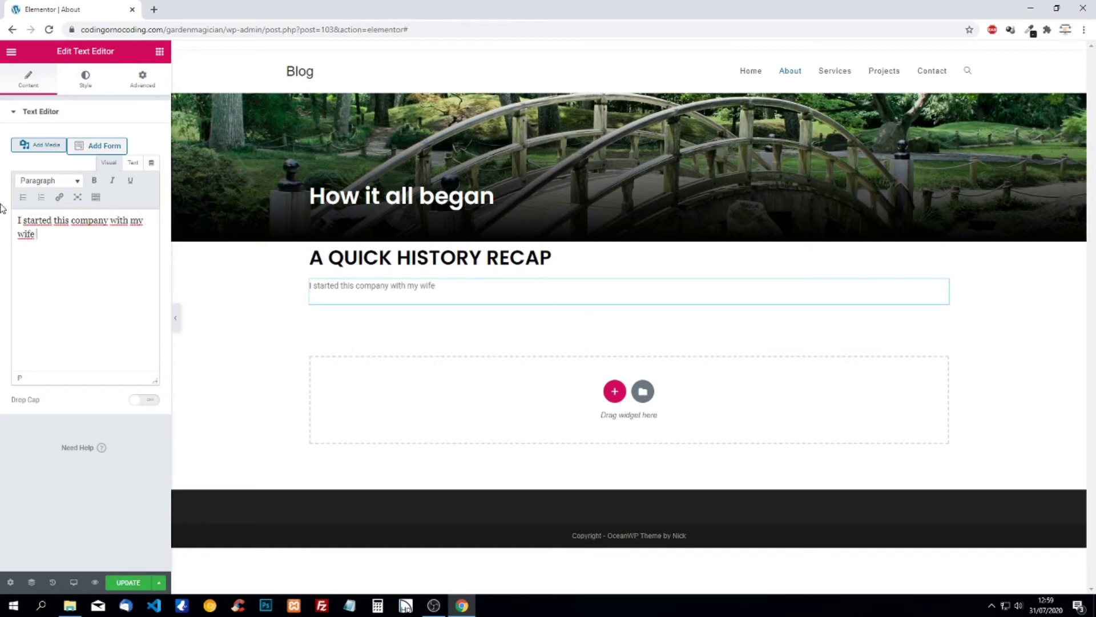
text( 8 years ago. We went from 2 to 12 employees in just 4 years.)
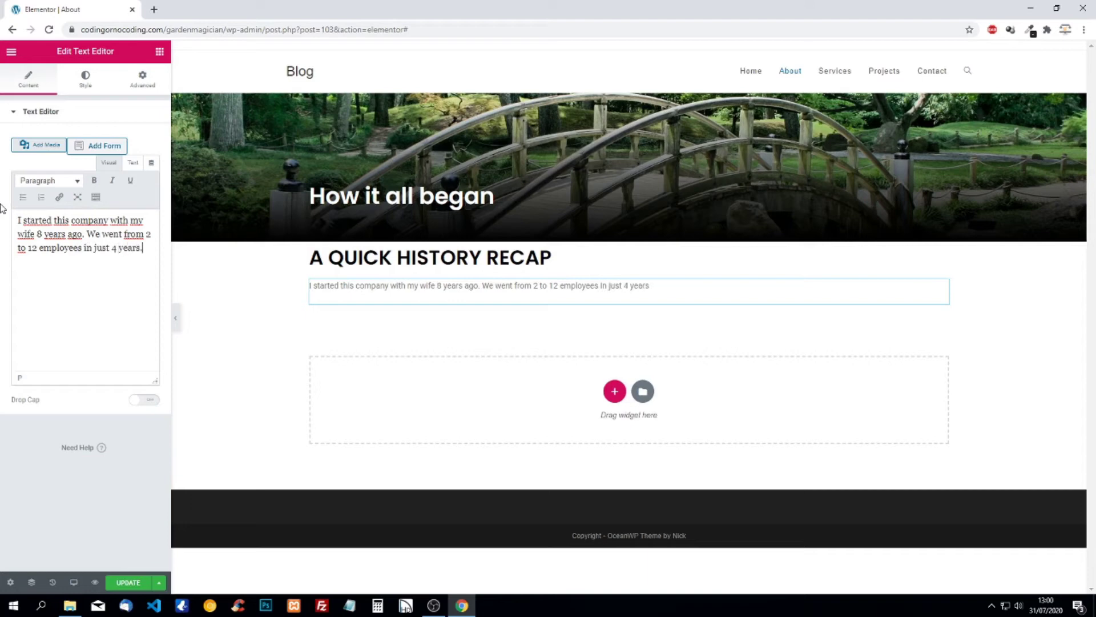
Step: Finish the history paragraph with the sentence "Now 8 years later we finnished over 400 projects in the whole state."
text(Now 8 years later we f)
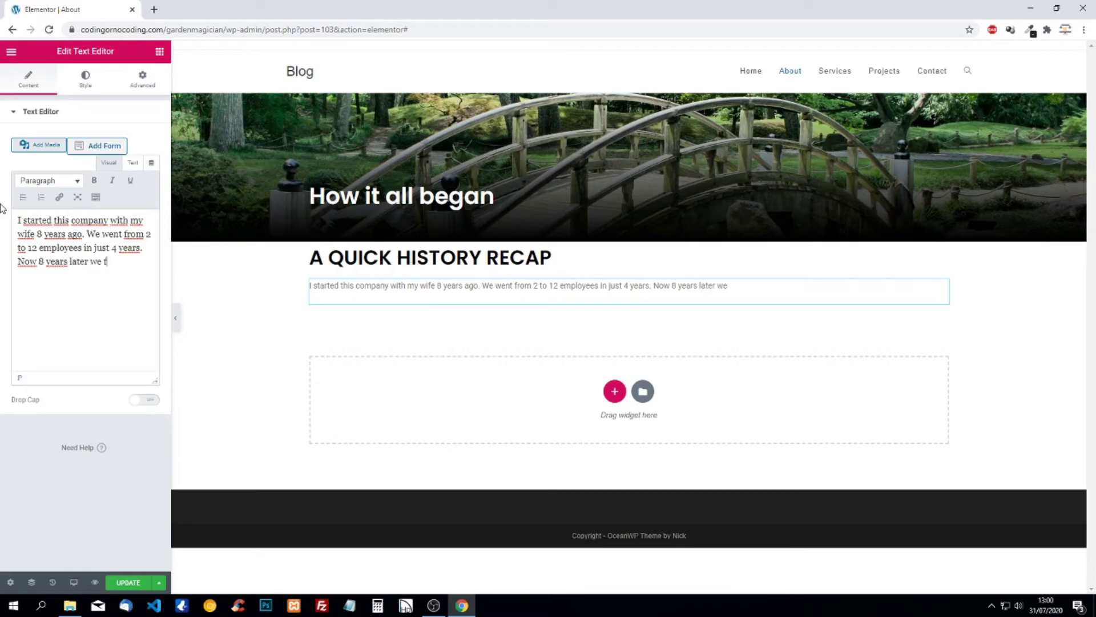
text(ed over)
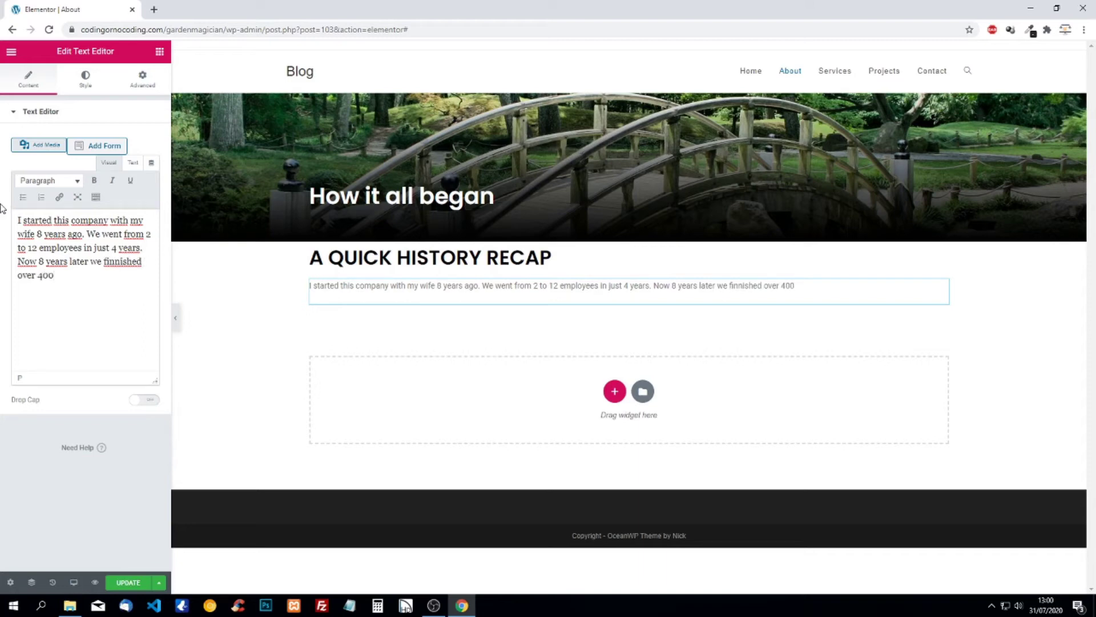
text(400 projects in the whole state.)
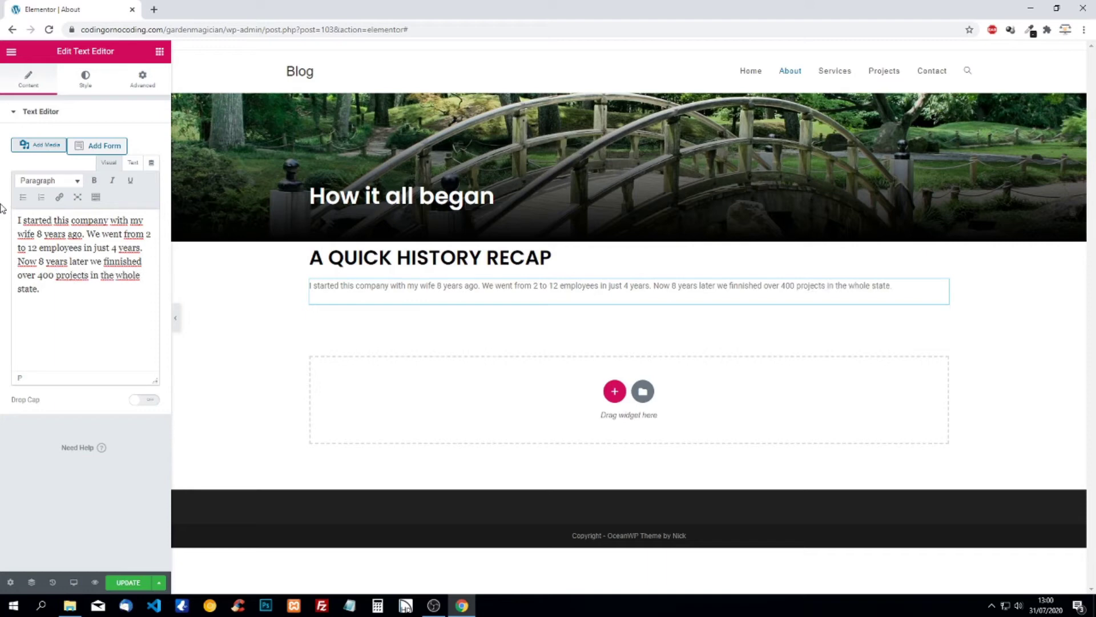
Step: Center the history paragraph and set its text colour to black
click(90, 82)
click(121, 140)
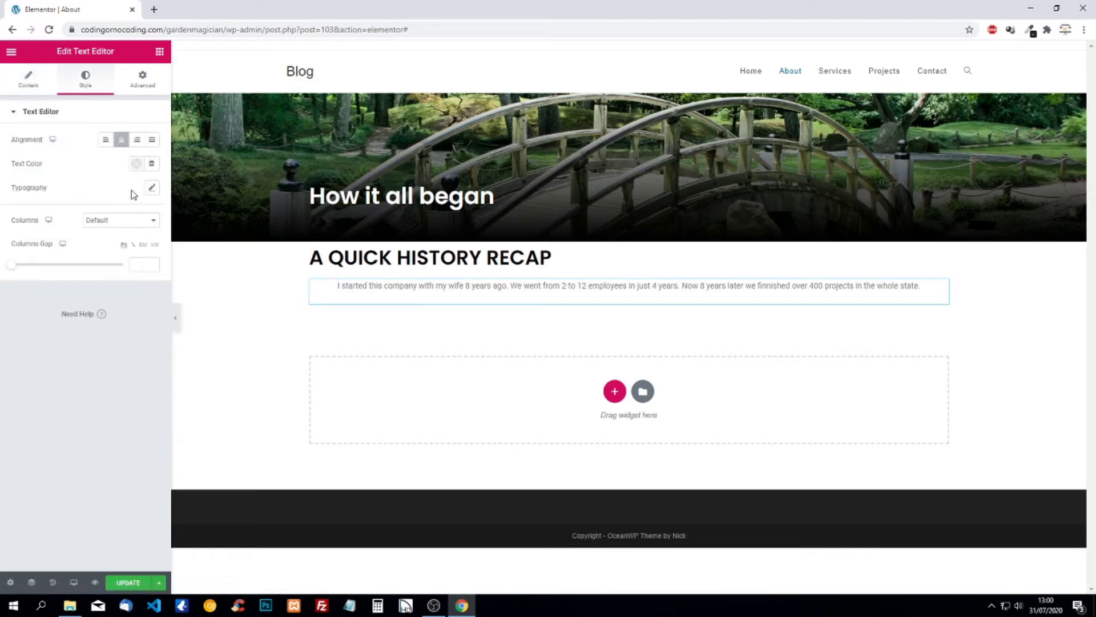
click(137, 164)
click(173, 189)
click(102, 167)
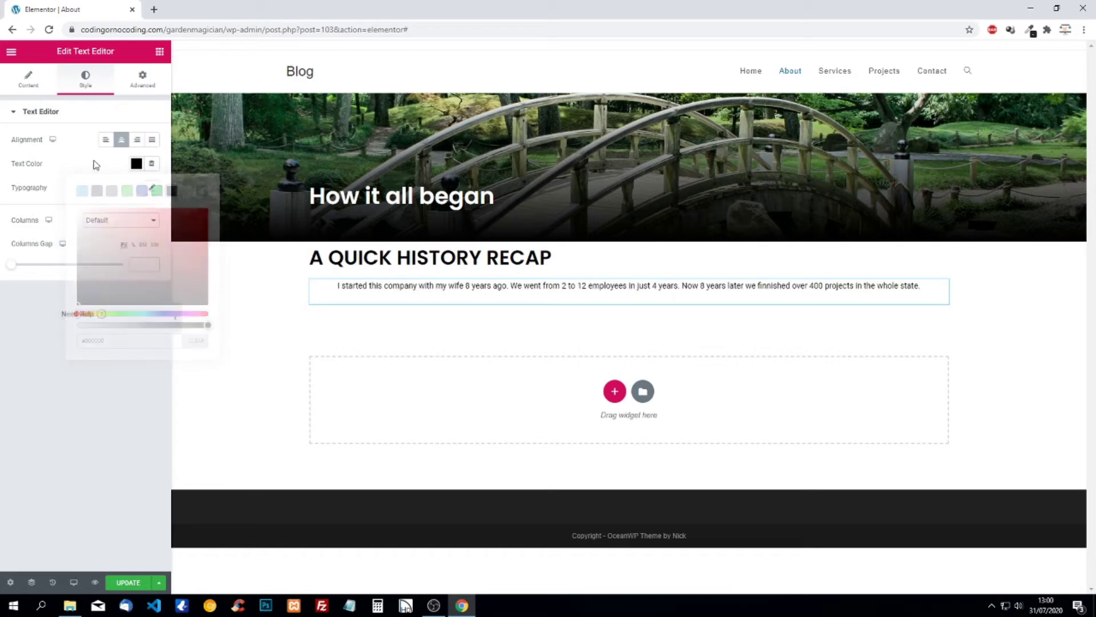
Step: Set the history paragraph's font family to Poppins and its size to 16 px
click(156, 190)
click(110, 223)
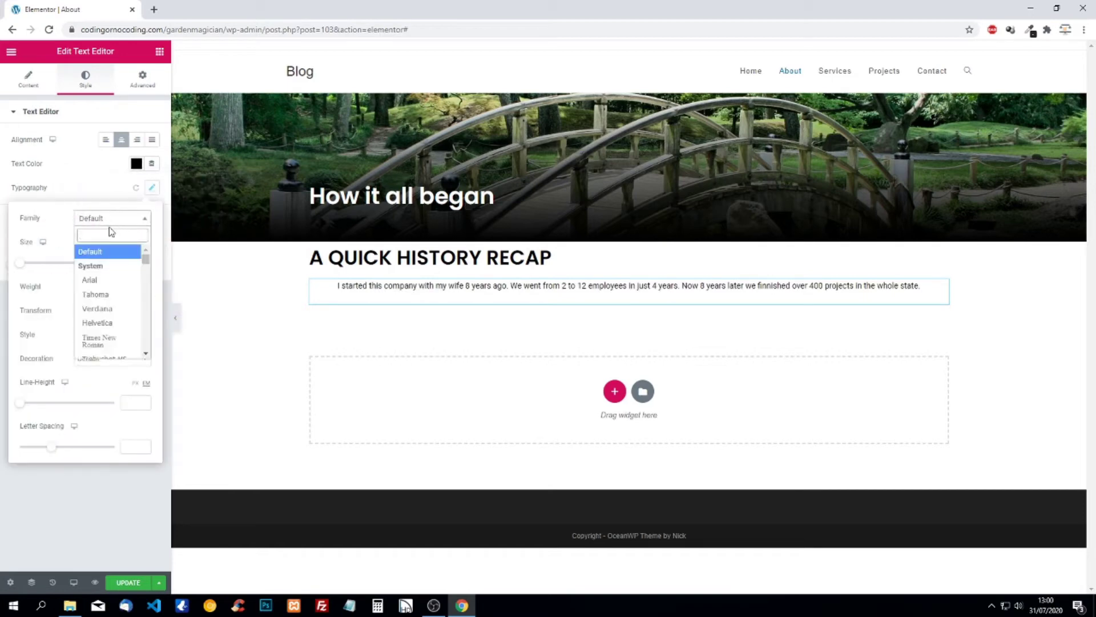
text(poppins)
click(105, 266)
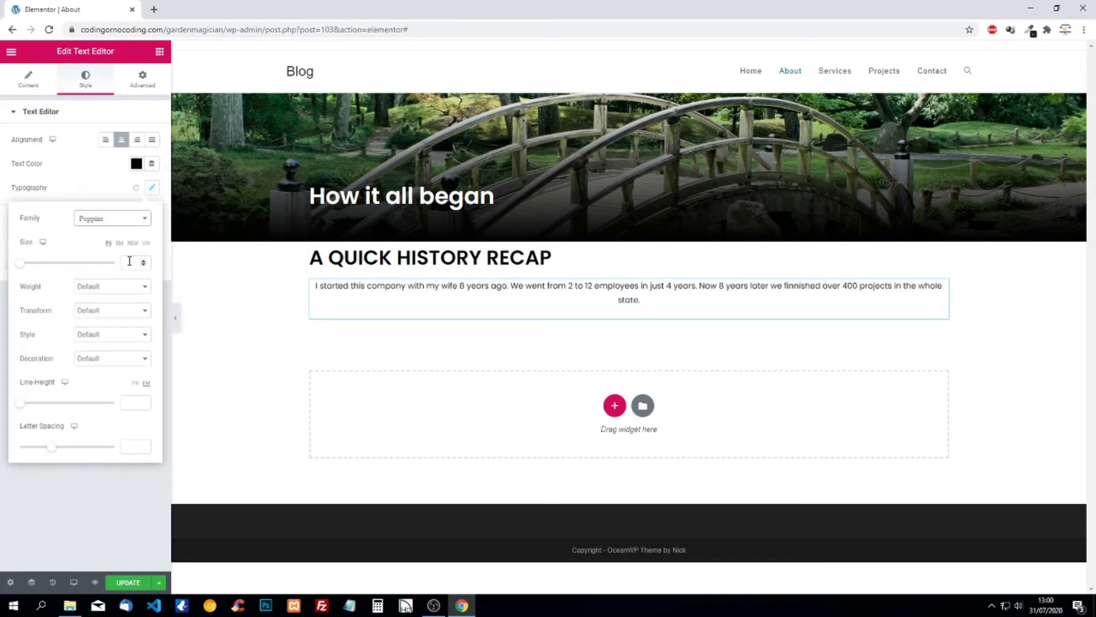
click(130, 262)
text(16)
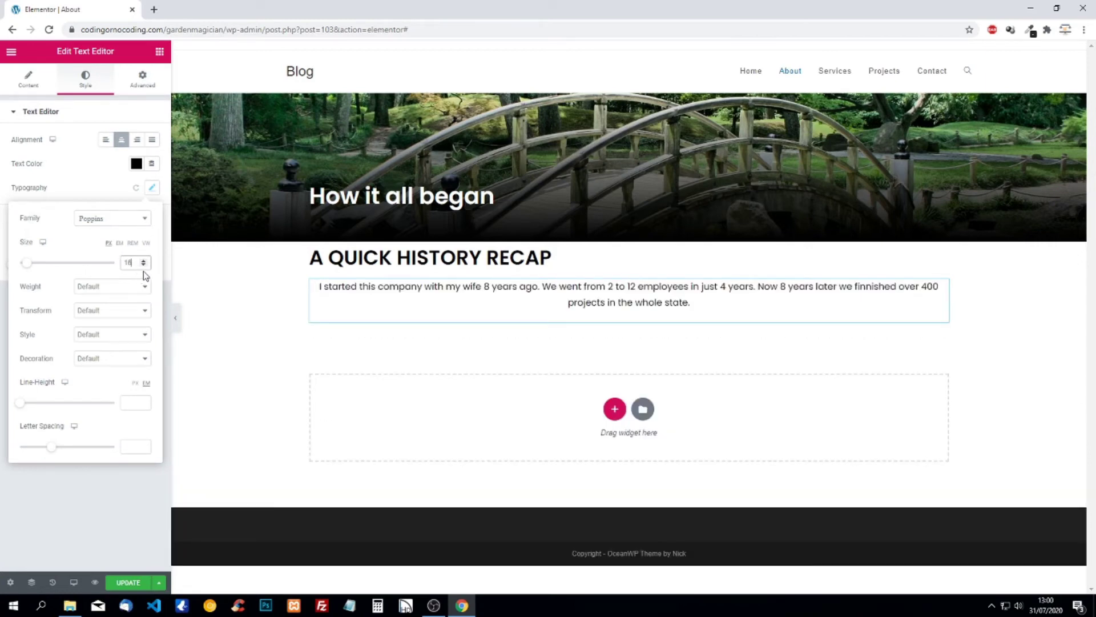
click(109, 183)
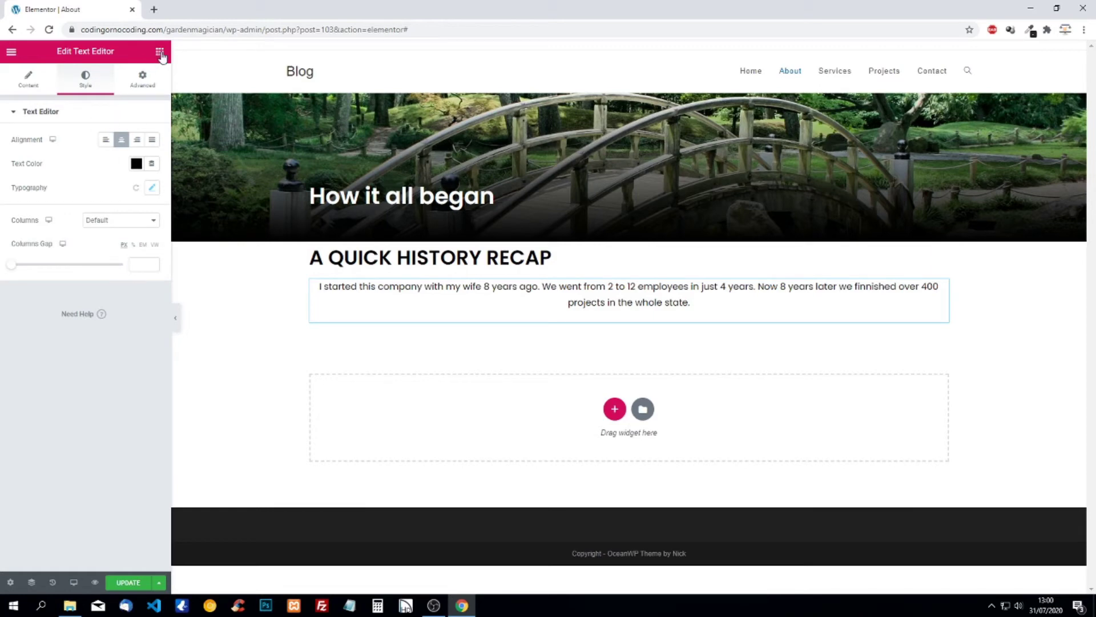
Step: Add a section with two equal columns below the history text and set its content width to Full Width
click(612, 410)
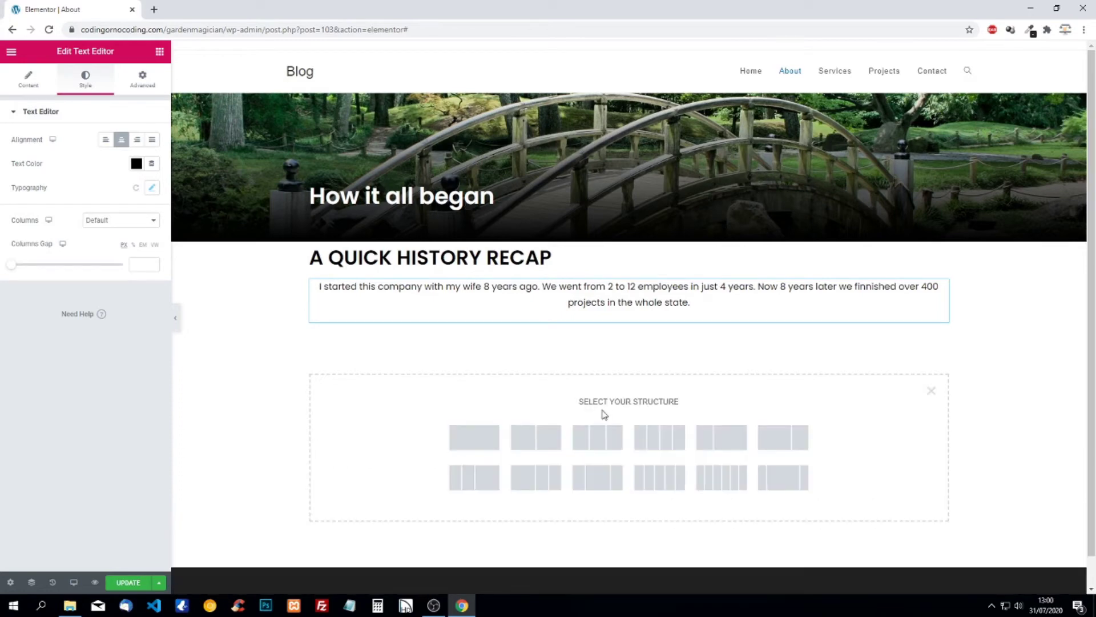
click(538, 442)
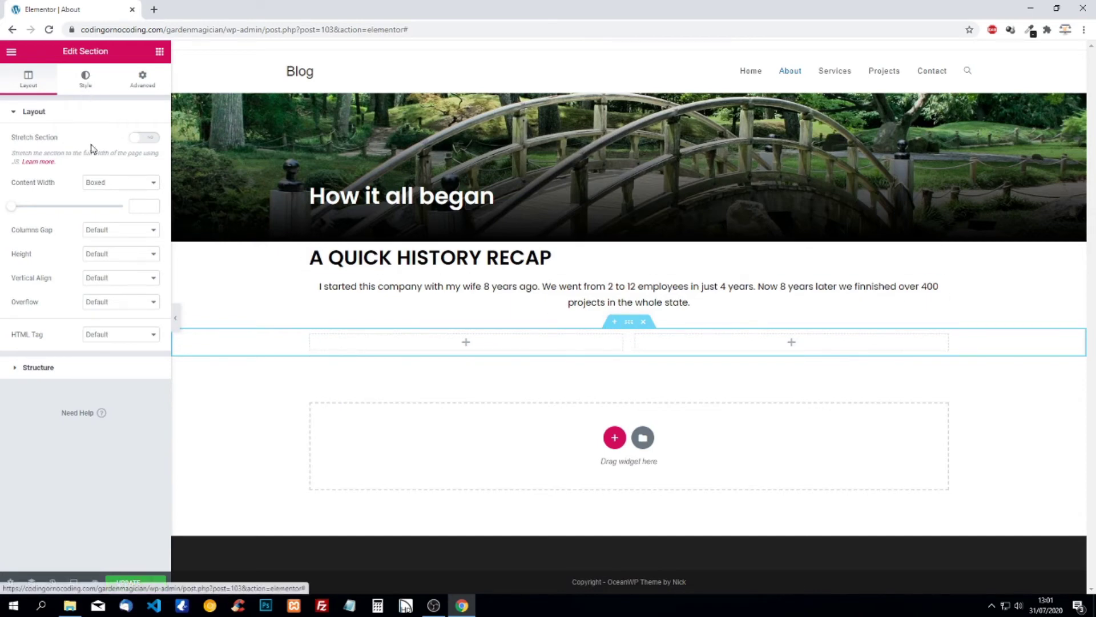
click(91, 182)
click(116, 204)
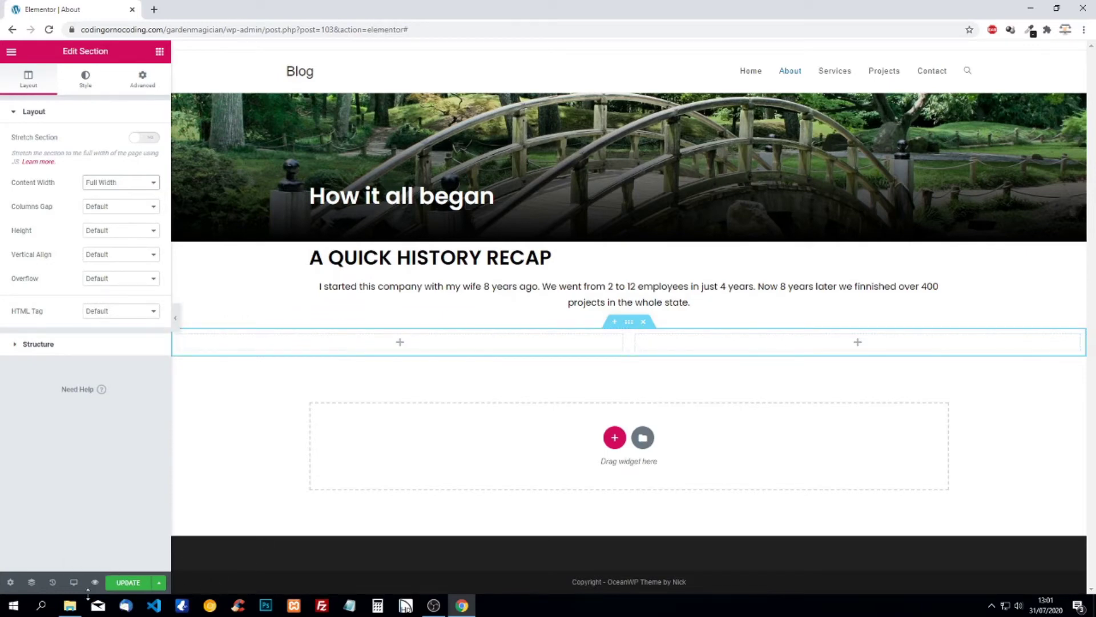
Step: Place an image in the first column of the new section, uploading garden-5315602_1920 from the About folder
click(159, 51)
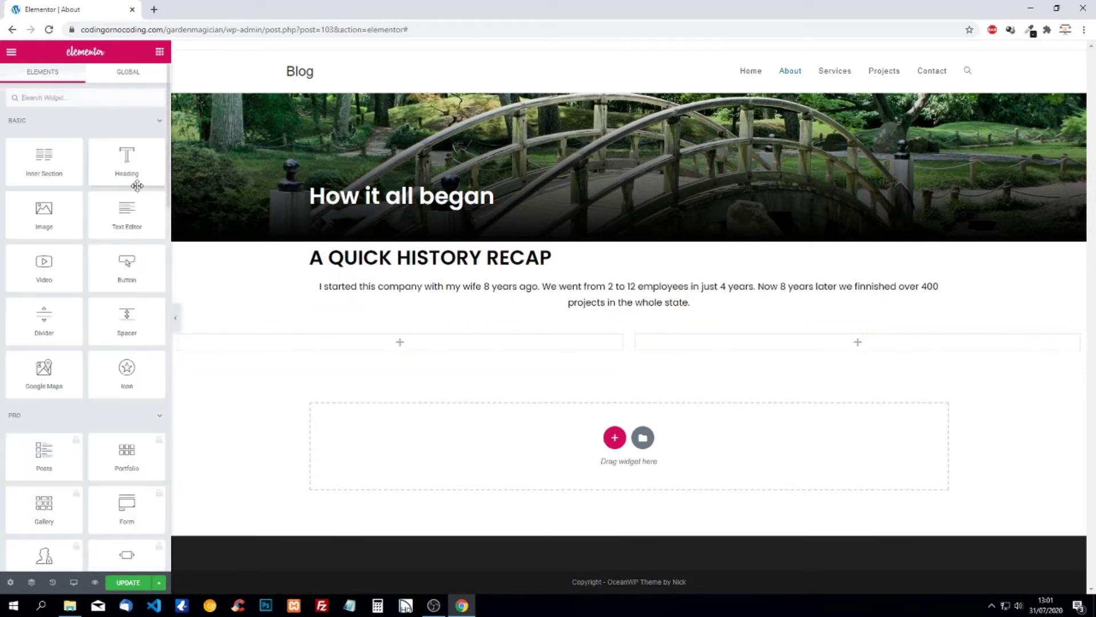
drag(47, 228, 374, 348)
click(125, 191)
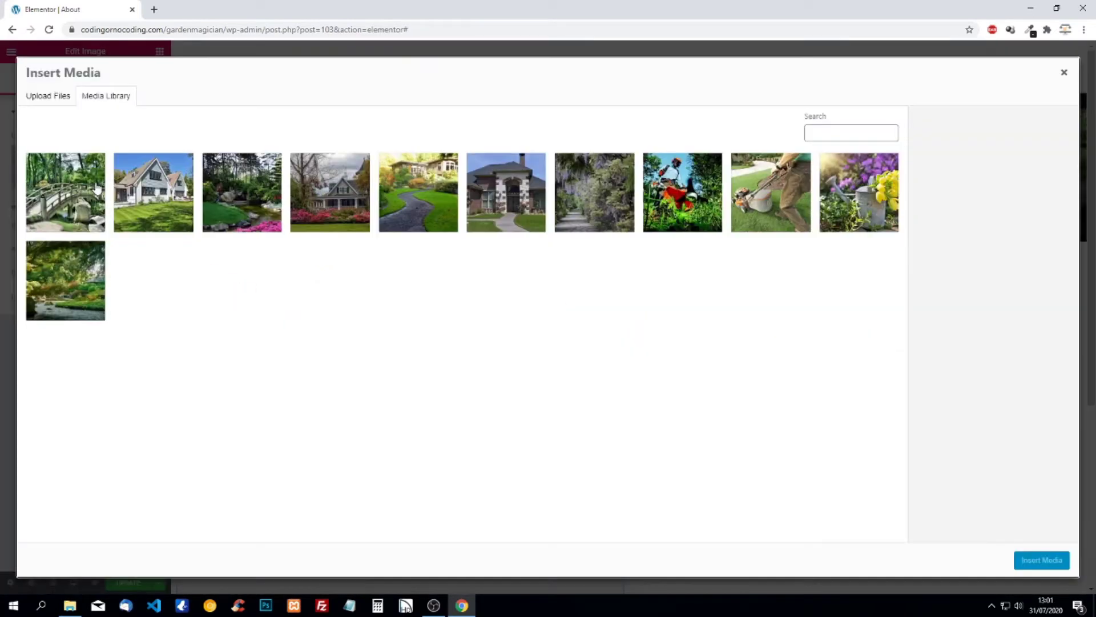
key(alt+Tab)
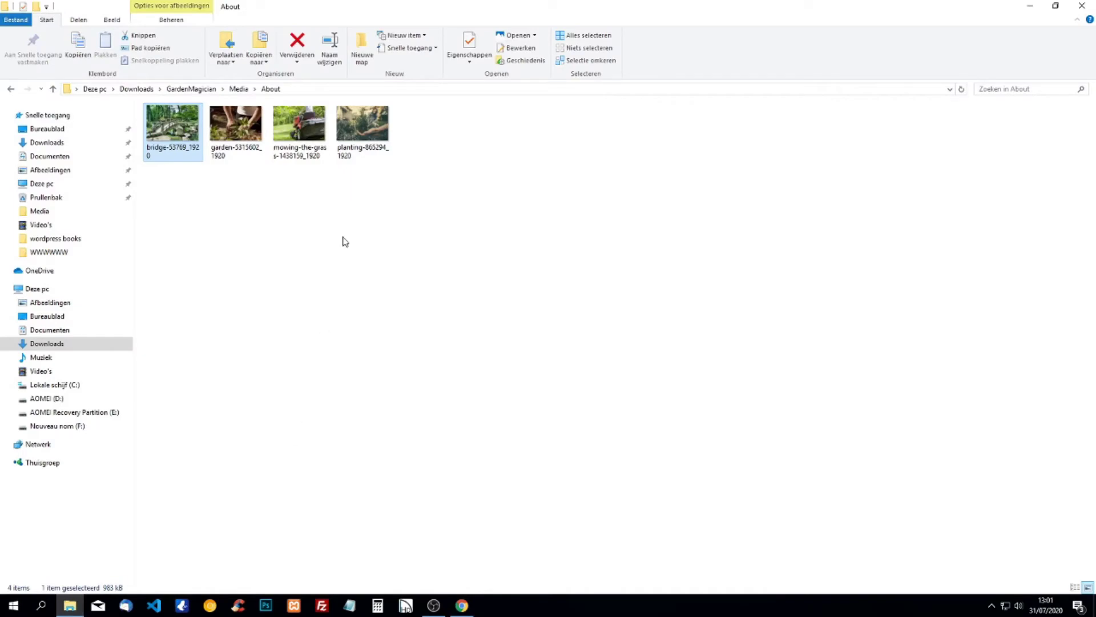
drag(225, 126, 331, 391)
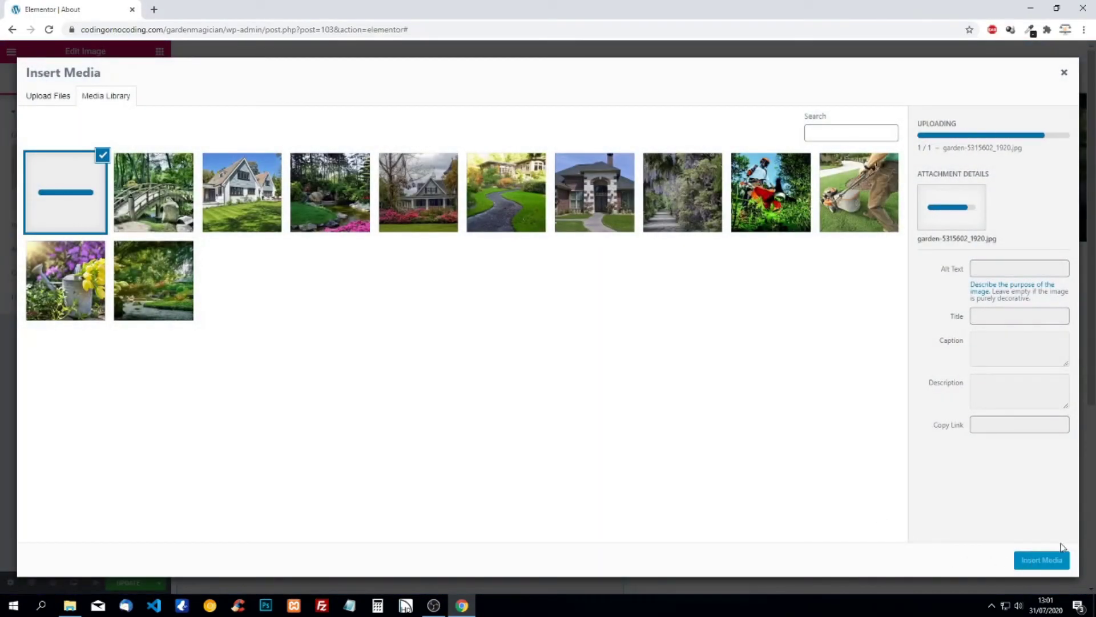
click(1041, 560)
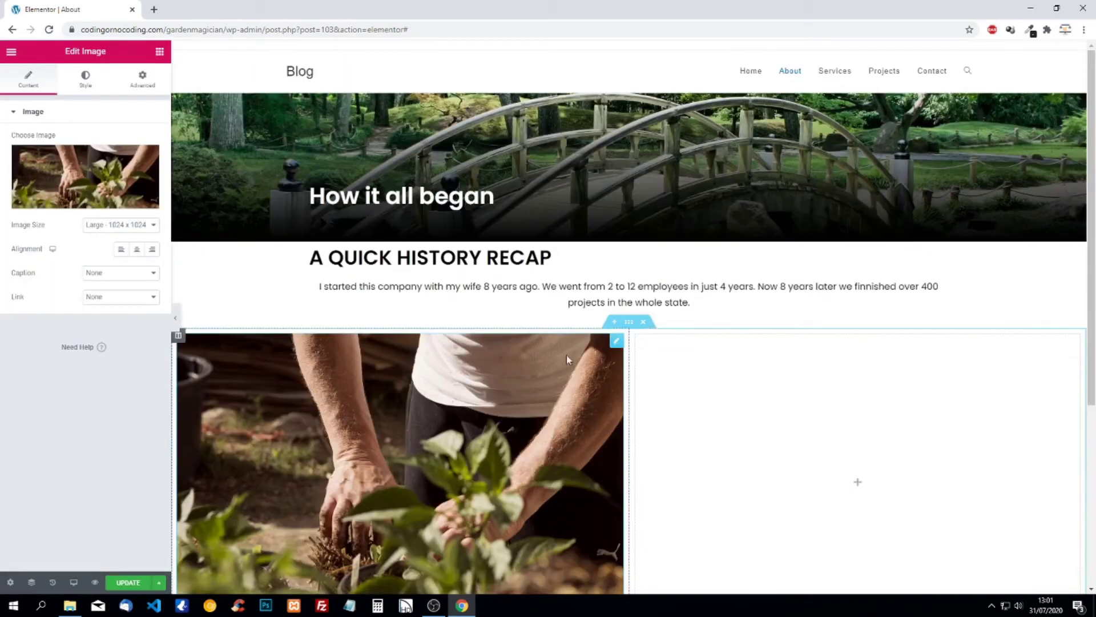
Step: Copy the garden image and paste it into the second column of the same section
right_click(558, 409)
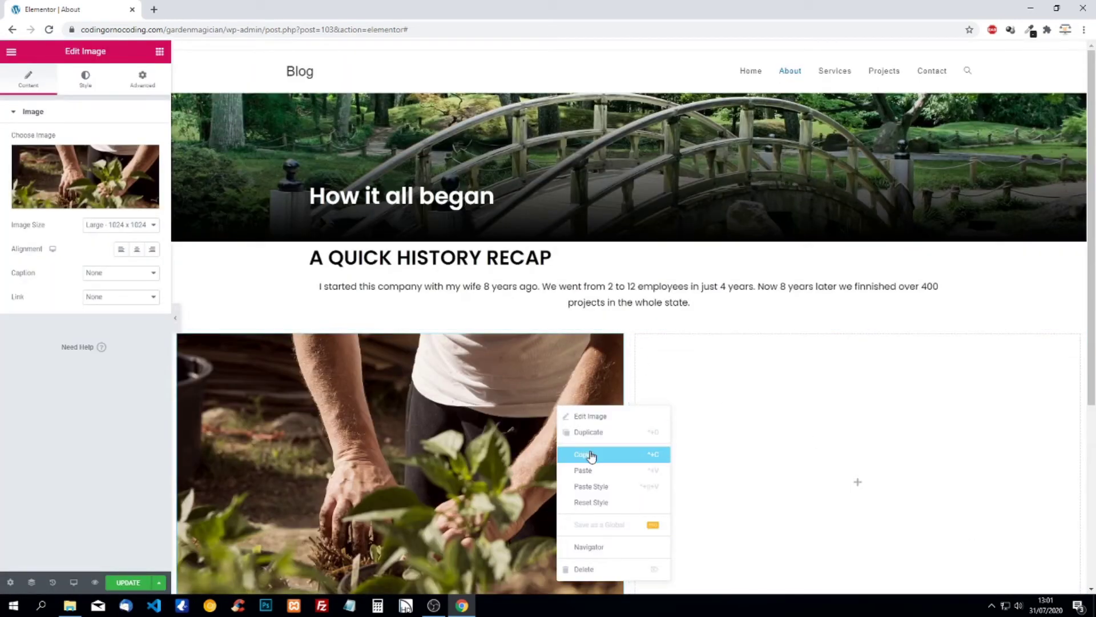
right_click(746, 409)
click(772, 491)
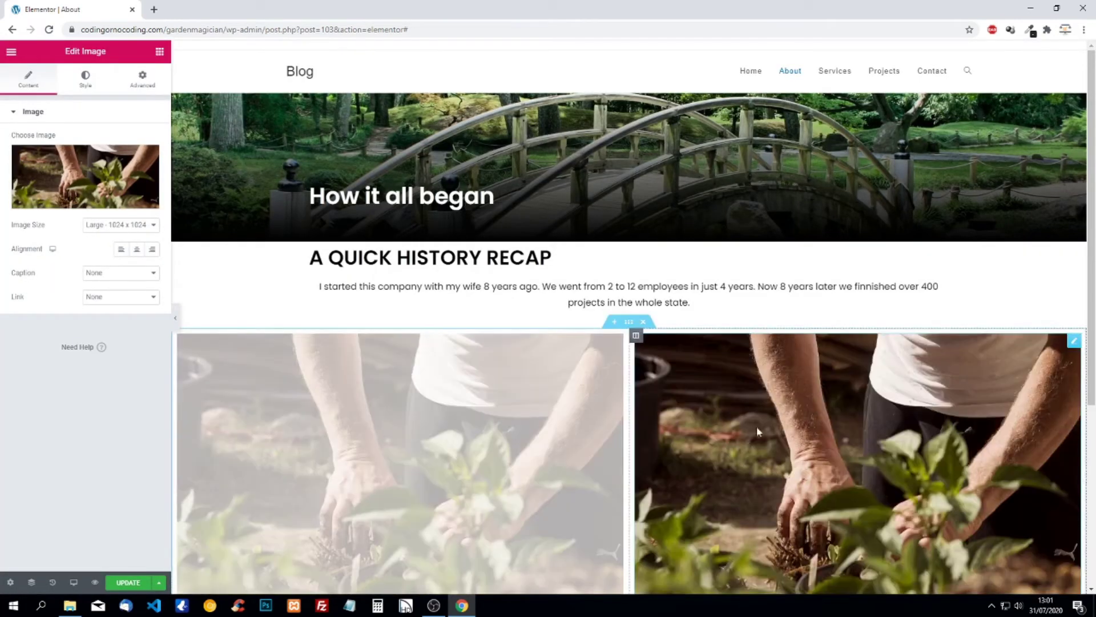
Step: Replace the second column's image with mowing-the-grass-1438159_1920, uploaded from the About folder
scroll(541, 286, down, 2)
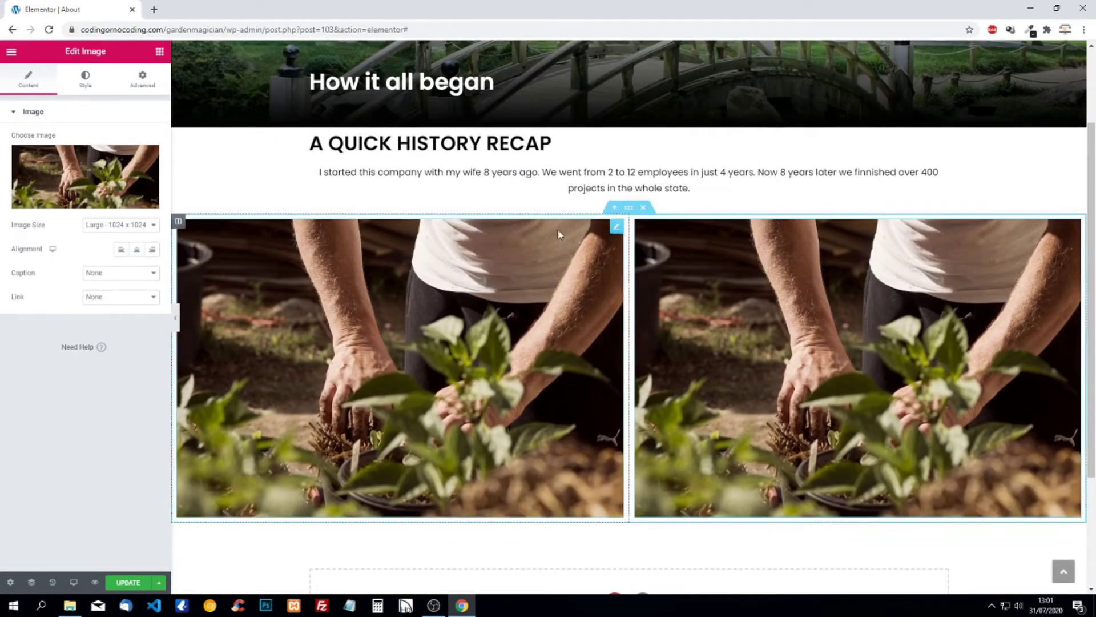
click(137, 189)
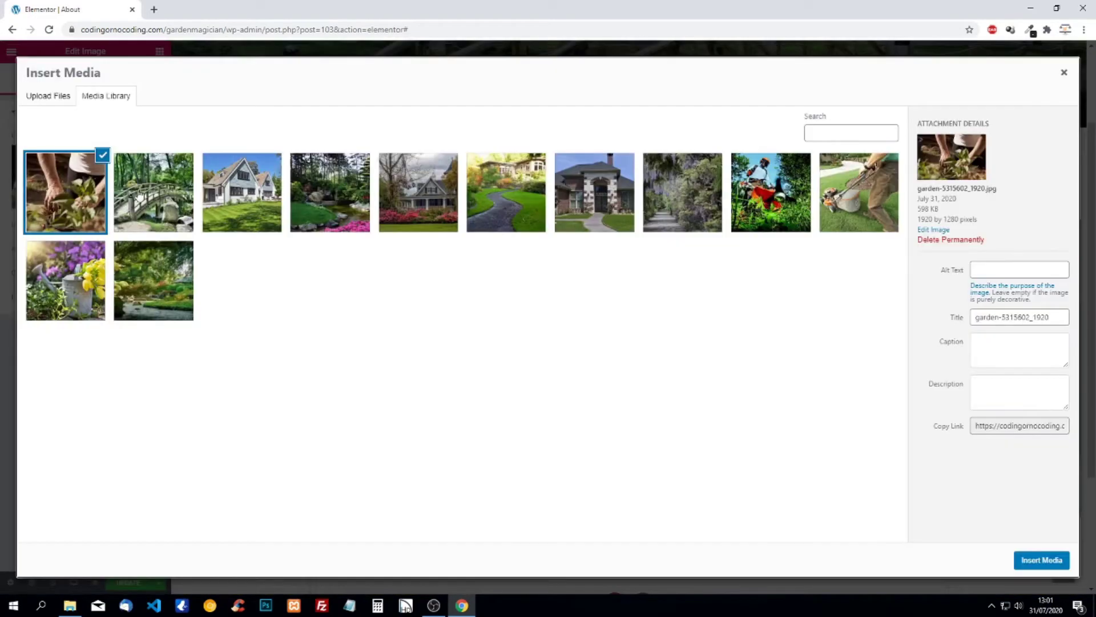
click(69, 605)
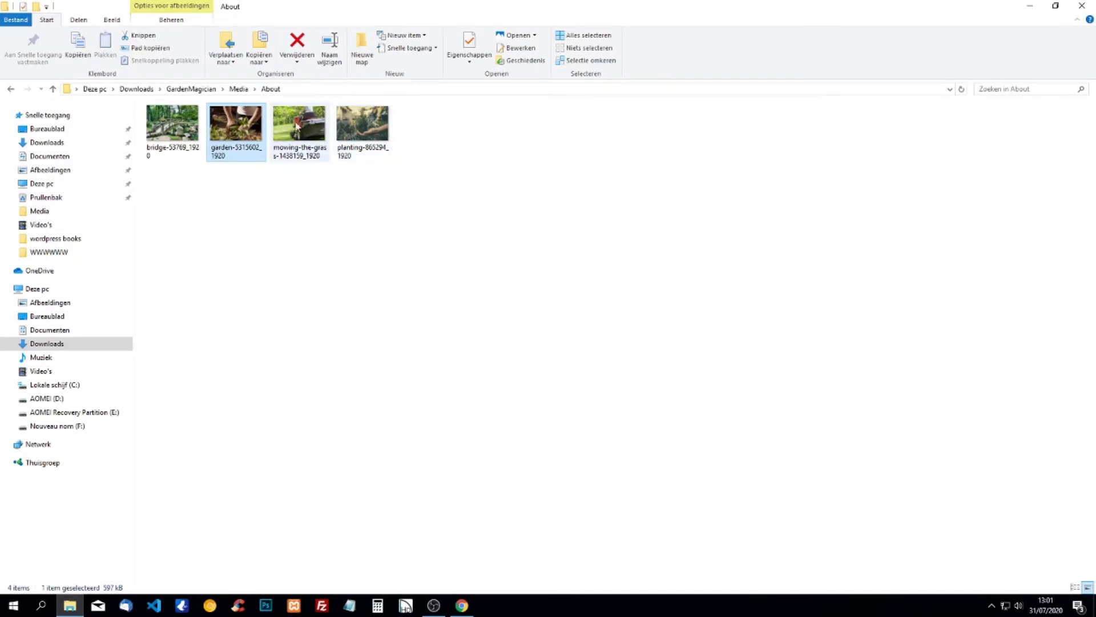
drag(288, 125, 479, 463)
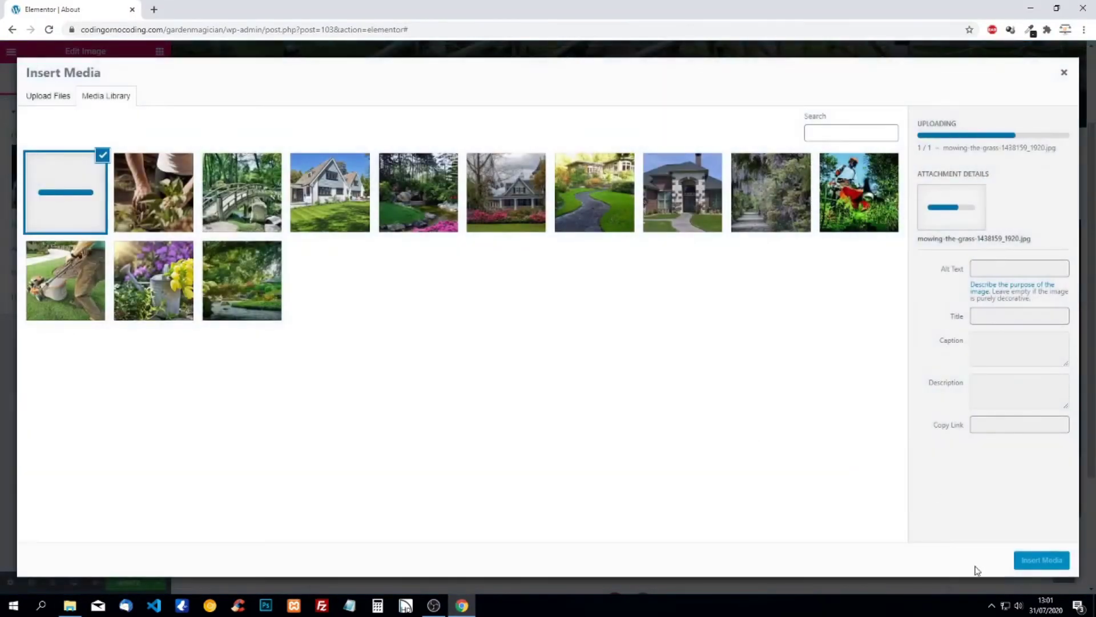
click(1031, 561)
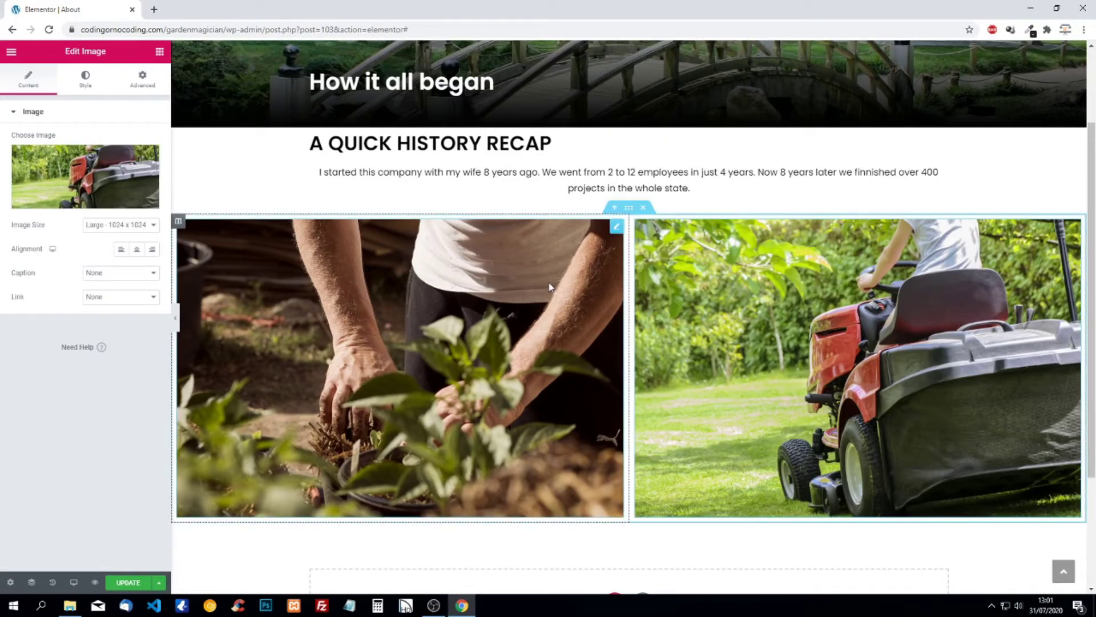
Step: Add a single-column section below the two images and place a heading widget in it
scroll(549, 286, down, 3)
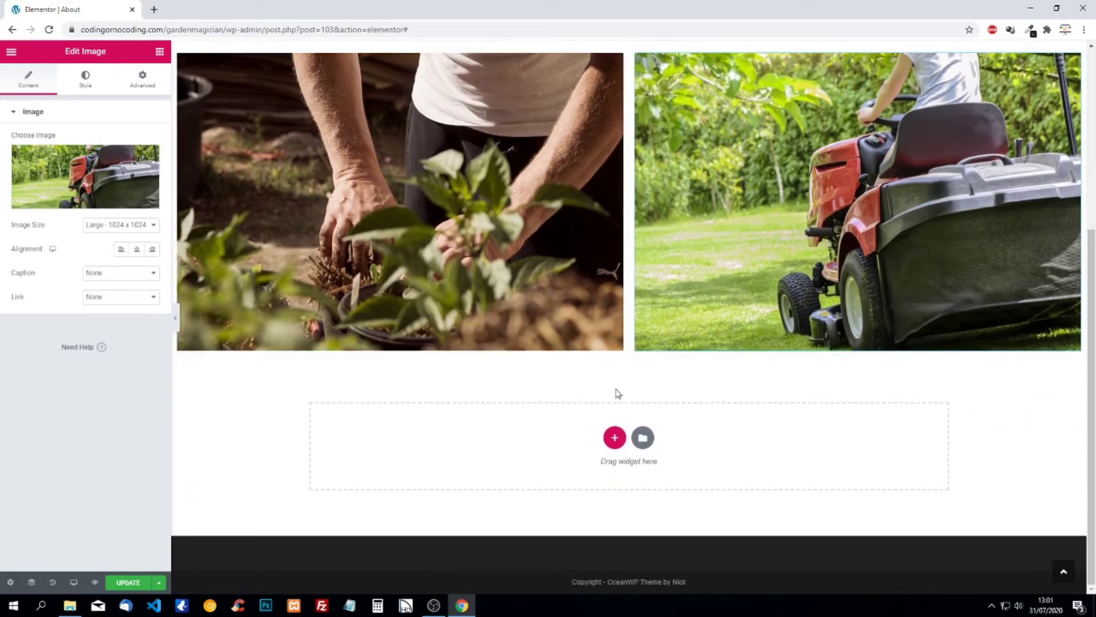
click(159, 52)
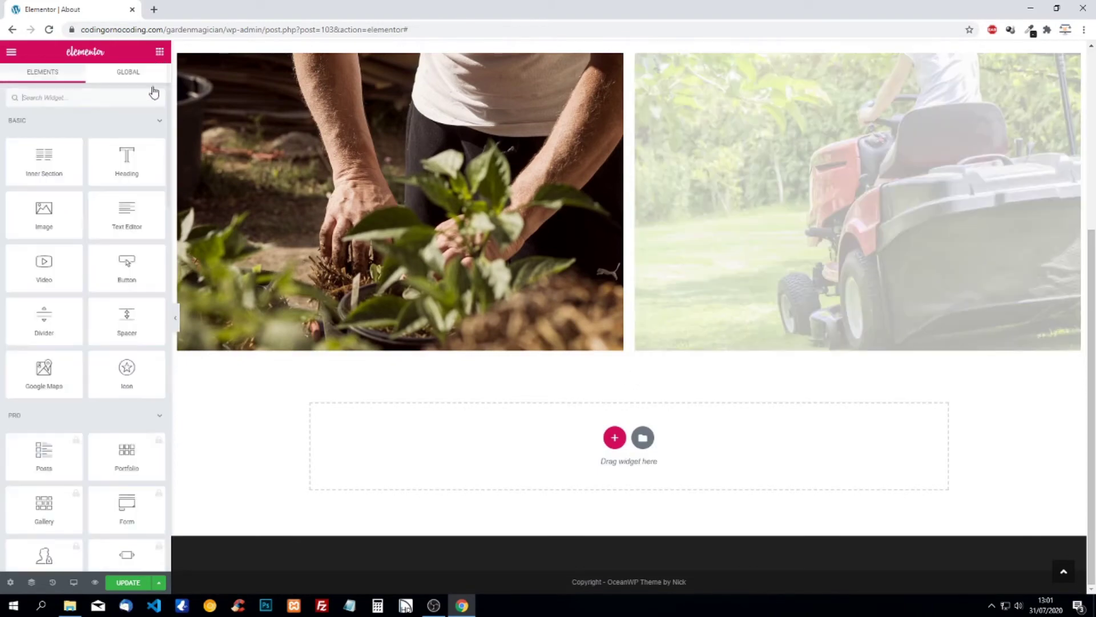
drag(127, 159, 222, 238)
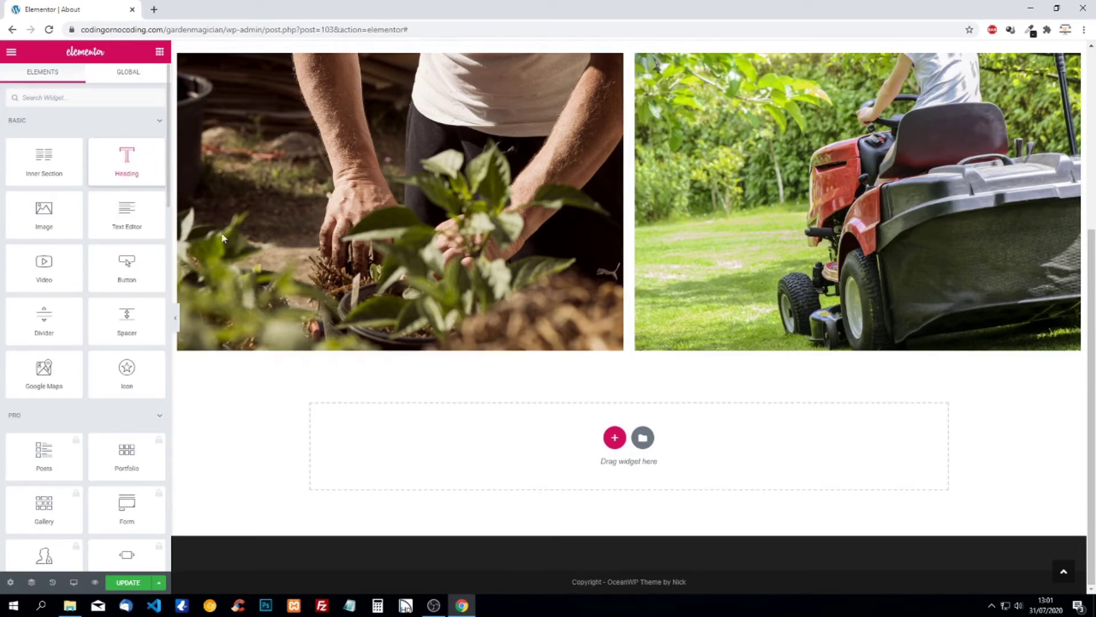
click(614, 438)
click(489, 467)
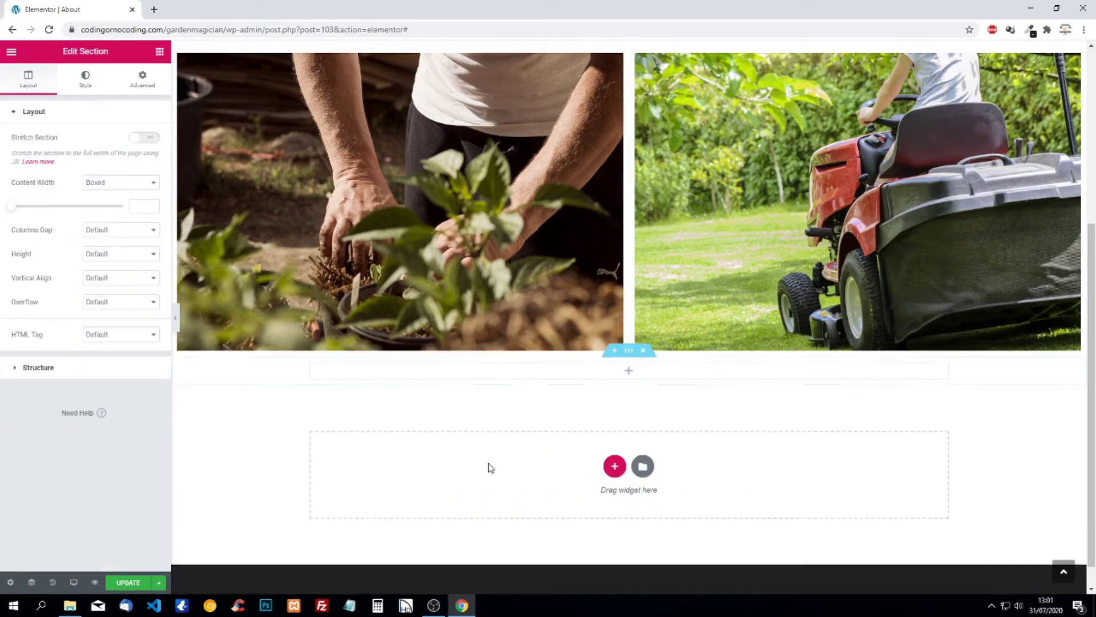
click(159, 52)
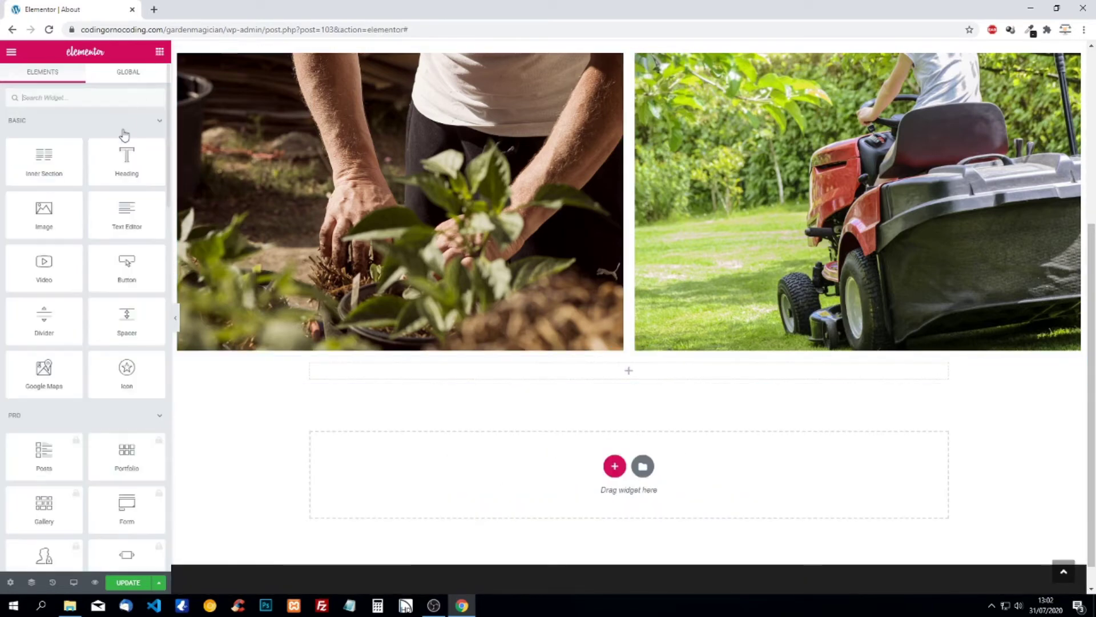
drag(124, 146, 599, 363)
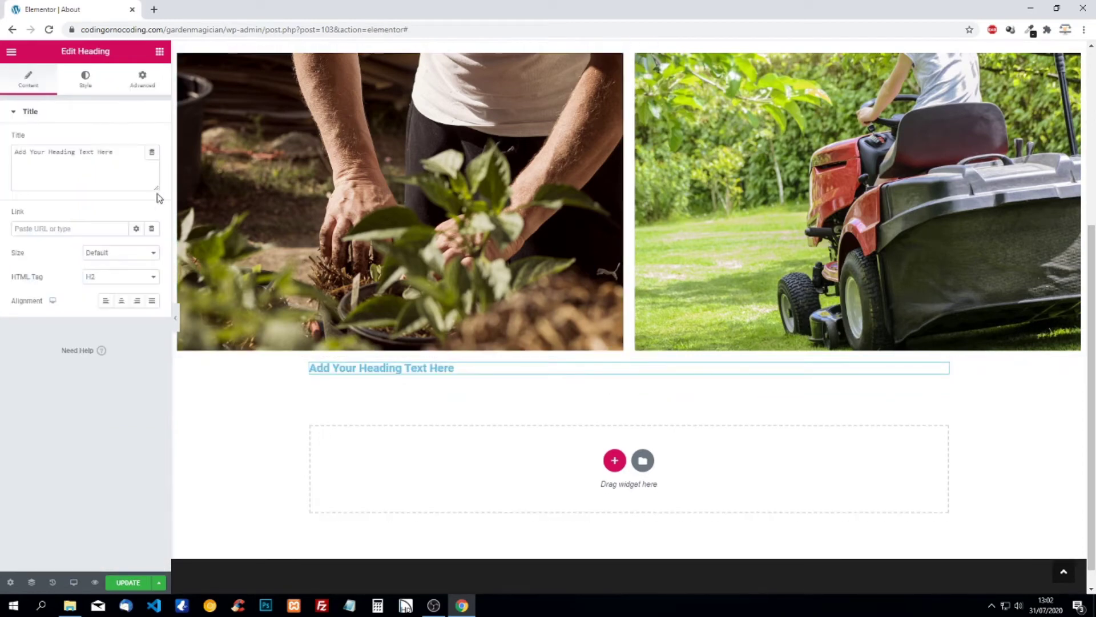
Step: Set the new heading's text to "A garden is a friend you can visit anytime" and centre it
drag(137, 160, 3, 151)
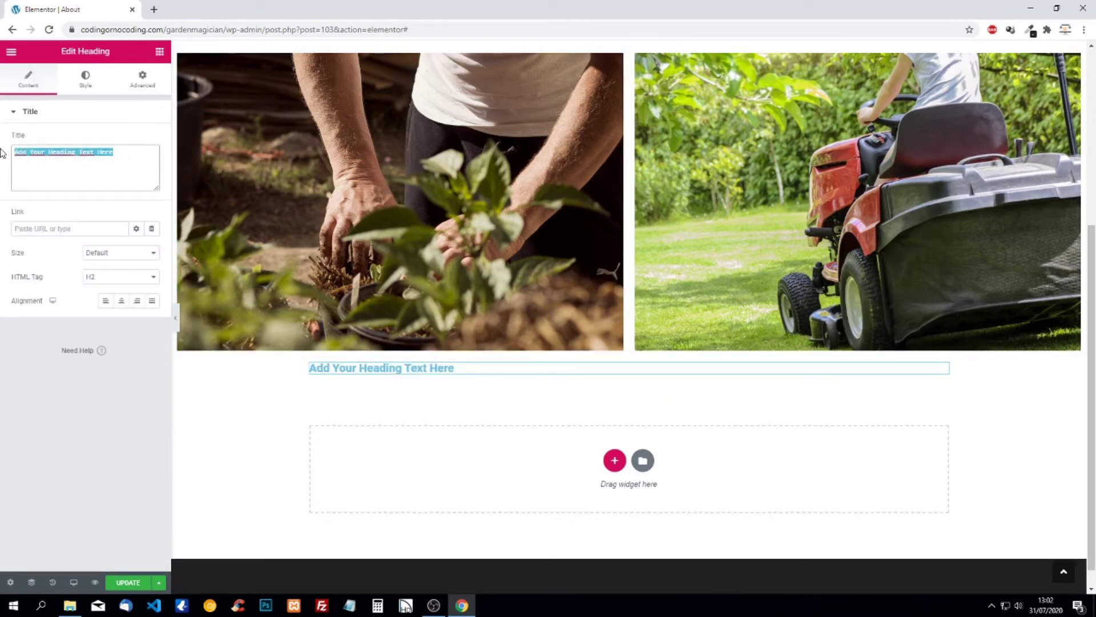
text(A gar)
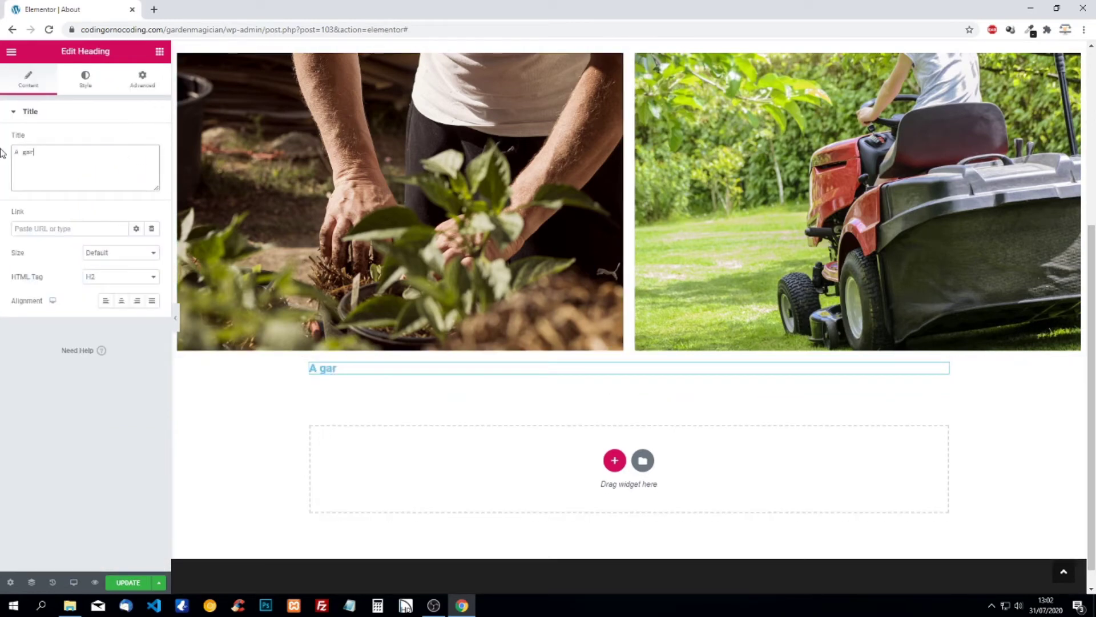
text(den is a friend )
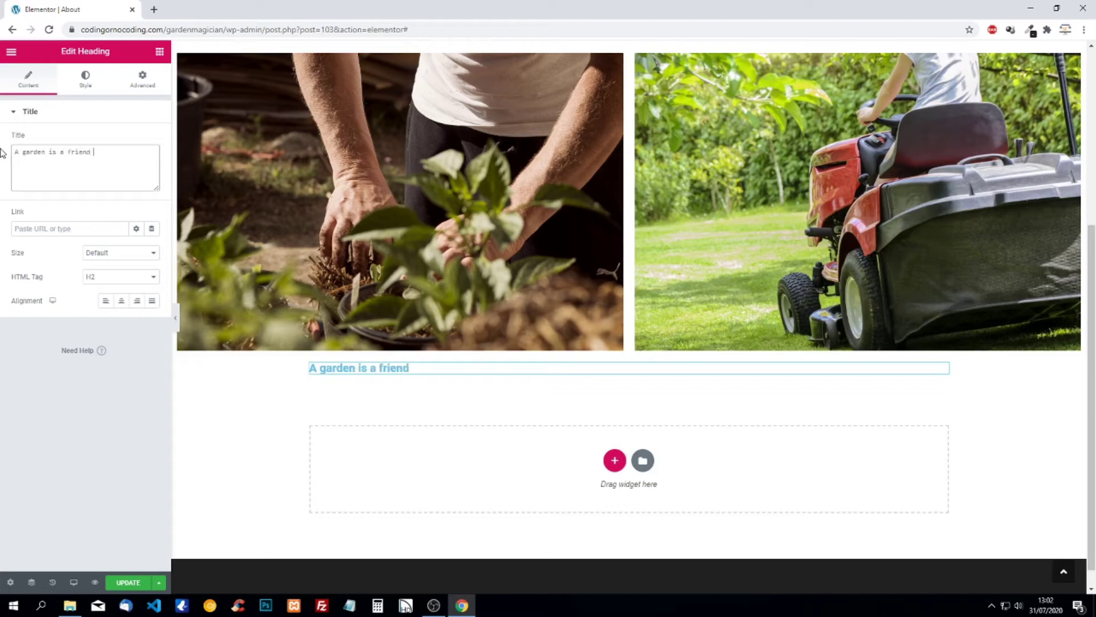
text(you can visit)
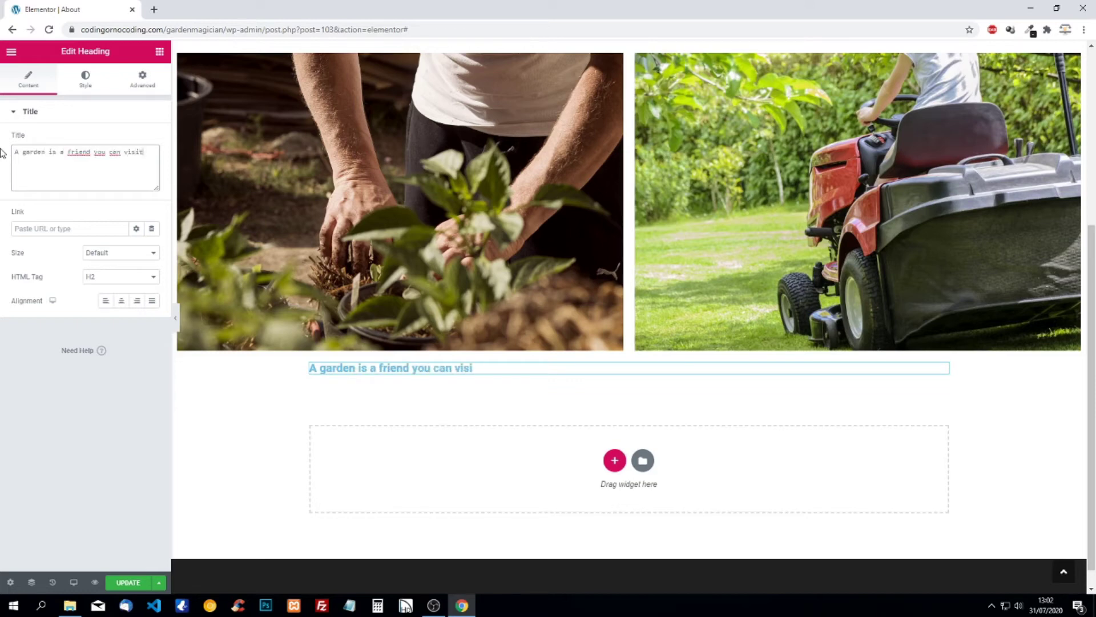
text( anytime)
click(122, 302)
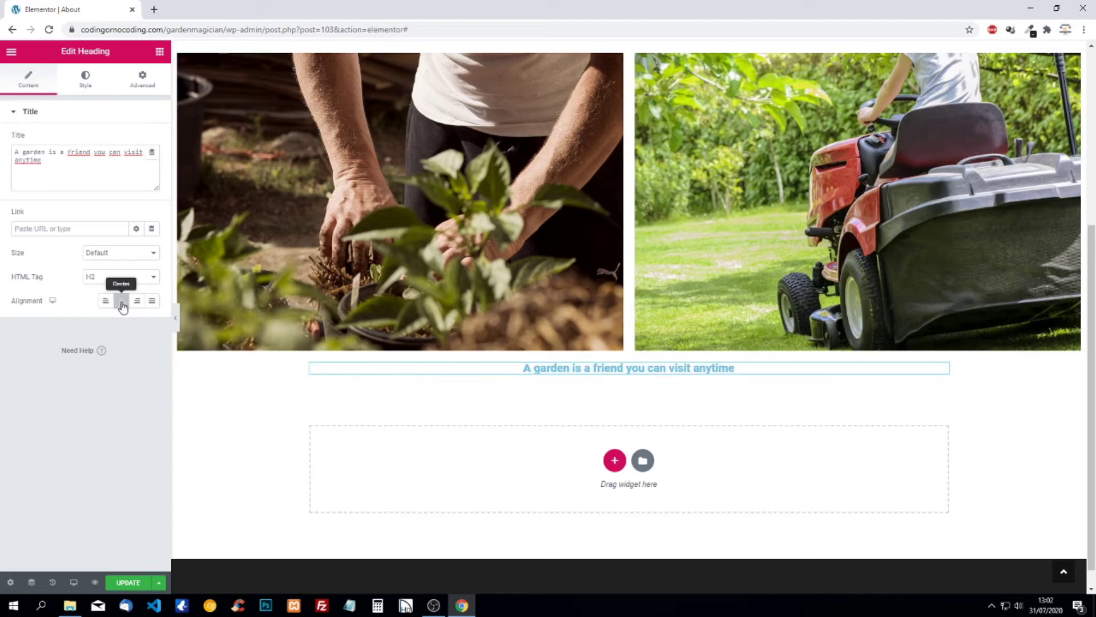
Step: Set the text colour of the garden quote heading to black (#000000)
click(86, 81)
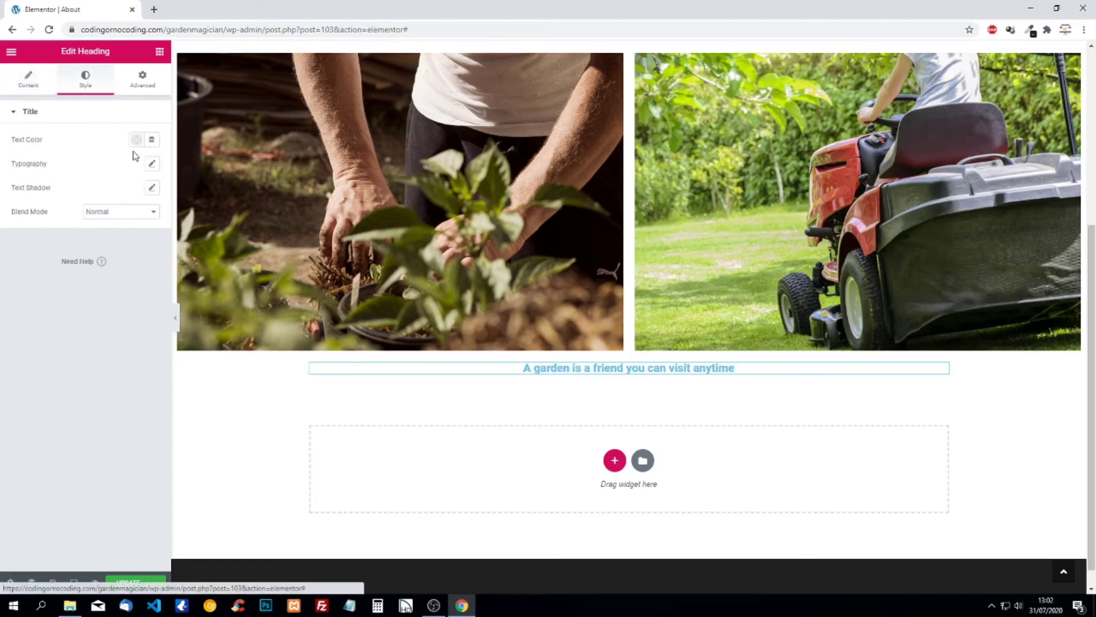
click(137, 139)
click(172, 166)
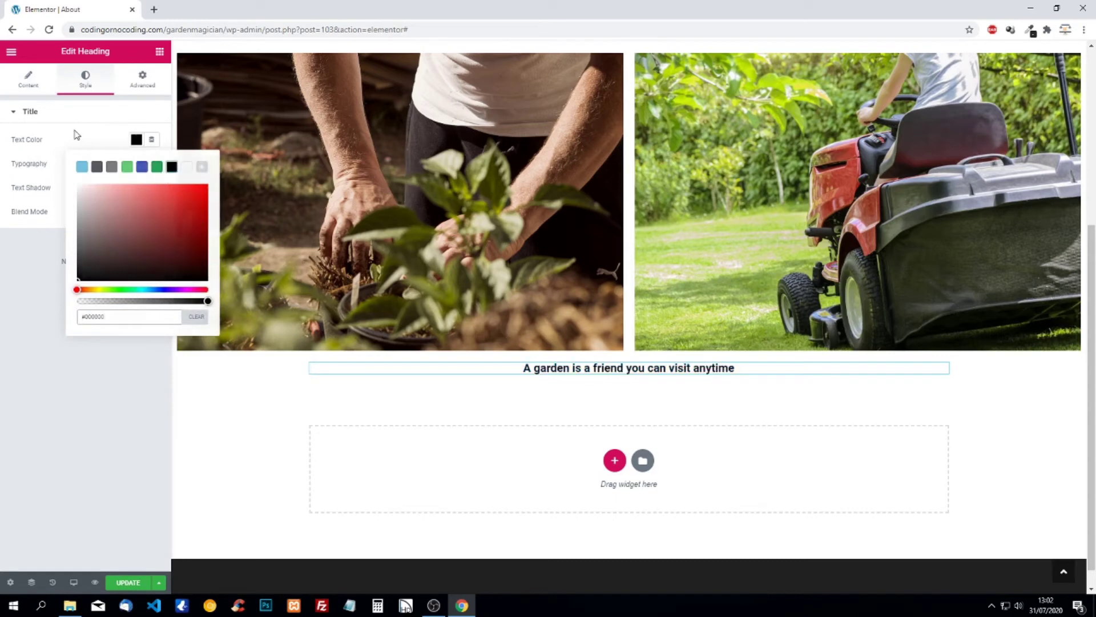
click(75, 119)
click(56, 117)
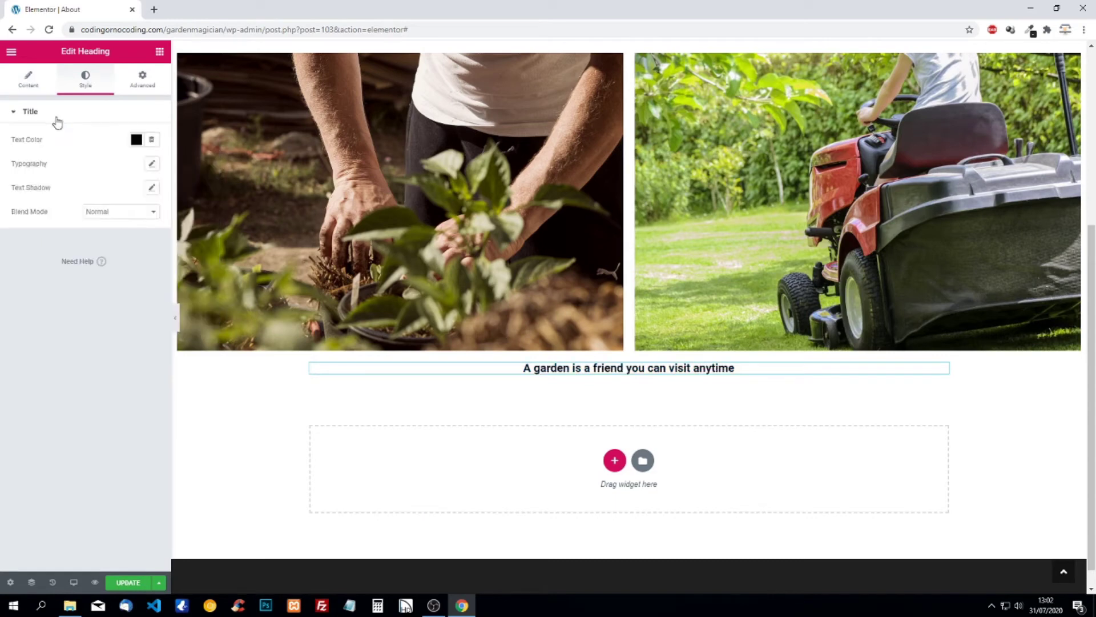
Step: Set the heading's typography to a 40 px size with uppercase transform
click(153, 165)
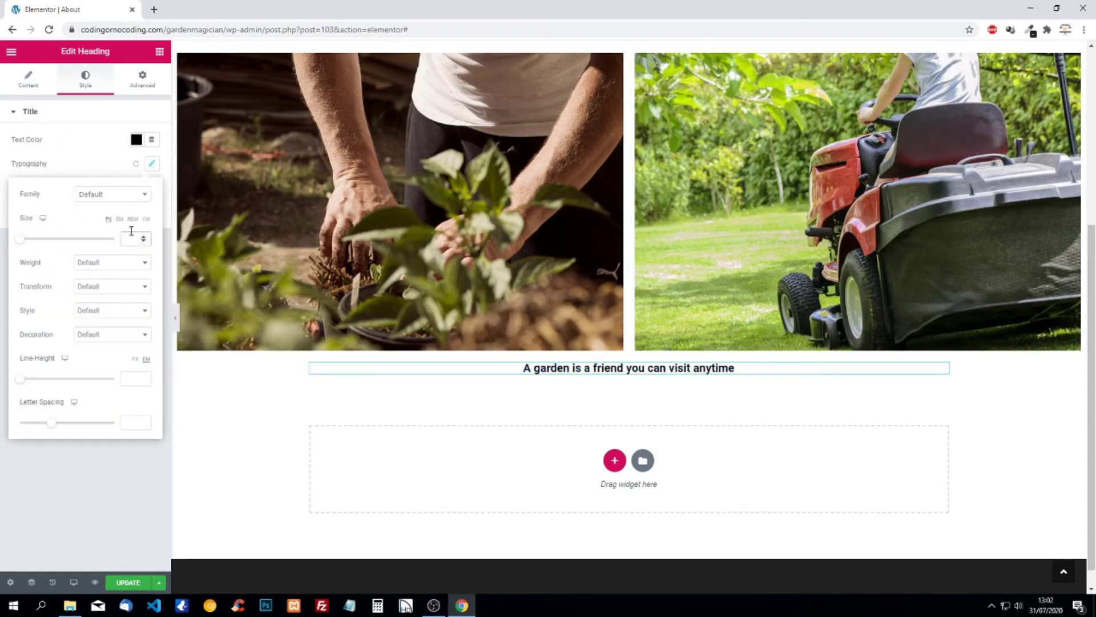
click(131, 237)
text(40)
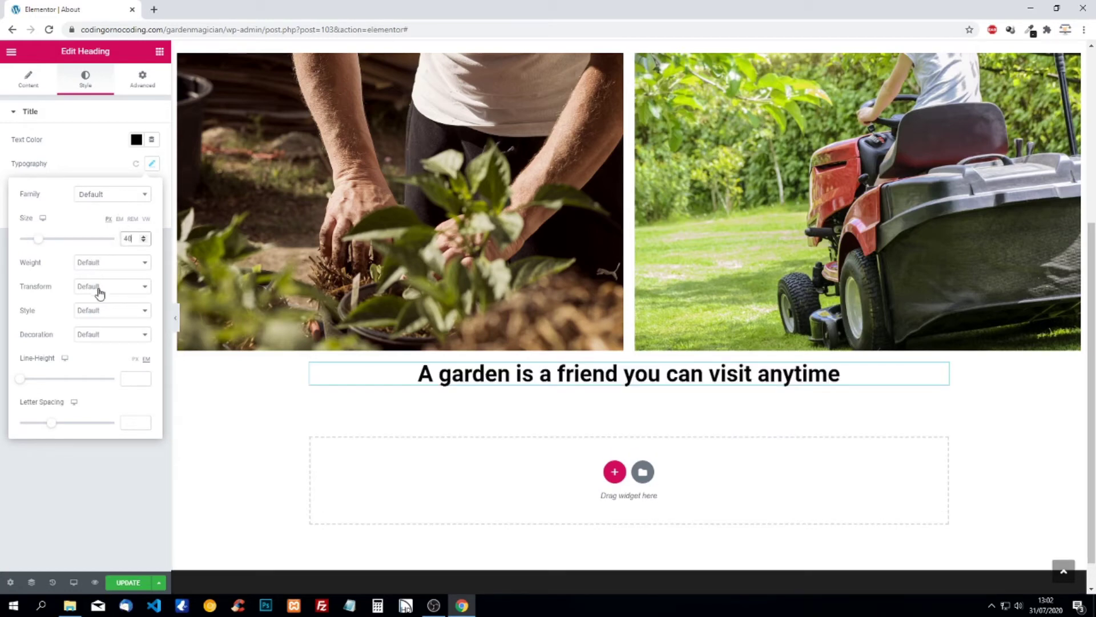
click(98, 288)
click(98, 303)
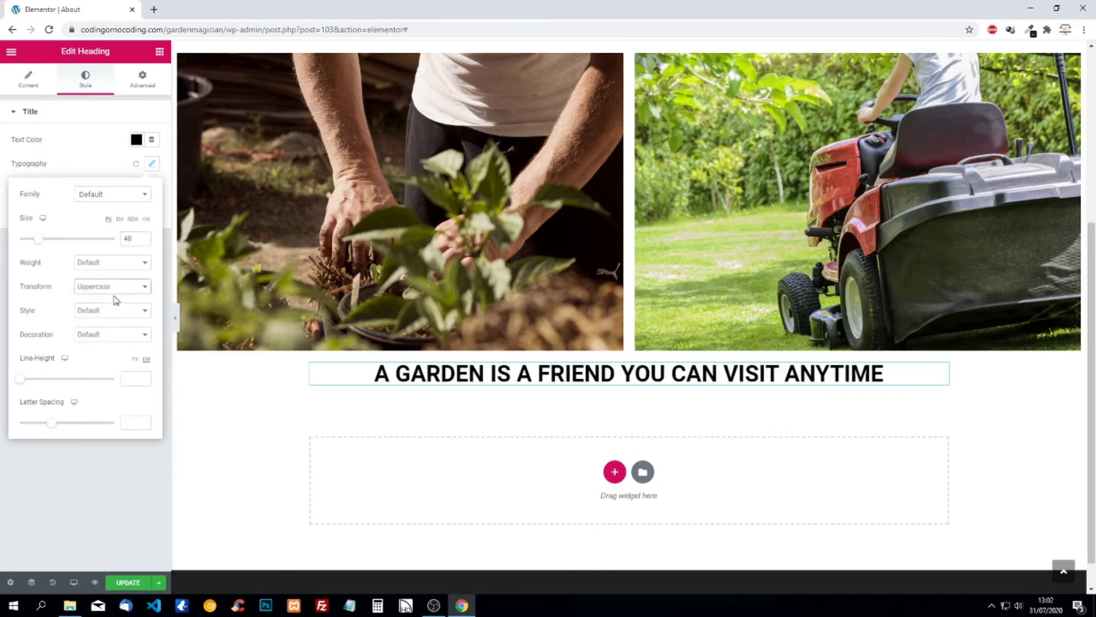
click(100, 155)
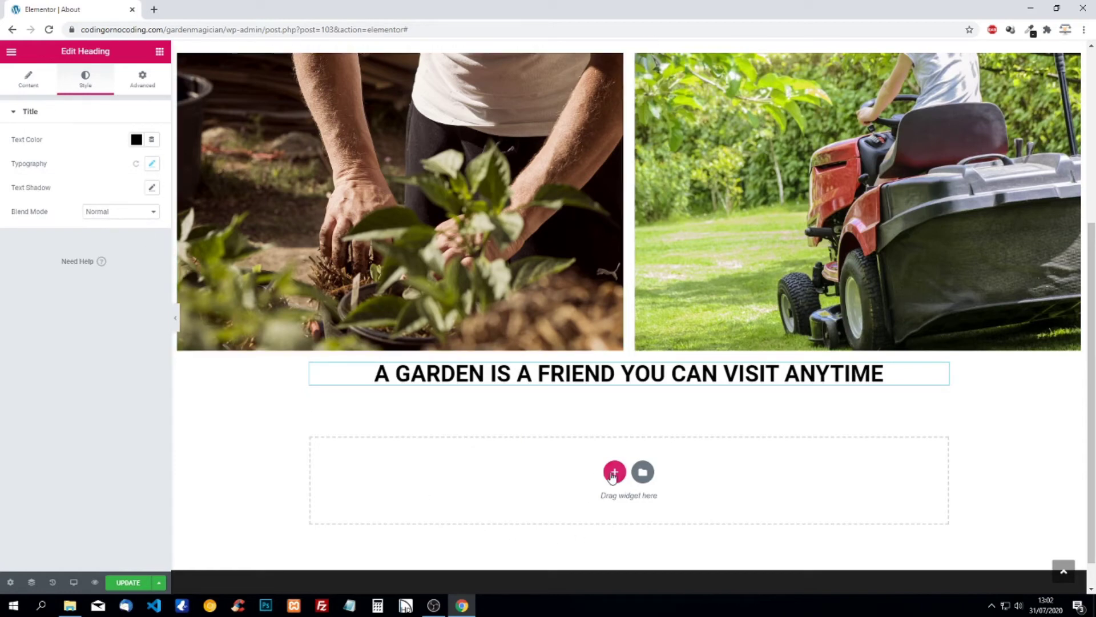
Step: Add a single-column section below the heading with planting-865294_1920, uploaded from the About folder, as its classic background image
click(614, 471)
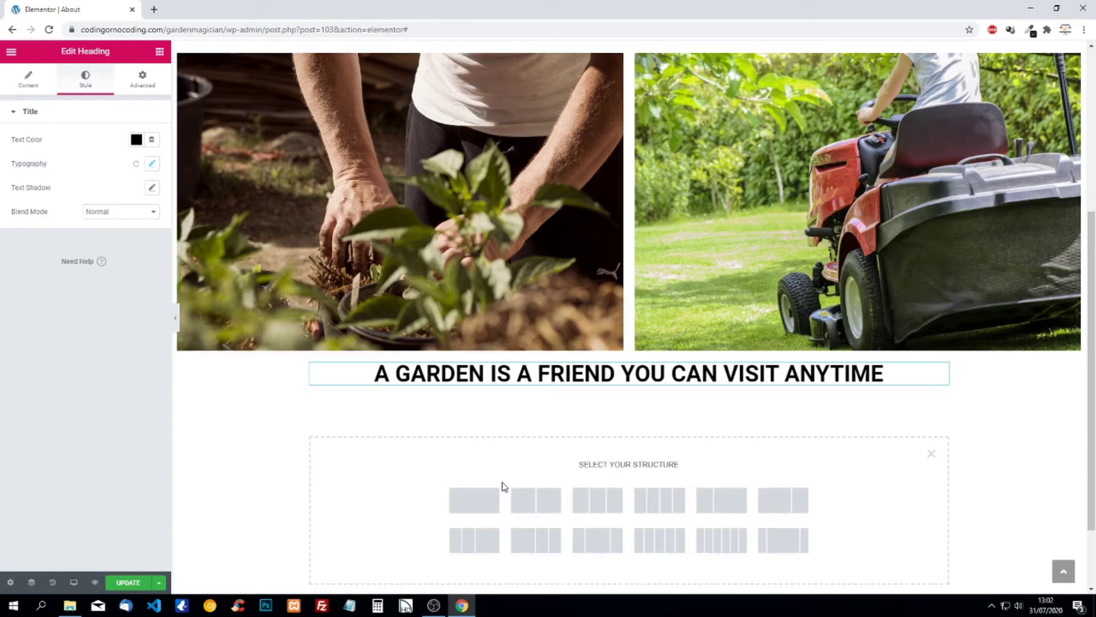
click(486, 498)
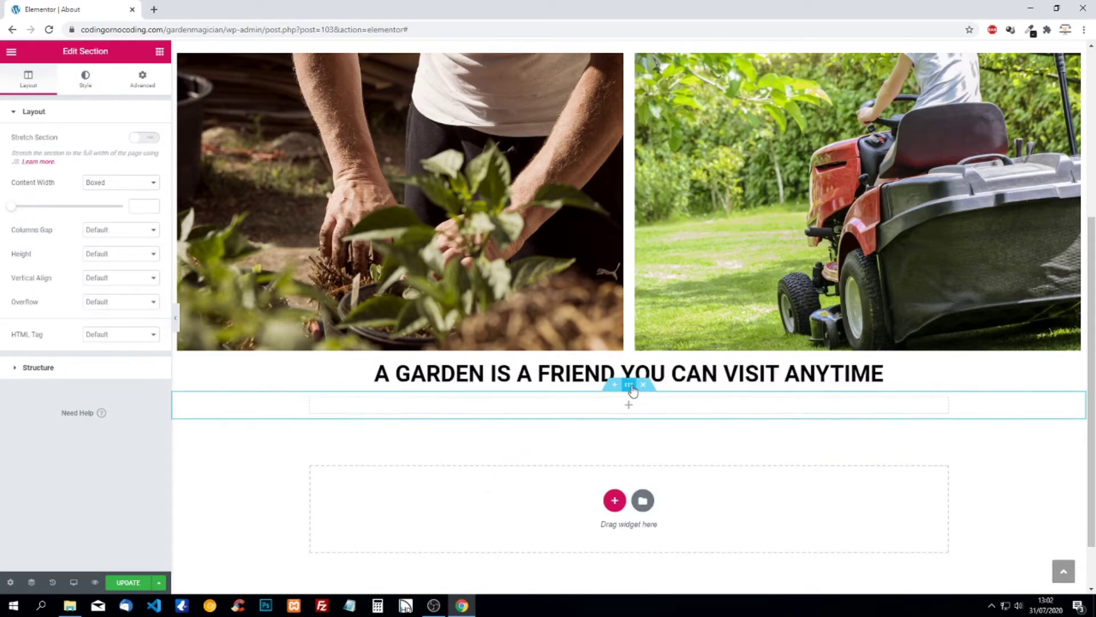
click(85, 83)
click(103, 165)
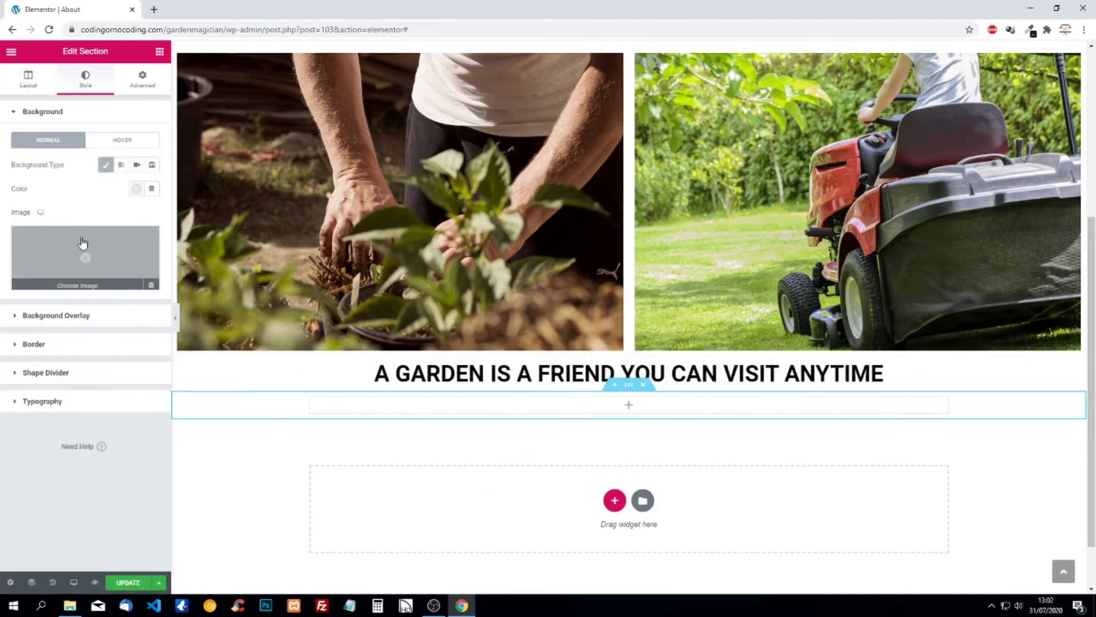
click(83, 244)
key(alt+Tab)
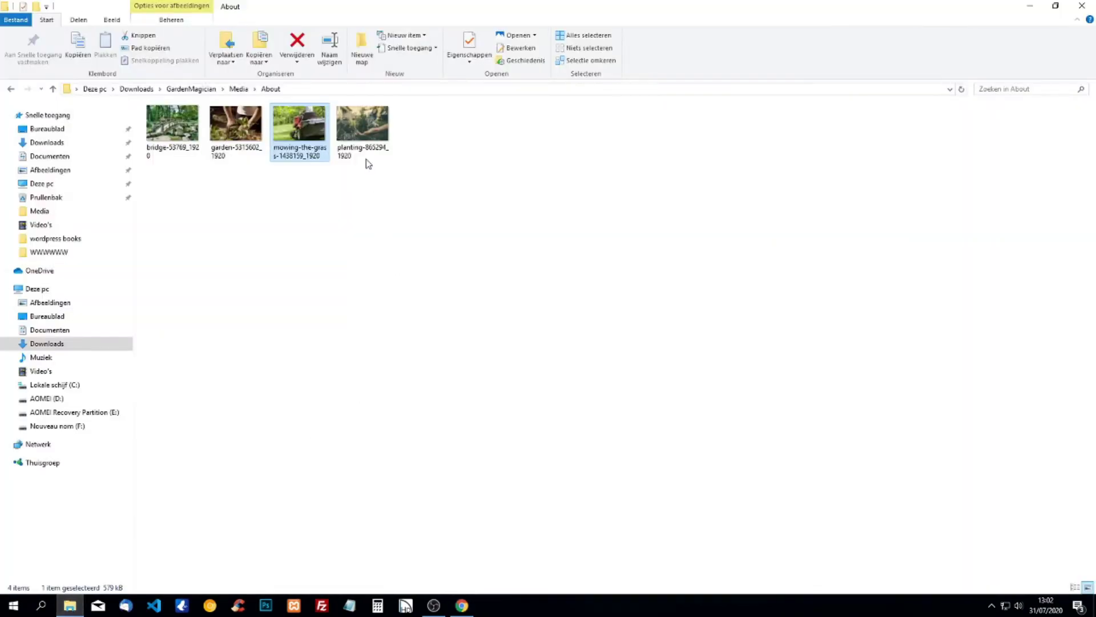
drag(366, 160, 440, 383)
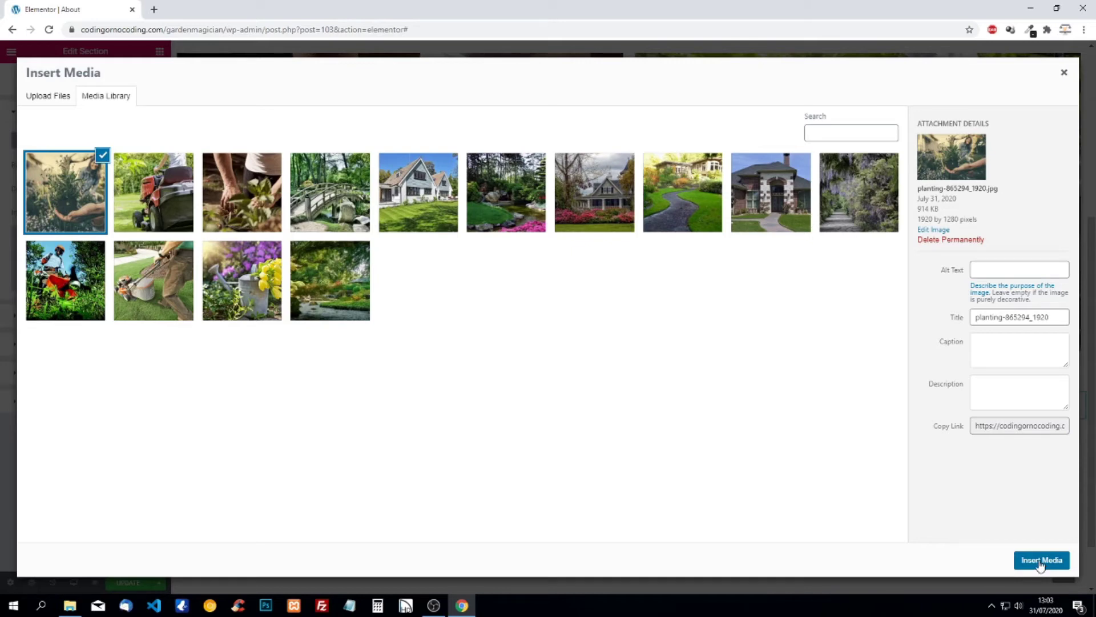
click(1040, 560)
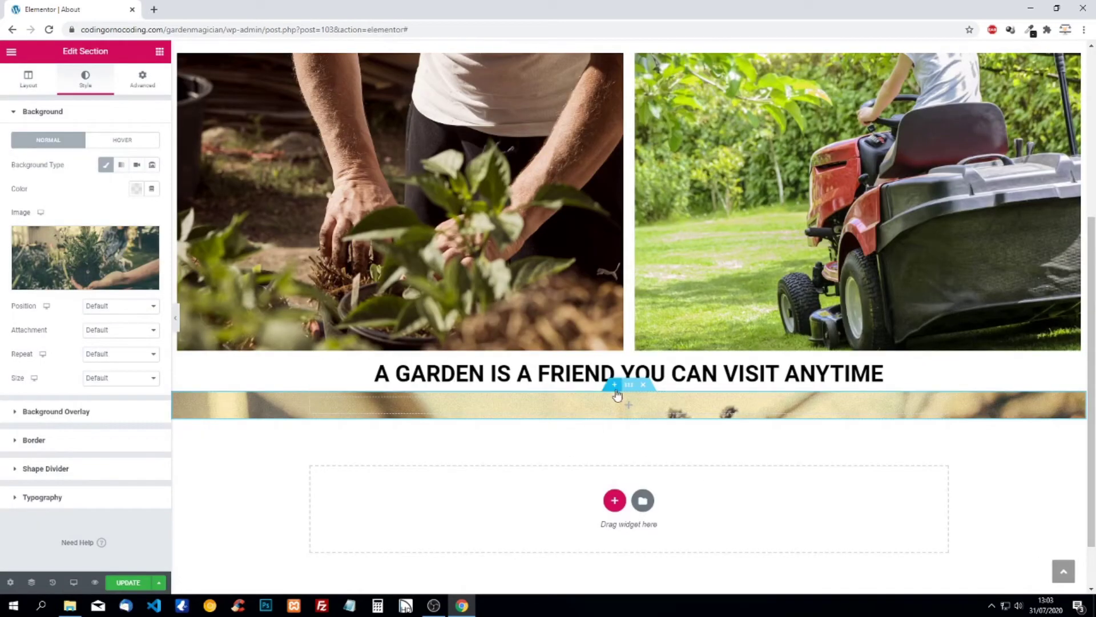
Step: Unlink the new section's padding and set it to 150 top, 50 bottom and 0 on both sides
click(142, 78)
click(25, 213)
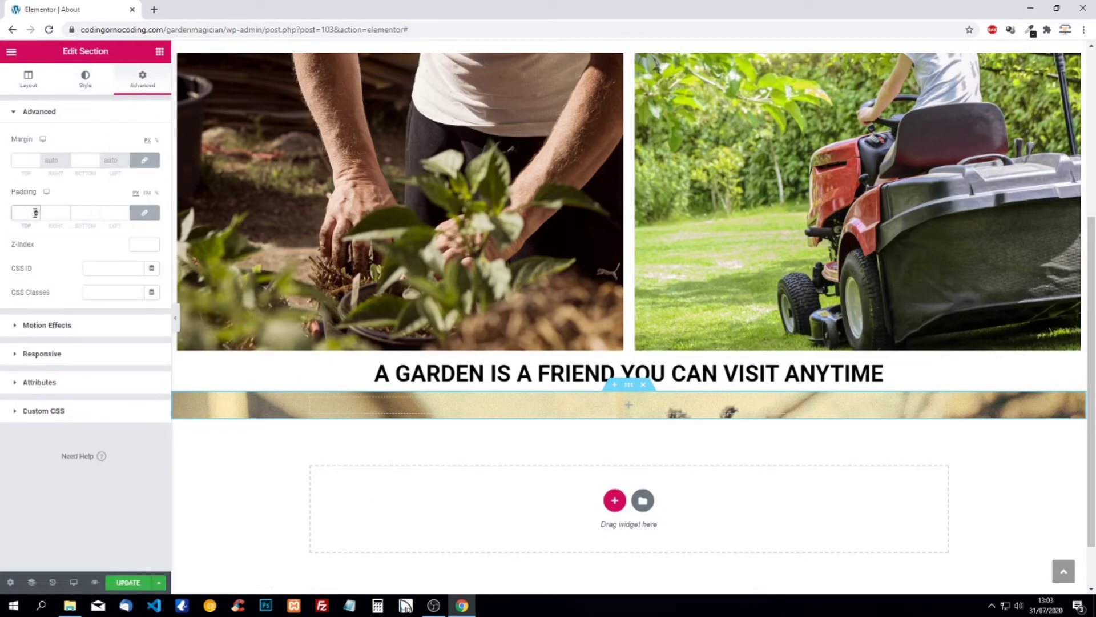
text(15)
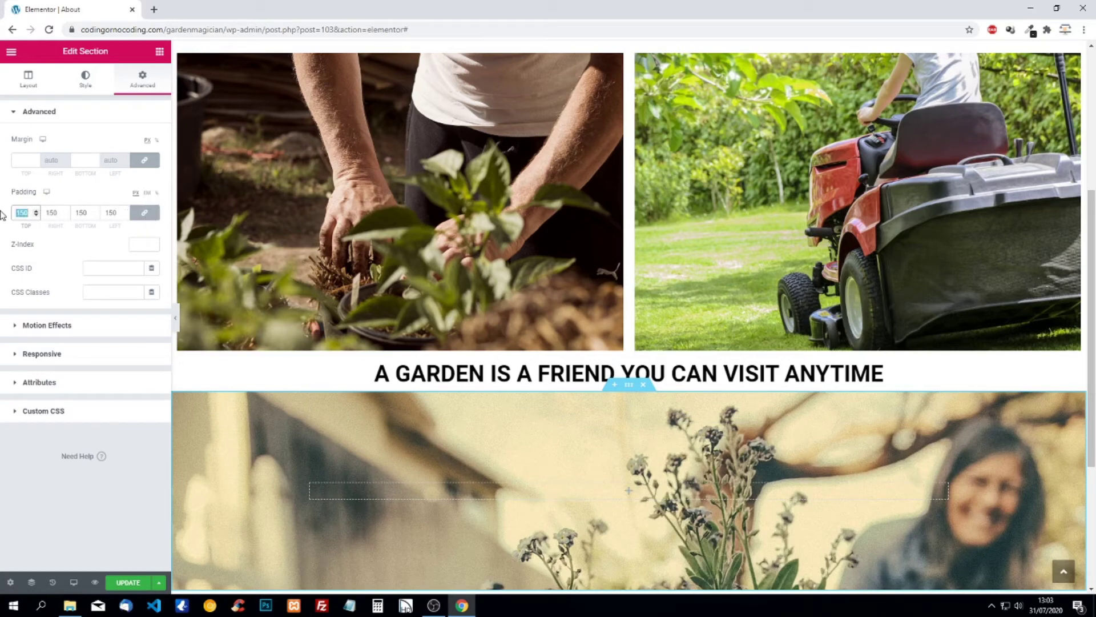
text(0)
click(144, 212)
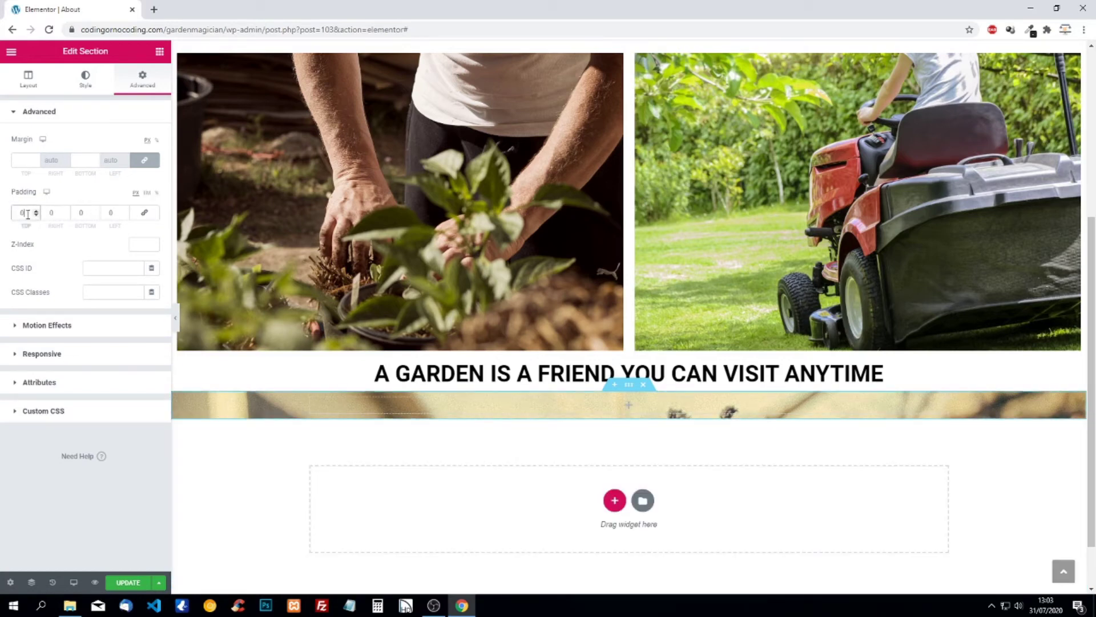
text(150)
click(83, 212)
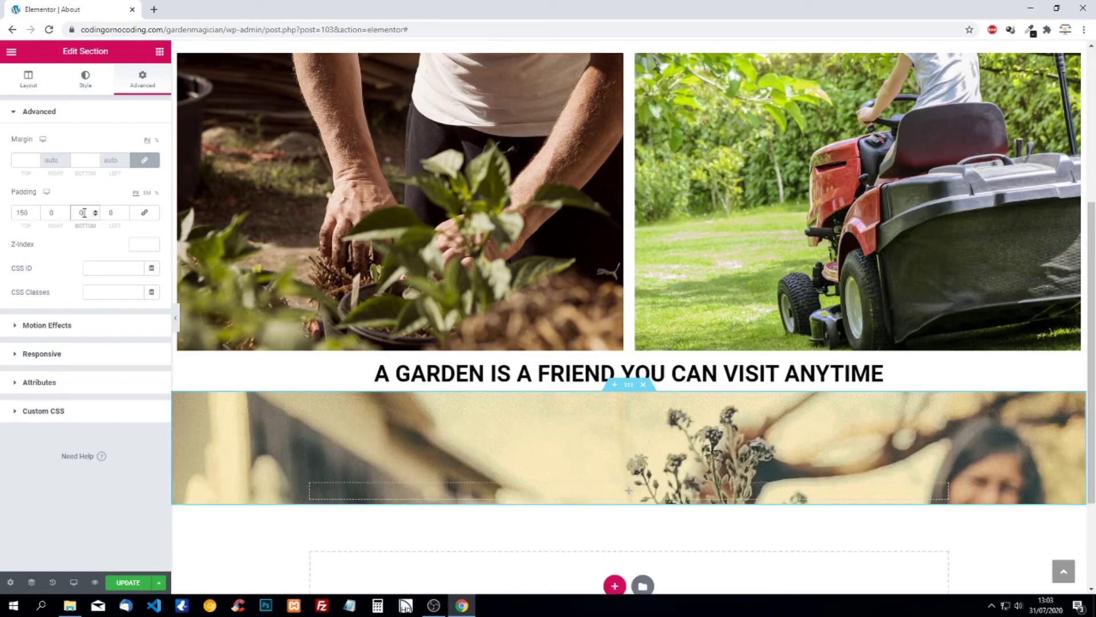
text(50)
scroll(235, 268, down, 1)
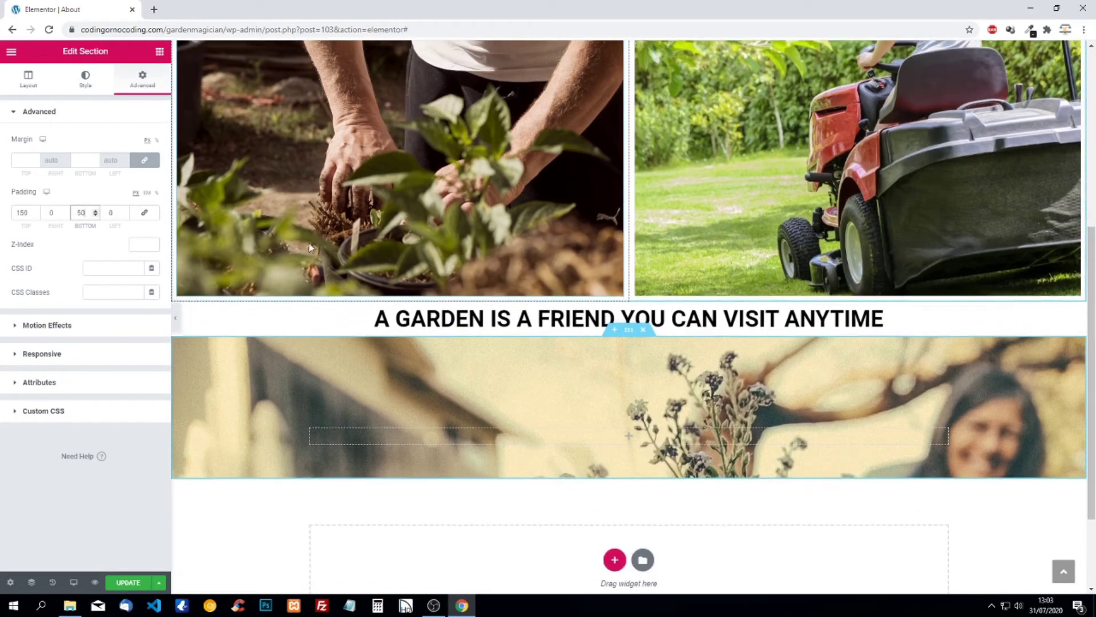
Step: Set the section's background image to Center Center position, No-repeat and Cover size
click(86, 79)
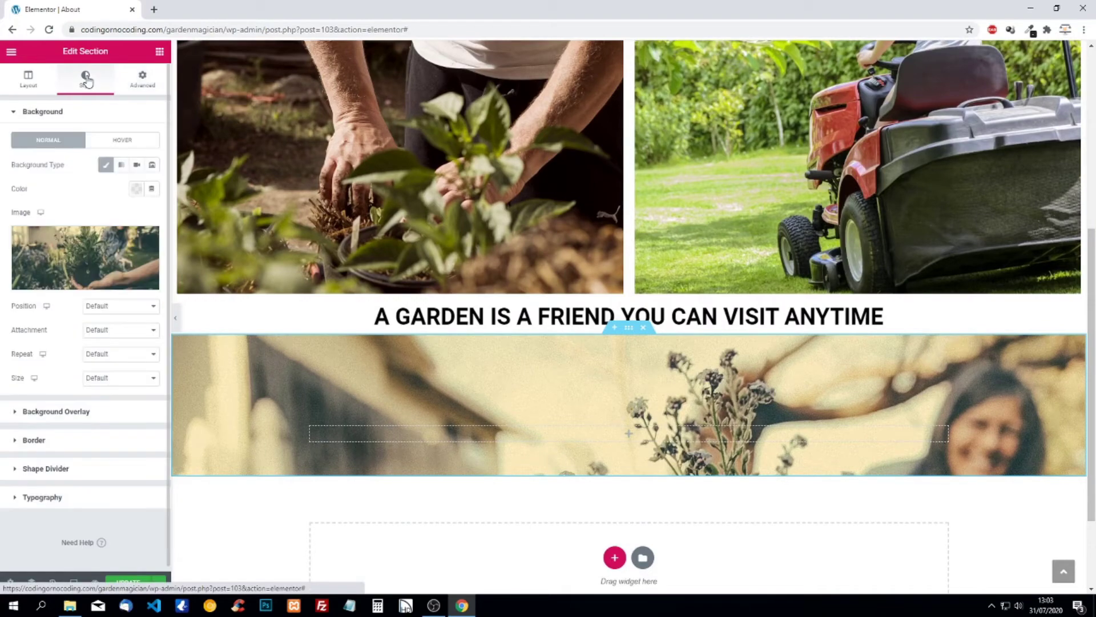
click(114, 305)
click(109, 326)
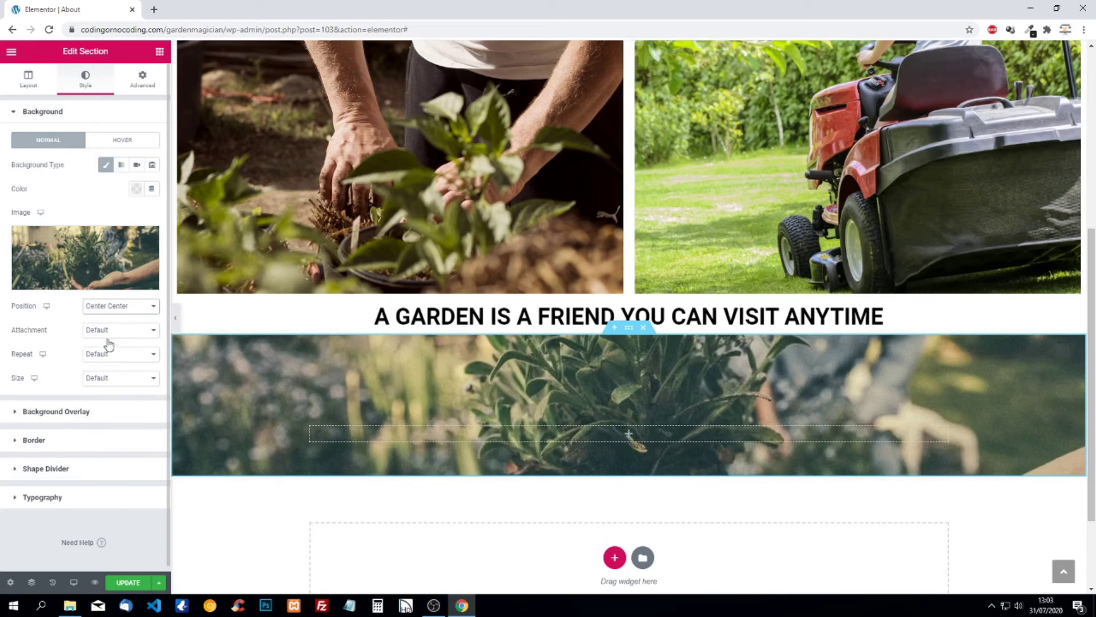
click(111, 354)
click(112, 371)
click(113, 378)
click(113, 408)
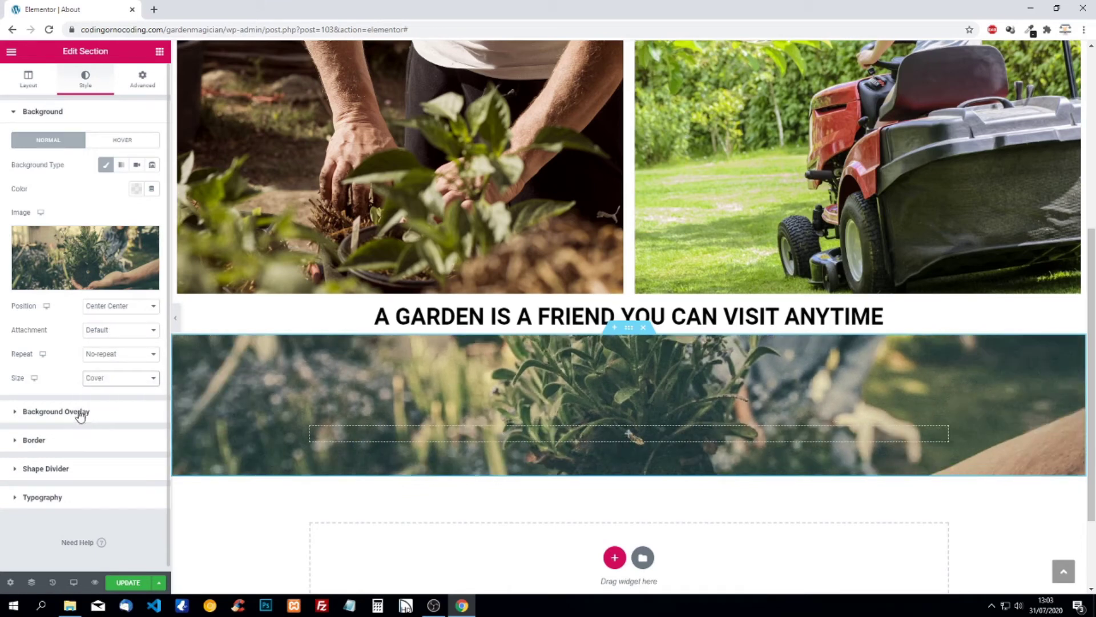
Step: Give the section a linear gradient background overlay from fully transparent to black, with opacity 1
click(80, 412)
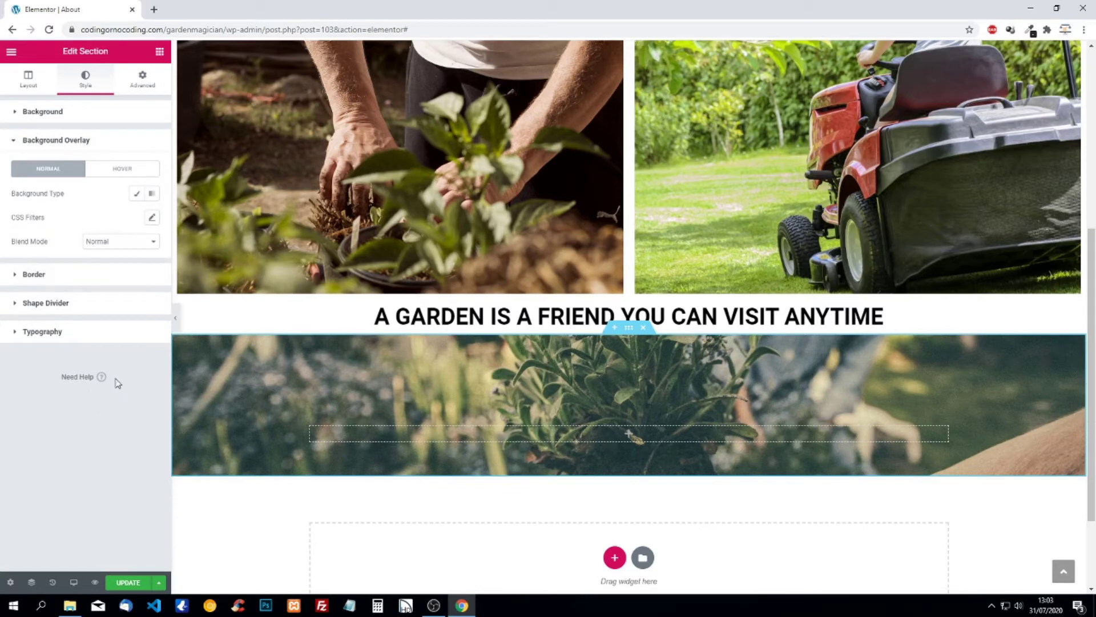
click(152, 197)
click(136, 218)
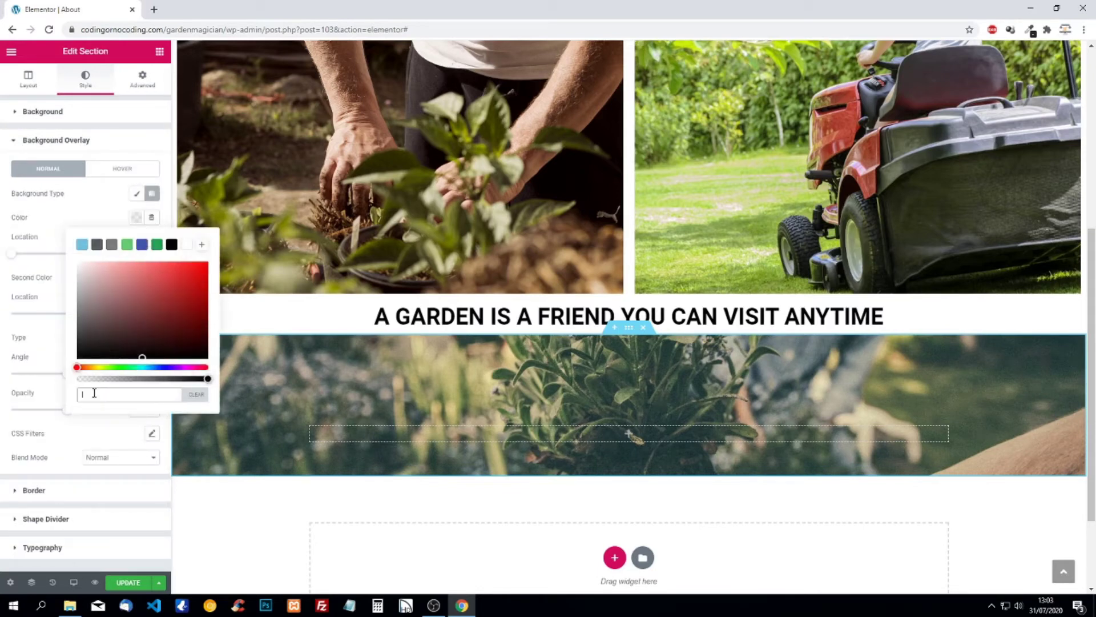
click(77, 378)
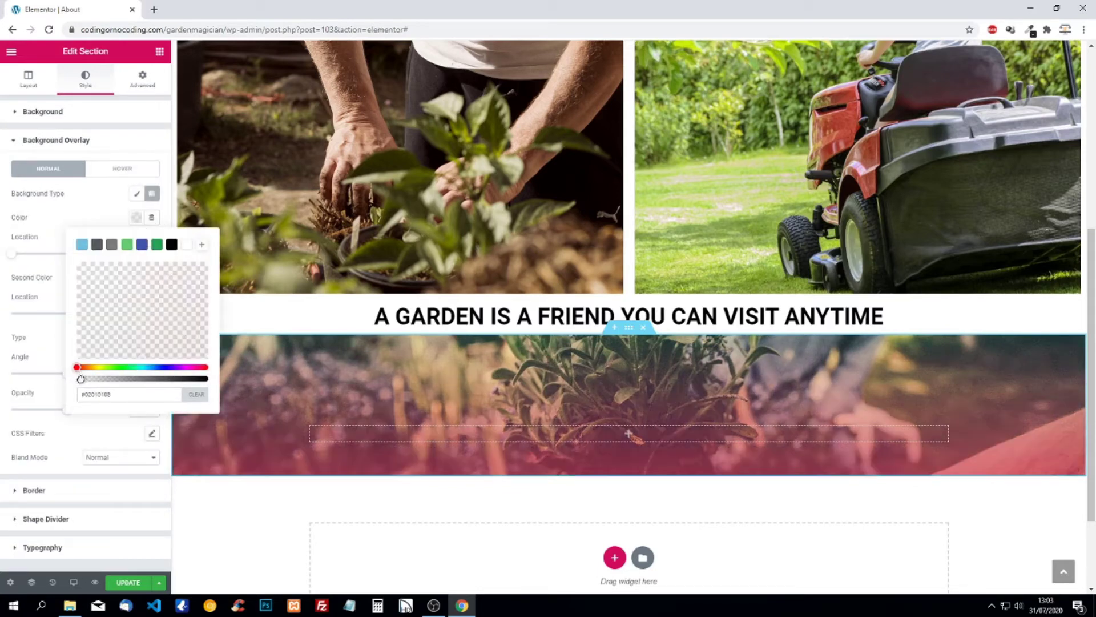
click(57, 379)
click(136, 277)
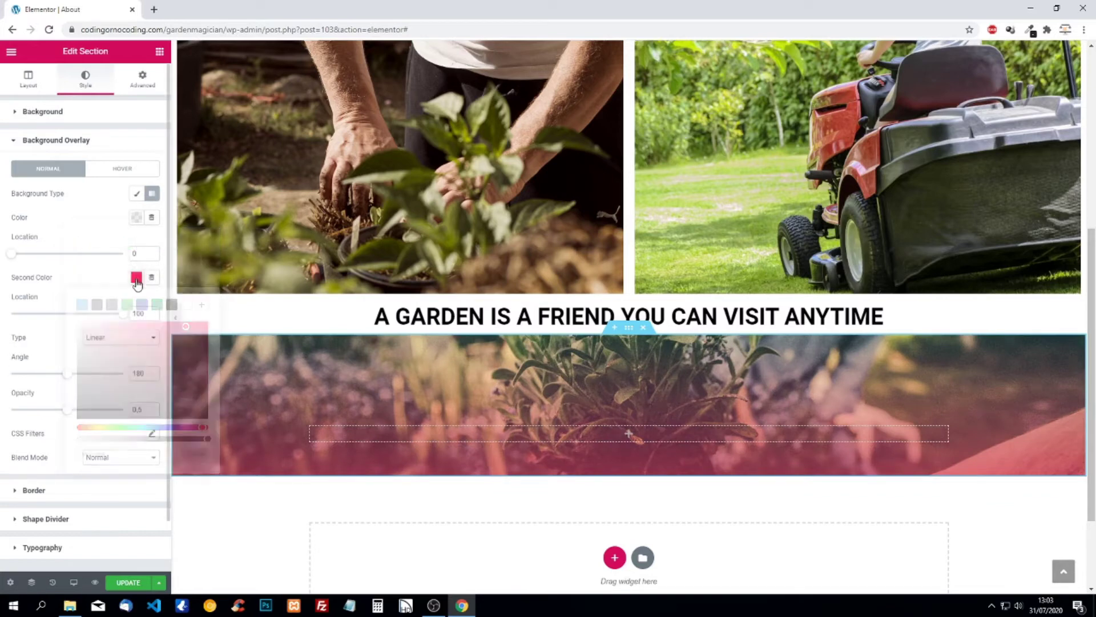
drag(145, 392, 128, 410)
click(2, 405)
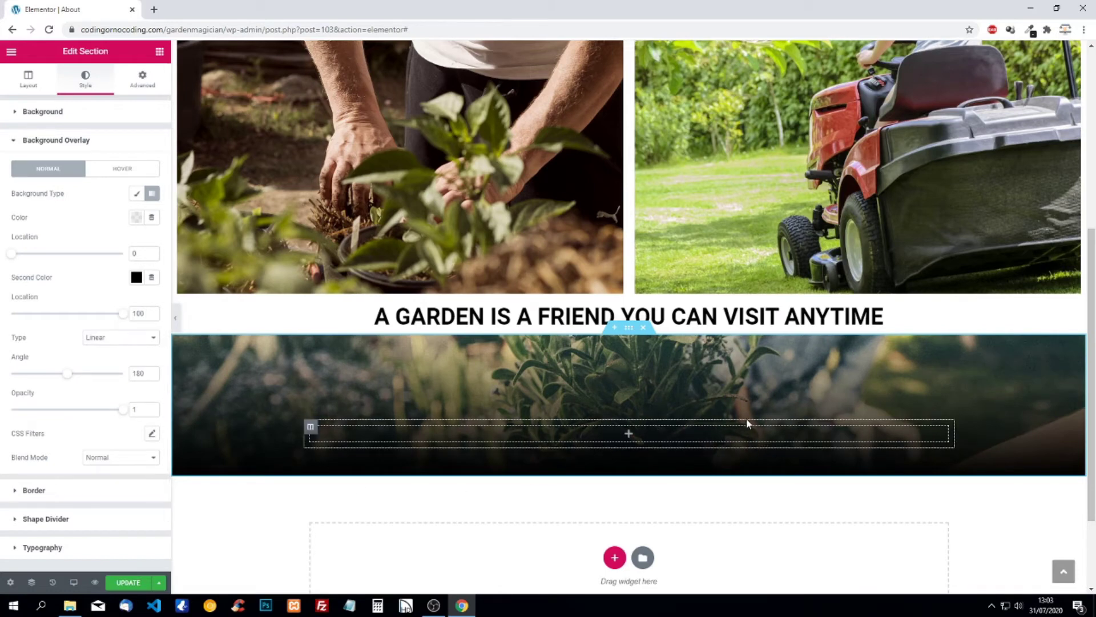
Step: Insert a two-column inner section into the image-backed section and place a Counter widget in its first column
click(160, 52)
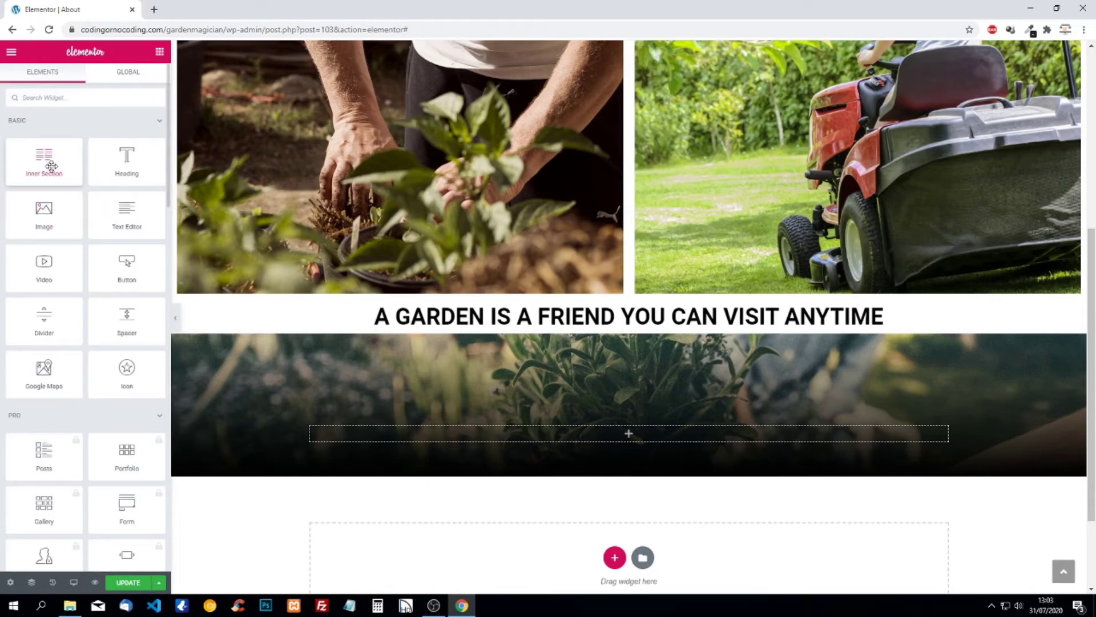
drag(50, 162, 636, 434)
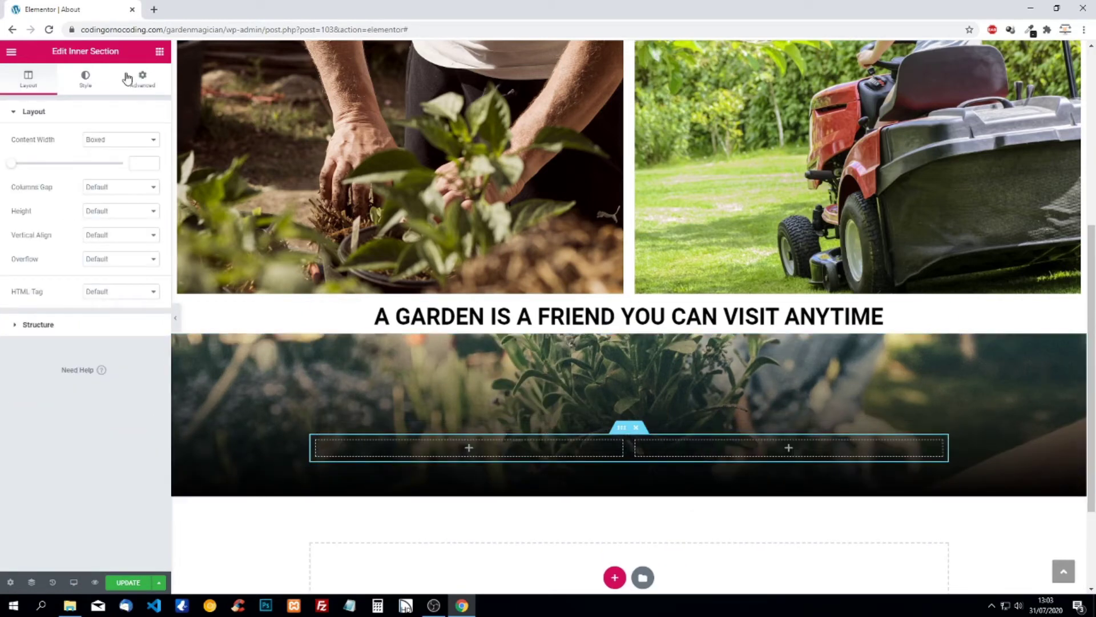
click(160, 52)
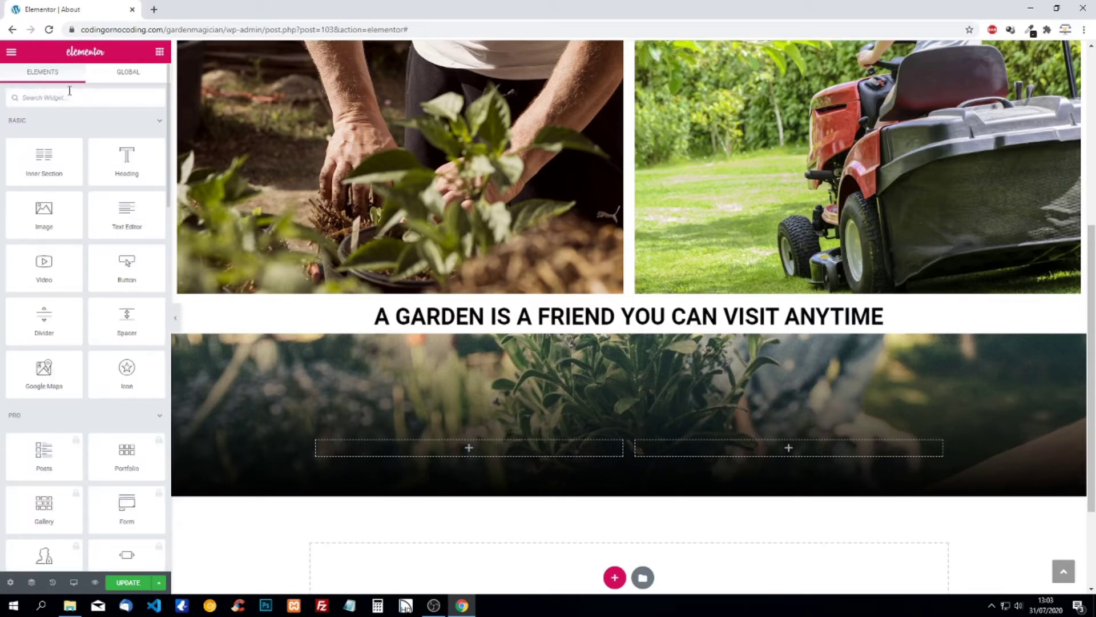
text(coun)
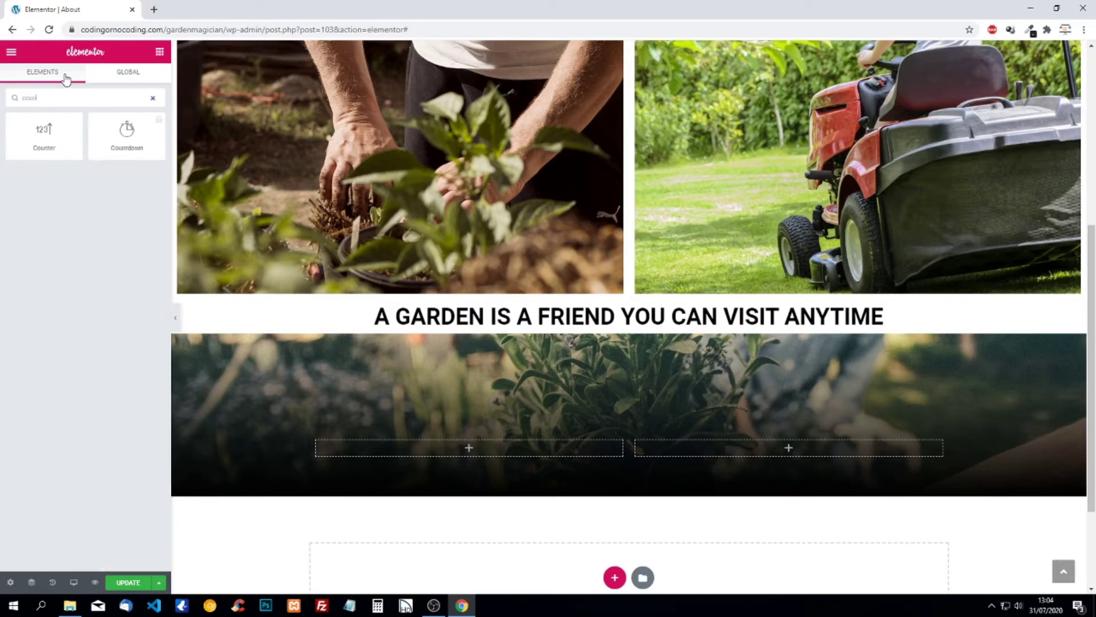
drag(52, 115, 454, 451)
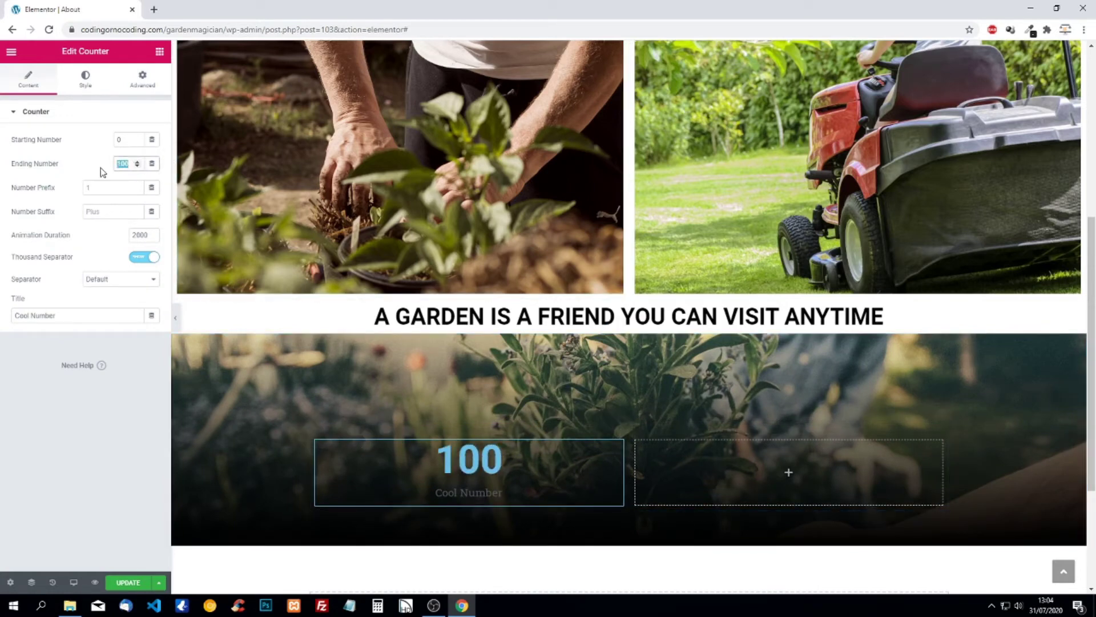
Step: Set the counter's ending number to 400 with + as the number suffix
text(00)
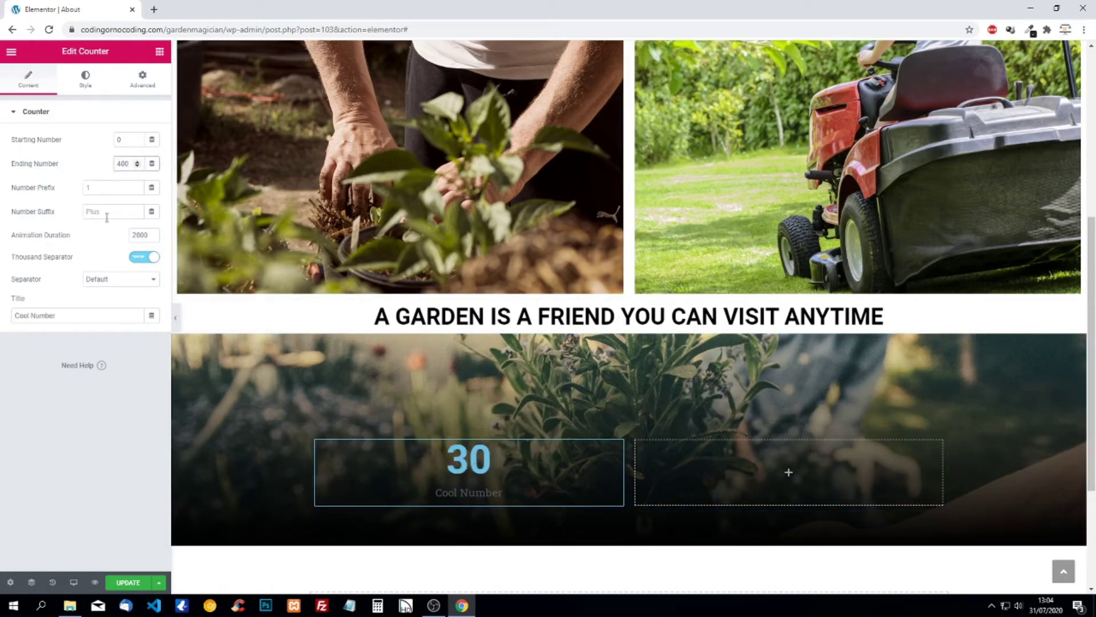
click(107, 212)
text(+)
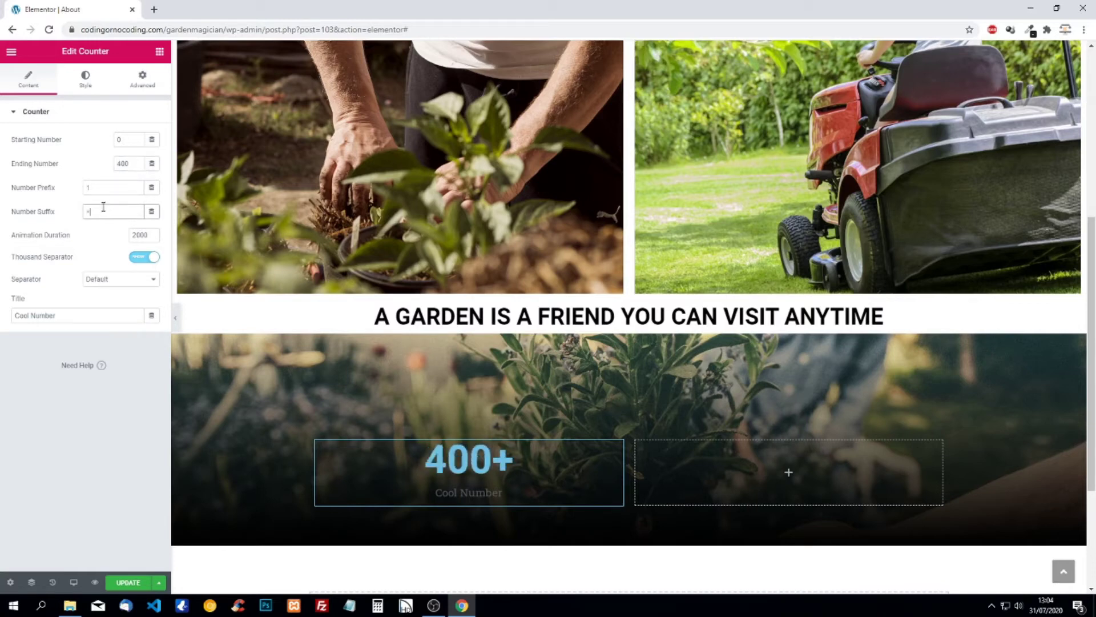
Step: Try - and % as the counter's number suffix, and return it to +
text(-)
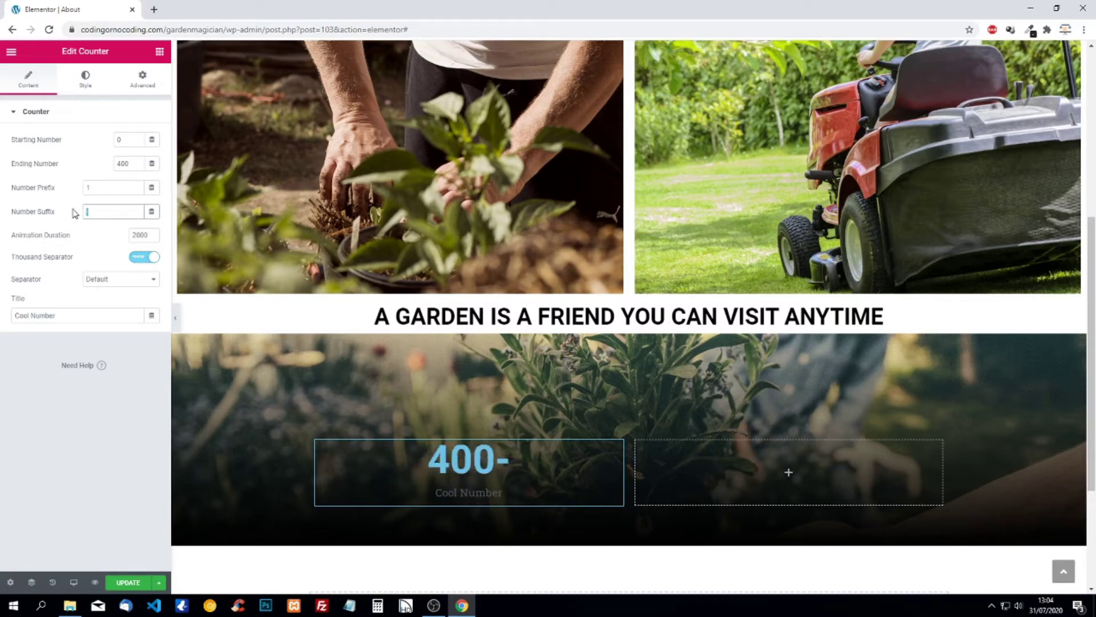
text(%)
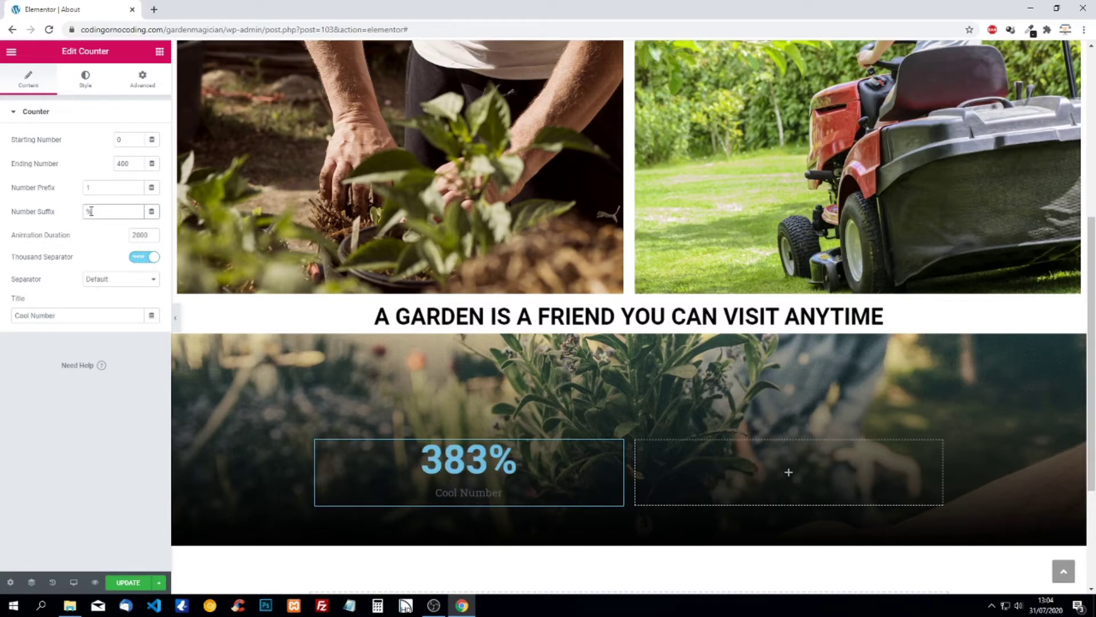
key(BackSpace)
text(+)
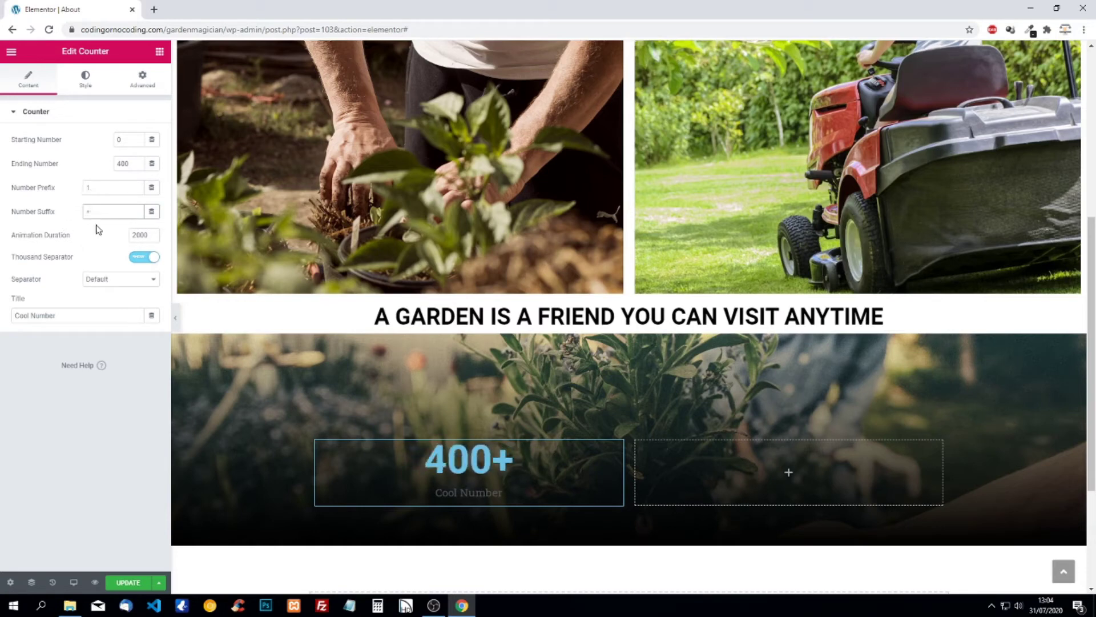
Step: Replace the counter's title with "Projects done"
drag(78, 314, 3, 325)
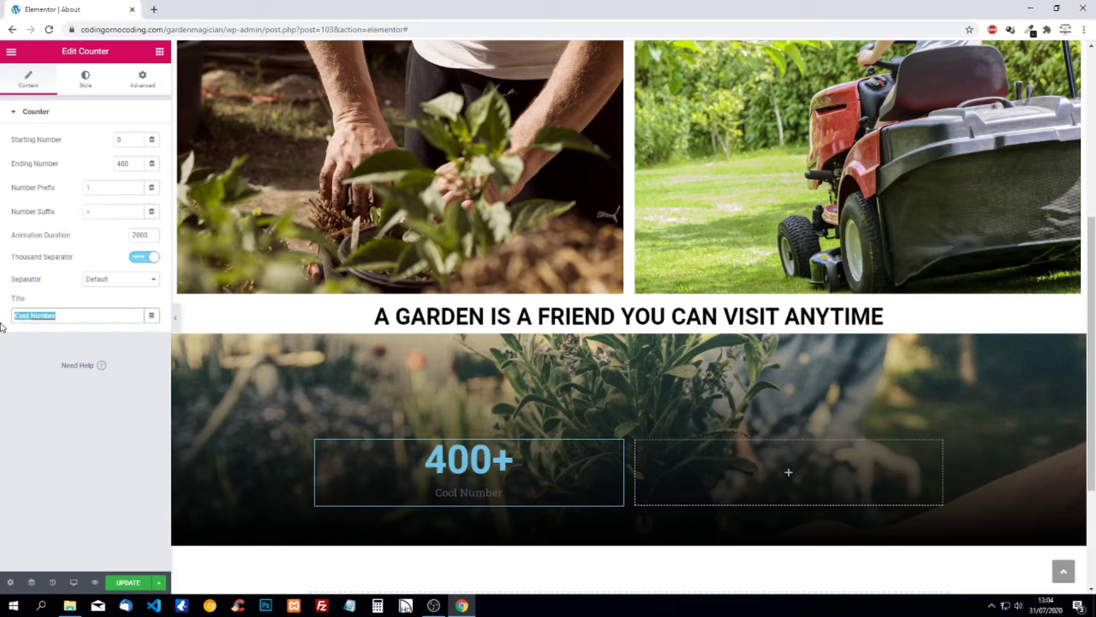
text(Proje)
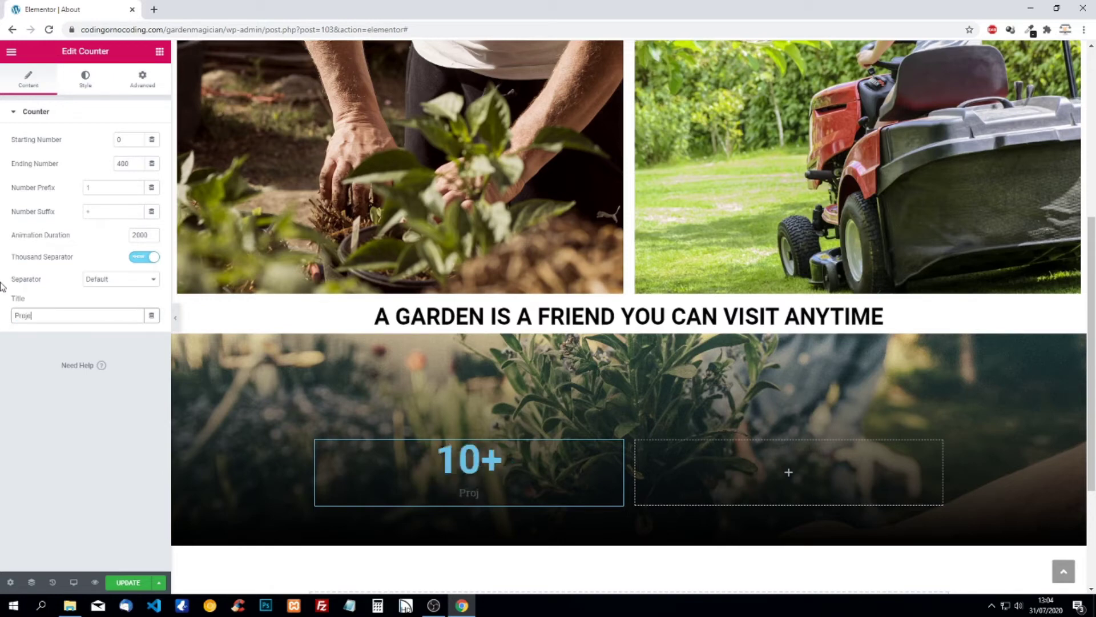
text(cts done)
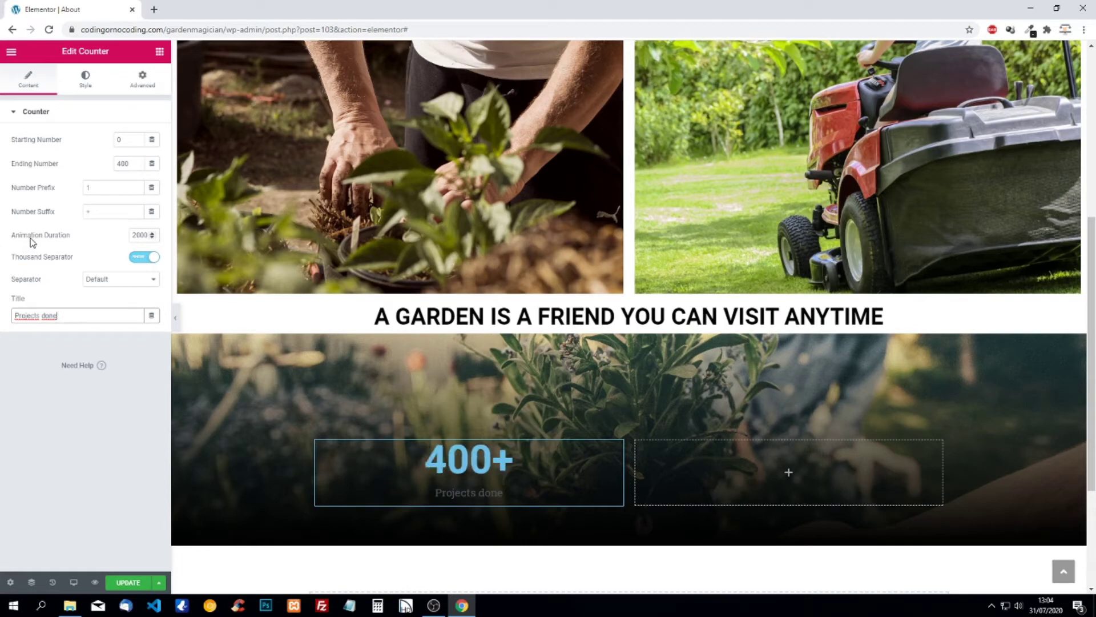
Step: Set the text color of the counter's number to #8cc100
click(85, 85)
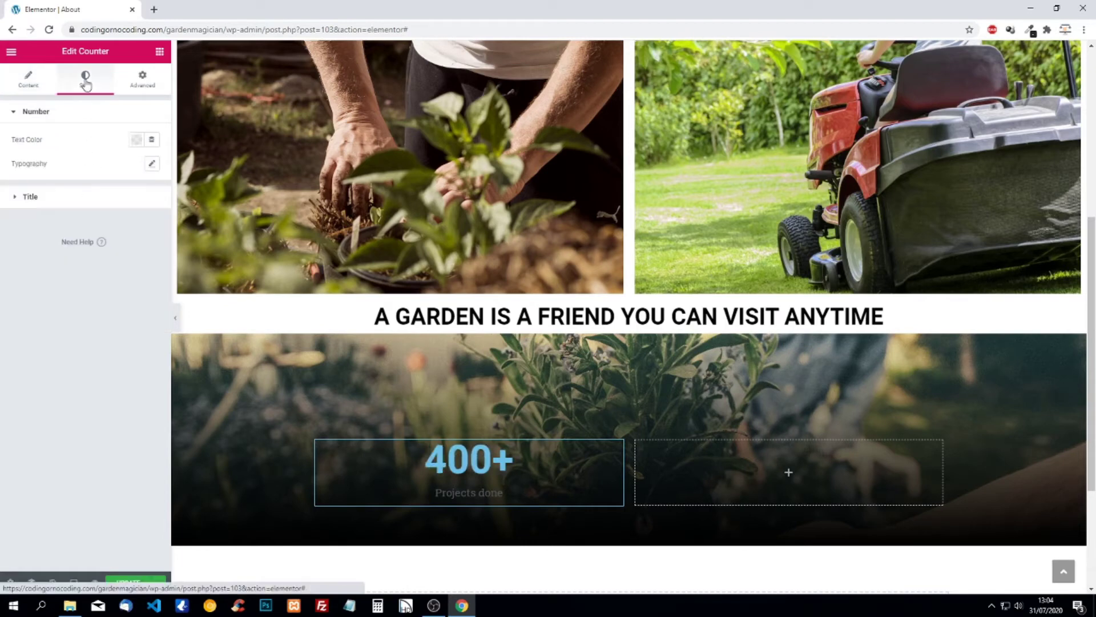
click(137, 140)
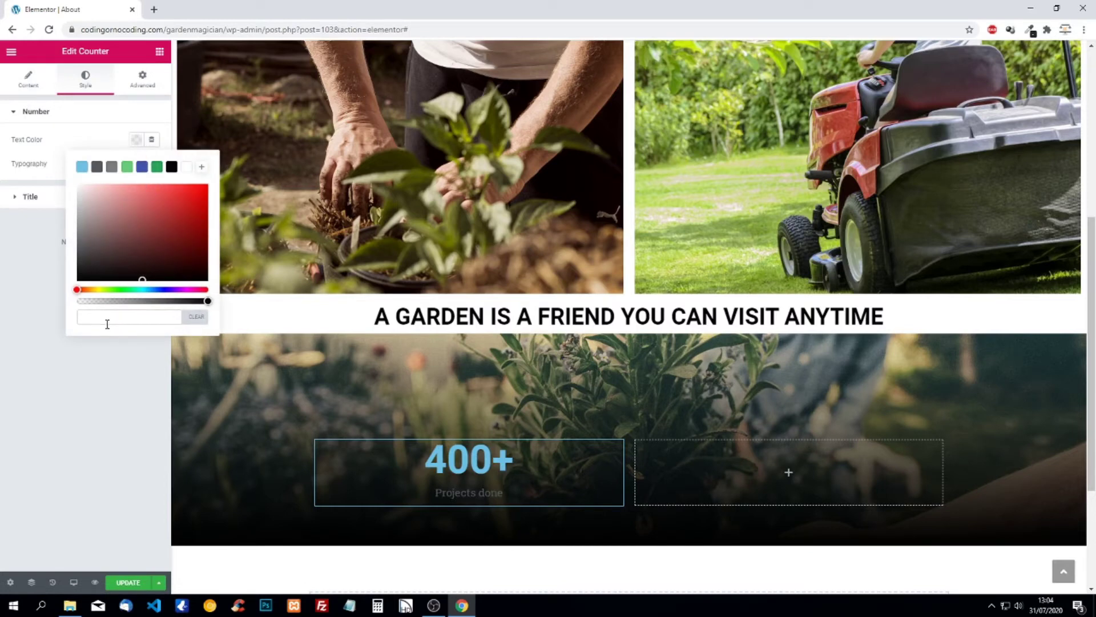
click(142, 312)
text(#8cc100)
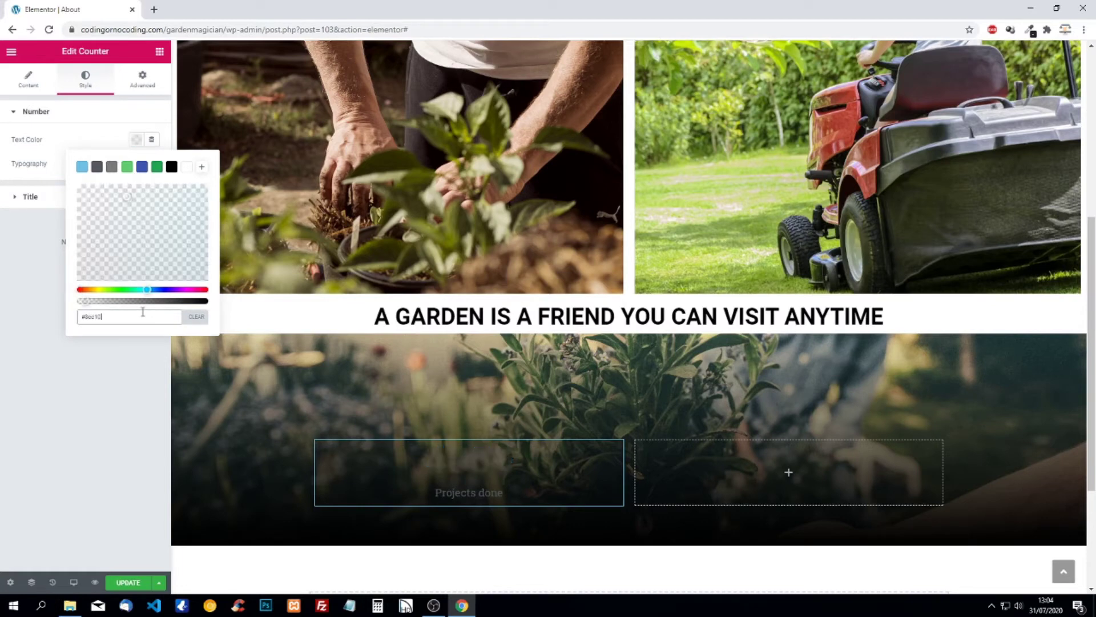
click(113, 379)
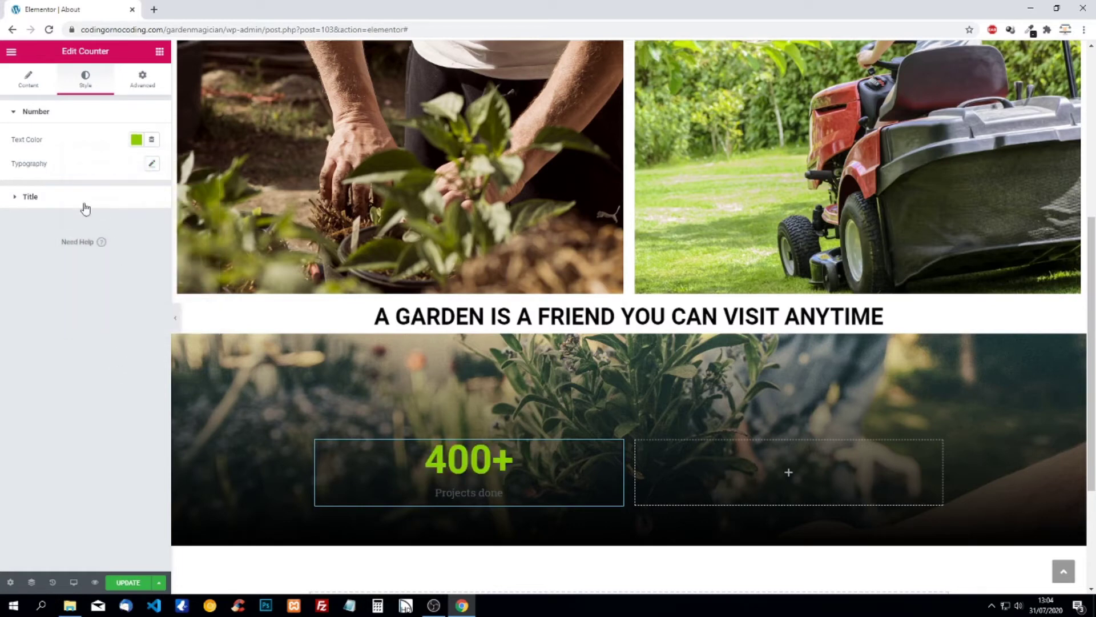
Step: Style the counter's title with white text and the Poppins font family
click(27, 197)
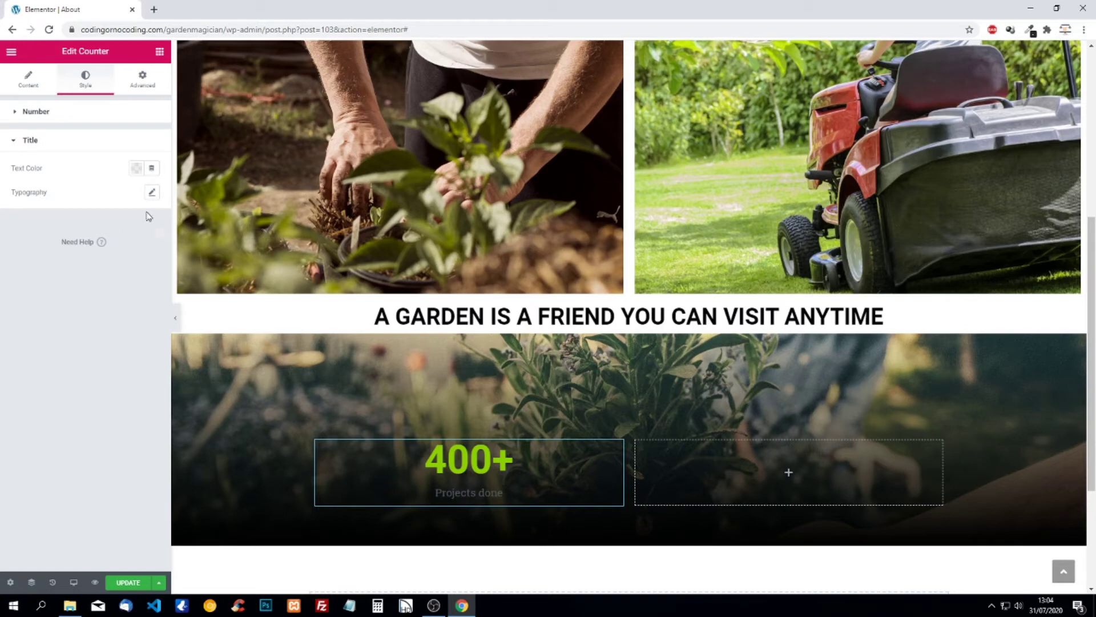
click(137, 169)
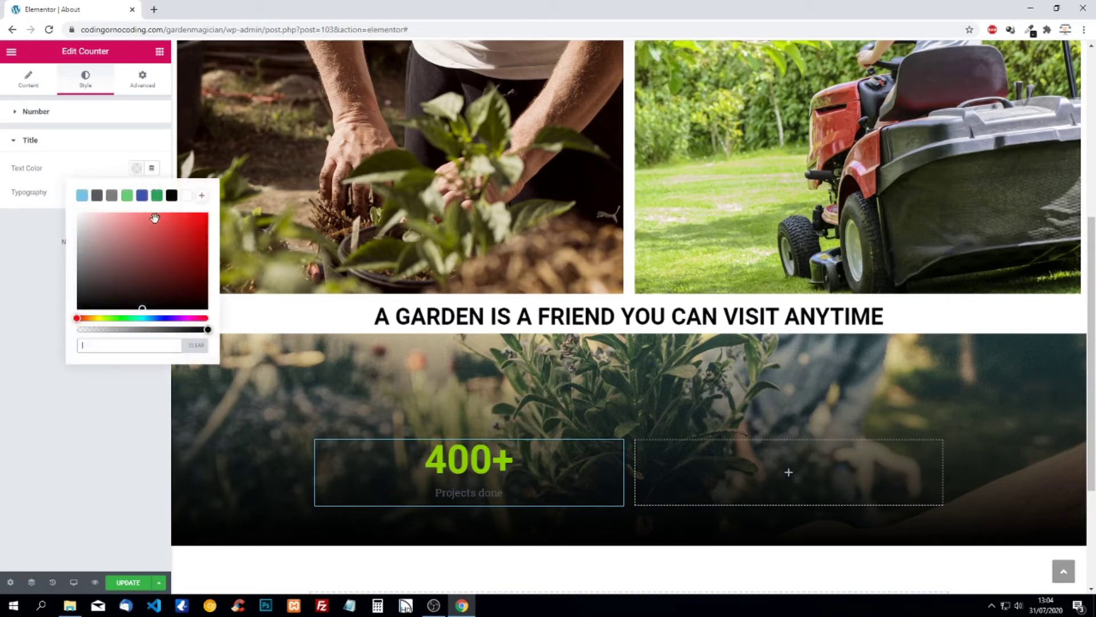
click(186, 196)
click(40, 285)
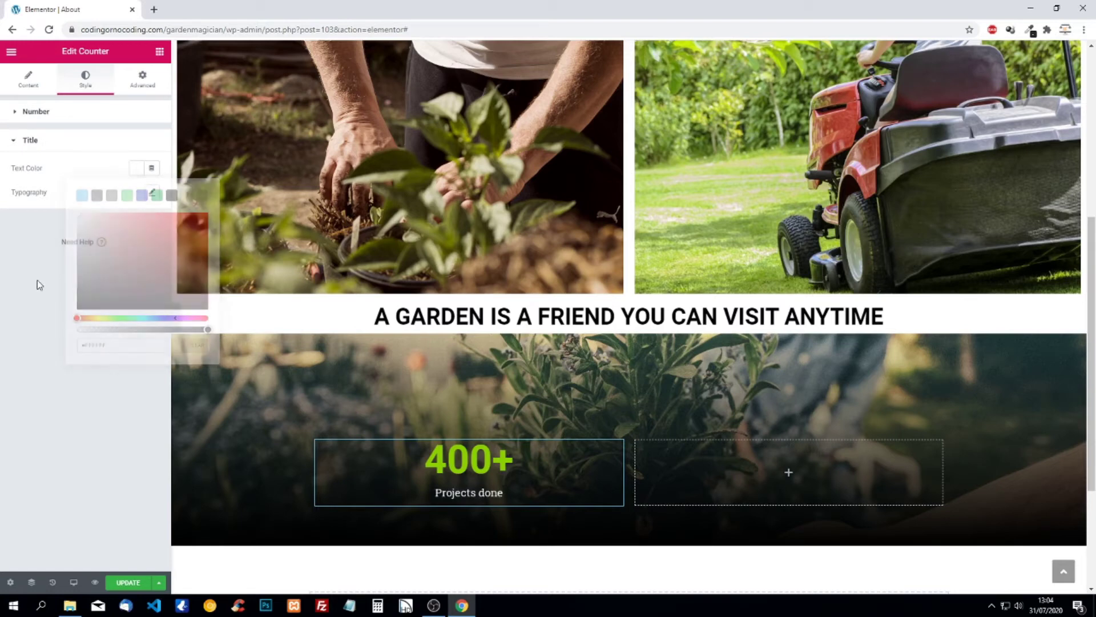
click(152, 194)
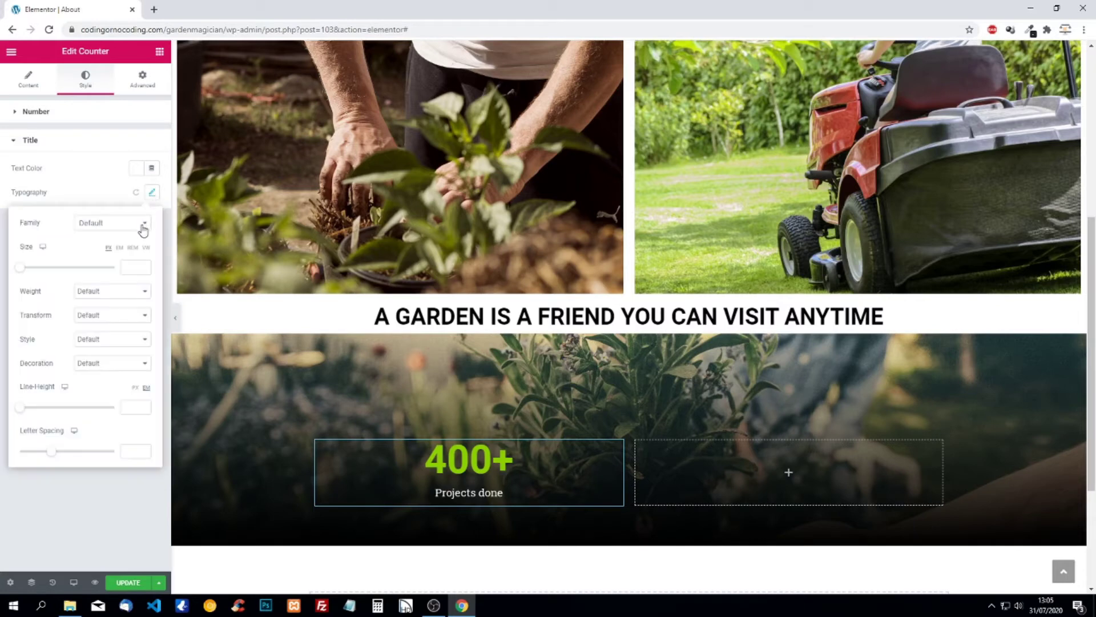
click(125, 224)
text(pop)
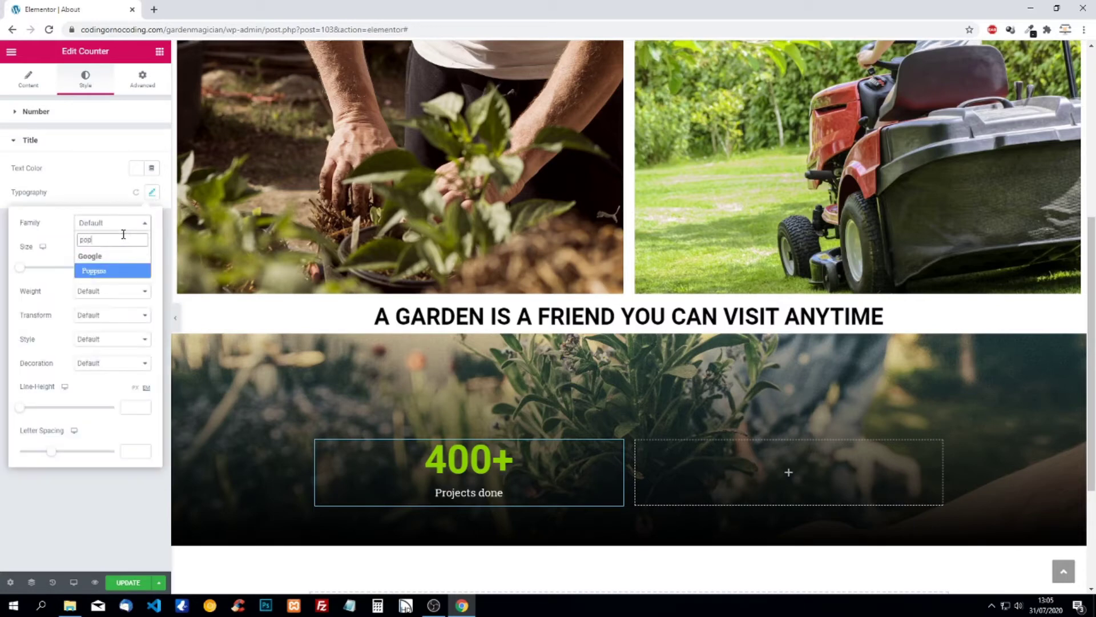
click(111, 272)
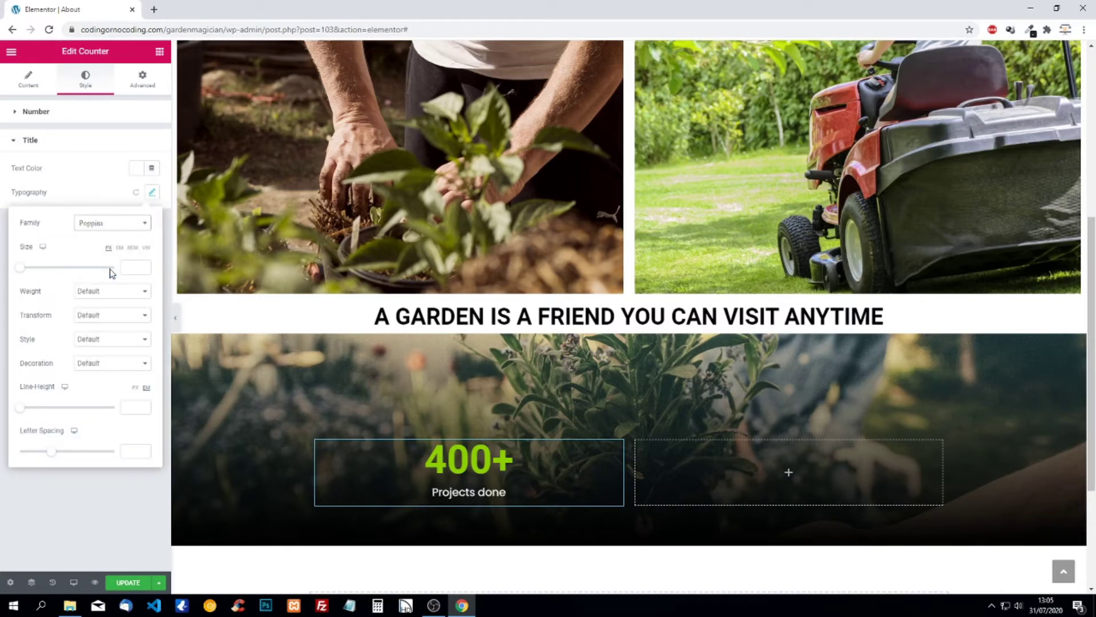
click(74, 183)
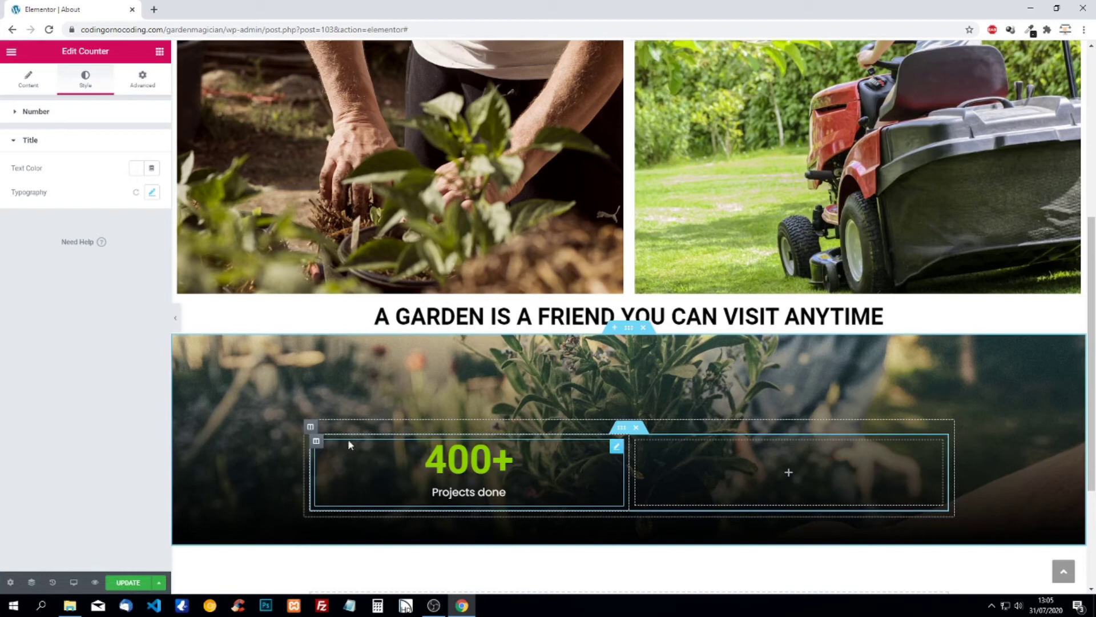
Step: Duplicate the counter's column until the inner section holds four counters, and delete the empty column
right_click(316, 441)
click(357, 495)
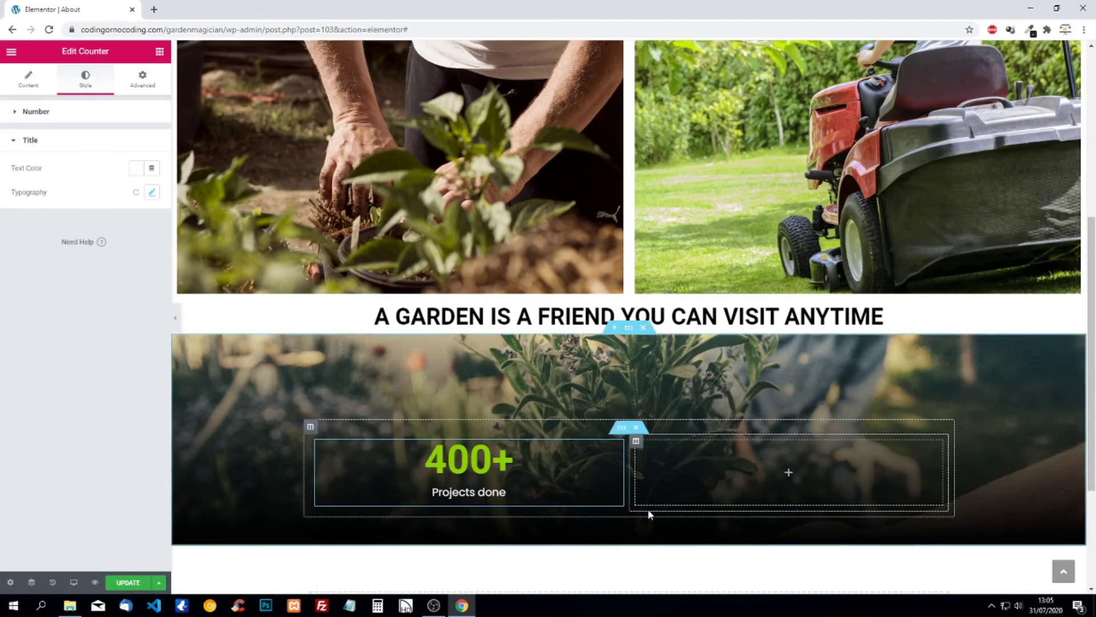
right_click(677, 460)
click(709, 507)
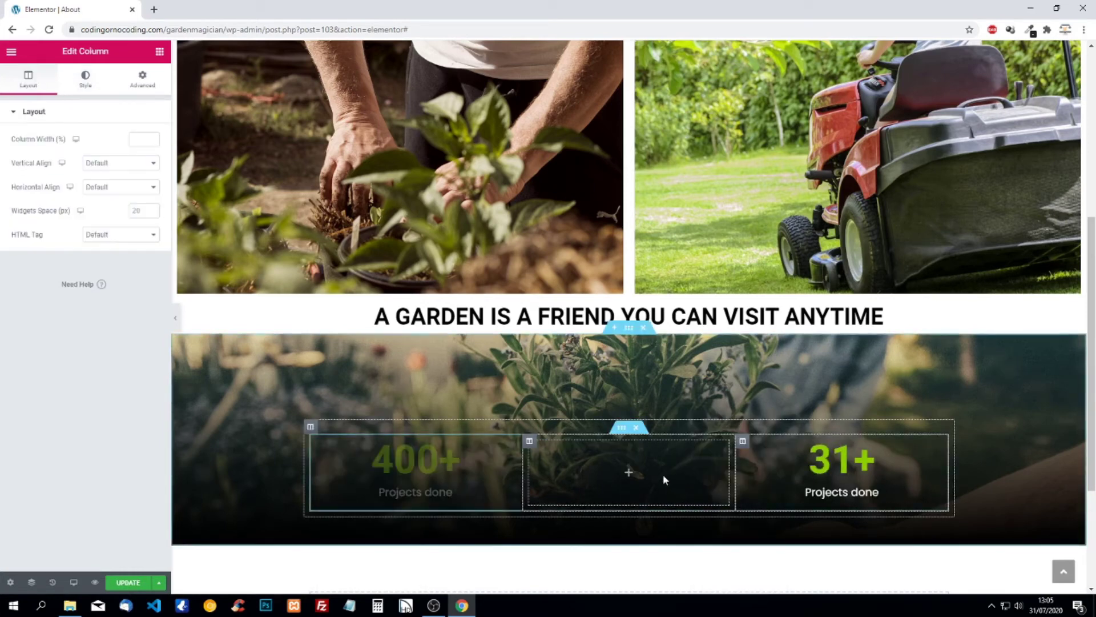
right_click(662, 474)
click(678, 502)
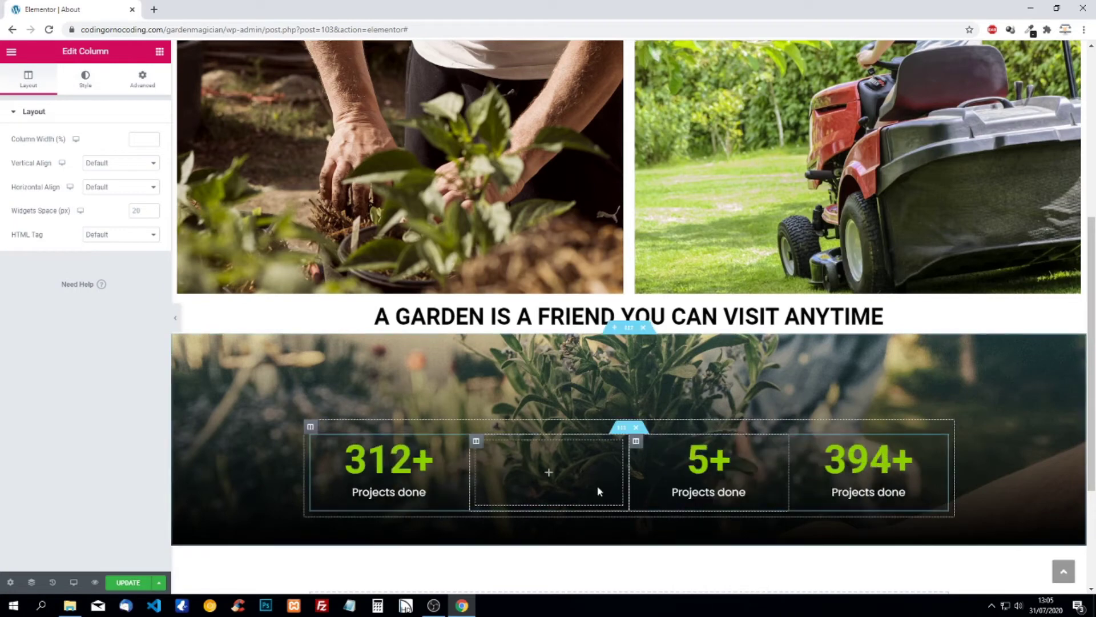
right_click(522, 464)
click(527, 501)
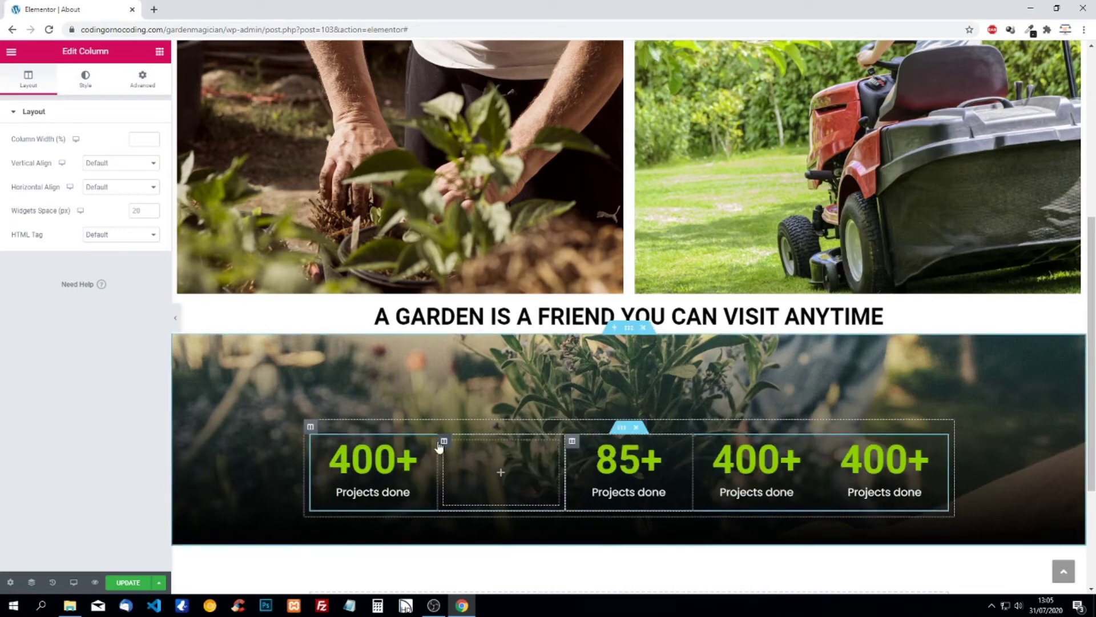
right_click(445, 462)
click(483, 583)
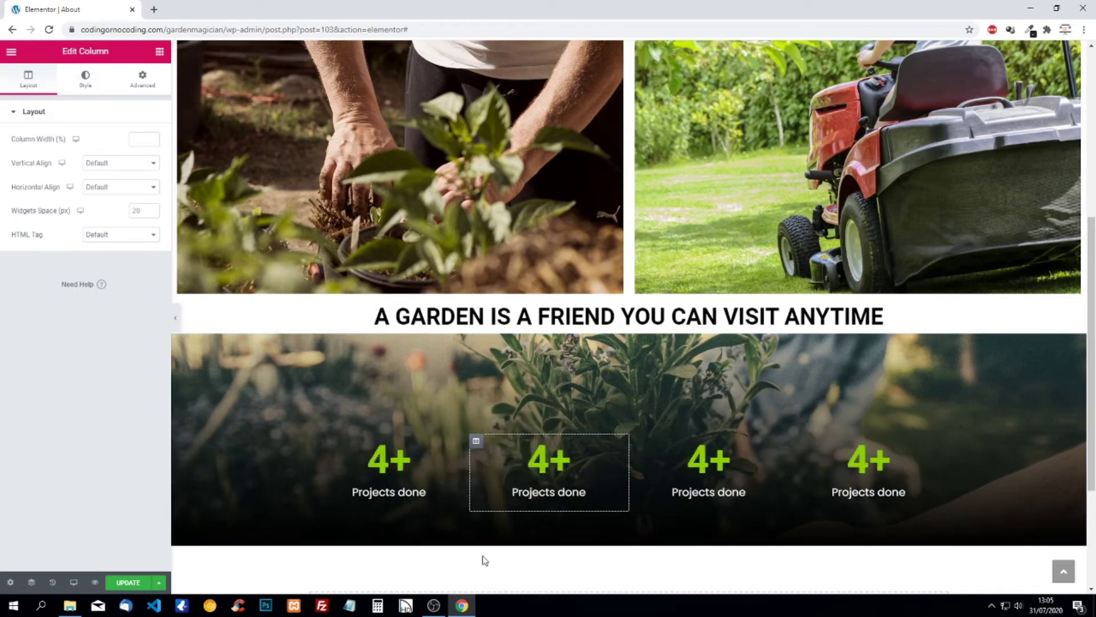
Step: Change the second counter's ending number to 657, remove its suffix and title it "Happy Clients"
click(541, 455)
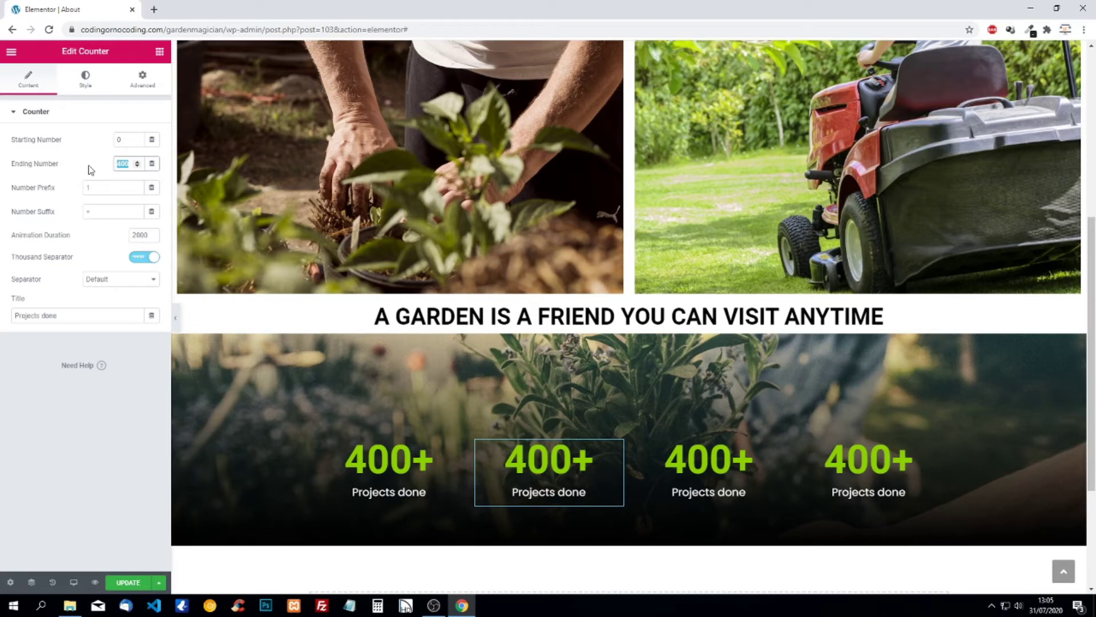
text(657)
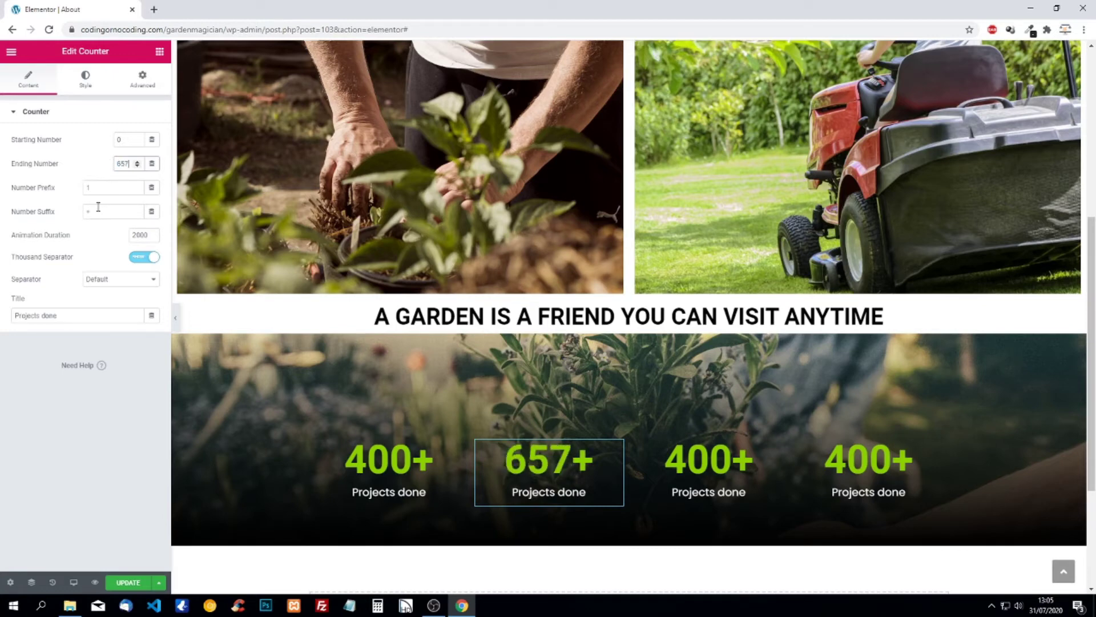
click(45, 212)
key(BackSpace)
drag(91, 315, 5, 318)
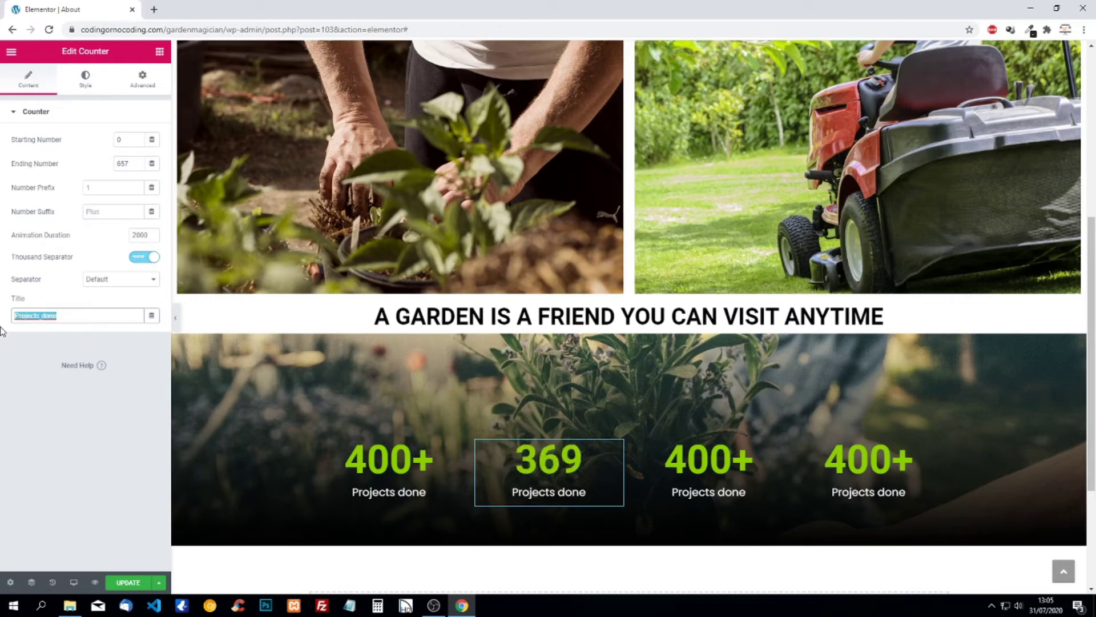
text(Ha)
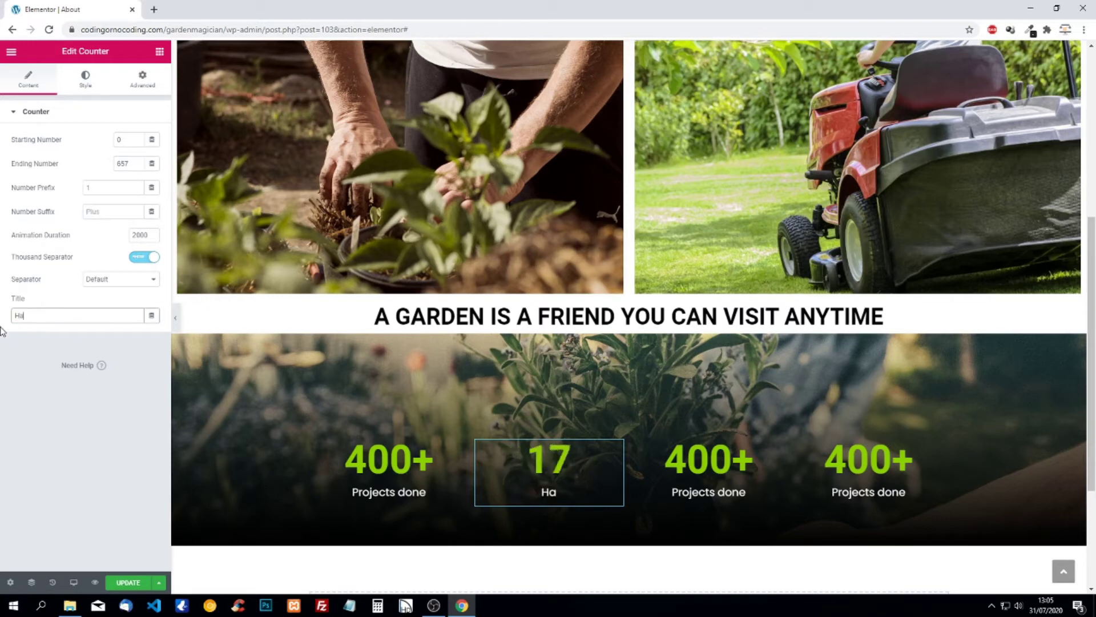
text(ppy Clients)
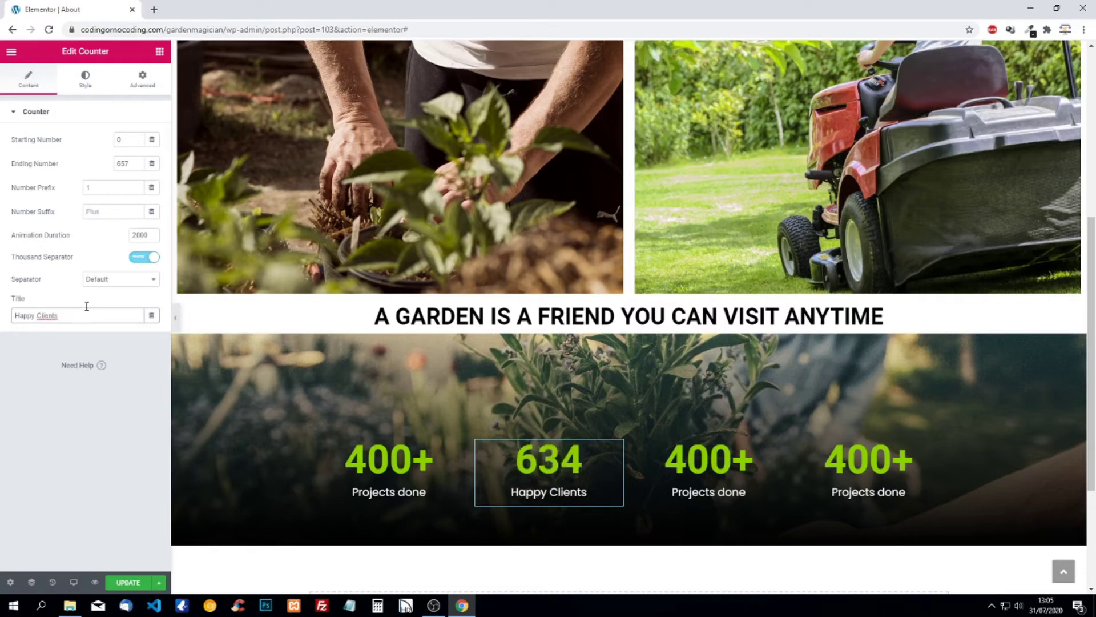
Step: Change the third counter's ending number to 2378, remove its suffix and title it "Plant Types"
click(777, 447)
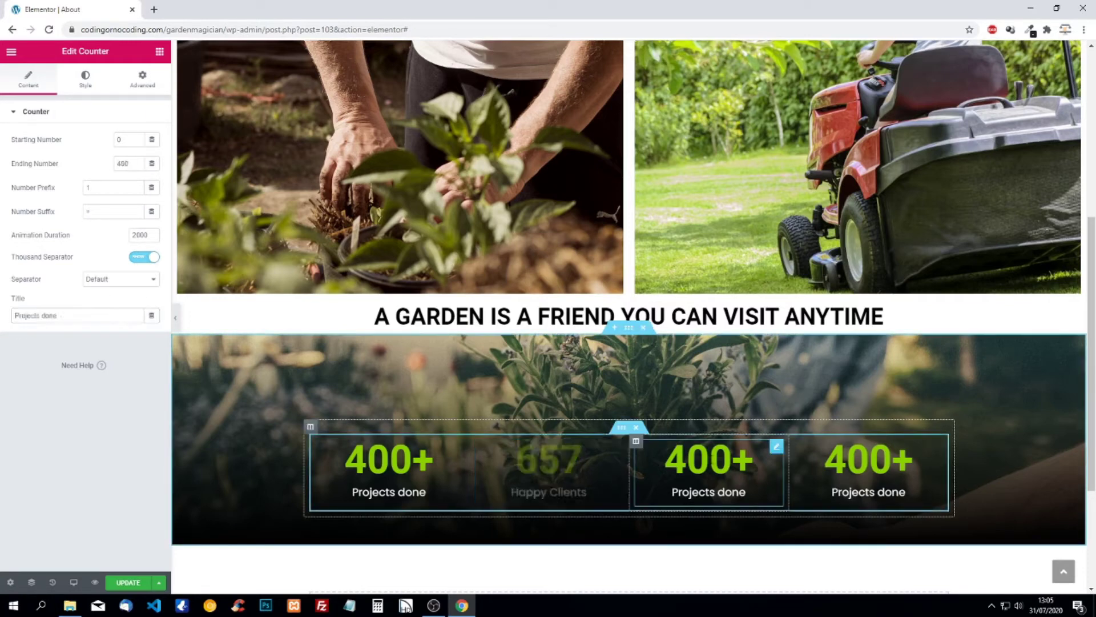
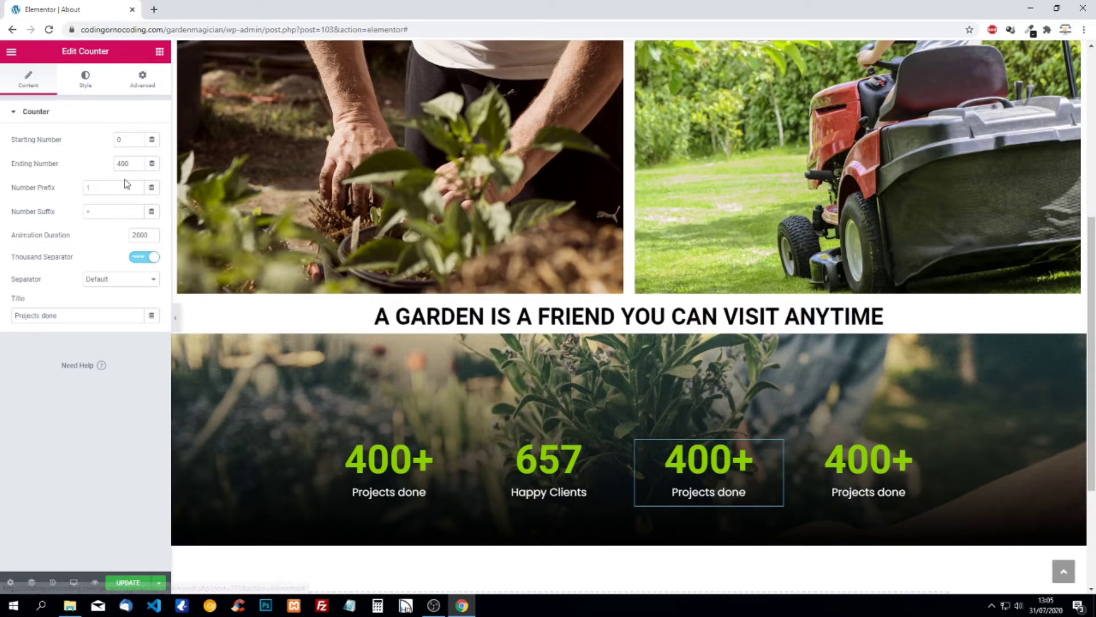
click(132, 166)
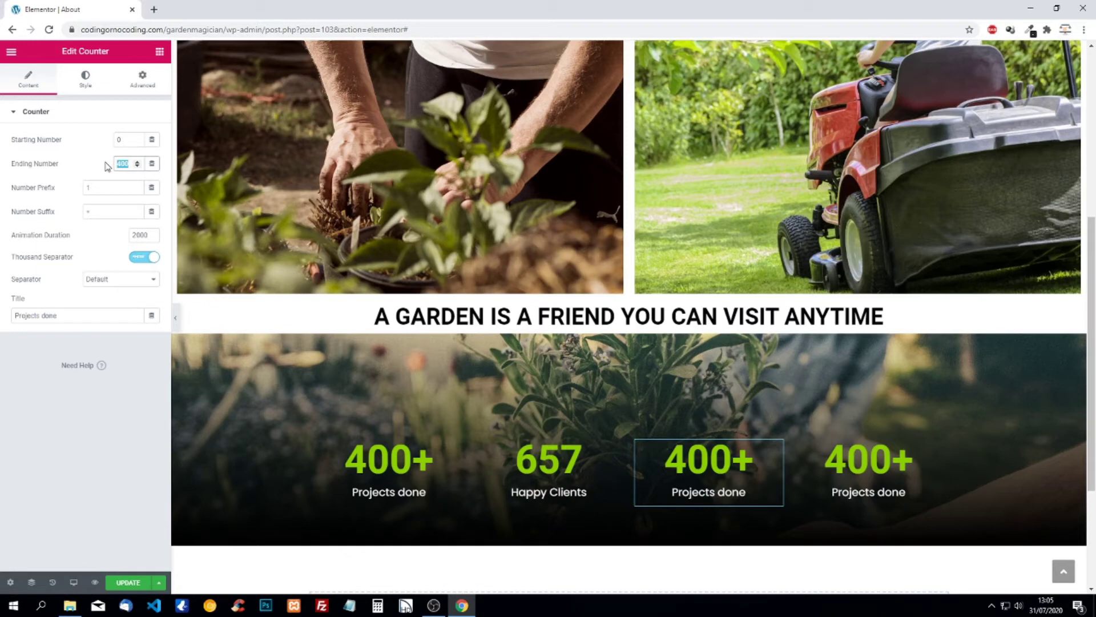
text(2378)
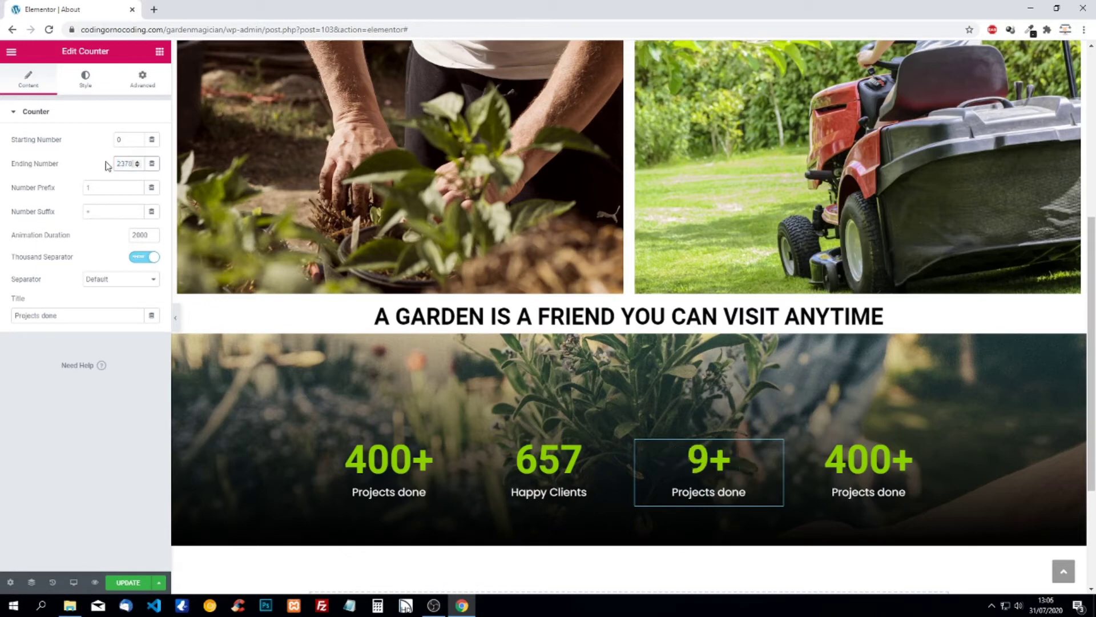
click(88, 213)
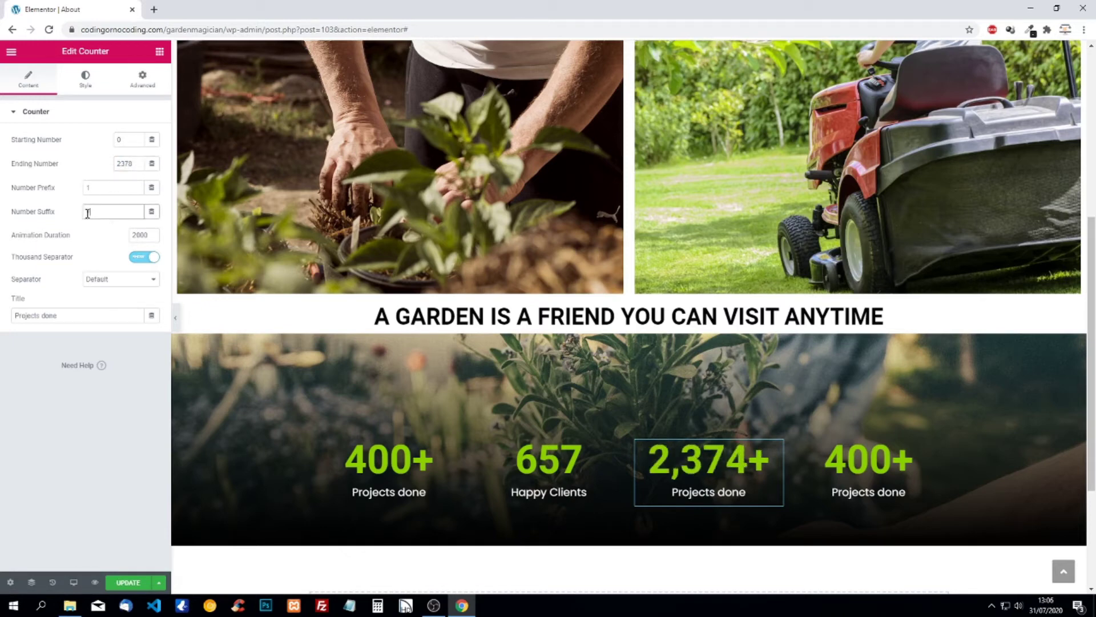
key(BackSpace)
drag(60, 315, 1, 329)
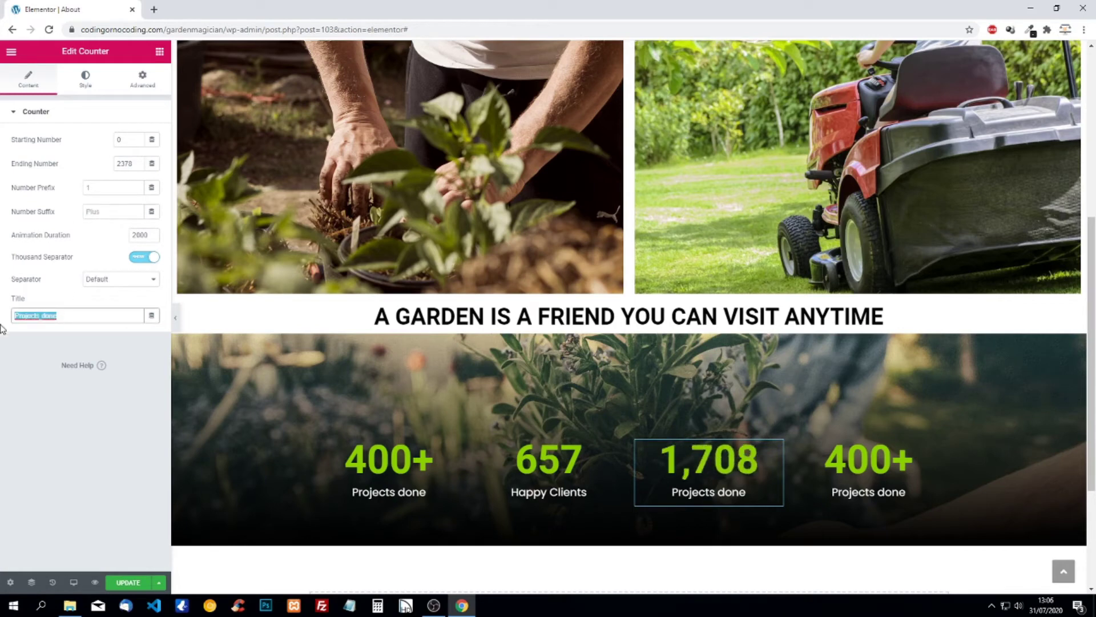
text(Plant t)
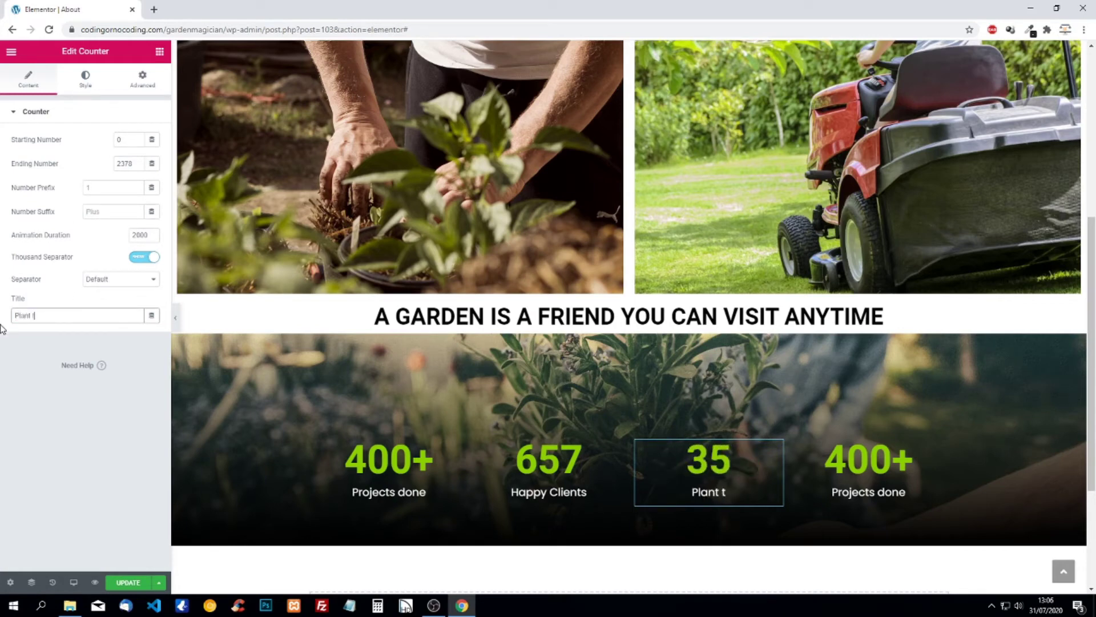
key(BackSpace)
text(Types)
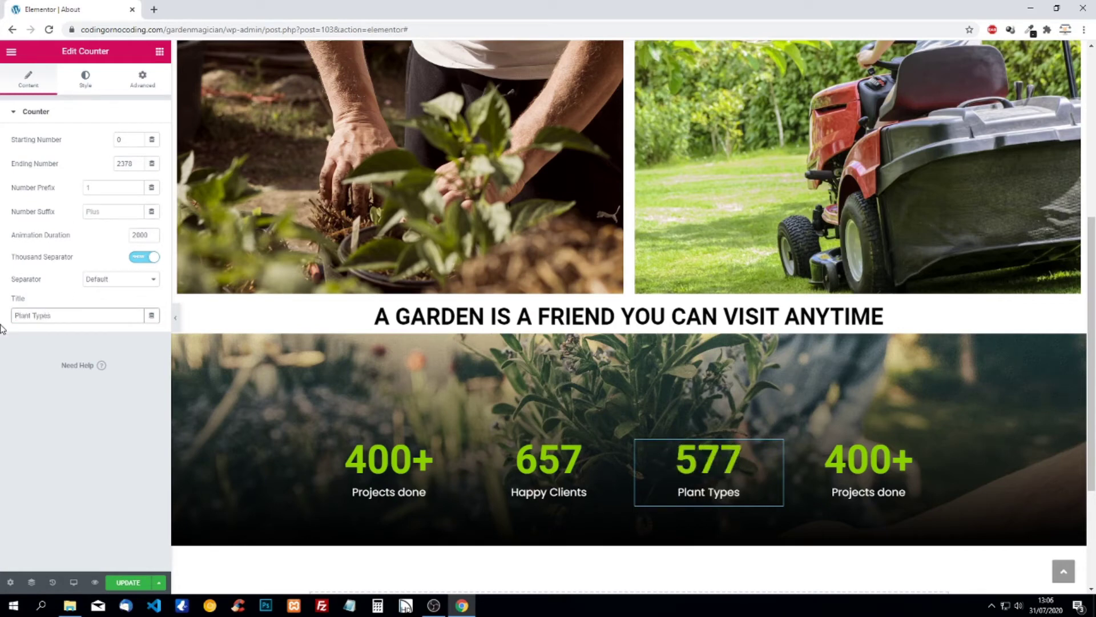
Step: Title the fourth counter "Trees Planted", set its ending number to 547 and remove its suffix
click(859, 479)
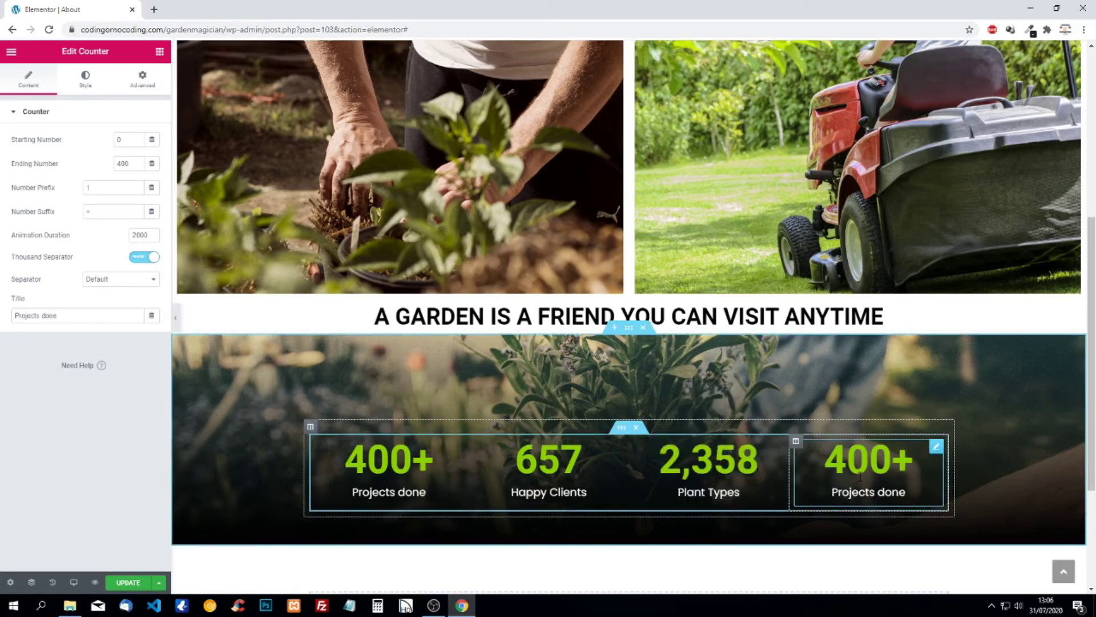
drag(80, 315, 1, 324)
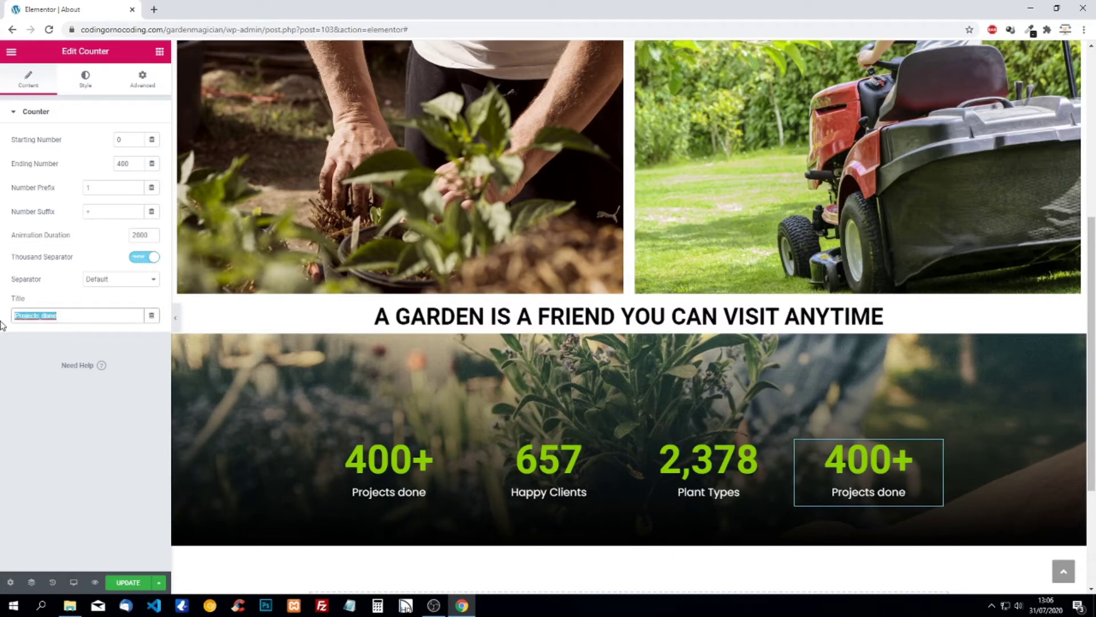
text(Tress)
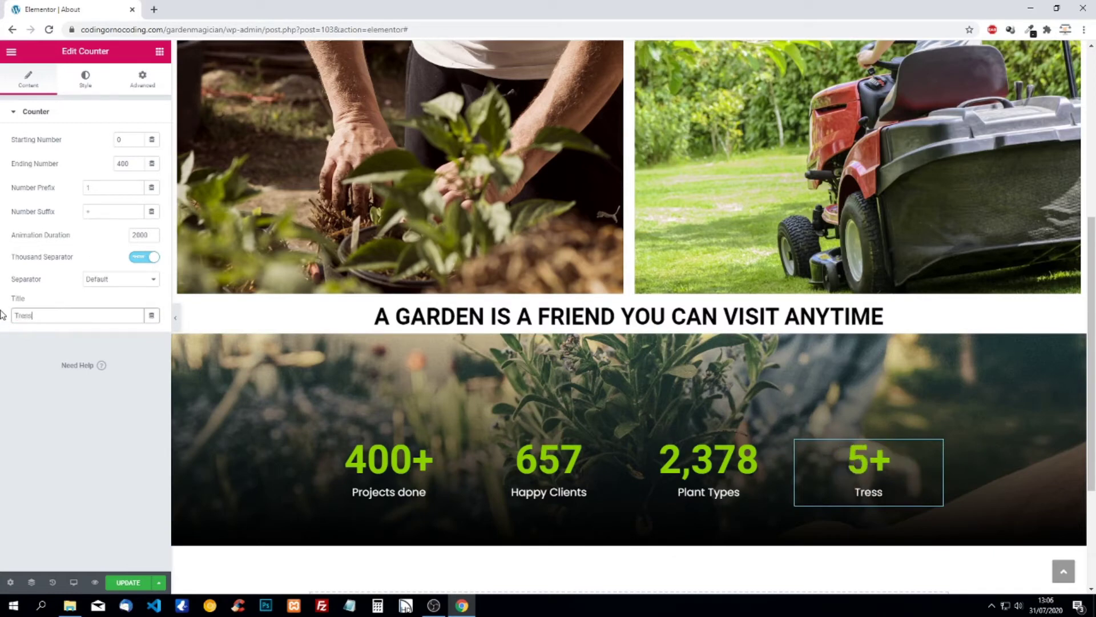
key(BackSpace)
key(BackSpace)
text(es Planted)
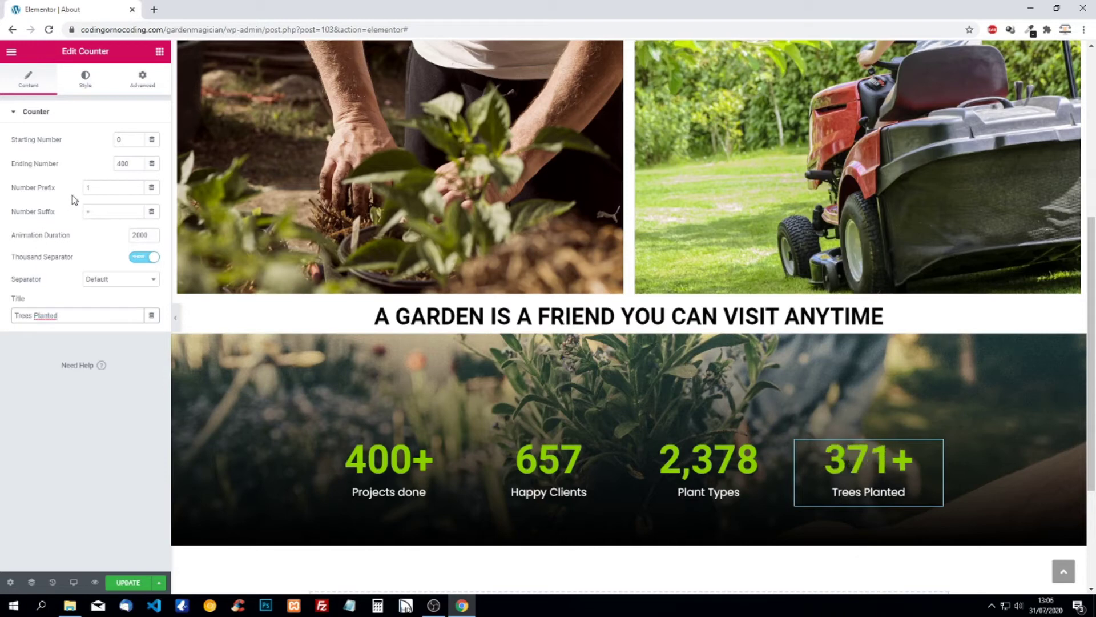
drag(129, 162, 86, 163)
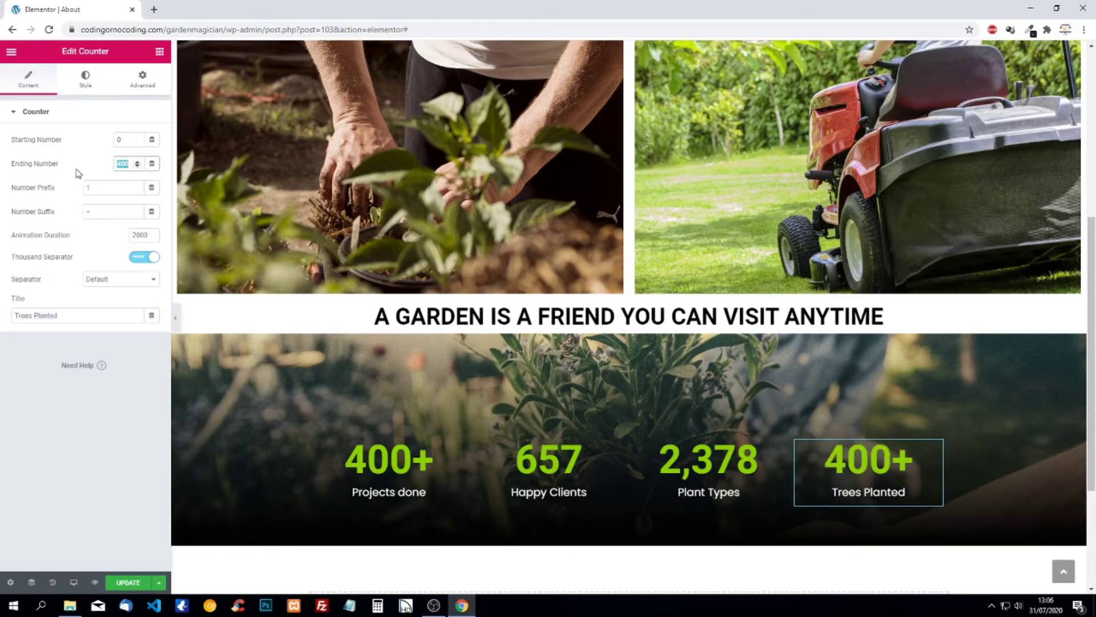
text(547)
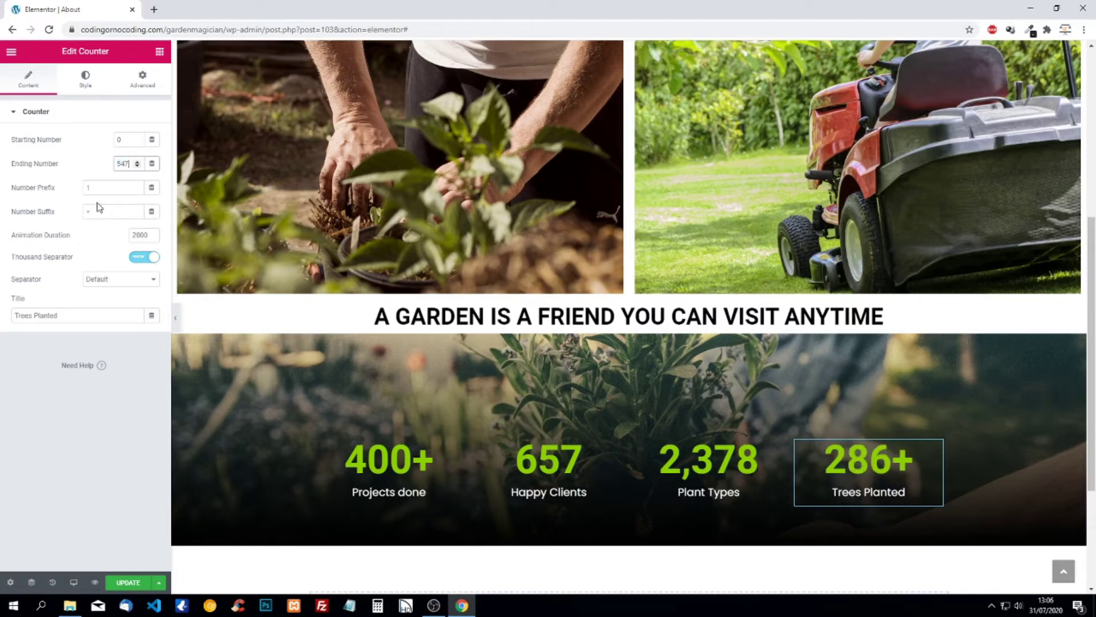
drag(93, 211, 74, 211)
key(BackSpace)
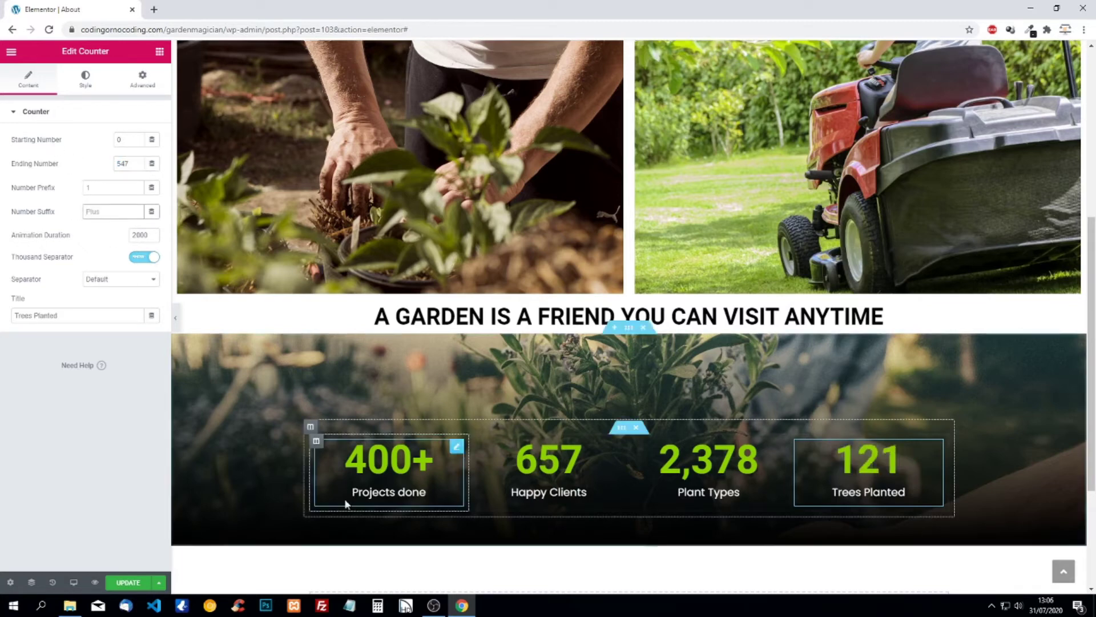
Step: Capitalize the second word of the first counter's title so it reads "Projects Done"
click(85, 78)
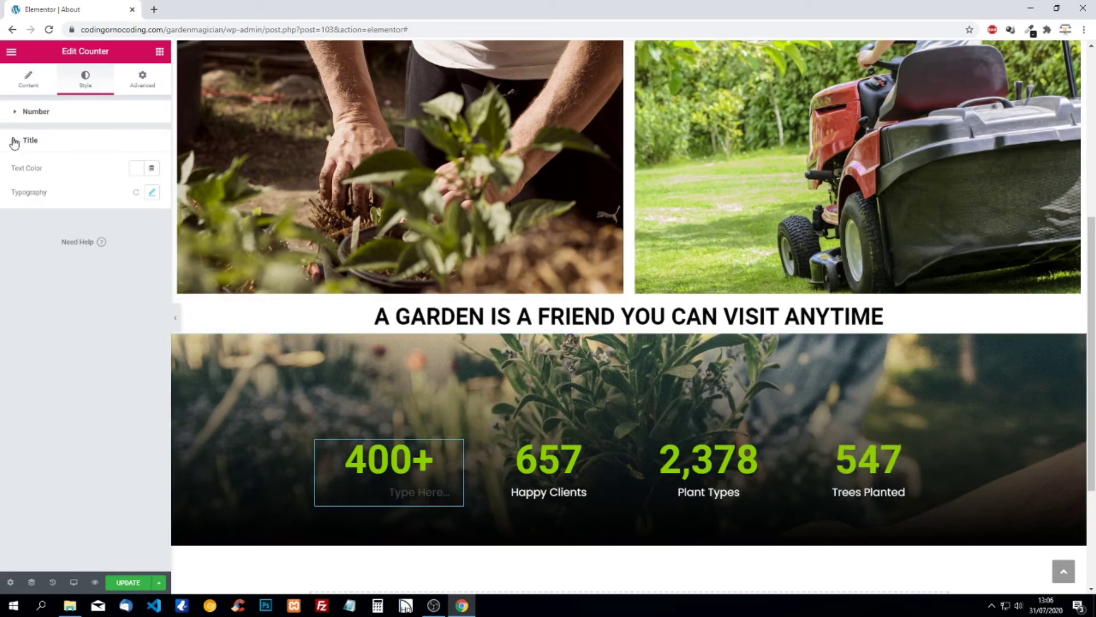
click(26, 86)
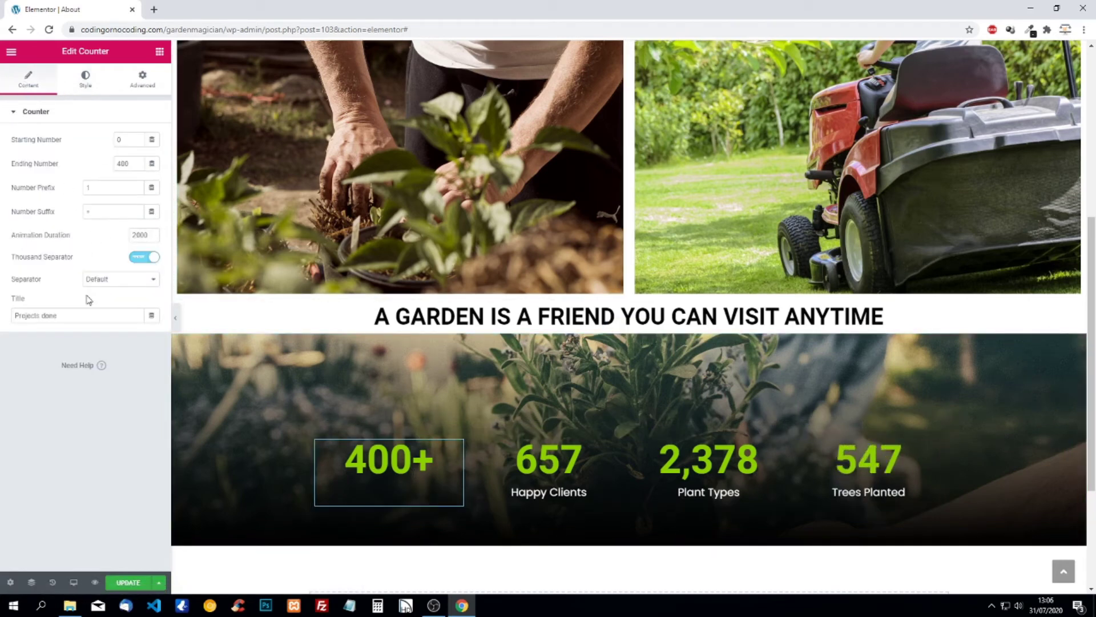
click(43, 315)
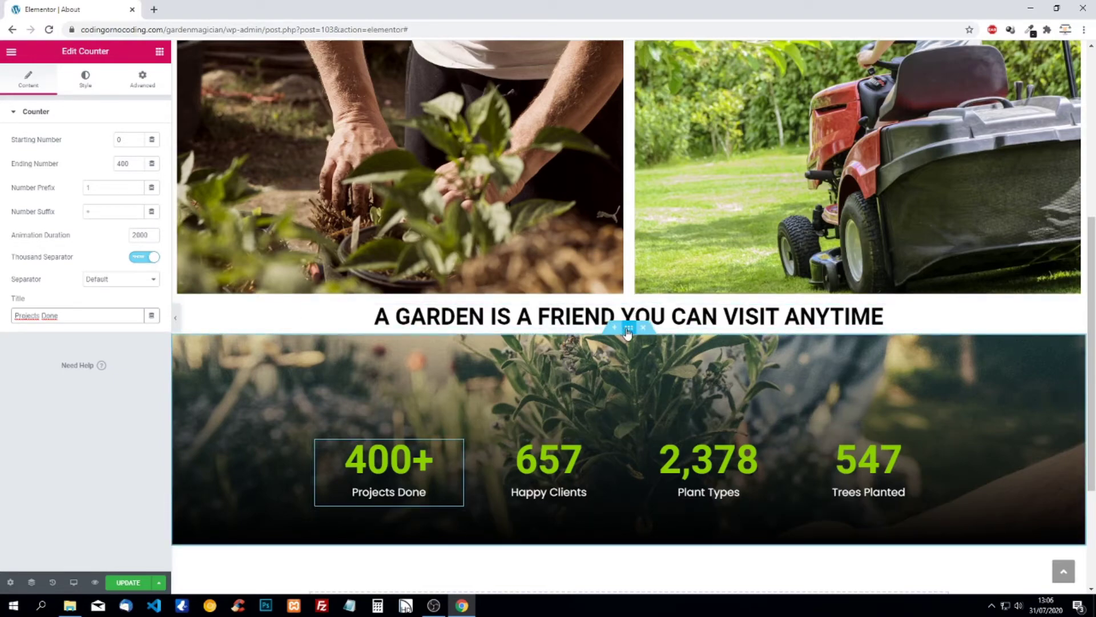
Step: Set the top padding of the image-backed counter section to 100 px
scroll(610, 354, up, 5)
scroll(600, 338, up, 1)
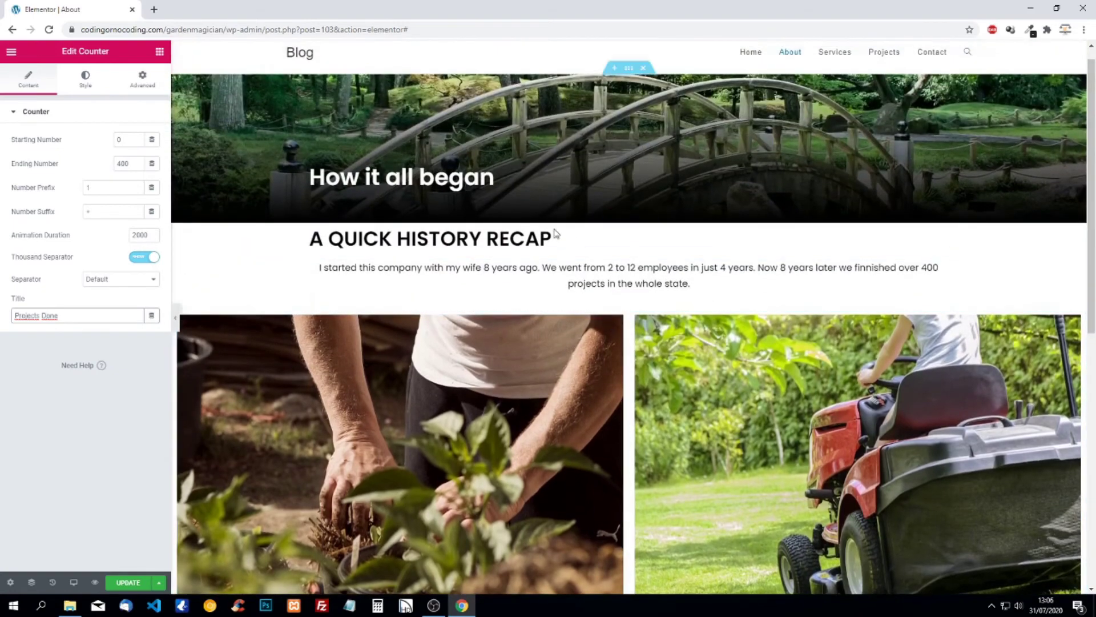
scroll(557, 255, down, 5)
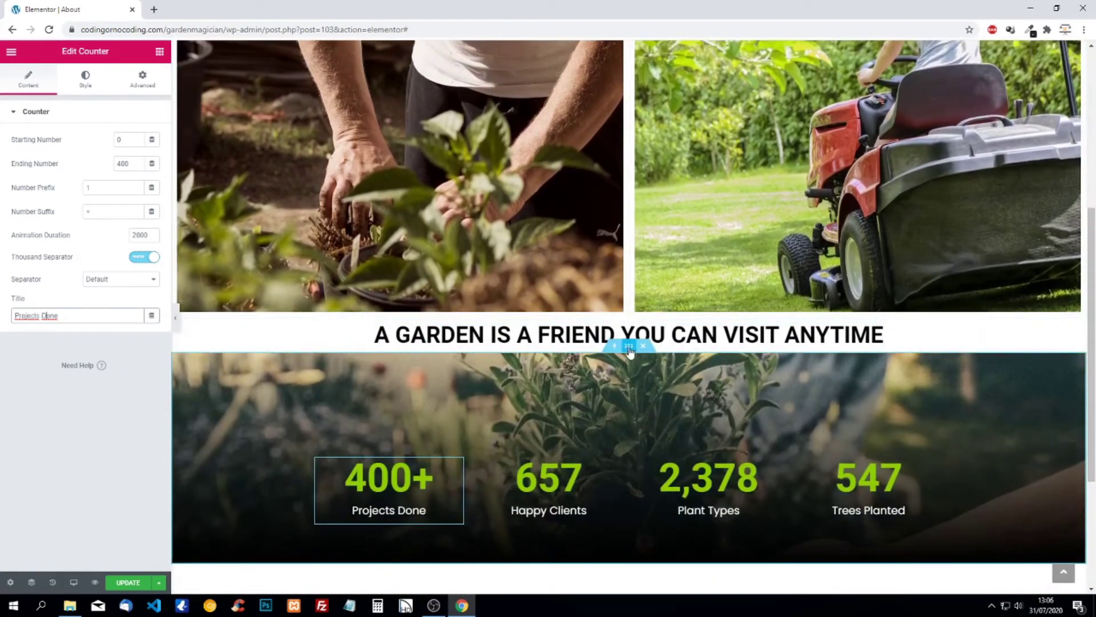
click(630, 350)
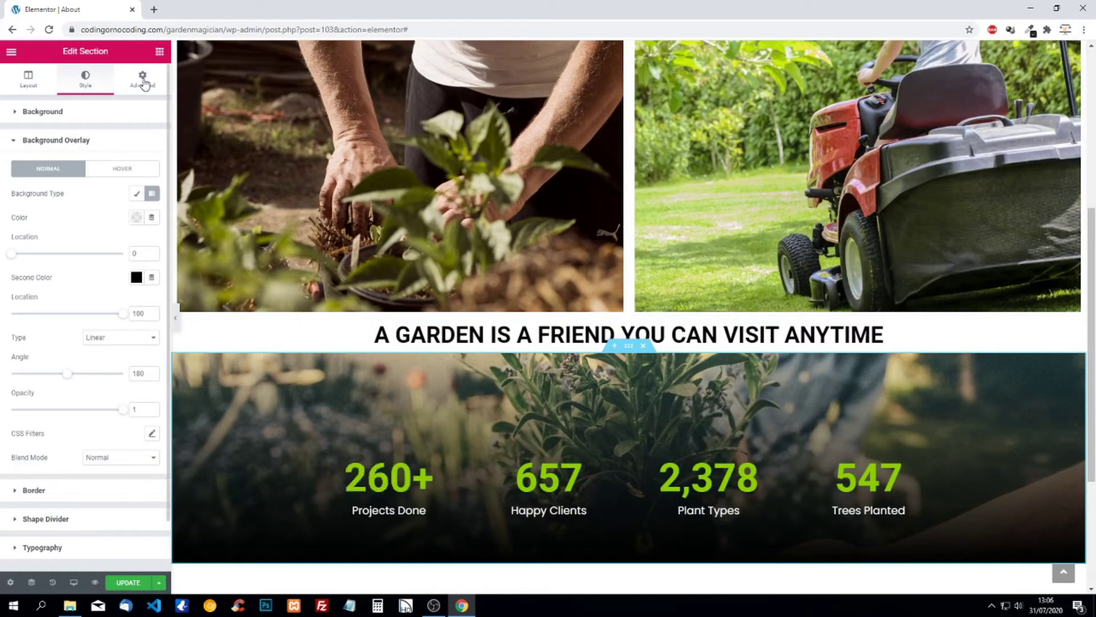
click(142, 81)
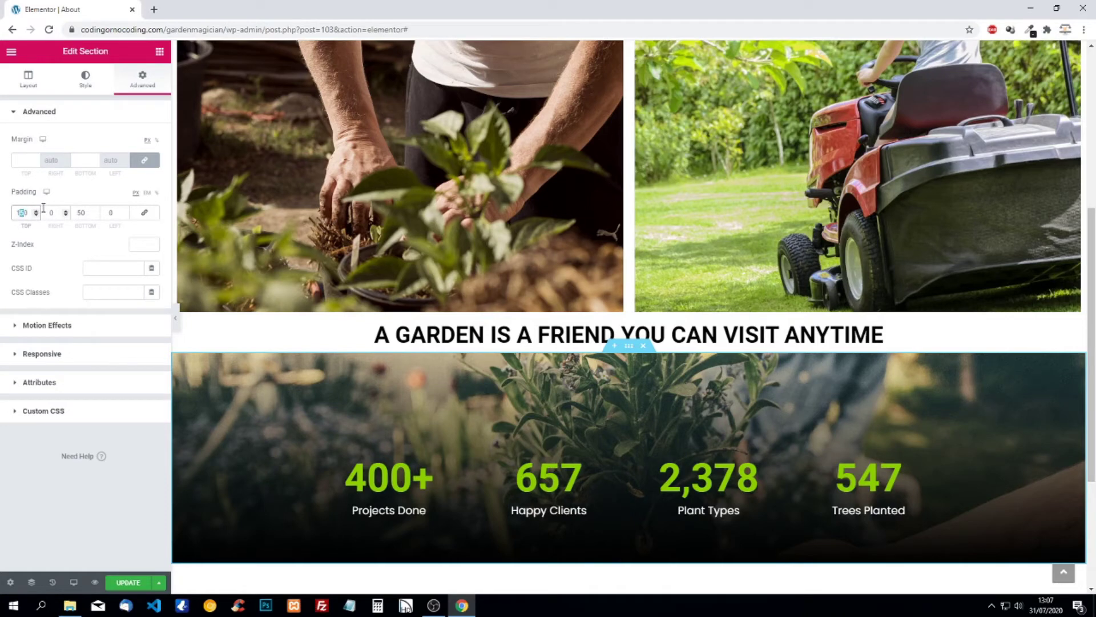
text(2)
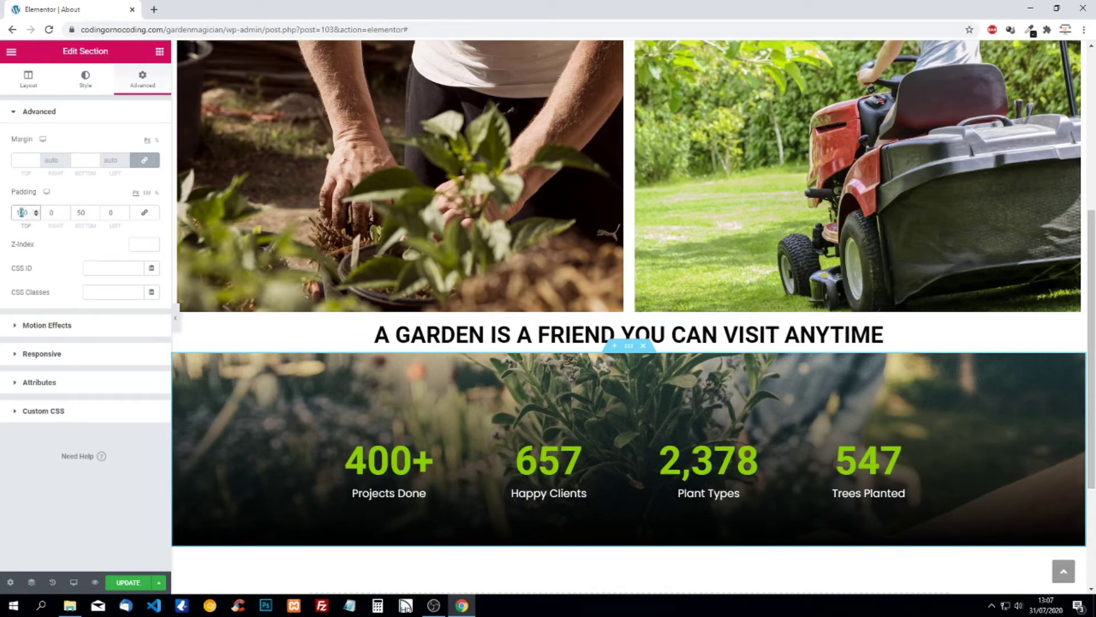
text(0)
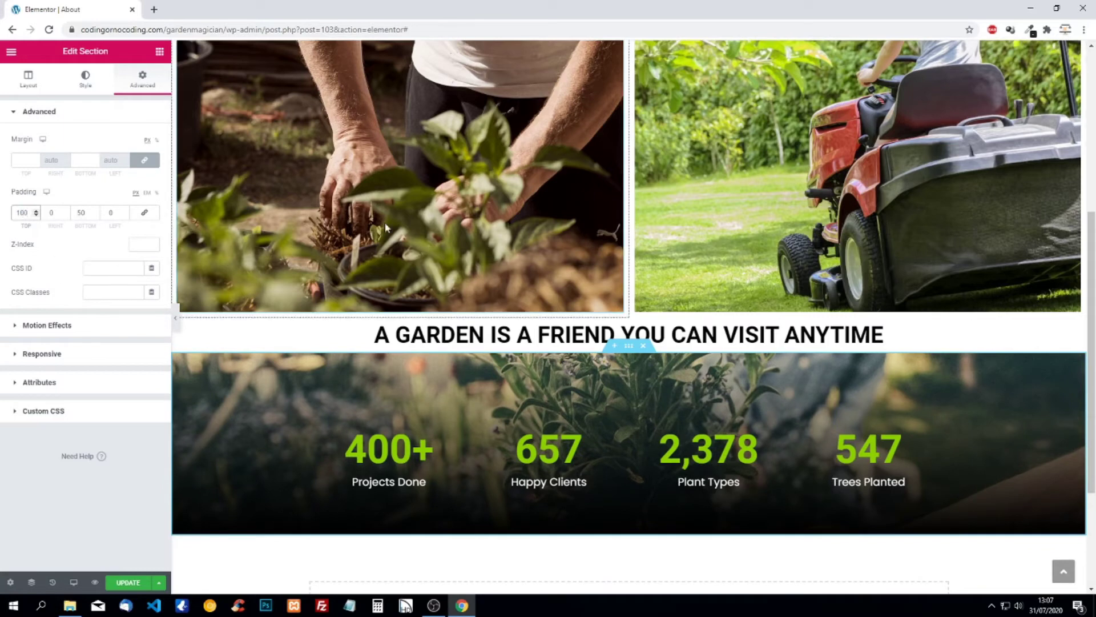
Step: Unlink the padding values of the "A garden is a friend you can visit anytime" heading and set top and bottom padding to 30 px
click(417, 326)
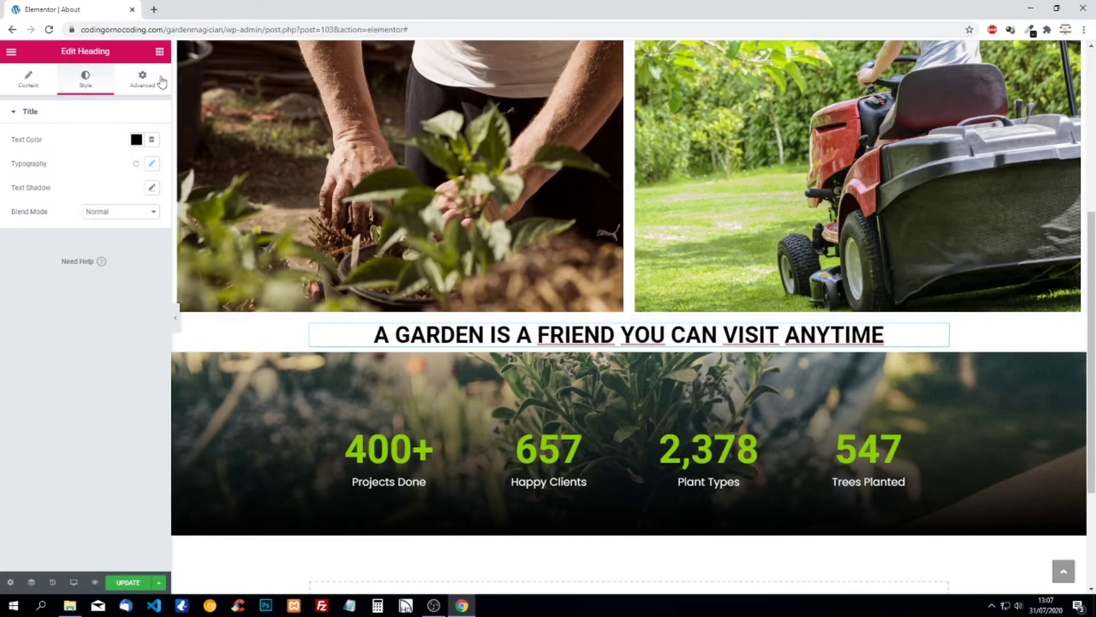
click(143, 78)
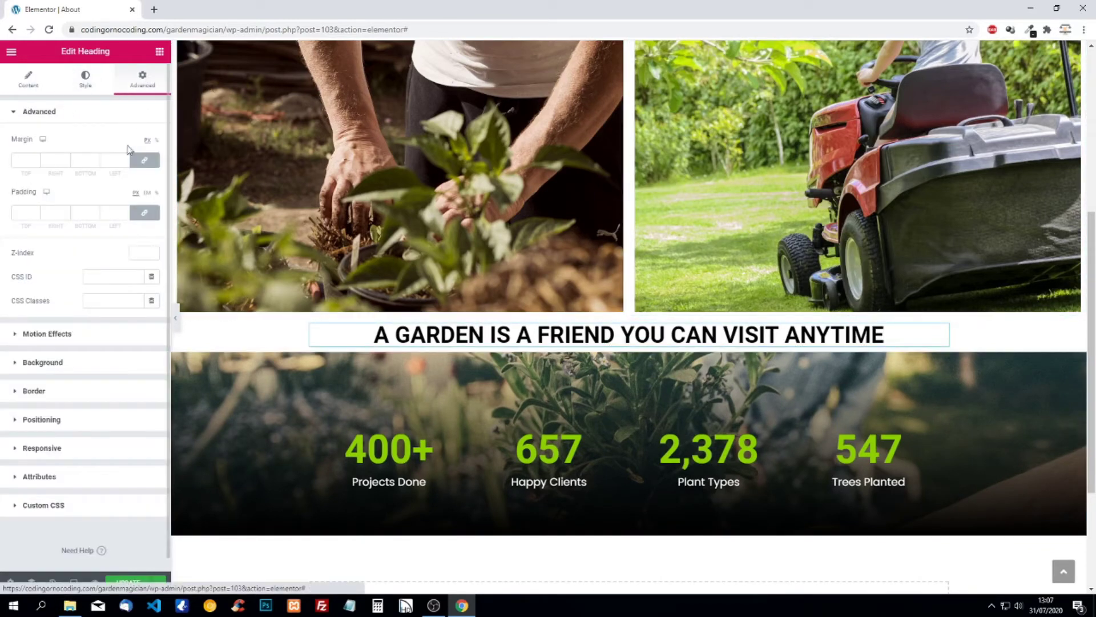
click(145, 212)
click(20, 213)
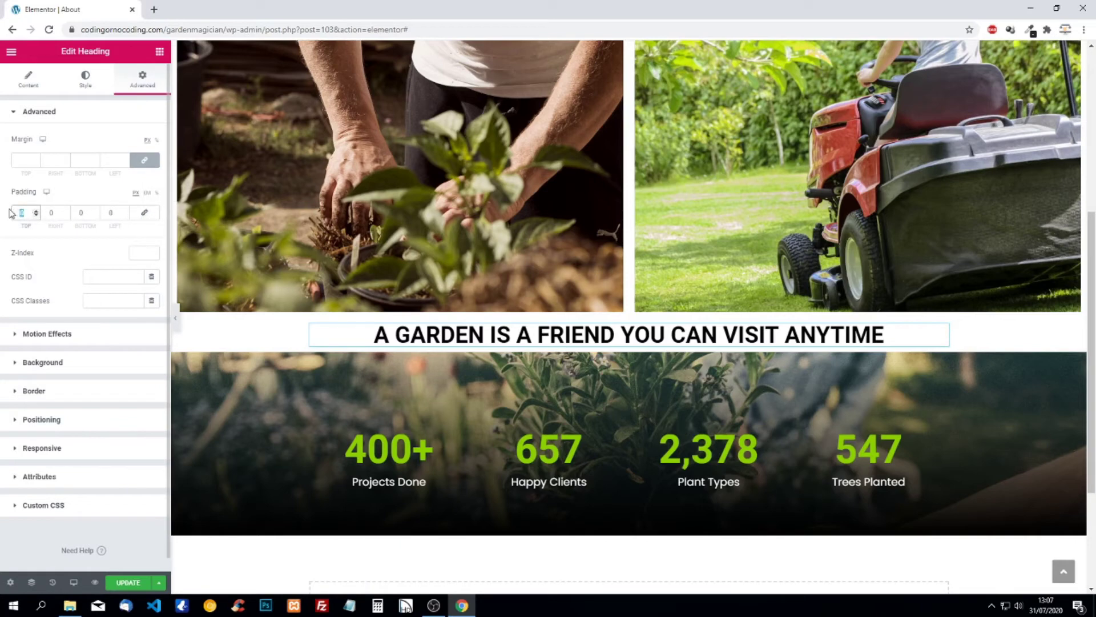
text(30)
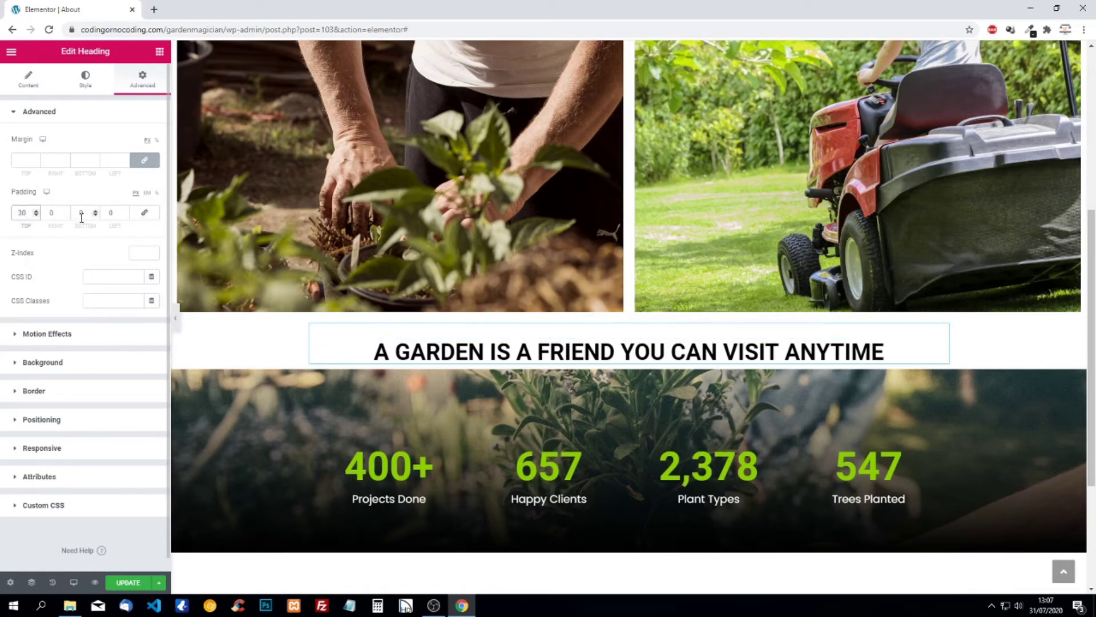
double_click(82, 216)
text(30)
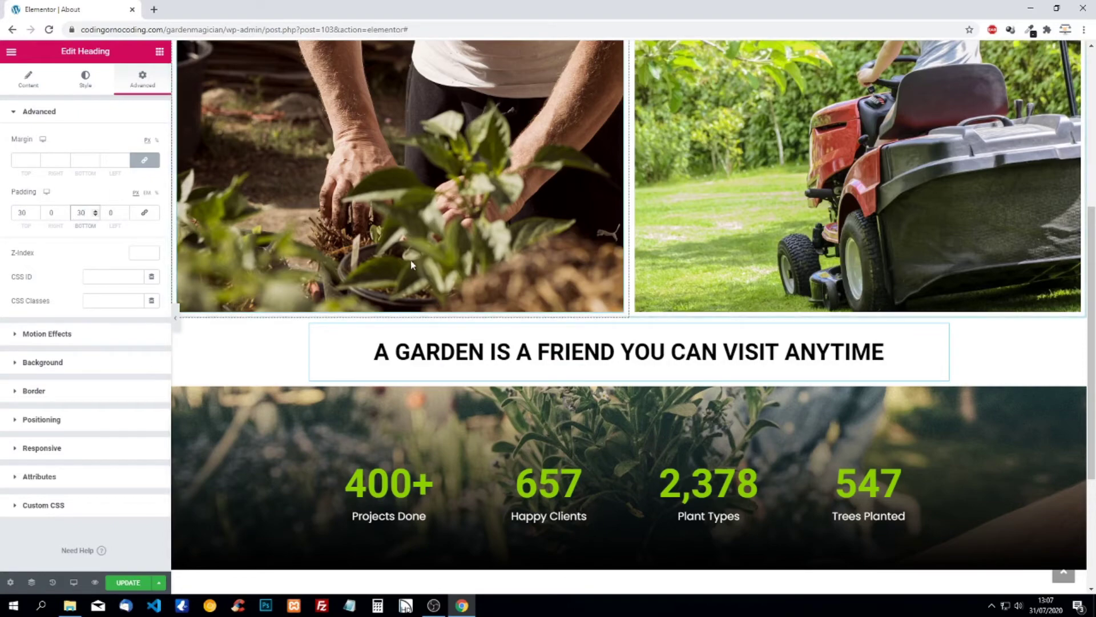
Step: Give the "A Quick History Recap" heading unlinked padding of 30 px at the top and bottom
scroll(411, 259, up, 4)
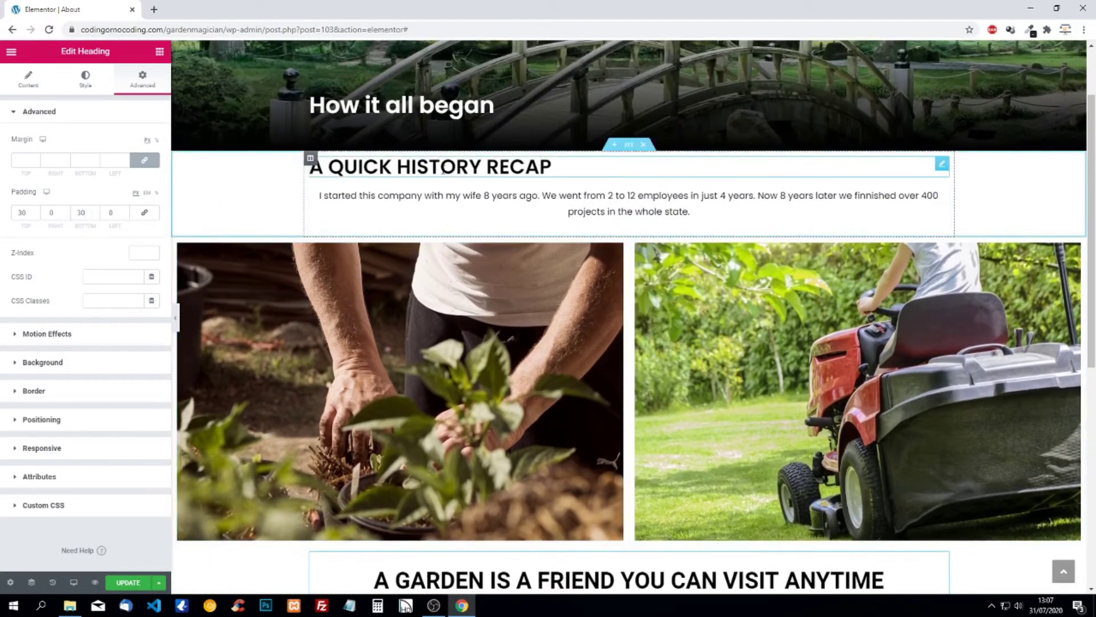
click(310, 158)
click(135, 84)
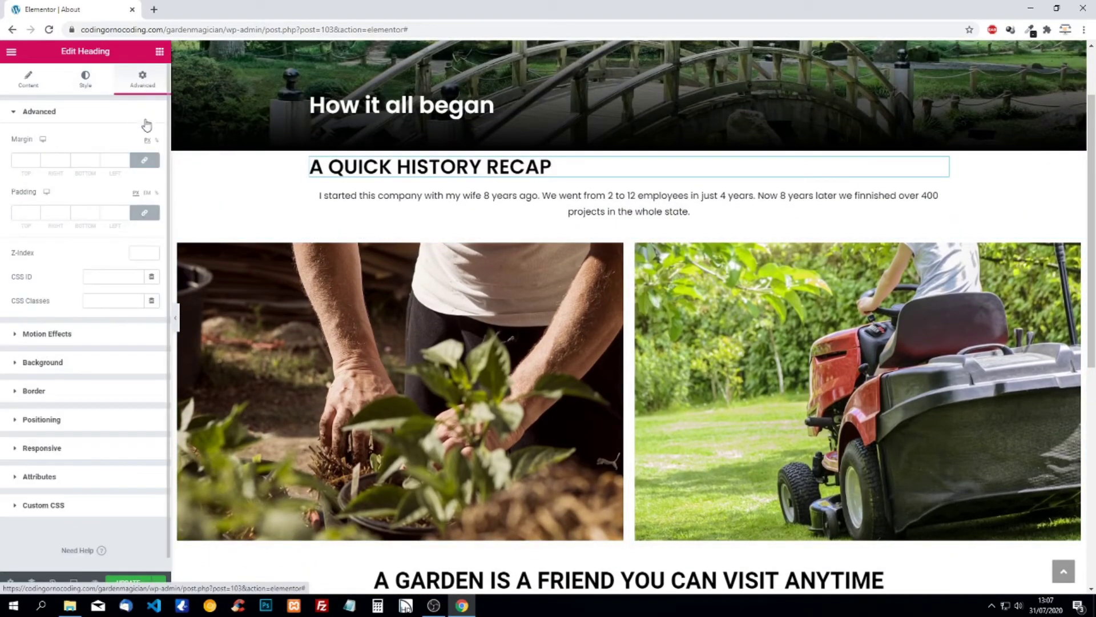
double_click(20, 214)
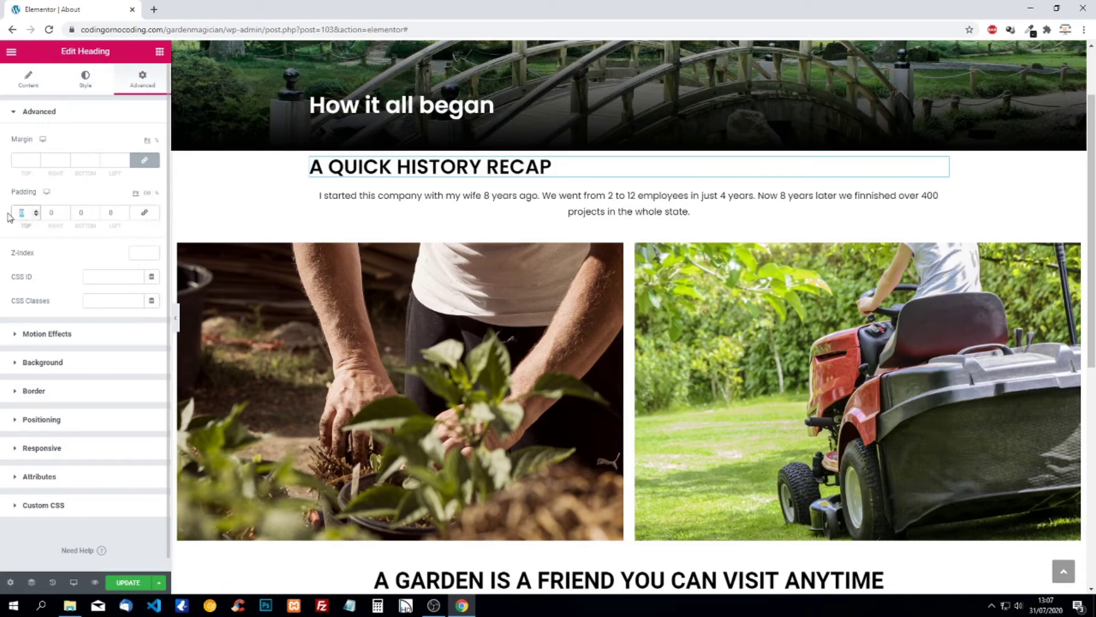
text(30)
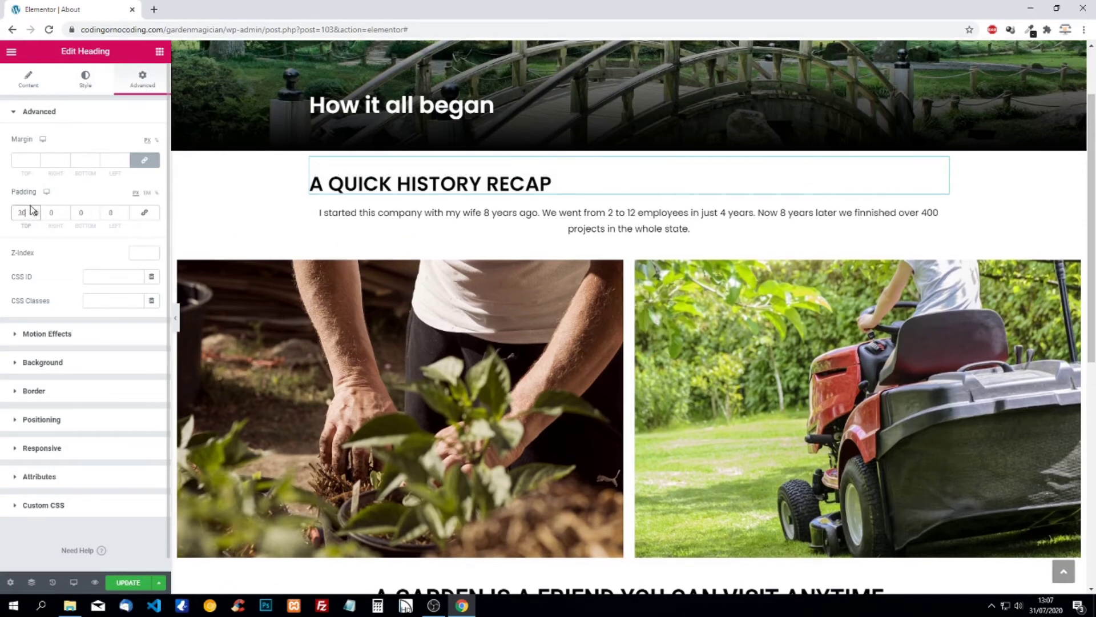
double_click(89, 211)
text(30)
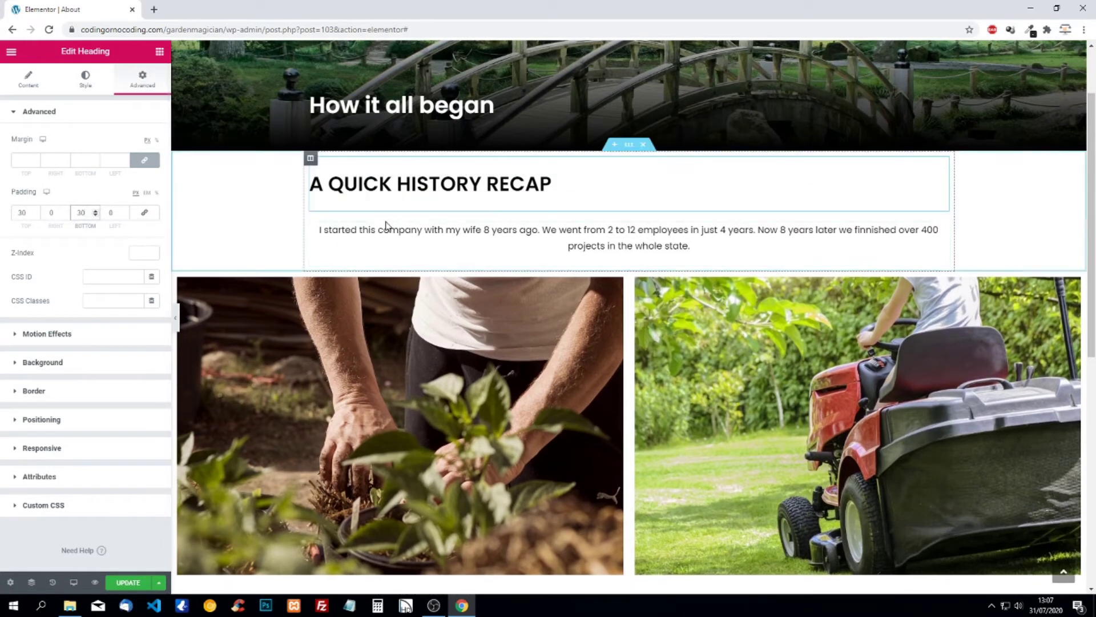
scroll(386, 225, down, 8)
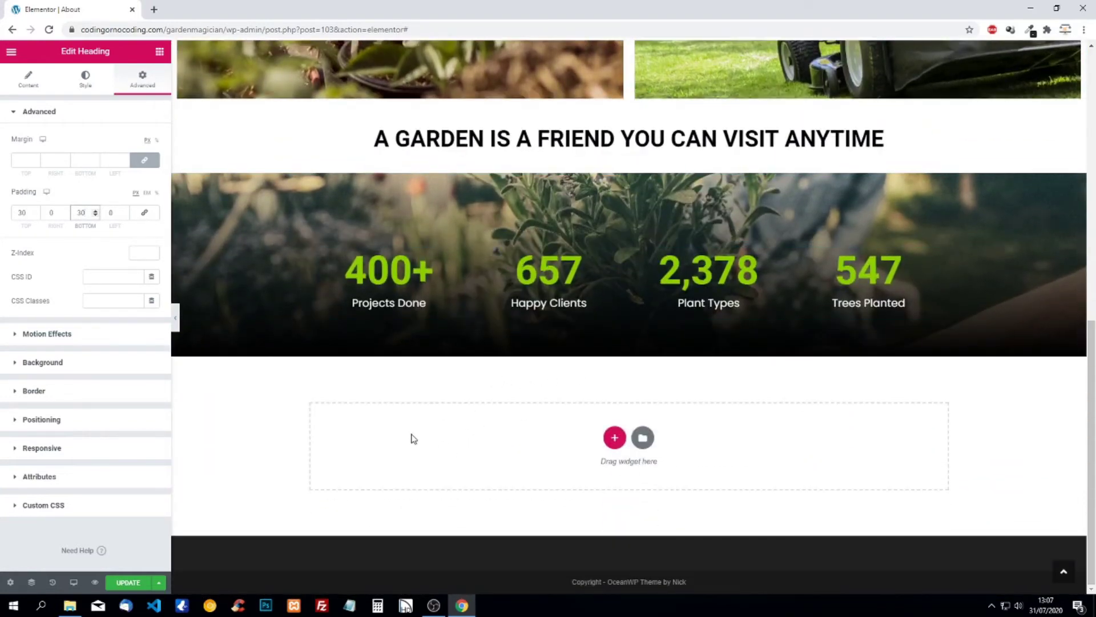
Step: Save the About page, exit the Elementor editor and return to the WordPress list of pages
key(ctrl+s)
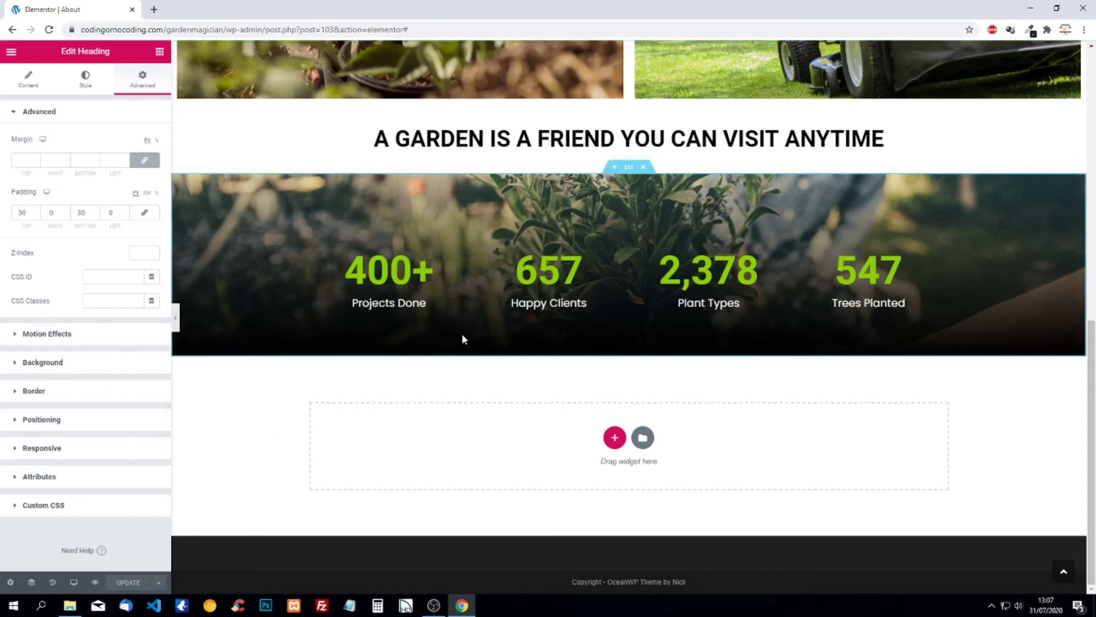
click(12, 52)
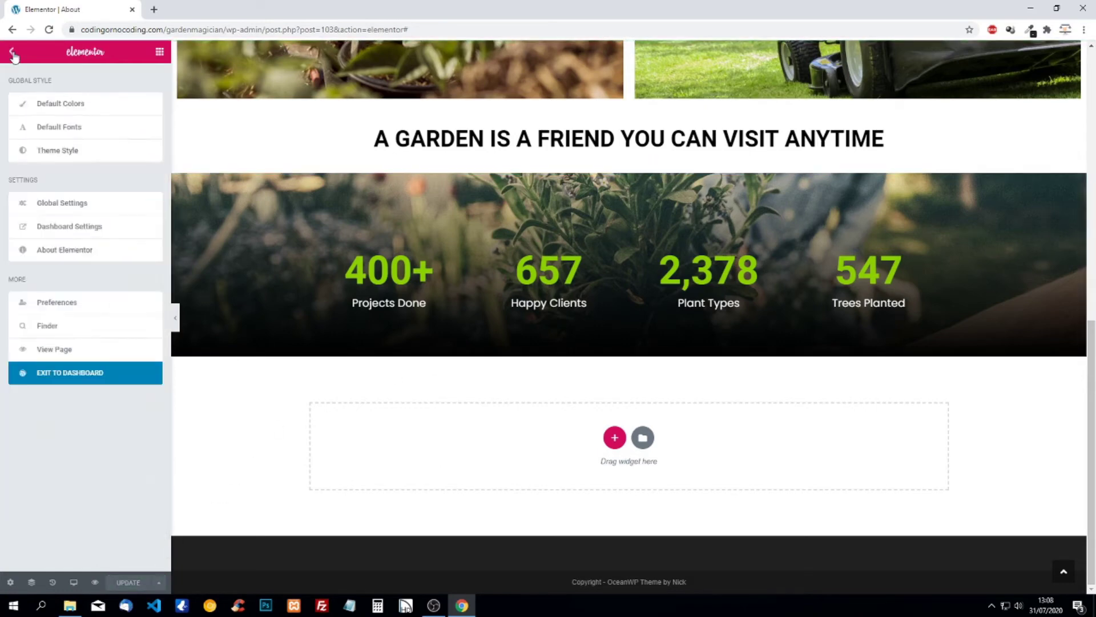
click(53, 381)
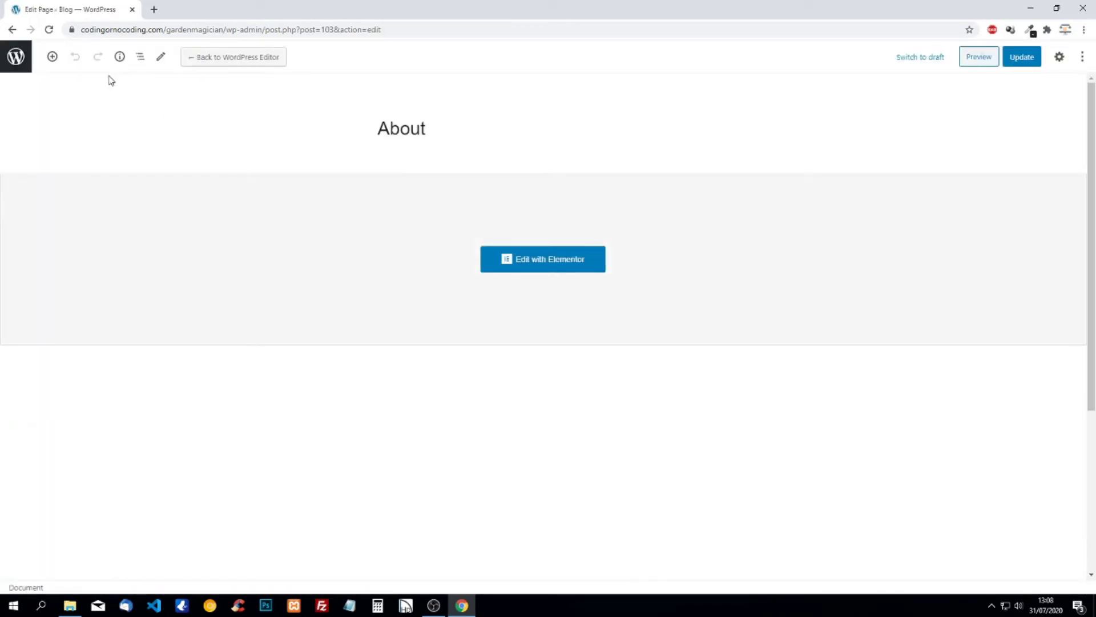
click(19, 58)
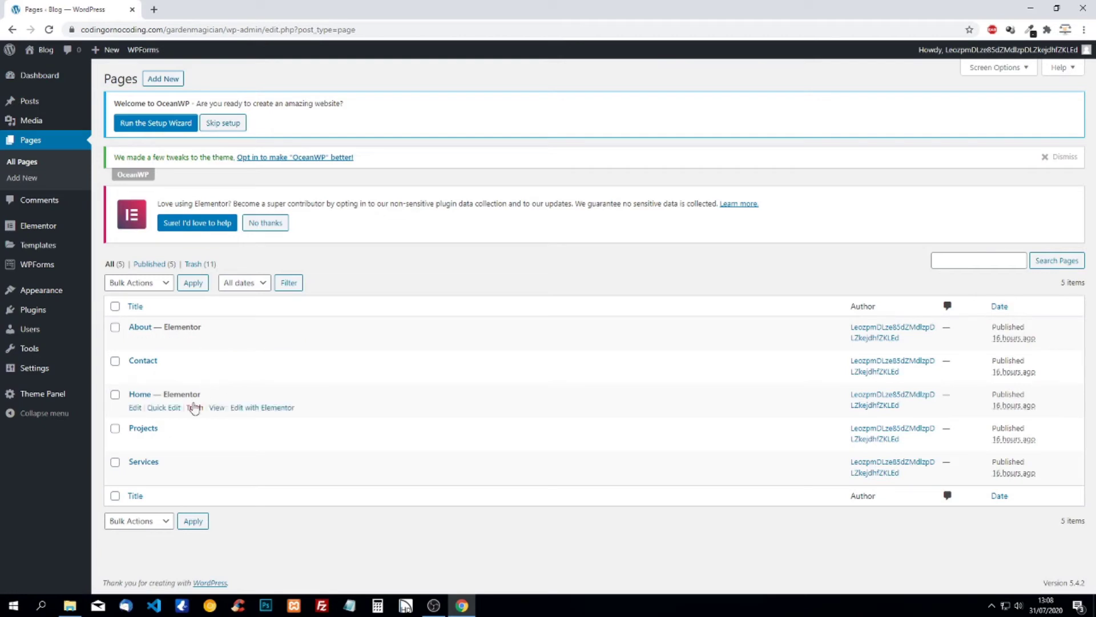
Step: Open the Projects page in Elementor and add a new single-column section
click(135, 443)
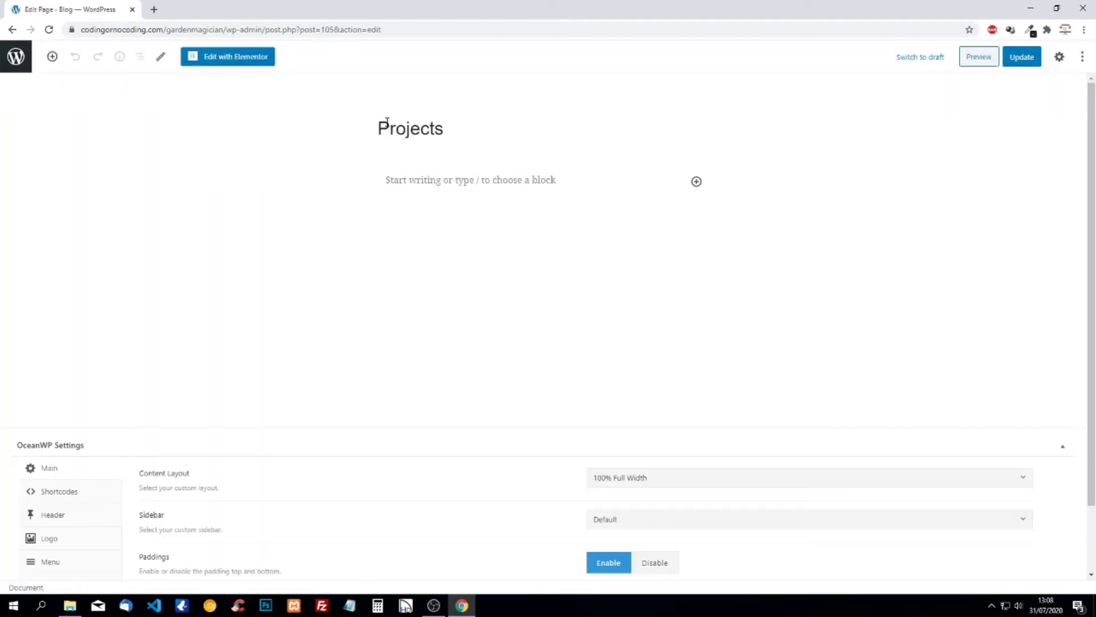
click(240, 63)
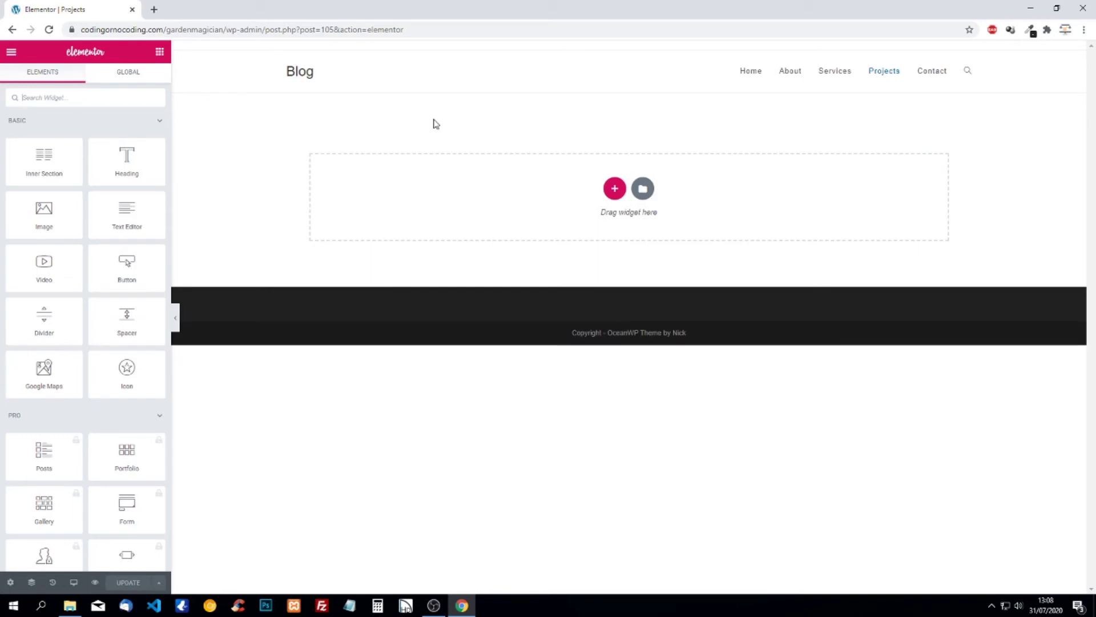
click(614, 188)
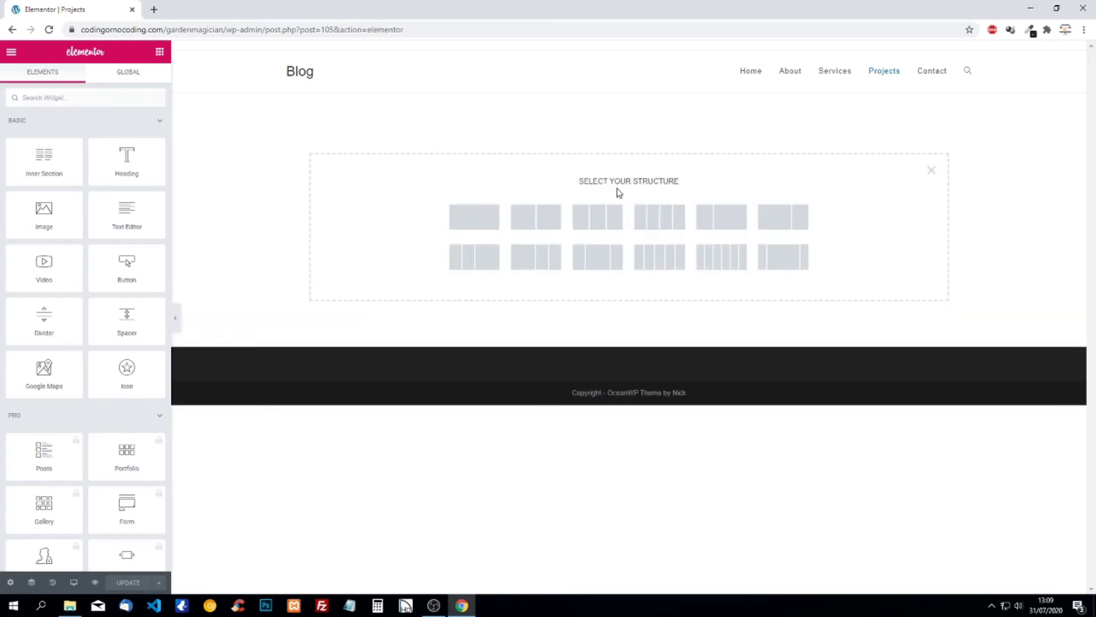
click(479, 218)
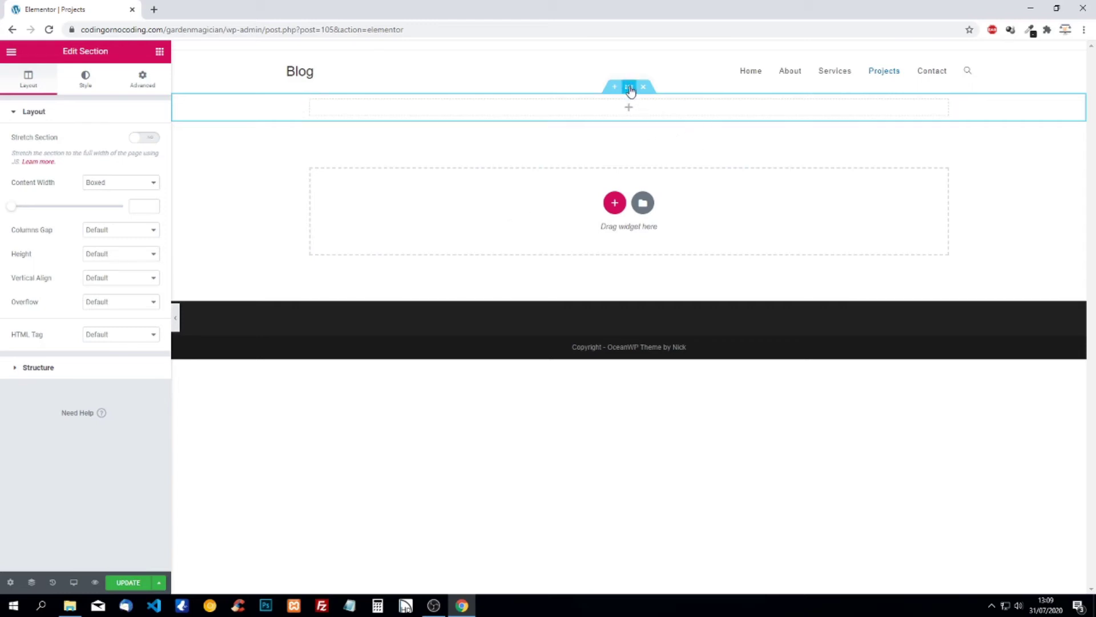
Step: Upload bridge-1590346_1920 from the Projects image folder and use it as the new section's classic background image
click(85, 80)
click(104, 167)
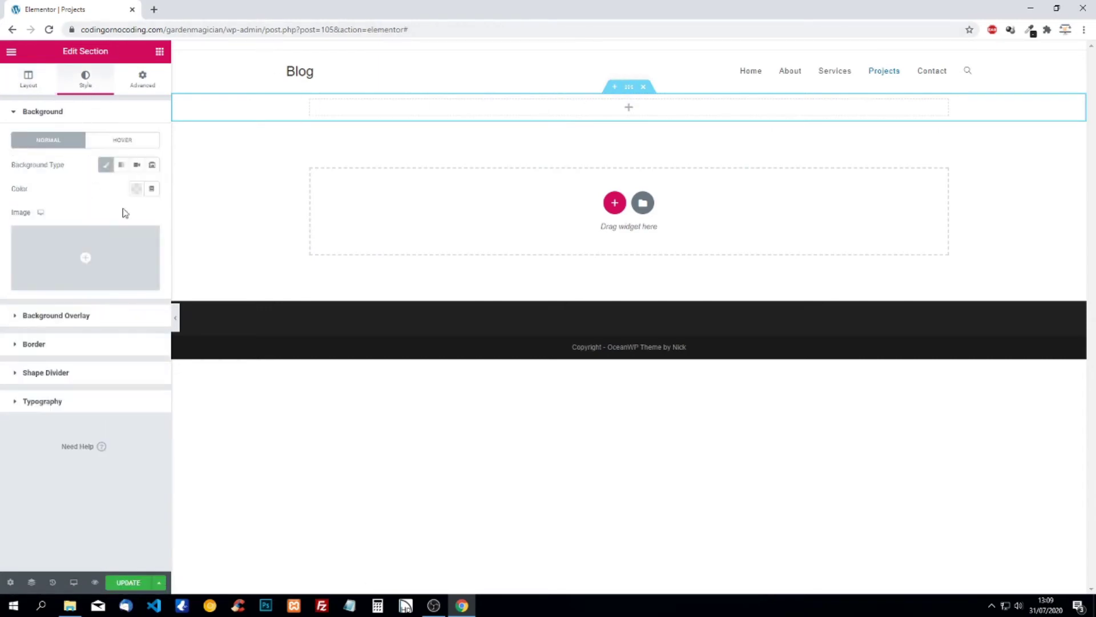
click(106, 243)
click(70, 605)
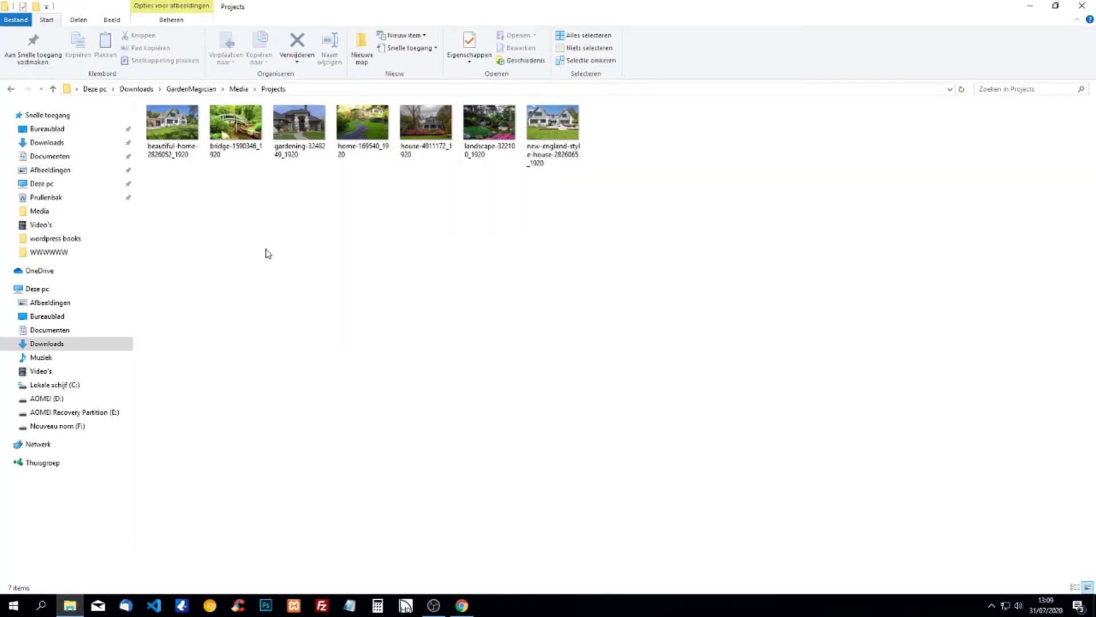
drag(235, 129, 457, 377)
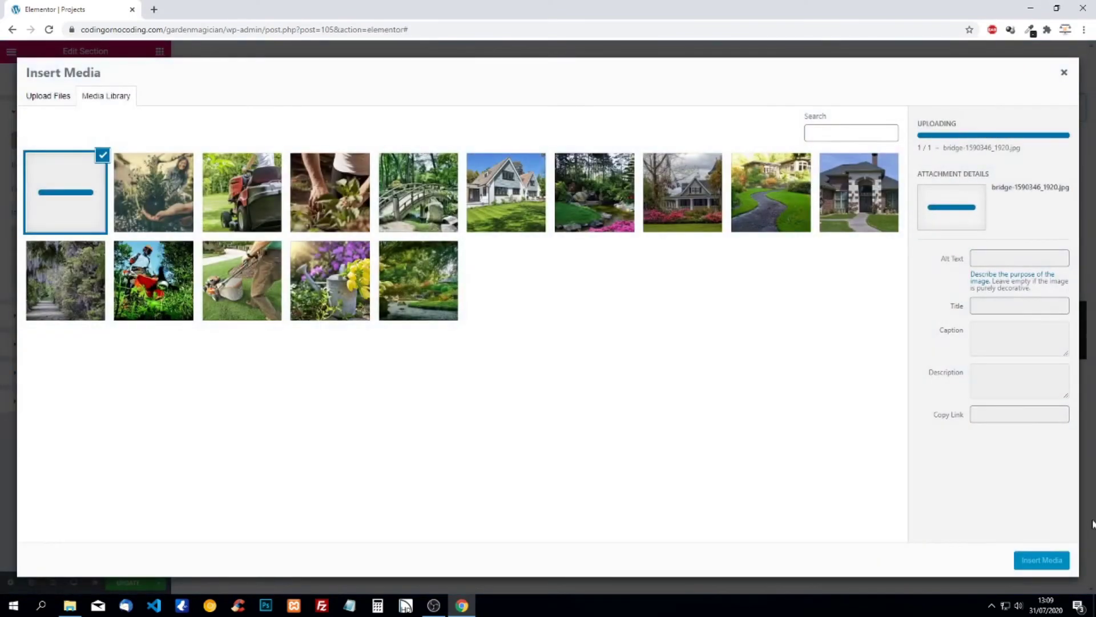
click(1042, 560)
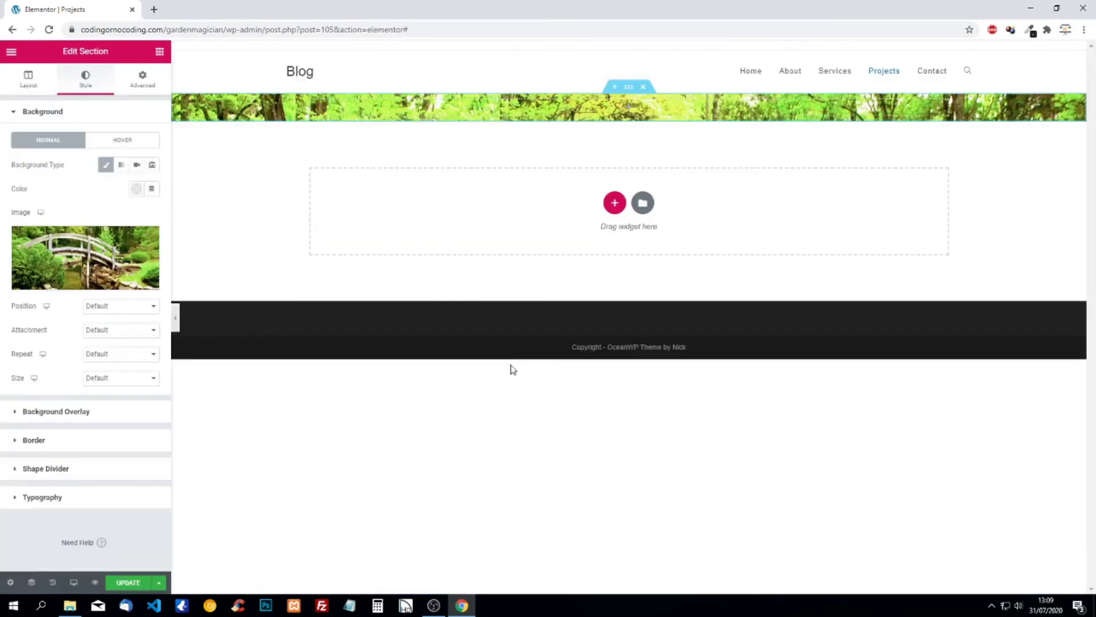
Step: Unlink the section's padding values and set 150 px at the top and 50 px at the bottom
click(142, 85)
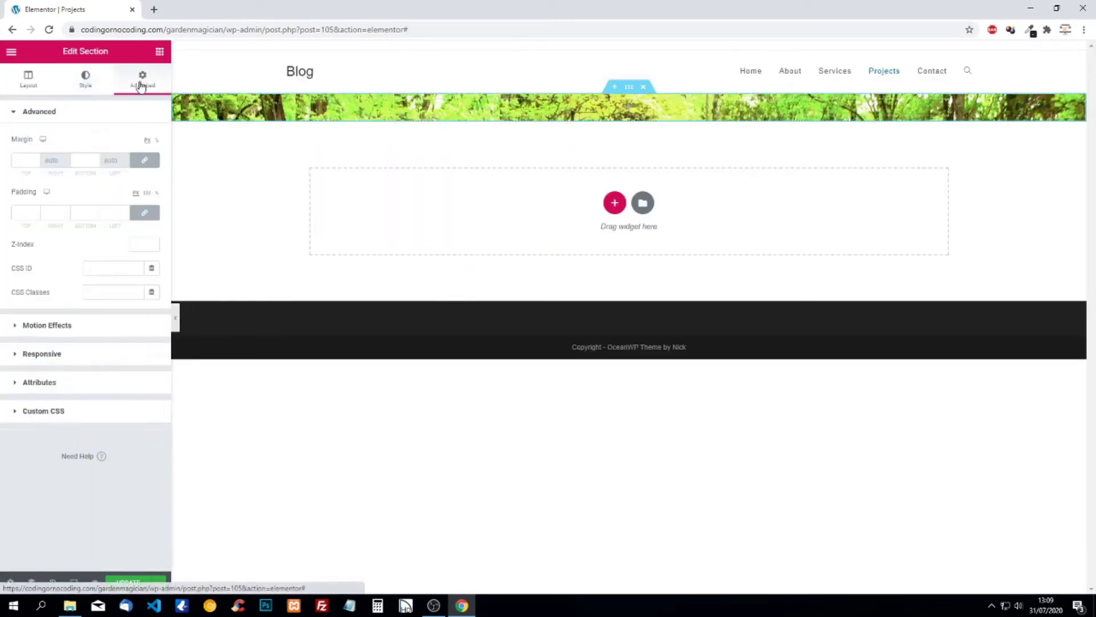
click(145, 216)
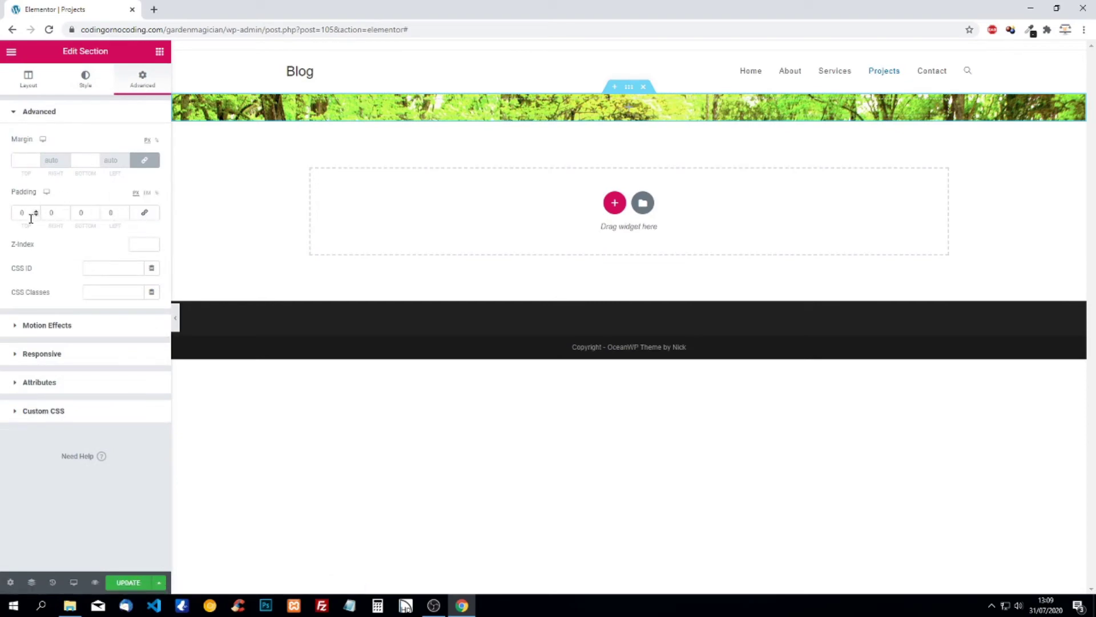
click(25, 213)
text(150)
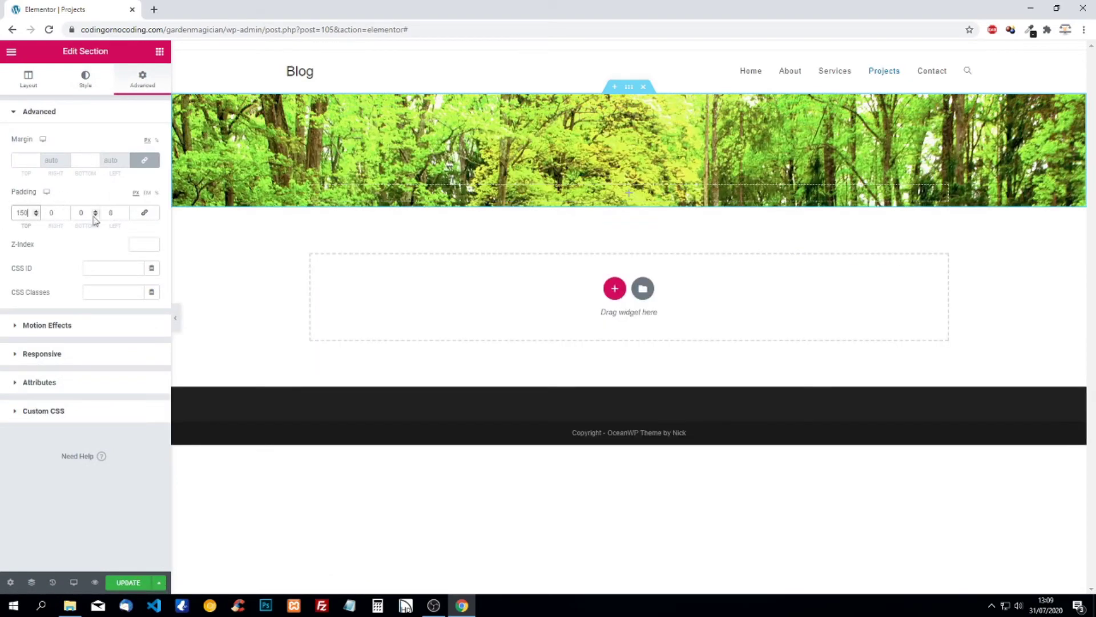
click(73, 216)
text(50)
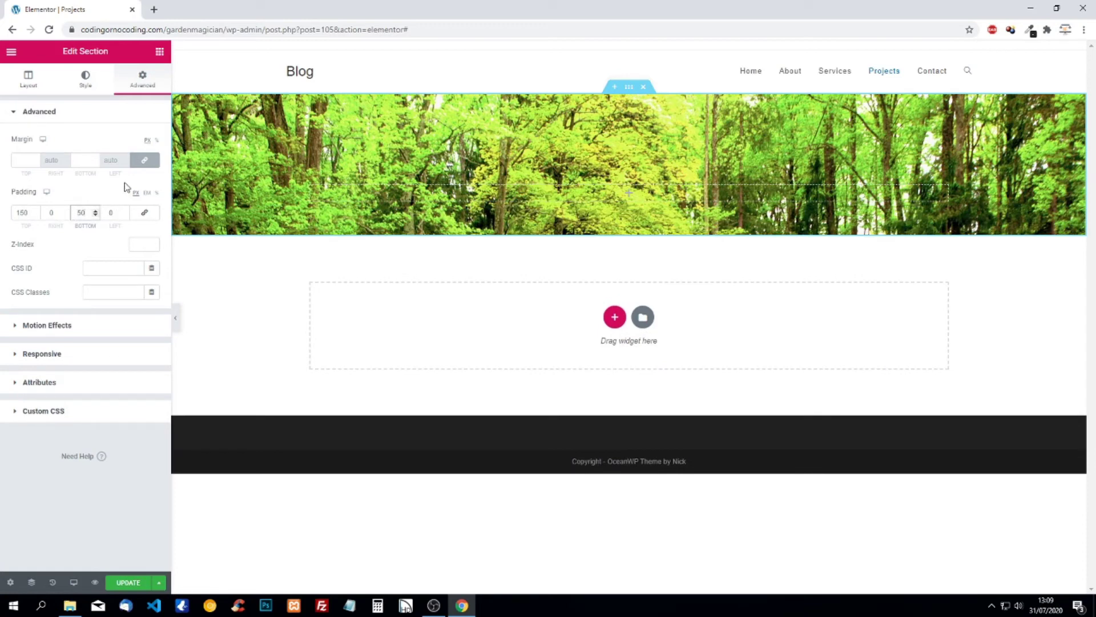
Step: Set the section's background image position to Center Center, repeat to No-repeat and size to Cover
click(86, 79)
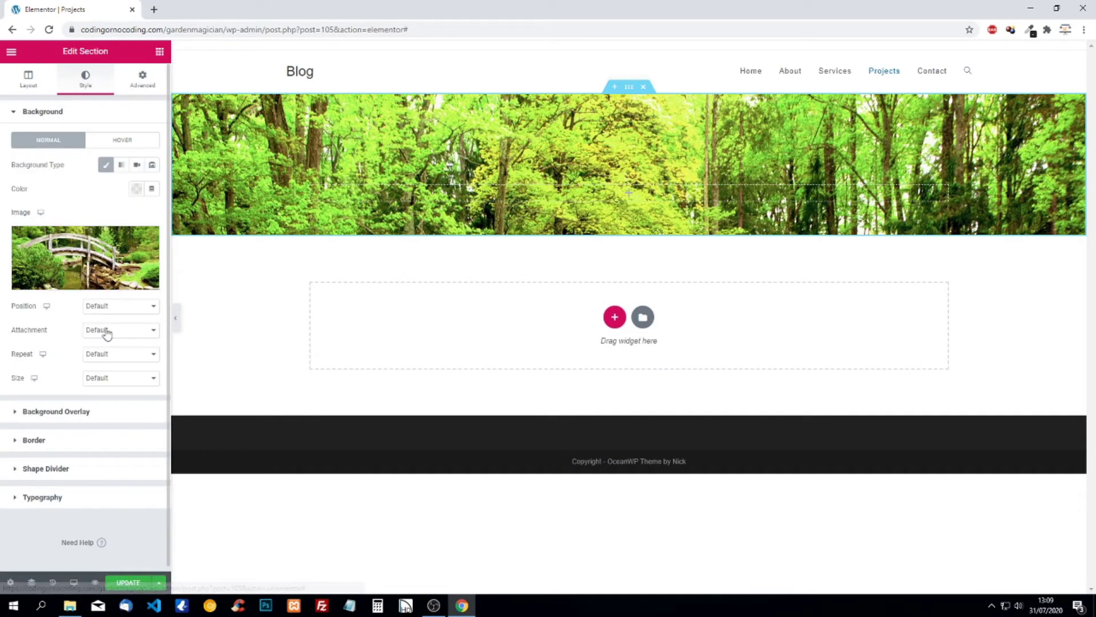
click(114, 308)
click(119, 327)
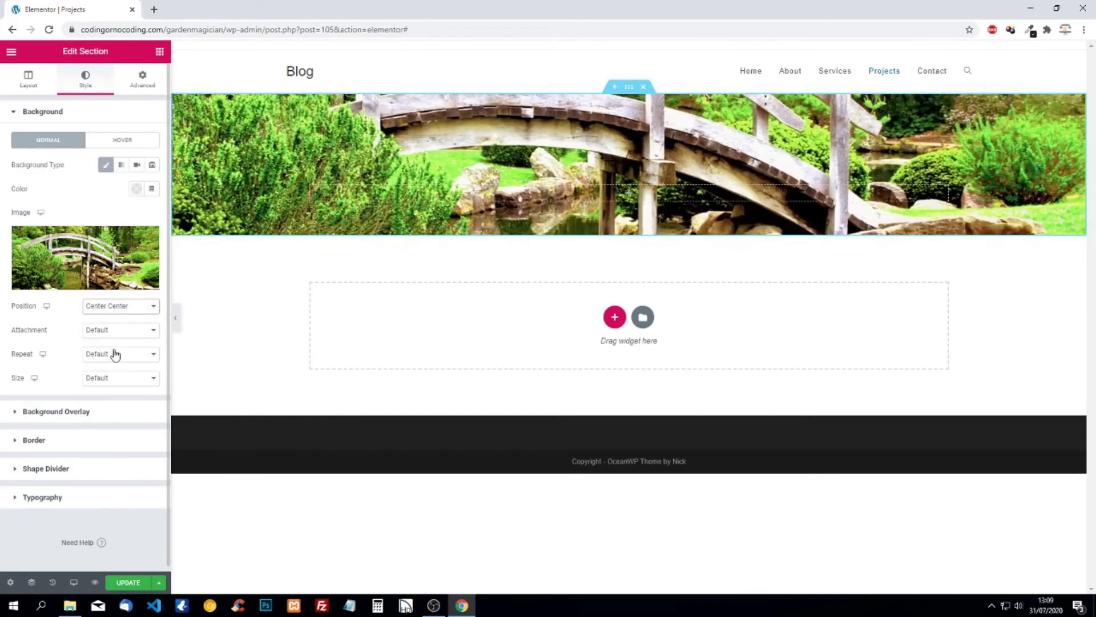
click(114, 354)
click(118, 371)
click(117, 378)
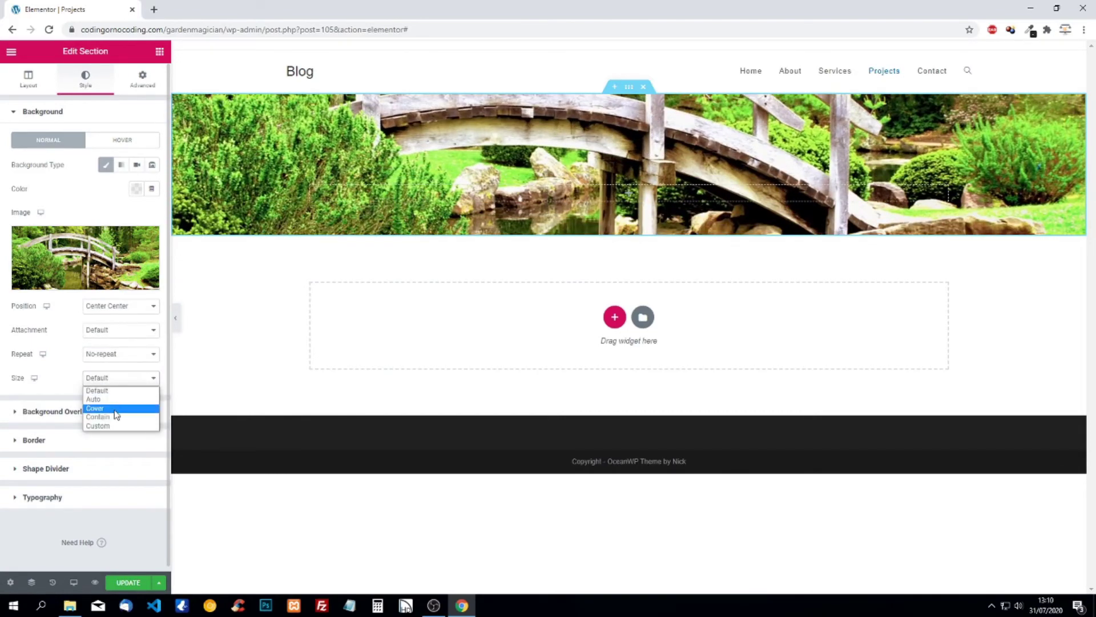
click(116, 409)
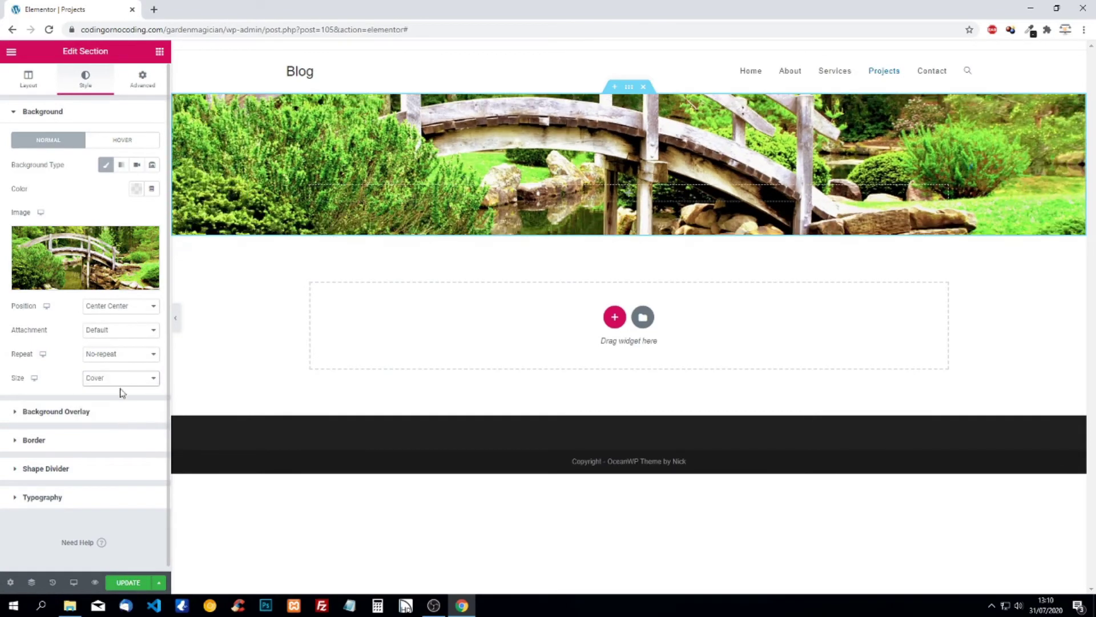
Step: Give the section a gradient background overlay running from a transparent first color to black, with increased overlay opacity
click(89, 414)
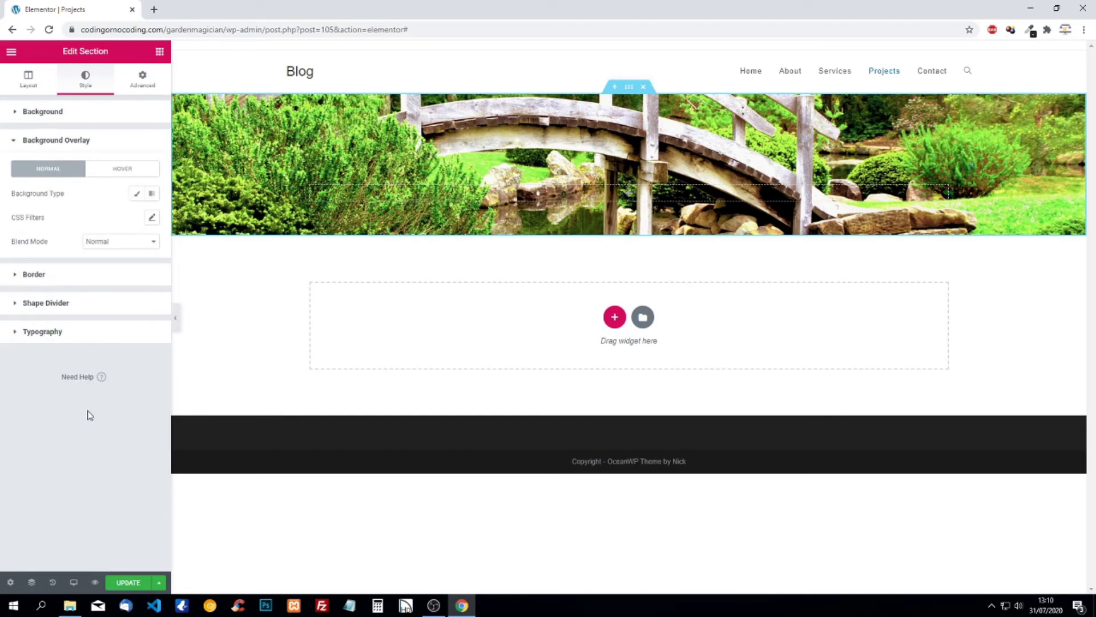
click(153, 195)
click(136, 217)
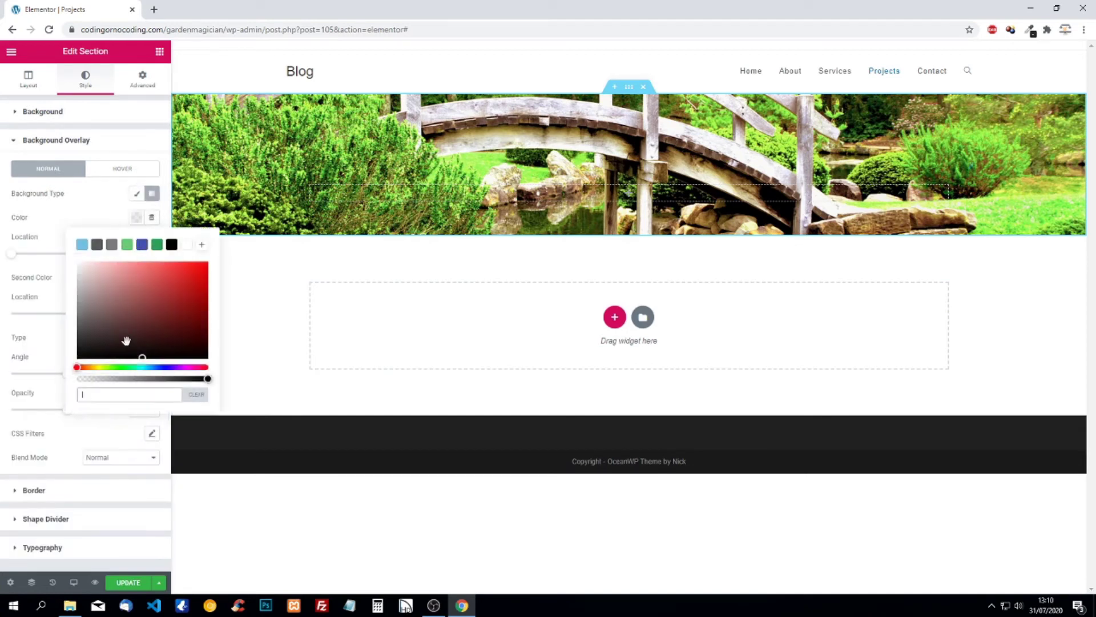
click(80, 379)
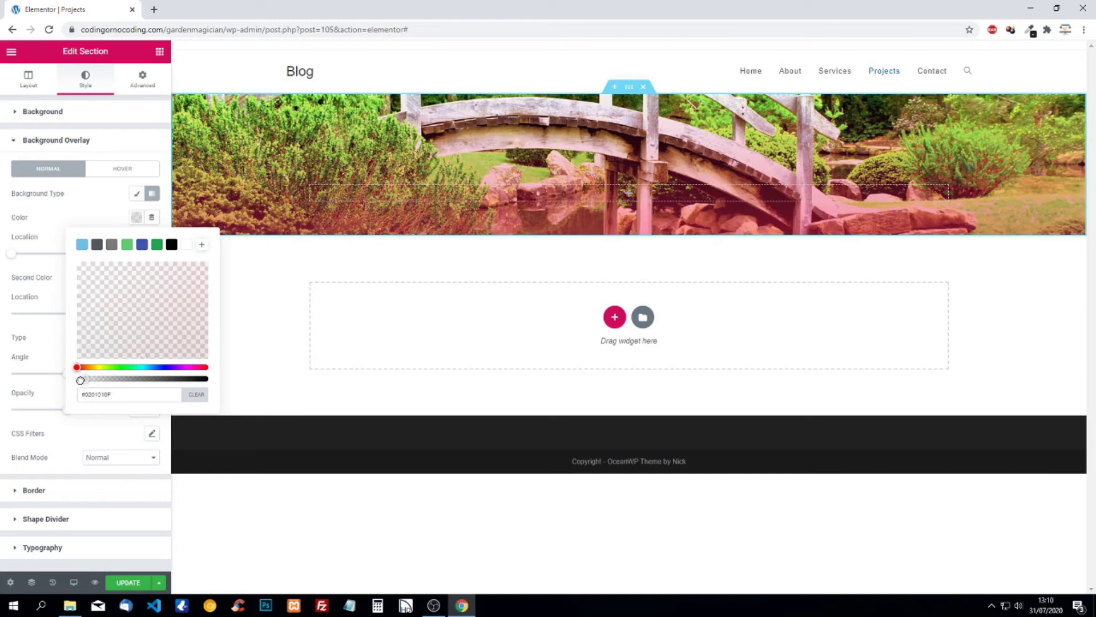
click(41, 361)
click(136, 277)
drag(139, 371, 79, 417)
click(57, 429)
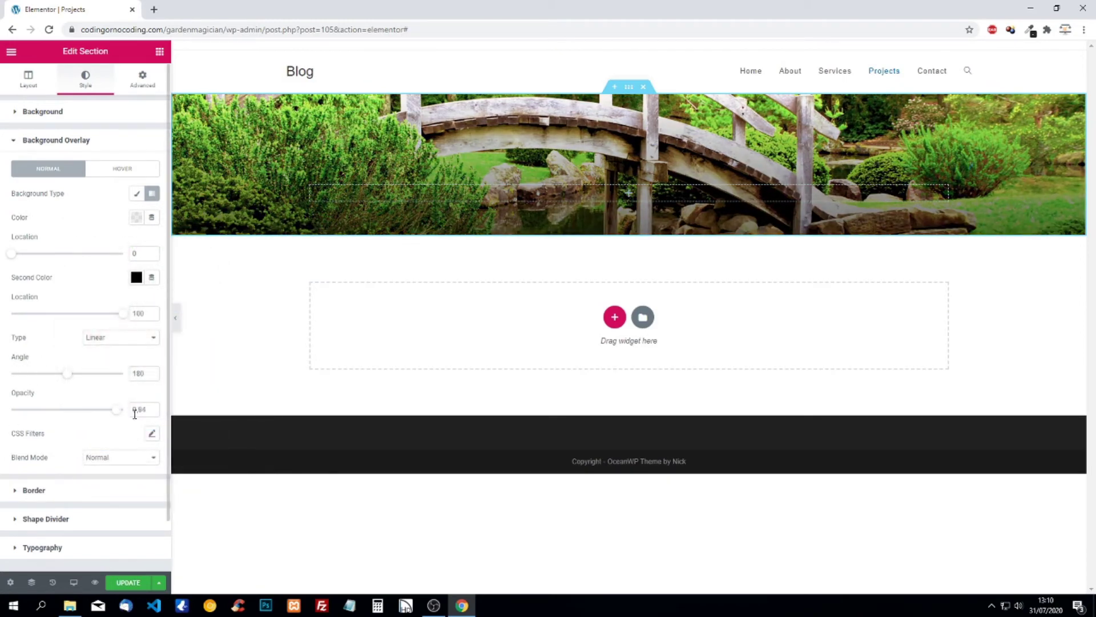
Step: Add a Heading widget to the bridge image section with the title "Our latest projects"
click(161, 53)
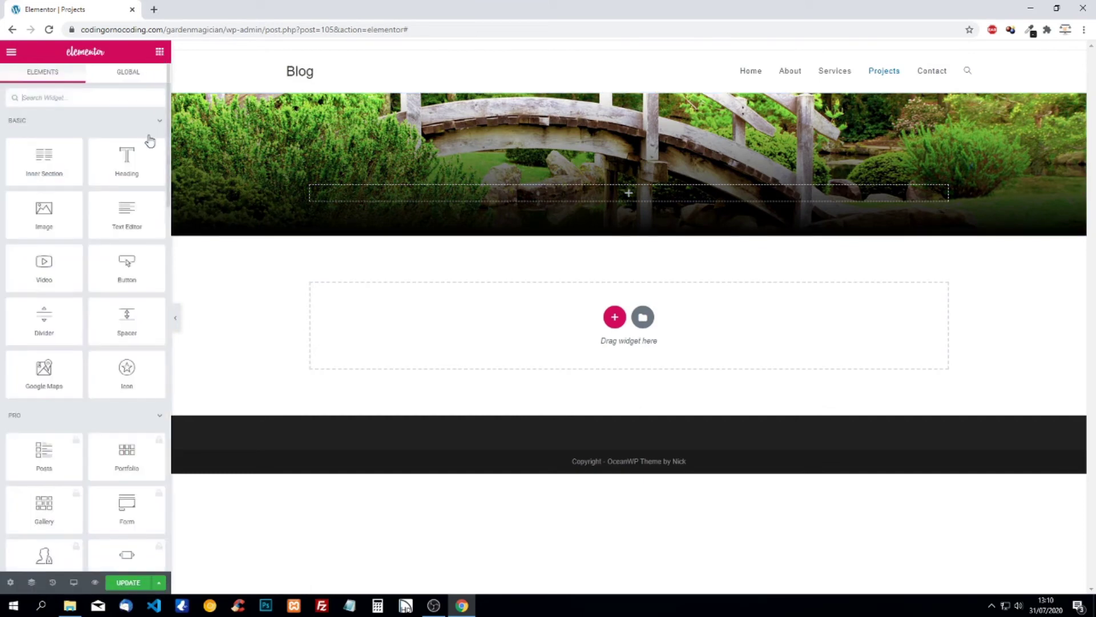
drag(117, 159, 388, 186)
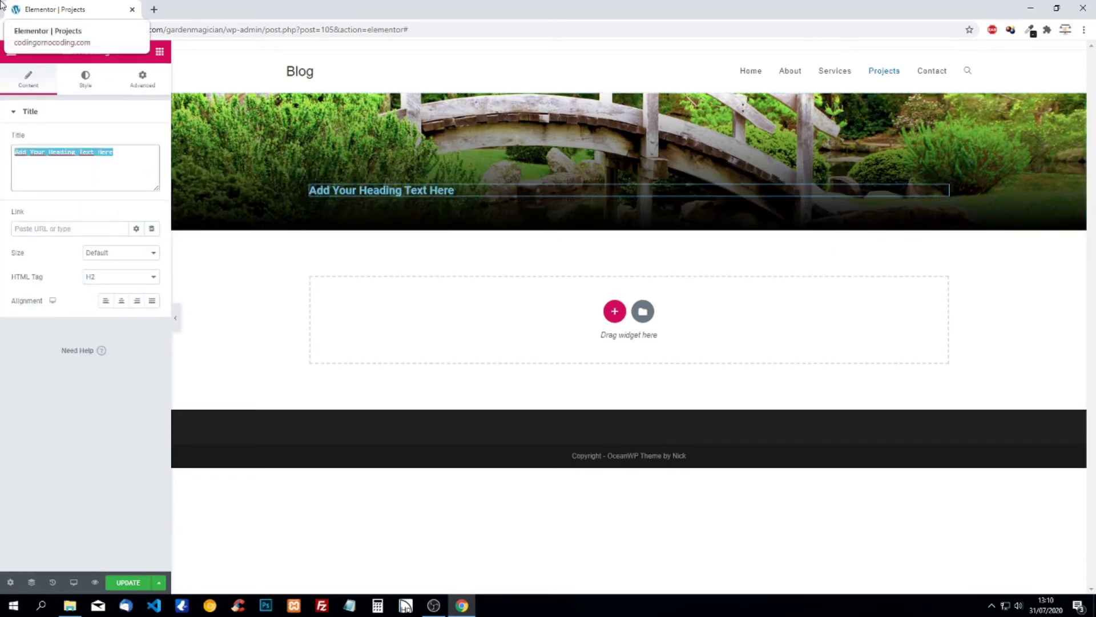
text(Our latest projects)
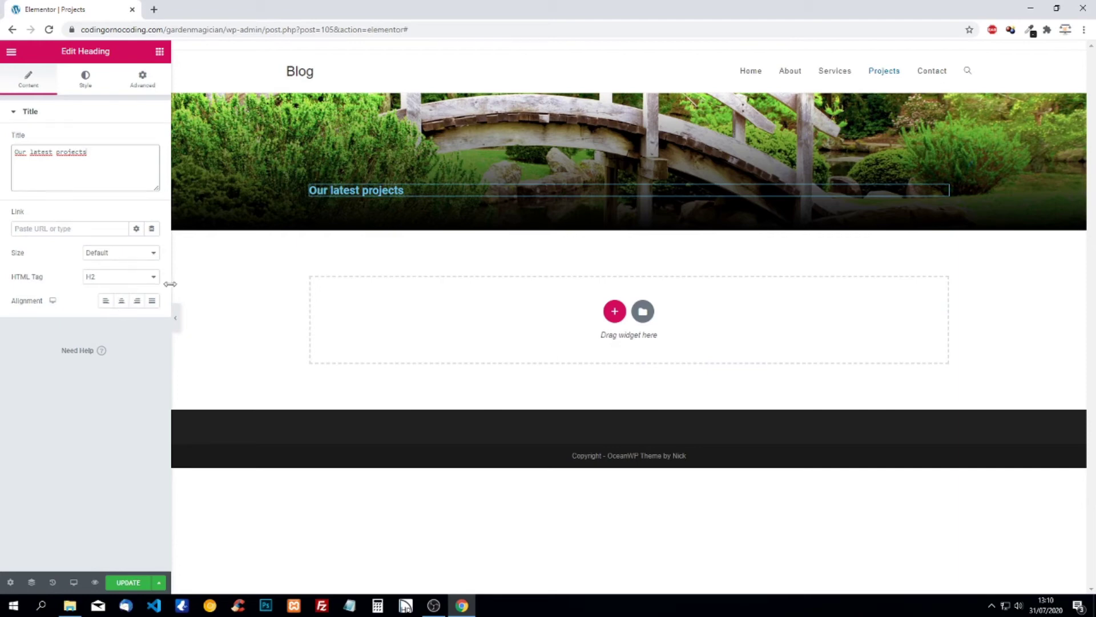
Step: Color the "Our latest projects" heading white and change its font family to Poppins
click(86, 86)
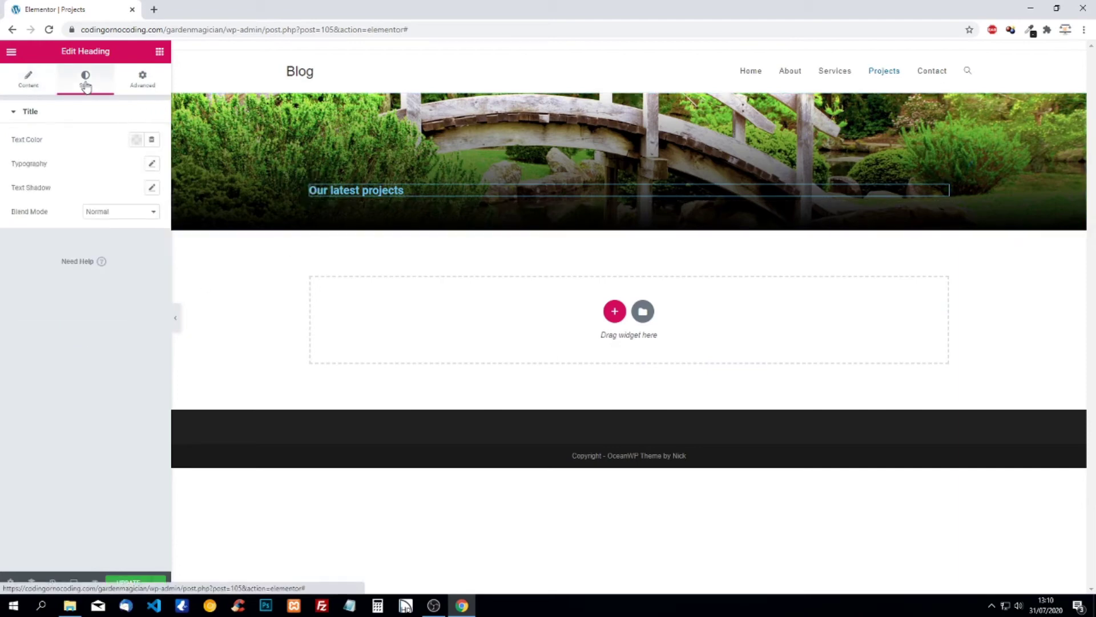
click(137, 139)
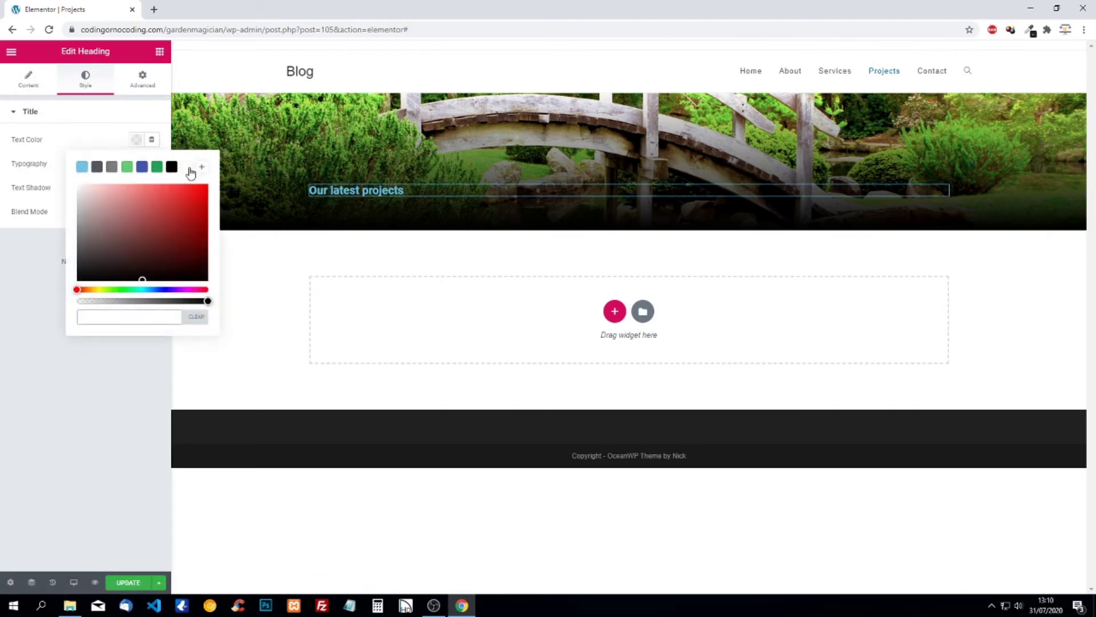
click(189, 169)
click(101, 140)
click(153, 165)
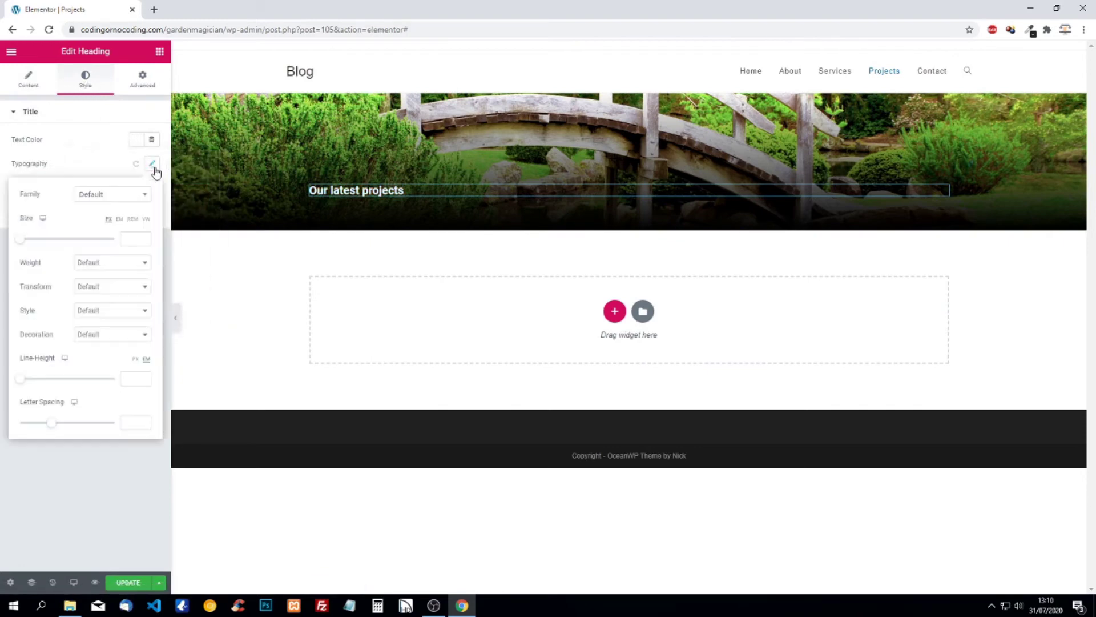
click(117, 195)
text(pop)
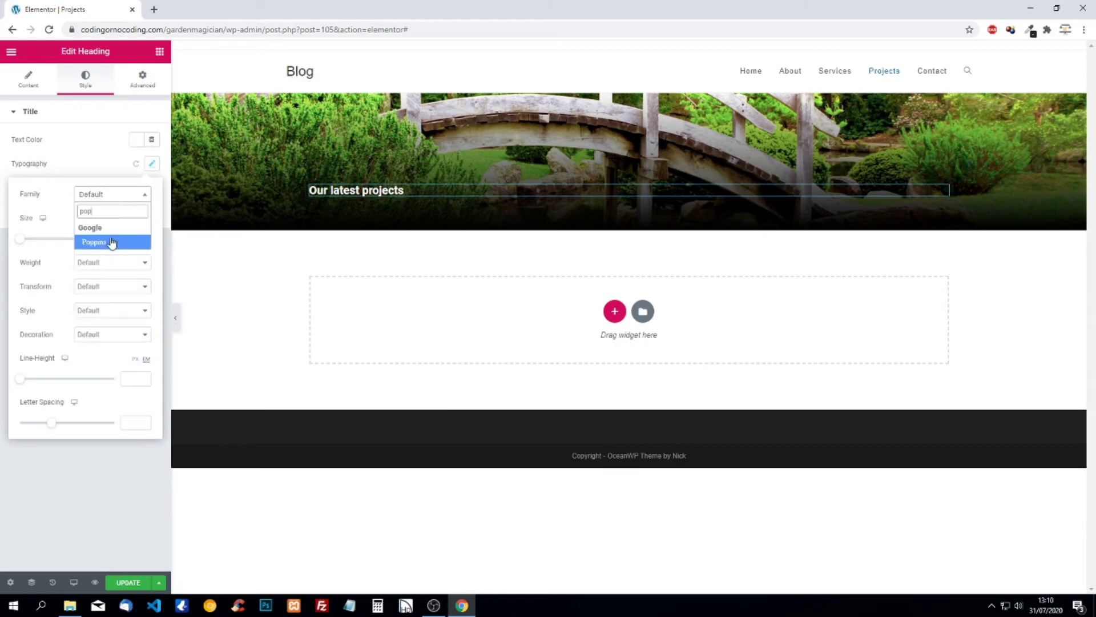
click(110, 242)
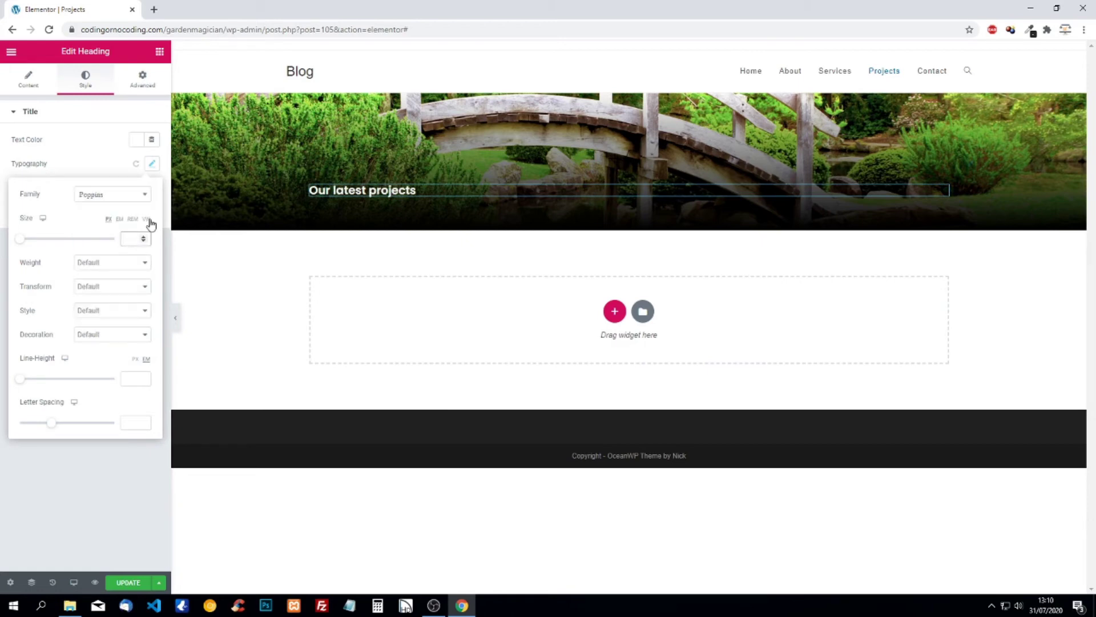
Step: Set the heading's font size to 50 px and its text transform to Uppercase
text(50)
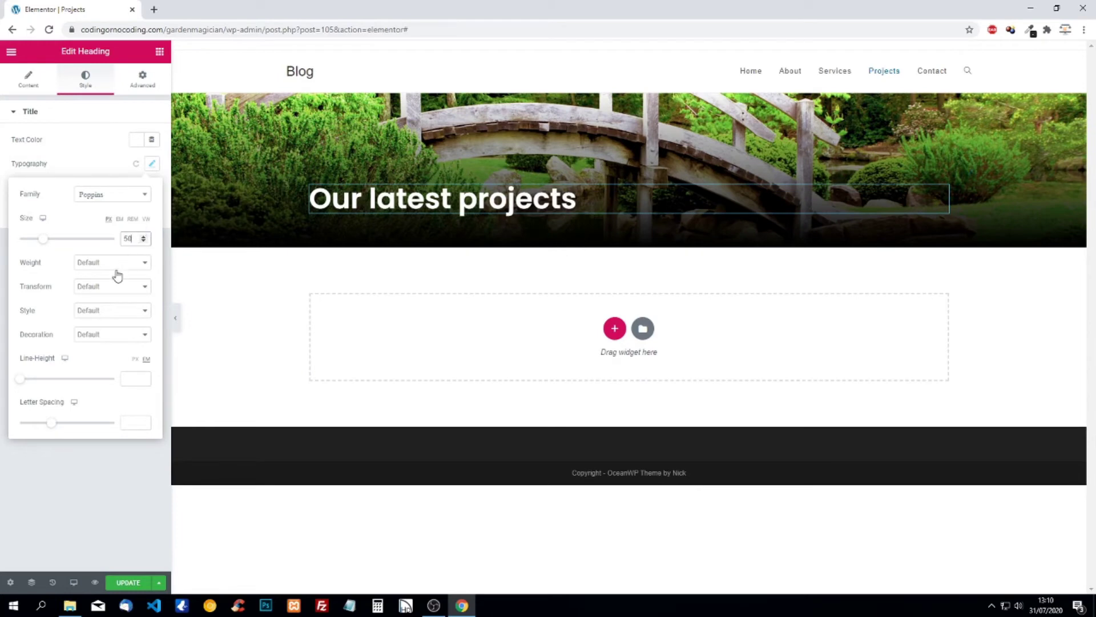
click(108, 287)
click(110, 308)
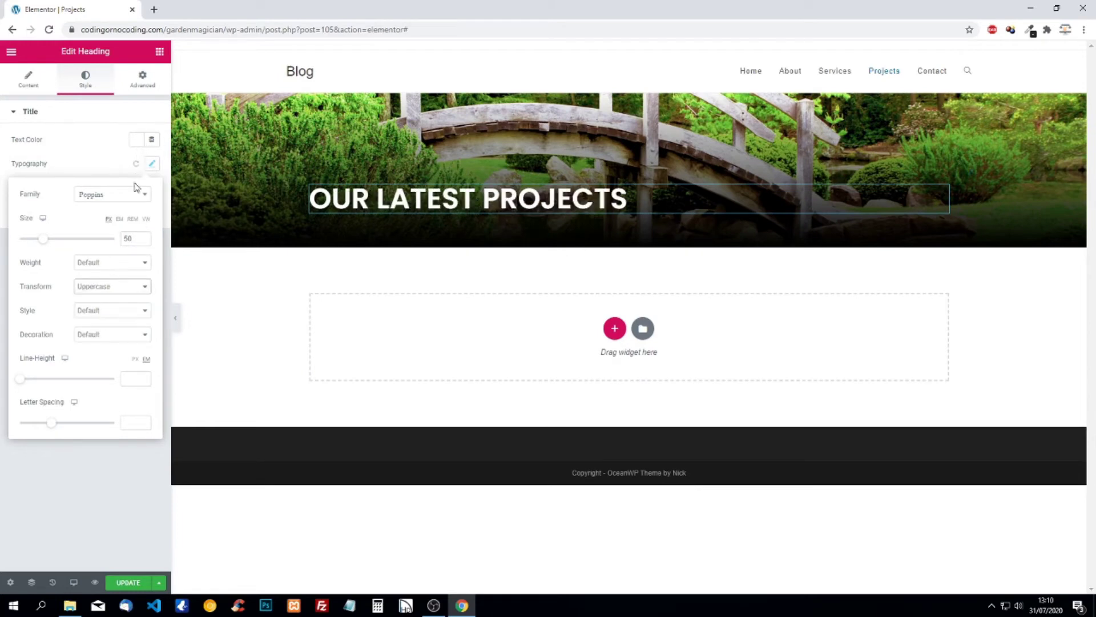
Step: Reduce the "Our latest projects" heading's font size to 46 px
click(143, 241)
click(144, 241)
click(143, 241)
click(143, 241)
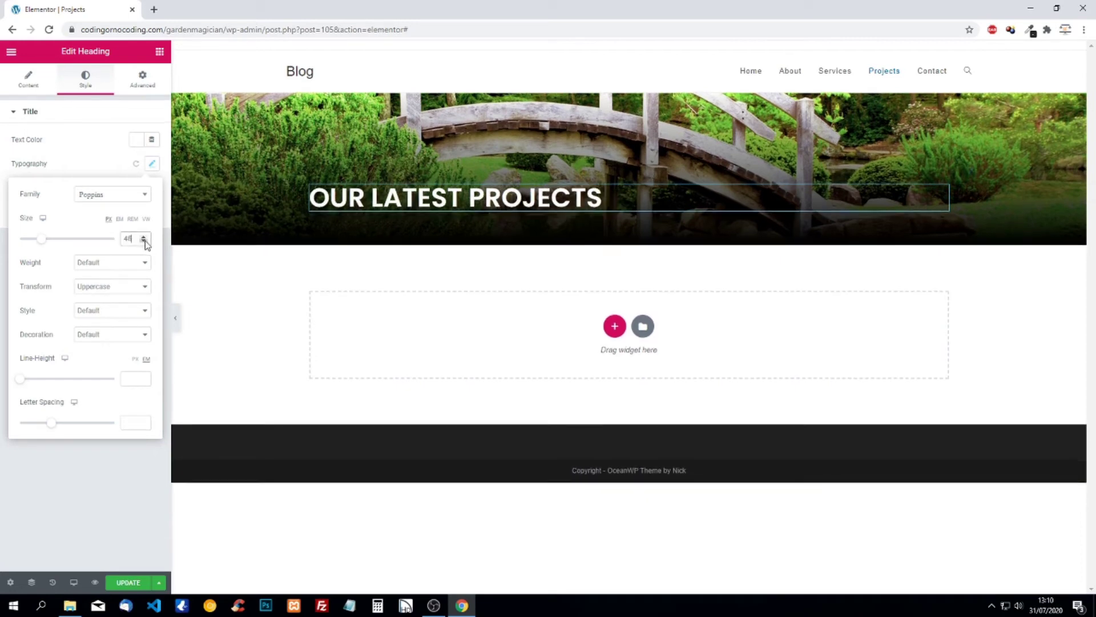
Step: Reduce the "Our latest projects" heading's font size to 40 px
click(143, 241)
click(143, 241)
click(143, 241)
click(144, 241)
click(143, 241)
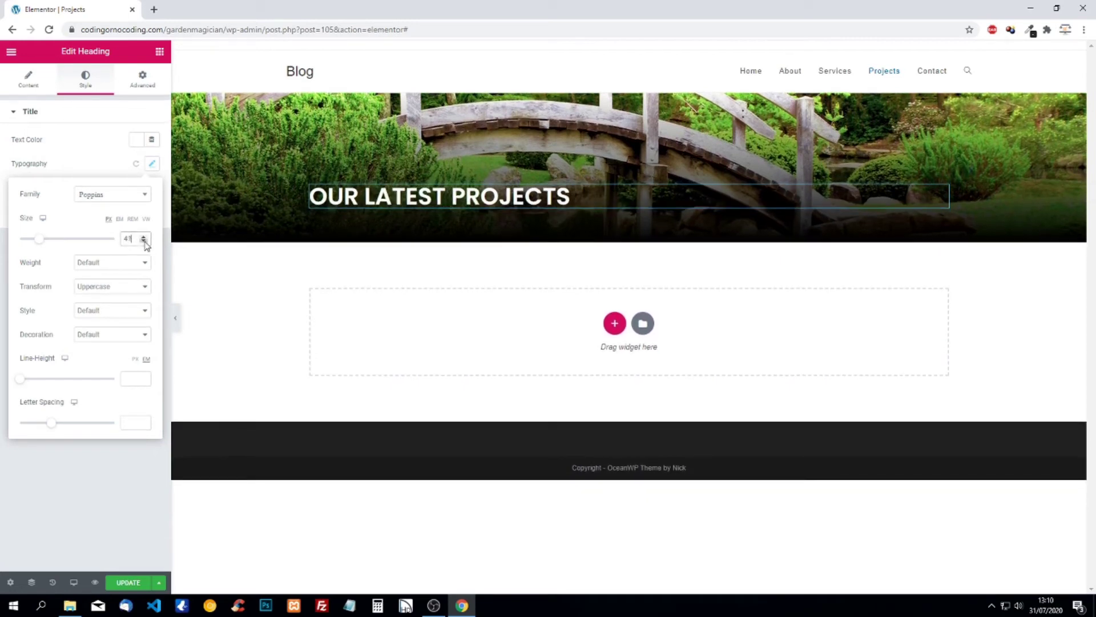
click(143, 241)
click(90, 146)
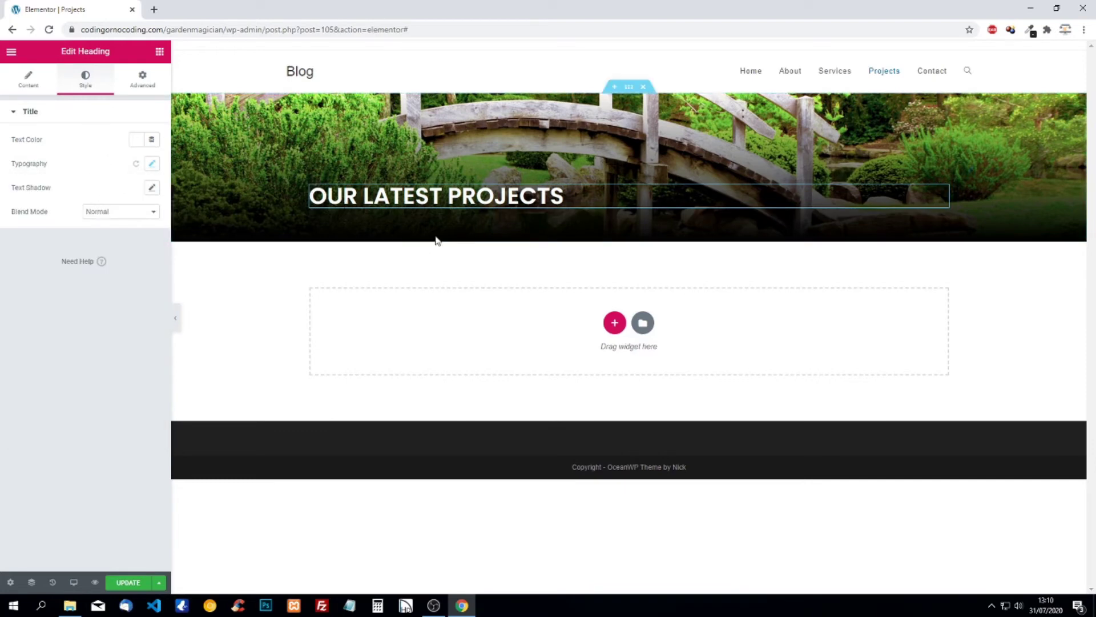
Step: Add a single-column section below the banner with a centered Heading widget titled "Take a look at our latest projects"
click(611, 321)
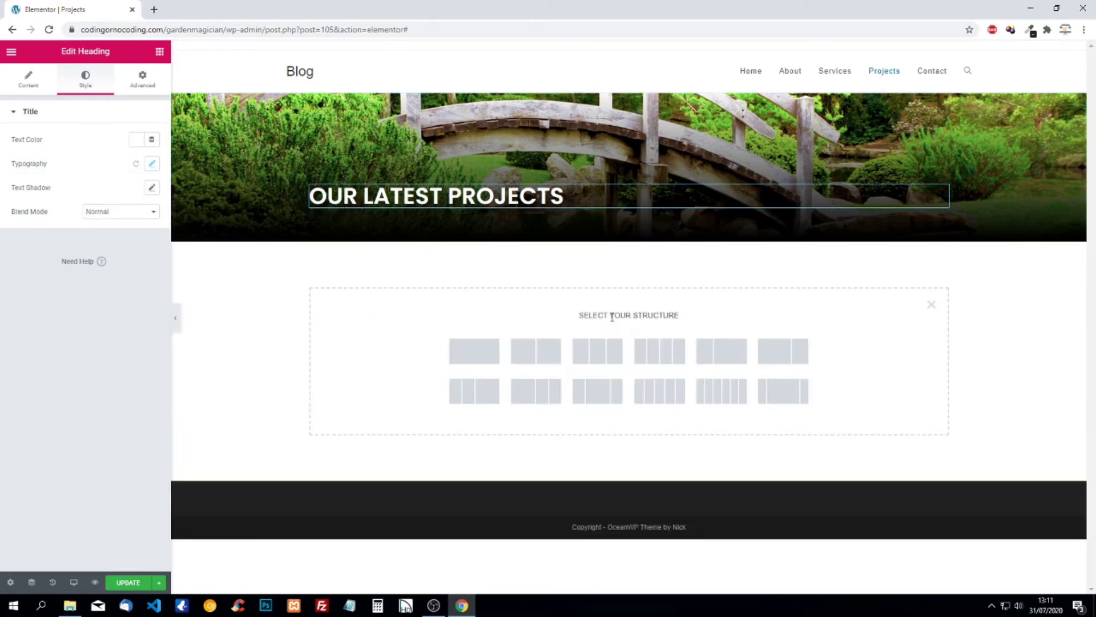
click(486, 353)
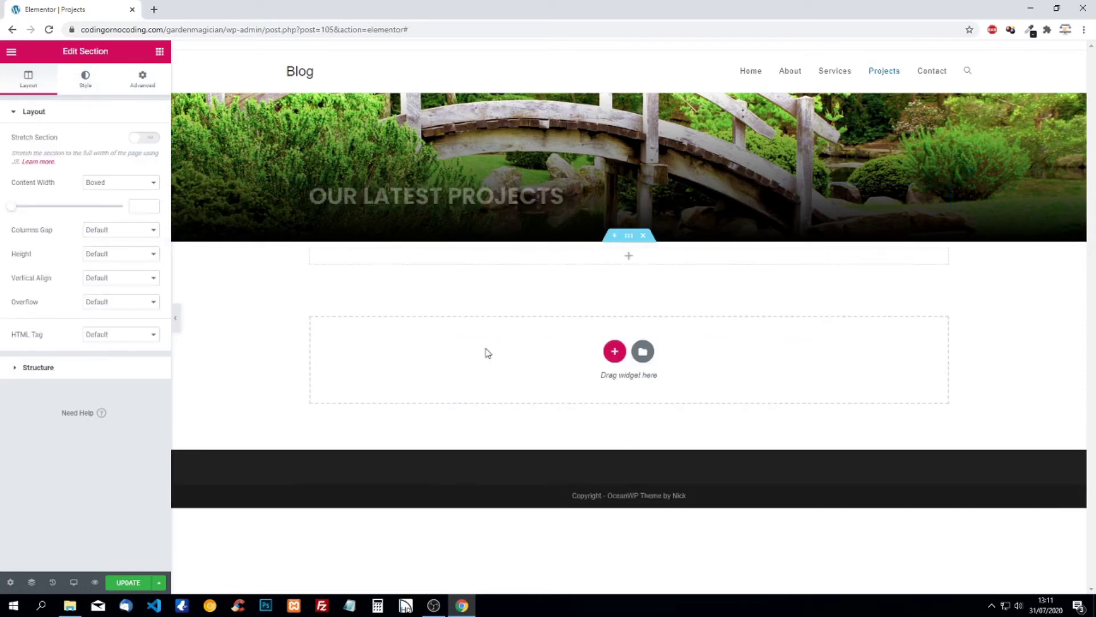
click(160, 52)
drag(126, 165, 547, 269)
drag(123, 152, 2, 165)
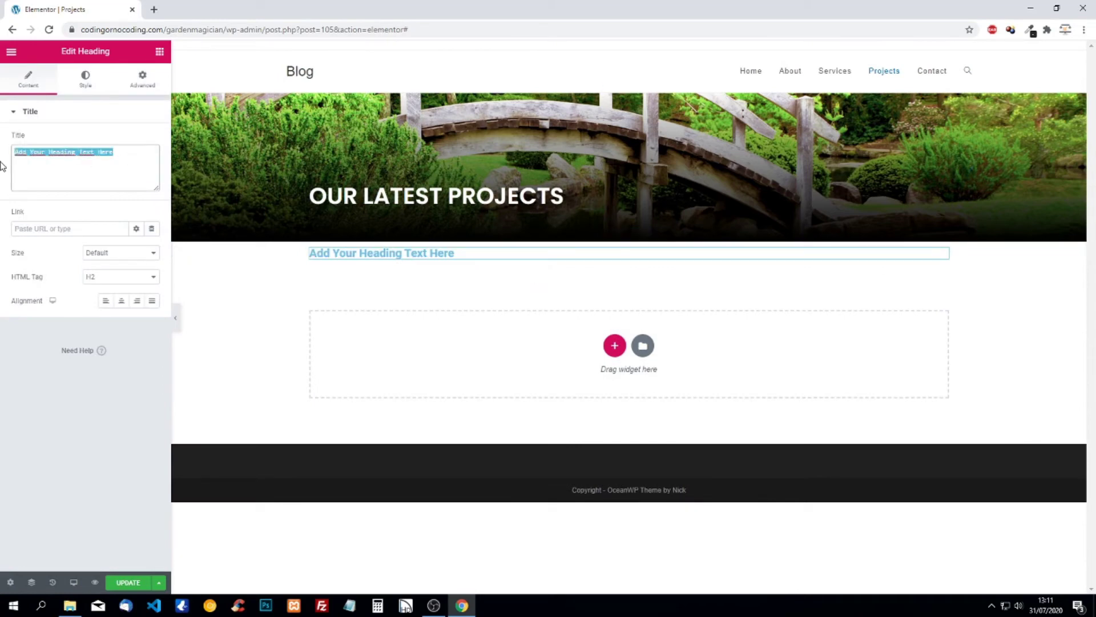
text(TY)
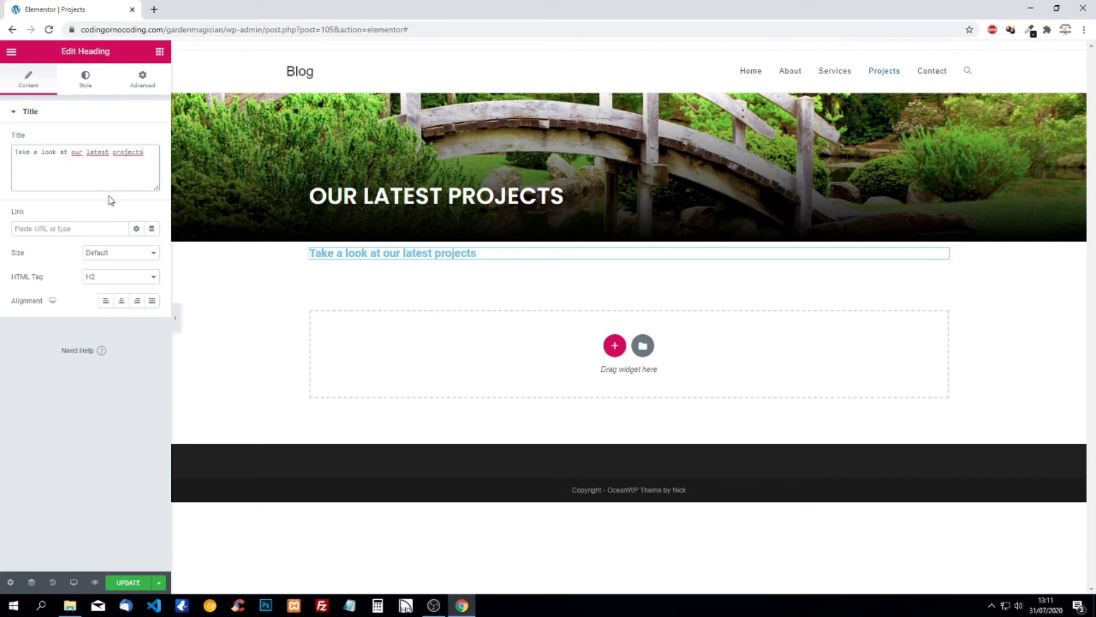
click(121, 301)
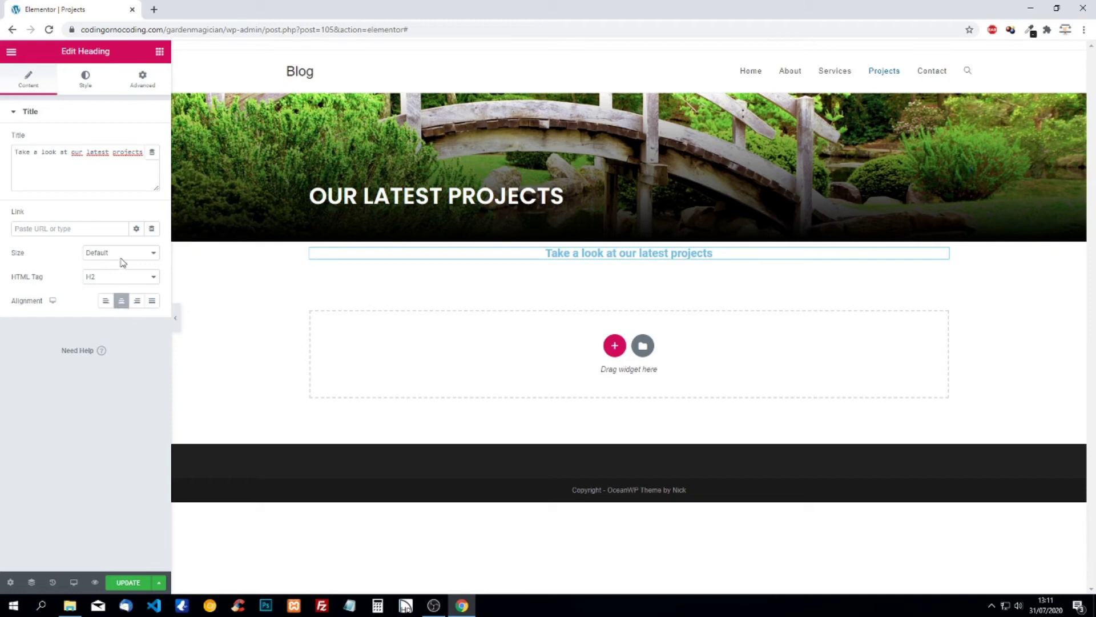
Step: Set the "Take a look at our latest projects" heading's text color to #8cd100
click(84, 80)
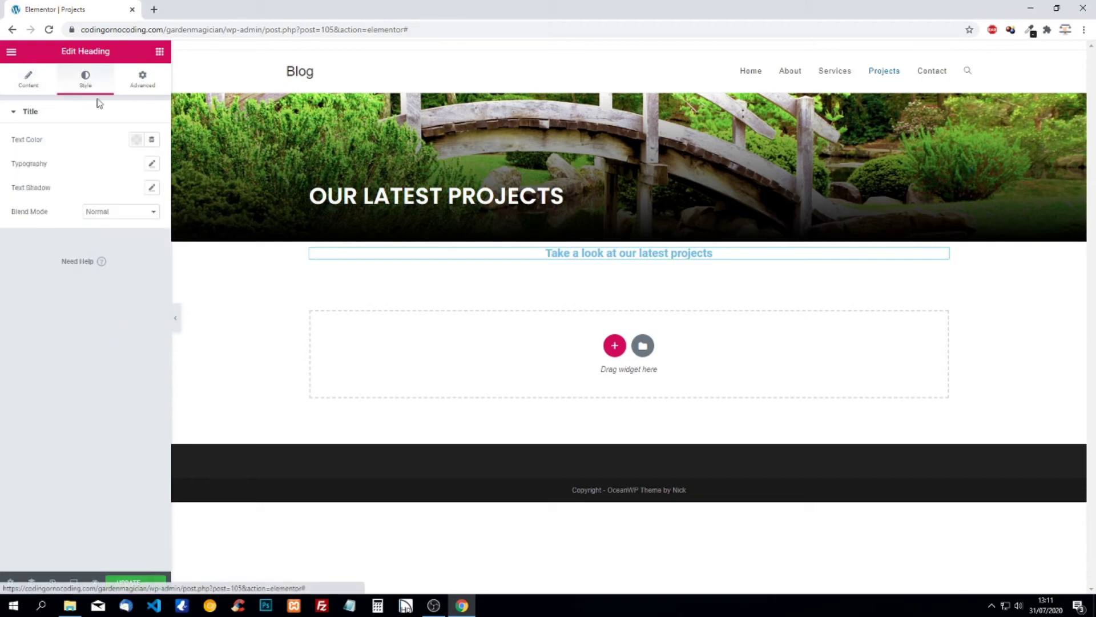
click(136, 141)
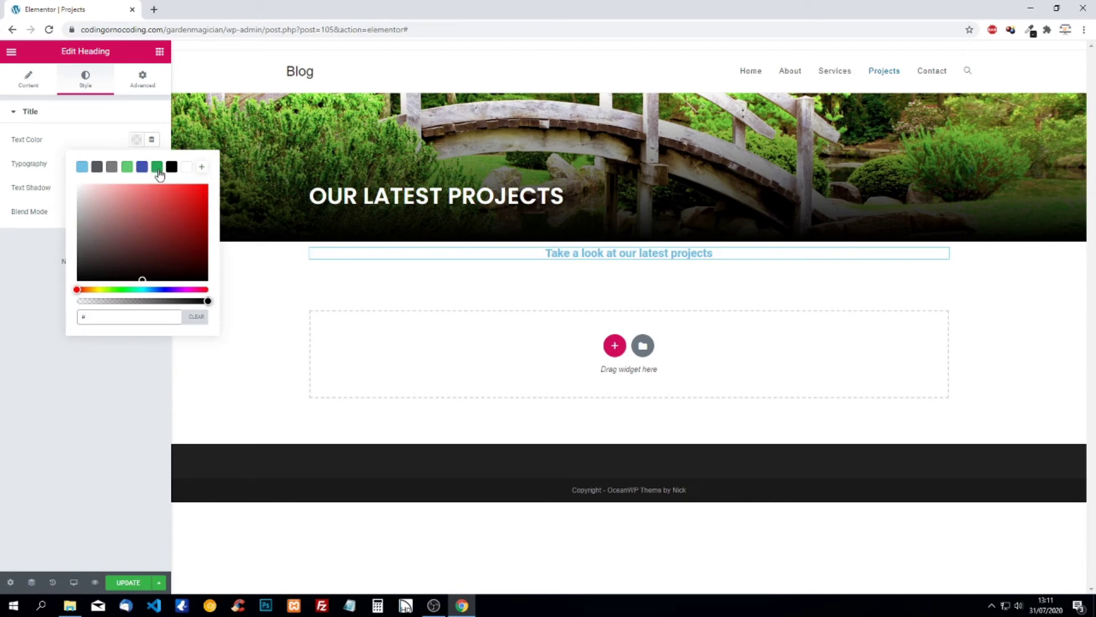
text(#8cd100)
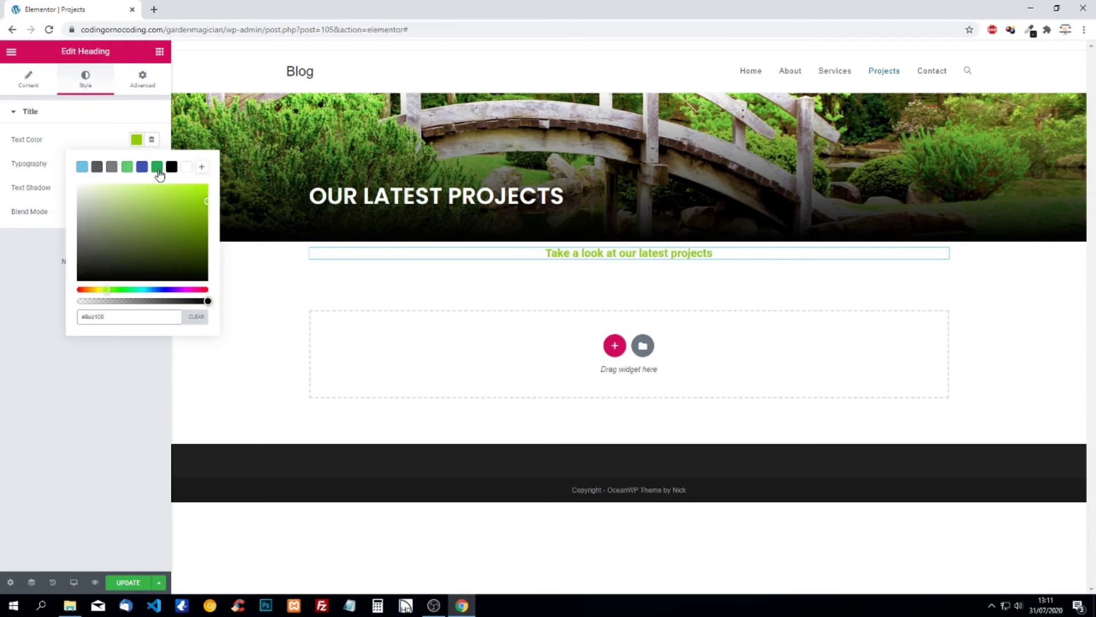
click(144, 393)
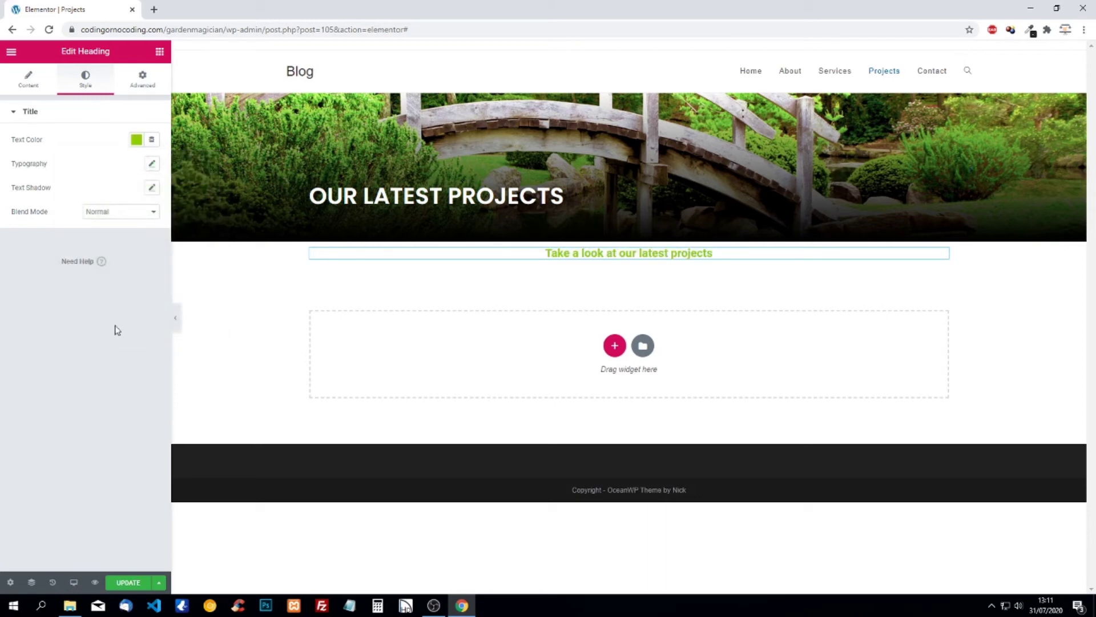
Step: Set the green heading's font family to Poppins and its size to 40 px
click(153, 166)
click(112, 195)
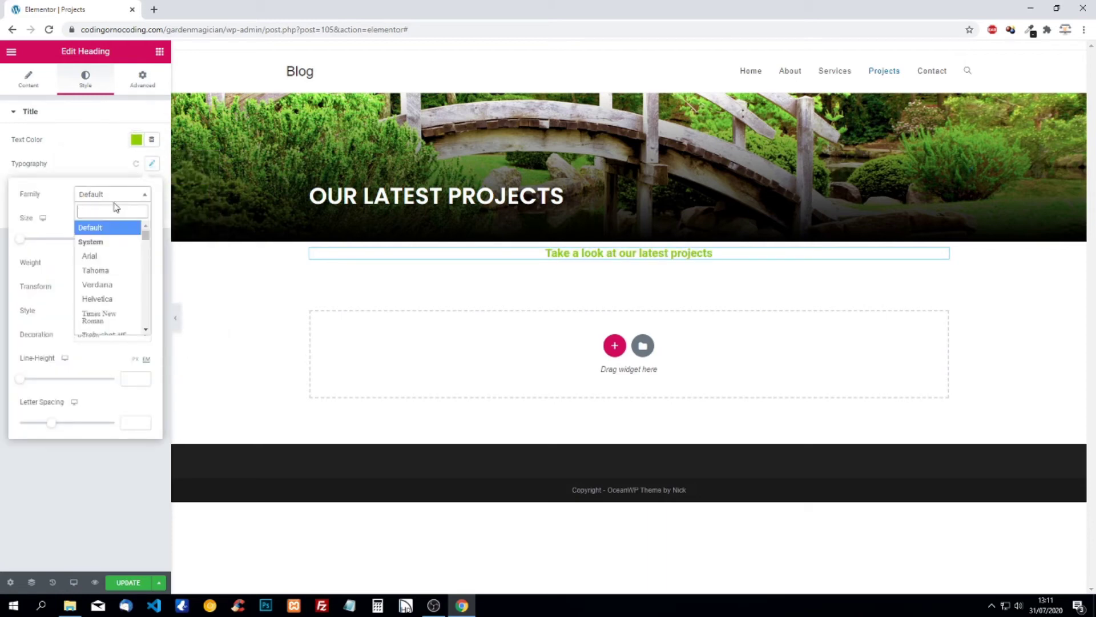
text(poppins)
click(108, 242)
click(135, 239)
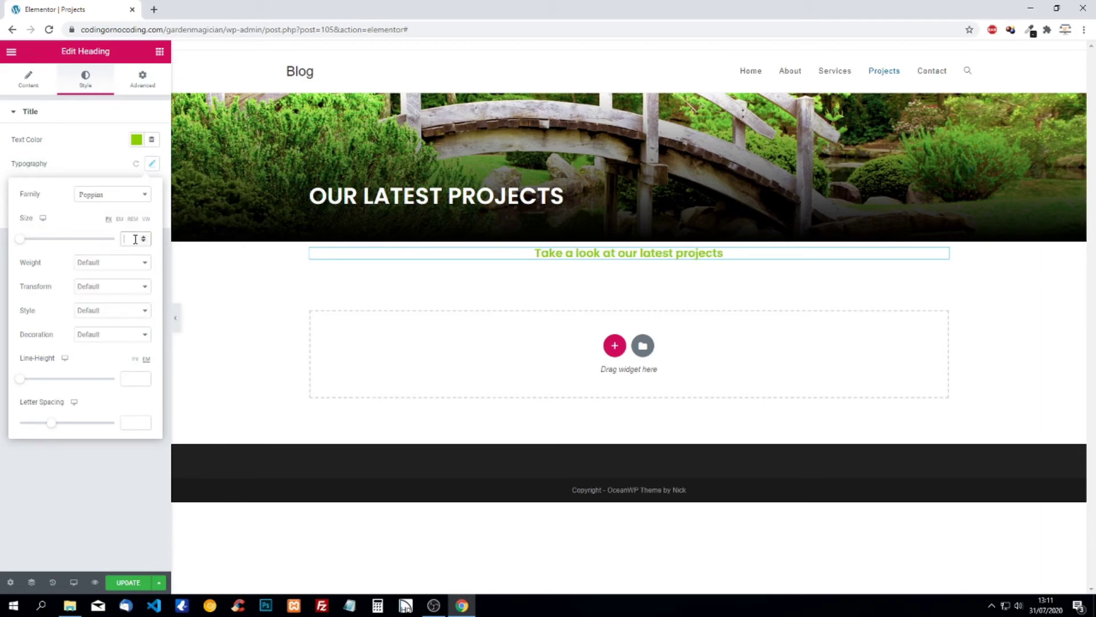
text(40)
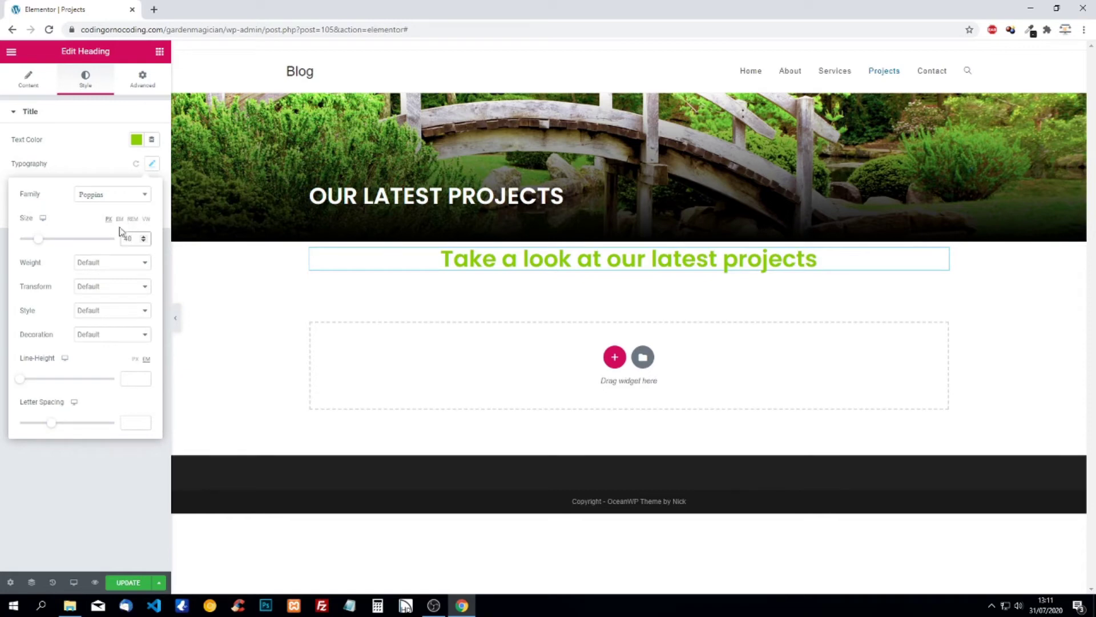
click(89, 160)
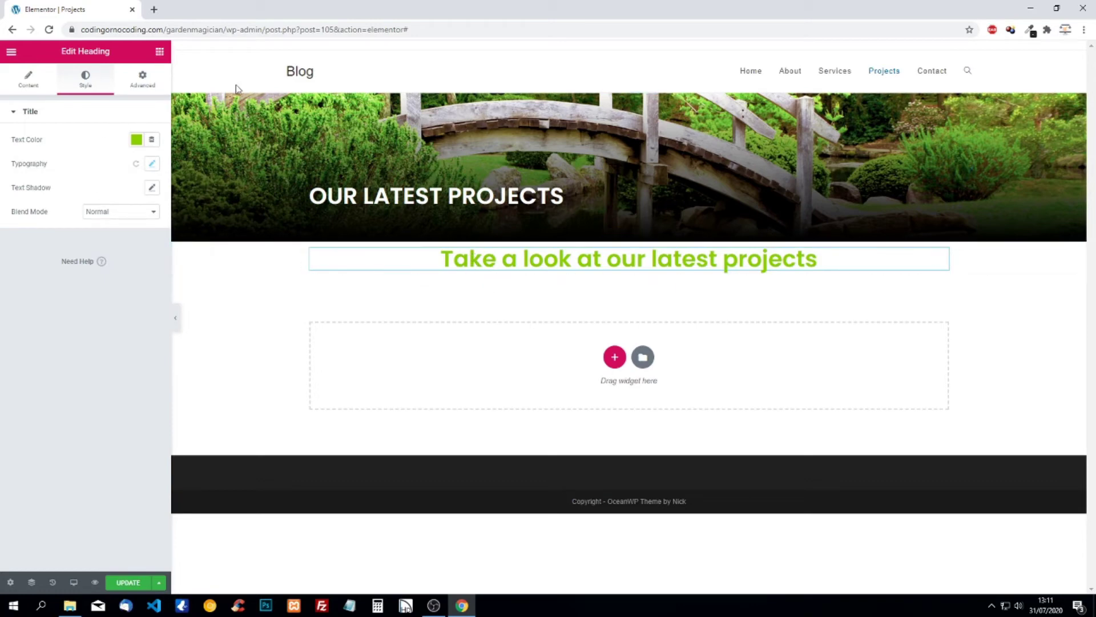
Step: Unlink the green heading's padding values and set its top and bottom padding to 30 px
click(143, 79)
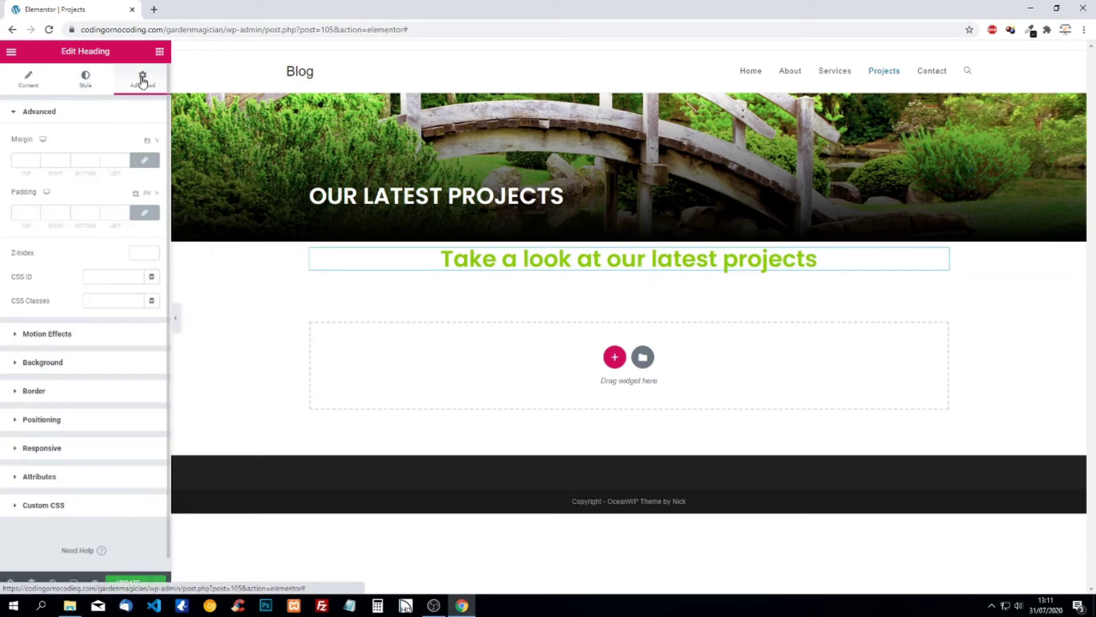
click(142, 214)
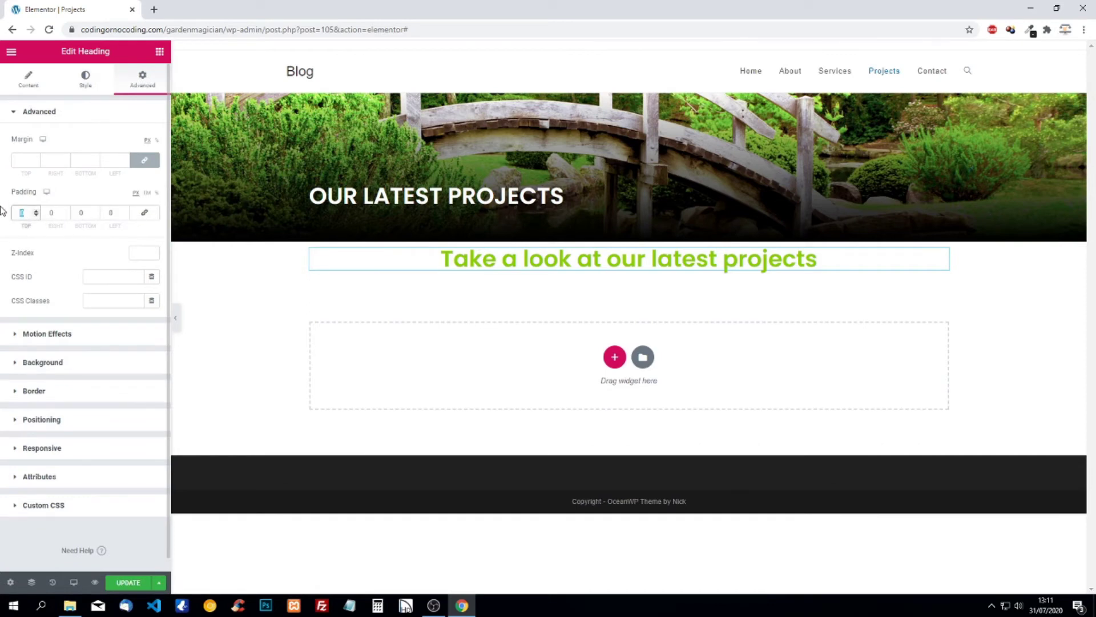
text(30)
click(83, 212)
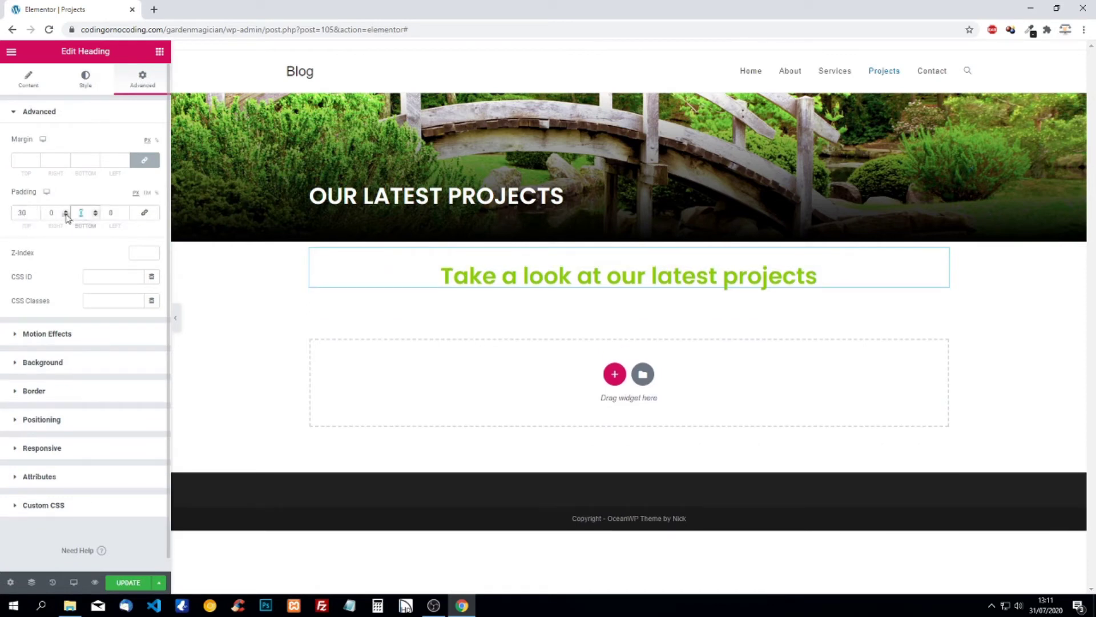
text(30)
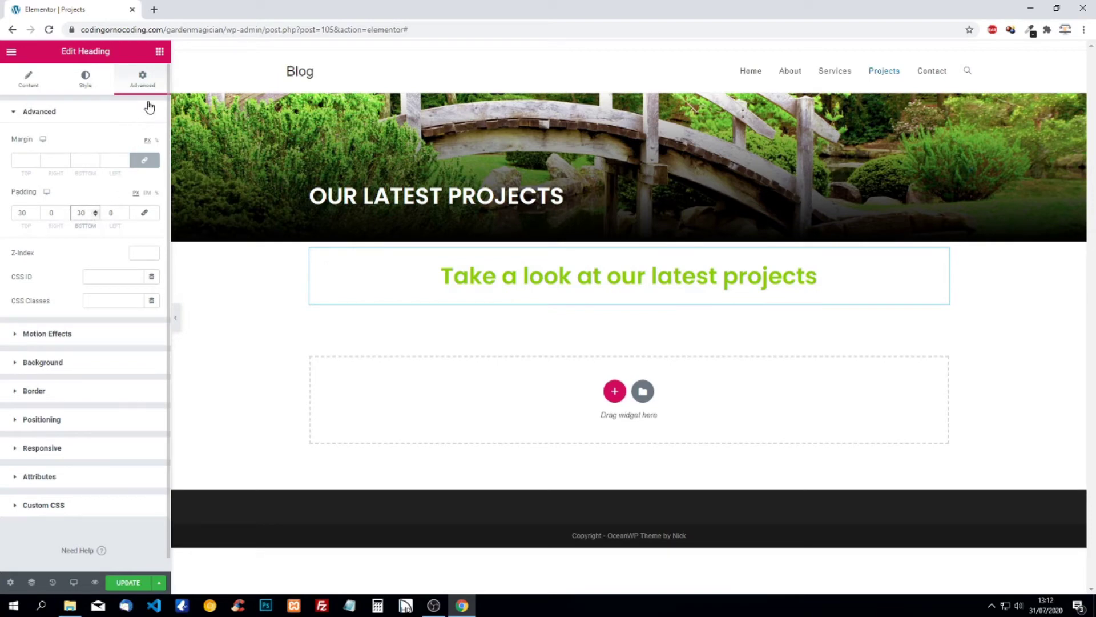
click(159, 52)
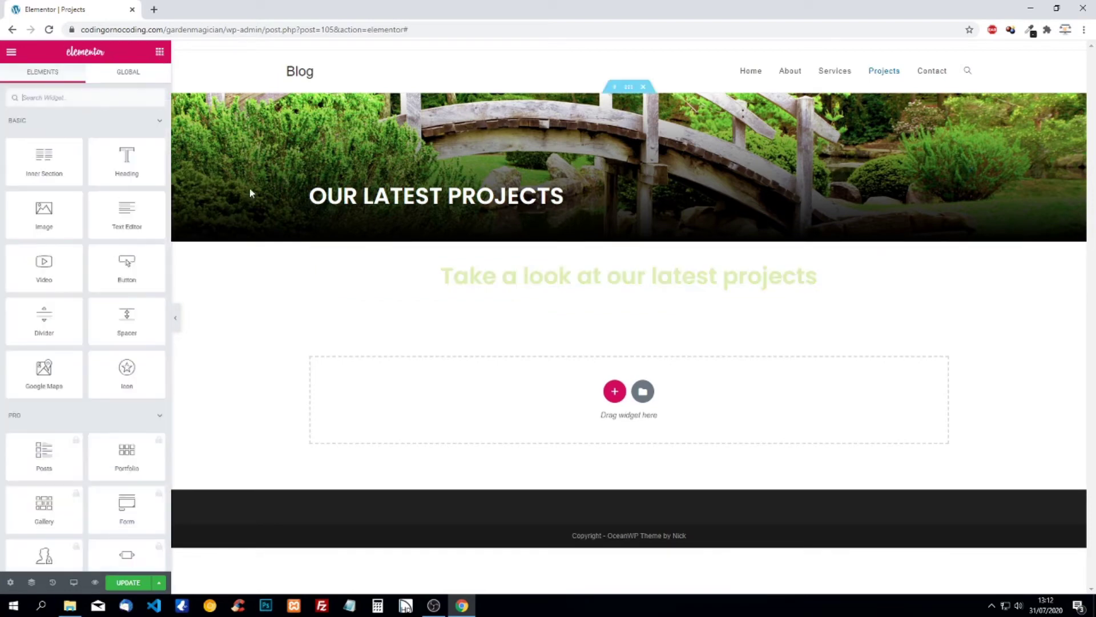
click(532, 281)
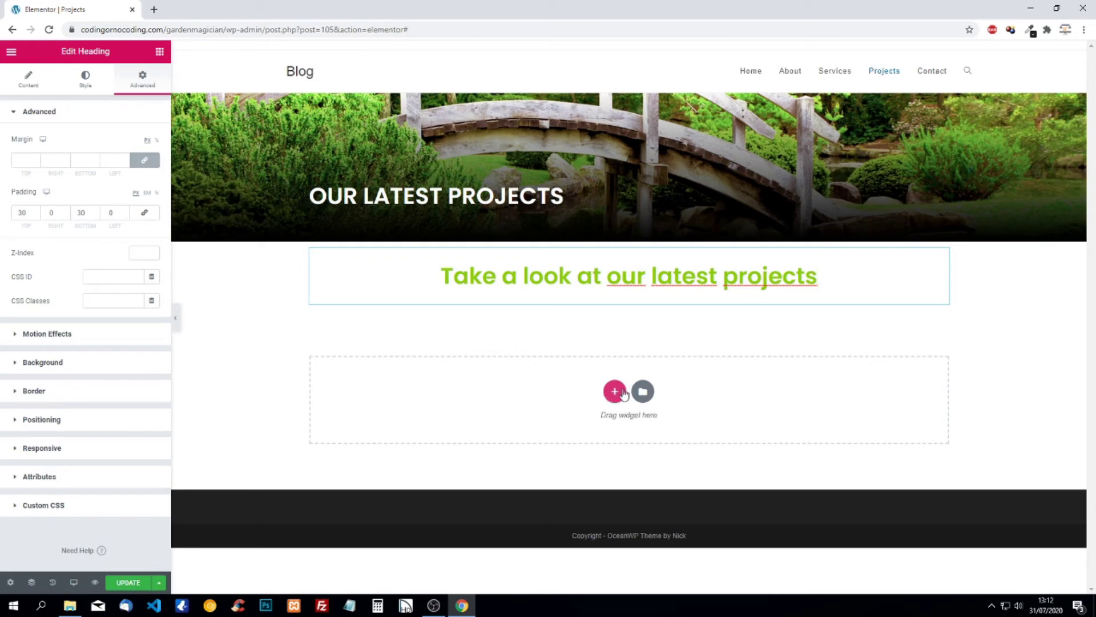
Step: Add a three-column section below the green heading and paste a copy of it underneath
click(614, 392)
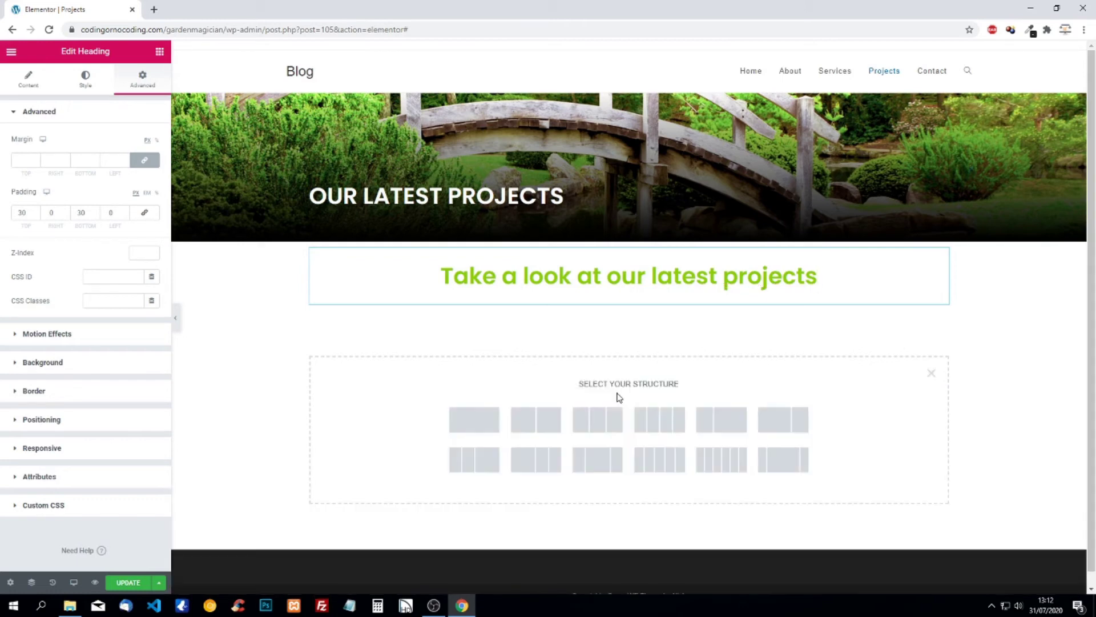
click(599, 421)
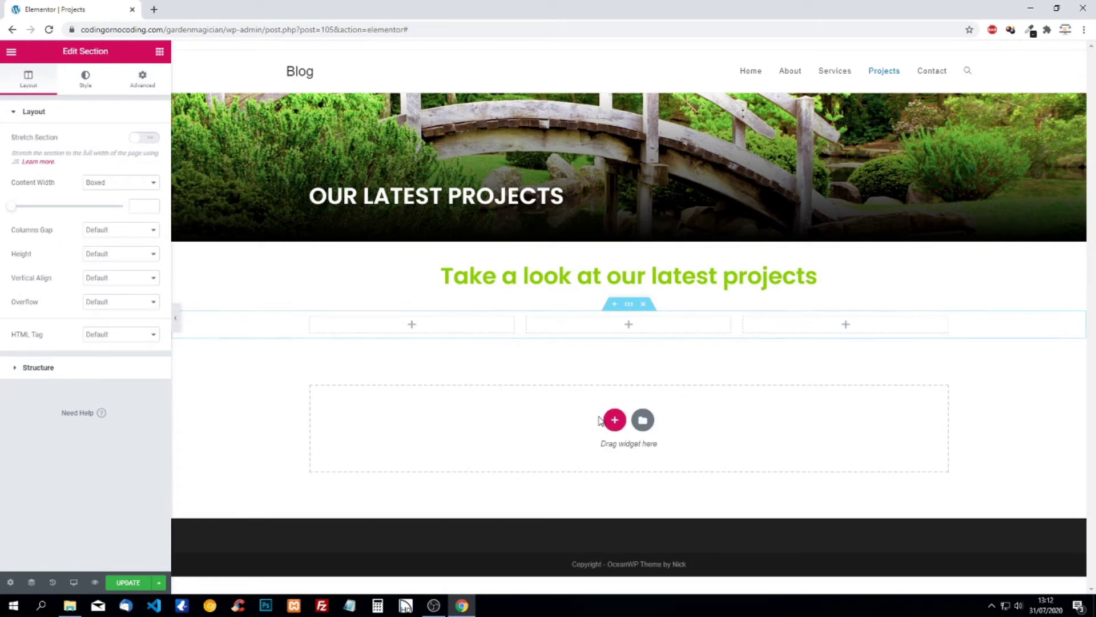
right_click(630, 308)
right_click(623, 358)
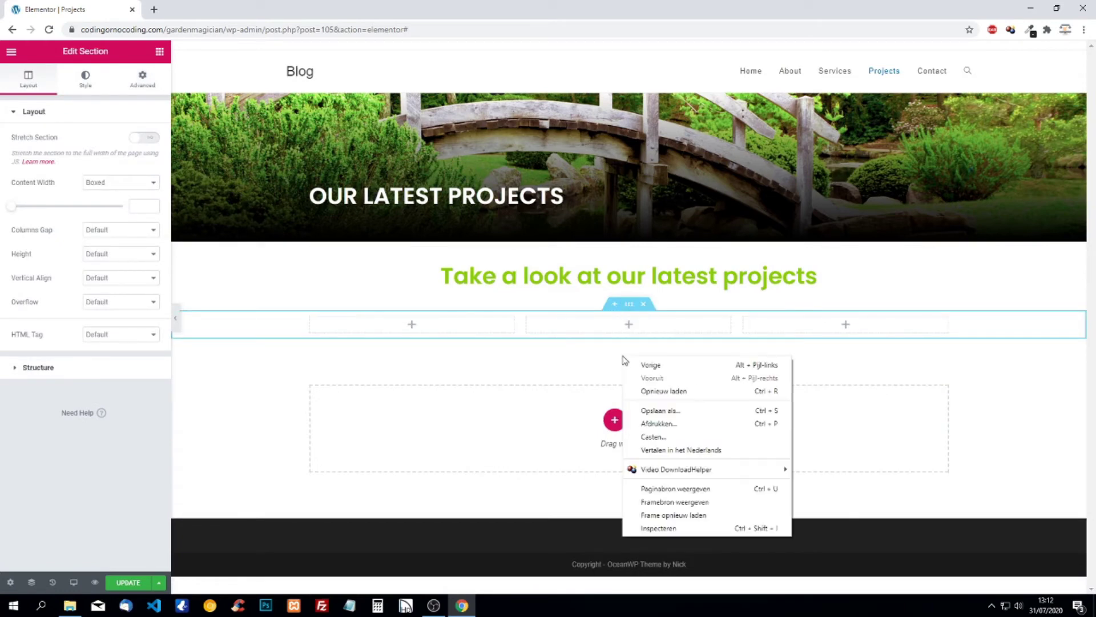
right_click(569, 424)
right_click(424, 423)
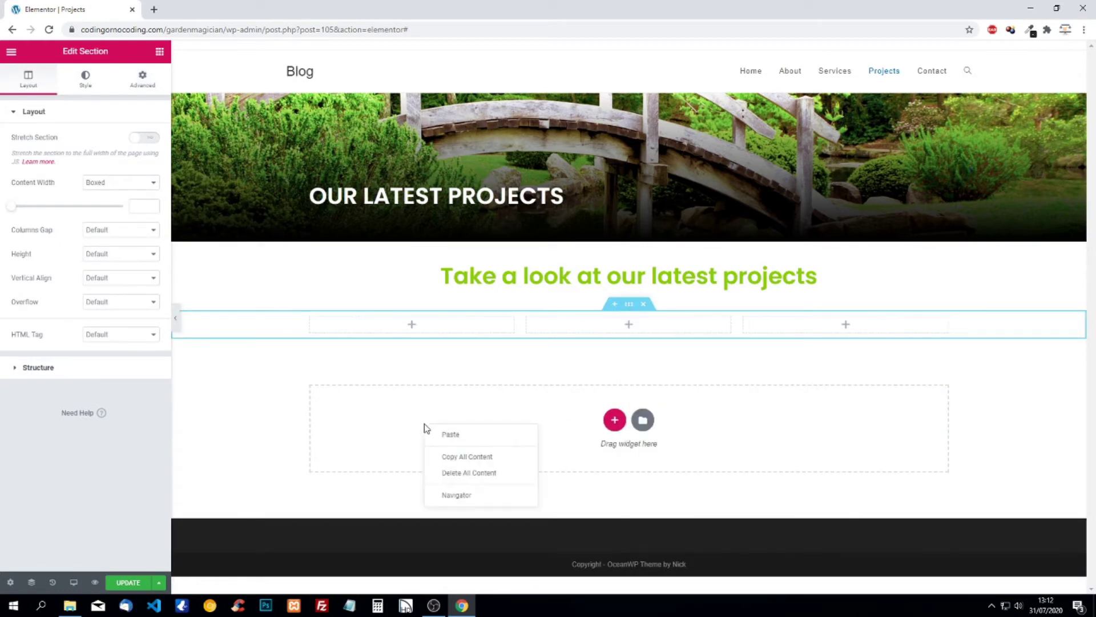
click(451, 438)
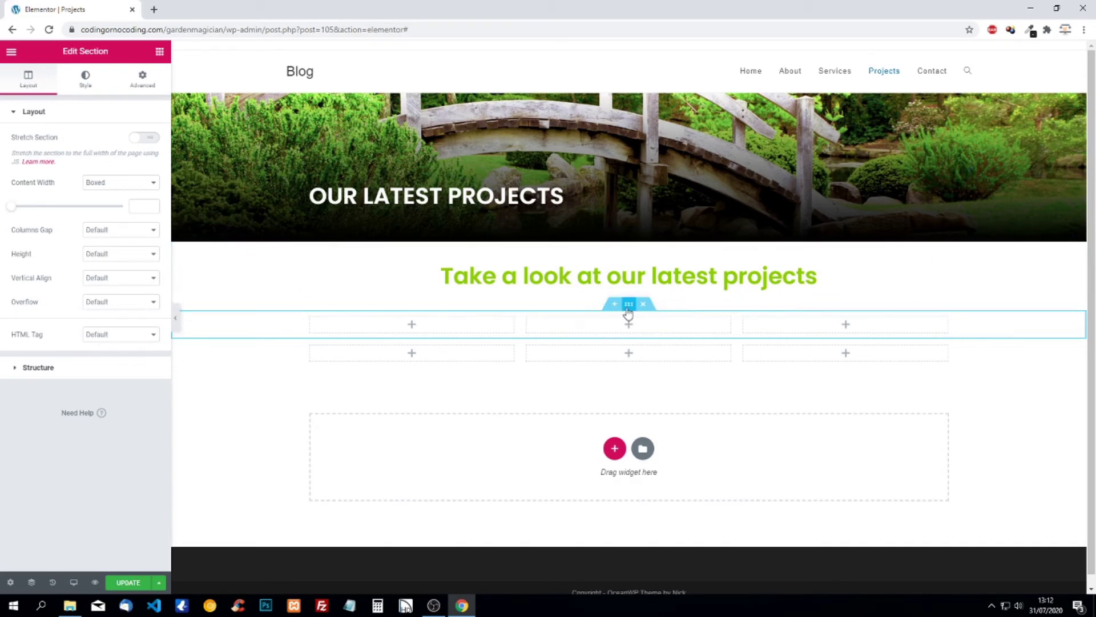
Step: Set the content width of both three-column sections to Full Width
click(100, 182)
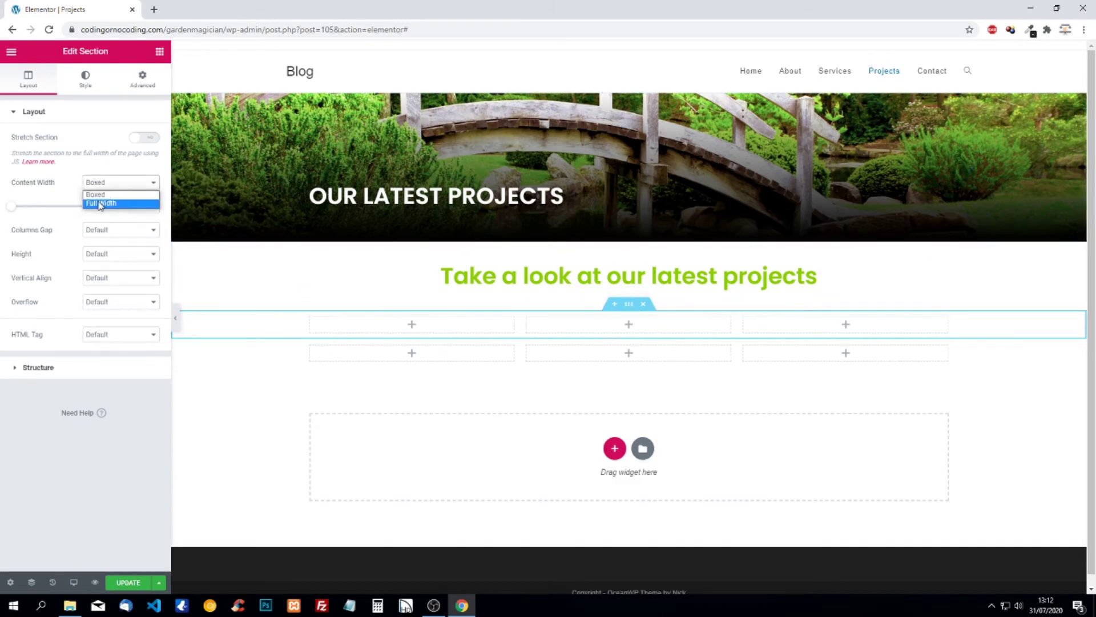
click(98, 197)
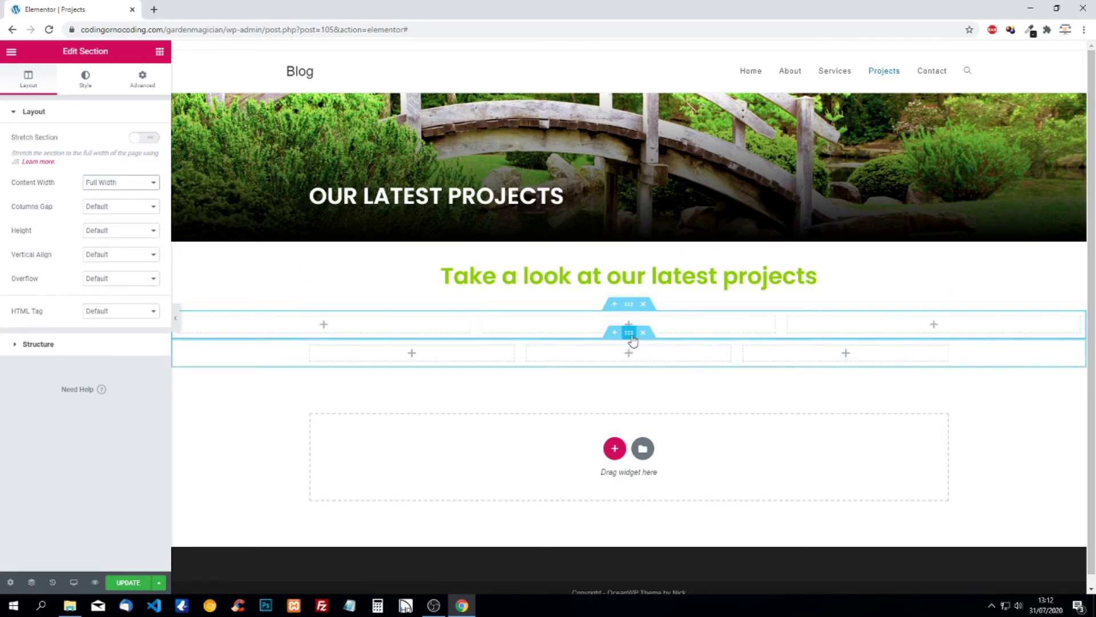
click(629, 335)
click(111, 184)
click(115, 204)
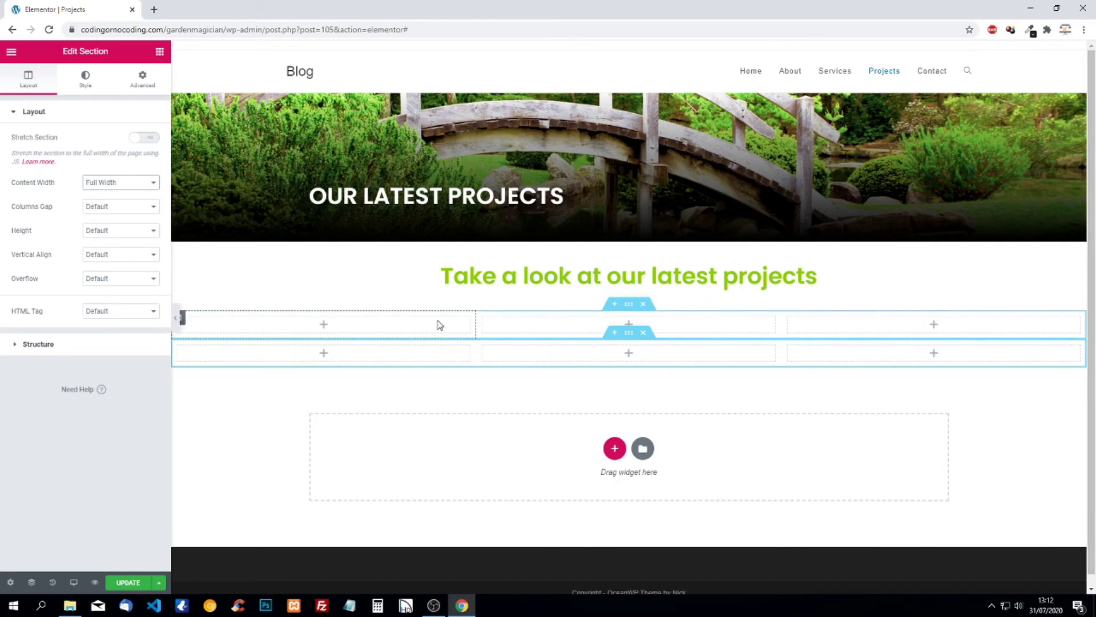
Step: Add an Image widget to the first column of the upper three-column section and open its media library
click(157, 54)
drag(73, 233, 320, 330)
click(108, 185)
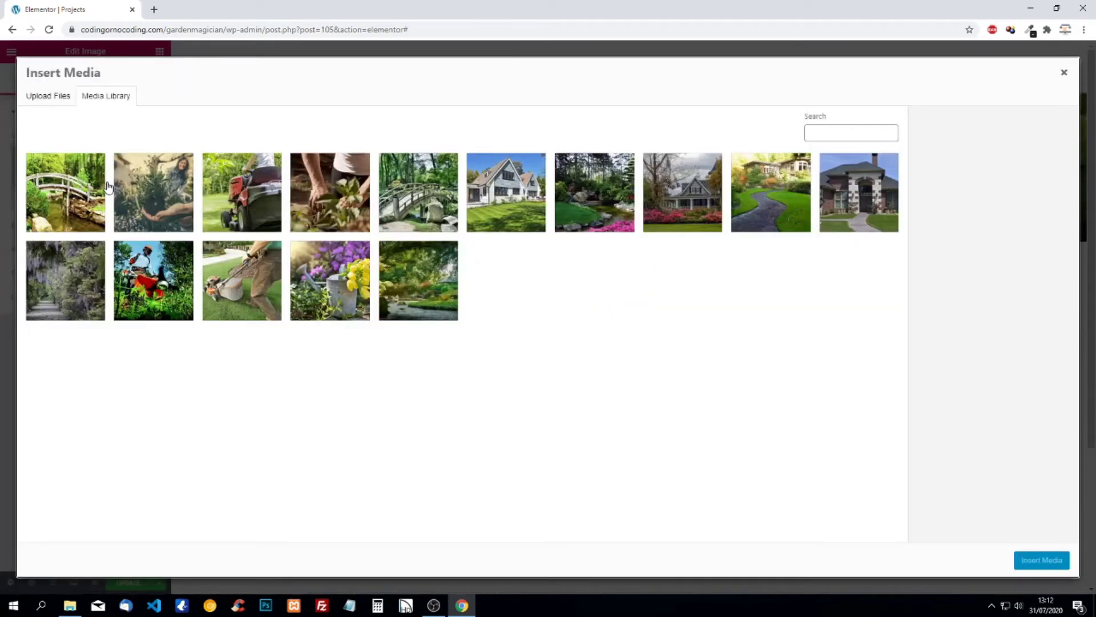
Step: Upload all Projects folder photos except the bridge to the media library and insert beautiful-home-2826052_1920-1.jpg into the Image widget
click(69, 605)
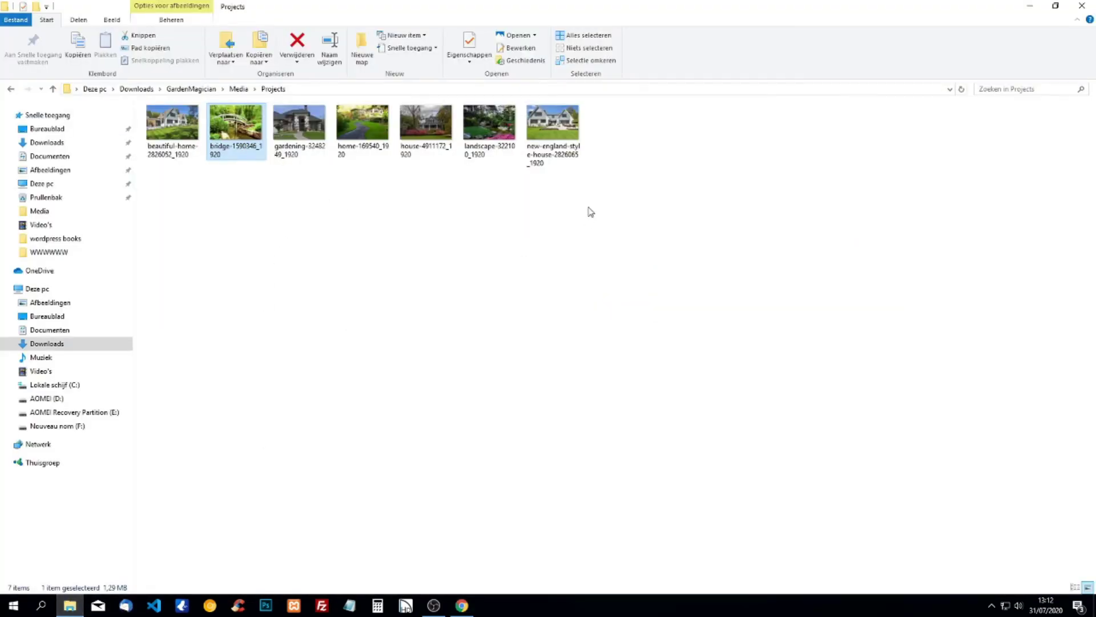
drag(619, 170, 270, 106)
ctrl+click(172, 132)
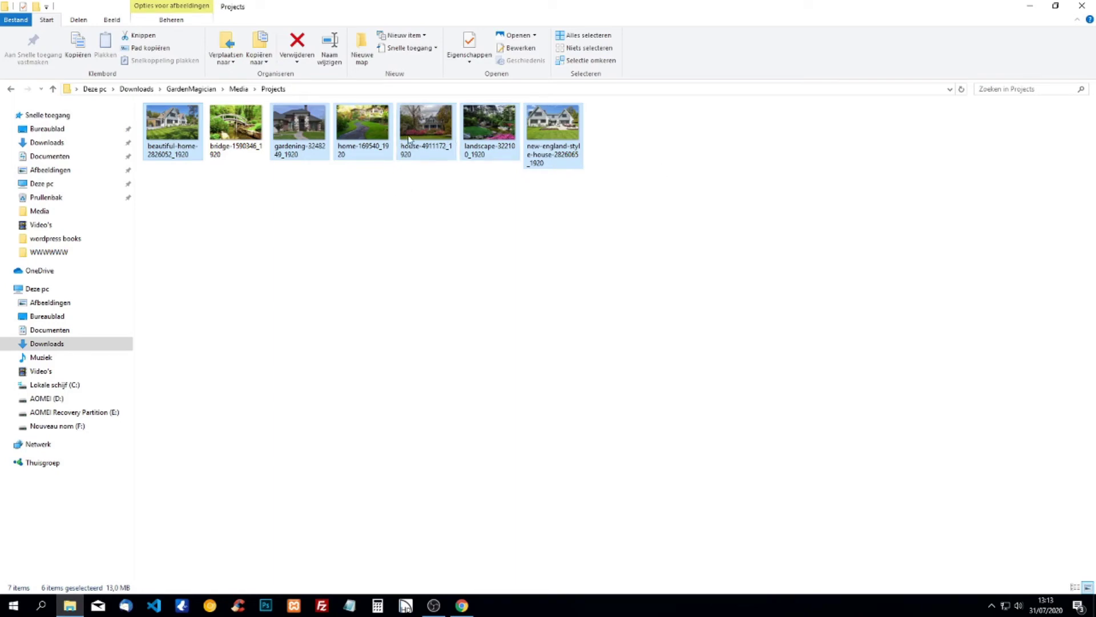
drag(302, 135, 401, 334)
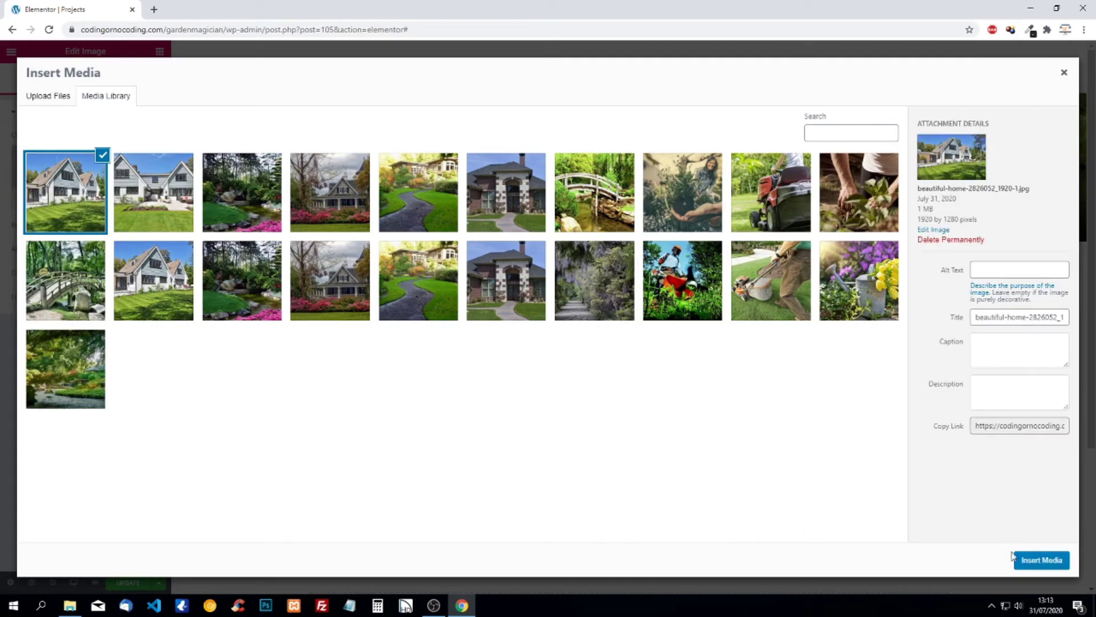
click(1027, 560)
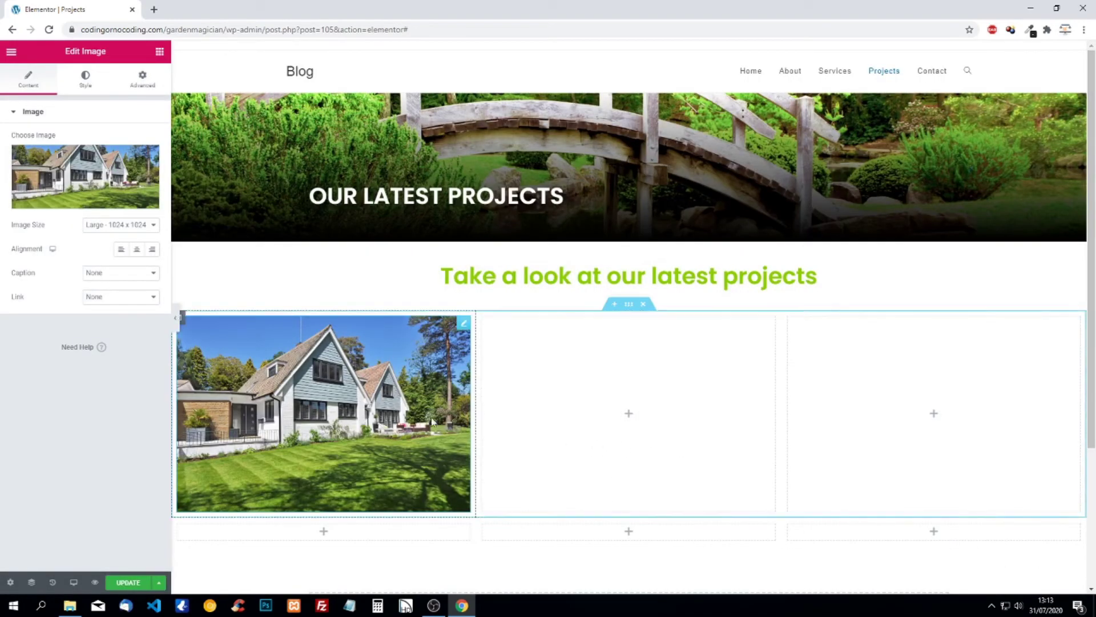
scroll(350, 388, down, 1)
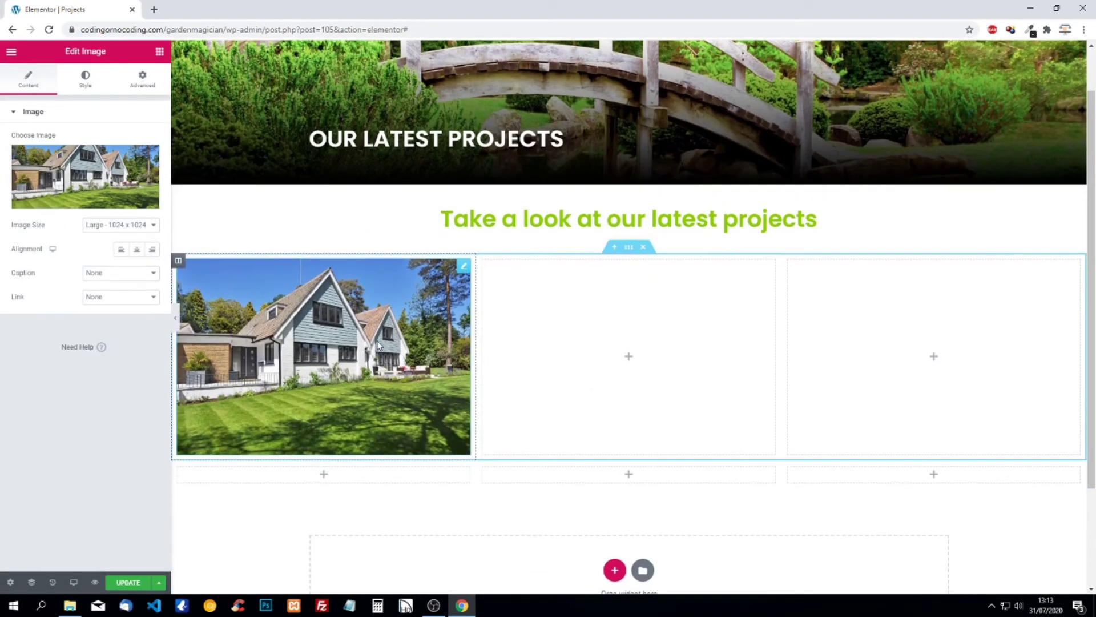
Step: Copy the house image widget and paste it into the two empty columns of the upper row
right_click(377, 345)
click(418, 387)
right_click(623, 336)
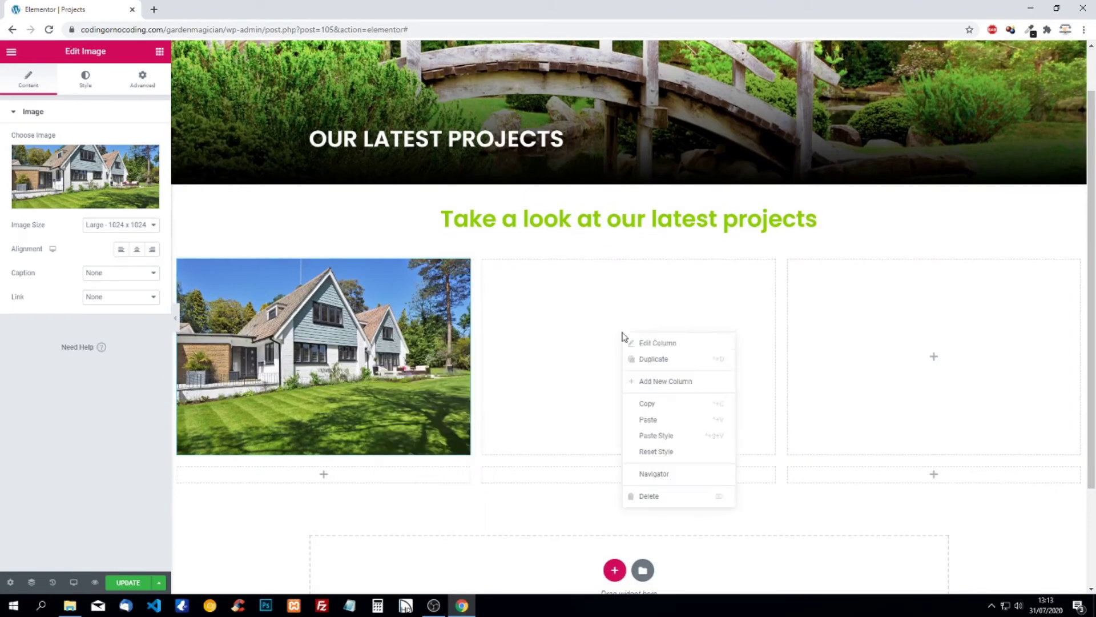
click(656, 419)
right_click(904, 338)
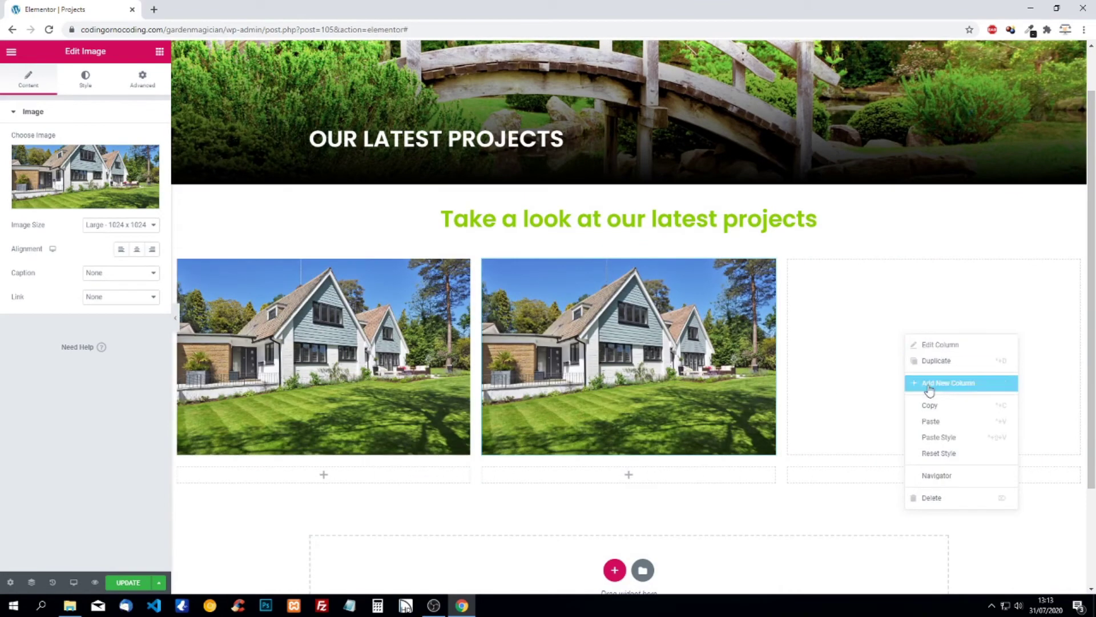
click(927, 422)
Step: Paste the copied house image into all three columns of the lower row
scroll(628, 423, down, 1)
right_click(363, 421)
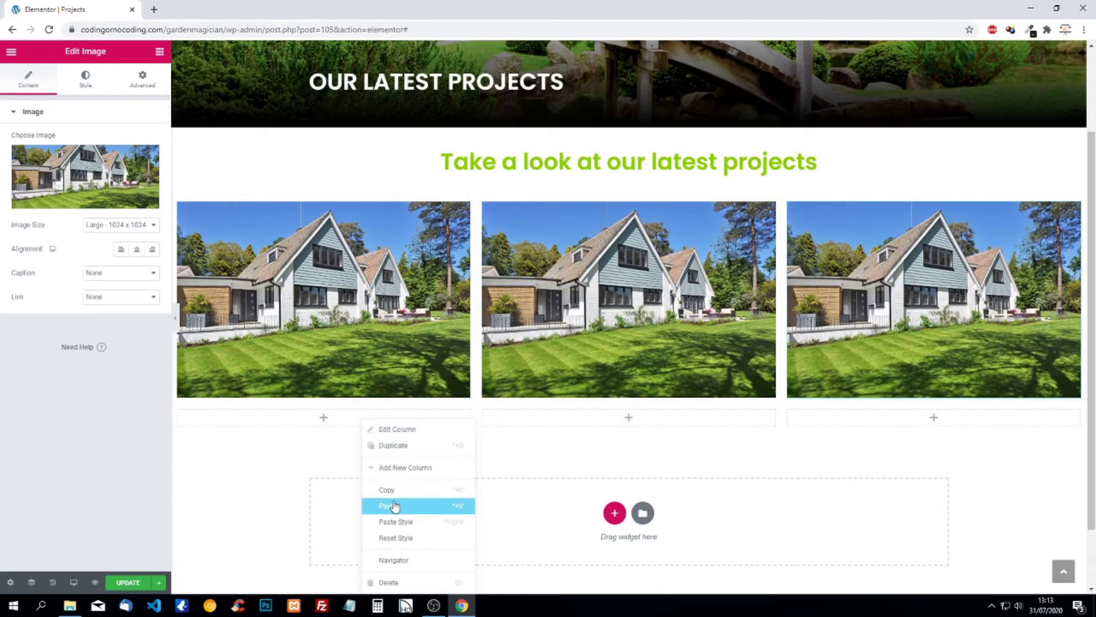
click(394, 506)
right_click(565, 435)
click(613, 506)
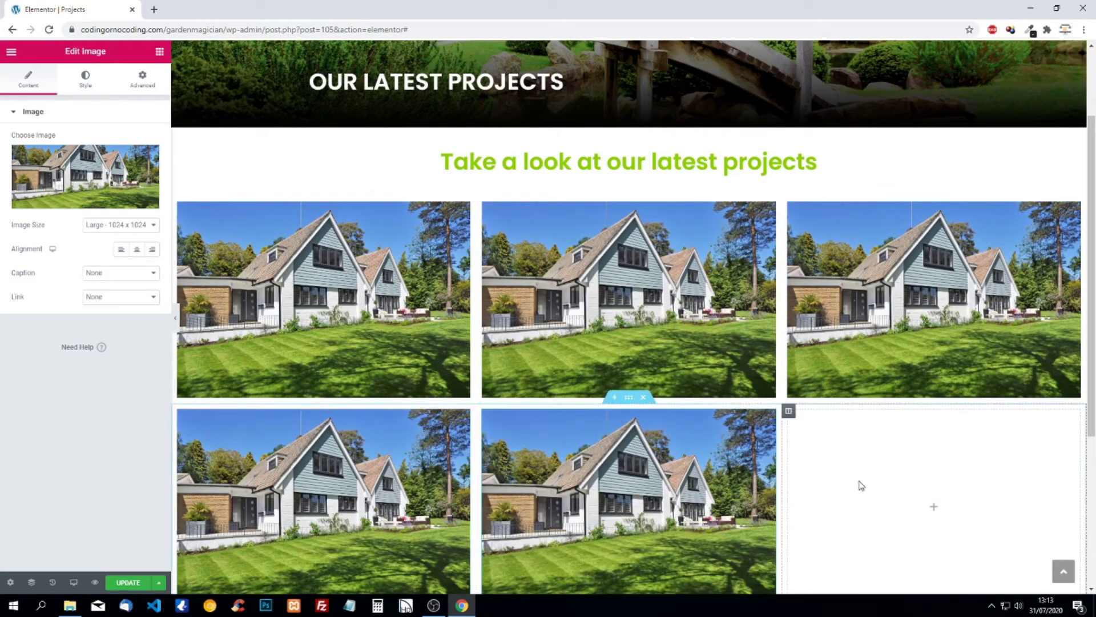
right_click(861, 484)
click(884, 505)
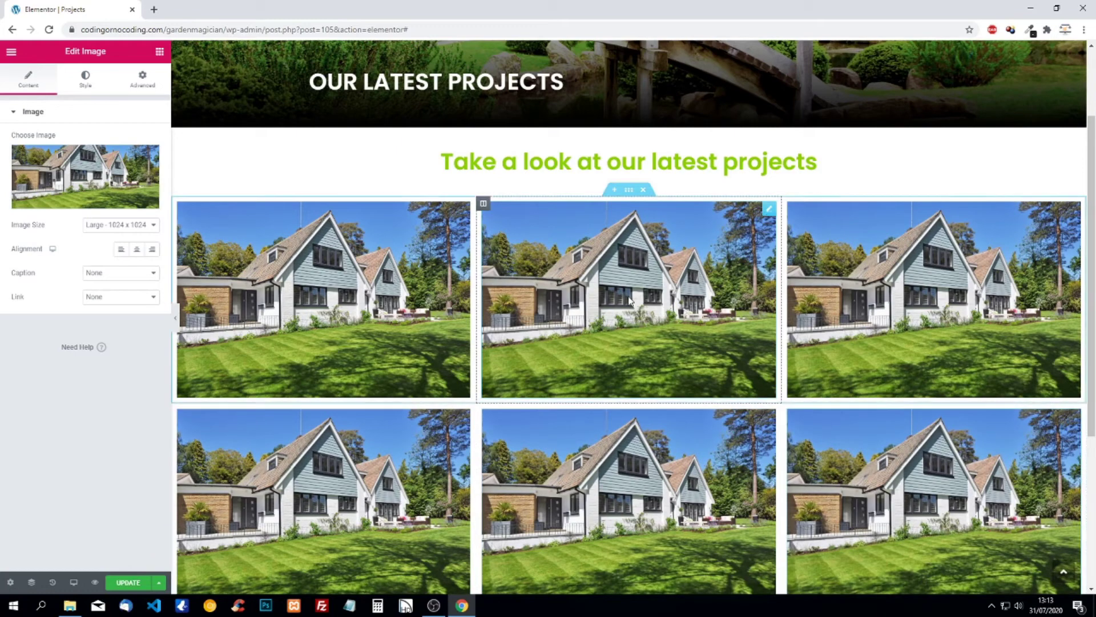
Step: Try replacing the upper row's middle image with new-england-style-house-2826065_1920.png
click(85, 177)
click(165, 203)
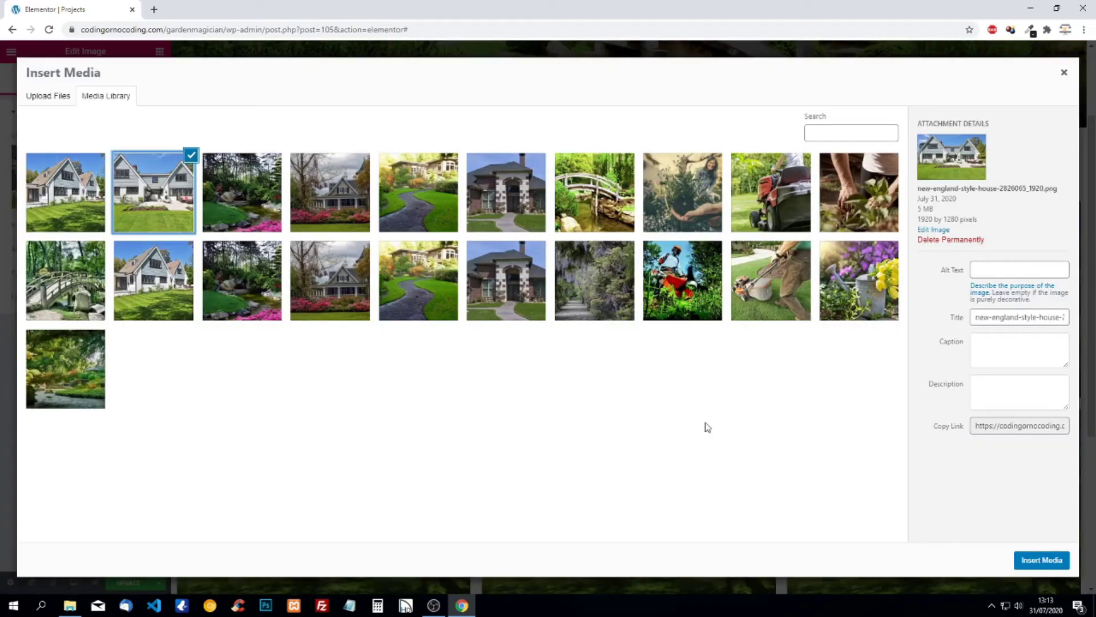
click(1028, 562)
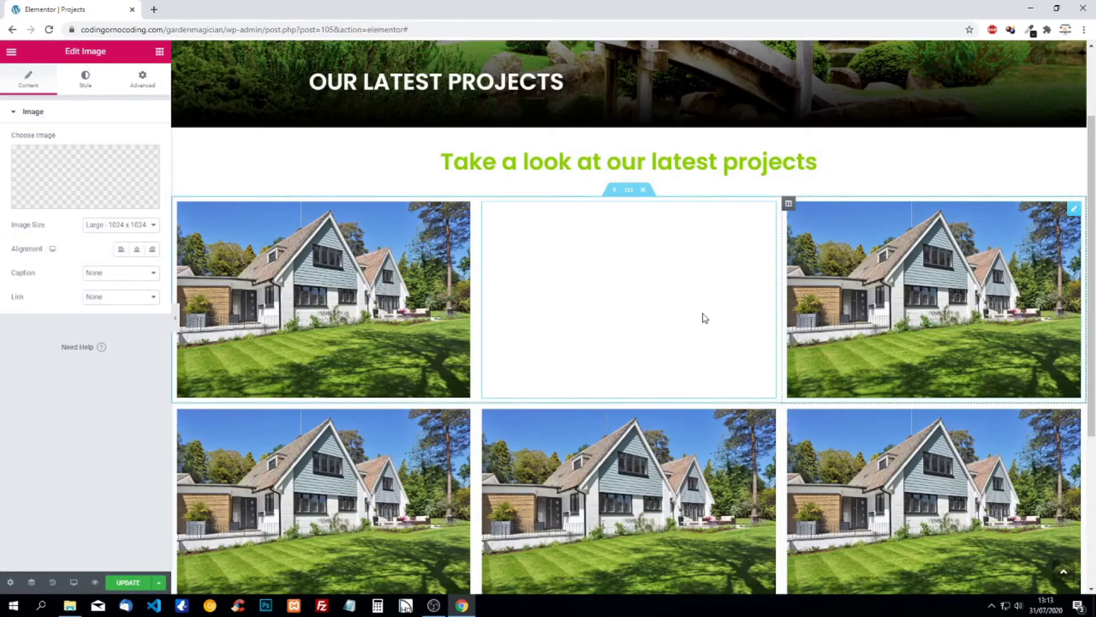
Step: Replace the upper row's middle image with the garden pond photo with pink flowers from the media library
click(109, 180)
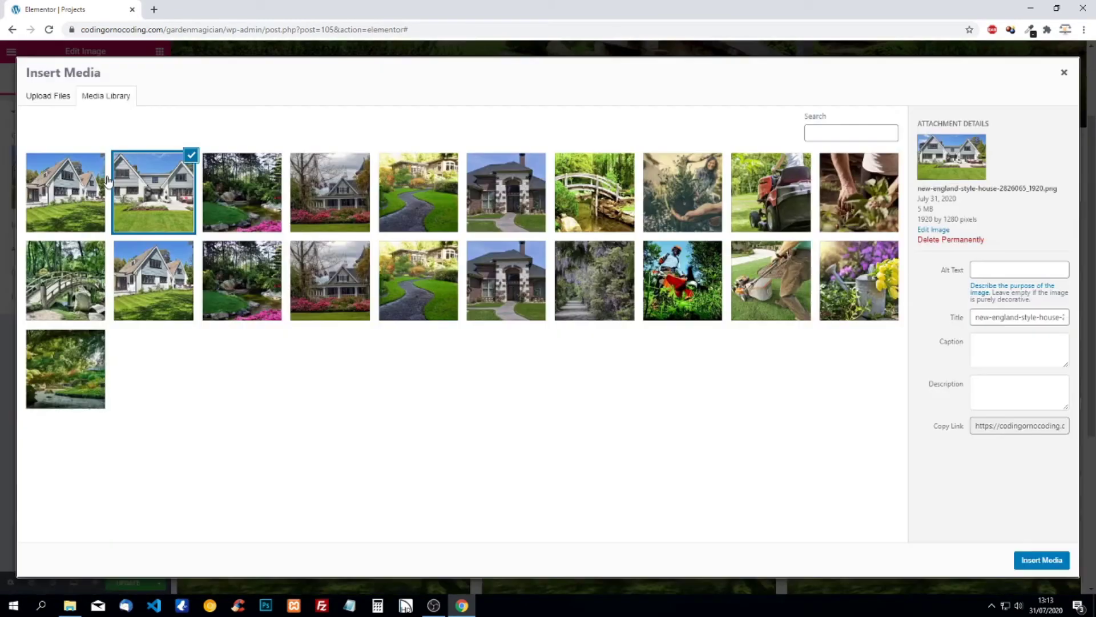
click(251, 194)
click(1027, 561)
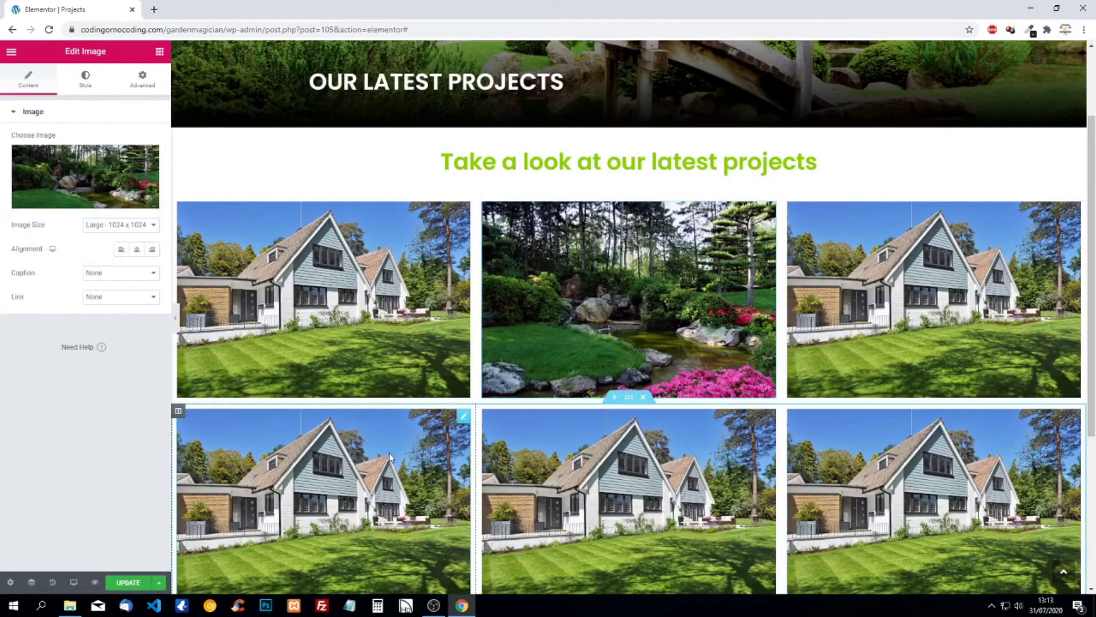
Step: Replace the upper row's third image with new-england-style-house-2826065_1920.png
scroll(381, 455, down, 1)
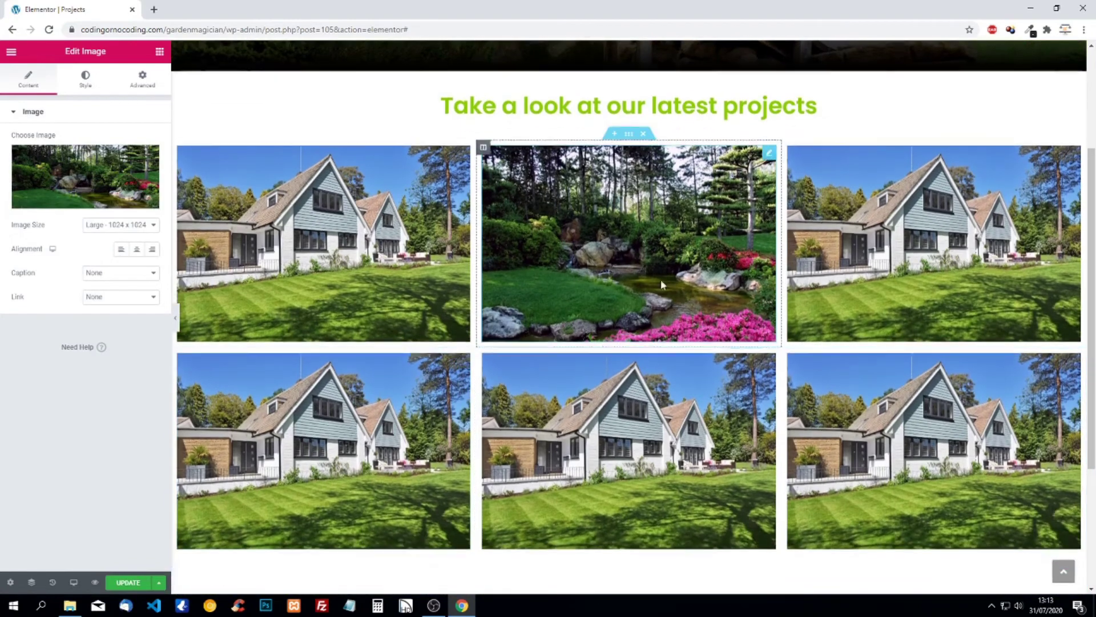
click(856, 245)
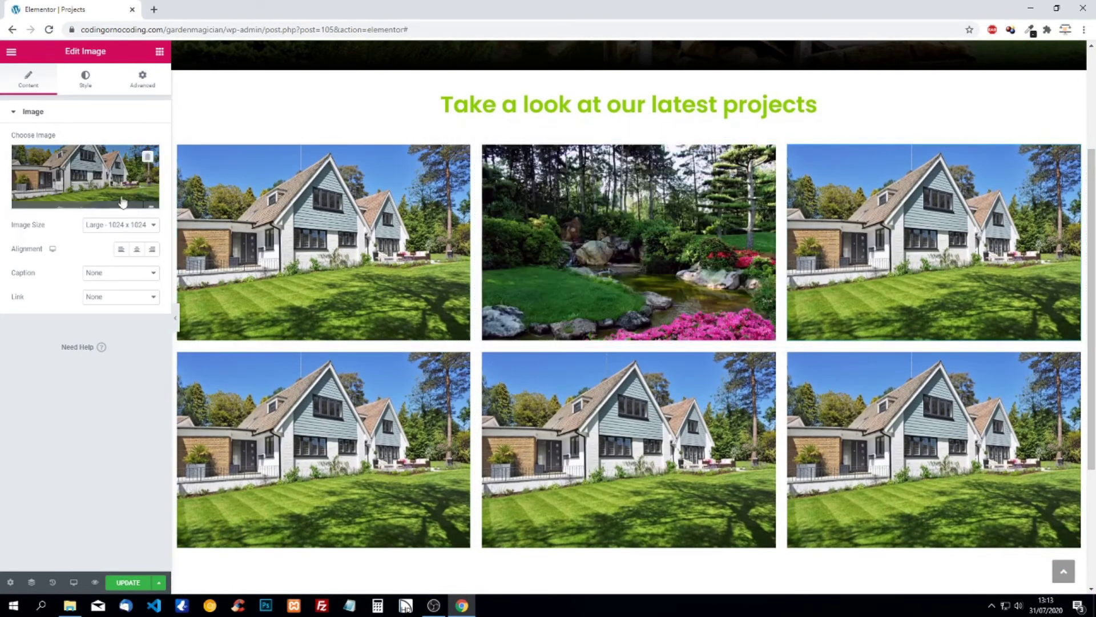
click(92, 180)
click(153, 198)
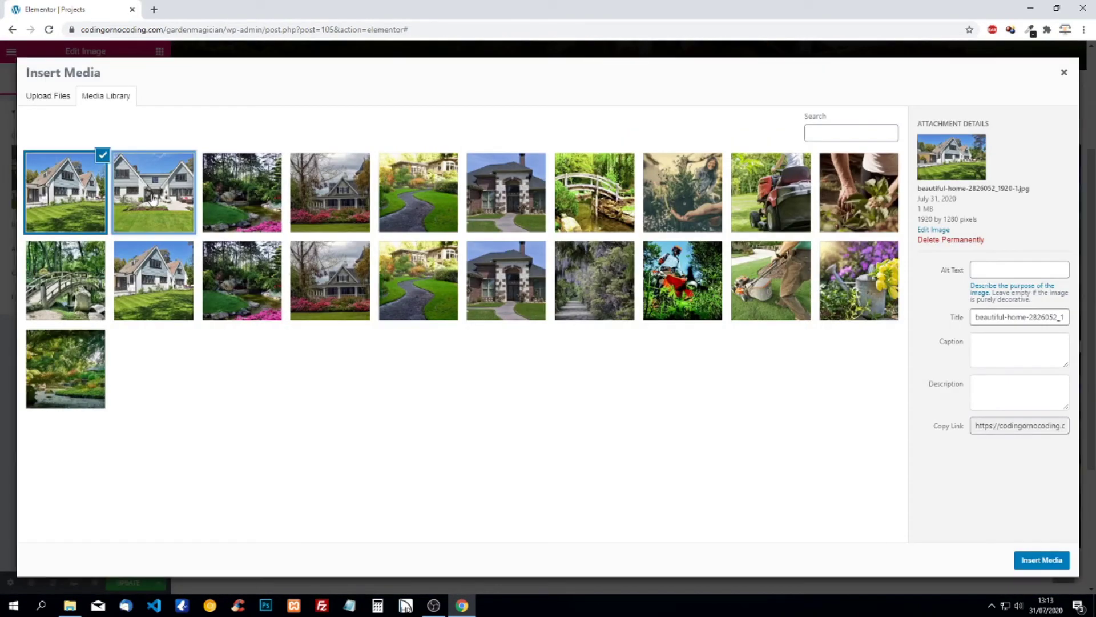
click(1025, 560)
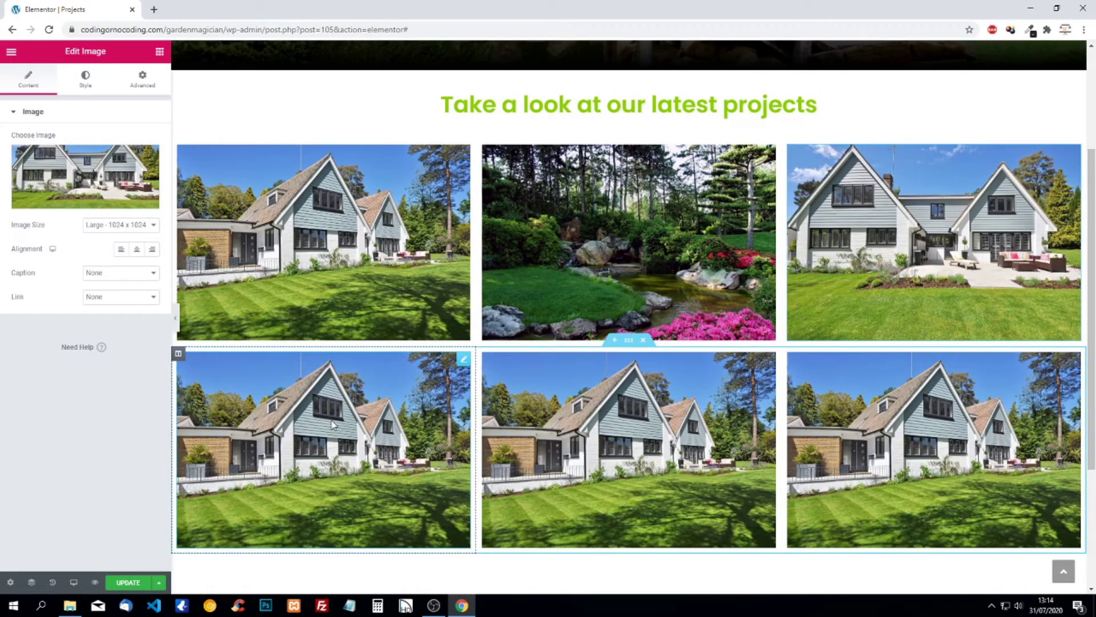
Step: Replace the lower row's first image with house-4911172_1920-1.jpg and its middle image with the winding garden path photo
key(ctrl+z)
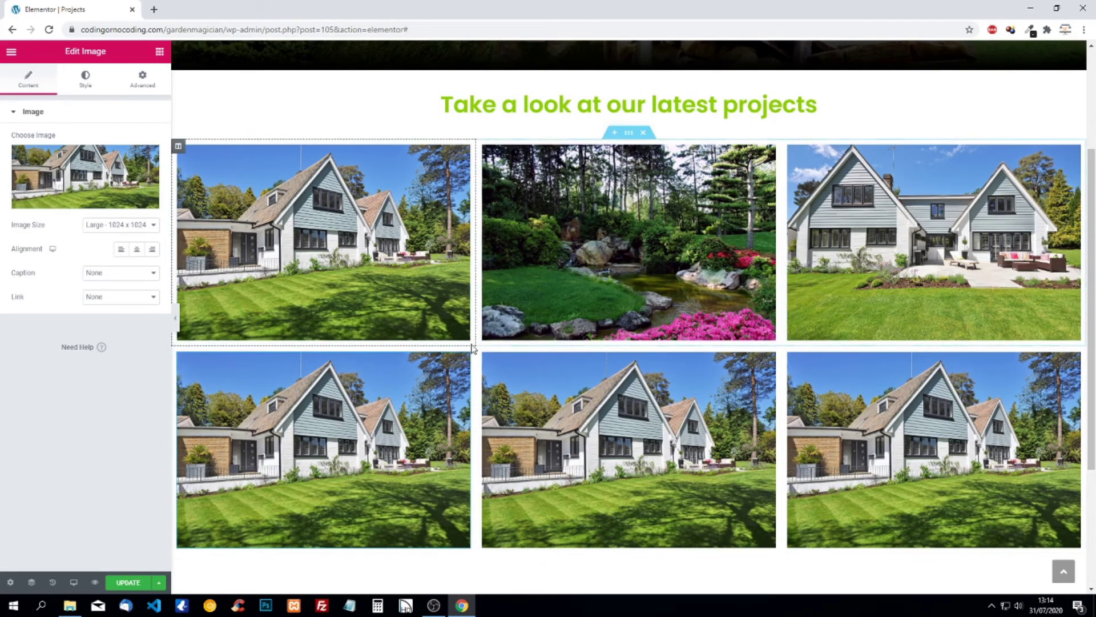
click(87, 164)
click(330, 203)
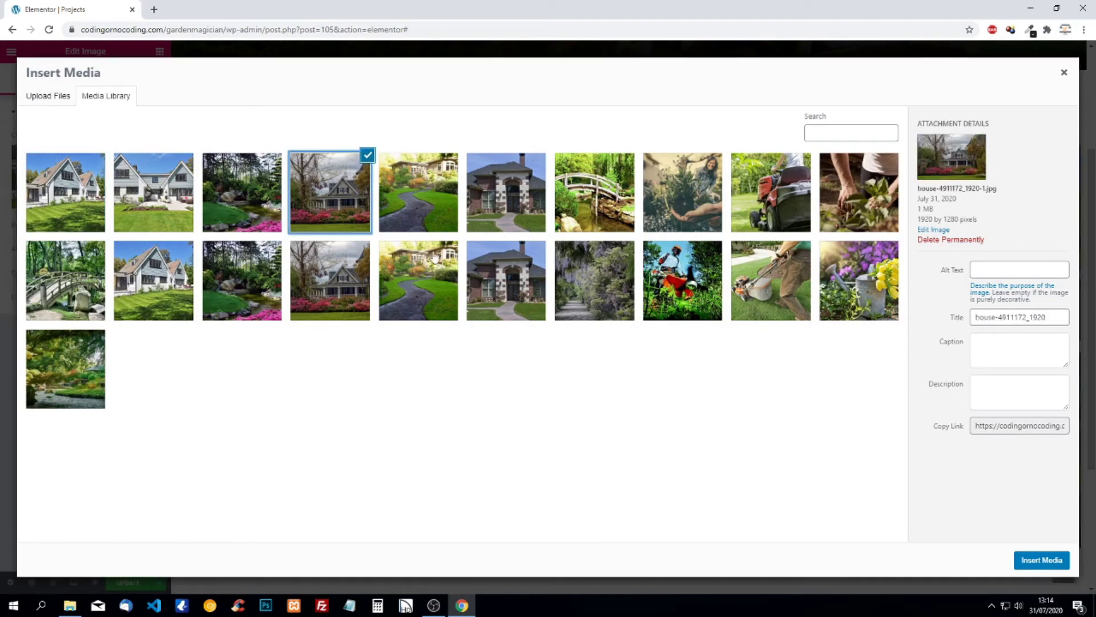
click(1041, 559)
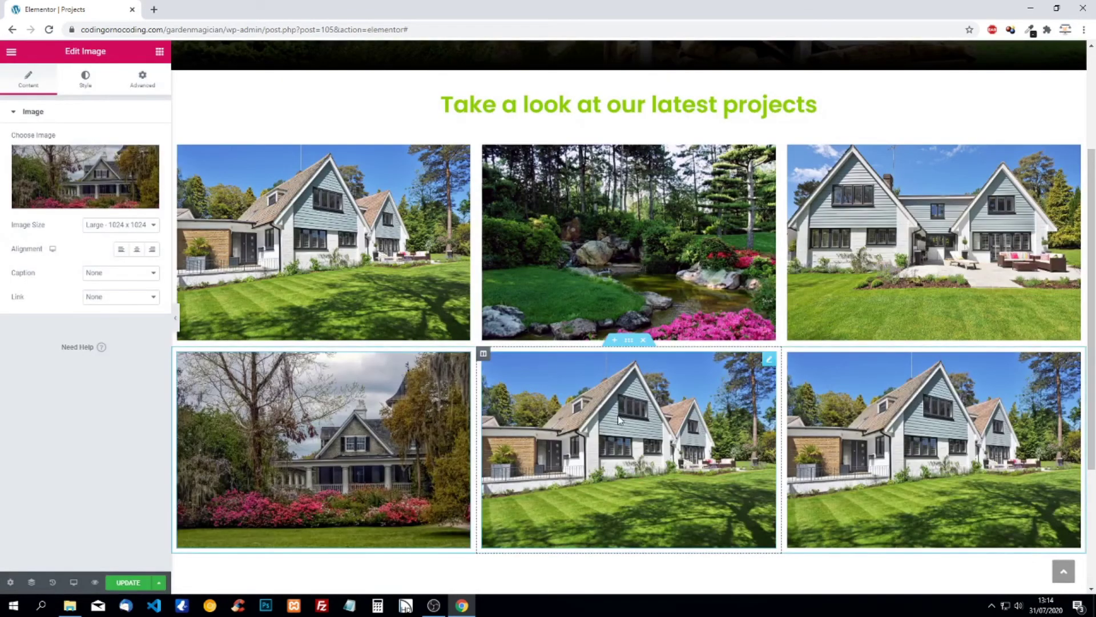
click(94, 178)
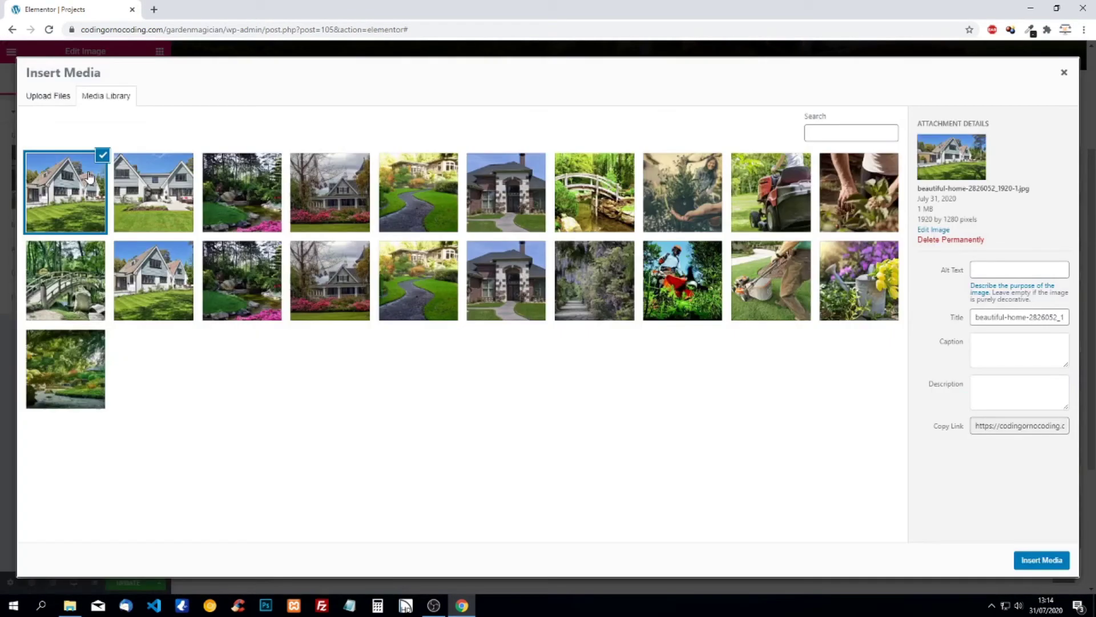
click(417, 302)
click(1018, 560)
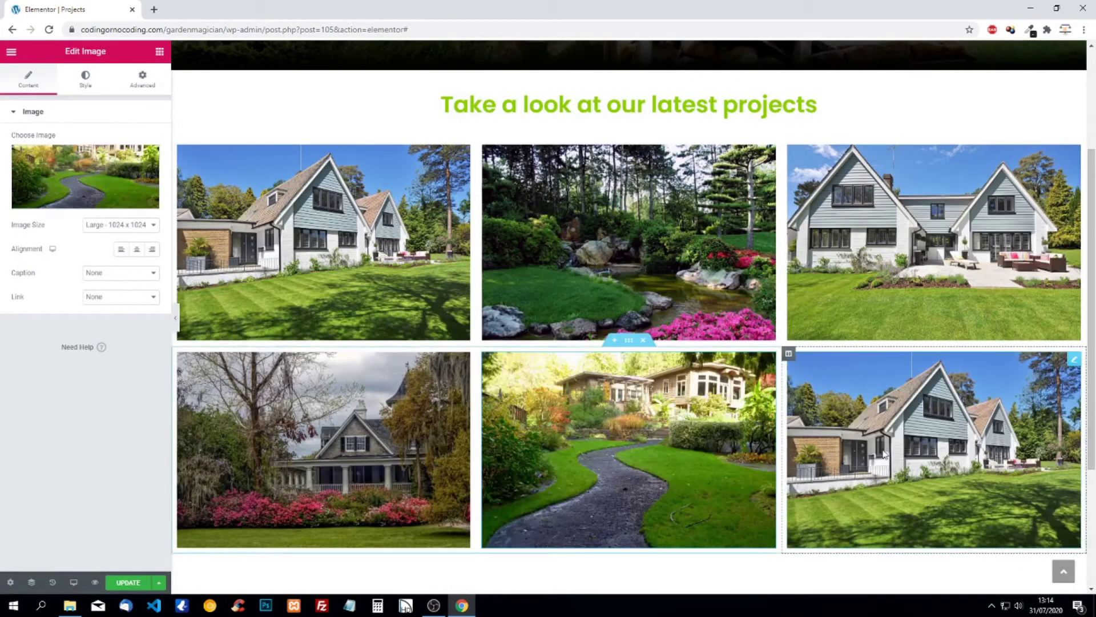
Step: Replace the lower row's third image with gardening-3248249_1920-1.jpg
click(884, 454)
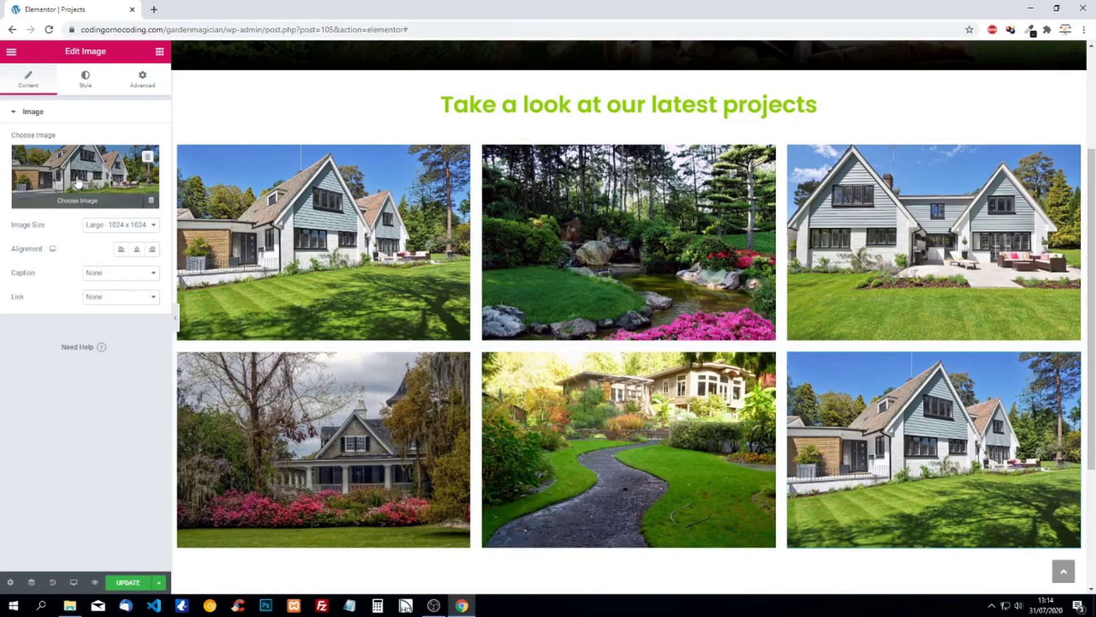
click(78, 183)
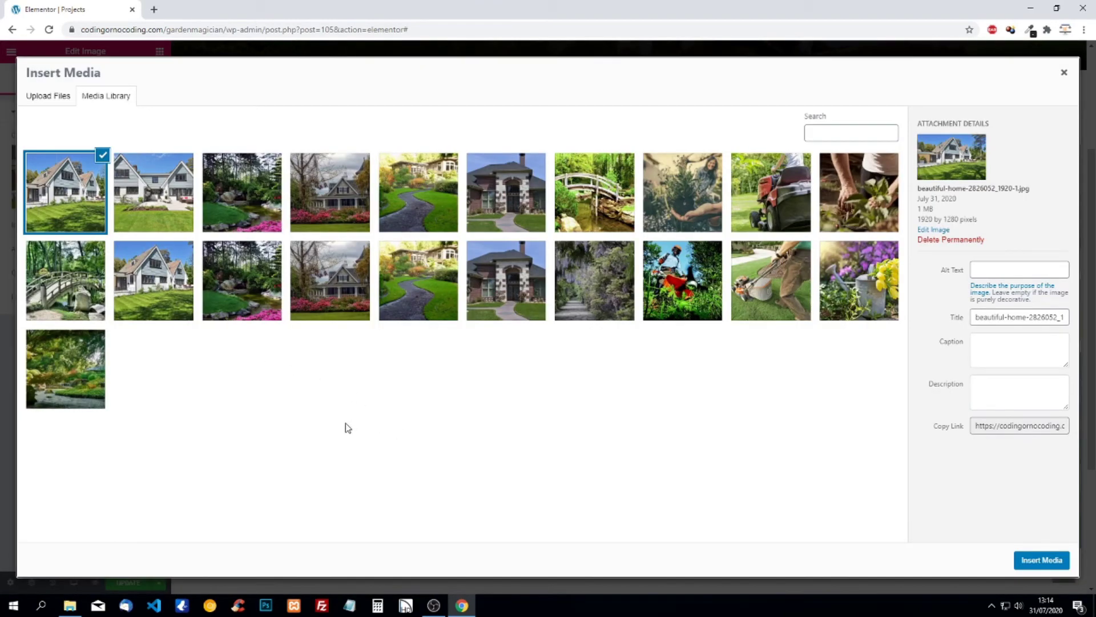
click(511, 194)
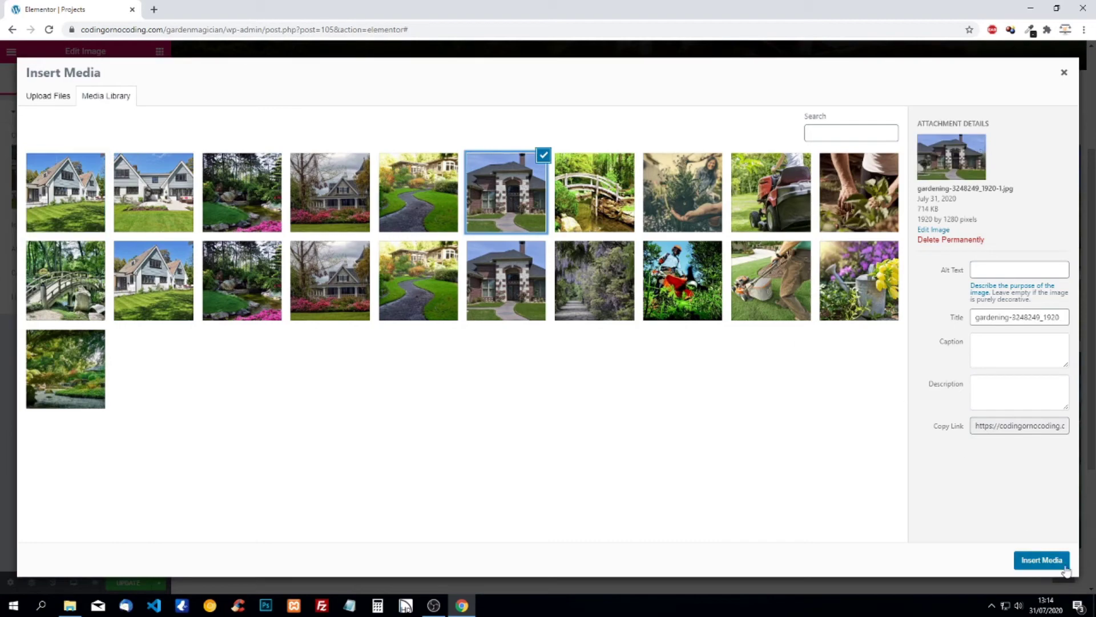
click(1051, 561)
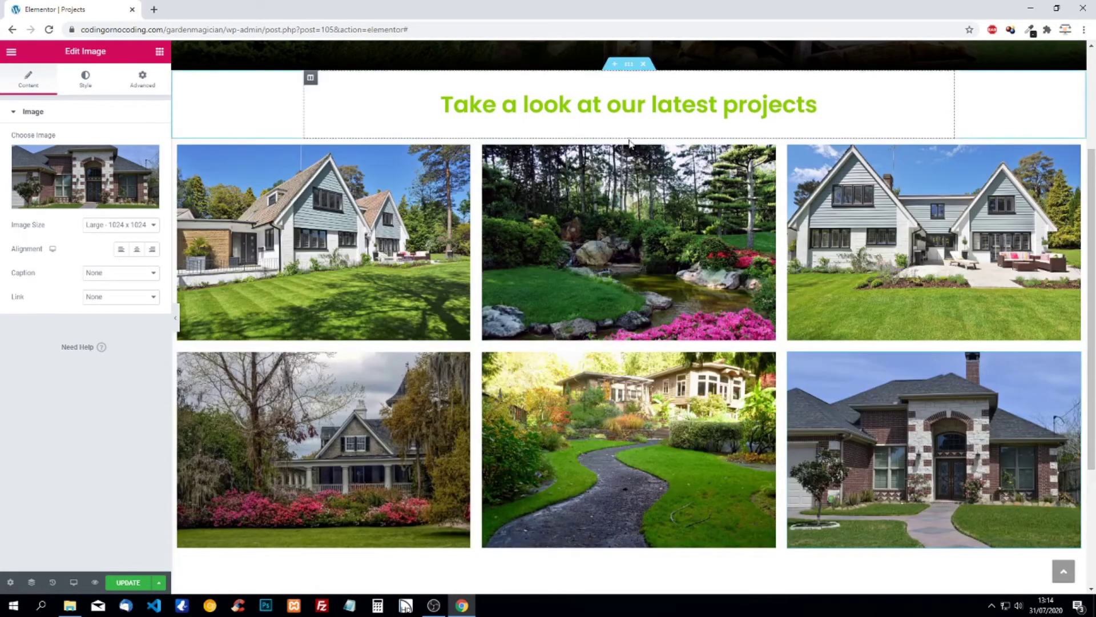
Step: Try No Gap as the columns gap of the upper photo section, and return it to Default
click(629, 135)
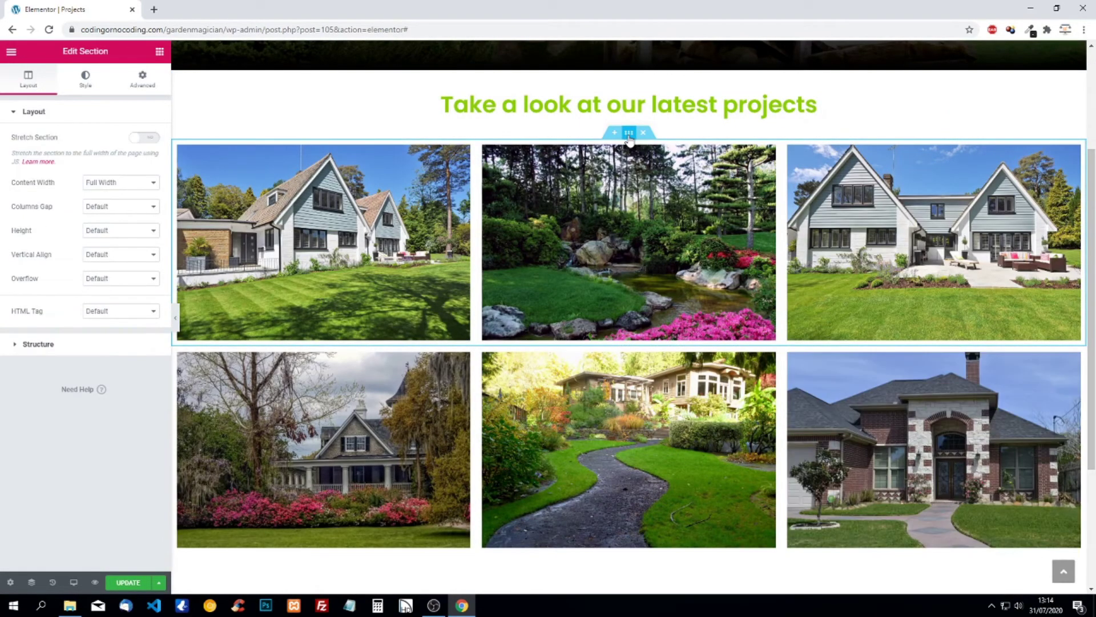
click(112, 209)
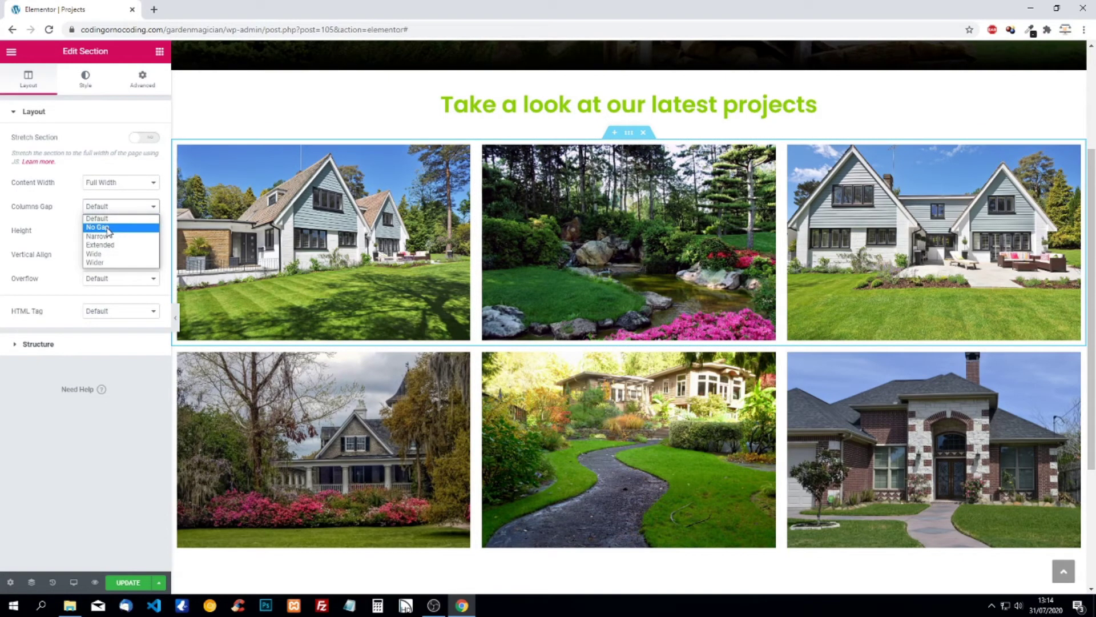
click(109, 227)
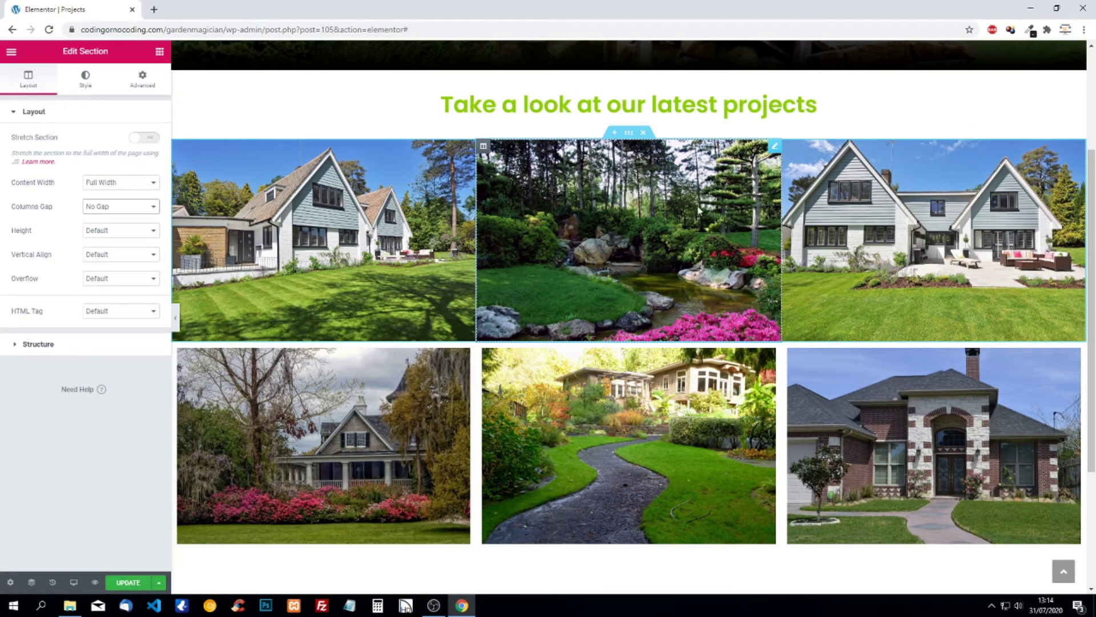
click(103, 208)
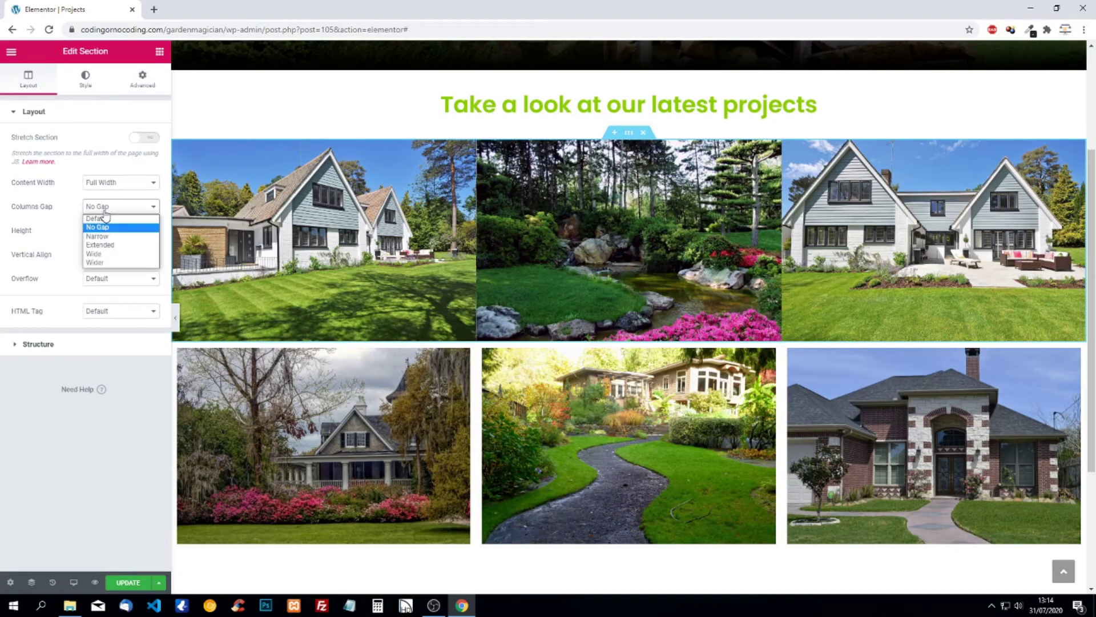
click(97, 219)
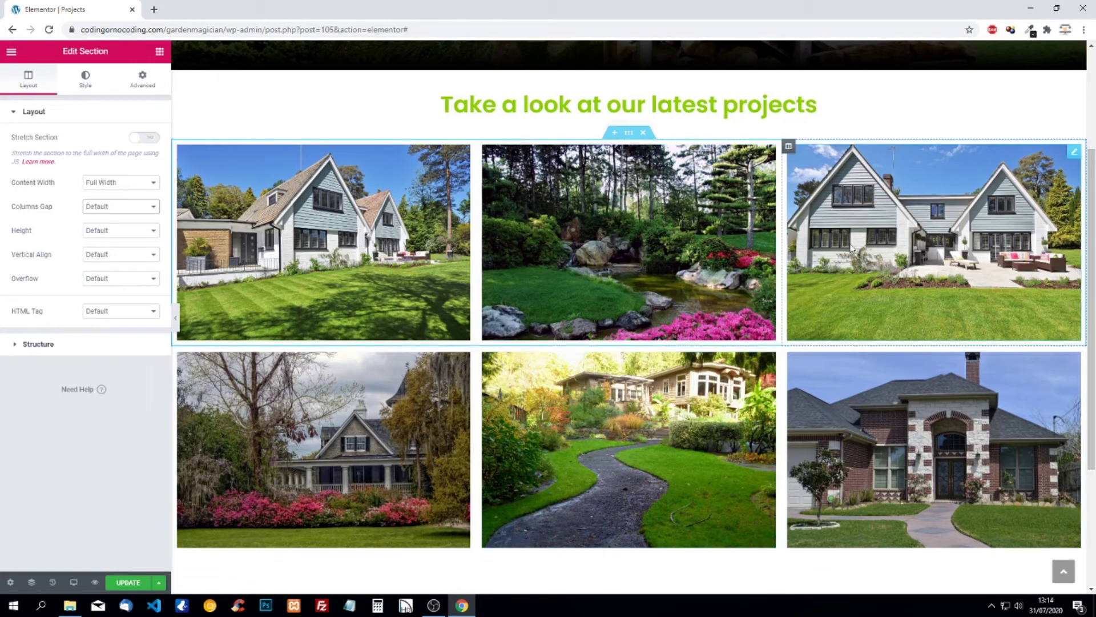
Step: Set the top and bottom padding of the "Take a look at our latest projects" heading to 50 px
scroll(621, 272, up, 2)
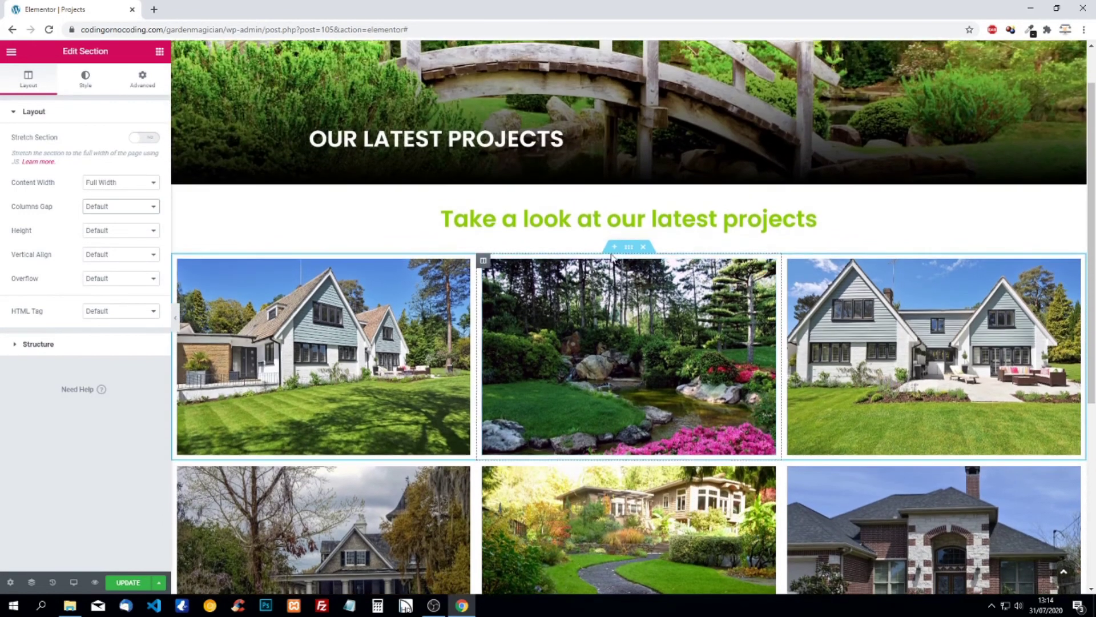
scroll(580, 357, down, 2)
scroll(580, 357, down, 1)
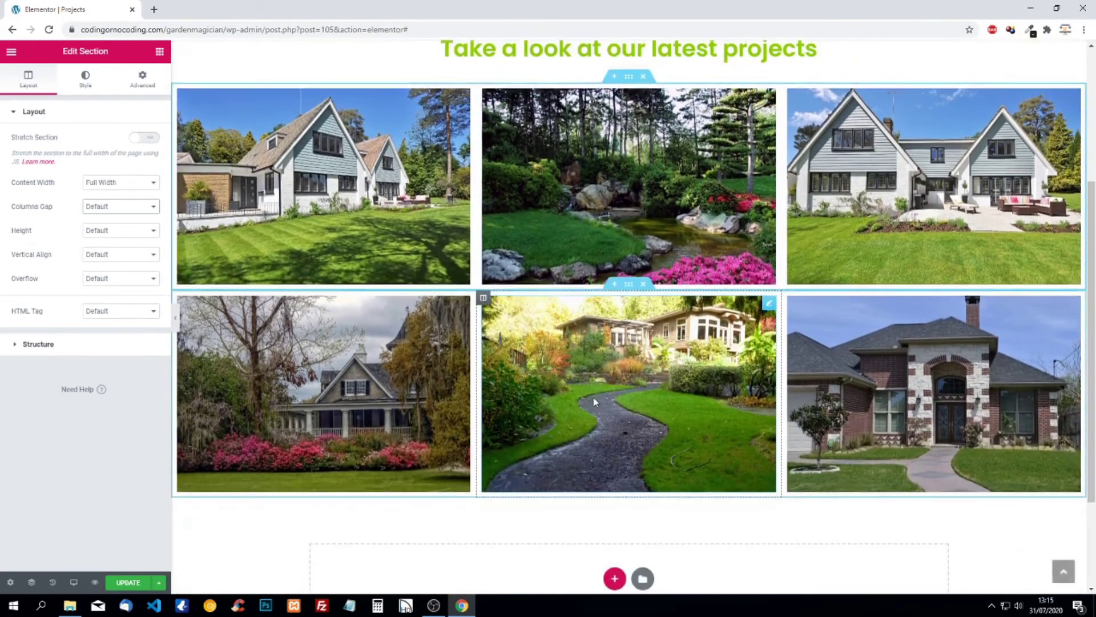
scroll(592, 395, up, 3)
click(543, 226)
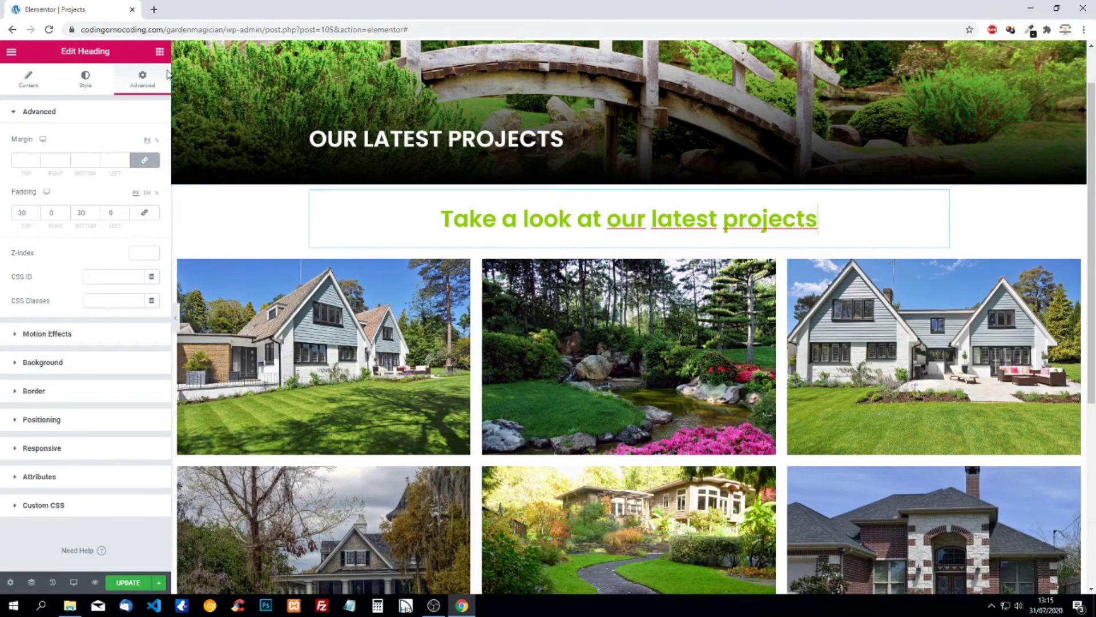
click(21, 212)
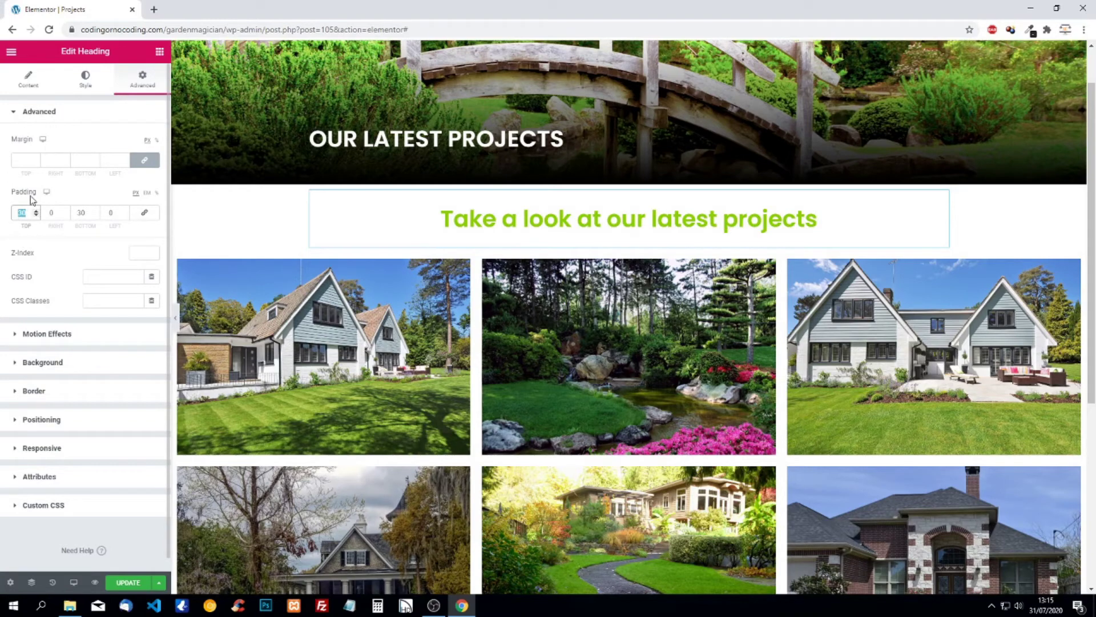
text(50)
click(84, 213)
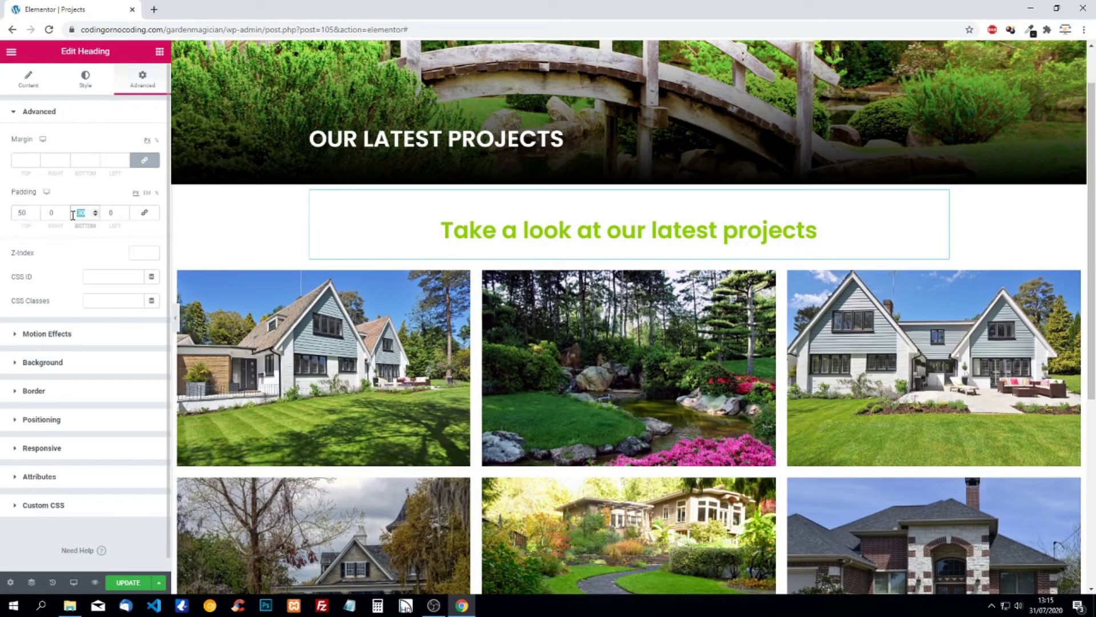
text(50)
Step: Check the photo rows down to the end of the page and update the Projects page
scroll(558, 309, down, 1)
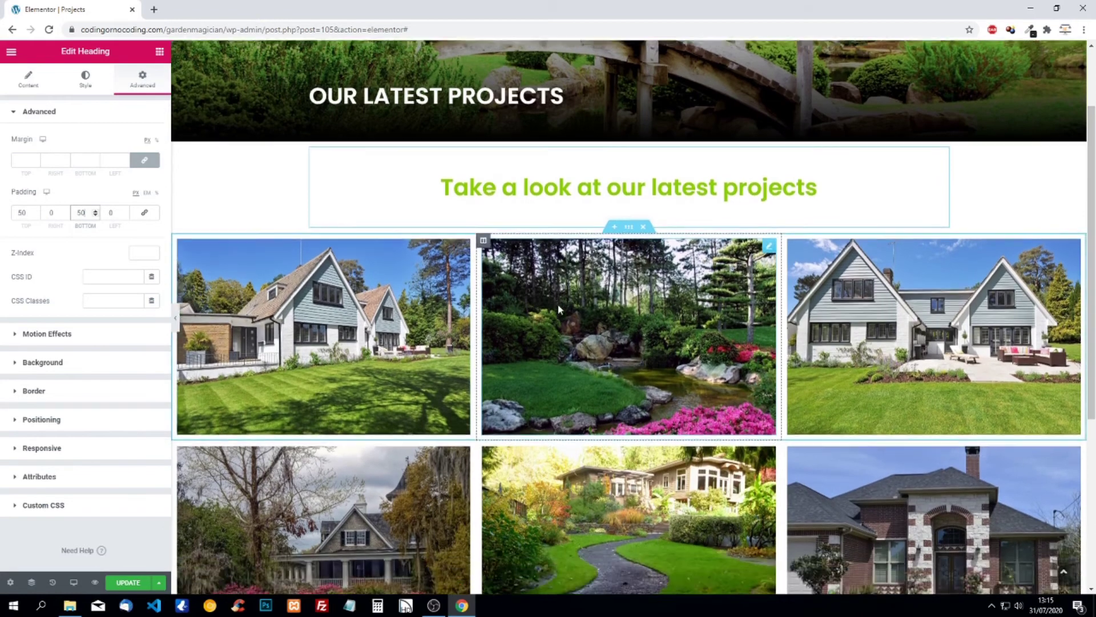
scroll(559, 309, down, 4)
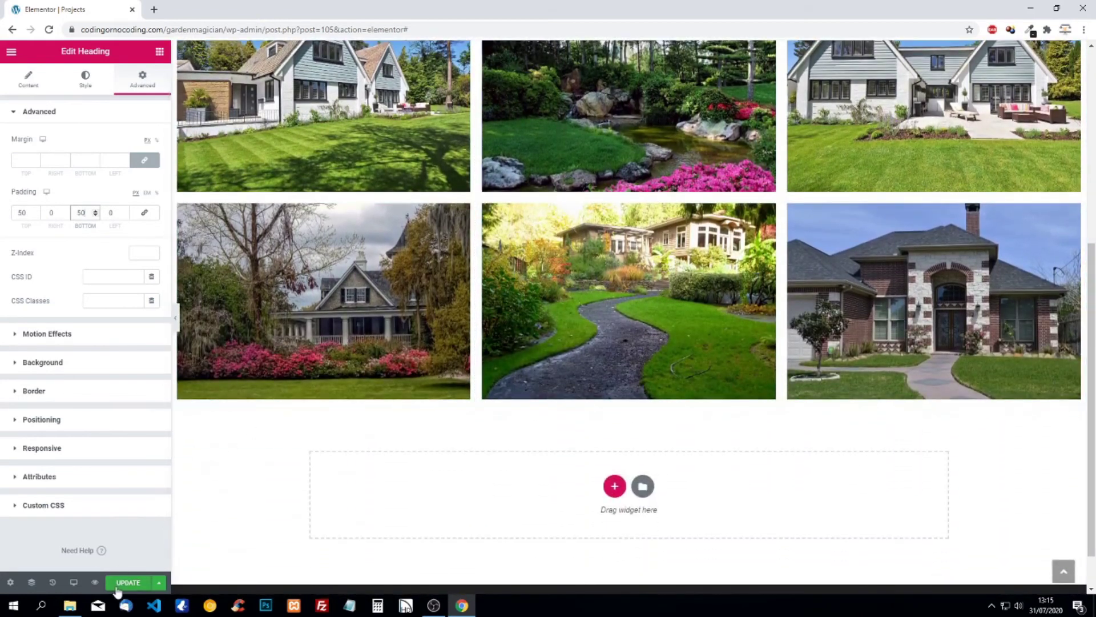
click(120, 582)
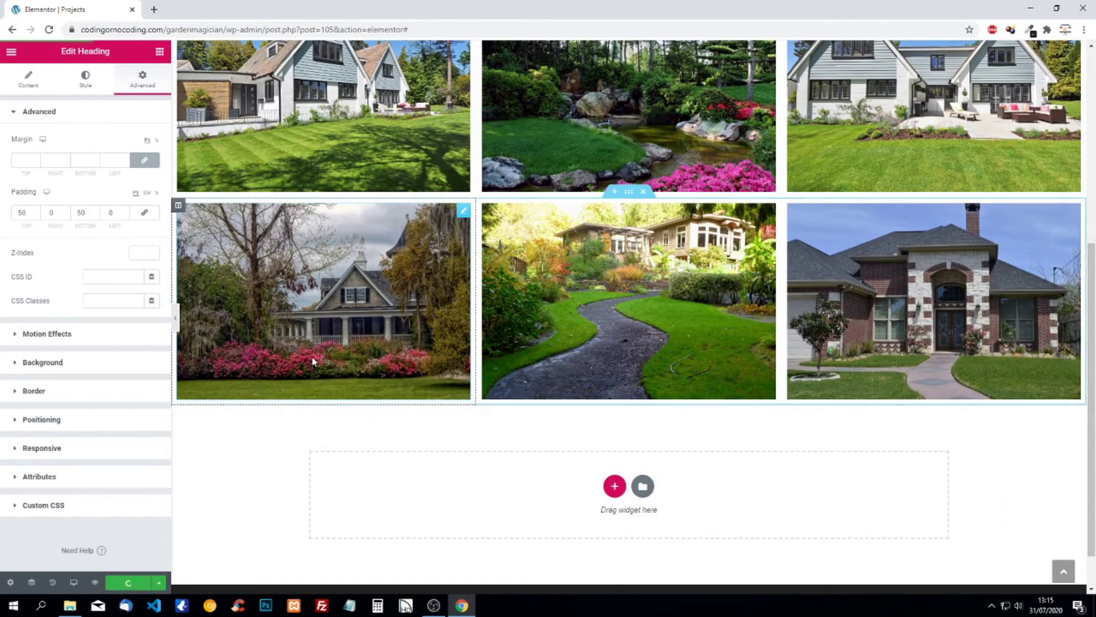
Step: Leave the Projects page editor for the dashboard's page list and open the Services page in Elementor
scroll(313, 360, up, 5)
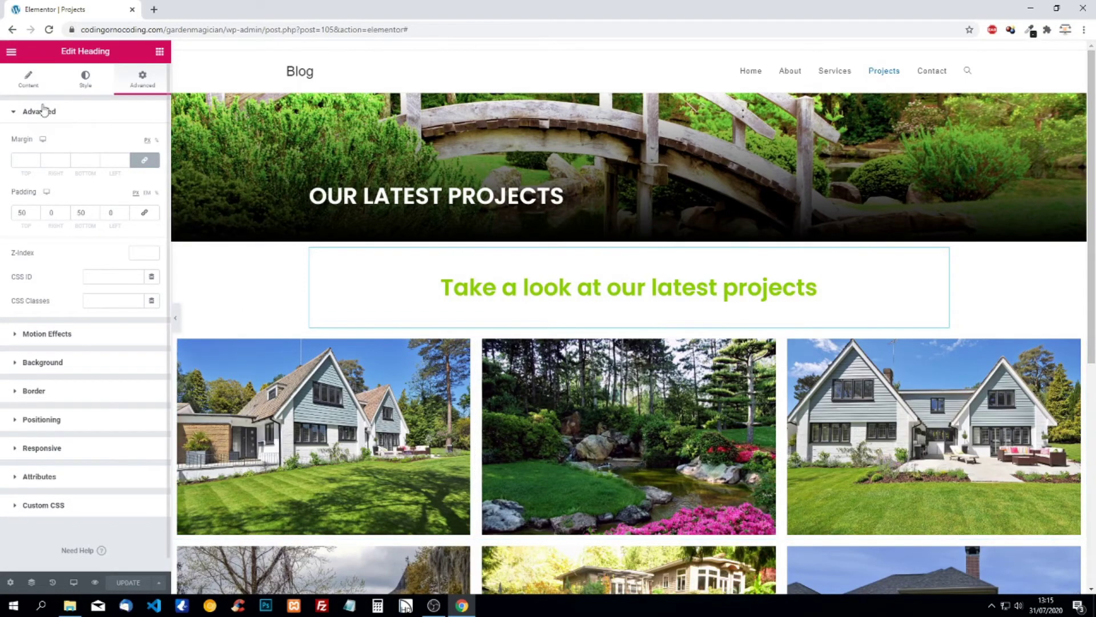
click(10, 54)
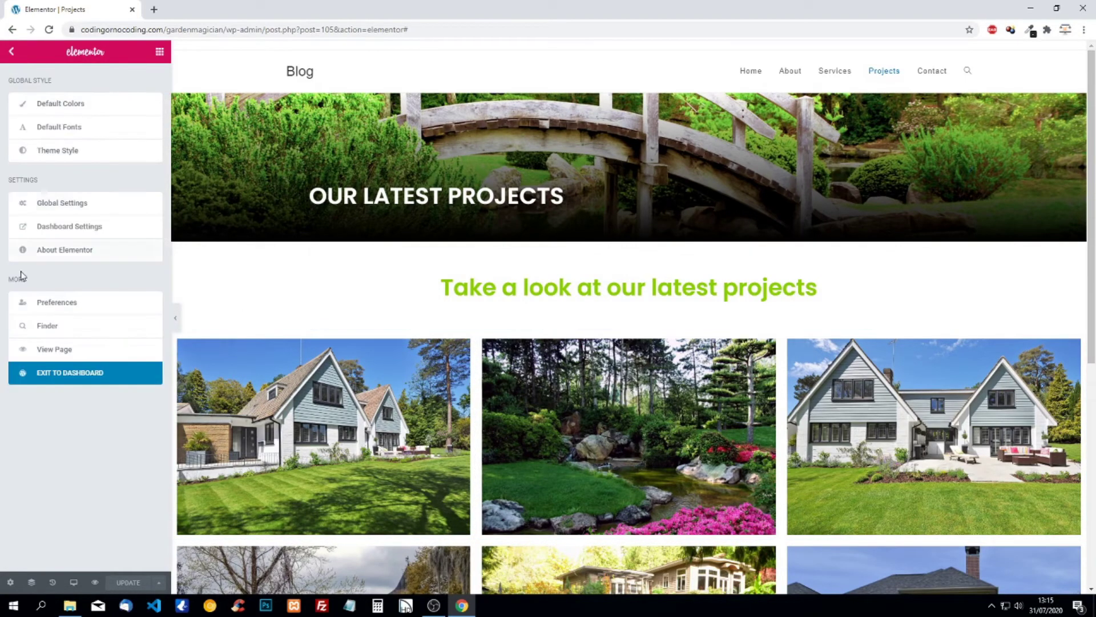
click(44, 372)
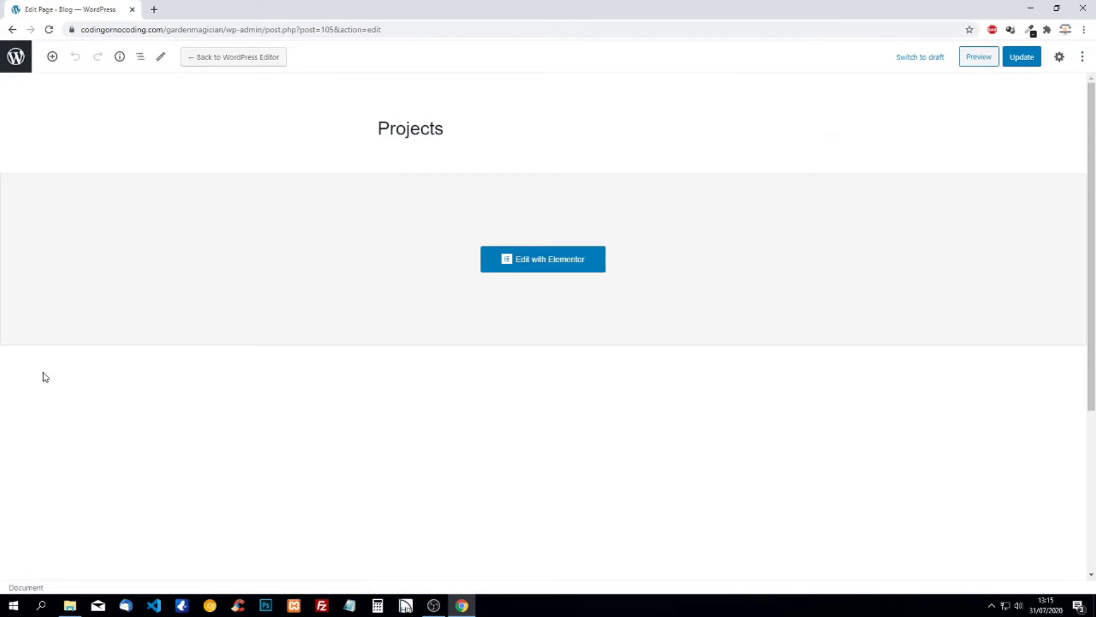
click(15, 56)
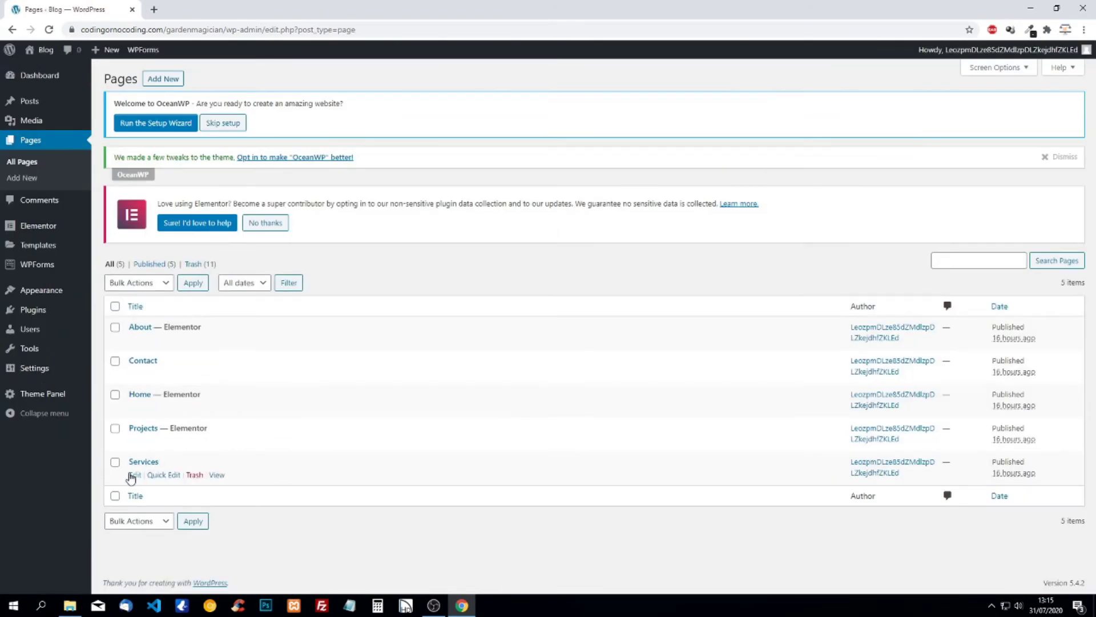
click(132, 477)
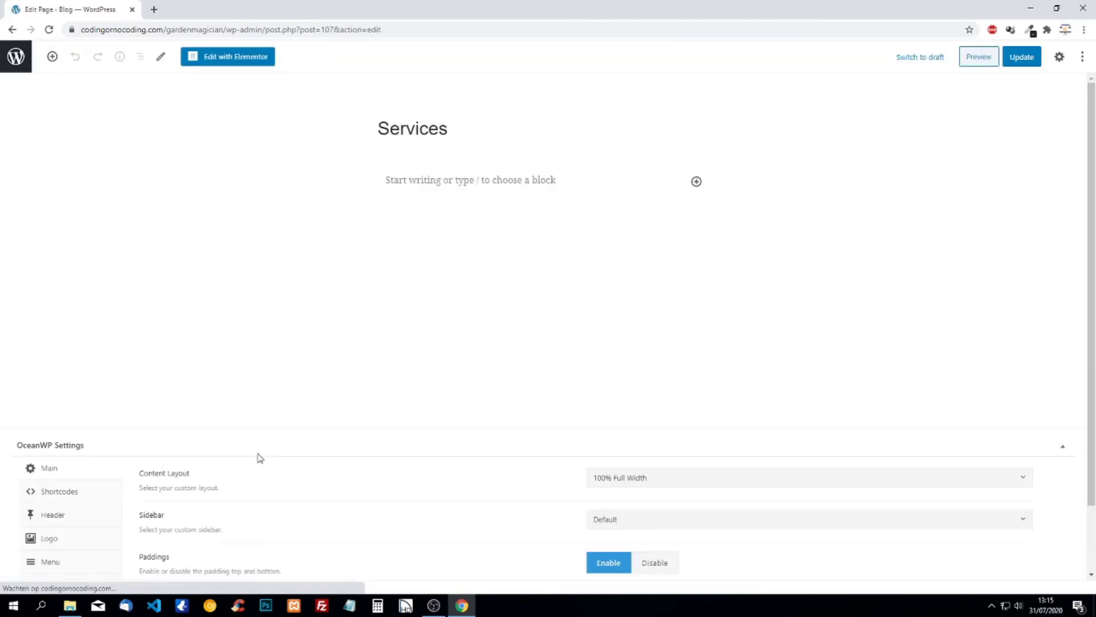
click(243, 57)
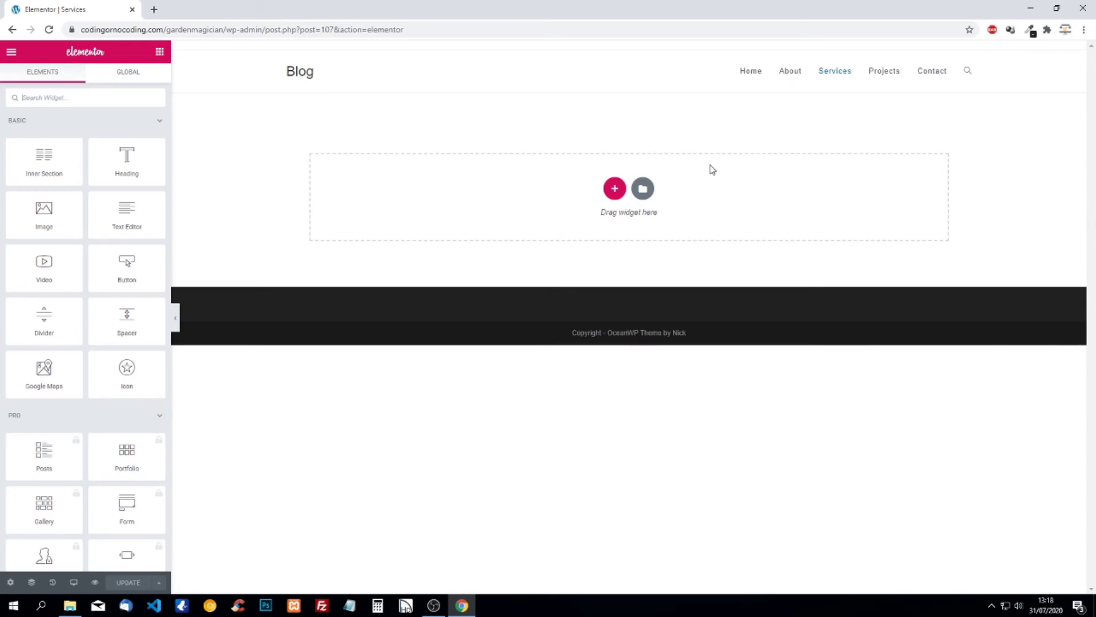
Step: Add a one-column section and upload flower-garden-4903757_1920.jpg from the Services media folder as its background image
click(614, 188)
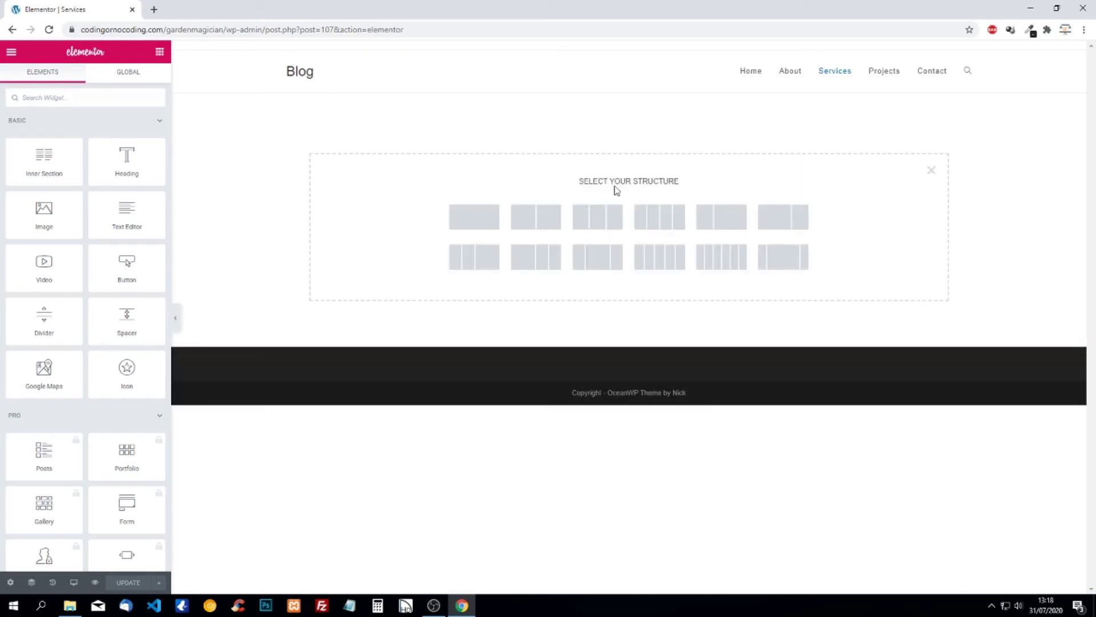
click(474, 216)
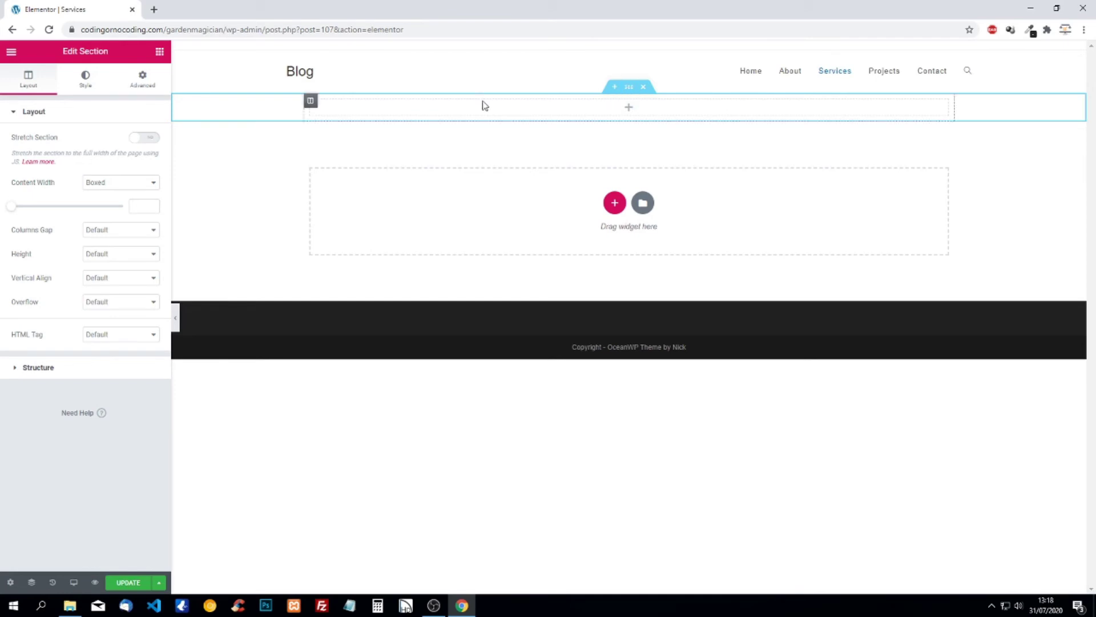
click(85, 82)
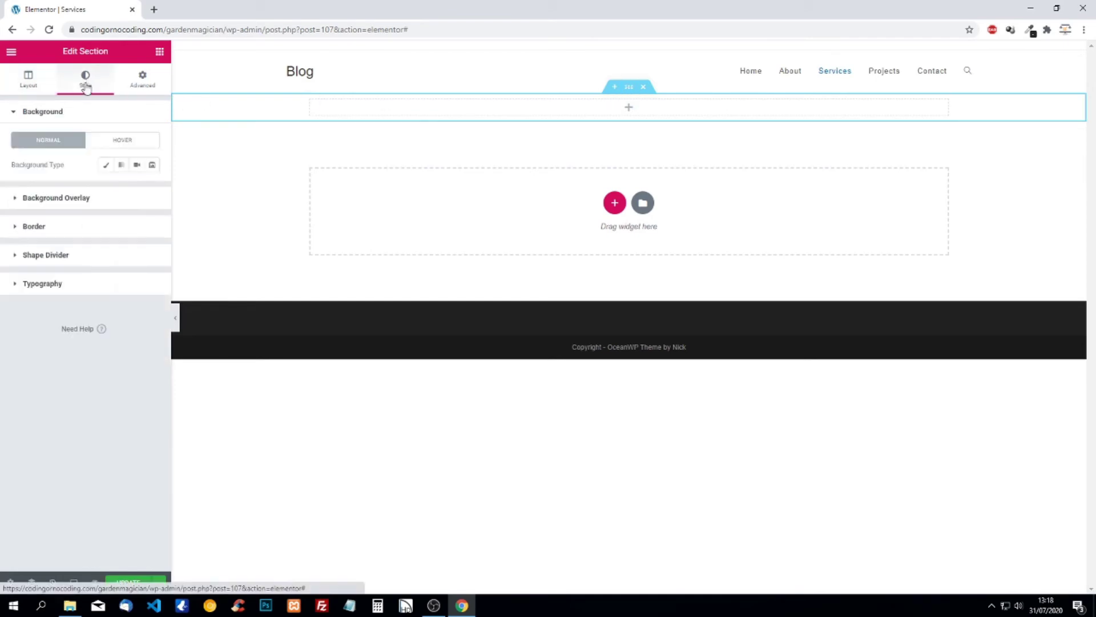
click(105, 166)
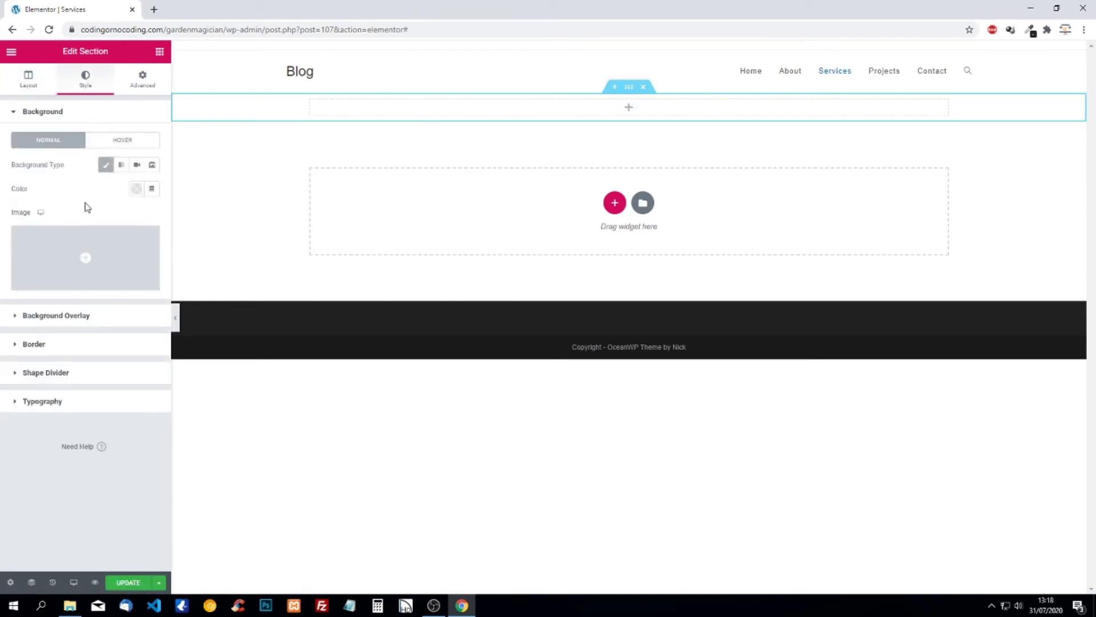
click(89, 243)
click(70, 605)
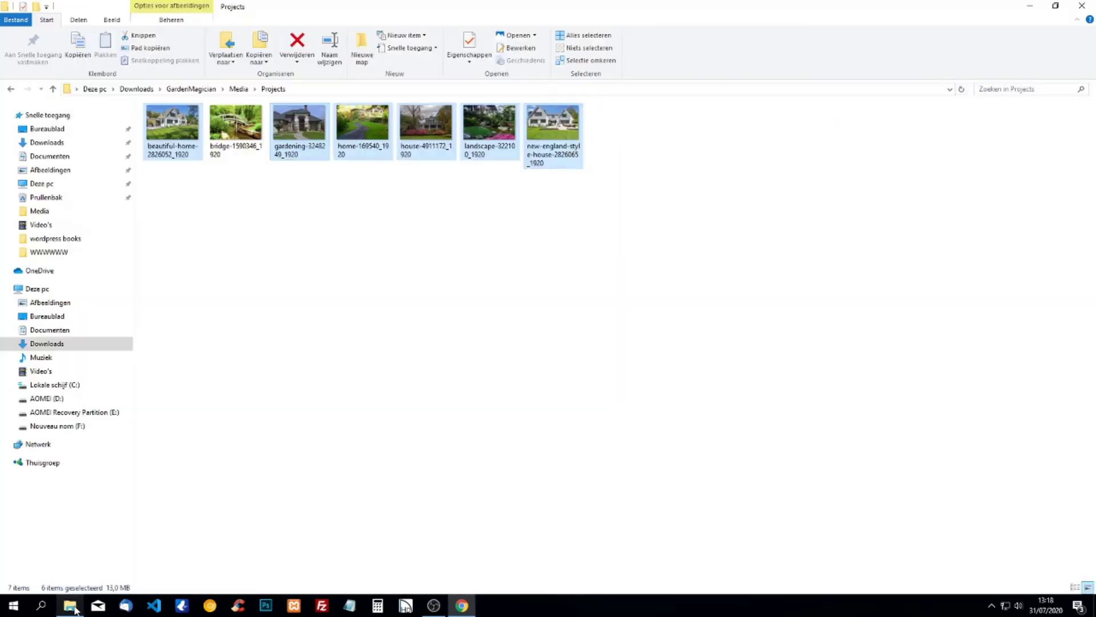
click(238, 89)
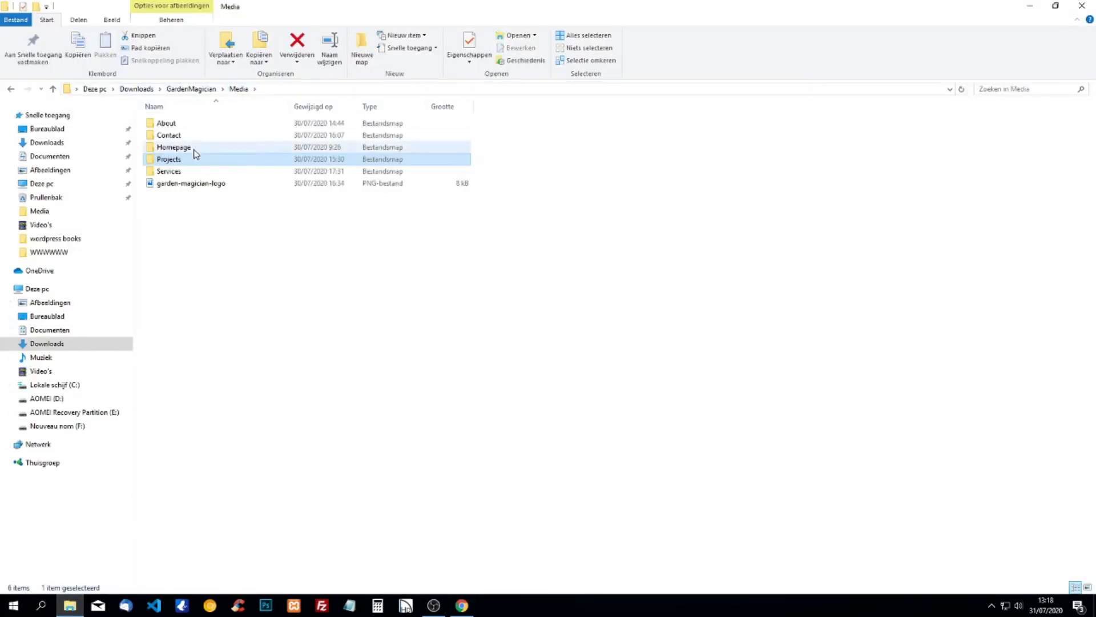
double_click(180, 171)
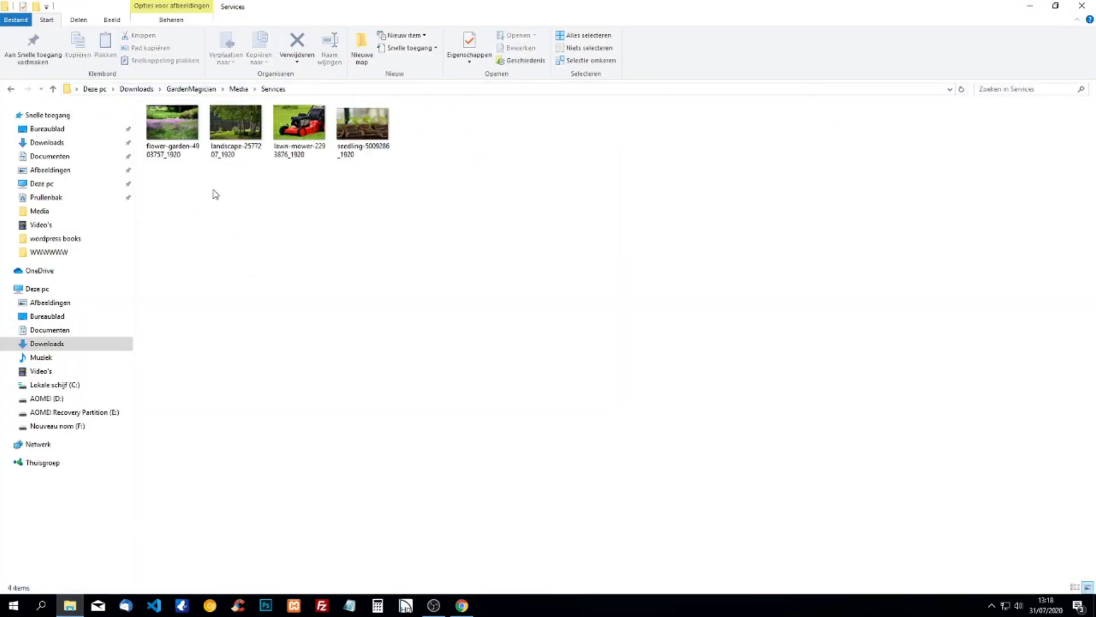
drag(172, 121, 463, 446)
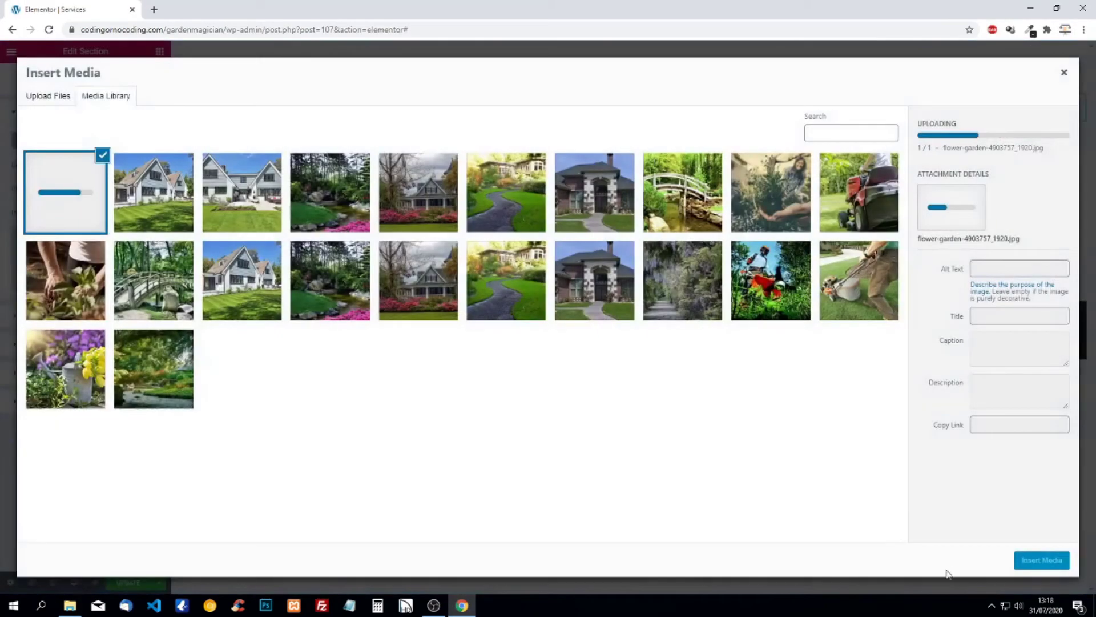
click(1041, 560)
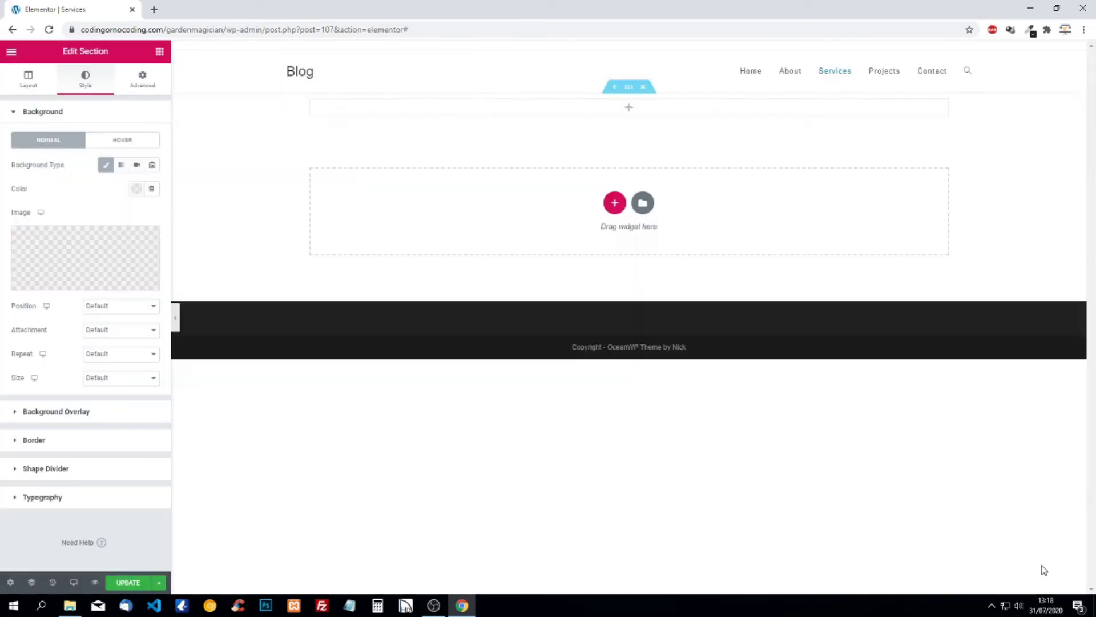
Step: Set the section's background image to Center Center position, No-repeat and Cover size
click(117, 306)
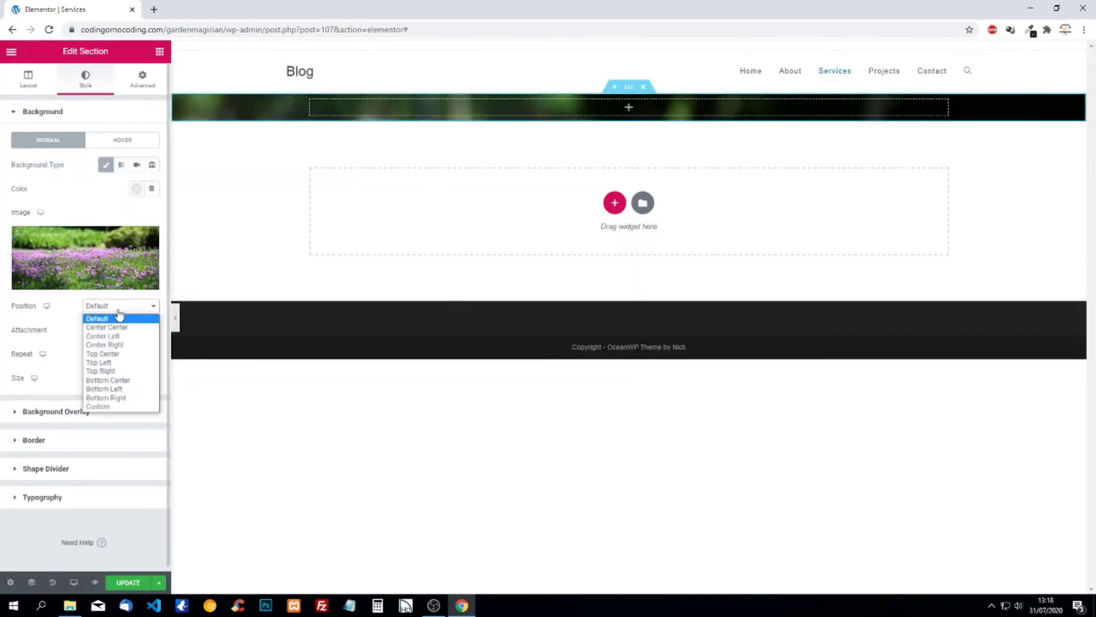
click(119, 326)
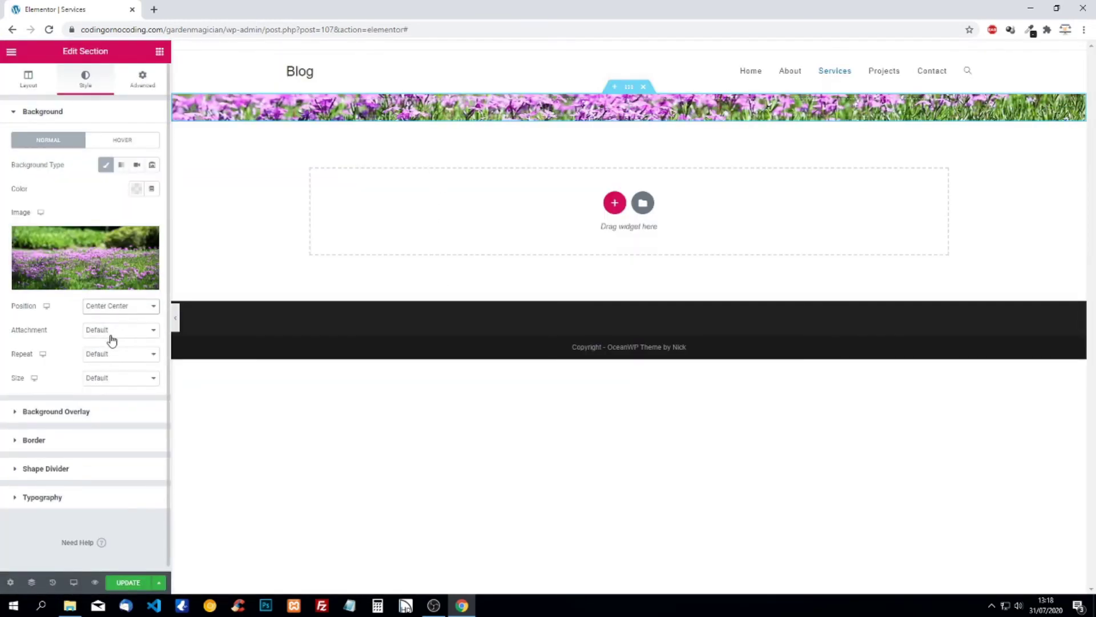
click(107, 354)
click(107, 383)
click(108, 382)
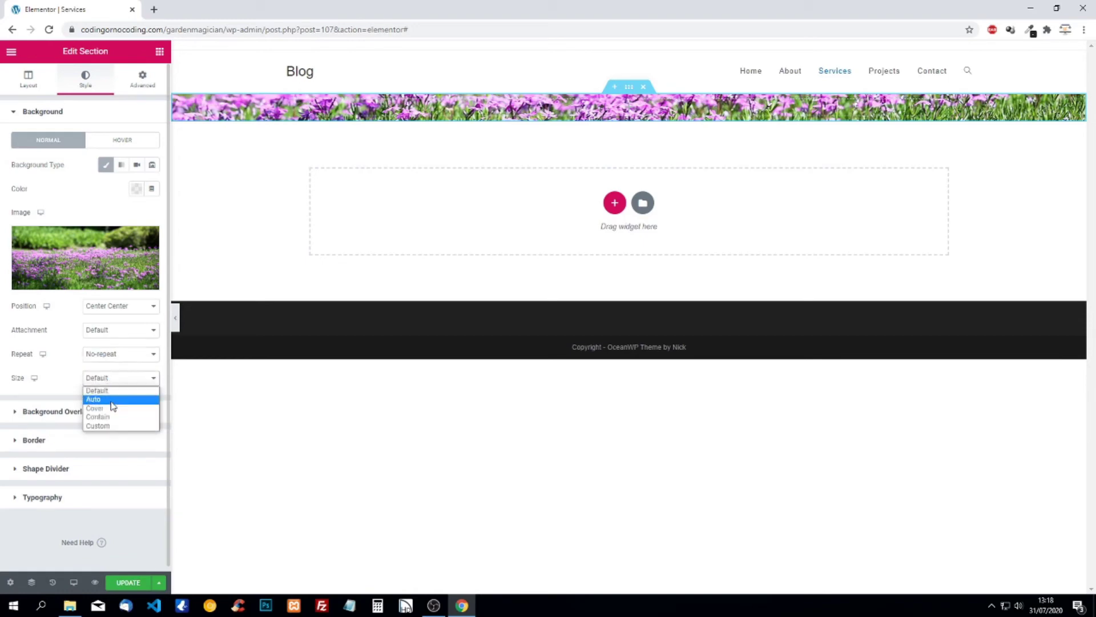
click(109, 410)
Step: Set the banner section's padding to 150 px at the top and 50 px at the bottom
click(143, 85)
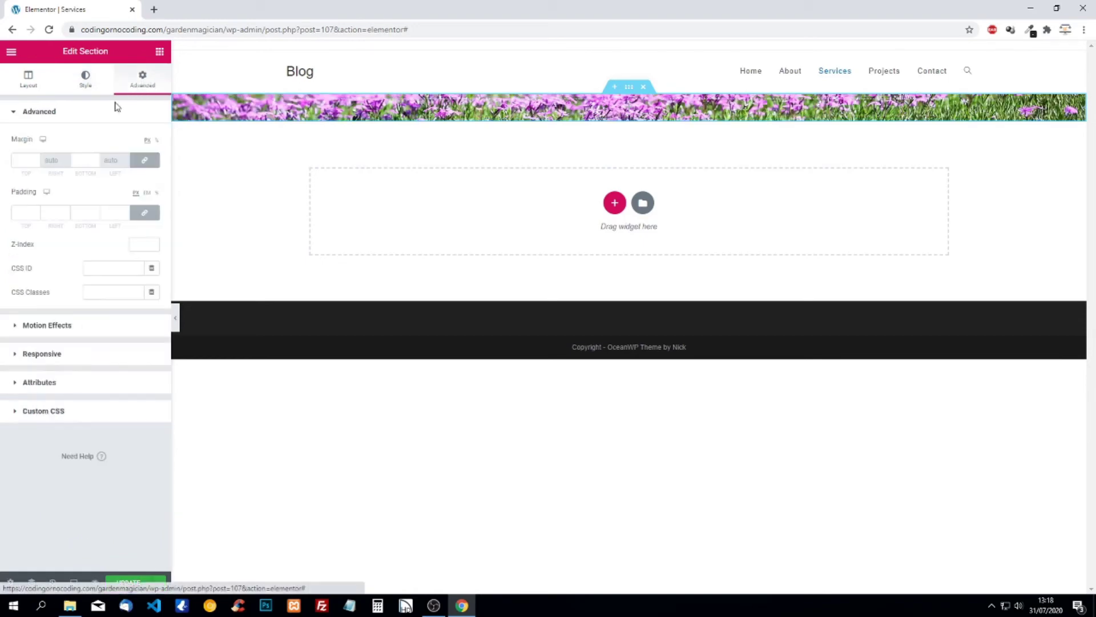
click(20, 214)
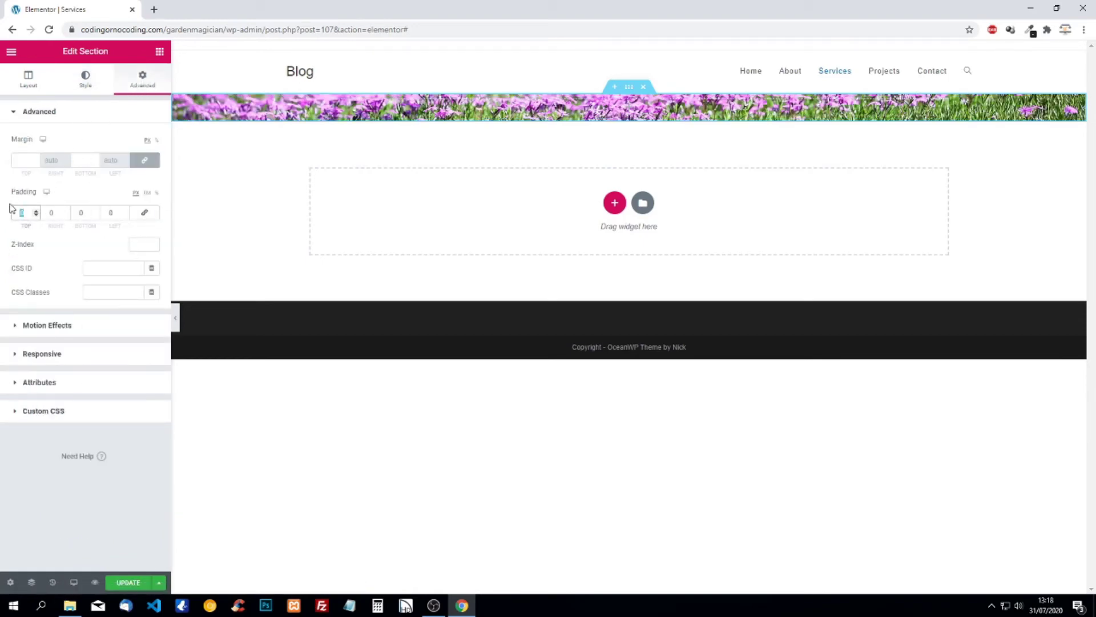
text(150)
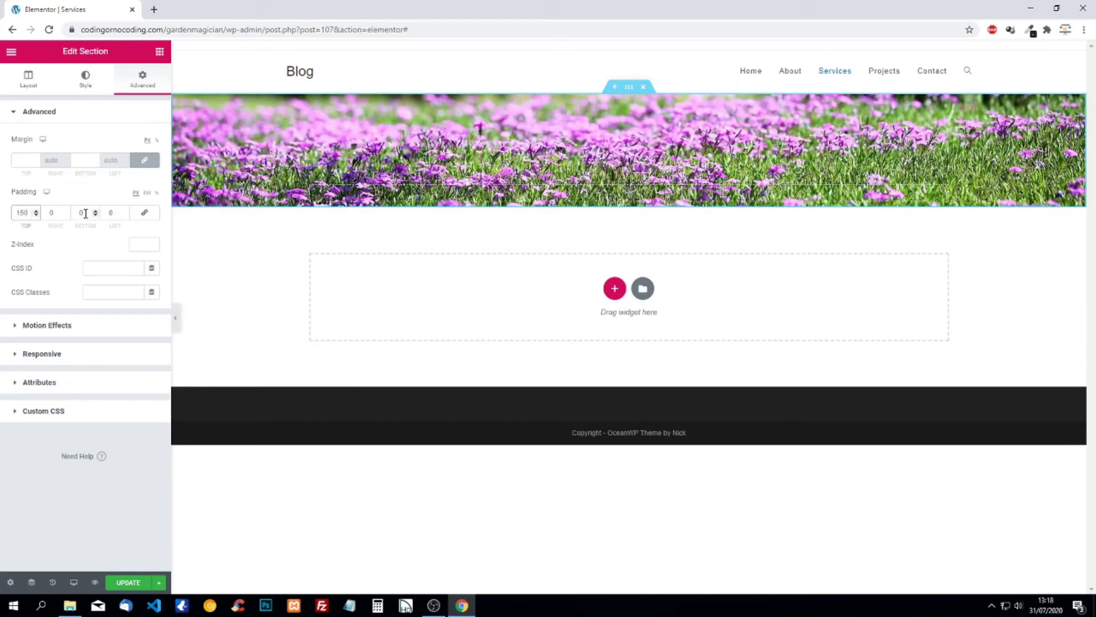
click(85, 213)
text(50)
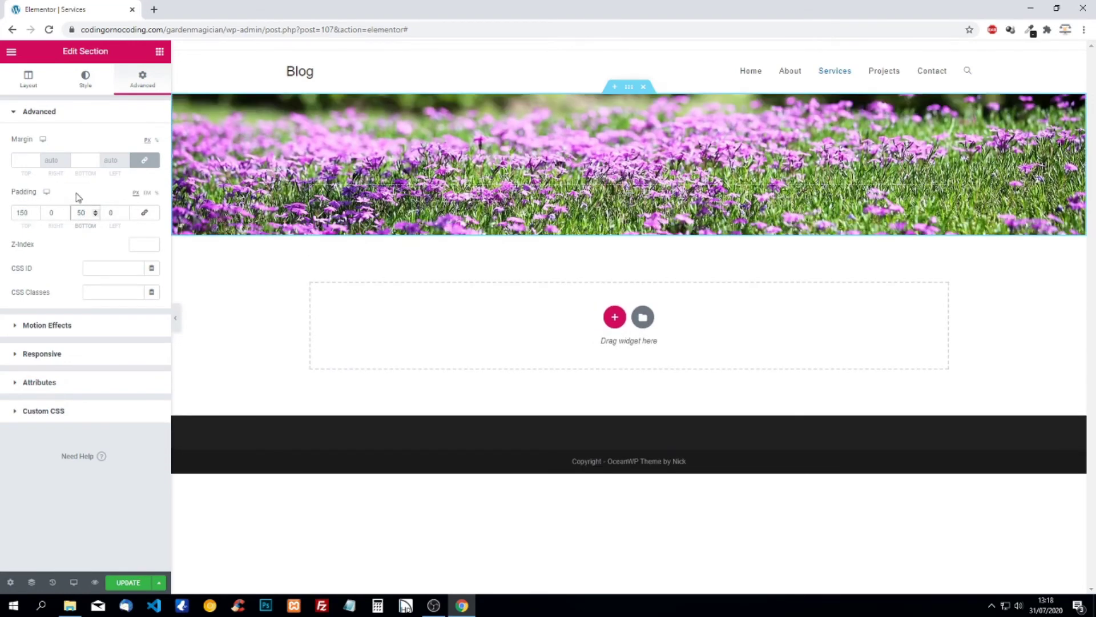
Step: Give the banner section a gradient background overlay from transparent to black (#000000) with an opacity of 1
click(85, 79)
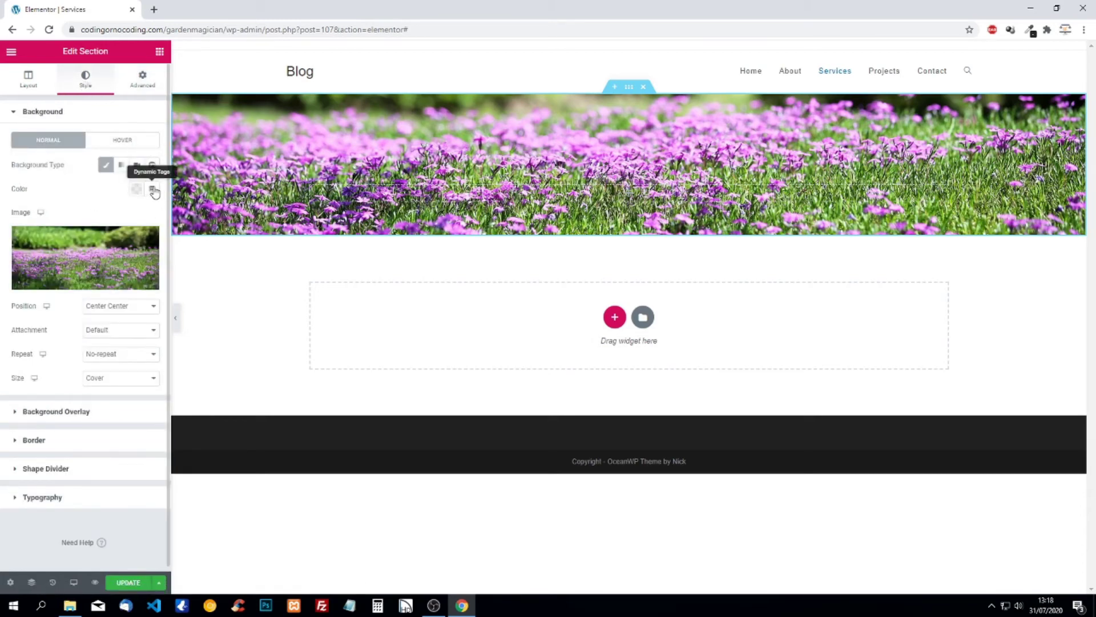
click(84, 414)
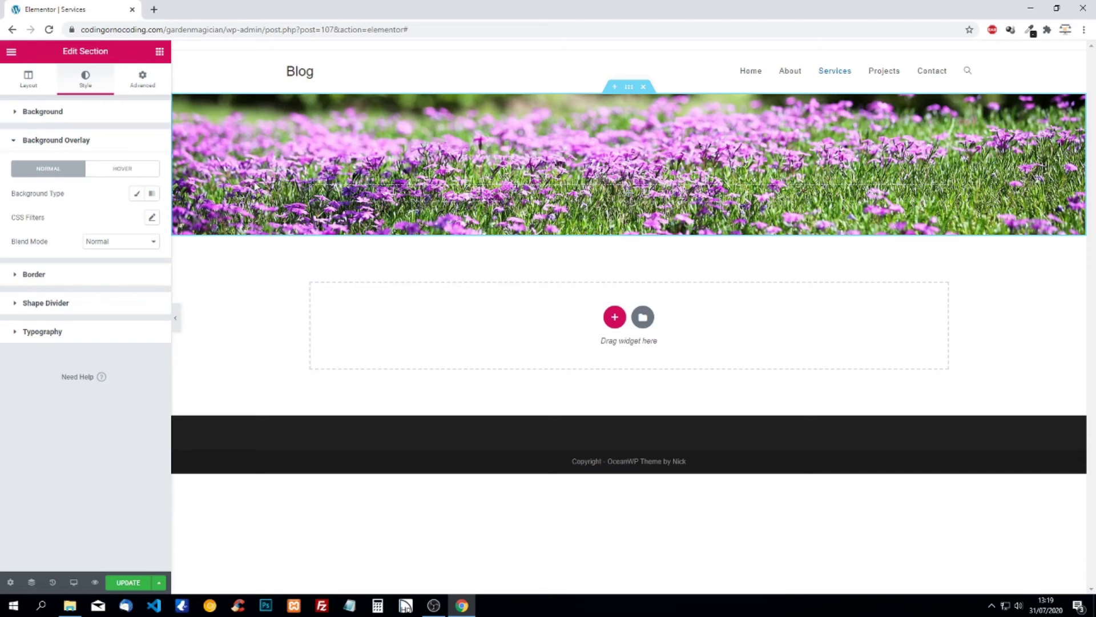
click(153, 194)
click(137, 217)
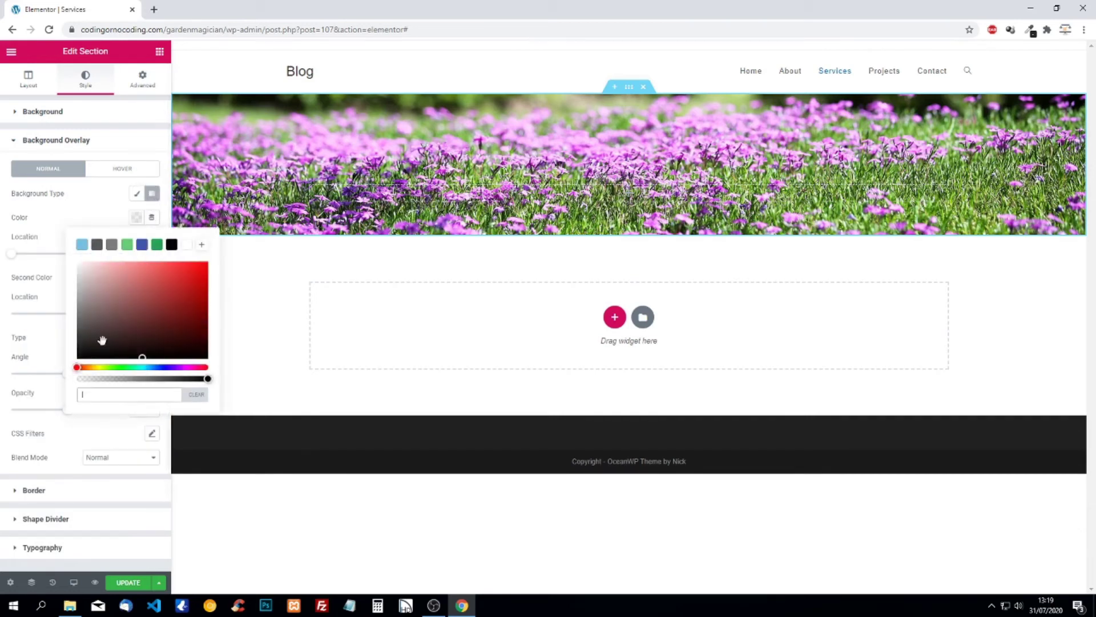
drag(91, 379, 53, 384)
click(56, 372)
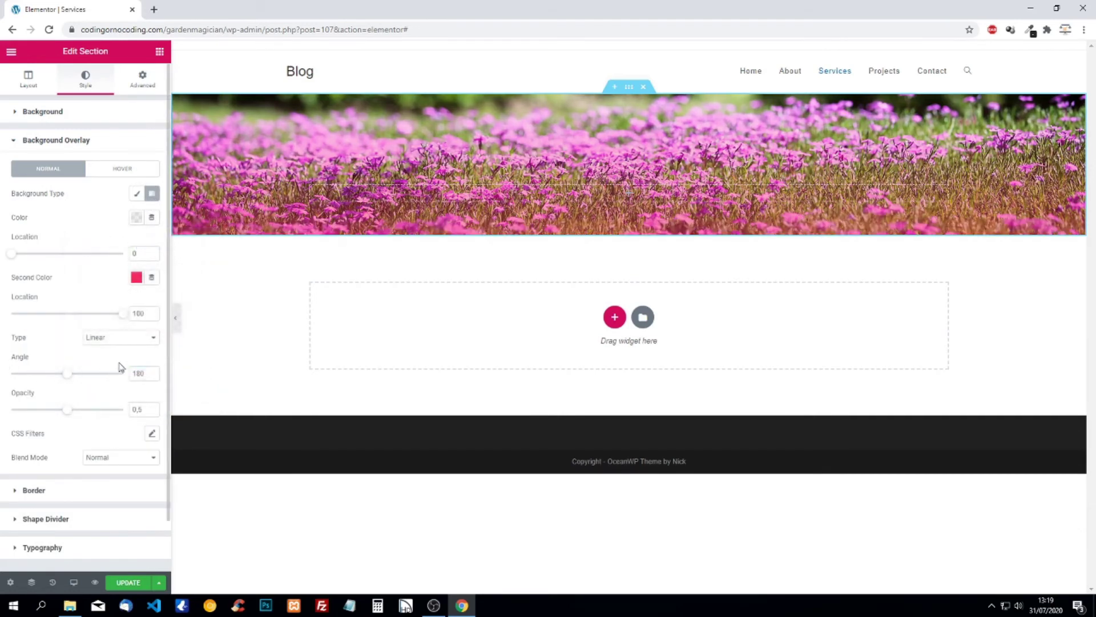
click(136, 277)
mouse_move(125, 354)
mouse_down()
mouse_move(90, 392)
mouse_move(32, 422)
mouse_up()
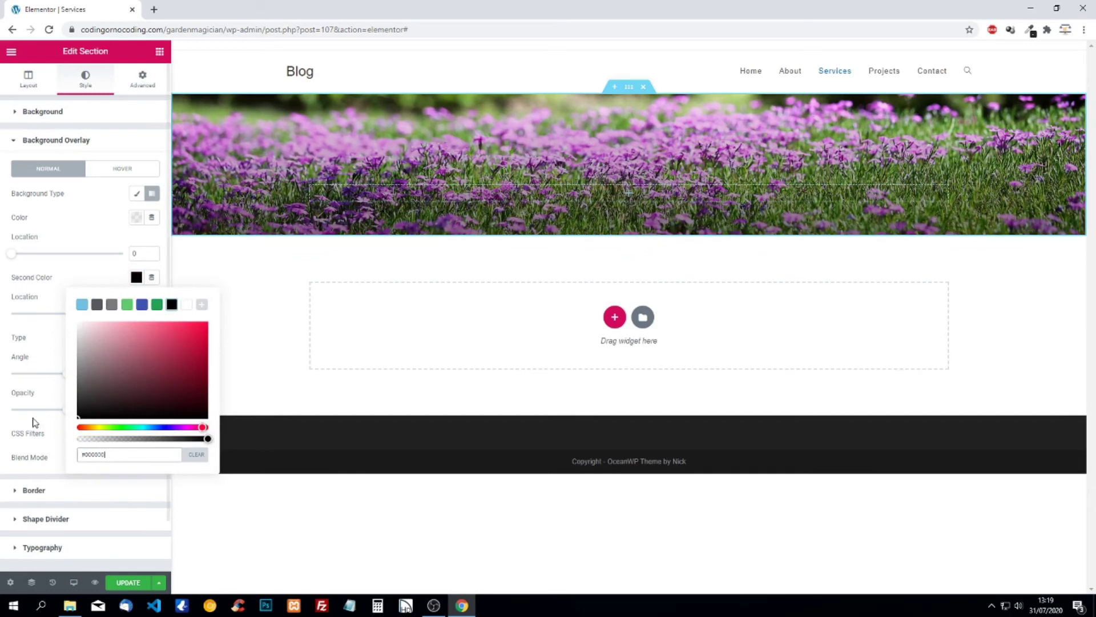
click(33, 422)
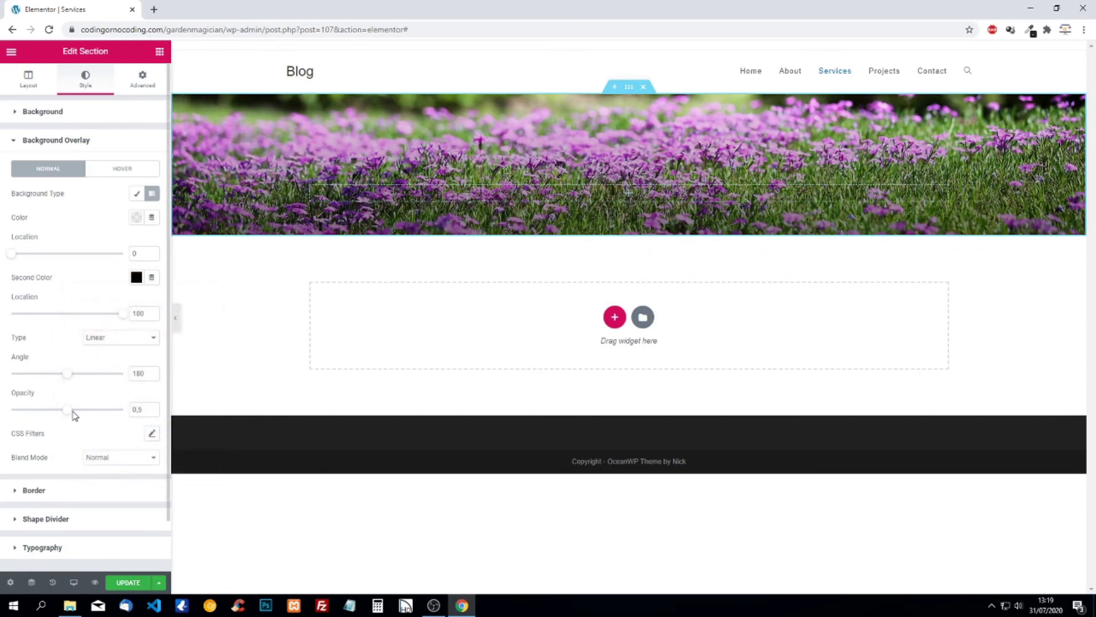
drag(88, 417, 161, 419)
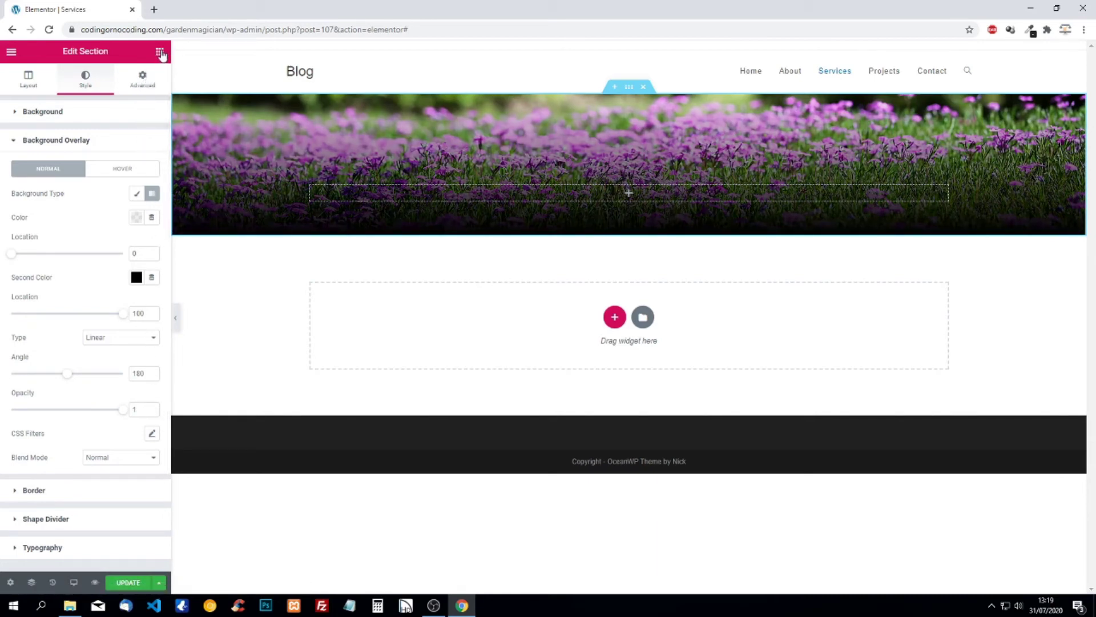
Step: Add a heading widget to the flower banner section and title it "Services"
click(160, 53)
drag(124, 155, 340, 188)
drag(114, 153, 2, 142)
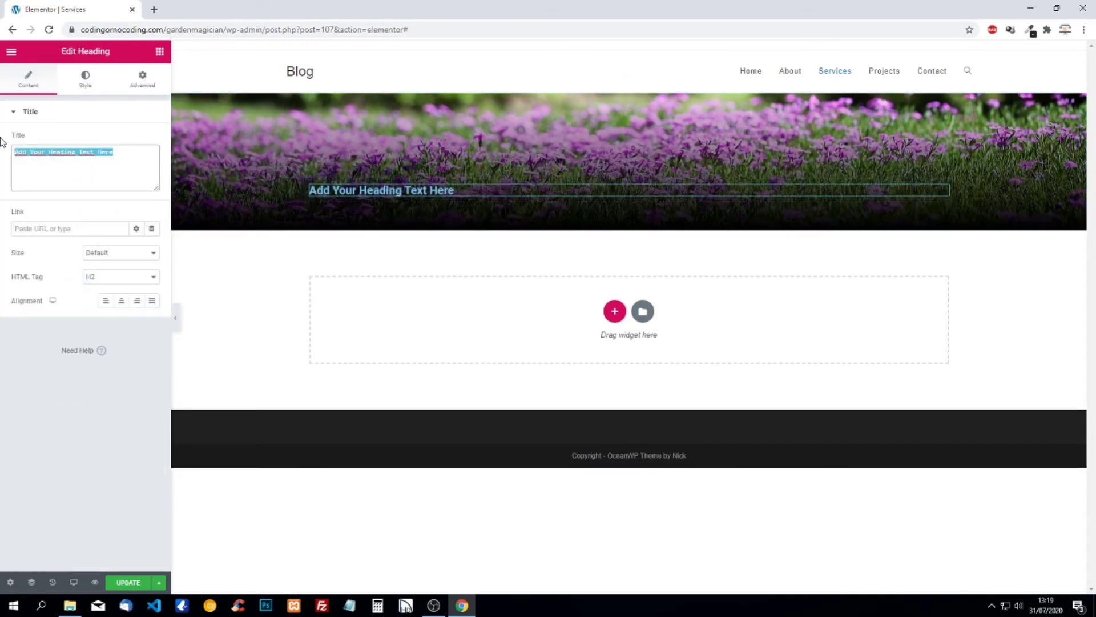
text(Ser)
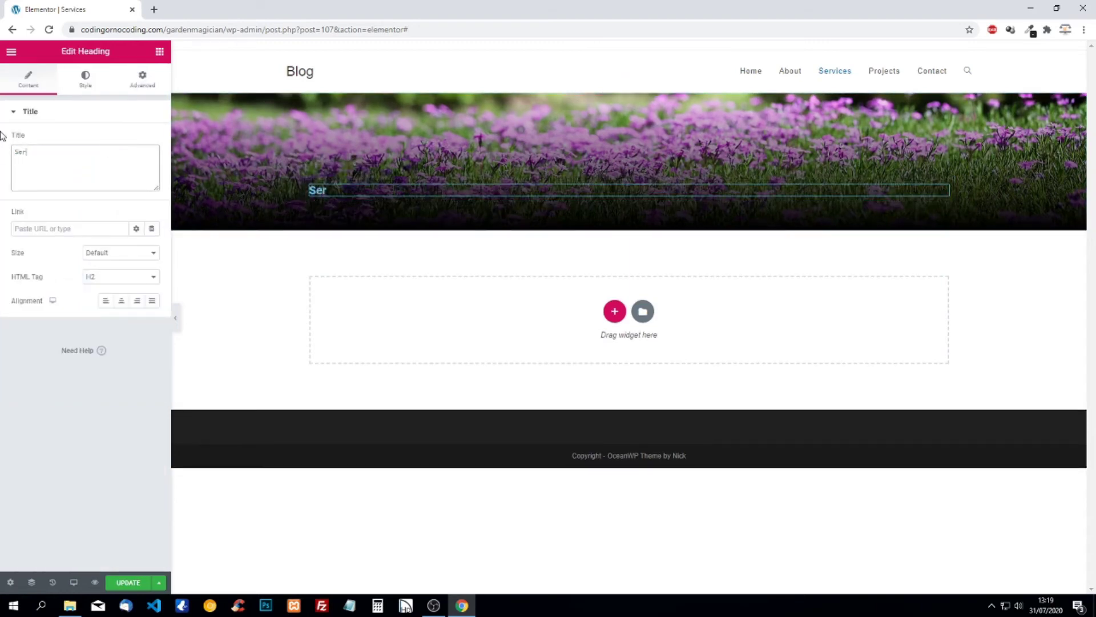
text(vices)
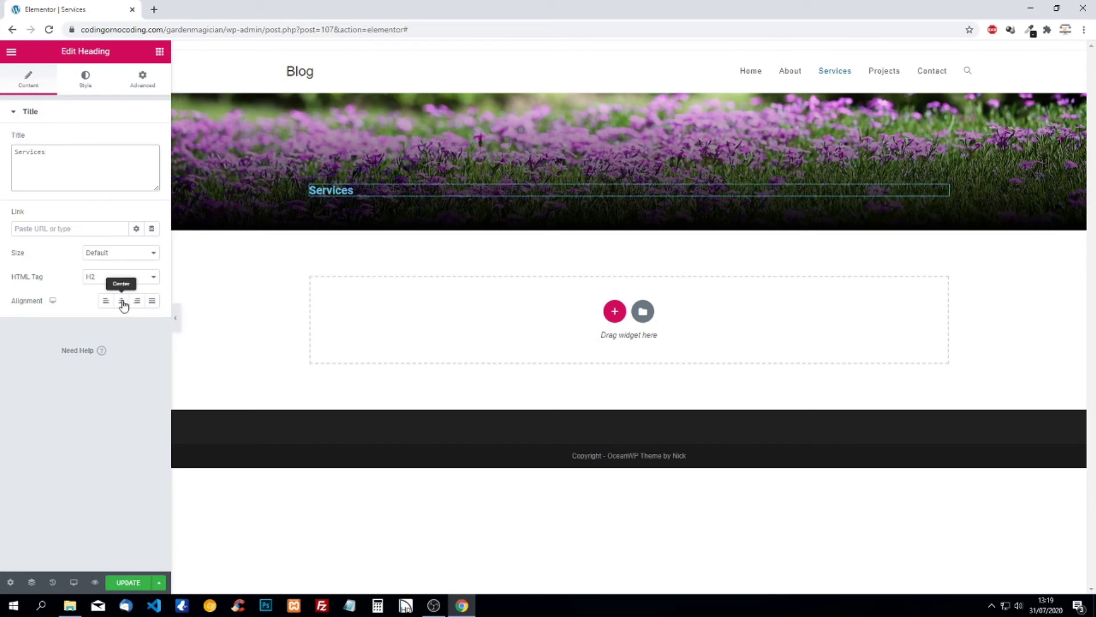
Step: Set the text color of the "Services" heading to white
click(85, 78)
click(137, 140)
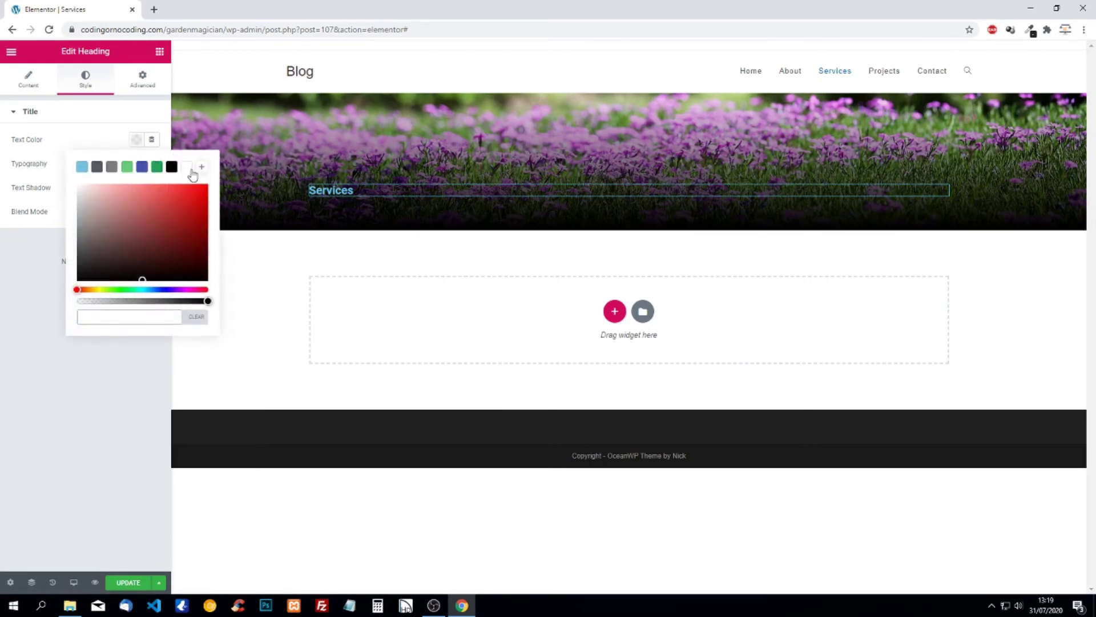
click(186, 166)
click(103, 142)
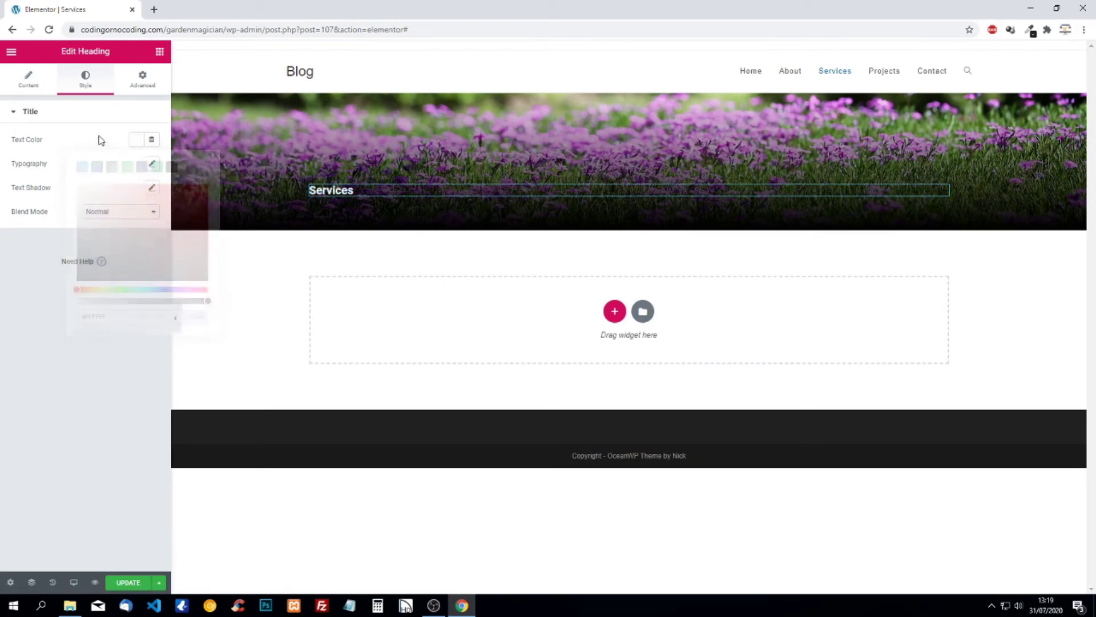
Step: Set the "Services" heading's typography to the Poppins font at 50 px with an uppercase transform
click(152, 164)
click(123, 194)
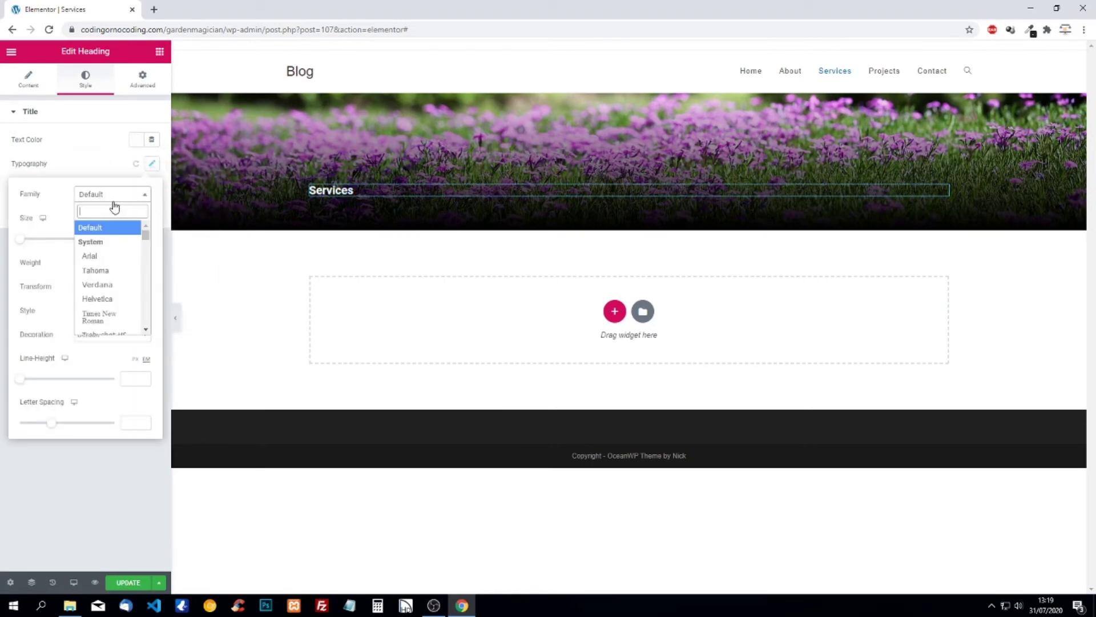
text(pop)
click(96, 240)
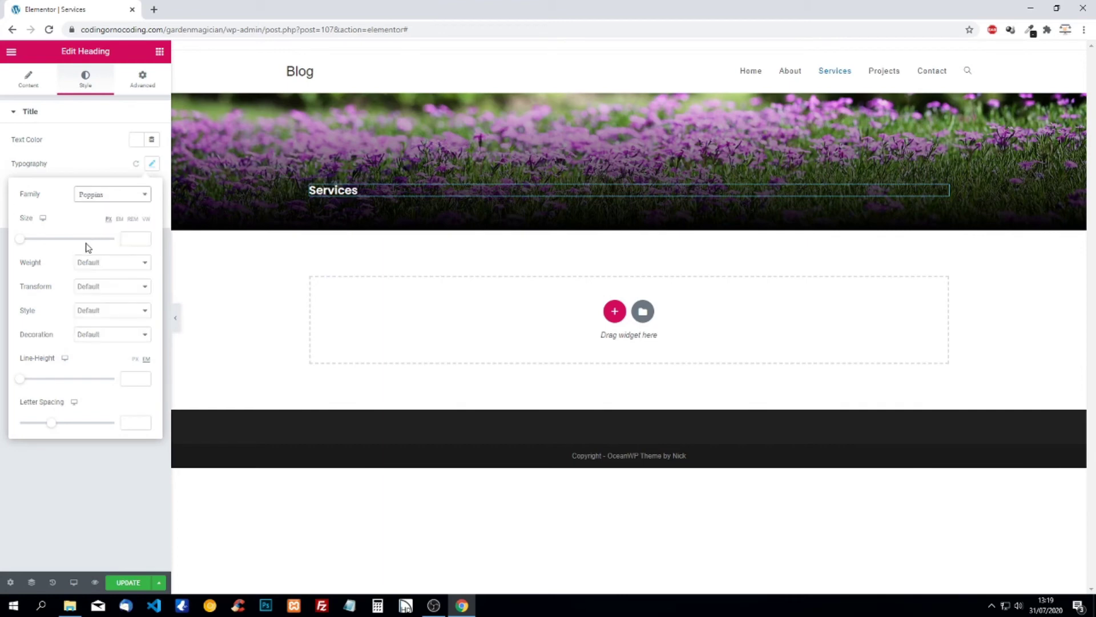
click(129, 241)
text(50)
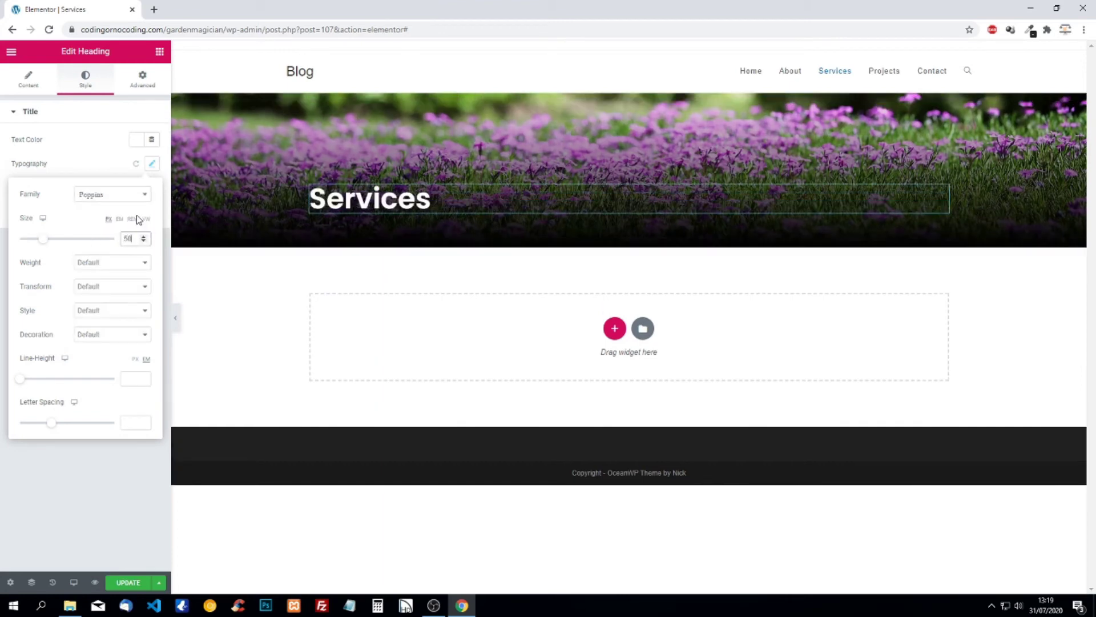
click(106, 288)
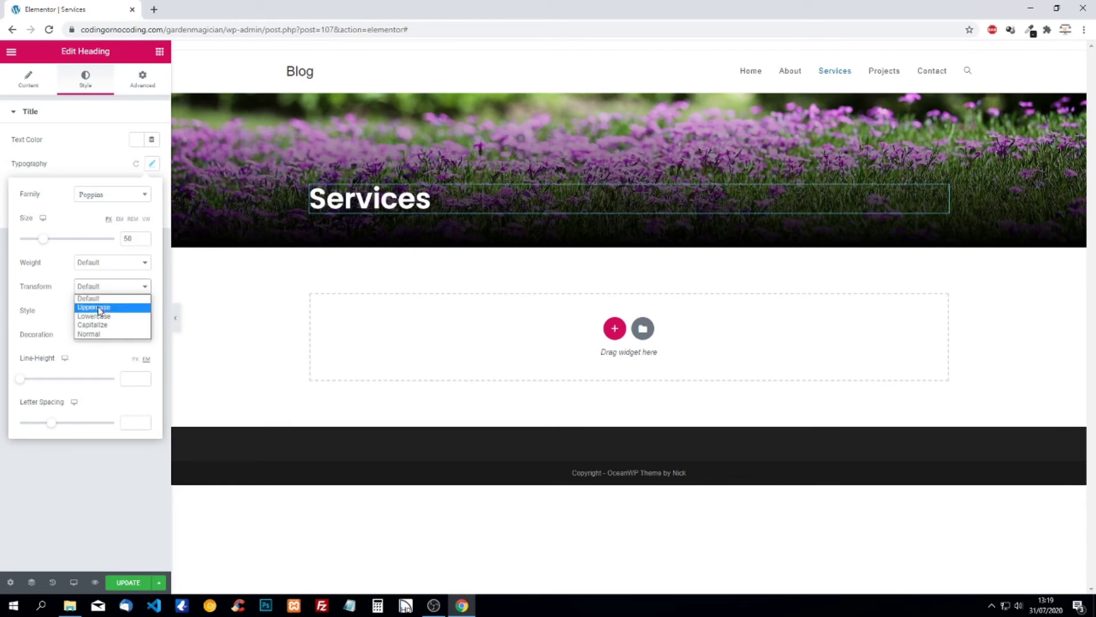
click(100, 308)
click(98, 158)
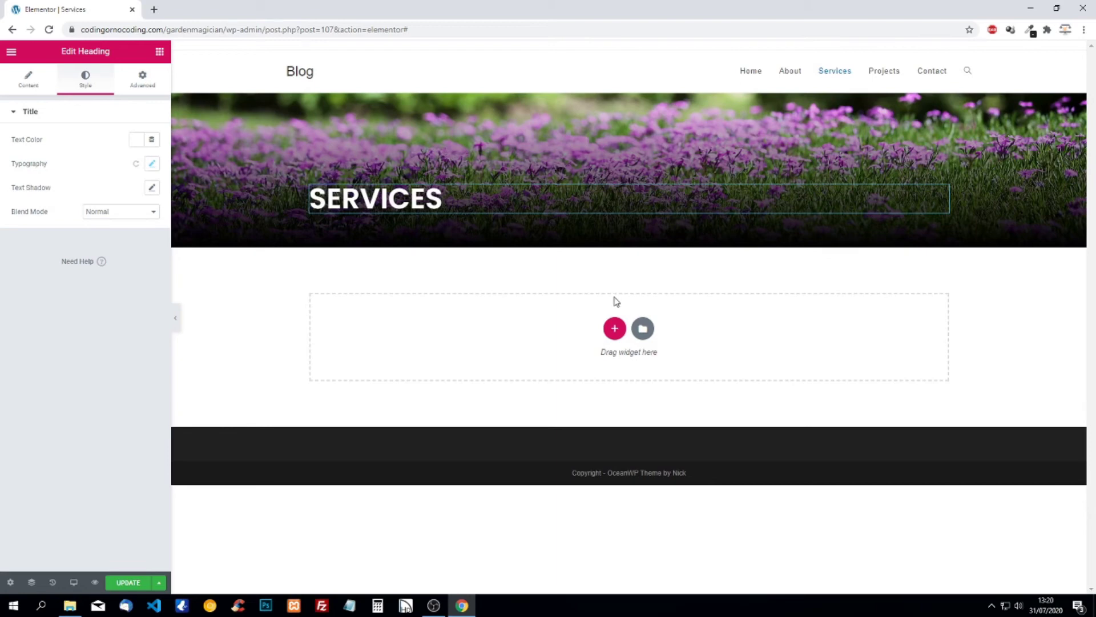
Step: Add a two-column section below the flower banner and place a heading widget in its first column
click(614, 328)
click(541, 356)
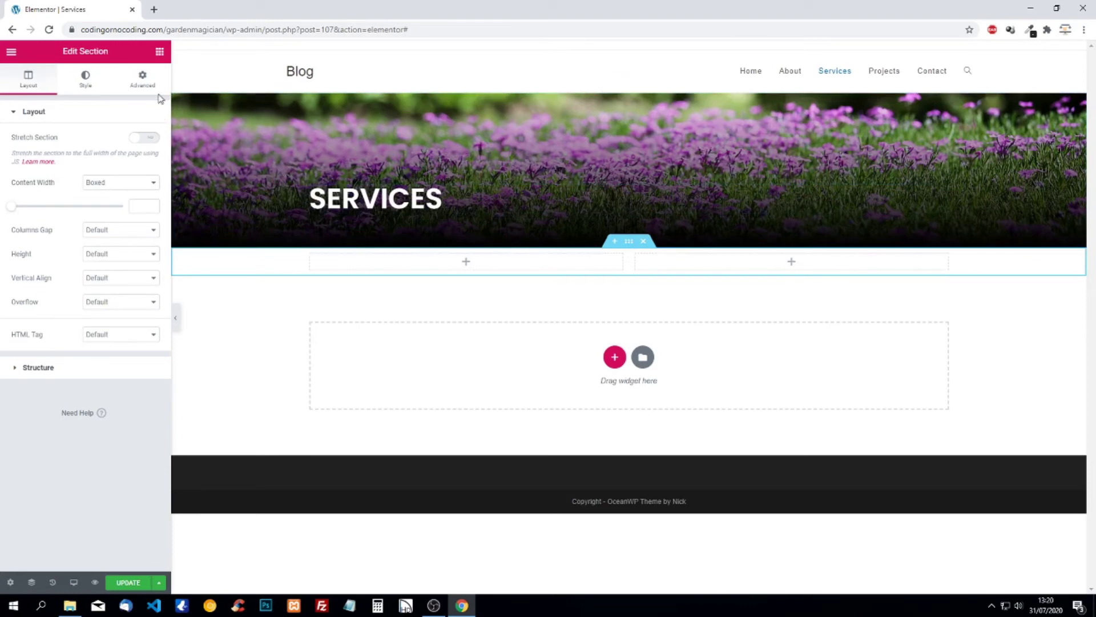
click(159, 51)
drag(127, 160, 403, 284)
Step: Title the new heading in the first column "Landscape Designing" and center-align it
drag(131, 163, 2, 143)
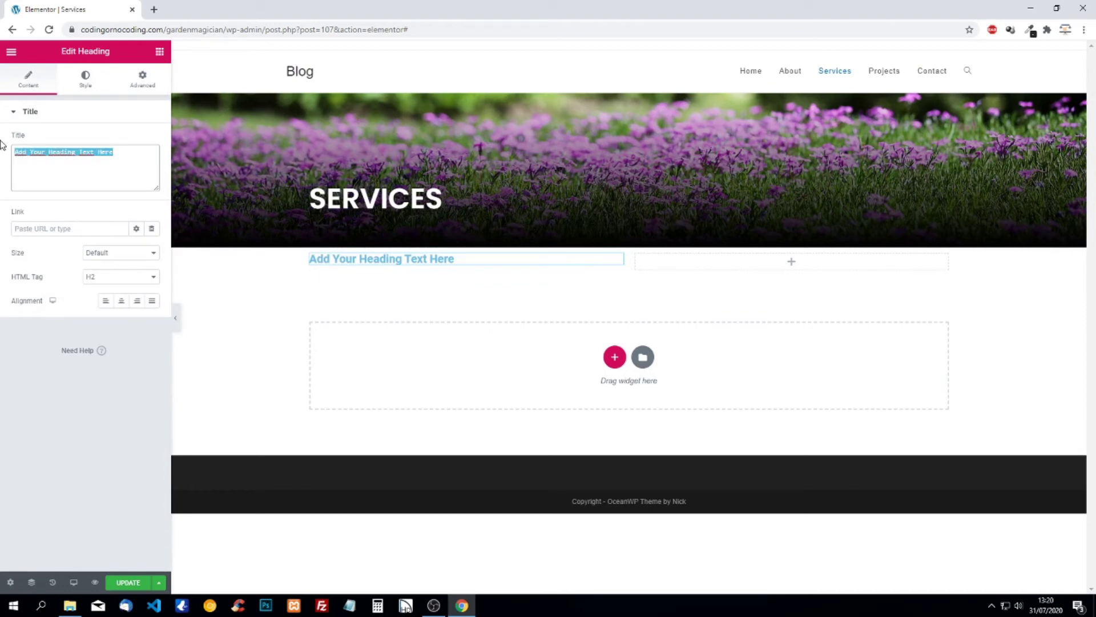
text(Landscape)
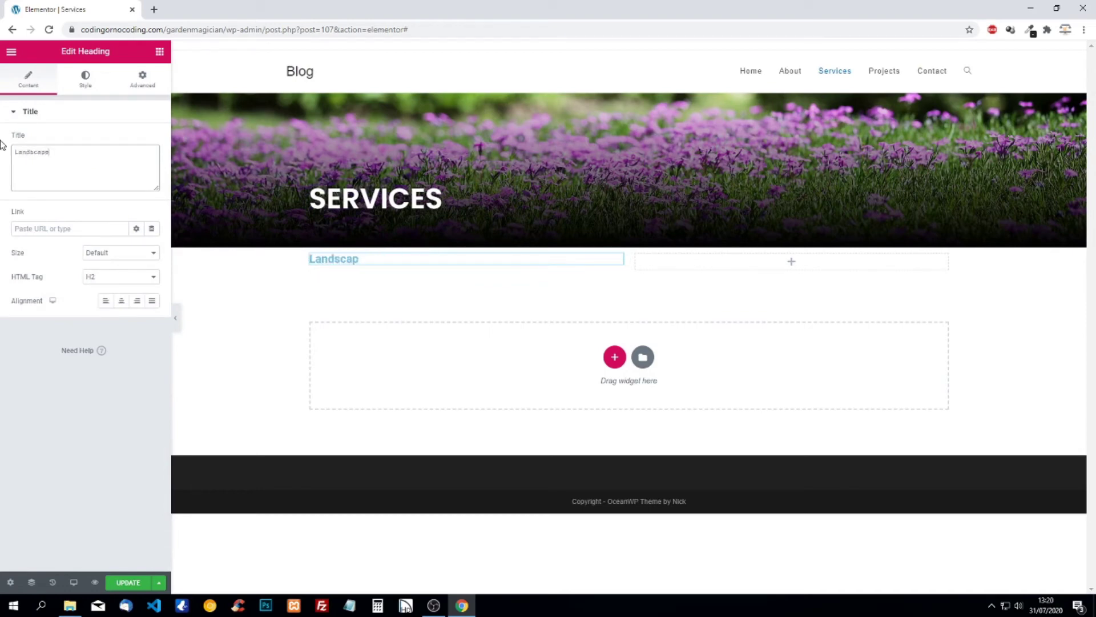
text( Designing)
click(121, 300)
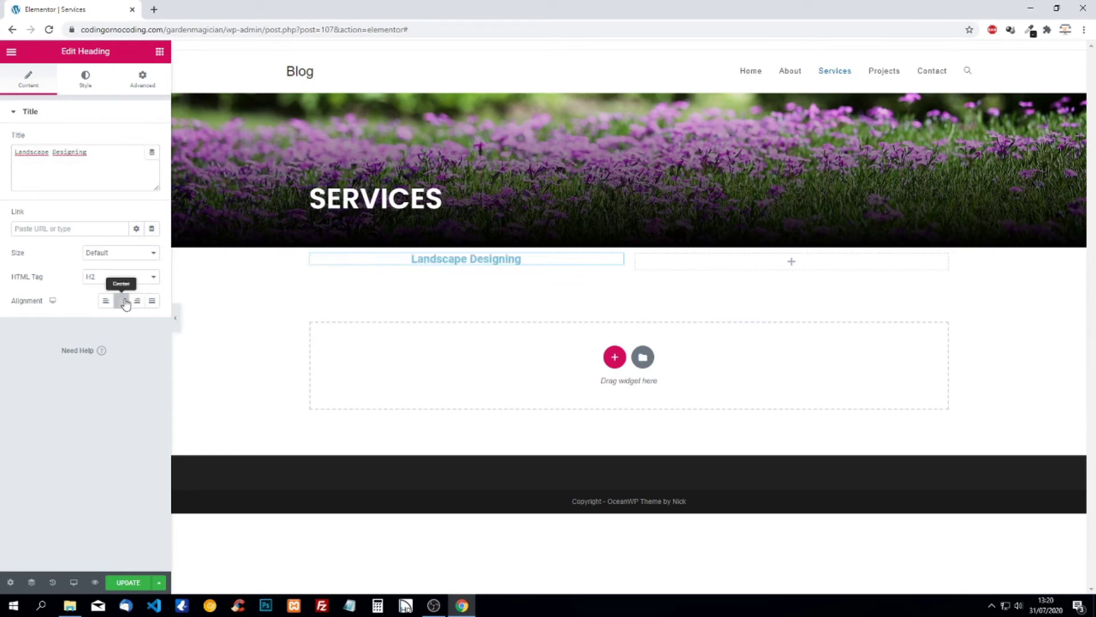
Step: Set the text color of the "Landscape Designing" heading to green (#8cc100)
click(85, 80)
click(138, 141)
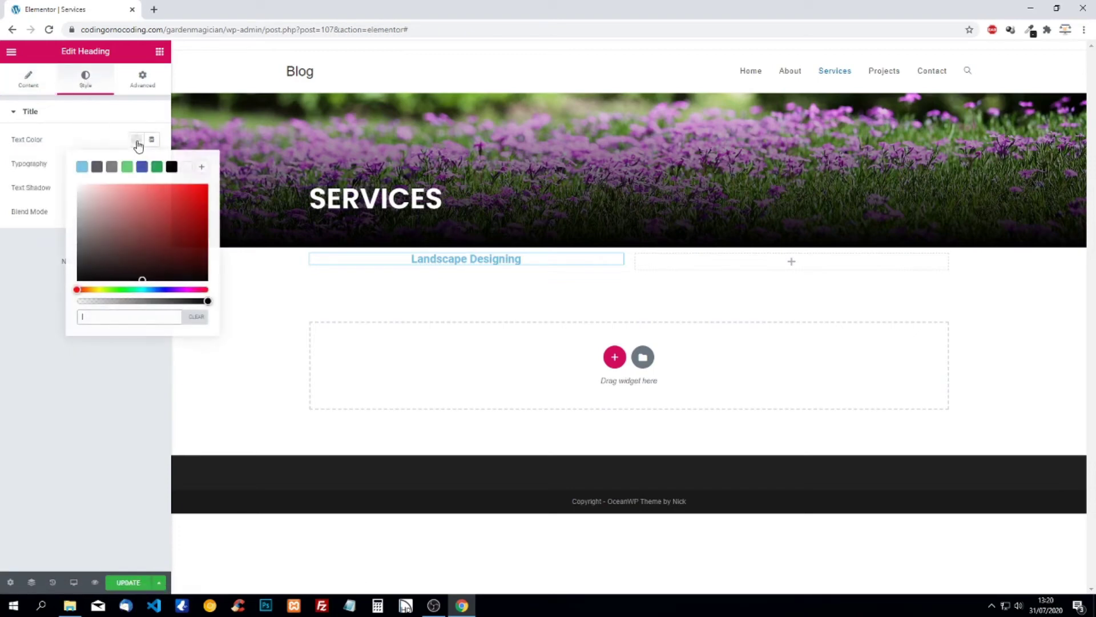
click(106, 321)
text(#8c)
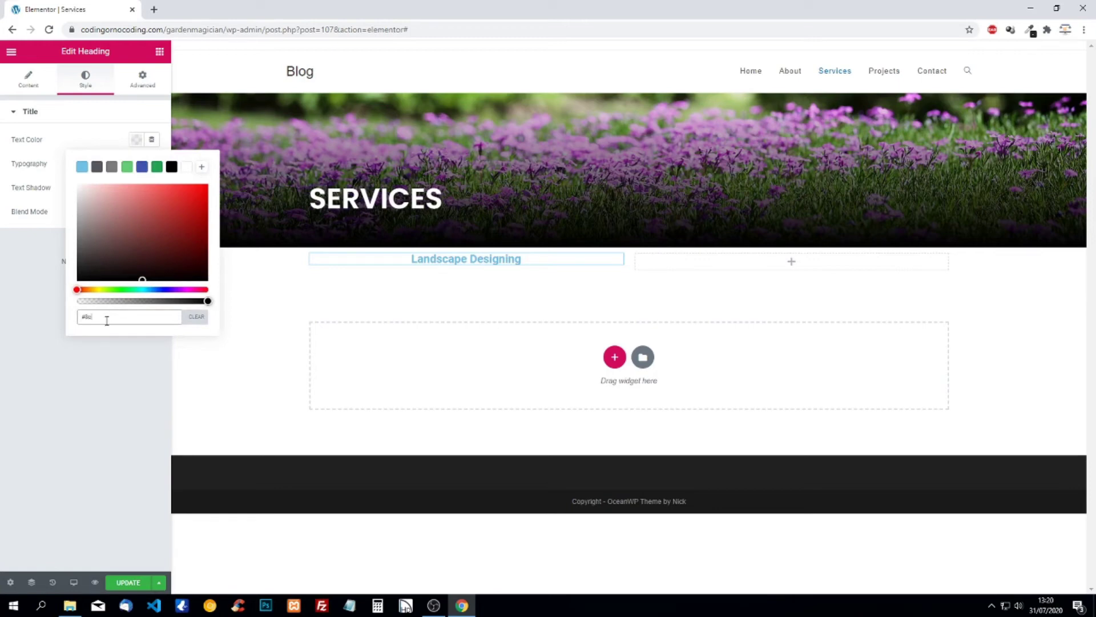
text(c100)
click(38, 412)
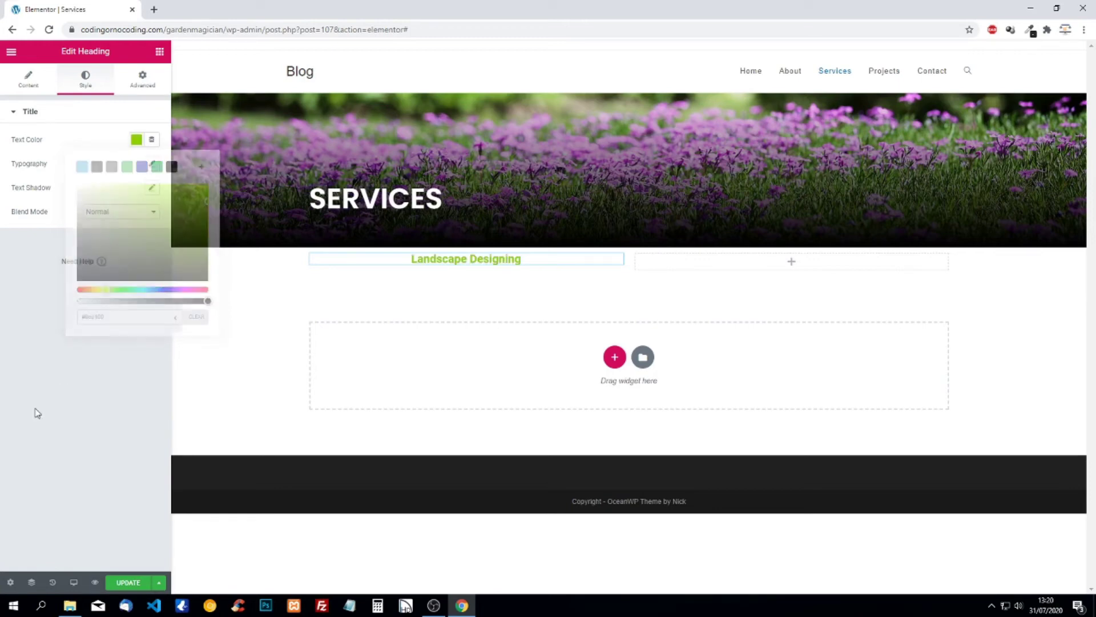
Step: Set the font family of the "Landscape Designing" heading to Poppins
click(152, 164)
click(124, 197)
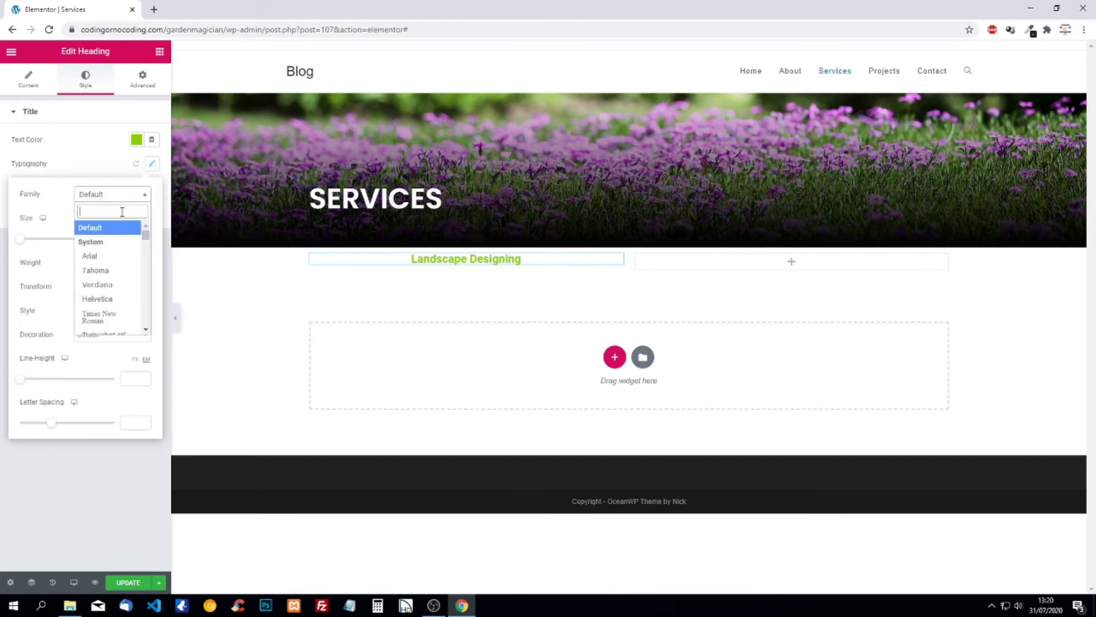
text(pop)
click(113, 242)
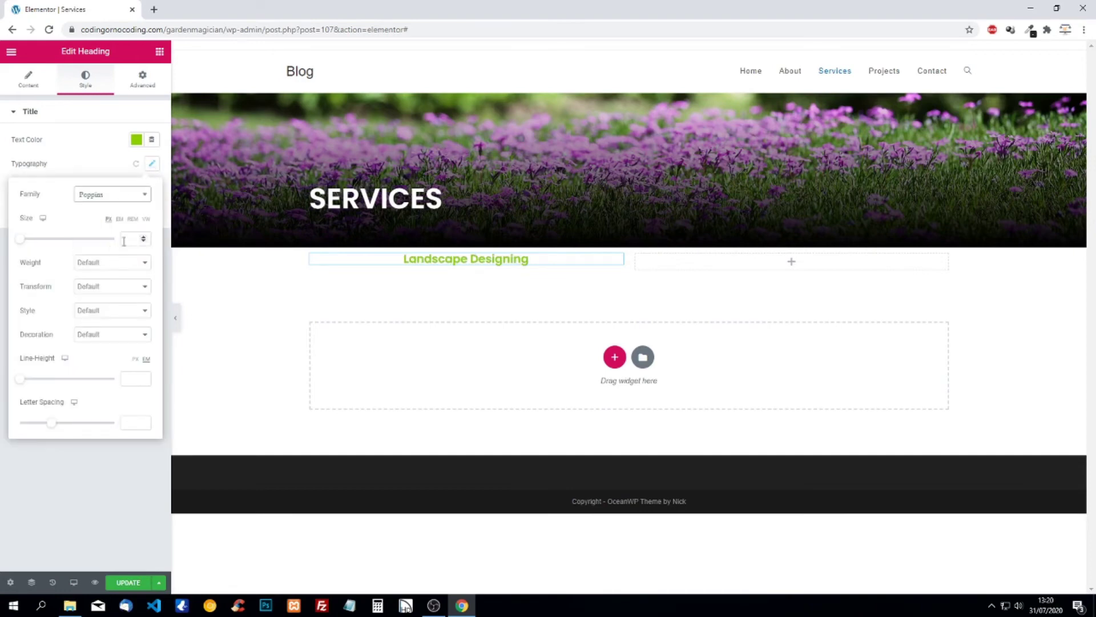
Step: Set the Landscape Designing heading's font size to 40 px and its text transform to Uppercase
click(130, 238)
text(40)
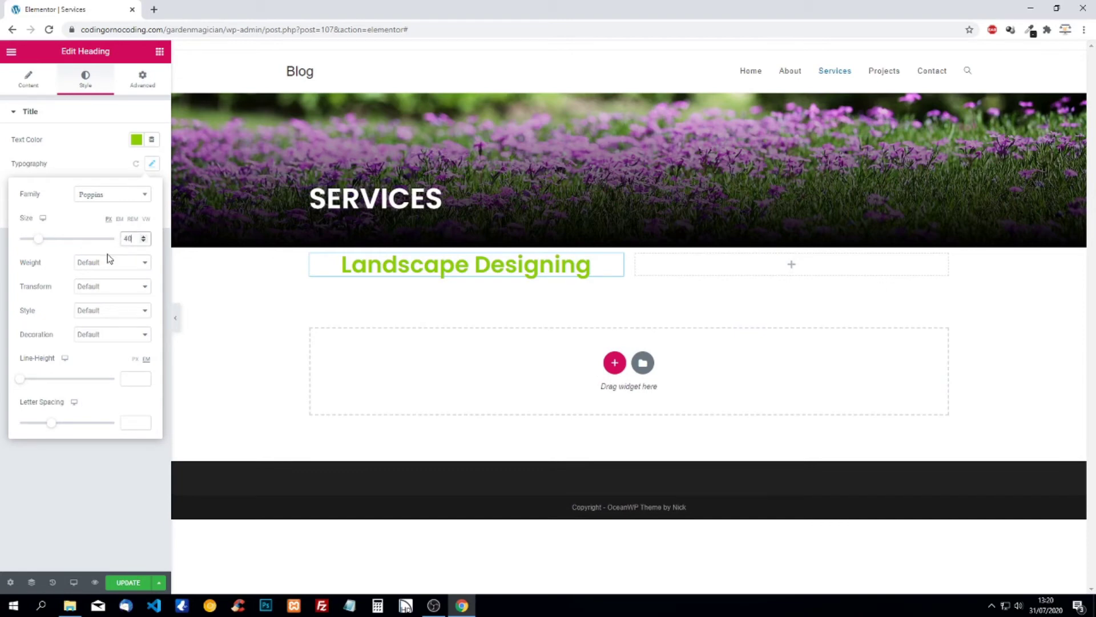
click(104, 287)
click(104, 310)
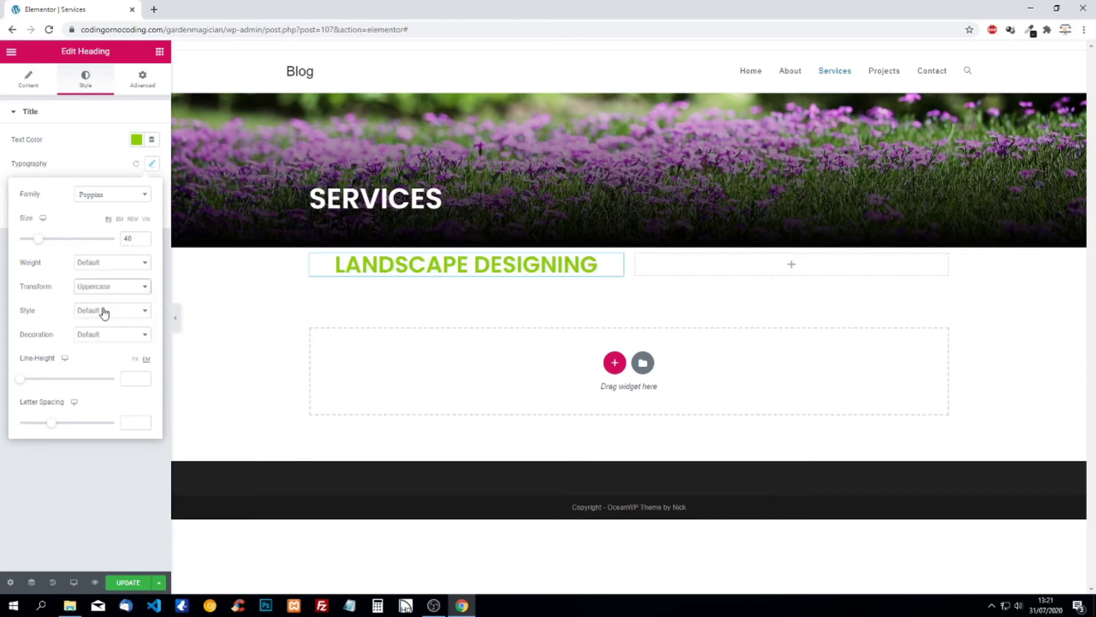
click(83, 153)
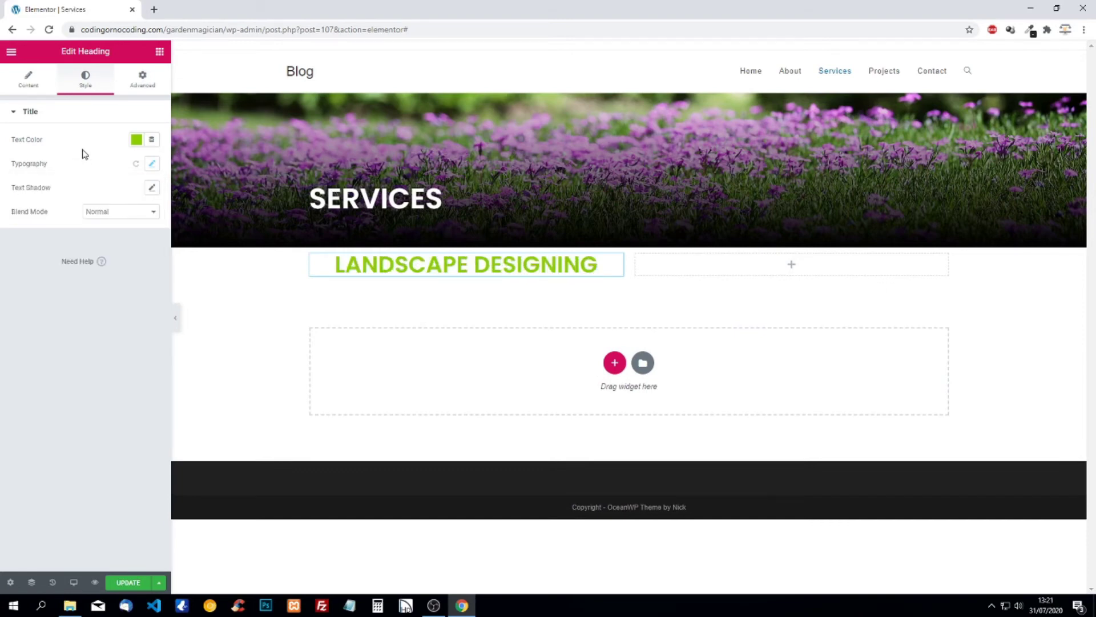
Step: Add a Text Editor widget below the Landscape Designing heading and duplicate its lorem ipsum paragraph as a second paragraph
click(159, 51)
drag(126, 213, 432, 276)
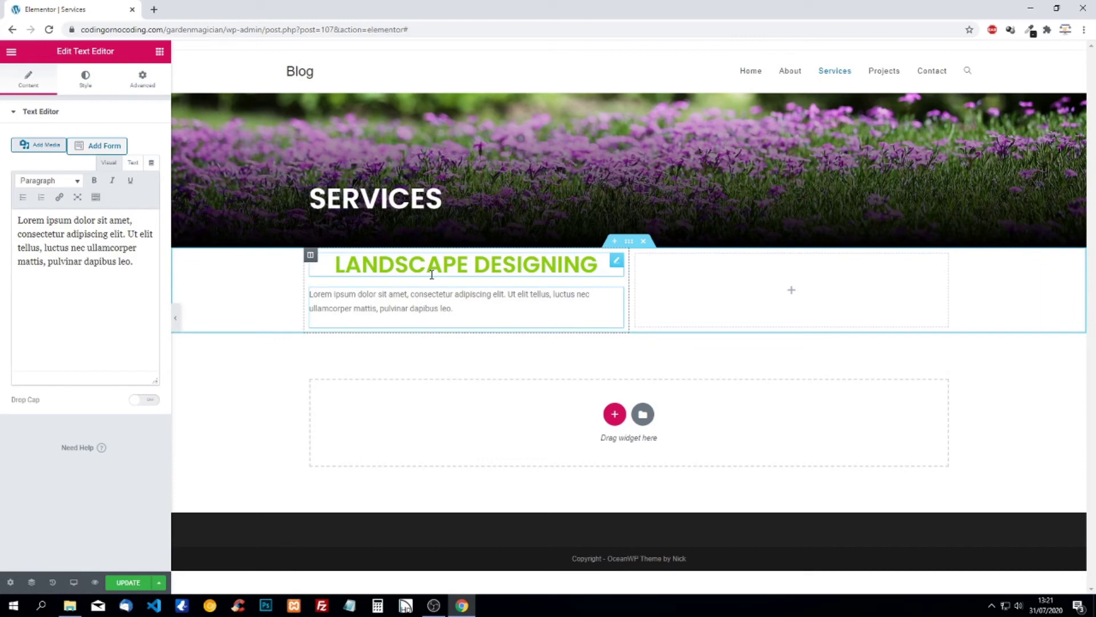
drag(136, 262, 1, 216)
key(ctrl+c)
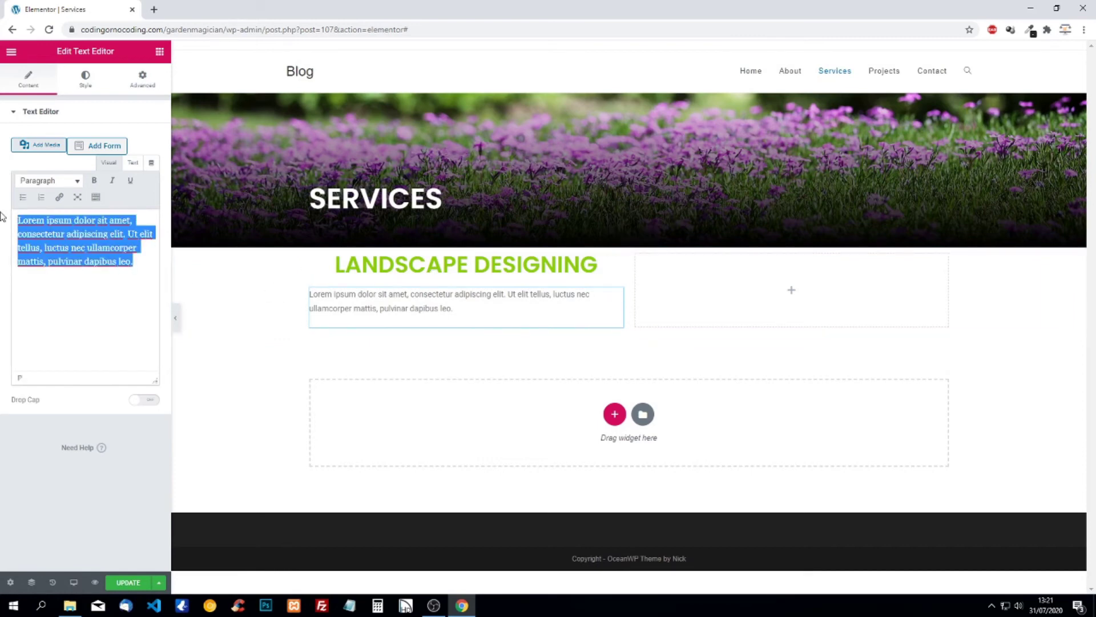
click(143, 272)
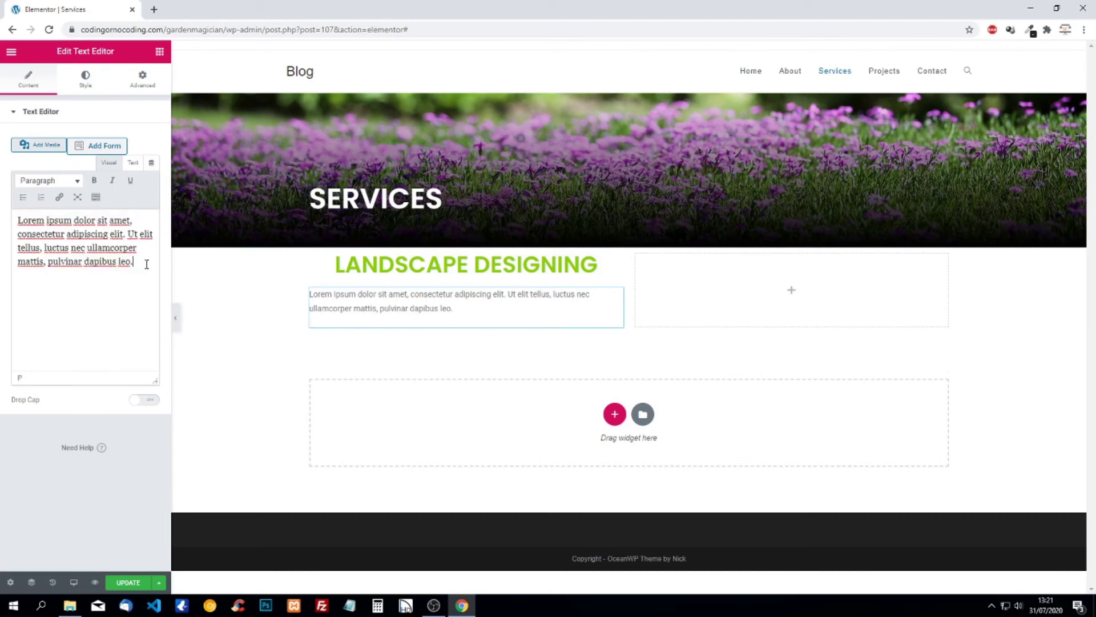
key(Return)
key(ctrl+v)
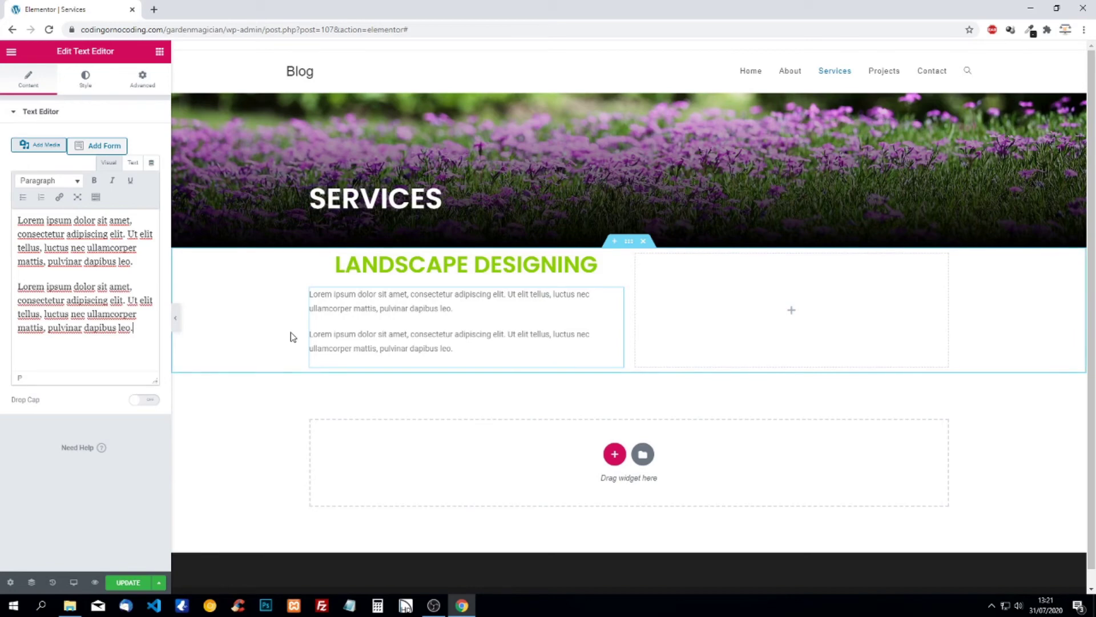
Step: Set the lorem ipsum text's color to black and center-align it
click(85, 80)
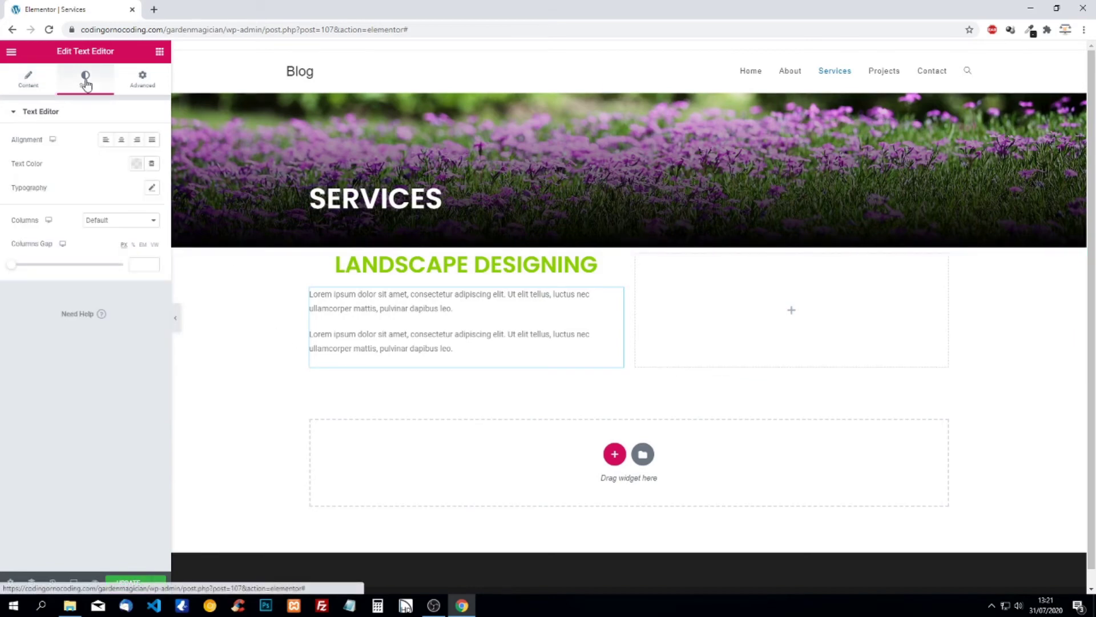
click(137, 164)
click(172, 191)
click(64, 171)
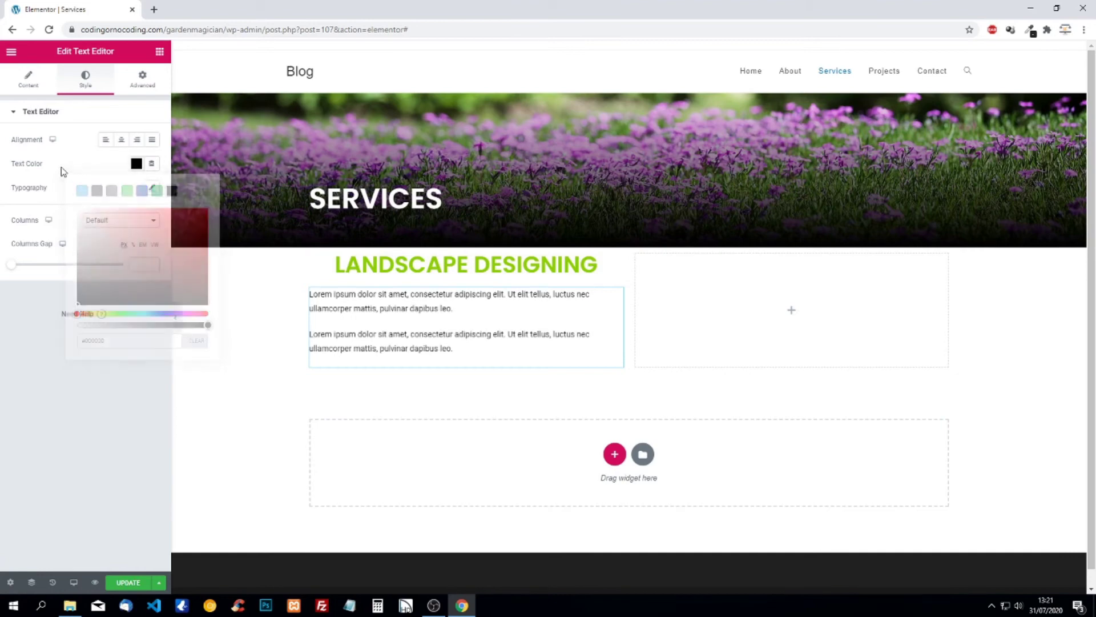
click(121, 143)
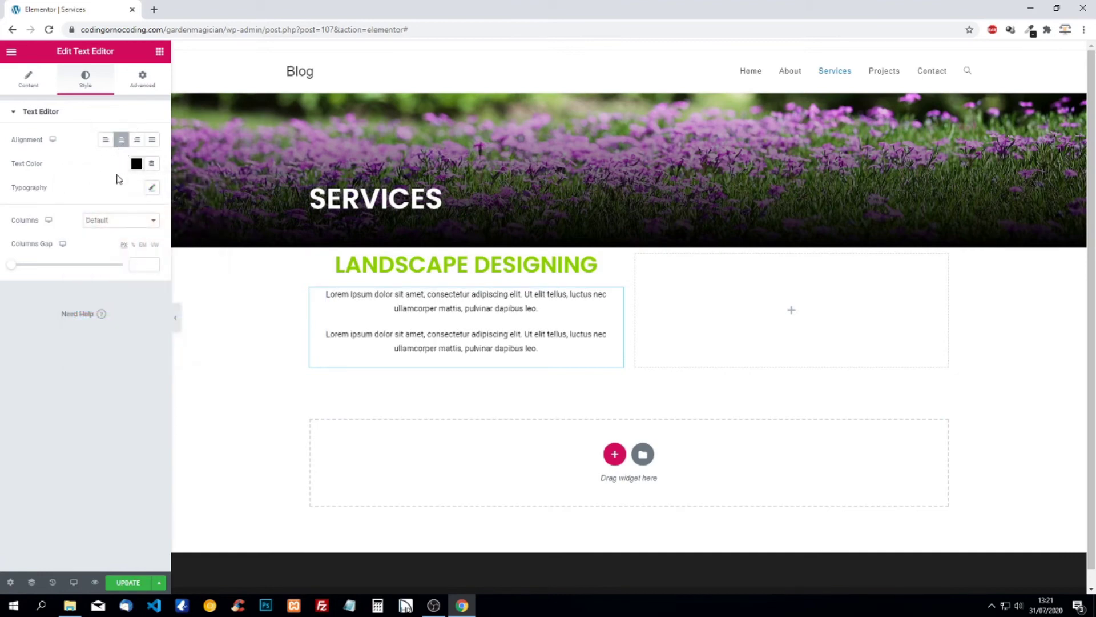
Step: Set the lorem ipsum text's typography to the Poppins font family at 16 px
click(152, 187)
click(117, 221)
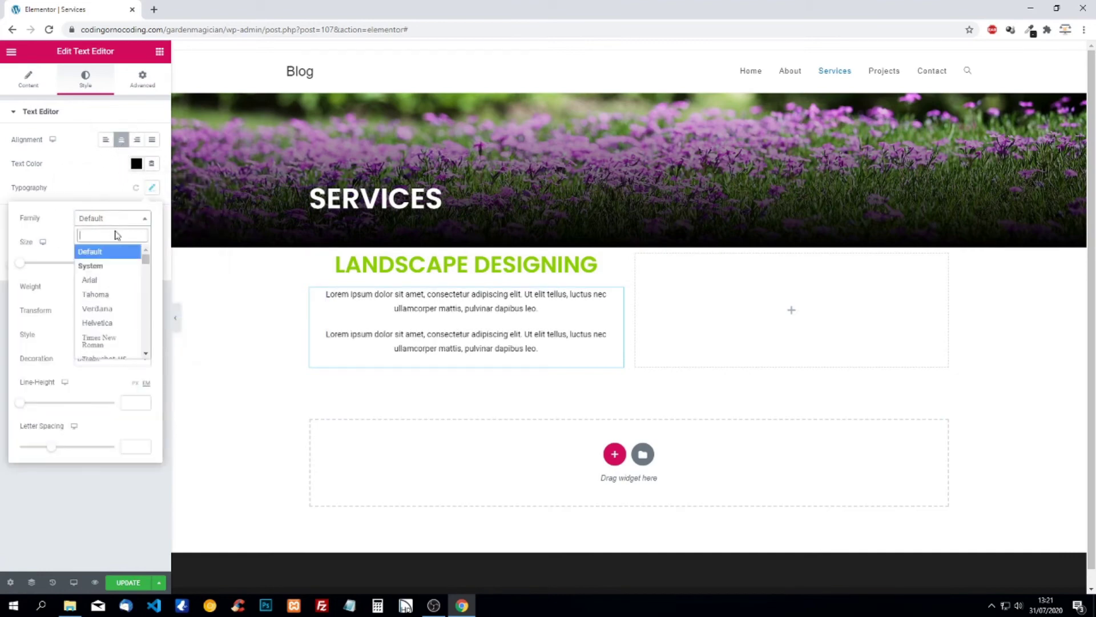
text(pop)
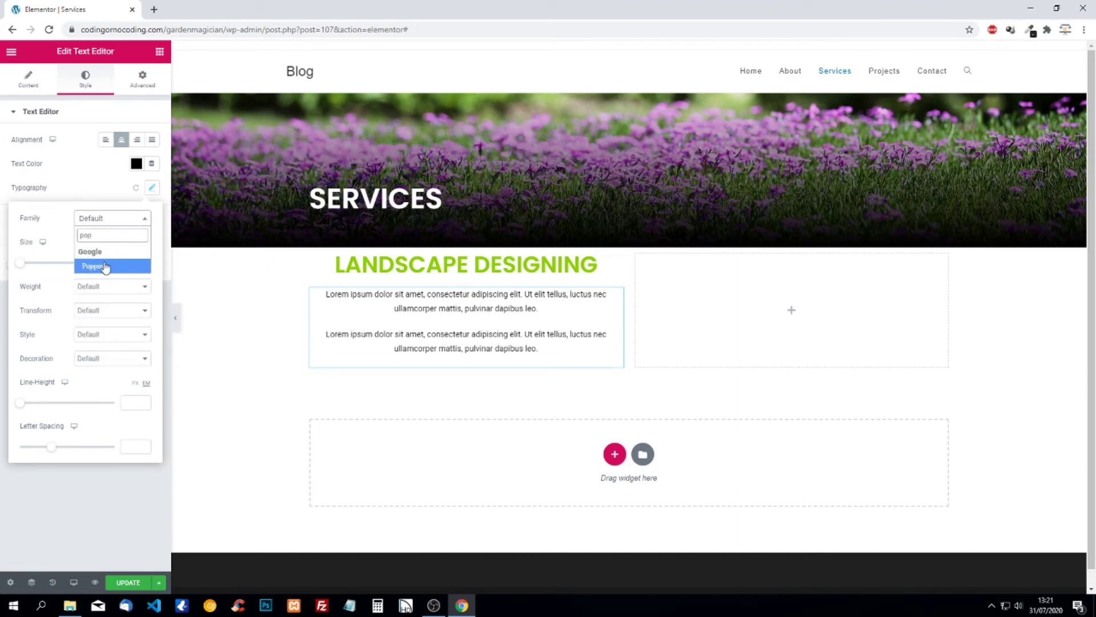
click(105, 268)
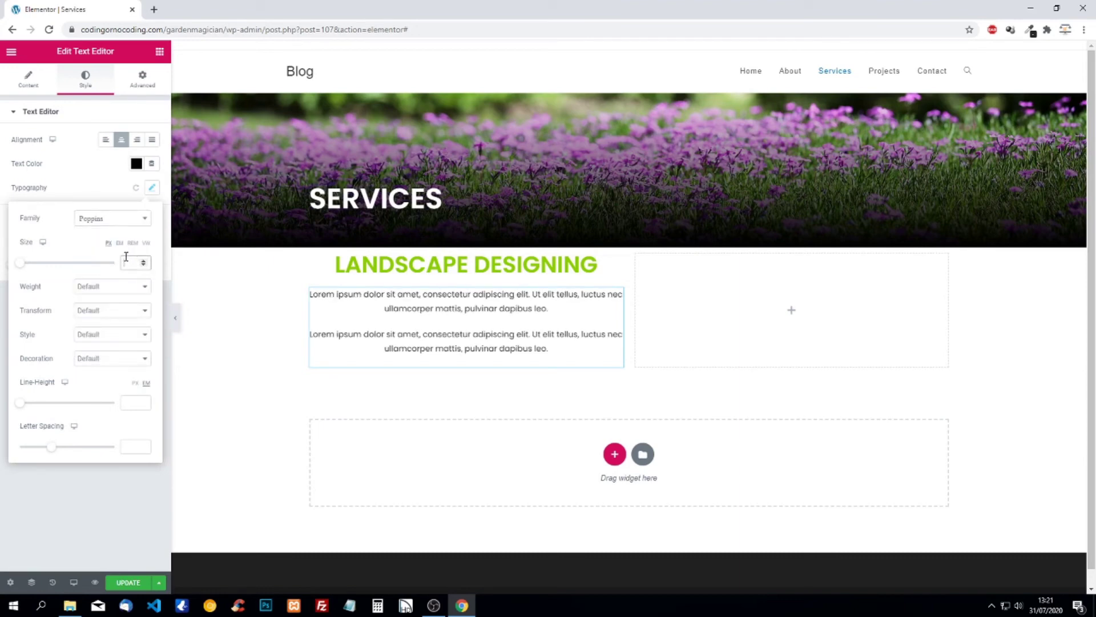
text(16)
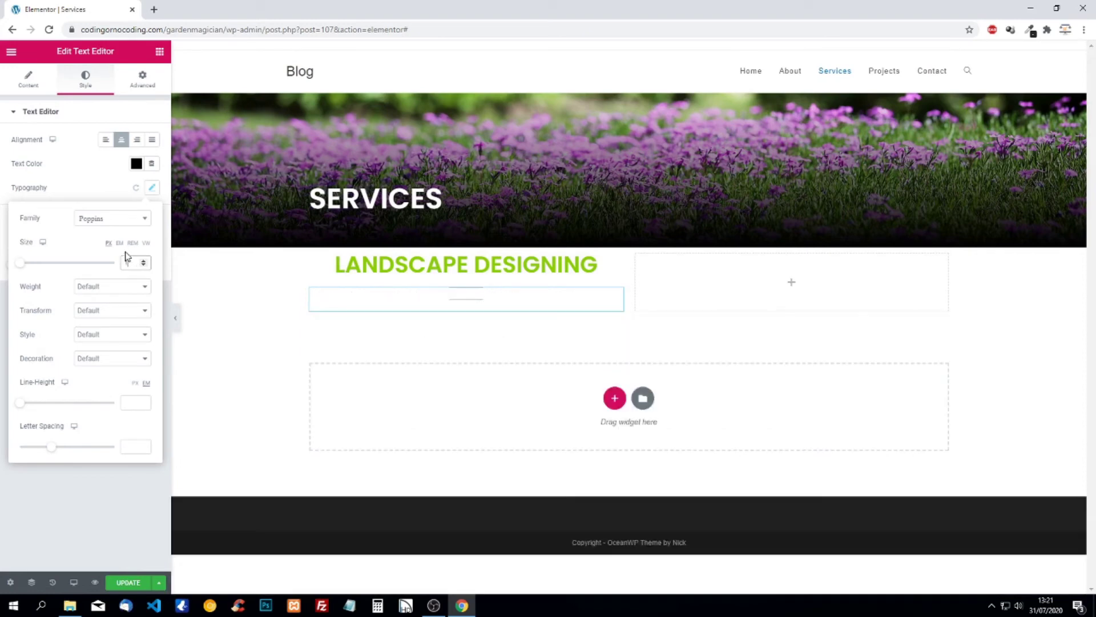
text(5)
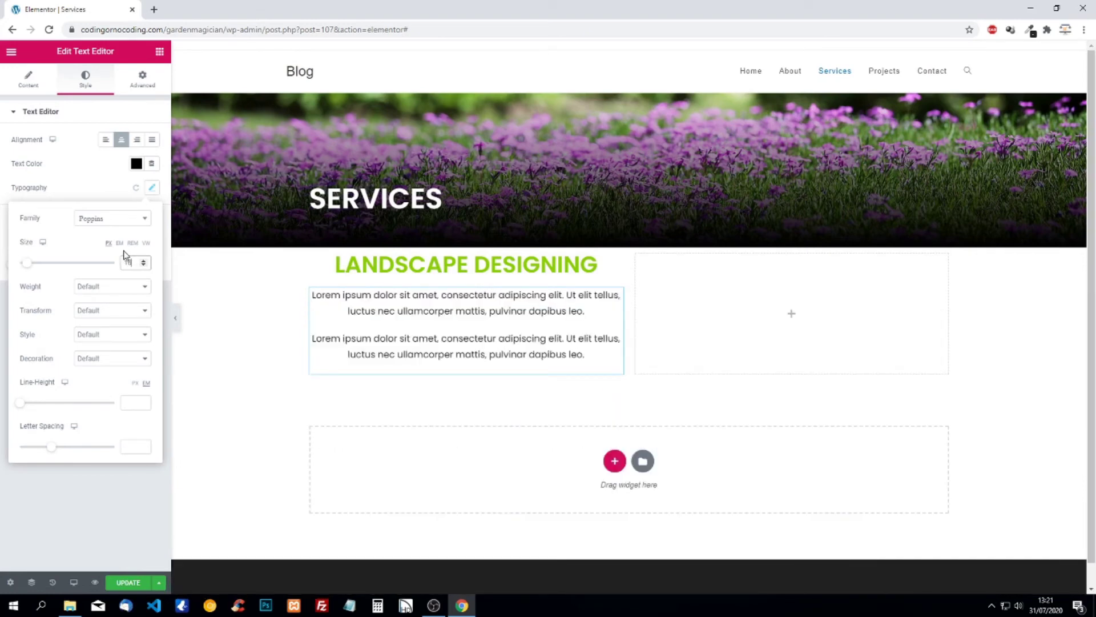
click(75, 176)
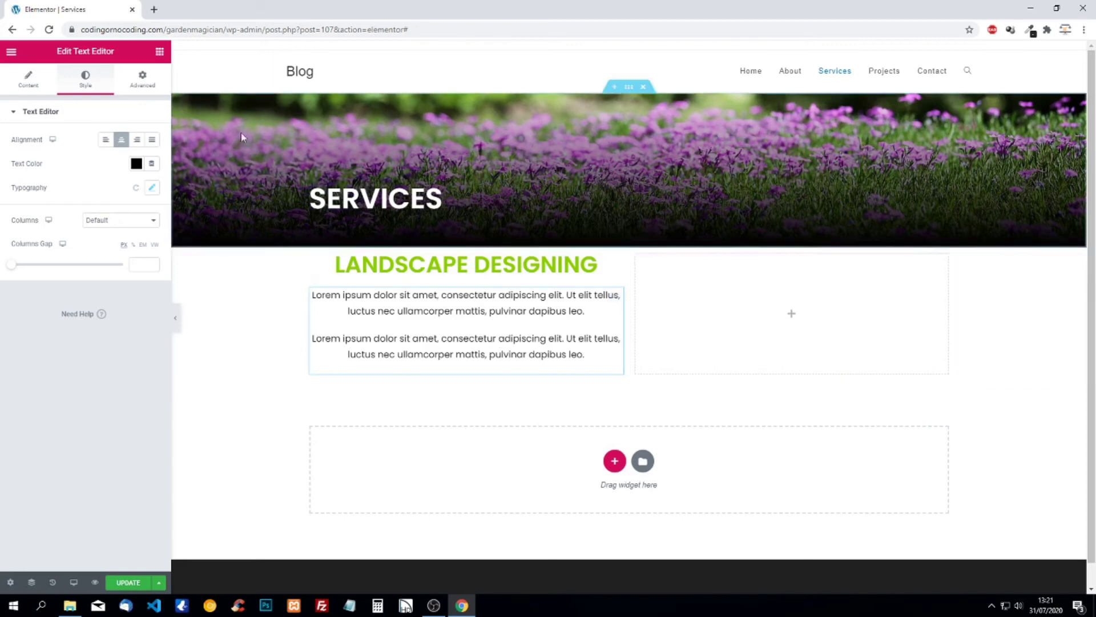
Step: Add an Image widget to the empty column beside the text and open the media library to choose its image
click(160, 51)
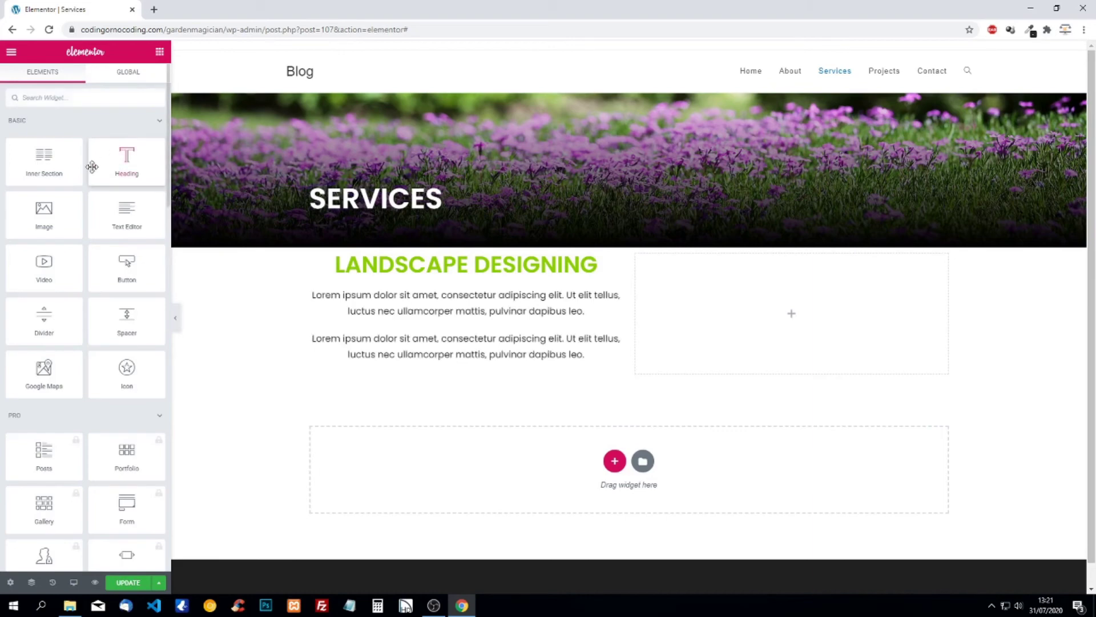
drag(43, 213, 735, 290)
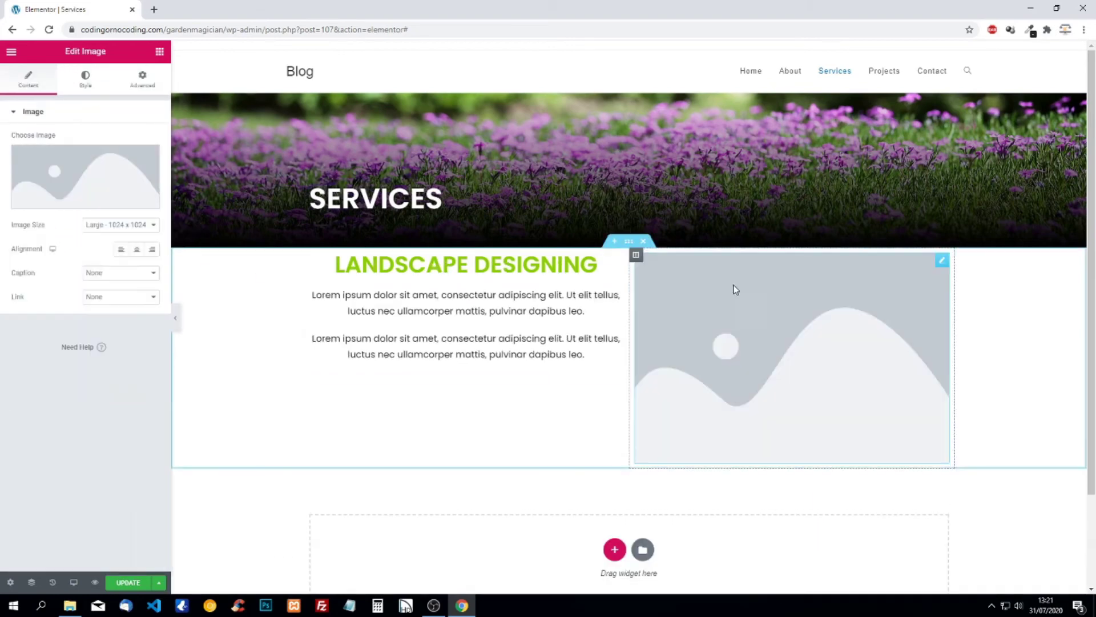
click(108, 180)
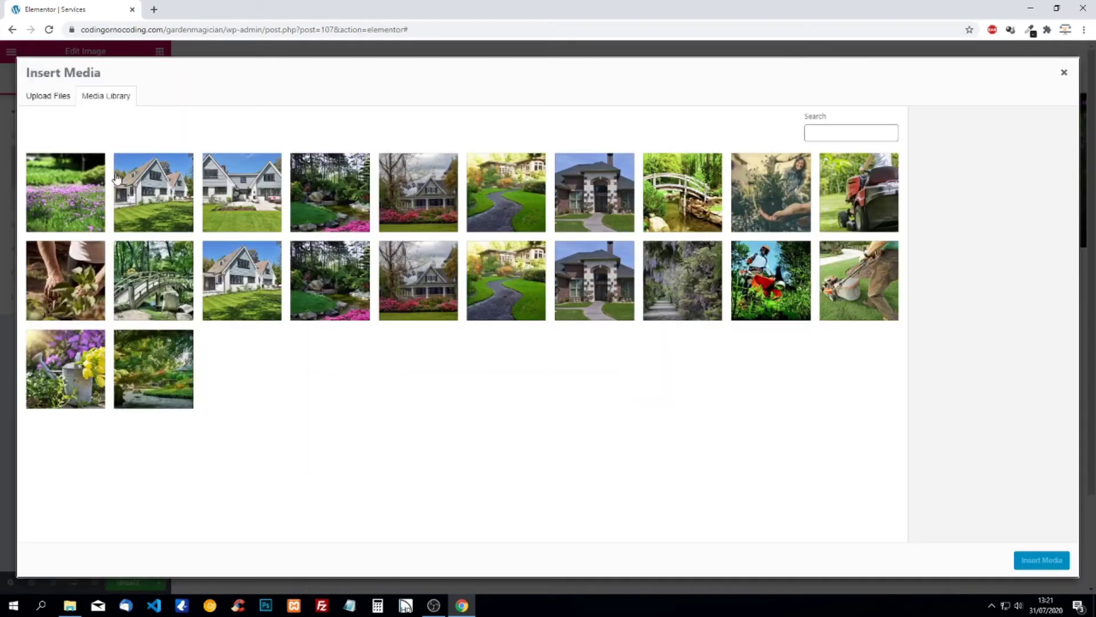
Step: Switch to File Explorer and look through the Media and Services folders for a suitable landscape image
click(71, 605)
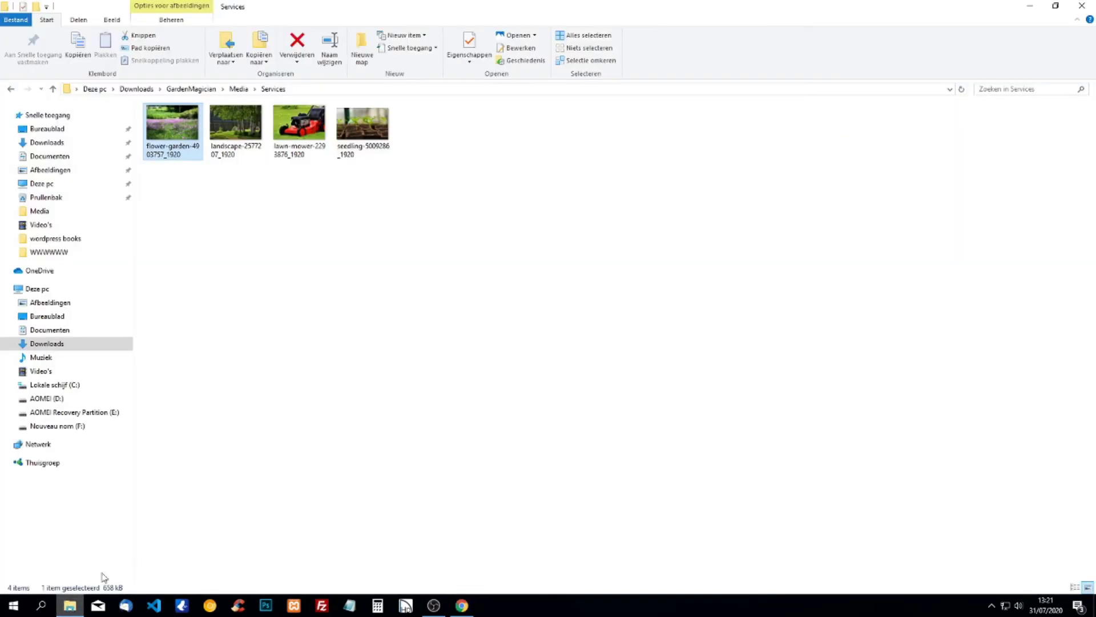
click(239, 88)
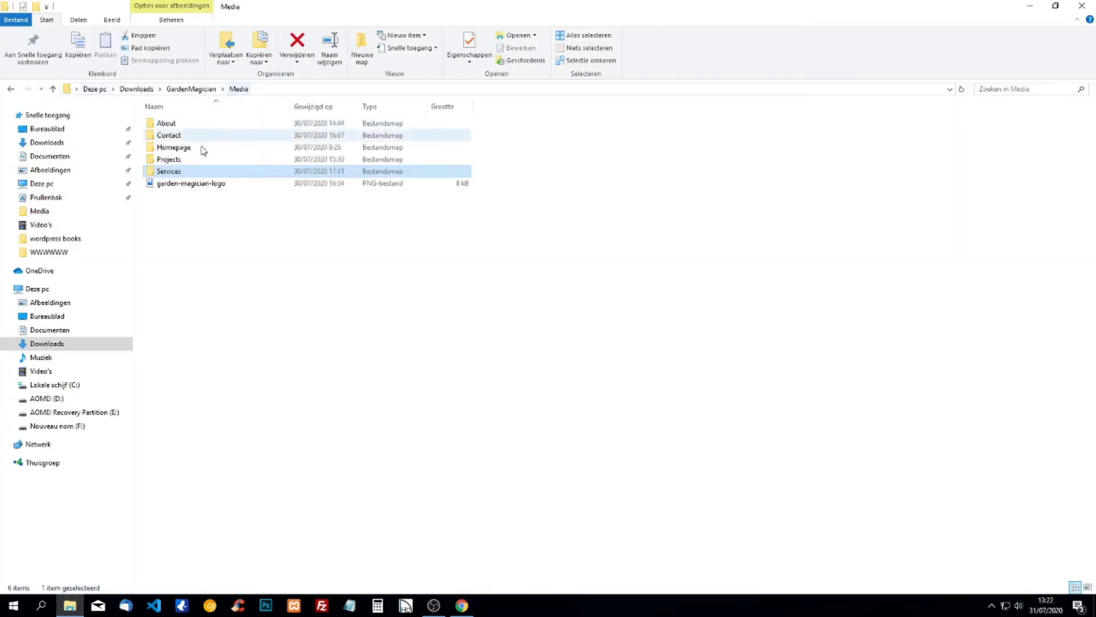
double_click(170, 171)
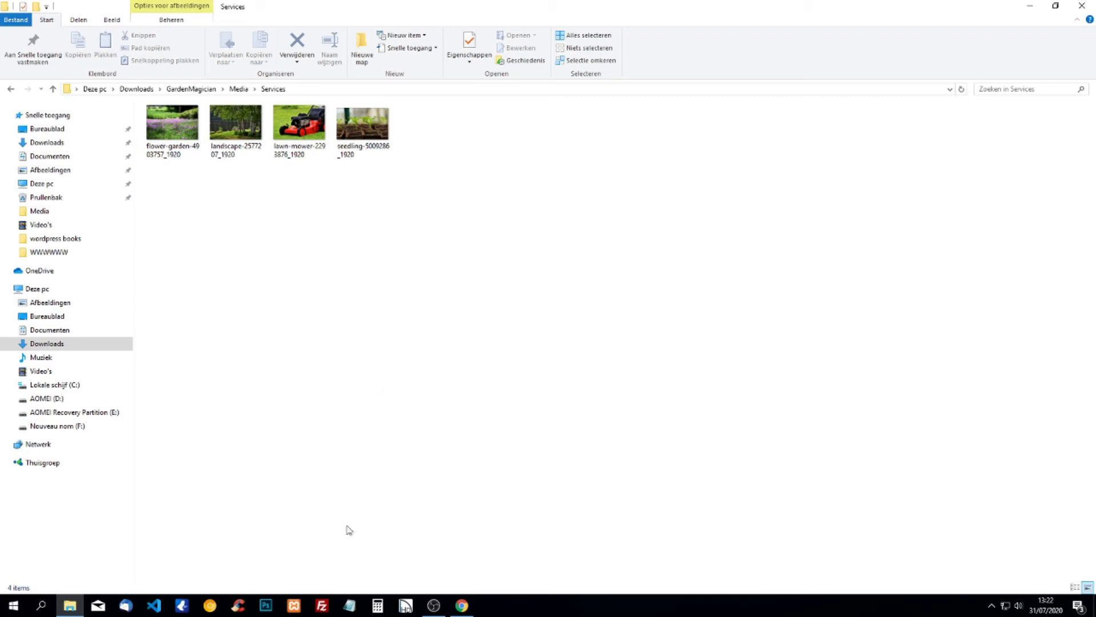
Step: Switch back to Chrome and insert the library image landscape-322100_1920-1.jpg into the Image widget
click(461, 605)
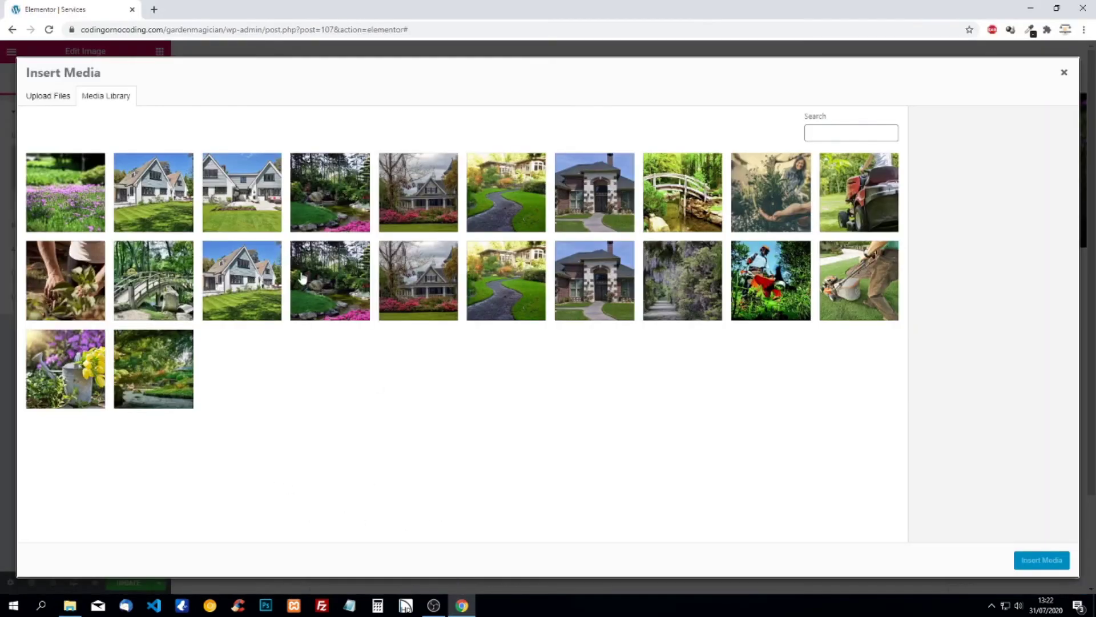
click(342, 204)
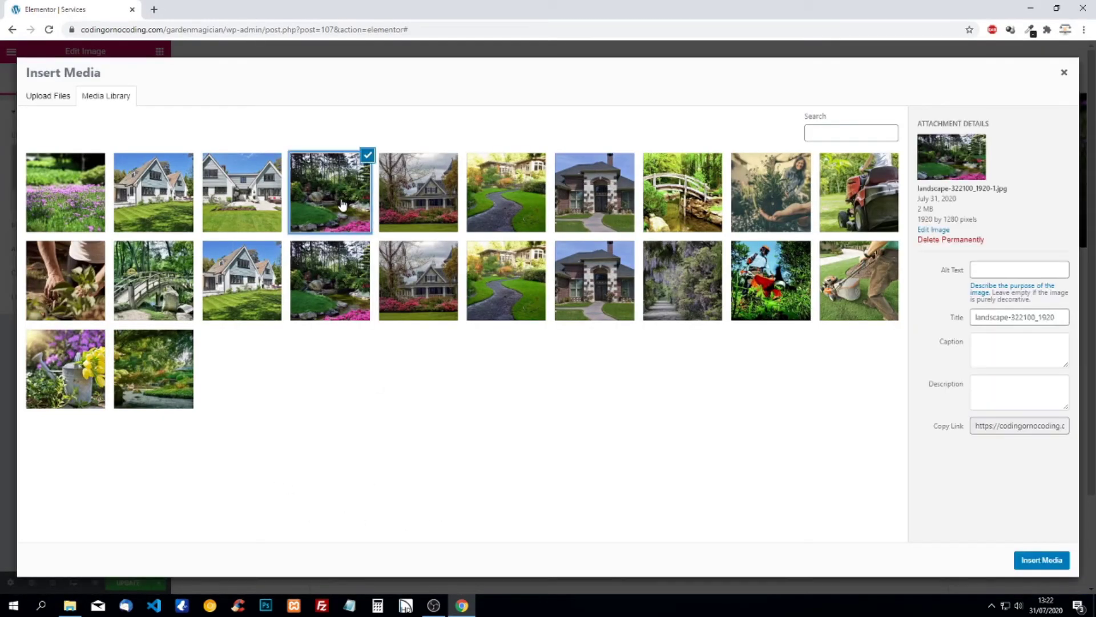
click(1029, 562)
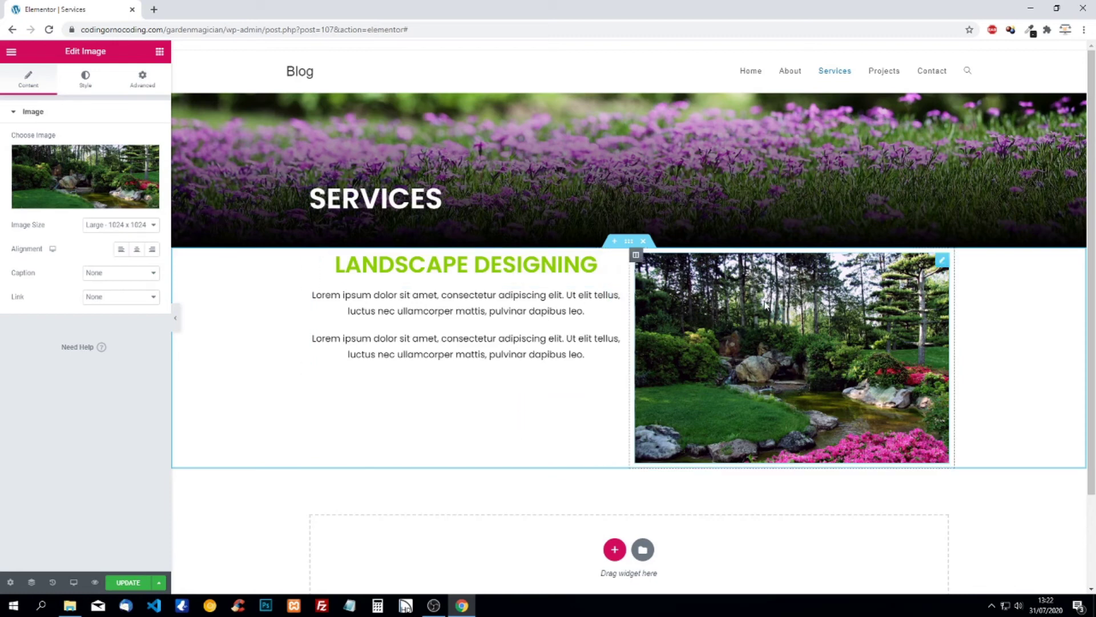
Step: Unlink the Landscape Designing heading's padding values and set its top and bottom padding to 30 px
click(430, 260)
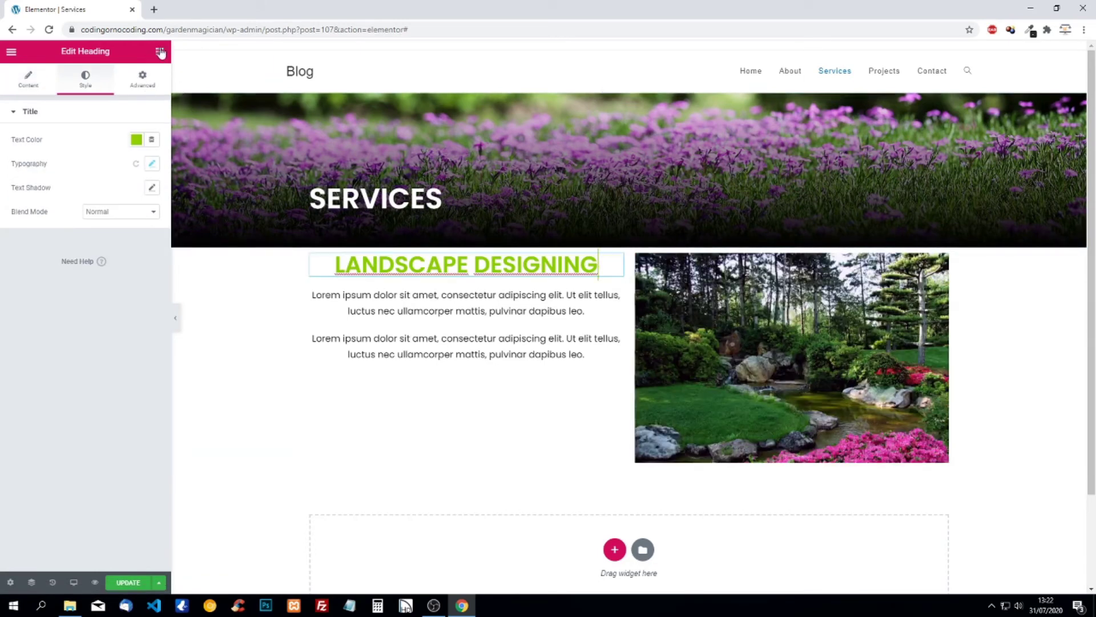
click(142, 79)
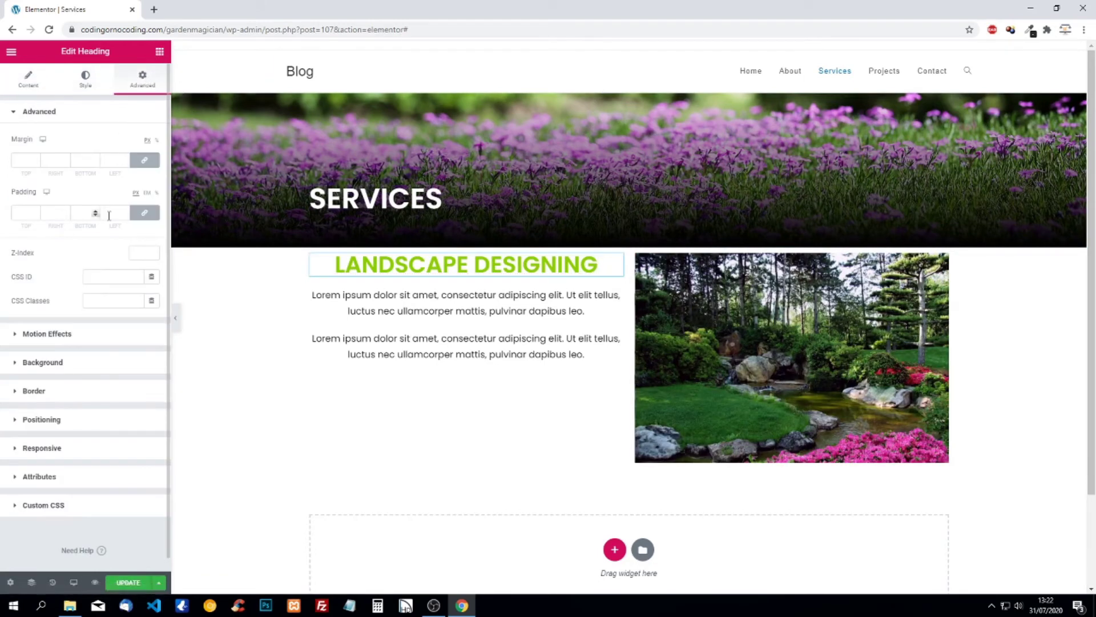
click(144, 212)
click(19, 212)
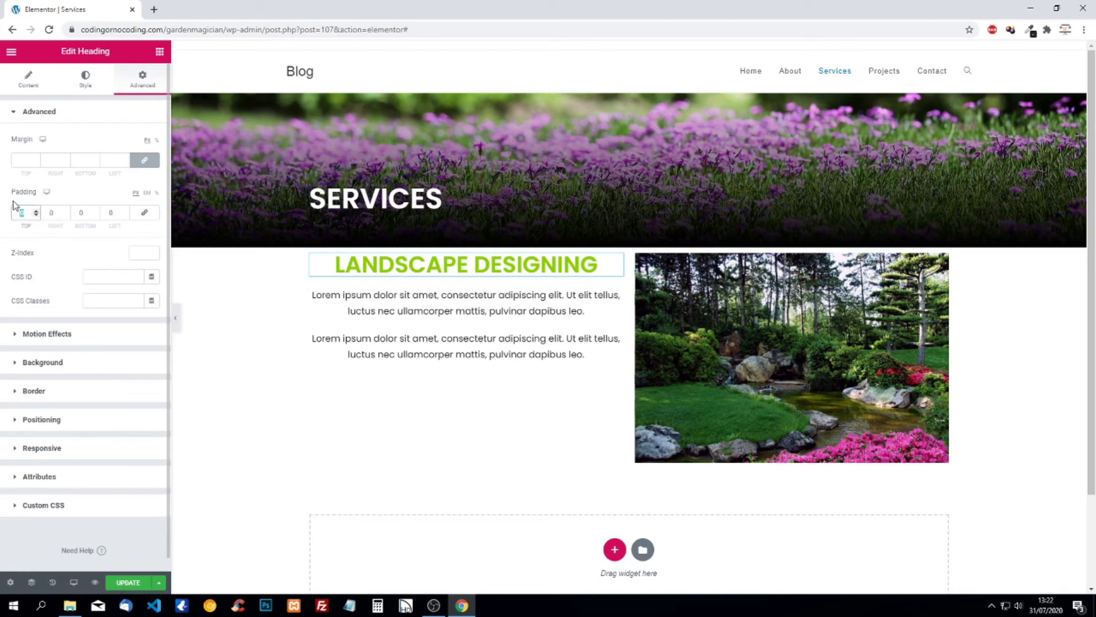
text(30)
click(73, 213)
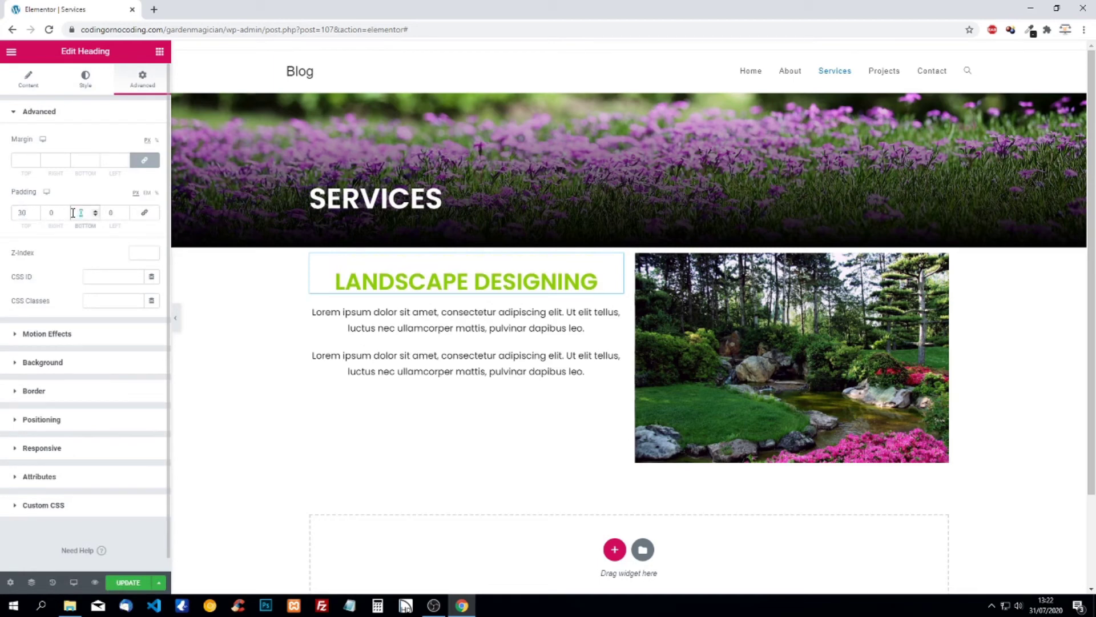
text(30)
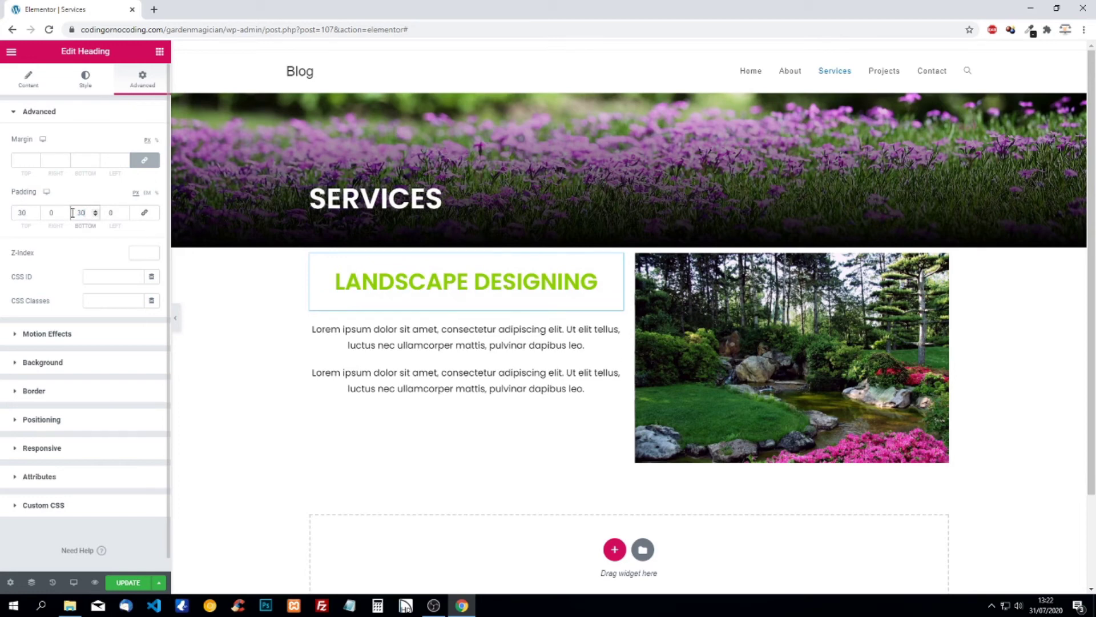
Step: Increase the Landscape Designing heading's top and bottom padding to 50 px and return to the widget list
click(21, 212)
text(50)
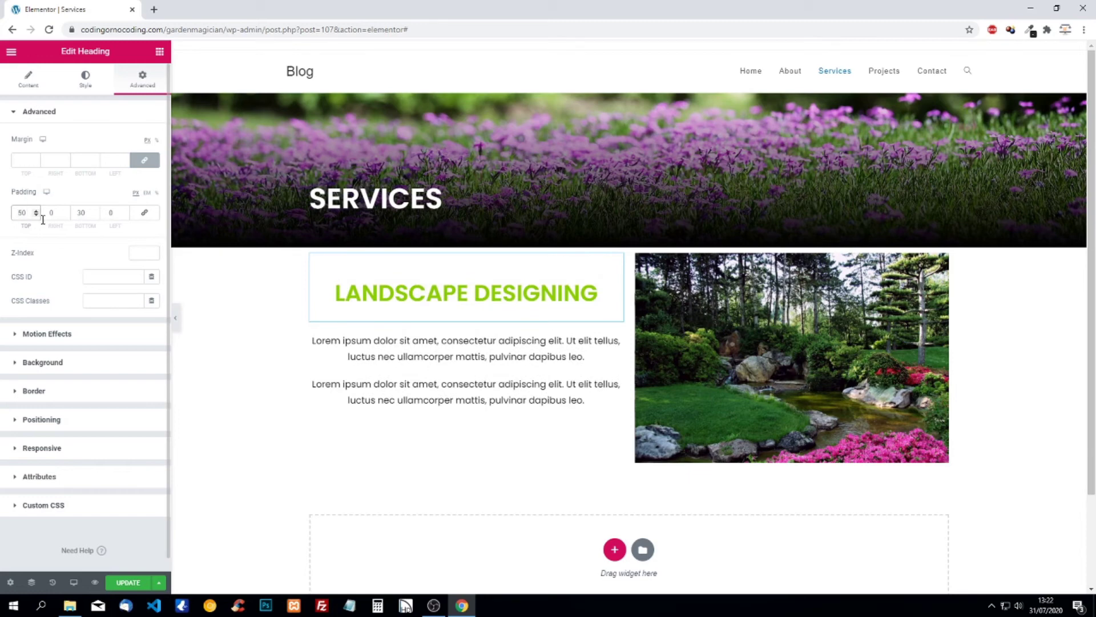
drag(82, 212, 72, 213)
text(50)
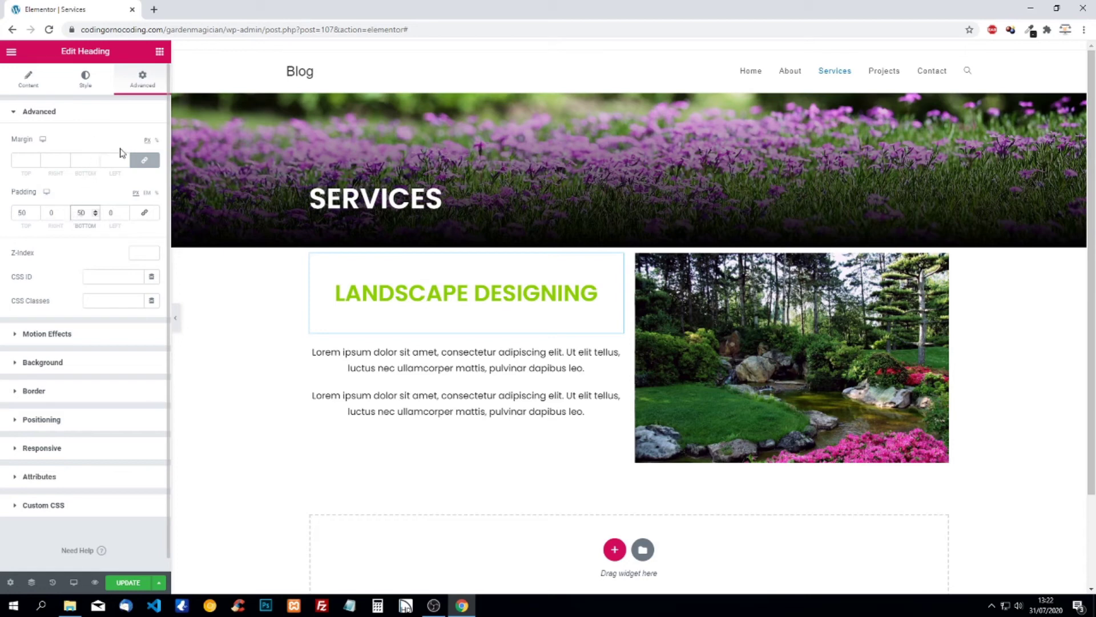
click(160, 51)
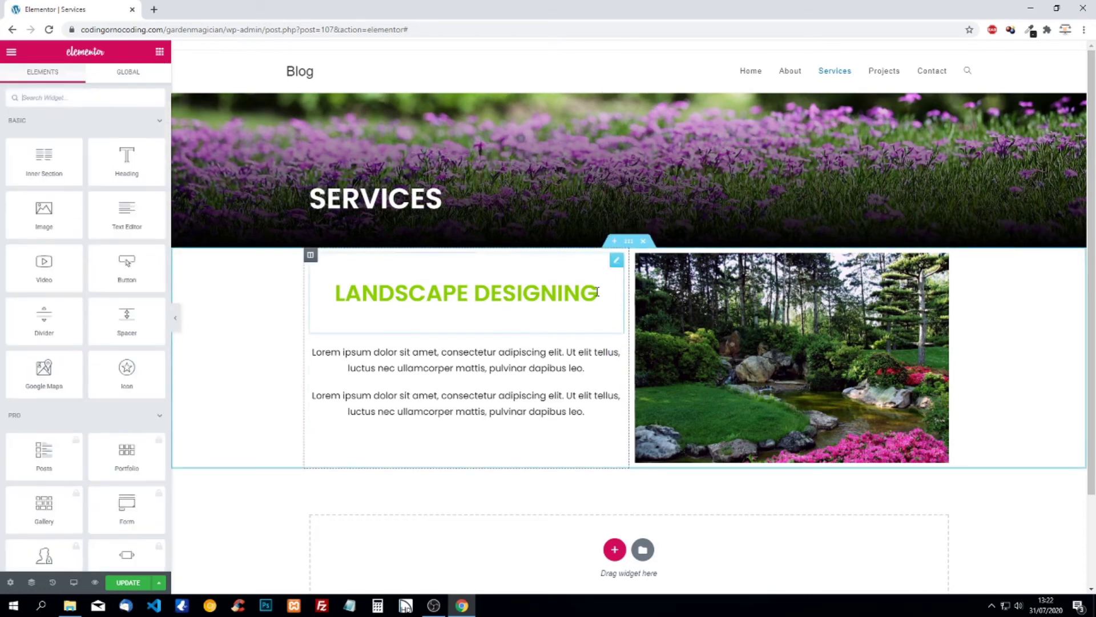
Step: Copy the Landscape Designing section and paste two duplicates of it below the original
right_click(628, 242)
click(650, 294)
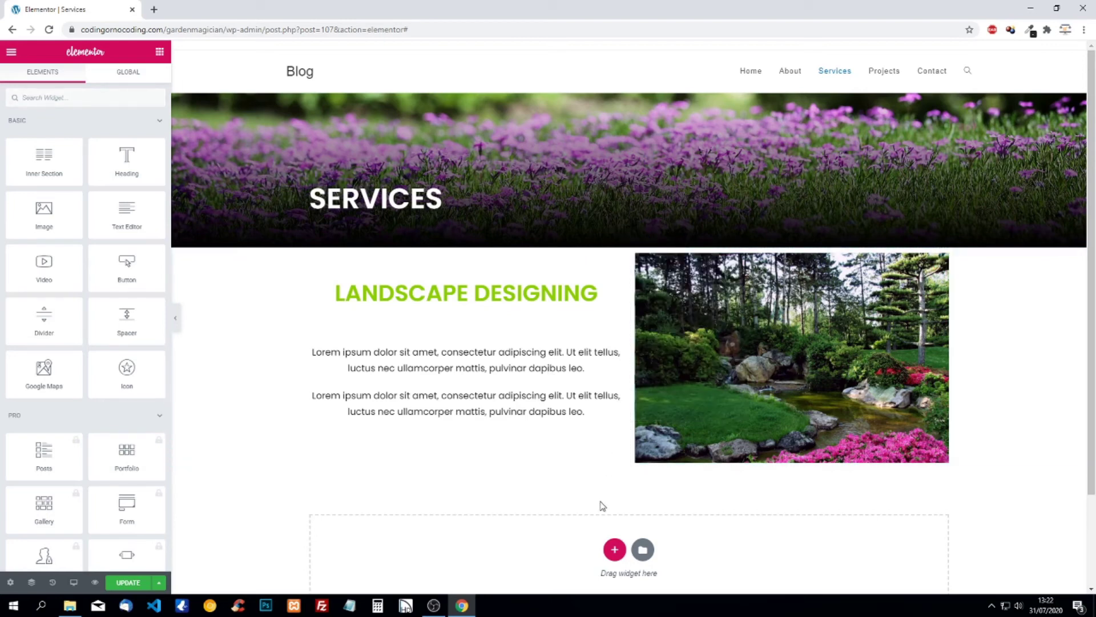
right_click(583, 544)
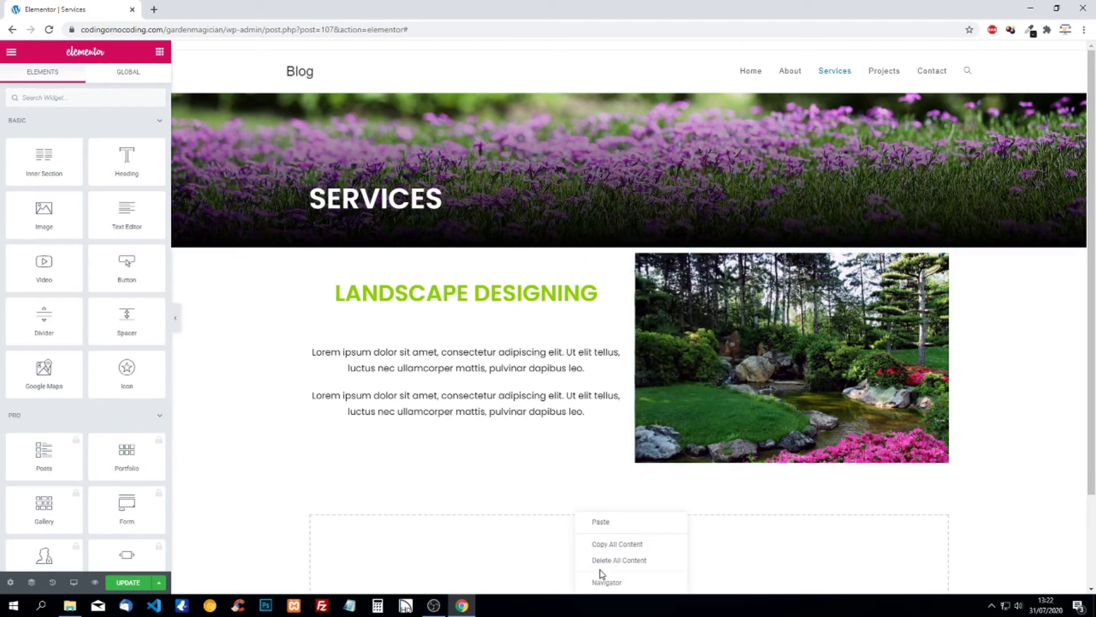
click(605, 522)
scroll(585, 438, down, 5)
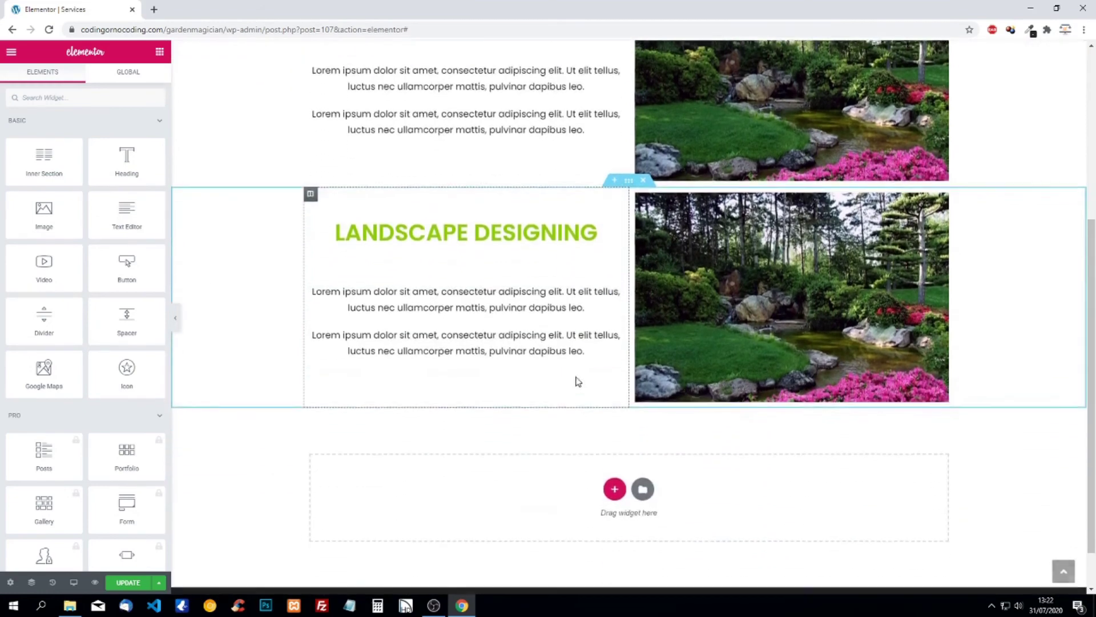
right_click(533, 483)
click(551, 489)
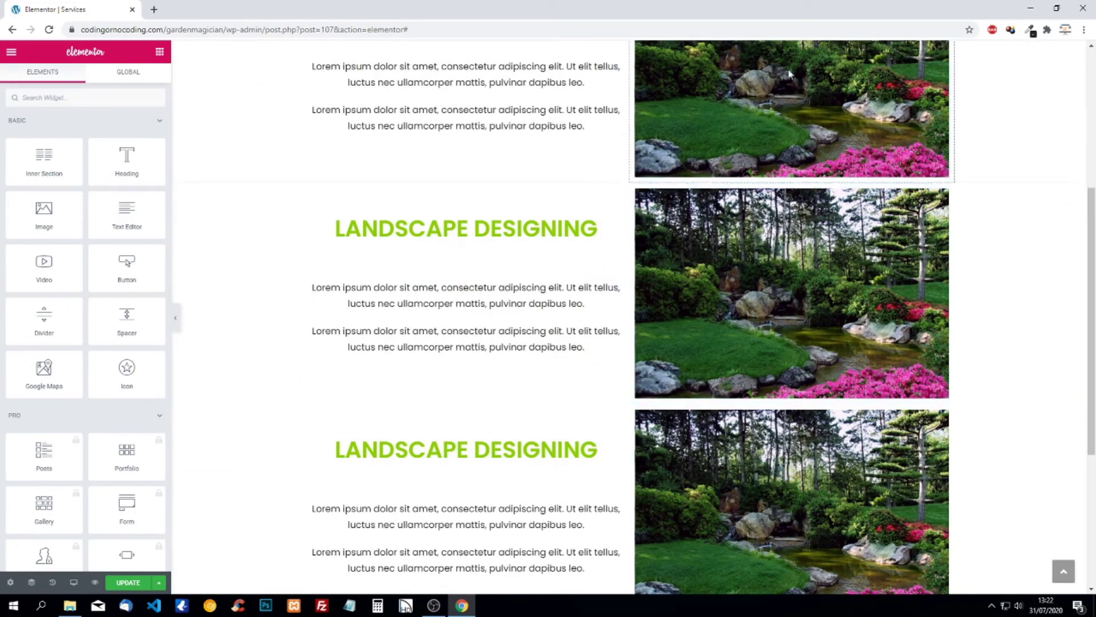
Step: Move the second section's image from its right column to the top of its left column
scroll(759, 261, up, 1)
scroll(759, 262, up, 3)
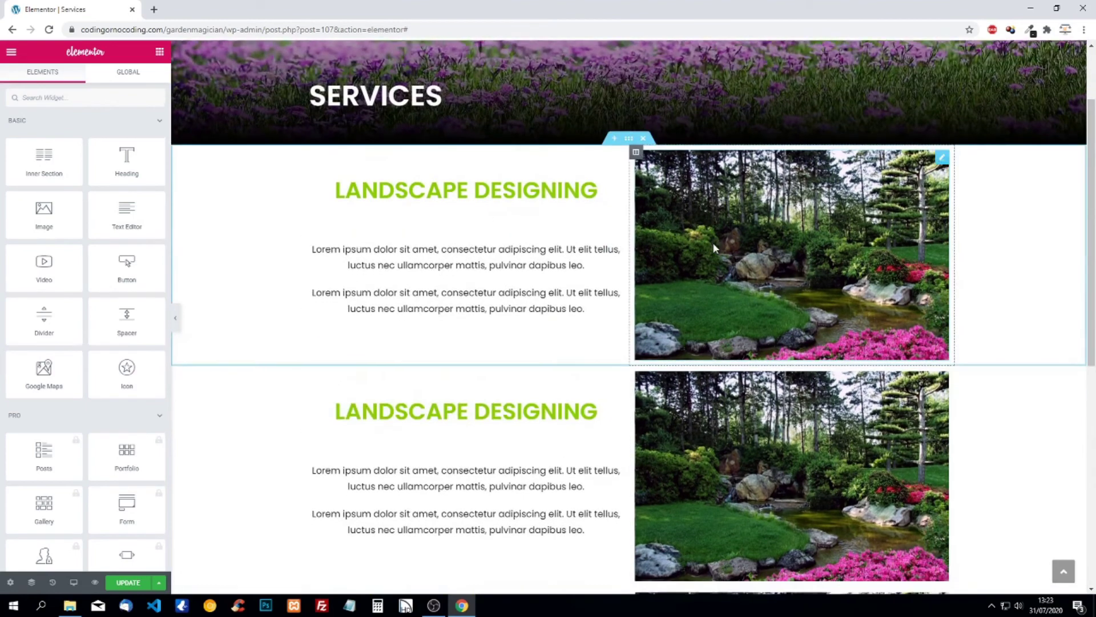
scroll(723, 333, down, 2)
drag(942, 267, 342, 276)
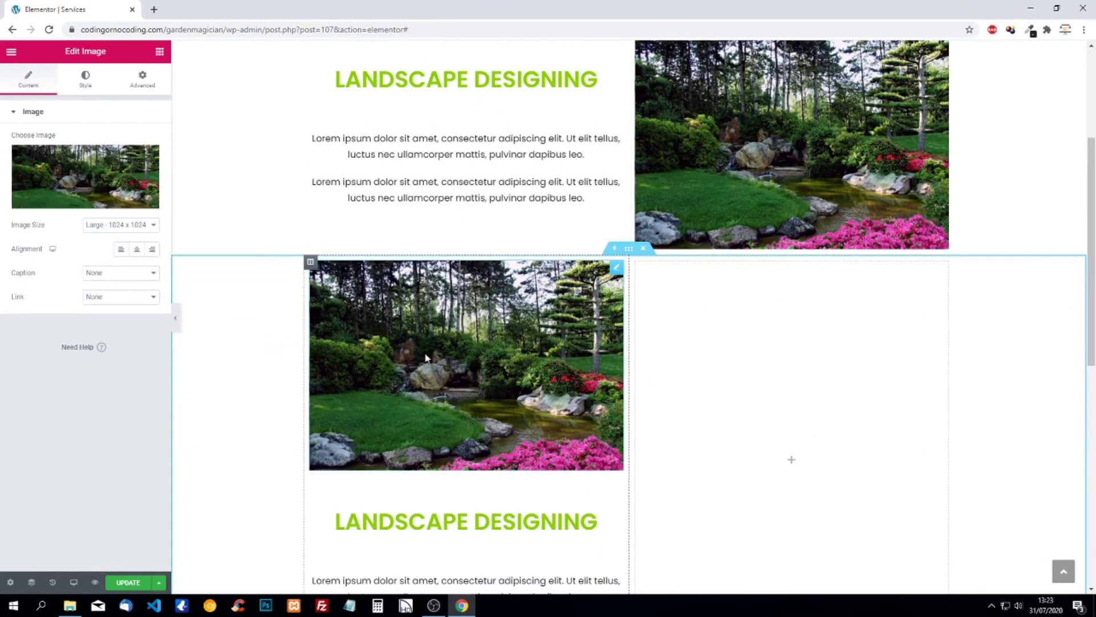
scroll(495, 411, down, 1)
scroll(495, 411, down, 3)
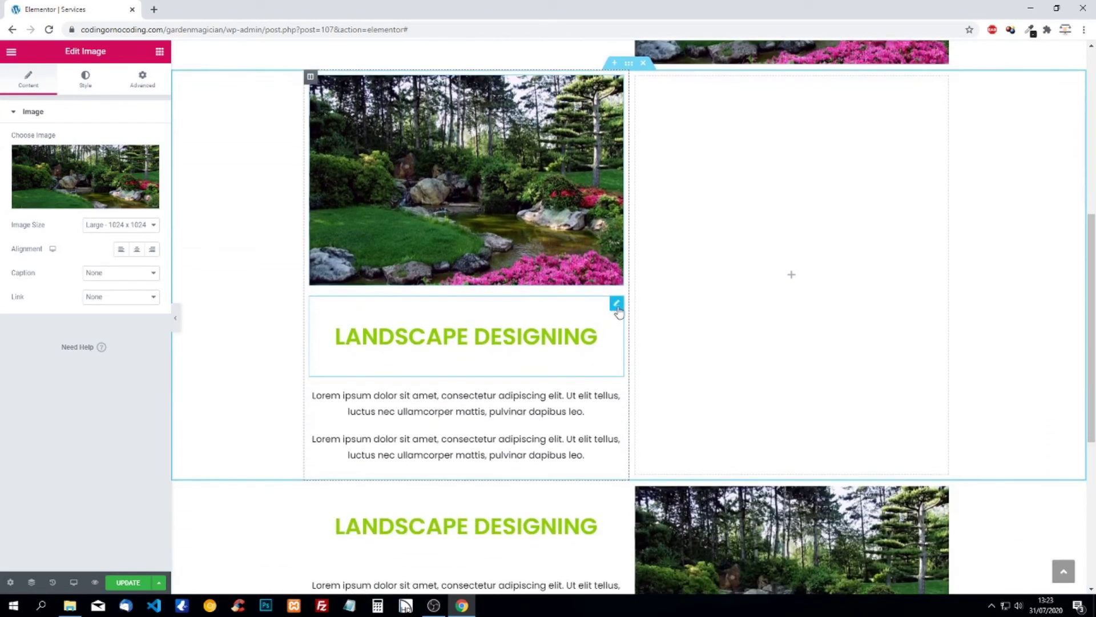
Step: Move the second section's heading and text into its empty right column, with the heading above the text
drag(616, 303, 806, 103)
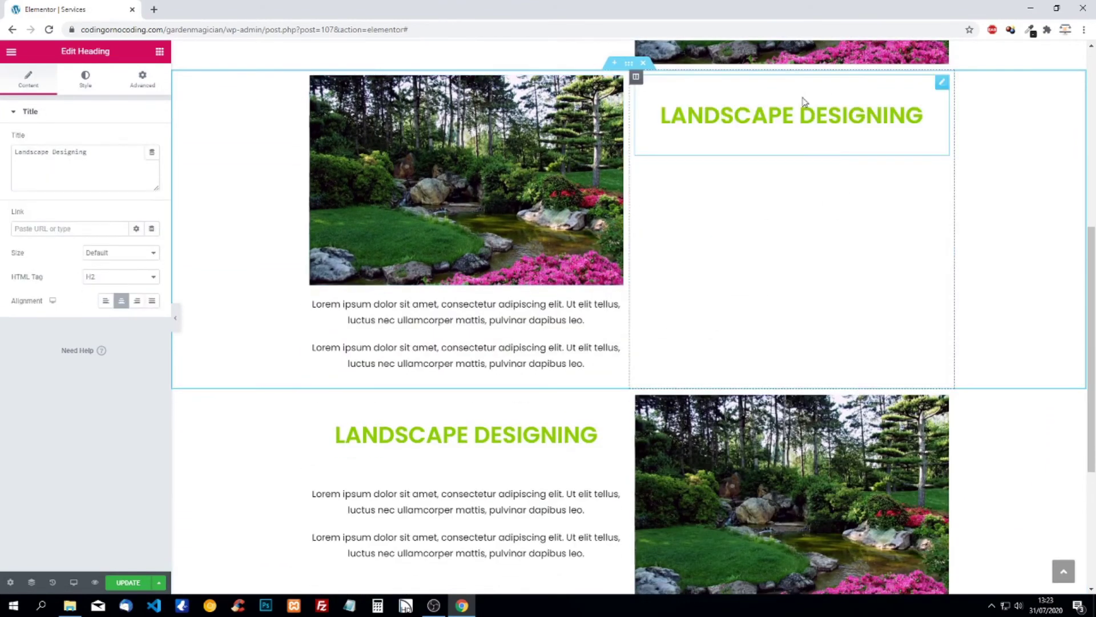
drag(616, 302, 836, 198)
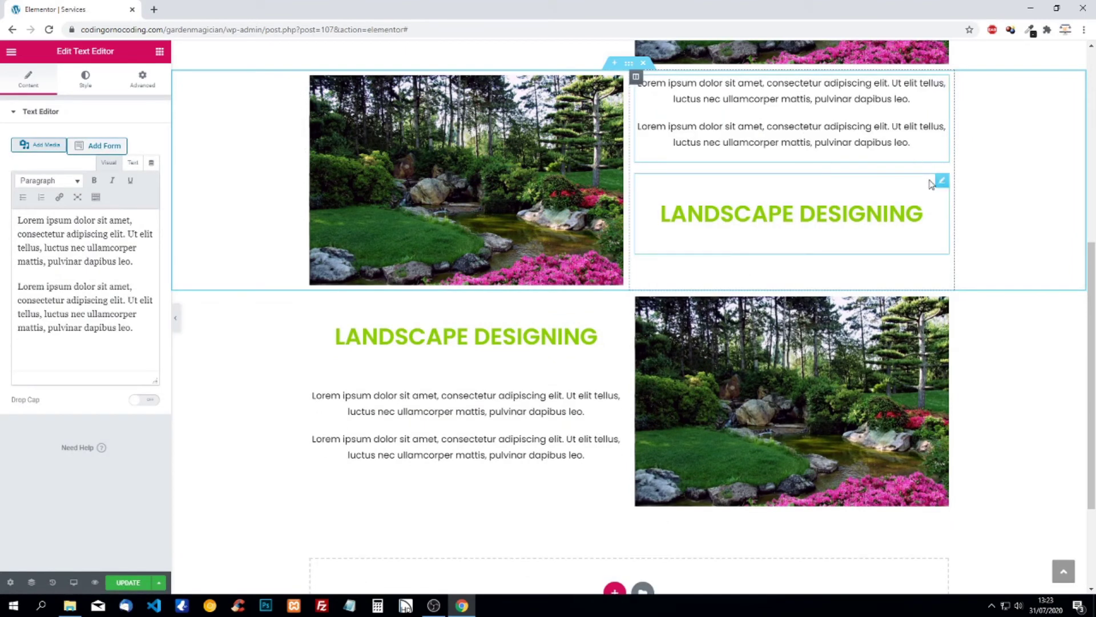
drag(940, 186, 942, 91)
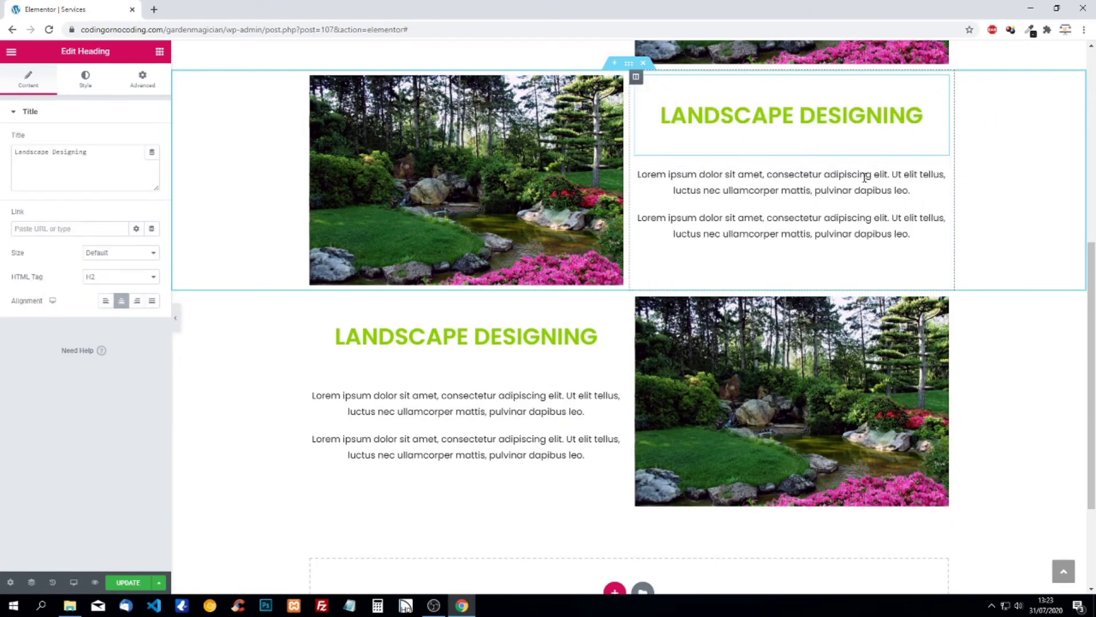
scroll(700, 263, up, 2)
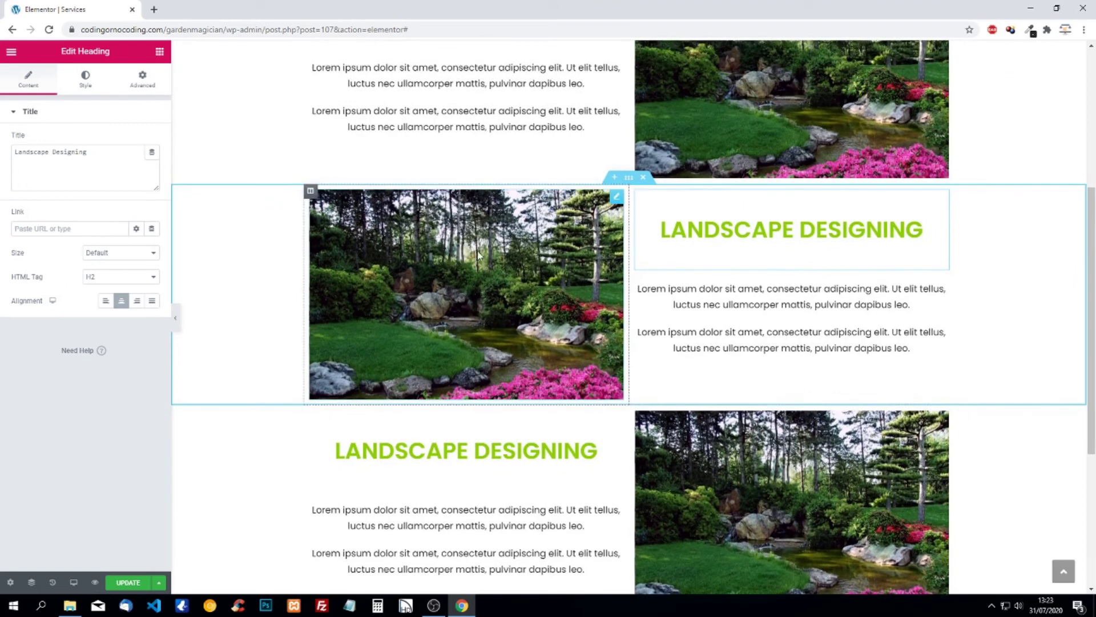
click(478, 254)
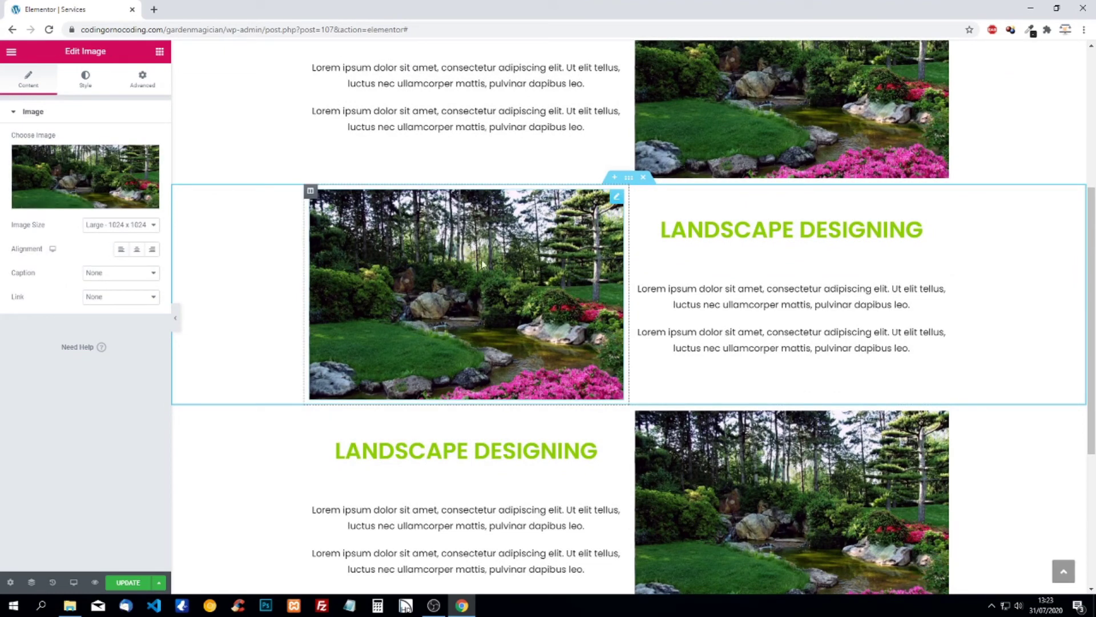
click(754, 229)
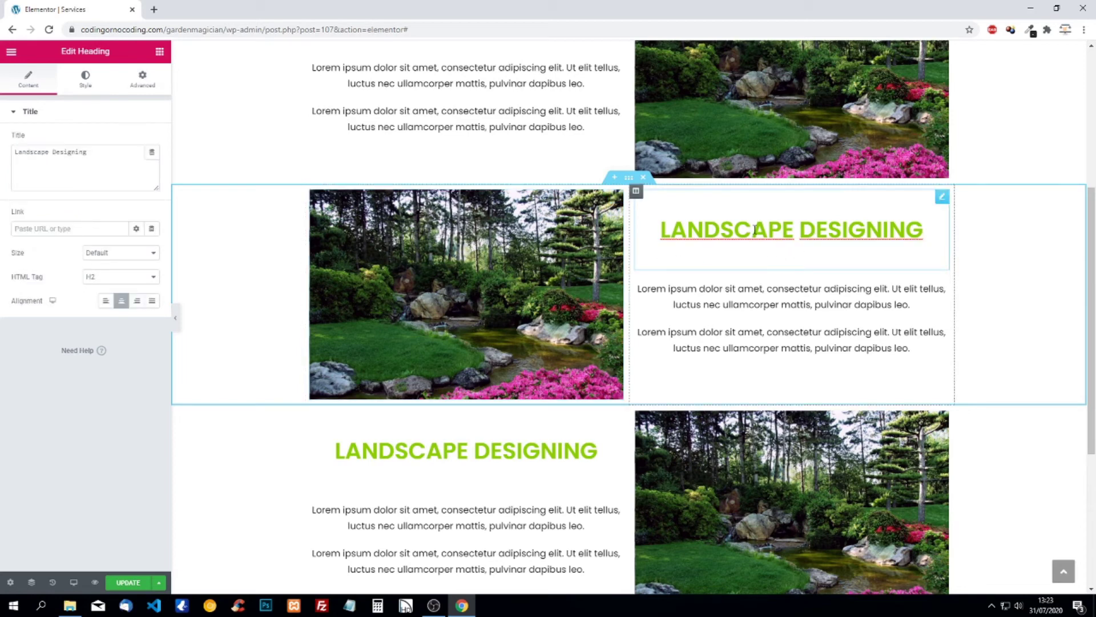
click(510, 438)
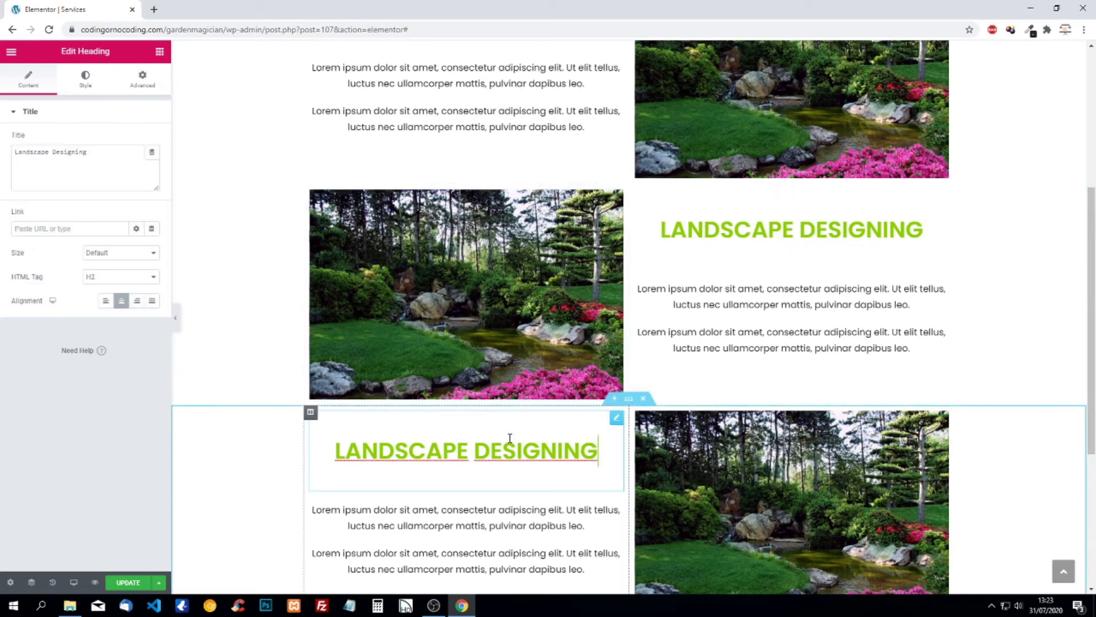
scroll(781, 459, down, 1)
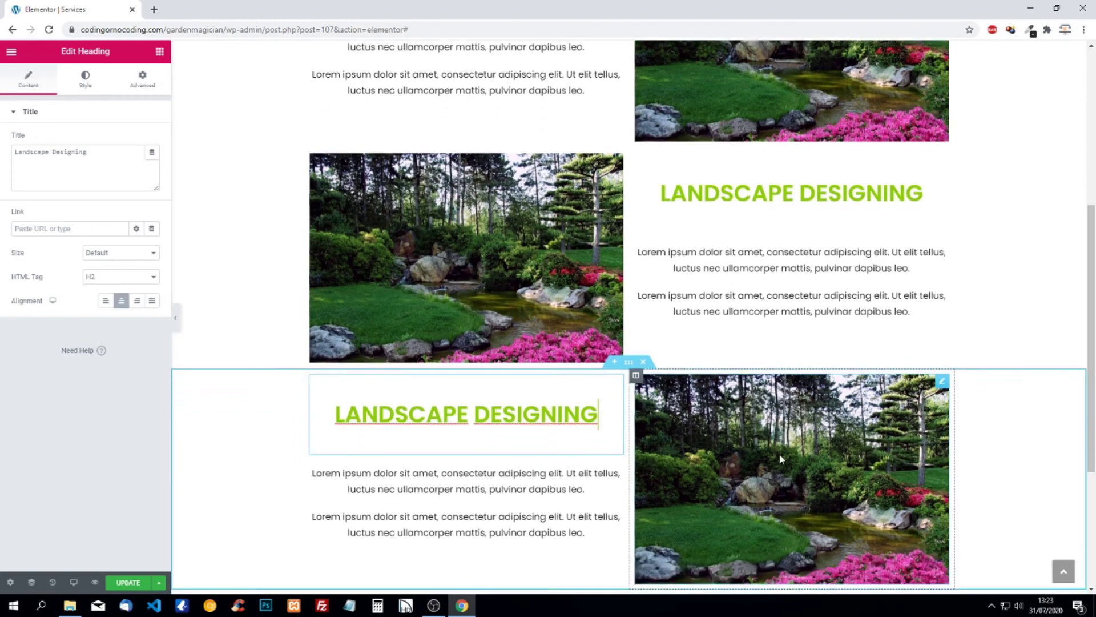
scroll(781, 459, down, 2)
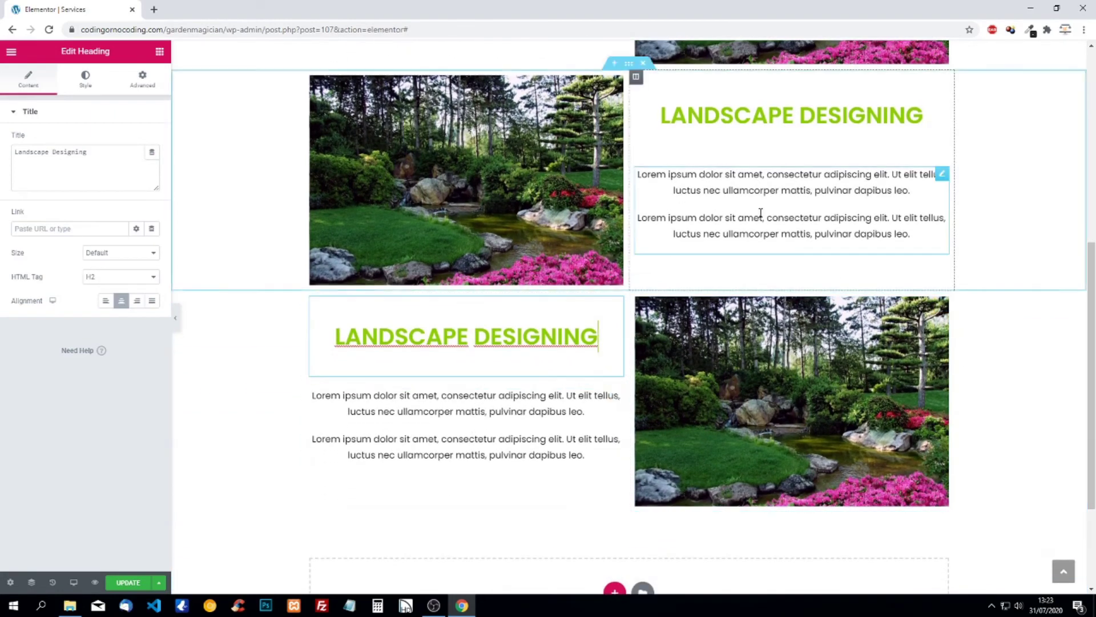
scroll(760, 212, up, 4)
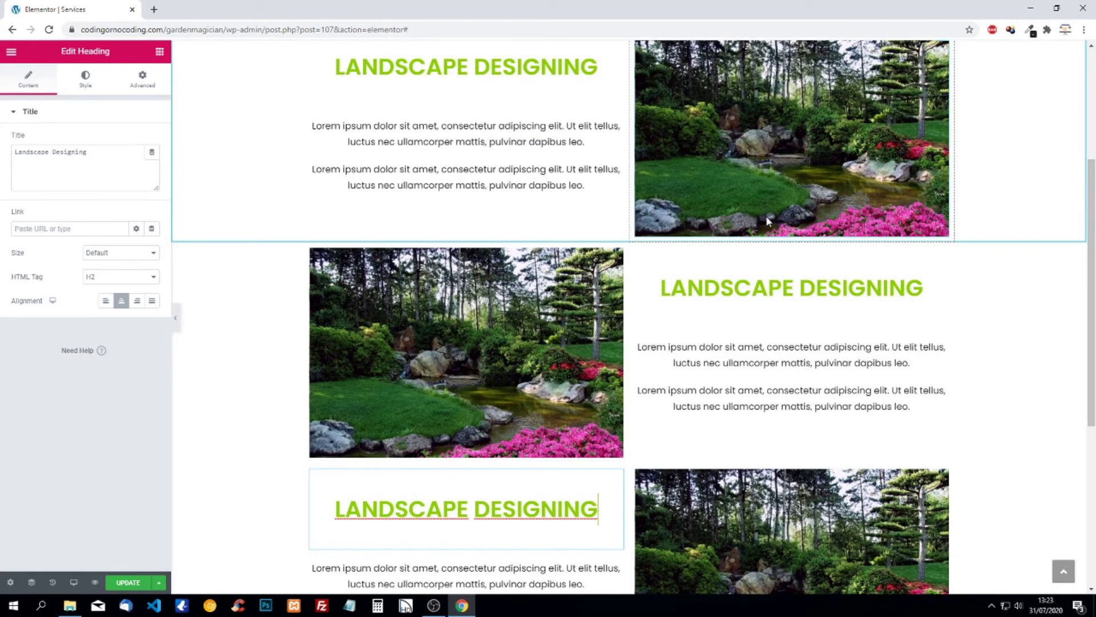
Step: Change the second section's heading to "Planting and Pruning Trees"
click(818, 284)
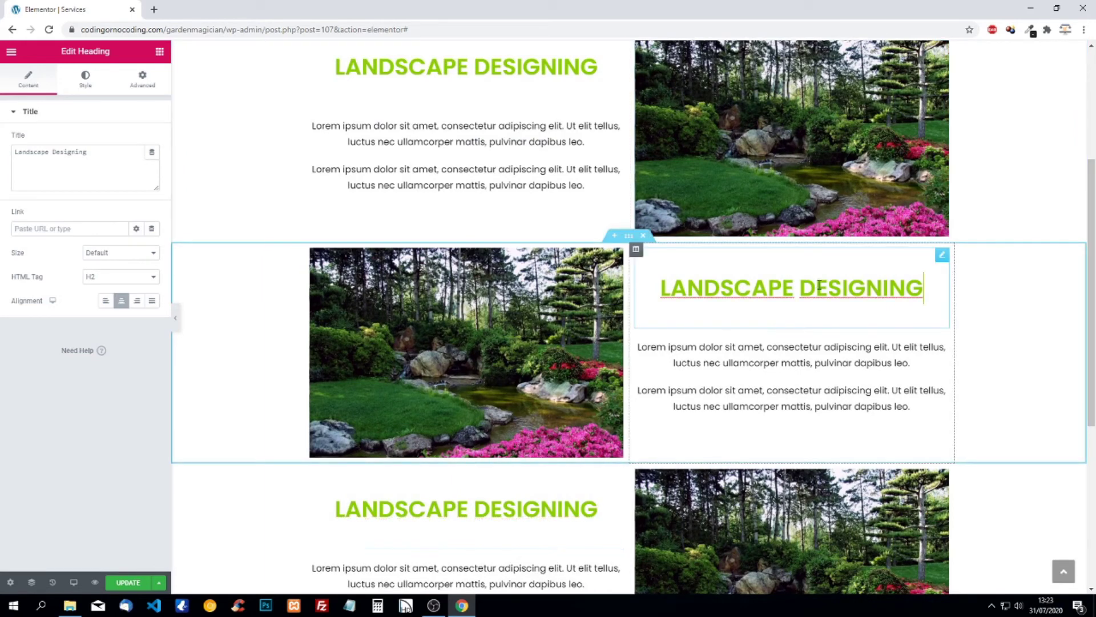
drag(110, 162, 1, 147)
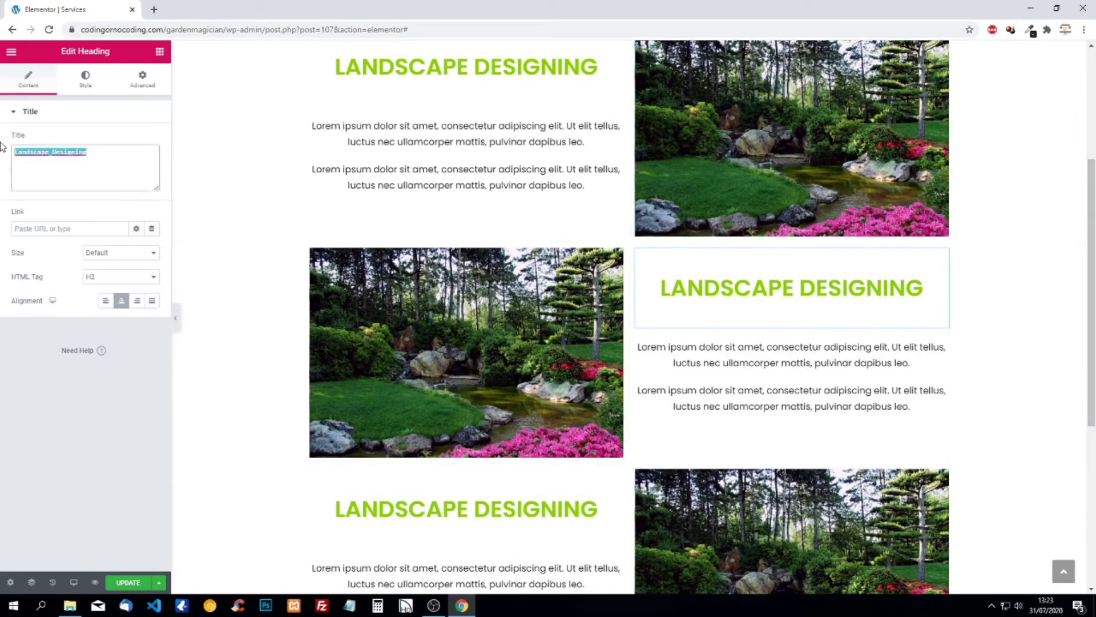
text(Plantin)
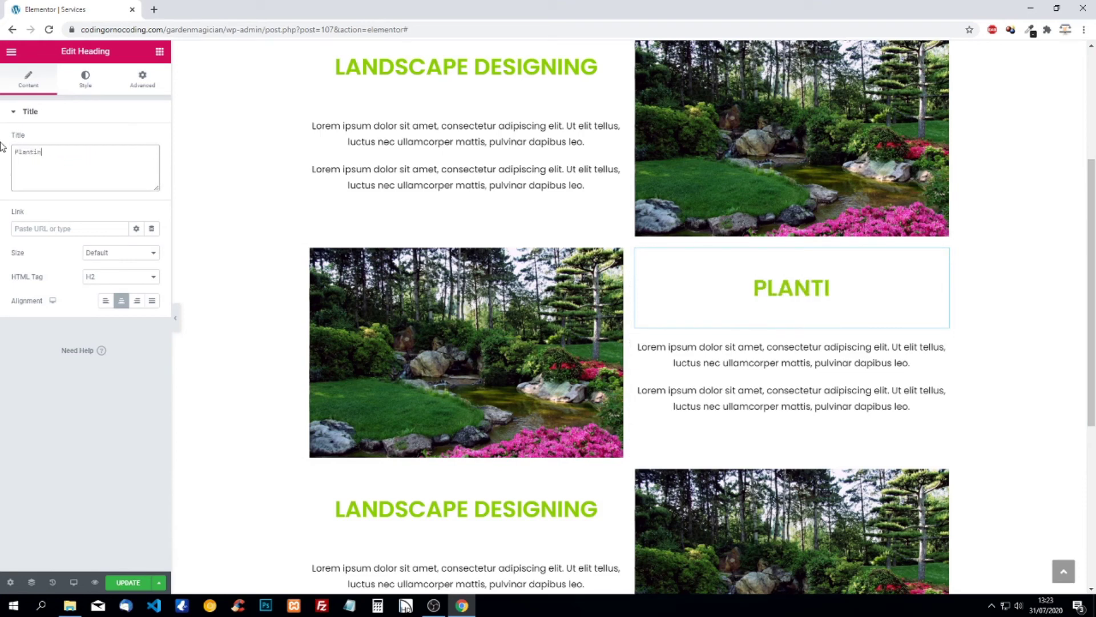
text(g and Pruni)
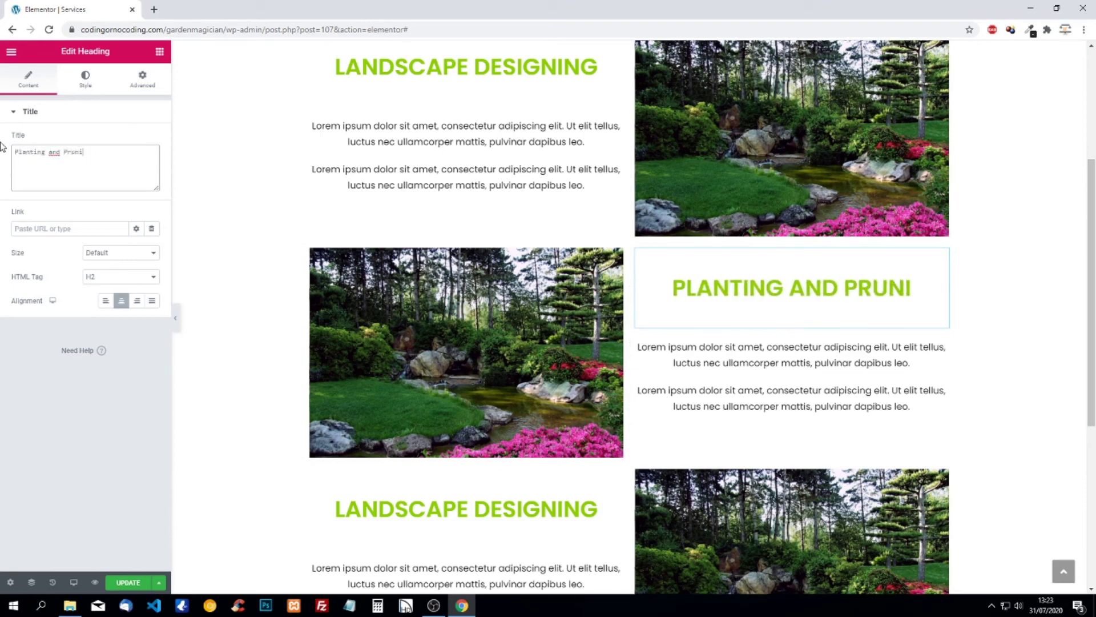
text(ng Trees)
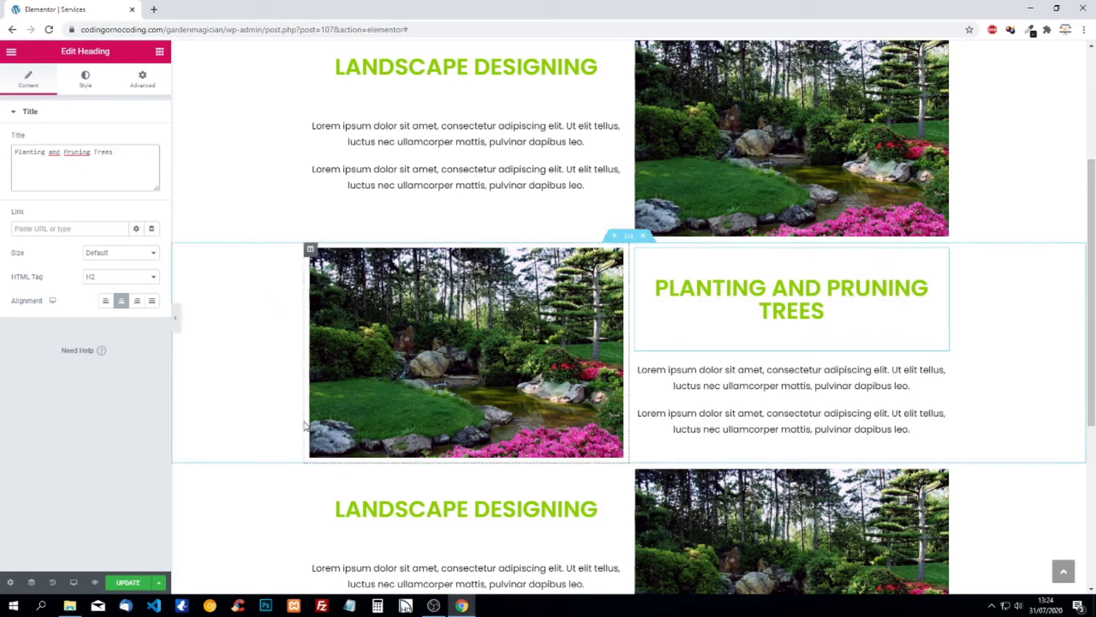
Step: Change the third section's heading to "Maintenance"
click(472, 516)
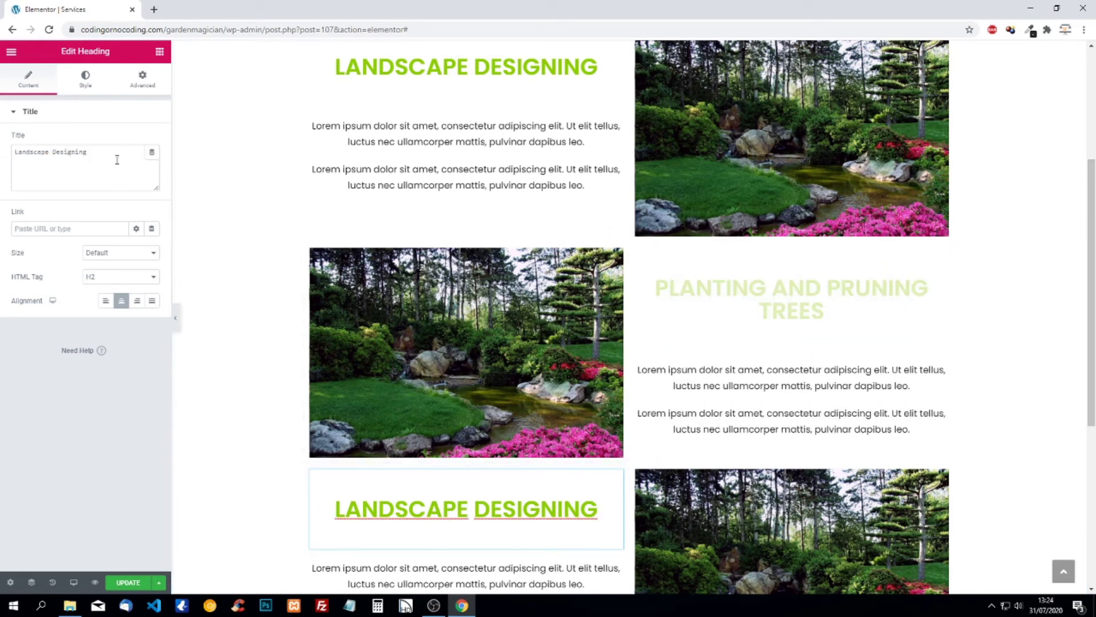
drag(118, 160, 2, 155)
text(Maintenance)
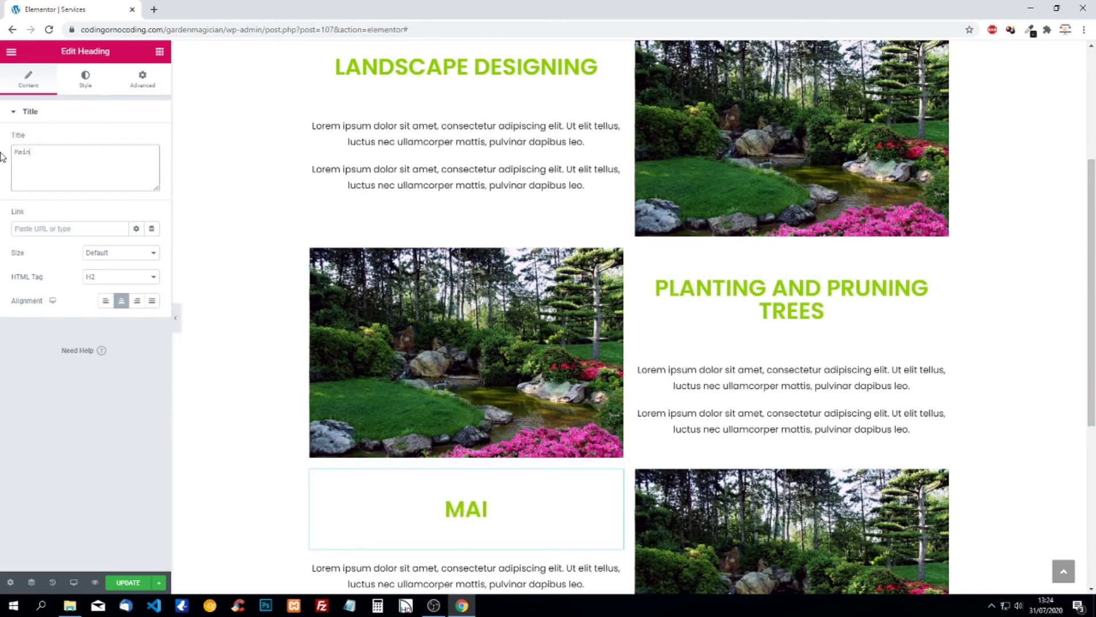
Step: Replace the Planting and Pruning Trees image with landscape-2577207_1920.jpg, uploaded from the Services folder in File Explorer
click(440, 353)
click(74, 174)
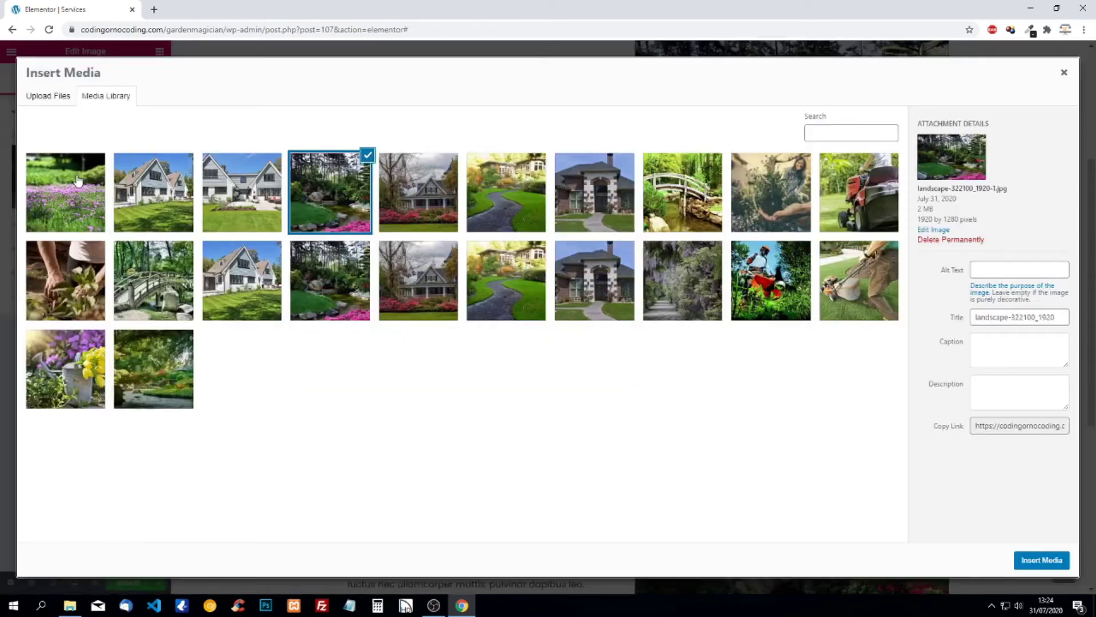
click(70, 605)
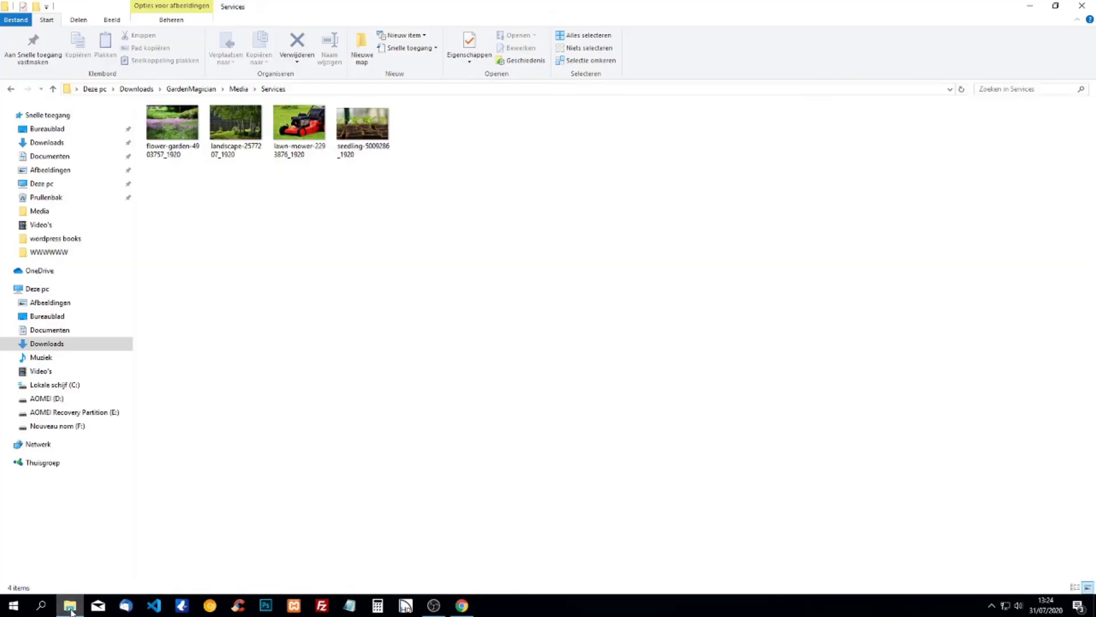
drag(236, 127, 382, 428)
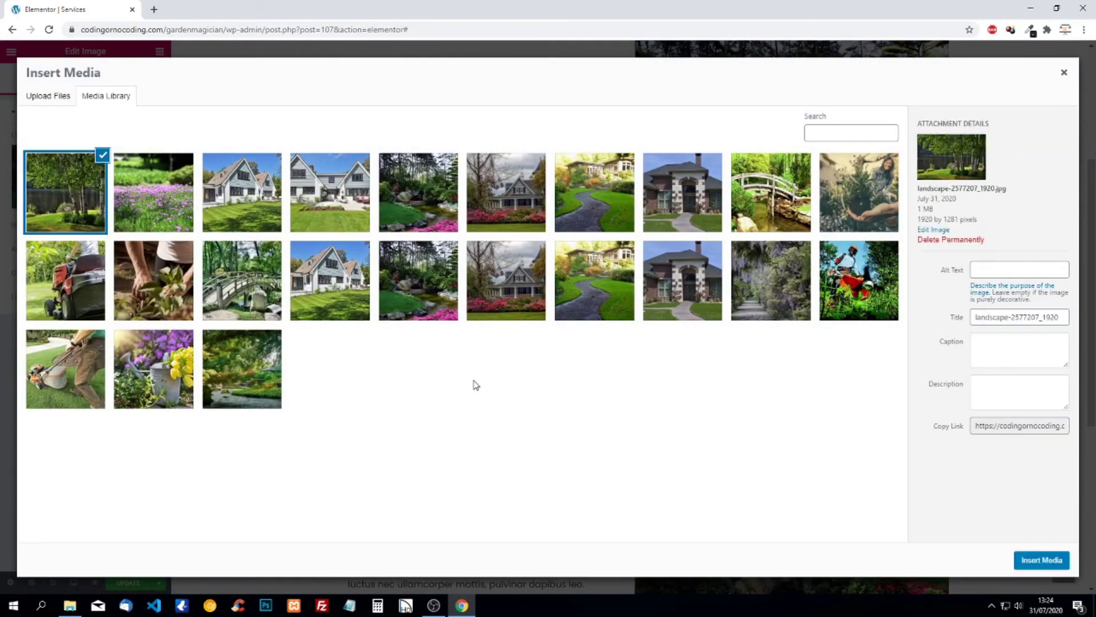
click(1034, 566)
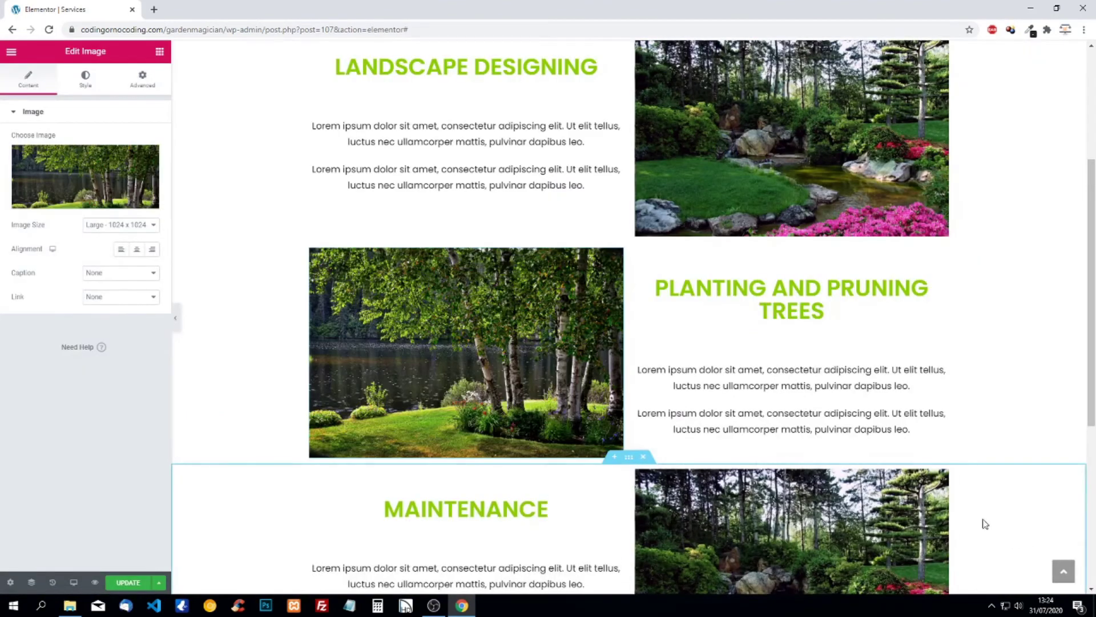
Step: Replace the Maintenance section's image with lawn-mower-2293876_1920.jpg, uploaded from the Services folder in File Explorer
scroll(526, 294, down, 2)
scroll(526, 294, down, 3)
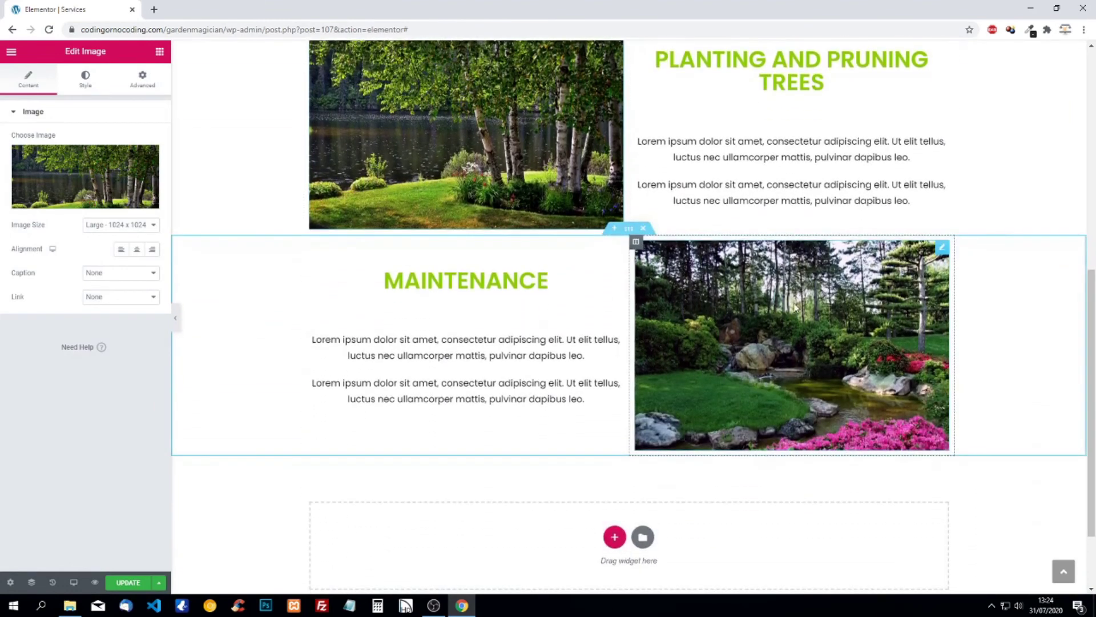
click(795, 305)
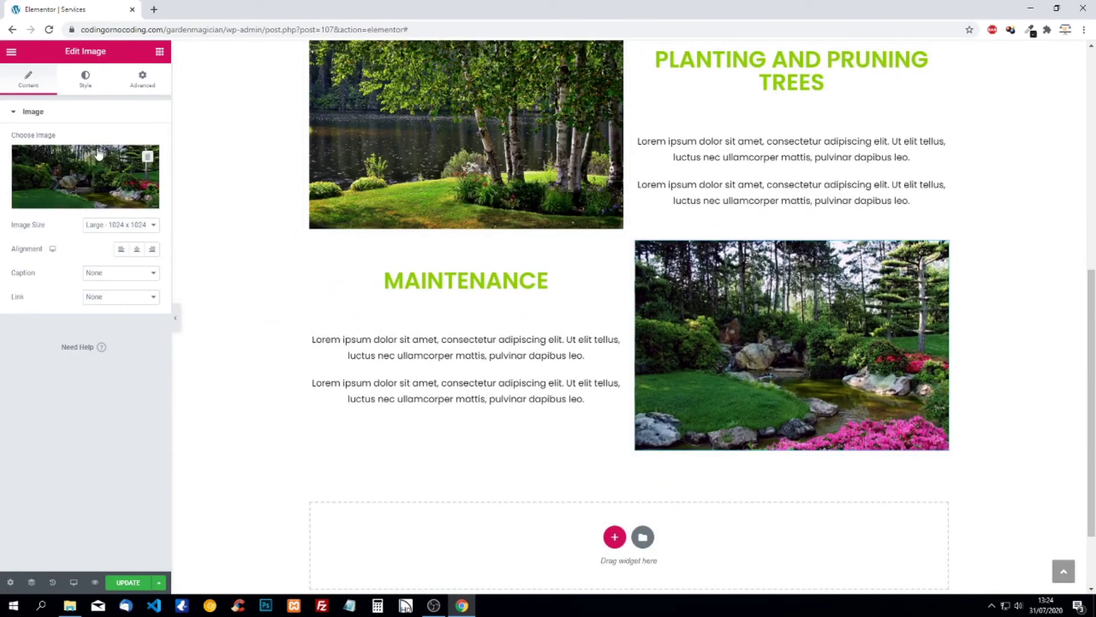
click(95, 157)
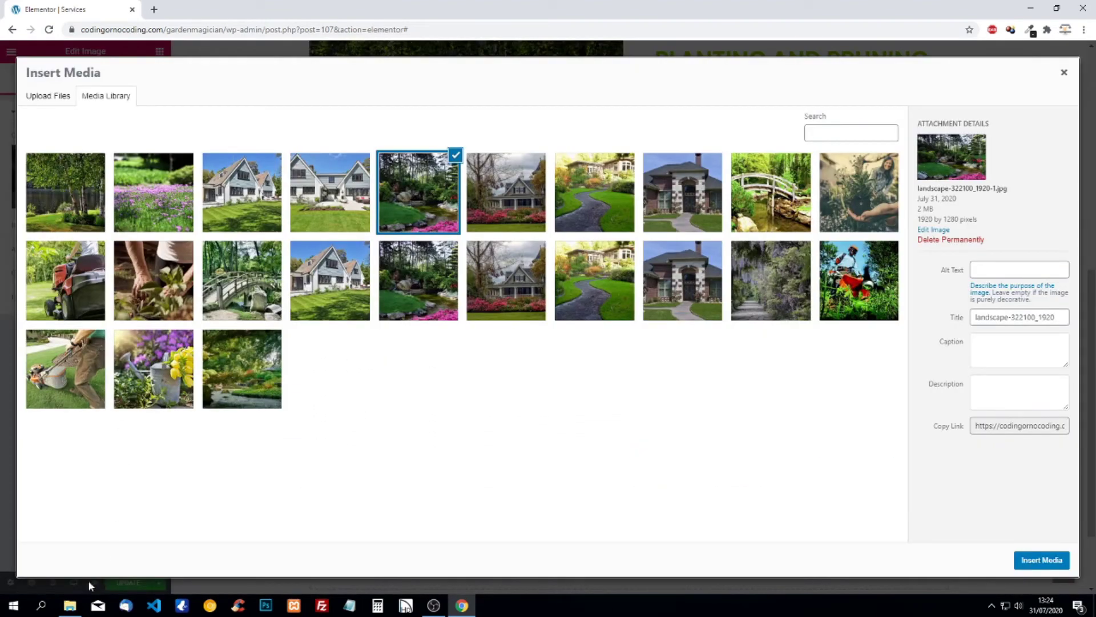
click(70, 605)
drag(299, 125, 798, 423)
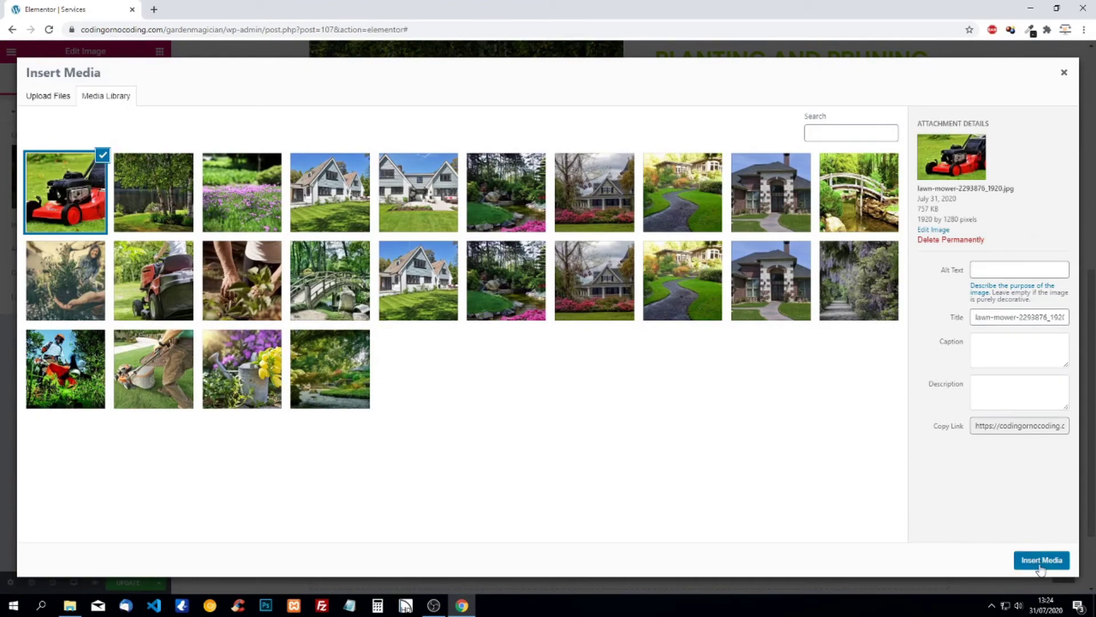
click(1040, 560)
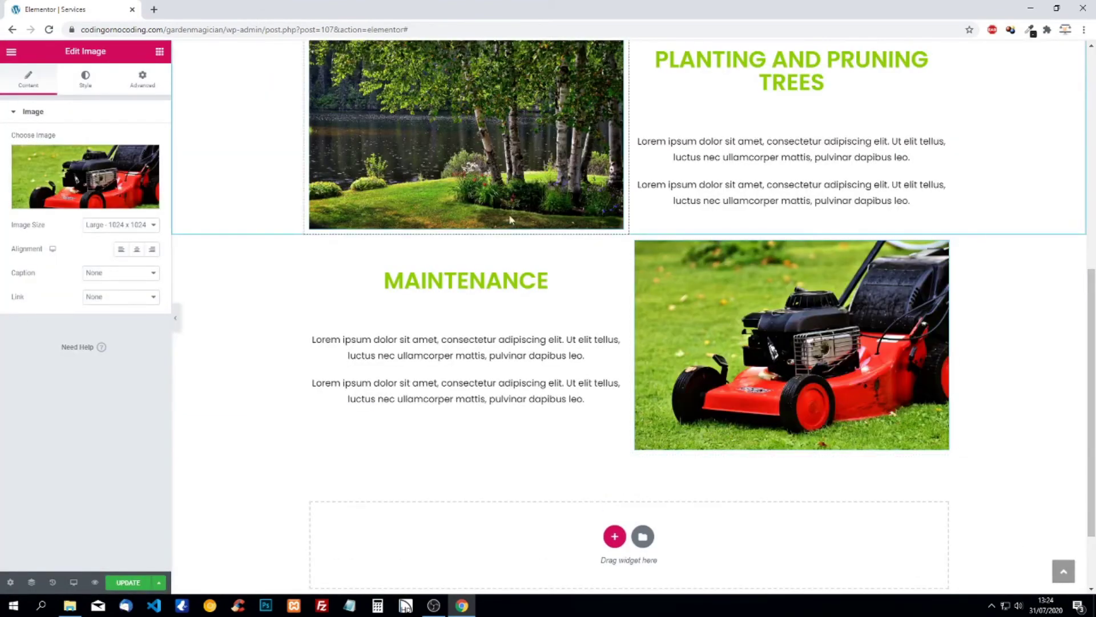
scroll(535, 245, up, 4)
scroll(535, 244, up, 1)
scroll(543, 228, down, 5)
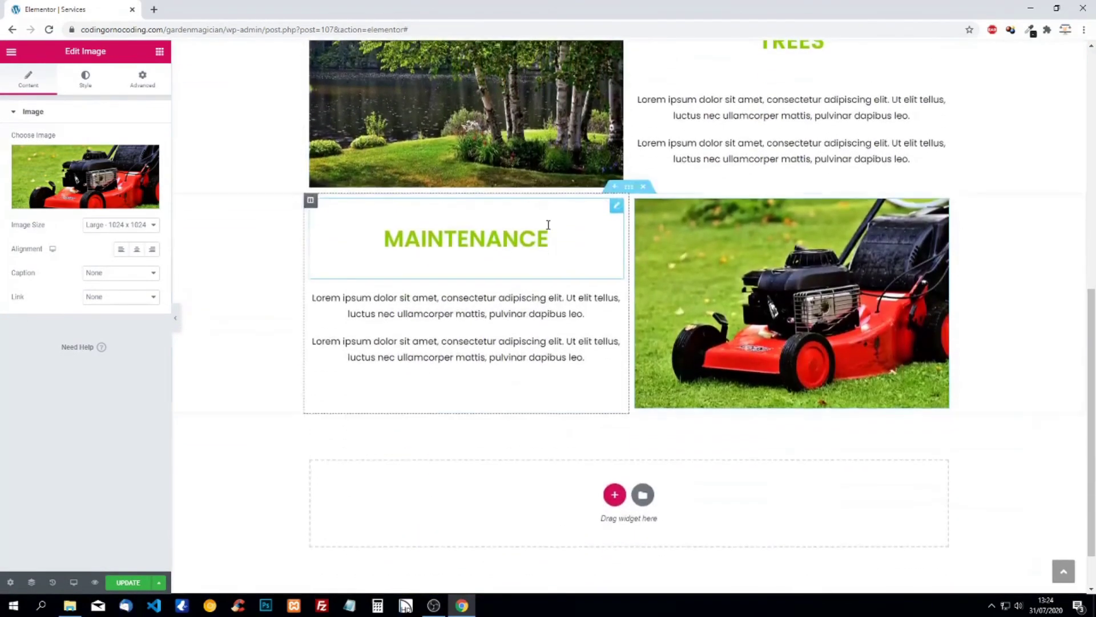
scroll(551, 248, up, 3)
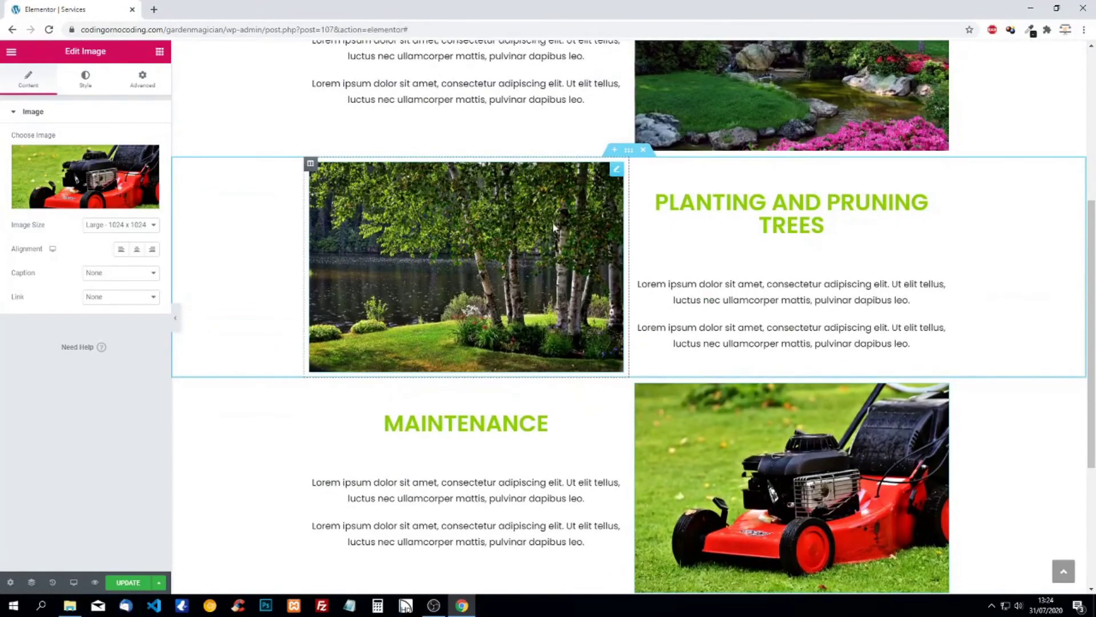
Step: Add a new single-column section below the Maintenance section
scroll(553, 227, up, 1)
scroll(577, 263, down, 5)
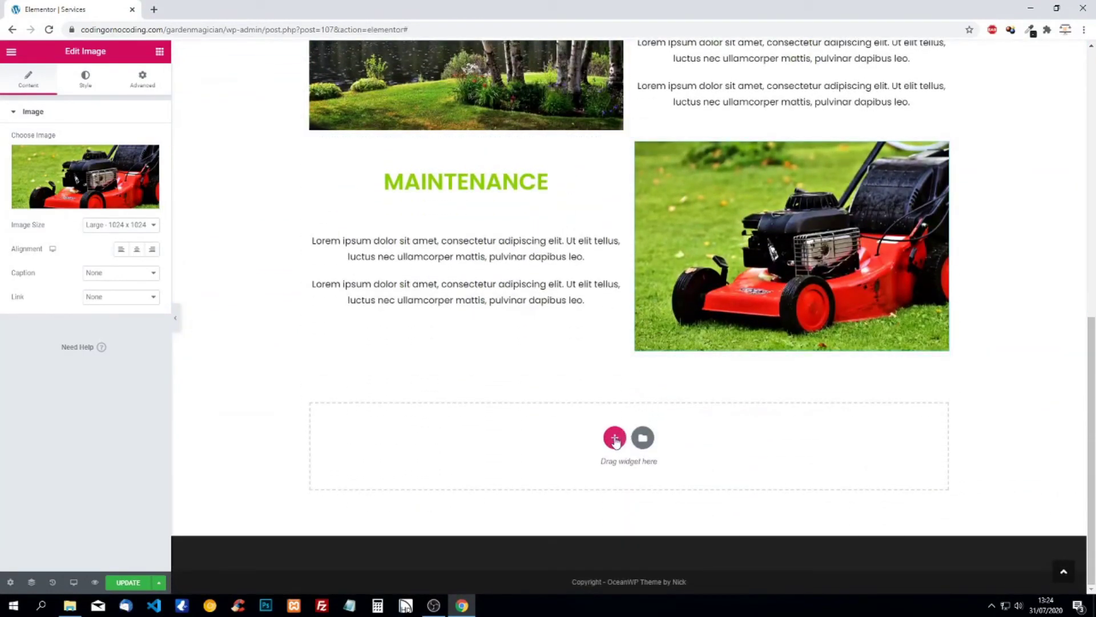
scroll(615, 440, up, 9)
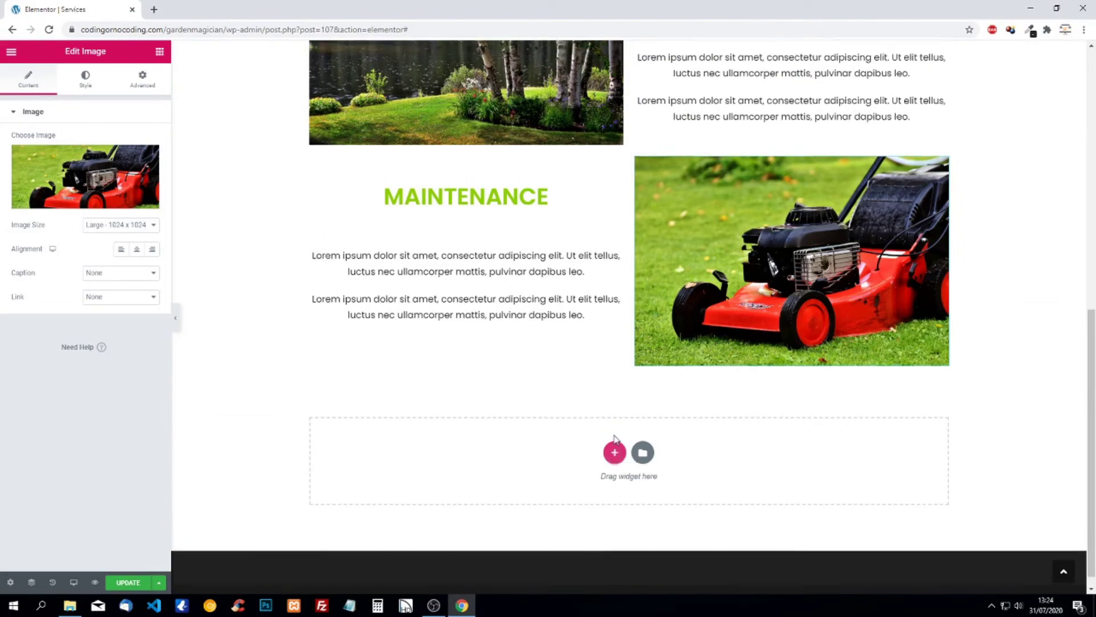
scroll(624, 286, down, 9)
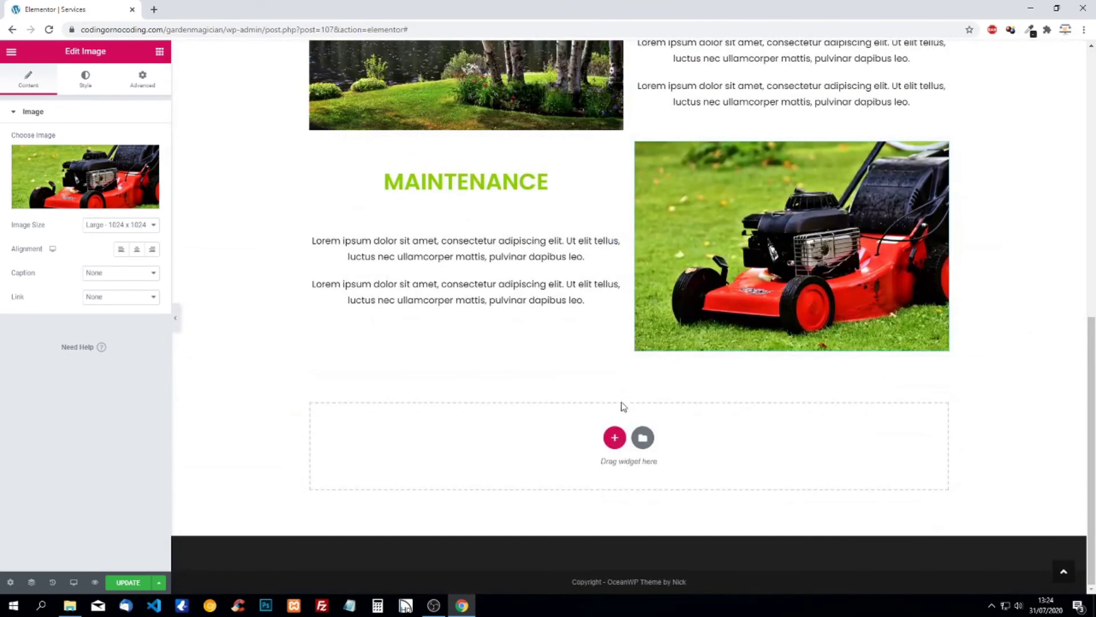
click(615, 437)
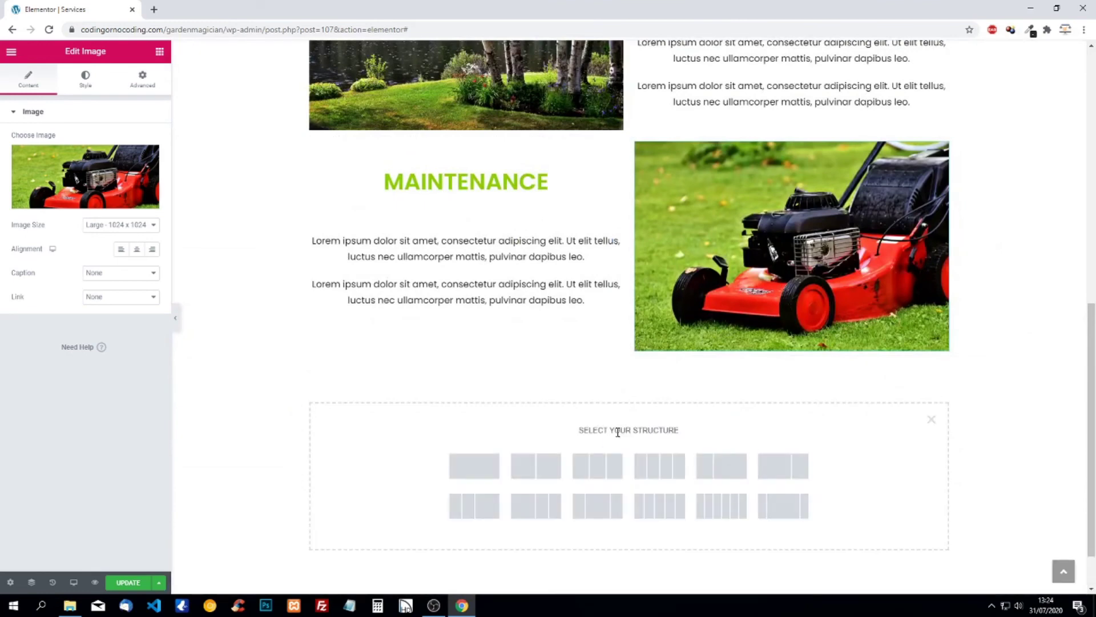
click(478, 470)
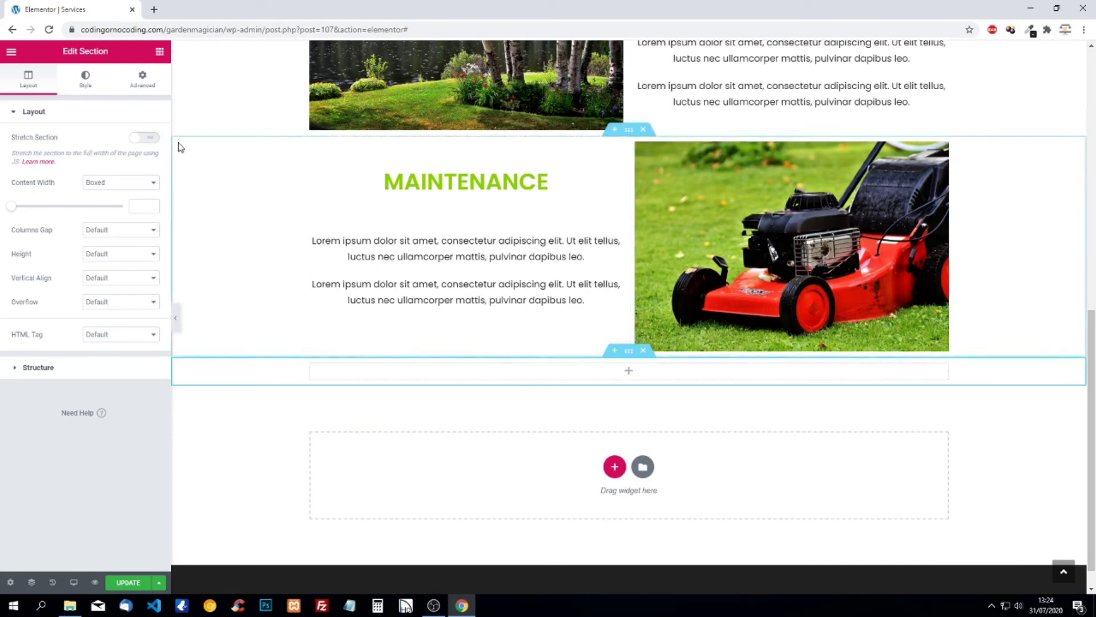
Step: Give the new section a classic background image, seedling-5009286_1920.jpg, uploaded from File Explorer
click(85, 78)
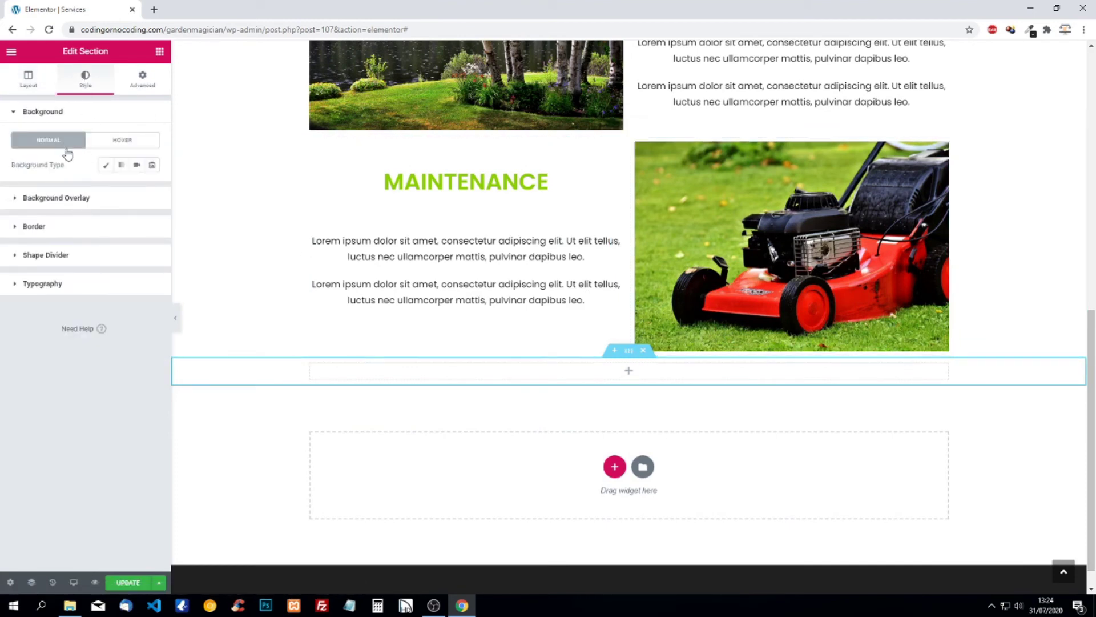
click(106, 165)
click(79, 251)
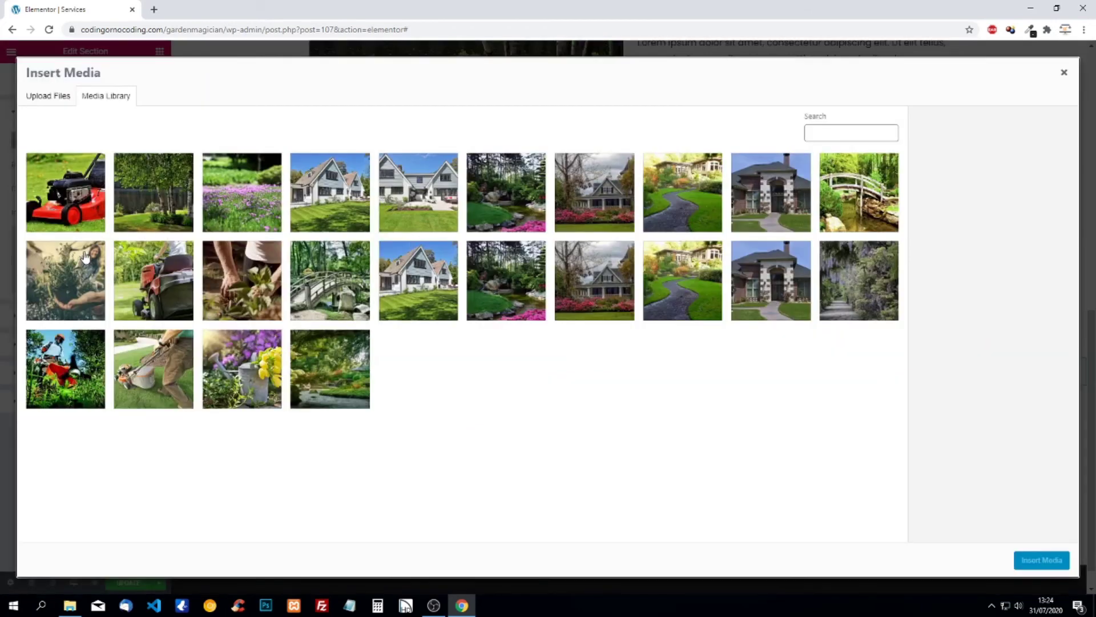
click(70, 606)
drag(361, 129, 467, 397)
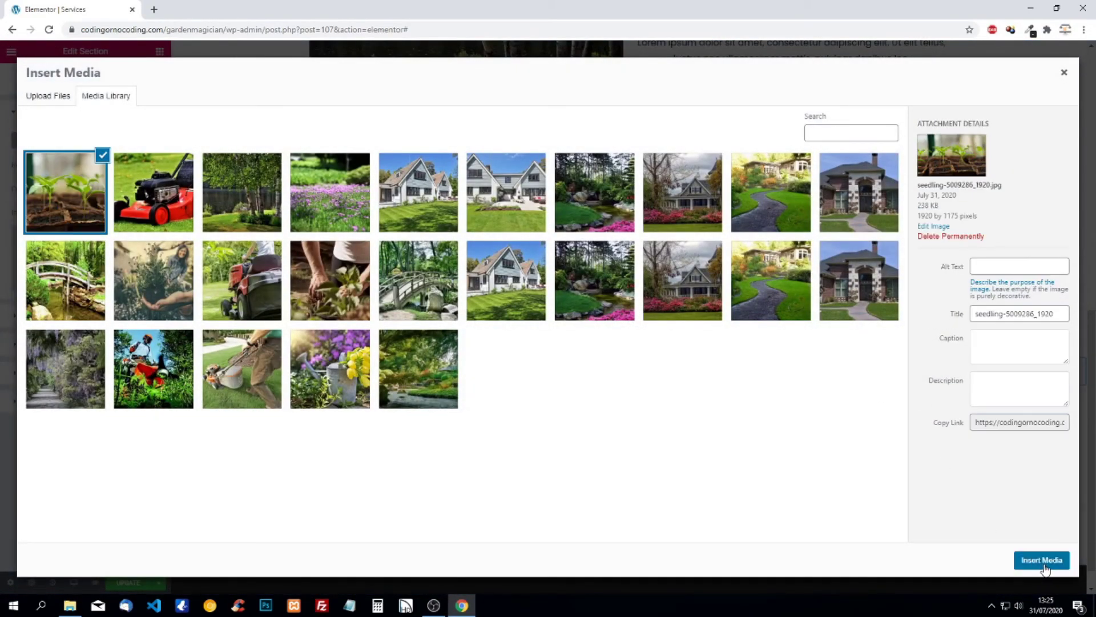
click(1044, 562)
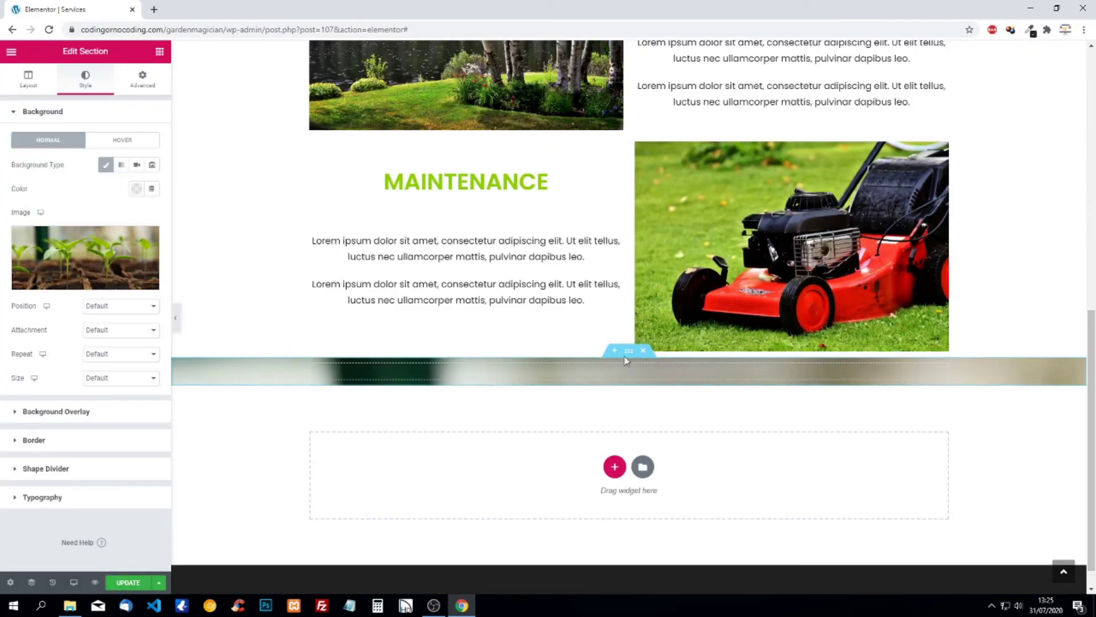
Step: Unlink the seedling section's padding values and set 450 px at the top and 150 px at the bottom
click(143, 83)
click(133, 215)
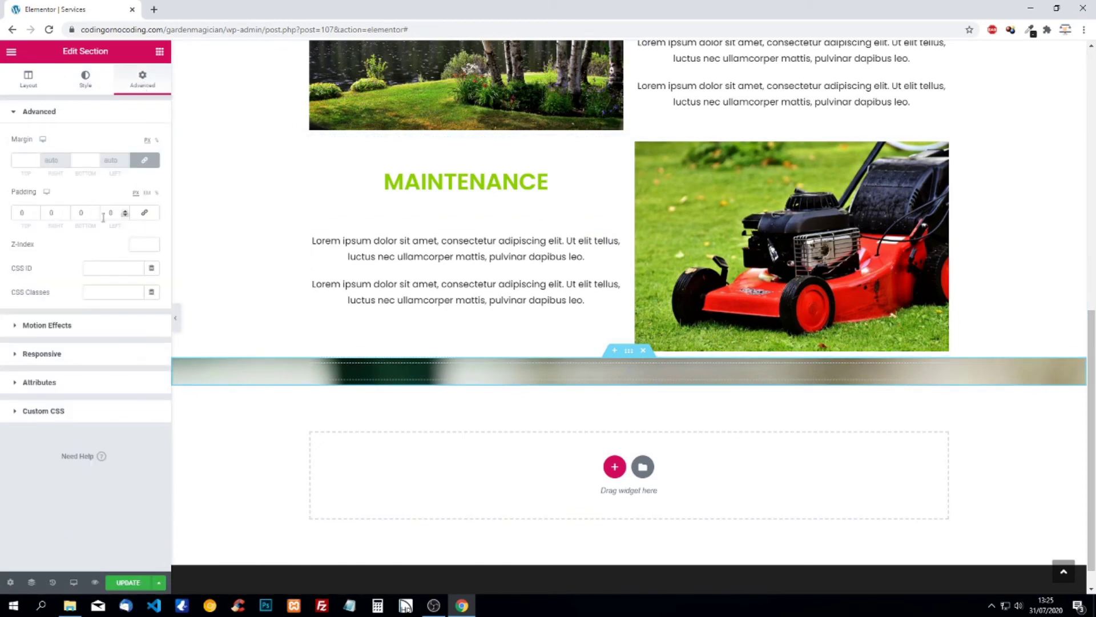
click(23, 212)
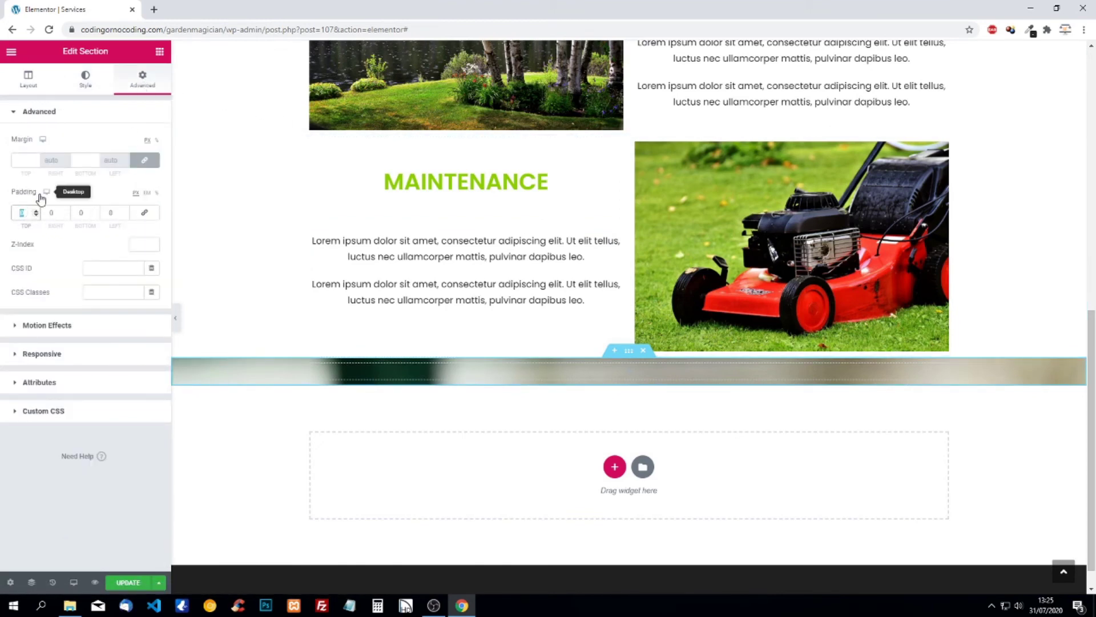
text(450)
click(77, 214)
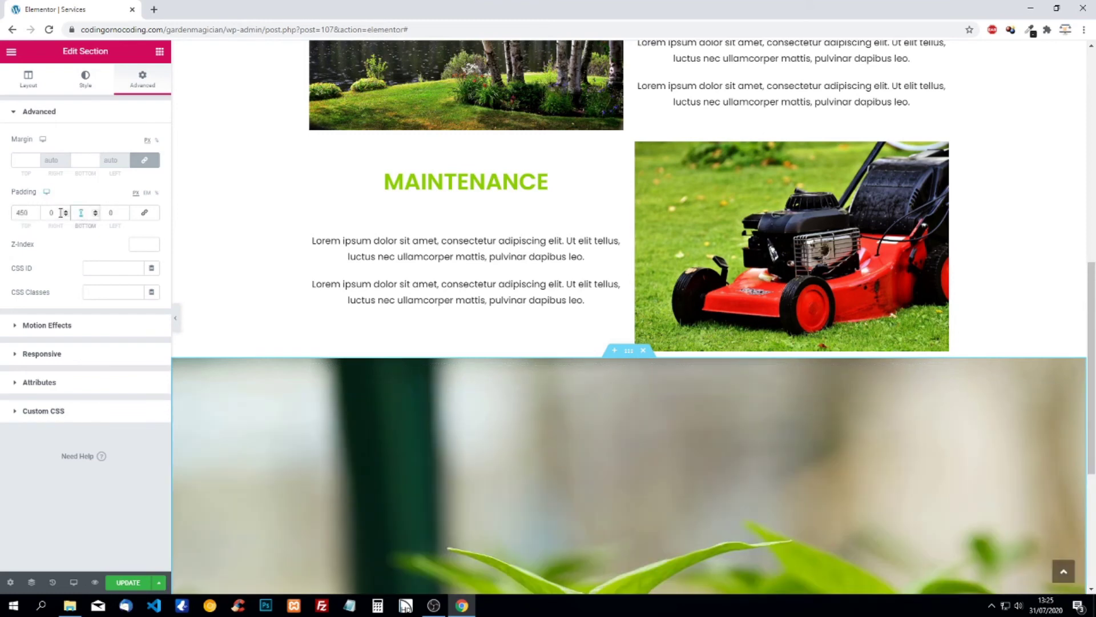
text(15)
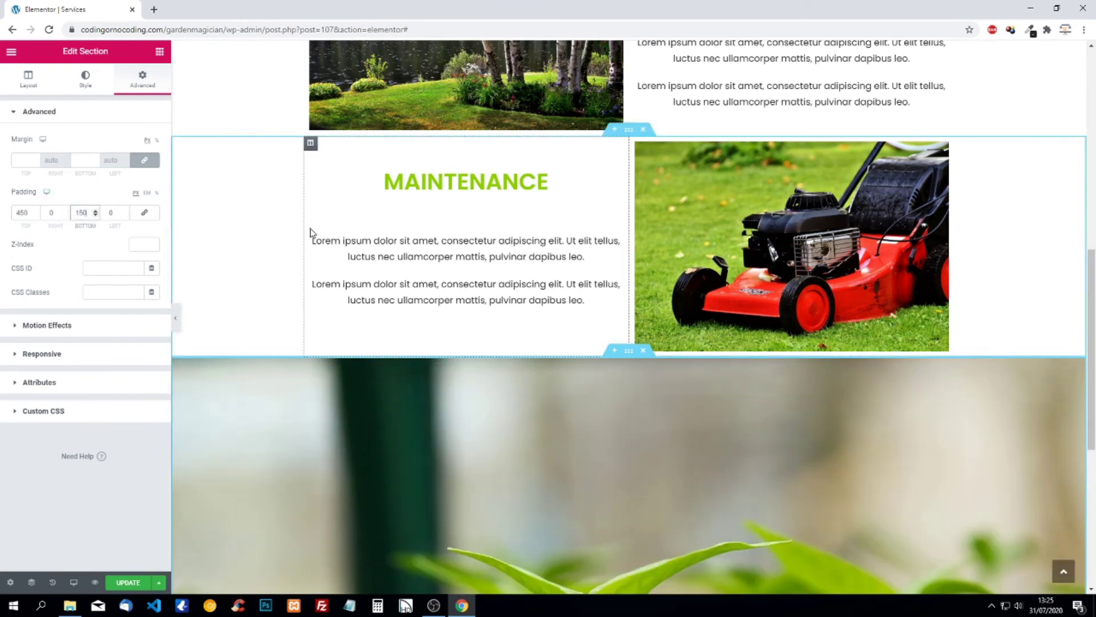
text(0)
Step: Reduce the seedling section's top padding to 250 px
scroll(354, 285, down, 5)
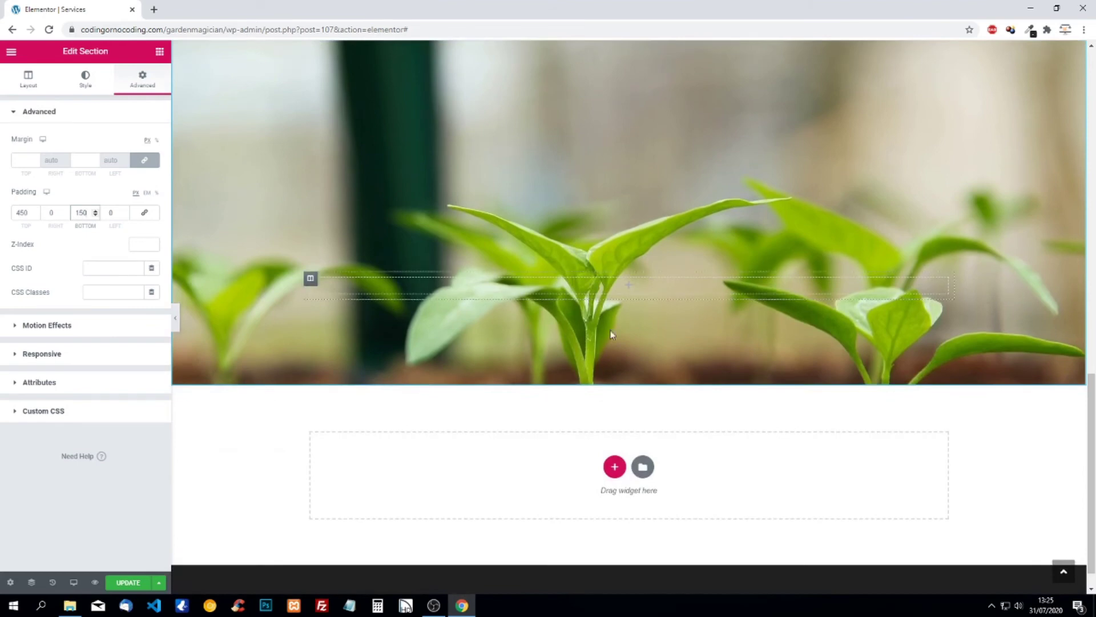
scroll(593, 265, up, 1)
scroll(593, 265, up, 2)
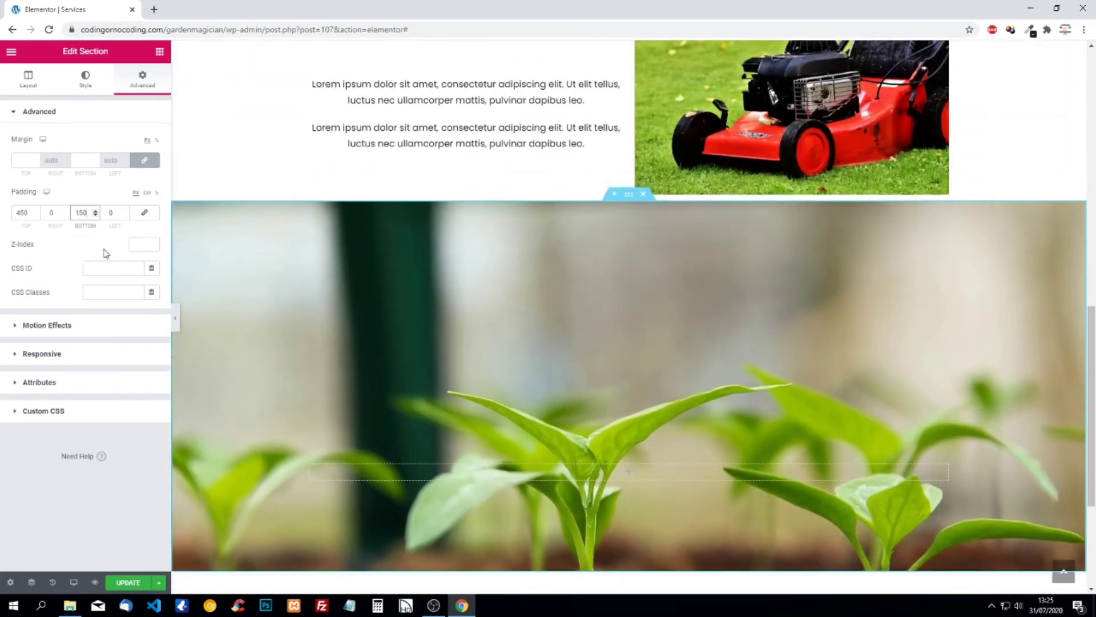
click(22, 210)
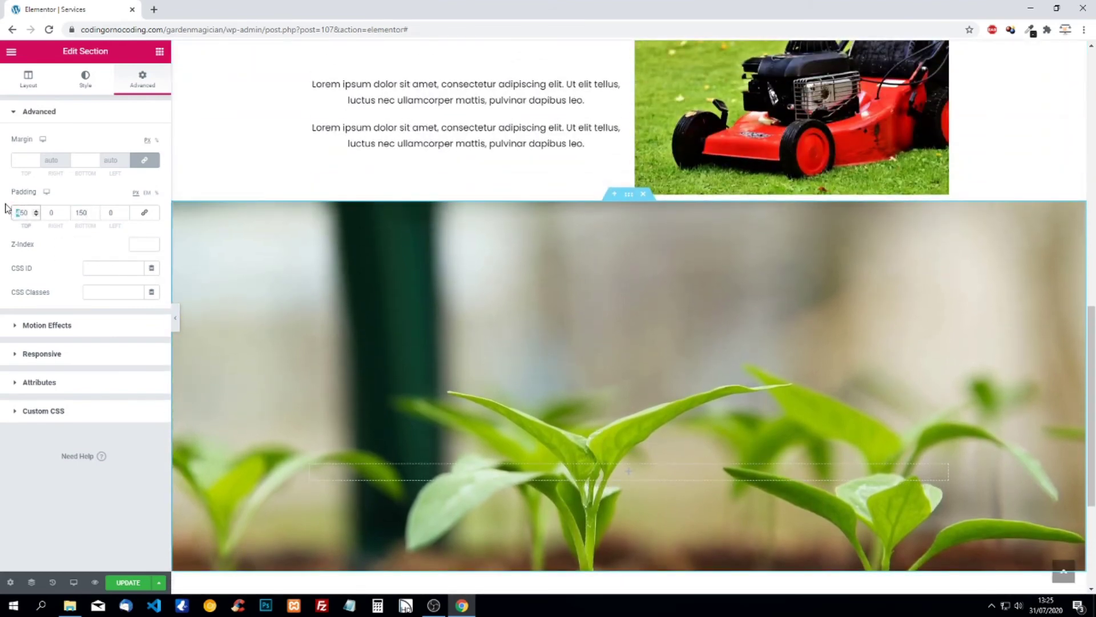
text(2)
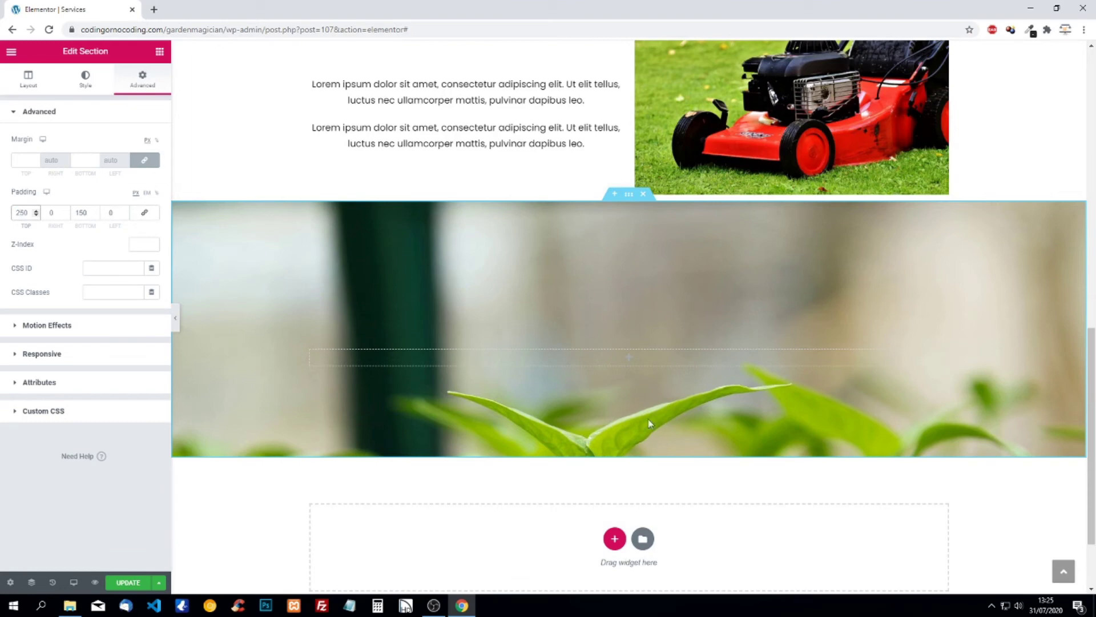
Step: Set the seedling background image's position to Center Center, repeat to No-repeat and size to Cover
click(85, 79)
click(110, 306)
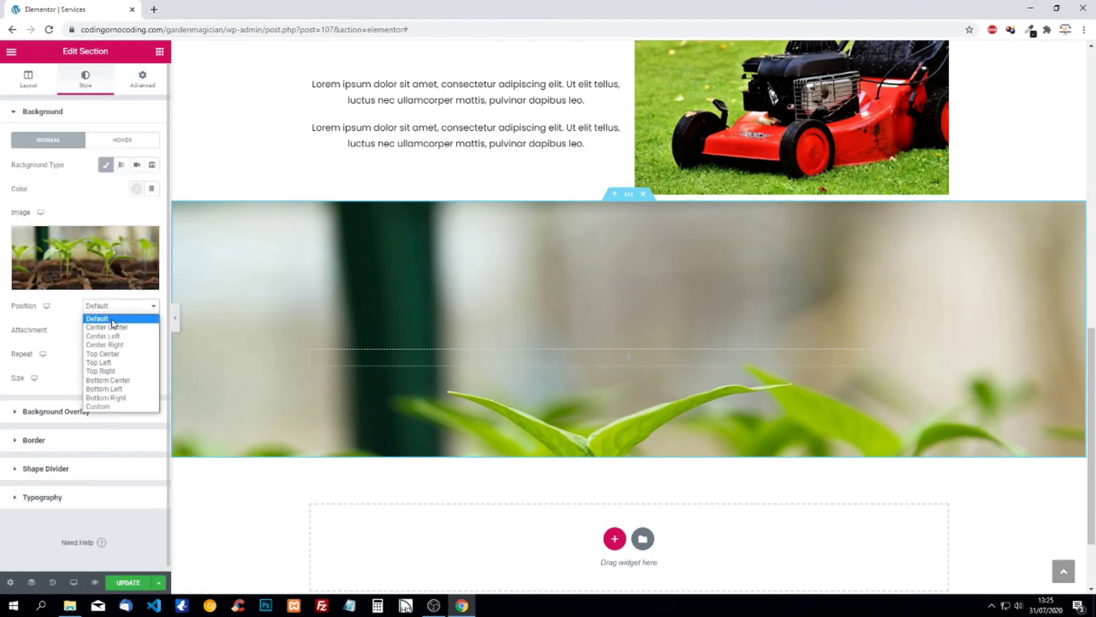
click(109, 323)
click(100, 354)
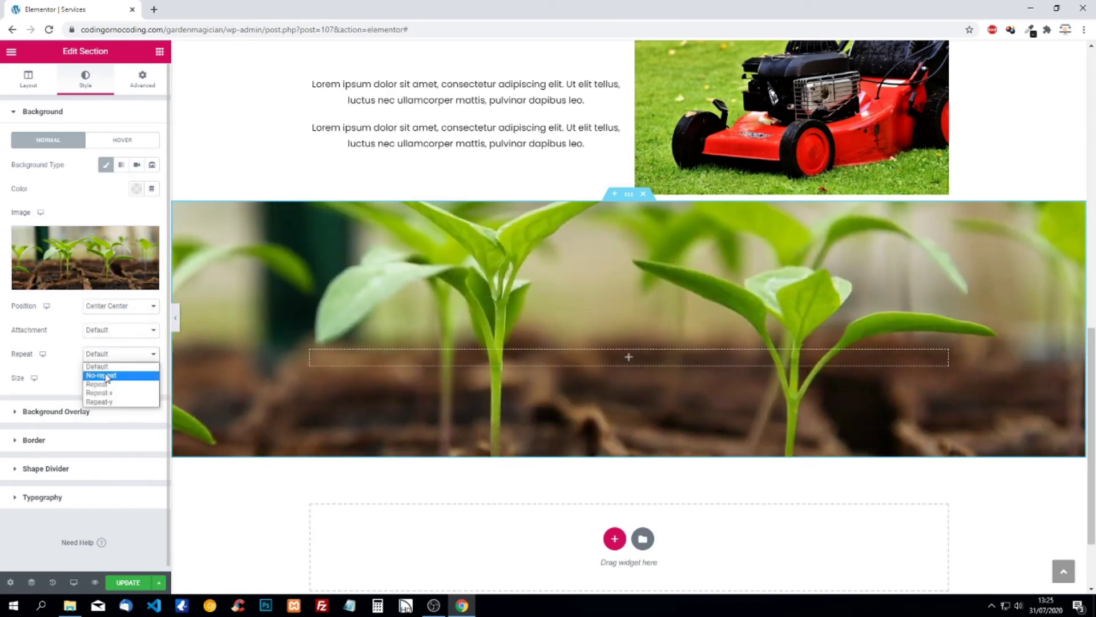
click(103, 373)
click(108, 379)
click(111, 400)
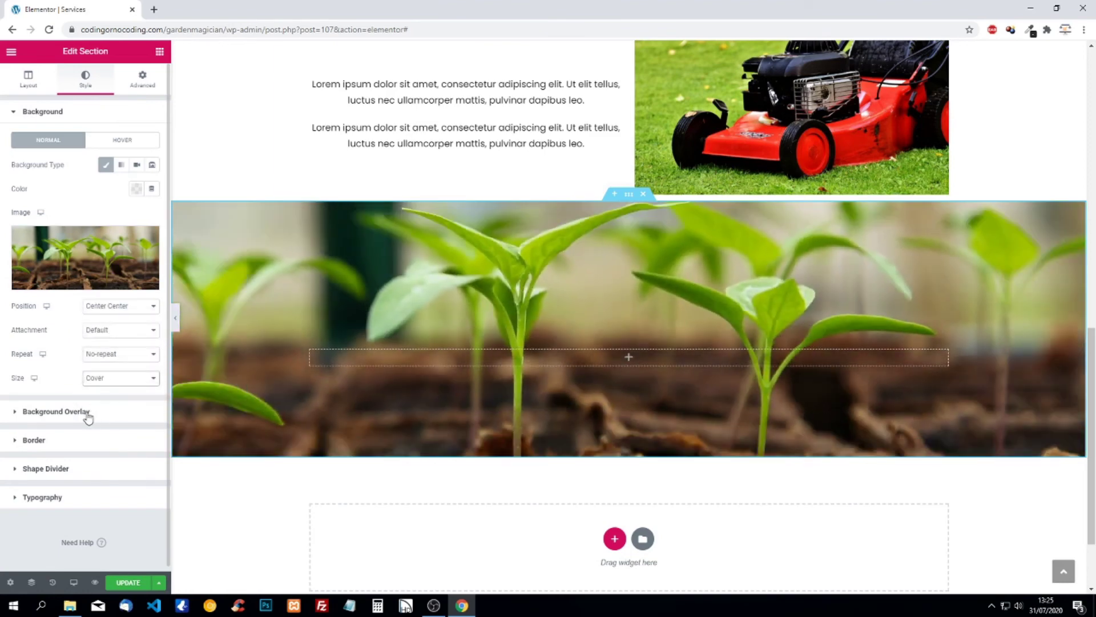
Step: Add a gradient background overlay to the seedling section, fading from transparent to black at full opacity
click(89, 412)
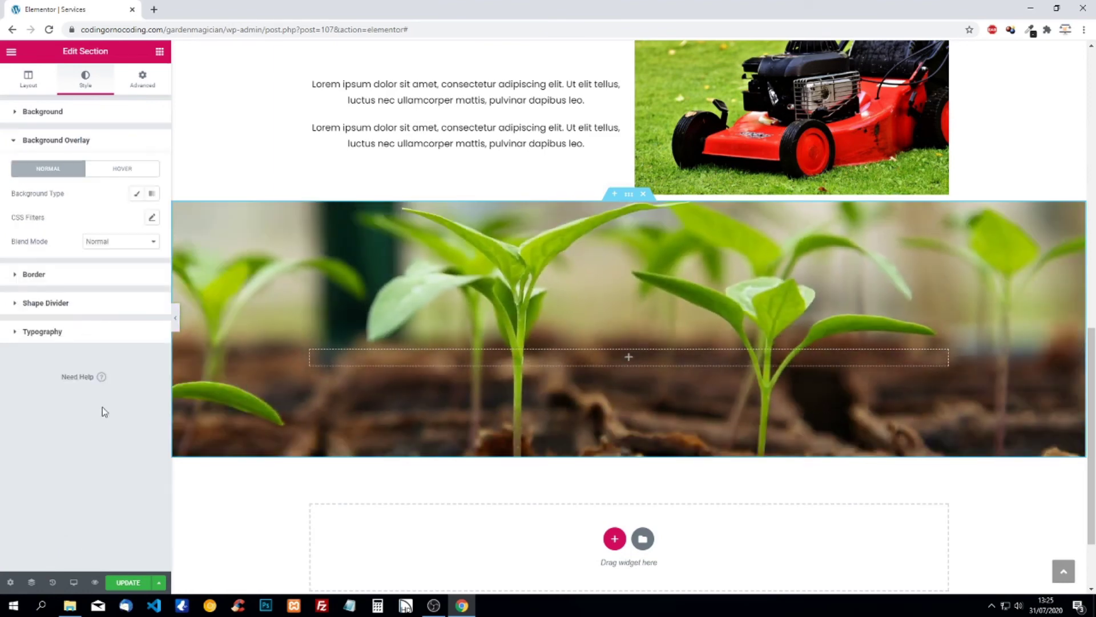
click(152, 193)
click(136, 218)
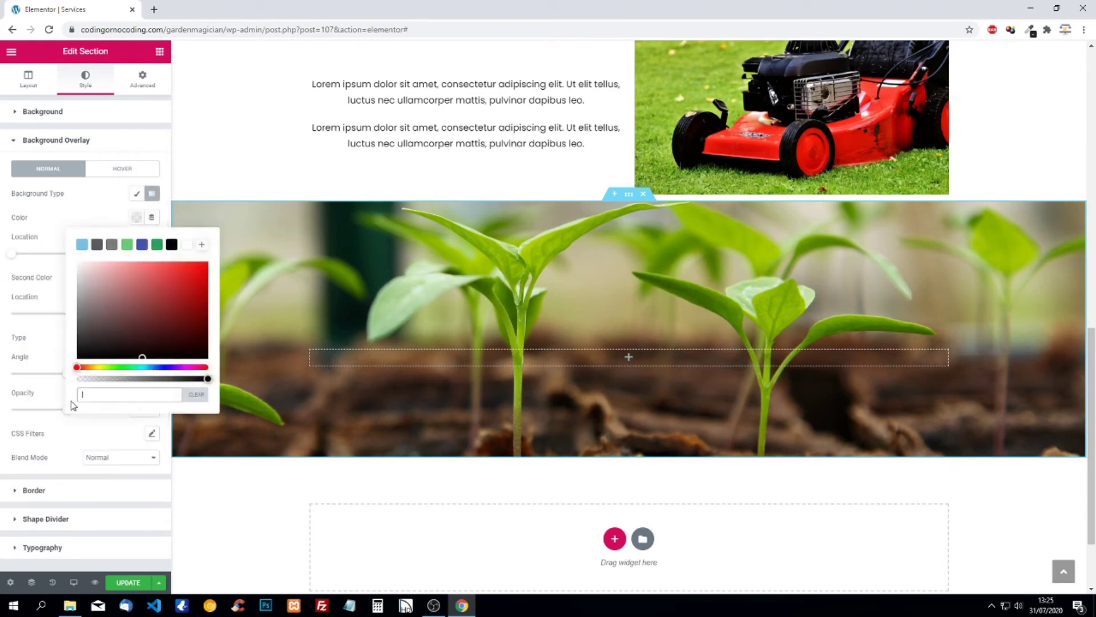
click(78, 378)
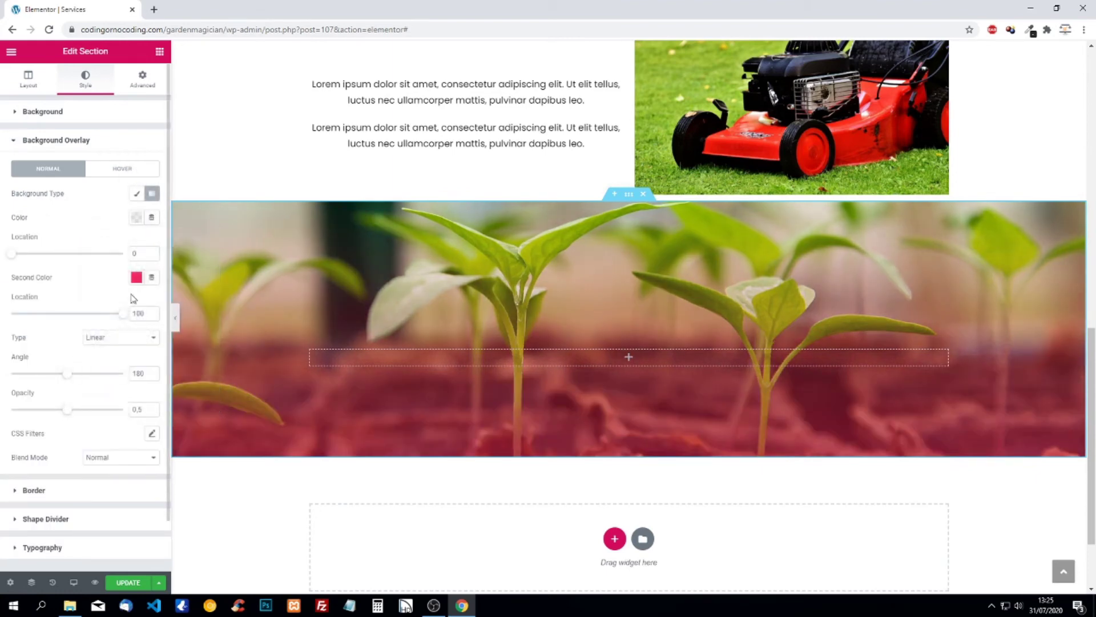
click(135, 278)
click(103, 408)
click(72, 423)
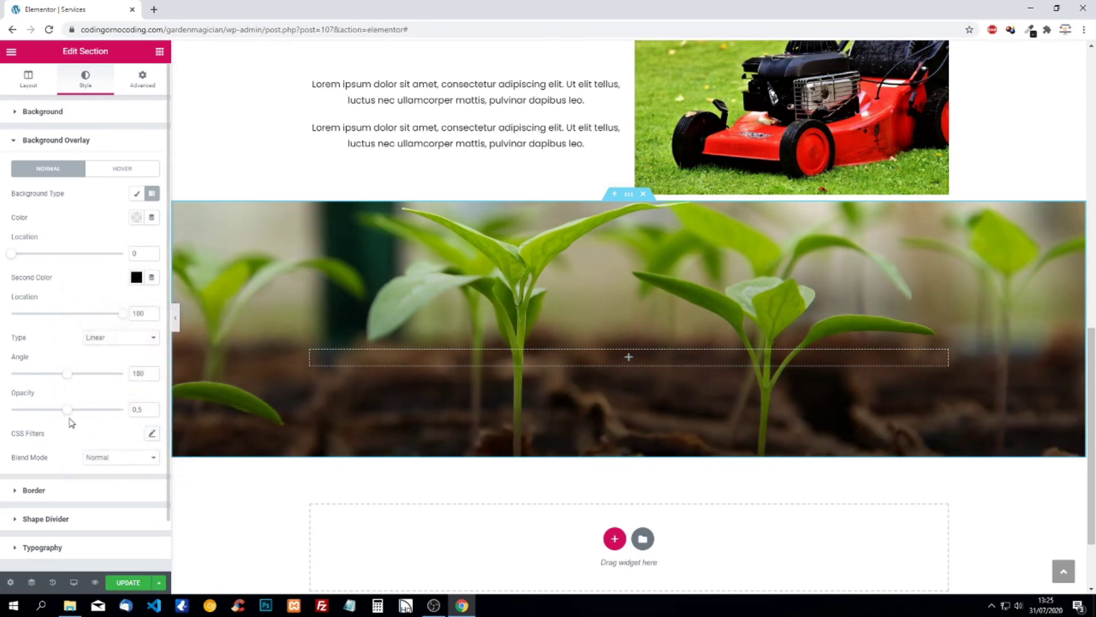
drag(71, 418, 137, 412)
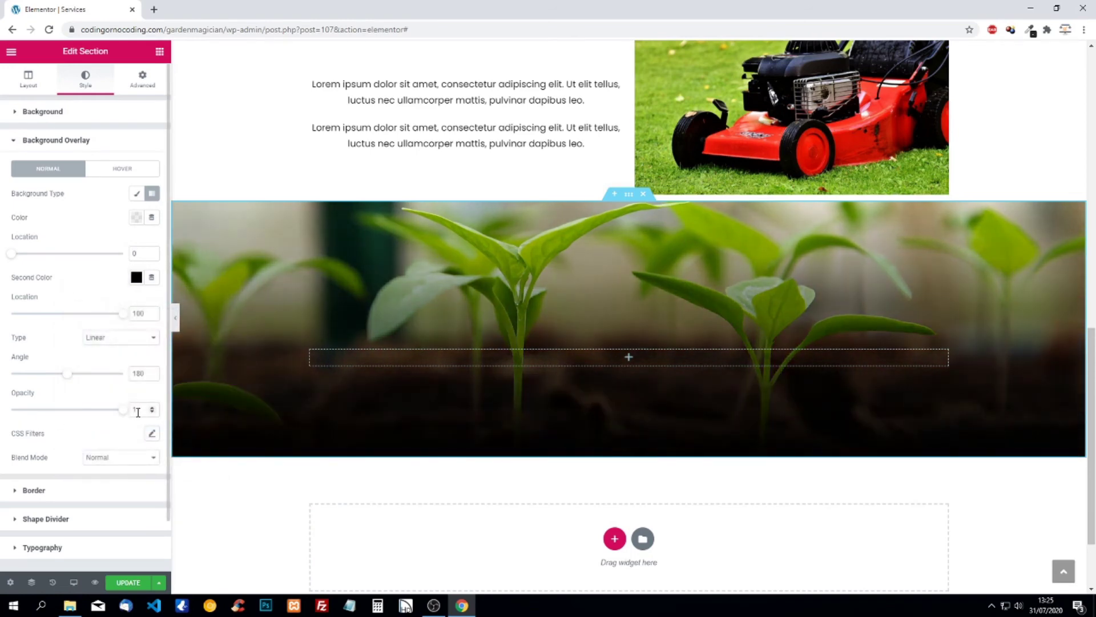
Step: Insert a Heading widget in the seedling section with the title "More Services" and centre it
click(159, 52)
drag(126, 159, 590, 357)
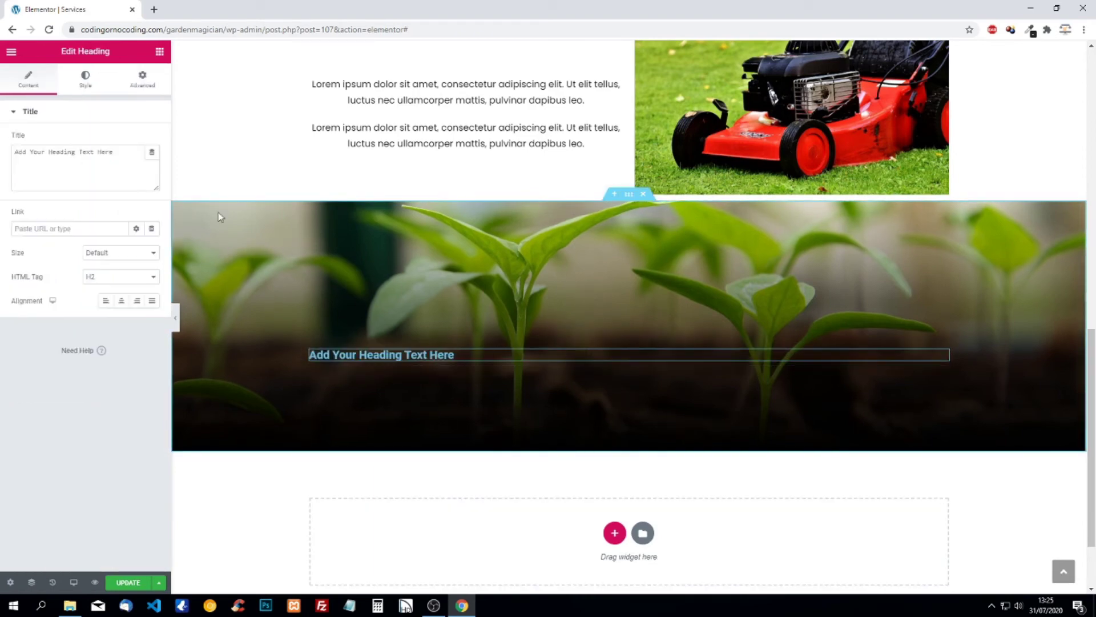
drag(129, 154, 1, 145)
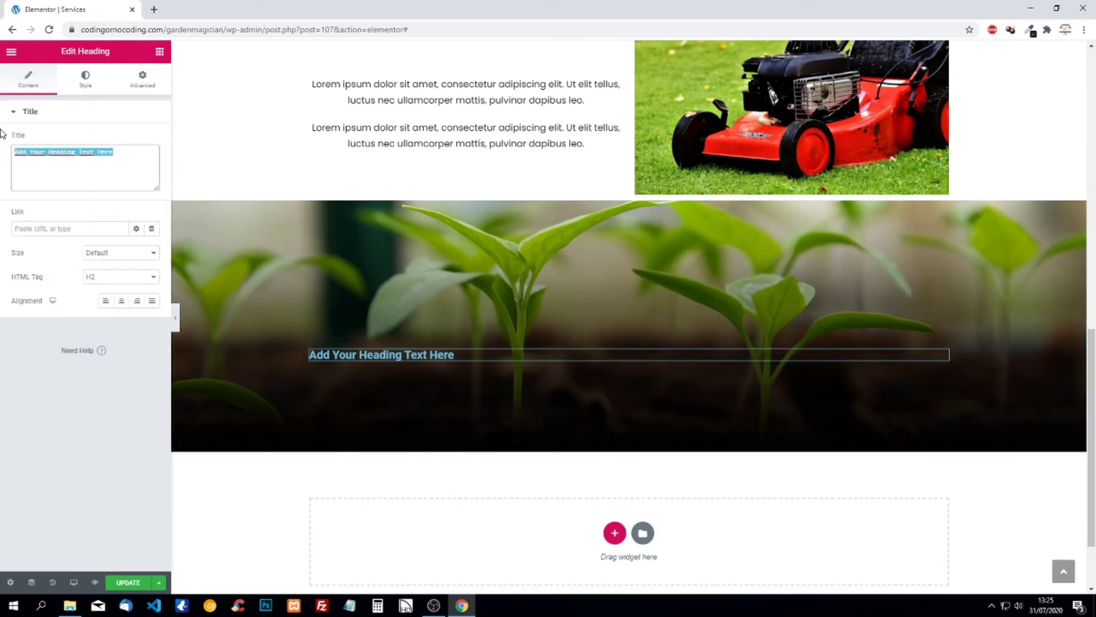
text(More Services)
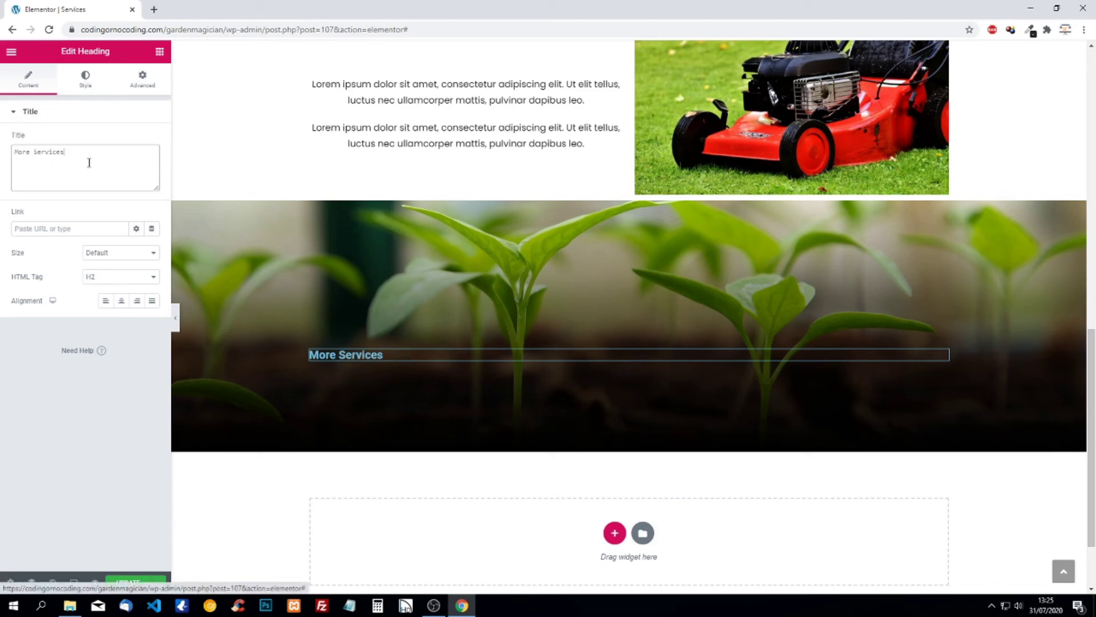
click(121, 301)
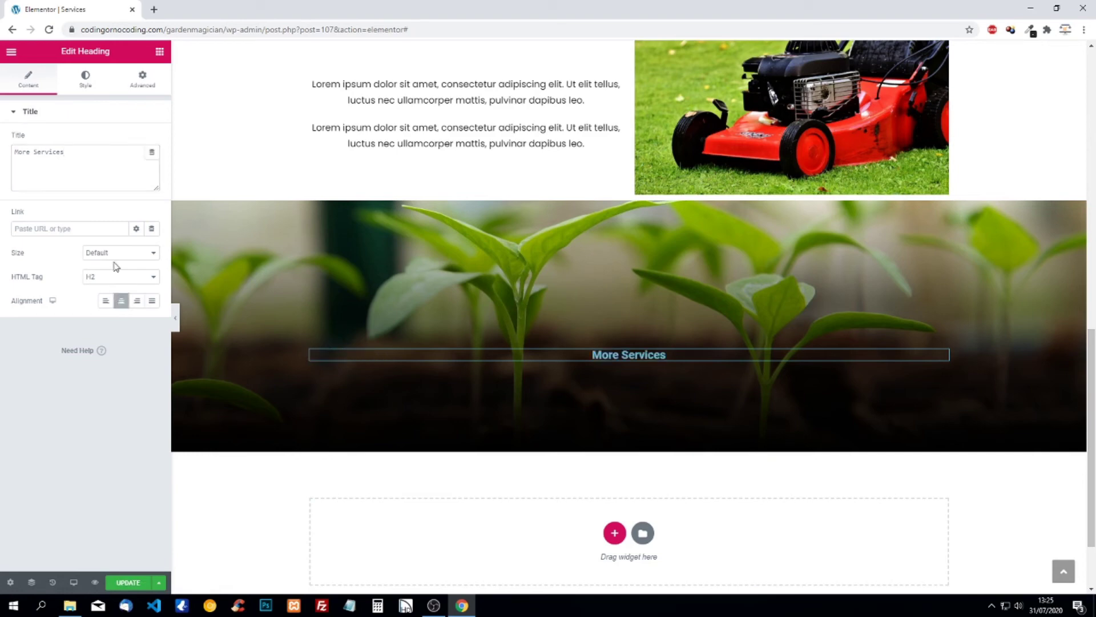
Step: Set the More Services heading's text color to white
click(86, 80)
click(136, 140)
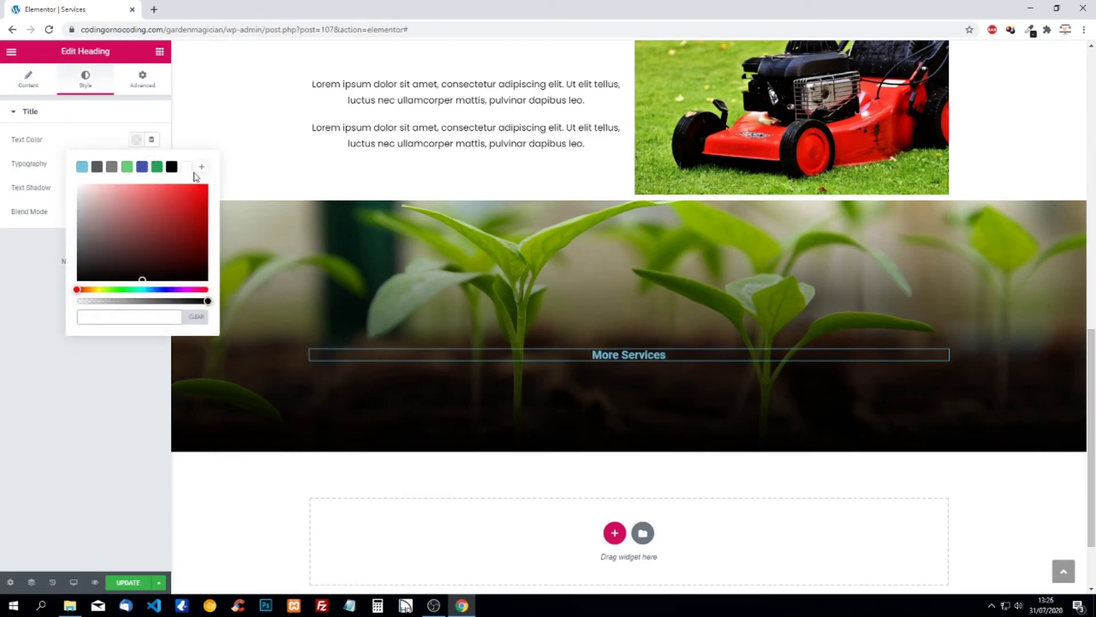
click(188, 167)
click(106, 136)
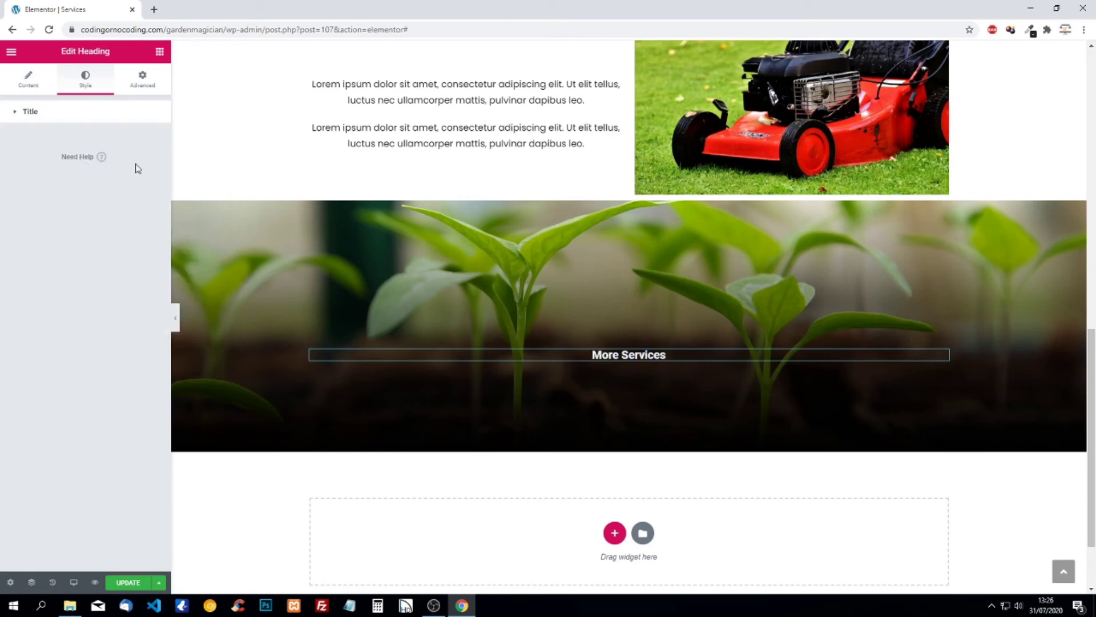
click(31, 113)
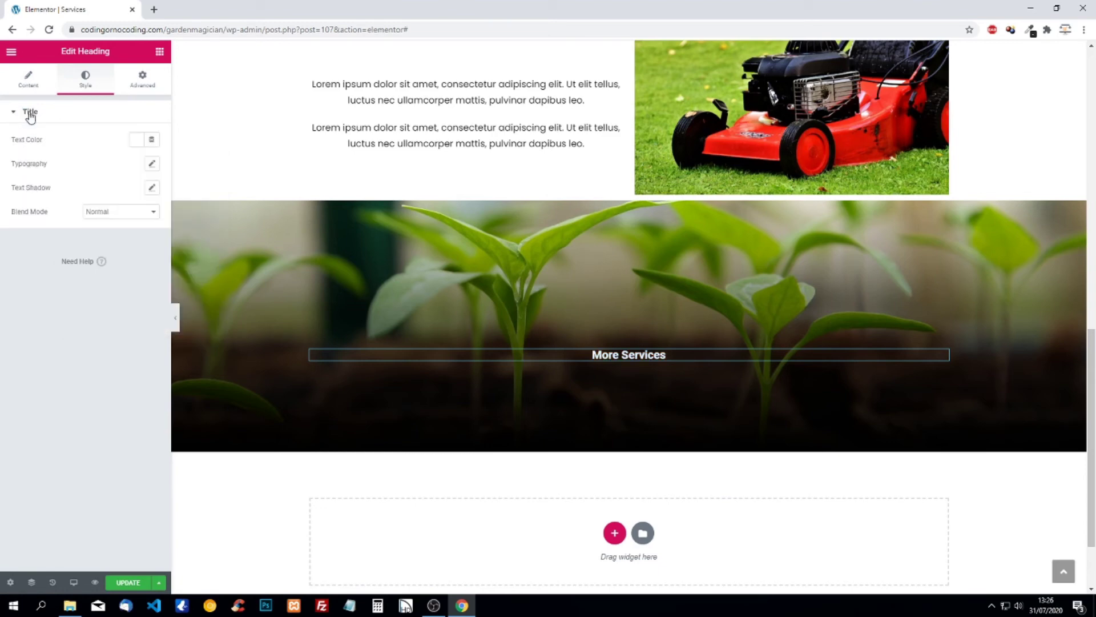
Step: Set the More Services heading's typography to the Poppins font family at size 30 px
click(152, 166)
click(114, 195)
text(popp)
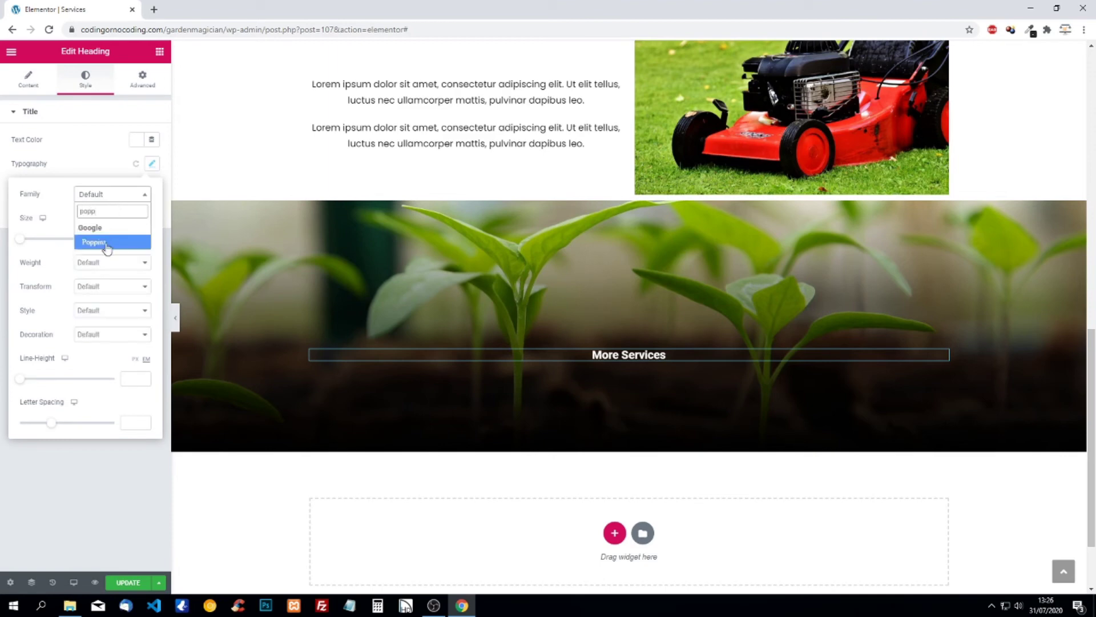
click(107, 243)
click(132, 240)
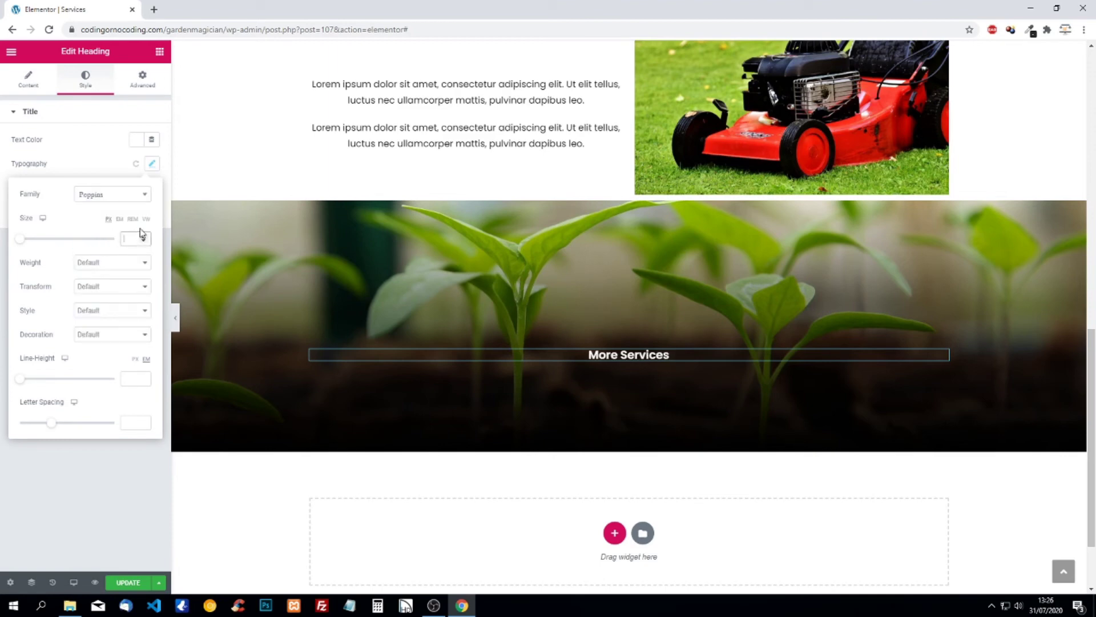
text(30)
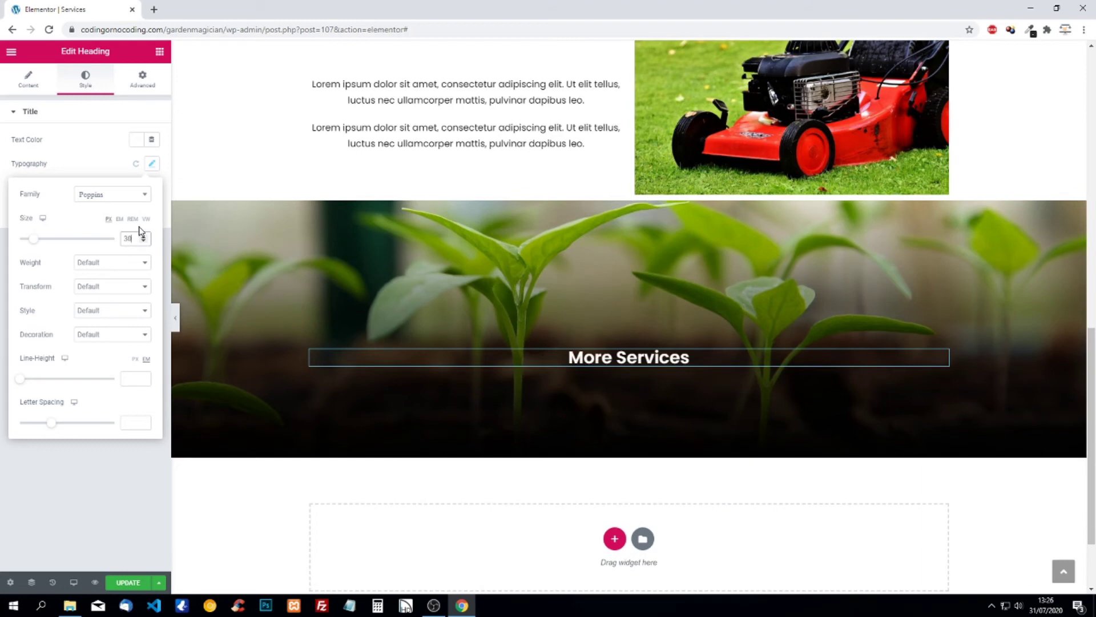
Step: Set the More Services heading's text transform to Uppercase
click(109, 286)
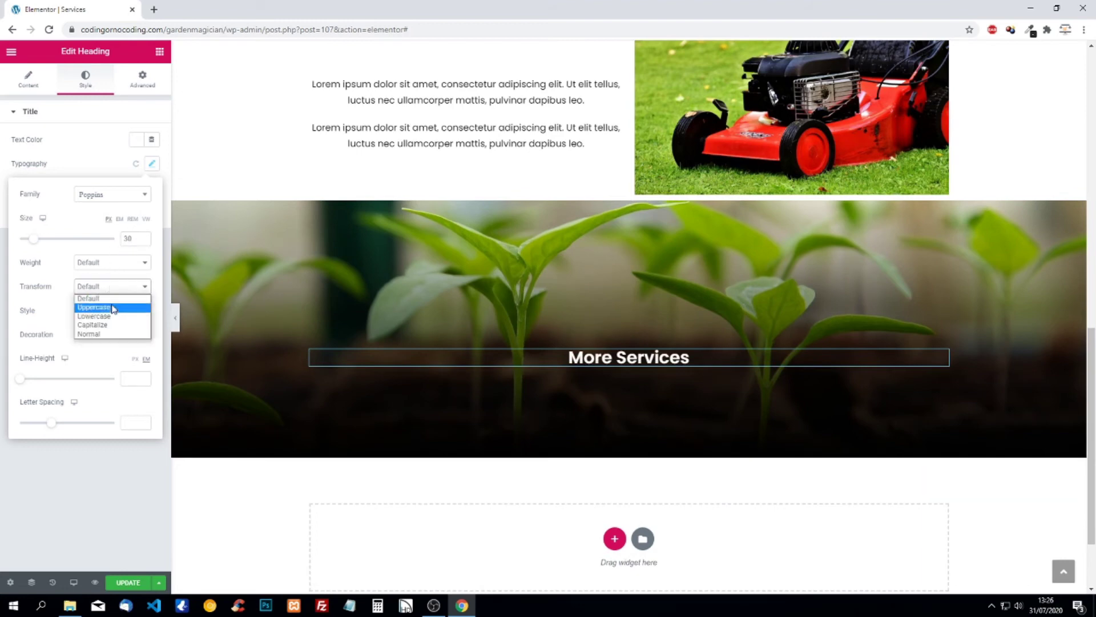
click(114, 309)
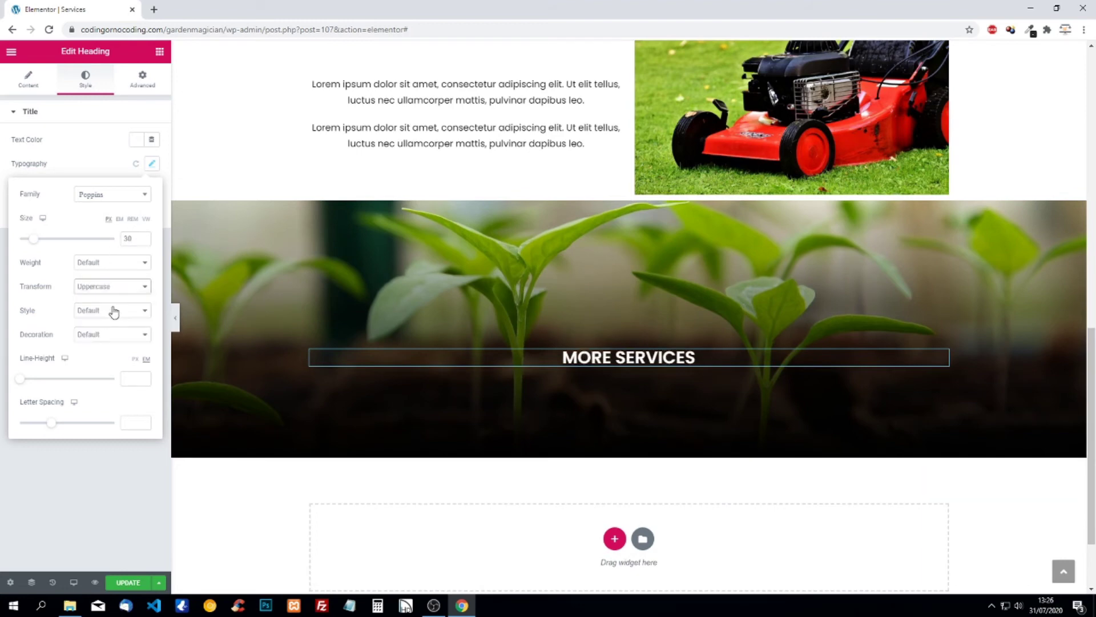
click(87, 154)
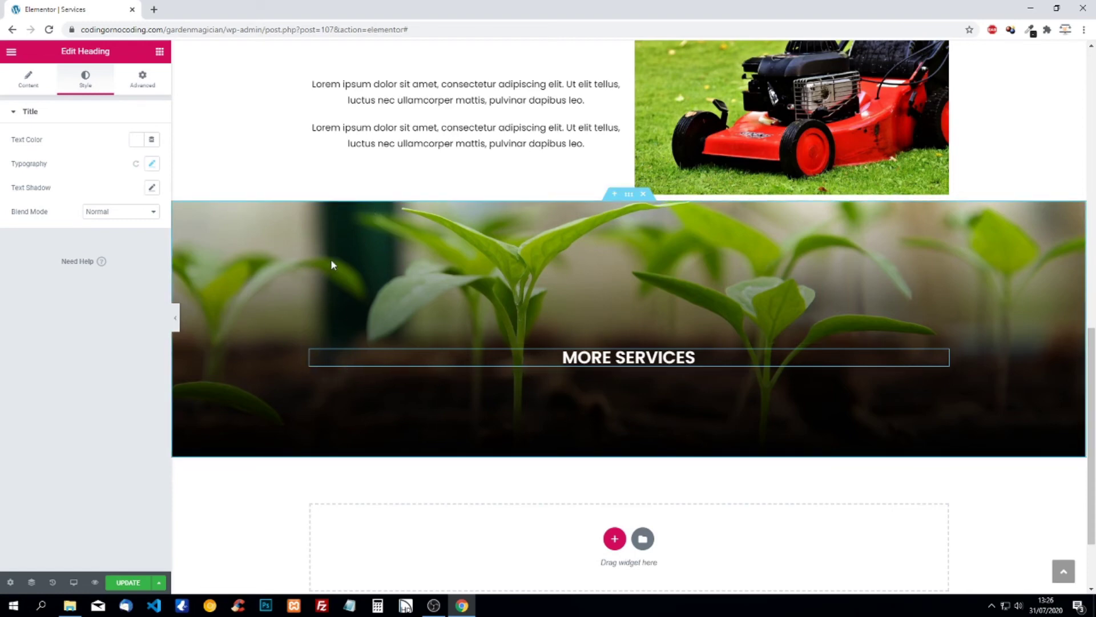
Step: Insert a Divider widget beneath the More Services heading and colour it white (#FFFFFF)
click(159, 52)
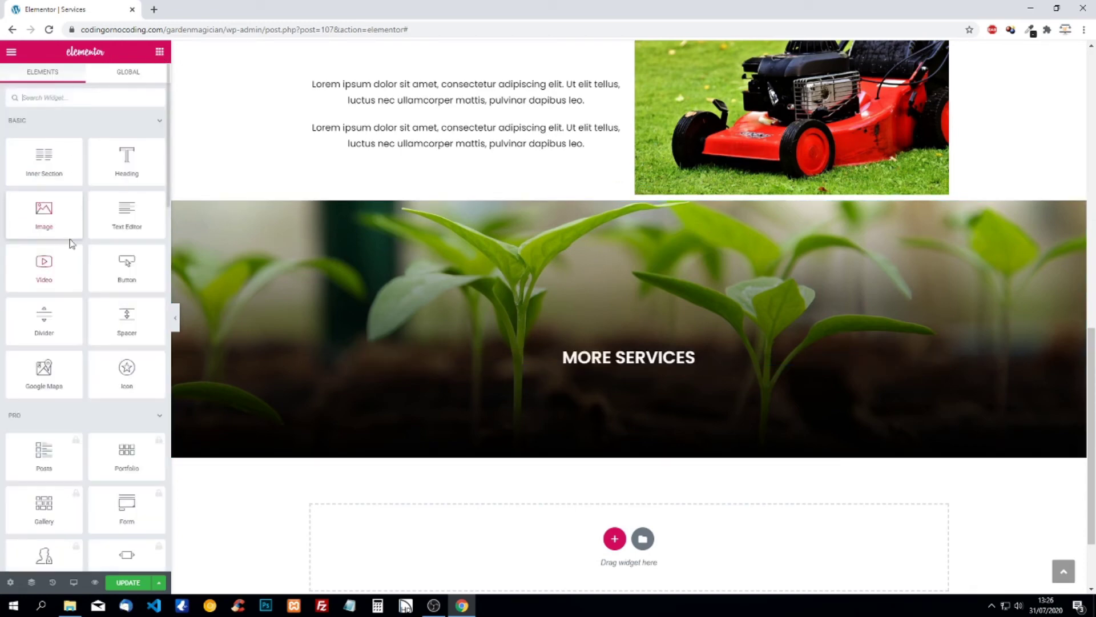
drag(44, 315, 567, 370)
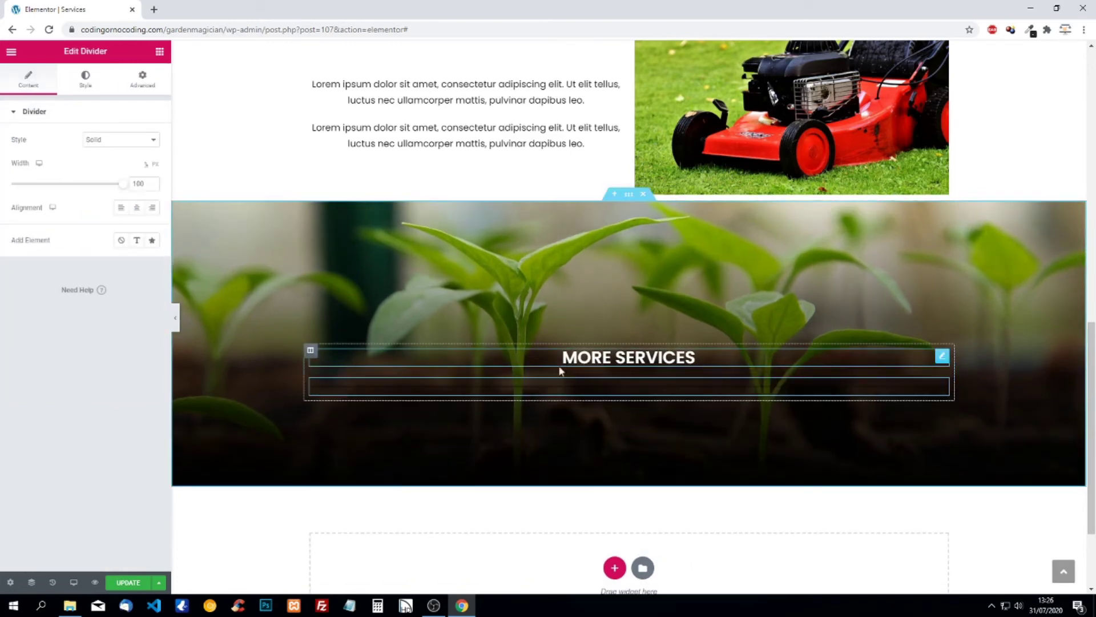
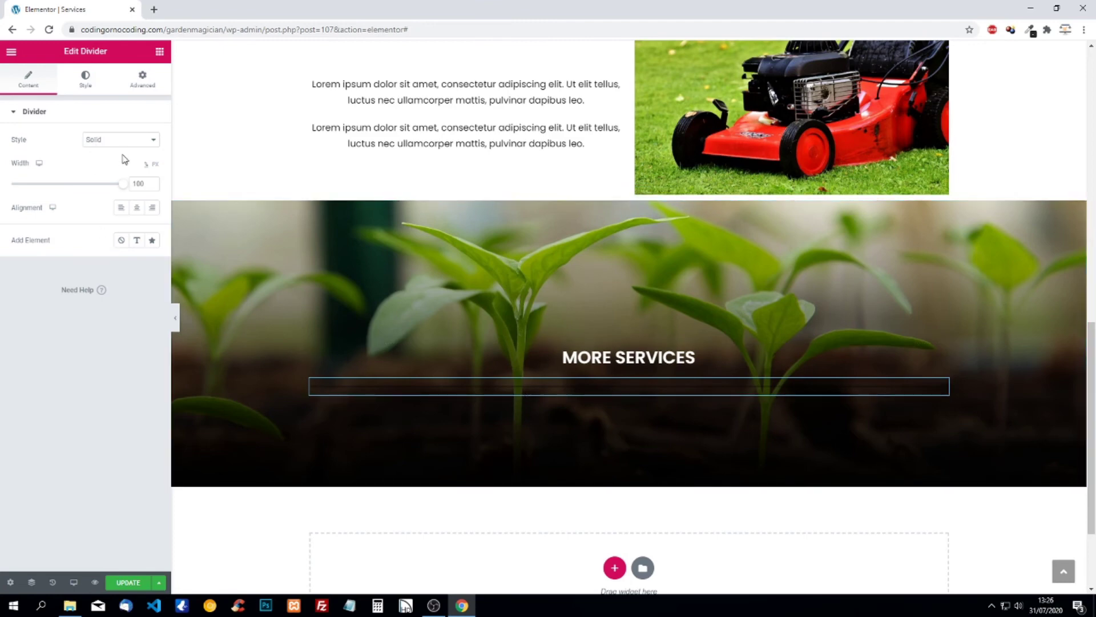
click(85, 83)
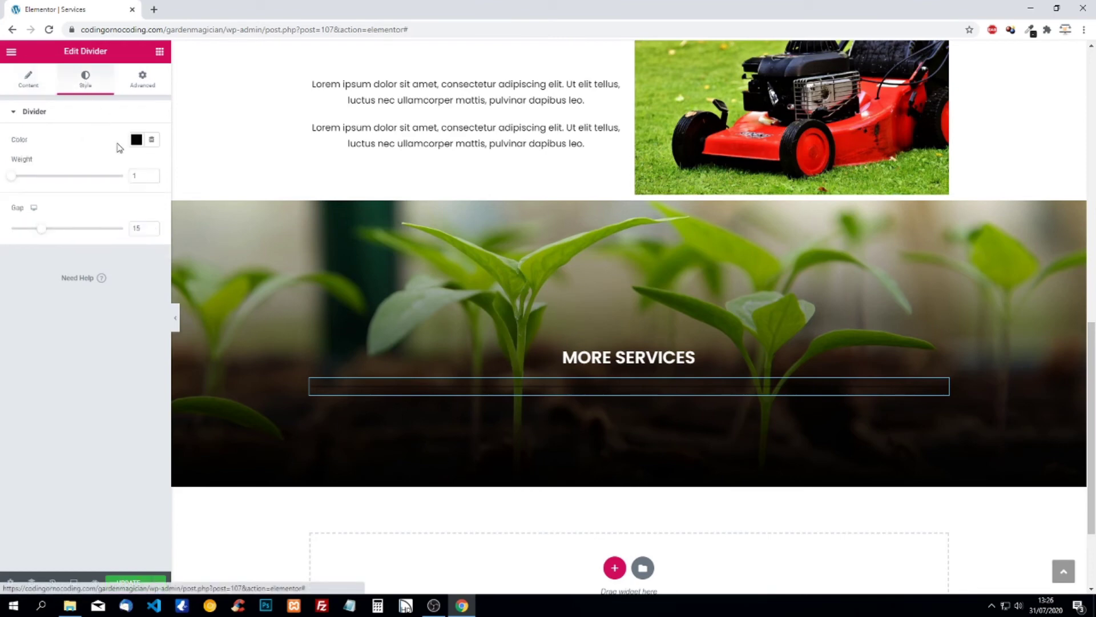
click(136, 140)
click(186, 166)
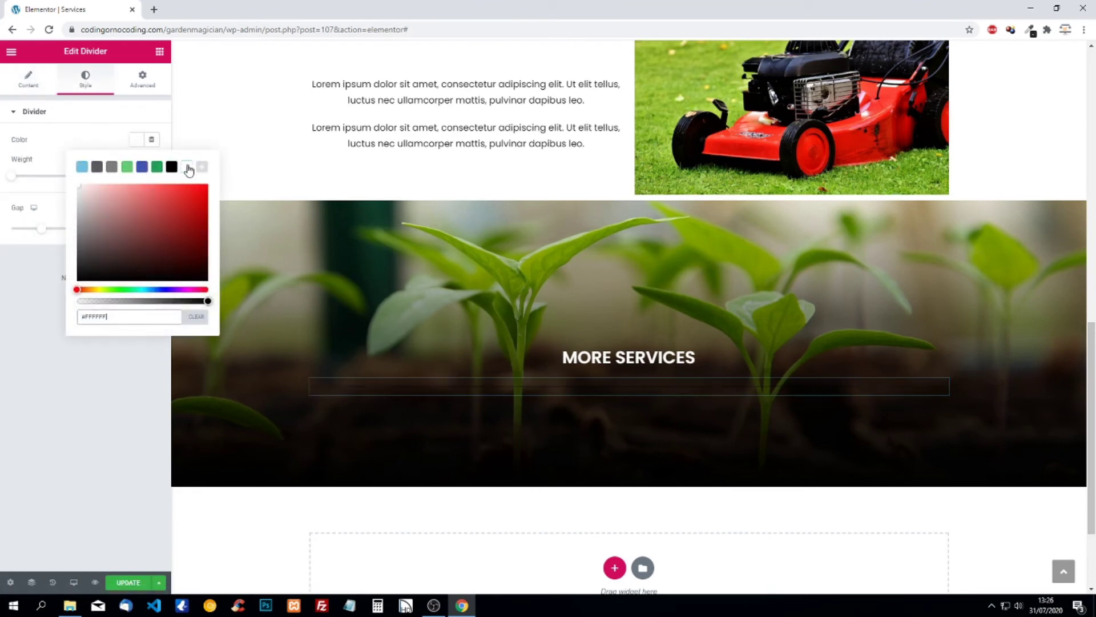
click(64, 138)
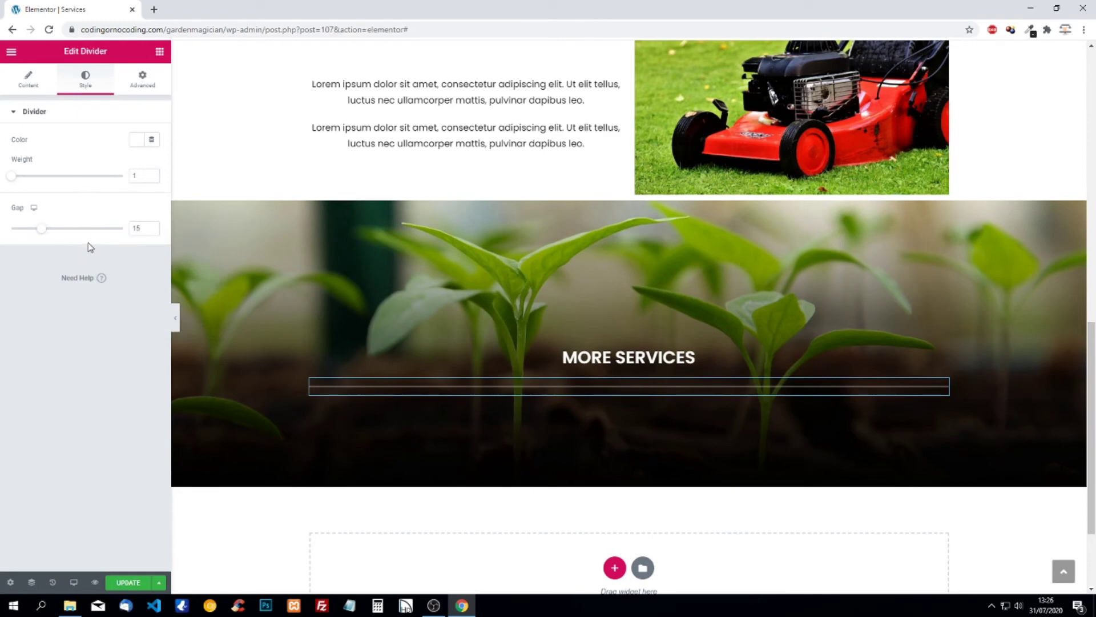
Step: Insert a two-column inner section under the divider and add a heading titled "- Weeding and Pests Control" to its first column
click(160, 52)
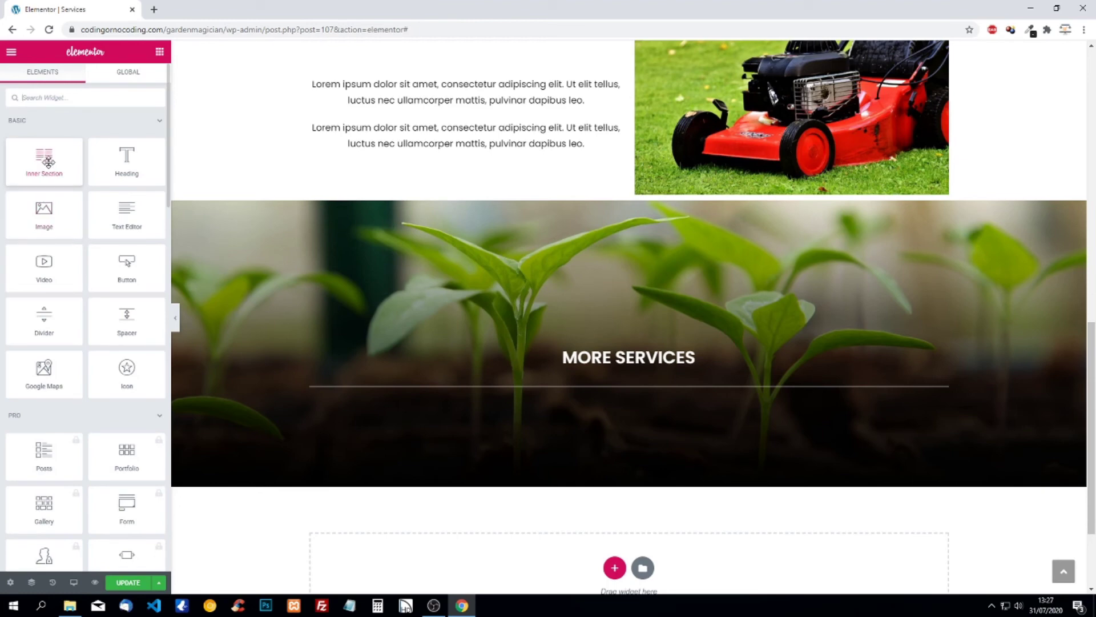
drag(48, 162, 547, 400)
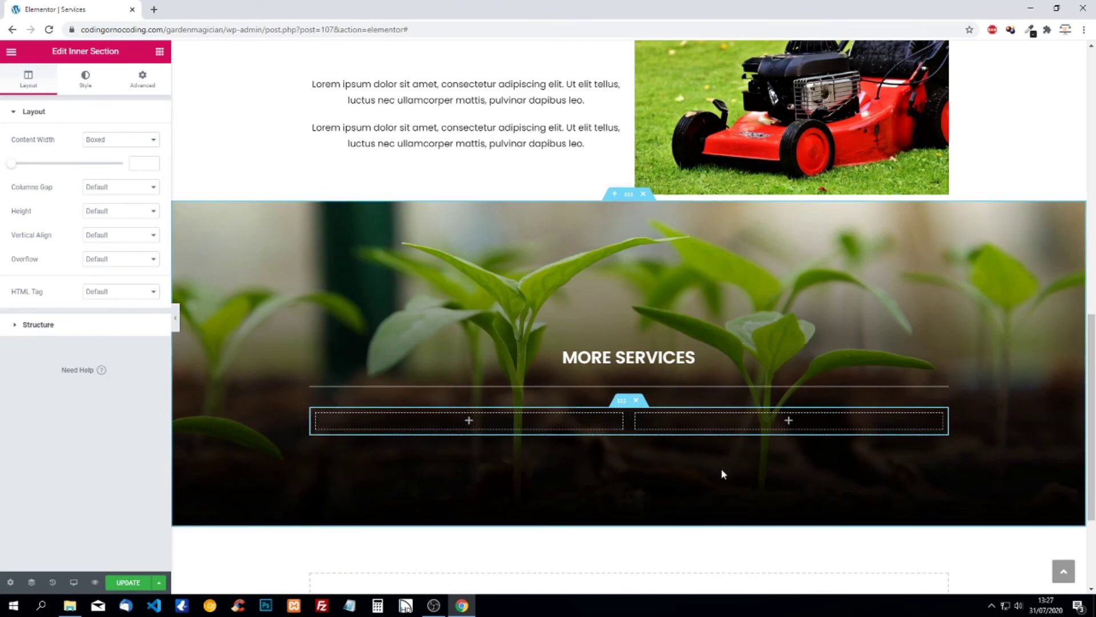
click(159, 52)
drag(127, 165, 477, 422)
drag(130, 150, 2, 149)
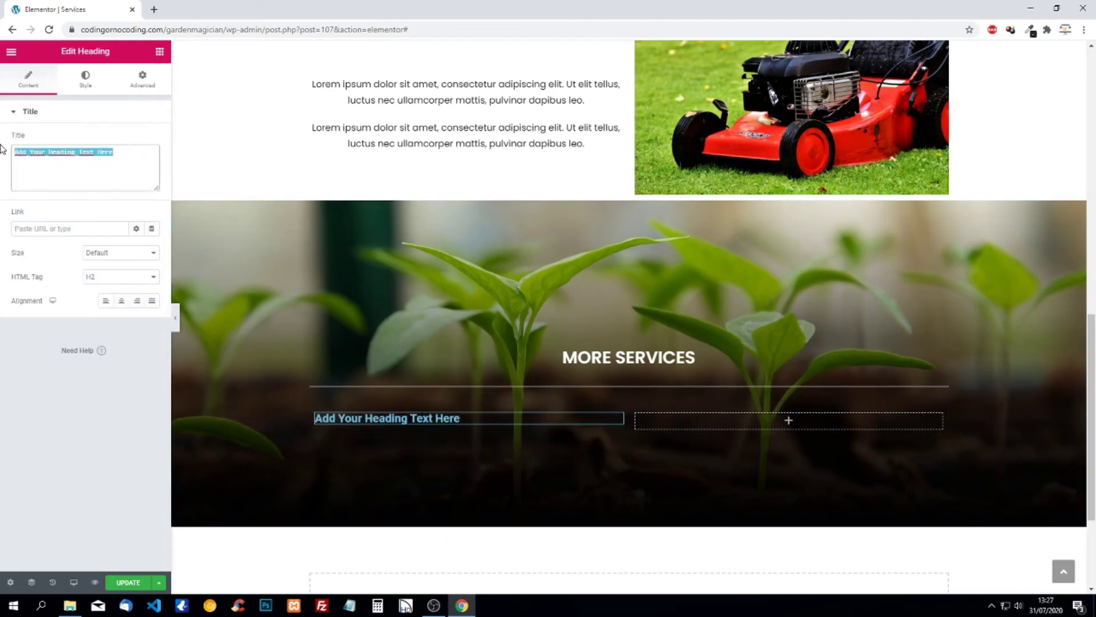
text(- Weeding and)
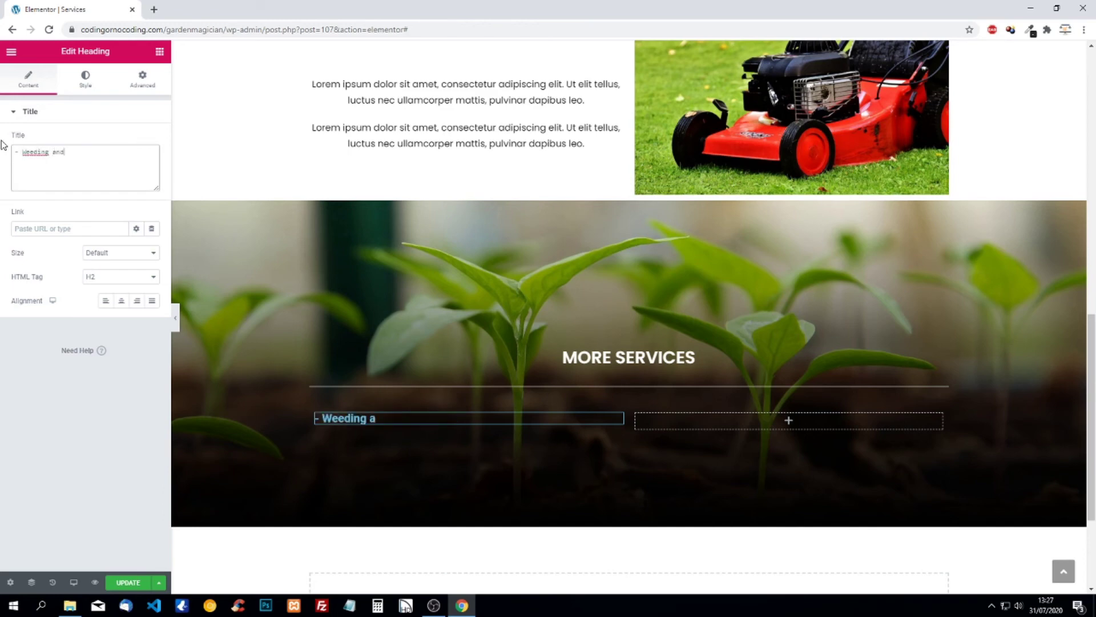
text( Pests Co)
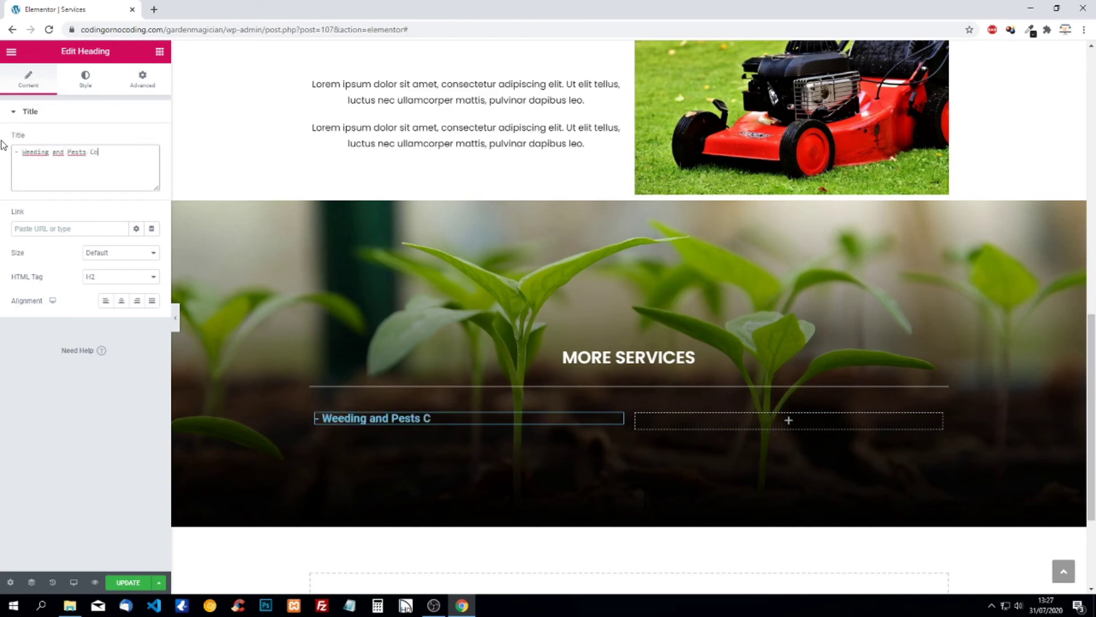
text(ntrol)
Step: Set the Weeding and Pests Control heading's text color to white (#FFFFFF)
click(85, 78)
click(136, 142)
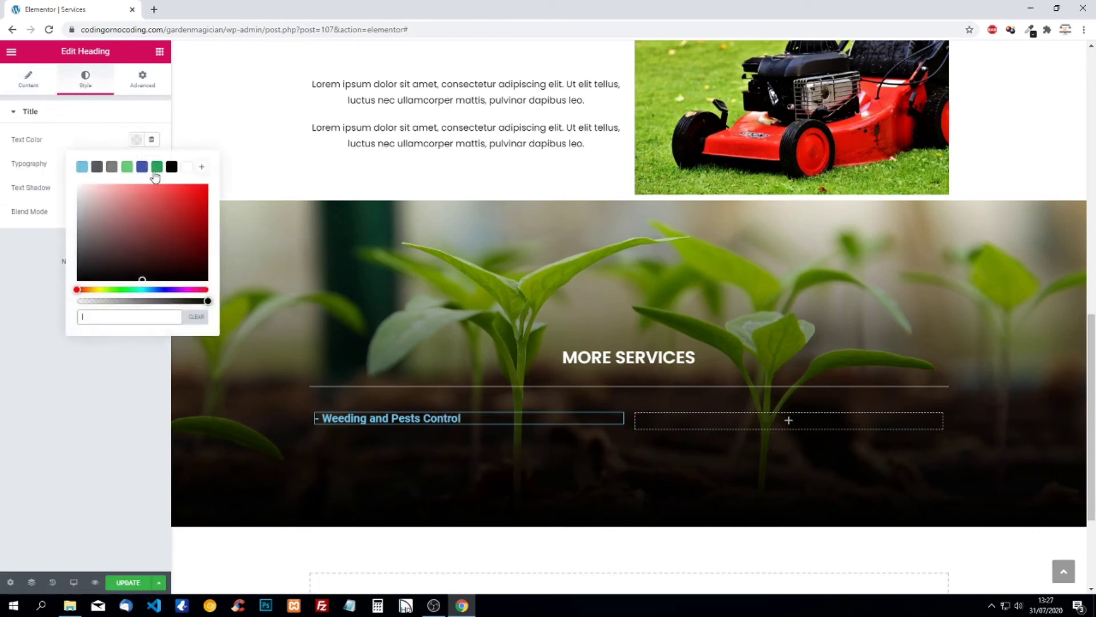
click(187, 167)
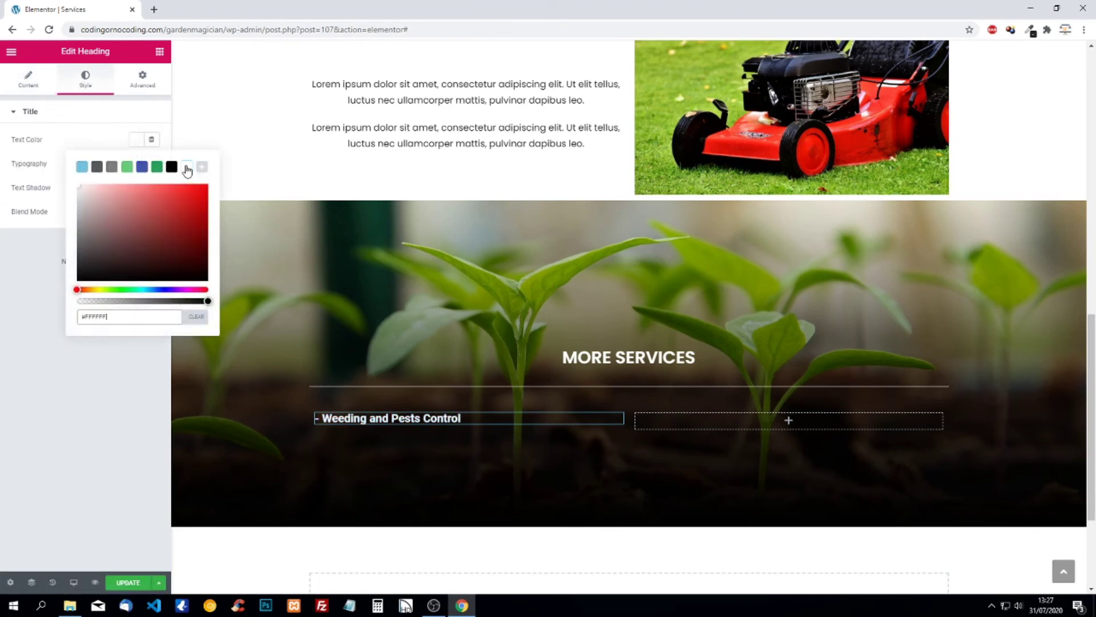
click(79, 129)
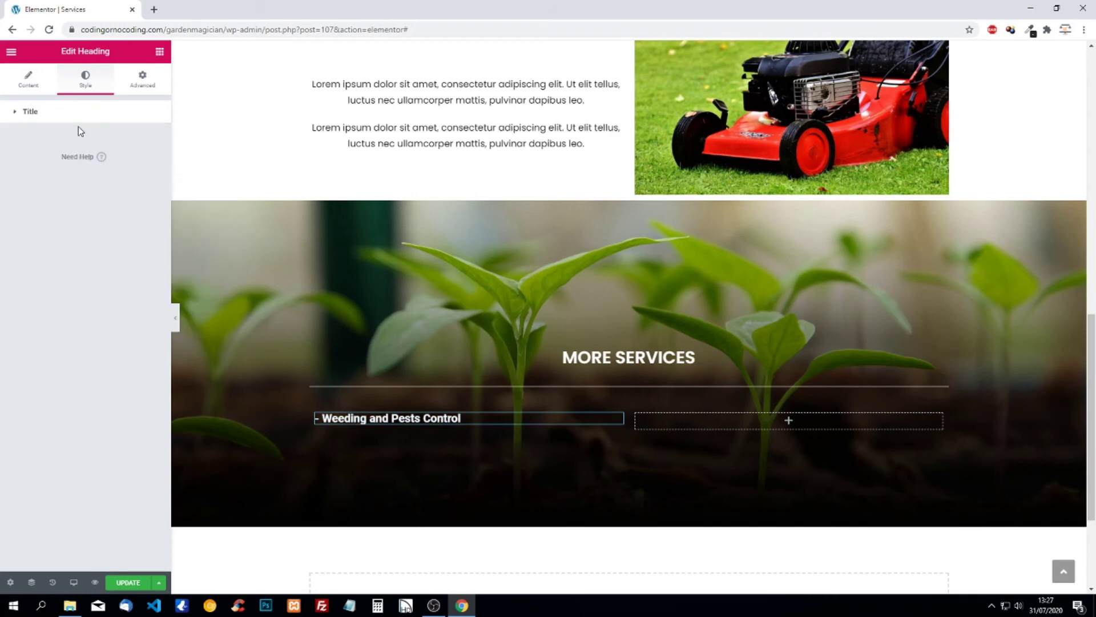
click(40, 113)
Step: Set the Weeding and Pests Control heading's font family to Poppins and centre the heading
click(152, 163)
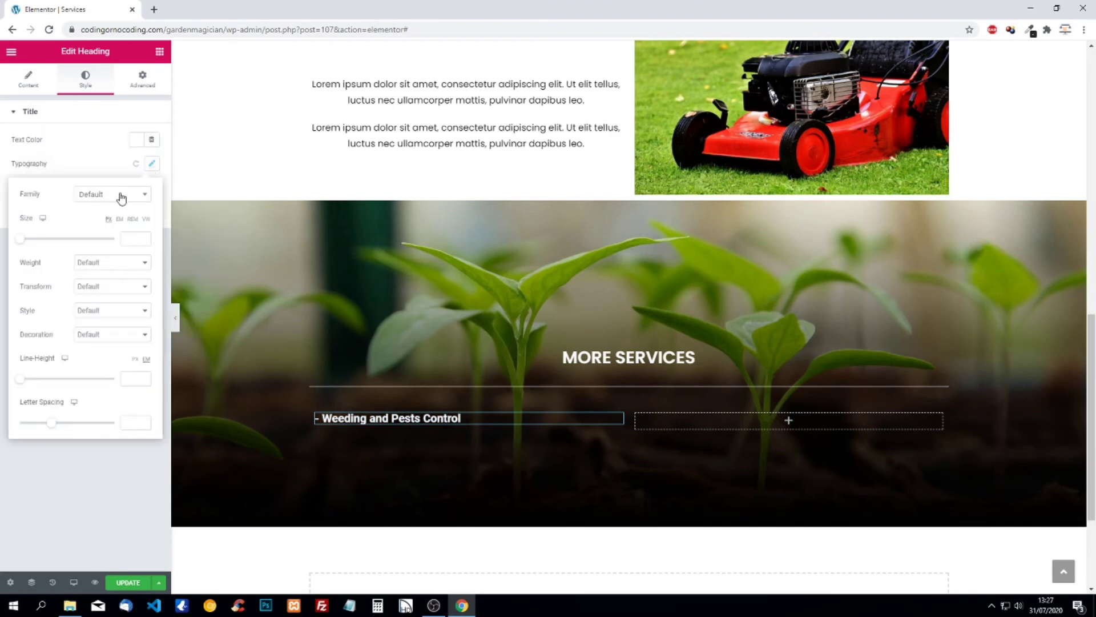
click(118, 194)
text(popp)
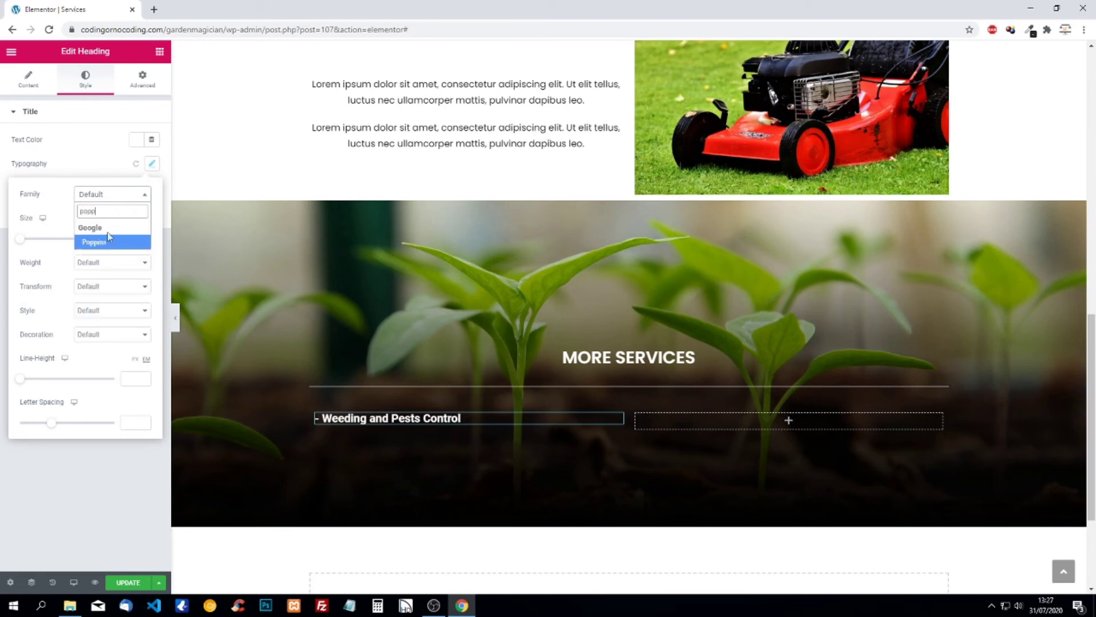
click(105, 240)
click(132, 242)
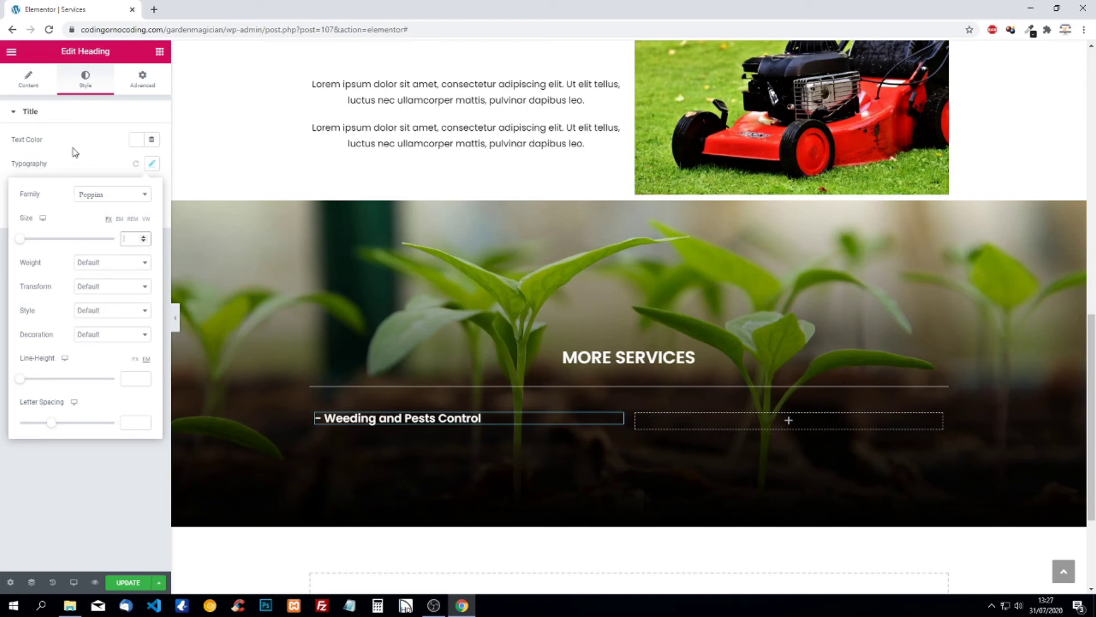
click(42, 87)
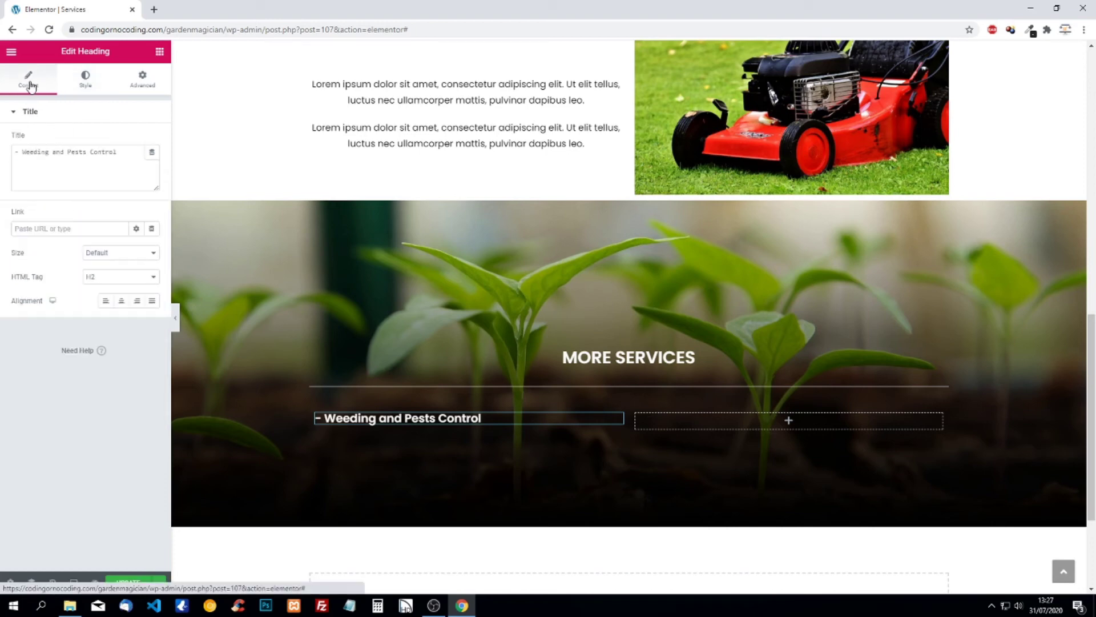
click(121, 303)
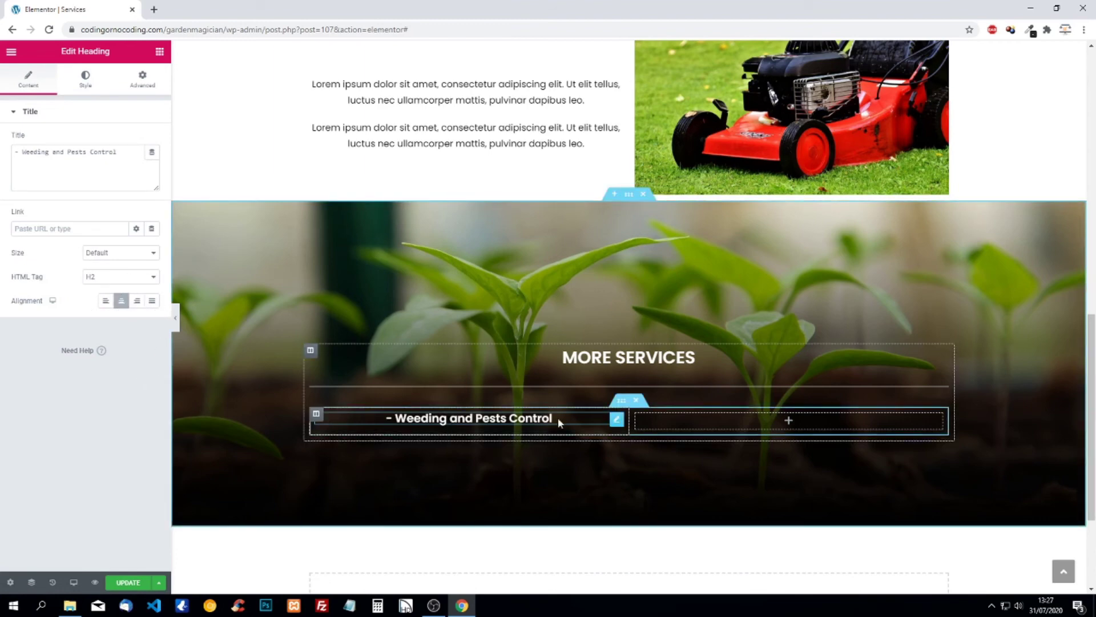
Step: Copy the Weeding and Pests Control heading and paste it into the inner section's empty second column
right_click(613, 424)
click(633, 463)
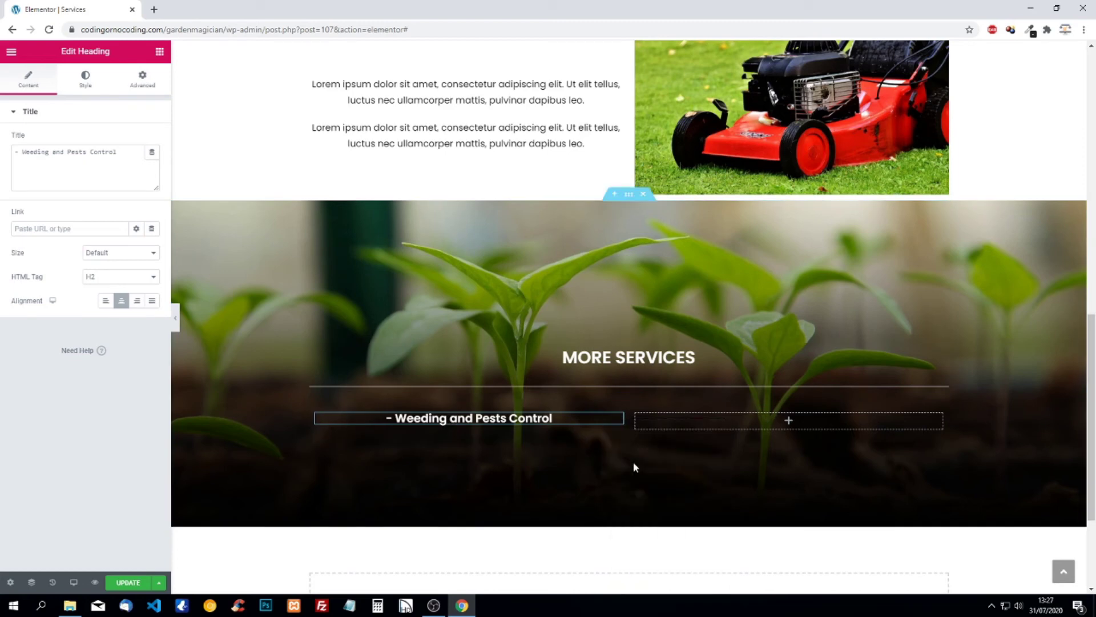
right_click(708, 423)
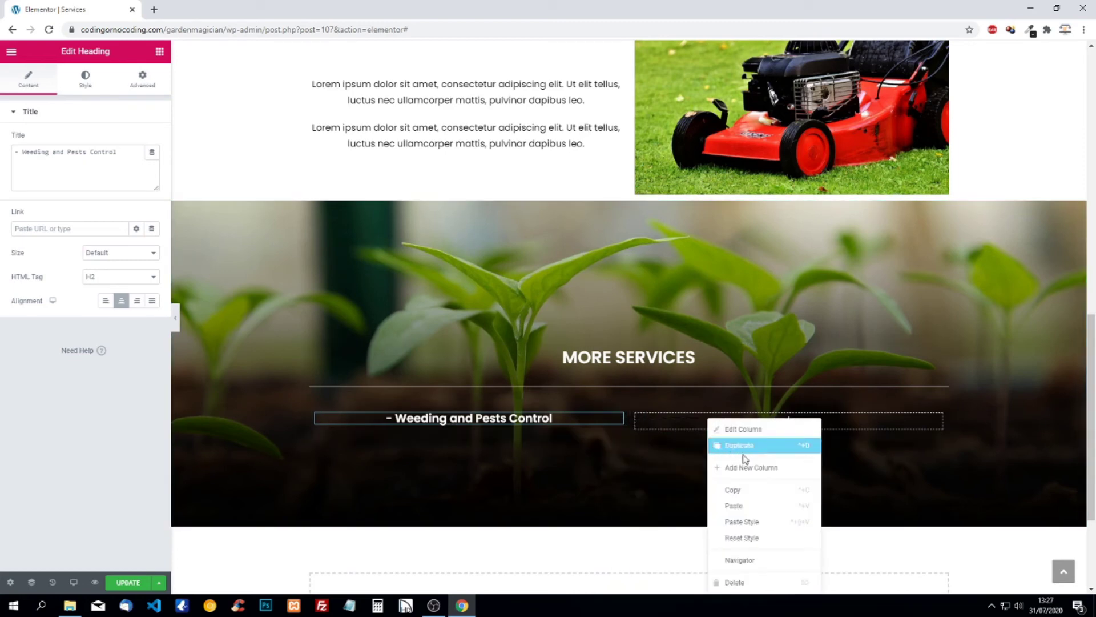
click(735, 505)
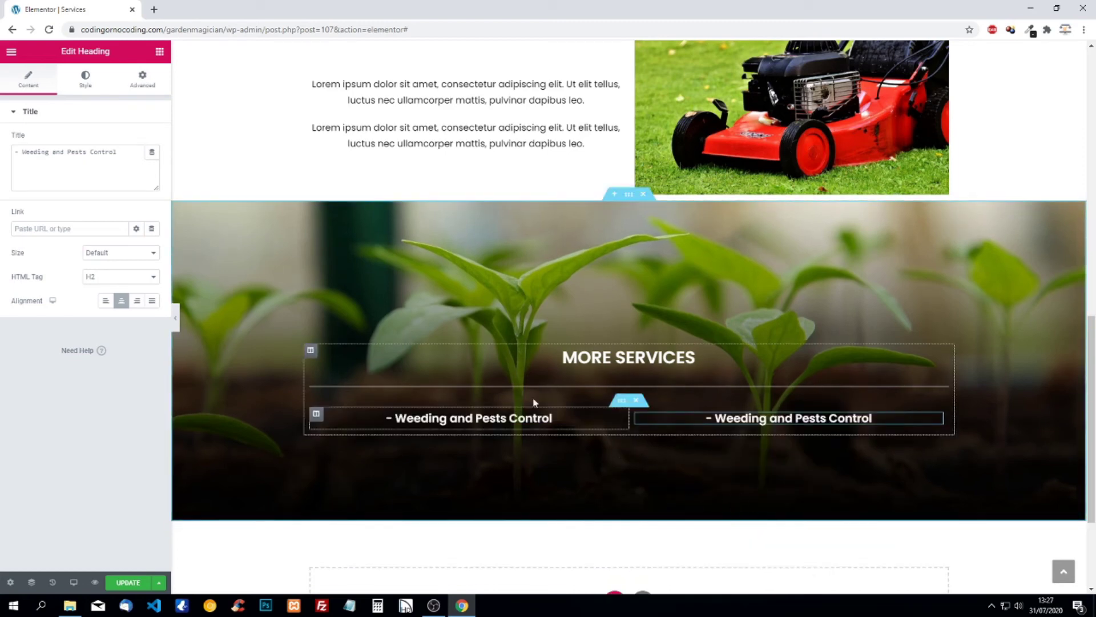
Step: Insert a Divider widget beneath the service heading in each of the two inner columns
click(159, 51)
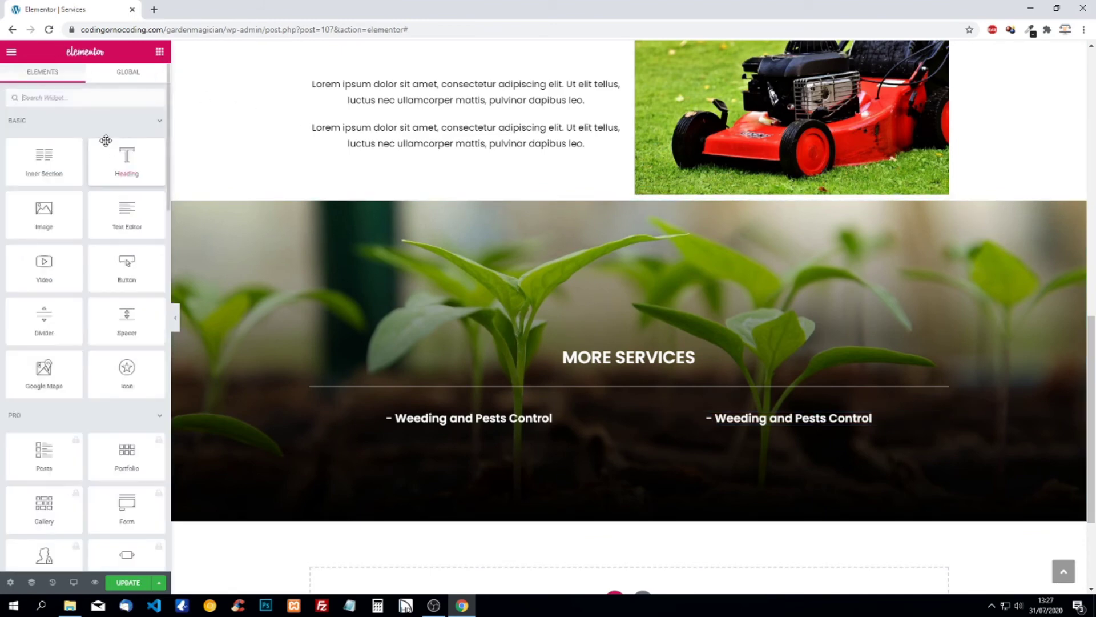
drag(44, 318, 451, 425)
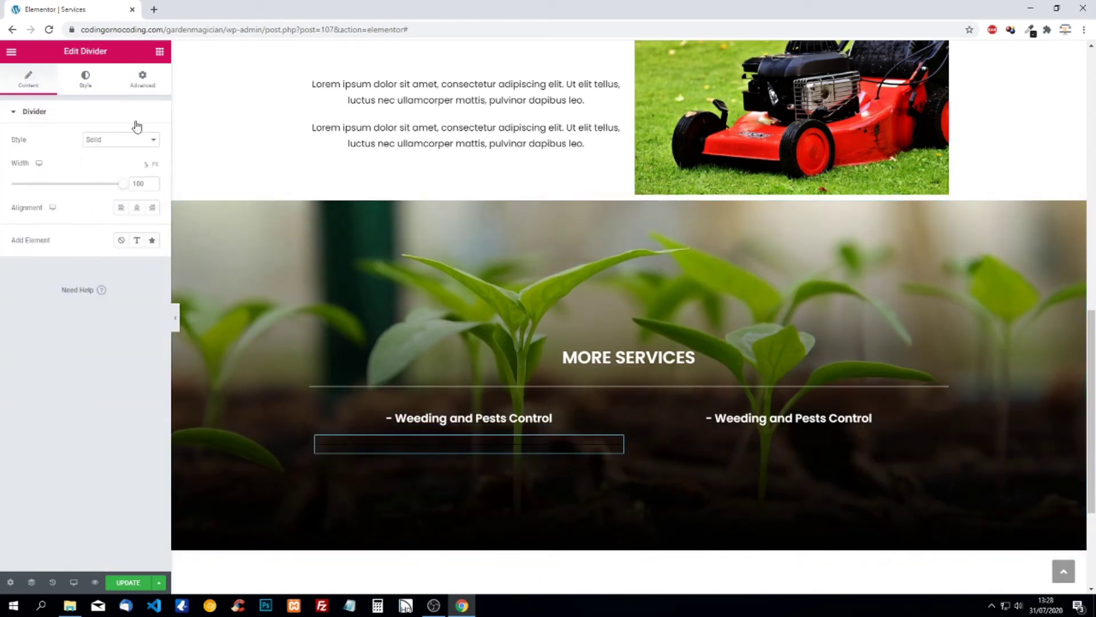
click(159, 52)
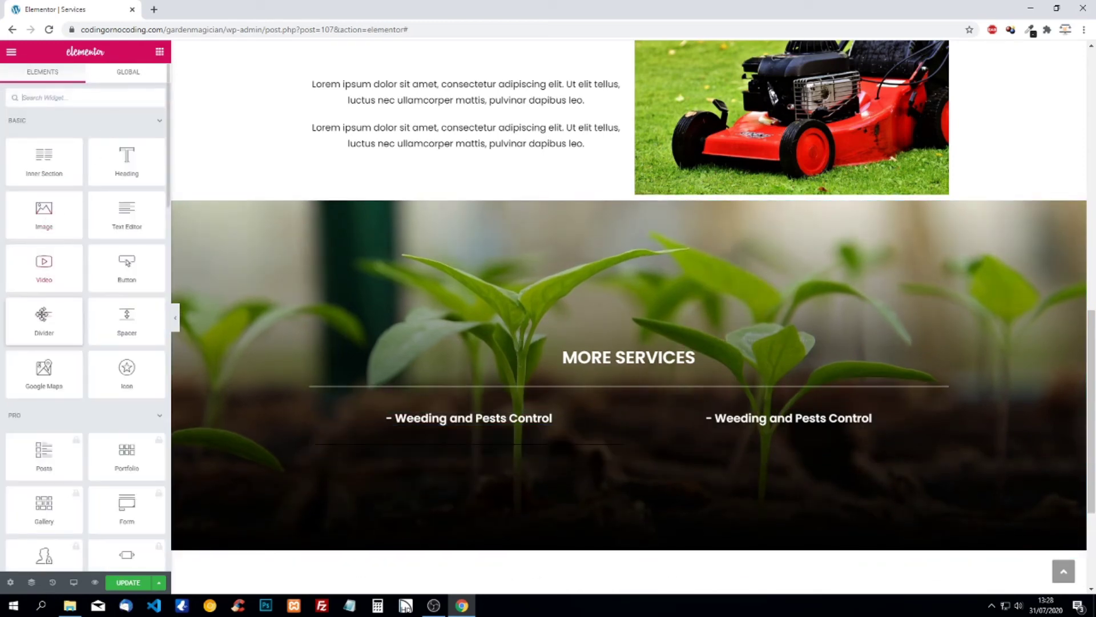
drag(42, 314, 731, 437)
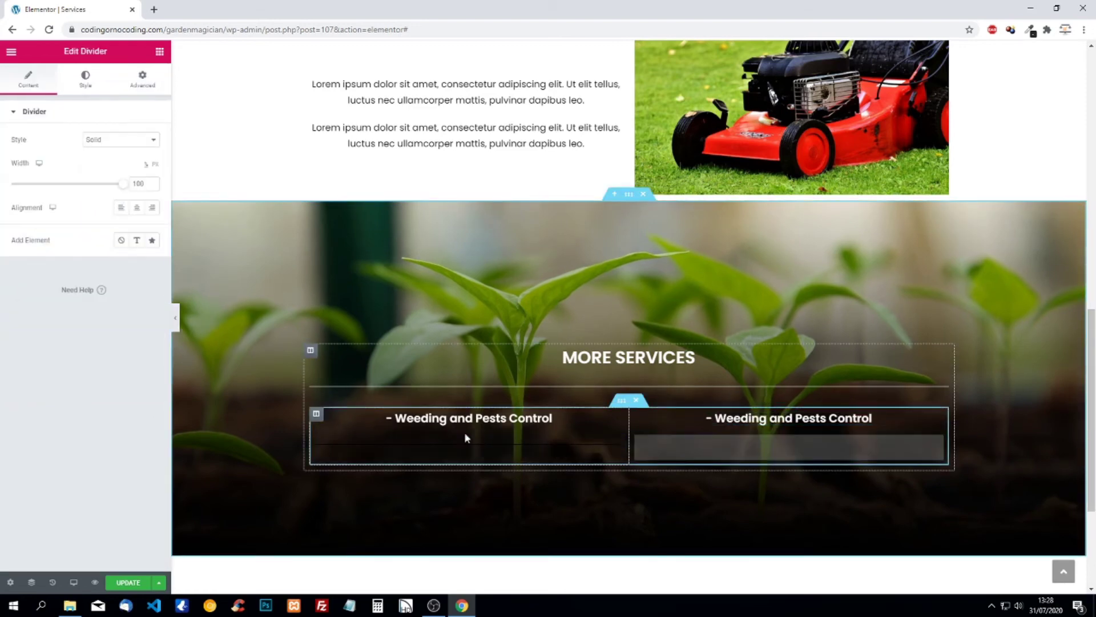
Step: Paste the copied service heading beneath the divider in both inner columns
right_click(387, 455)
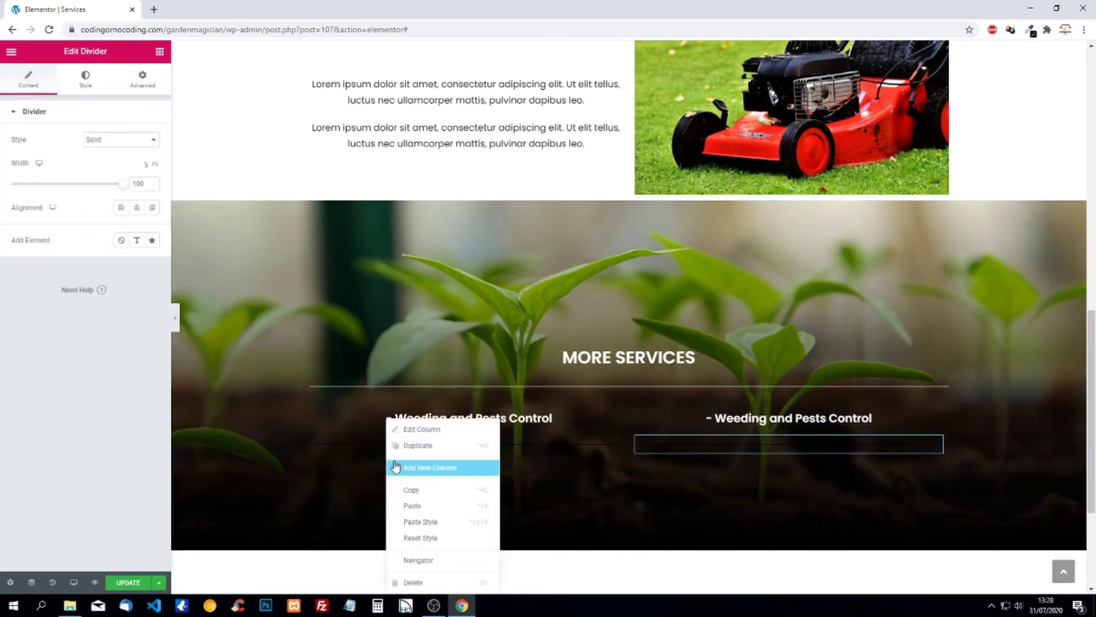
click(413, 506)
right_click(735, 468)
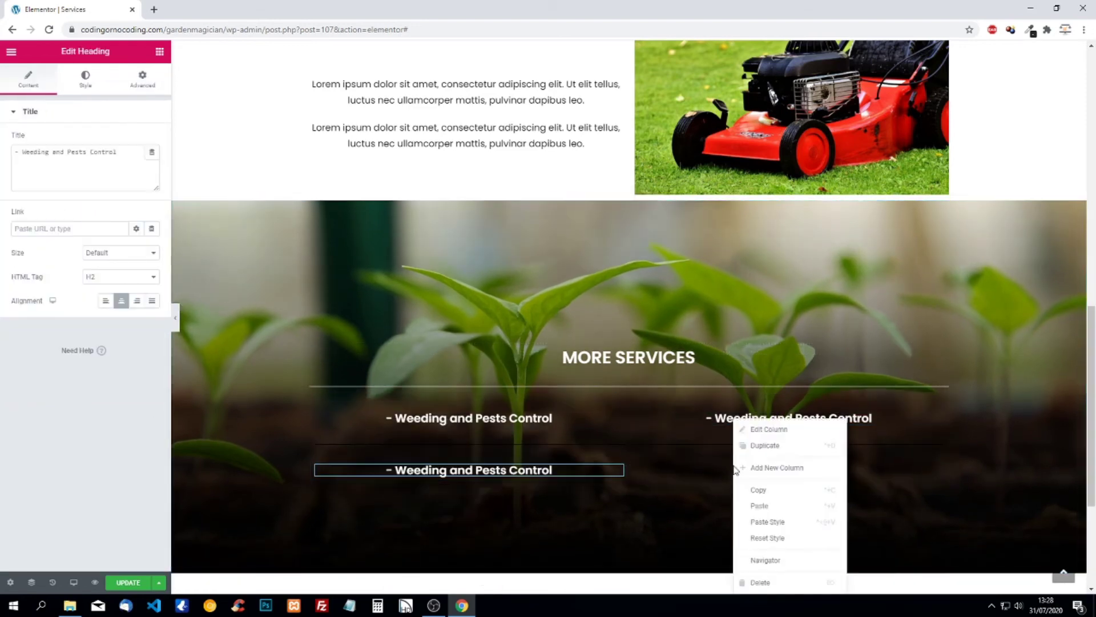
click(774, 508)
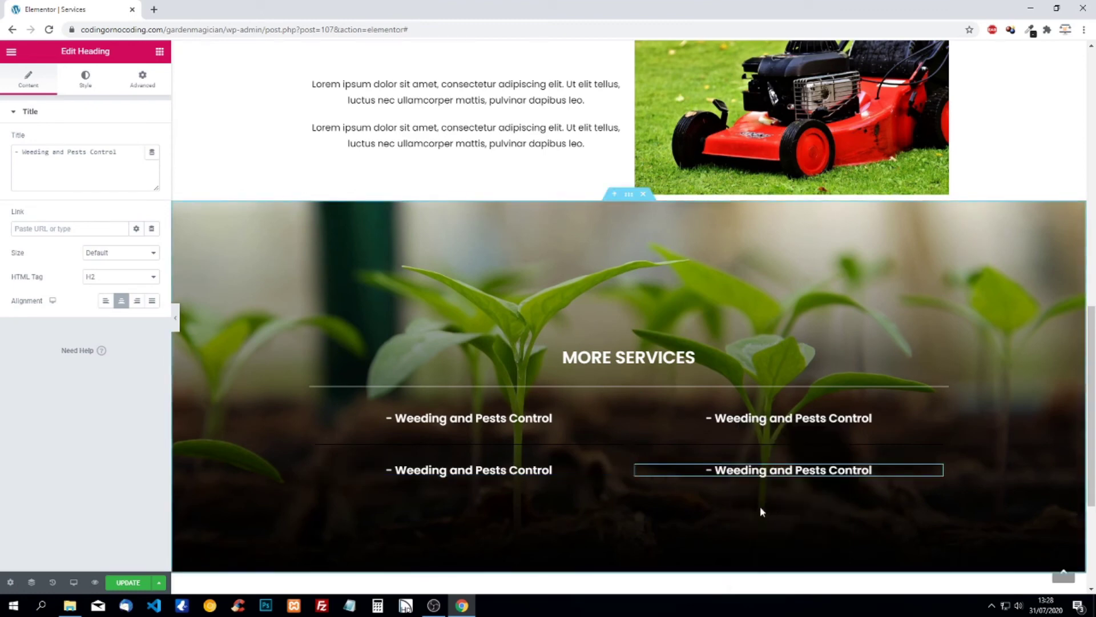
Step: Set the color of the divider in the first inner column to white (#FFFFFF)
click(473, 443)
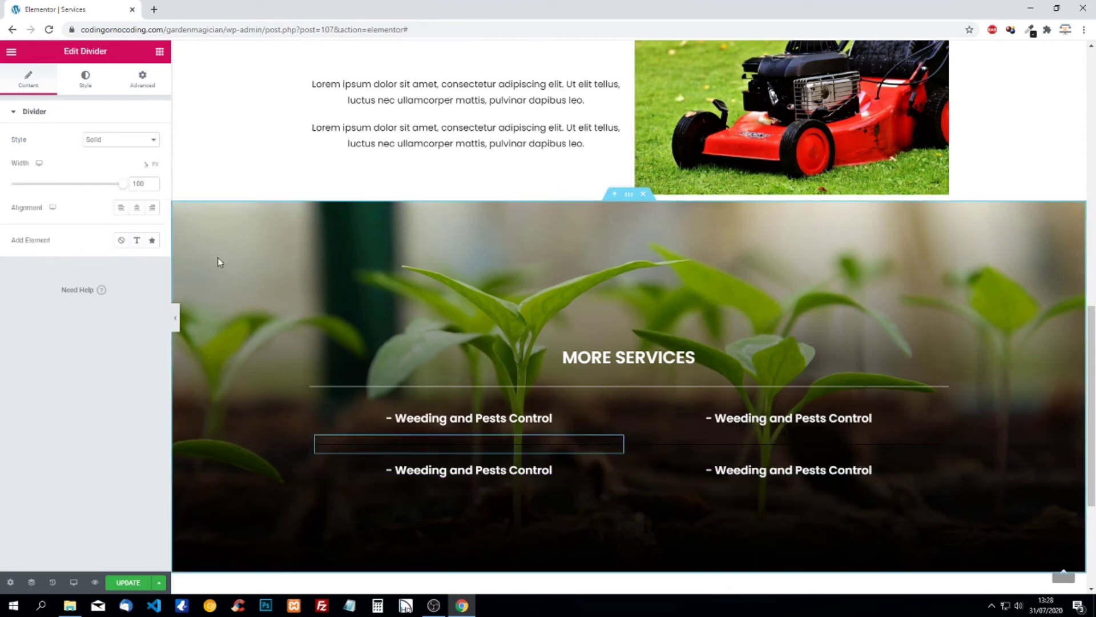
click(87, 80)
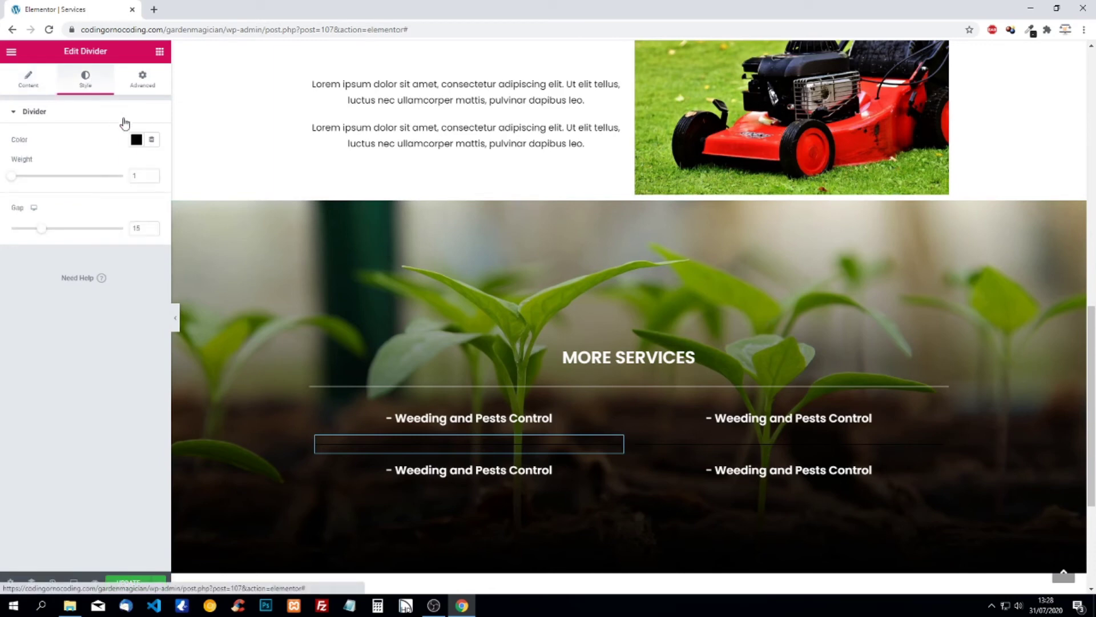
click(137, 139)
click(188, 166)
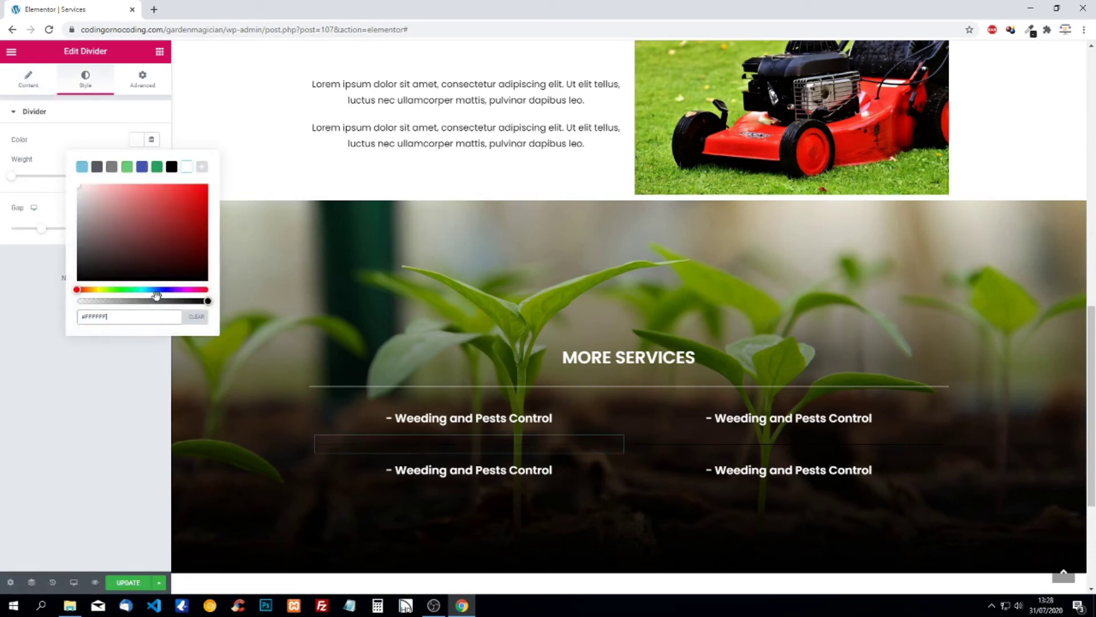
Step: Set the color of the divider in the second inner column to white
click(123, 388)
click(747, 439)
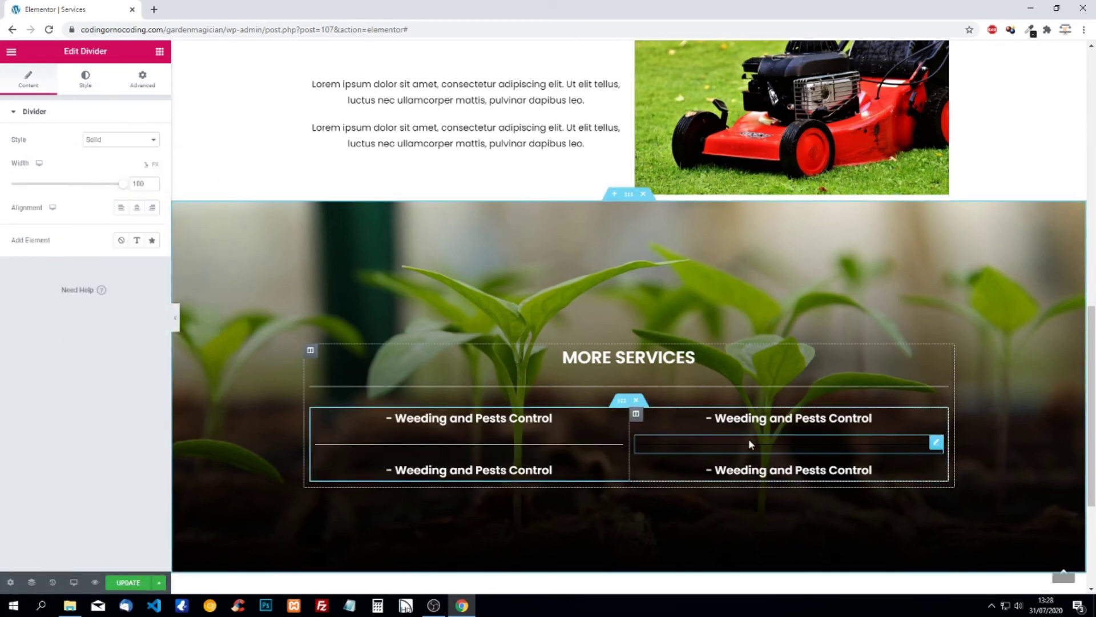
click(87, 80)
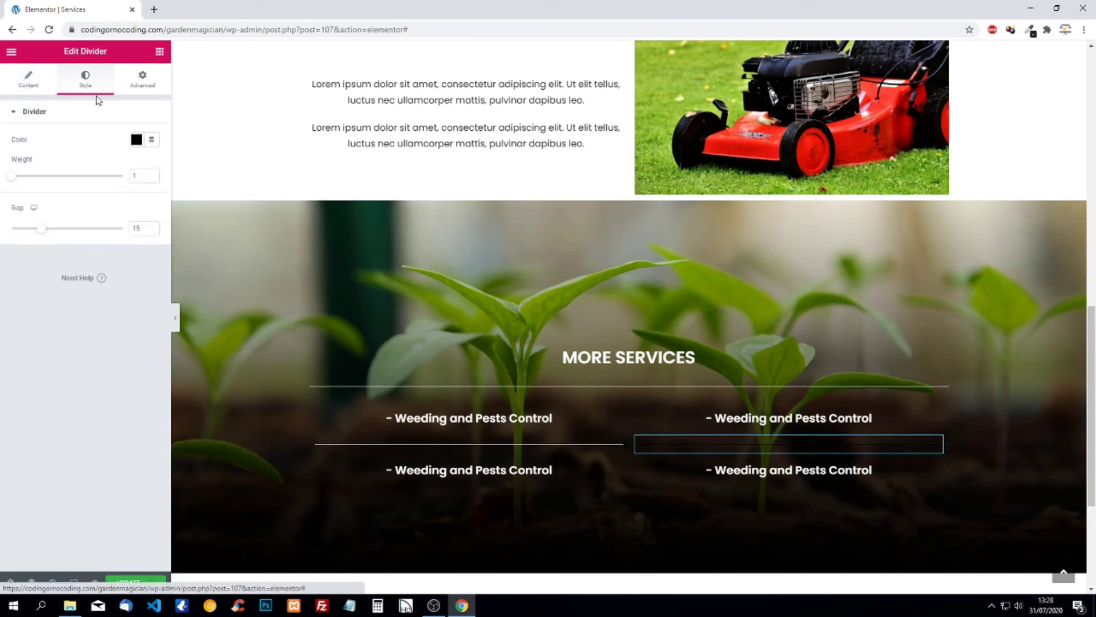
click(137, 140)
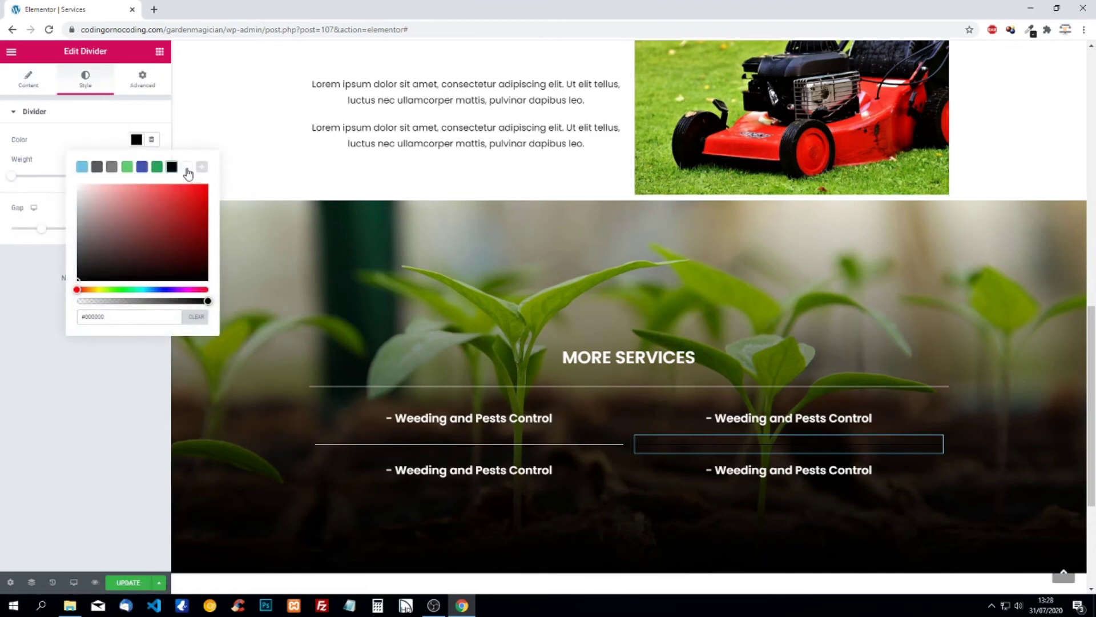
click(188, 166)
click(88, 371)
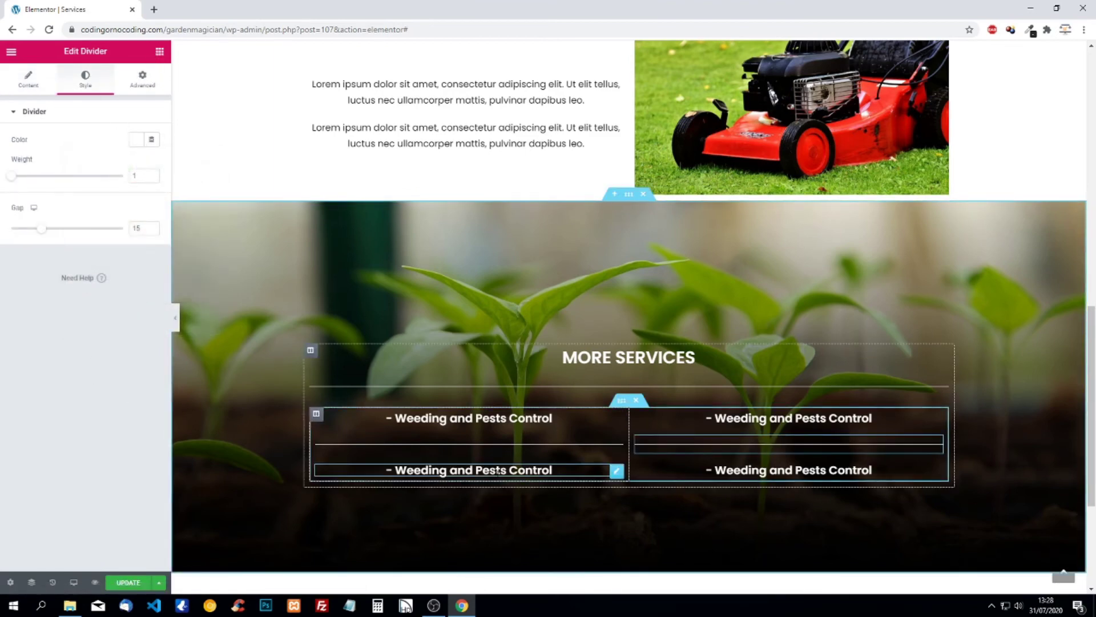
Step: Copy the white divider and paste it beneath the second service heading in both inner columns
right_click(672, 444)
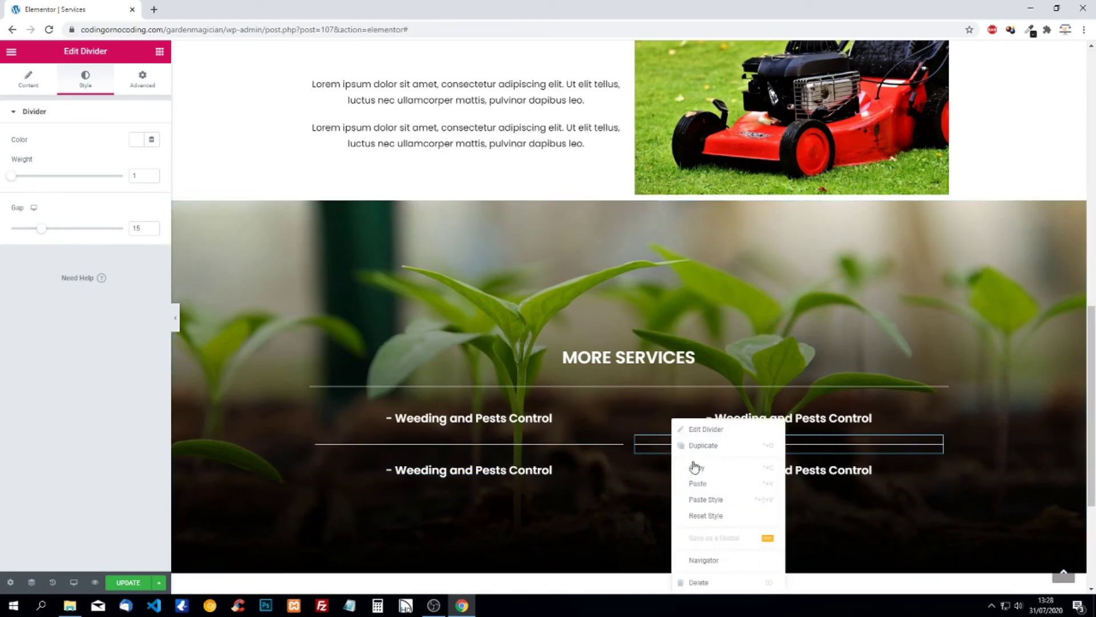
click(697, 464)
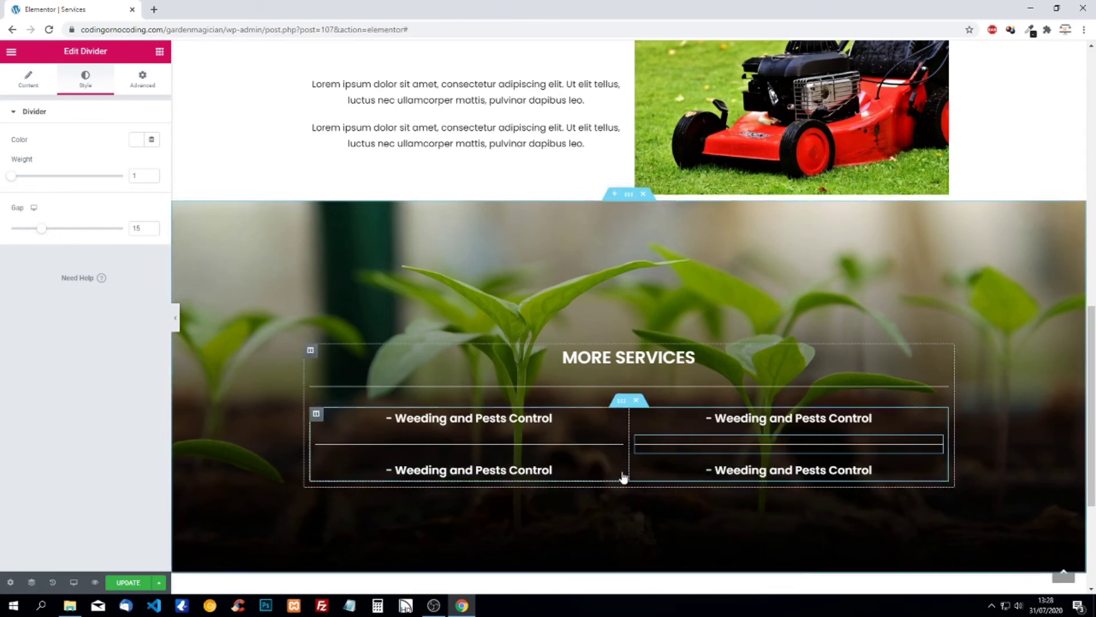
right_click(502, 481)
click(522, 506)
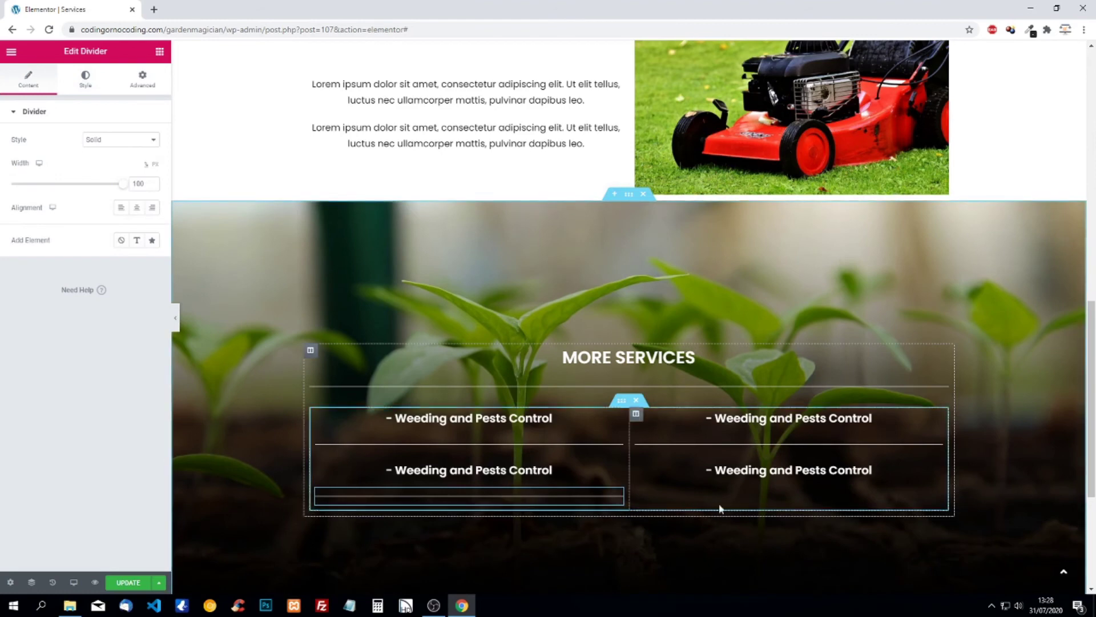
right_click(737, 489)
click(759, 507)
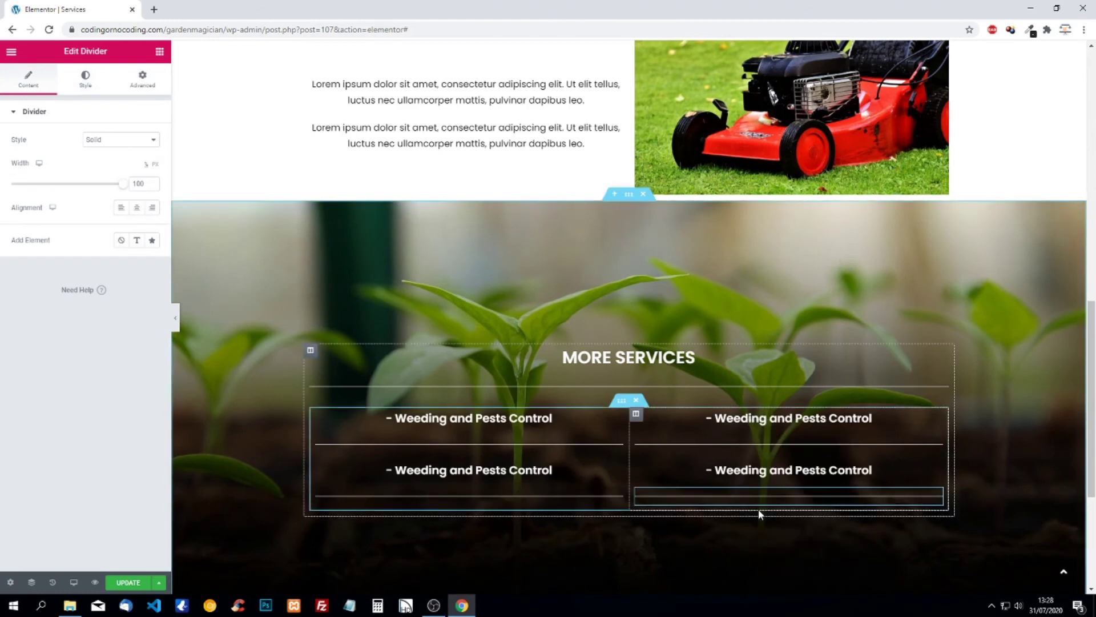
Step: Copy the Weeding and Pests Control heading and paste it below the lower divider in both inner columns
right_click(937, 474)
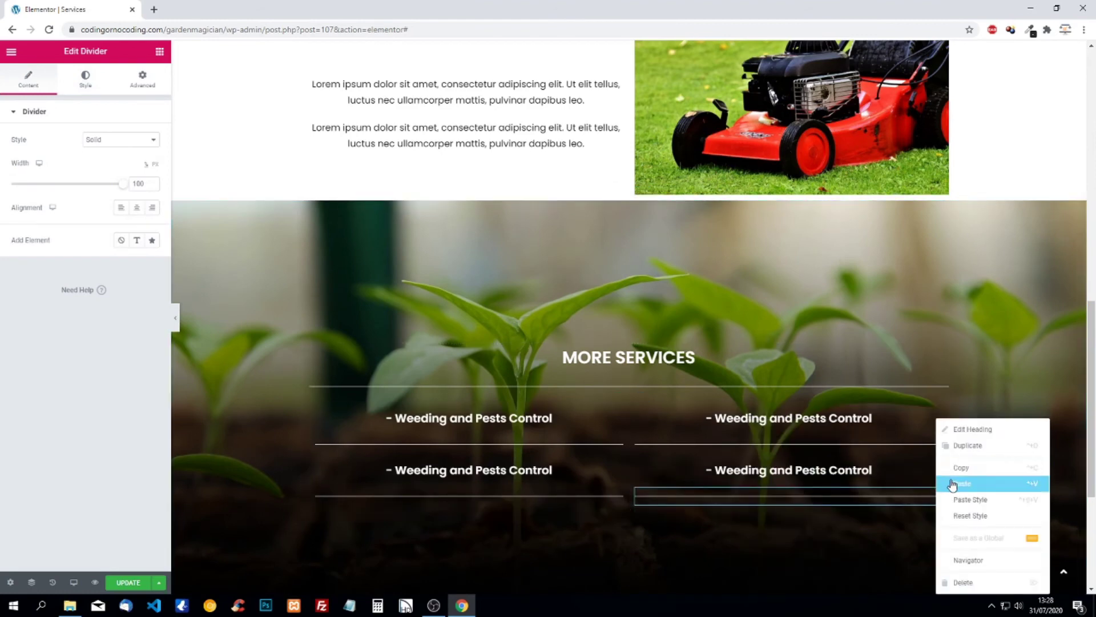
click(962, 477)
right_click(762, 507)
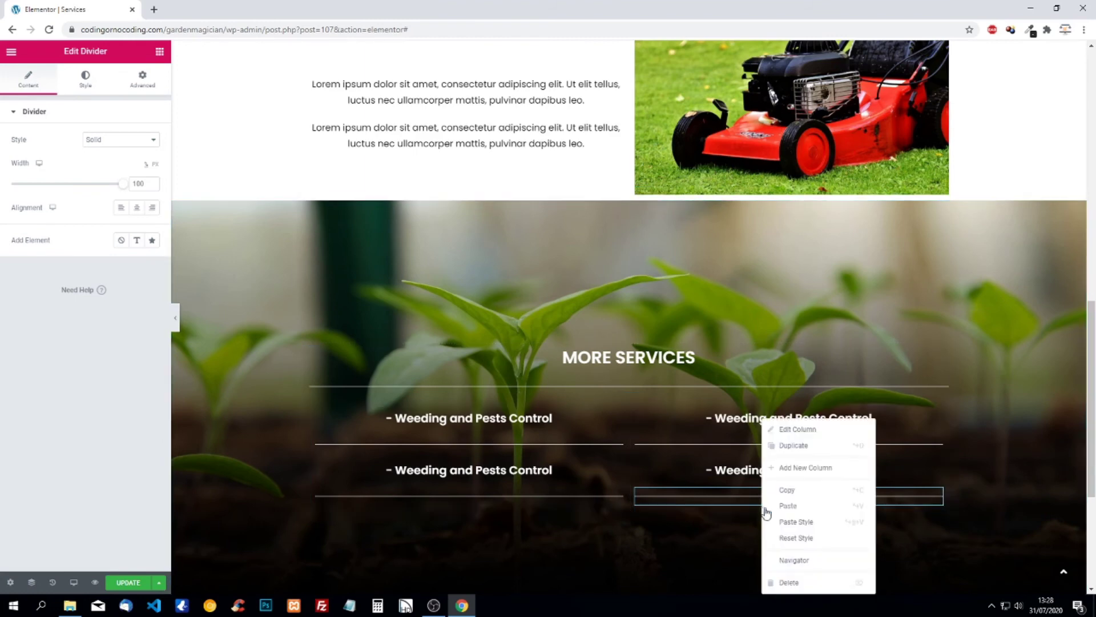
click(779, 506)
right_click(508, 509)
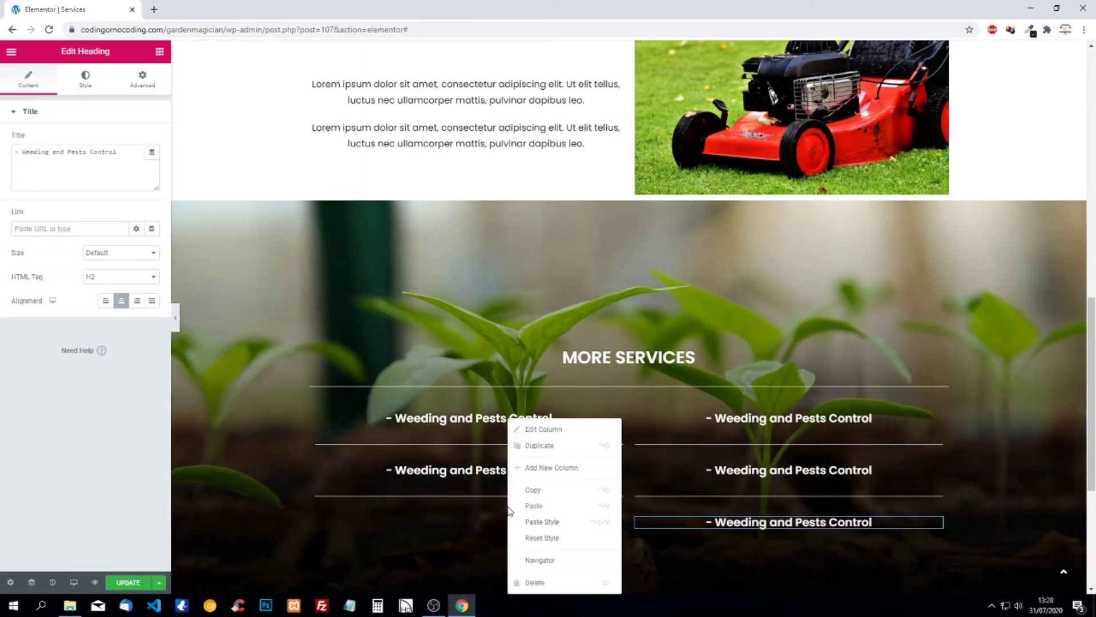
click(540, 507)
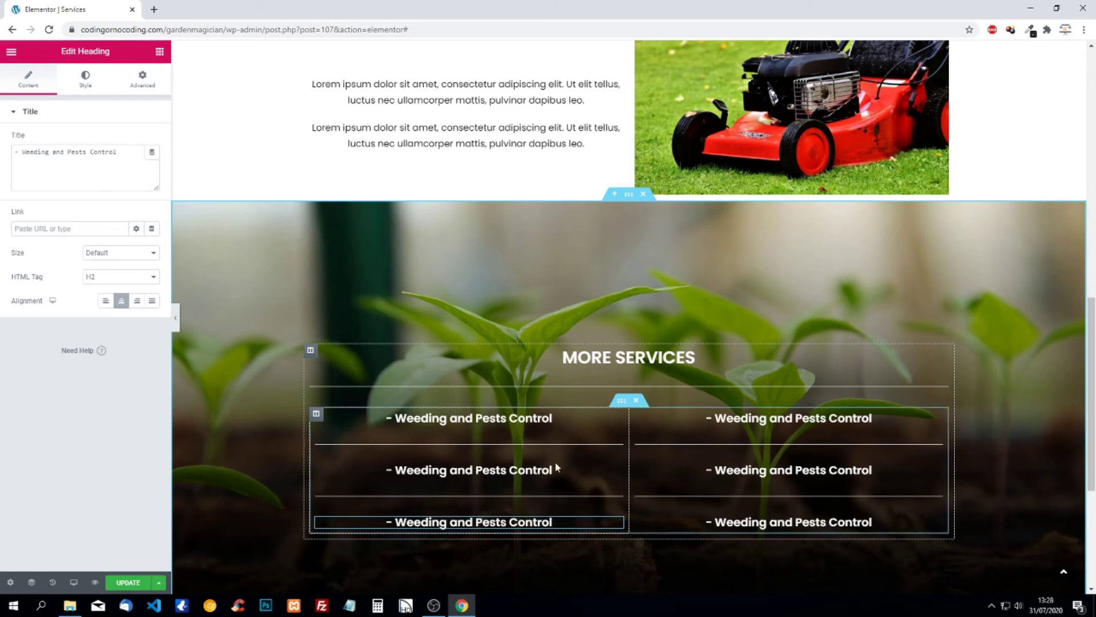
Step: Change the first heading in the second inner column to "- Pruning Trees"
click(871, 418)
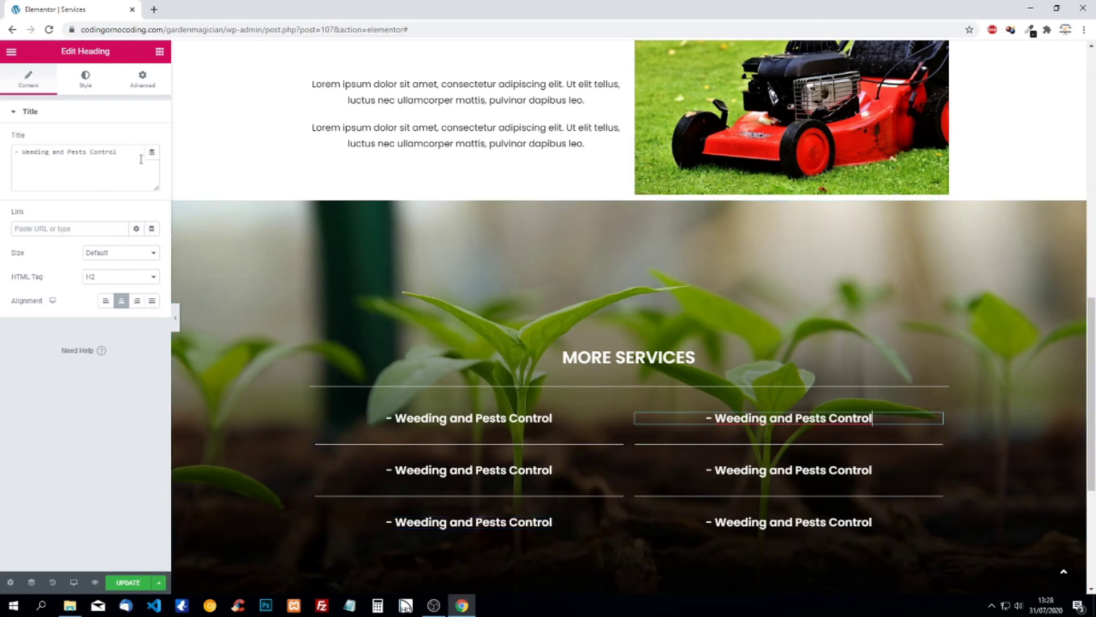
drag(116, 152, 36, 152)
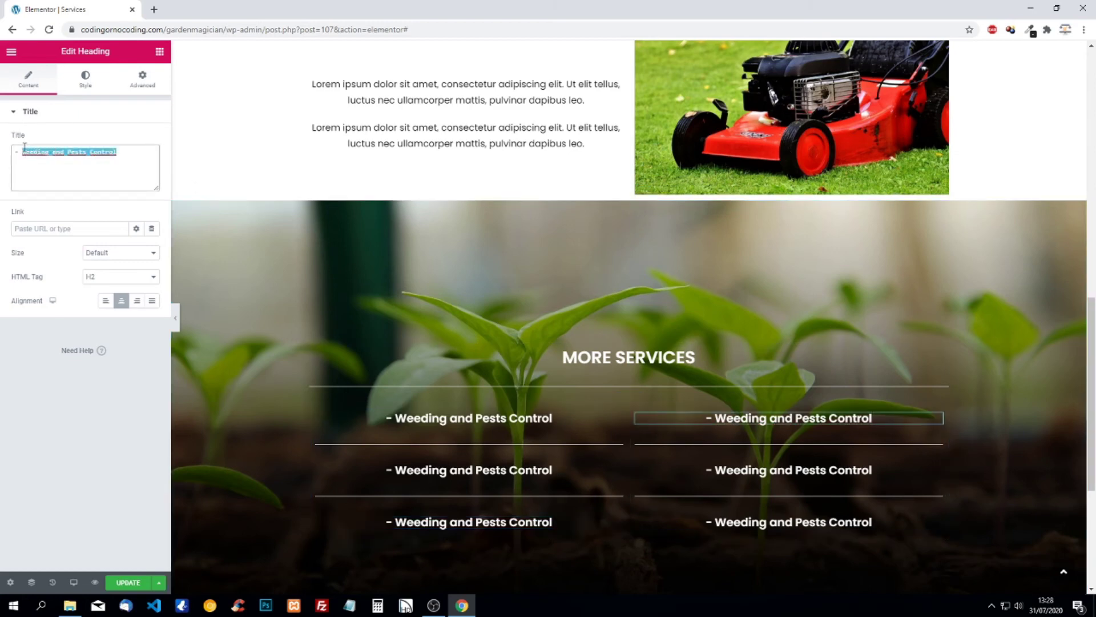
text(P)
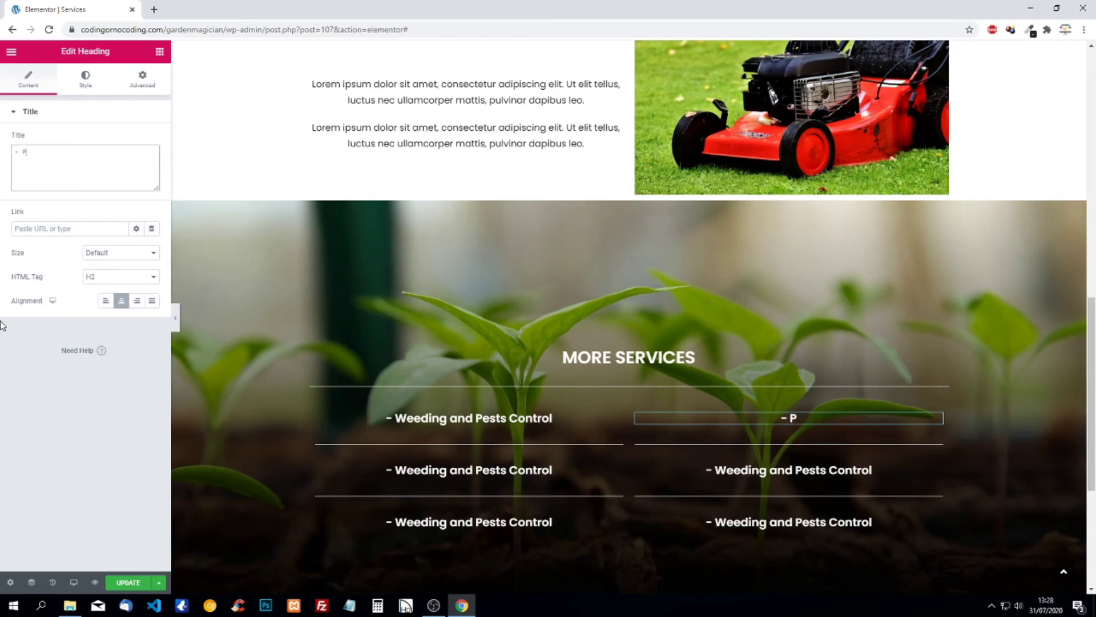
text(runing Trees)
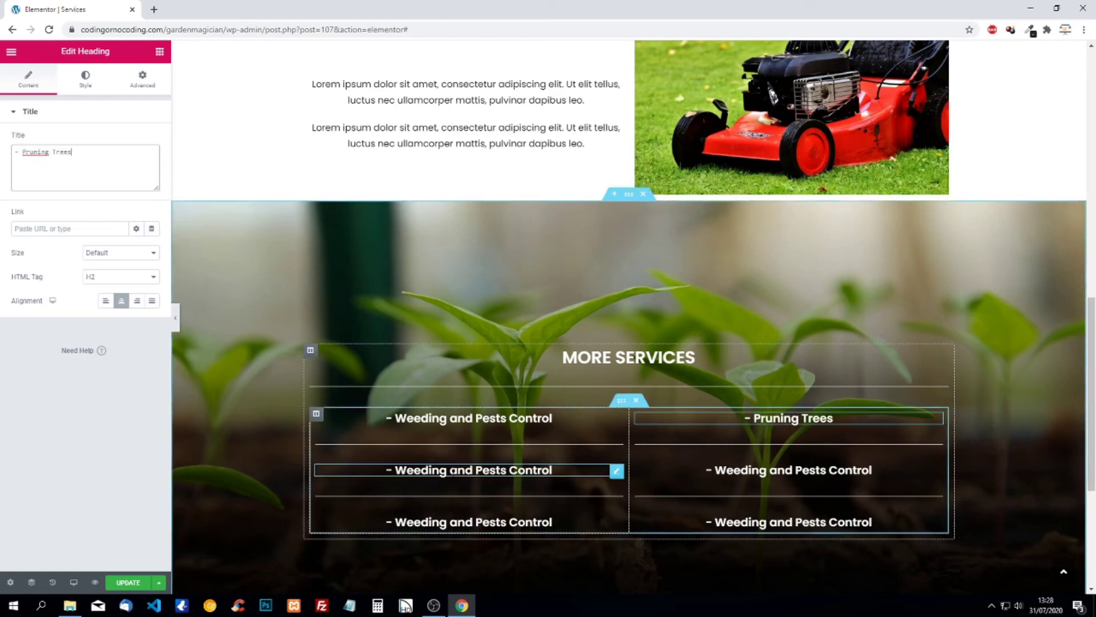
Step: Change the second and third headings in the first inner column to "- Watering" and "- Lawncare"
click(514, 470)
drag(118, 152, 21, 158)
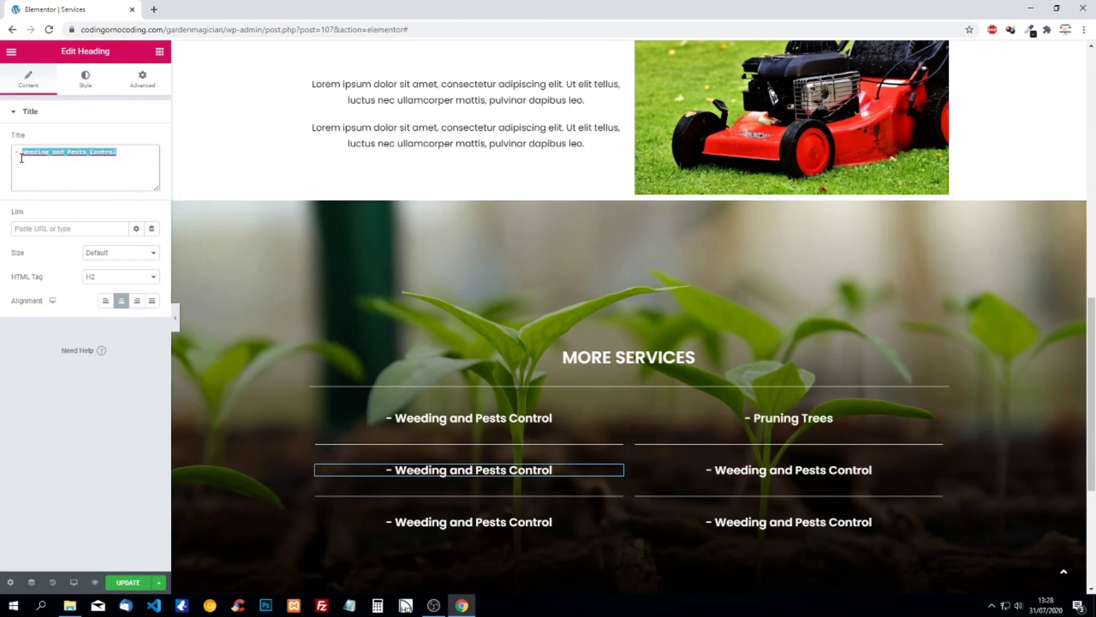
text(Watering)
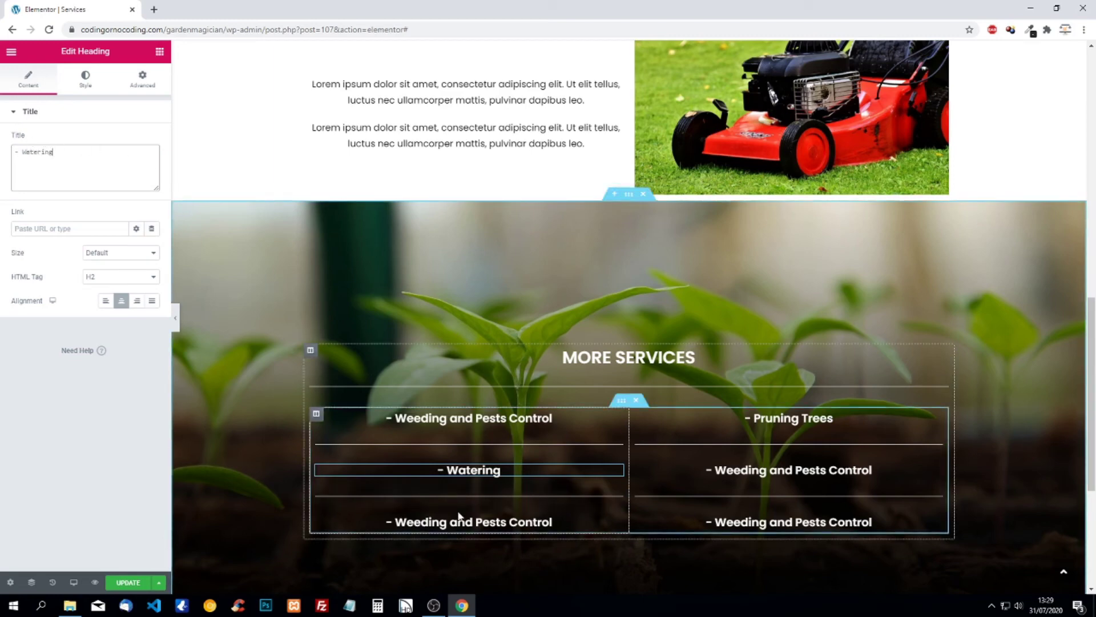
click(526, 521)
drag(118, 151, 29, 153)
text(L)
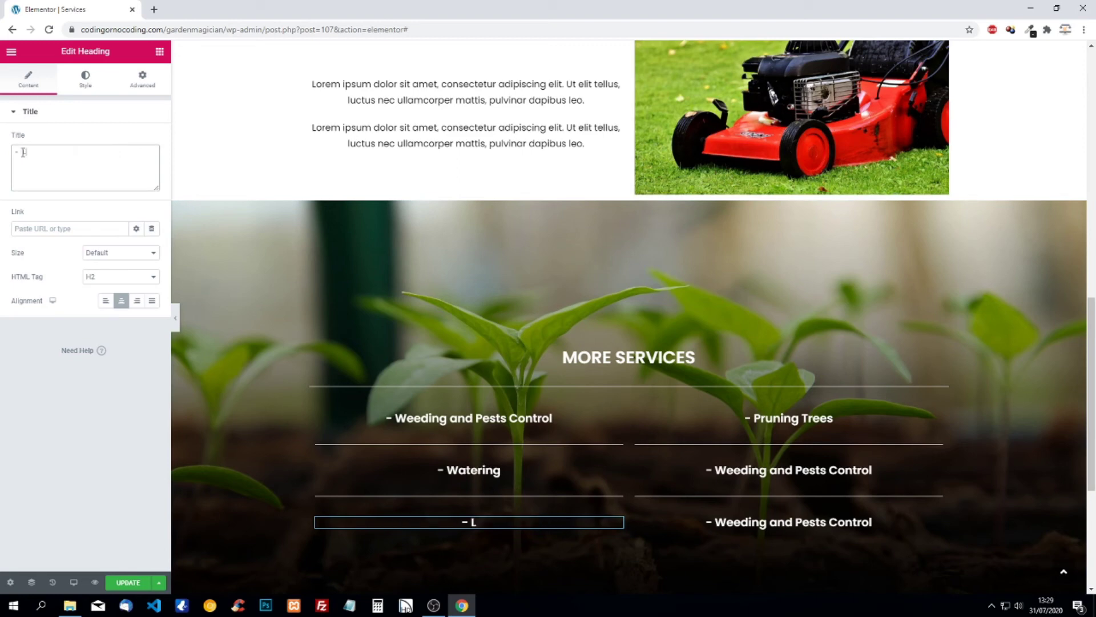
text(awncare)
Step: Change the second and third headings in the second inner column to "- Nurturing soil" and "- Indoor gardens"
click(778, 469)
drag(123, 152, 25, 150)
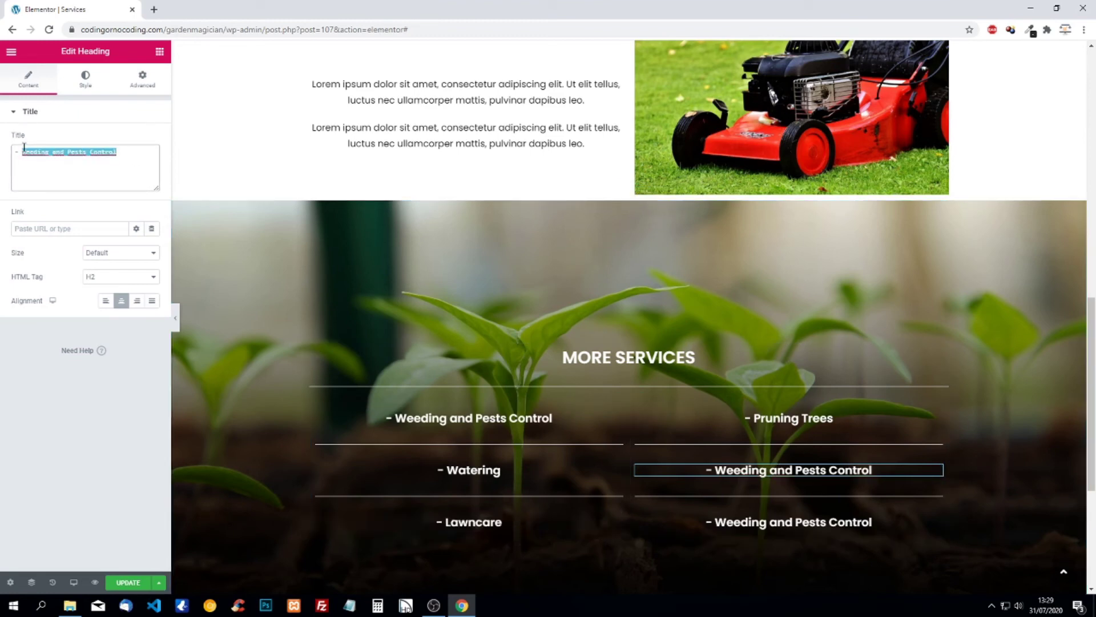
text(Nurturing)
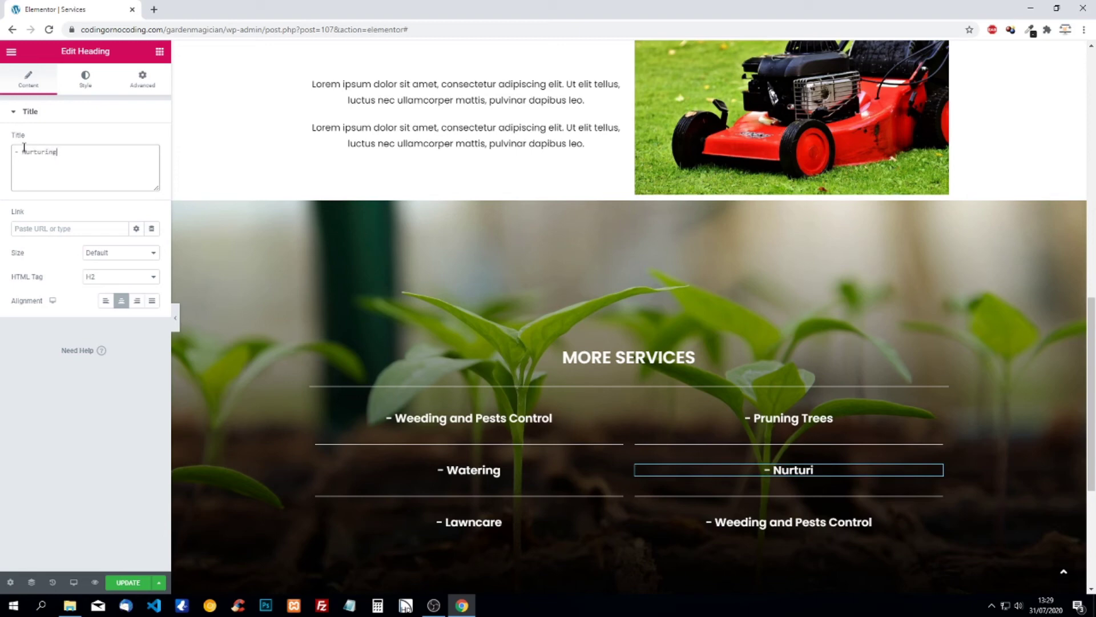
text( soil)
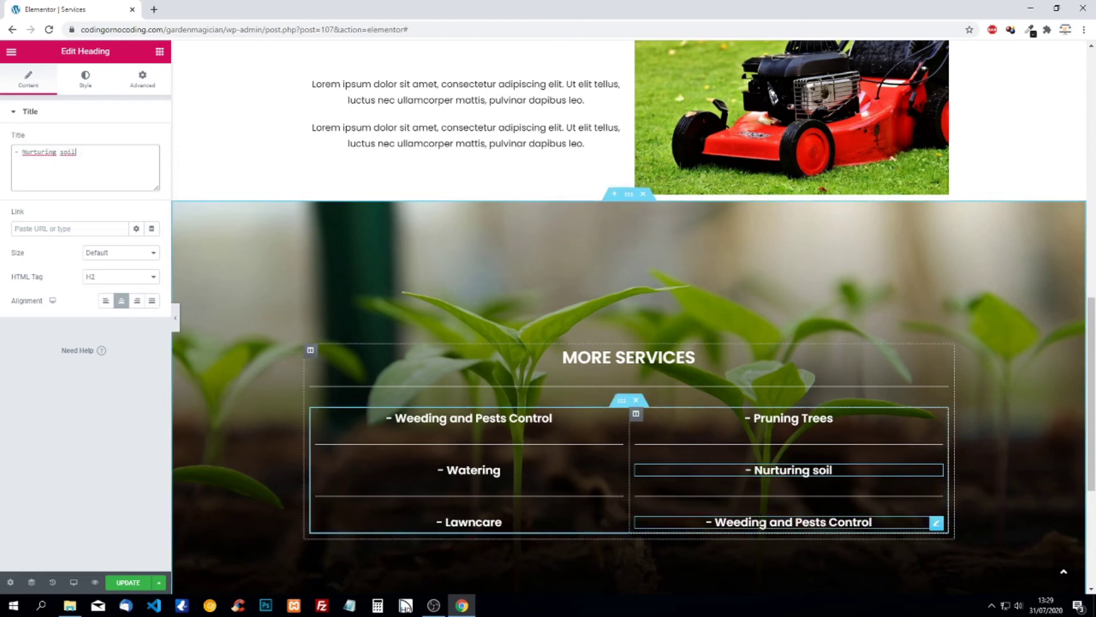
click(762, 524)
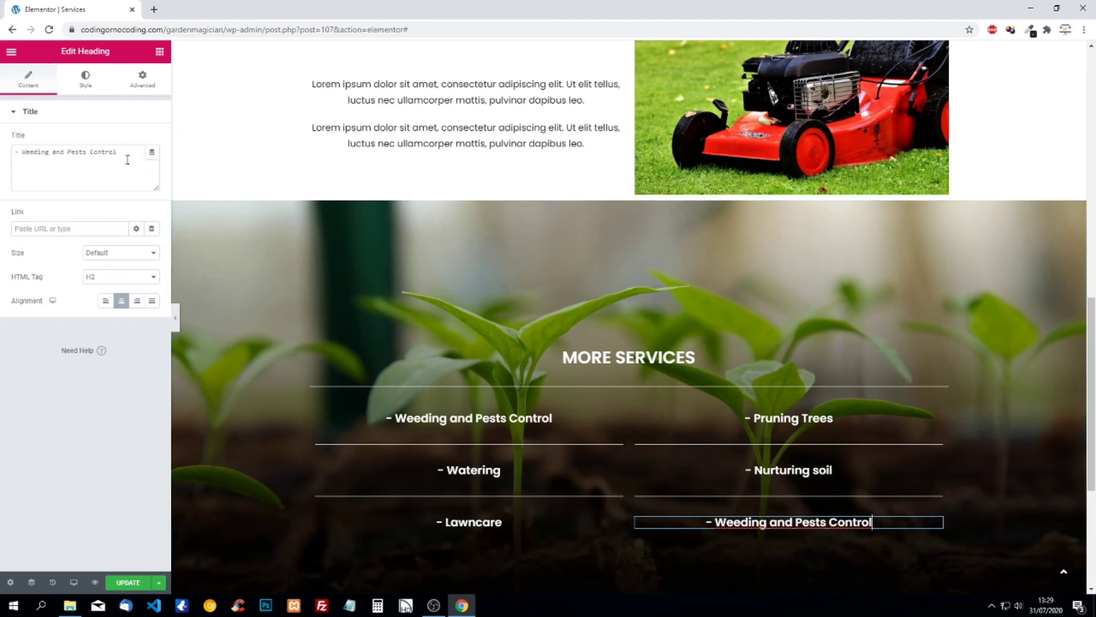
drag(117, 152, 49, 148)
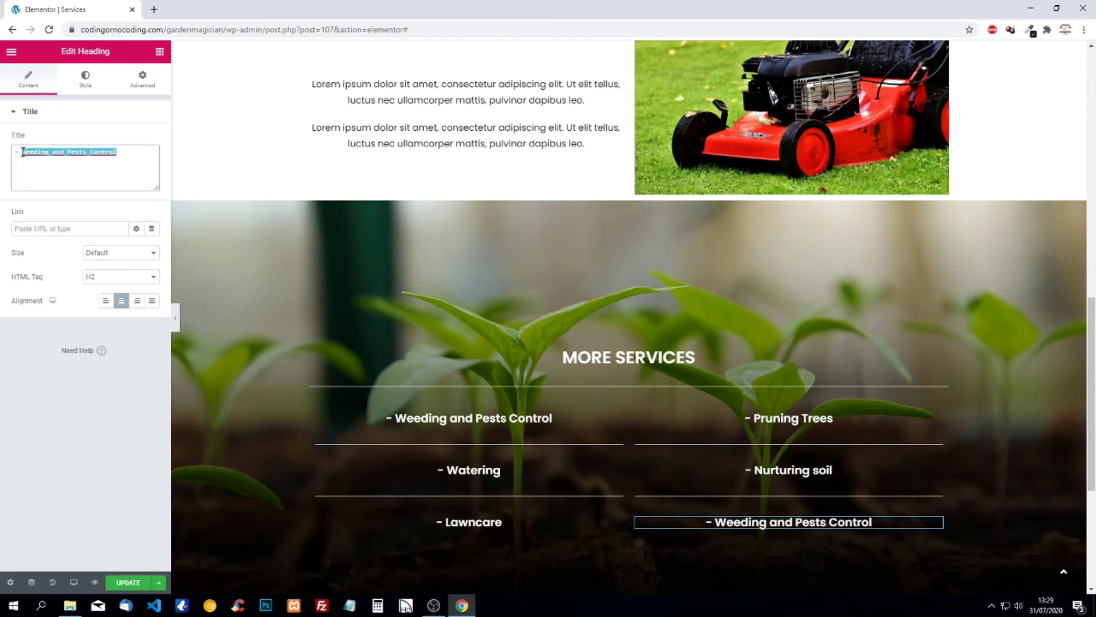
text(Indoor )
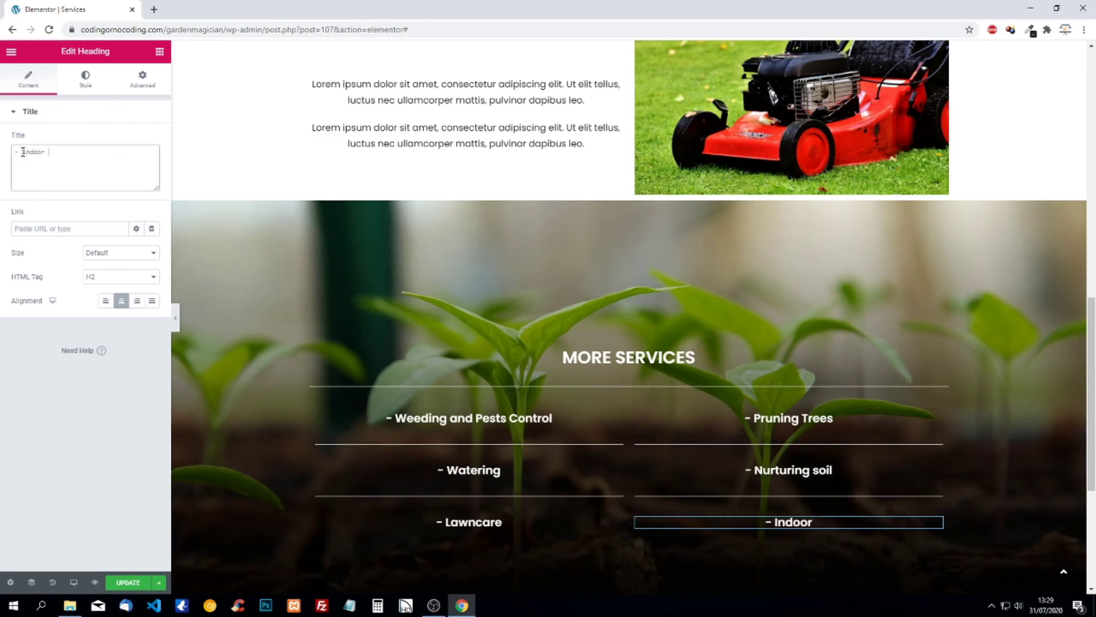
text(gardens)
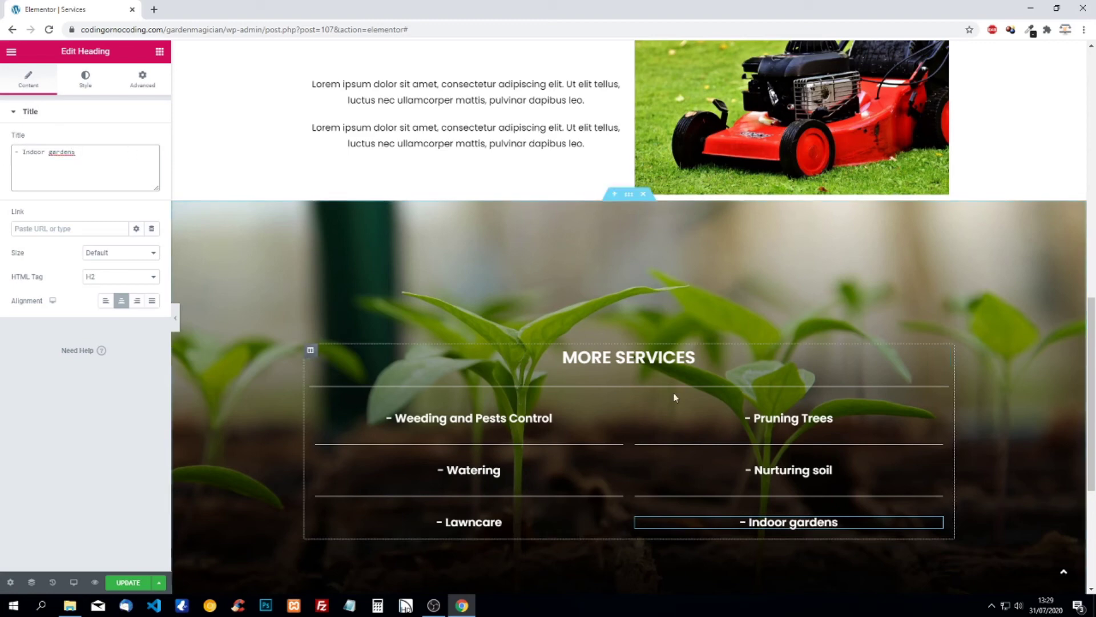
Step: Capitalize the second words of the last two headings in the second column, making them "- Nurturing Soil" and "- Indoor Gardens"
click(831, 470)
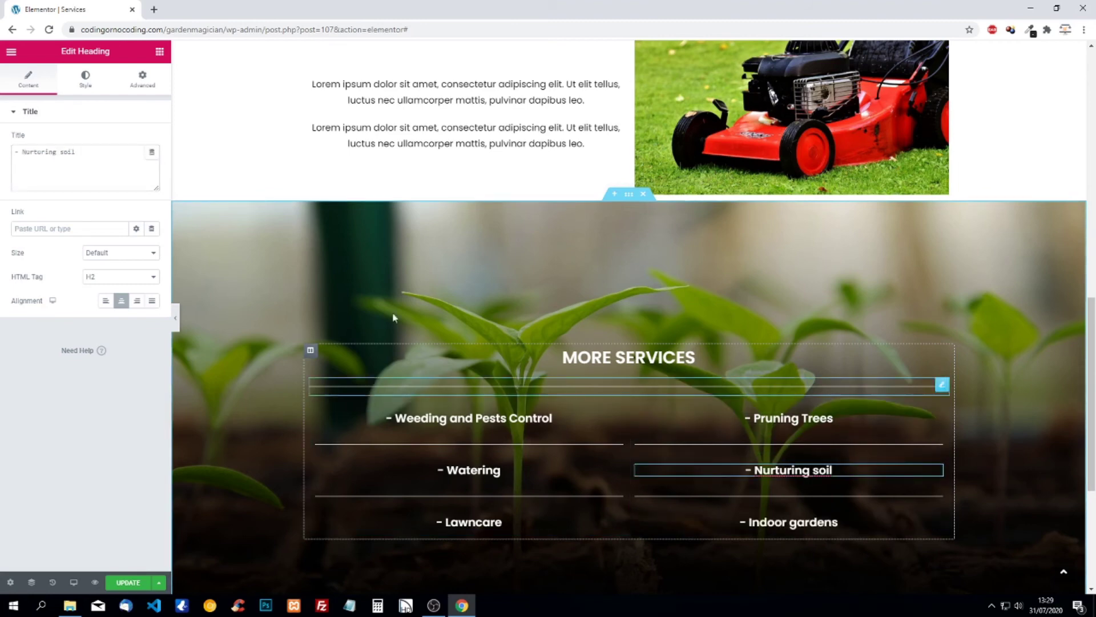
click(62, 151)
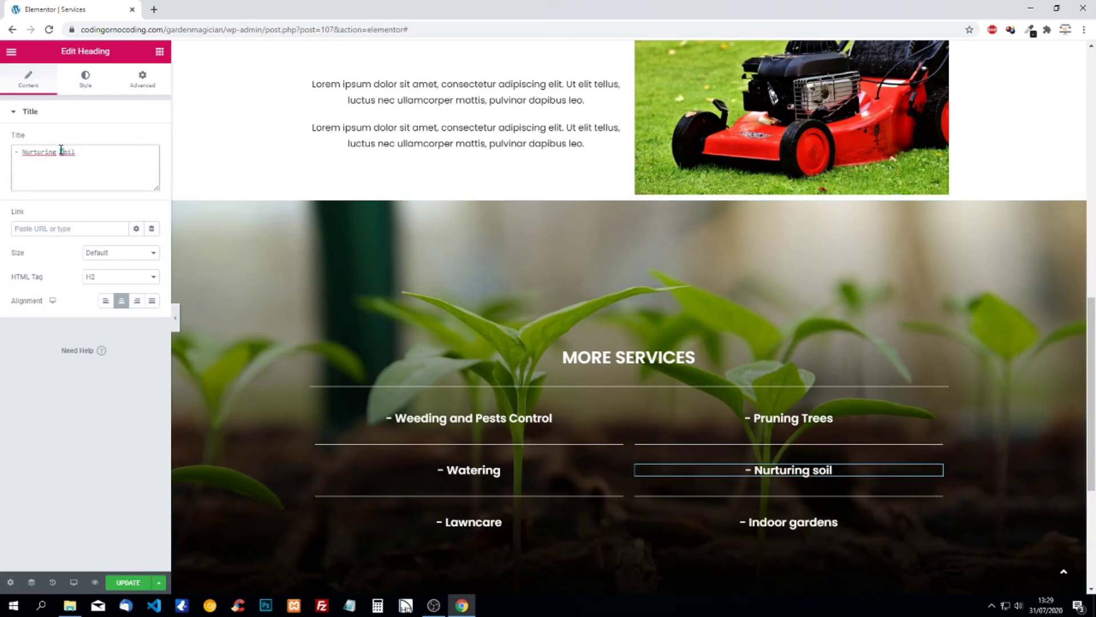
key(Delete)
text(S)
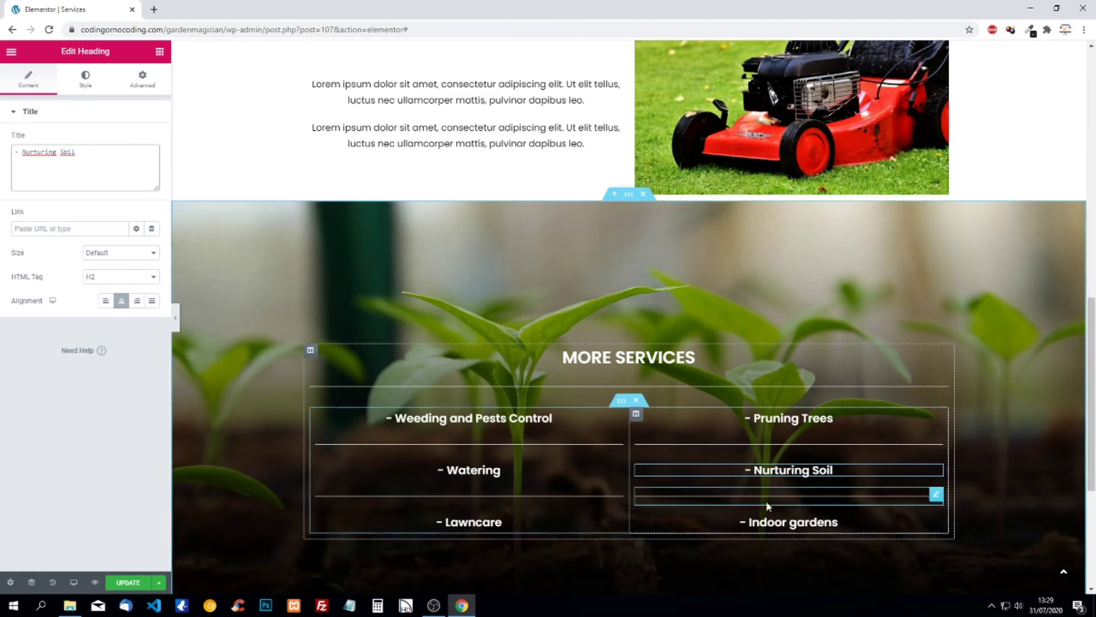
click(799, 522)
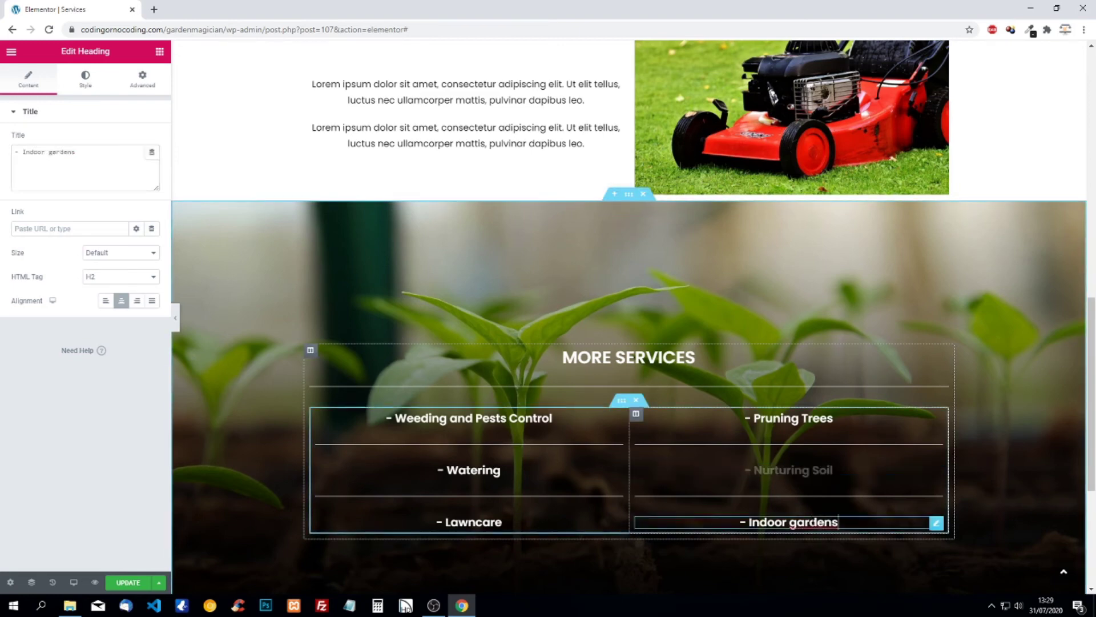
click(792, 521)
key(Delete)
text(G)
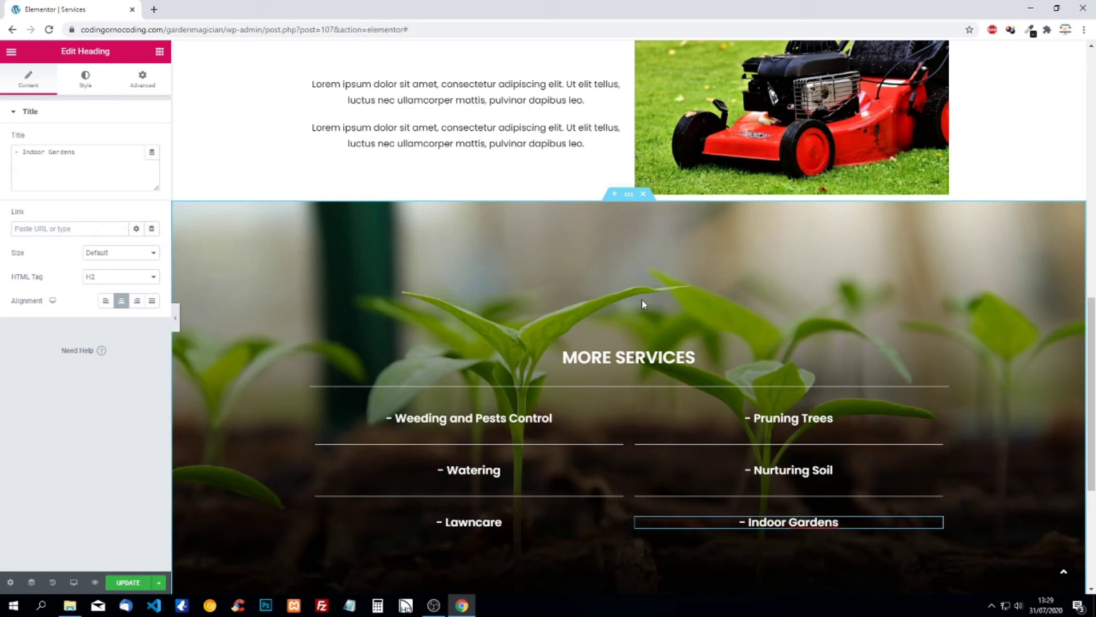
Step: Review the Services page layout from the header banner down to the More Services section
scroll(645, 297, up, 12)
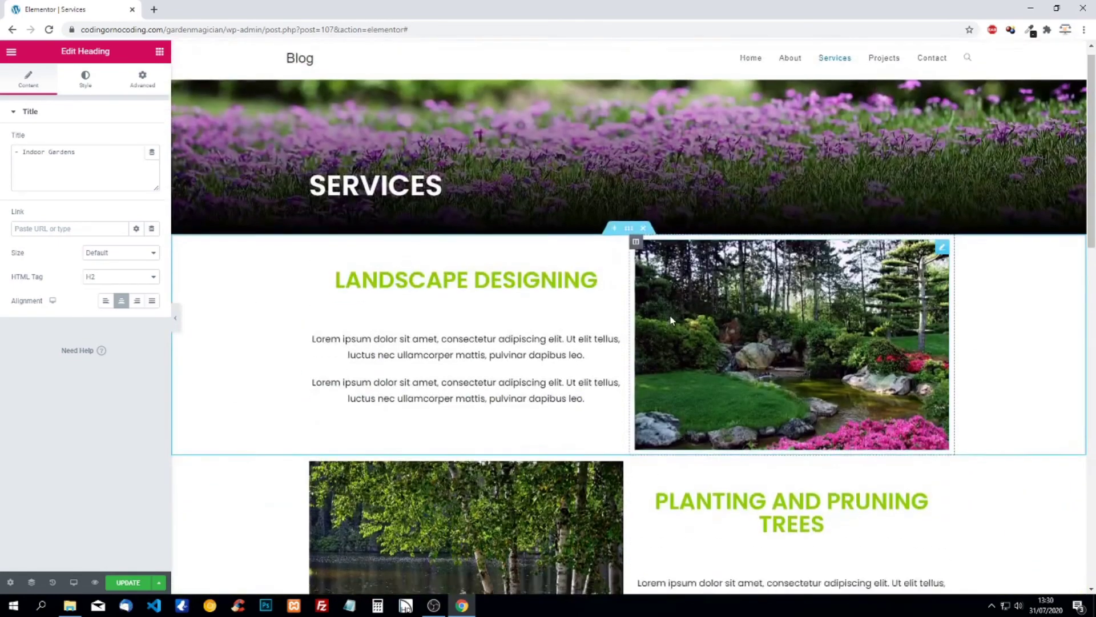
scroll(671, 320, down, 12)
scroll(674, 317, up, 3)
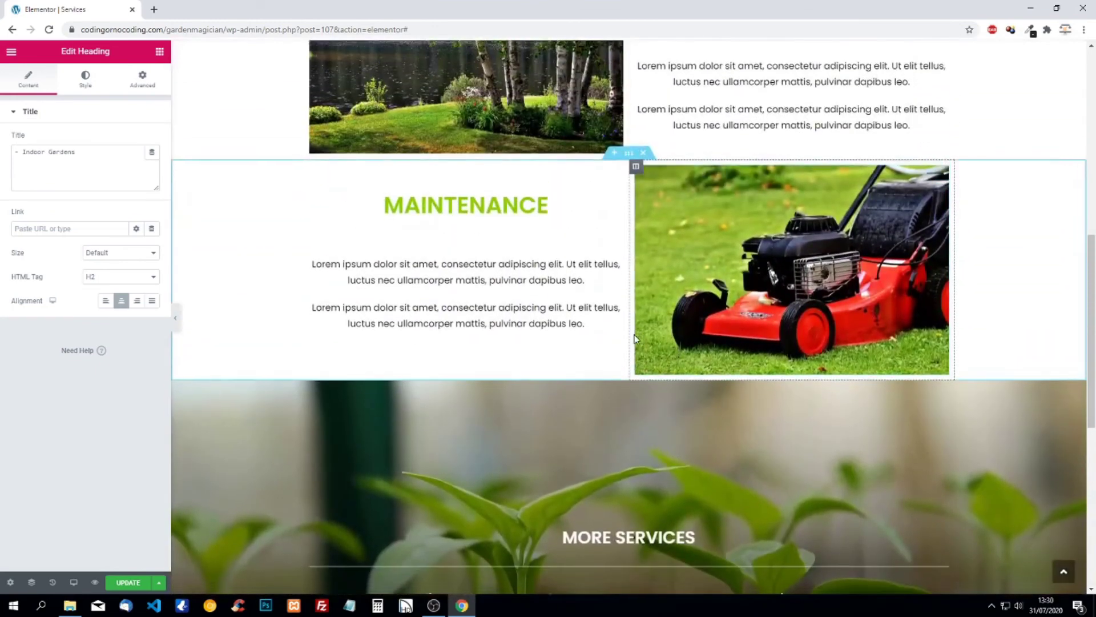
scroll(634, 338, down, 5)
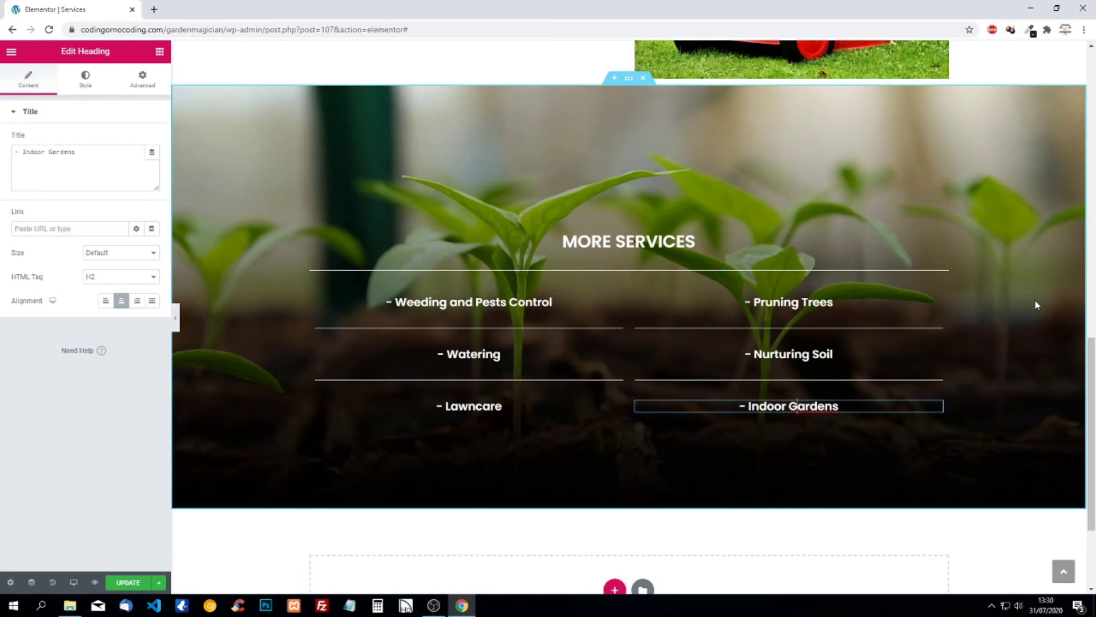
scroll(1036, 301, up, 6)
scroll(1031, 320, up, 6)
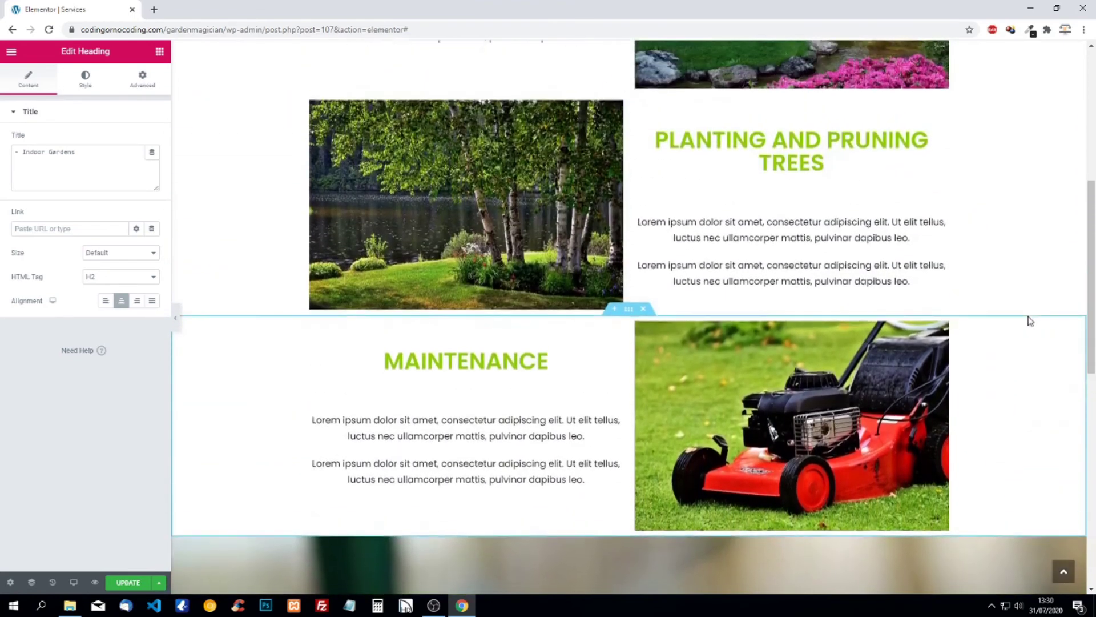
Step: Save the changes to the Services page and exit the Elementor editor to the WordPress Pages list
scroll(1030, 321, up, 3)
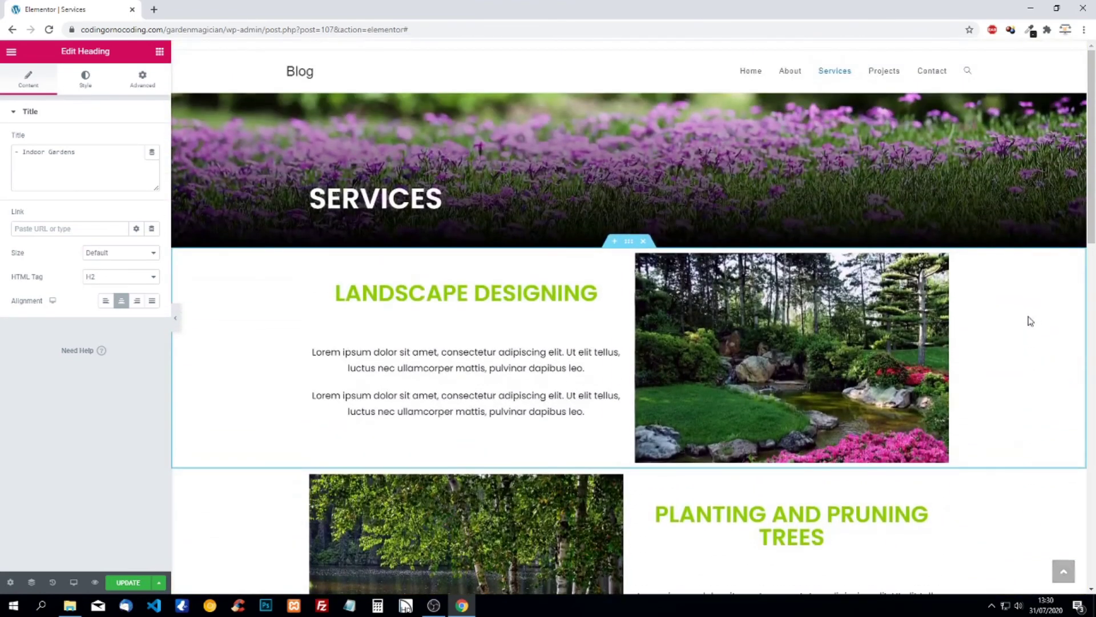
click(132, 583)
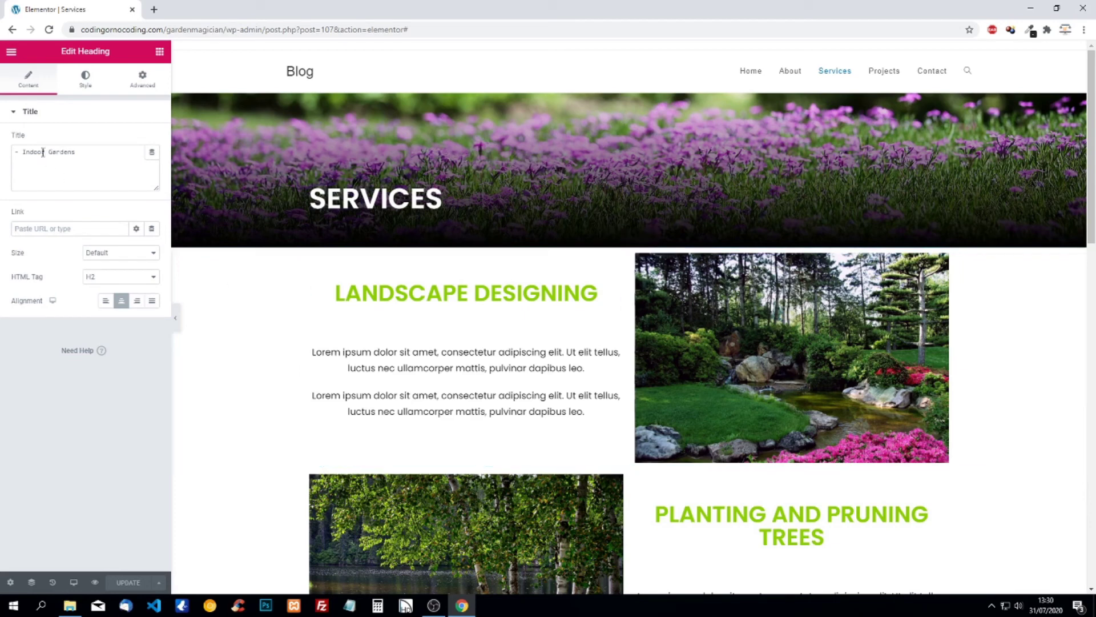
click(11, 56)
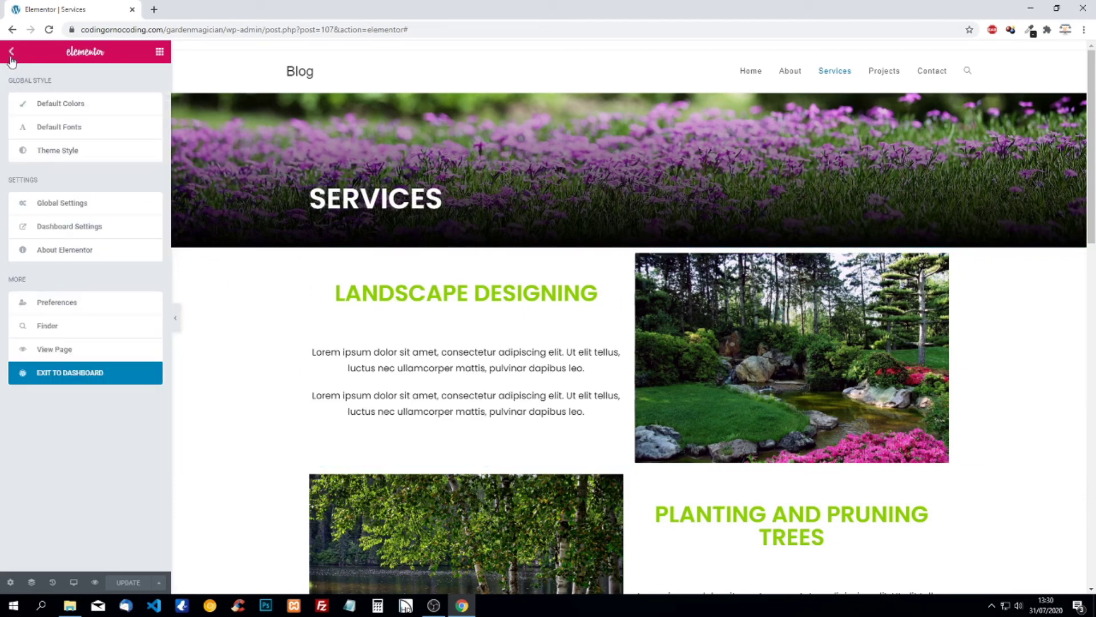
click(51, 373)
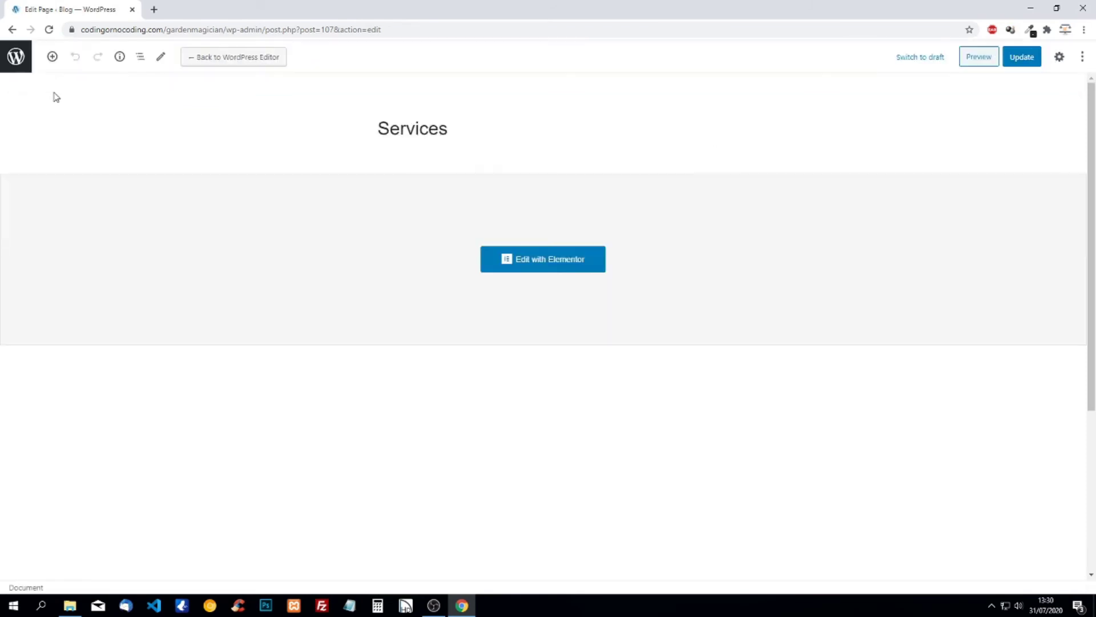
click(16, 56)
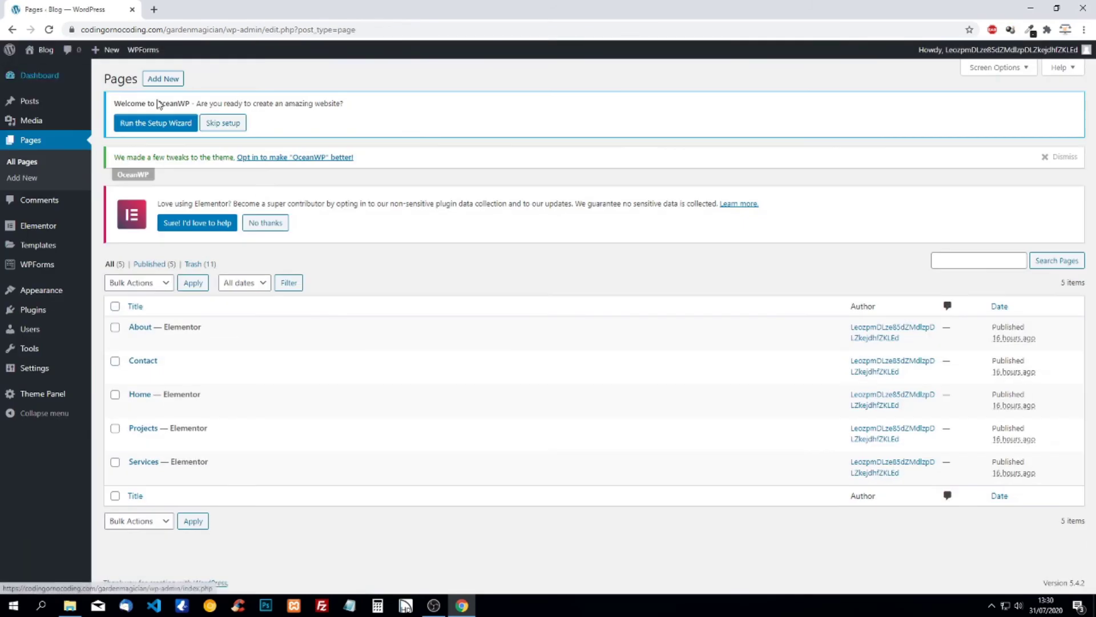
Step: Convert the Contact page to an Elementor page by opening it in the editor, and return to the Pages list
click(135, 374)
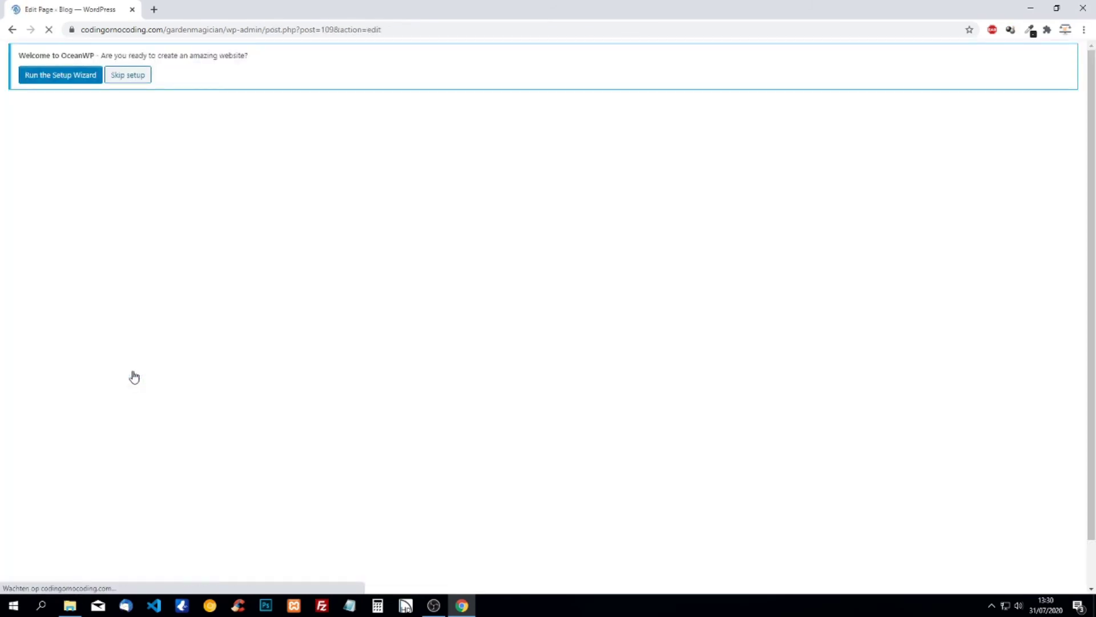
click(244, 57)
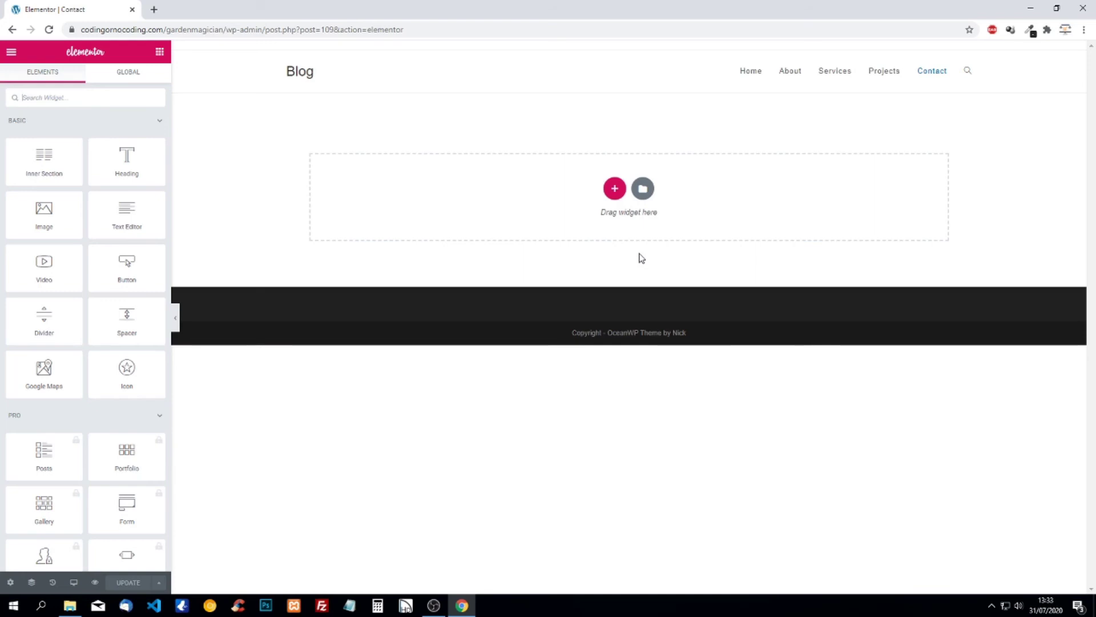
click(11, 52)
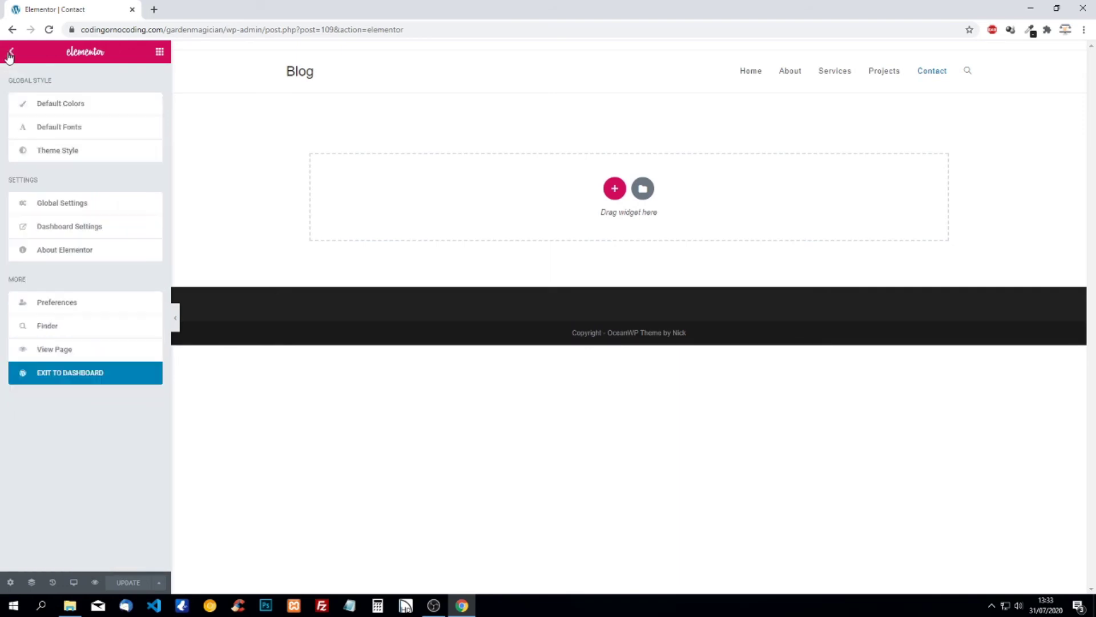
click(46, 375)
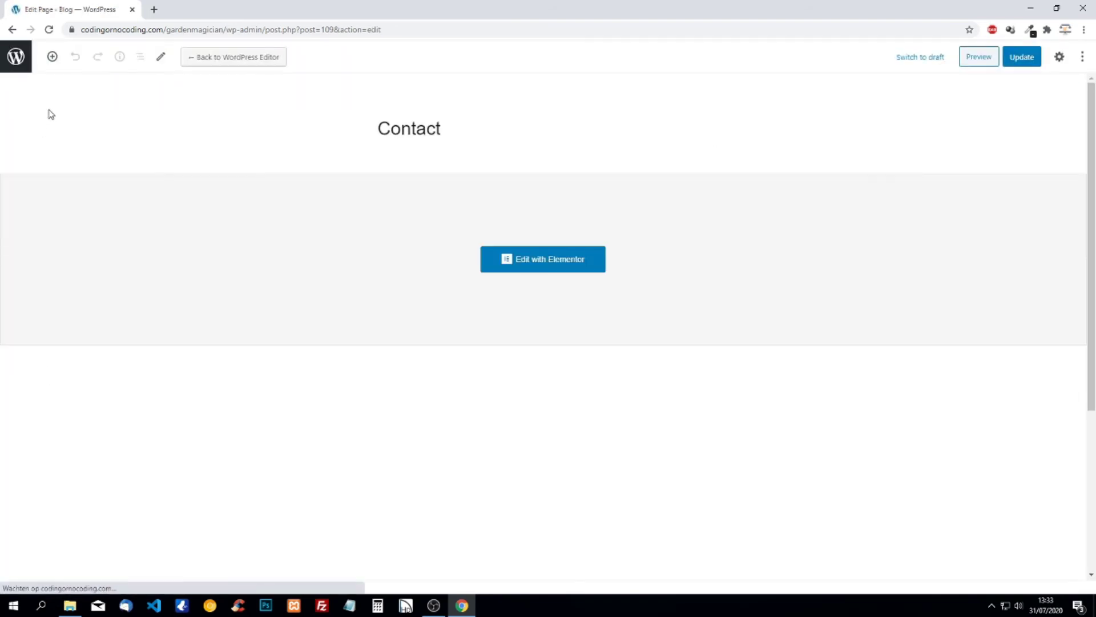
click(18, 64)
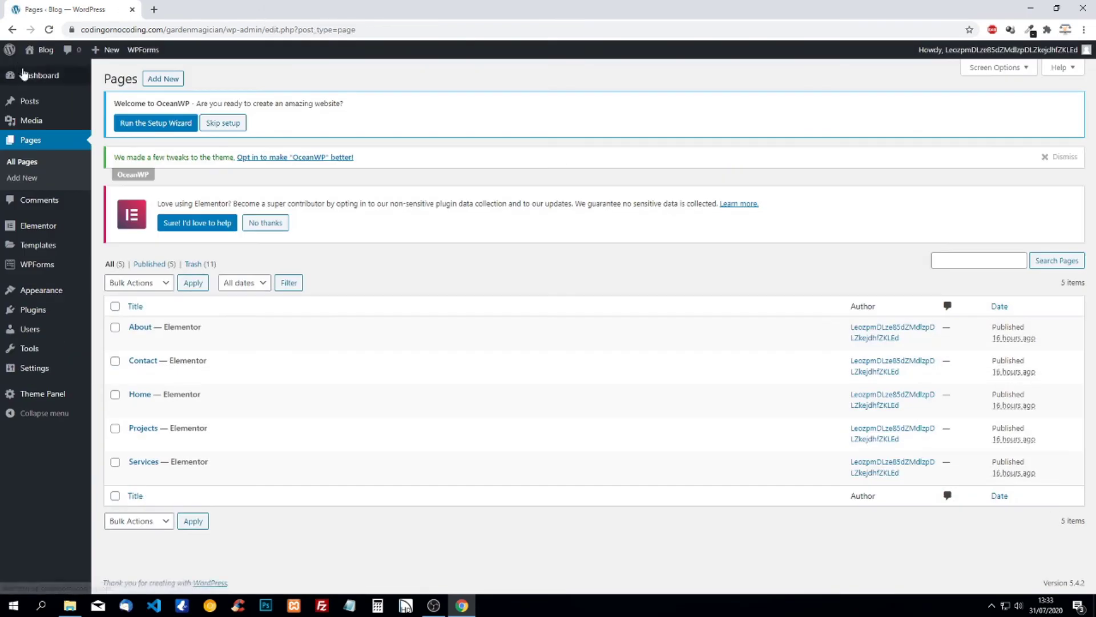
Step: Create a new WPForms form named "Contactform" from the Simple Contact Form template
mouse_move(41, 269)
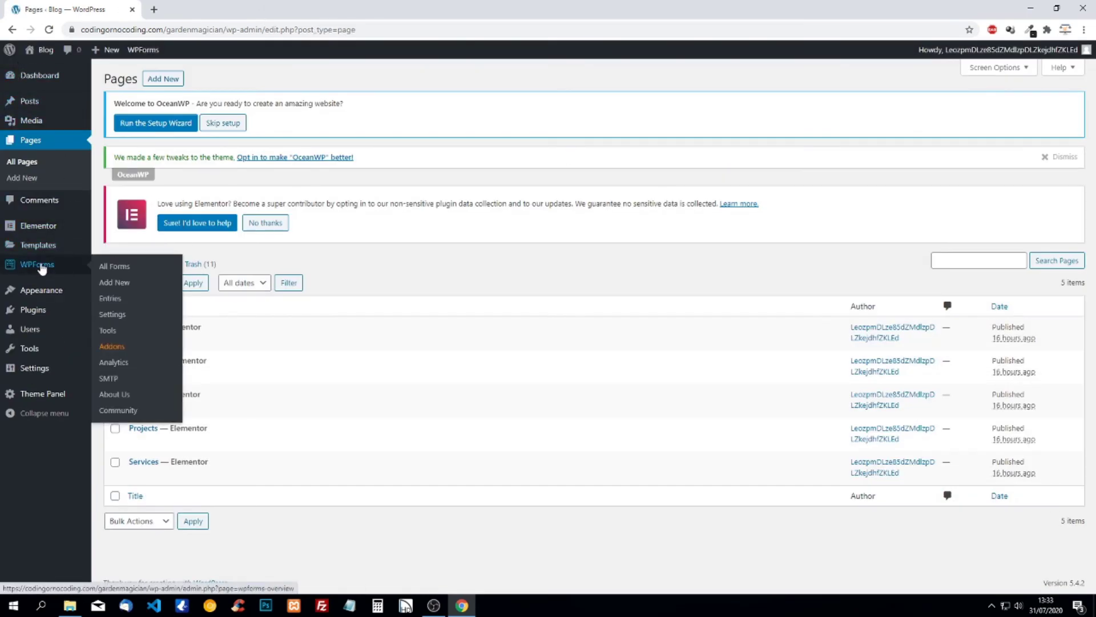
click(127, 271)
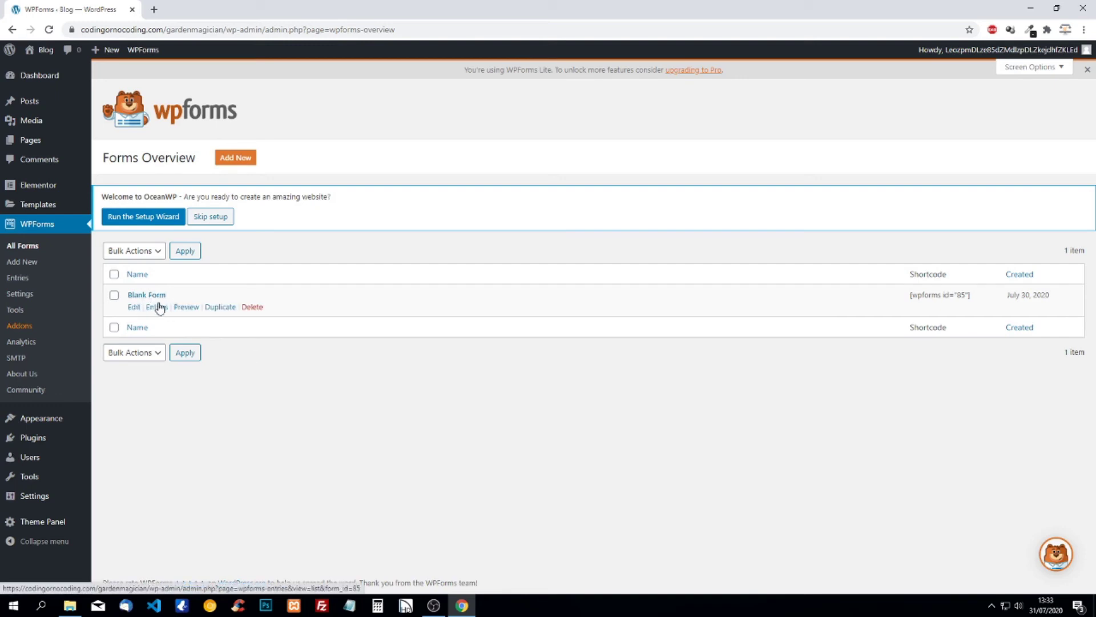
click(238, 159)
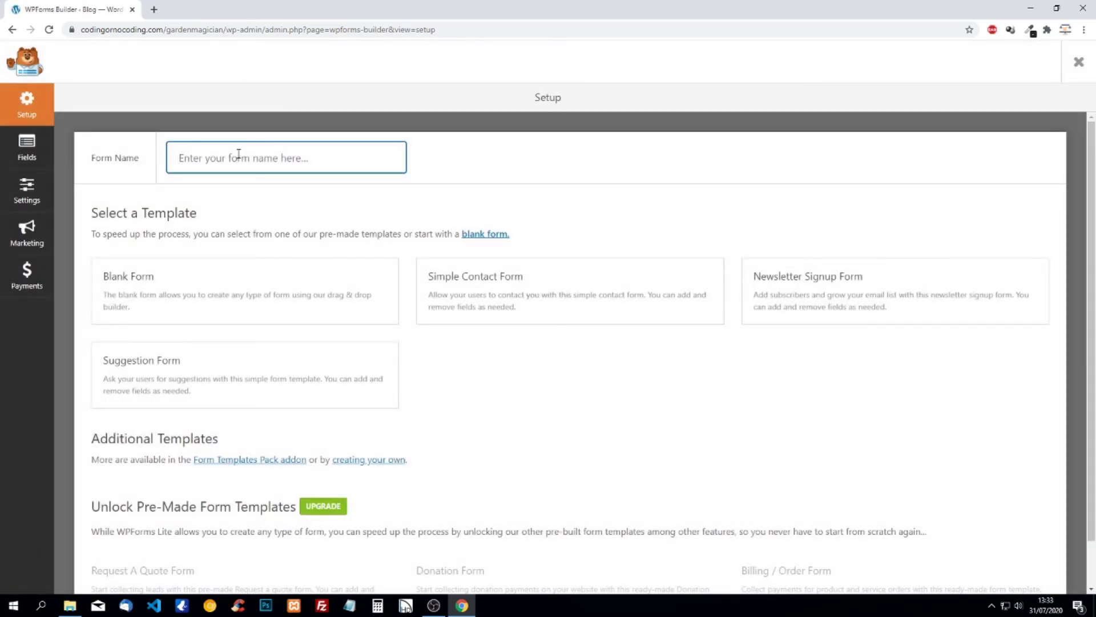
text(Contactform)
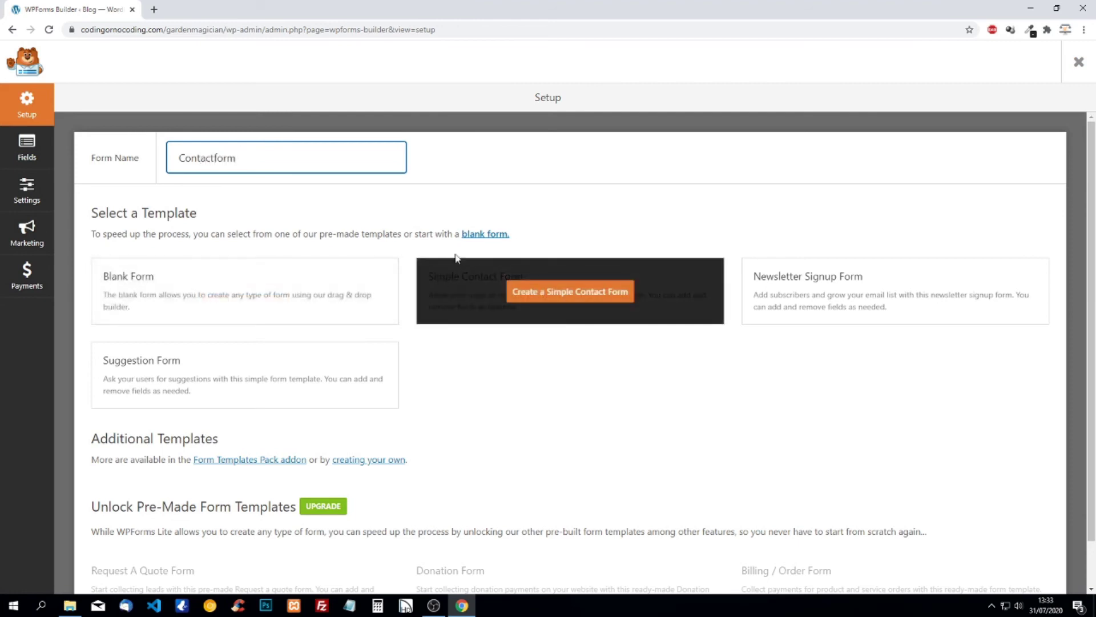
scroll(503, 209, down, 1)
scroll(794, 318, up, 1)
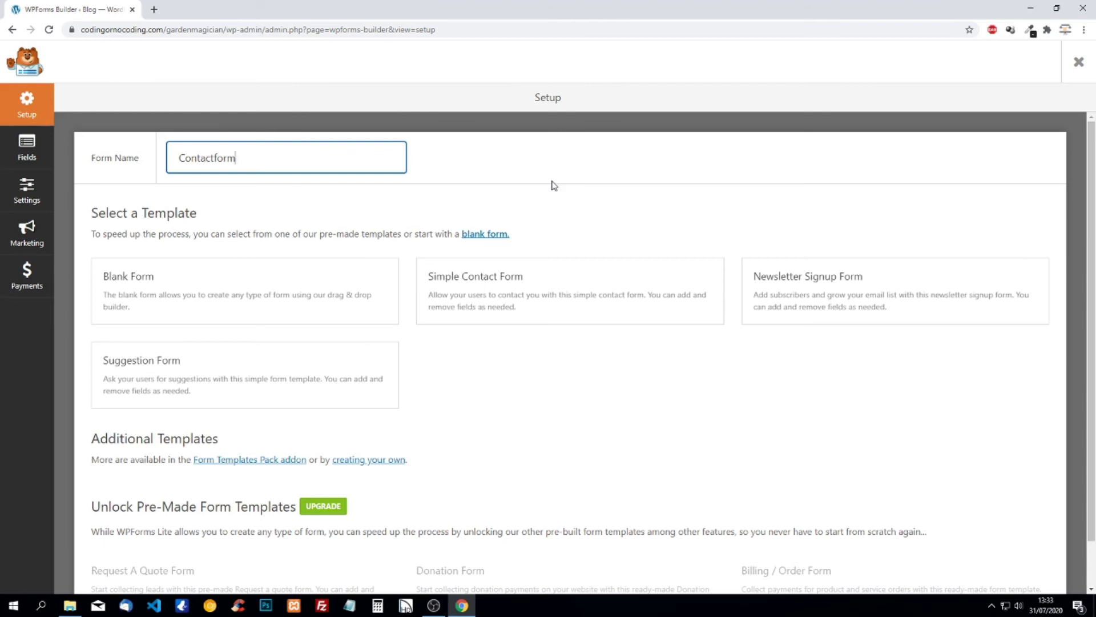
click(551, 288)
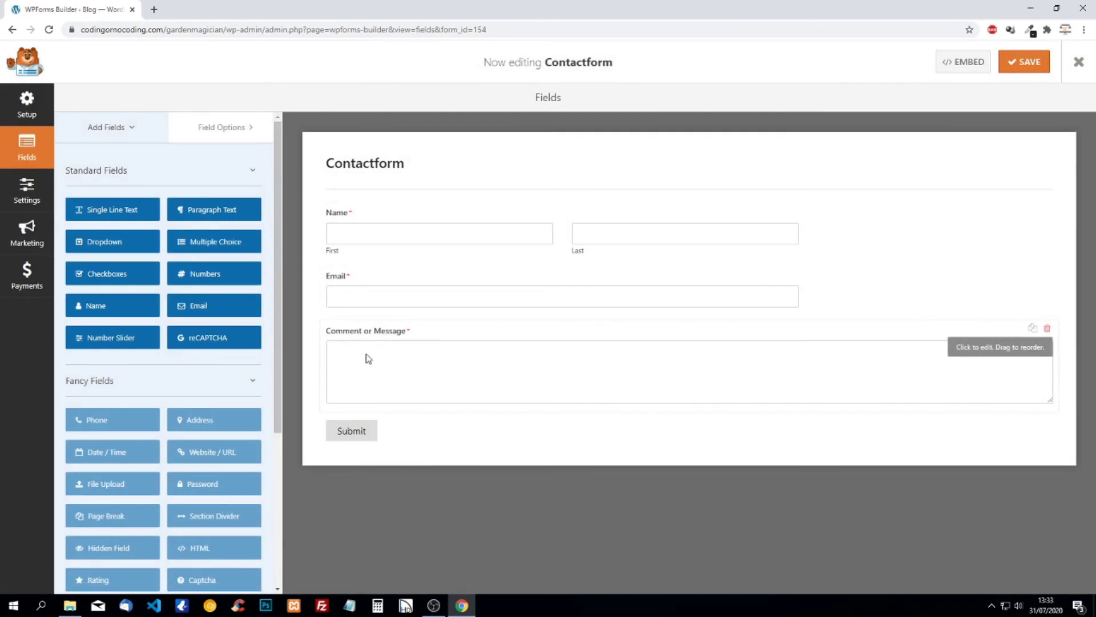
Step: Try to add an Address field from the Fancy Fields to the contact form
scroll(194, 380, down, 4)
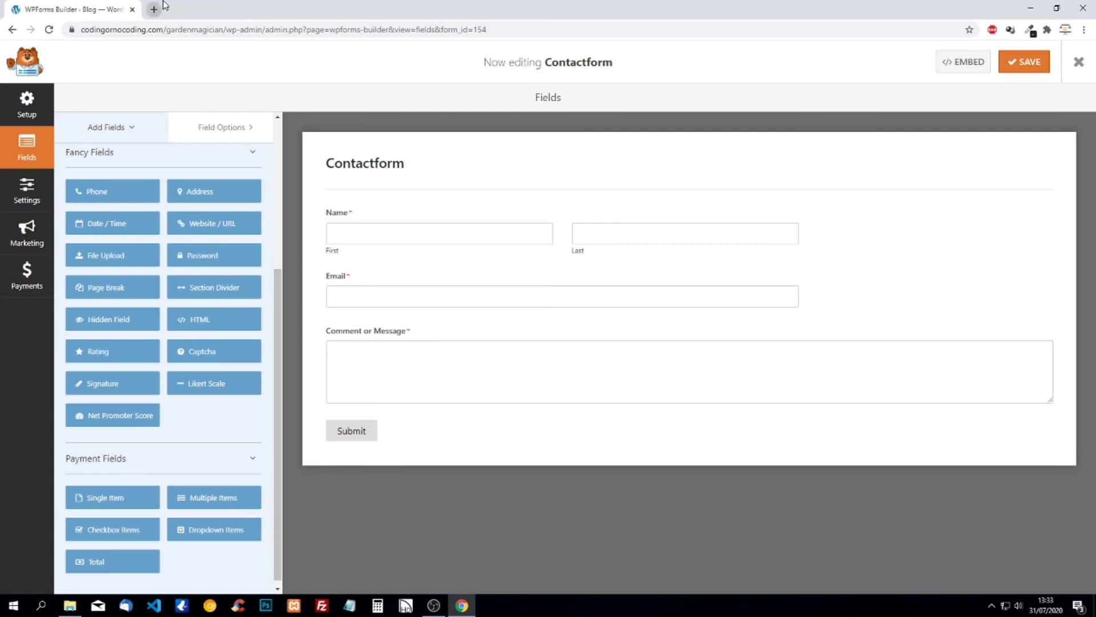
scroll(210, 169, up, 2)
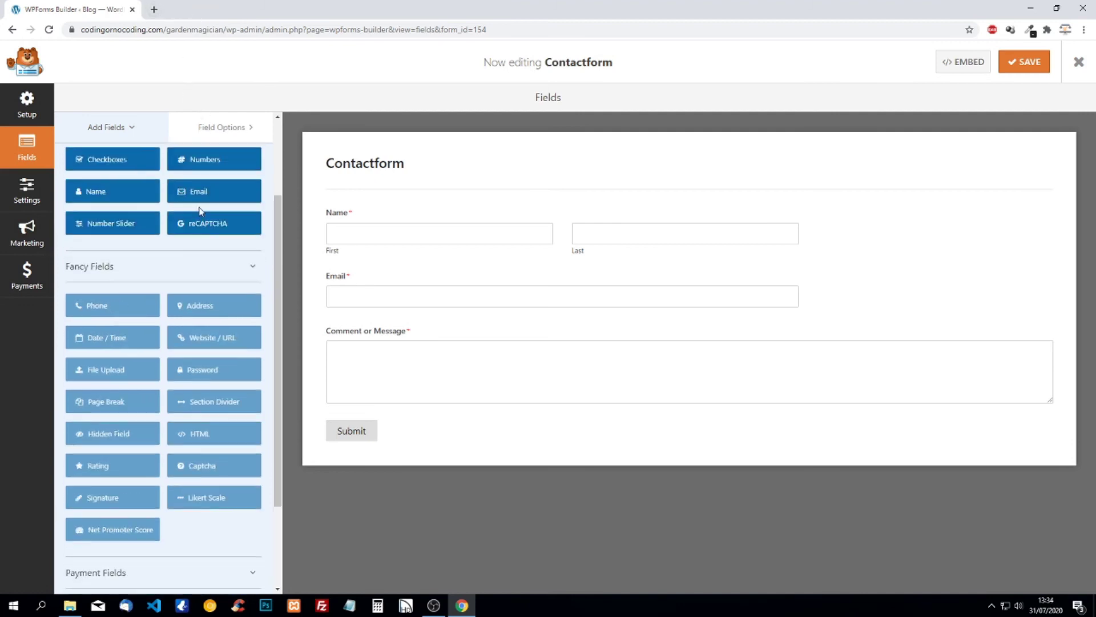
click(194, 311)
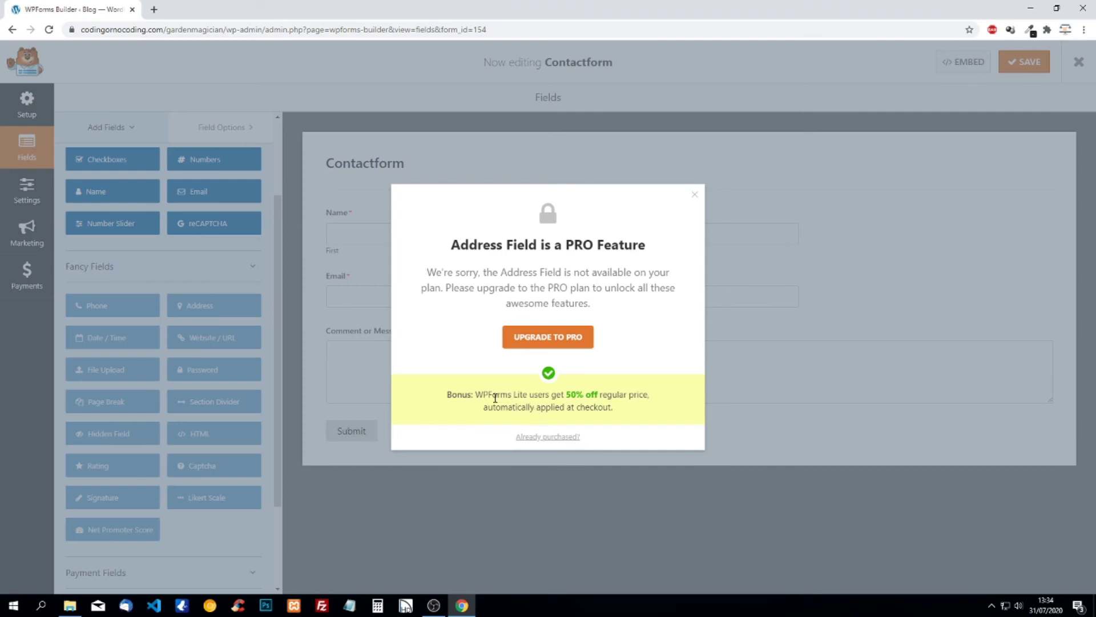
click(695, 196)
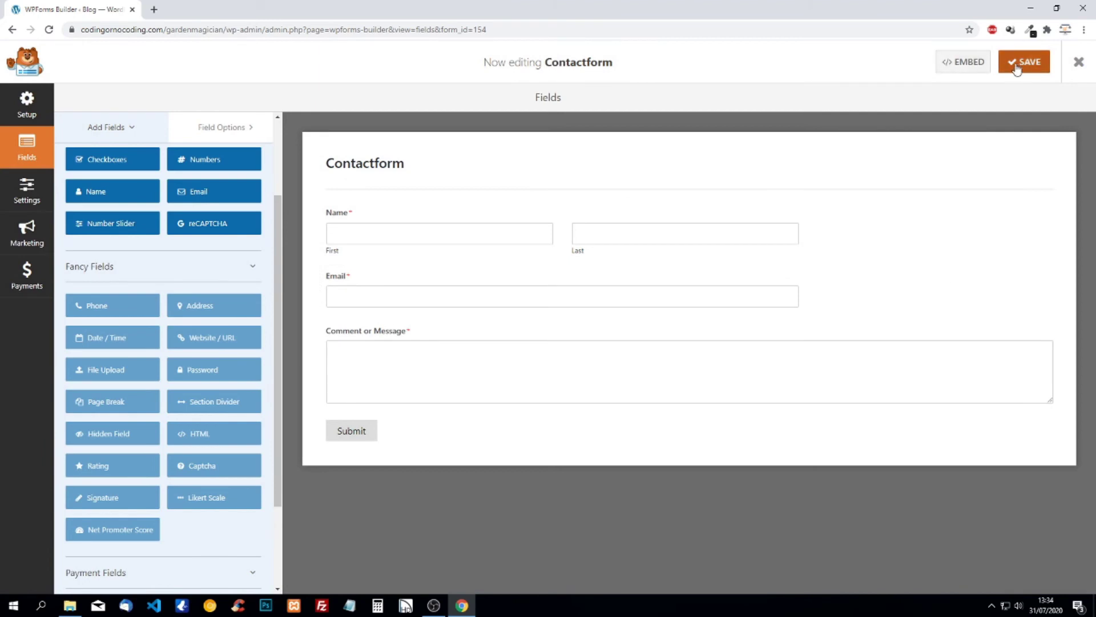
Step: Save the contact form and close the form builder after checking its embed shortcode
click(1018, 67)
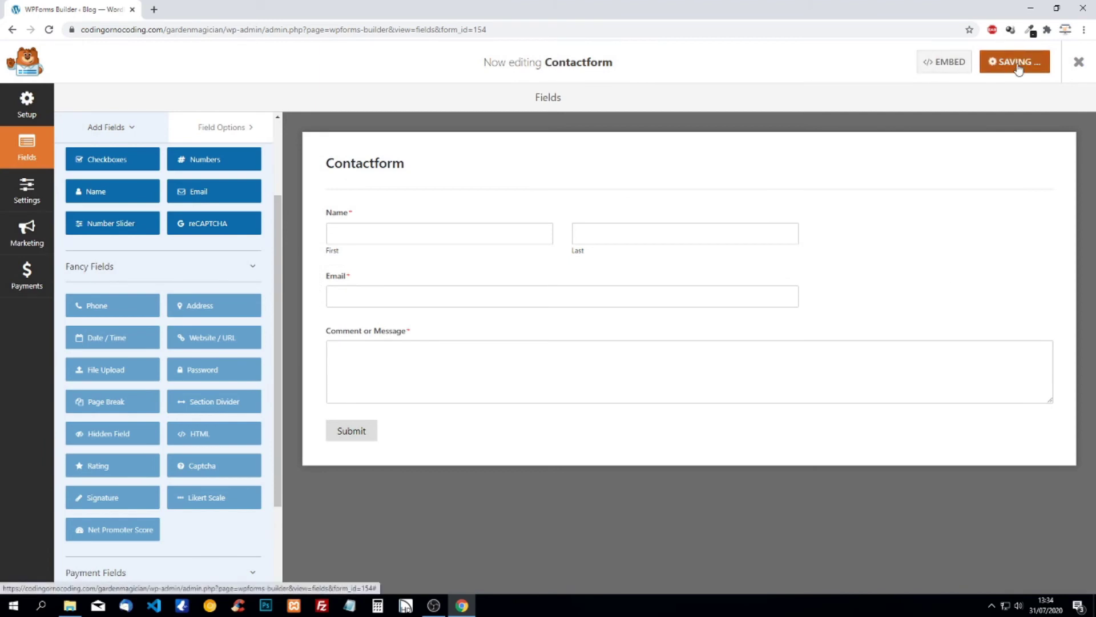
click(967, 62)
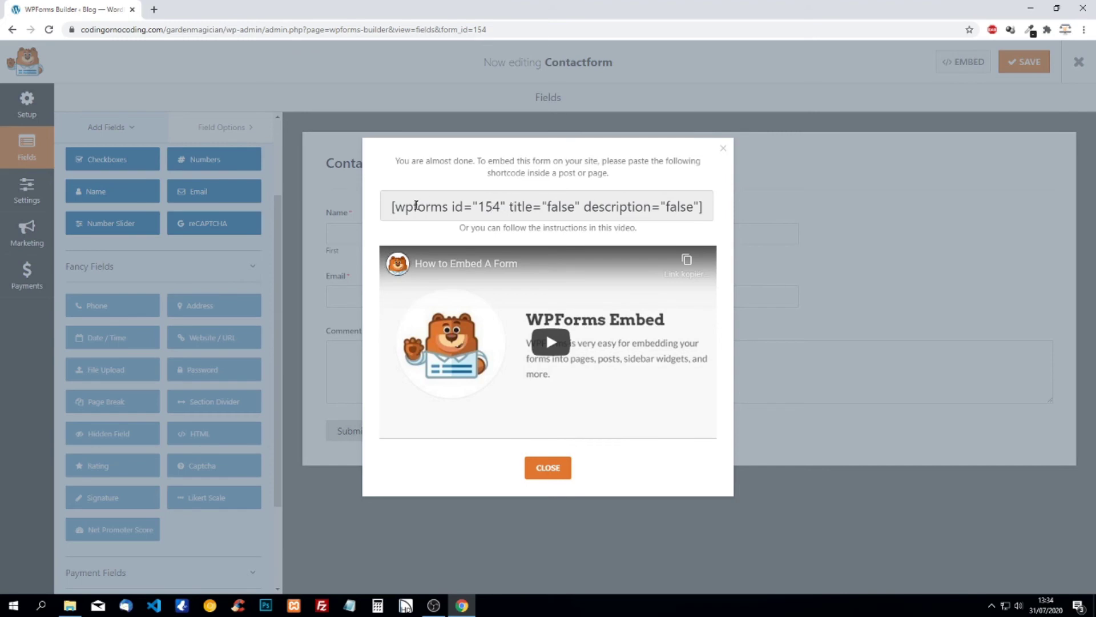
drag(392, 207, 406, 207)
click(552, 463)
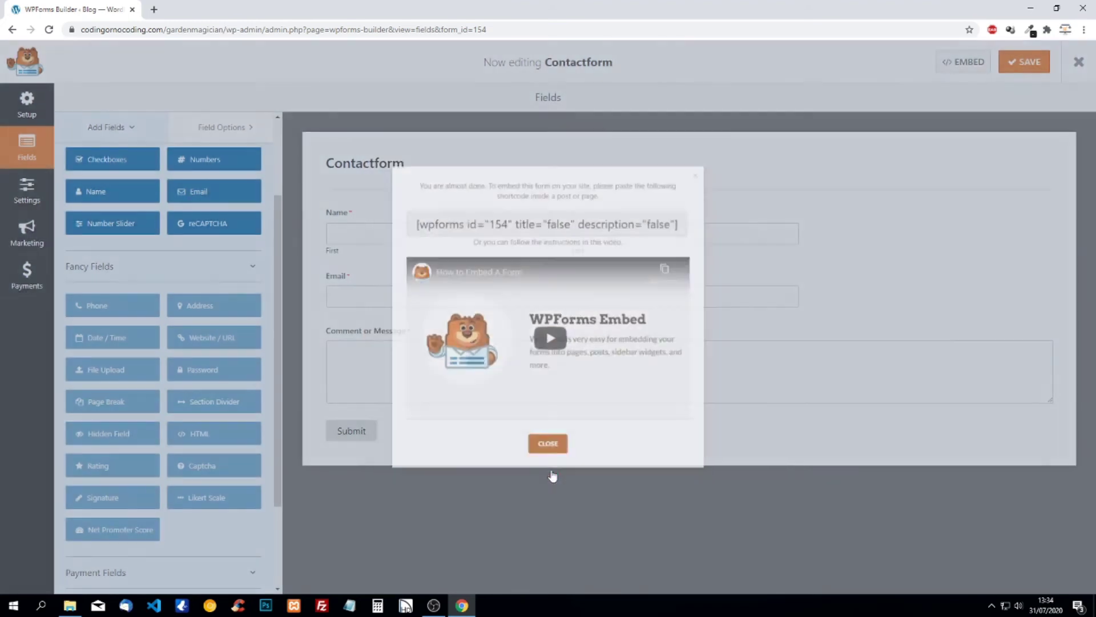
click(1080, 61)
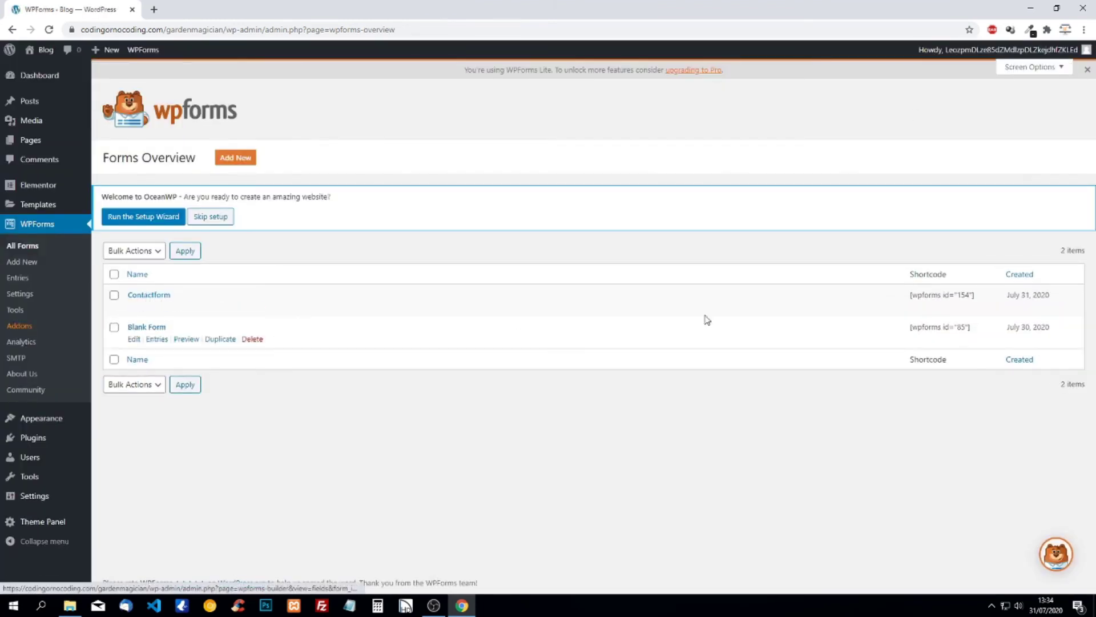
Step: Copy the Contactform shortcode [wpforms id="154"] from the Forms Overview list
mouse_move(905, 296)
mouse_down()
mouse_move(984, 300)
mouse_move(908, 299)
mouse_up()
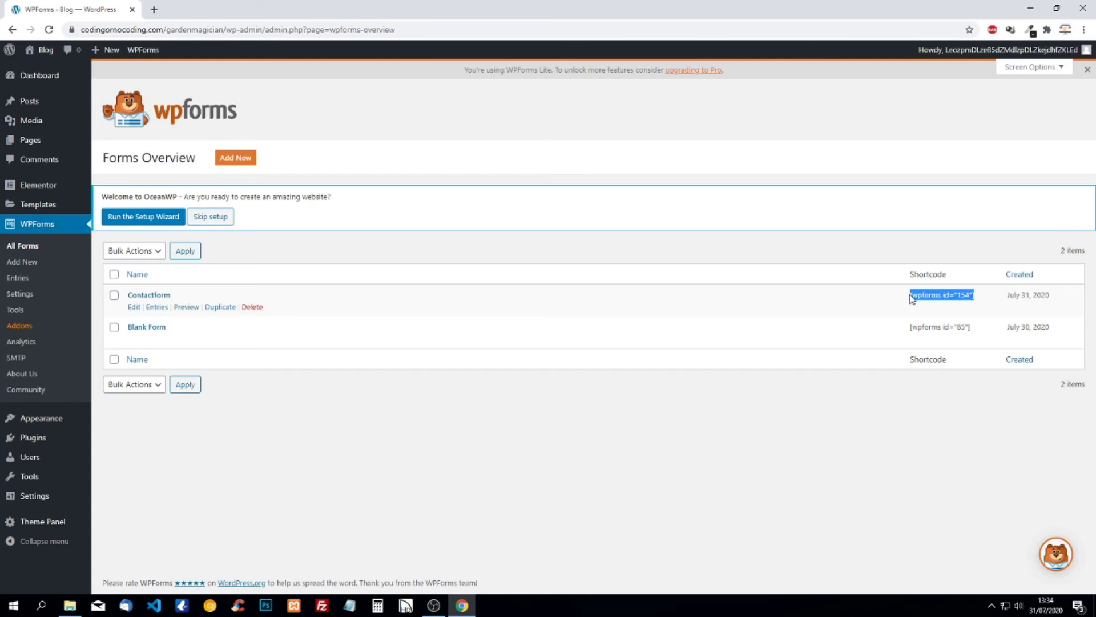
right_click(912, 300)
click(920, 303)
Step: Open the Contact page from the Pages list for editing with Elementor
mouse_move(62, 141)
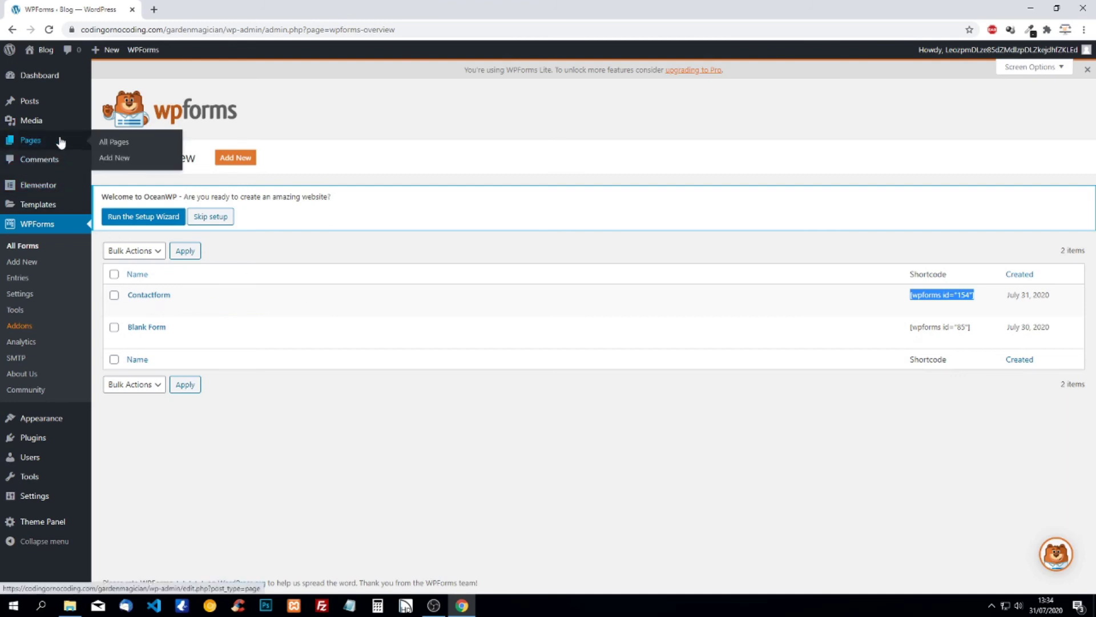
click(111, 142)
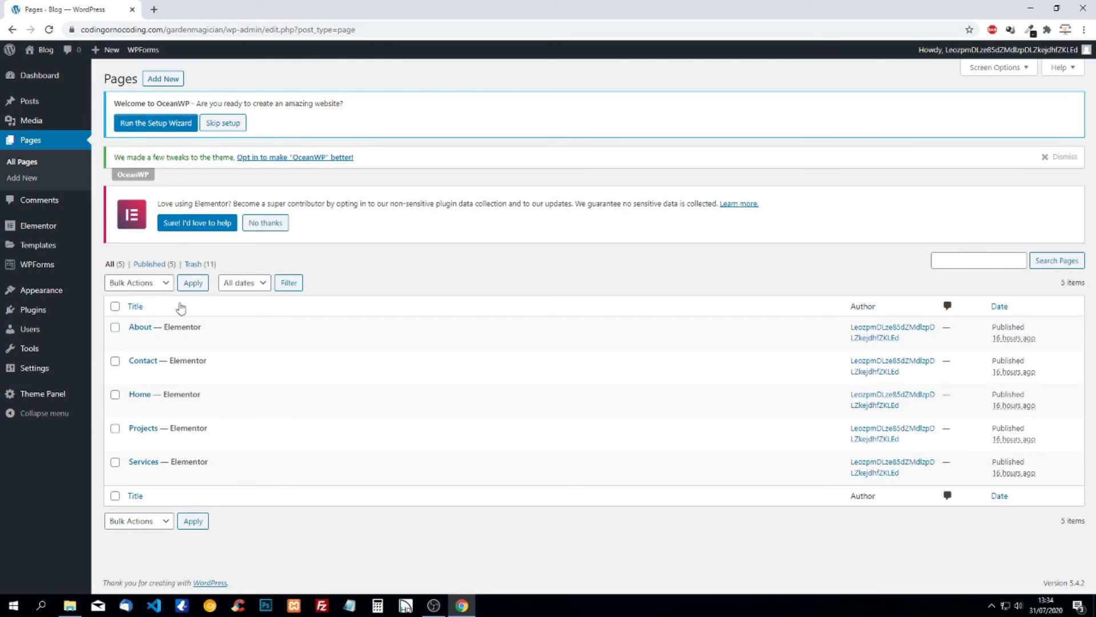
mouse_move(152, 367)
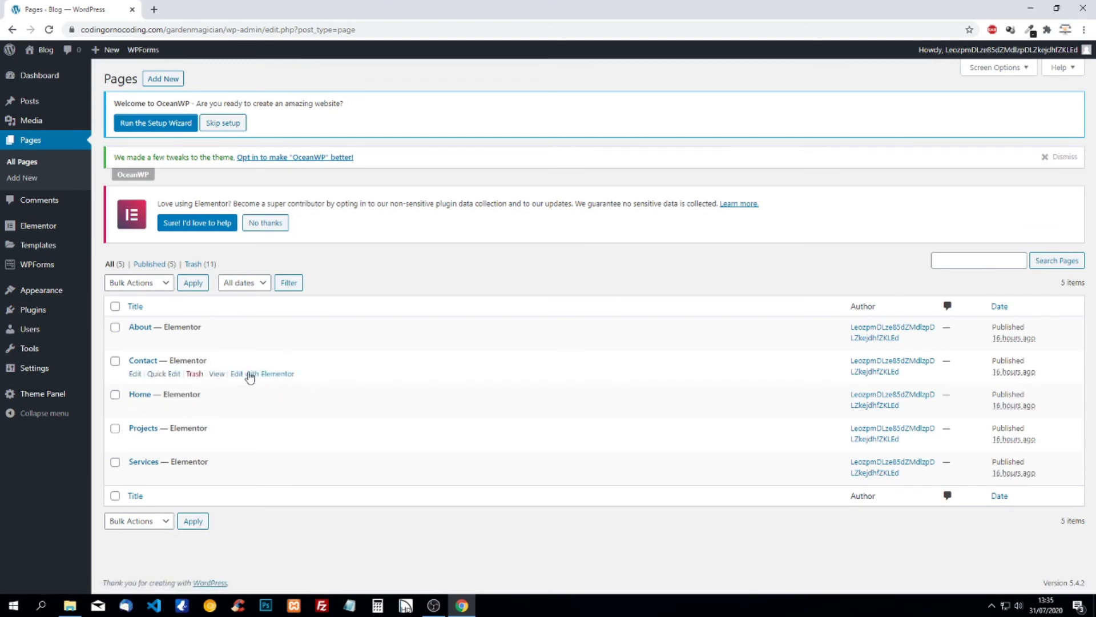
click(261, 377)
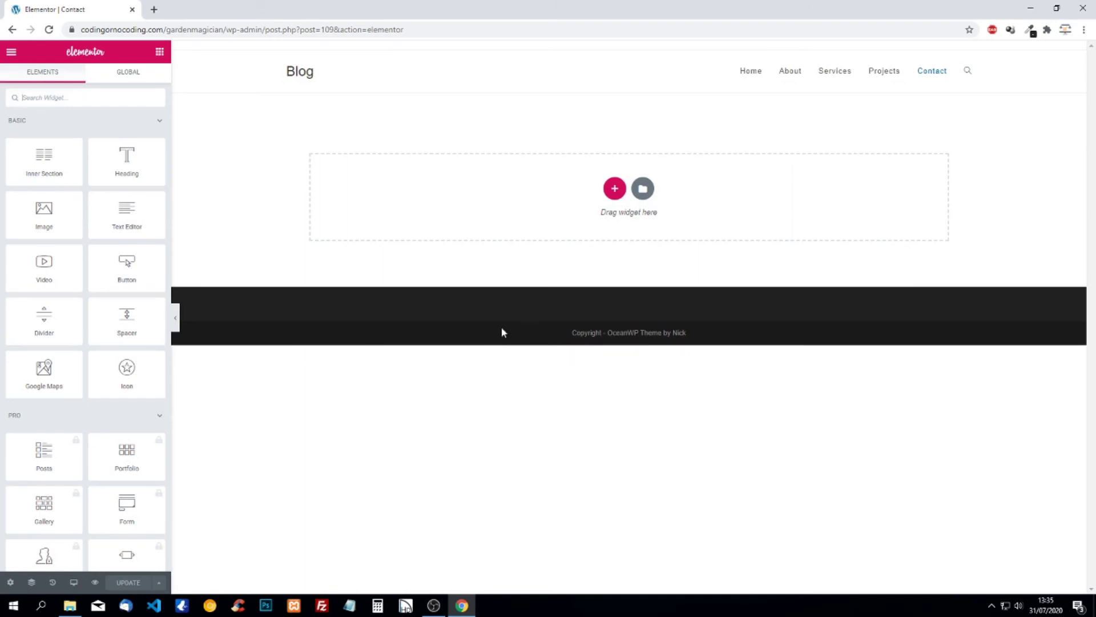
Step: Add a single-column section to the empty Contact page and set its background type to Classic
click(613, 191)
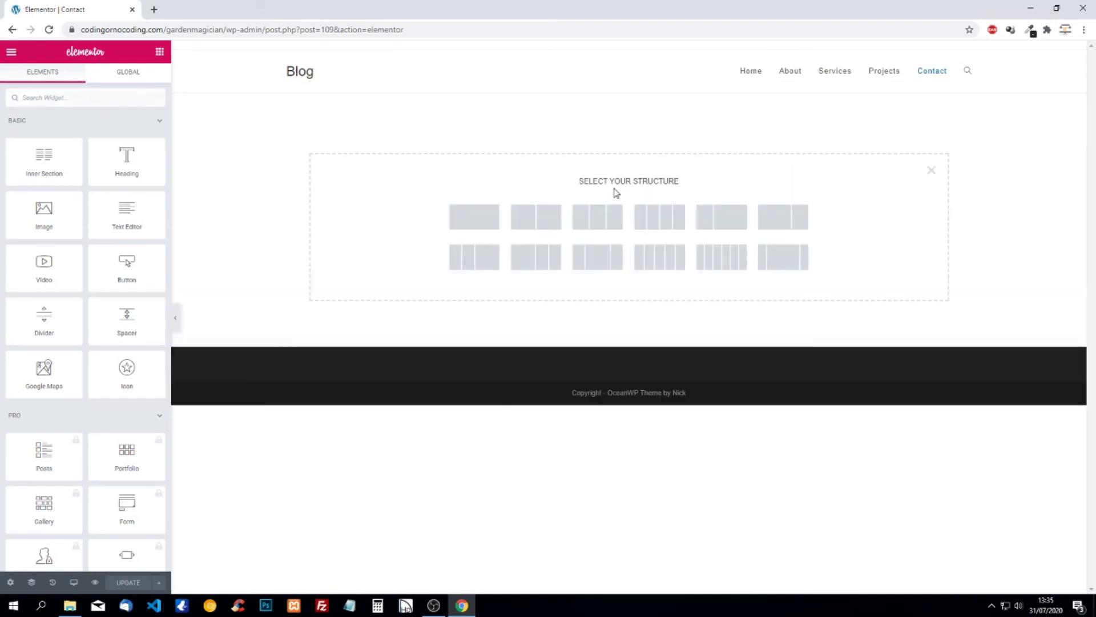
click(472, 219)
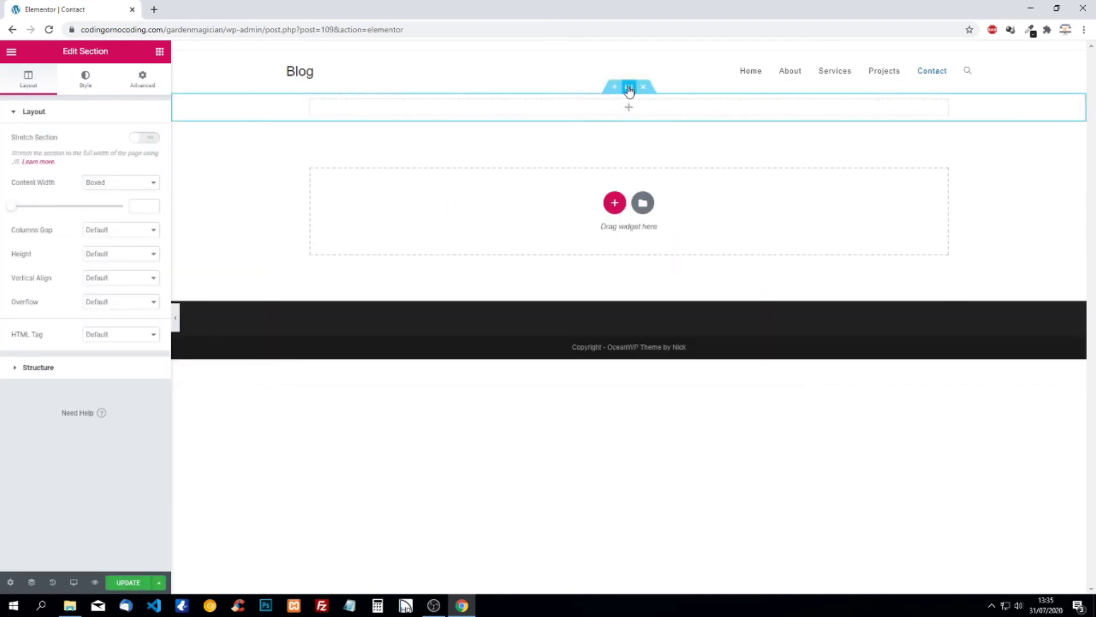
click(85, 79)
click(106, 166)
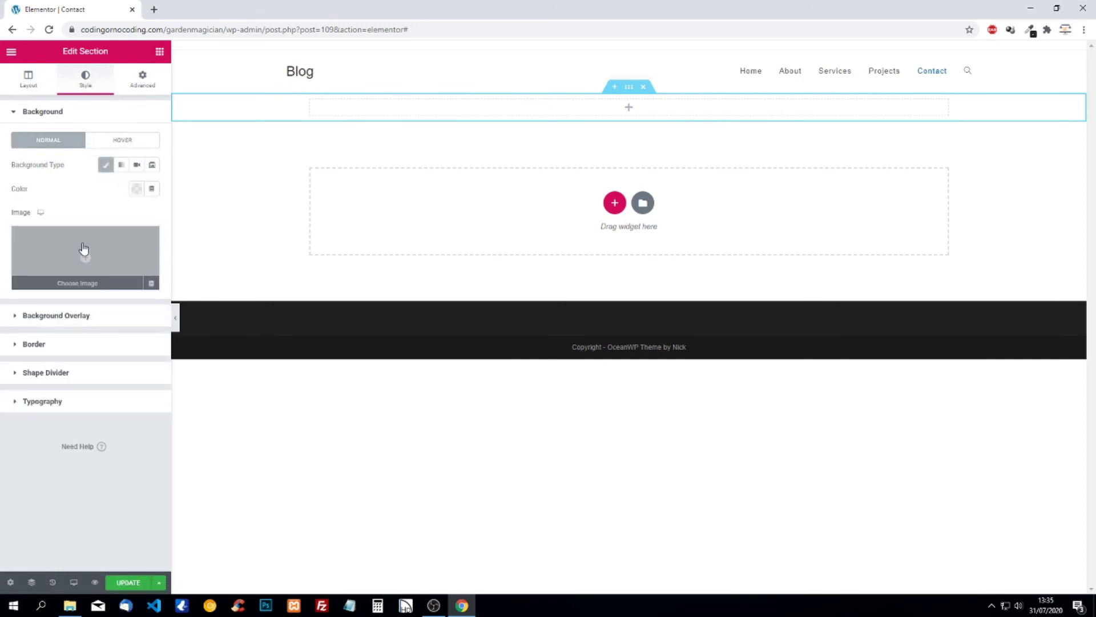
Step: Upload yard-348589_1920 from the Contact media folder and insert it as the section's background image
click(80, 249)
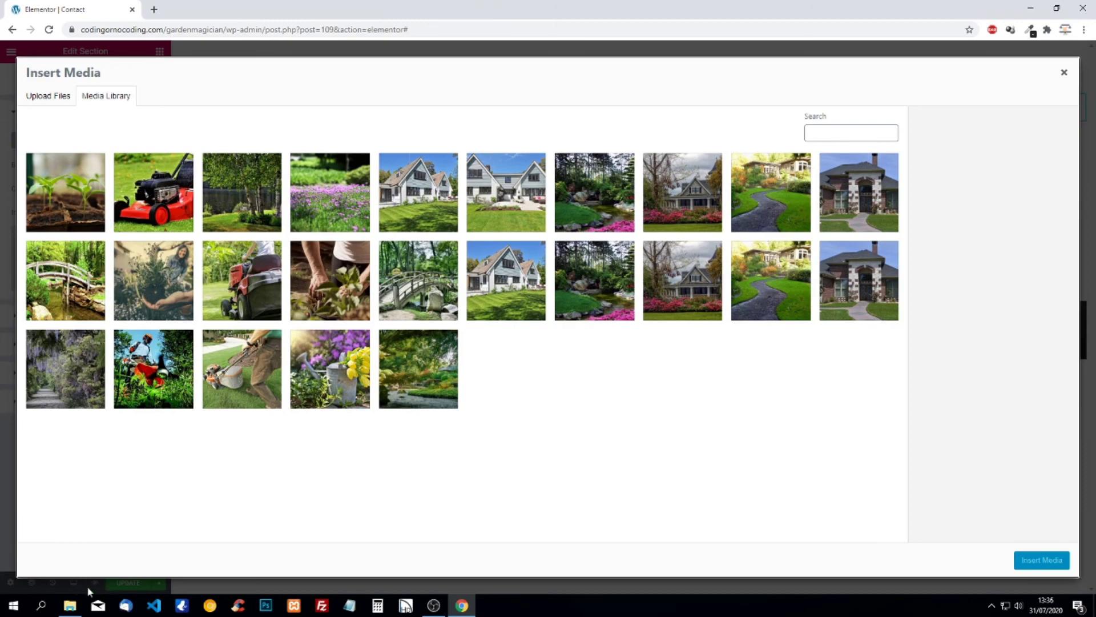
click(72, 604)
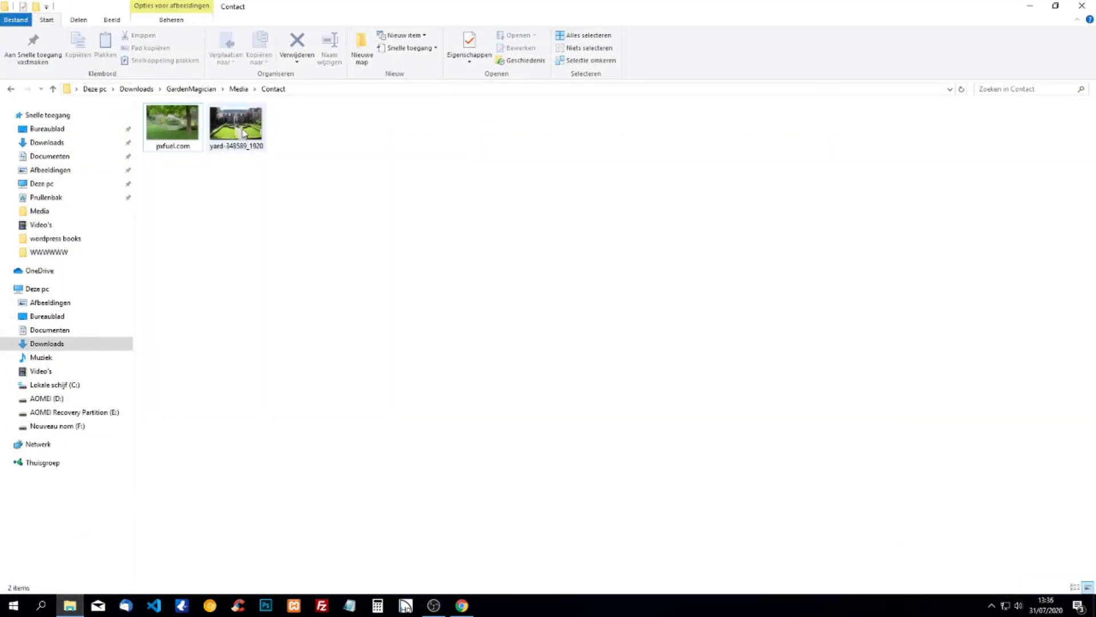
drag(244, 133, 451, 362)
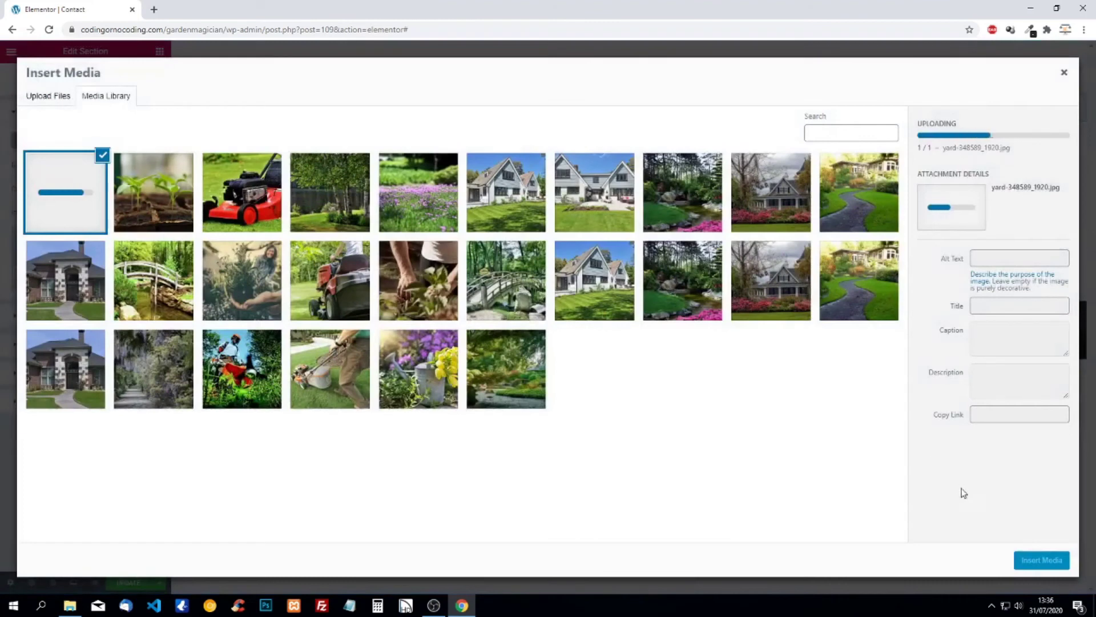
click(1044, 563)
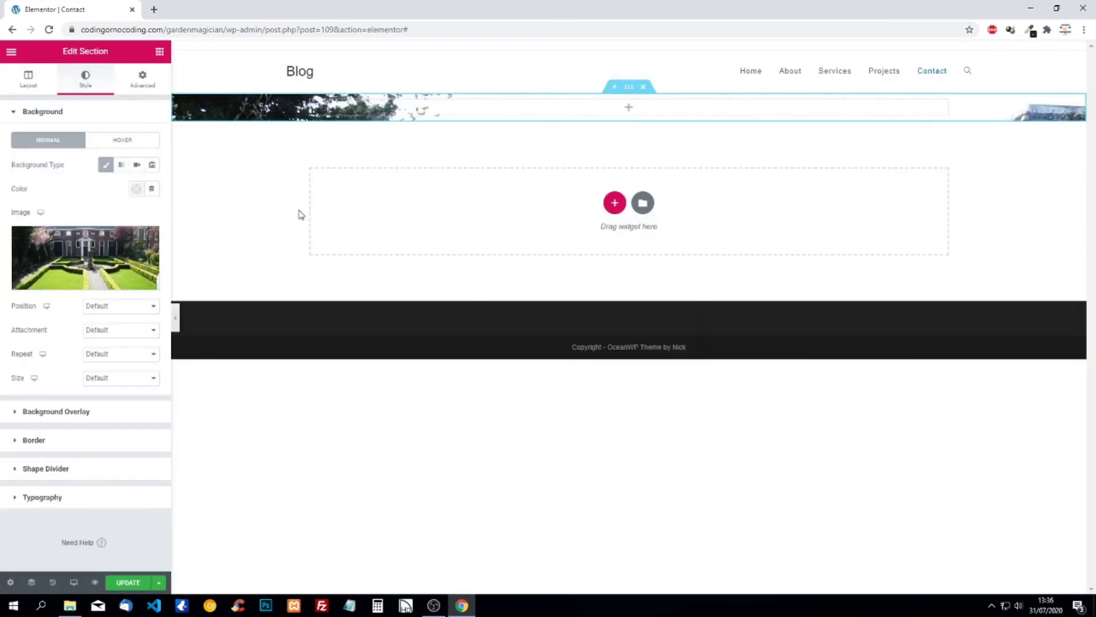
Step: Set the section background image to Center Center position, No-repeat and Cover size
click(123, 308)
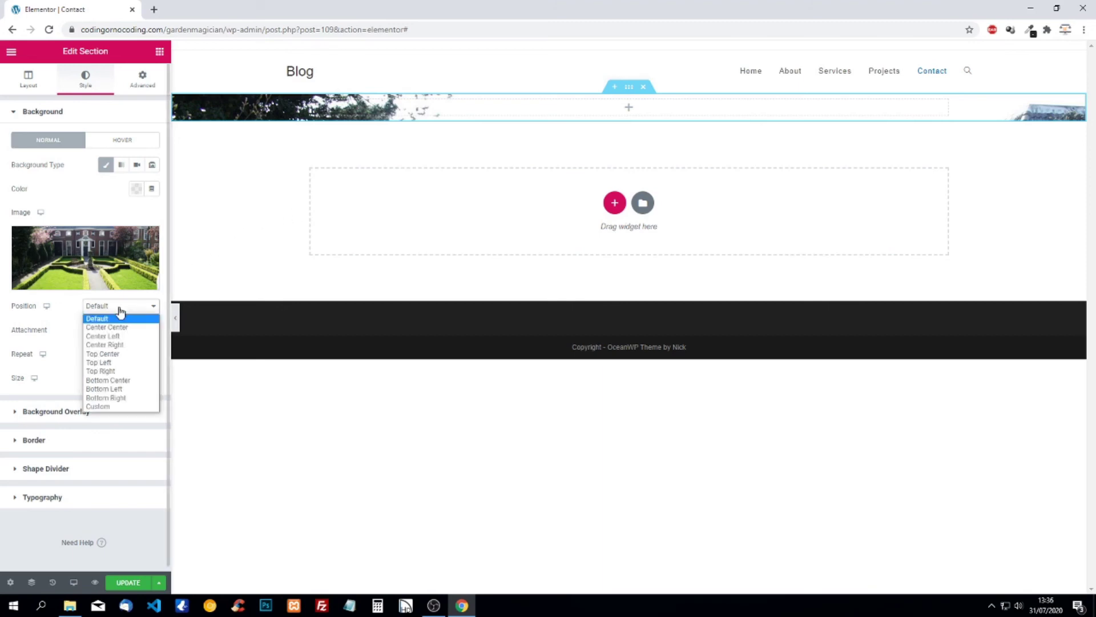
click(121, 328)
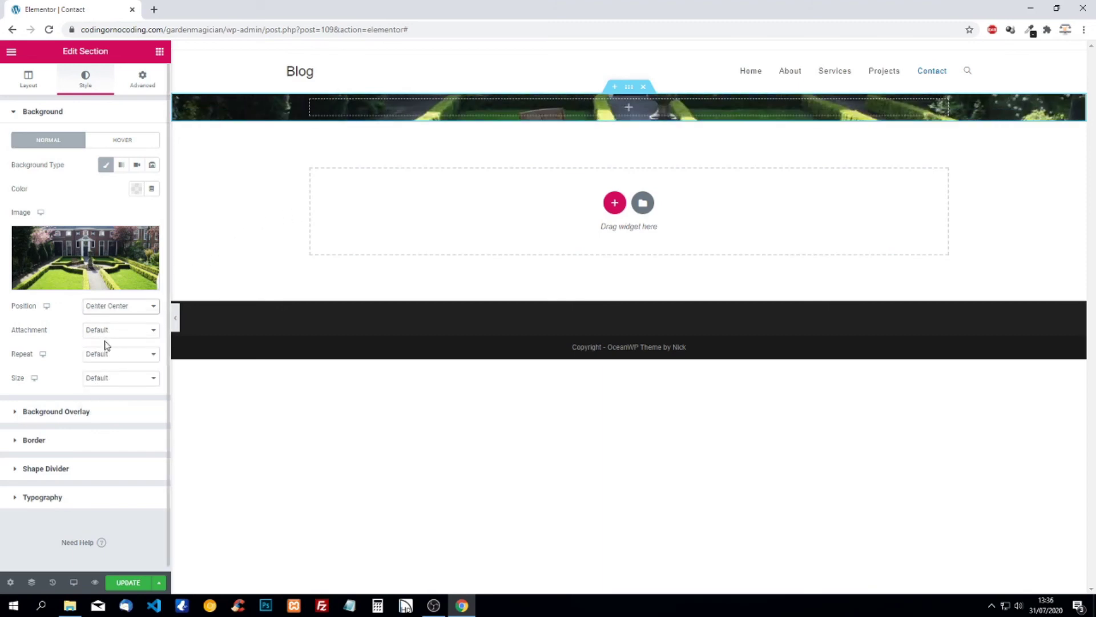
click(109, 355)
click(107, 376)
click(111, 379)
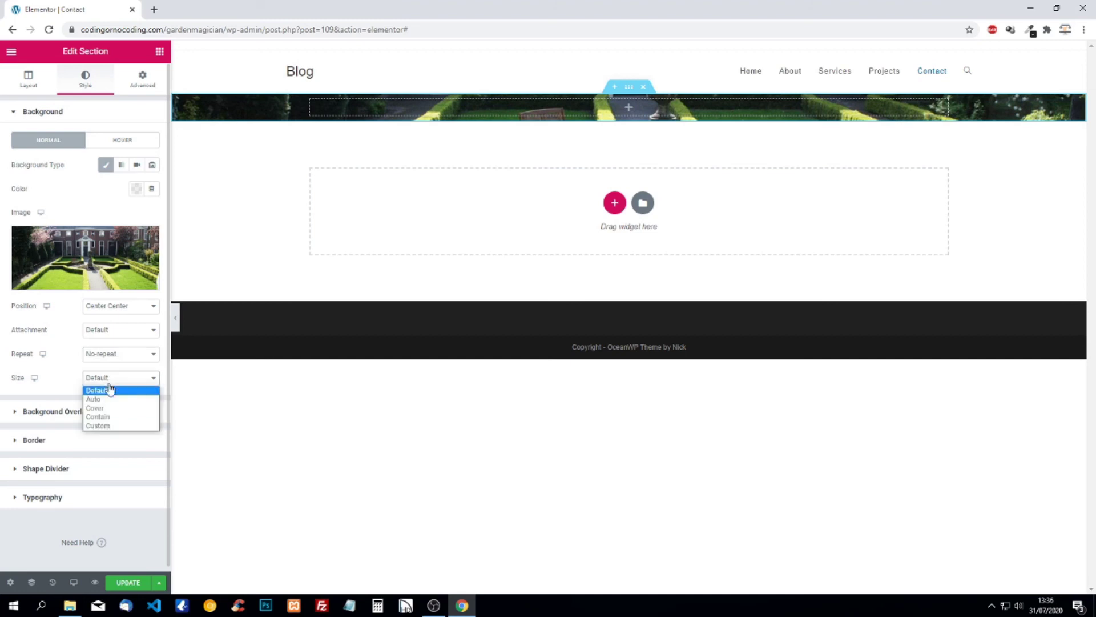
click(110, 409)
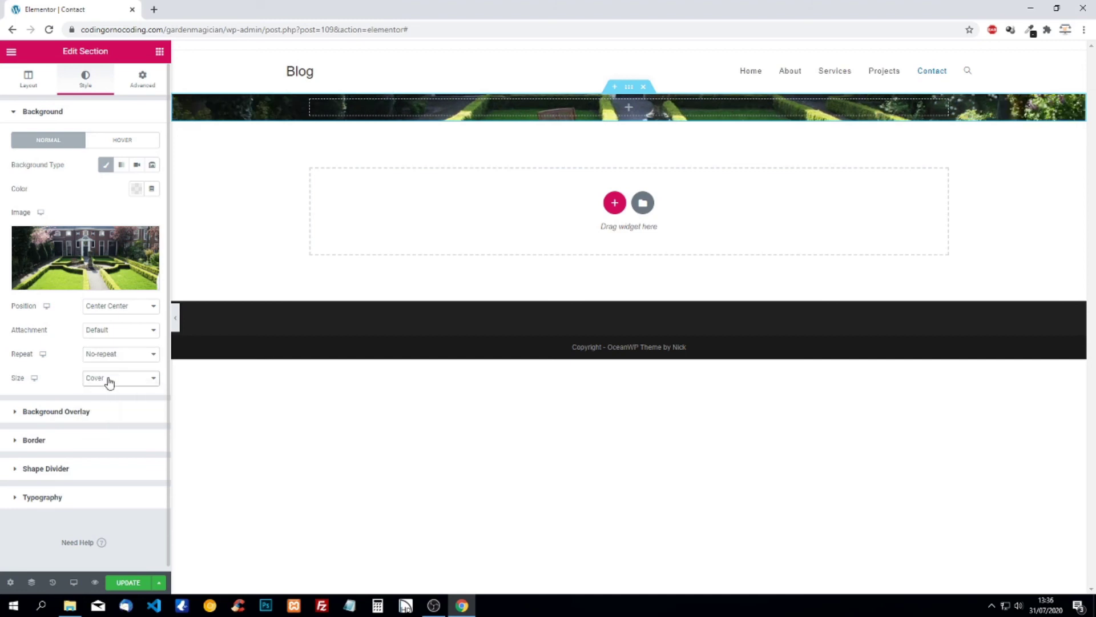
Step: Unlink the section's padding values and set top padding to 150 px and bottom padding to 50 px
click(143, 82)
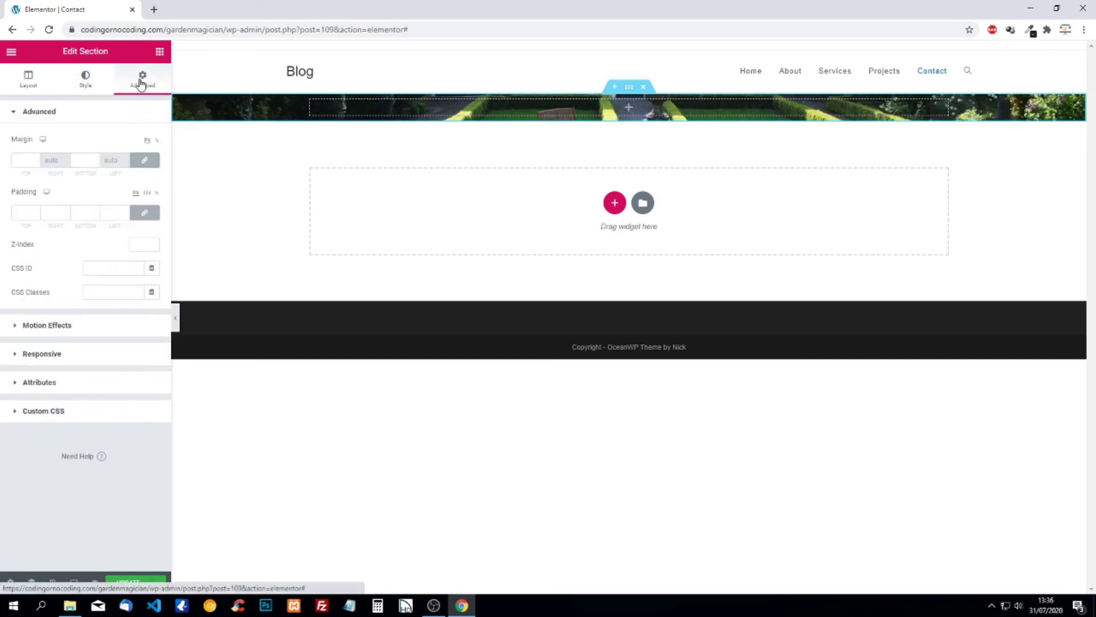
click(144, 213)
click(26, 213)
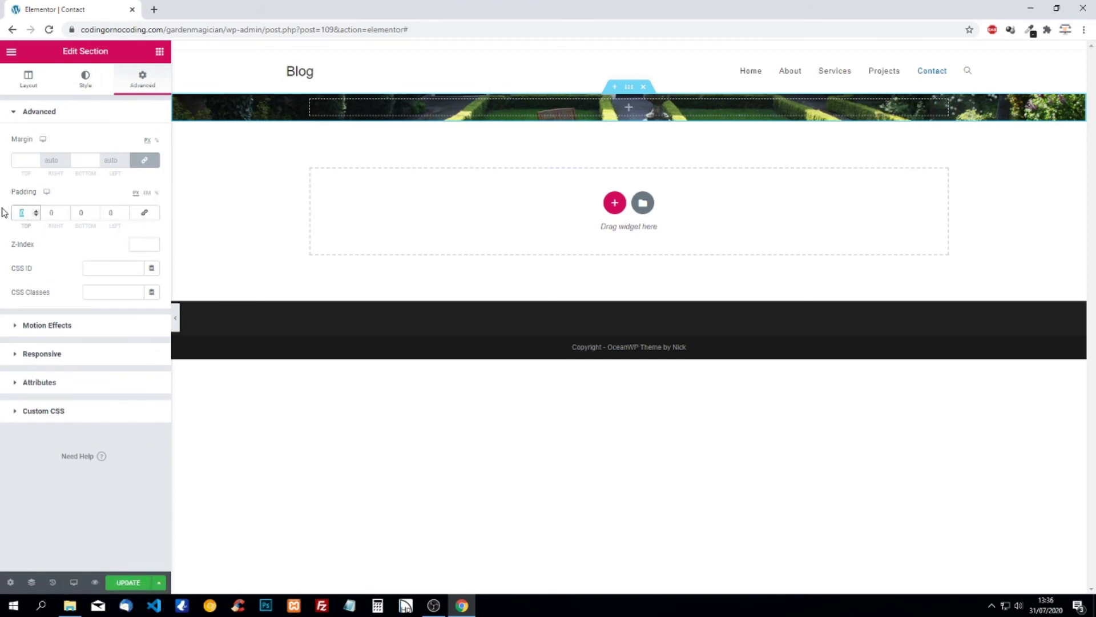
text(150)
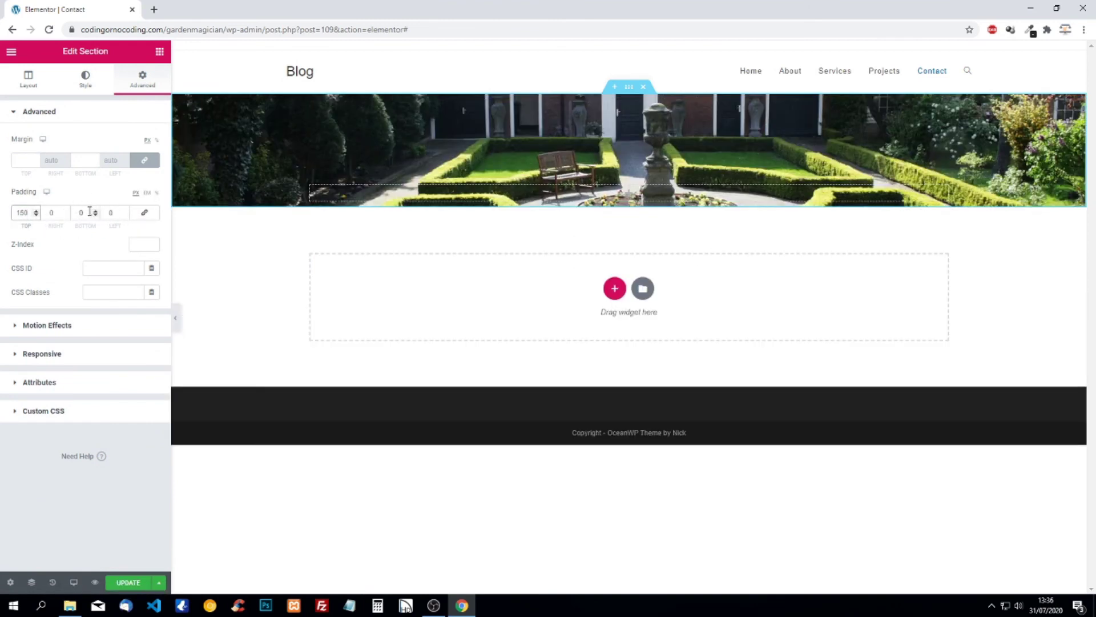
drag(89, 212, 72, 212)
text(50)
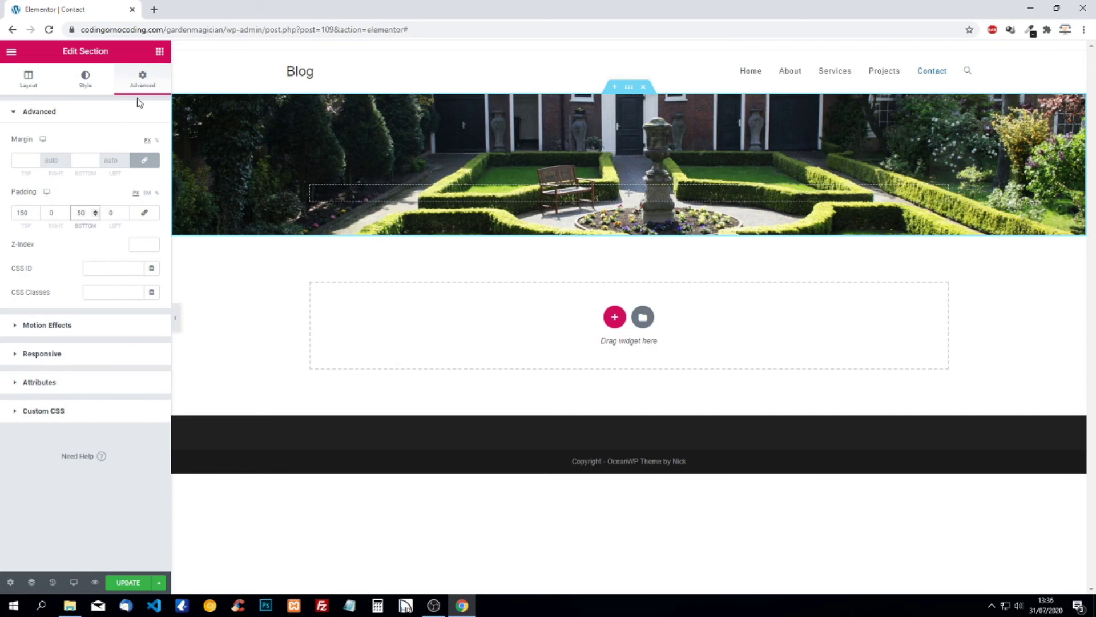
Step: Change the section background image's position to Bottom Center
click(86, 80)
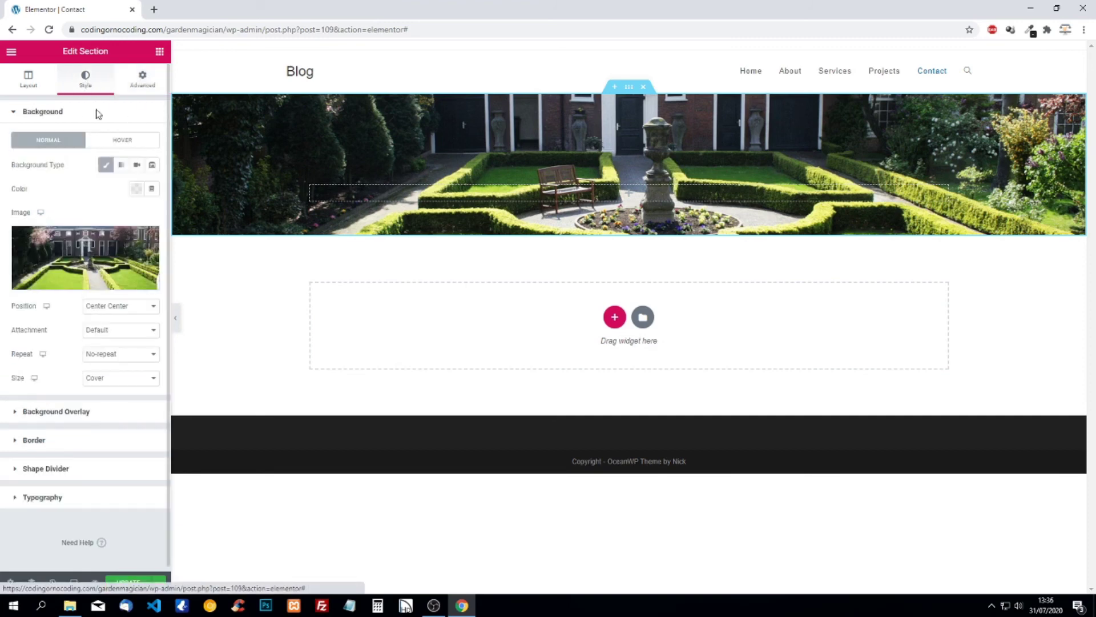
click(117, 308)
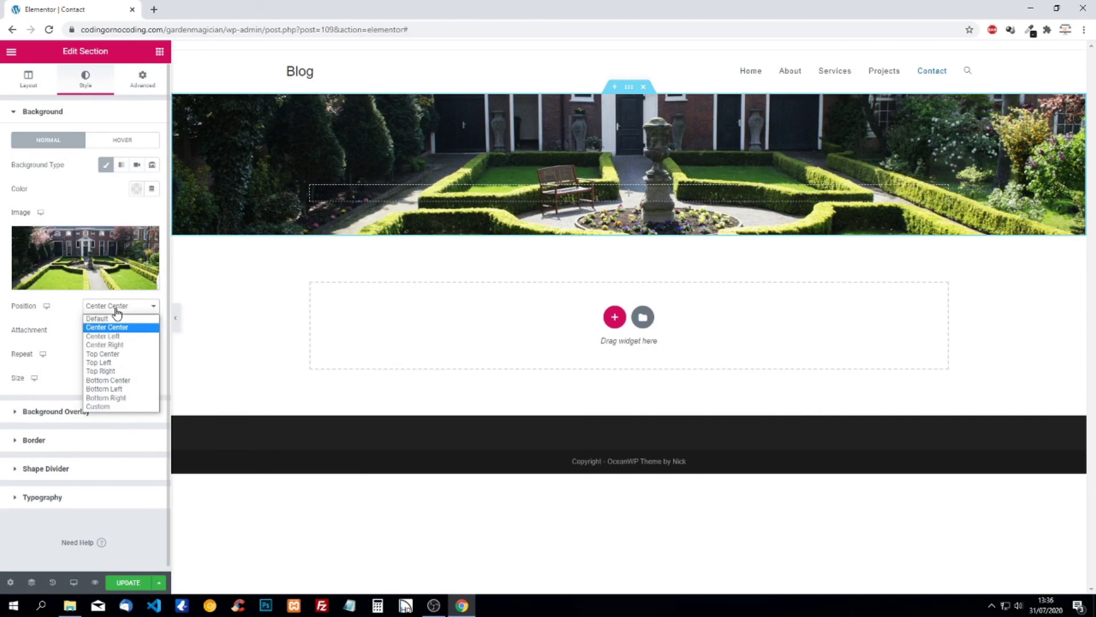
click(108, 380)
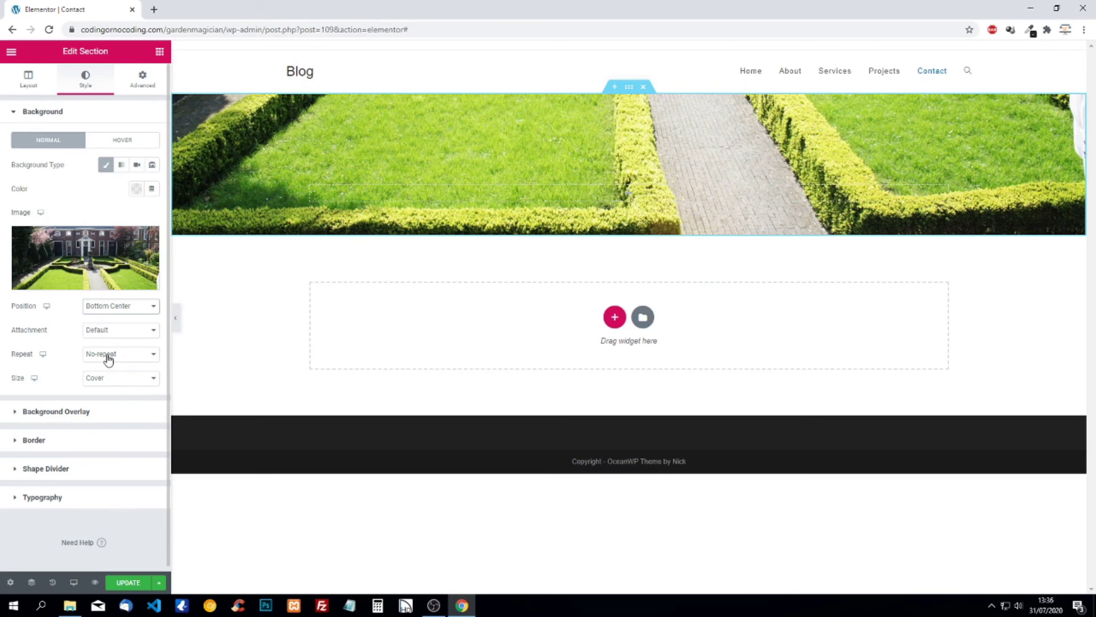
Step: Add a gradient background overlay to the banner section with a fully transparent first color
click(74, 415)
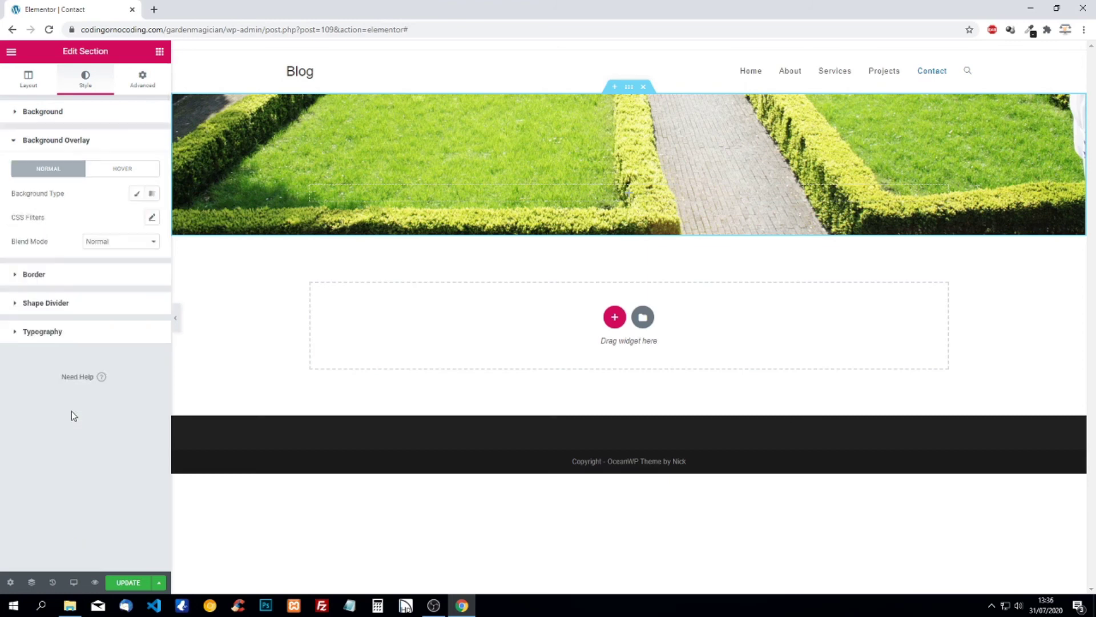
click(152, 193)
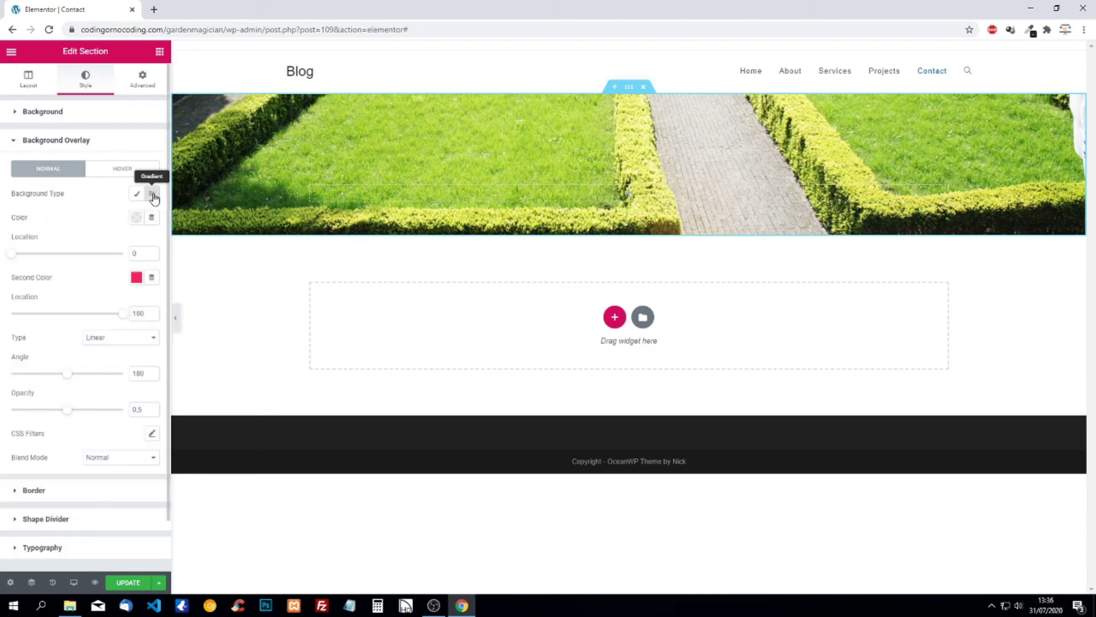
click(137, 218)
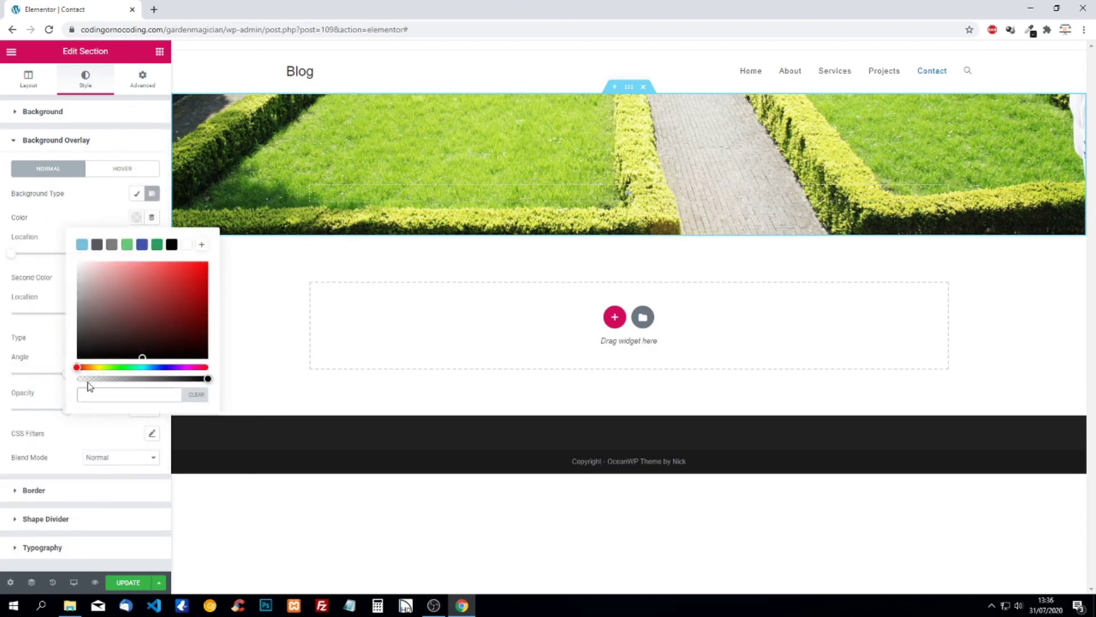
drag(81, 377, 66, 383)
click(3, 343)
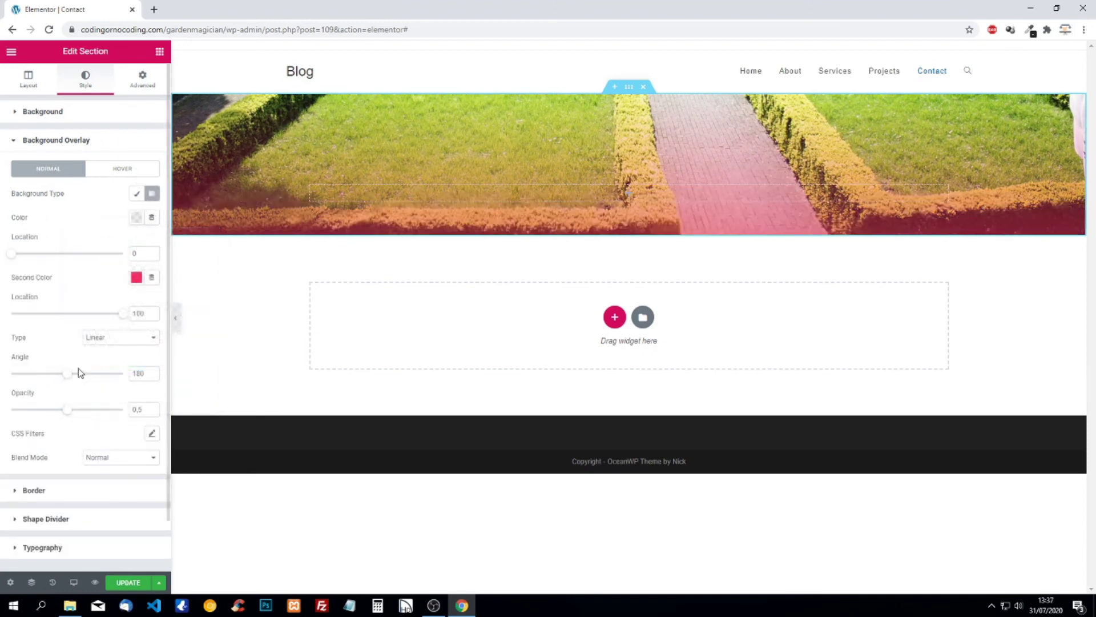
Step: Set the overlay gradient's second color to black and raise the overlay opacity to 1
click(136, 277)
text(#303030)
click(3, 415)
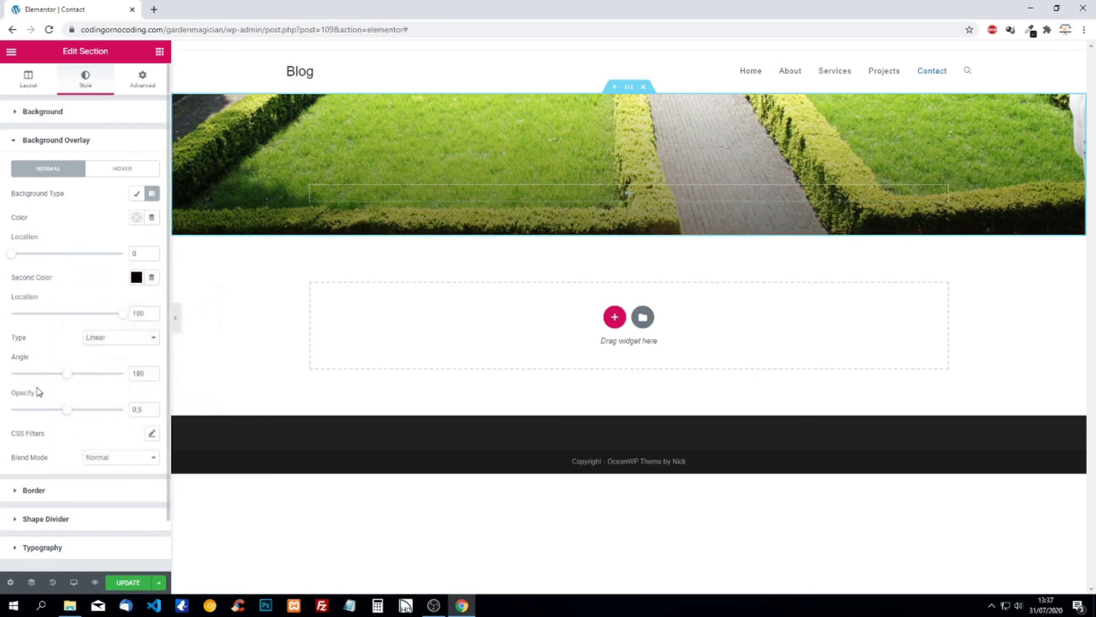
drag(68, 410, 119, 411)
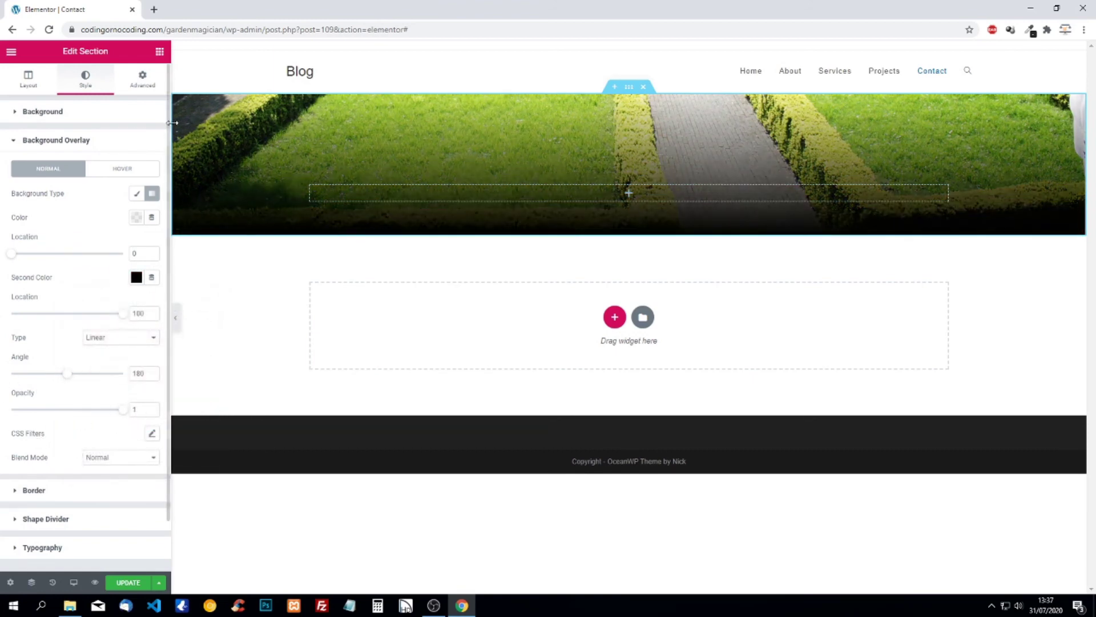
Step: Add a Heading widget to the banner section with the title "Contact Us" and HTML tag H1
click(159, 52)
drag(127, 157, 352, 190)
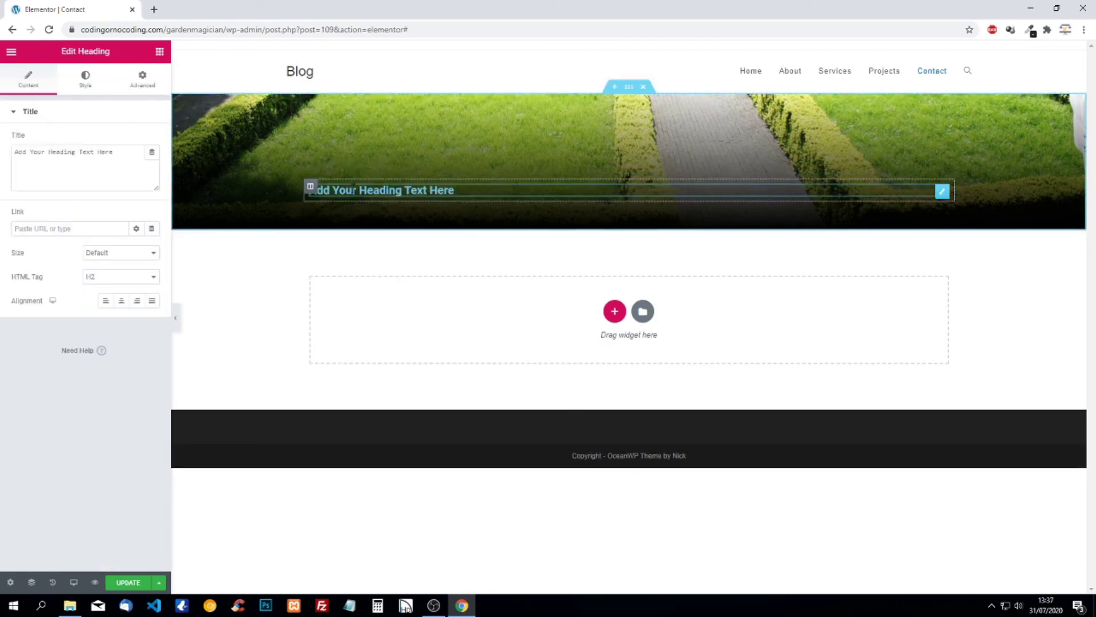
drag(121, 153, 3, 170)
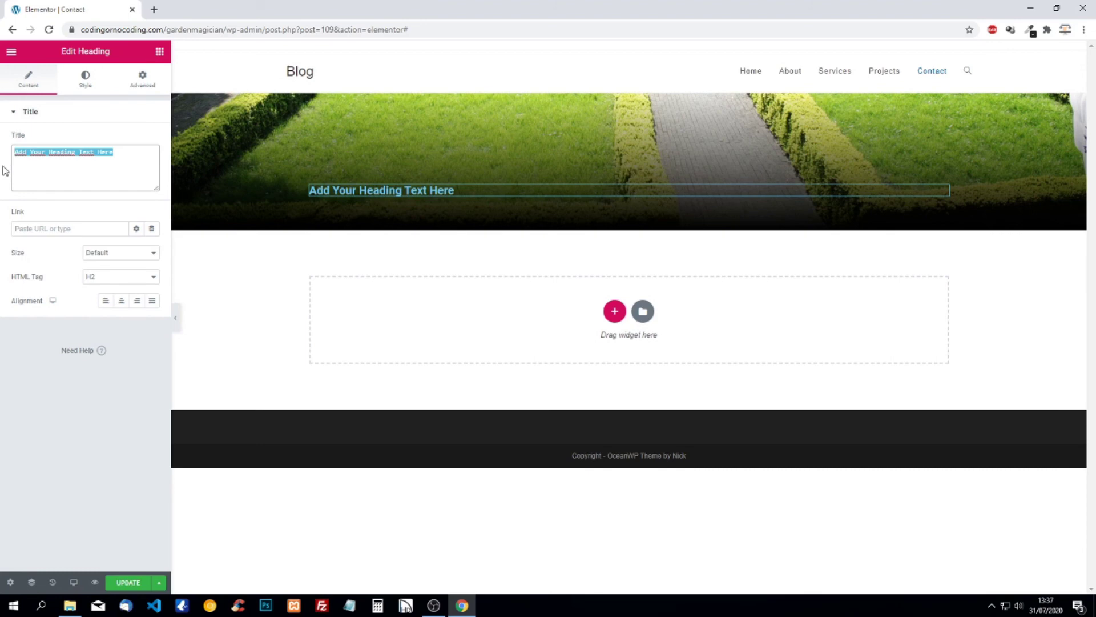
text(Contact Us)
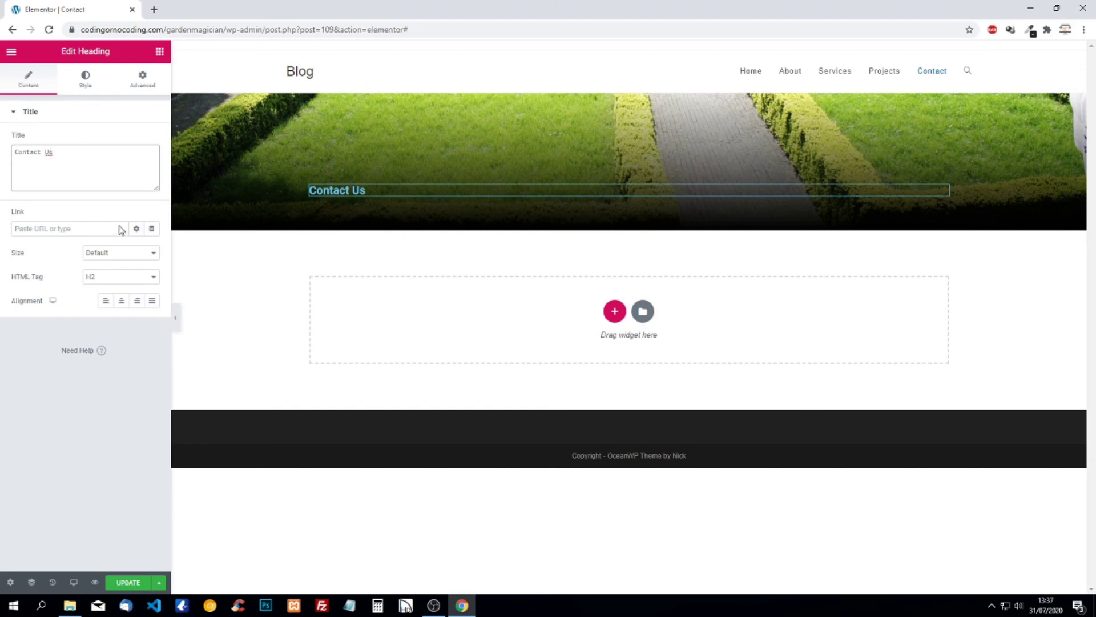
click(105, 277)
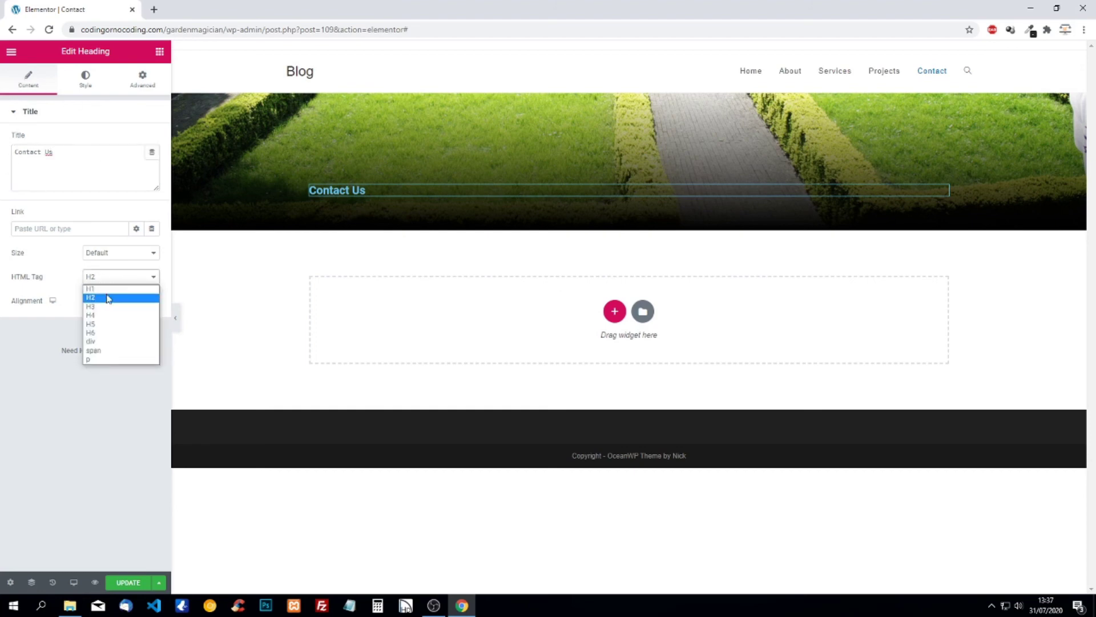
click(108, 291)
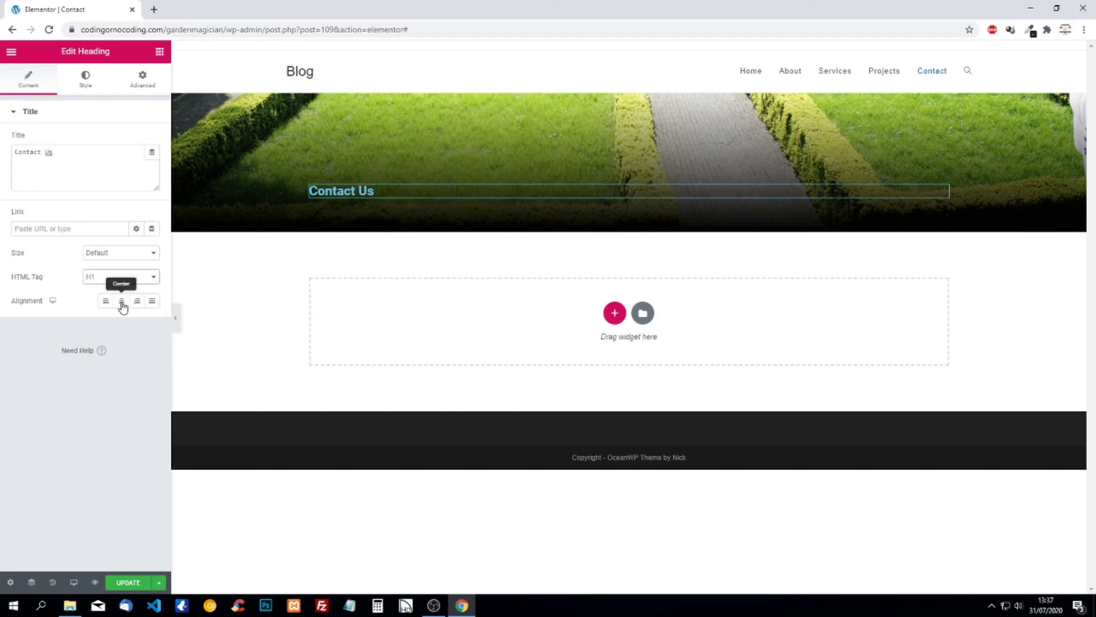
Step: Set the Contact Us heading's text color to white (#FFFFFF)
click(86, 83)
click(135, 140)
click(187, 167)
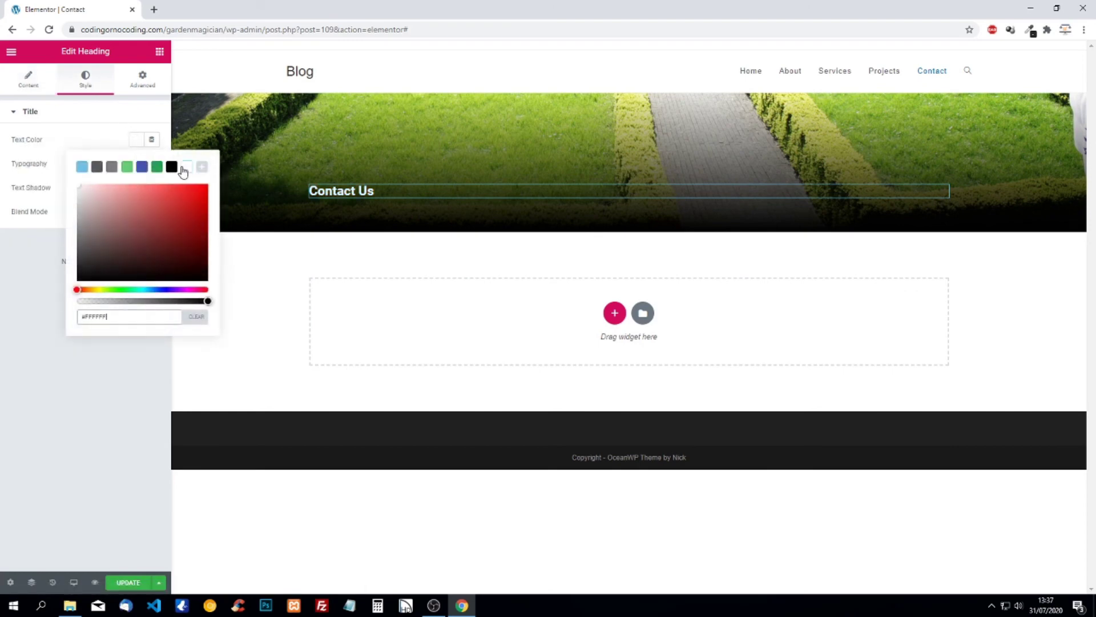
click(83, 135)
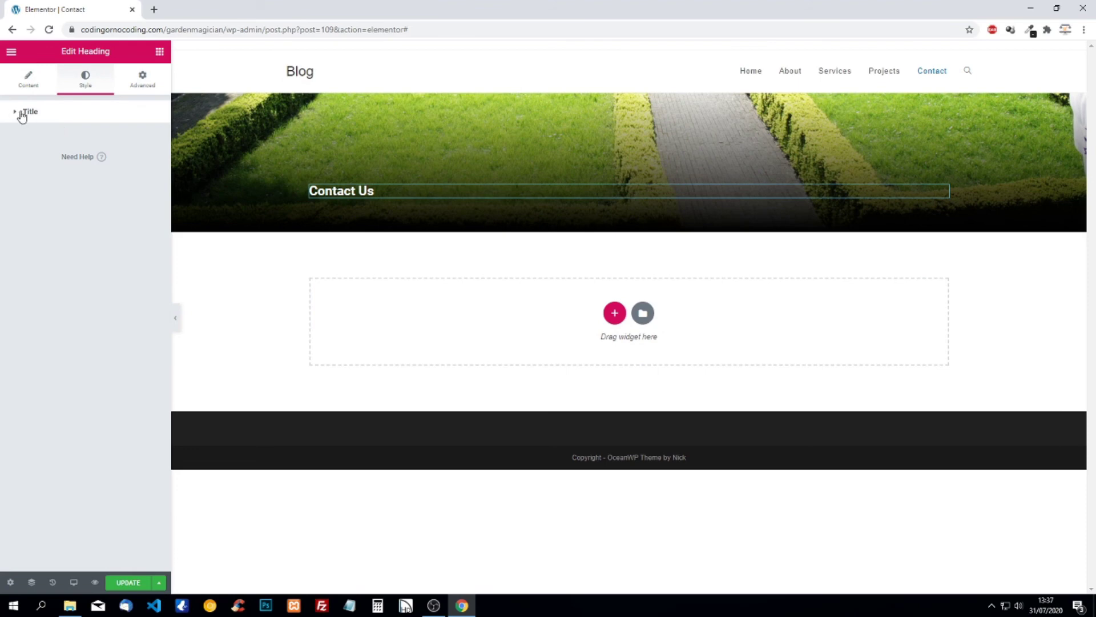
Step: Set the Contact Us heading's typography to Poppins, size 50 px, with Uppercase transform
click(151, 164)
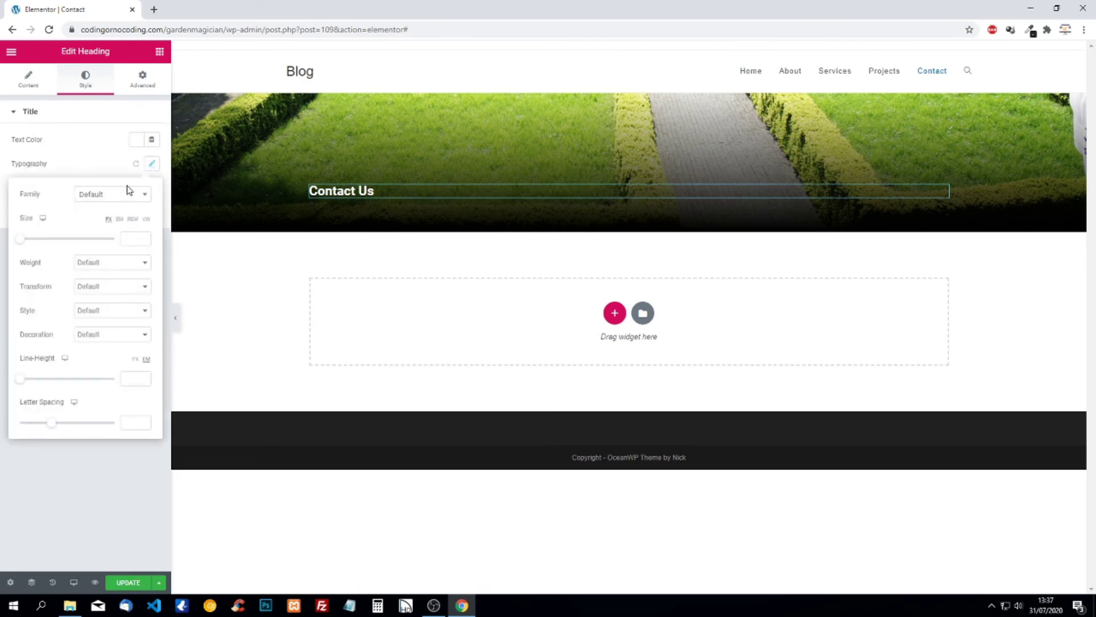
click(114, 195)
text(popp)
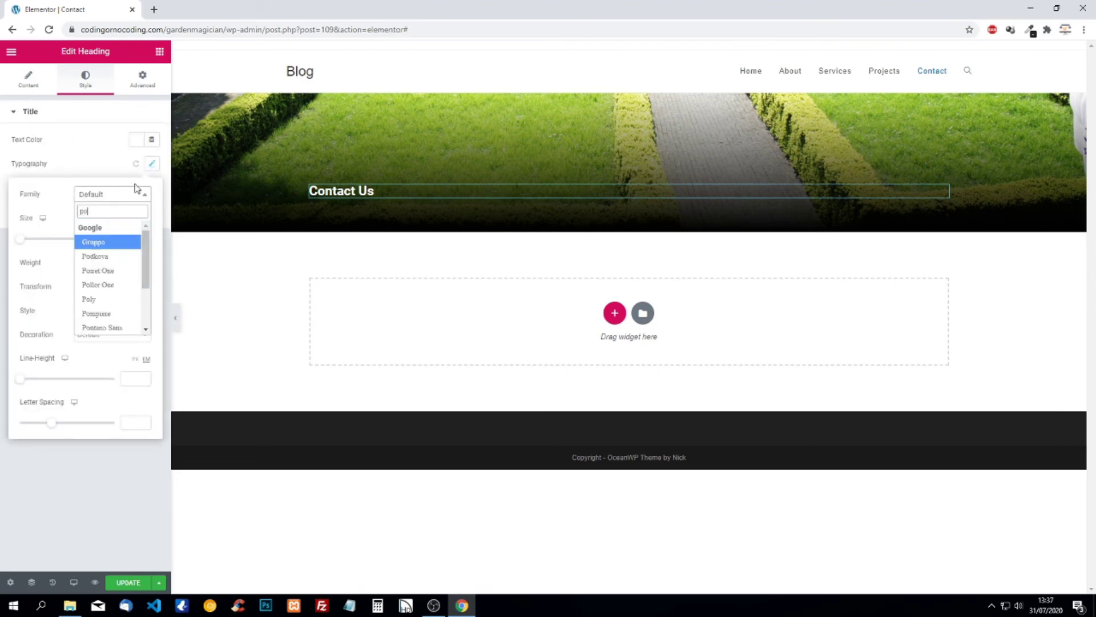
click(120, 242)
click(129, 239)
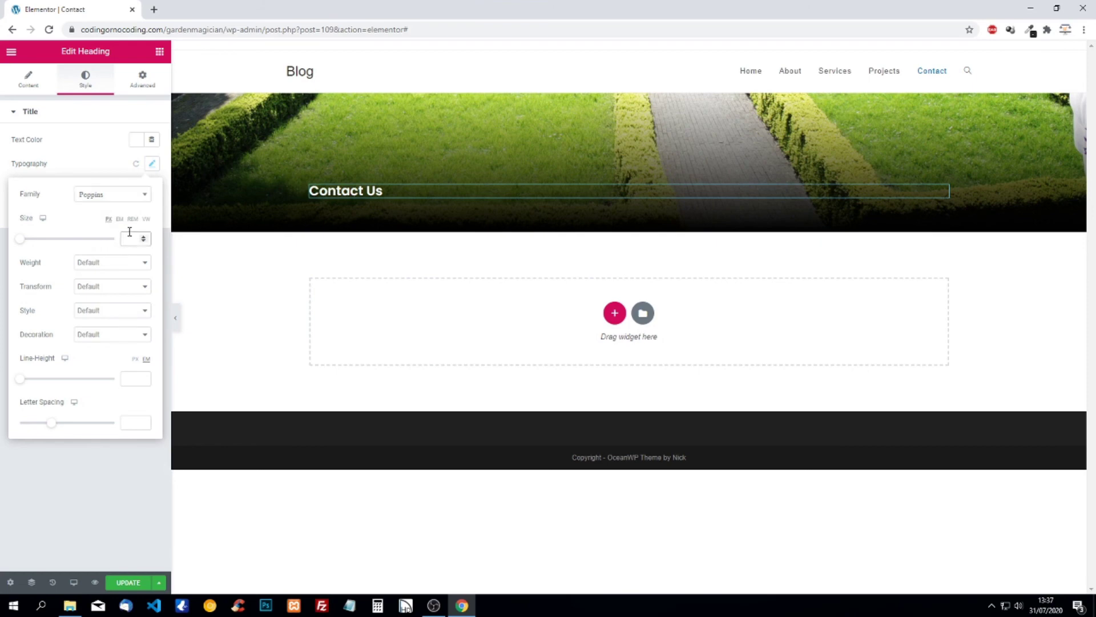
text(50)
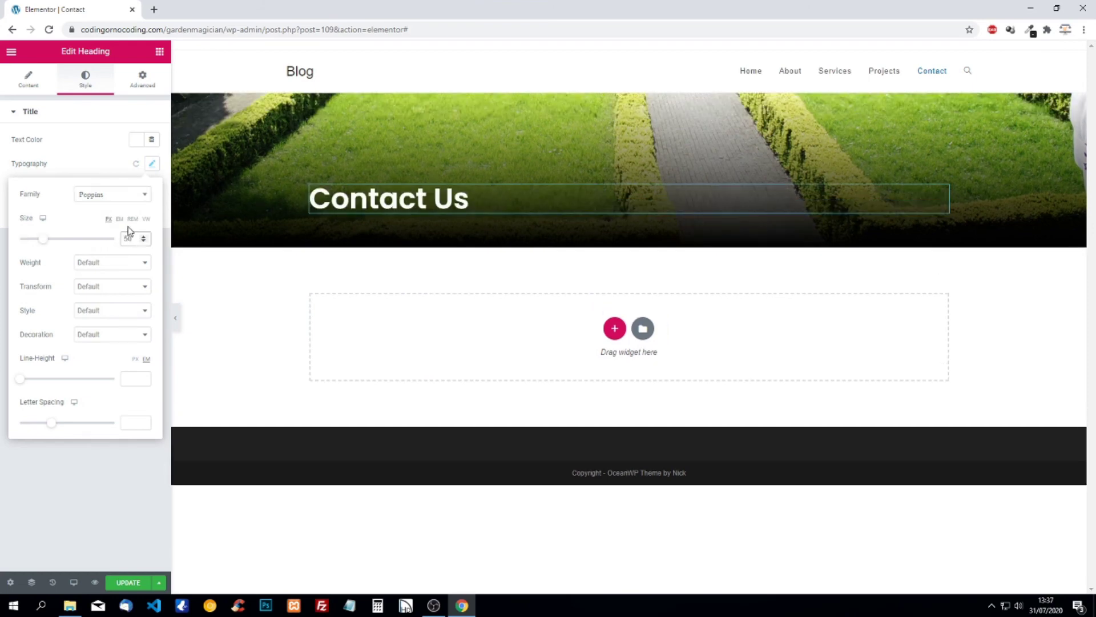
click(102, 297)
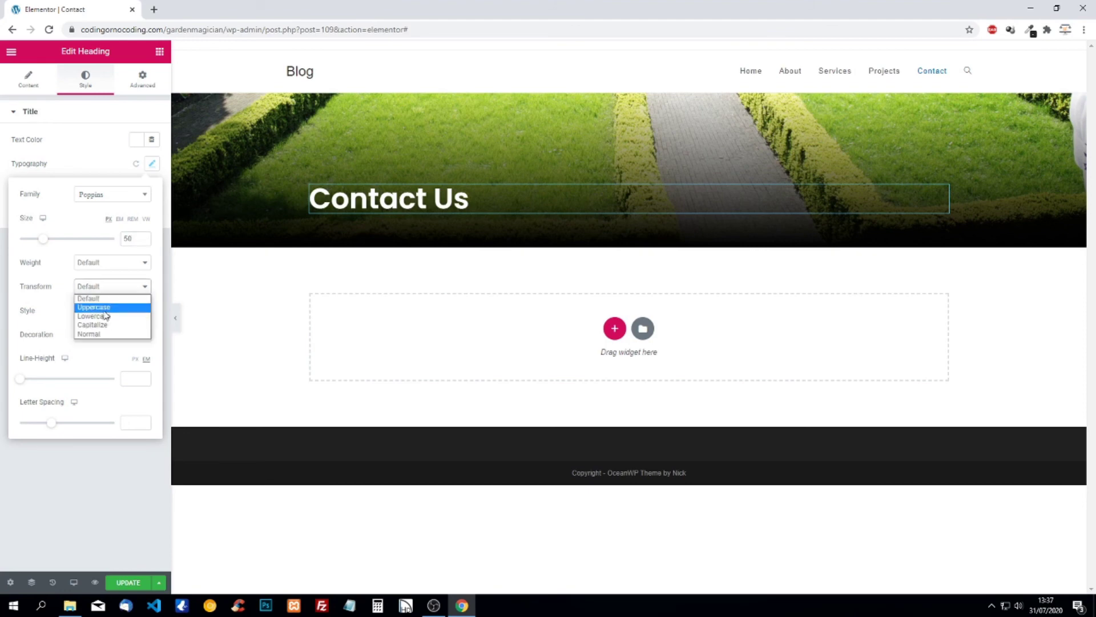
click(105, 307)
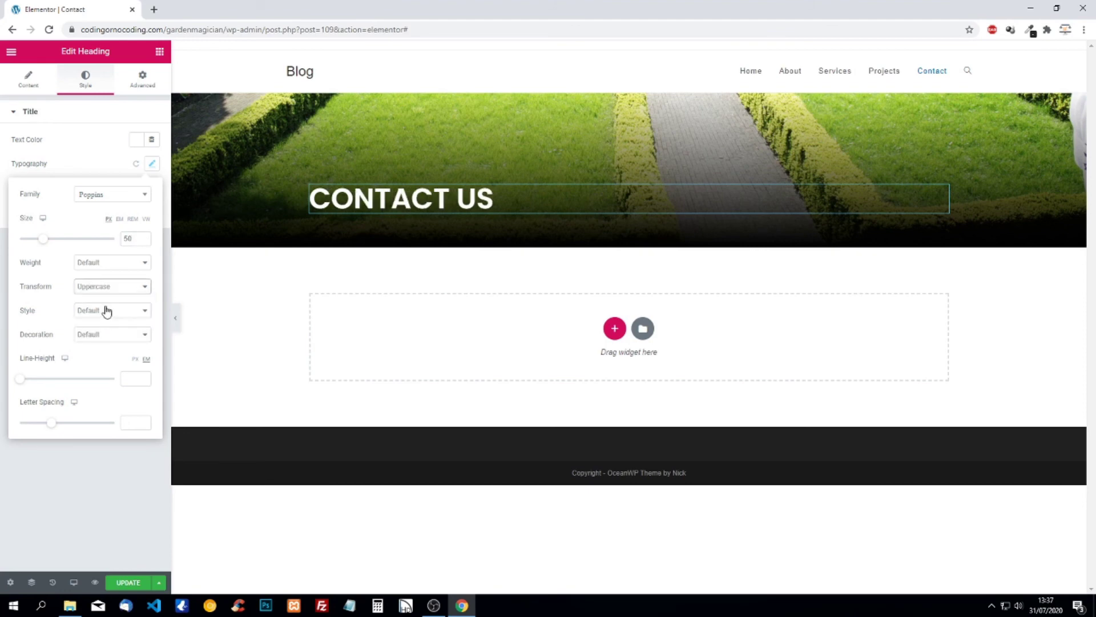
click(89, 149)
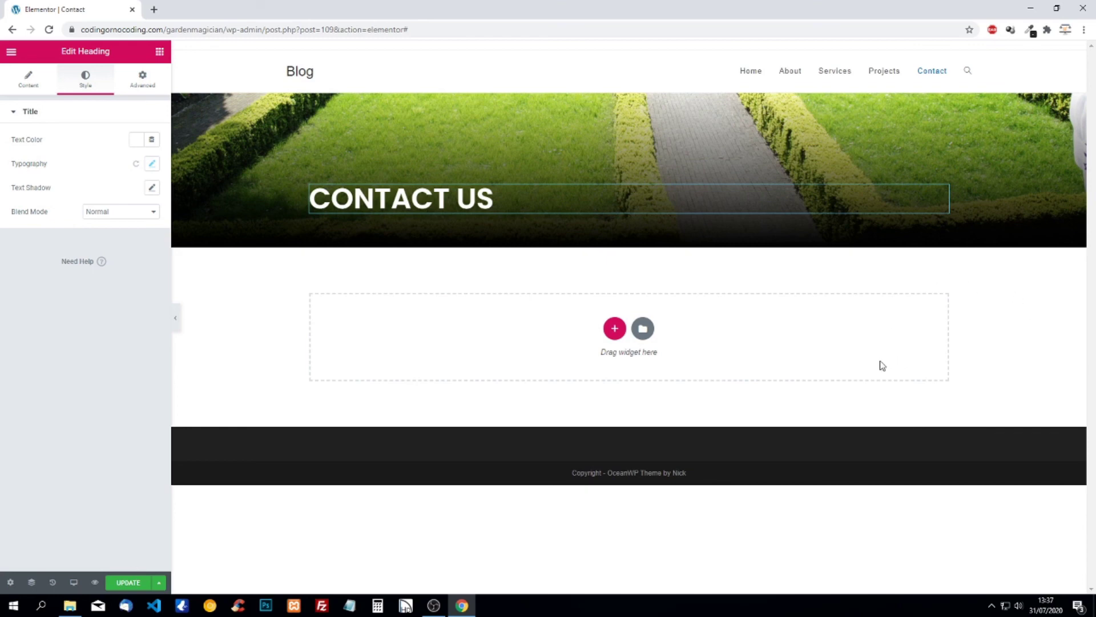
Step: Add a two-column section below the Contact Us banner and place an Image widget in its first column
click(615, 329)
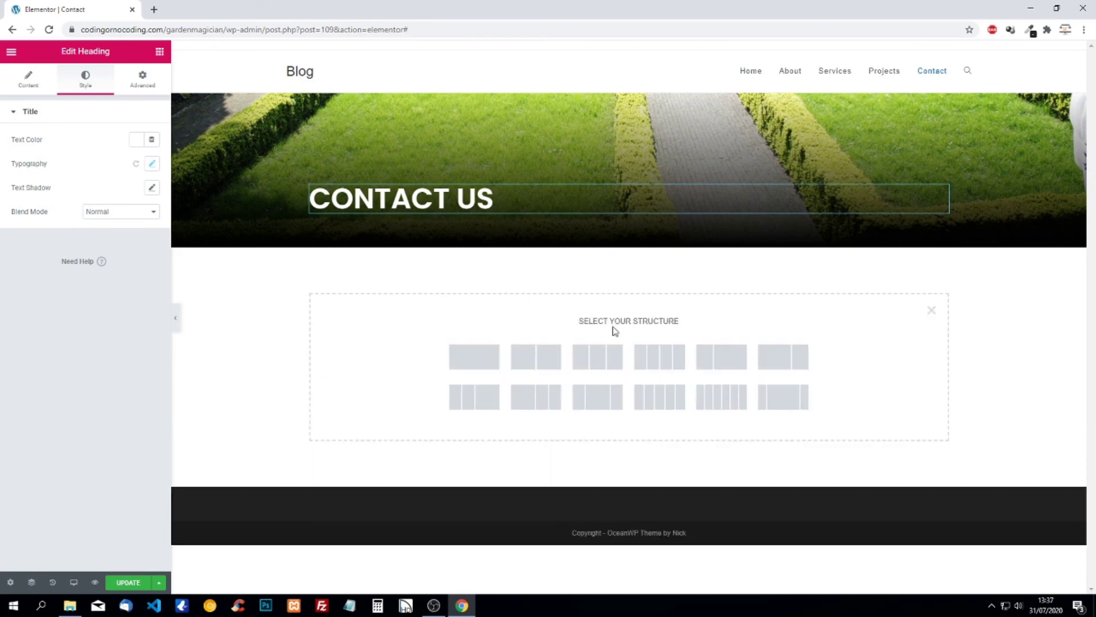
click(539, 358)
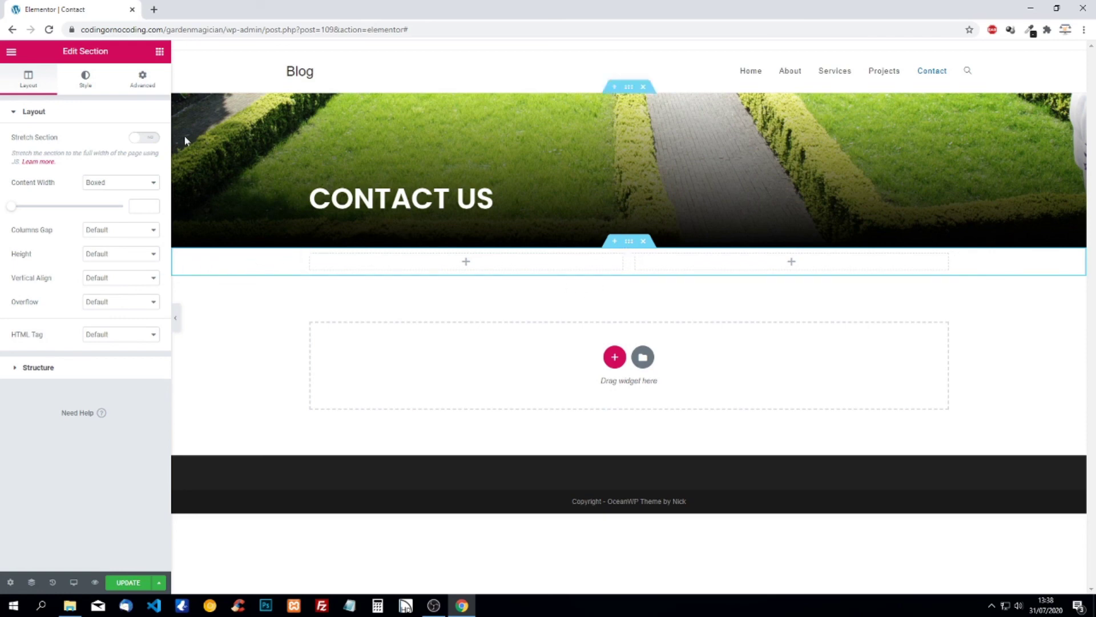
click(159, 52)
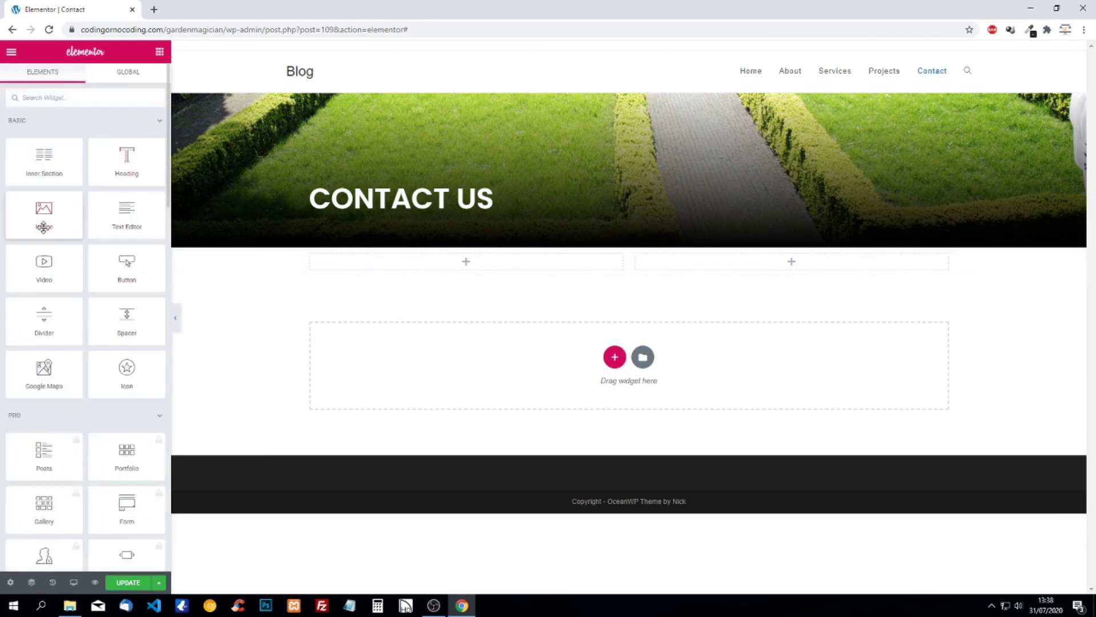
drag(43, 227, 459, 271)
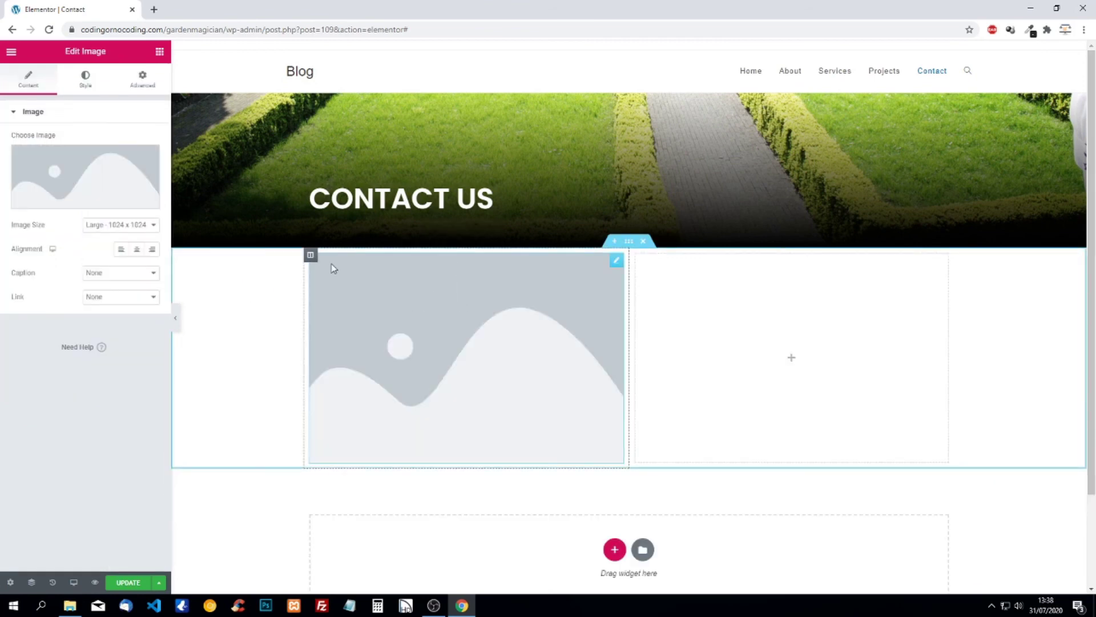
Step: Upload the garden hammock photo from the computer to the media library and insert it into the Image widget
click(91, 166)
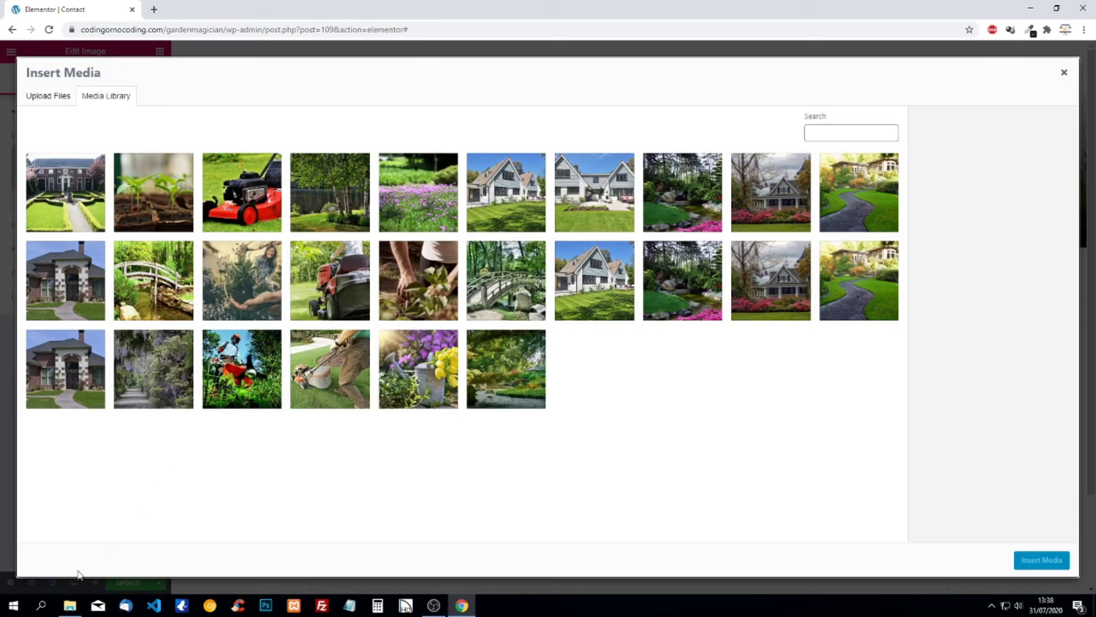
click(69, 607)
drag(173, 123, 365, 423)
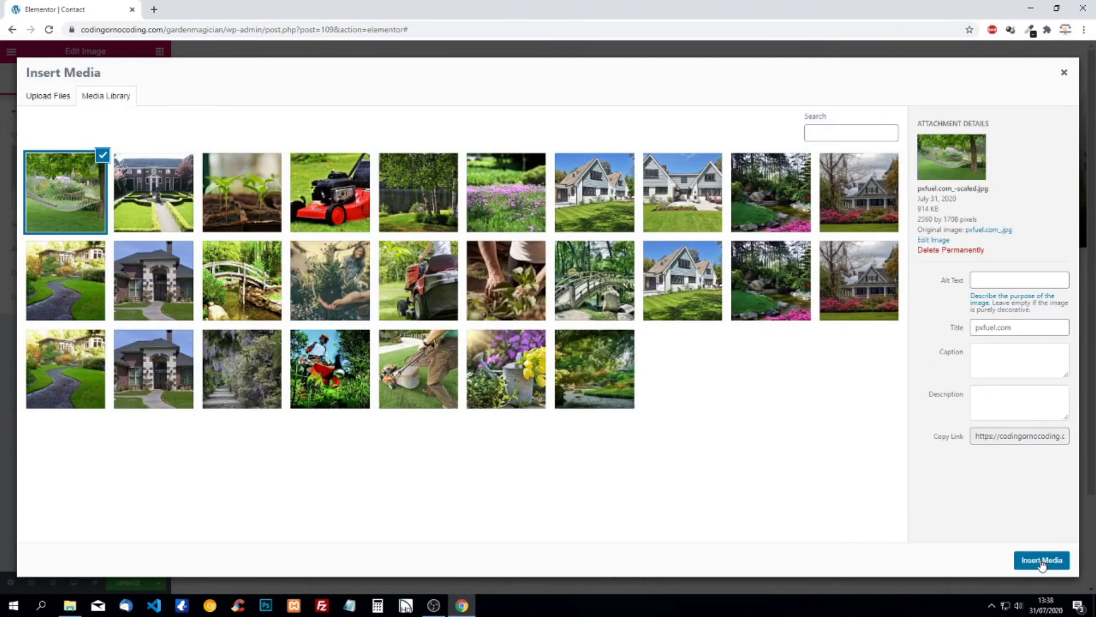
click(1042, 560)
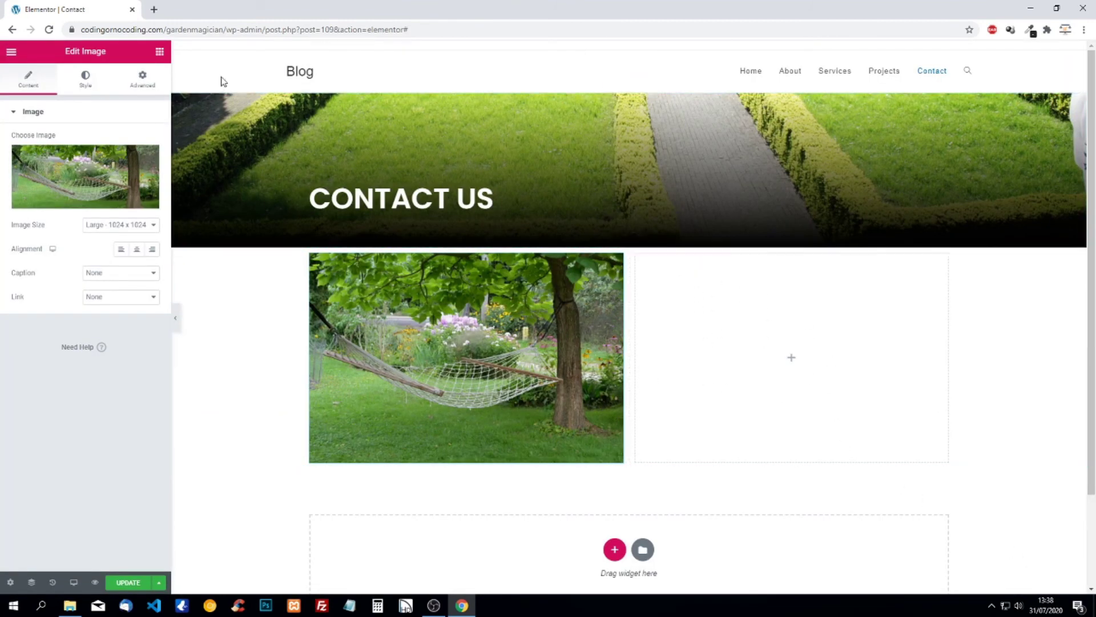
Step: Add a Shortcode widget to the empty second column with the shortcode [wpforms id="154"]
click(159, 52)
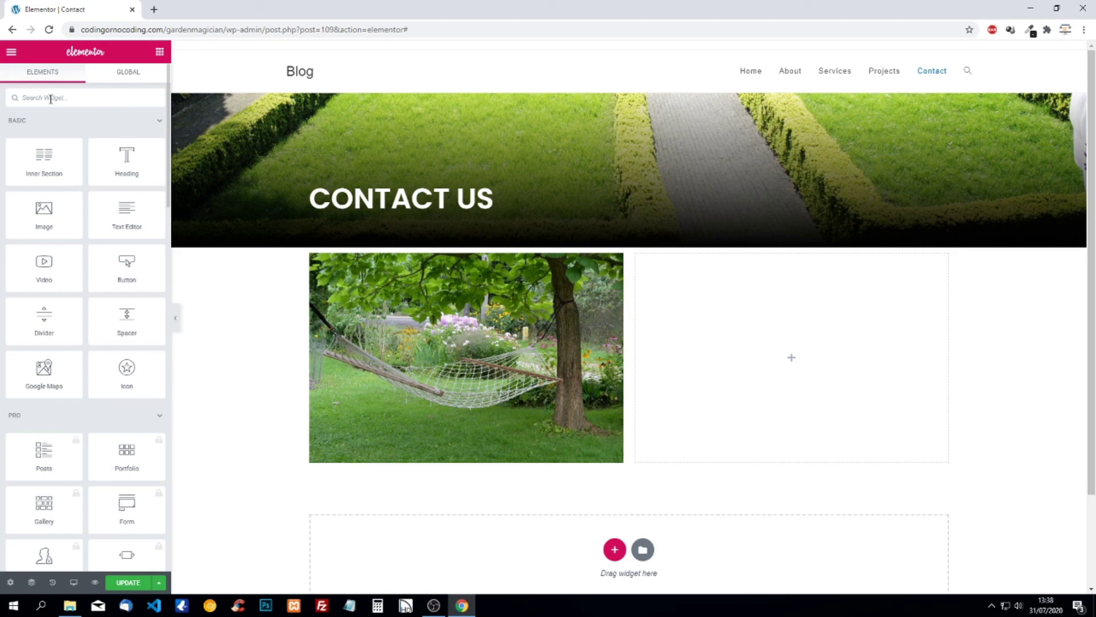
text(short)
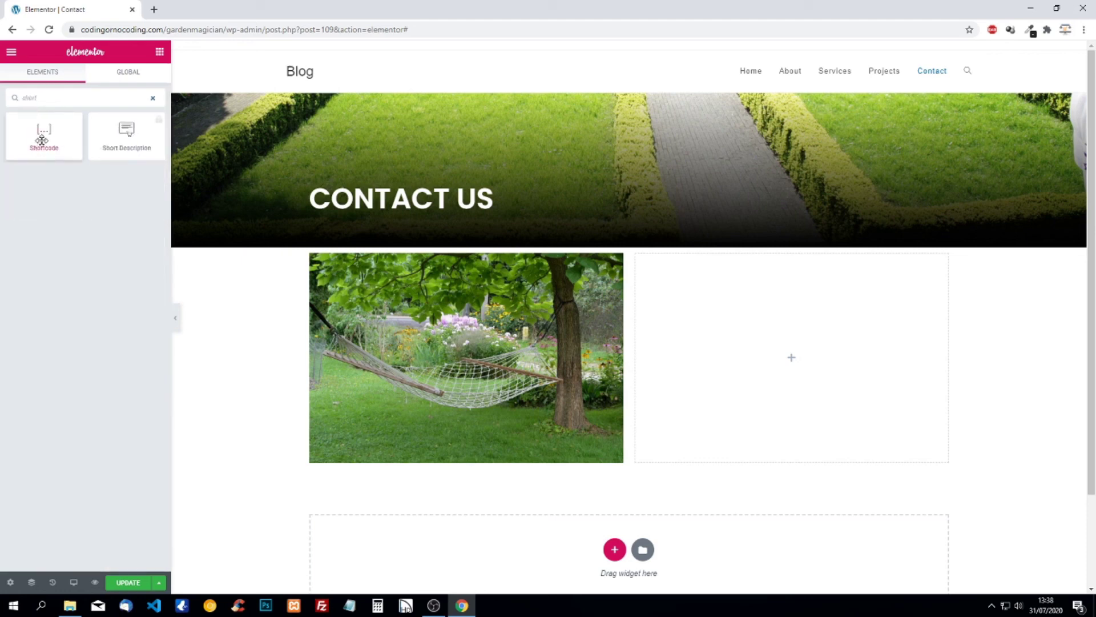
drag(41, 130, 758, 345)
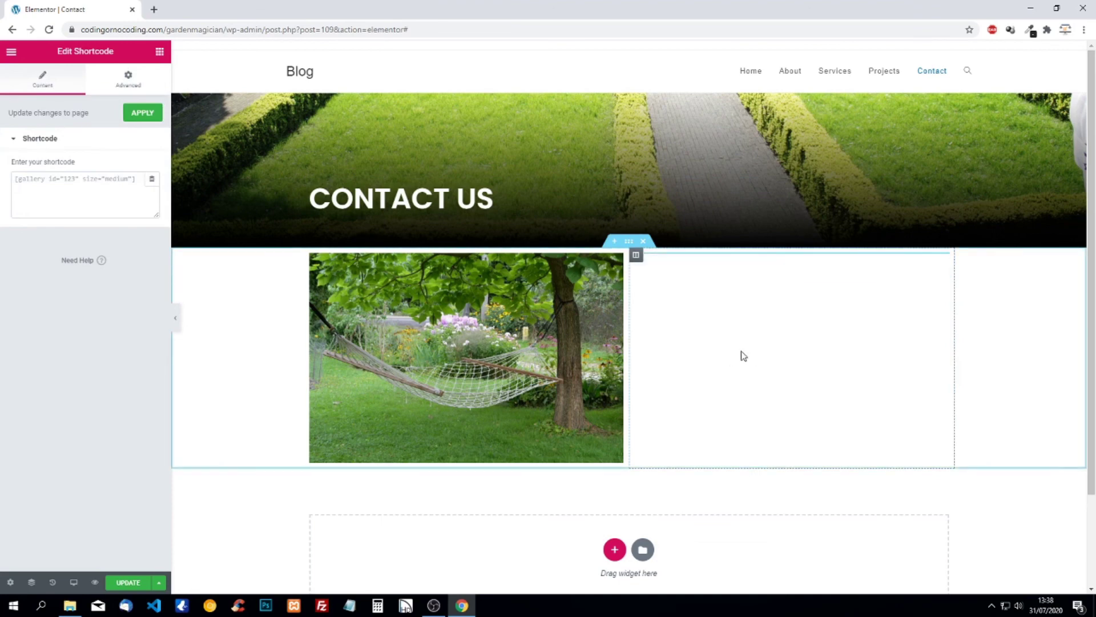
click(113, 179)
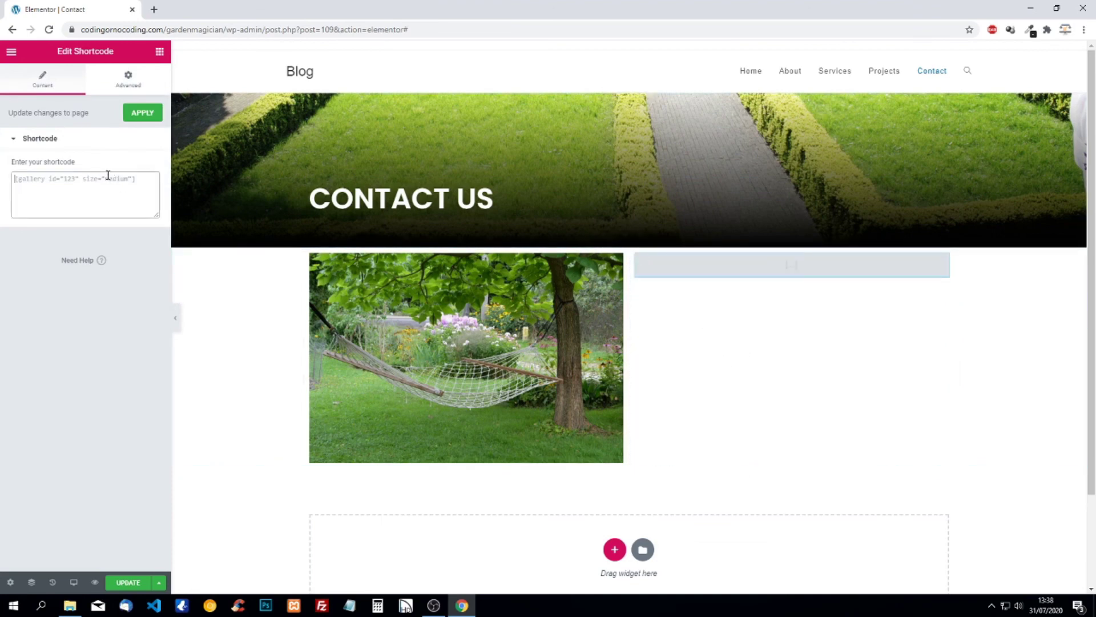
text([wpforms id="154"])
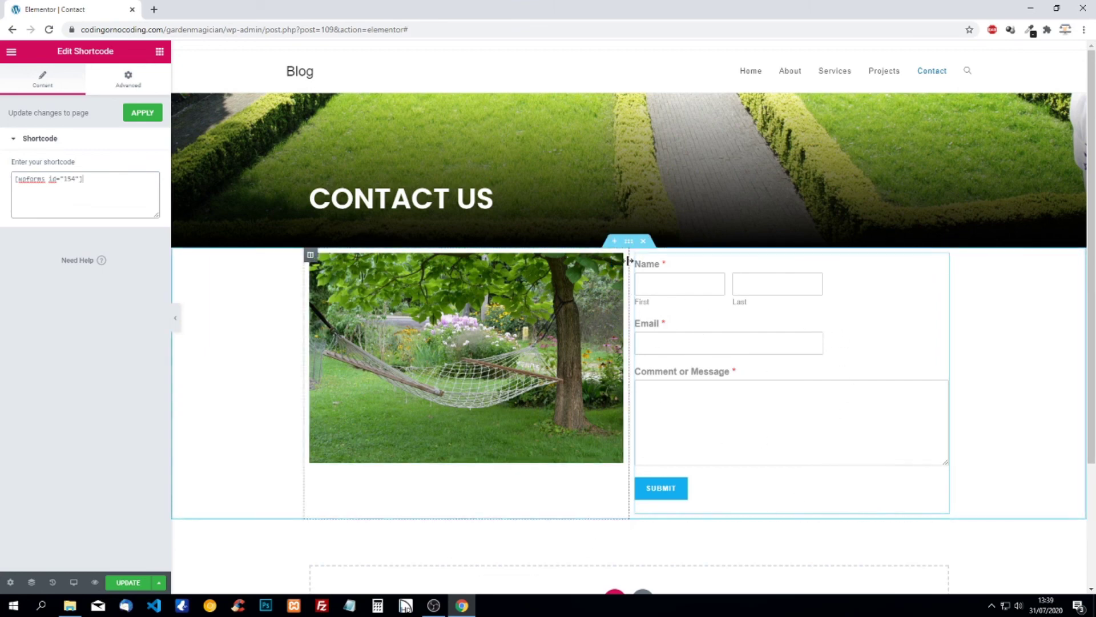
Step: Set the content width of the image and form section to Full Width
click(629, 241)
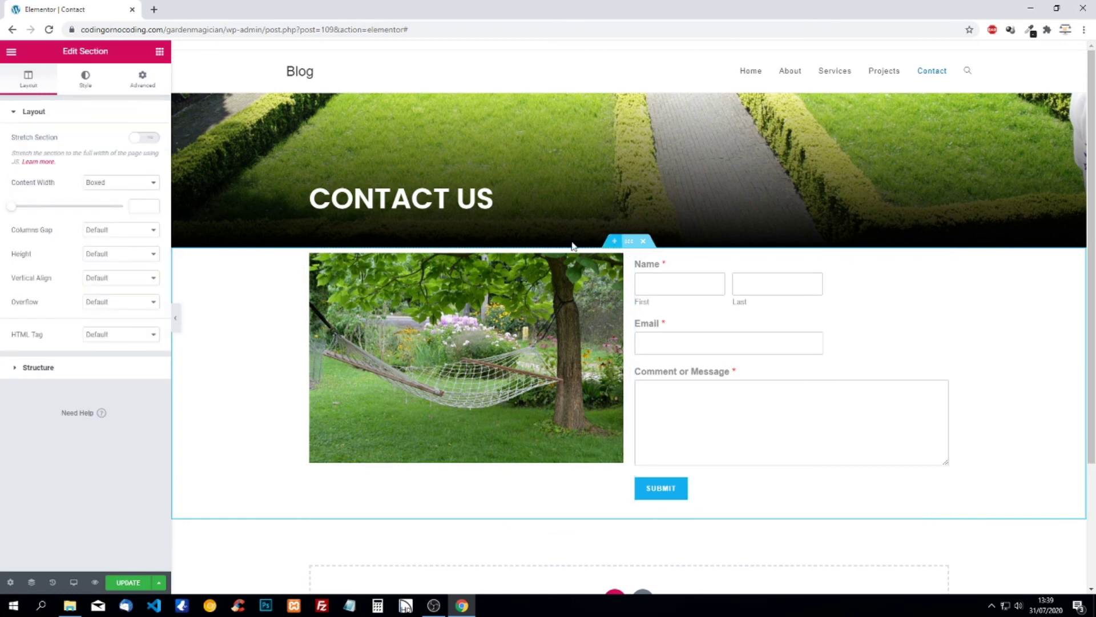
click(111, 186)
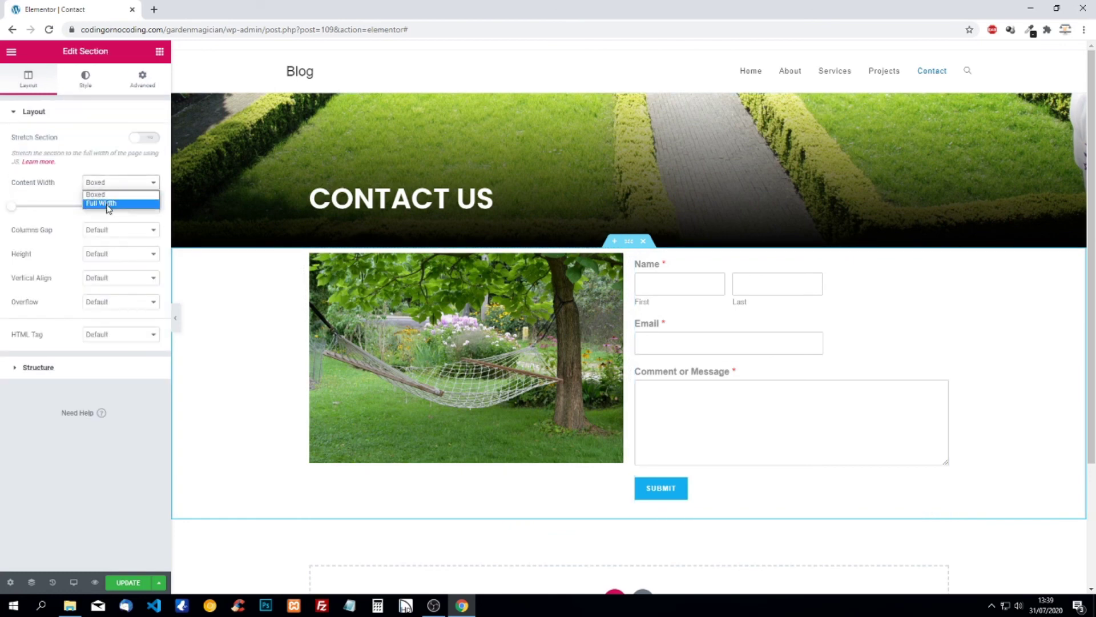
click(106, 203)
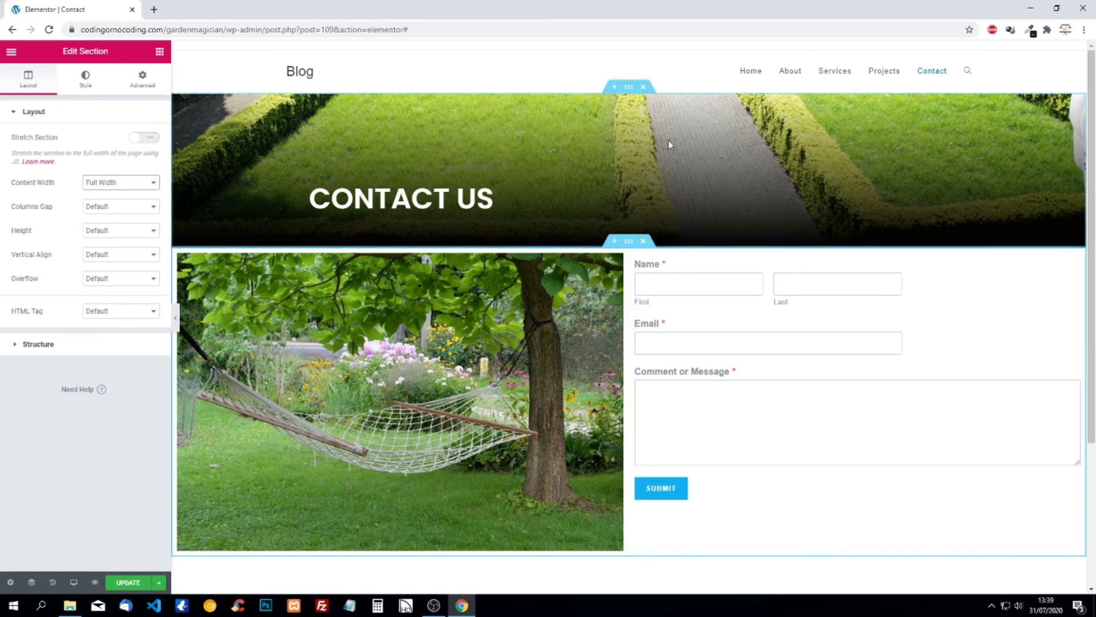
scroll(801, 192, down, 2)
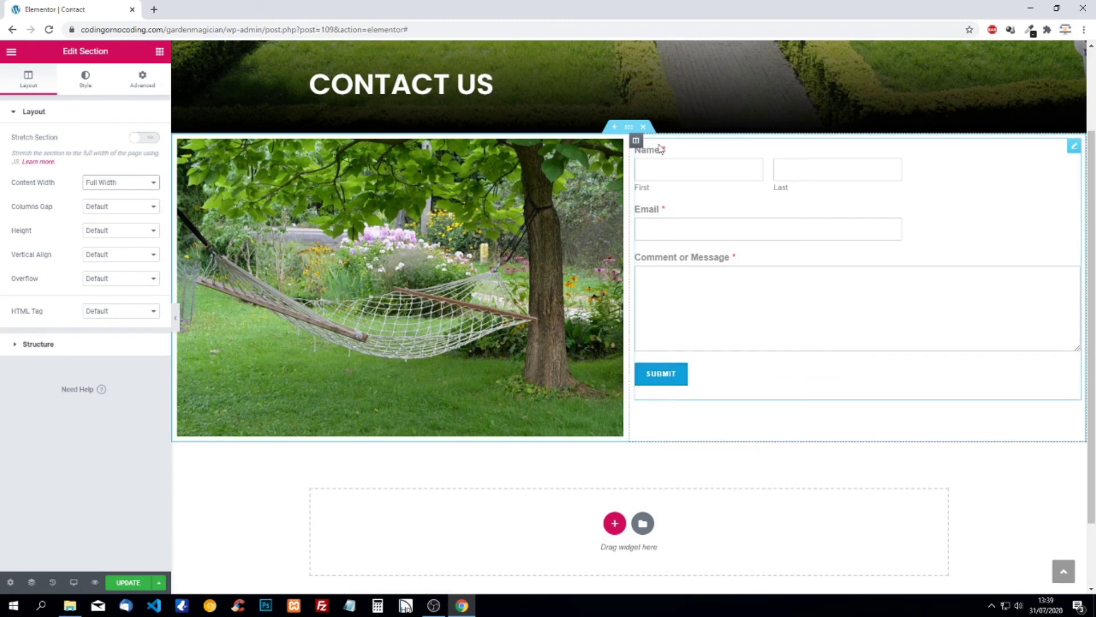
Step: Unlink the contact form shortcode's padding values and set them to 30 px top and bottom, 25 px right and left
click(143, 80)
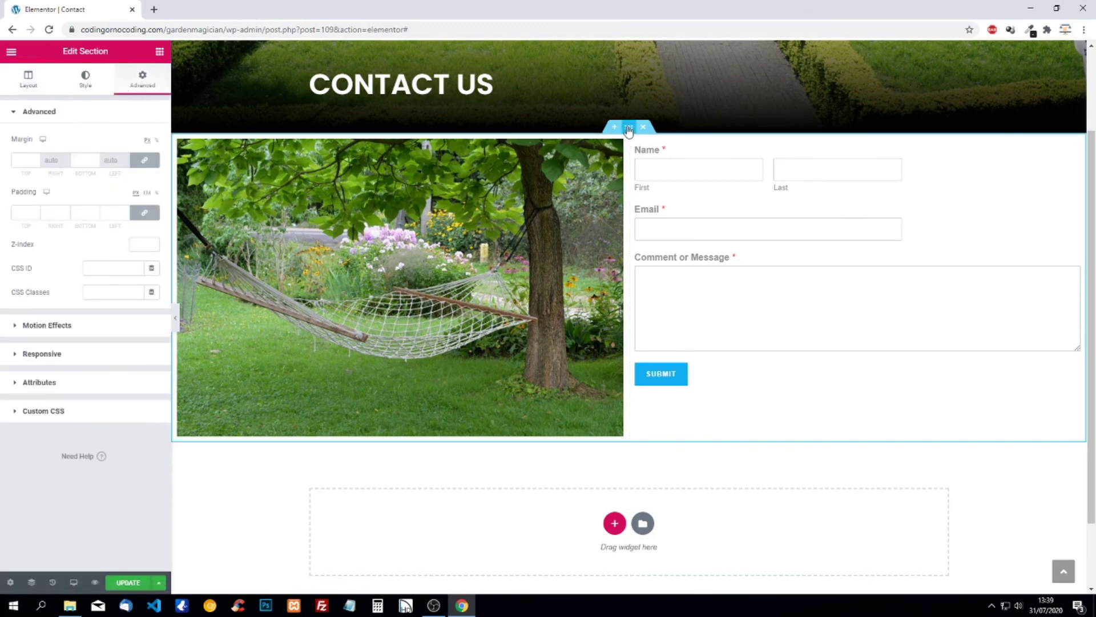
click(692, 156)
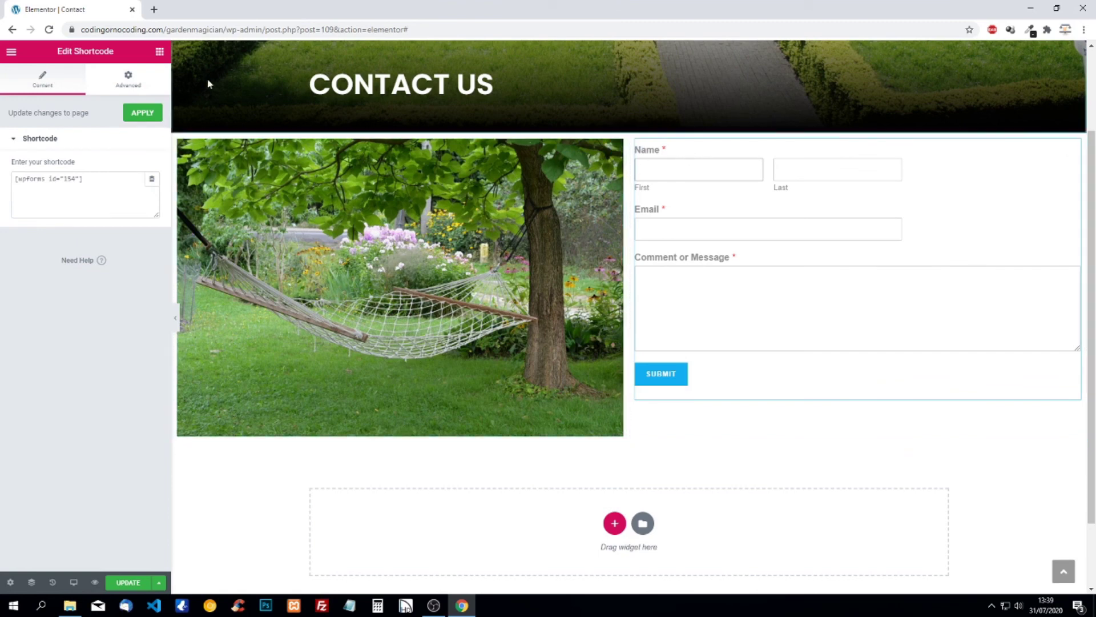
click(128, 80)
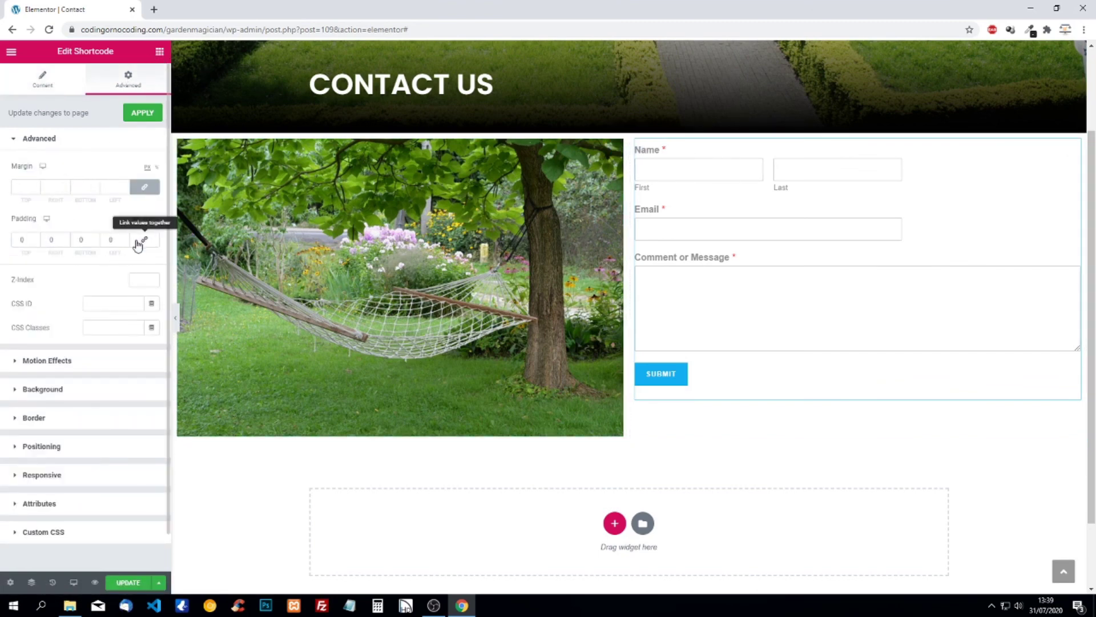
click(144, 239)
double_click(22, 239)
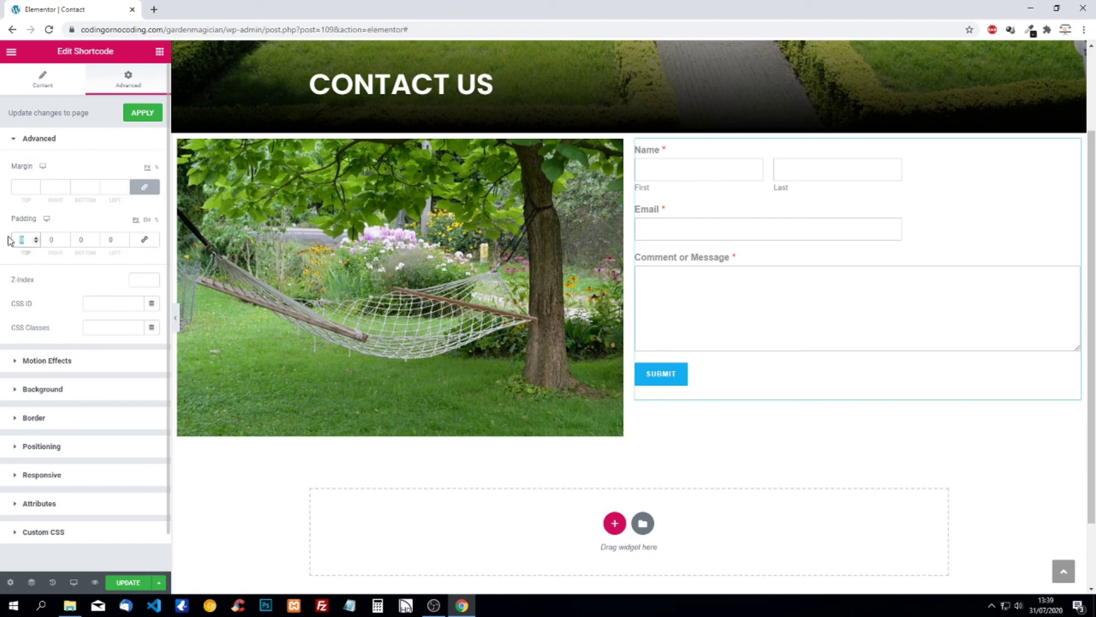
text(30)
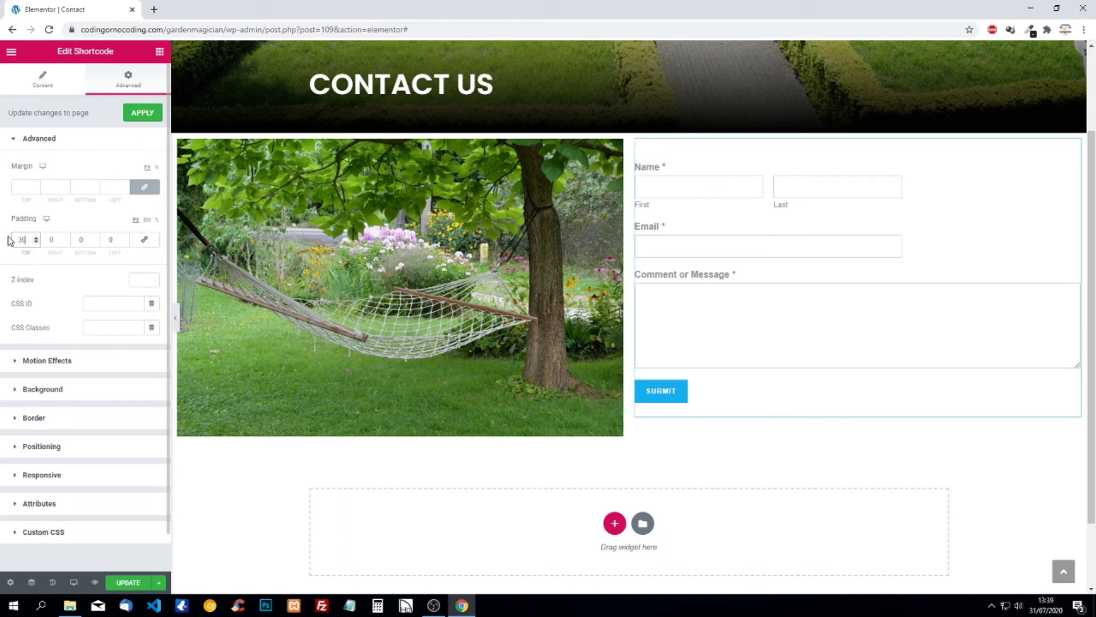
click(81, 239)
text(30)
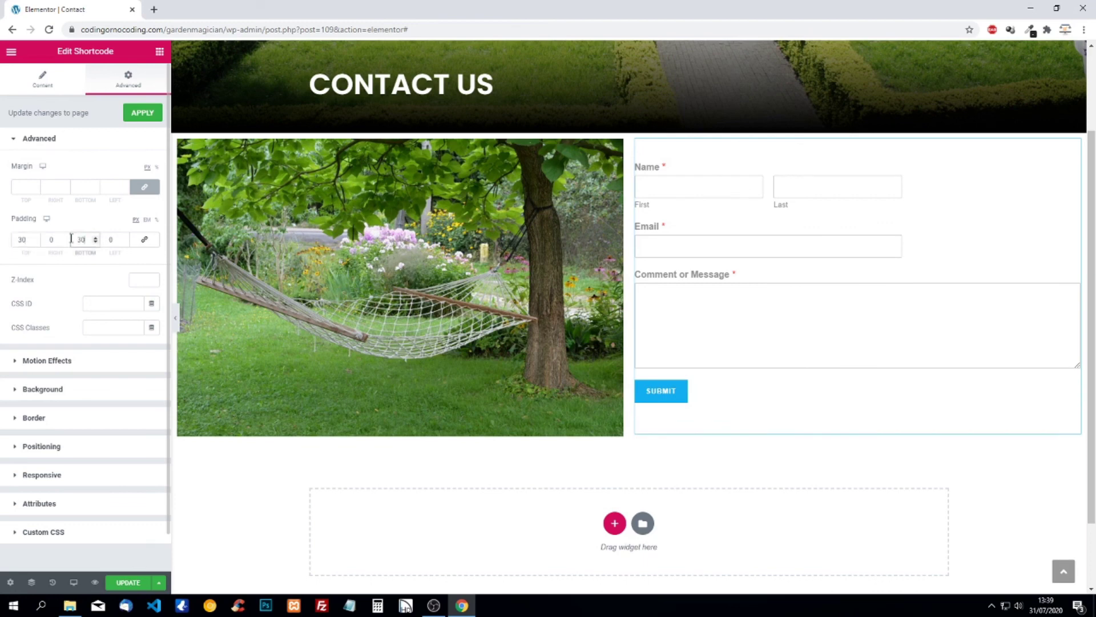
double_click(51, 239)
text(25)
click(109, 239)
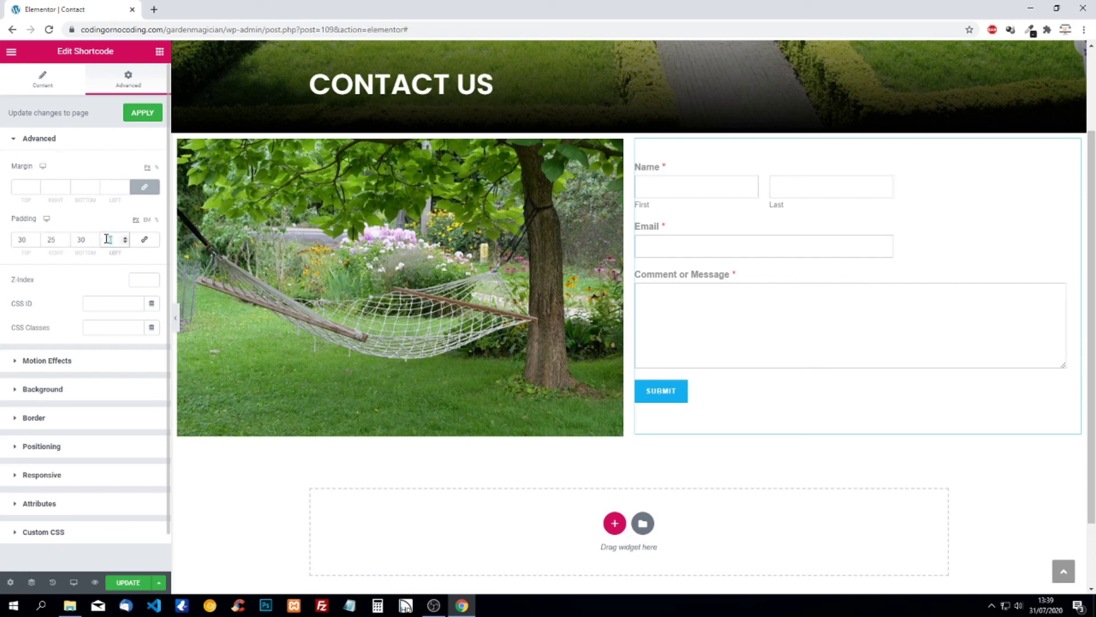
text(25)
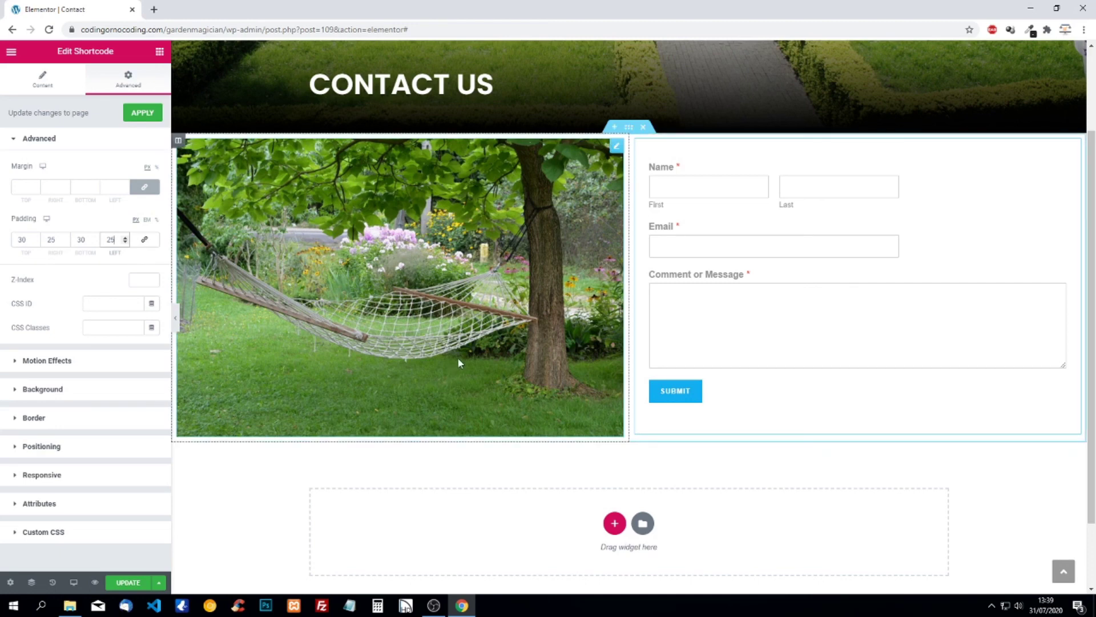
Step: Review the Contact page layout, apply the shortcode changes and update the page
scroll(461, 360, up, 2)
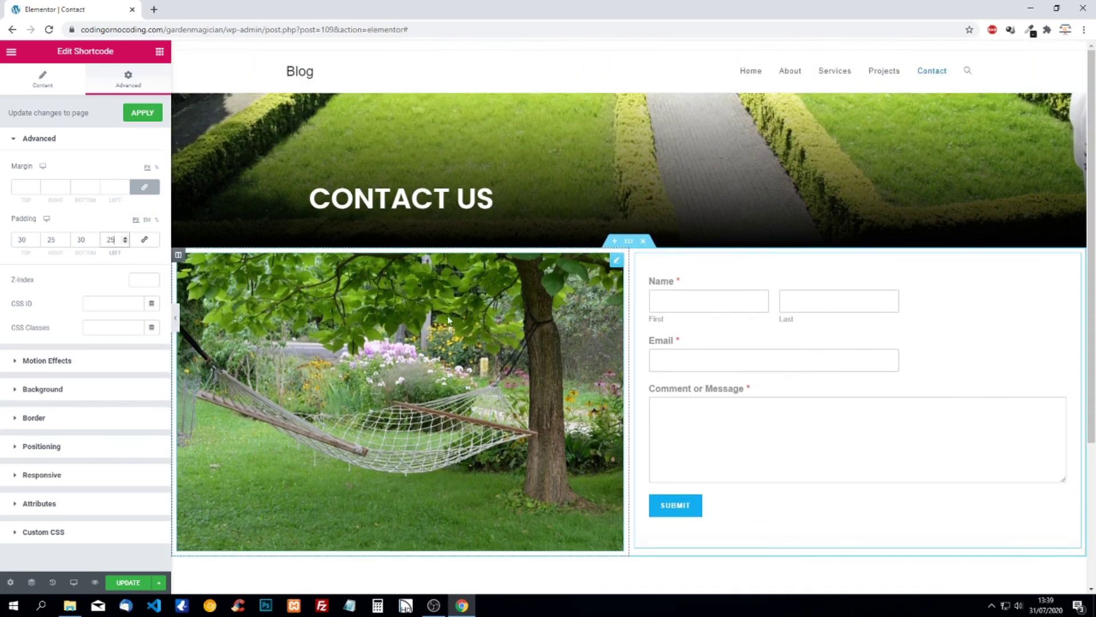
scroll(489, 257, down, 4)
scroll(495, 357, up, 1)
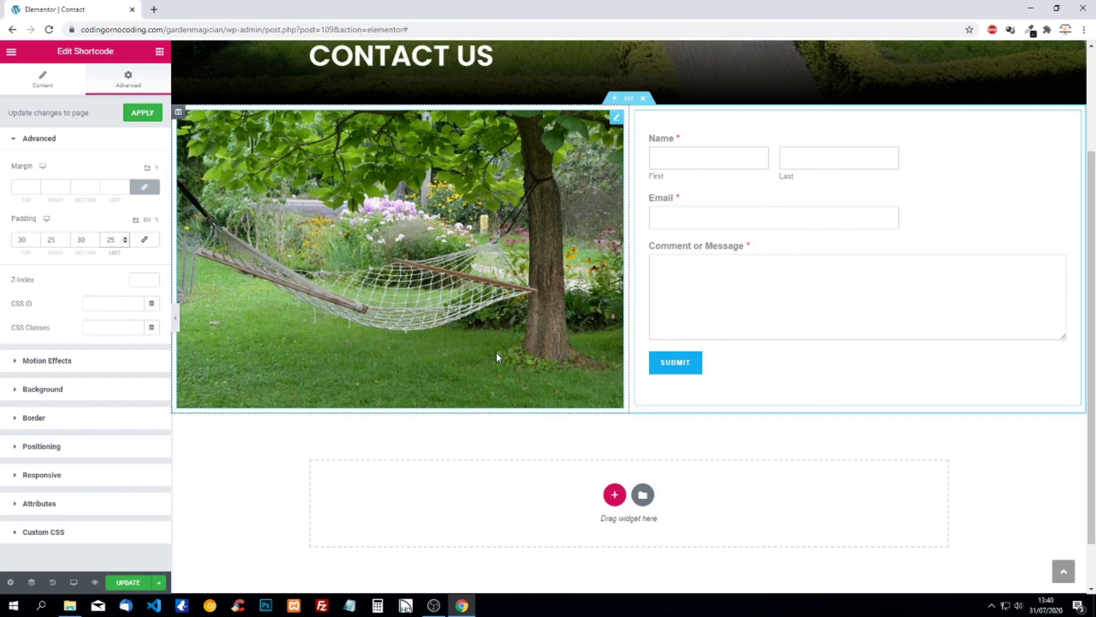
scroll(491, 356, up, 3)
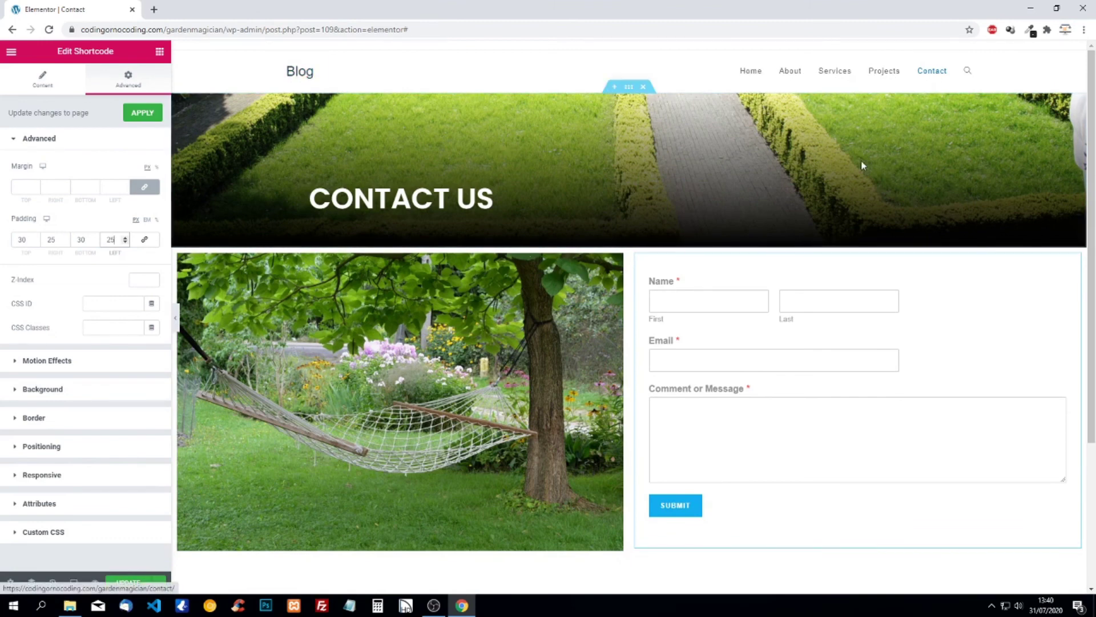
scroll(734, 403, down, 3)
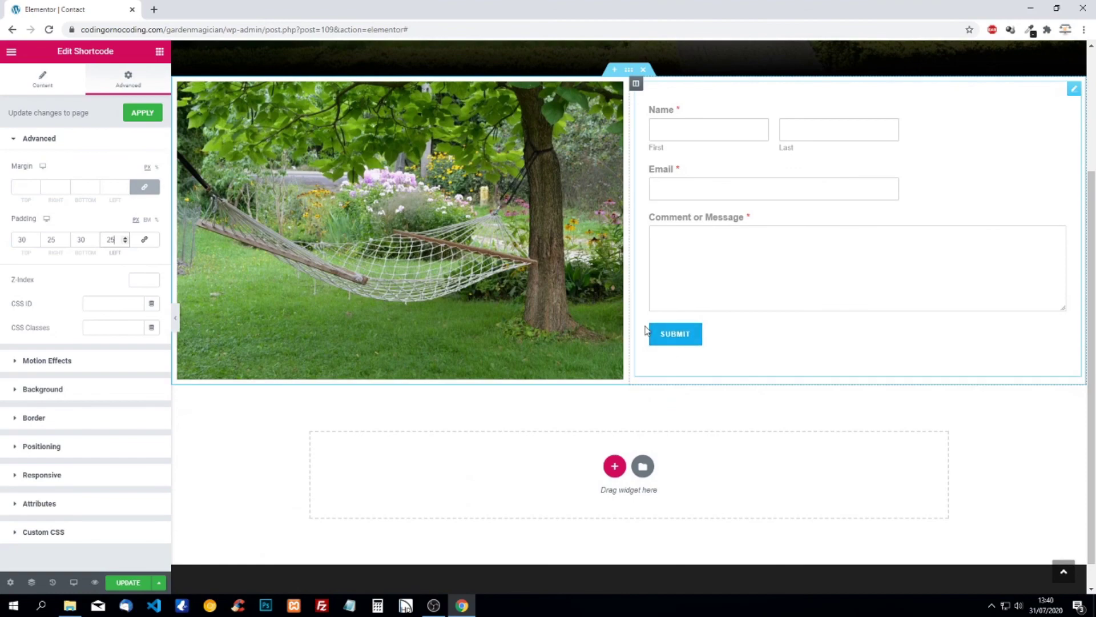
scroll(453, 344, up, 3)
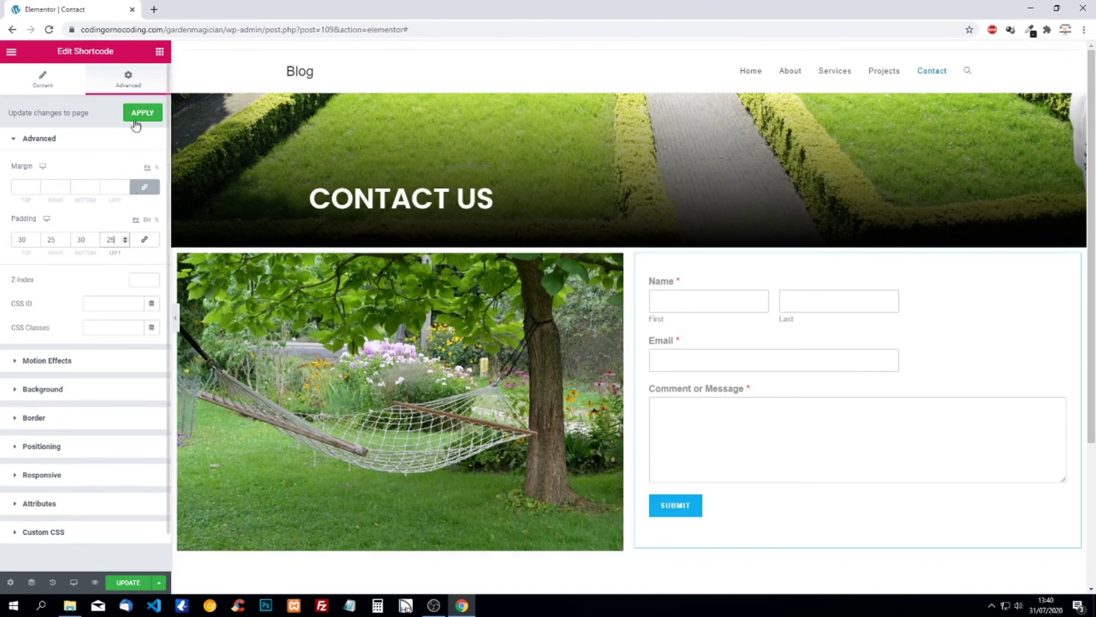
click(138, 116)
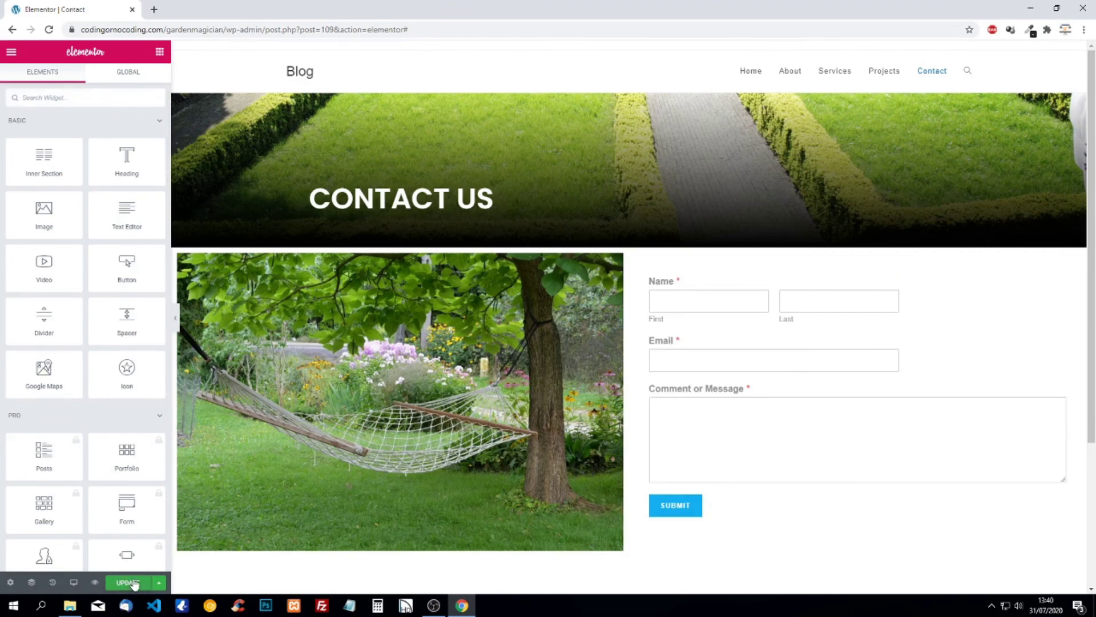
click(133, 583)
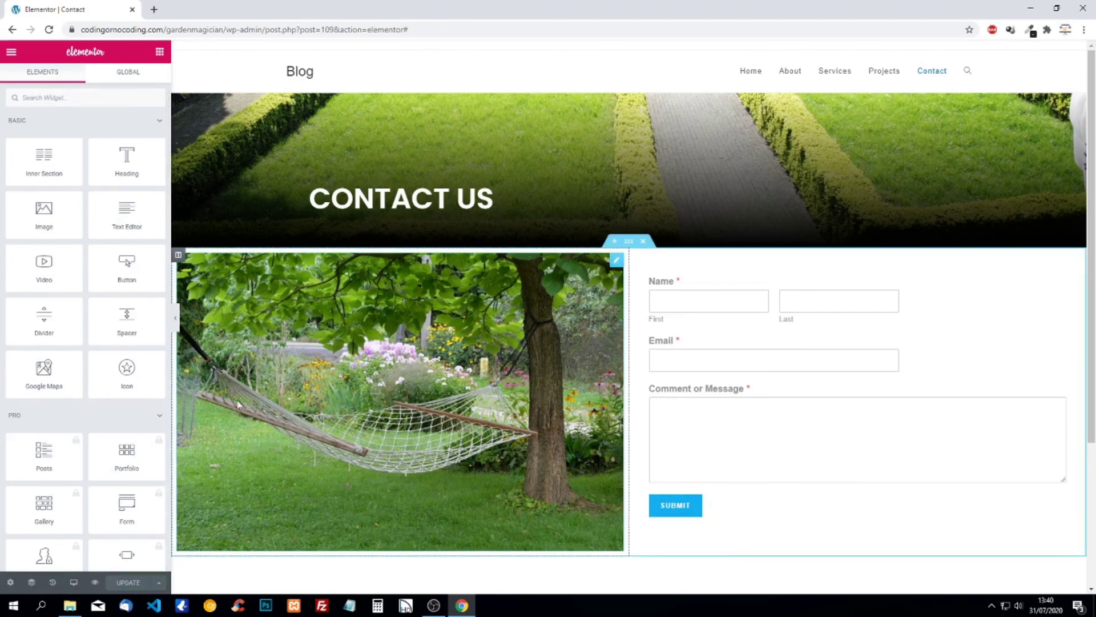
Step: Exit the Elementor editor and return to the WordPress Pages list
click(11, 52)
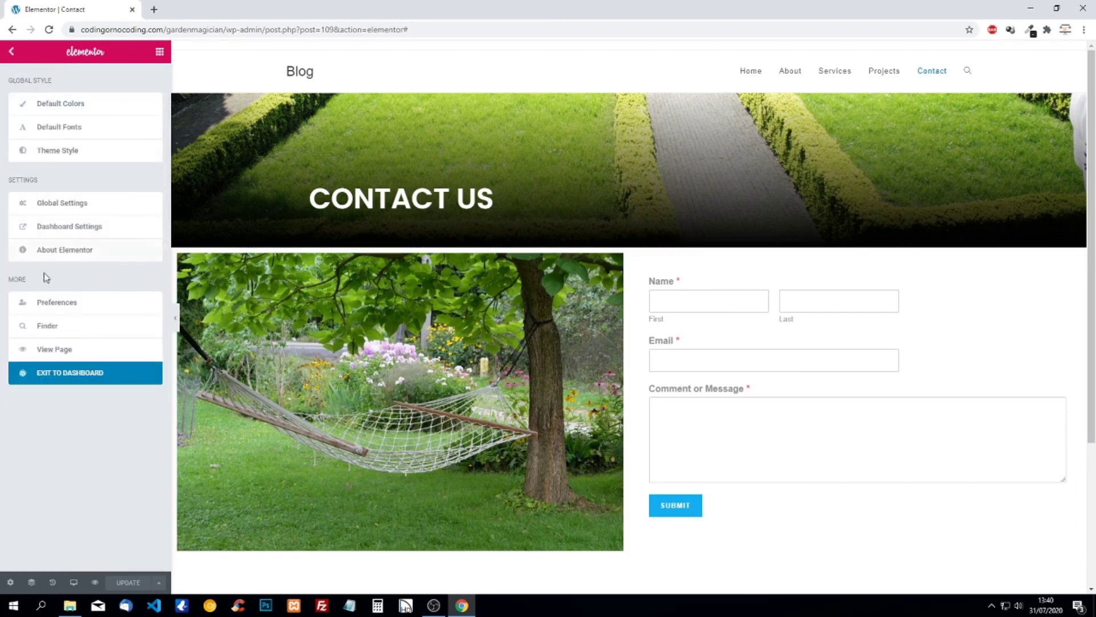
click(47, 374)
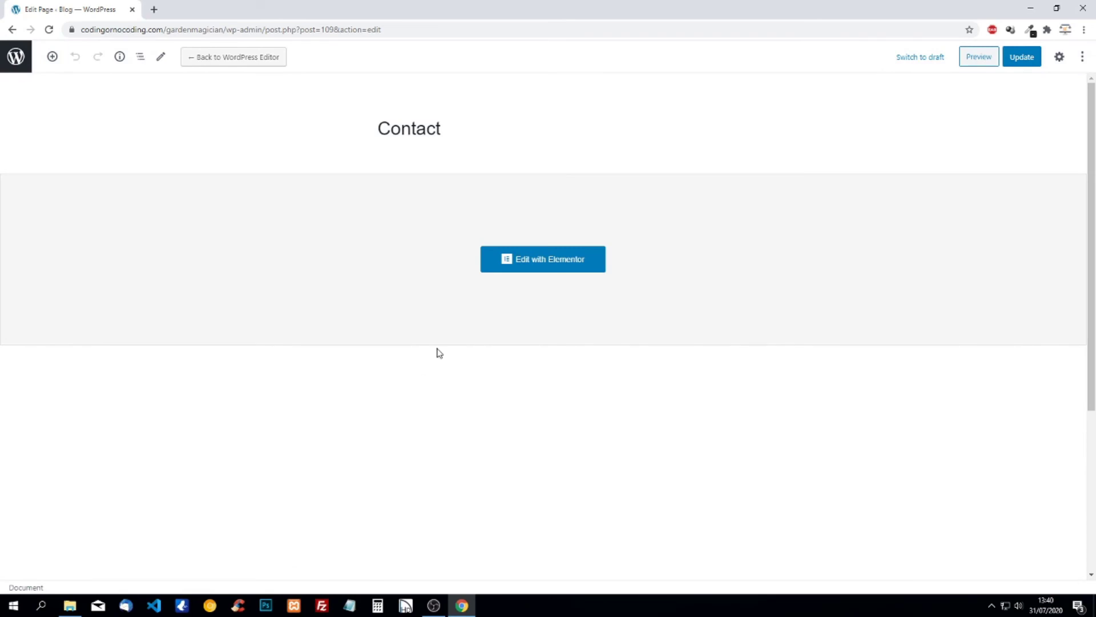
click(16, 56)
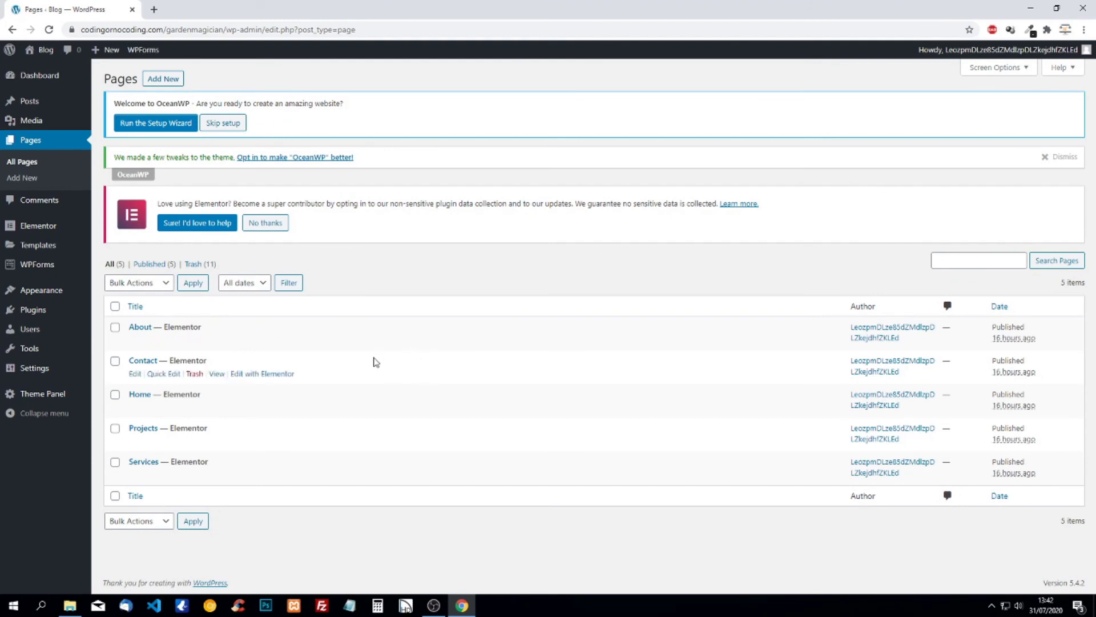
Step: Open the live site in a new browser tab and view its front page
mouse_move(44, 50)
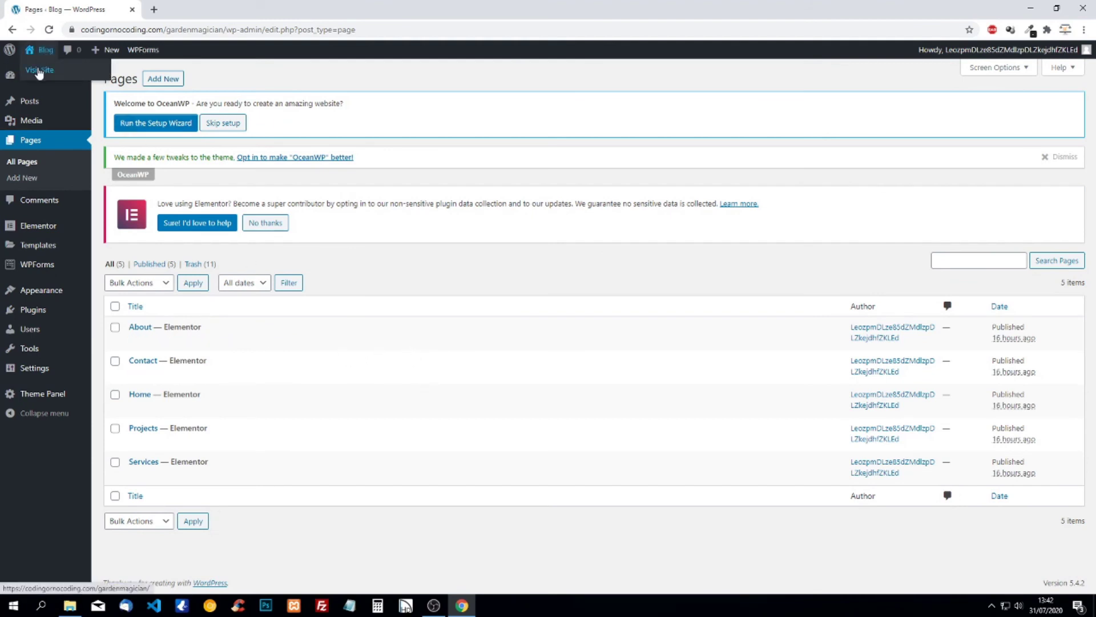
right_click(39, 72)
click(52, 79)
click(251, 10)
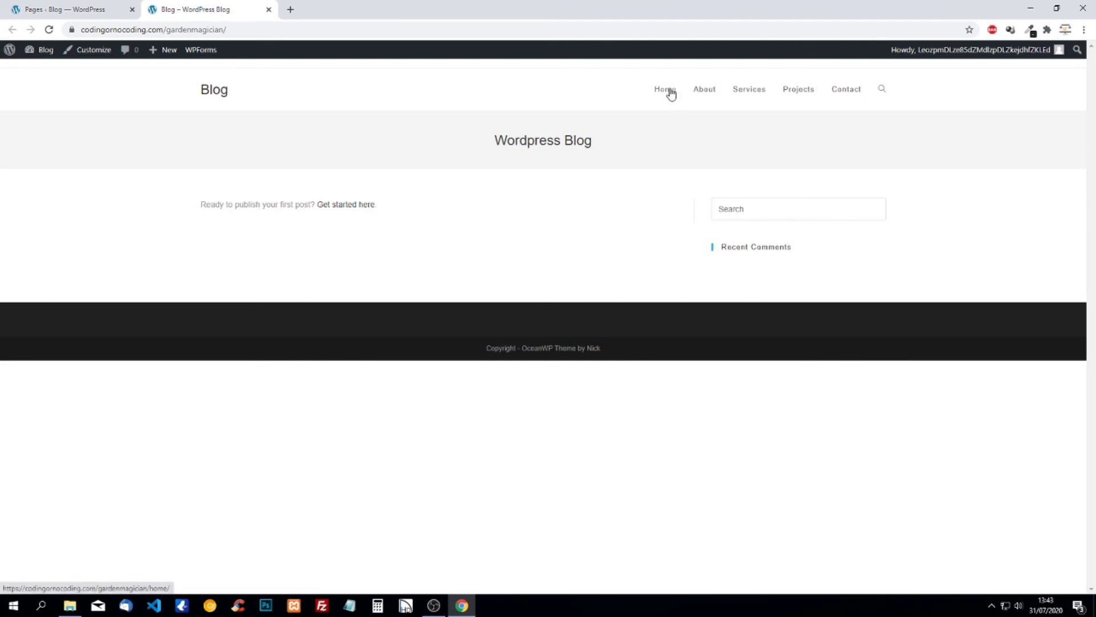
Step: In the theme customizer's homepage settings, make the homepage display a static page and choose Home as that page
click(77, 9)
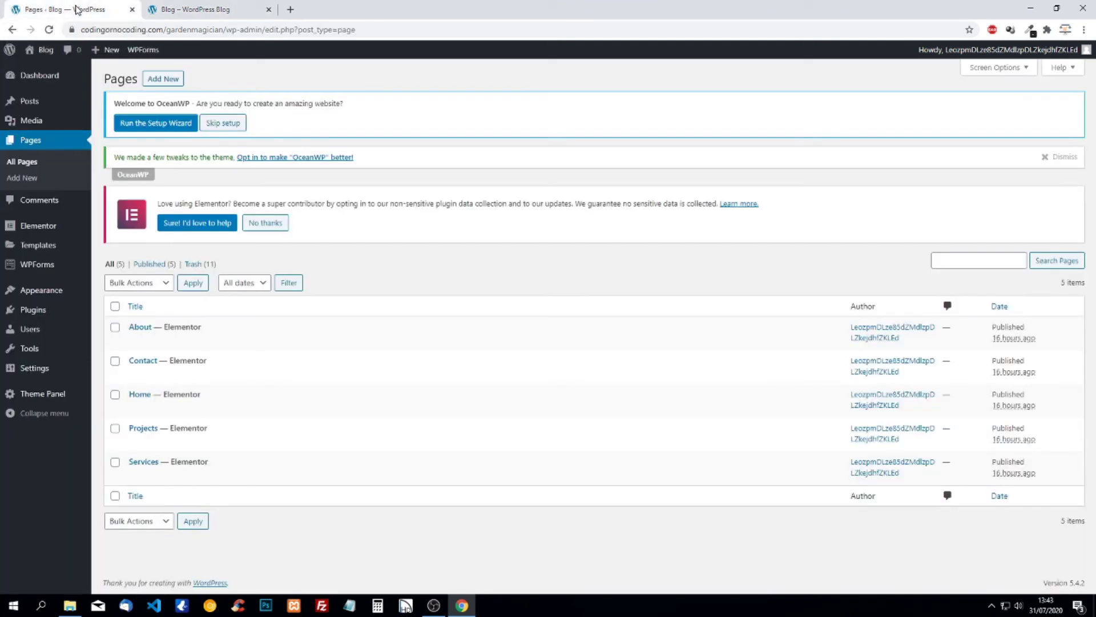
mouse_move(42, 297)
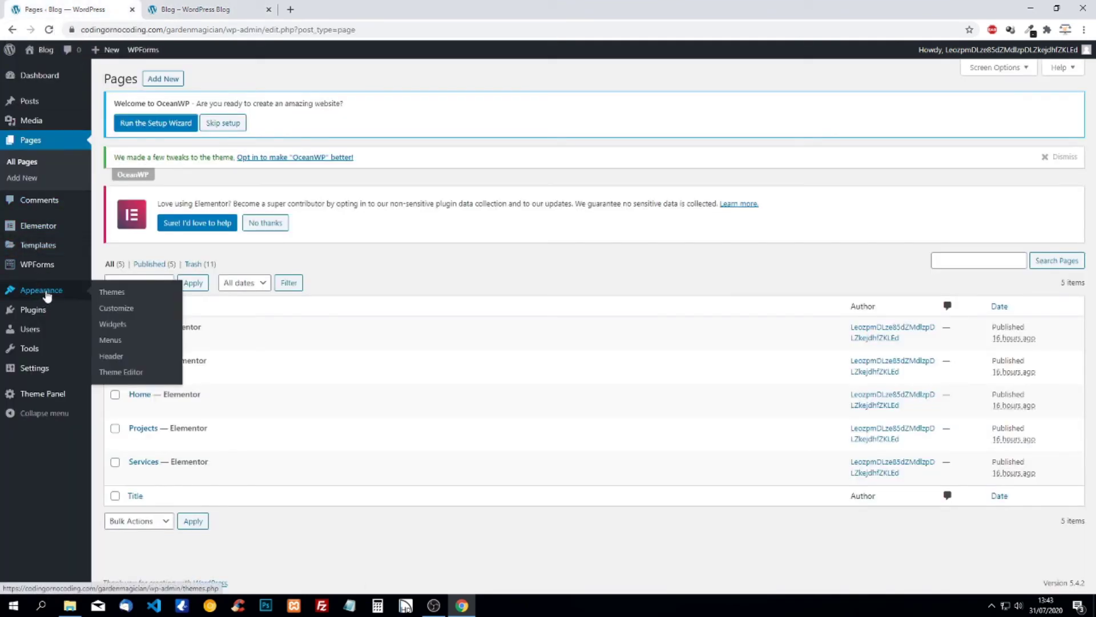
click(123, 308)
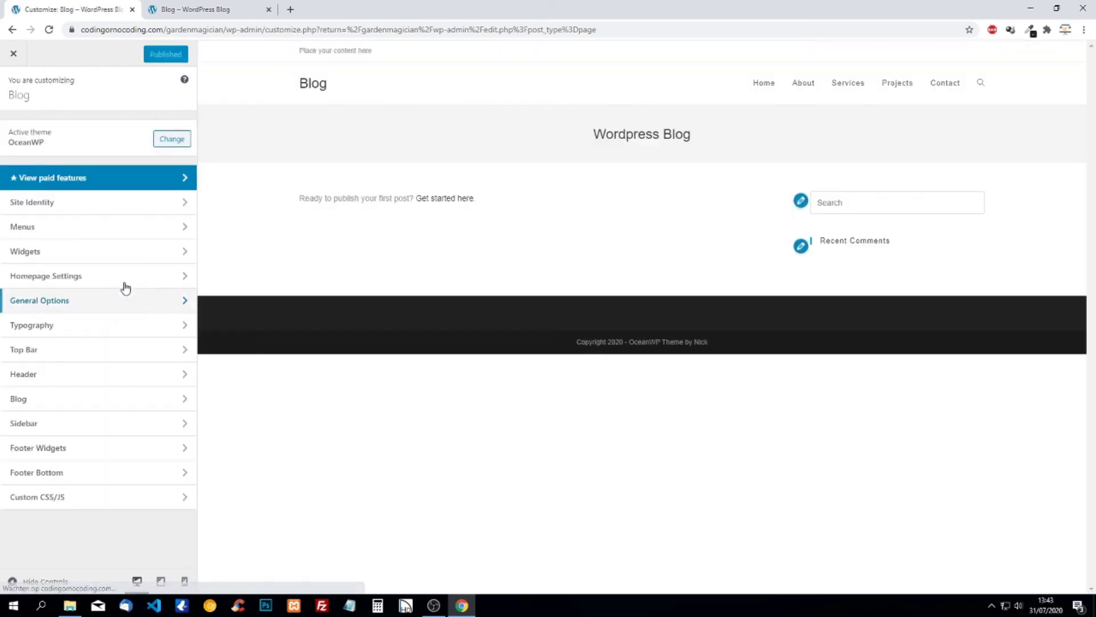
click(131, 282)
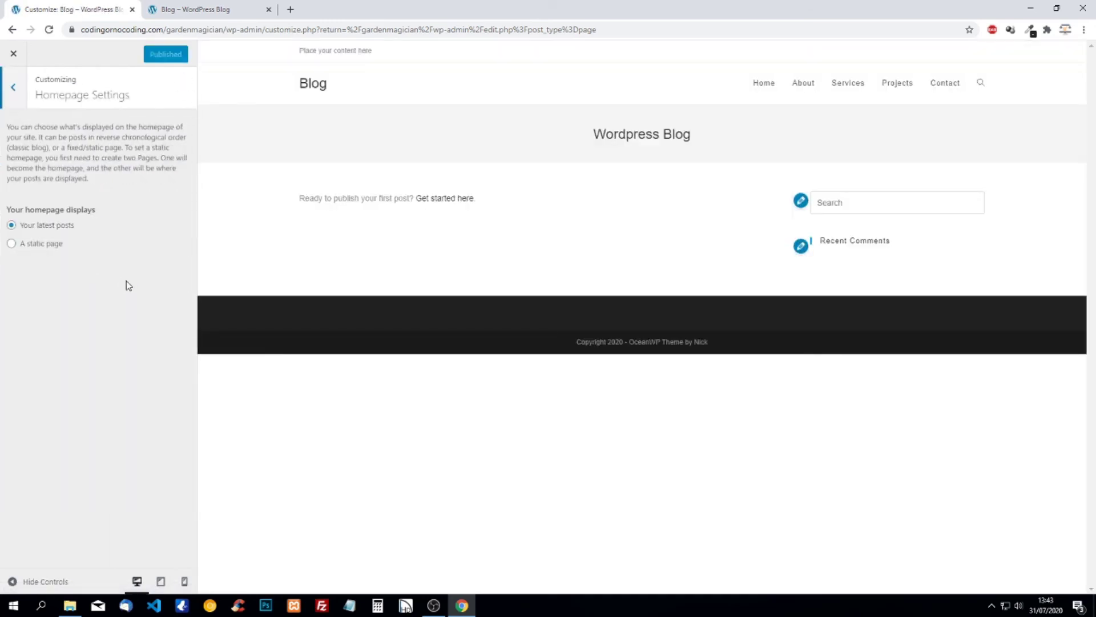
drag(15, 206, 97, 211)
click(45, 249)
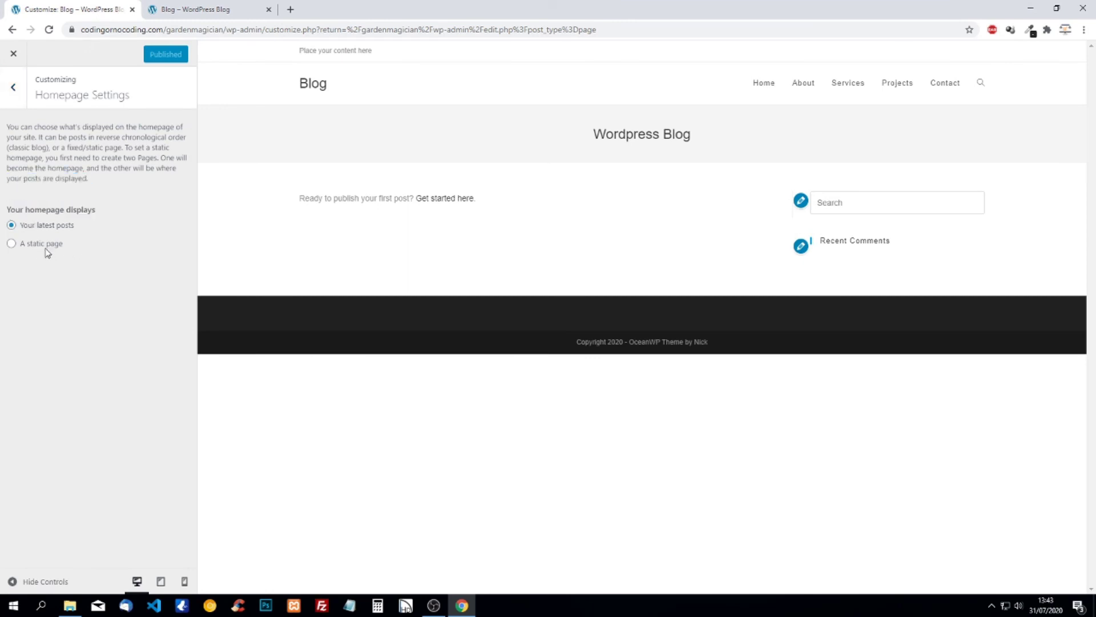
click(47, 246)
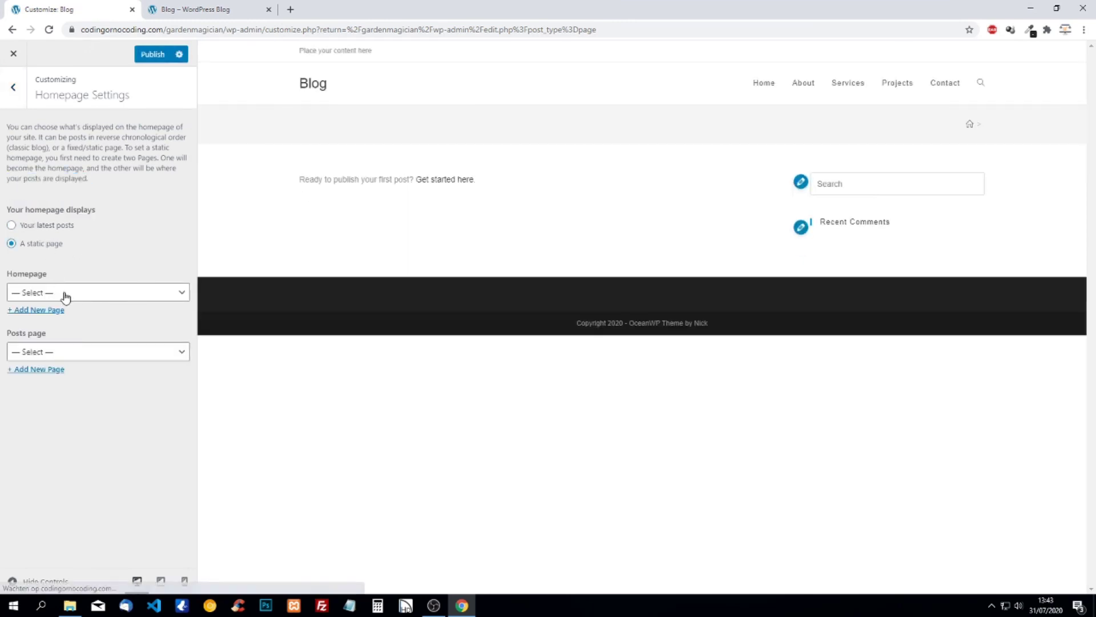
click(65, 294)
click(54, 343)
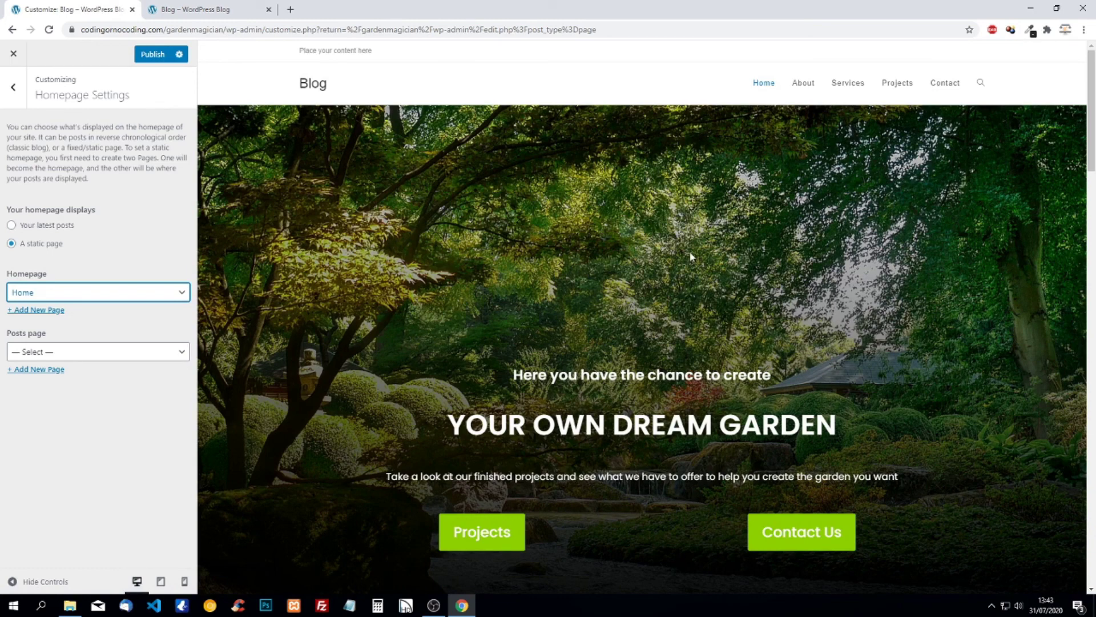
Step: Review the Home page in the customizer preview and publish the homepage setting
scroll(735, 429, down, 10)
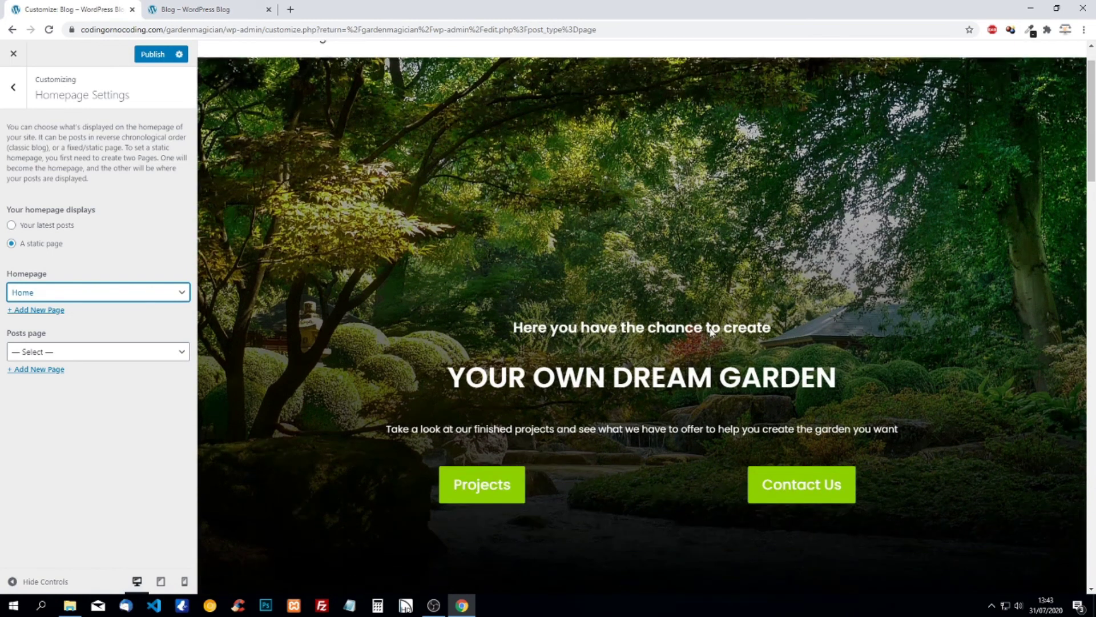
scroll(679, 318, down, 5)
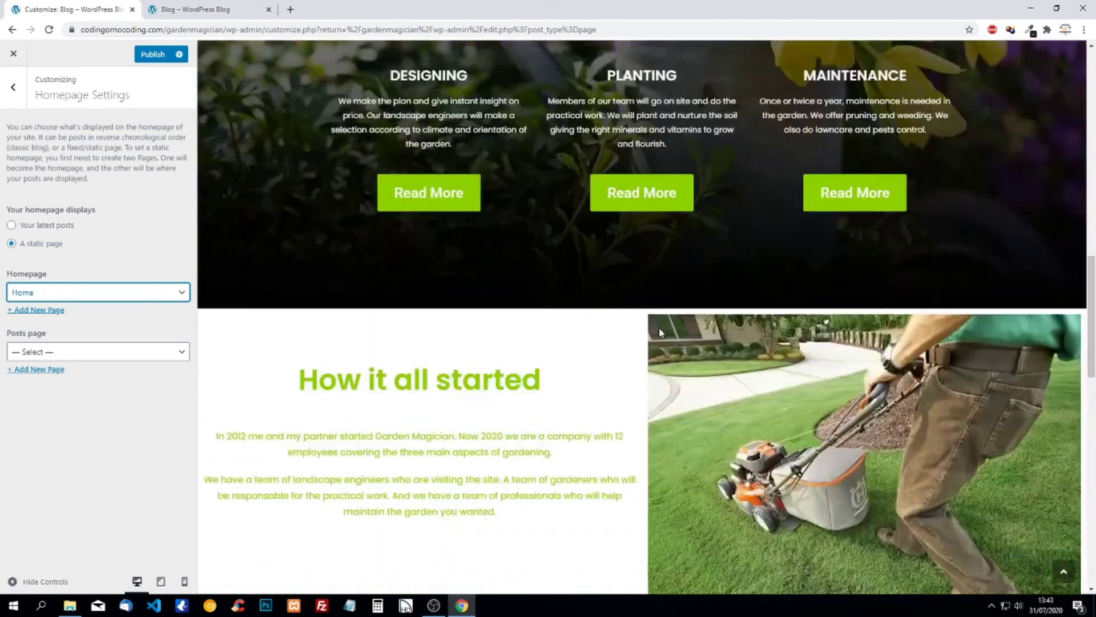
scroll(686, 425, up, 10)
scroll(683, 423, up, 1)
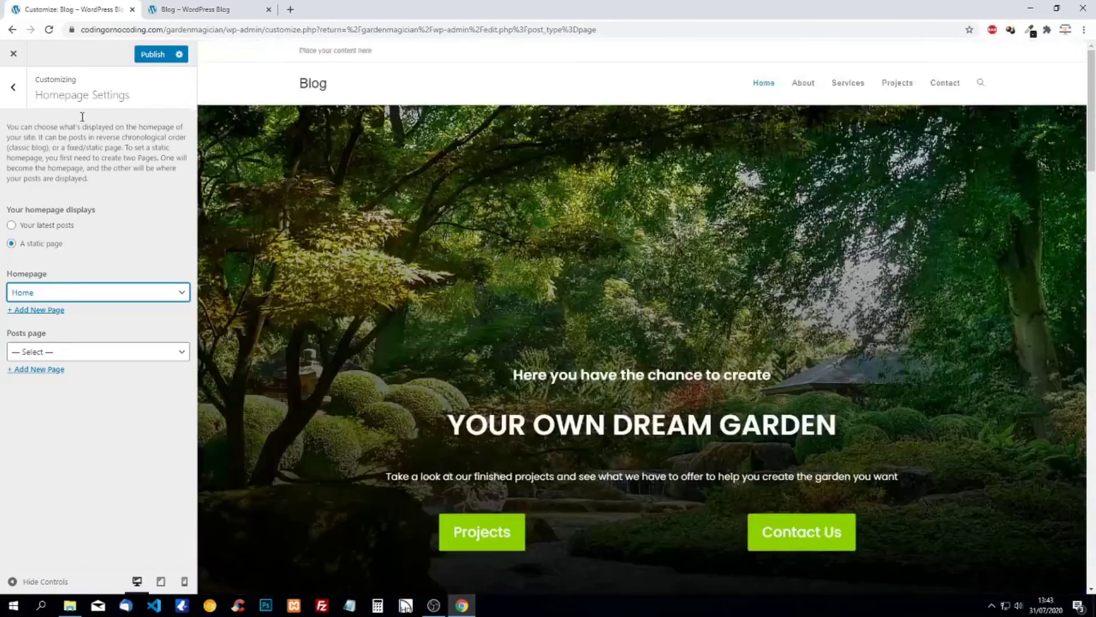
click(153, 55)
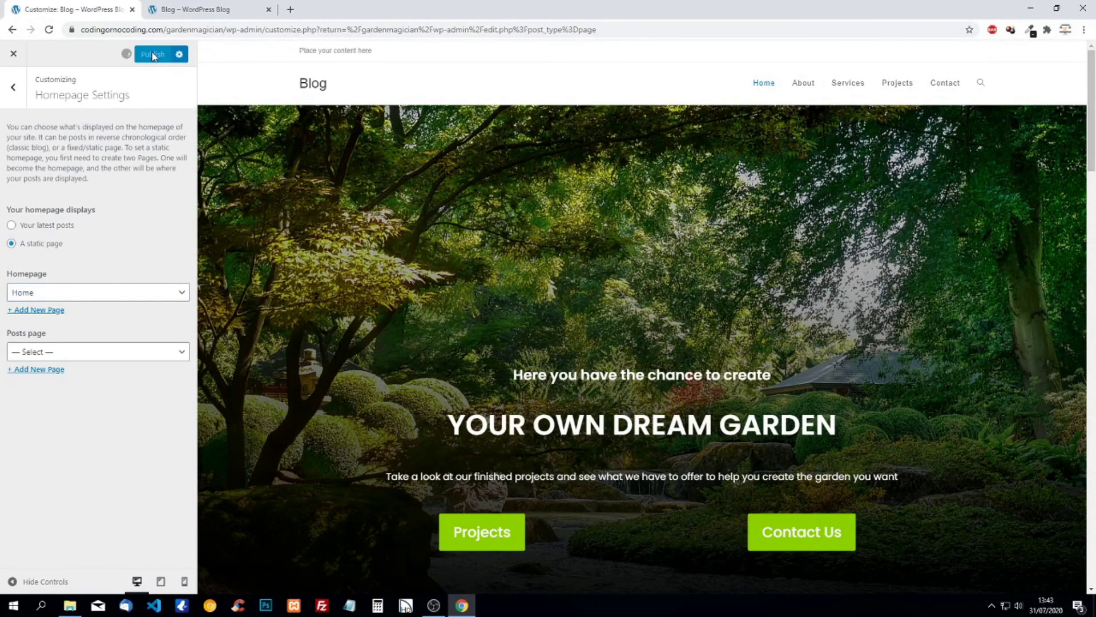
Step: In the customizer's header logo settings, upload garden-magician-logo from the Media folder and select it as the logo
click(13, 88)
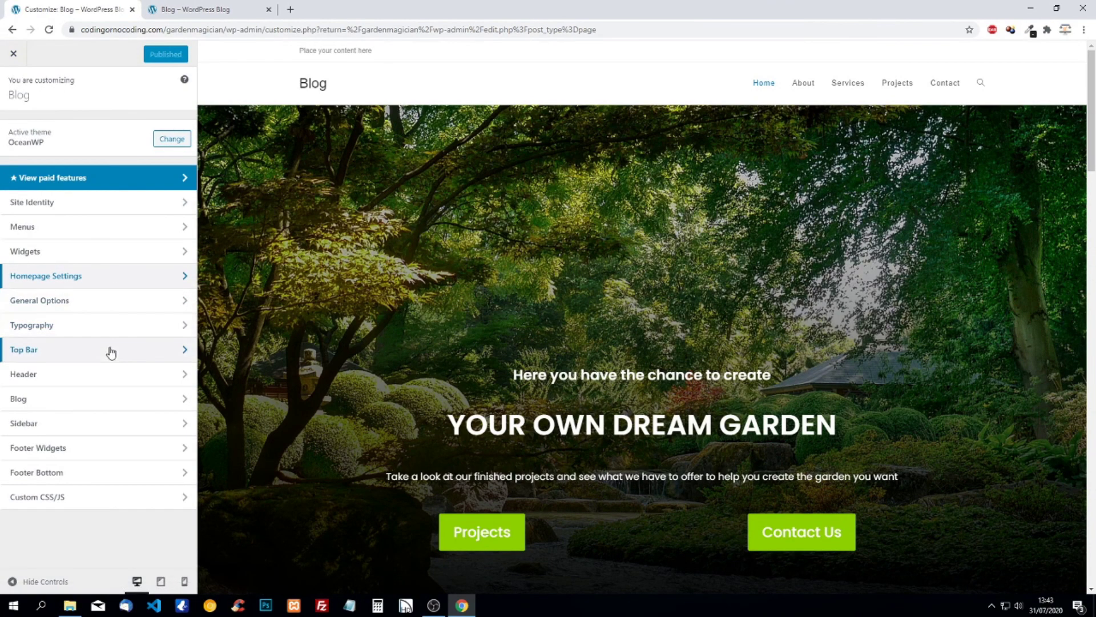
click(139, 384)
click(140, 178)
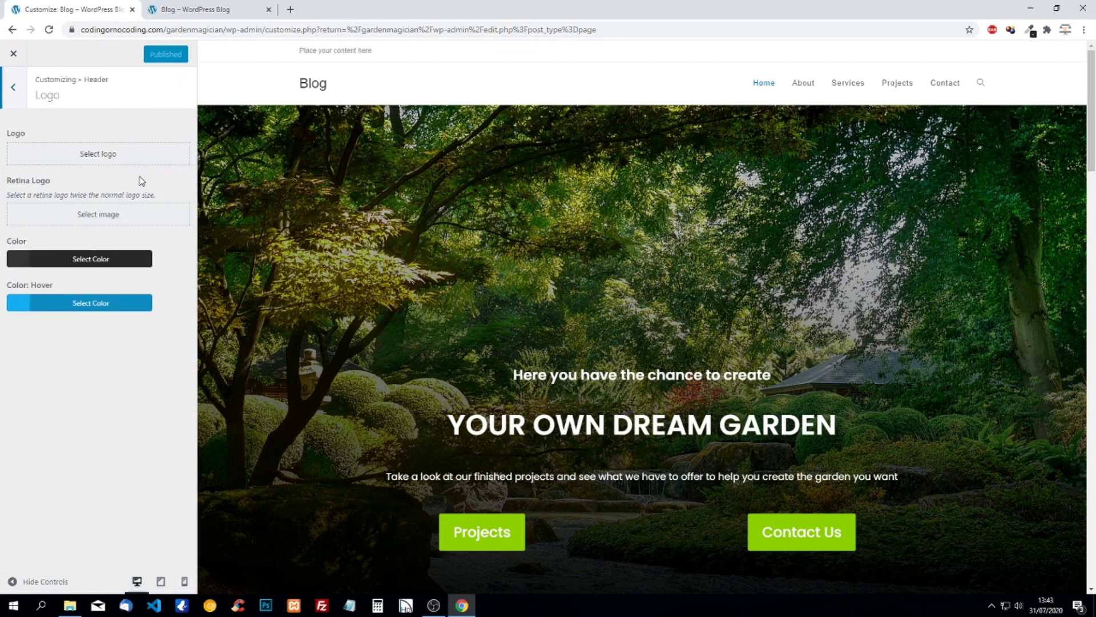
click(103, 154)
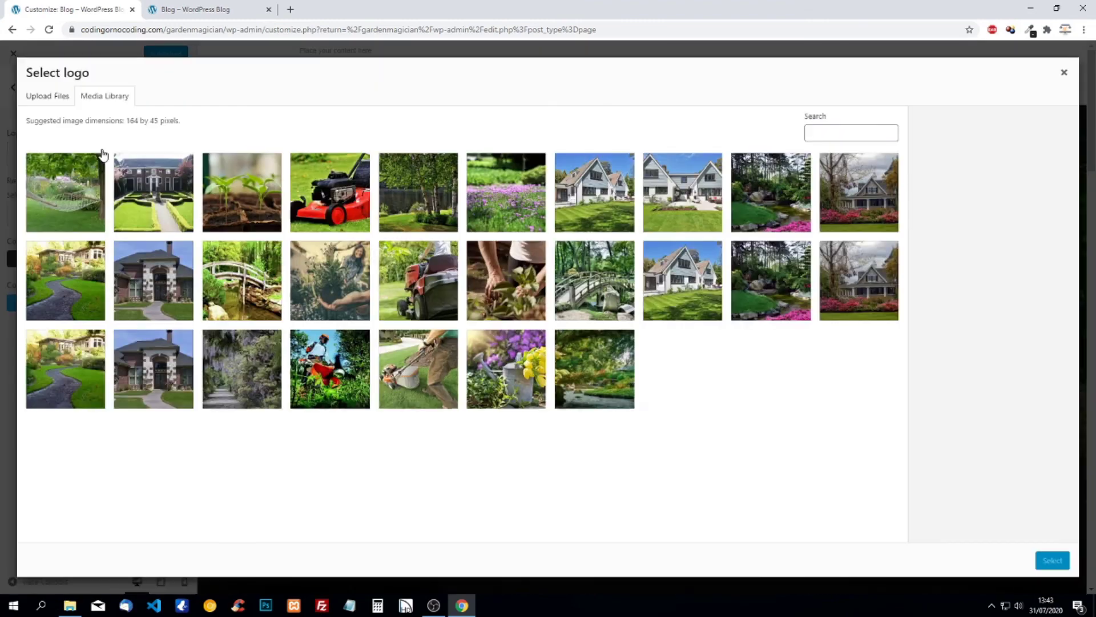
click(69, 605)
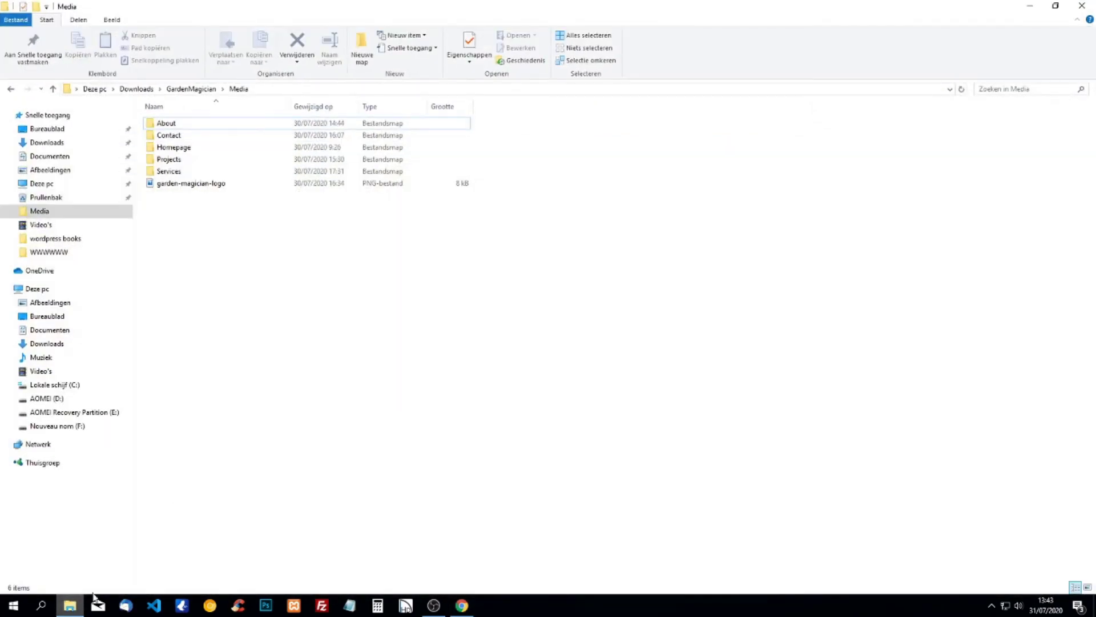
drag(183, 183, 430, 431)
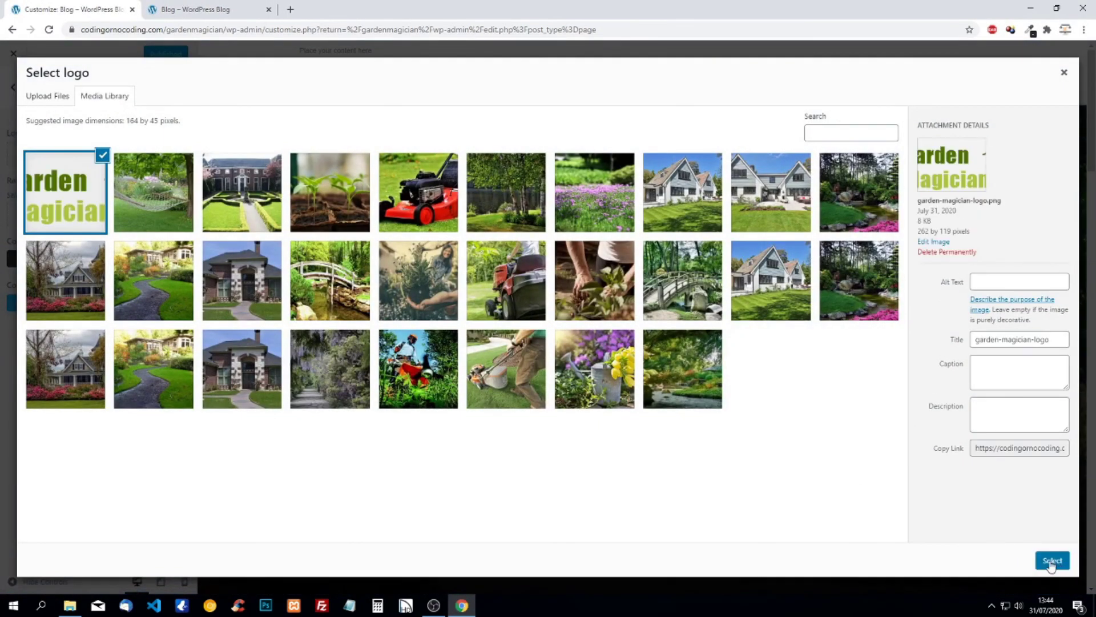
click(1052, 560)
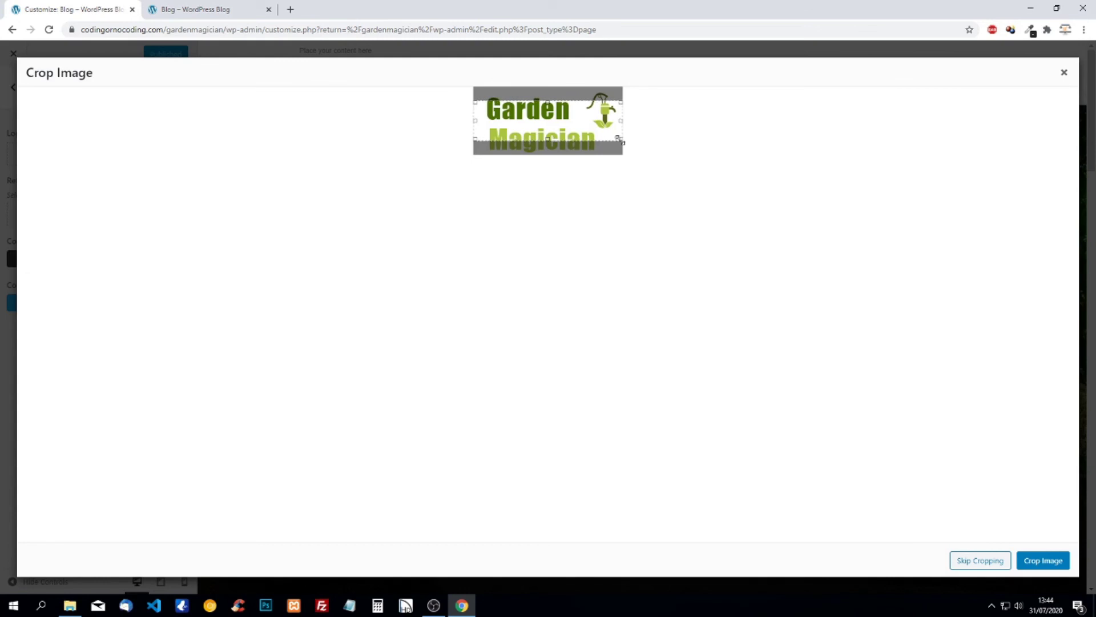
Step: Extend the crop area to cover the whole Garden Magician logo, apply the crop and publish the change
drag(621, 140, 624, 146)
drag(619, 101, 636, 73)
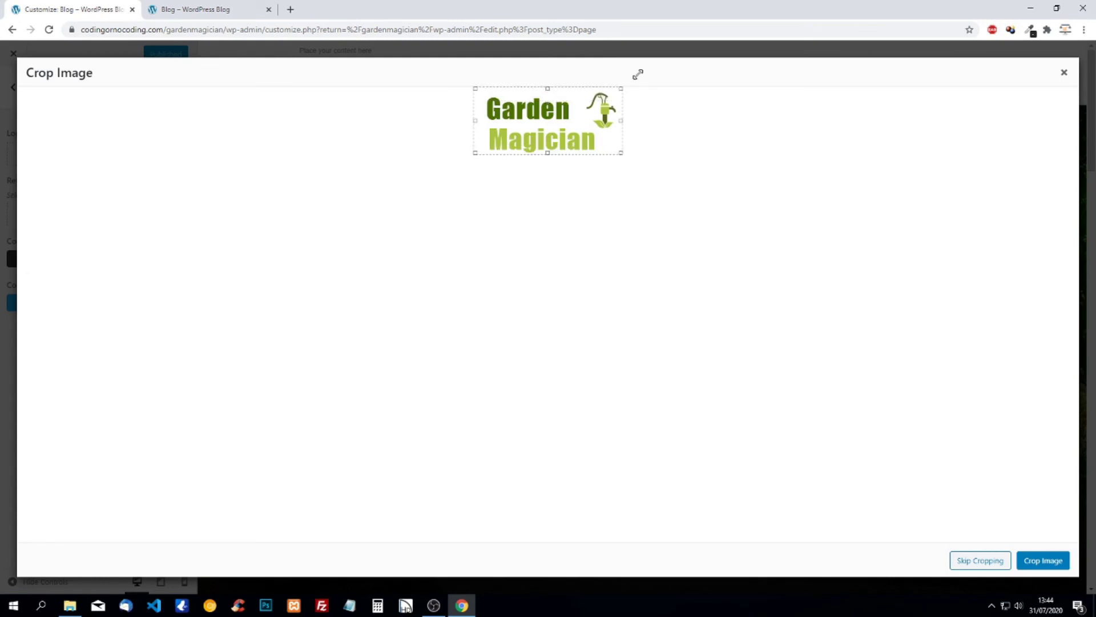
click(1052, 560)
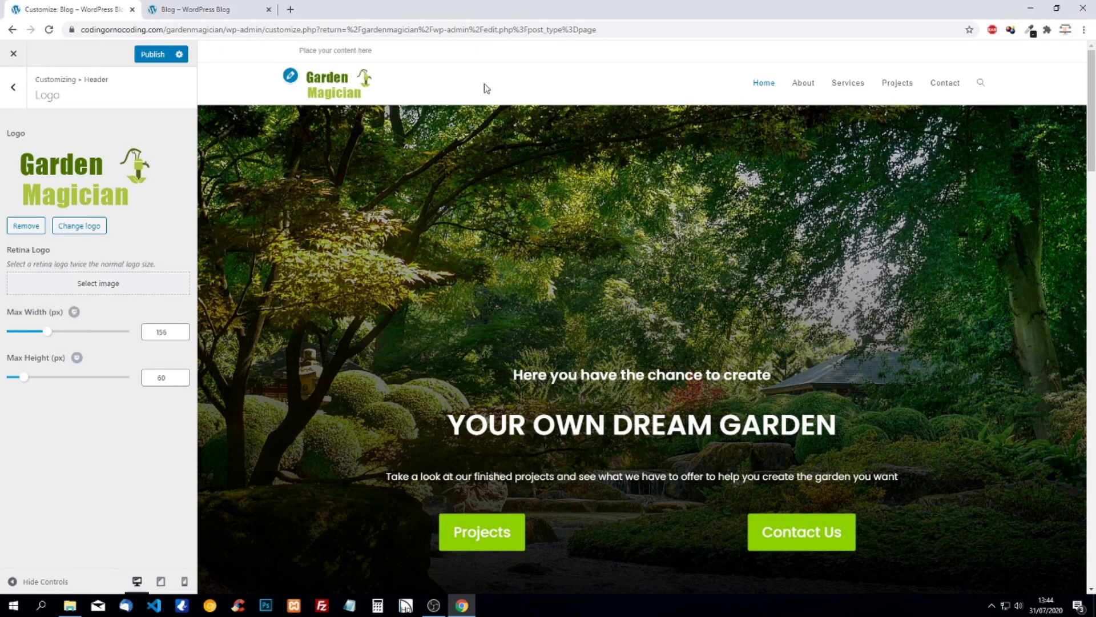
click(151, 56)
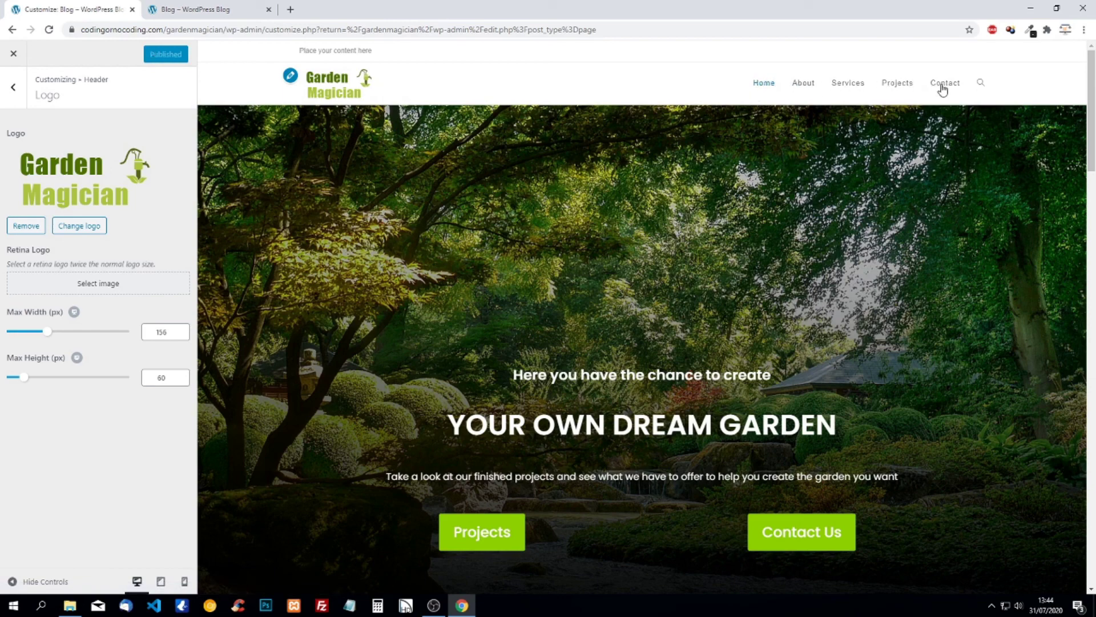
Step: In the header menu's main styling, set the current menu item's link color to #8cd100
click(13, 89)
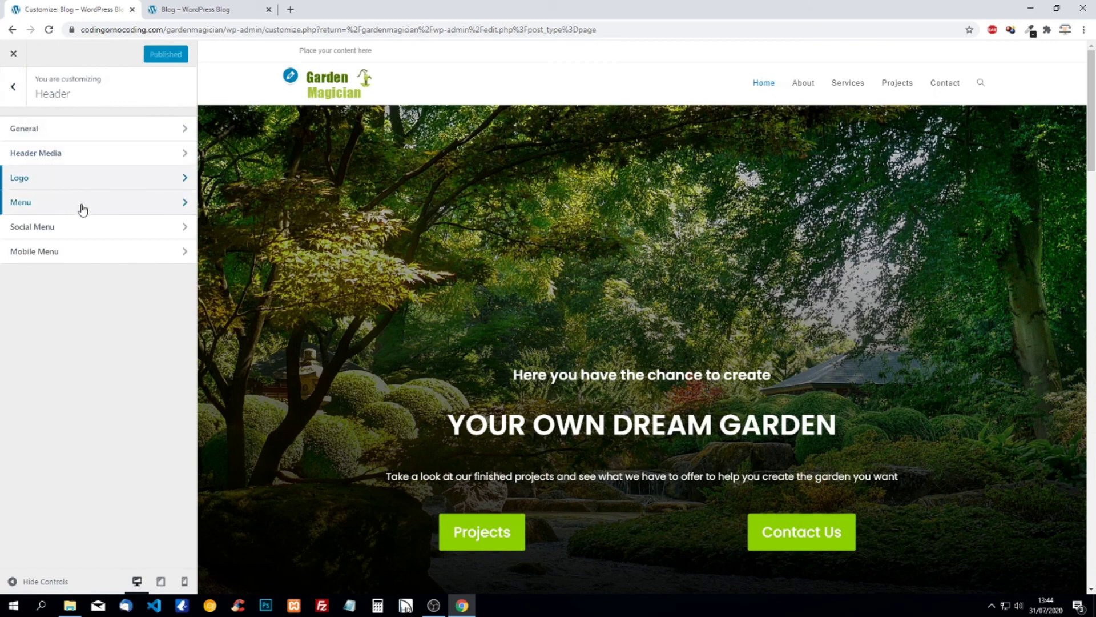
click(83, 206)
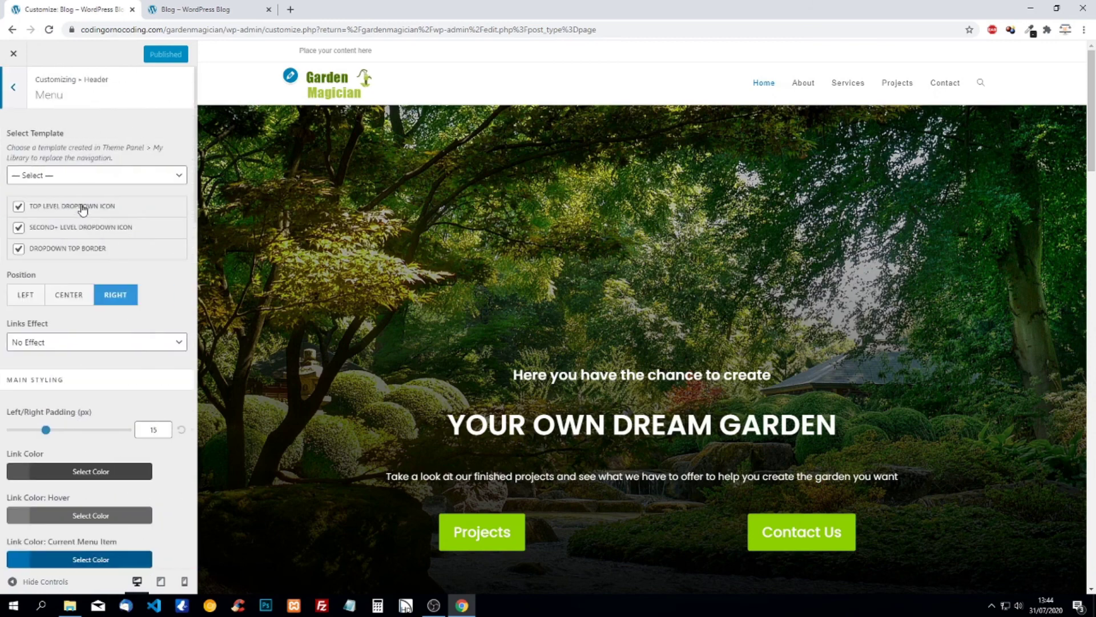
scroll(85, 206, down, 6)
scroll(68, 225, up, 2)
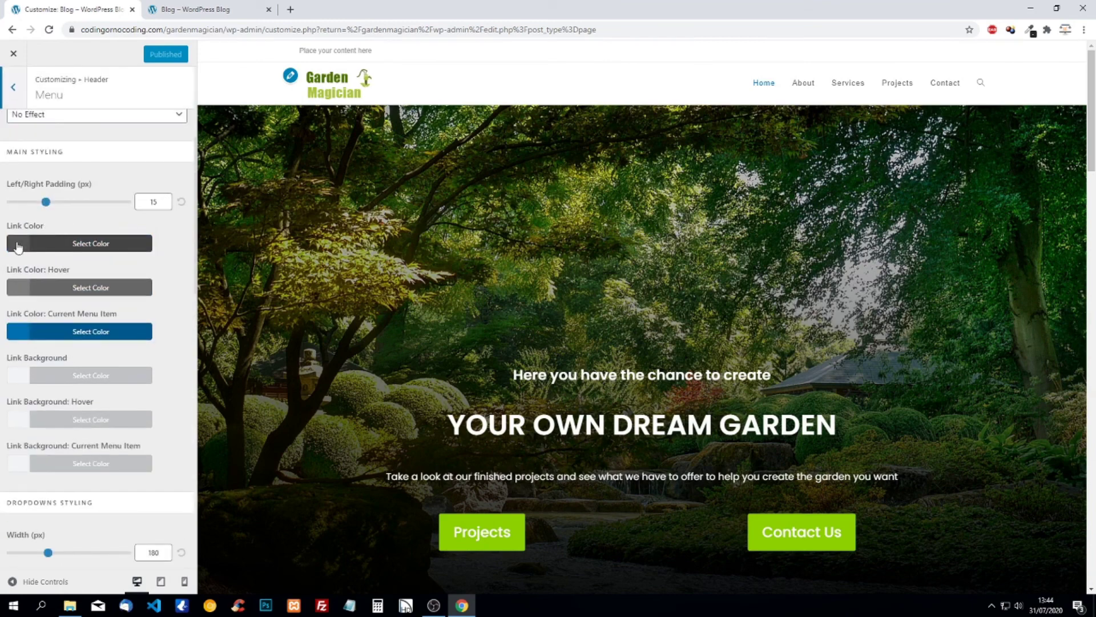
click(20, 335)
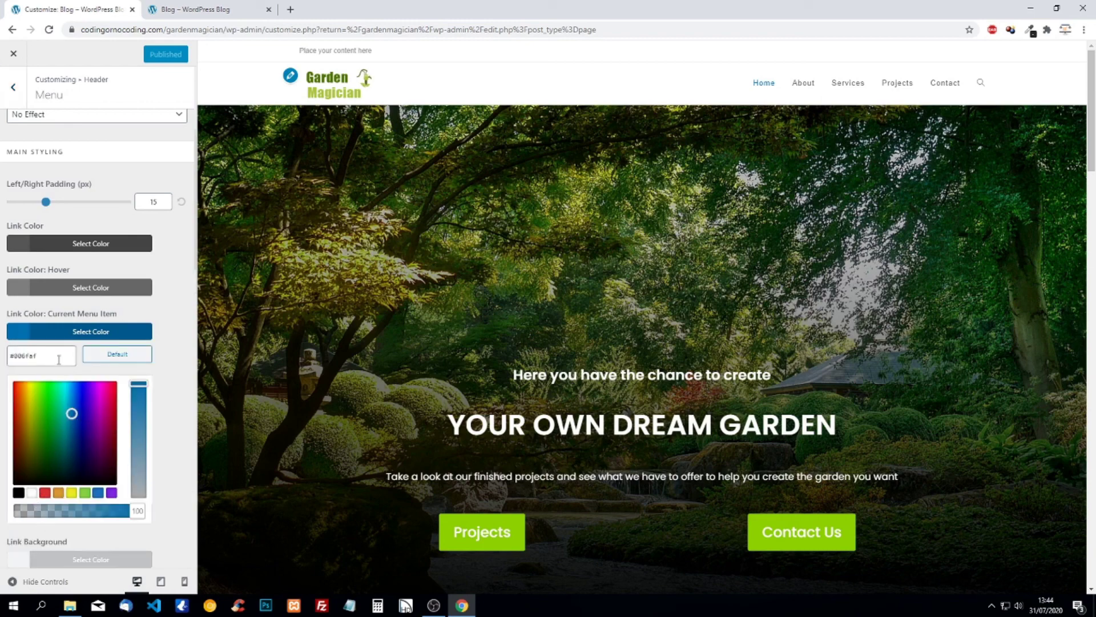
drag(59, 360, 2, 362)
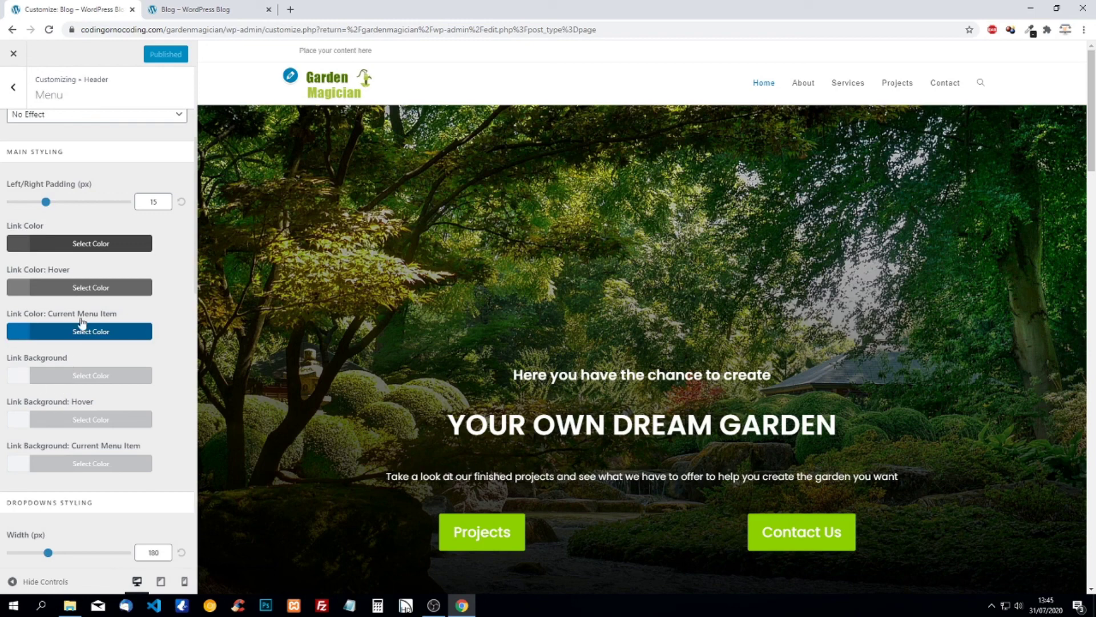
scroll(82, 337, down, 2)
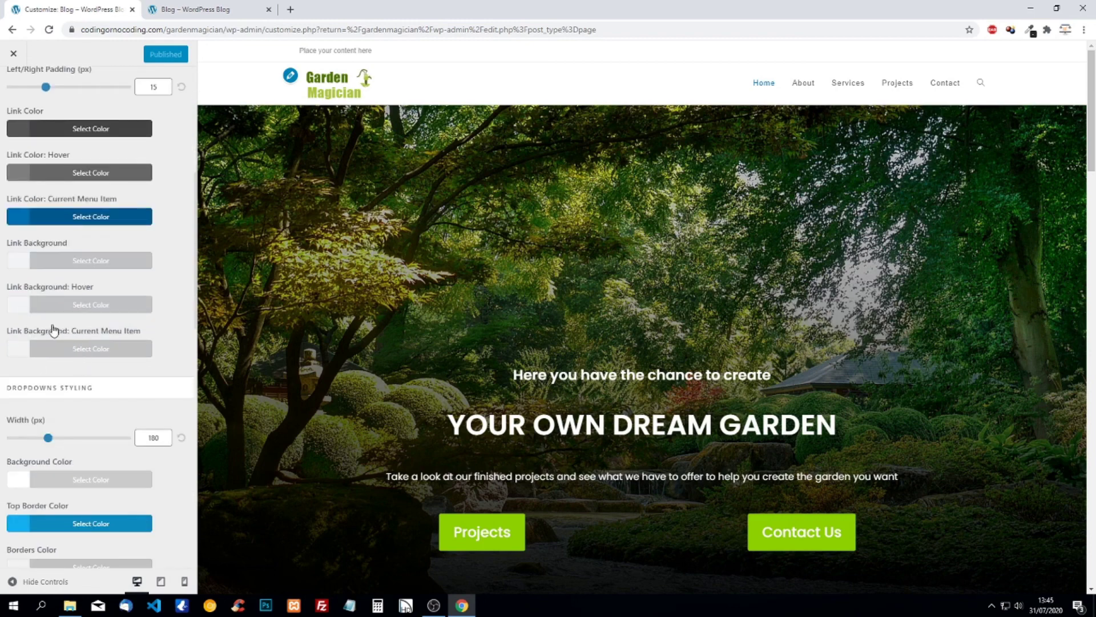
scroll(43, 303, up, 2)
click(25, 333)
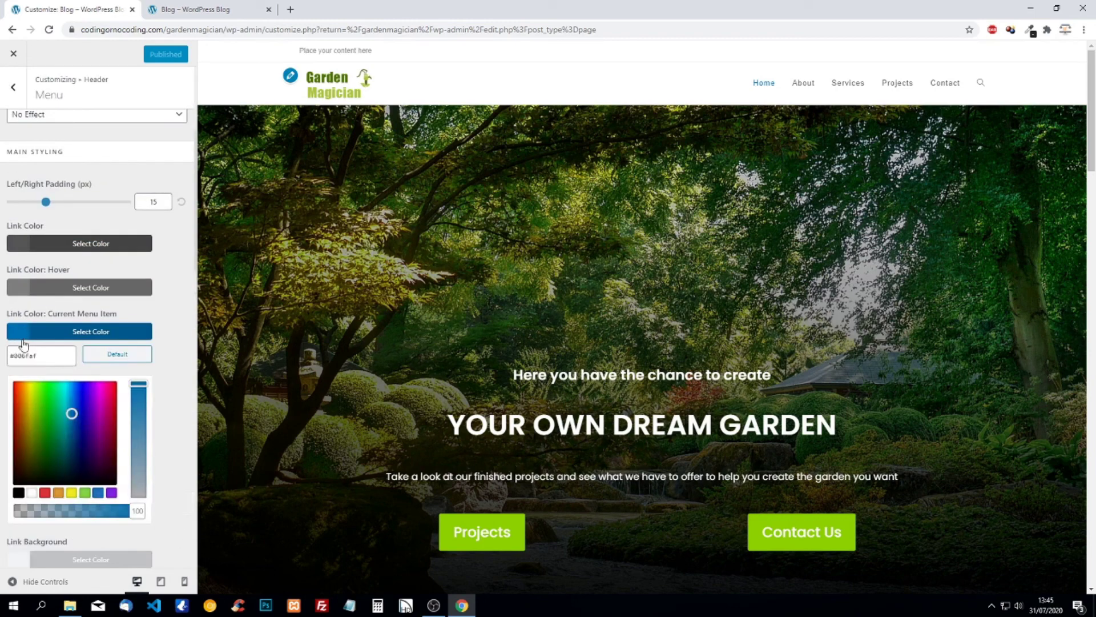
triple_click(37, 355)
text(#8cd100)
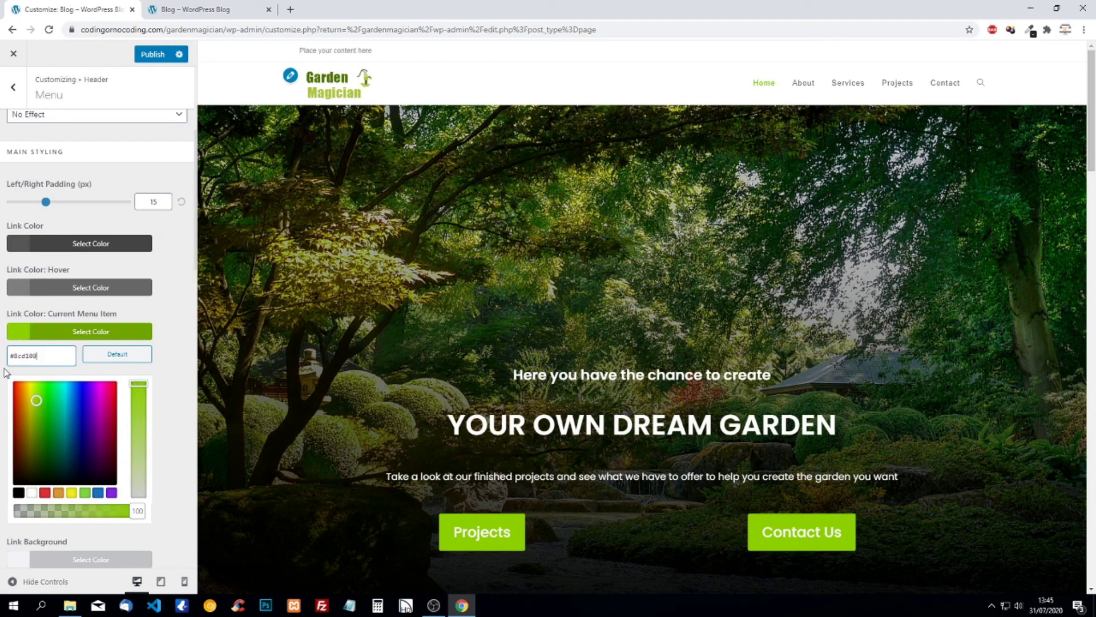
click(179, 354)
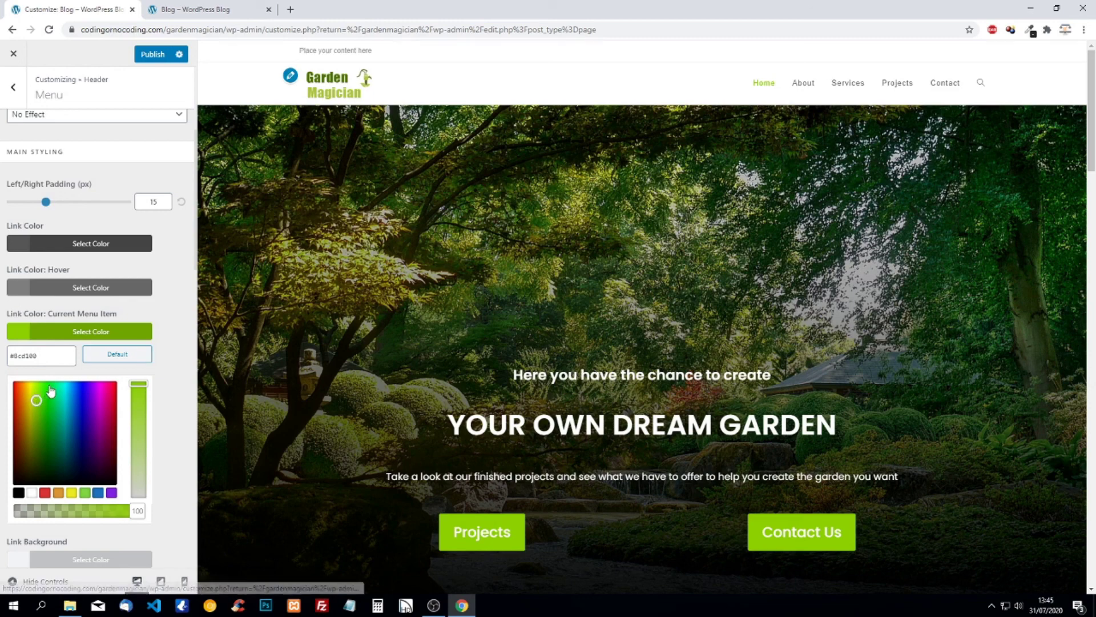
Step: Set the header menu's link hover color to #8cd100
click(20, 288)
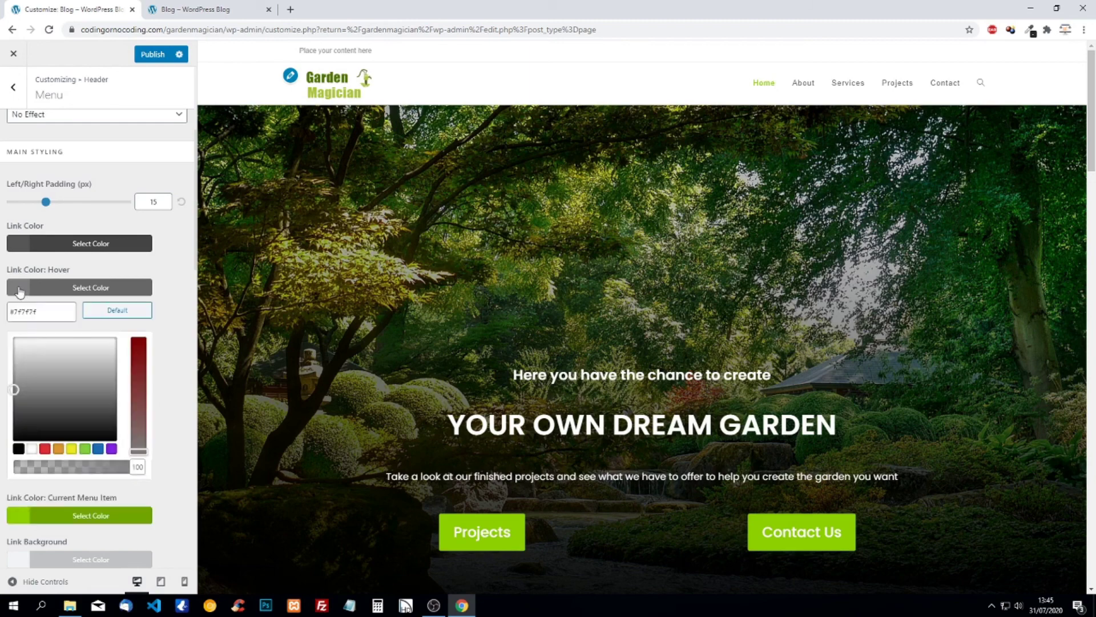
triple_click(48, 311)
click(2, 310)
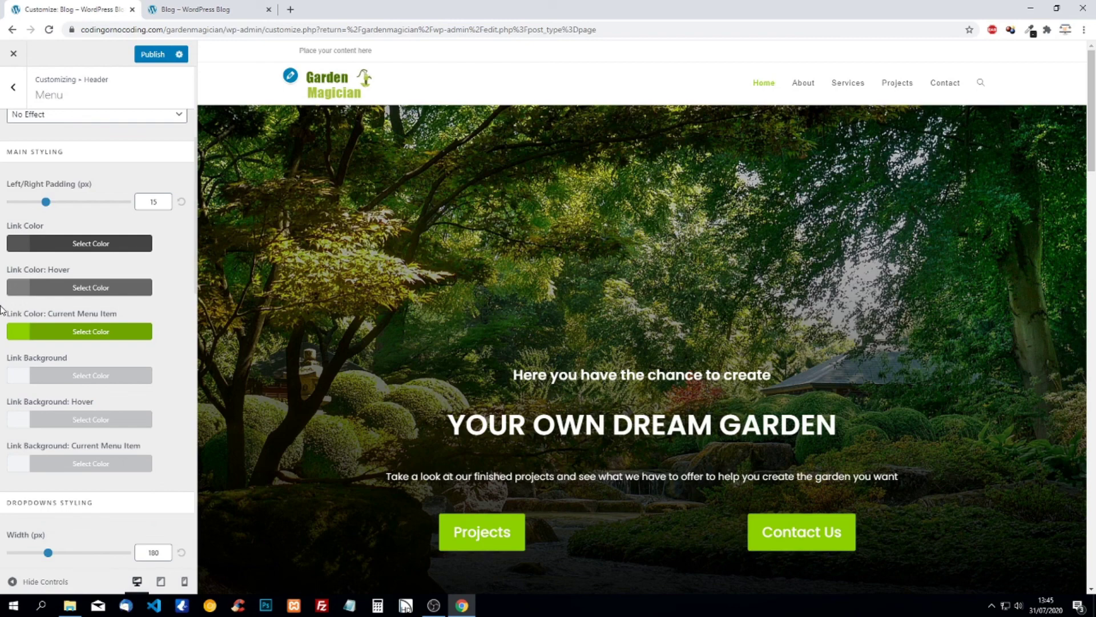
click(19, 291)
drag(41, 312, 2, 315)
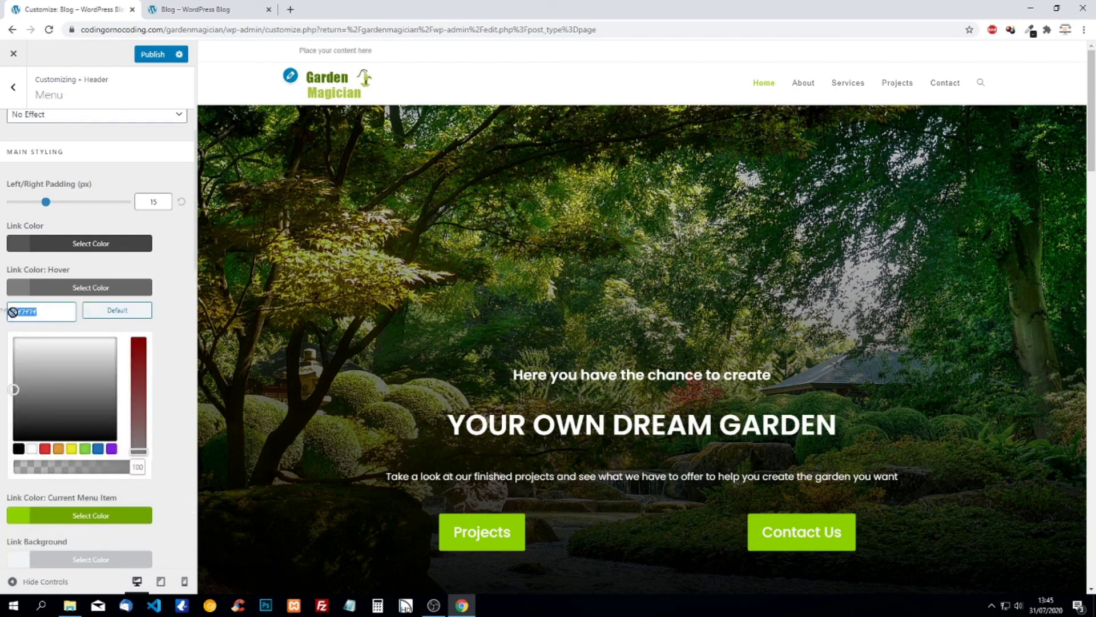
text(#8cd100)
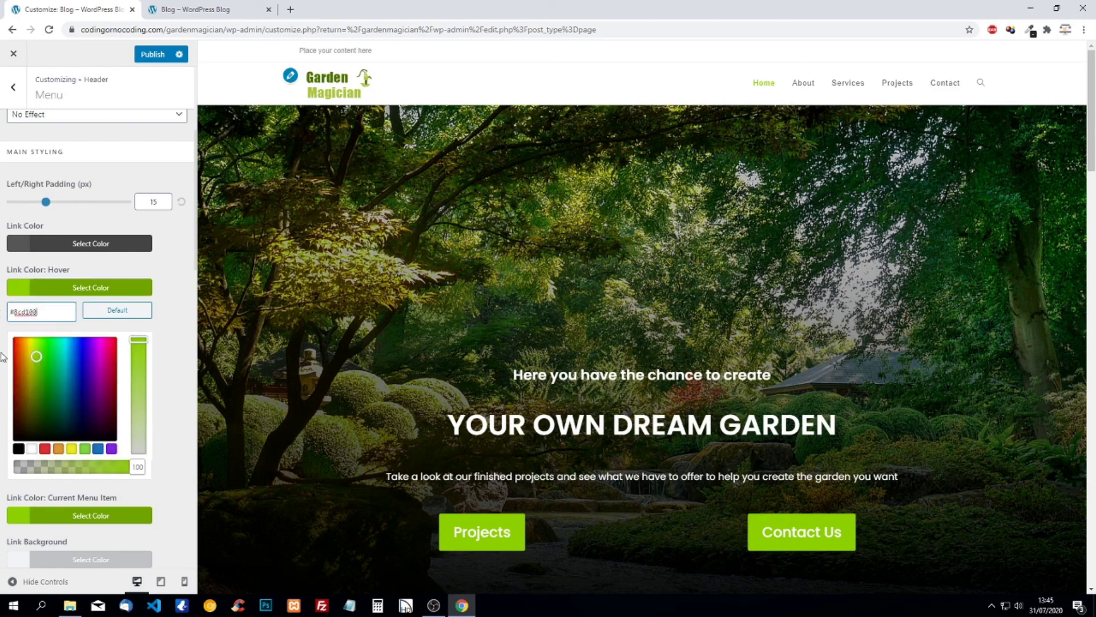
Step: Darken the header menu's link hover color to #47b200, publish the change and close the customizer
drag(40, 354, 46, 368)
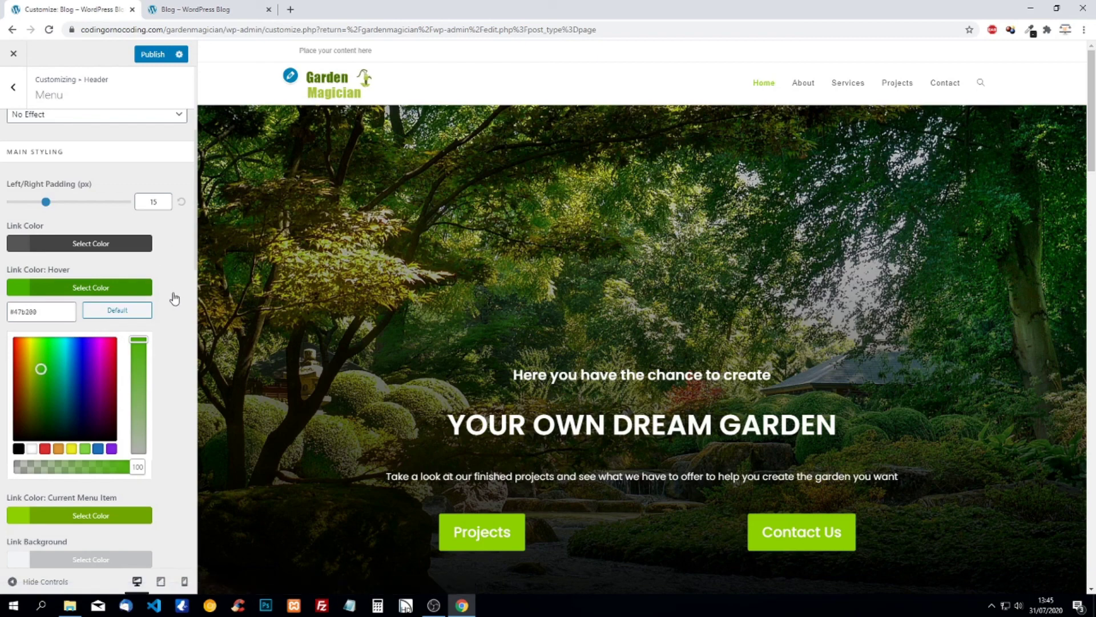
click(153, 54)
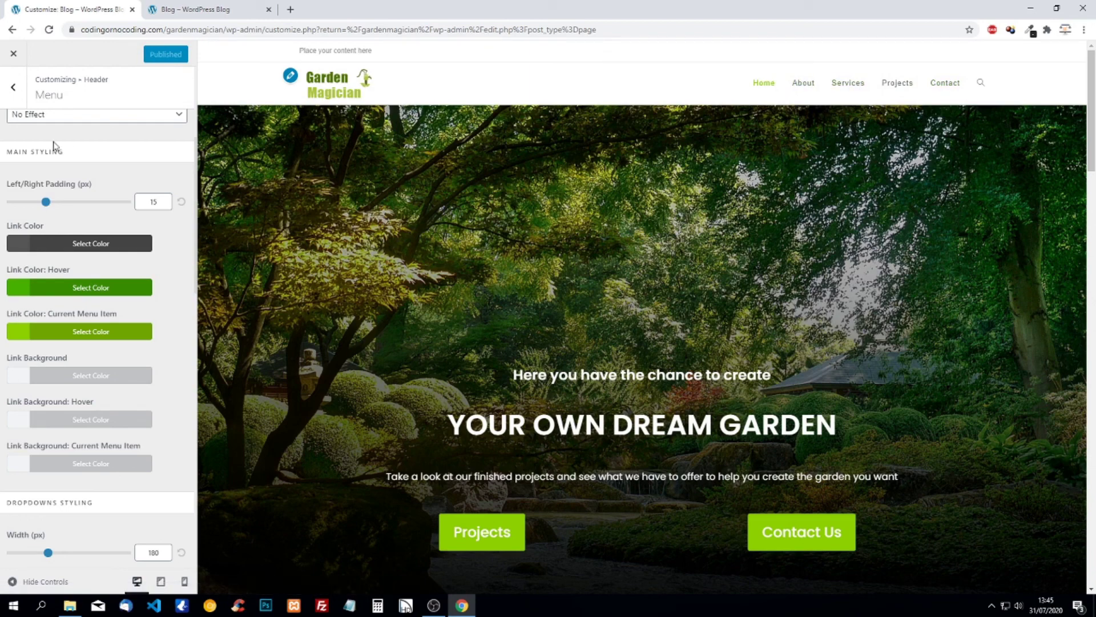
click(14, 87)
click(14, 87)
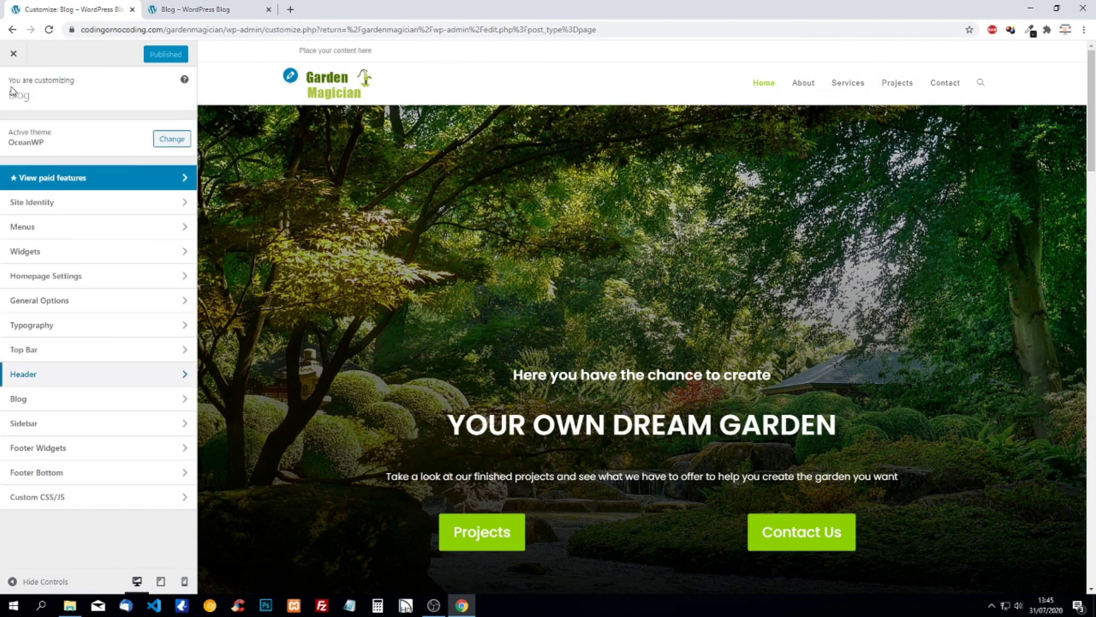
click(11, 55)
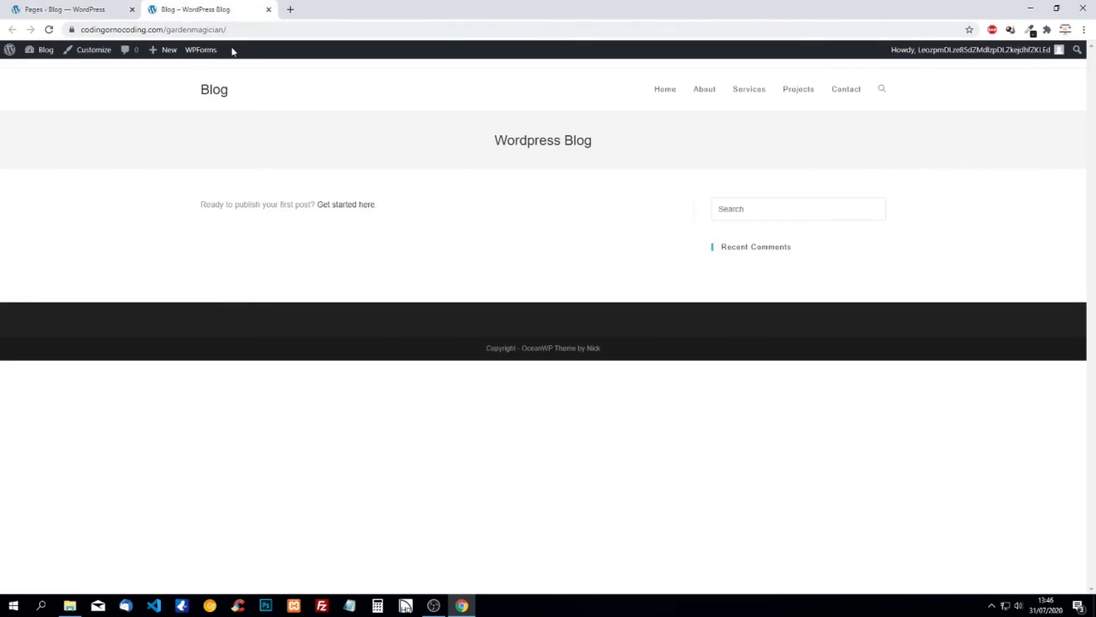
Step: Reload the live site and review the Contact page and the homepage with the new header
click(49, 29)
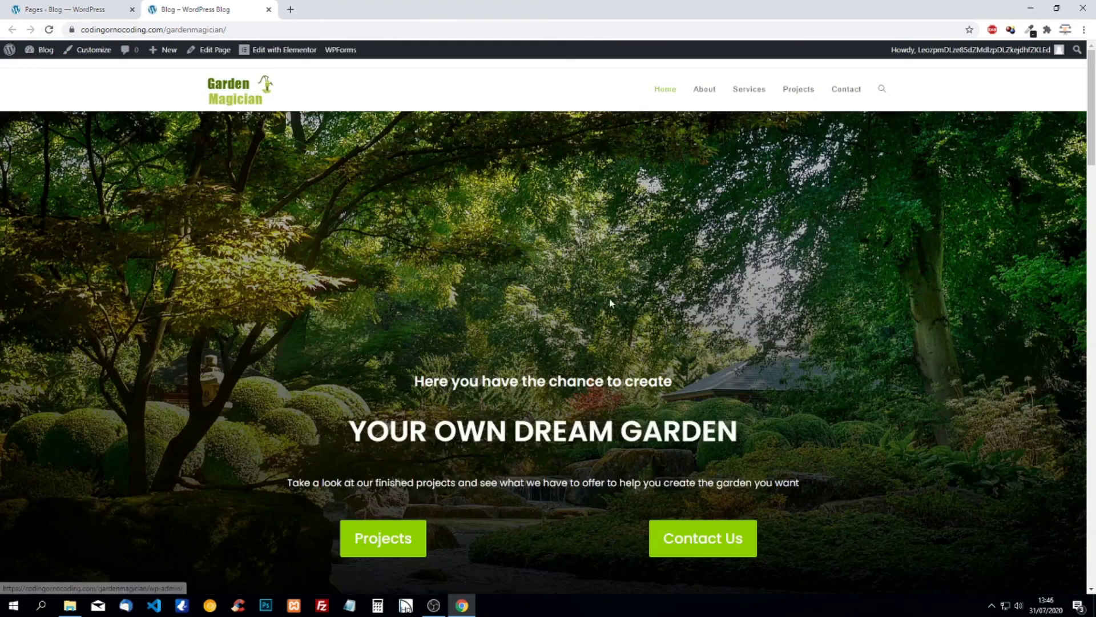
click(855, 90)
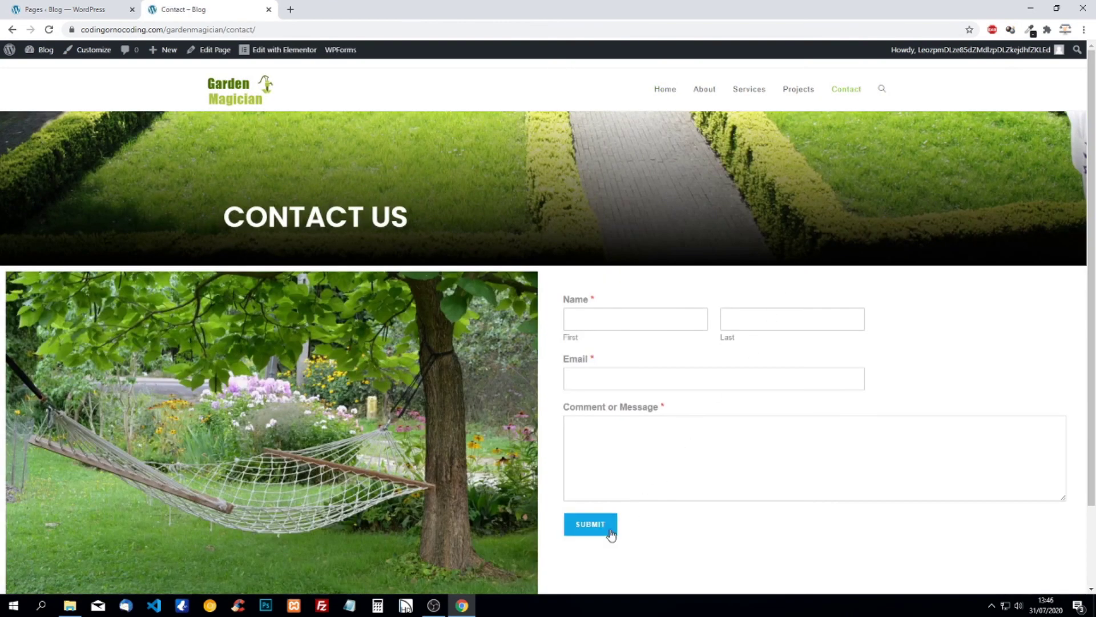
click(664, 92)
scroll(362, 392, down, 3)
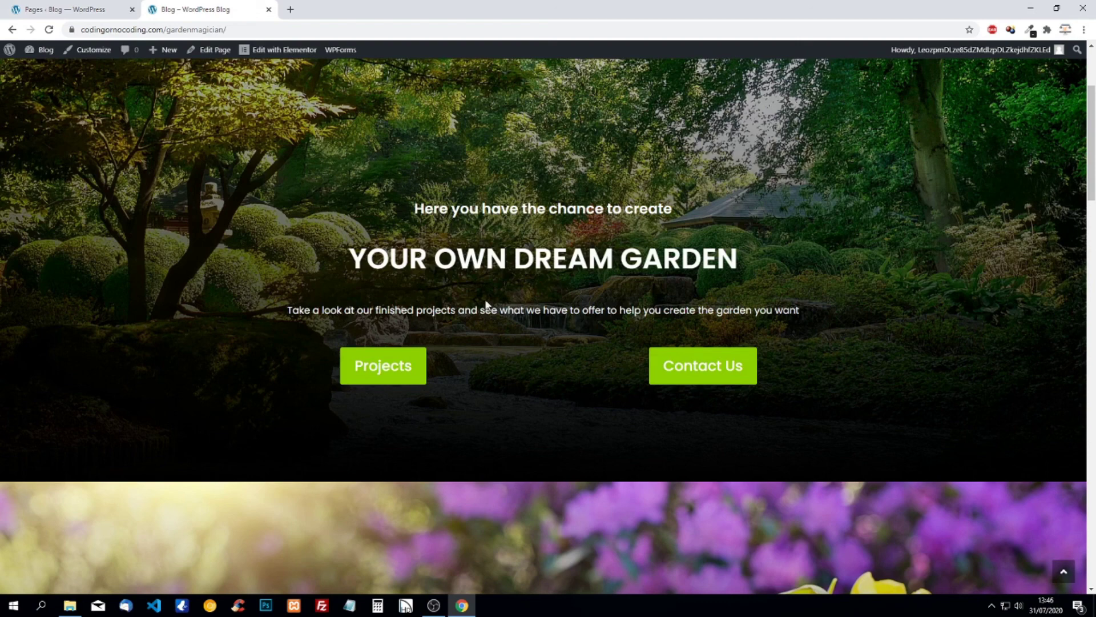
Step: Open an empty Notepad document, then inspect the link element of the homepage's Projects button in the browser's developer tools
click(350, 605)
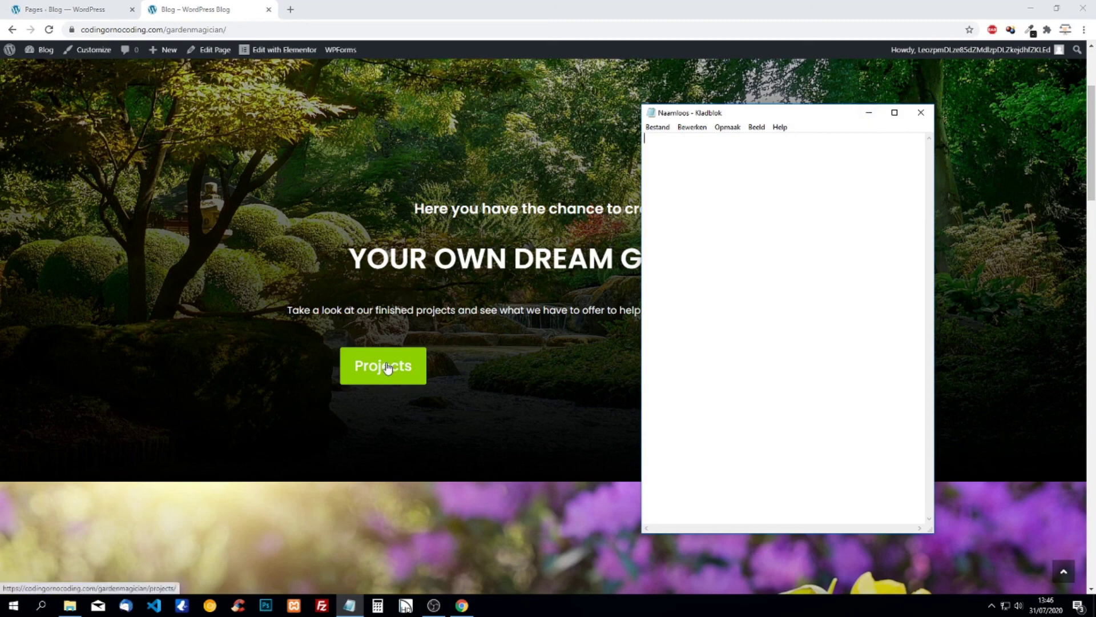
click(369, 329)
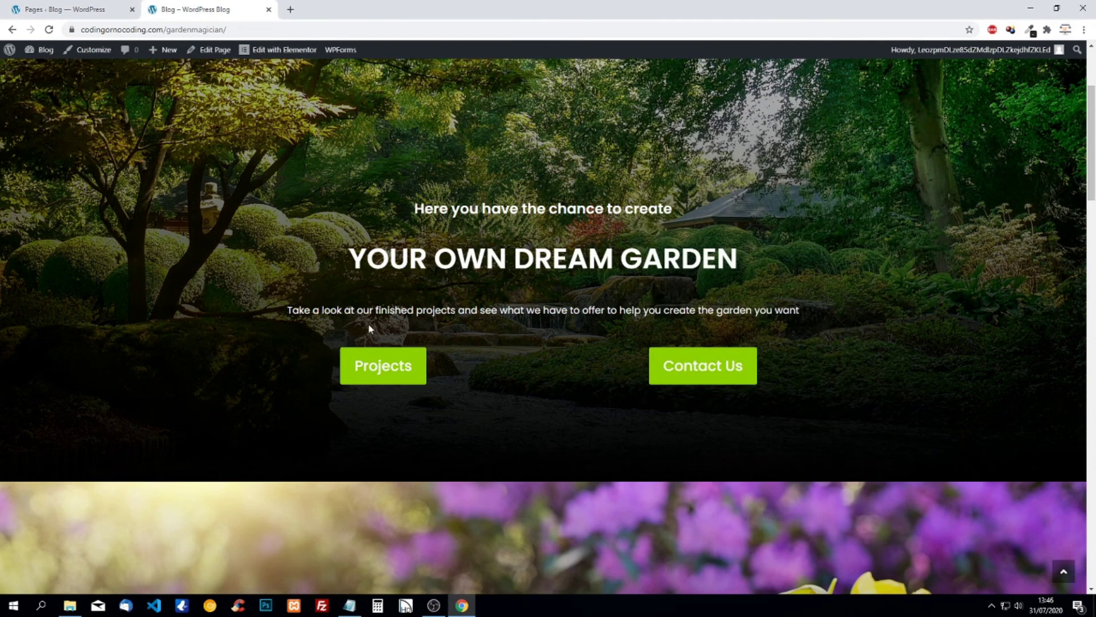
right_click(395, 369)
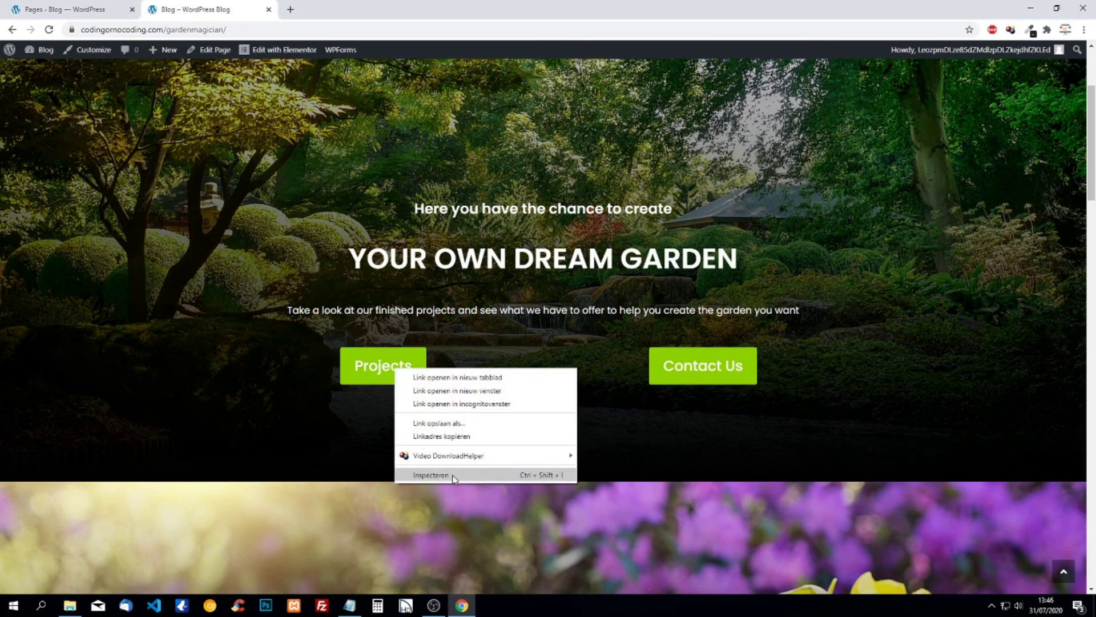
click(431, 475)
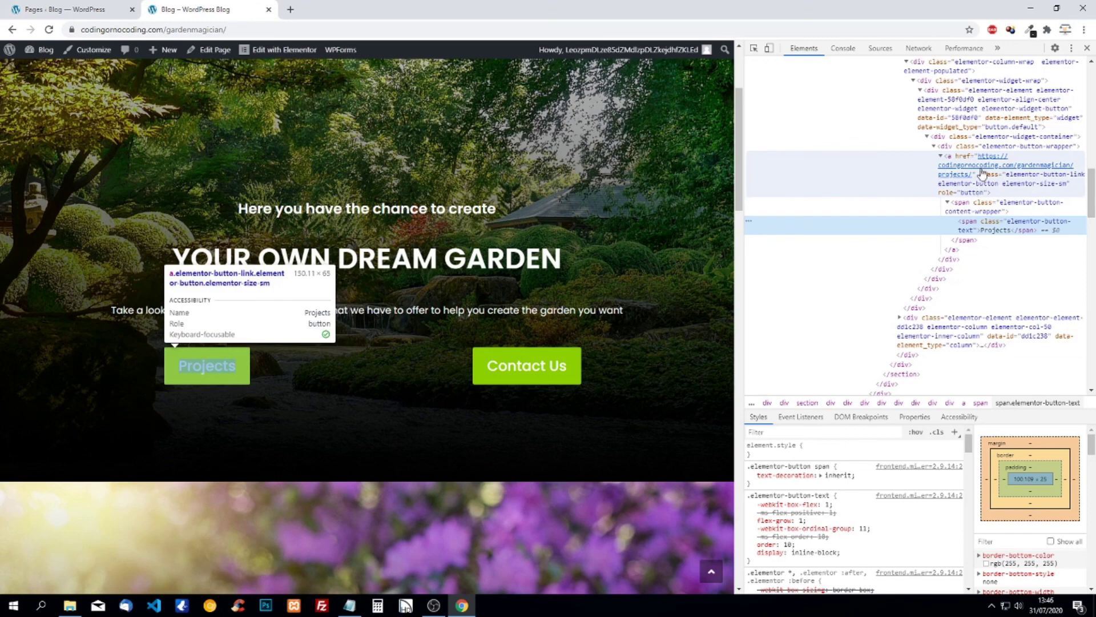
click(974, 138)
click(965, 159)
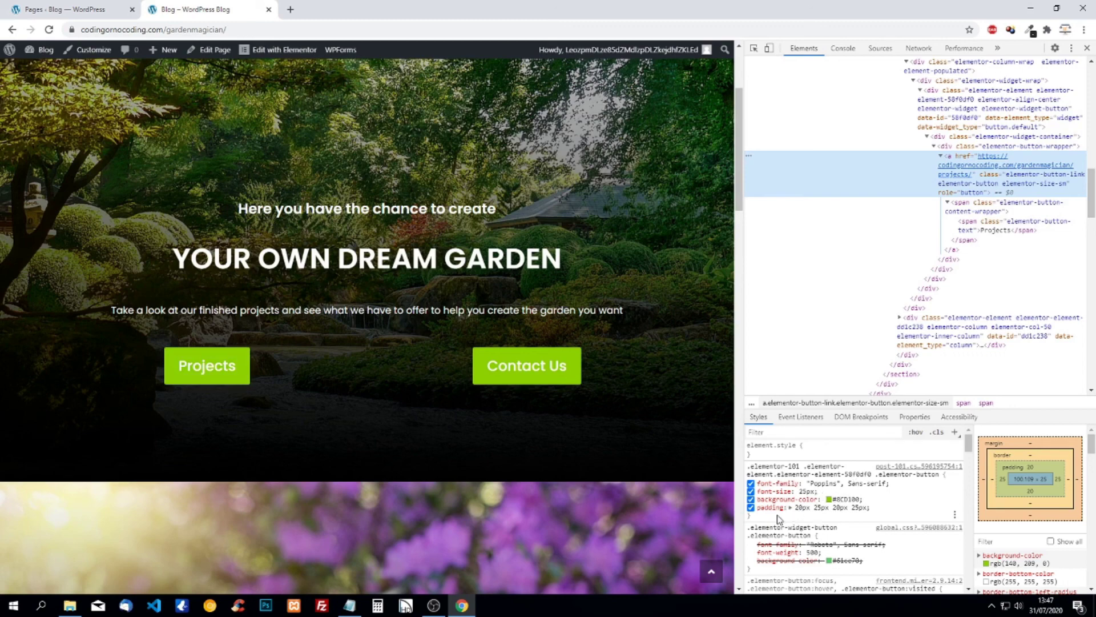
Step: Copy the Projects button's .elementor-button CSS rule into the Notepad document and close the developer tools
drag(768, 517, 748, 465)
key(ctrl+c)
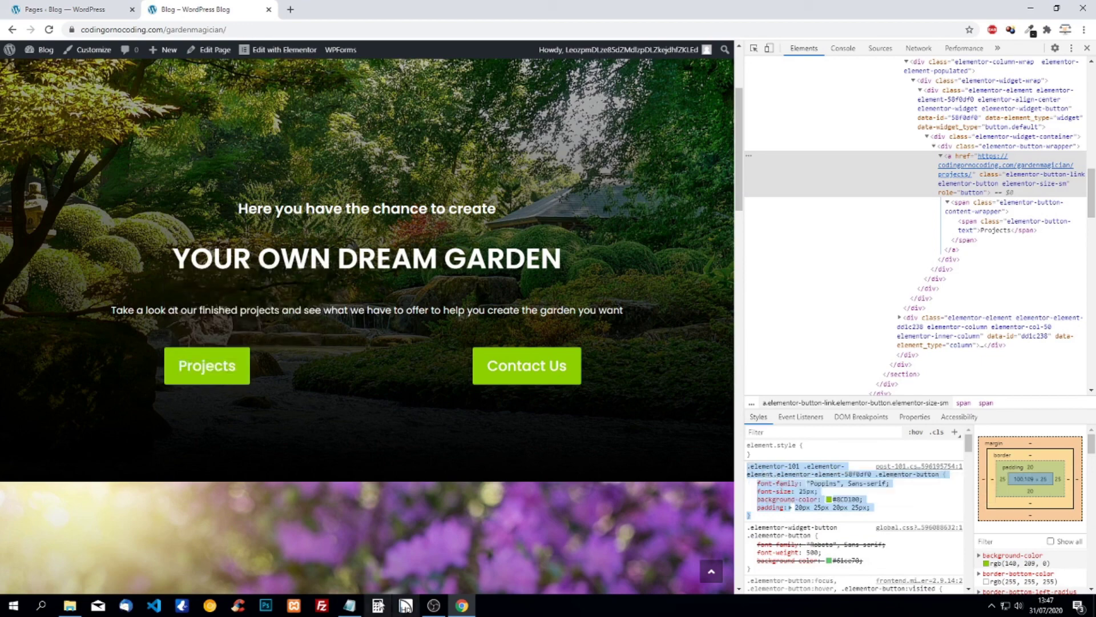
click(349, 606)
right_click(702, 159)
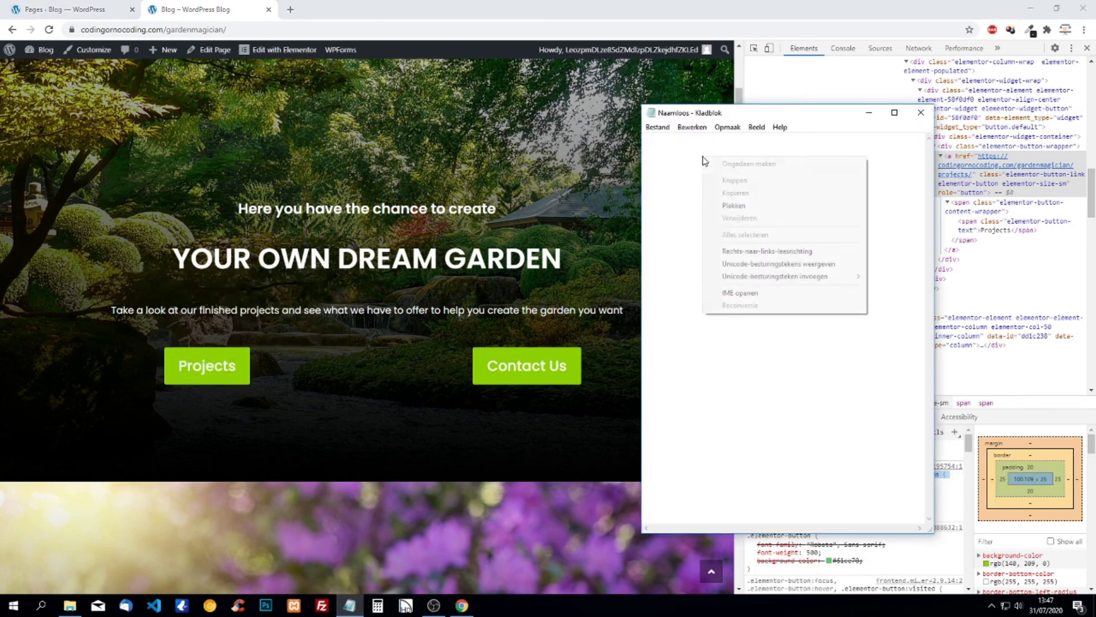
click(745, 204)
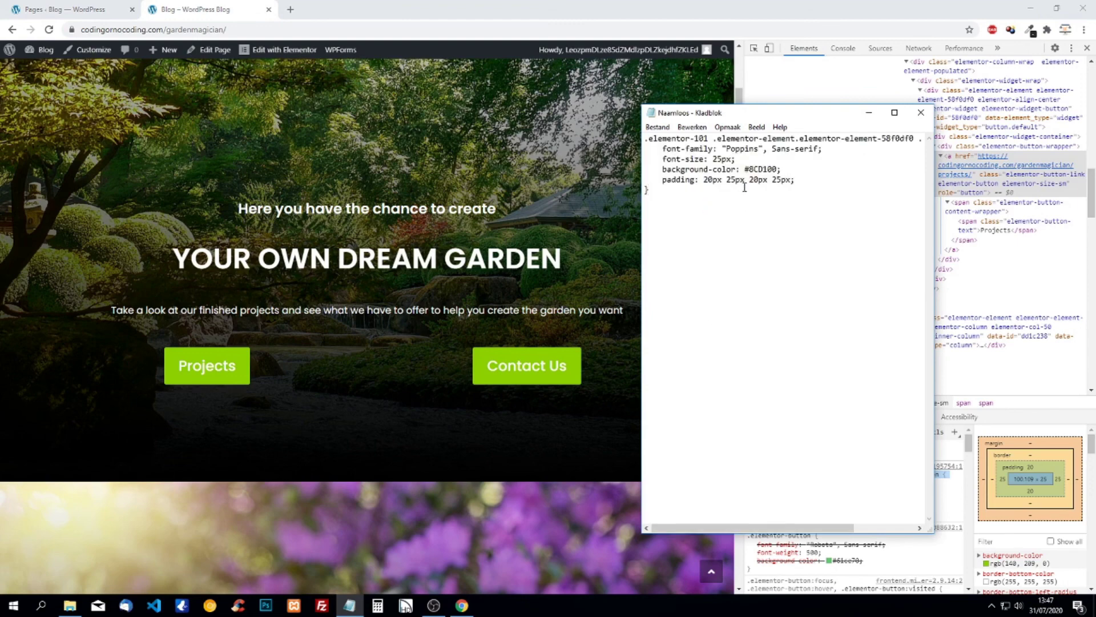
click(402, 10)
click(1087, 48)
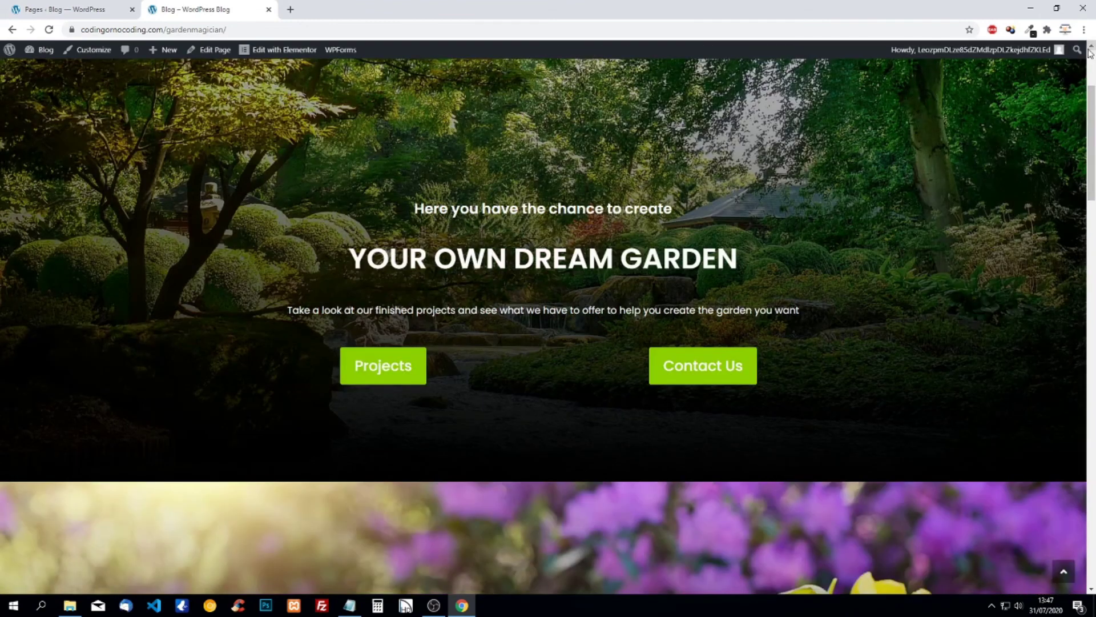
Step: Go to the Contact page and inspect the contact form's Submit button and its style rules
scroll(989, 155, up, 3)
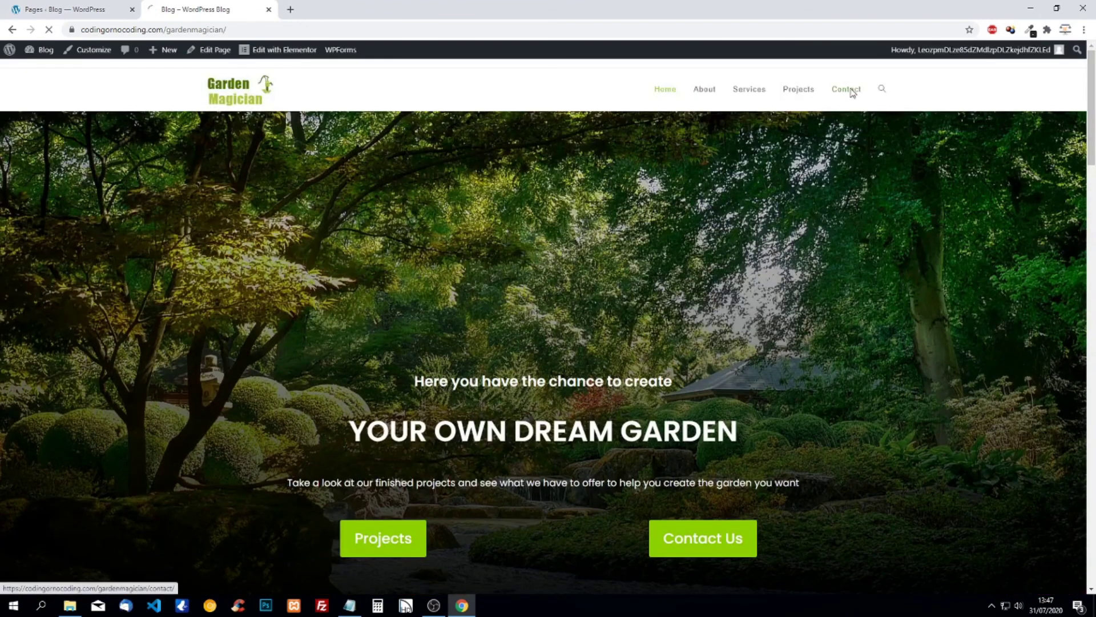
click(850, 92)
scroll(693, 269, down, 2)
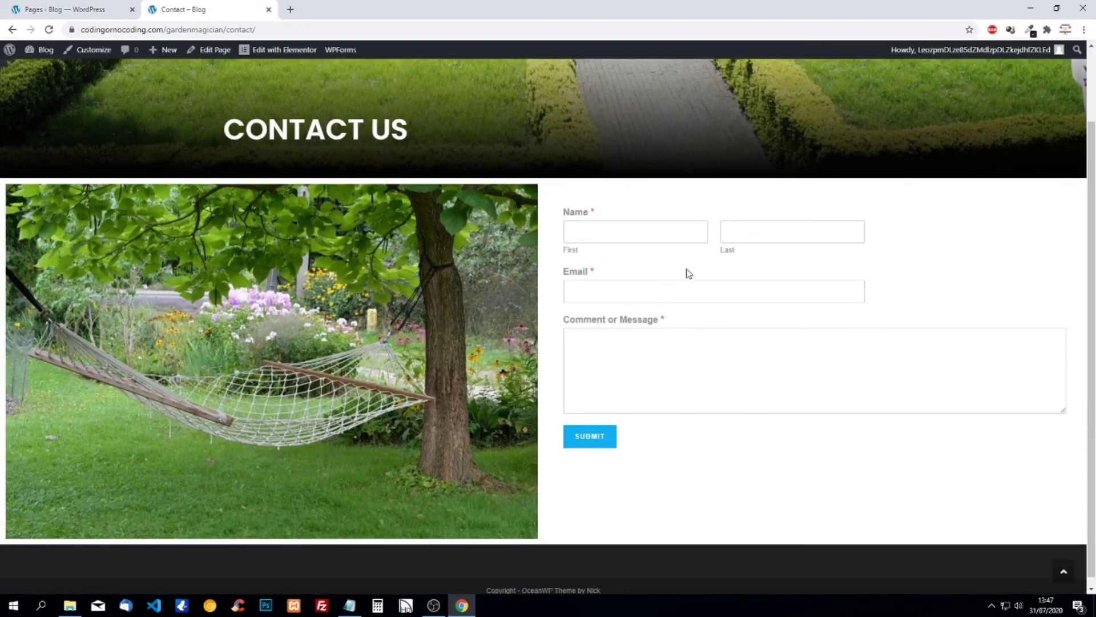
right_click(599, 434)
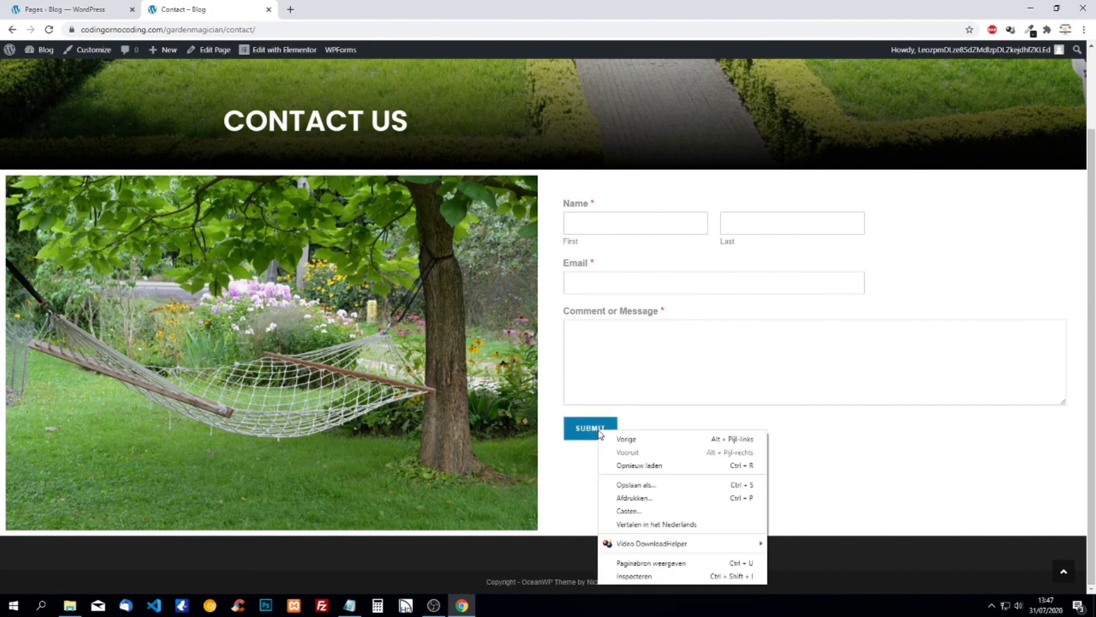
click(657, 577)
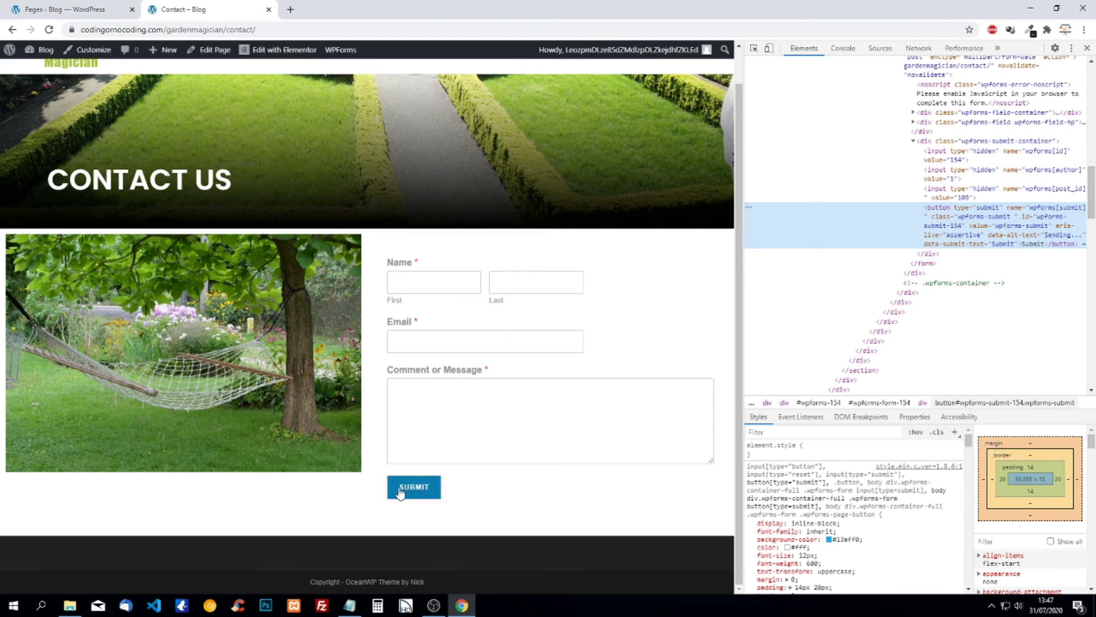
right_click(421, 489)
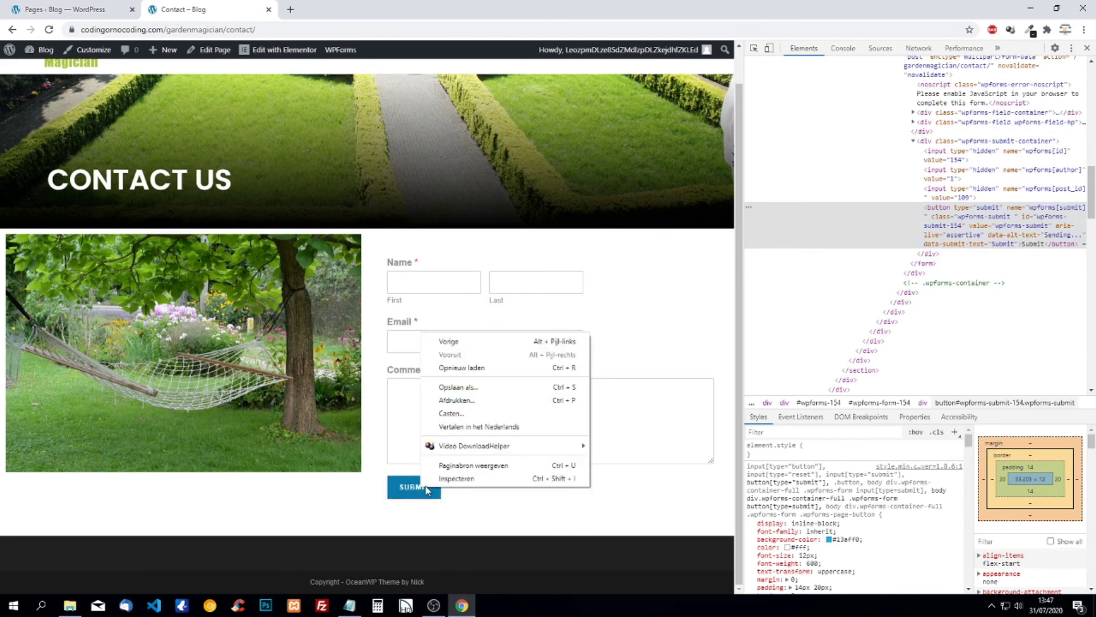
click(472, 482)
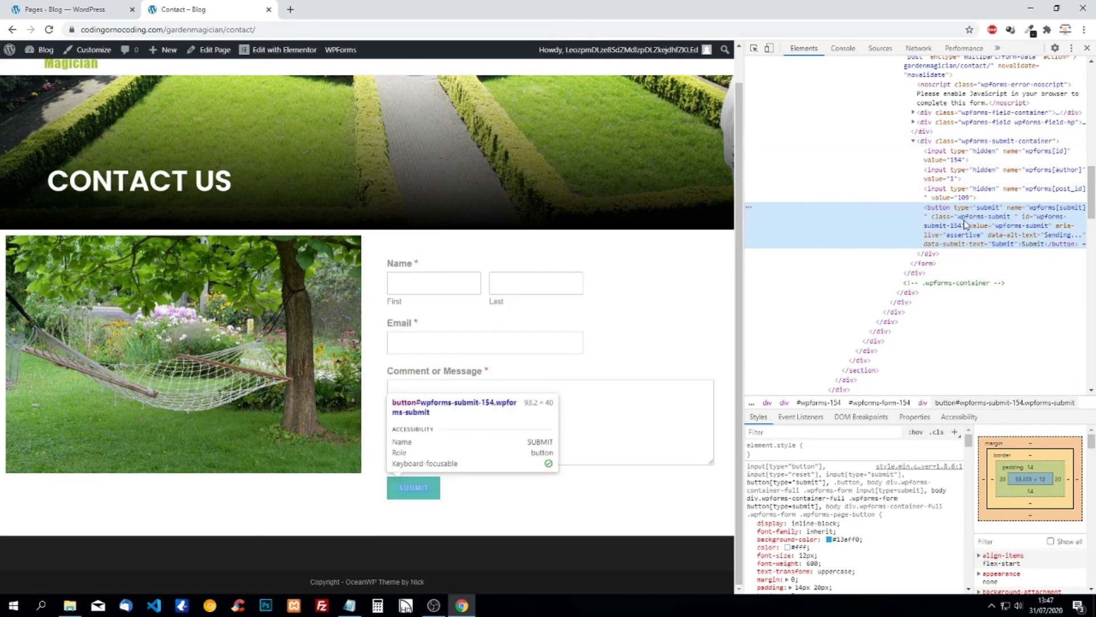
scroll(856, 502, down, 4)
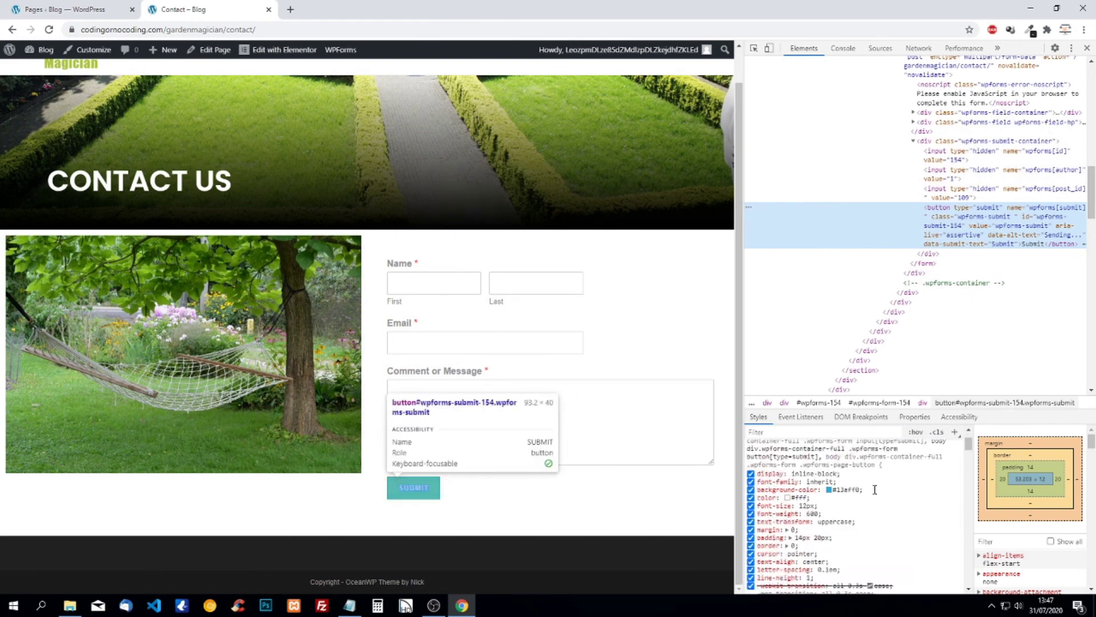
scroll(864, 504, up, 5)
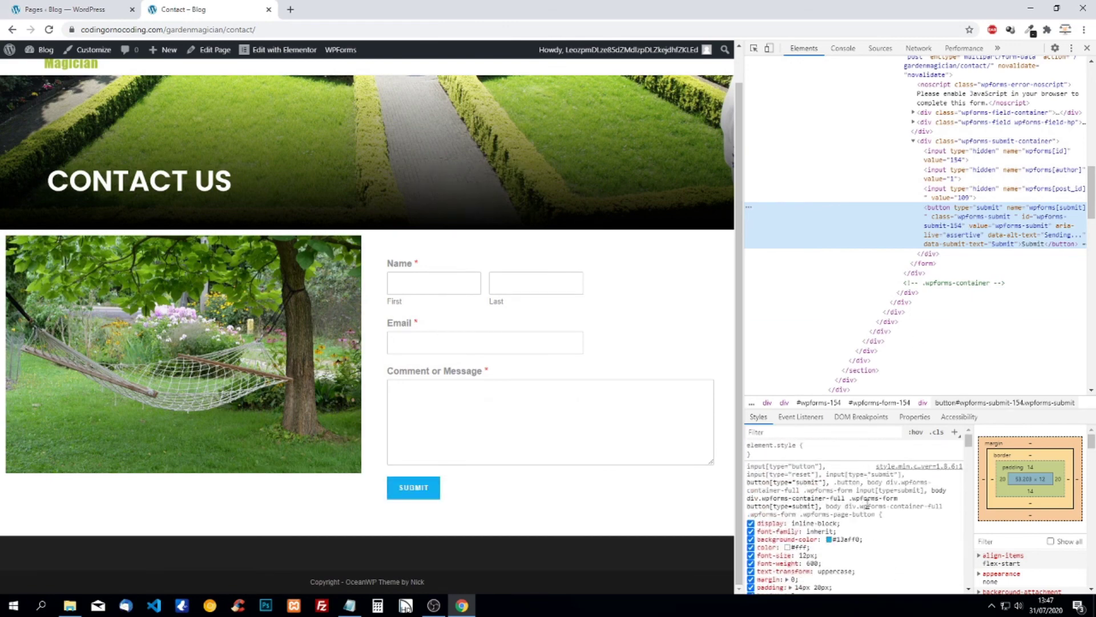
Step: Create a new empty style rule for the Submit button, button#wpforms-submit-154, and copy it
click(955, 433)
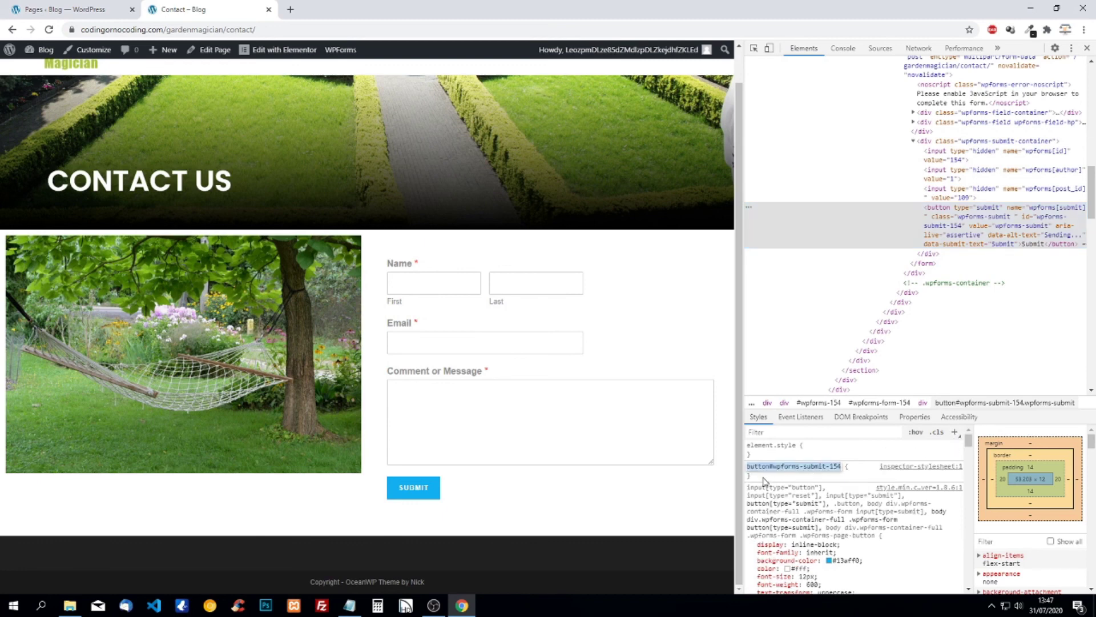
key(Escape)
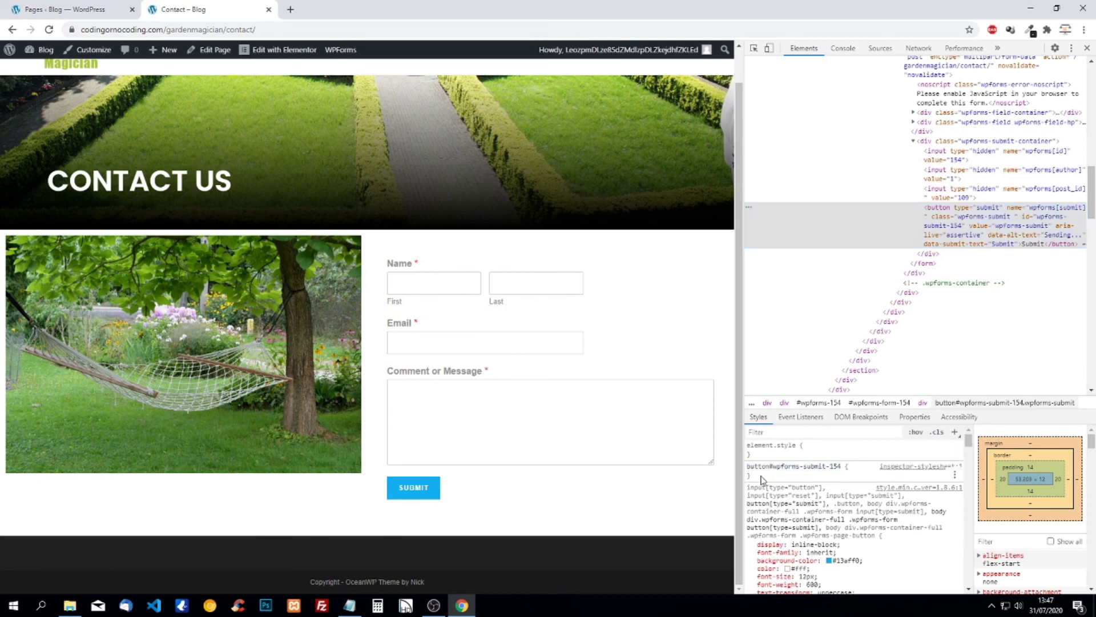
drag(749, 470, 750, 475)
key(ctrl+c)
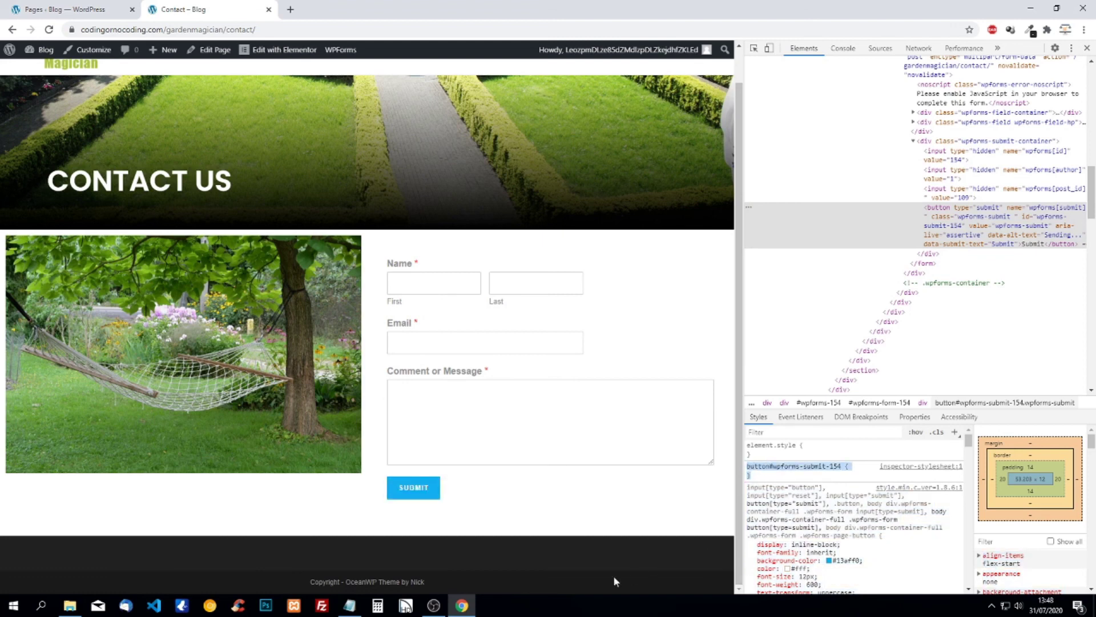
Step: In Notepad, replace the Elementor selector with the copied button#wpforms-submit-154 and remove the surplus braces
click(363, 608)
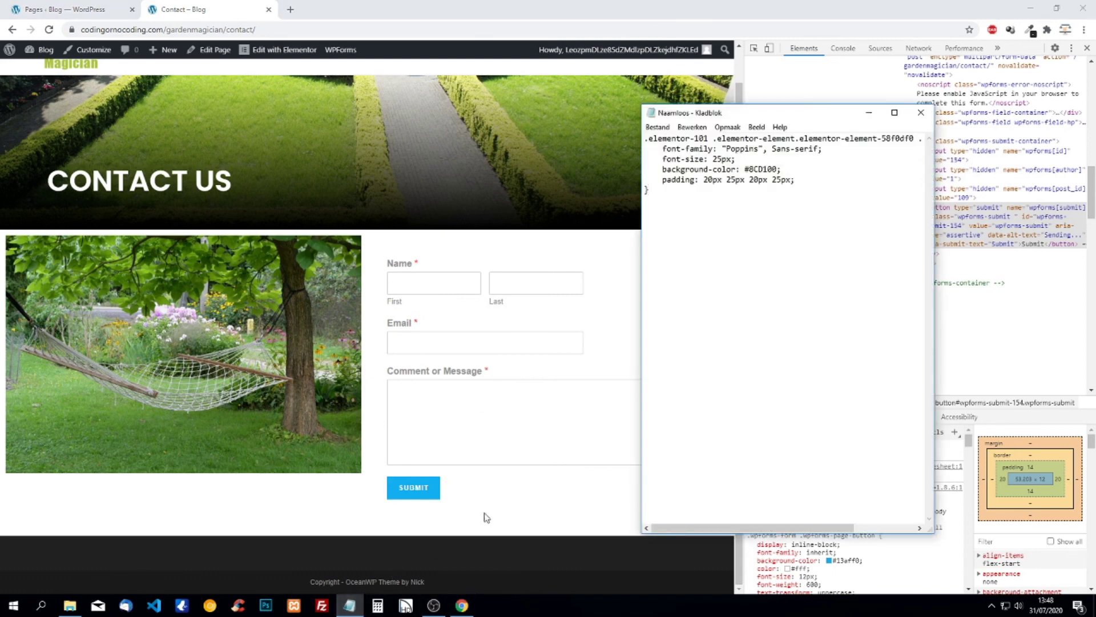
click(895, 112)
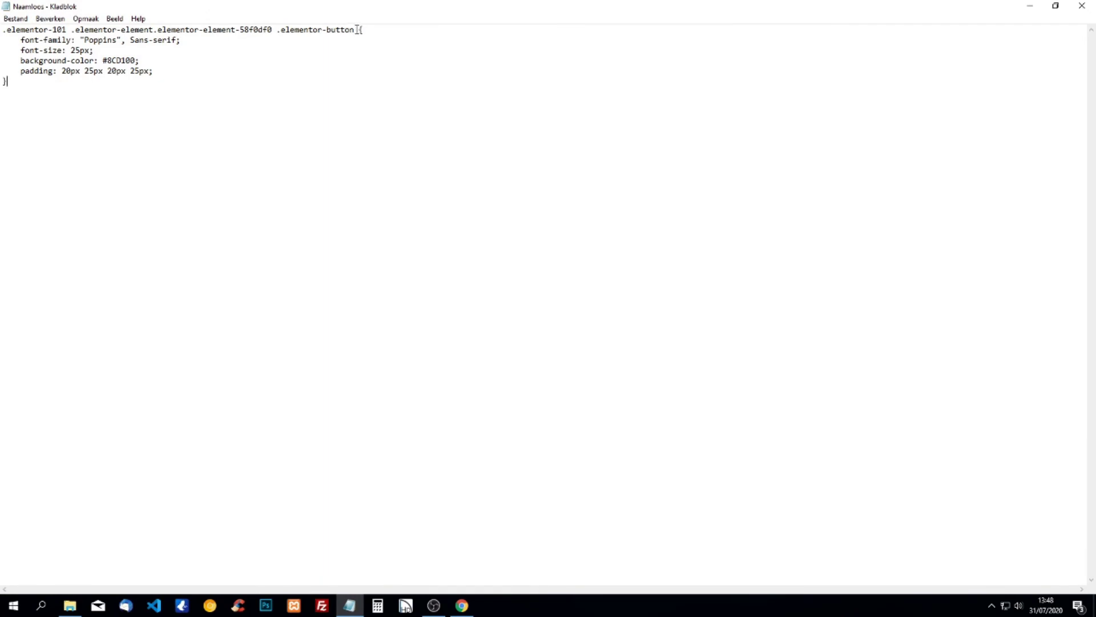
drag(356, 30, 2, 28)
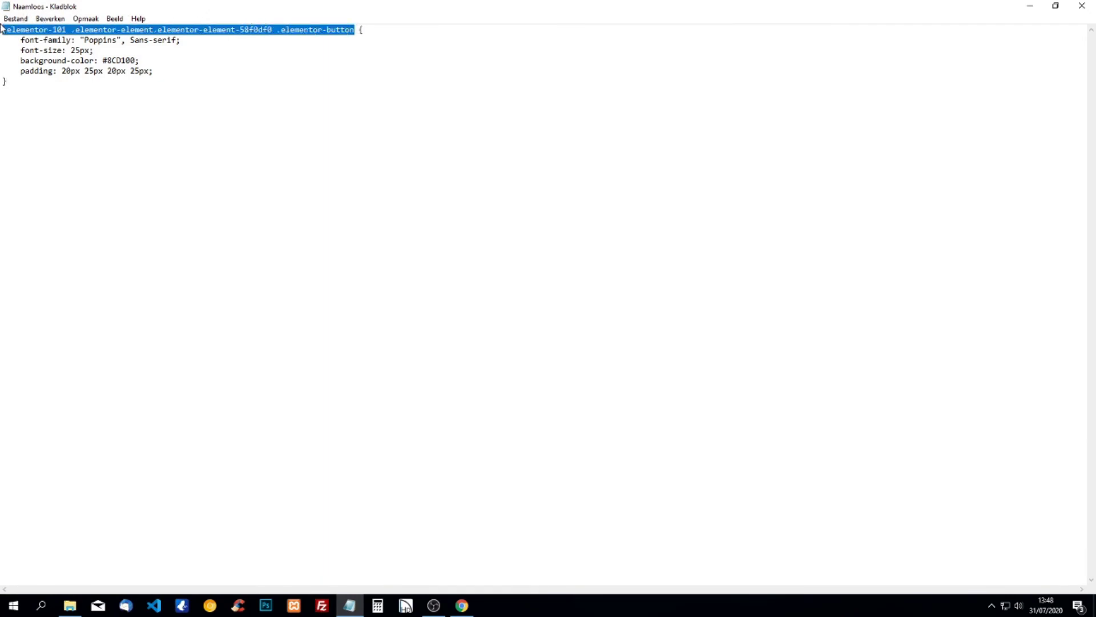
key(ctrl+v)
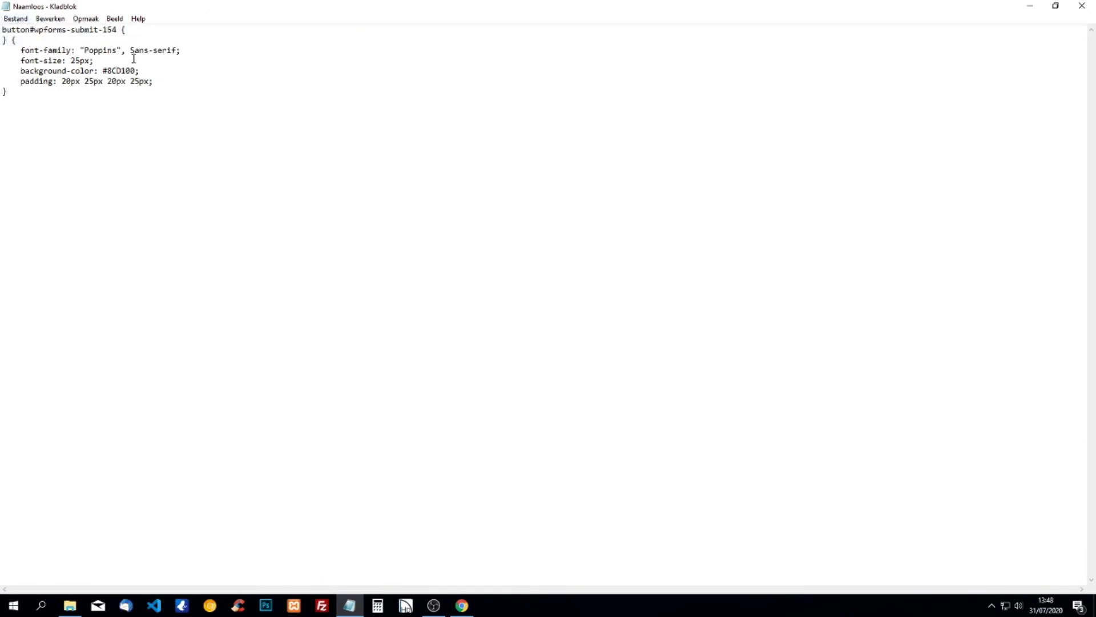
drag(17, 93, 6, 86)
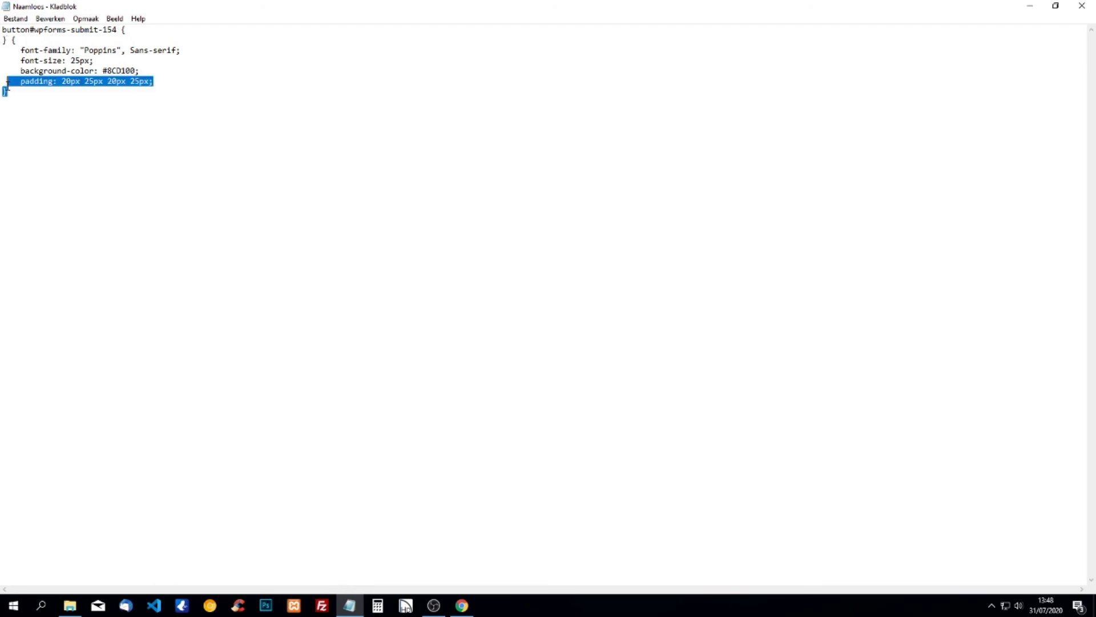
click(19, 40)
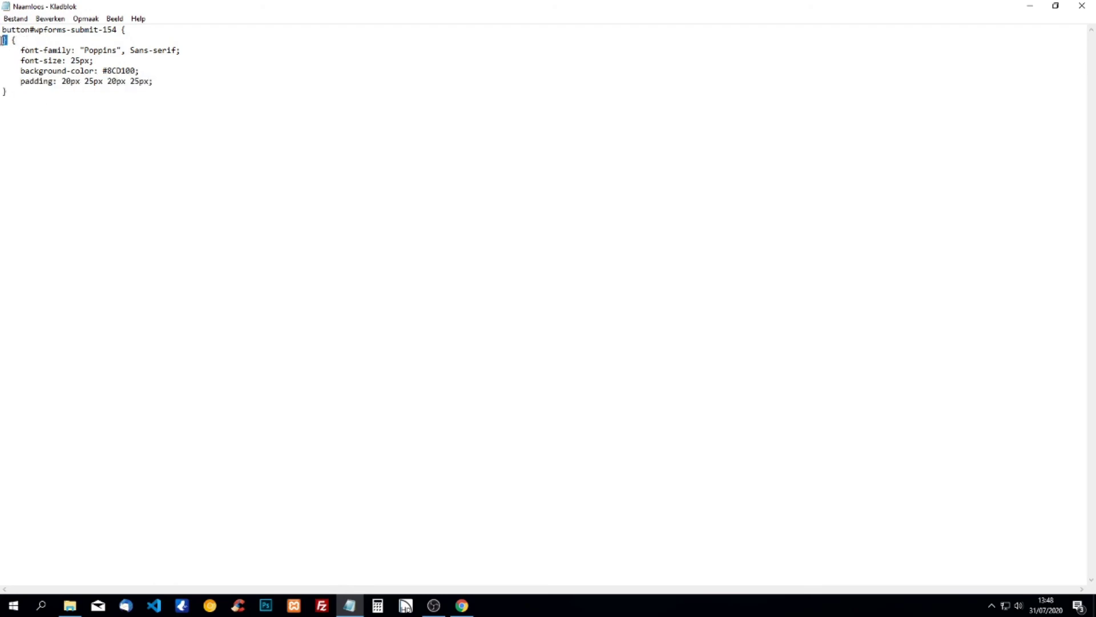
key(Delete)
key(Delete)
key(Delete)
drag(129, 27, 121, 29)
Step: Copy the complete Submit button CSS rule and return to the Contact page in the browser
drag(10, 94, 1, 26)
key(ctrl+c)
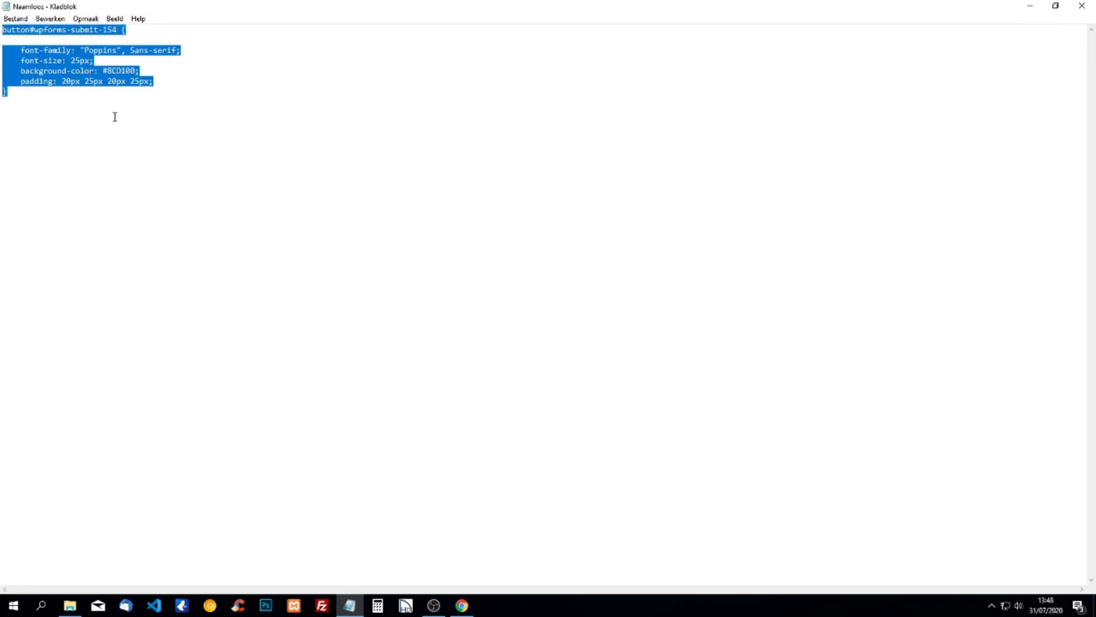
click(1030, 6)
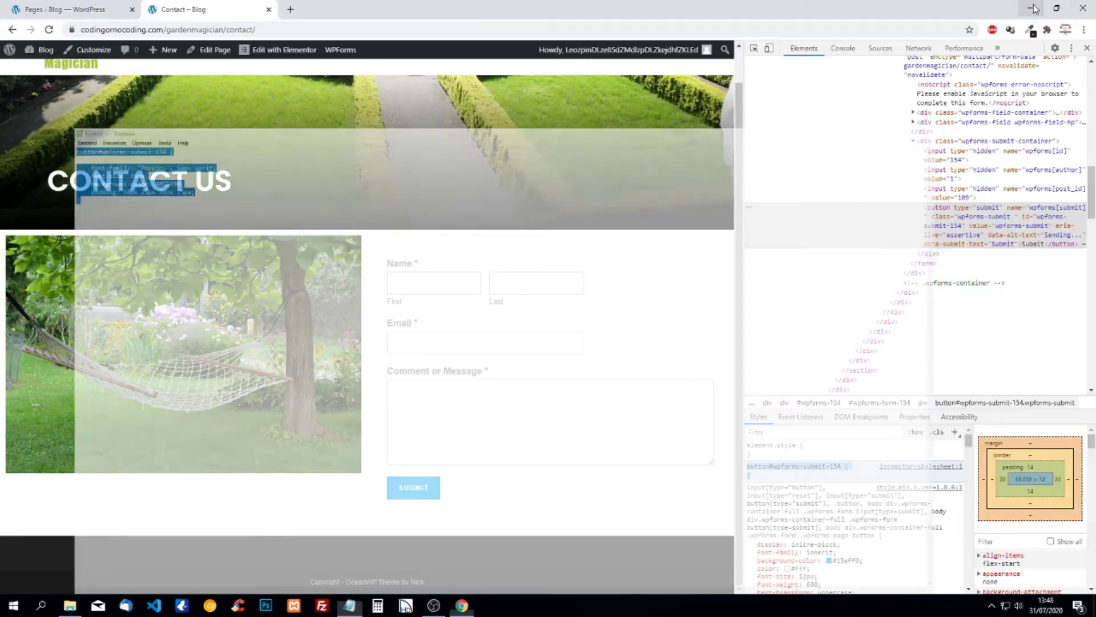
Step: Close the page inspector and open the Custom CSS/JS section of the theme customizer for the Contact page
click(1087, 48)
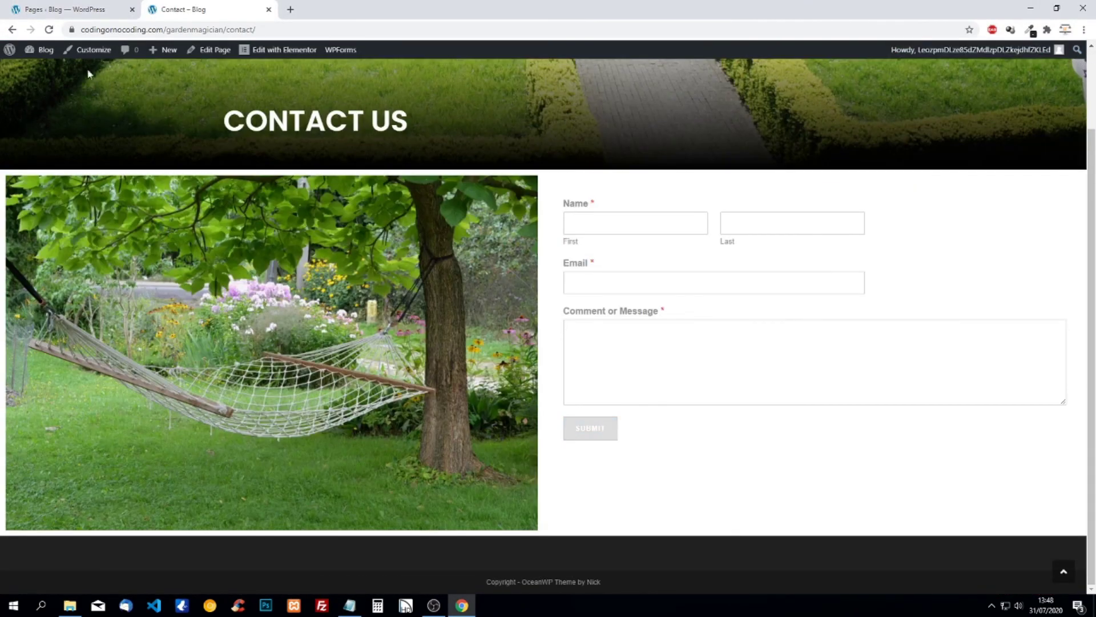
click(86, 51)
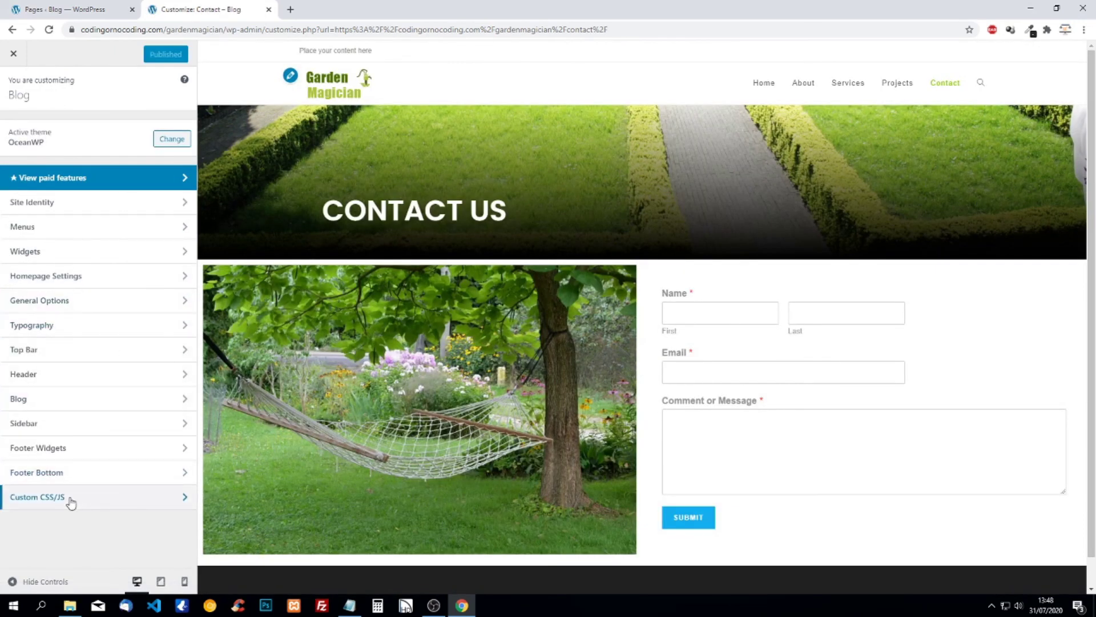
click(70, 500)
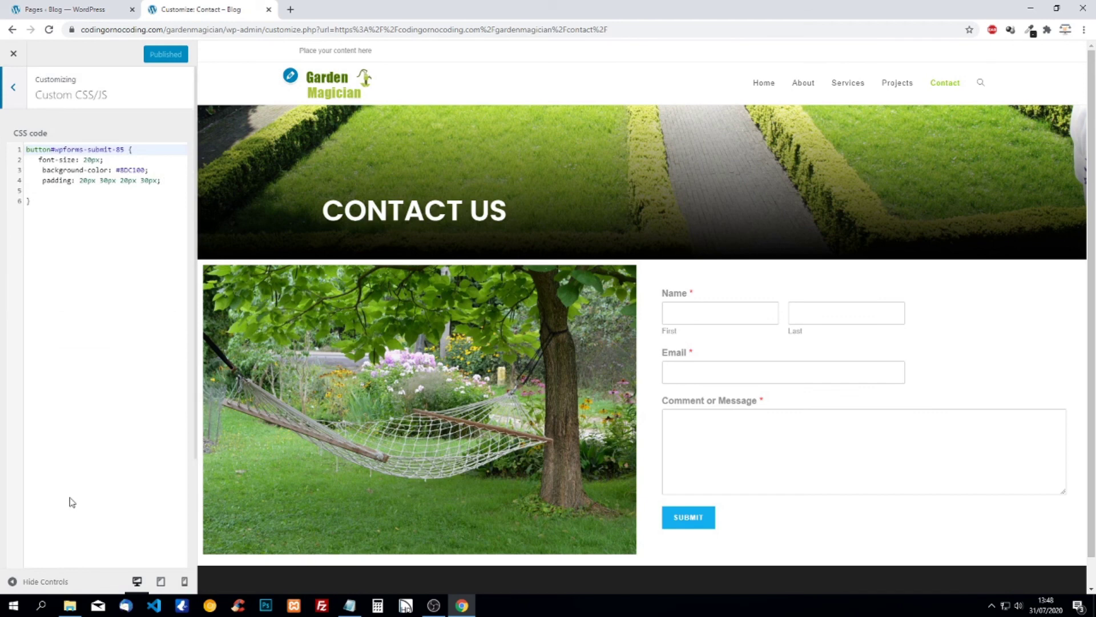
Step: Replace the old button#wpforms-submit-85 rule with the copied button#wpforms-submit-154 rule and publish the change
click(64, 203)
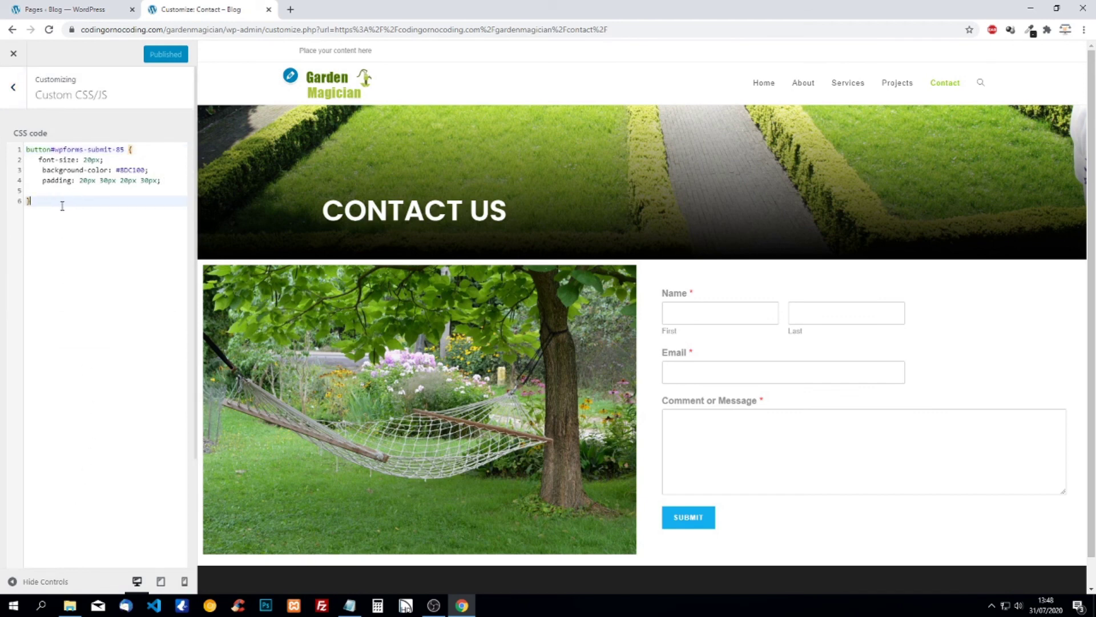
drag(26, 201, 8, 147)
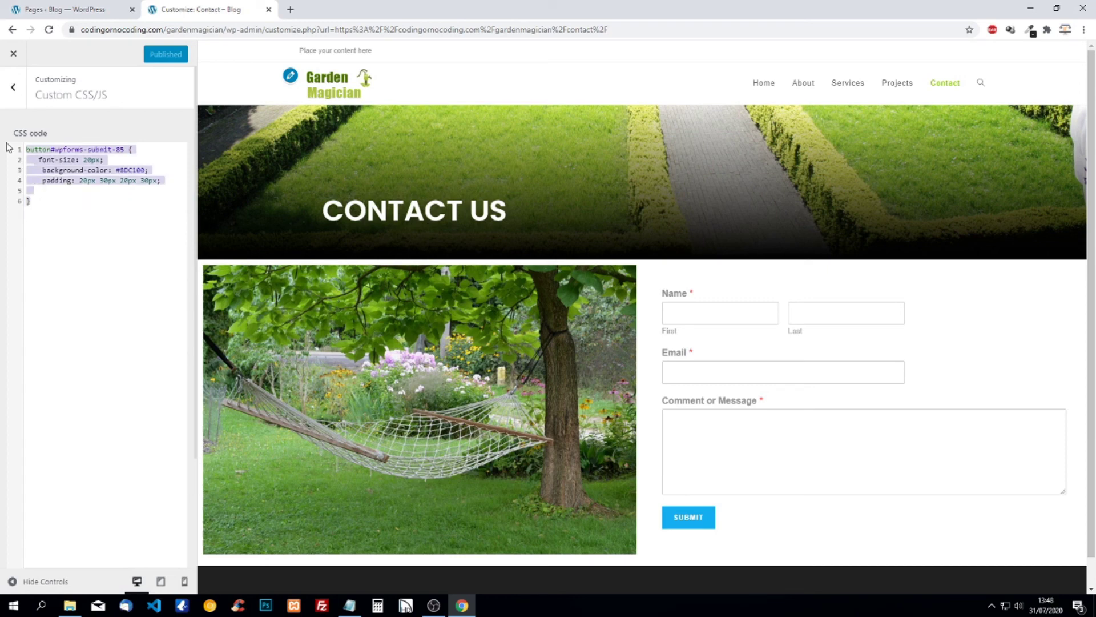
key(ctrl+v)
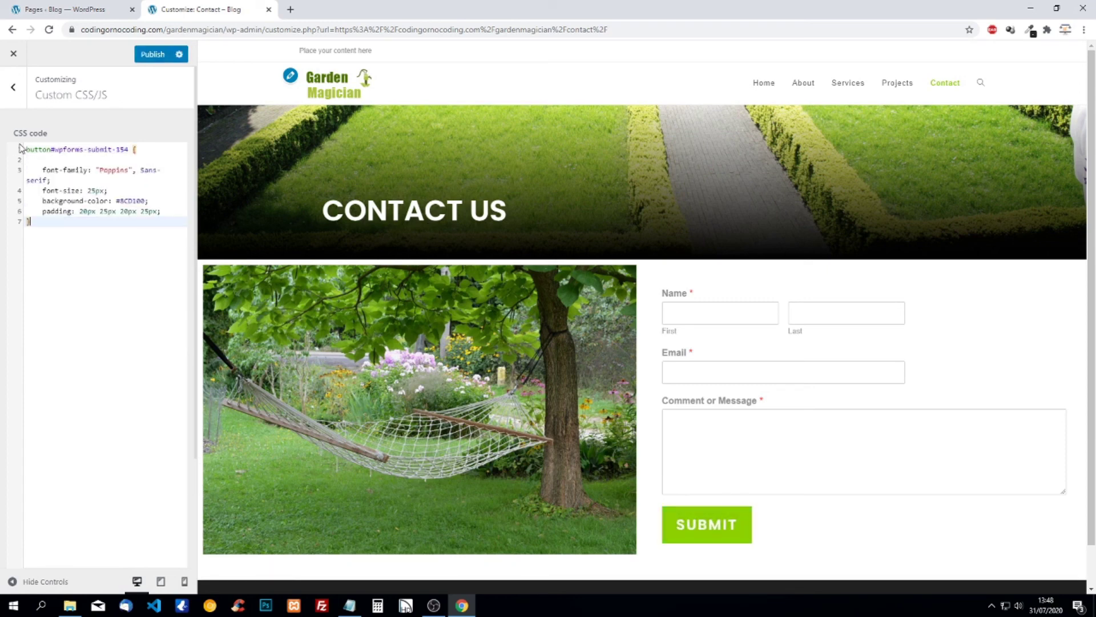
click(153, 55)
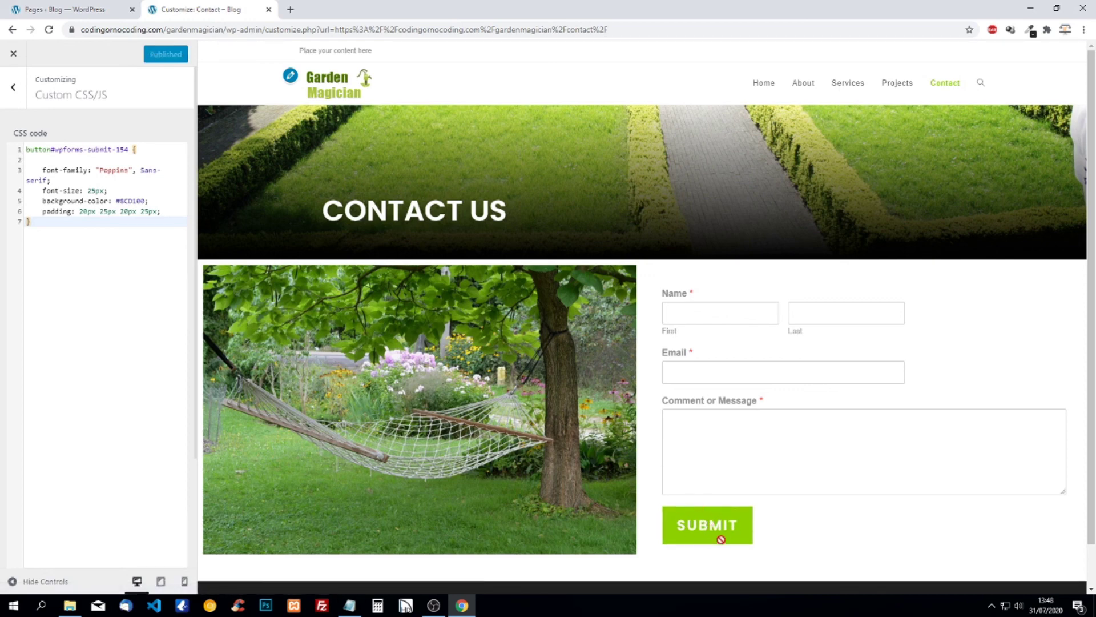
Step: Set the Submit button's padding to 15px 25px 15px 25px in the CSS rule and publish it
click(86, 212)
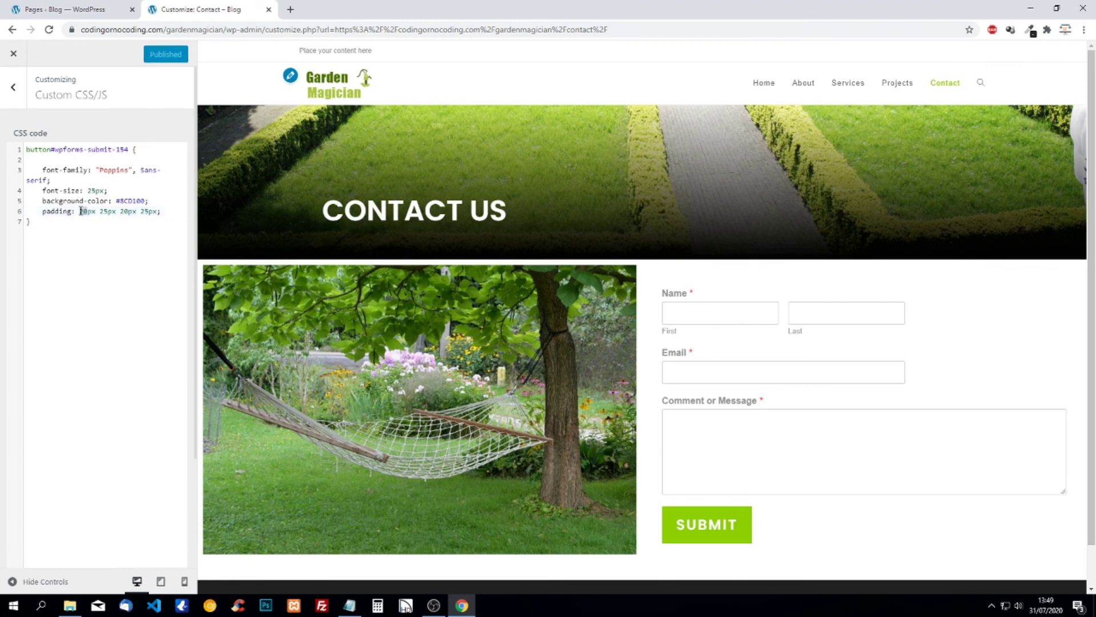
double_click(80, 211)
text(15px)
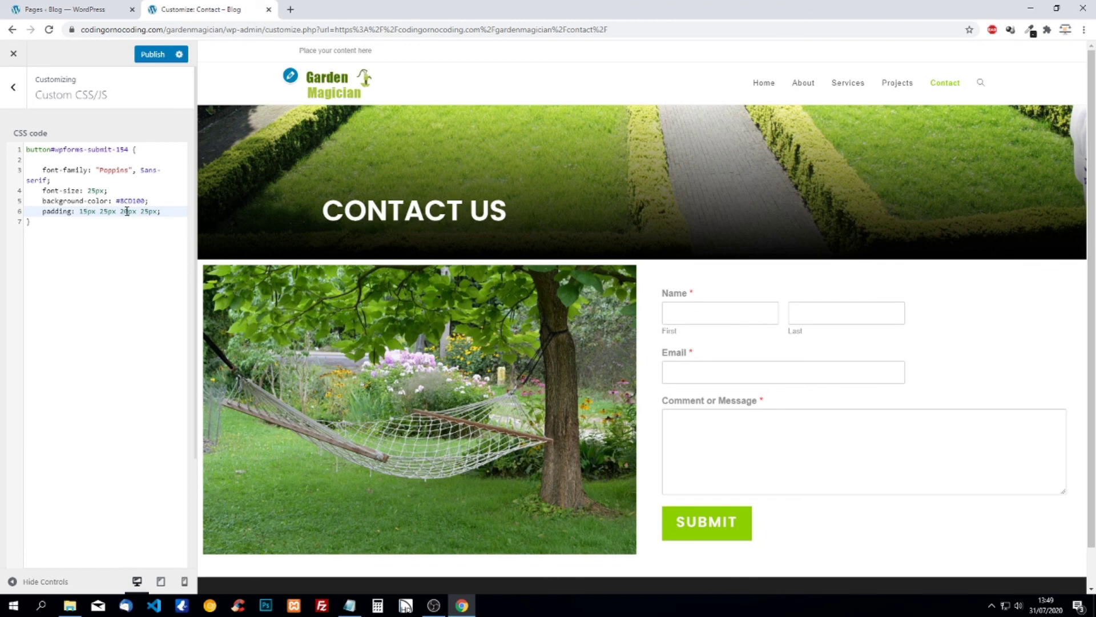
drag(127, 211, 115, 216)
text(15)
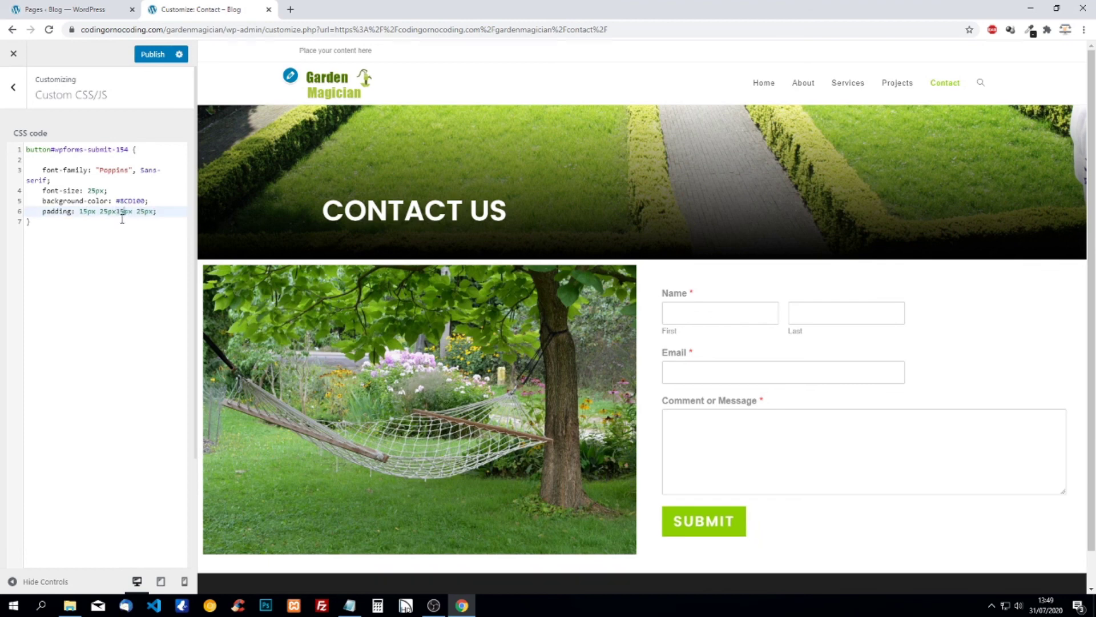
click(117, 217)
click(118, 211)
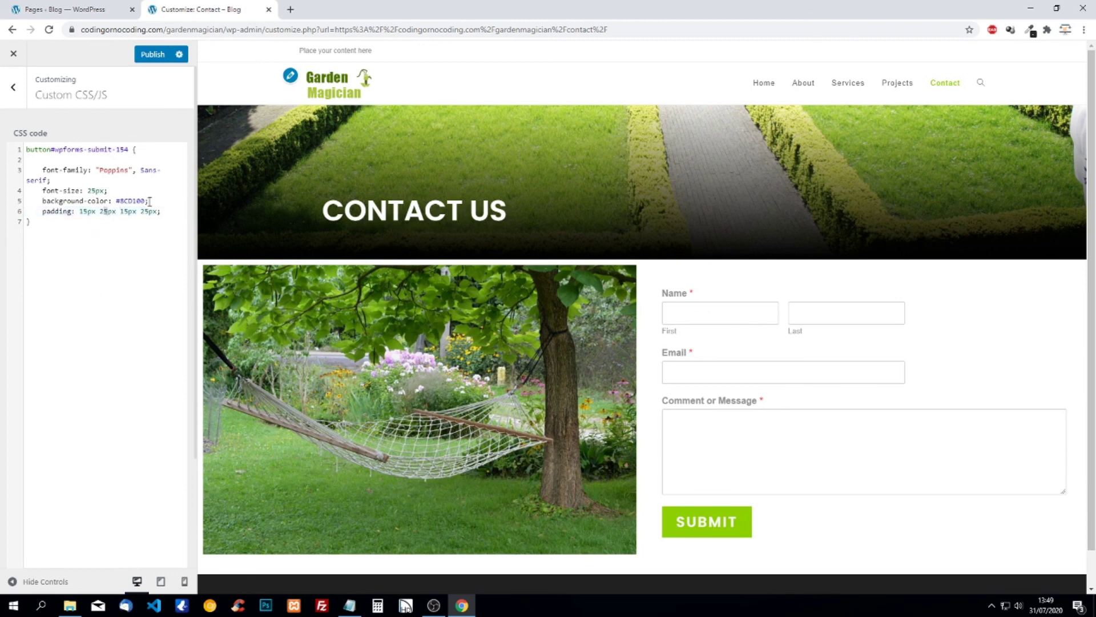
click(150, 54)
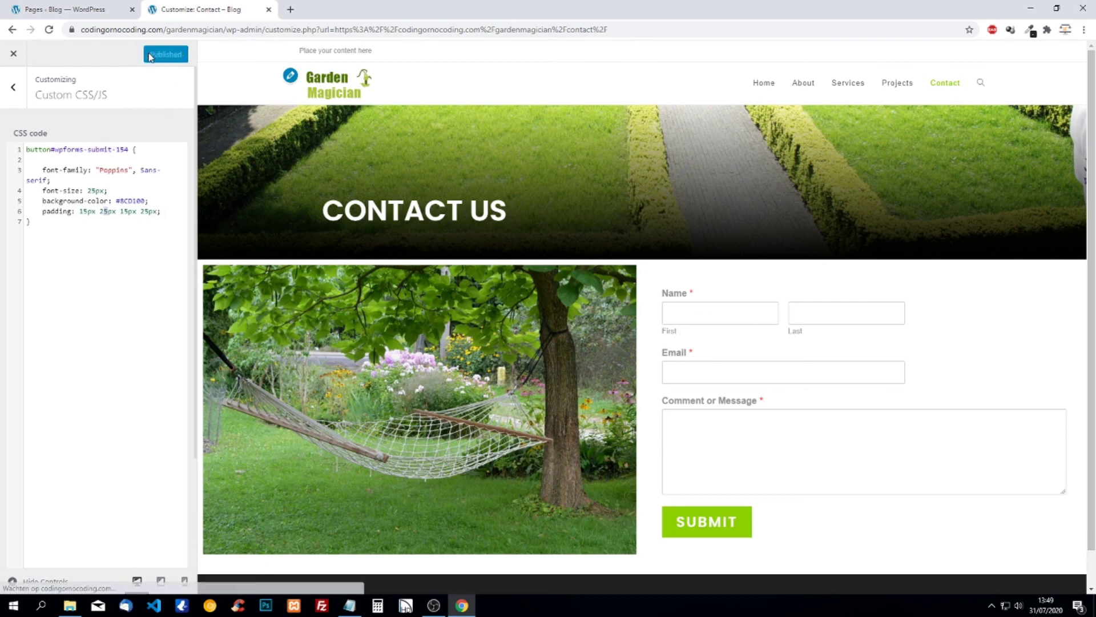